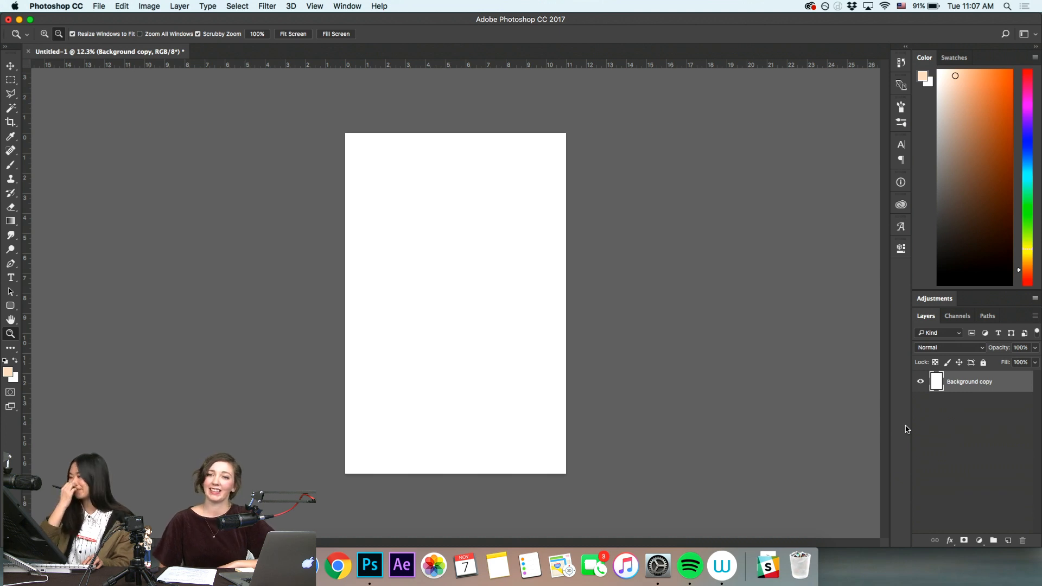
left_click(512, 314, "alt")
left_click(530, 326, "alt")
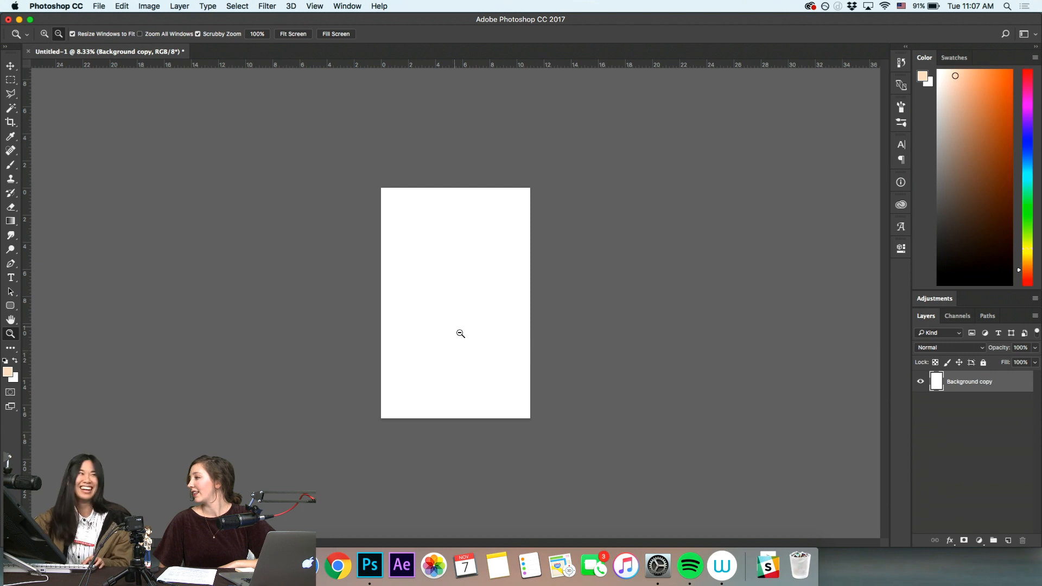
left_click_drag(482, 333, 511, 382)
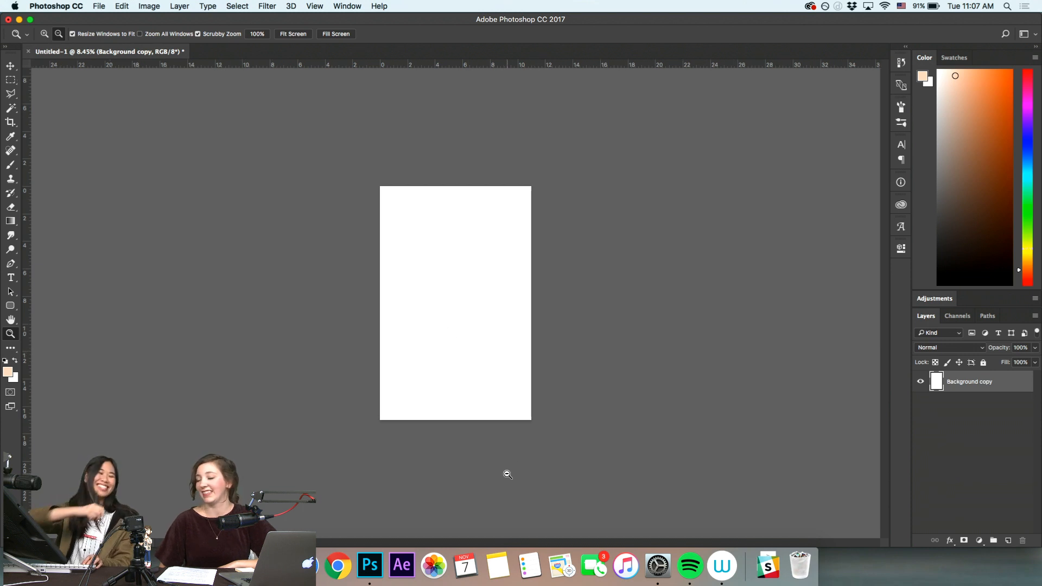
left_click(554, 375, "alt")
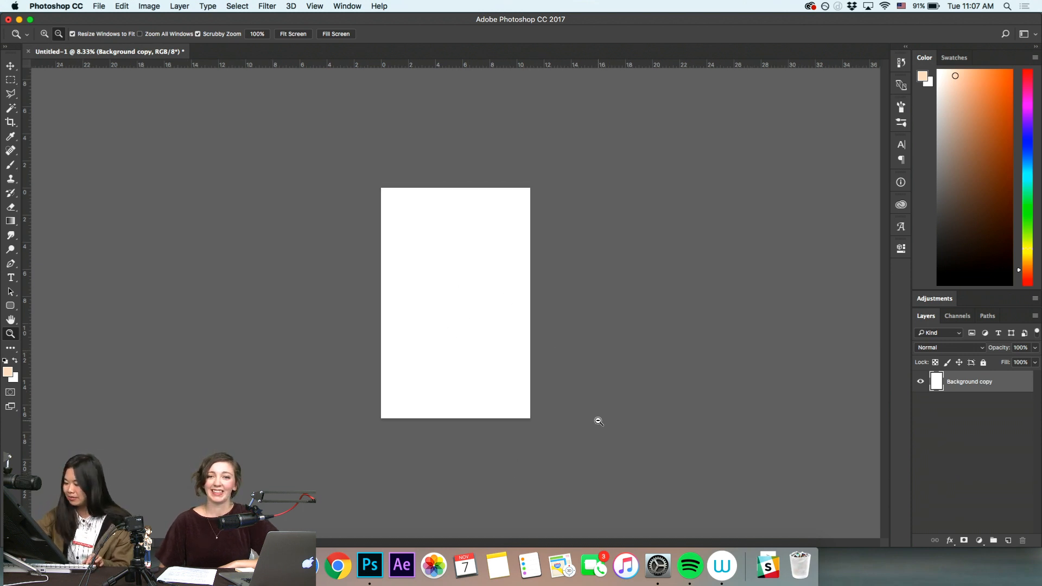
left_click(474, 270, "alt")
left_click_drag(468, 276, 546, 272)
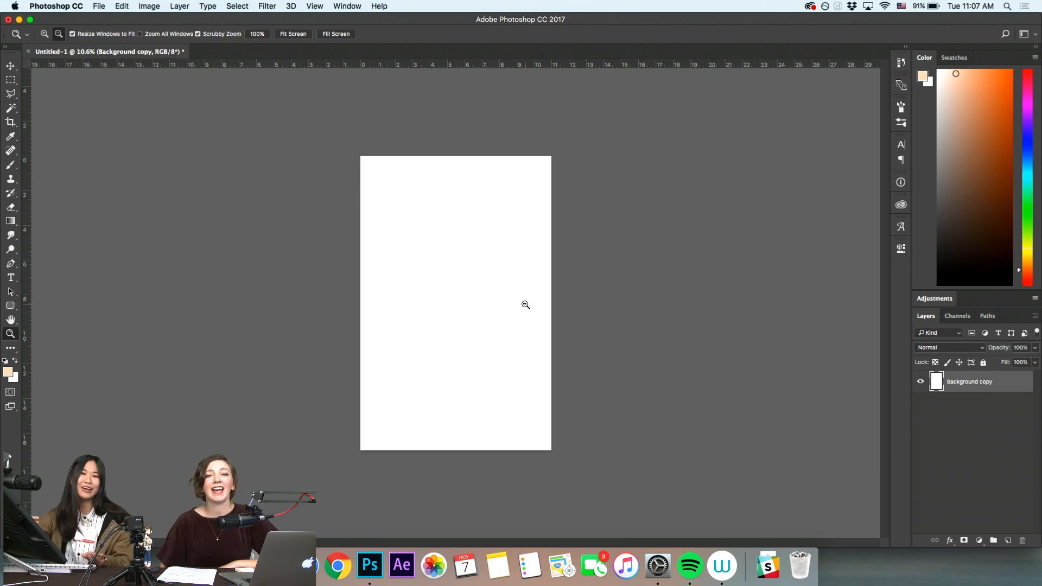
Pick a light peach foreground color and fill the Background copy layer with it
left_click(959, 70)
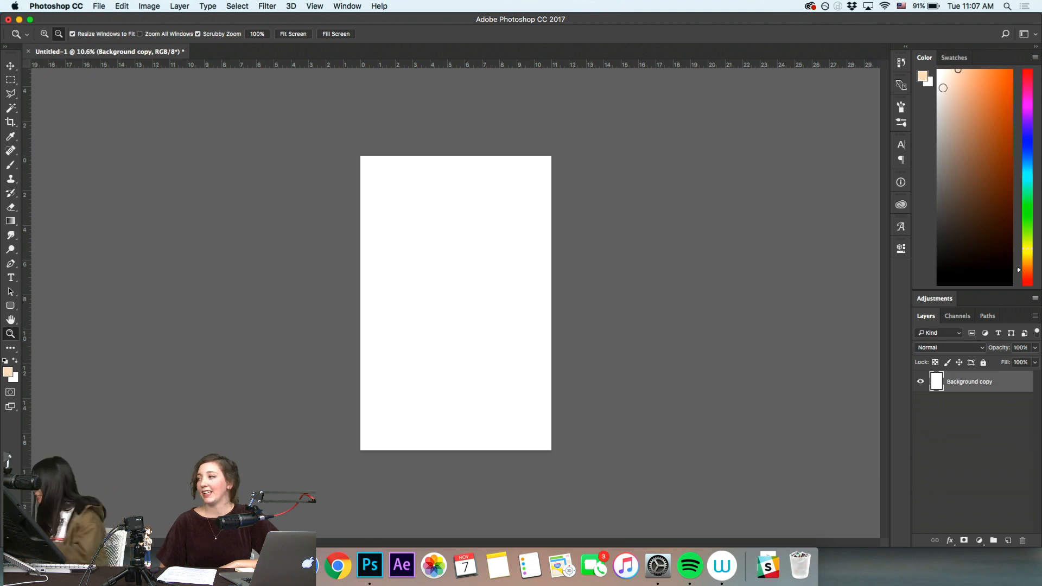
key("alt+BackSpace")
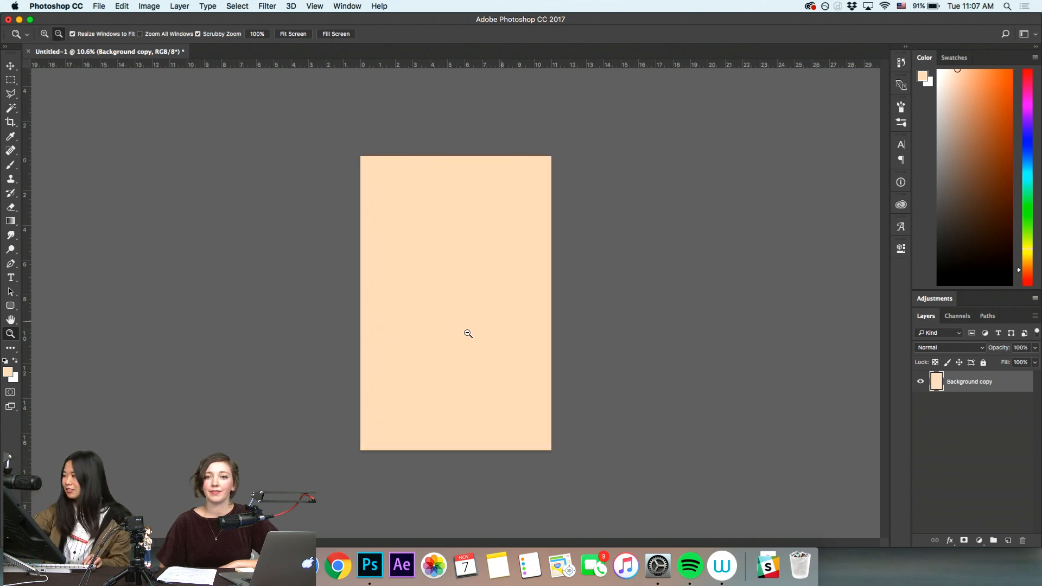
left_click_drag(474, 342, 484, 358)
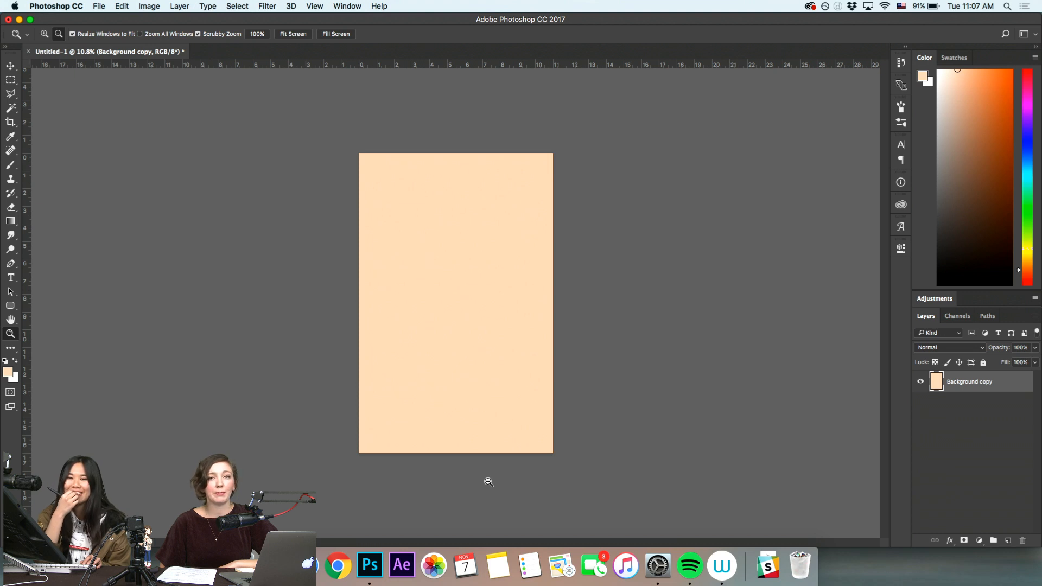
Add a new empty layer above the Background copy layer and open its name for editing
left_click(540, 249, "alt")
left_click(1008, 540)
double_click(954, 383)
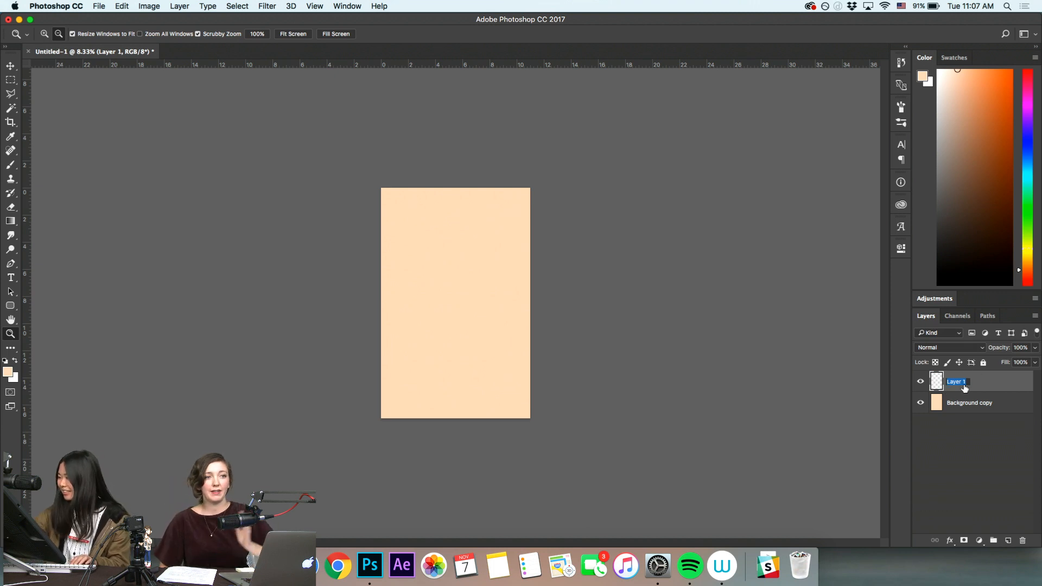
double_click(967, 382)
left_click_drag(968, 381, 924, 375)
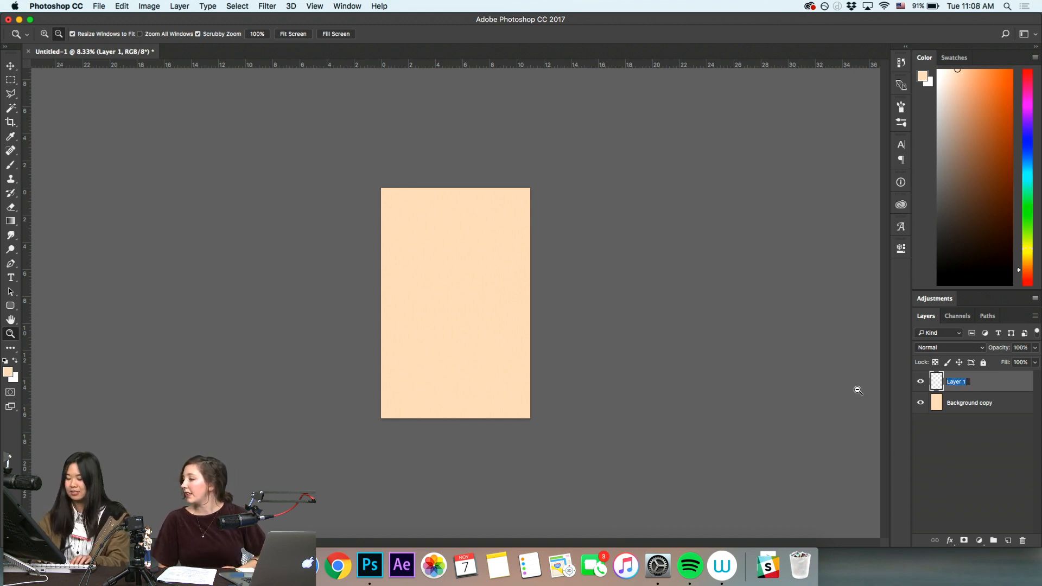
left_click(831, 360)
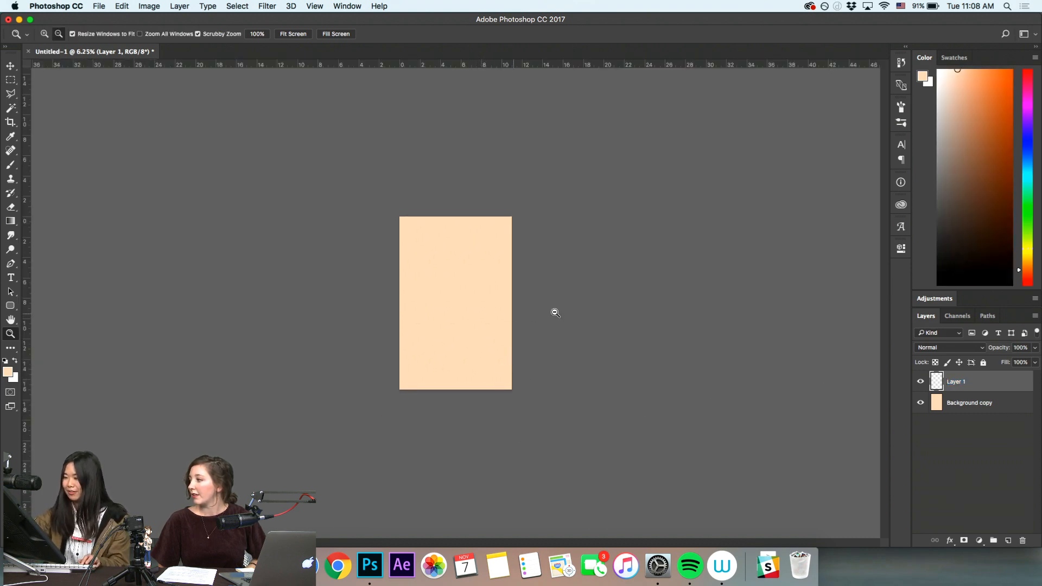
left_click_drag(479, 315, 567, 376)
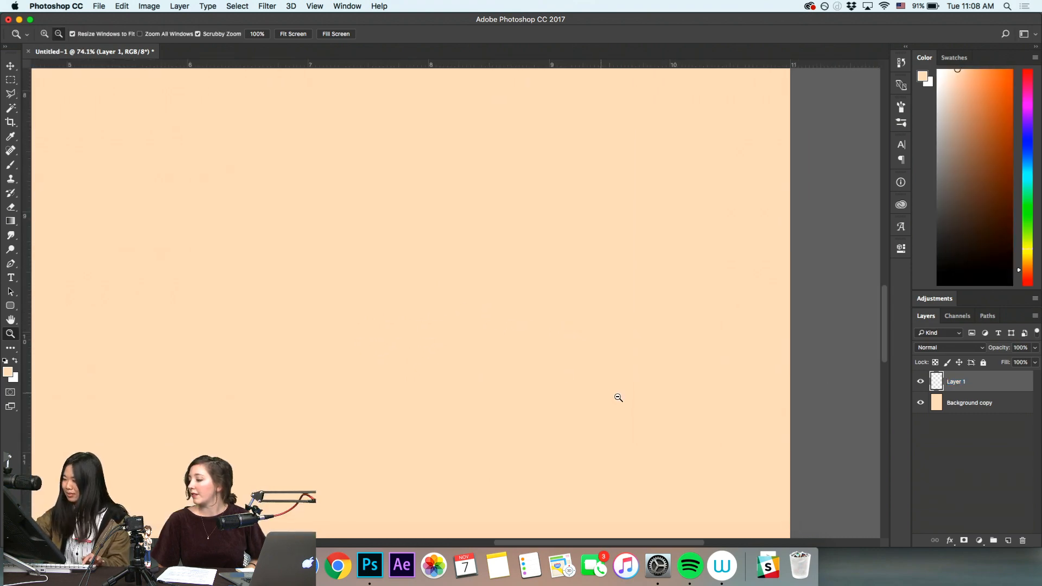
mouse_move(535, 425)
left_mouse_down()
mouse_move(507, 414)
mouse_move(487, 435)
mouse_move(543, 419)
mouse_move(525, 419)
left_mouse_up()
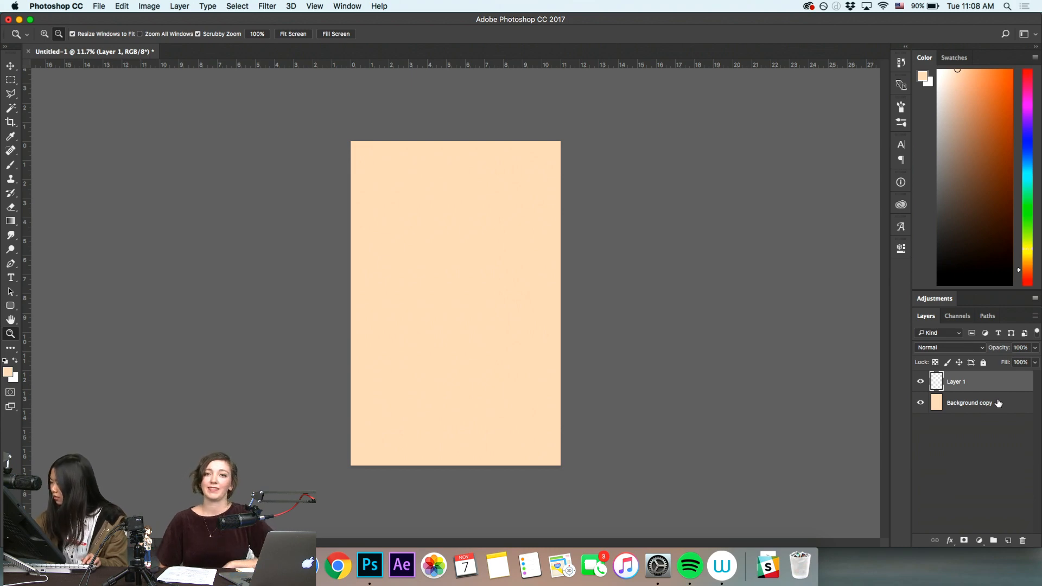
double_click(957, 382)
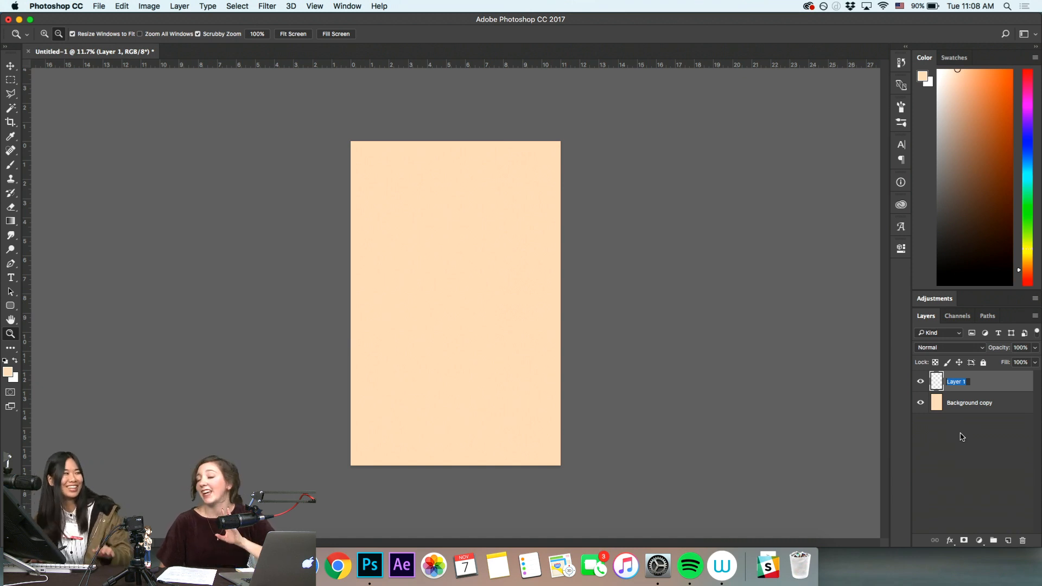
left_click(549, 267, "alt")
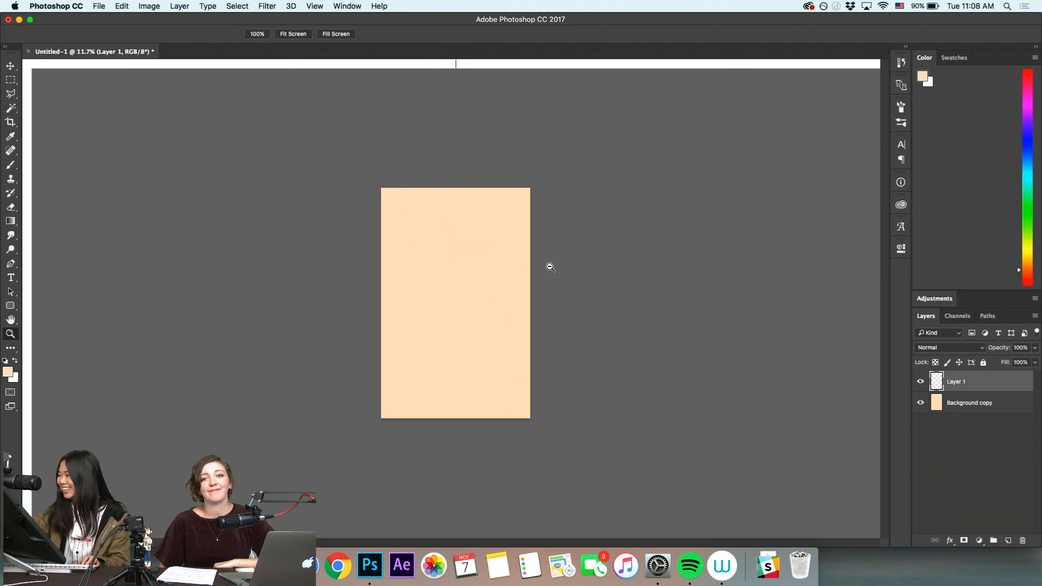
left_click(551, 342, "alt")
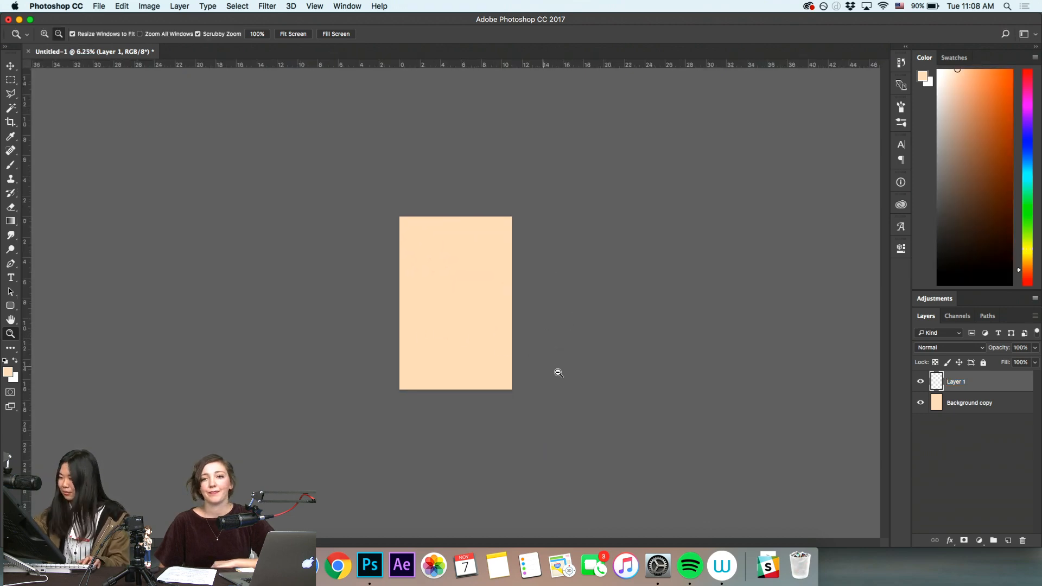
mouse_move(465, 305)
left_mouse_down()
mouse_move(512, 307)
mouse_move(480, 311)
left_mouse_up()
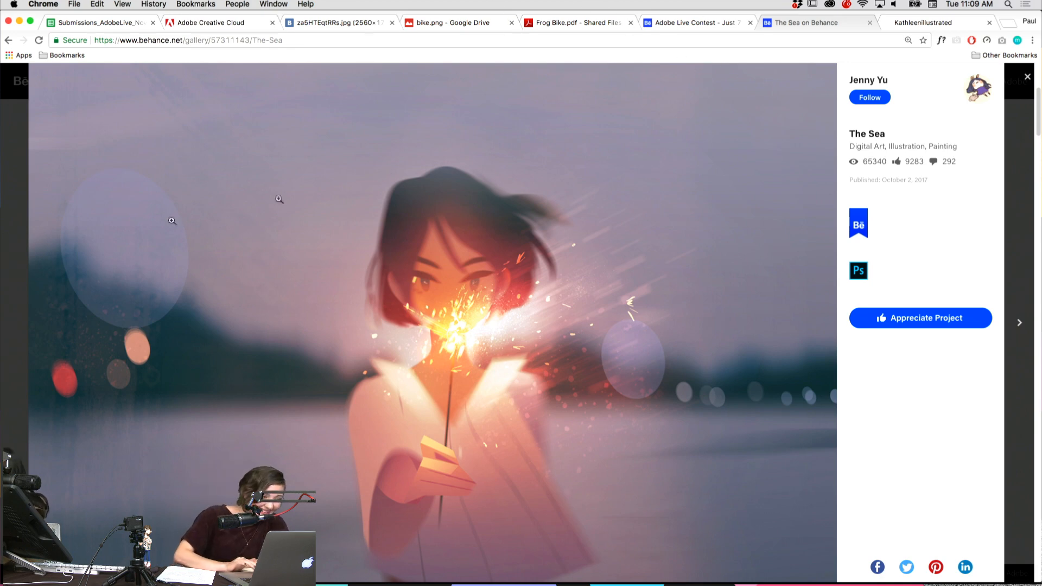
In Chrome, return to the artist's Behance profile, reopen The Sea project, examine its sparkler illustration and close the project
left_click(18, 262)
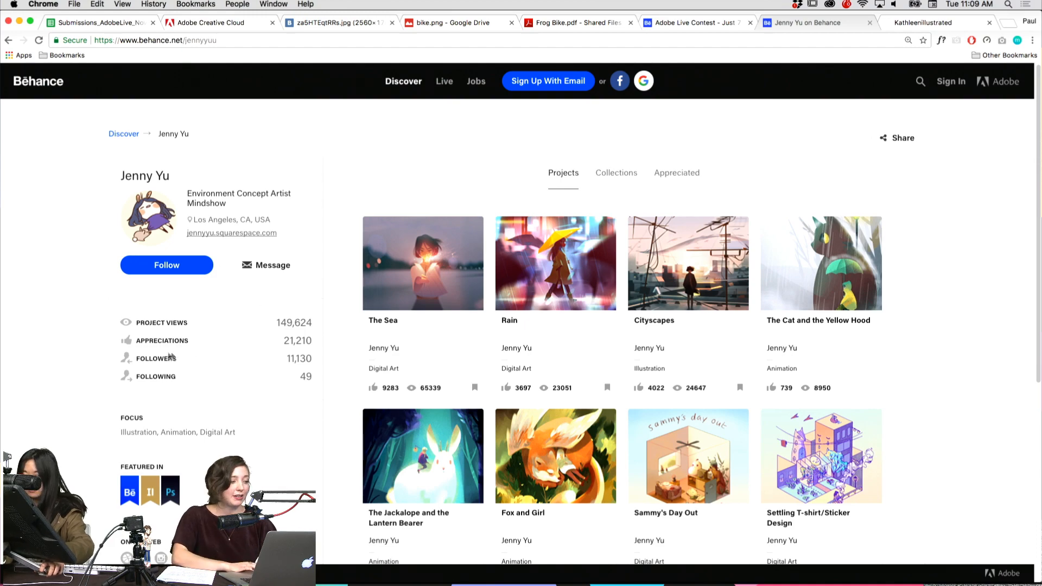
scroll(337, 269, "down", 2)
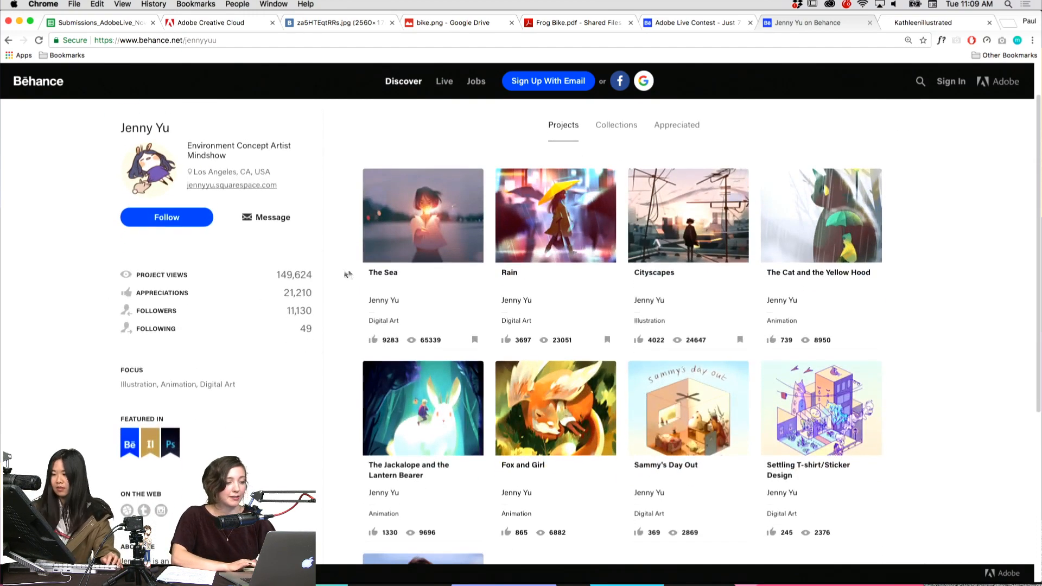
left_click(427, 229)
scroll(395, 342, "down", 5)
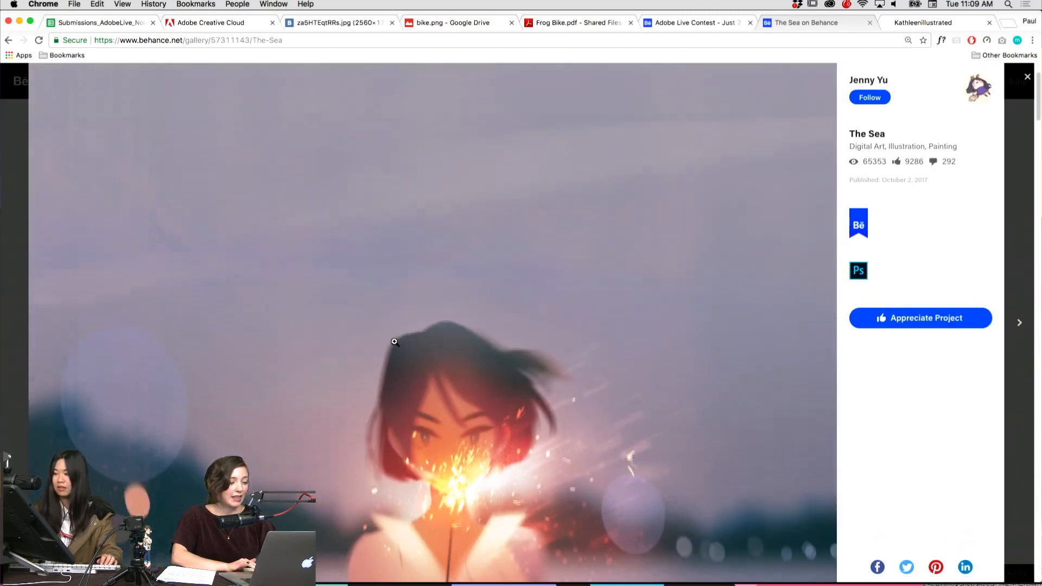
scroll(395, 342, "down", 1)
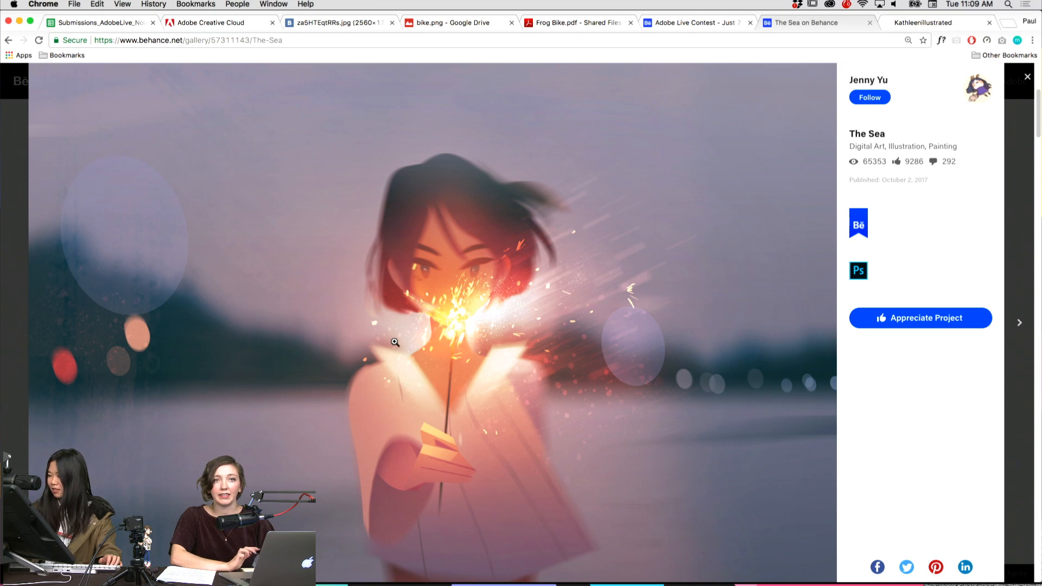
scroll(321, 298, "down", 2)
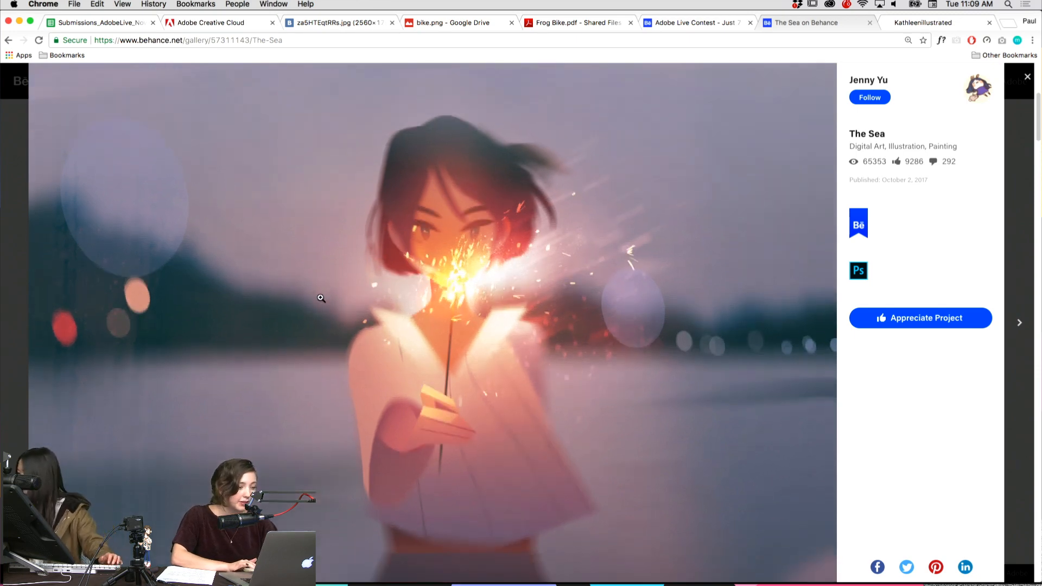
scroll(220, 280, "up", 2)
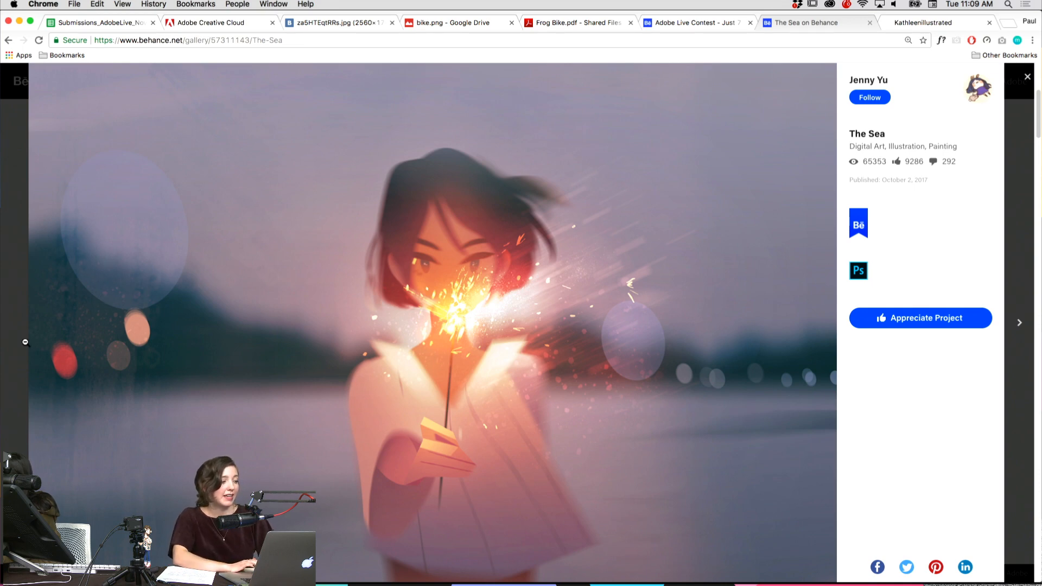
left_click(14, 326)
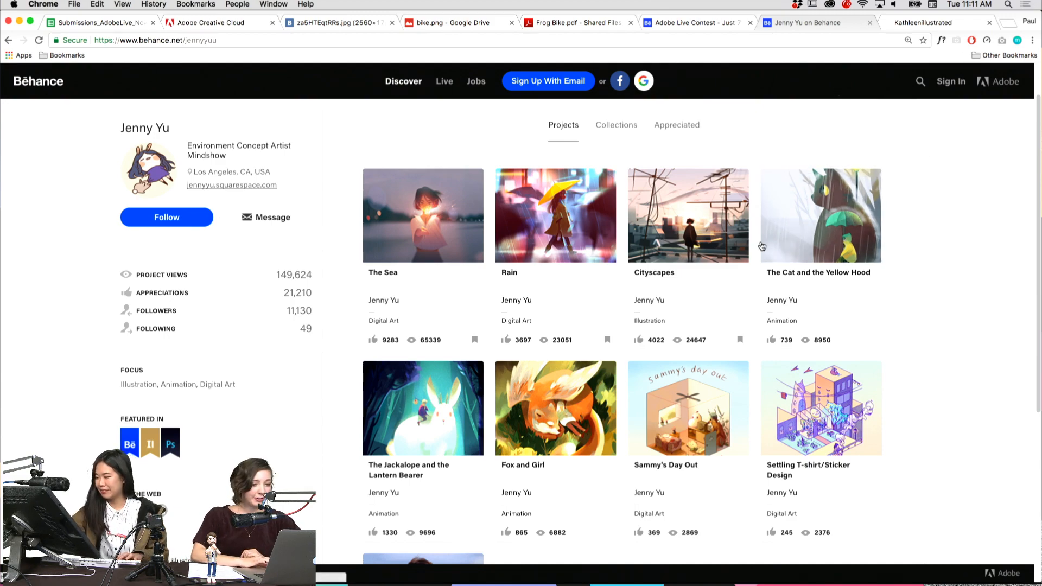
Open the Fox and Girl project from the artist's profile, examine the full illustration and close the project
scroll(761, 246, "down", 2)
scroll(762, 246, "down", 2)
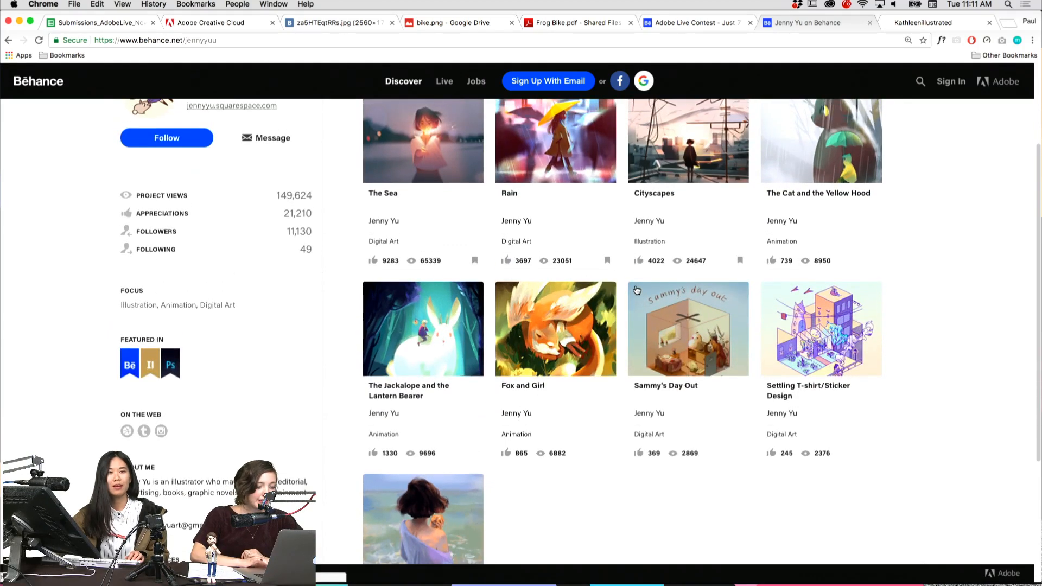
left_click(525, 345)
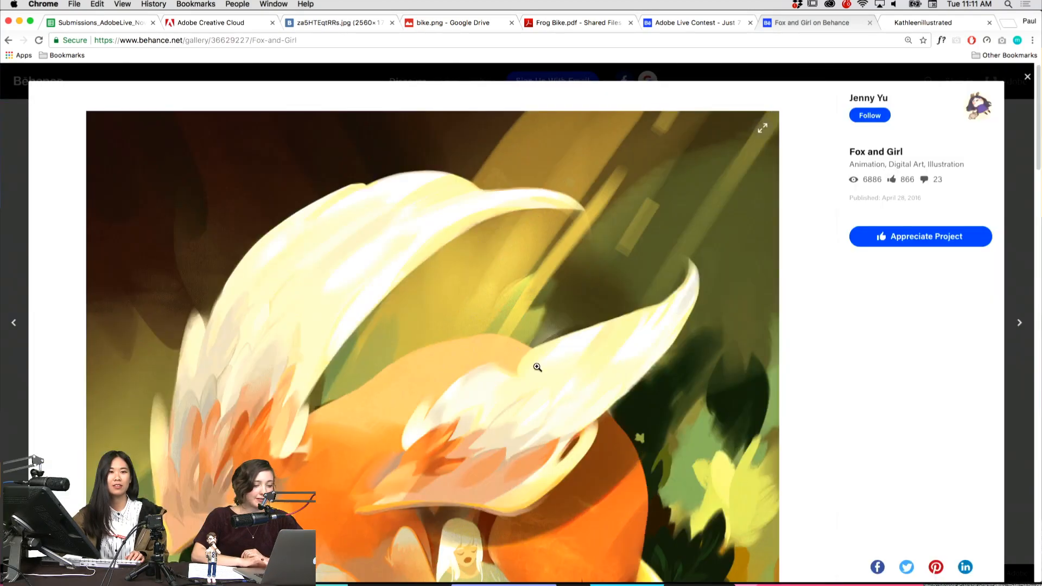
scroll(537, 367, "down", 3)
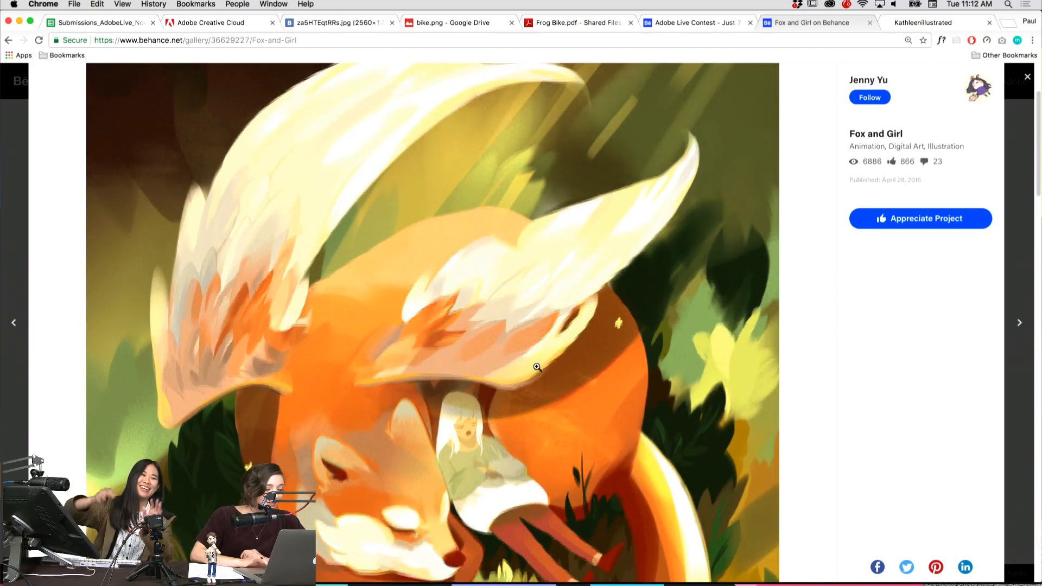
scroll(537, 368, "down", 2)
scroll(538, 368, "down", 3)
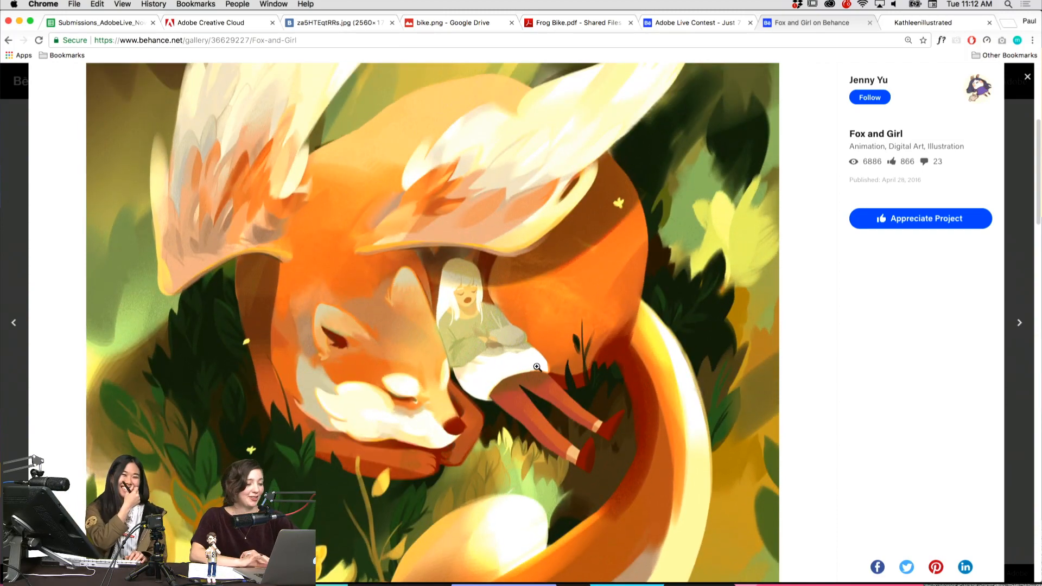
scroll(532, 311, "up", 2)
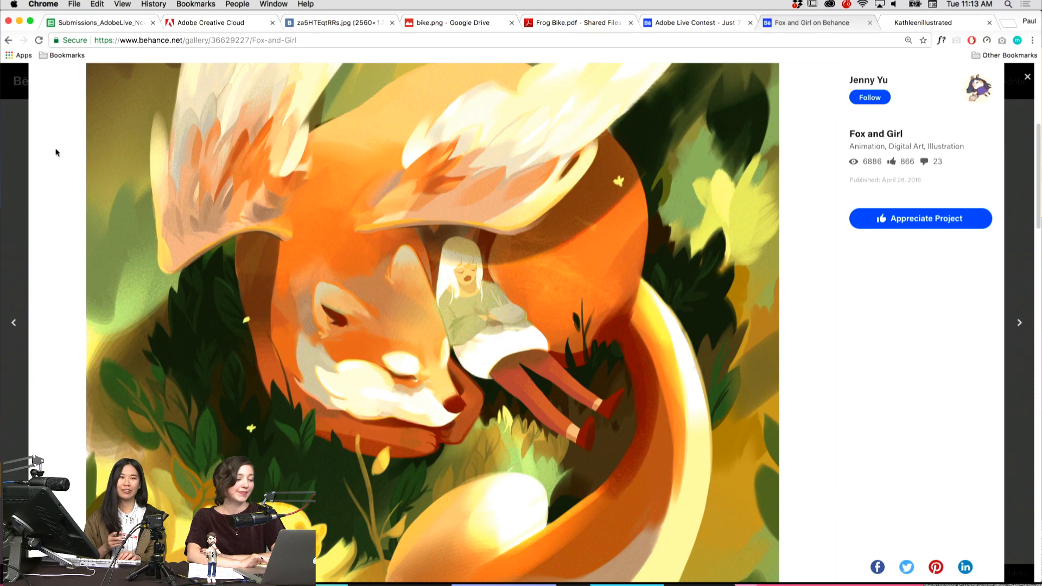
left_click(13, 186)
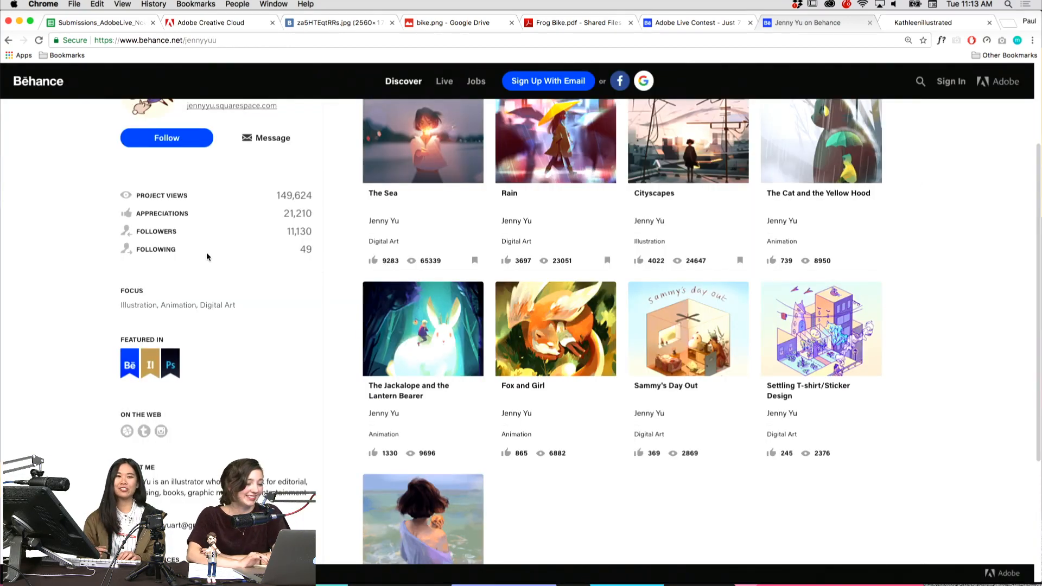
Open The Jackalope and the Lantern Bearer project, view its illustration and return to the artist's profile
left_click(439, 325)
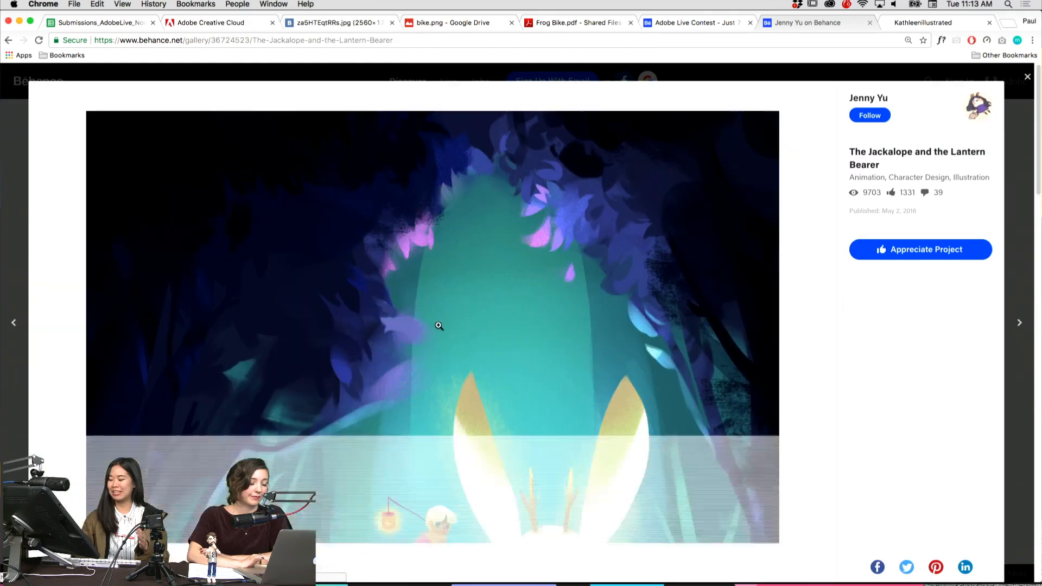
scroll(306, 325, "down", 2)
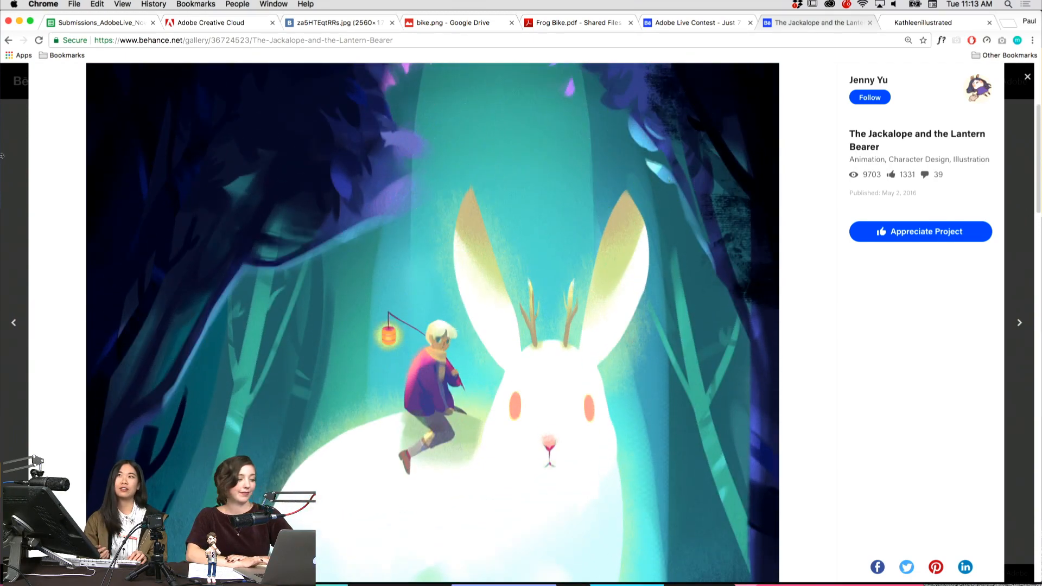
left_click(9, 171)
Look over the profile's project thumbnails and open The Cat and the Yellow Hood project
scroll(542, 277, "up", 1)
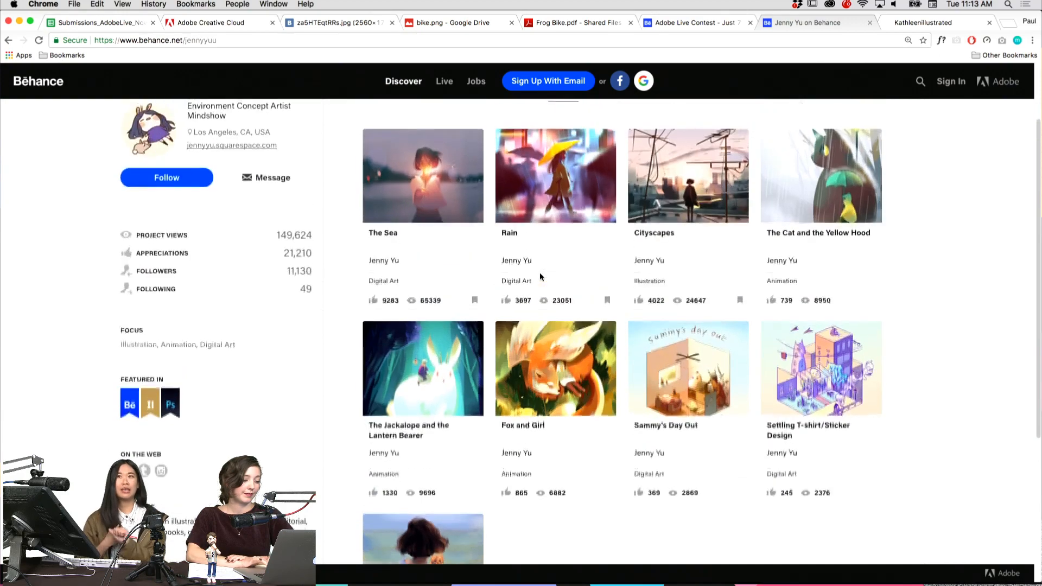
scroll(541, 277, "down", 2)
scroll(541, 277, "up", 4)
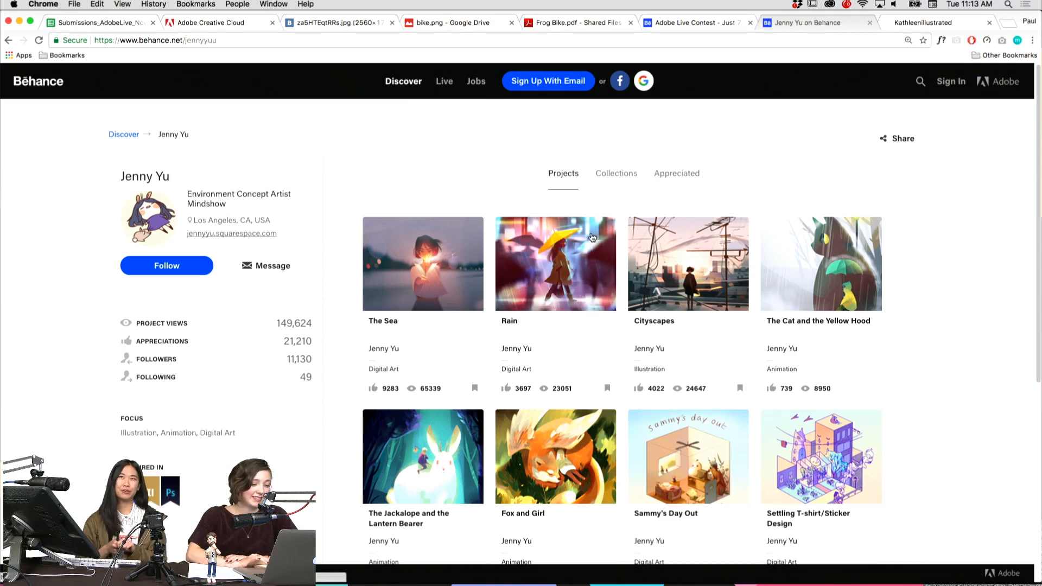
right_click(801, 251)
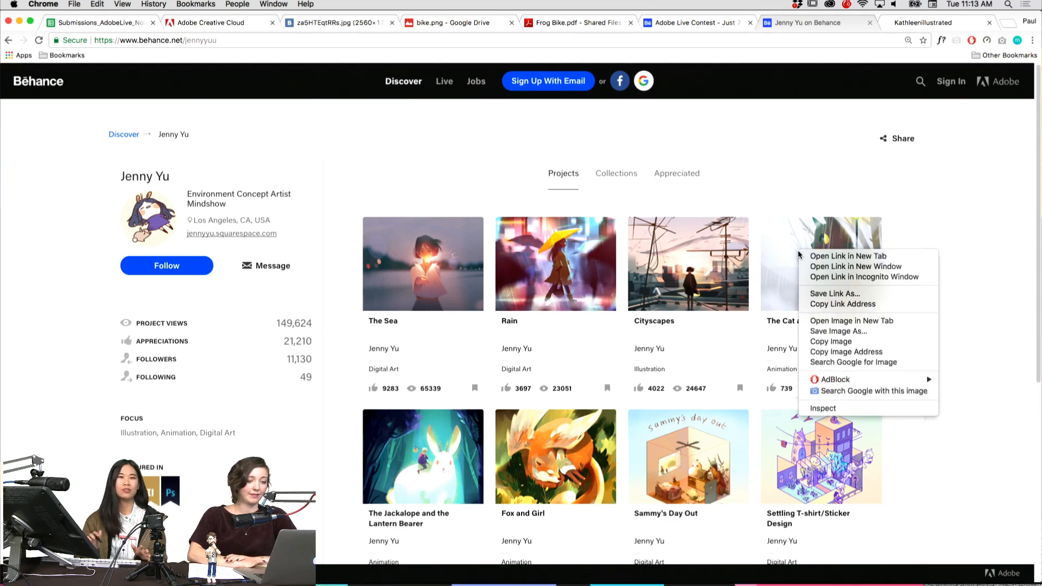
left_click(799, 255)
left_click(800, 255)
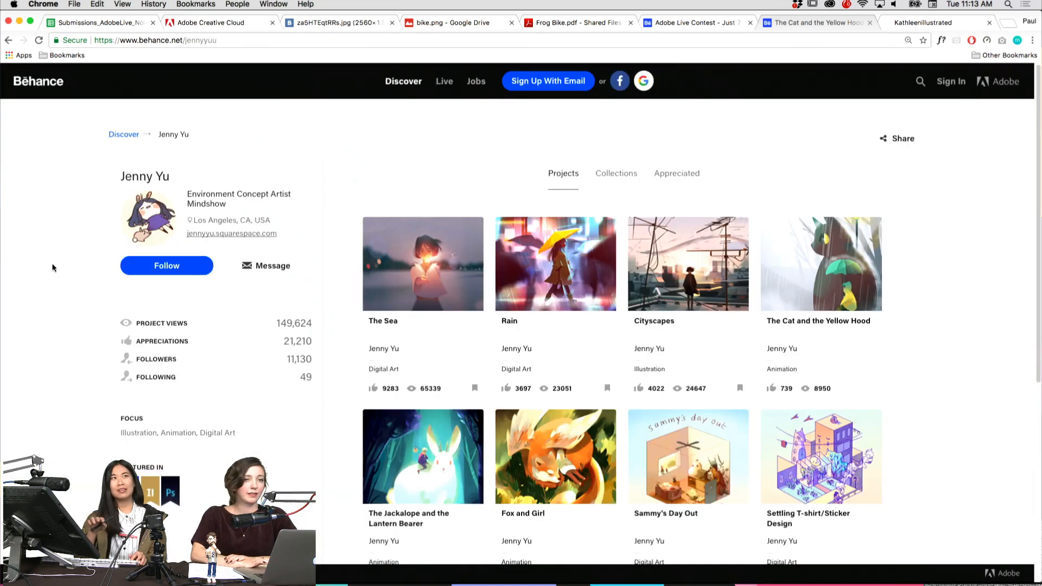
From the artist's profile, open the Rain and Cityscapes projects in turn, examine each illustration and close each project
left_click(52, 267)
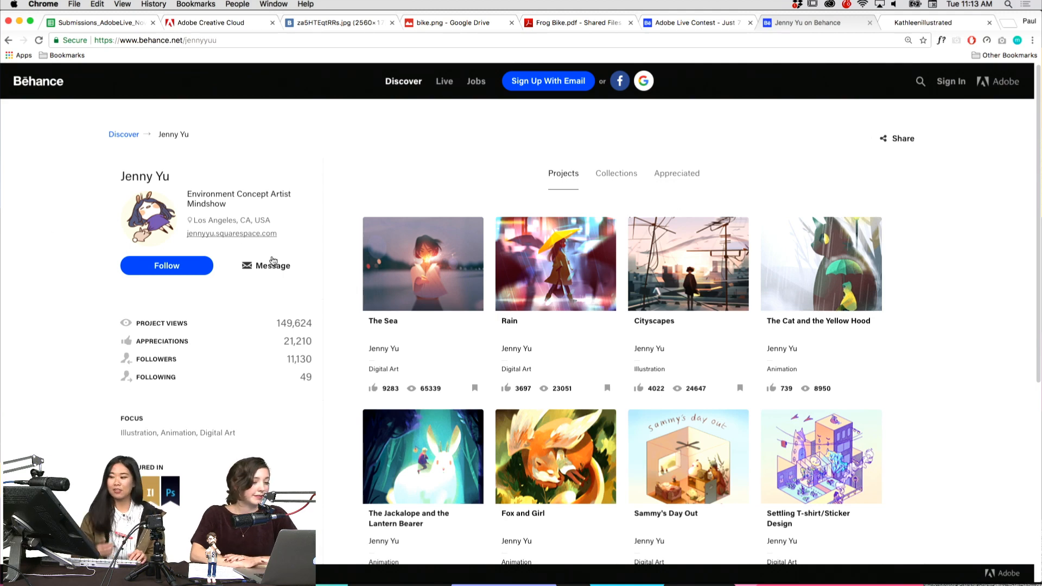
left_click(570, 253)
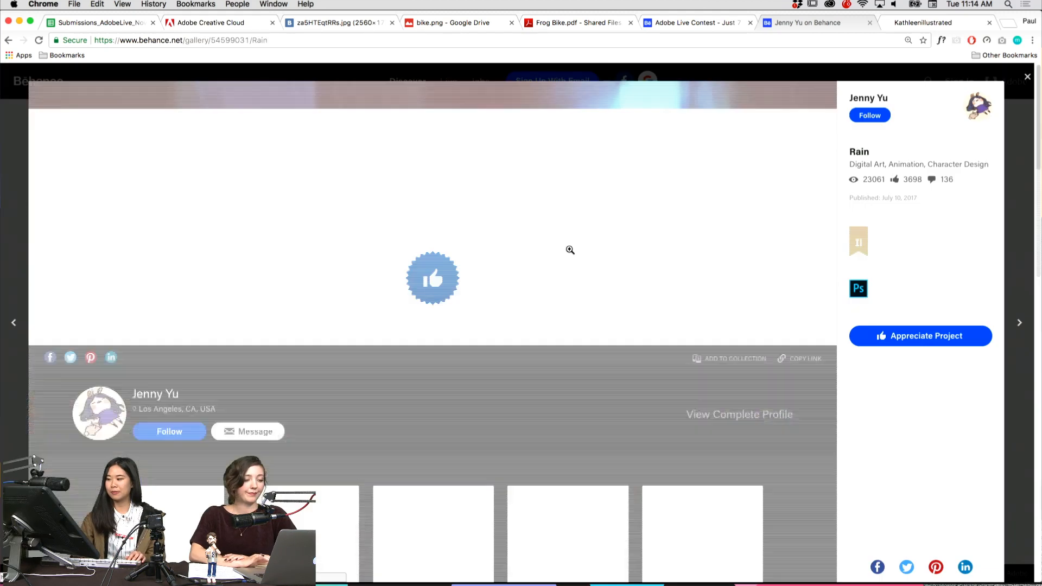
scroll(479, 226, "down", 4)
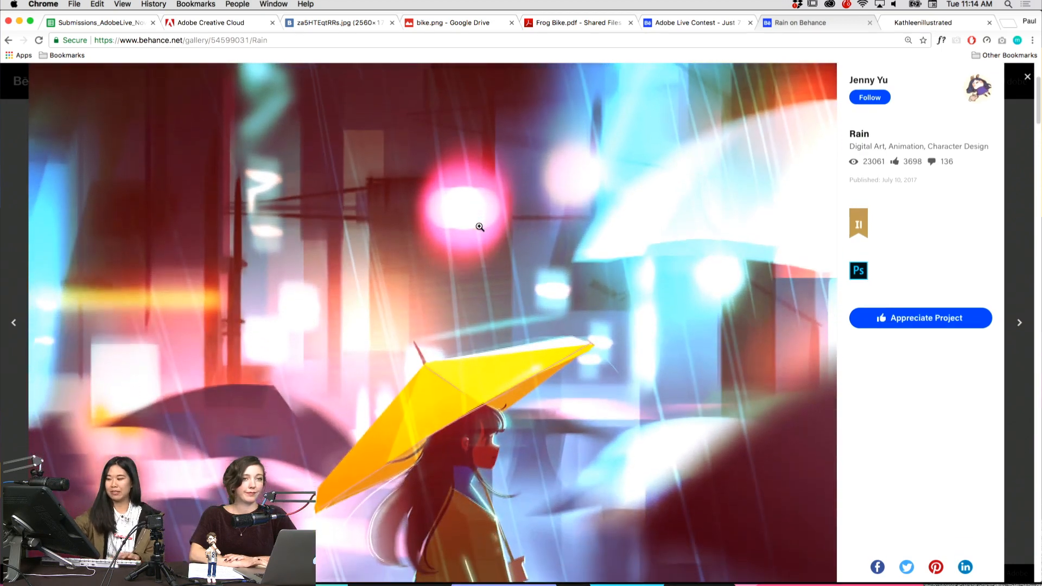
scroll(480, 227, "down", 5)
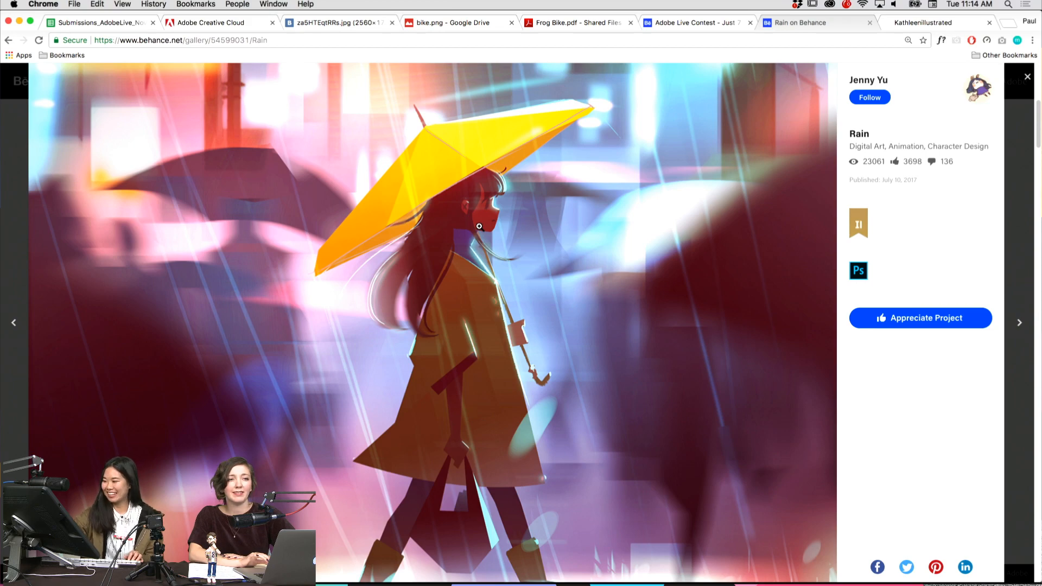
left_click(20, 213)
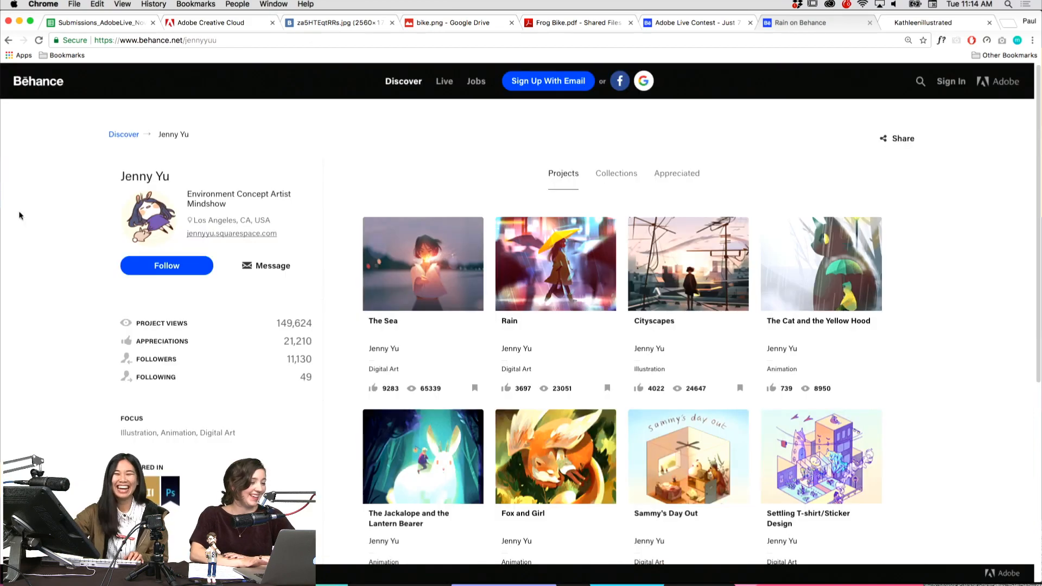
left_click(664, 297)
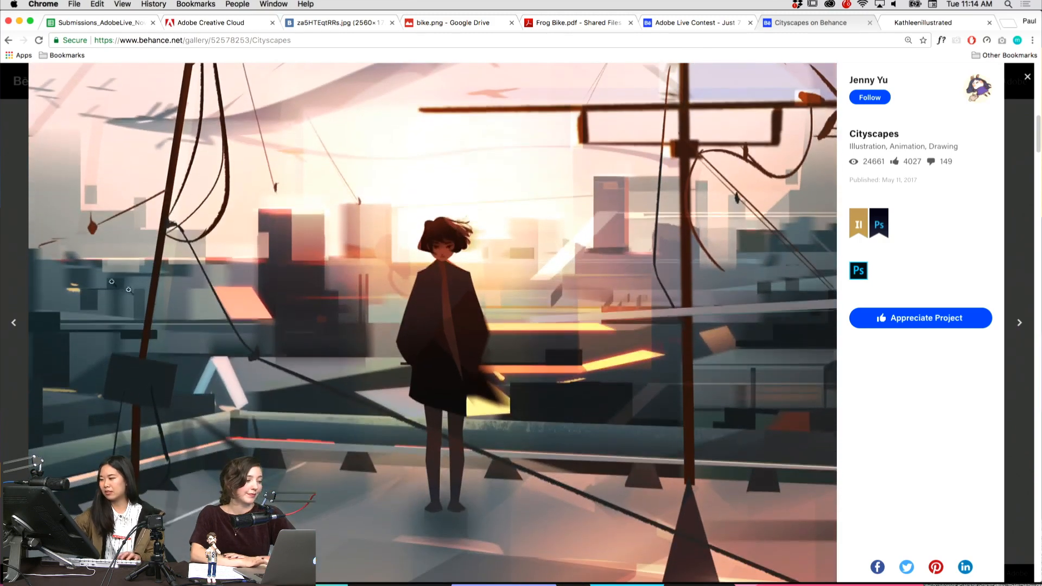
left_click(5, 258)
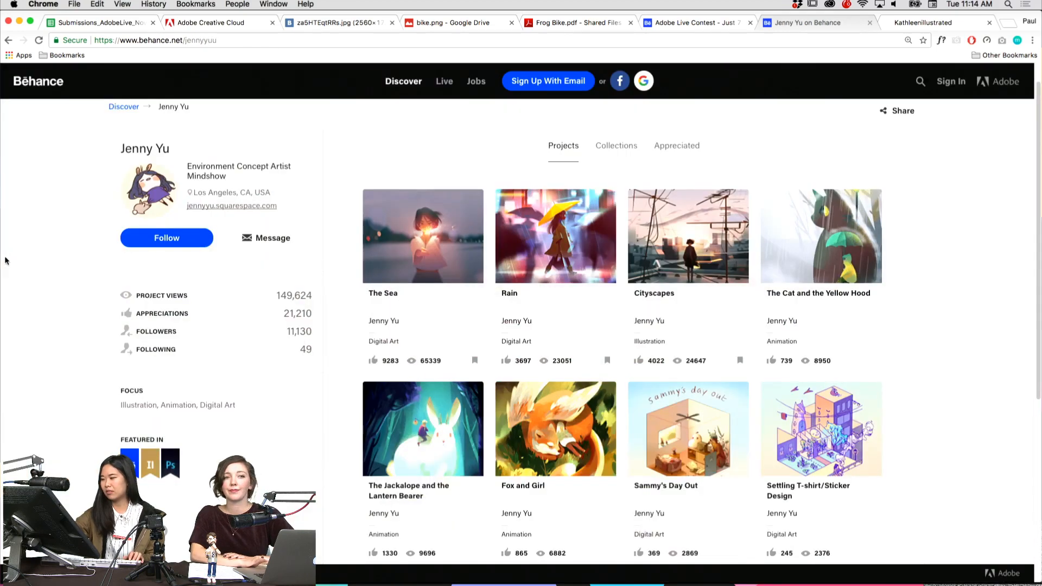
Open the Settling T-shirt/Sticker Design project from the profile, examine its isometric building illustration and close the project
scroll(483, 315, "down", 1)
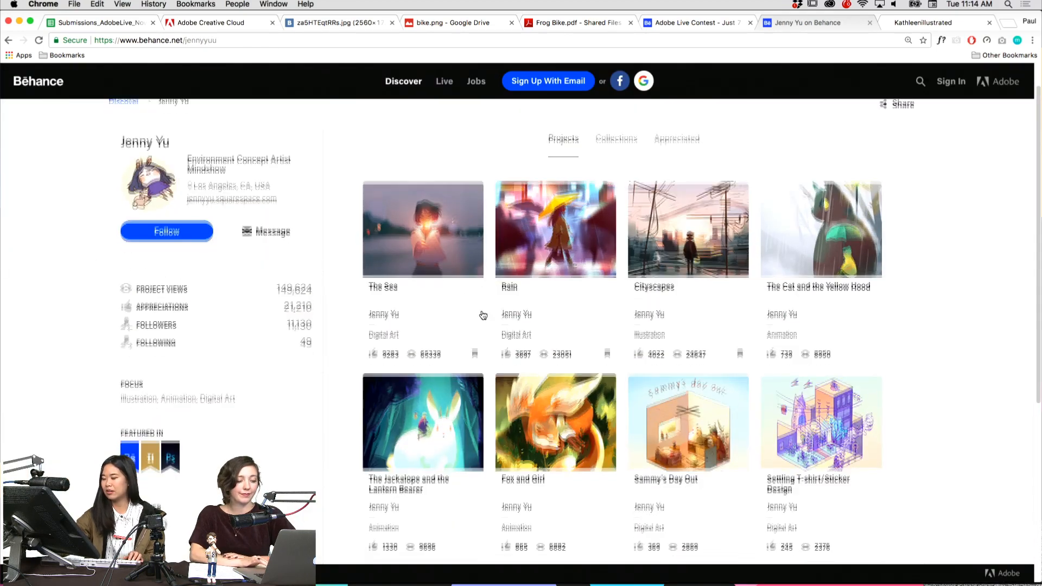
scroll(483, 315, "down", 2)
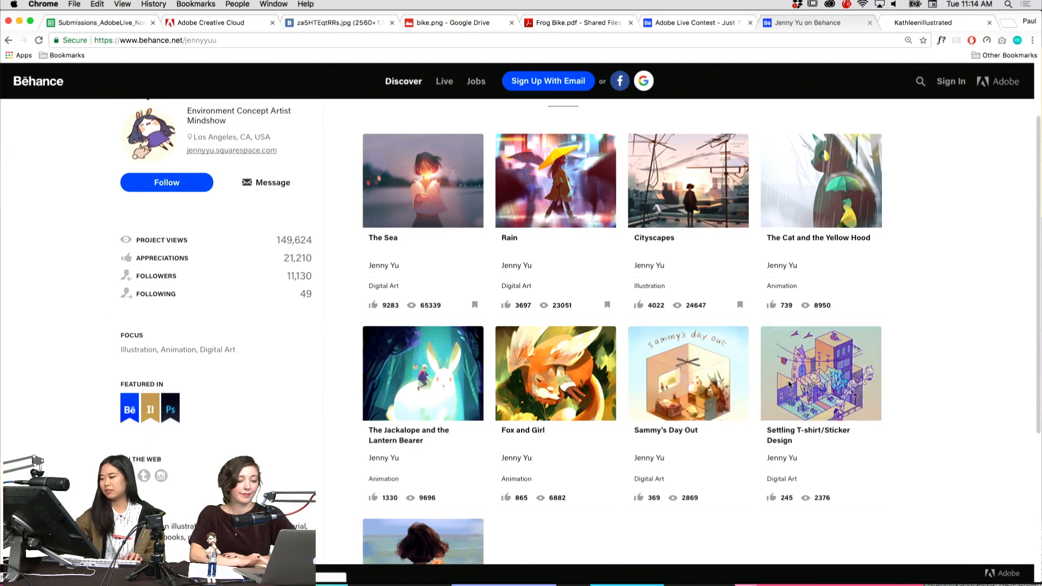
left_click(789, 384)
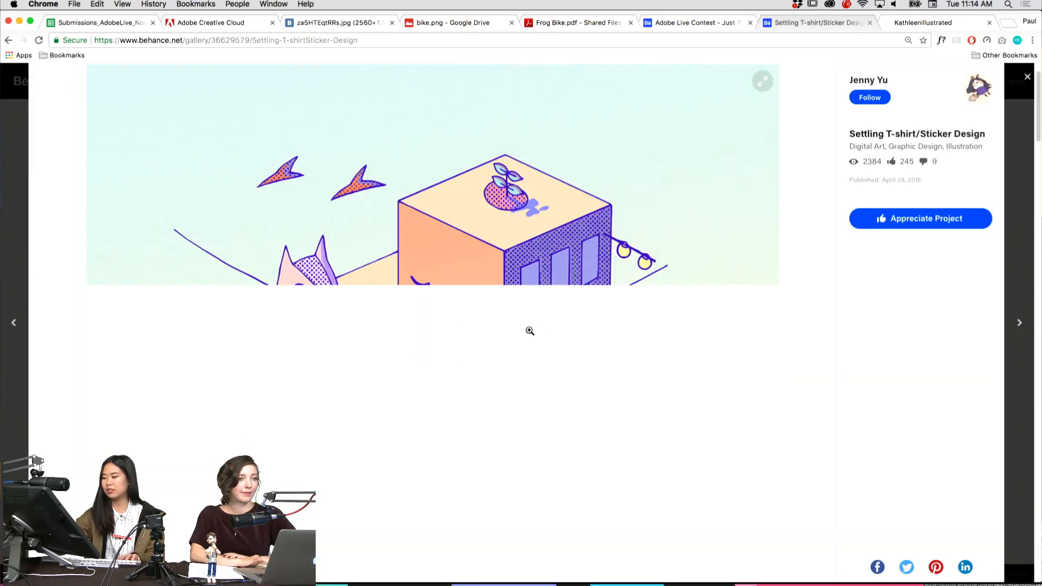
scroll(529, 330, "down", 1)
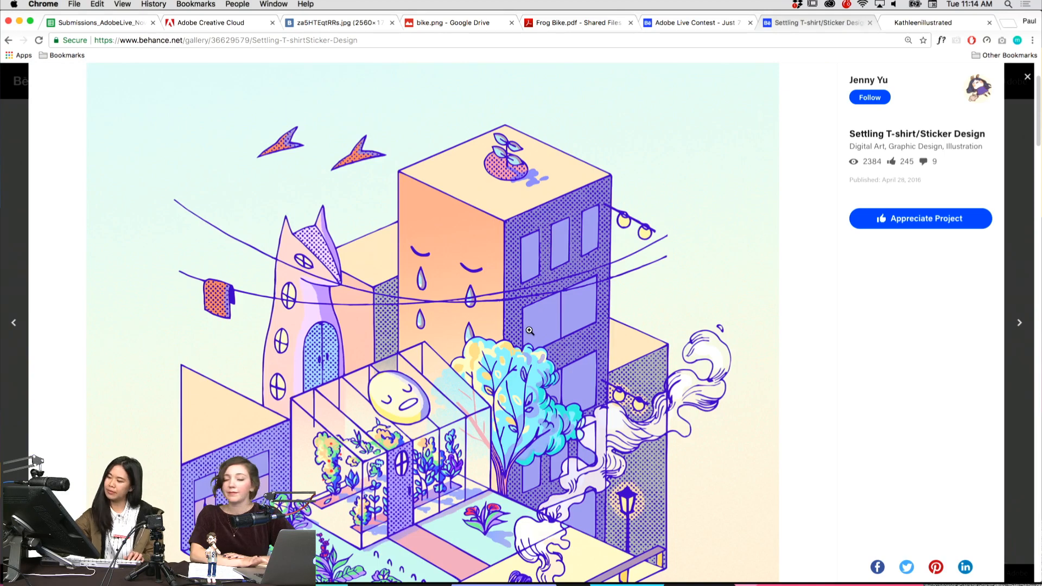
scroll(529, 331, "down", 1)
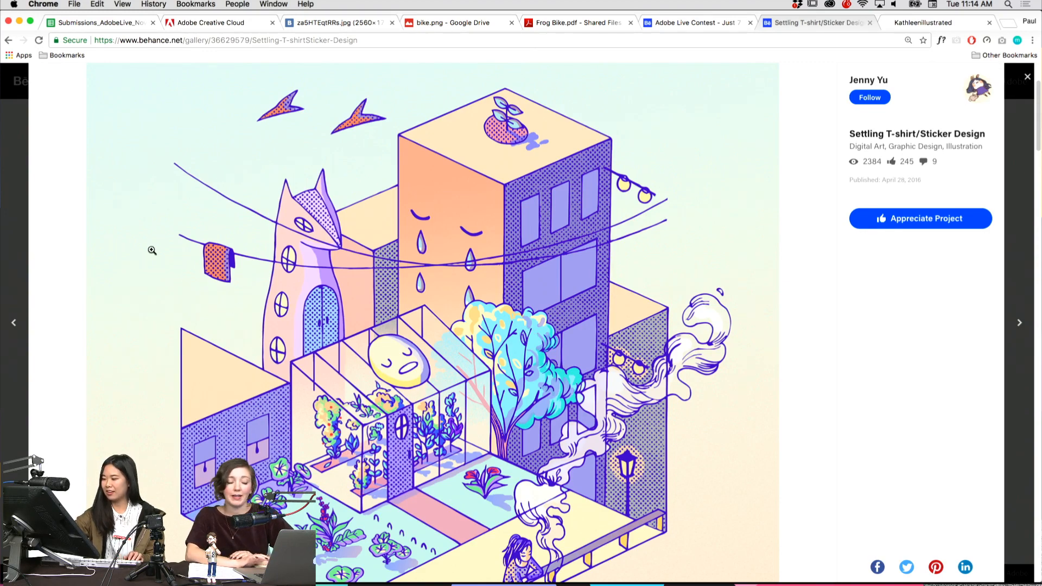
left_click(10, 181)
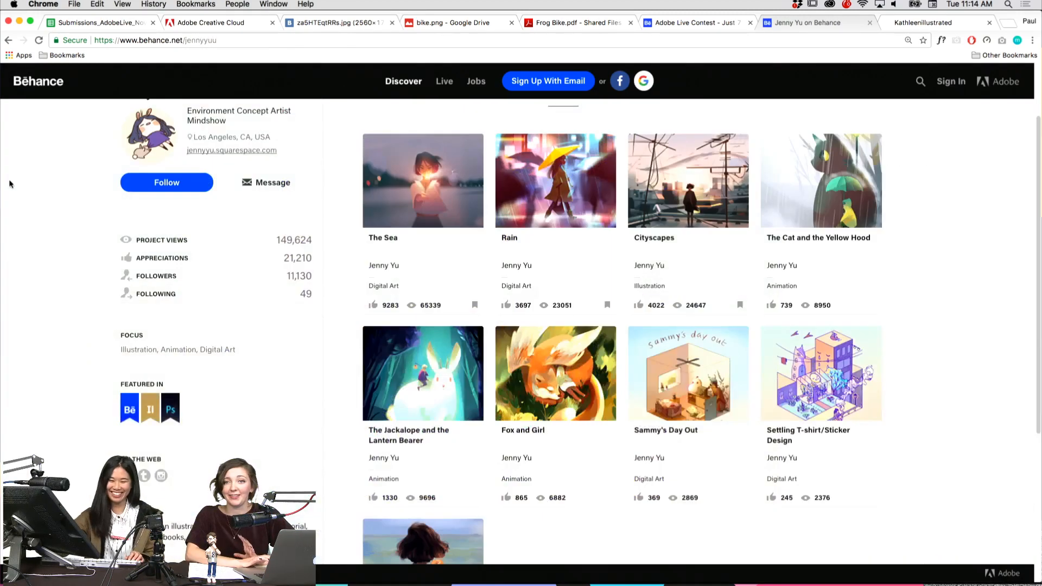
Open the Sammy's Day Out project from the artist's profile
right_click(647, 351)
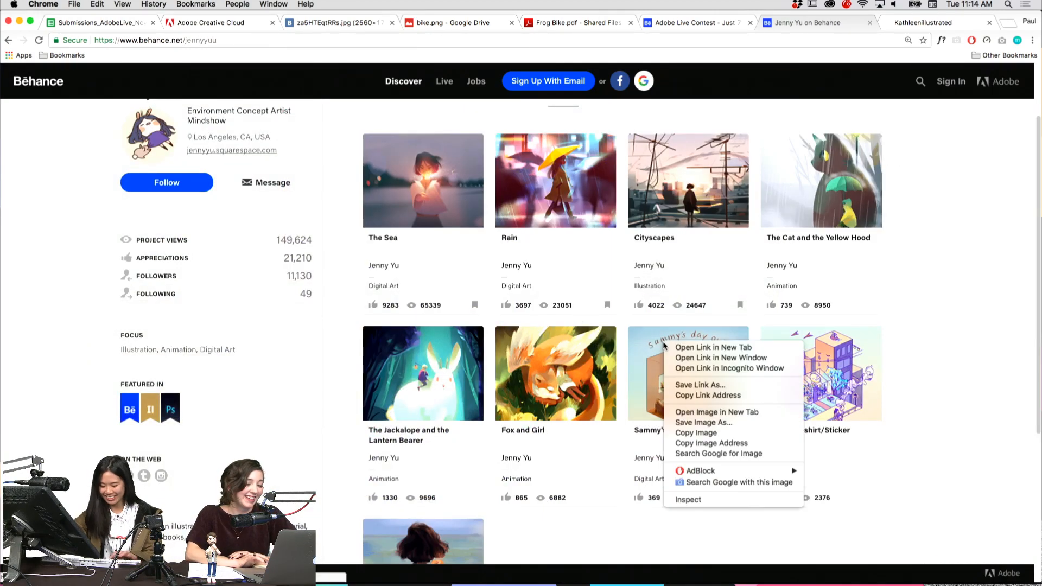
left_click(647, 351)
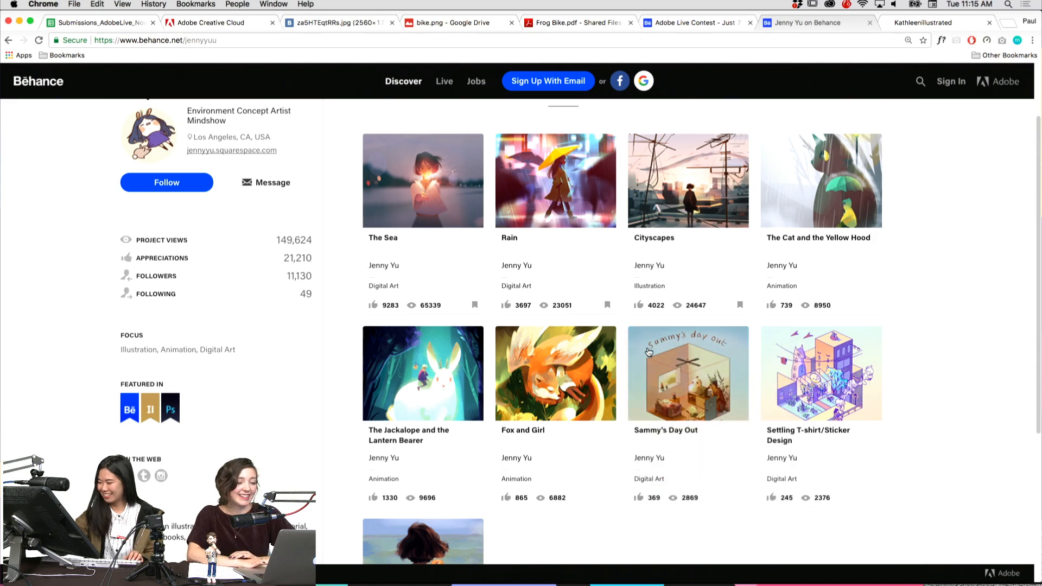
left_click(648, 350)
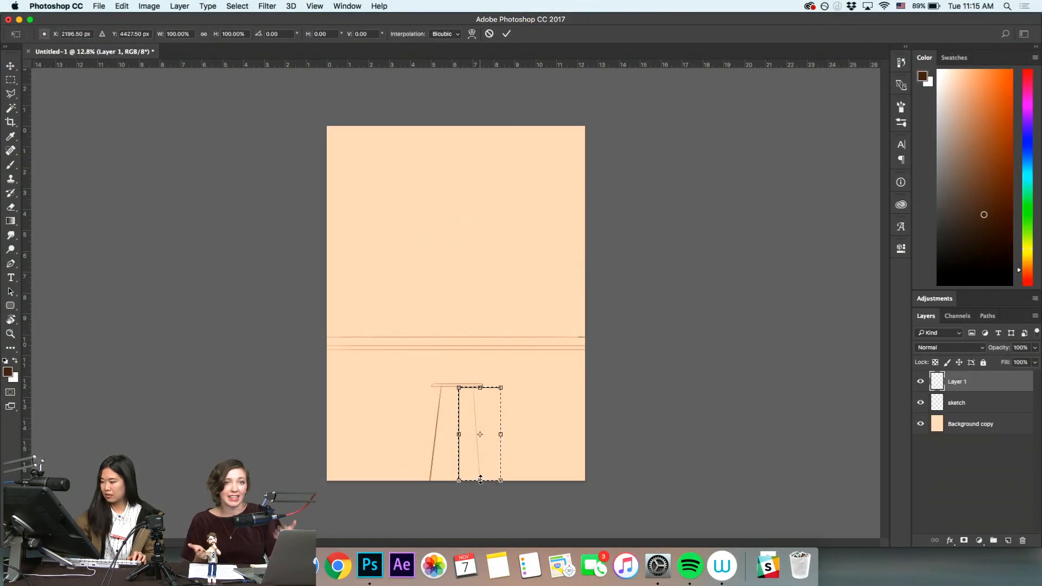
In Photoshop, finish transforming the stool's right leg on Layer 1 by skewing its base outward, and apply the transform
left_click_drag(480, 483, 480, 480)
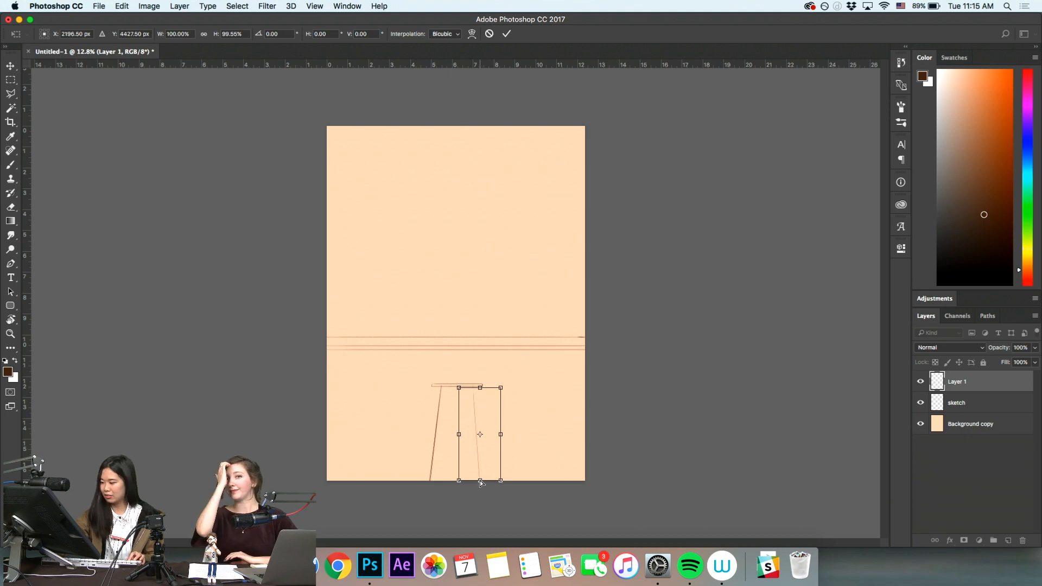
left_click_drag(480, 482, 481, 484)
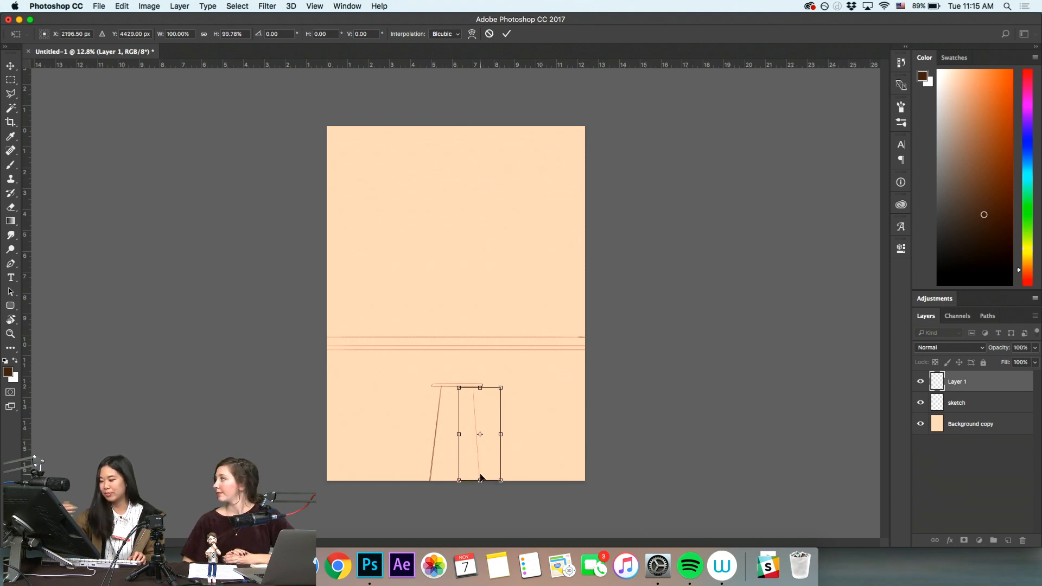
left_click_drag(480, 480, 507, 480)
key("Return")
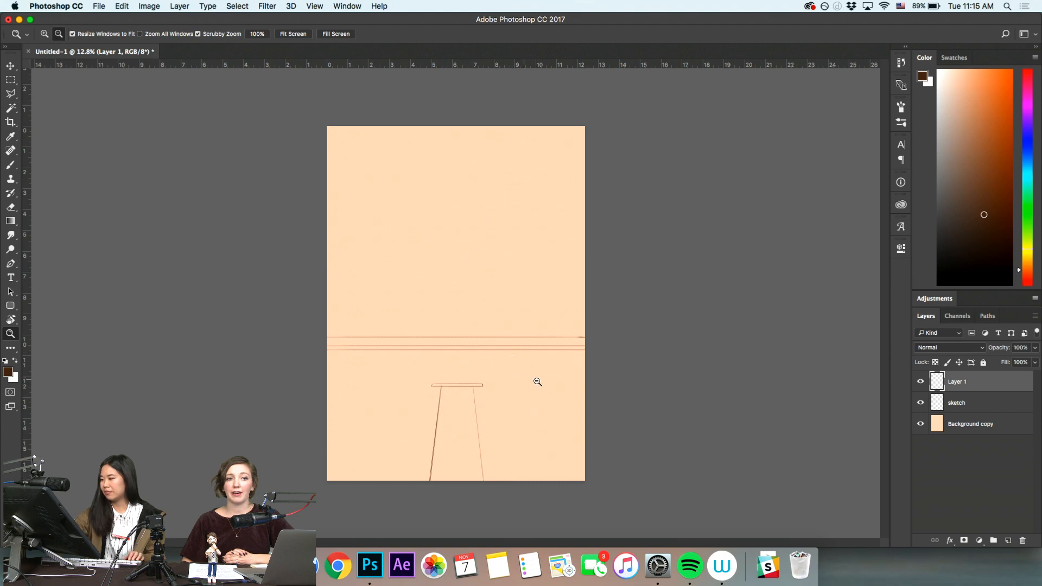
Ready the Brush tool with a slightly darker brown and frame the area around the stool for sketching
mouse_move(530, 394)
left_mouse_down()
mouse_move(510, 398)
mouse_move(521, 440)
mouse_move(511, 440)
mouse_move(529, 433)
left_mouse_up()
key("b")
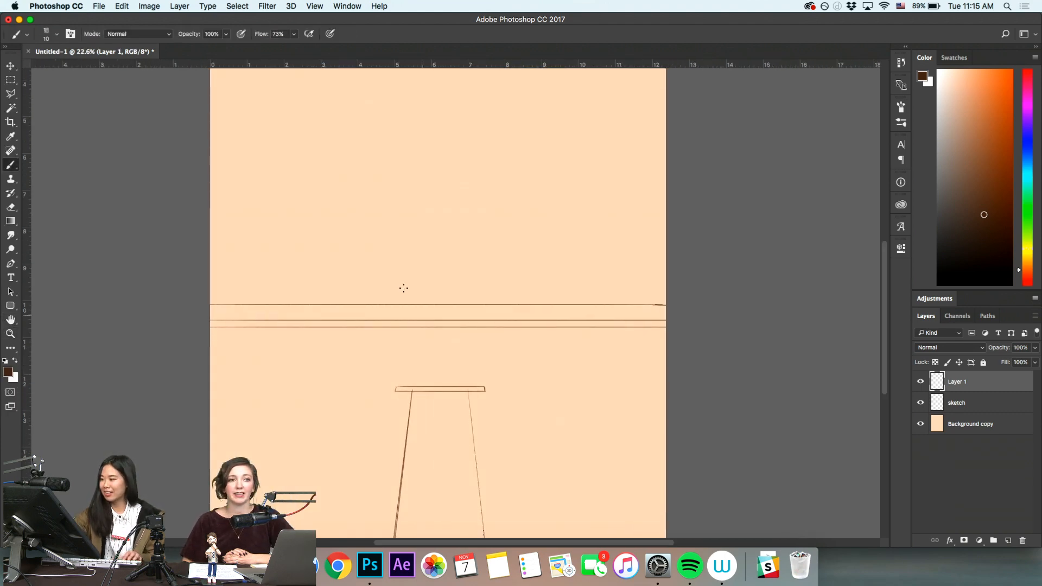
key("z")
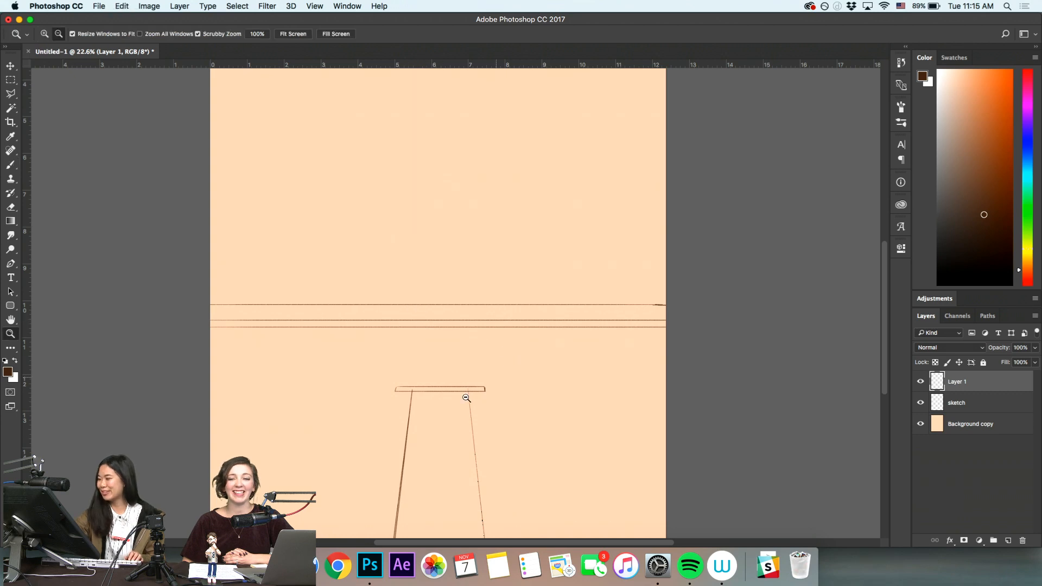
mouse_move(481, 383)
left_mouse_down()
mouse_move(470, 392)
mouse_move(446, 358)
left_mouse_up()
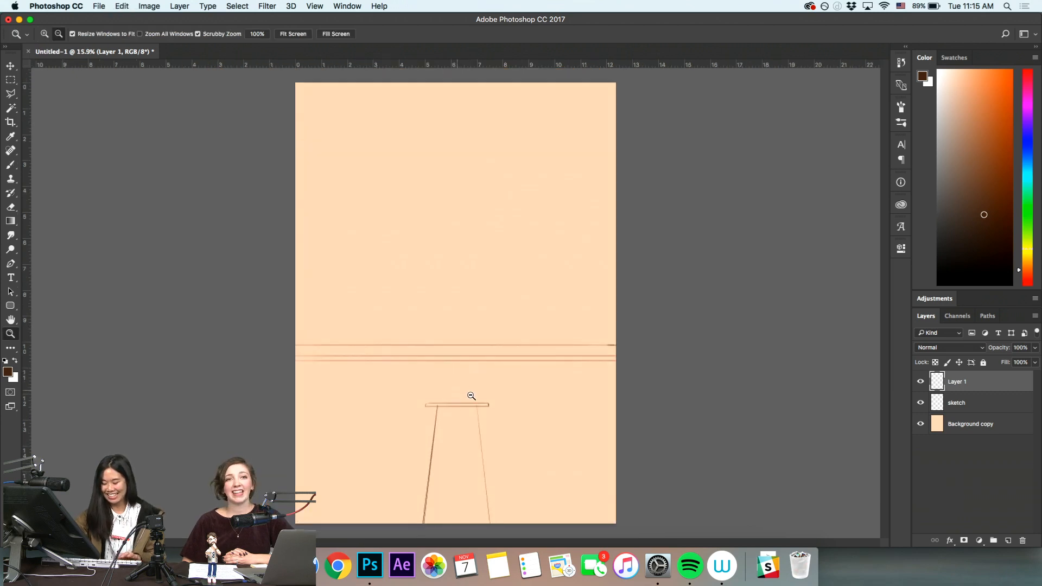
left_click_drag(470, 395, 474, 396)
key("b")
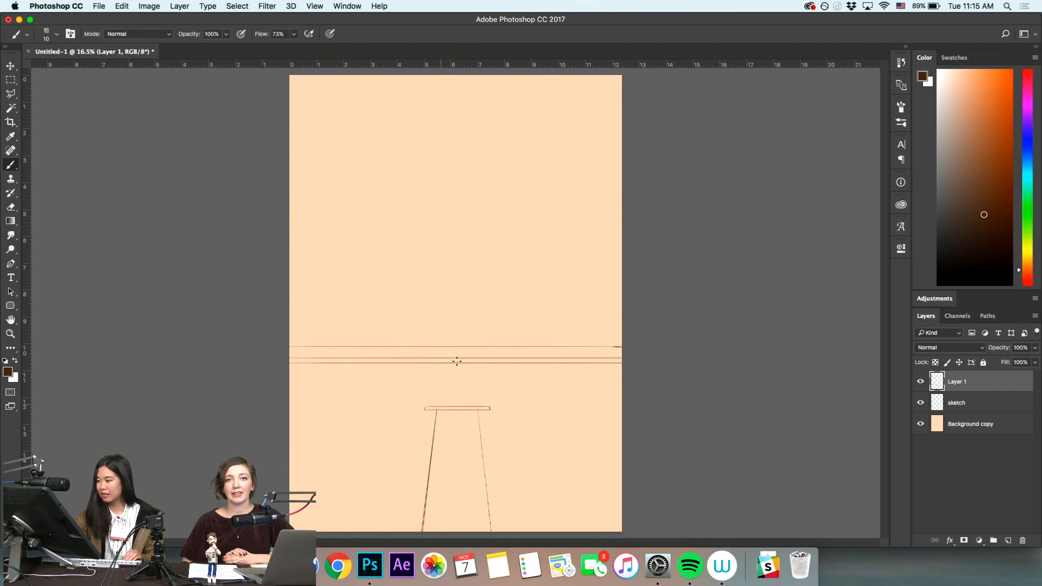
left_click(985, 224)
key("z")
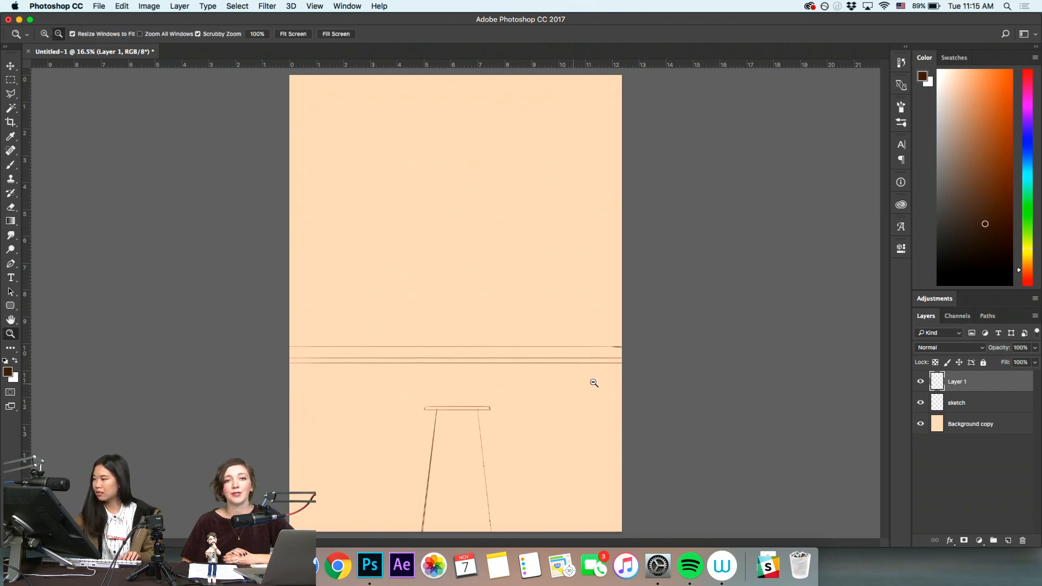
left_click_drag(437, 396, 447, 395)
key("b")
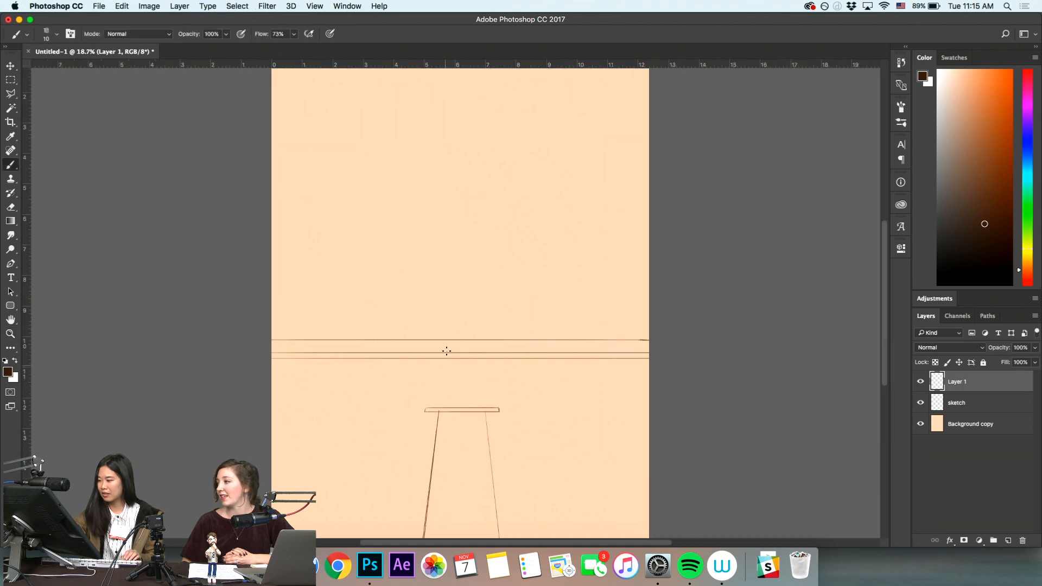
Sketch the curved left and right sides of a rounded form resting on the stool seat, discarding the first long stroke
left_click_drag(448, 350, 434, 408)
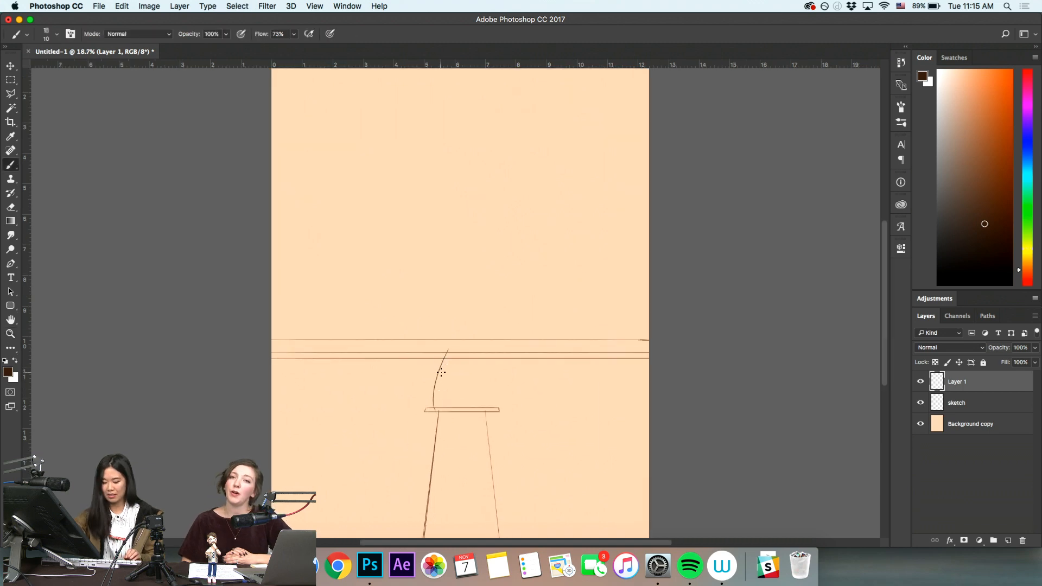
key("super+z")
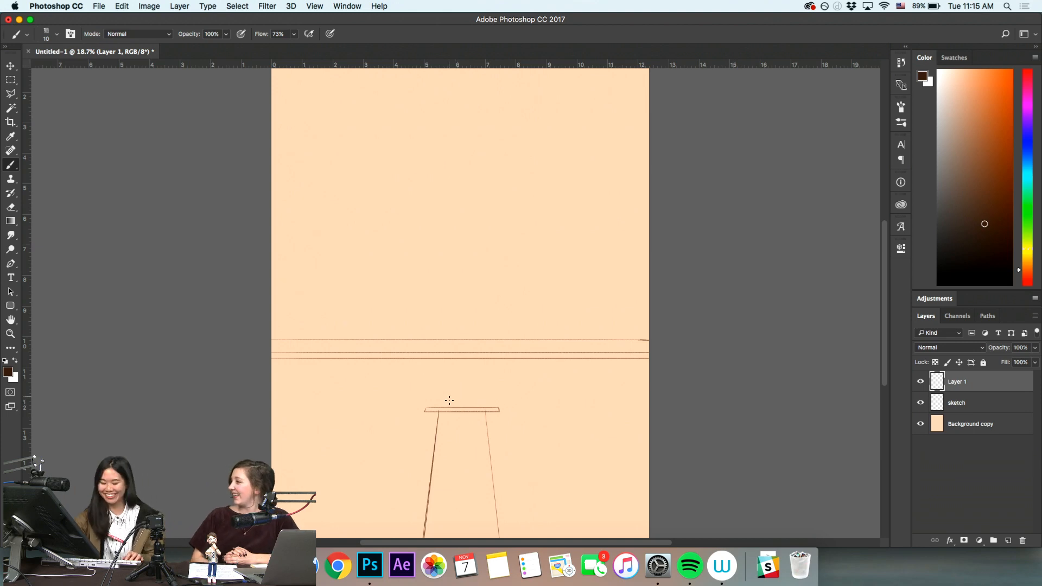
left_click_drag(444, 406, 437, 380)
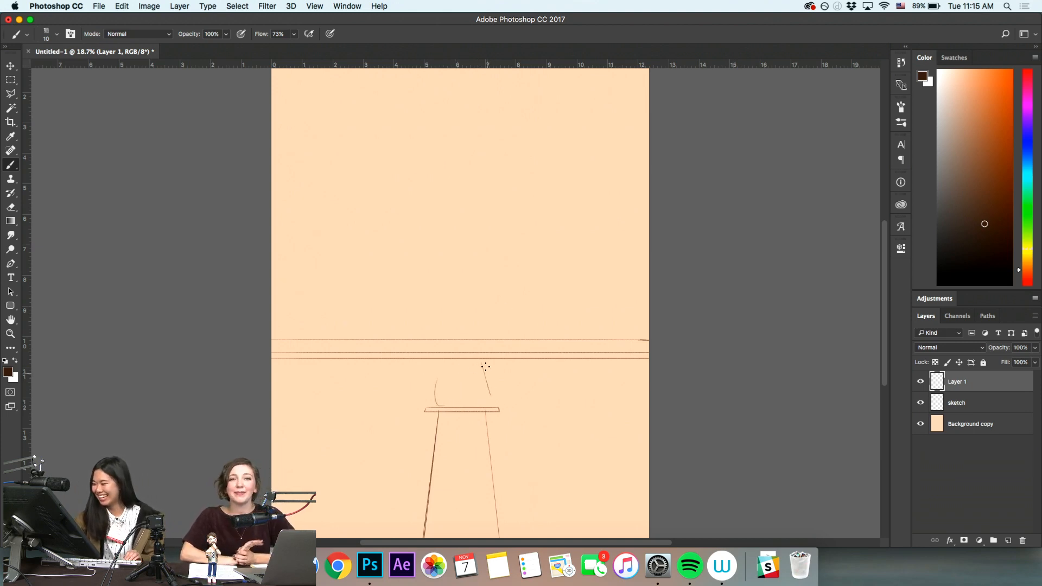
mouse_move(484, 358)
left_mouse_down()
mouse_move(497, 401)
mouse_move(472, 409)
mouse_move(493, 402)
left_mouse_up()
key("z")
key("b")
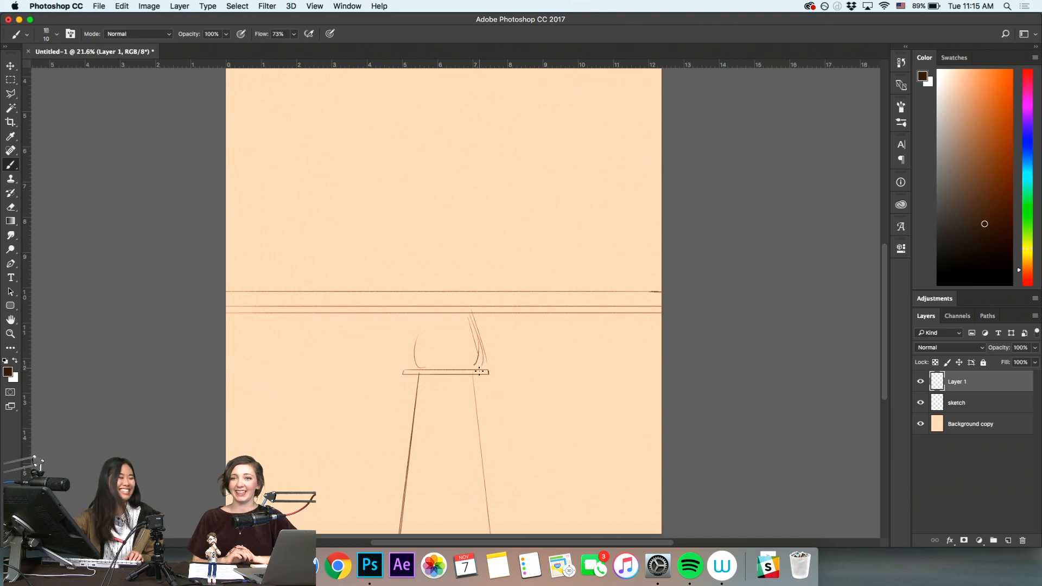
Add a longer outer curve to the form's left side, from the lower horizontal lines down towards the seat, redoing the first attempt
key("z")
mouse_move(471, 365)
left_mouse_down()
mouse_move(492, 374)
mouse_move(470, 375)
left_mouse_up()
key("b")
key("space")
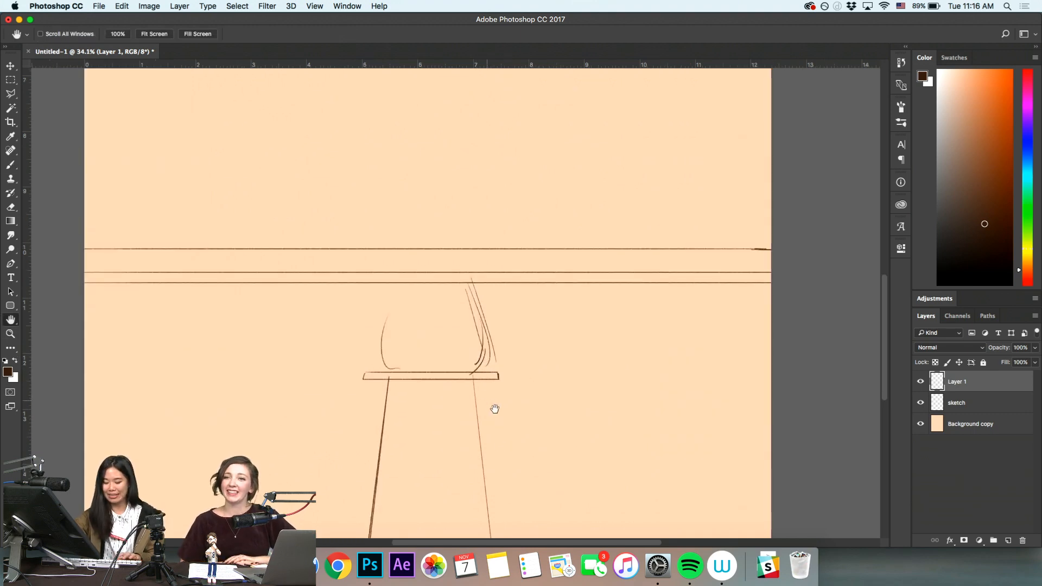
left_click_drag(494, 409, 503, 474)
left_click_drag(413, 320, 385, 407)
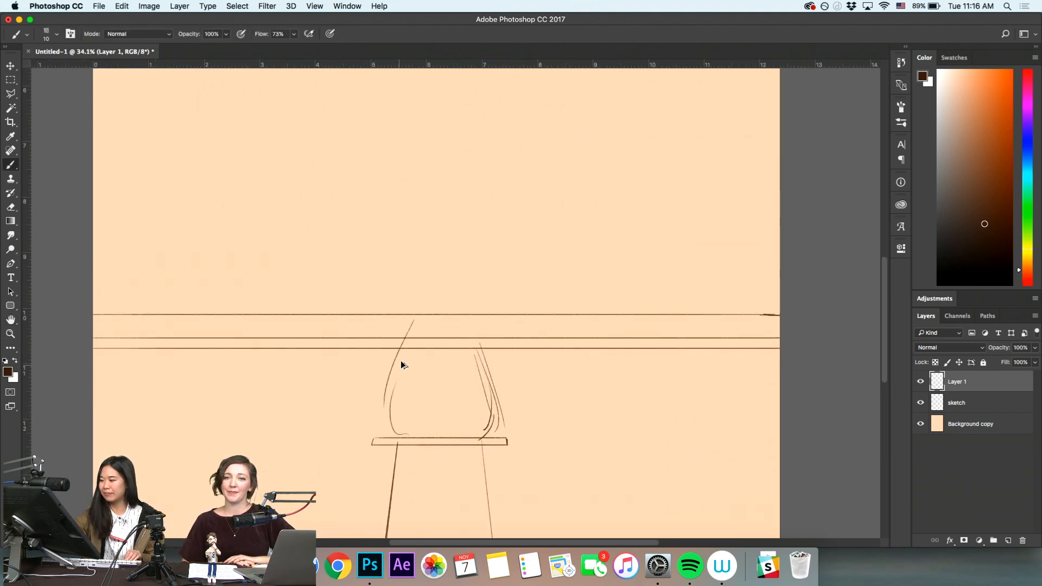
key("ctrl+z")
left_click_drag(407, 342, 391, 420)
Sketch an arch across the top of the rounded form and a near-vertical line rising above its left end
key("space")
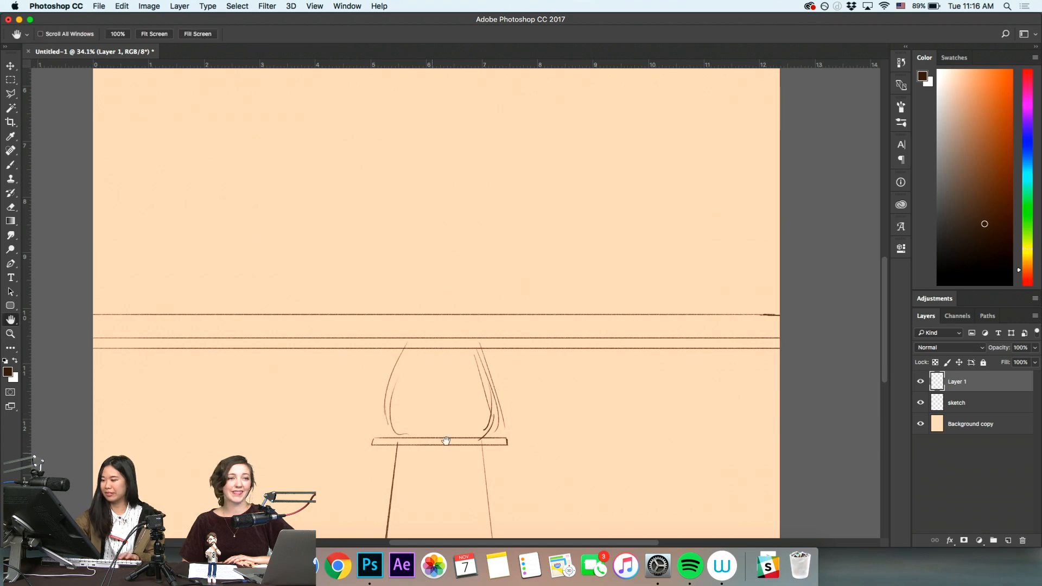
mouse_move(474, 349)
left_mouse_down()
mouse_move(458, 432)
mouse_move(434, 449)
left_mouse_up()
key("alt+space")
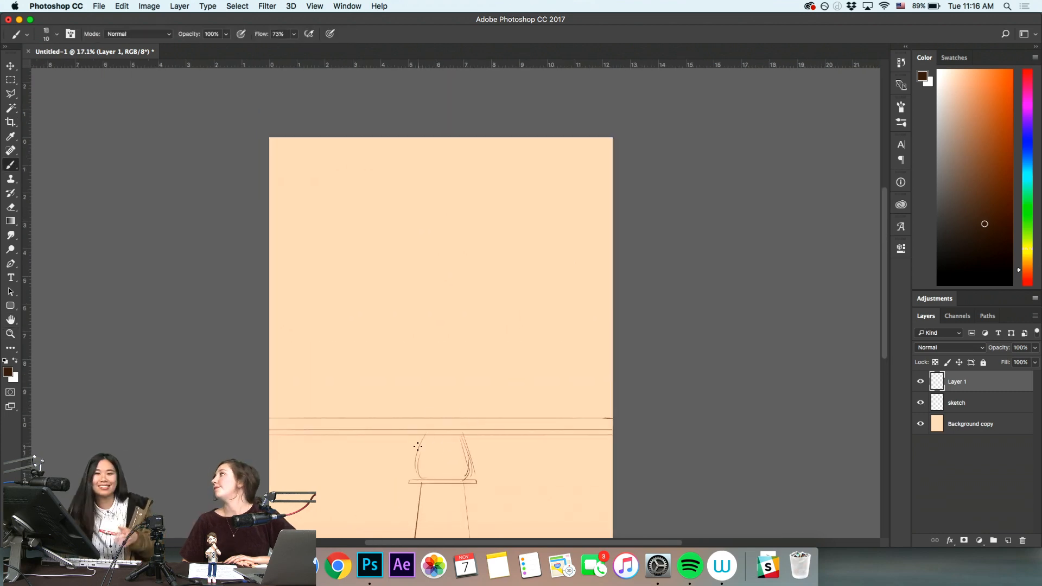
key("alt+space")
left_click_drag(441, 441, 468, 450)
left_click_drag(432, 419, 467, 426)
key("alt+space")
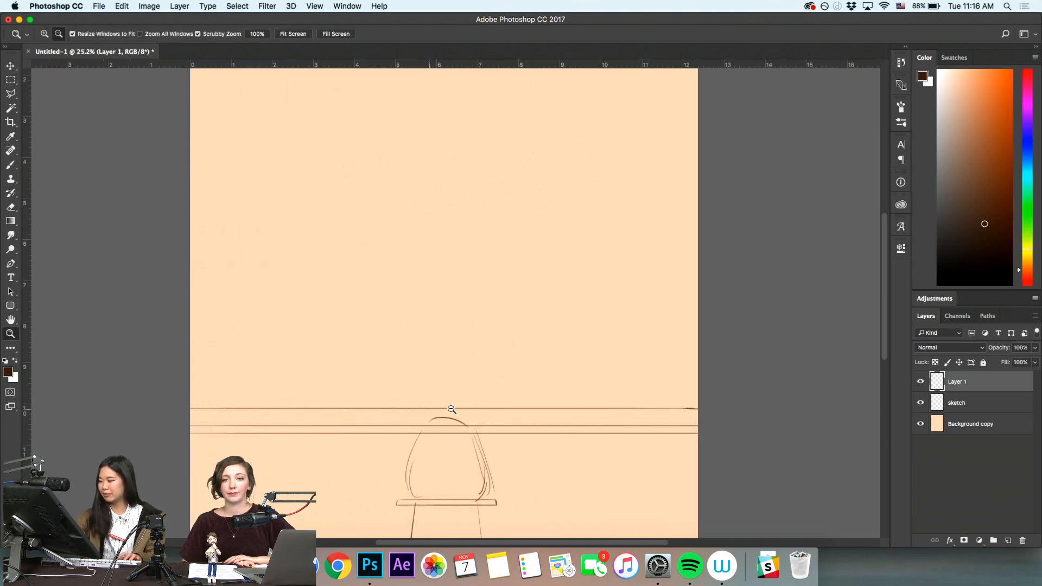
left_click_drag(417, 380, 421, 419)
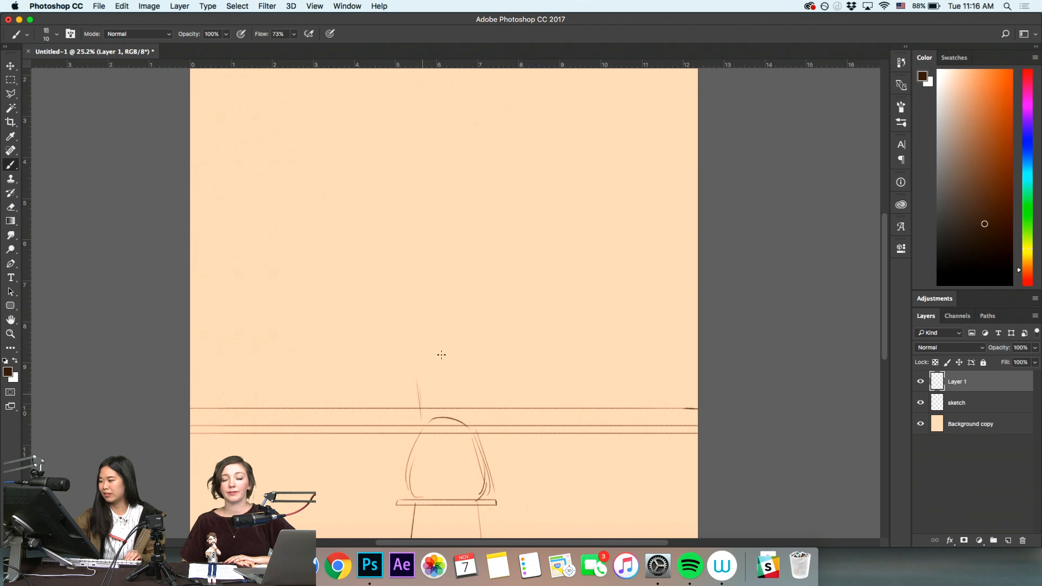
Move the Layer 1 drawing of the stool and figure slightly to the left
key("v")
left_click_drag(491, 494, 471, 494)
key("z")
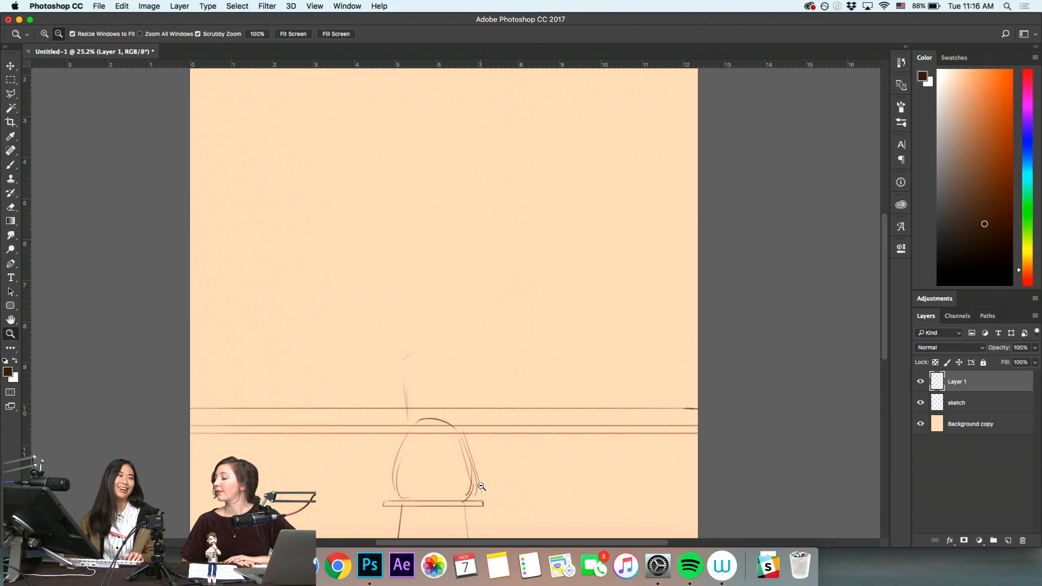
Move the horizontal lines on the sketch layer slightly lower, and make Layer 1 active again
left_click(445, 420, "alt")
left_click(461, 410, "alt")
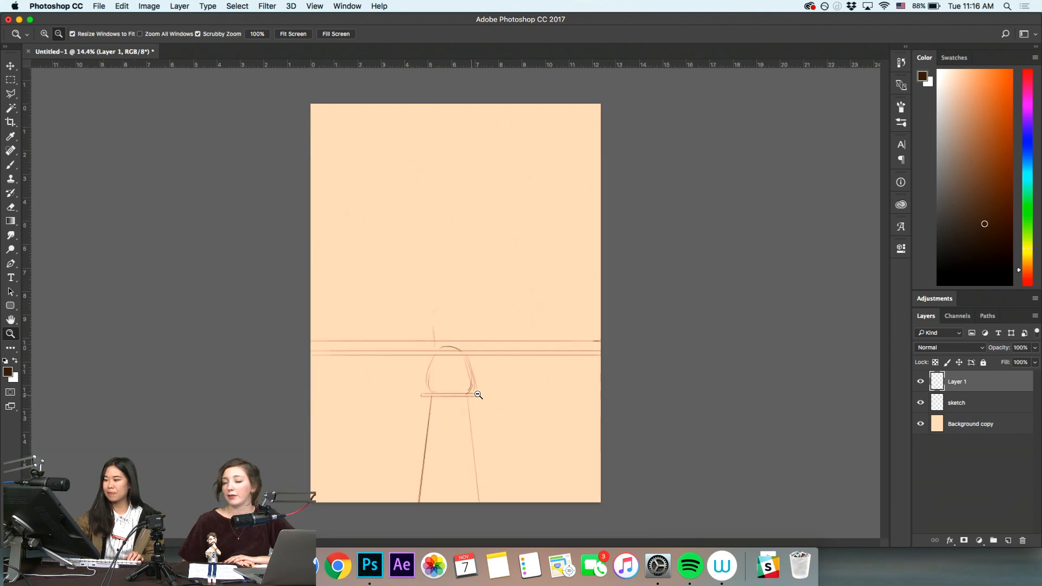
left_click_drag(477, 394, 490, 404)
key("v")
left_click(980, 408)
key("z")
key("v")
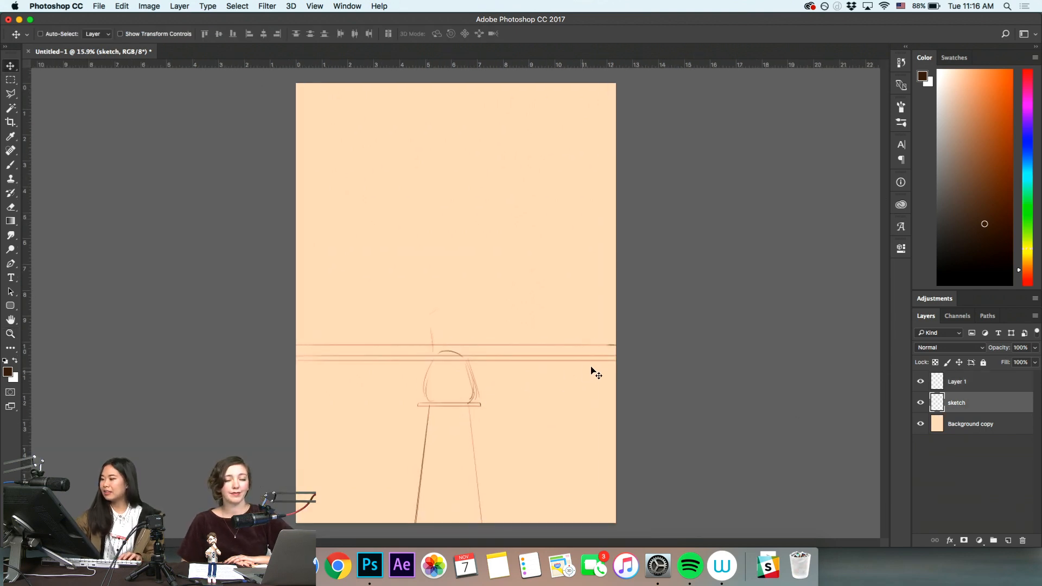
left_click_drag(592, 362, 641, 362)
key("z")
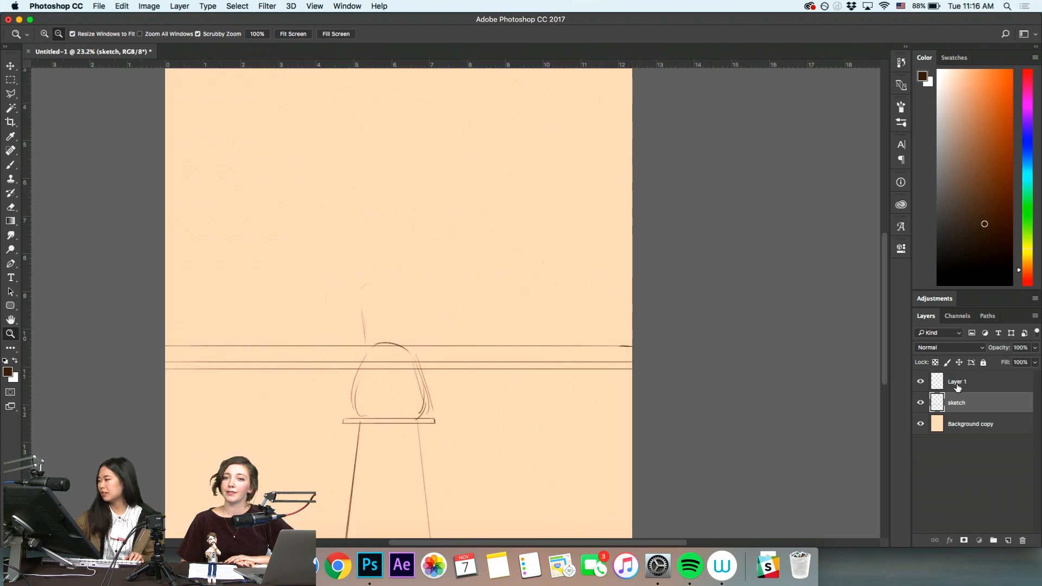
left_click(957, 386)
Erase the arch at the top of the rounded form on Layer 1
left_click_drag(459, 451, 450, 451)
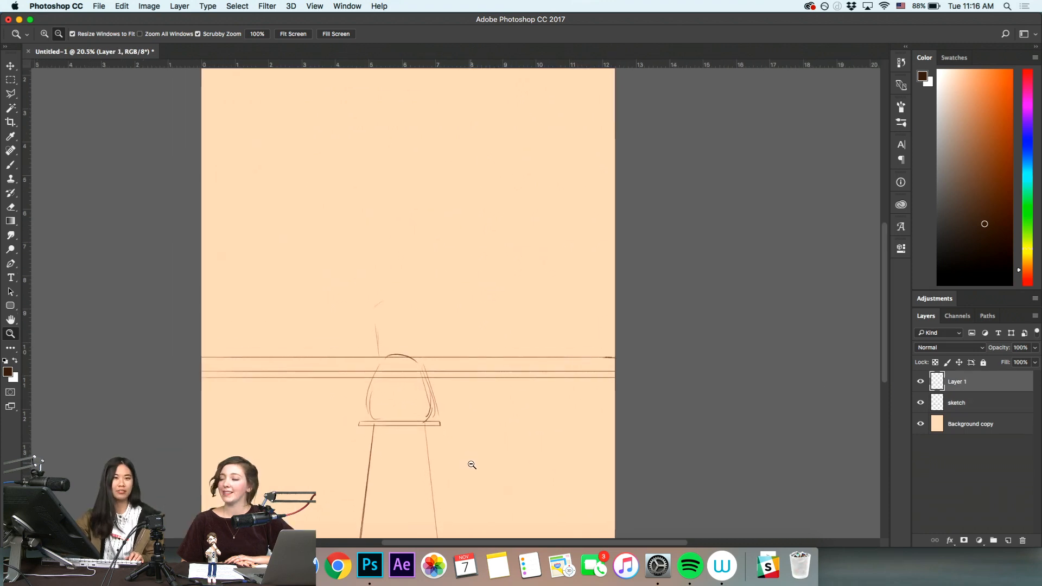
left_click_drag(438, 437, 468, 425)
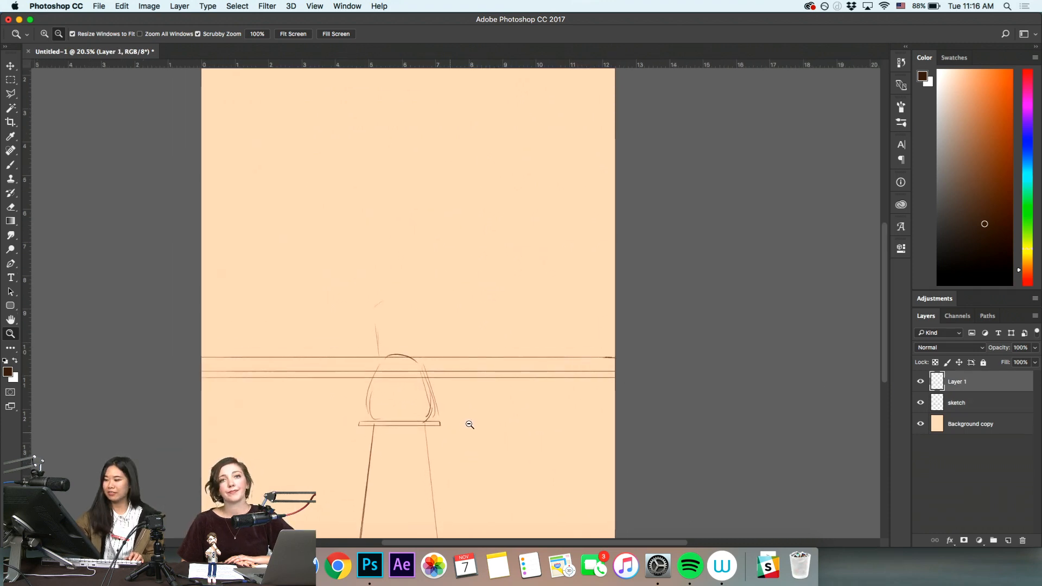
key("space")
left_click_drag(447, 382, 478, 453)
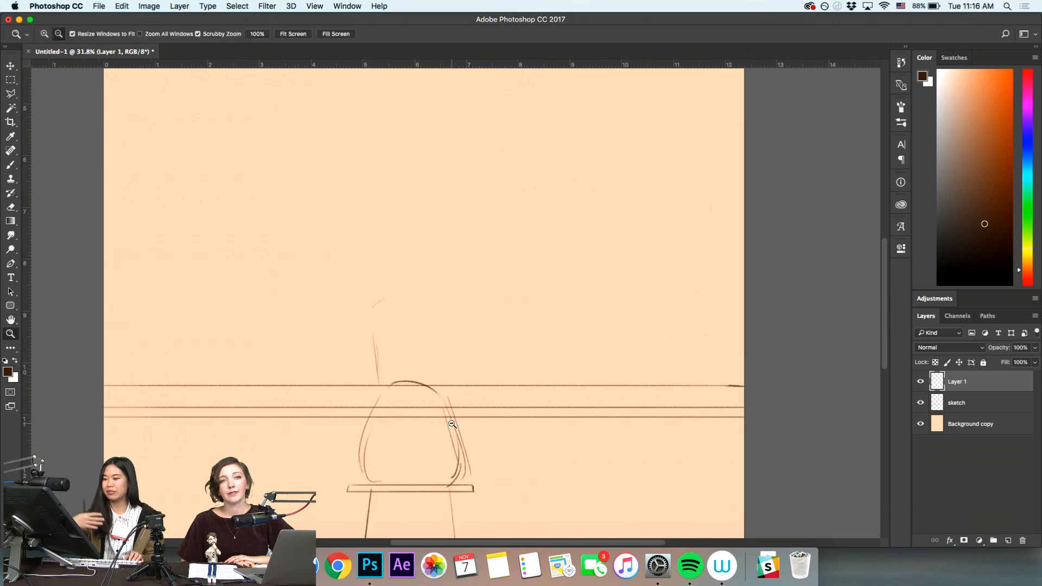
left_click(466, 403)
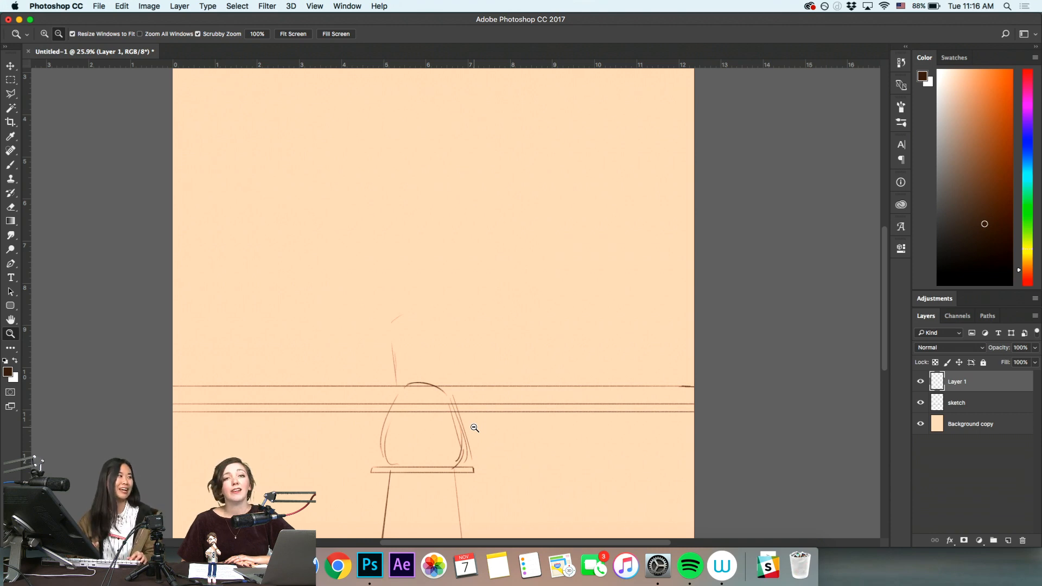
left_click_drag(444, 338, 453, 348)
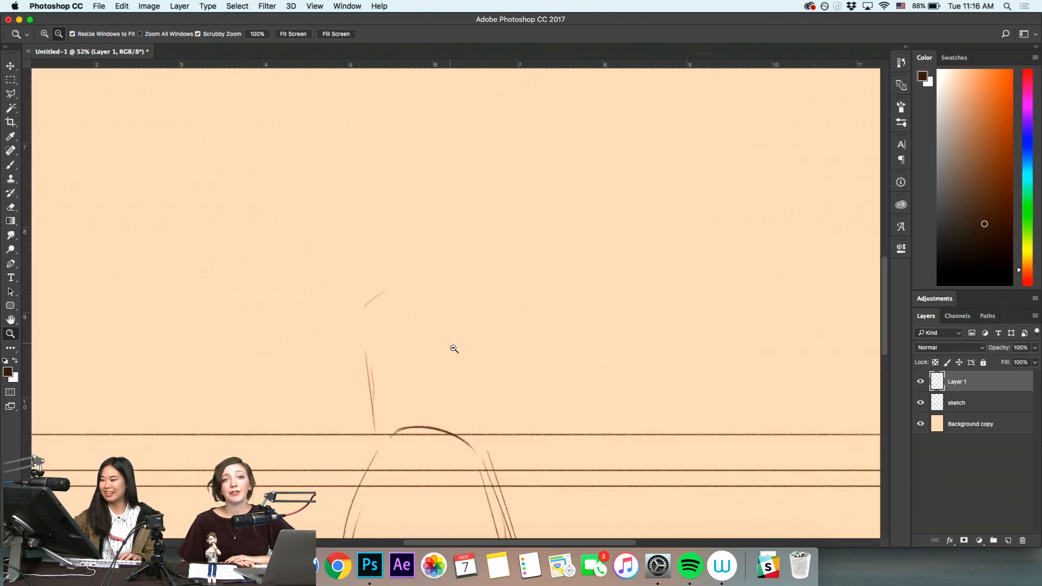
mouse_move(425, 421)
left_mouse_down()
mouse_move(412, 429)
mouse_move(468, 454)
left_mouse_up()
key("e")
left_click_drag(417, 410, 391, 395)
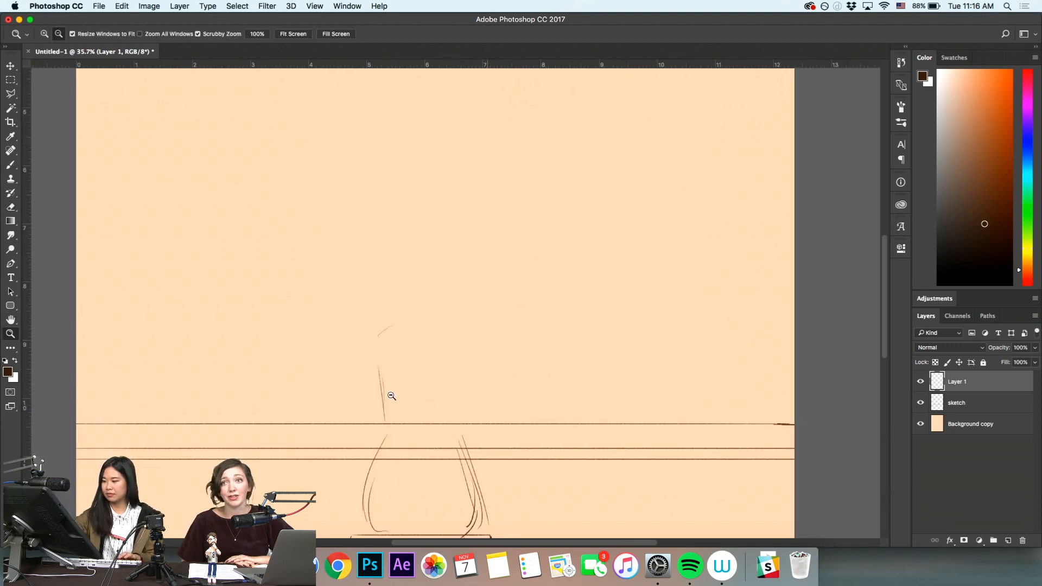
Sketch the left arm's outer edge and curved lower end above the rounded form, discarding a long diagonal stroke through the torso
mouse_move(385, 339)
left_mouse_down()
mouse_move(353, 408)
mouse_move(360, 442)
mouse_move(386, 435)
mouse_move(366, 445)
left_mouse_up()
key("alt+space")
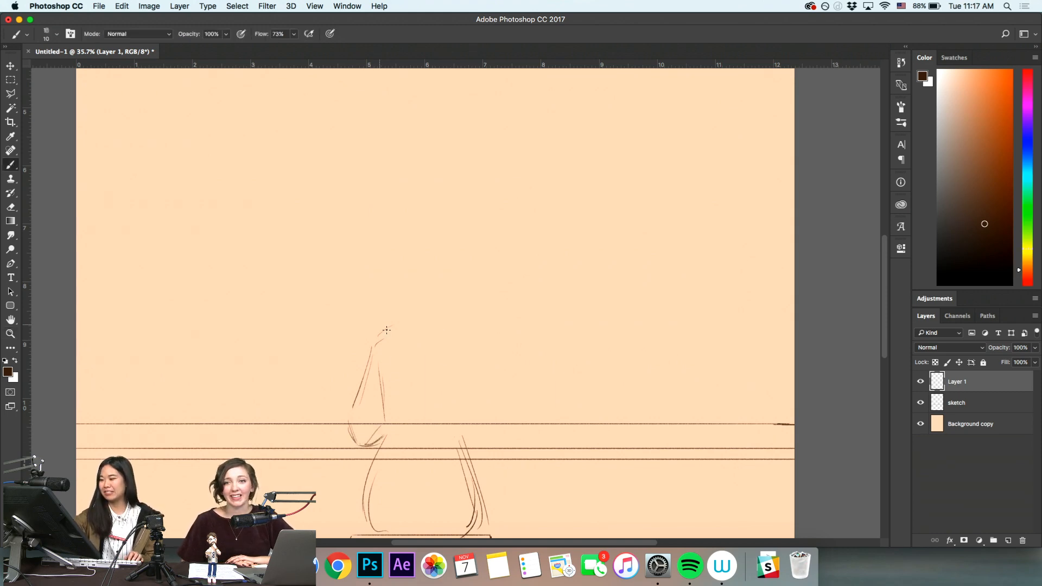
mouse_move(431, 337)
left_mouse_down()
mouse_move(405, 446)
mouse_move(426, 405)
mouse_move(405, 459)
left_mouse_up()
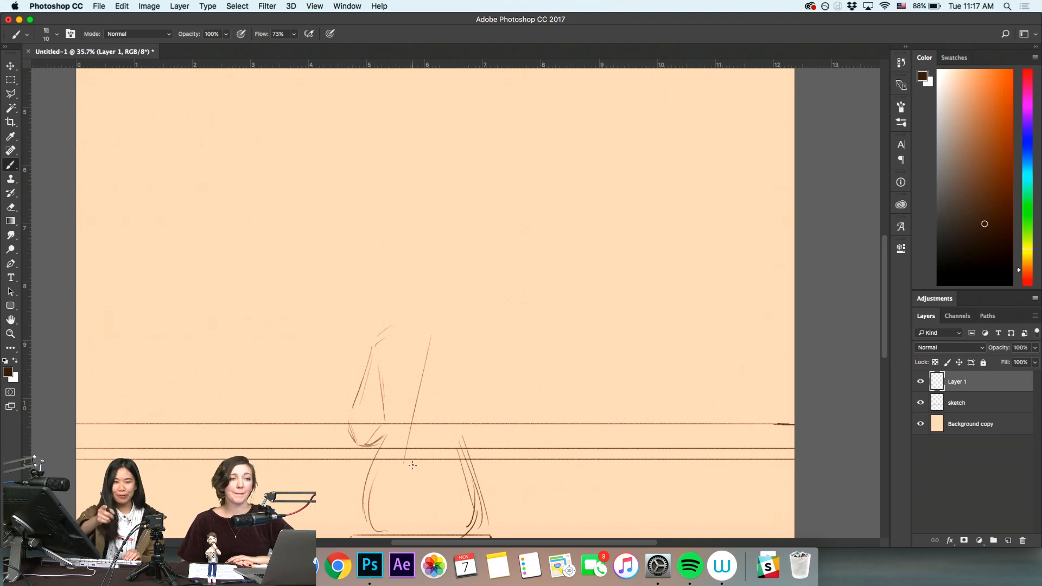
key("super+z")
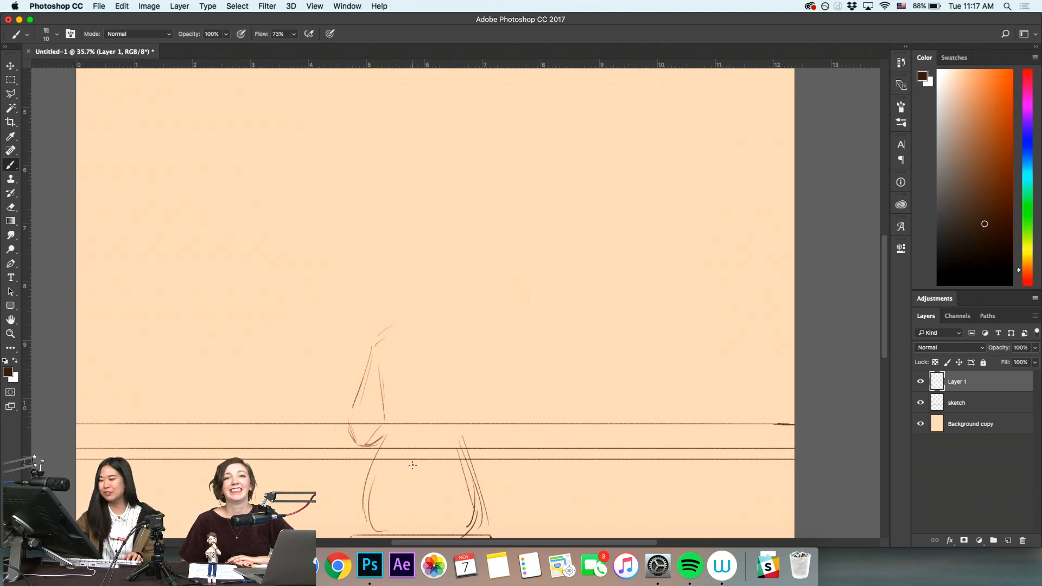
Add short crossing strokes at the left arm's lower end and a slanted line along its inner edge
key("super+space")
left_click_drag(378, 422, 387, 438)
left_click_drag(374, 421, 386, 435)
key("super+alt+space")
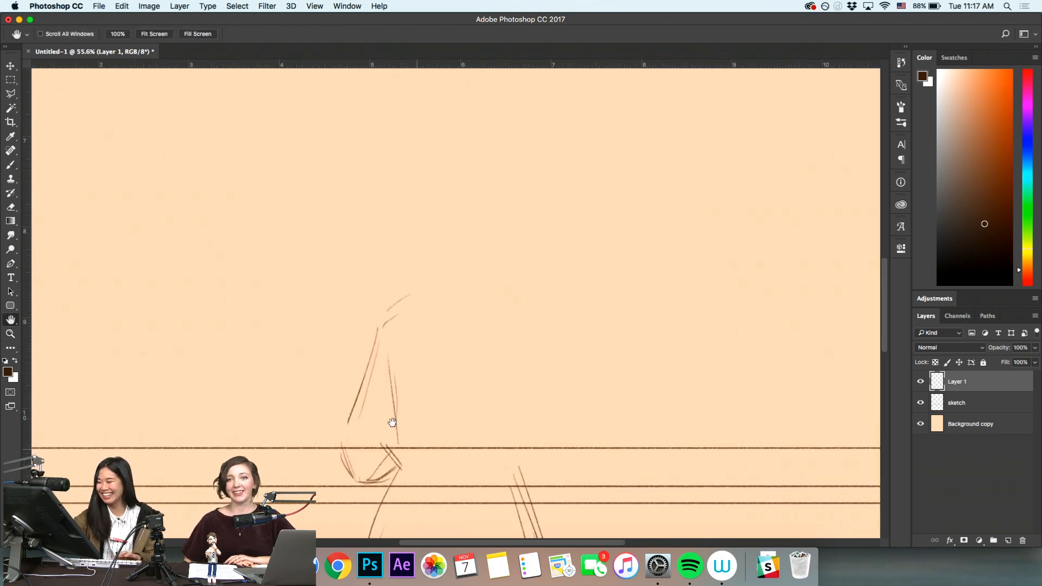
left_click_drag(400, 418, 409, 439)
key("b")
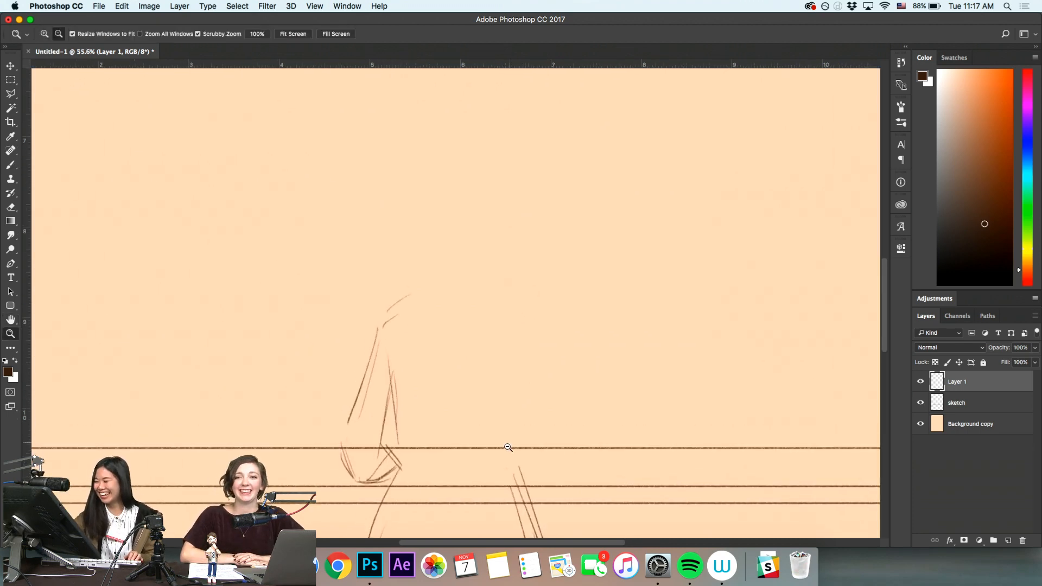
Sketch the torso's right side as a near-vertical line, redoing the first attempt, and curve its lower end inward
left_click_drag(516, 371, 510, 436)
key("super+z")
mouse_move(516, 376)
left_mouse_down()
mouse_move(508, 466)
mouse_move(519, 460)
left_mouse_up()
key("z")
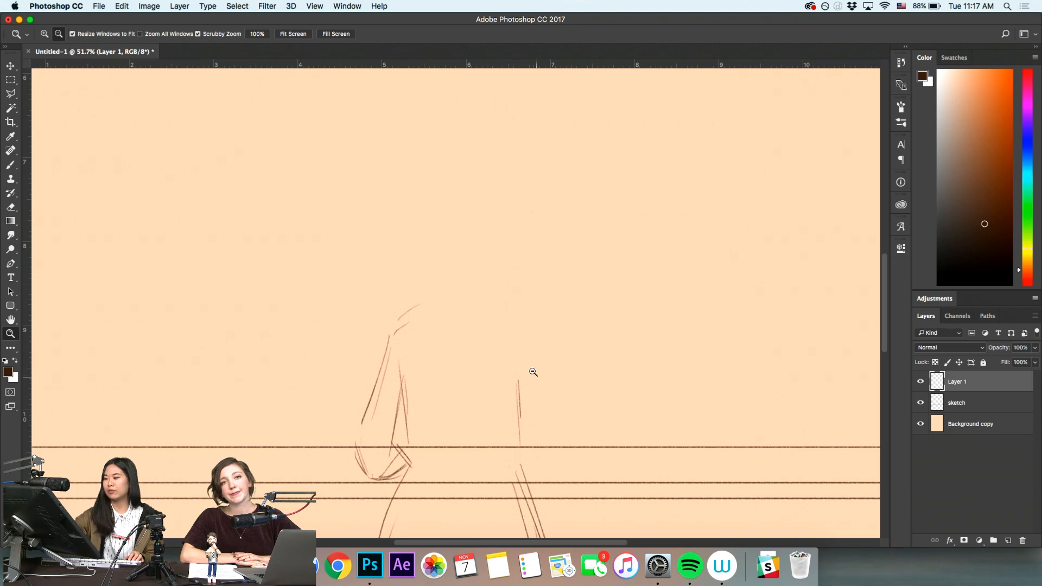
mouse_move(533, 372)
left_mouse_down()
mouse_move(495, 429)
mouse_move(500, 461)
left_mouse_up()
key("b")
key("z")
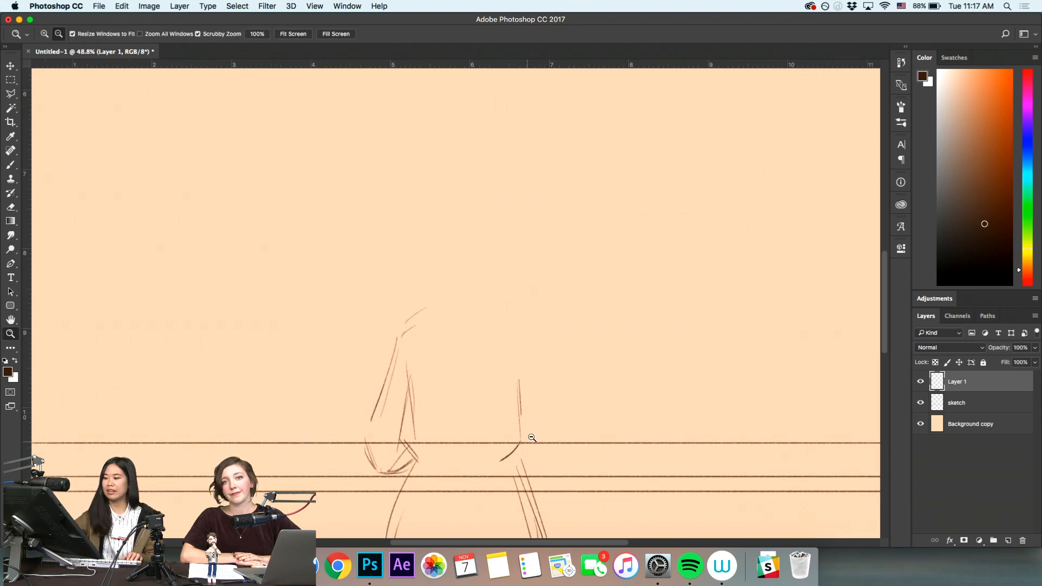
Sketch a curved waistline linking the left arm's lower end to the torso's right side
key("r")
left_click_drag(686, 386, 424, 481)
key("r")
key("z")
scroll(445, 424, "left", 5)
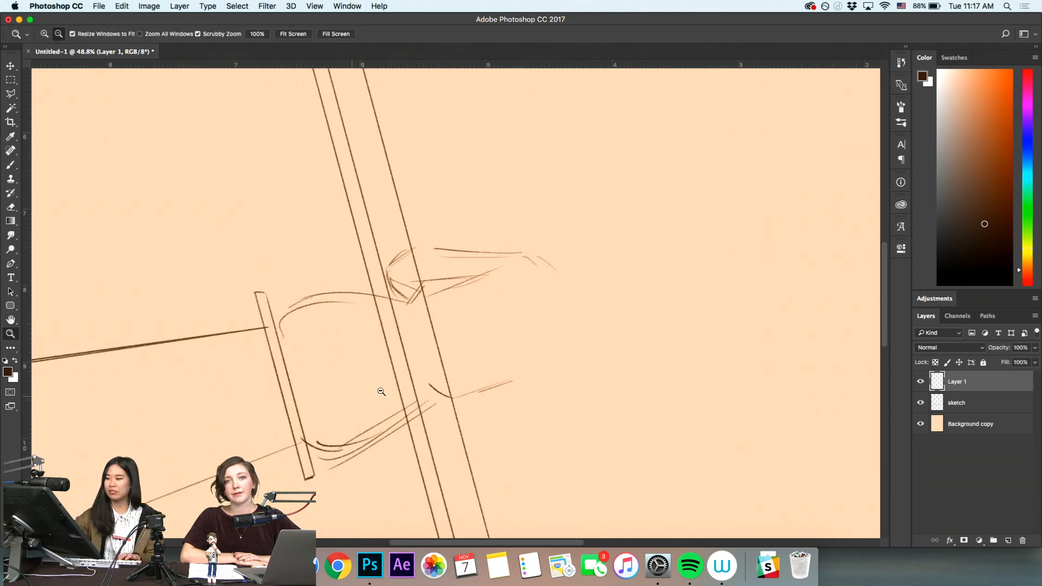
key("b")
left_click_drag(404, 317, 427, 393)
key("z")
key("r")
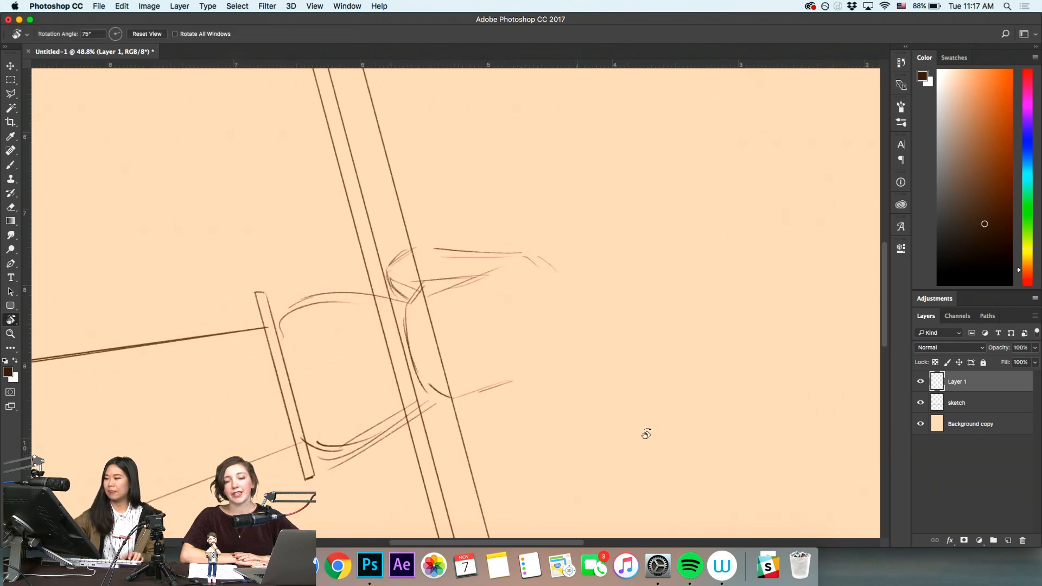
key("Escape")
key("z")
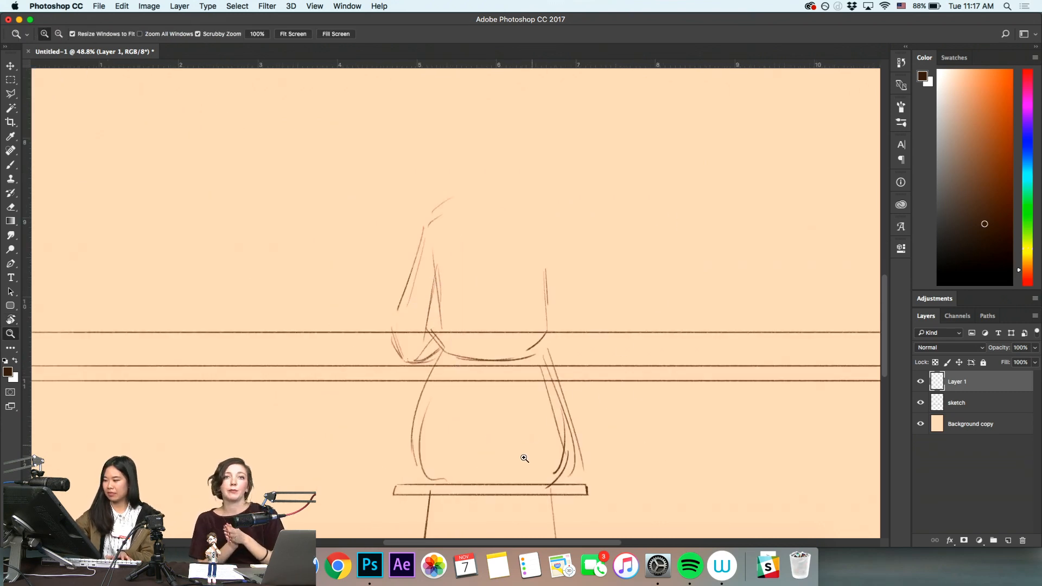
Darken the line between the left arm and the torso
left_click_drag(593, 430, 600, 400)
mouse_move(526, 380)
left_mouse_down()
mouse_move(524, 362)
mouse_move(517, 391)
left_mouse_up()
left_click_drag(524, 339, 513, 403)
key("h")
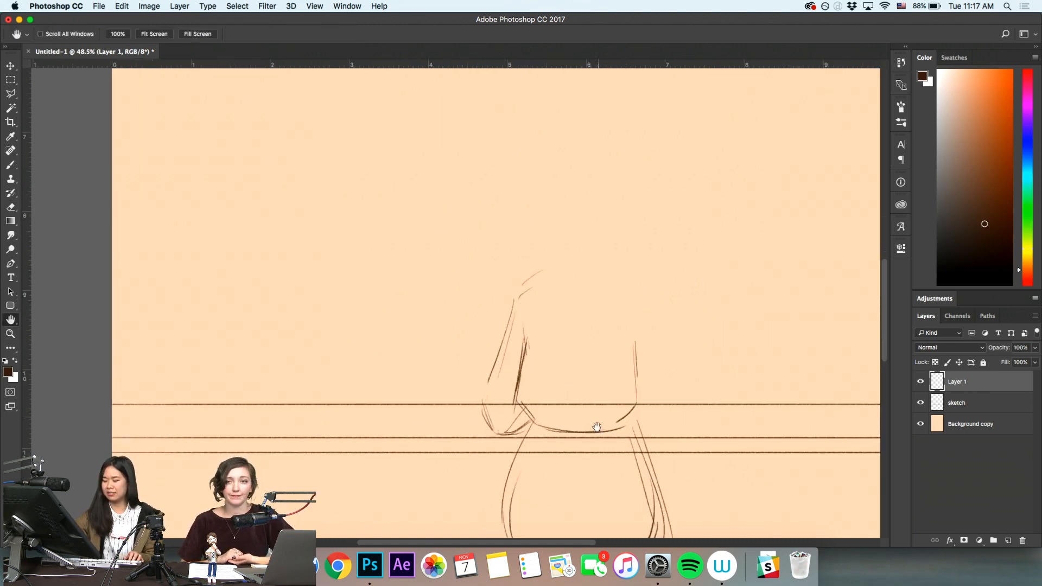
key("z")
left_click_drag(596, 427, 563, 453)
key("m")
left_click_drag(478, 298, 658, 437)
key("z")
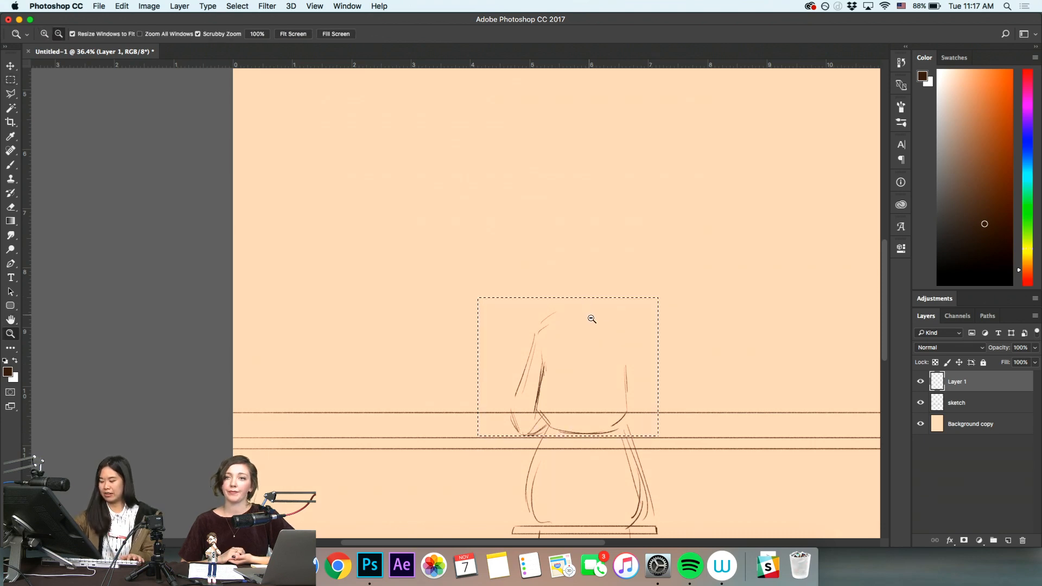
left_click(622, 449, "alt")
key("m")
key("super+d")
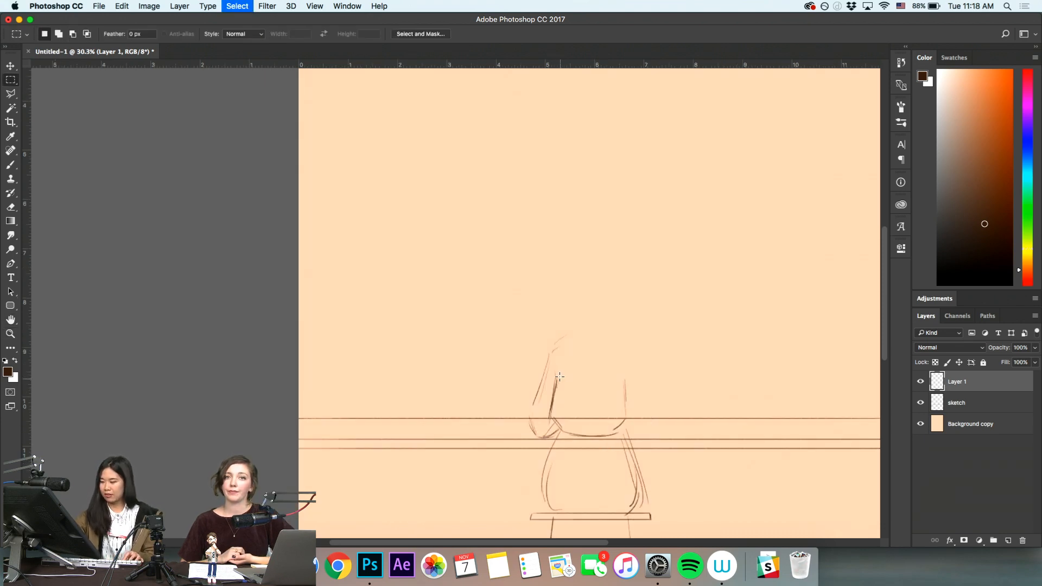
Select the figure above the stool seat, skew its upper part slightly to the right, and shift it slightly left
key("z")
key("m")
left_click_drag(483, 301, 671, 511)
key("super+t")
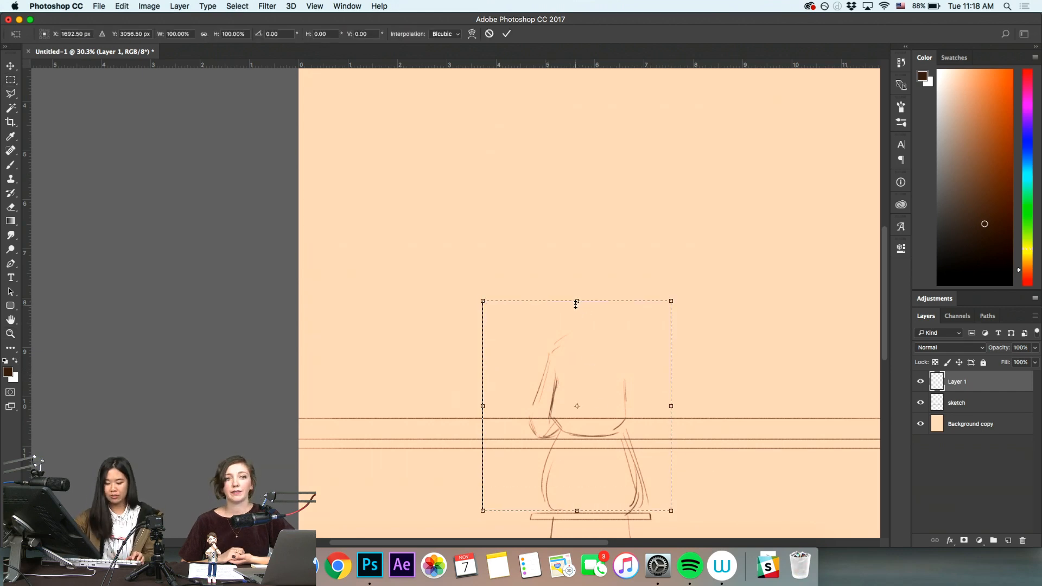
left_click_drag(577, 303, 590, 302)
key("Return")
key("v")
left_click_drag(641, 485, 633, 485)
Reshape the selected figure slightly from its right side with another Free Transform, apply it, and clear the selection
key("super+t")
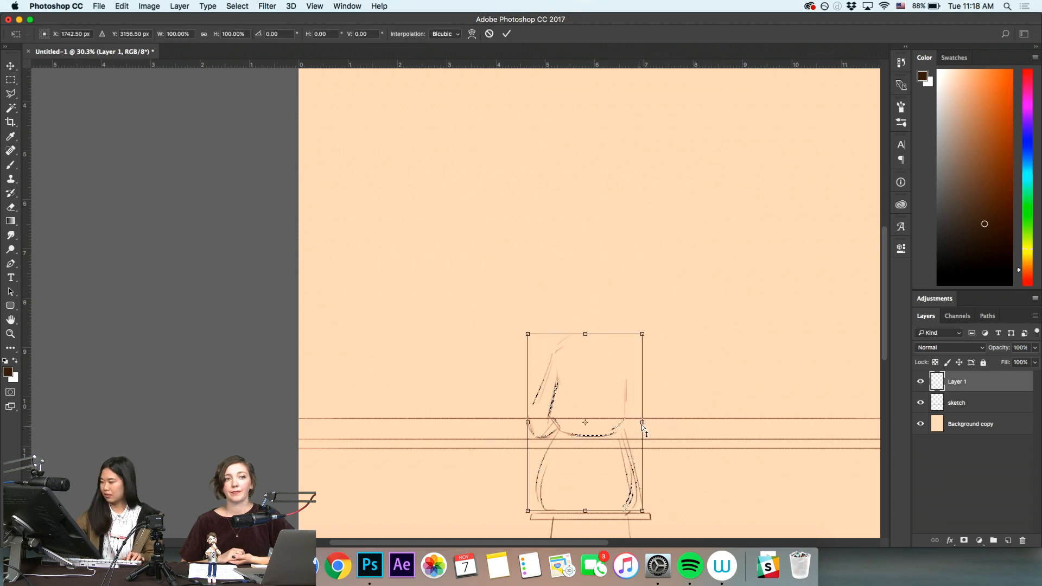
mouse_move(643, 426)
left_mouse_down()
mouse_move(627, 424)
mouse_move(637, 424)
mouse_move(640, 454)
left_mouse_up()
key("Return")
key("z")
key("super+d")
Strengthen the torso's slanted sides with the brush, and sketch the shoulder line and the right arm's outer edge
key("b")
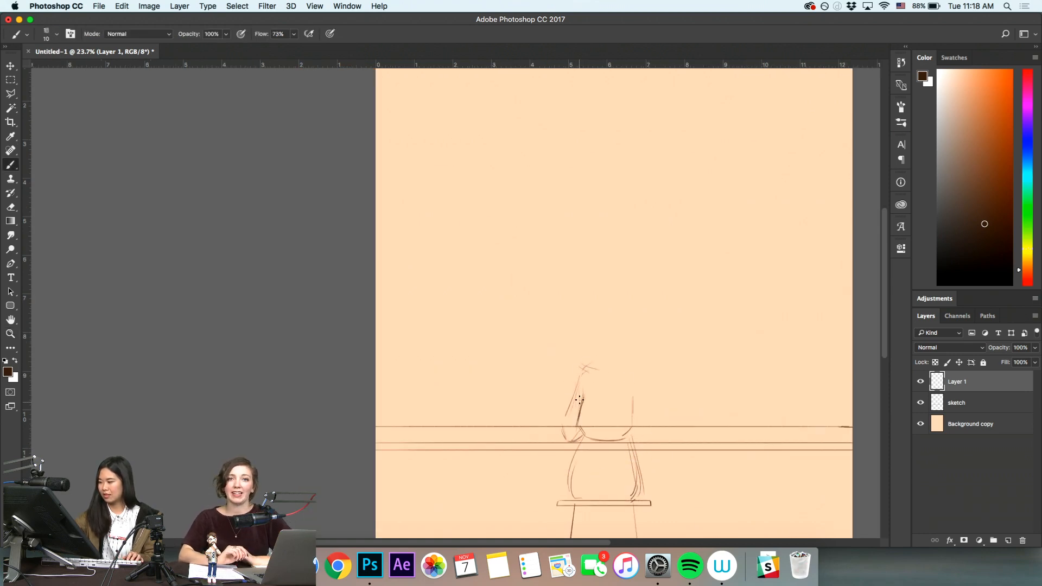
left_click_drag(579, 400, 576, 423)
left_click_drag(639, 399, 627, 432)
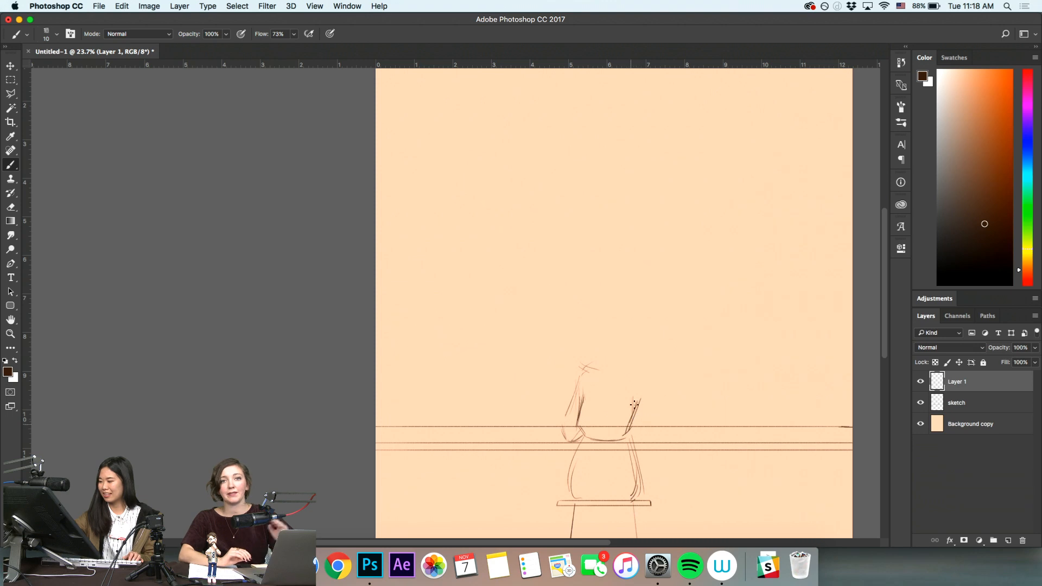
key("super+space")
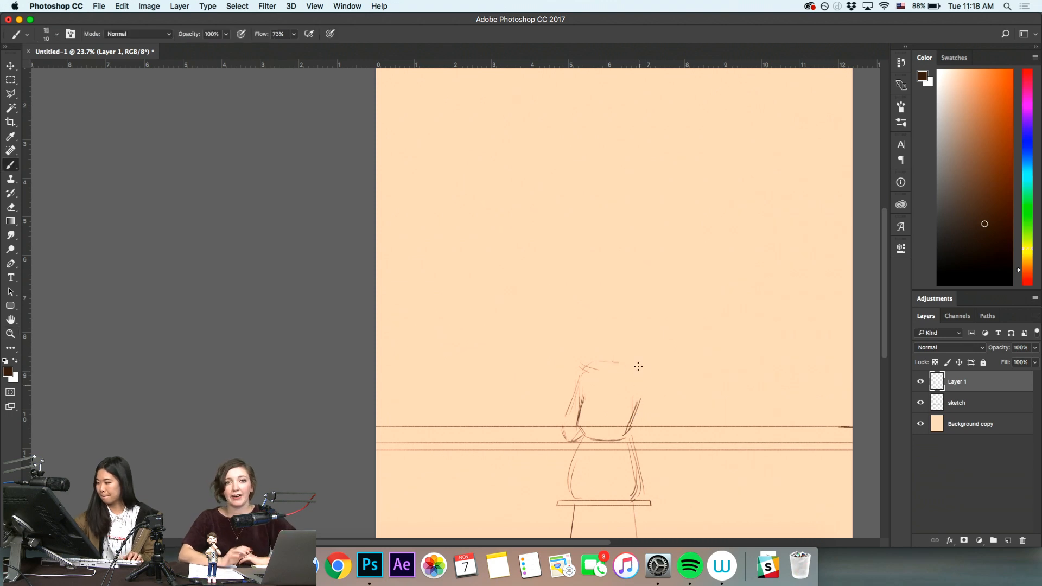
mouse_move(636, 369)
left_mouse_down()
mouse_move(644, 399)
mouse_move(649, 390)
mouse_move(645, 422)
left_mouse_up()
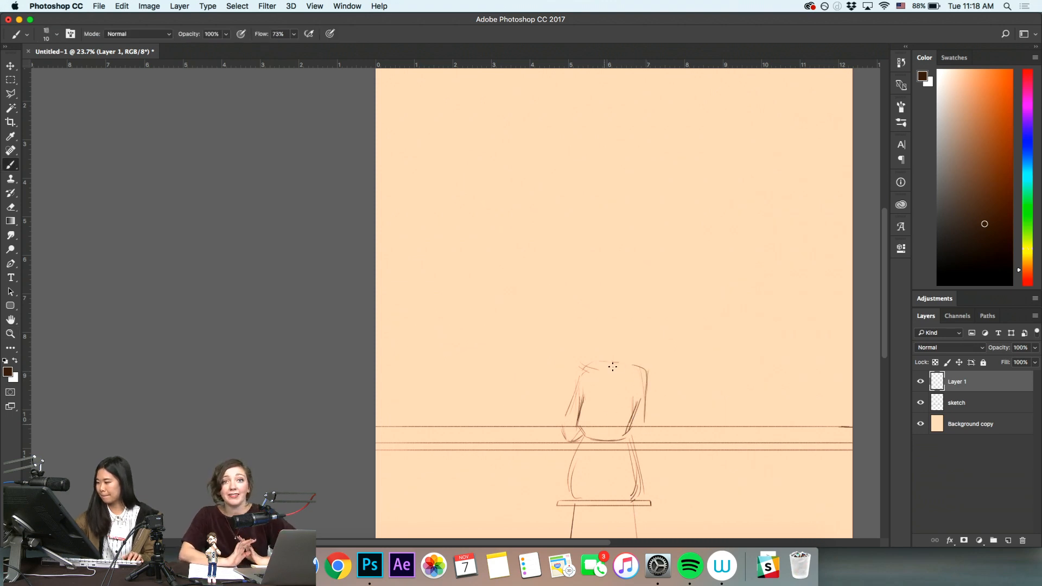
Add a center line down the figure's back to the seat and strengthen the rounded form's left outline
mouse_move(576, 444)
left_mouse_down()
mouse_move(569, 498)
mouse_move(559, 449)
mouse_move(532, 410)
left_mouse_up()
key("space")
key("super+space")
left_click_drag(585, 467, 551, 467)
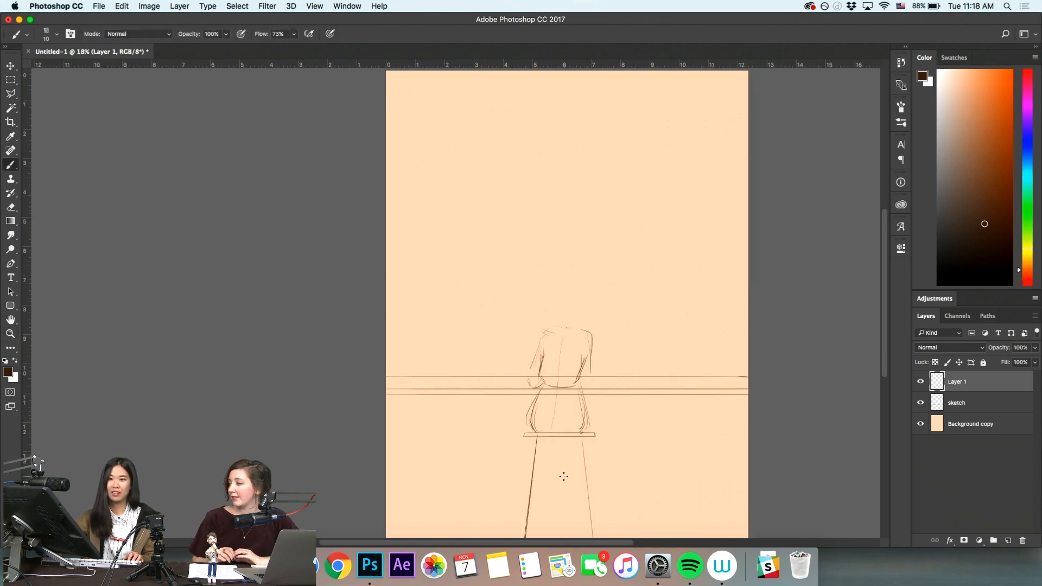
key("super+space")
key("space")
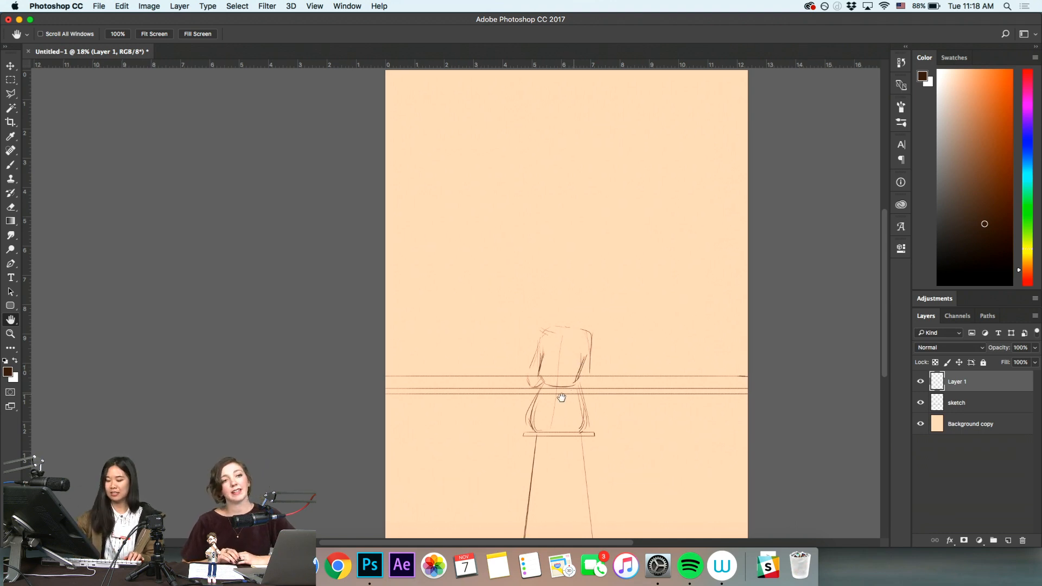
left_click_drag(595, 372, 572, 398)
key("e")
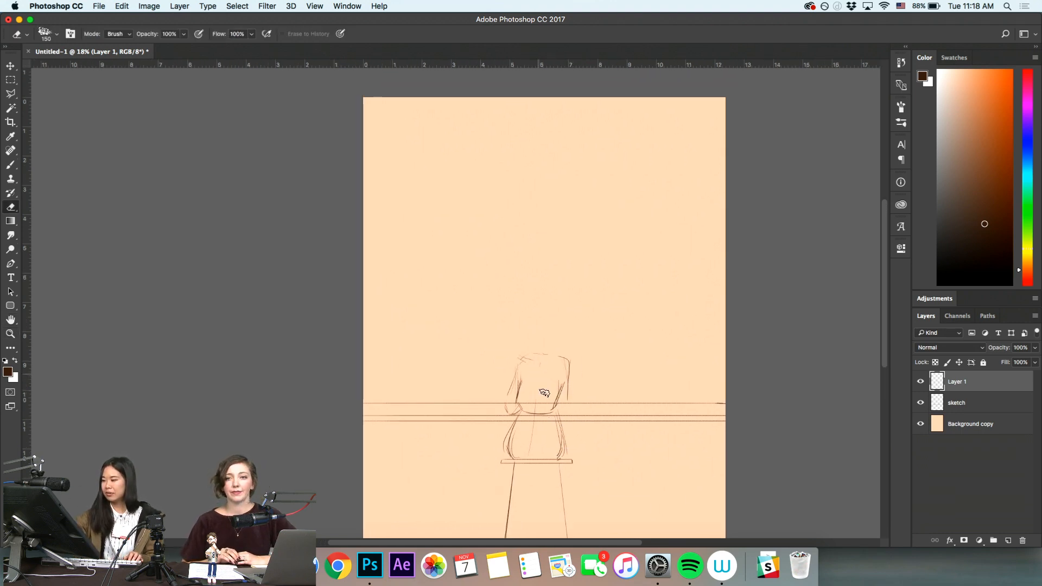
key("b")
mouse_move(545, 363)
left_mouse_down()
mouse_move(527, 456)
mouse_move(575, 461)
left_mouse_up()
key("super+z")
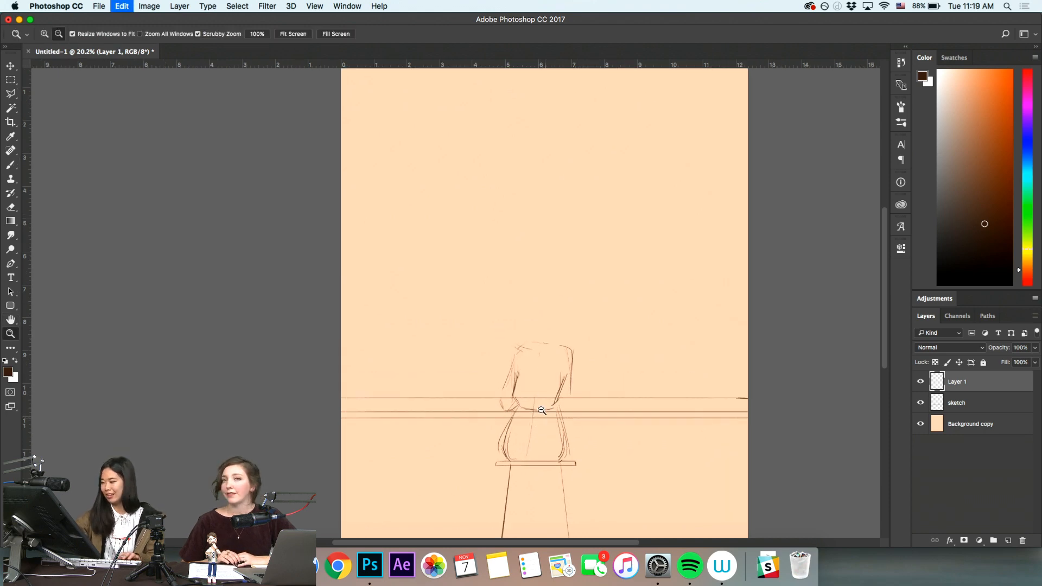
Sketch the figure's legs hanging below the stool seat as long, tapering curved strokes between the two stool legs
mouse_move(540, 357)
left_mouse_down()
mouse_move(535, 441)
mouse_move(514, 337)
mouse_move(485, 380)
mouse_move(493, 410)
left_mouse_up()
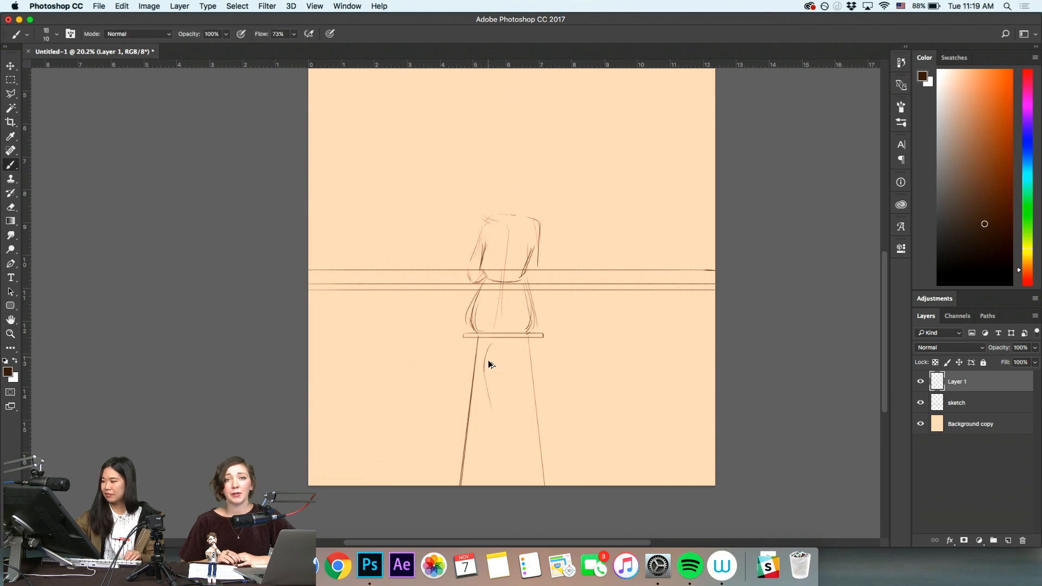
key("super+z")
left_click_drag(486, 375, 497, 419)
mouse_move(499, 349)
left_mouse_down()
mouse_move(503, 407)
mouse_move(511, 346)
mouse_move(517, 420)
left_mouse_up()
key("super+z")
key("super+z")
key("super+z")
left_click_drag(513, 346, 516, 431)
key("super+z")
key("super+z")
left_click_drag(517, 374, 512, 434)
key("z")
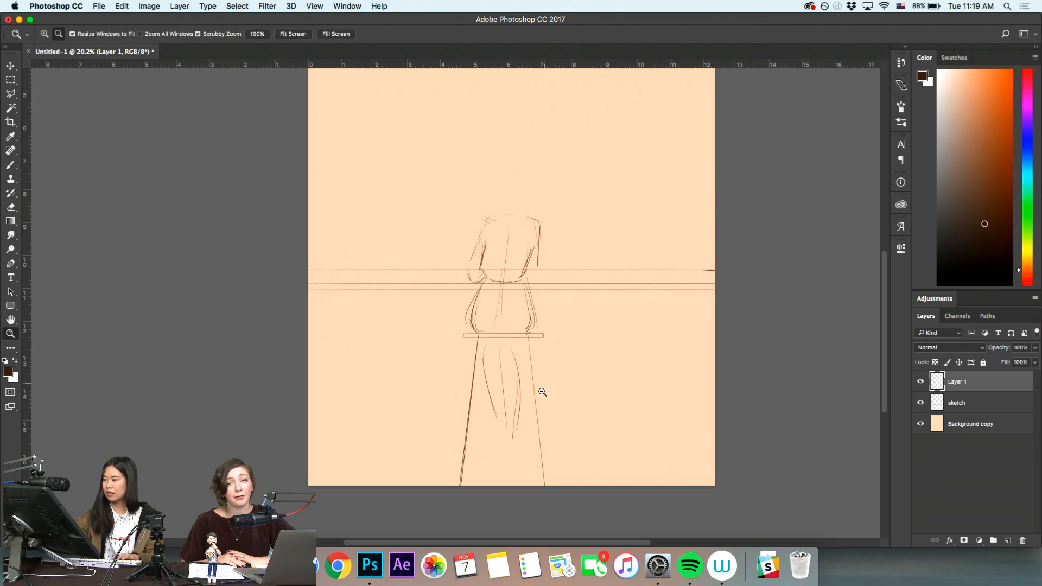
Extend the right arm's outer edge down to the uppermost horizontal line and lightly sketch the neck and the top of the head
scroll(538, 391, "up", 5)
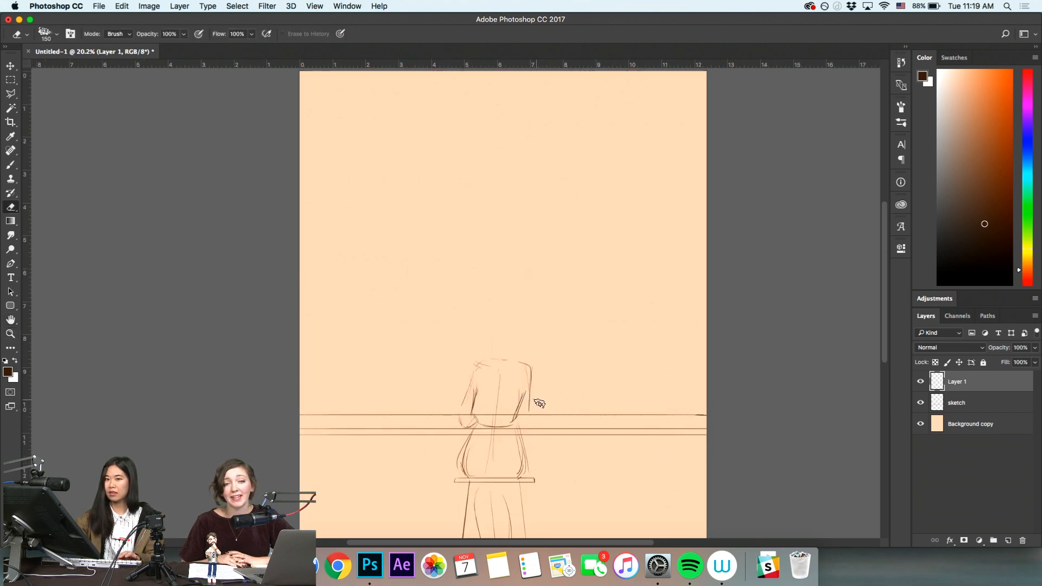
scroll(556, 414, "up", 2)
key("b")
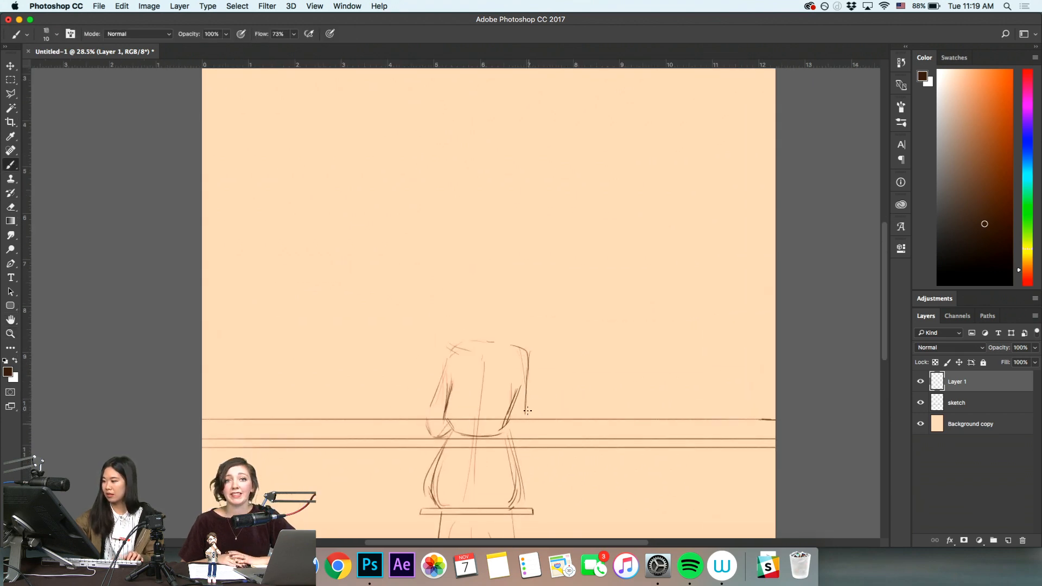
left_click_drag(526, 394, 528, 427)
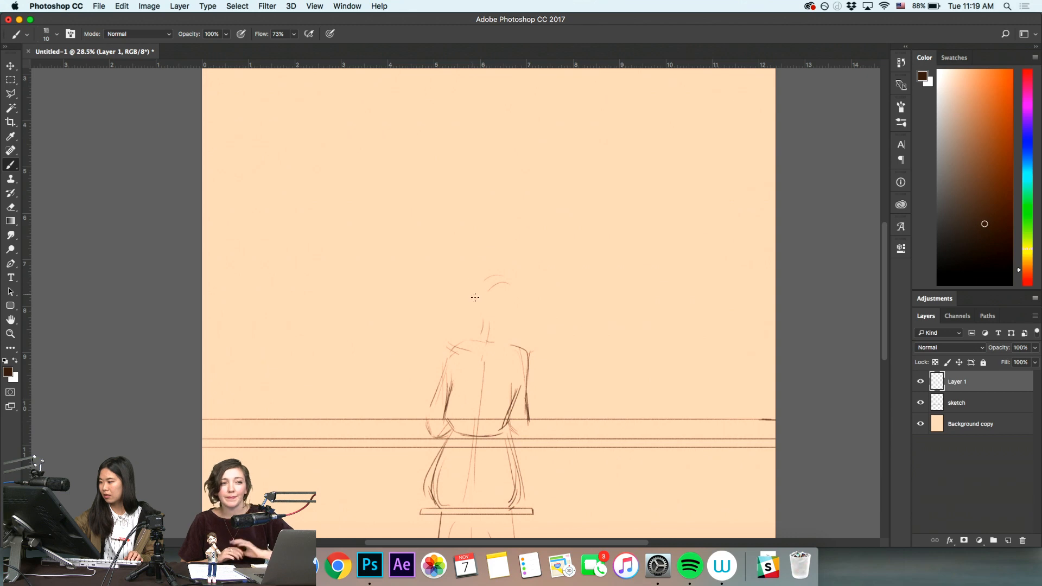
Free Transform Layer 1 and the sketch layer together, pulling the upper right corner slightly outward, and make Layer 1 the only active layer again
key("z")
scroll(488, 401, "down", 3)
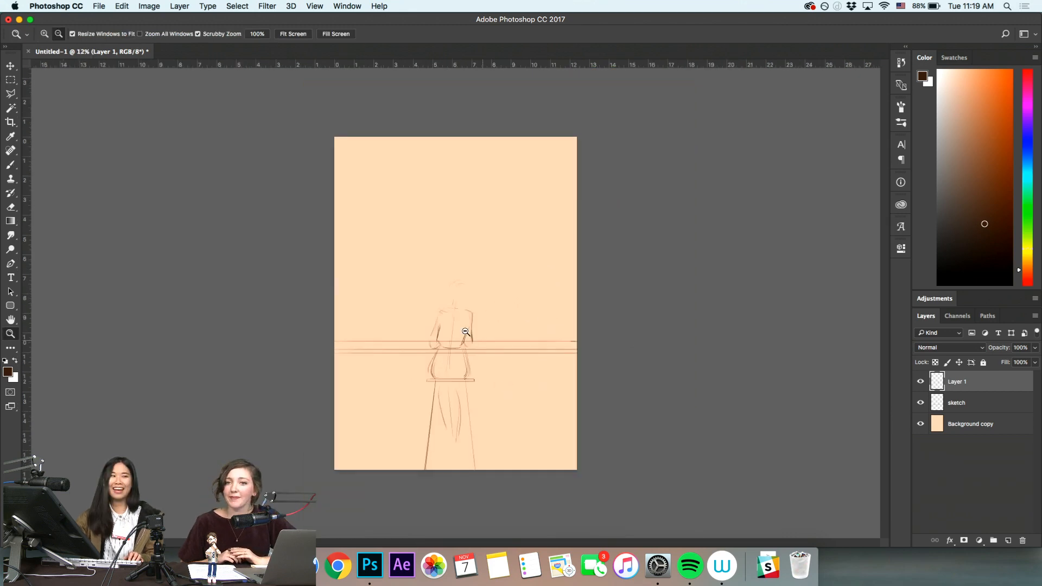
left_click(966, 403, "shift")
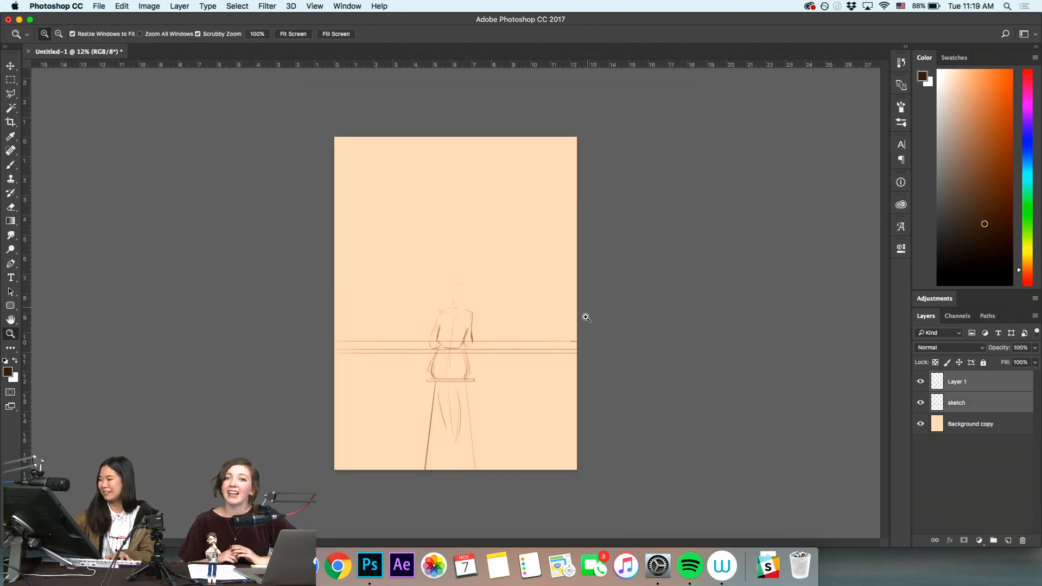
key("super+t")
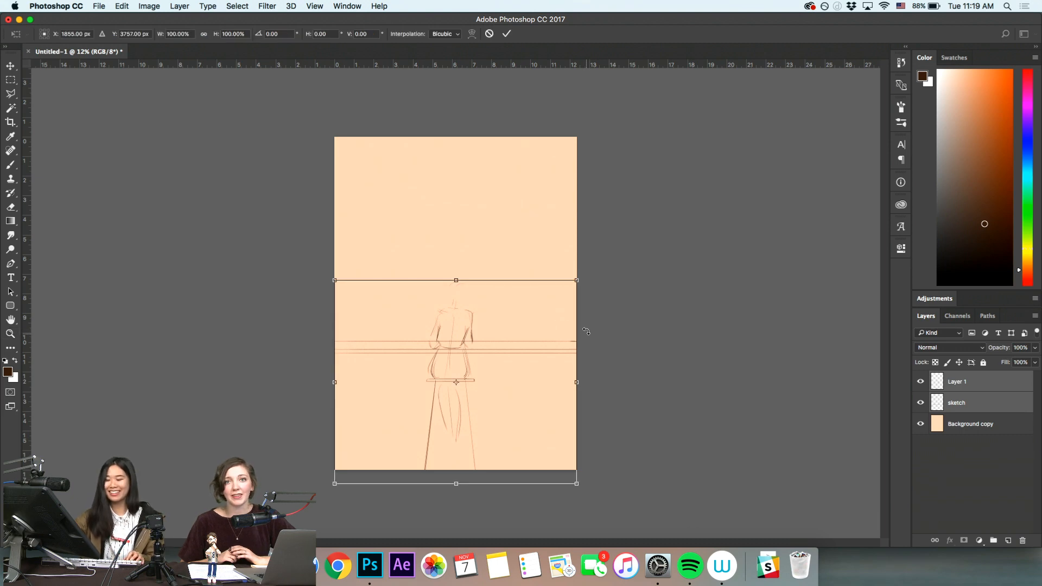
left_click_drag(577, 281, 578, 281)
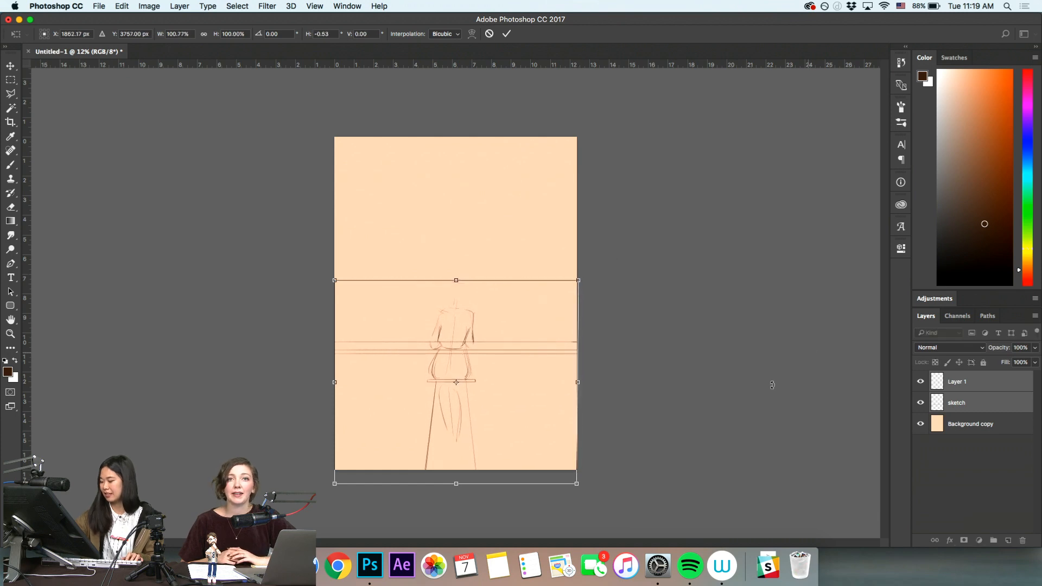
key("Return")
left_click(983, 382)
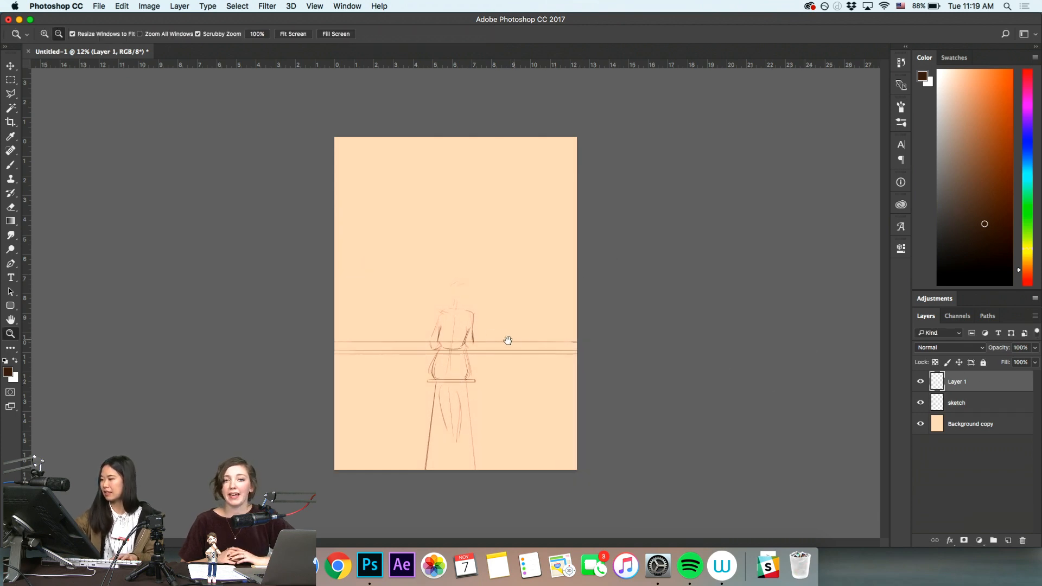
Sketch the rounded hair outline on the left side of the neck and the ear on the right side of the head
key("b")
scroll(451, 304, "up", 2)
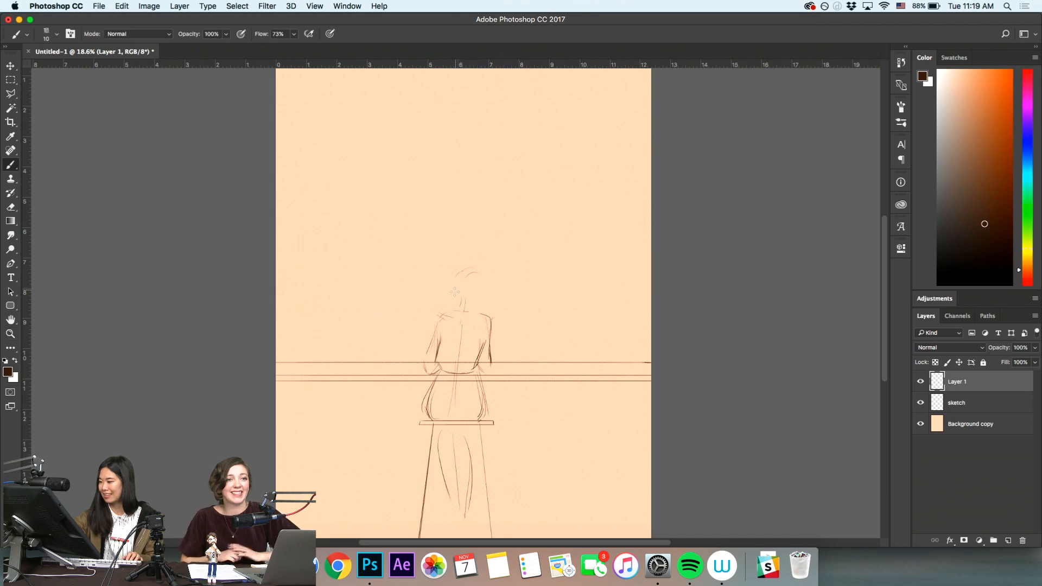
key("super+z")
mouse_move(459, 302)
left_mouse_down()
mouse_move(490, 301)
mouse_move(429, 330)
left_mouse_up()
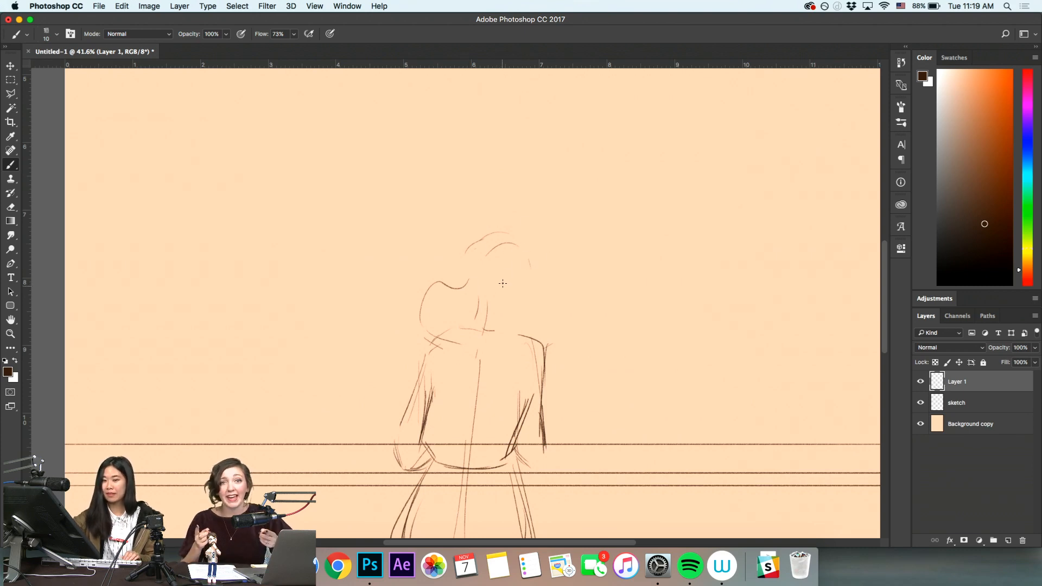
left_click_drag(498, 277, 500, 291)
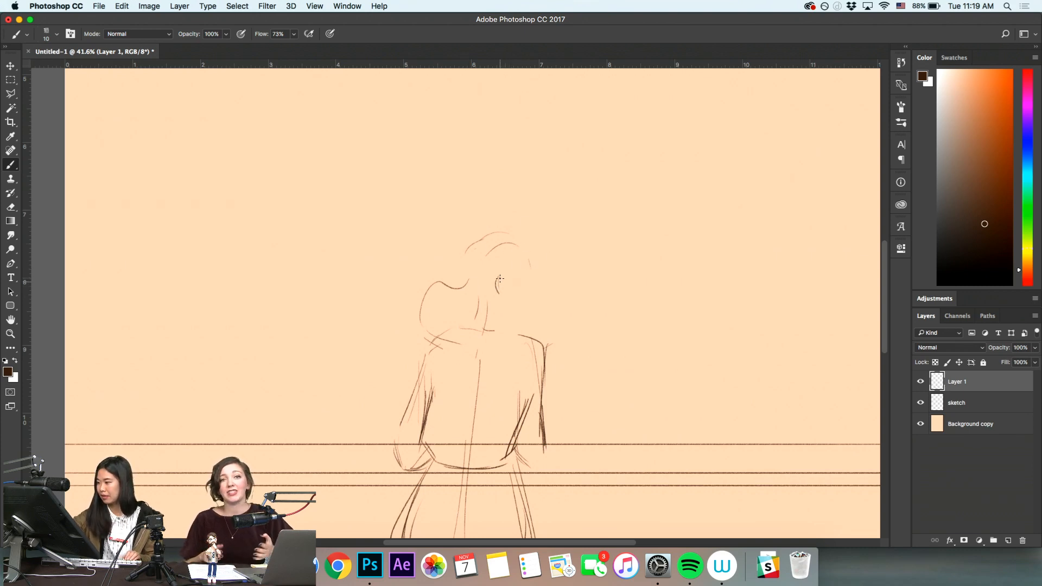
key("super+z")
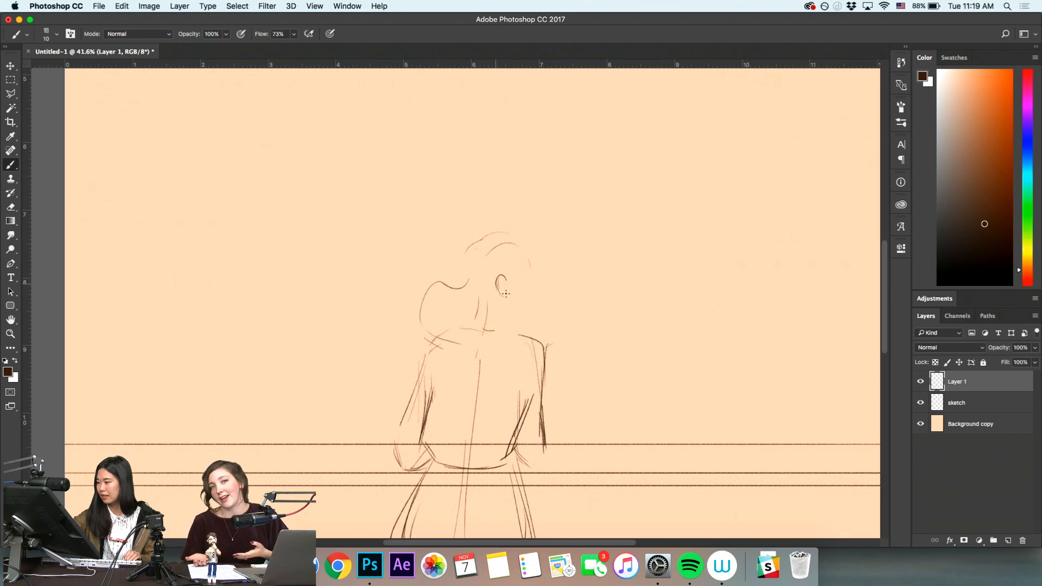
Sketch the right arm's outer contour from the shoulder down past the uppermost horizontal line, with a short sleeve line across it
left_click(539, 317, "alt")
key("b")
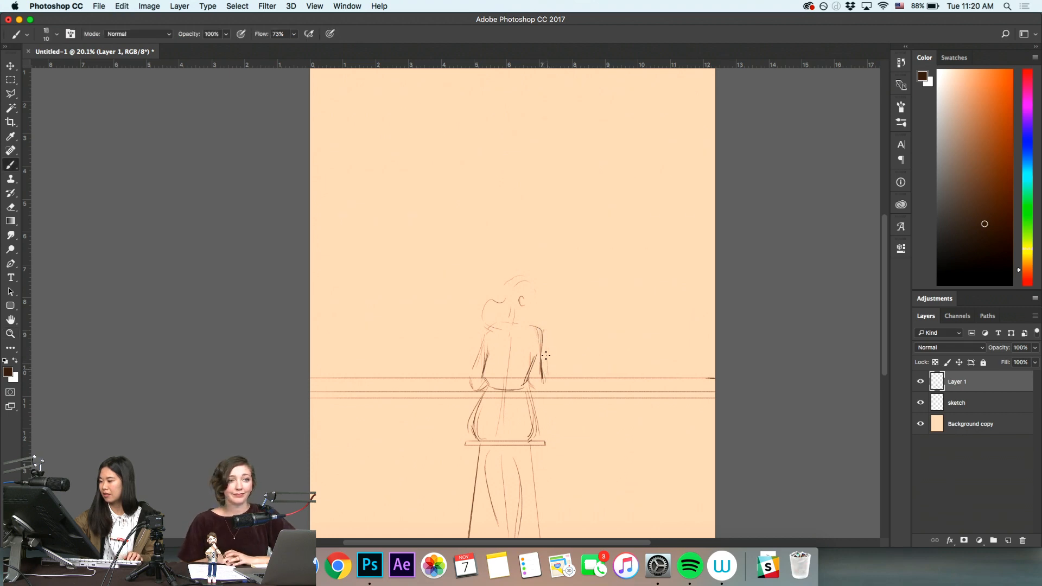
left_click_drag(546, 356, 551, 376)
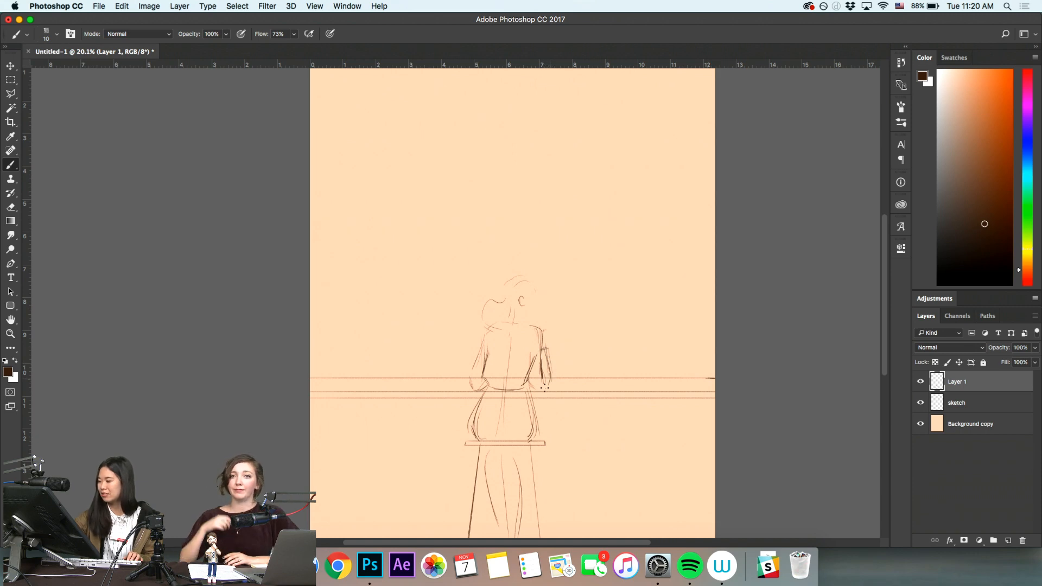
key("z")
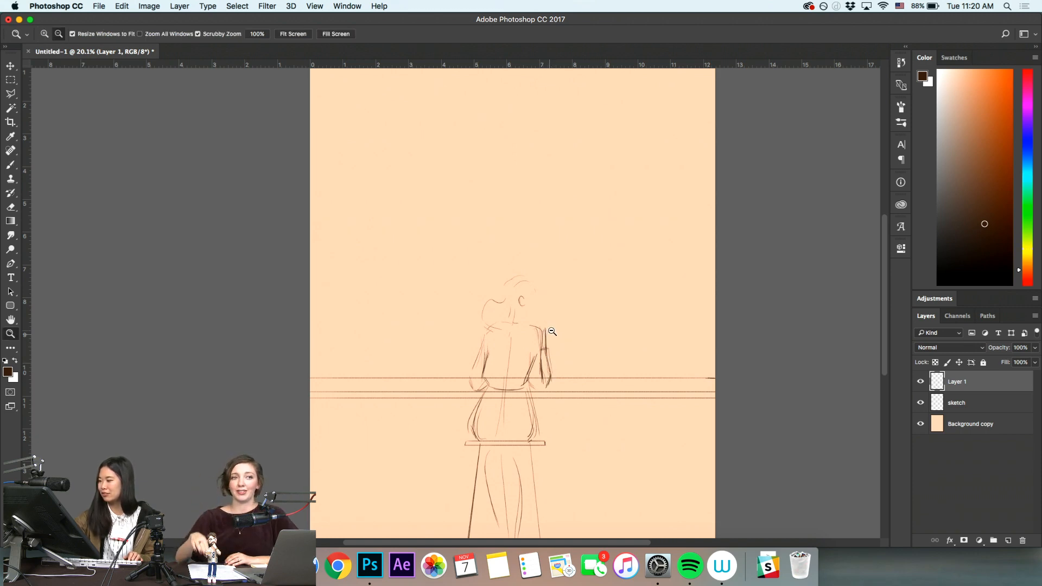
Strengthen the right outline of the figure's hips between the waist and the stool seat
left_click_drag(545, 336, 574, 344)
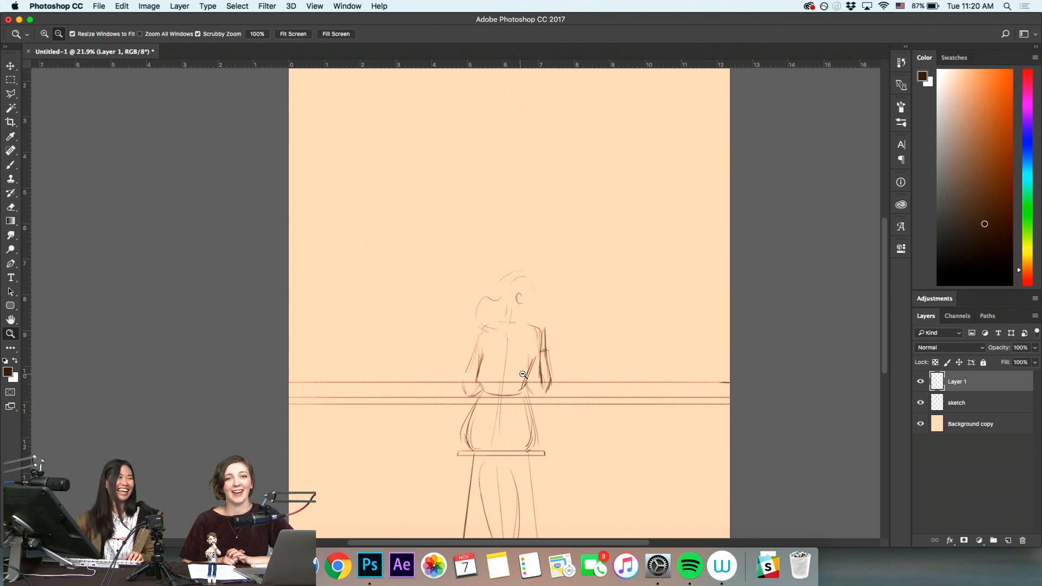
left_click_drag(532, 377, 560, 379)
key("space")
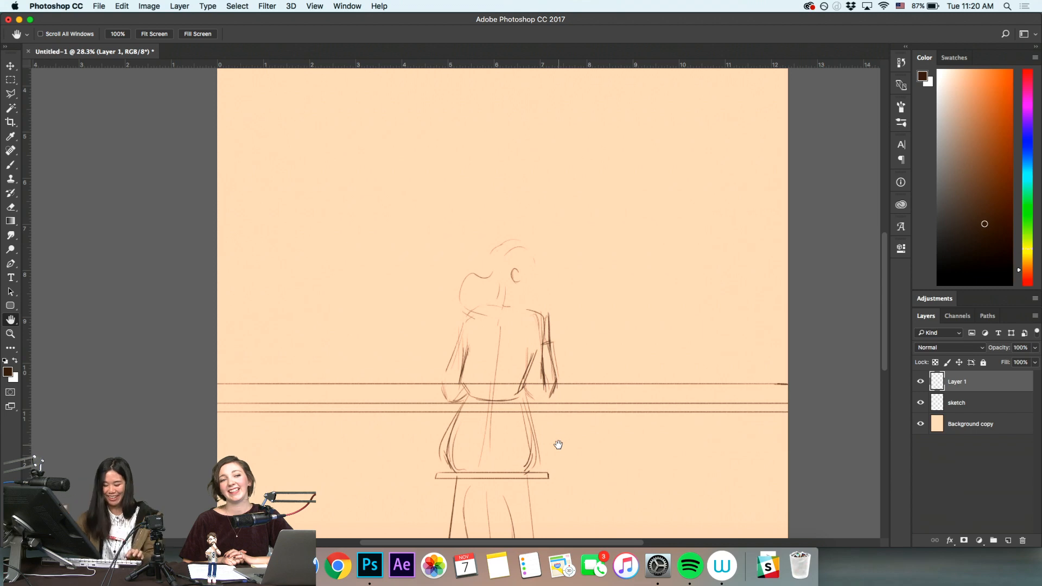
mouse_move(523, 392)
left_mouse_down()
mouse_move(553, 415)
mouse_move(526, 434)
left_mouse_up()
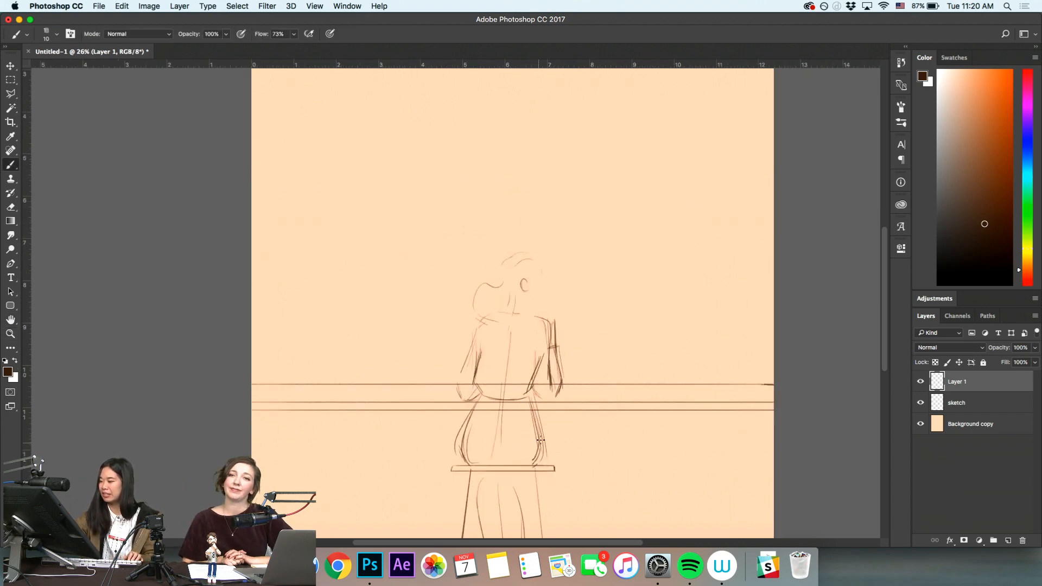
Draw a straight vertical line on each side of the figure from the canvas top, continuing the right one to the bottom edge
left_click_drag(626, 467, 674, 518)
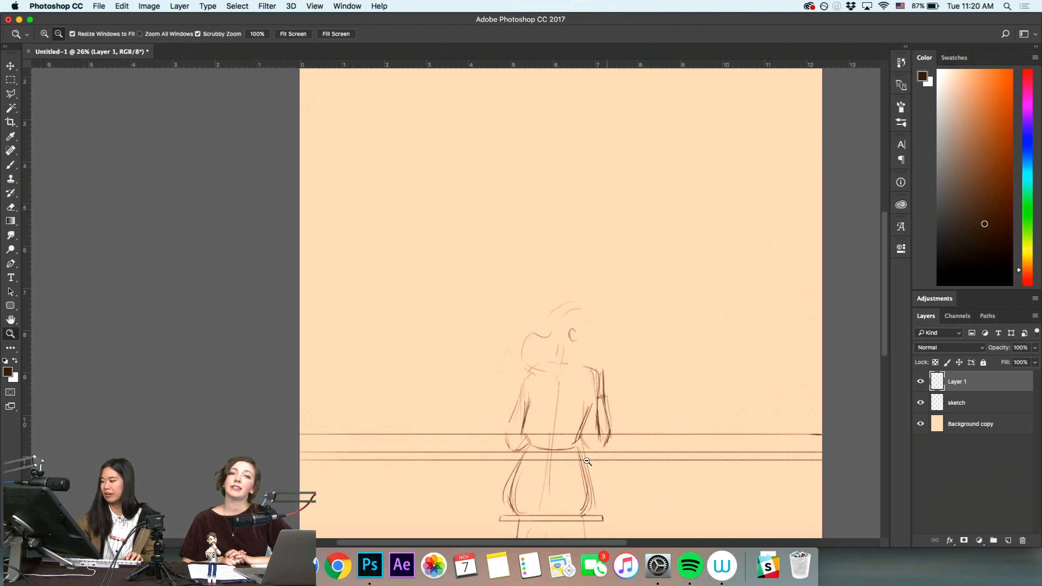
left_click_drag(587, 462, 631, 414)
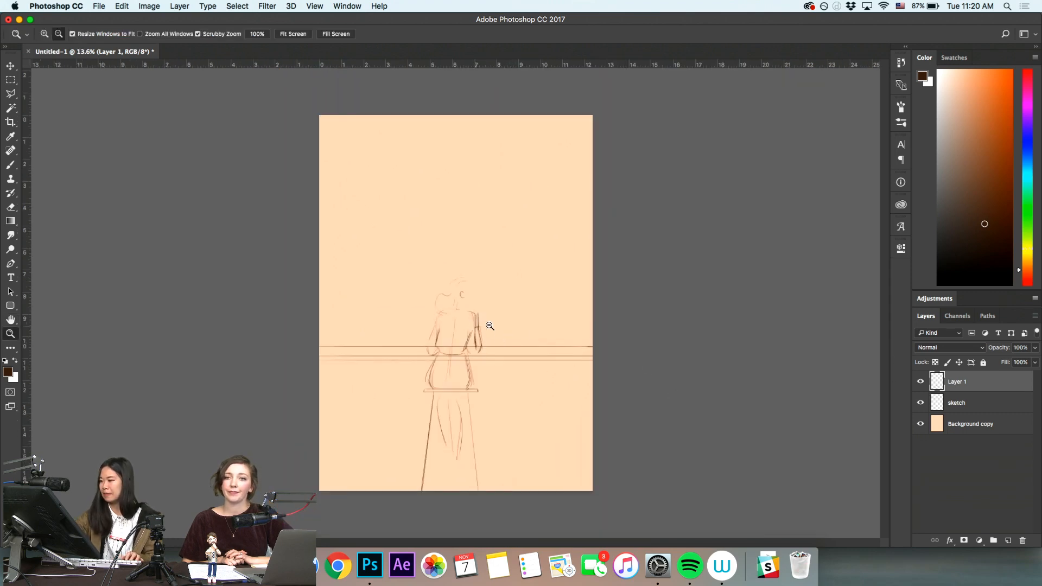
mouse_move(397, 117)
left_mouse_down()
mouse_move(397, 342)
mouse_move(391, 121)
left_mouse_up()
key("super+z")
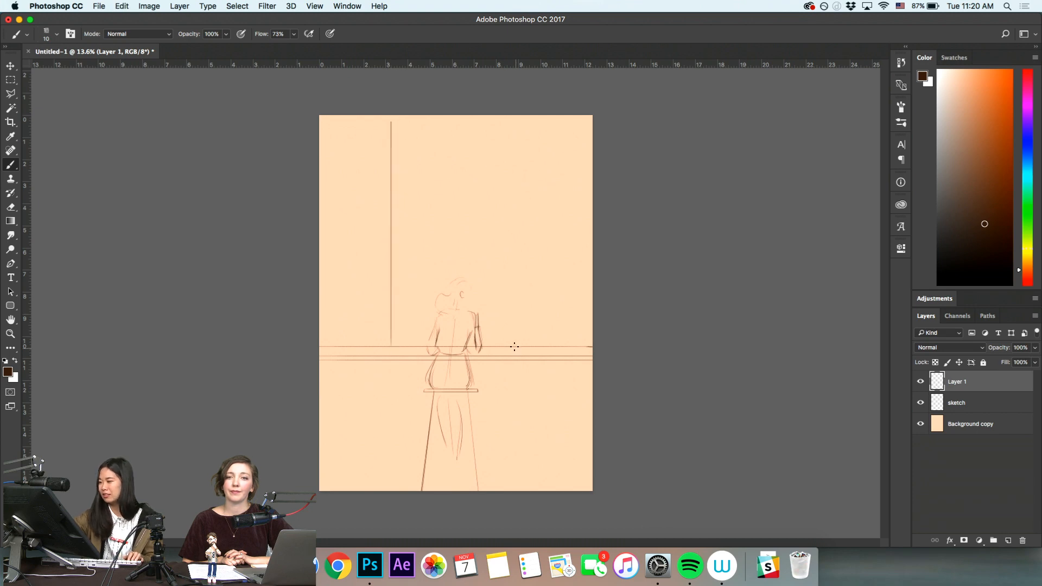
left_click_drag(527, 347, 527, 118)
left_click_drag(519, 170, 518, 505)
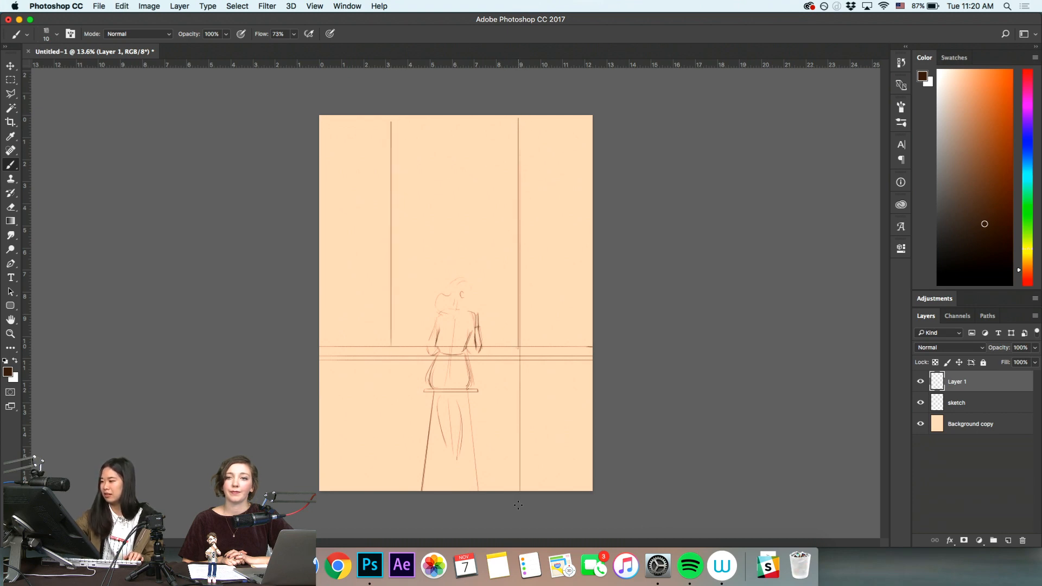
Double both vertical lines with a close parallel line and extend the left pair to the canvas's bottom edge
left_click_drag(389, 315, 389, 491)
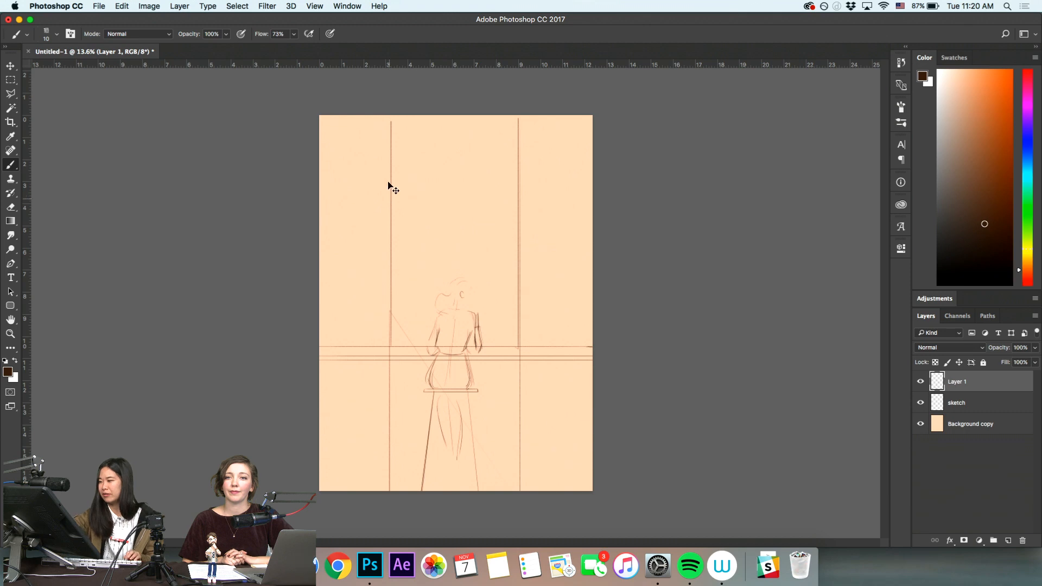
key("super+z")
mouse_move(387, 126)
left_mouse_down()
mouse_move(376, 286)
mouse_move(383, 470)
left_mouse_up()
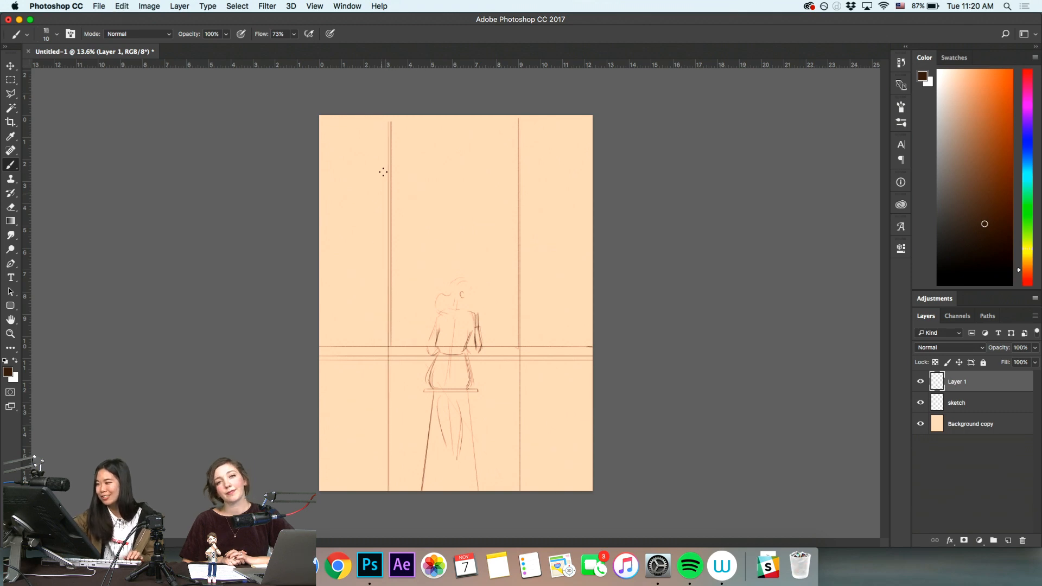
key("super+z")
left_click_drag(387, 124, 386, 492)
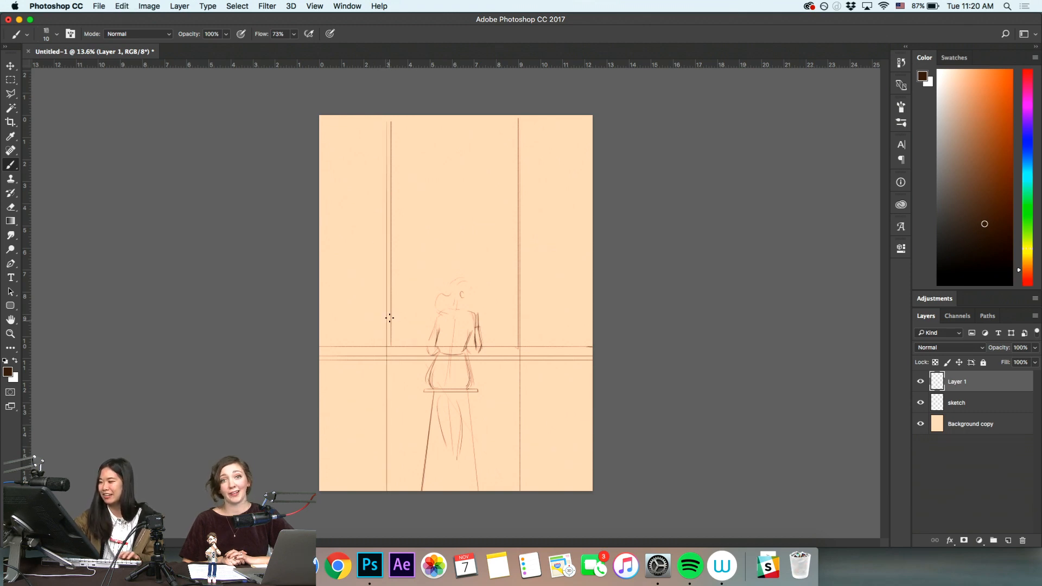
left_click_drag(389, 318, 392, 522)
left_click_drag(514, 122, 514, 492)
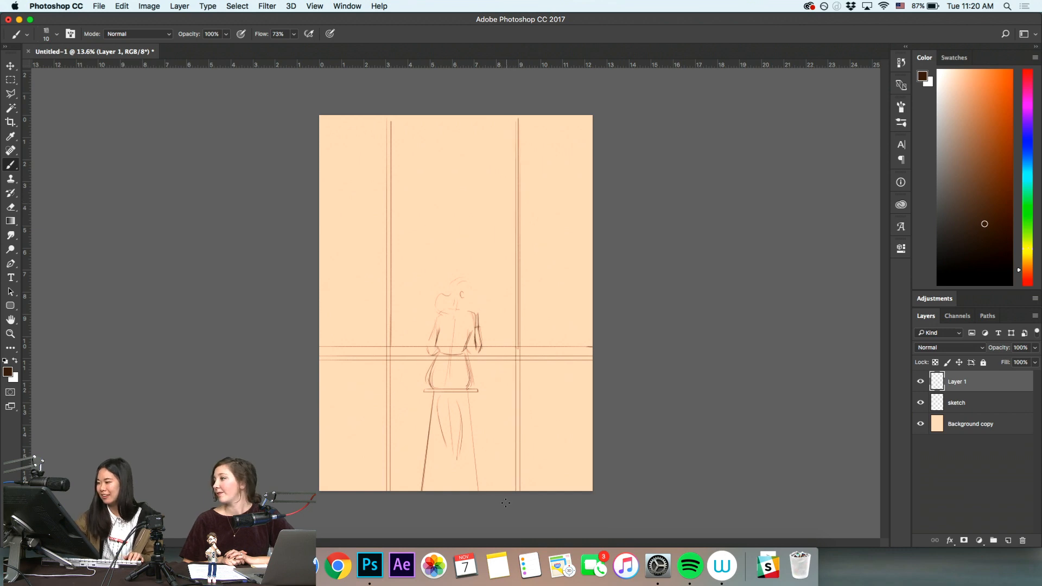
Examine the seated figure and the vertical and horizontal background lines, both up close and across the whole canvas
key("z")
left_click_drag(553, 370, 576, 421)
key("space")
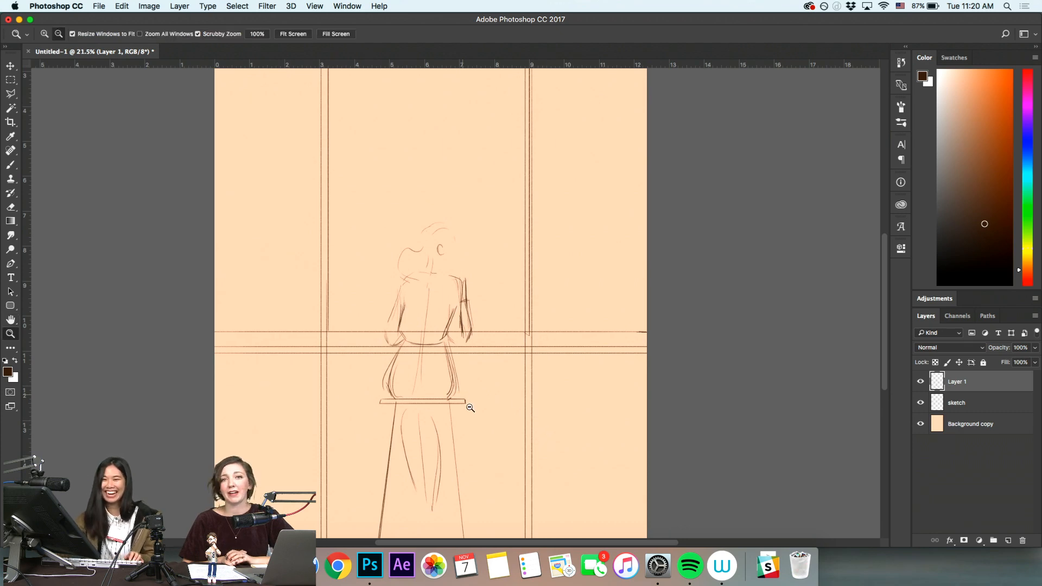
key("space")
left_click_drag(489, 409, 516, 442)
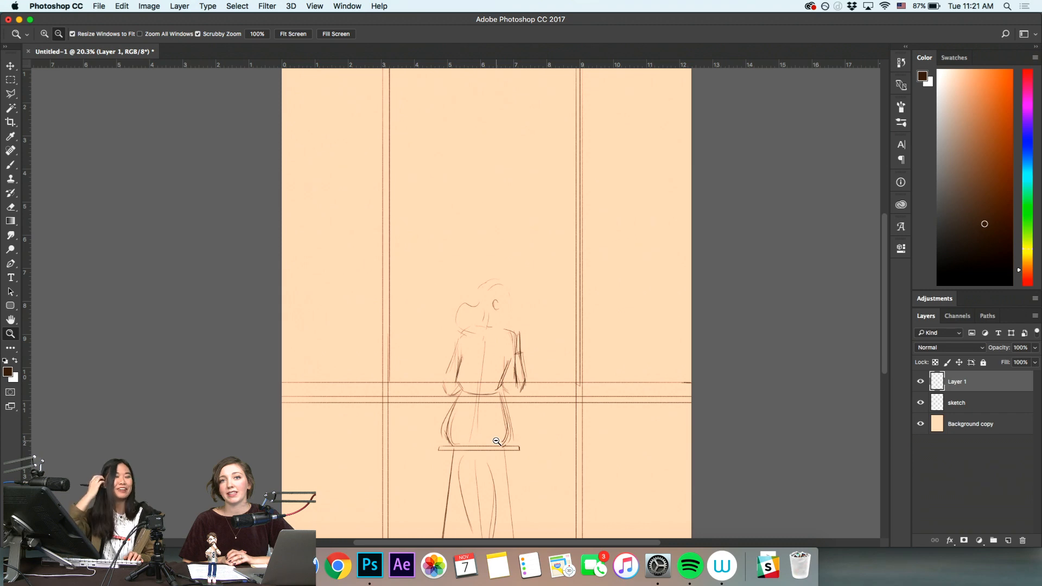
key("space")
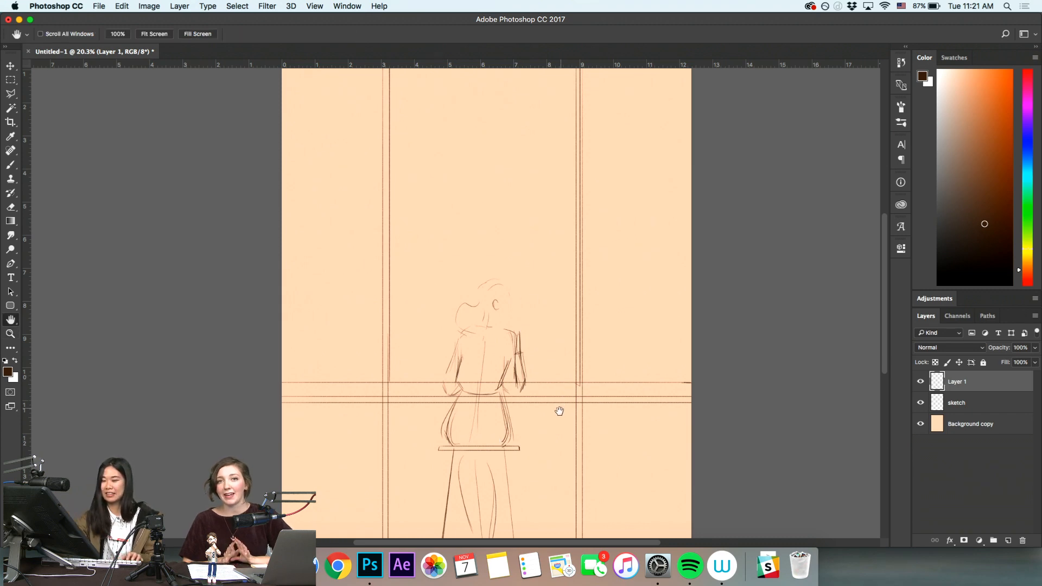
left_click(478, 371)
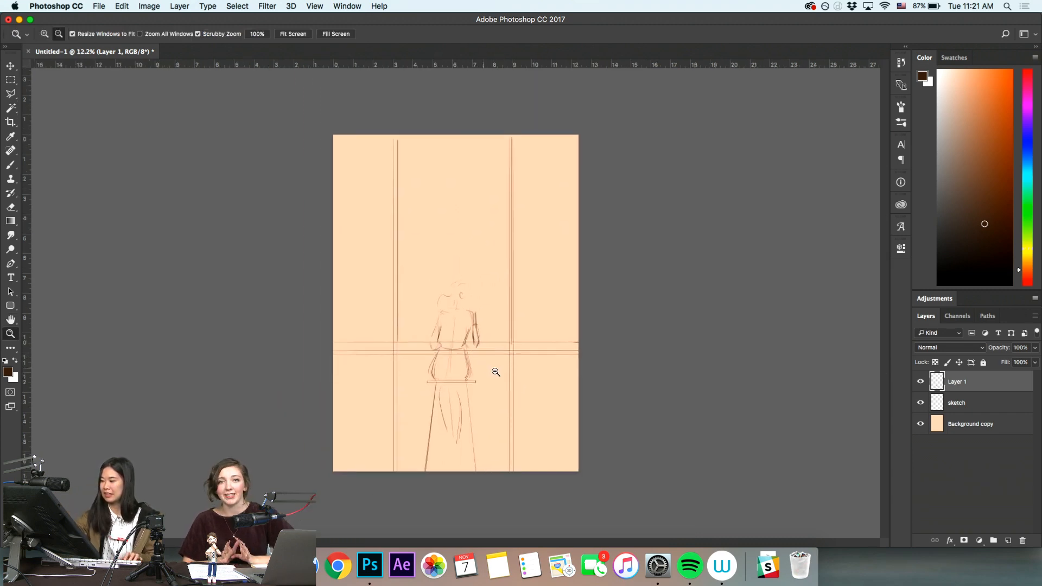
key("space")
left_click(467, 464)
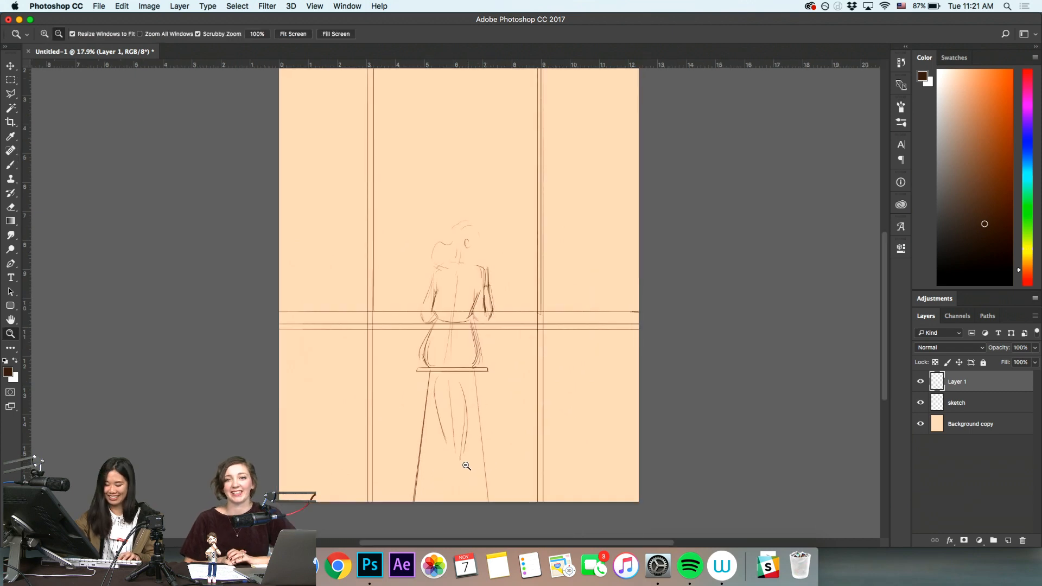
Add a short foot line at the lower end of the legs and erase the bulging hair shape left of the head
key("b")
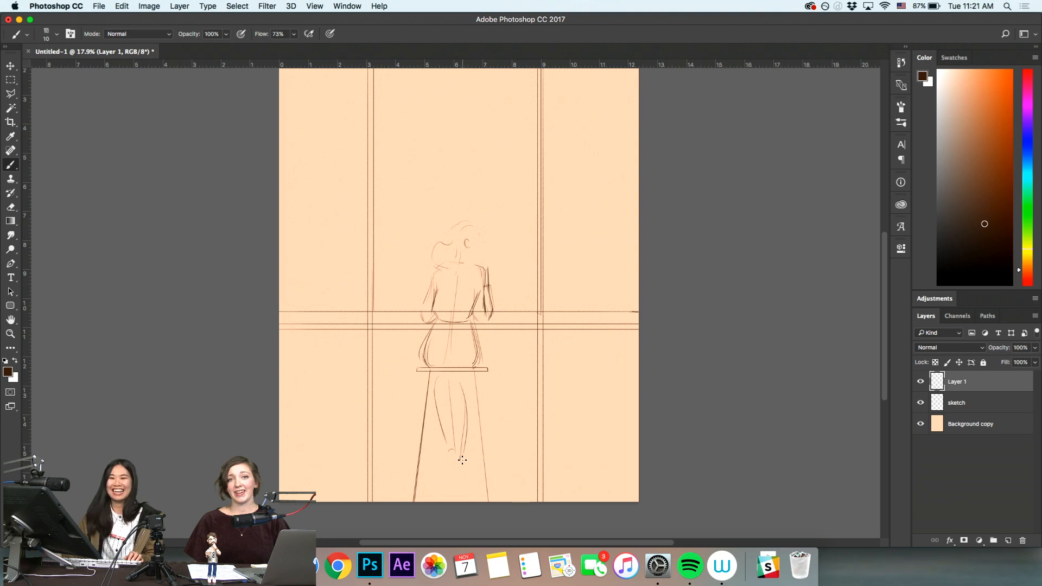
key("h")
scroll(497, 303, "up", 3)
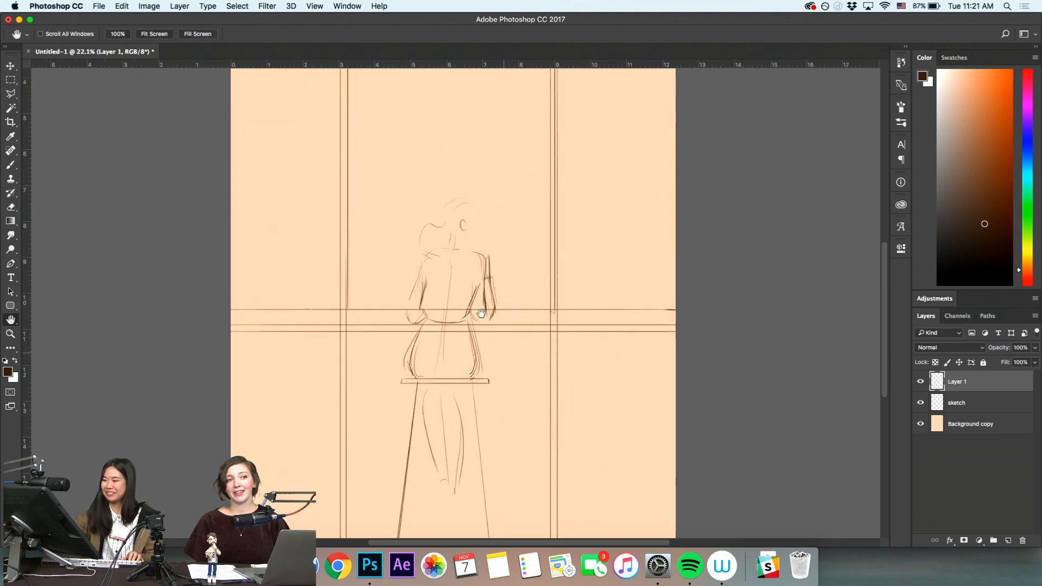
scroll(493, 390, "up", 3)
key("z")
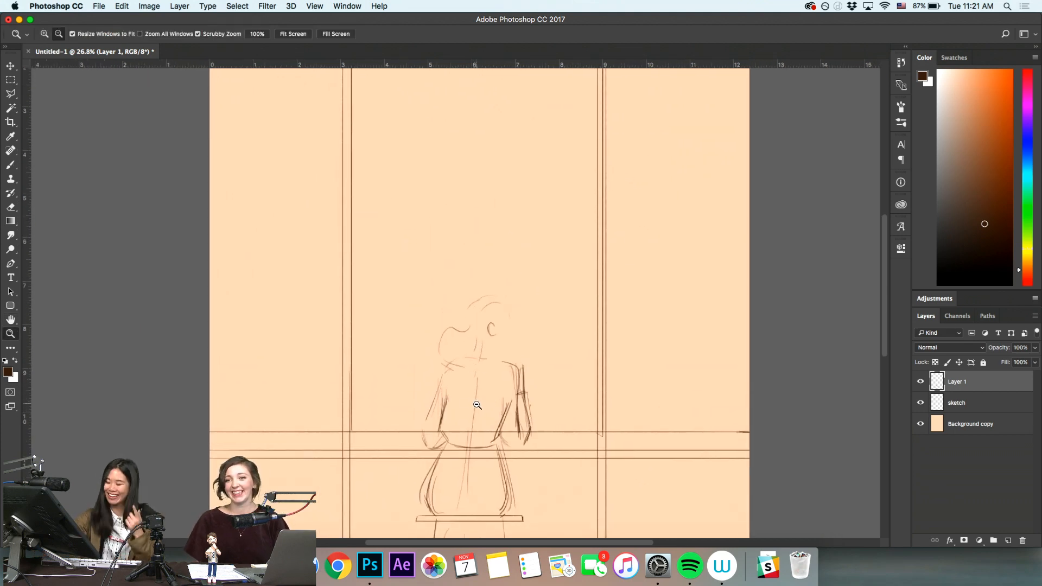
key("e")
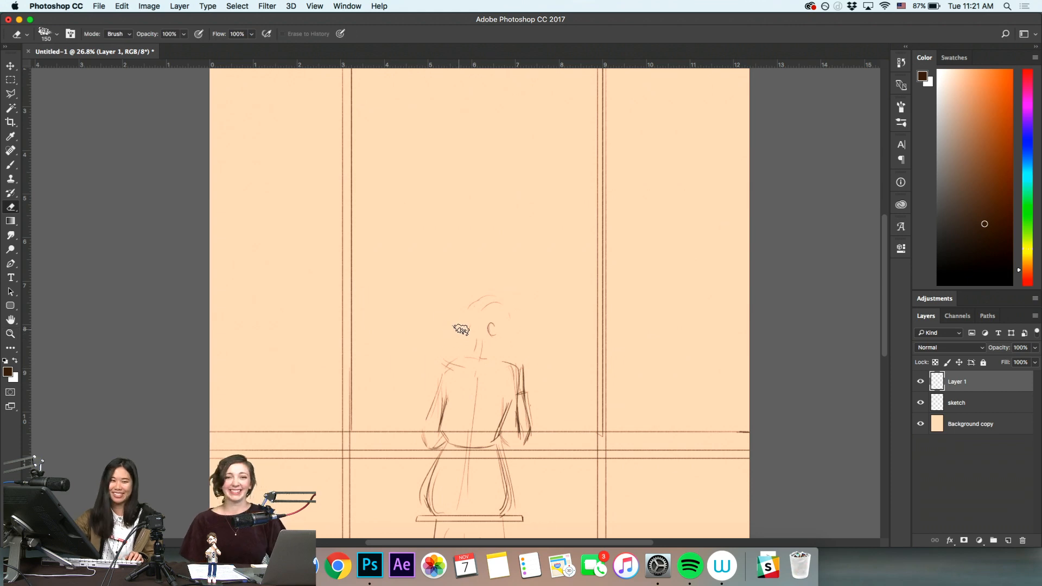
Erase the figure's curved ear and place a small mark at its position on the head
key("z")
scroll(507, 417, "down", 3)
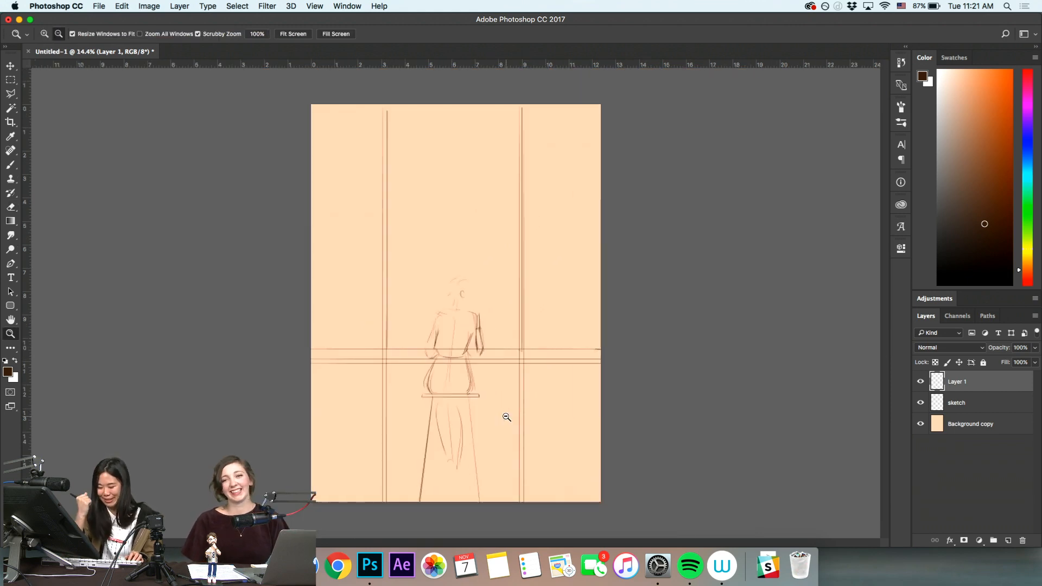
scroll(470, 327, "up", 2)
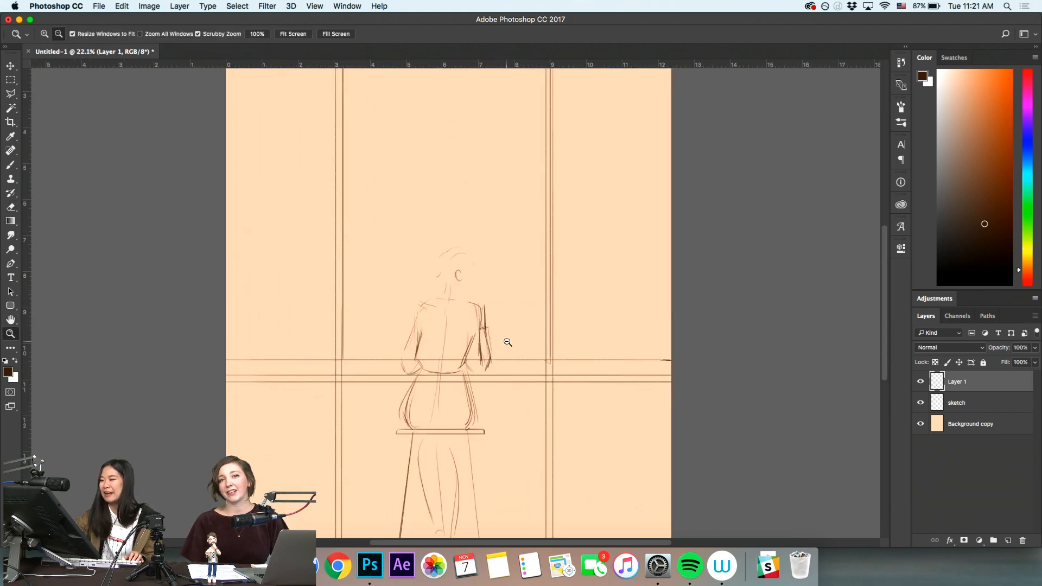
scroll(521, 396, "up", 2)
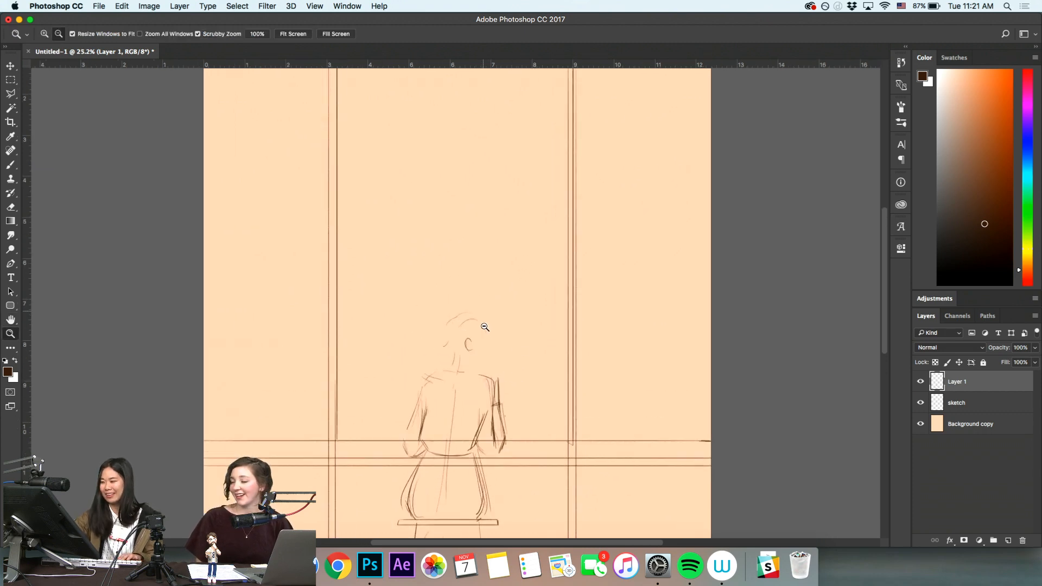
key("e")
key("b")
scroll(473, 350, "up", 3)
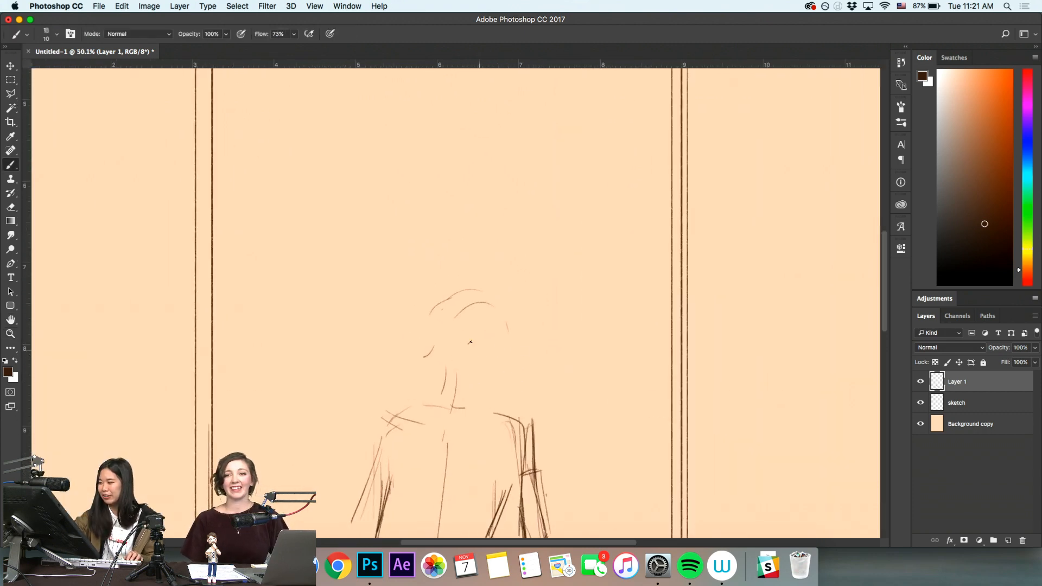
left_click_drag(462, 373, 477, 357)
Redraw the shoulder line with darker strokes sloping from the base of the neck to both shoulders
key("z")
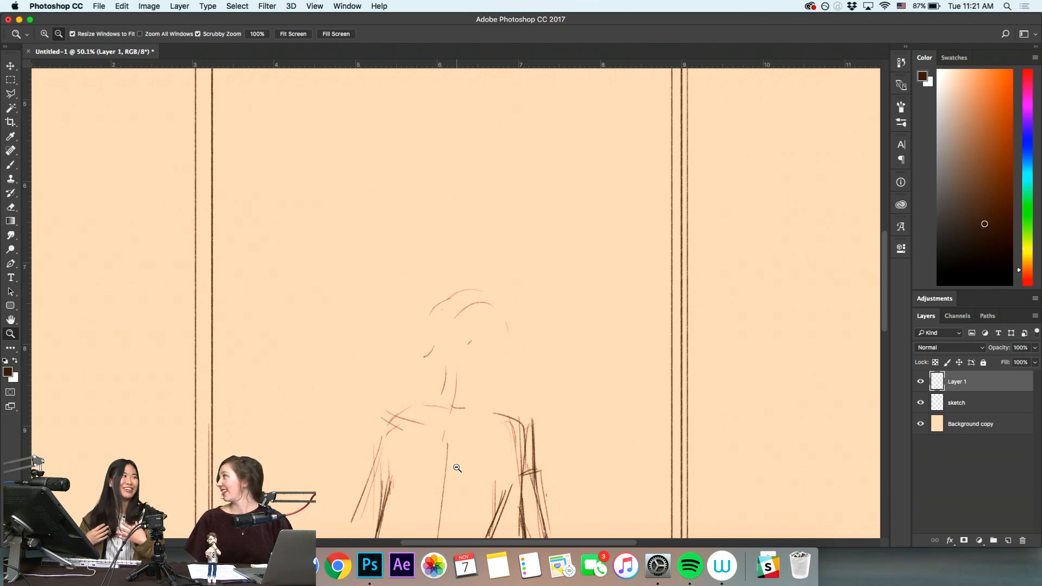
left_click(534, 354, "alt")
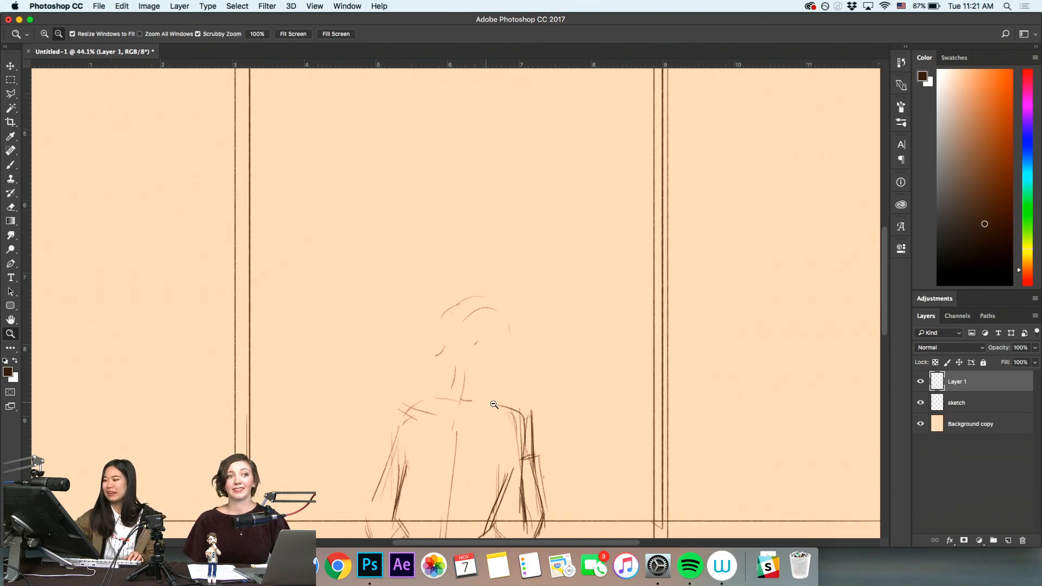
mouse_move(440, 392)
left_mouse_down()
mouse_move(460, 413)
mouse_move(408, 413)
mouse_move(466, 394)
mouse_move(526, 417)
left_mouse_up()
key("b")
mouse_move(464, 390)
left_mouse_down()
mouse_move(527, 415)
mouse_move(544, 462)
mouse_move(524, 468)
mouse_move(557, 467)
left_mouse_up()
Examine the whole composition at a reduced size to judge the figure against the window lines
key("z")
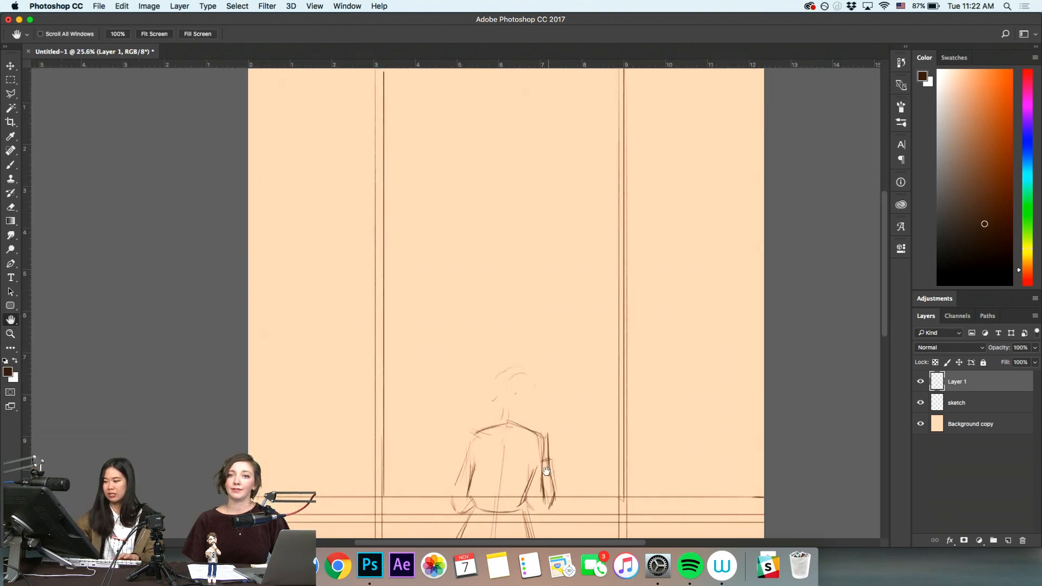
mouse_move(458, 428)
left_mouse_down()
mouse_move(555, 450)
mouse_move(529, 470)
mouse_move(515, 465)
left_mouse_up()
key("b")
key("z")
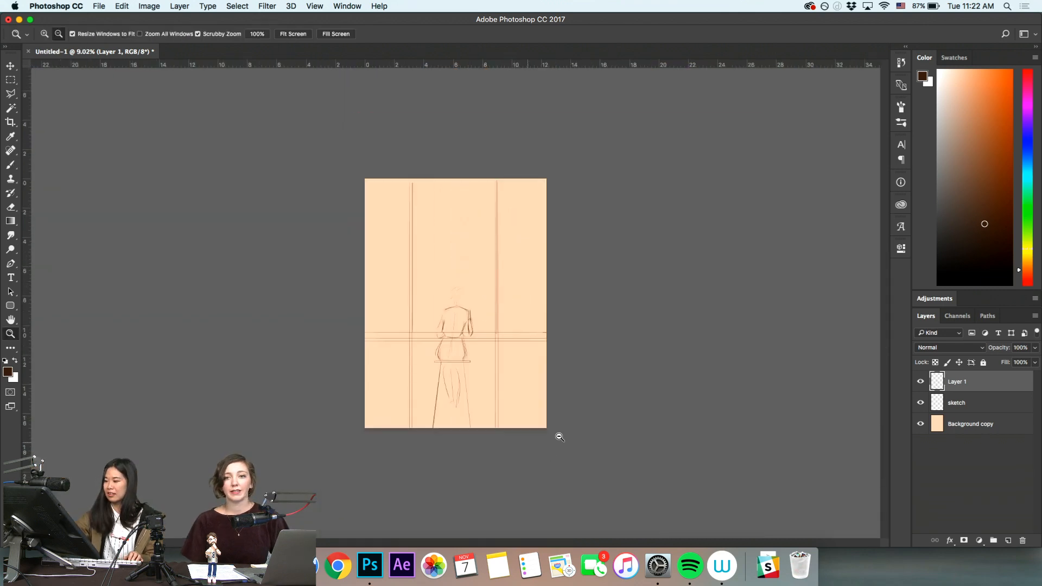
left_click_drag(559, 437, 563, 435)
key("space")
left_click_drag(467, 360, 477, 360)
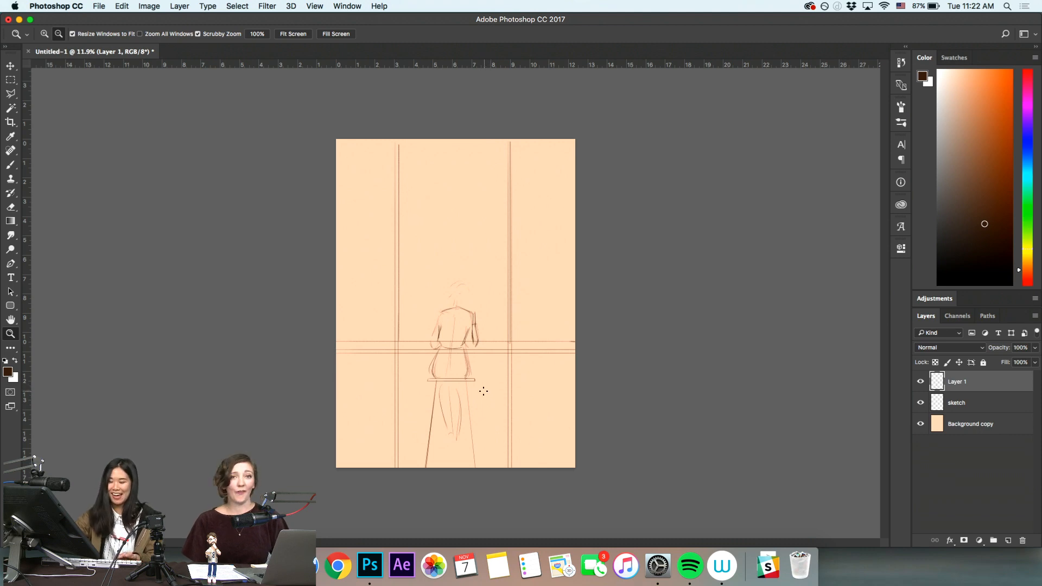
Look through the list of saved brush presets without changing the current brush
key("b")
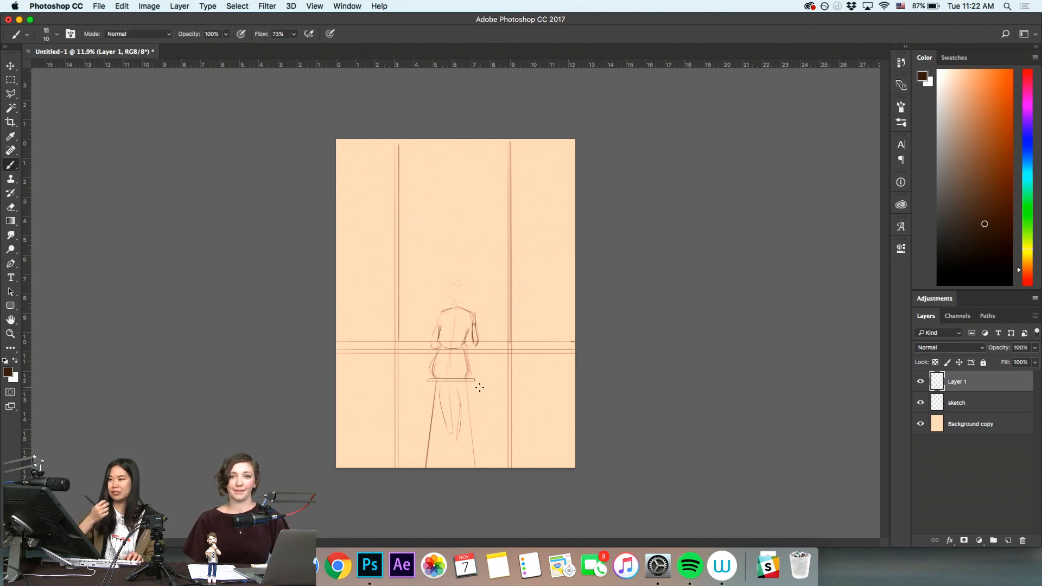
left_click(26, 34)
scroll(124, 65, "down", 1)
scroll(124, 65, "up", 2)
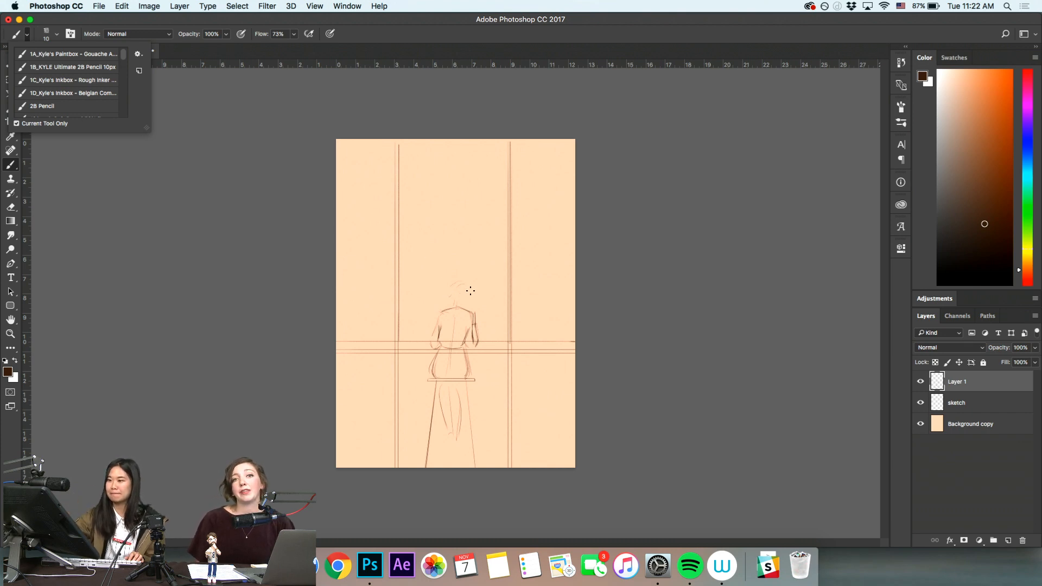
key("Escape")
Erase the outer outline of the figure's left arm and redraw it as a bent arm from shoulder to elbow
key("z")
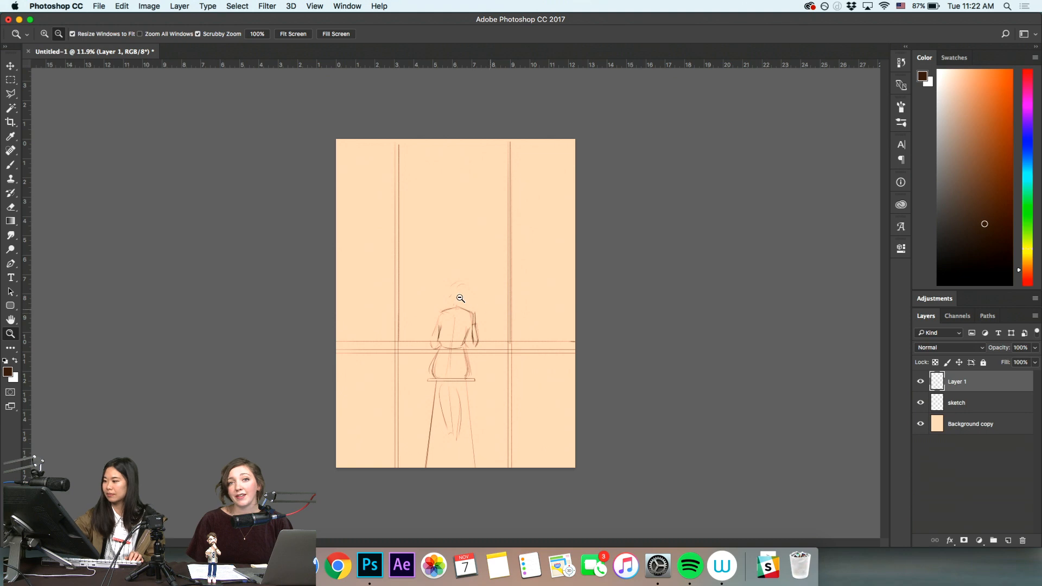
left_click_drag(431, 324, 497, 334)
key("e")
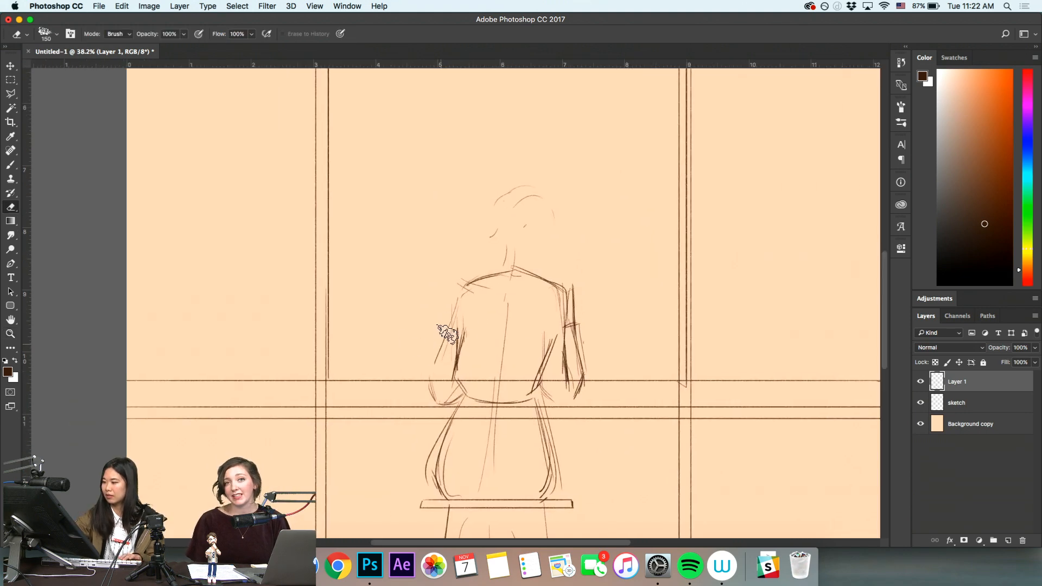
key("b")
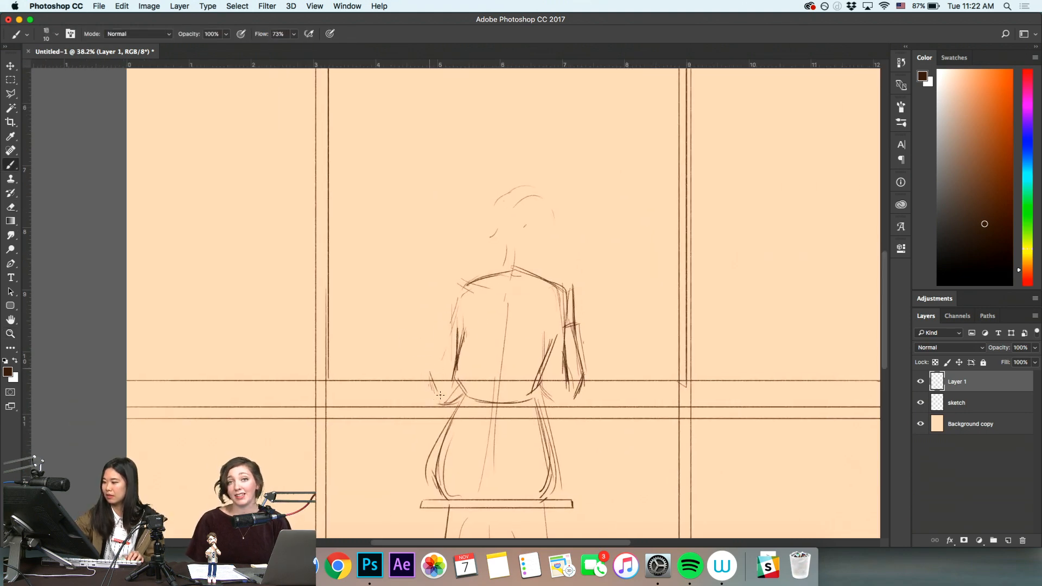
left_click_drag(429, 370, 440, 394)
left_click_drag(460, 293, 430, 356)
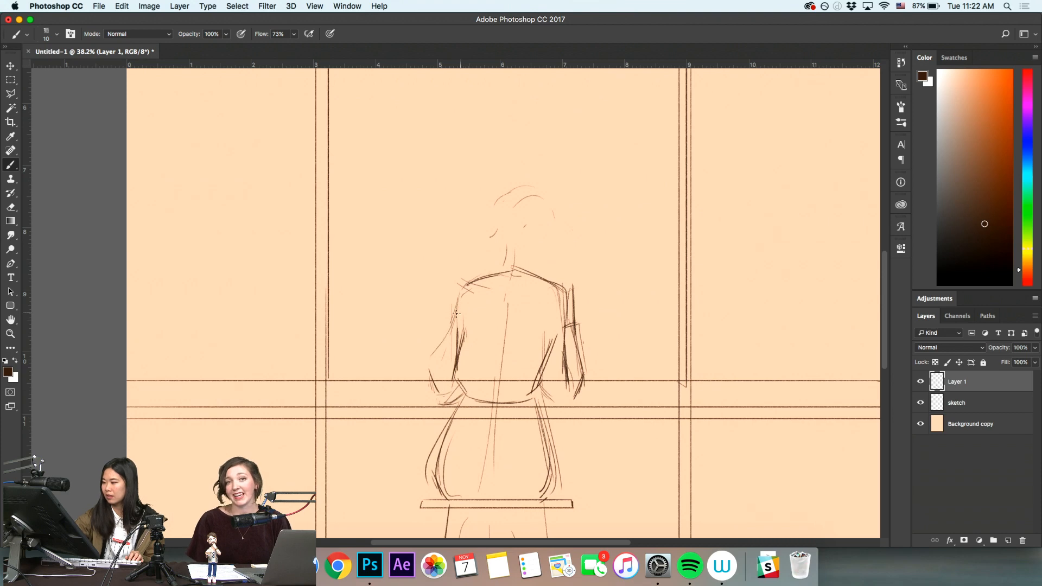
key("super+z")
left_click_drag(457, 292, 430, 369)
Draw a light round circle for the head and strengthen the left side of the neck below it
key("z")
left_click(488, 320, "alt")
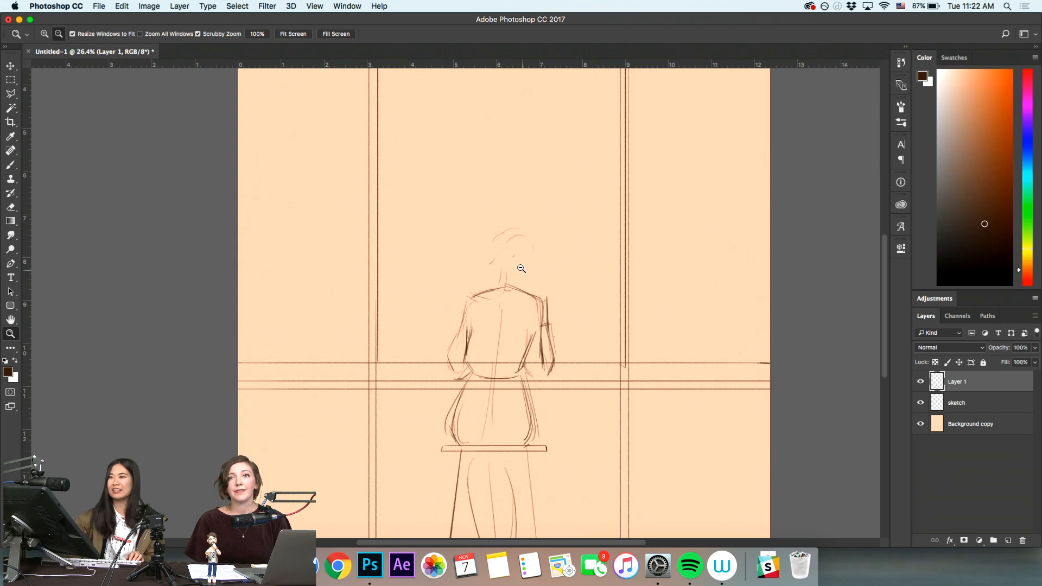
left_click(507, 277)
key("b")
mouse_move(516, 223)
left_mouse_down()
mouse_move(542, 265)
mouse_move(542, 241)
left_mouse_up()
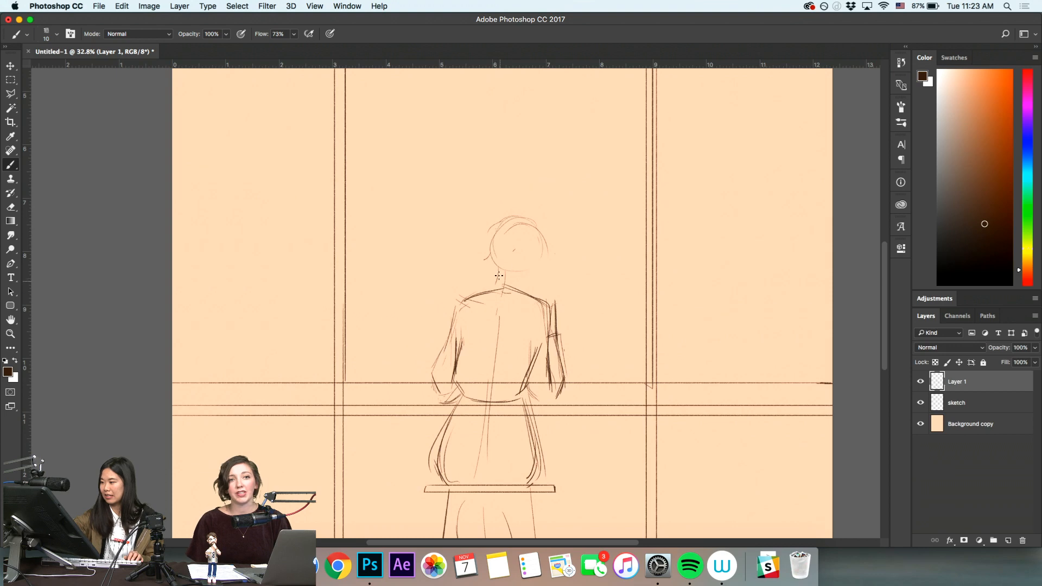
left_click_drag(499, 276, 500, 287)
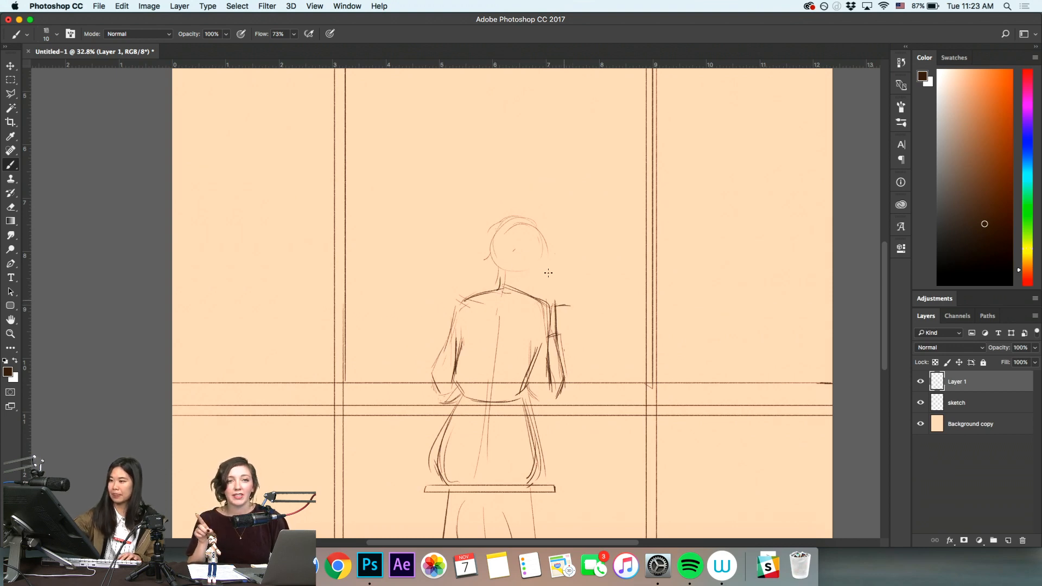
Inspect the brush presets and the current brush's tip settings, including size, angle, roundness and spacing
left_click(27, 35)
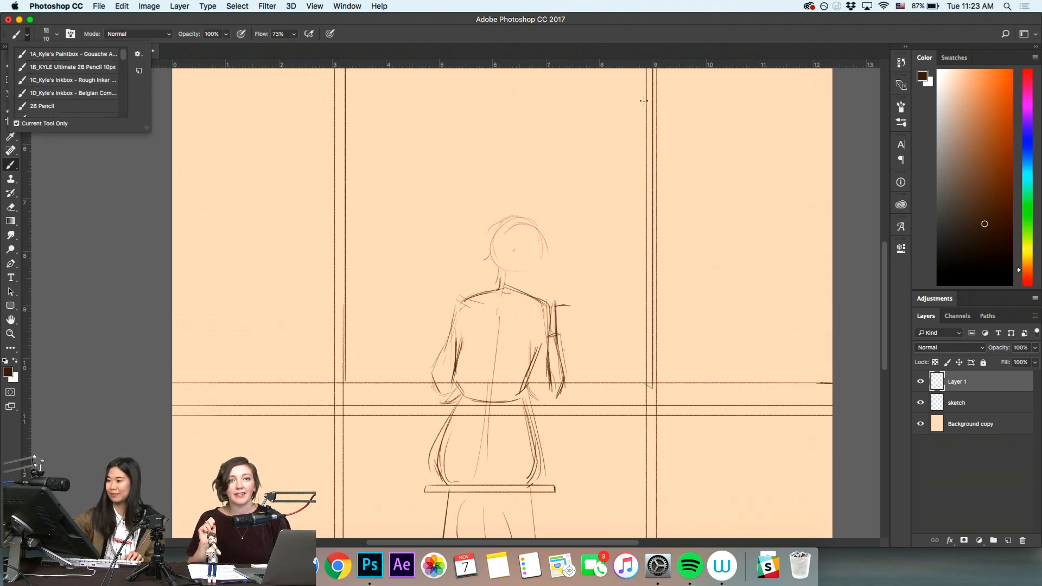
left_click(901, 107)
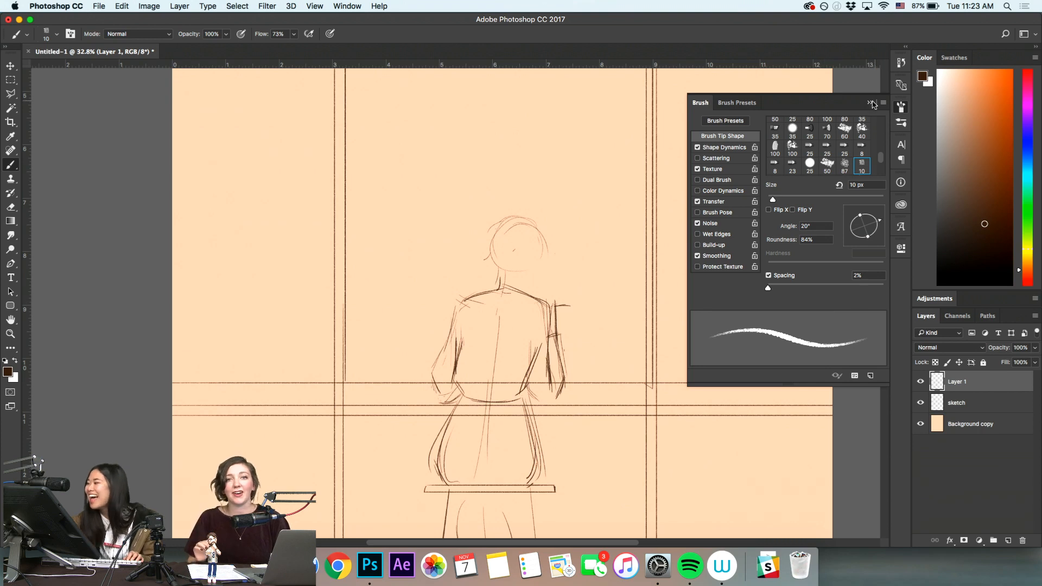
left_click(901, 107)
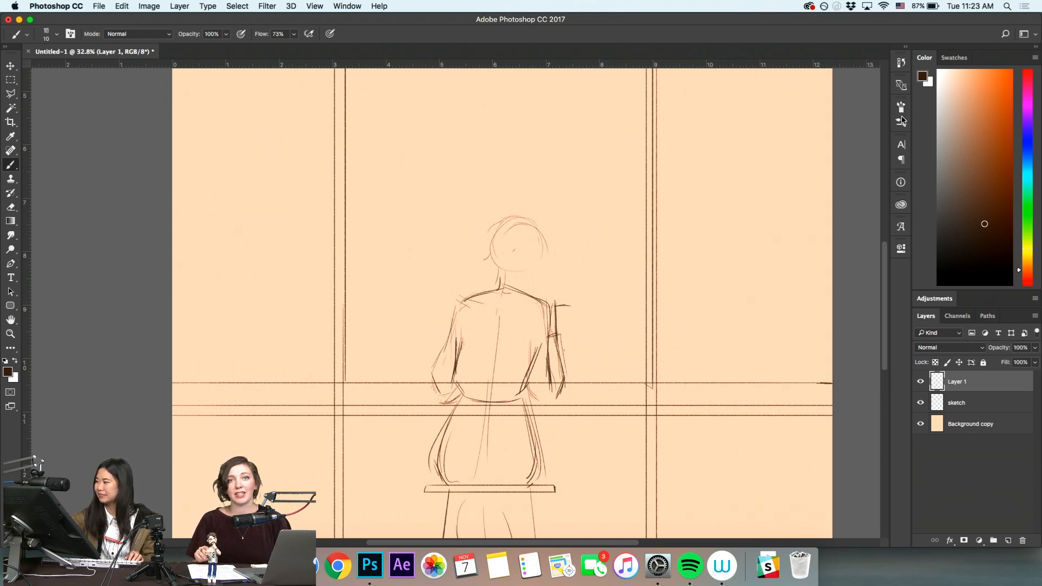
left_click(901, 107)
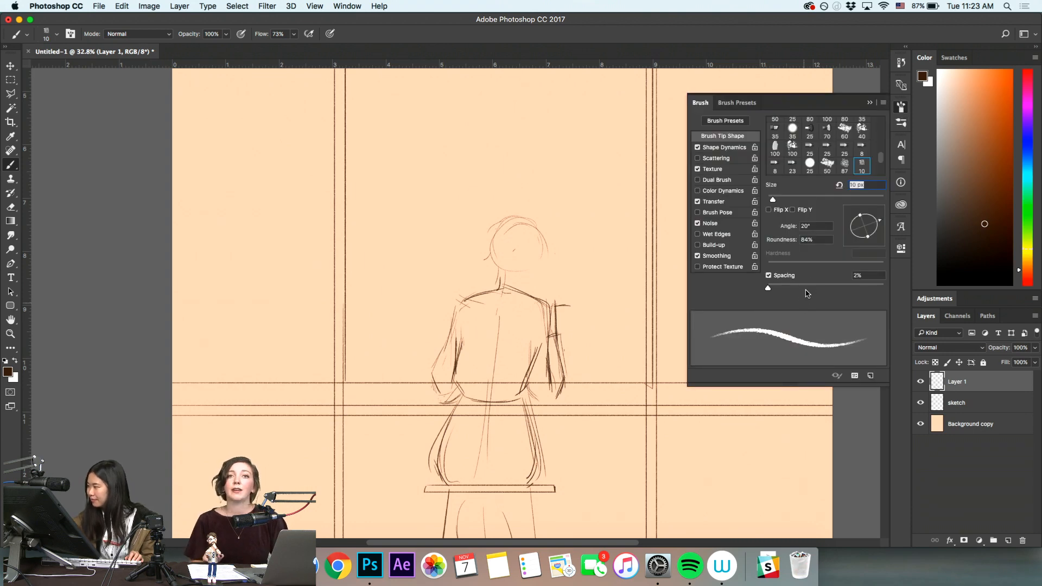
left_click(901, 123)
left_click(901, 122)
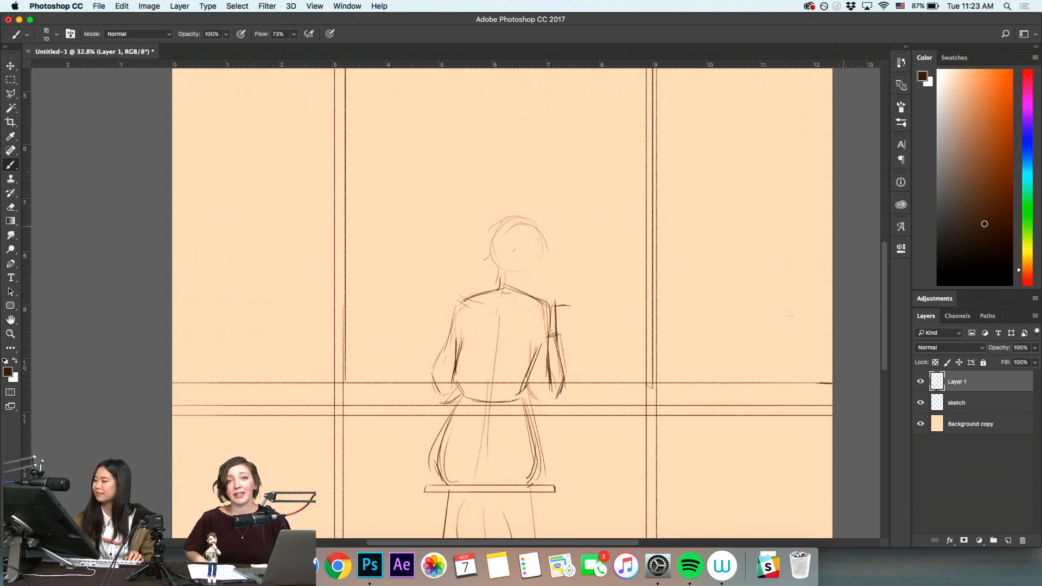
Mark the right base of the neck with short strokes, and try a small curved ear inside the head circle before erasing it
key("super+space")
left_click_drag(595, 316, 592, 413)
key("space")
key("alt+space")
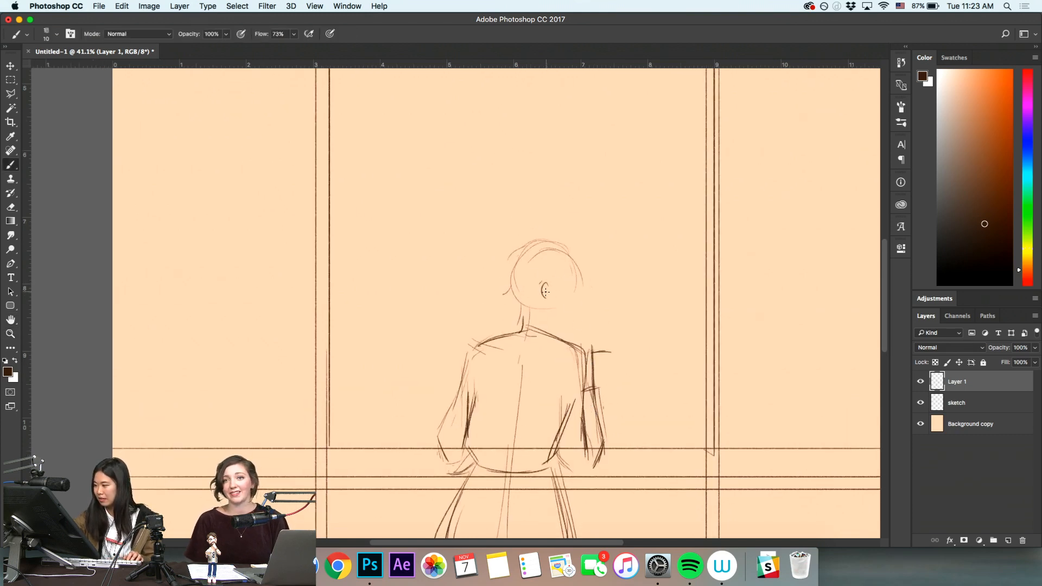
key("super+z")
left_click_drag(545, 285, 544, 338)
key("super+z")
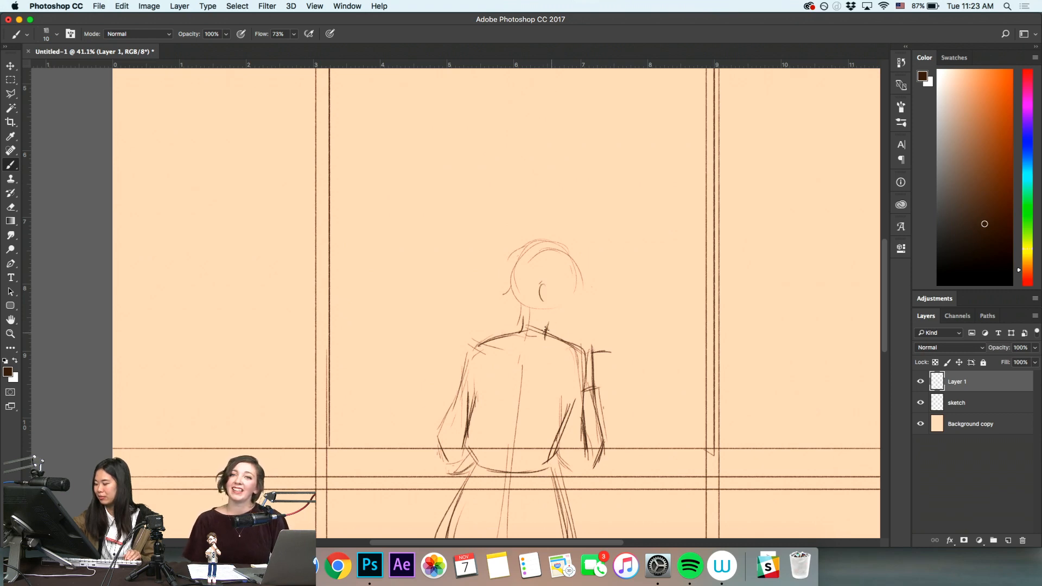
key("super+z")
key("e")
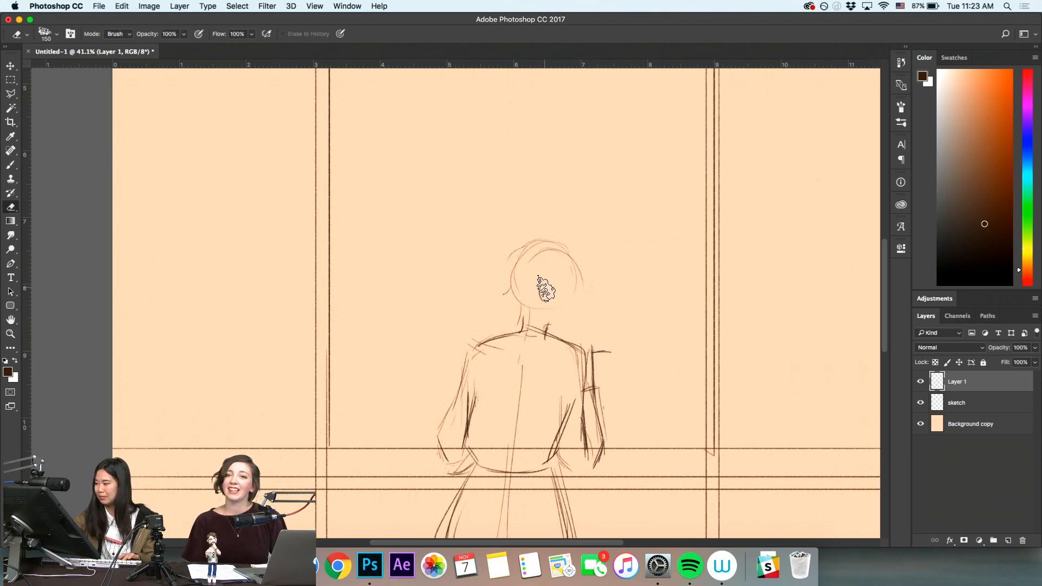
key("z")
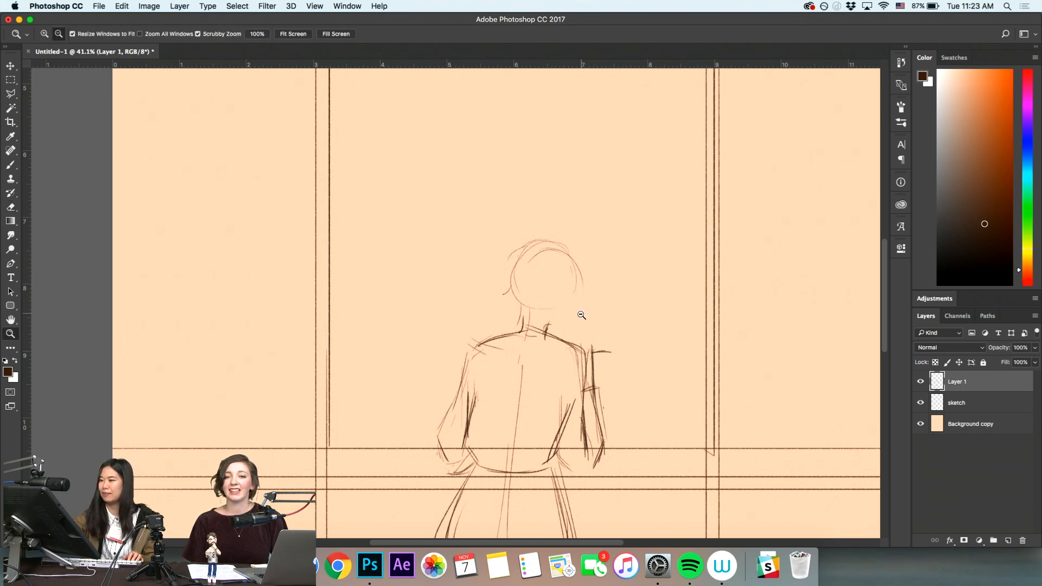
Draw a curved contour outside the head circle's left side, running down from the side of the head to the neck
key("b")
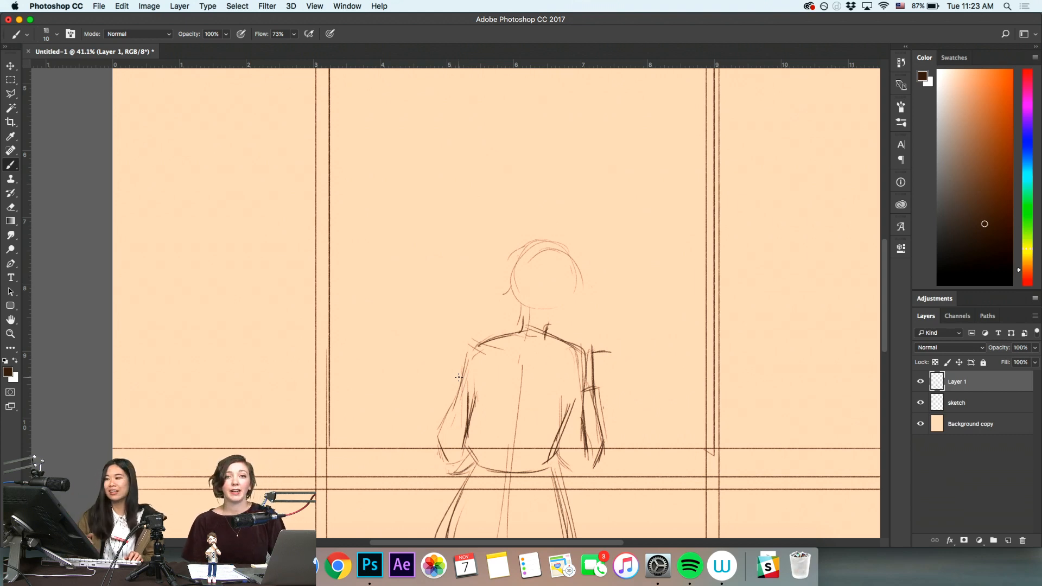
key("z")
left_click_drag(582, 365, 568, 411)
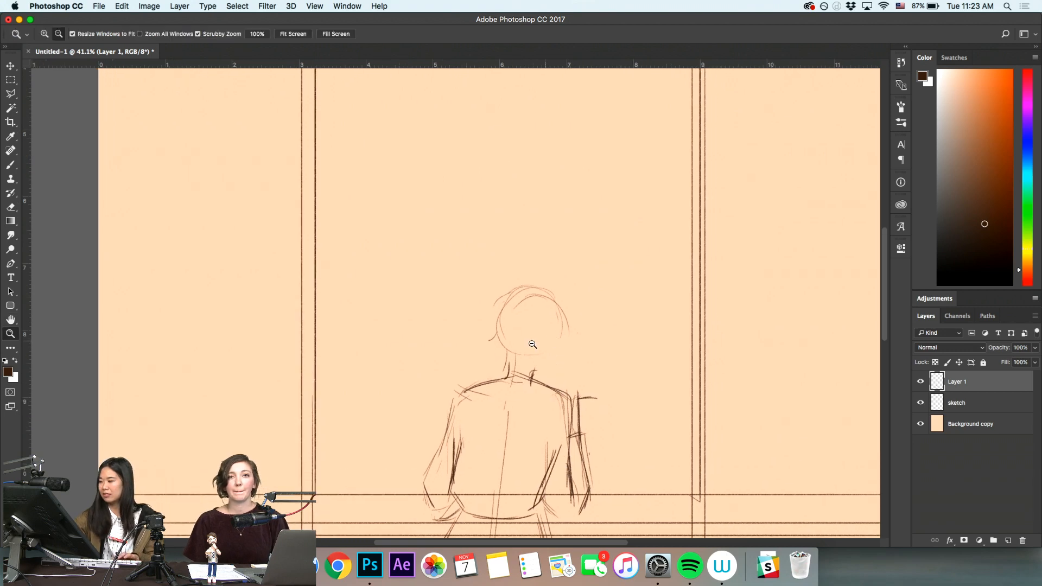
key("b")
left_click_drag(529, 370, 551, 319)
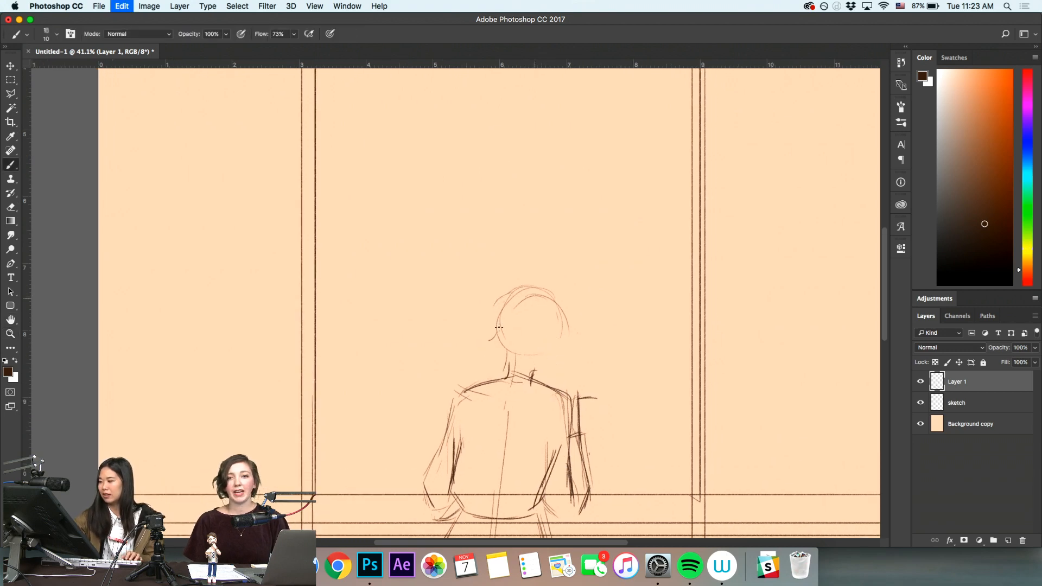
key("super+z")
left_click_drag(492, 333, 506, 361)
left_click_drag(499, 306, 491, 345)
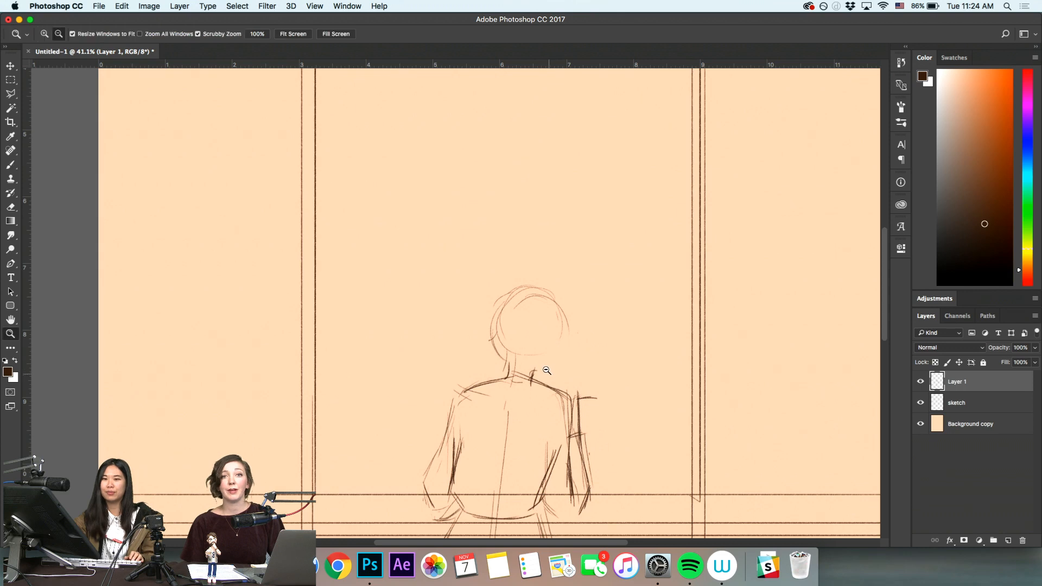
Strengthen the lower back contour of the head and mark the eye as a short thick vertical stroke near the face's right edge
scroll(569, 353, "up", 2)
left_click_drag(565, 423, 550, 423)
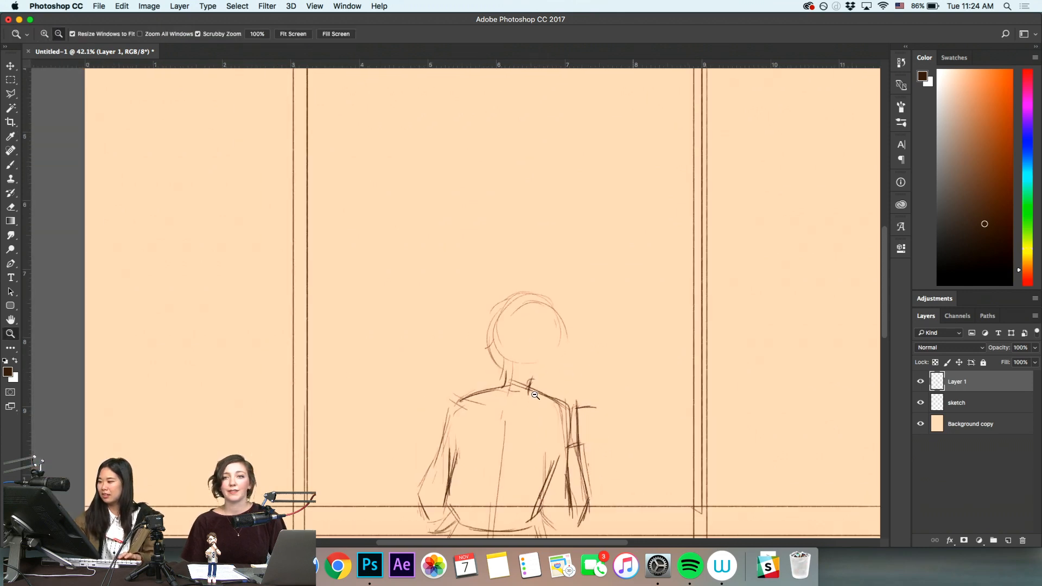
left_click_drag(488, 348, 505, 369)
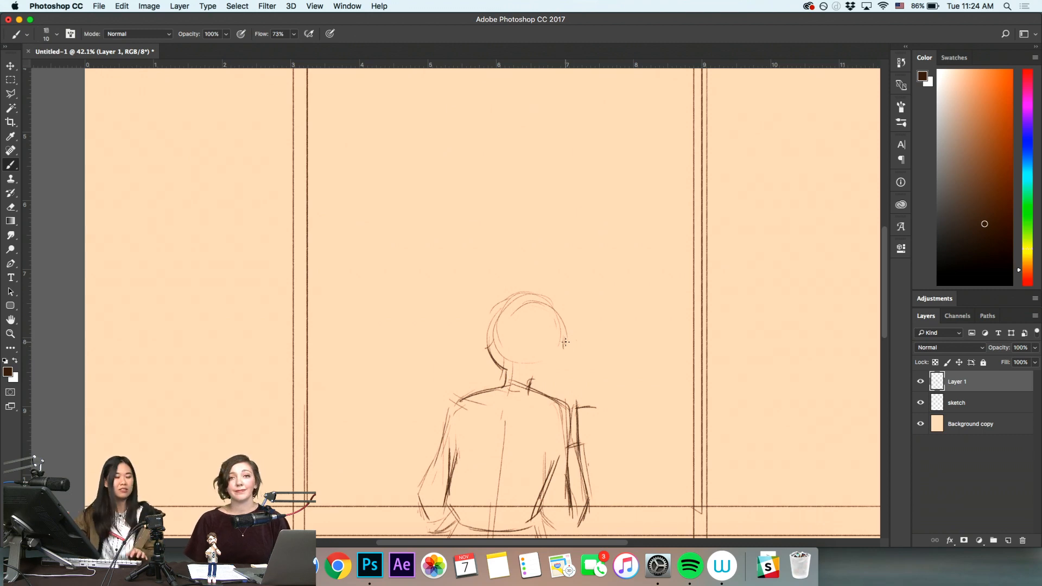
mouse_move(553, 349)
left_mouse_down()
mouse_move(578, 351)
mouse_move(559, 355)
mouse_move(560, 332)
mouse_move(558, 356)
mouse_move(562, 328)
mouse_move(558, 346)
left_mouse_up()
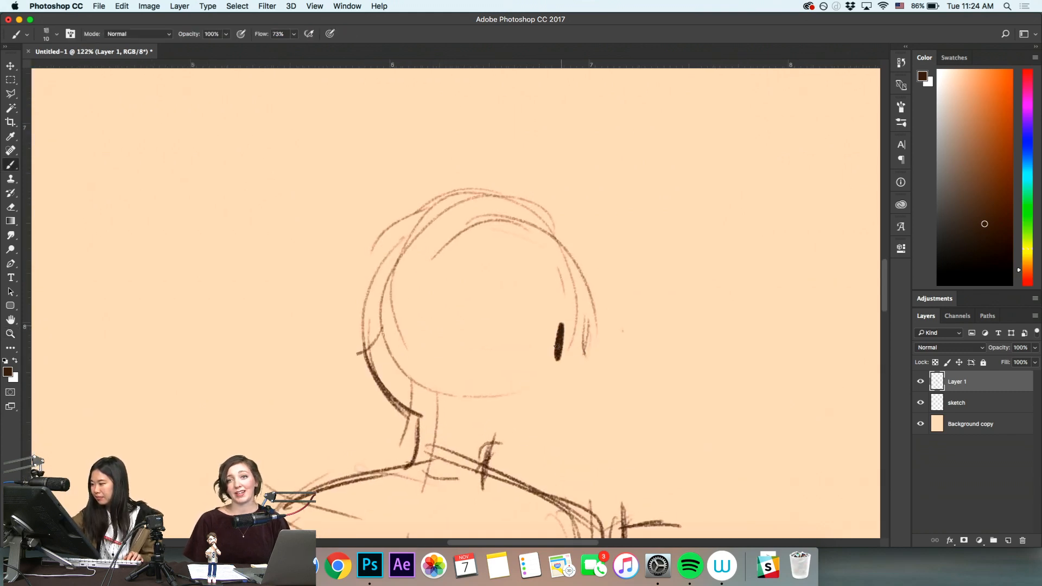
Draw a C-shaped ear at the lower middle of the head circle, redoing the first curve
left_click_drag(485, 343, 489, 390)
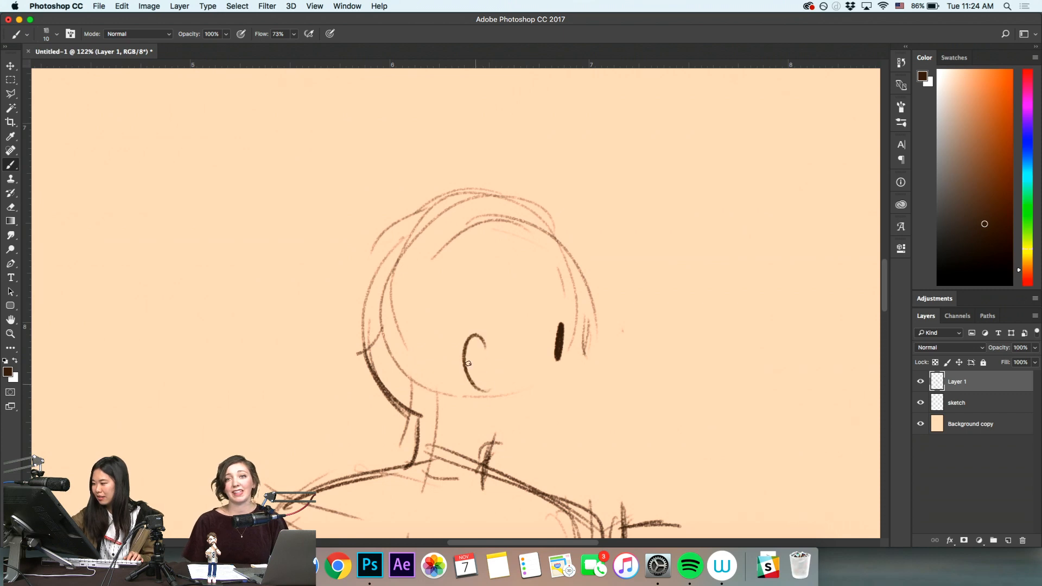
key("ctrl+z")
mouse_move(487, 347)
left_mouse_down()
mouse_move(481, 392)
mouse_move(489, 363)
mouse_move(470, 383)
mouse_move(493, 389)
mouse_move(479, 361)
mouse_move(459, 366)
mouse_move(495, 380)
mouse_move(493, 355)
left_mouse_up()
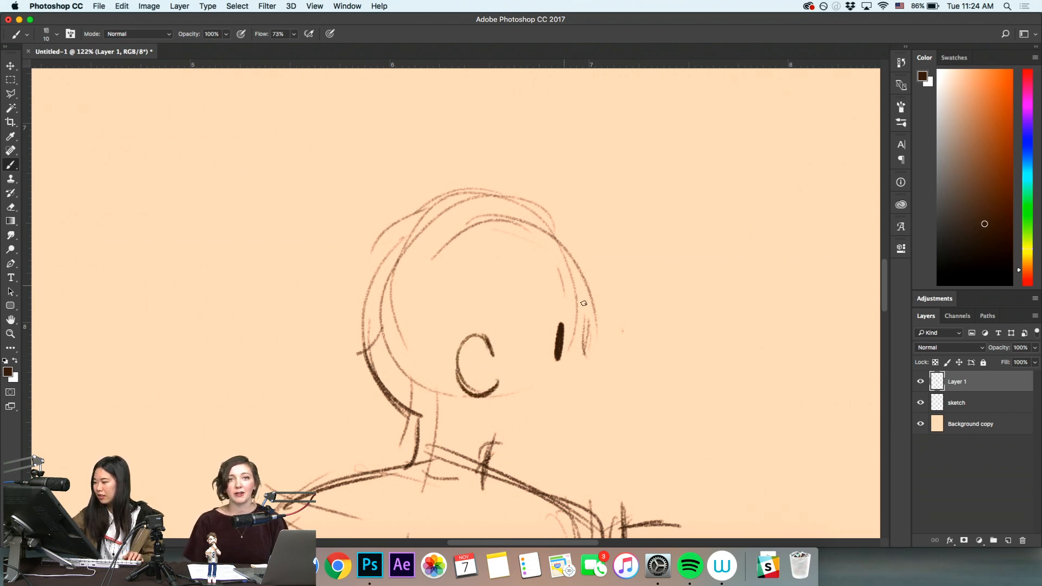
Draw the jaw line outward from the neck and the face profile with the nose tip and a slanted line down to the chin
left_click_drag(490, 441, 553, 450)
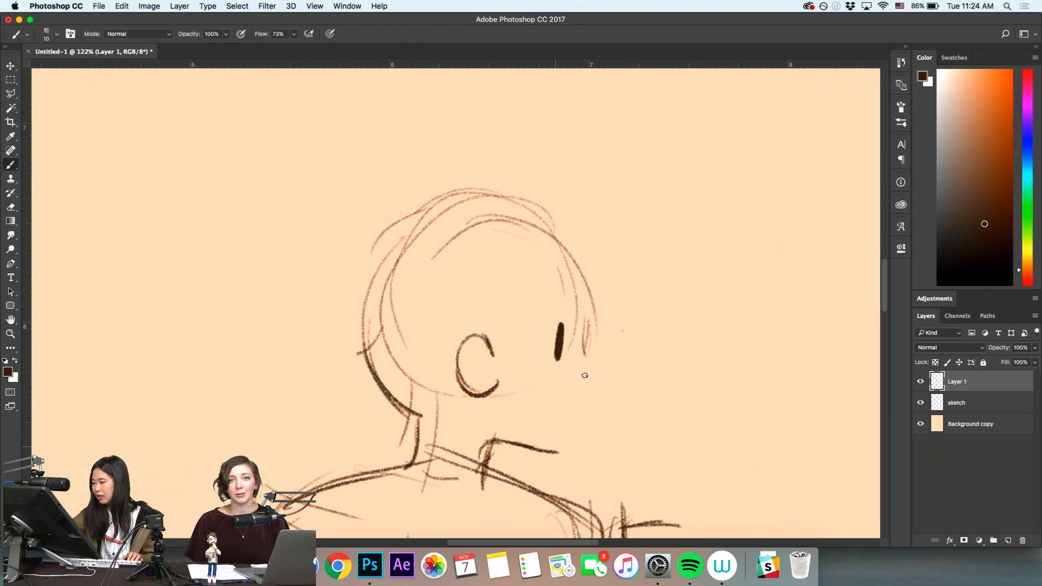
mouse_move(584, 334)
left_mouse_down()
mouse_move(618, 366)
mouse_move(604, 392)
mouse_move(613, 368)
mouse_move(604, 364)
mouse_move(613, 375)
mouse_move(569, 451)
left_mouse_up()
key("super+z")
mouse_move(558, 365)
left_mouse_down()
mouse_move(561, 327)
mouse_move(585, 340)
mouse_move(632, 334)
mouse_move(612, 346)
left_mouse_up()
right_click(562, 329)
key("Escape")
key("z")
key("b")
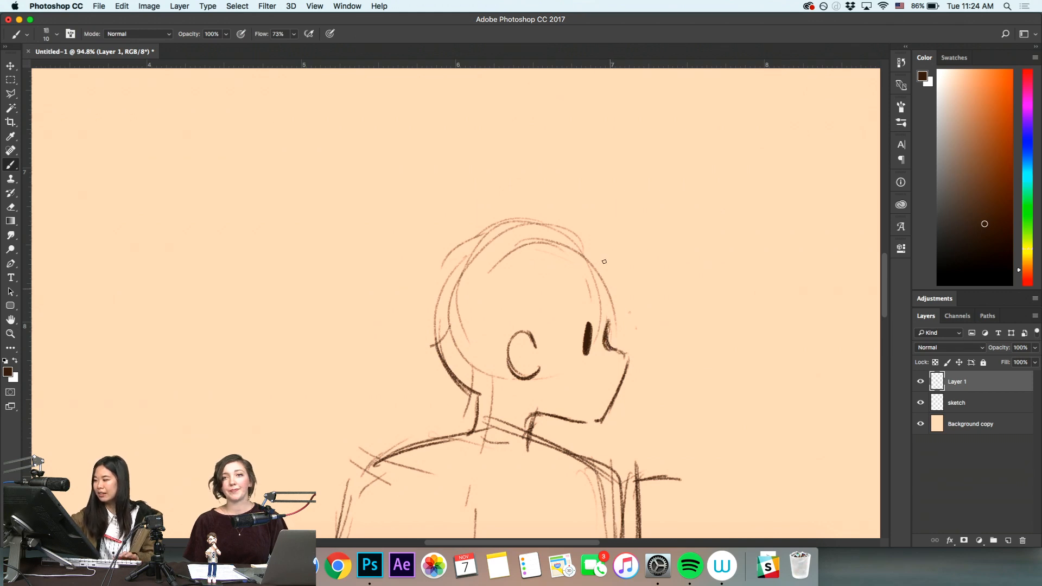
Draw the forehead contour curving down into the bridge of the nose, redoing the stroke darker
left_click_drag(602, 254, 612, 298)
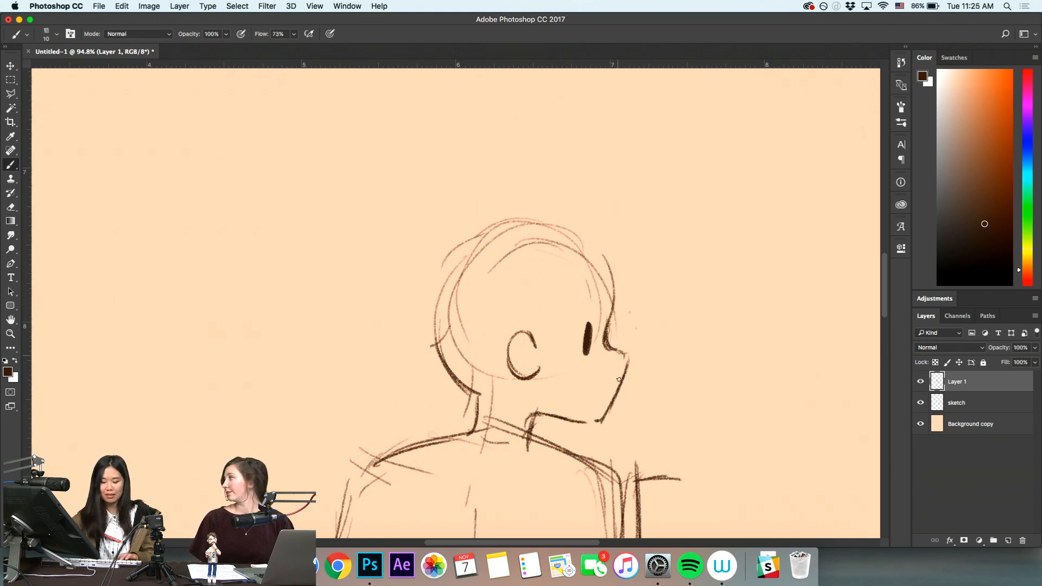
scroll(619, 380, "up", 3)
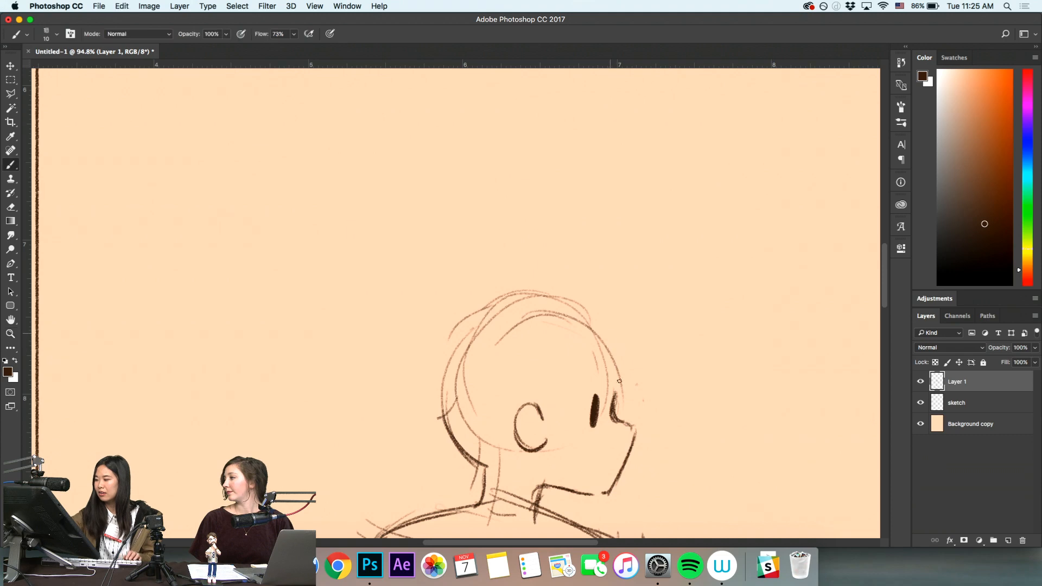
mouse_move(609, 334)
left_mouse_down()
mouse_move(614, 382)
mouse_move(608, 336)
mouse_move(615, 392)
left_mouse_up()
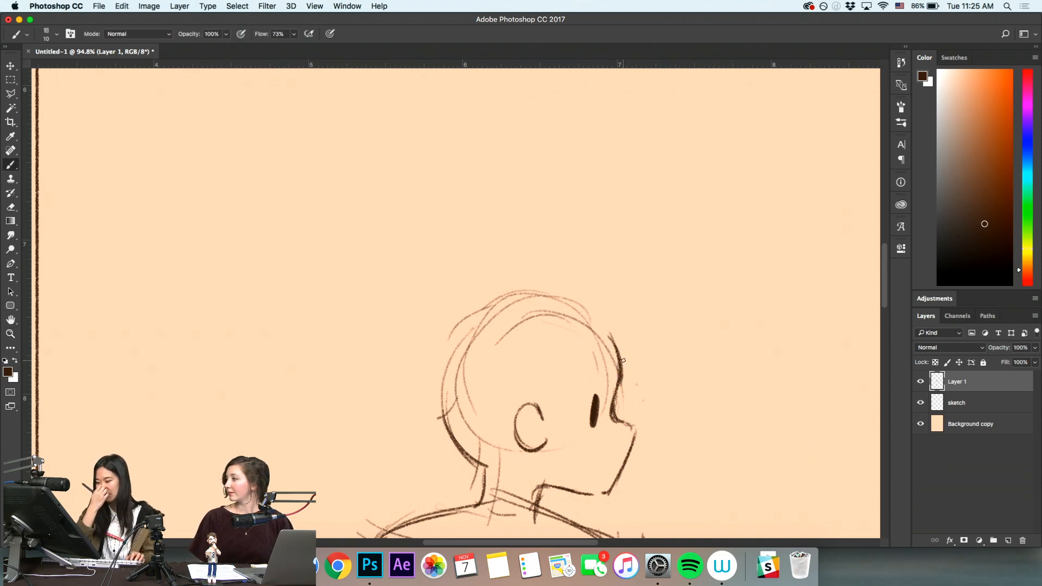
Replace the lower back-of-head contour with a fresh curve running from behind the head down into the nape of the neck
mouse_move(453, 391)
left_mouse_down()
mouse_move(456, 429)
mouse_move(434, 402)
left_mouse_up()
key("super+z")
key("super+z")
key("alt+super+z")
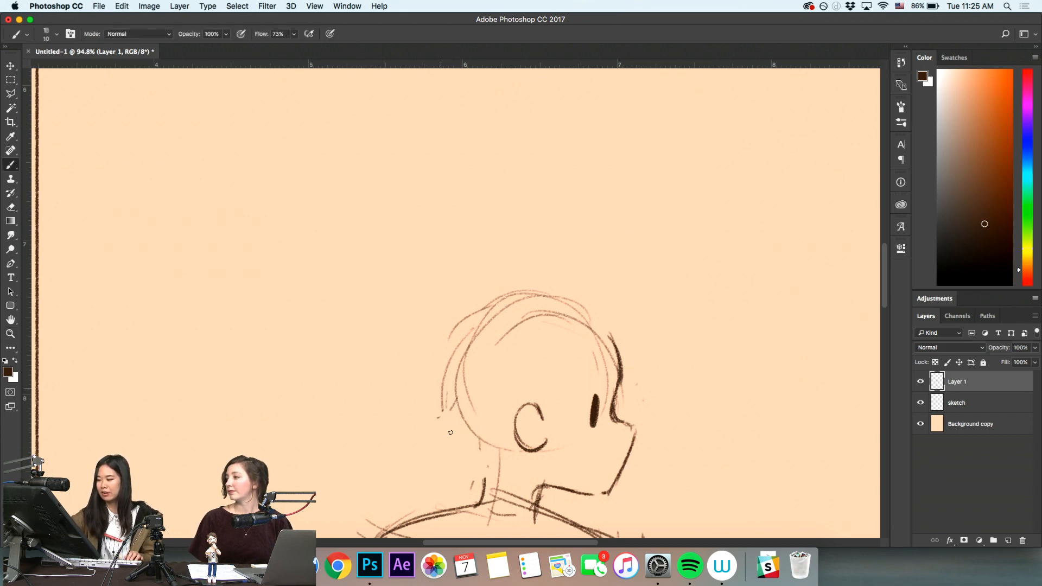
mouse_move(477, 452)
left_mouse_down()
mouse_move(439, 386)
mouse_move(481, 448)
left_mouse_up()
key("super+z")
key("super+z")
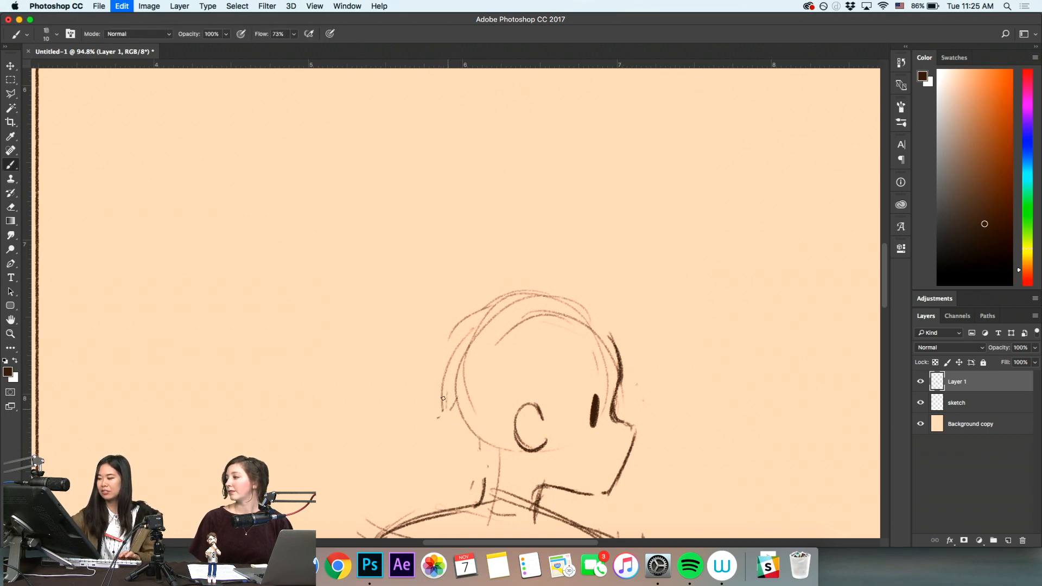
mouse_move(440, 388)
left_mouse_down()
mouse_move(479, 453)
mouse_move(480, 503)
left_mouse_up()
Draw a long side strand of hair from the temple down in front of the ear to the neck, redoing its upper part
key("z")
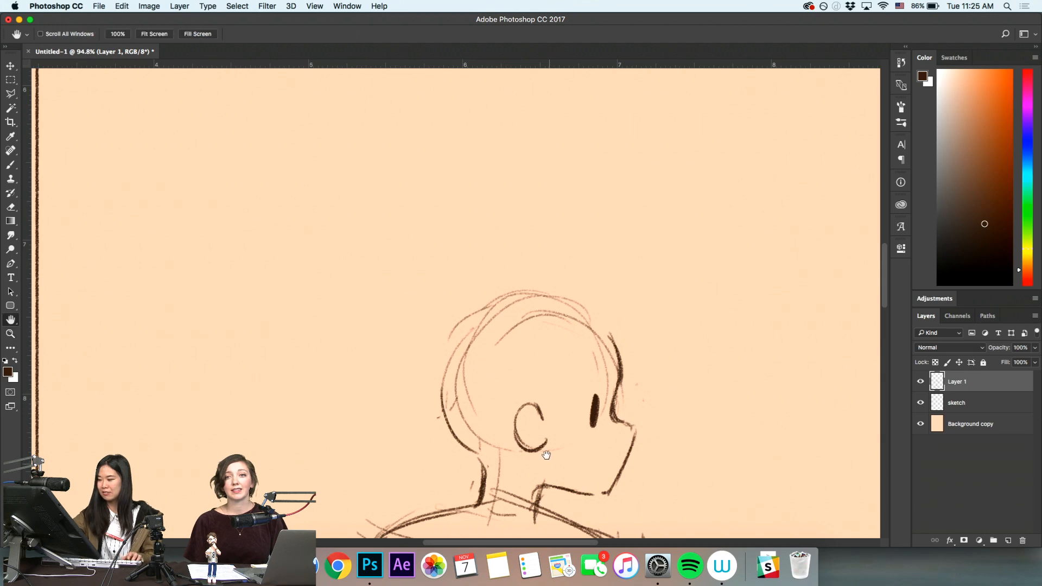
mouse_move(507, 500)
left_mouse_down()
mouse_move(538, 344)
mouse_move(518, 466)
left_mouse_up()
key("b")
key("super+z")
left_click_drag(512, 358, 510, 448)
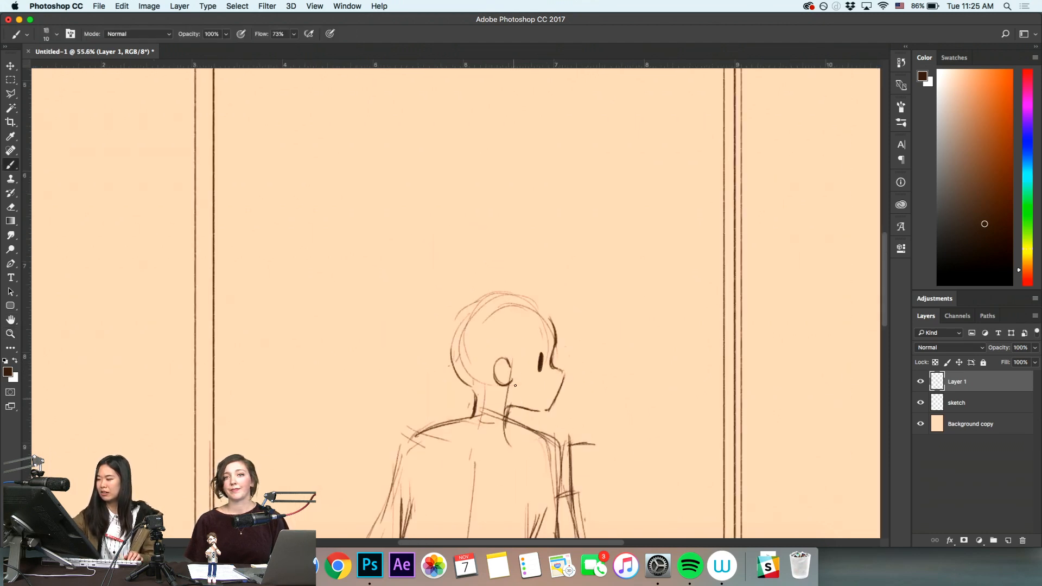
key("super+space")
left_click_drag(512, 380, 522, 351)
left_click_drag(534, 315, 510, 478)
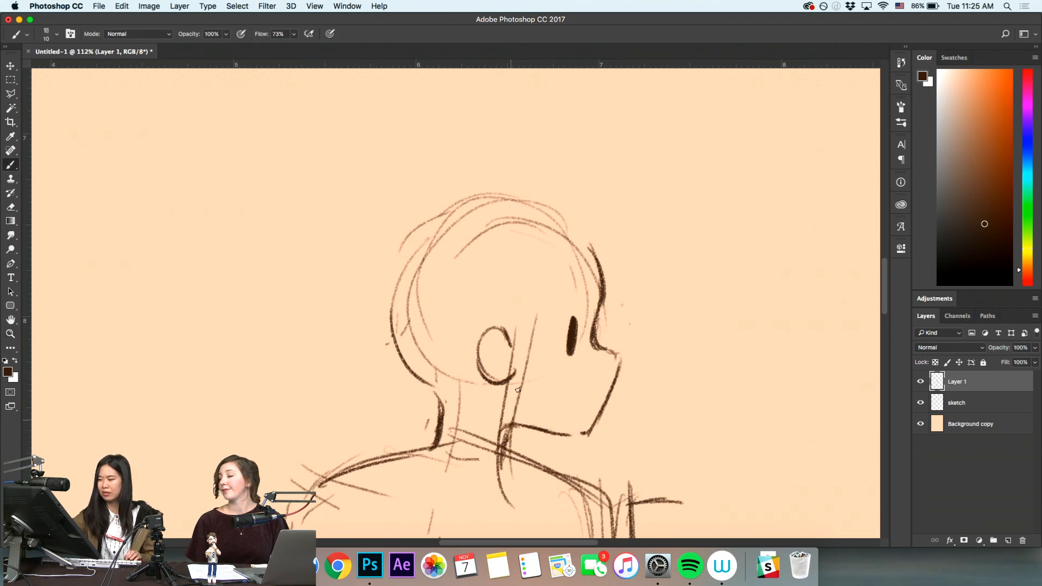
key("super+z")
left_click_drag(538, 293, 513, 388)
key("z")
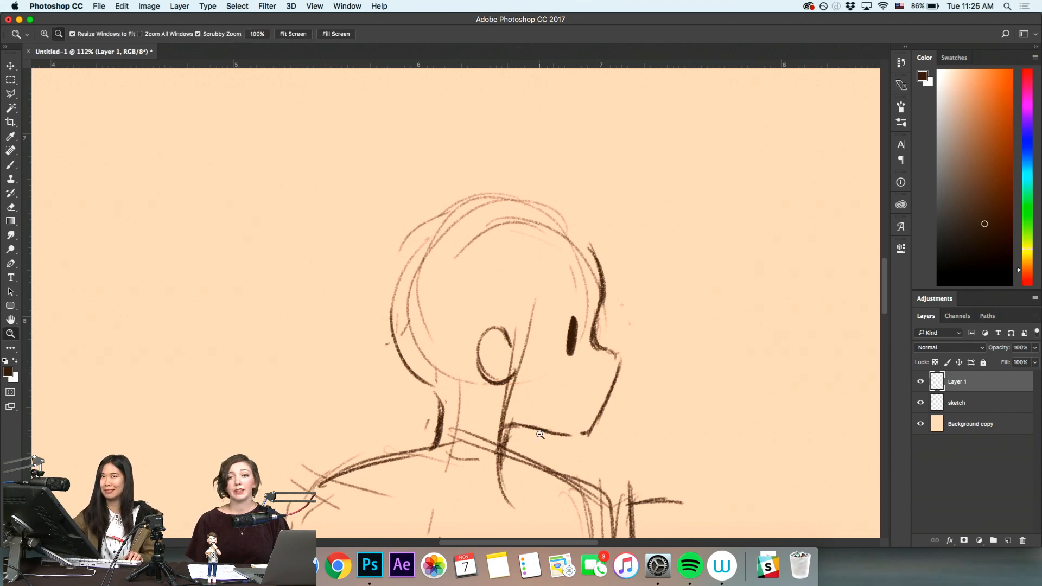
Draw curved hair strands framing the temple and add a thick lash line across the top of the eye
key("space")
left_click_drag(549, 440, 548, 495)
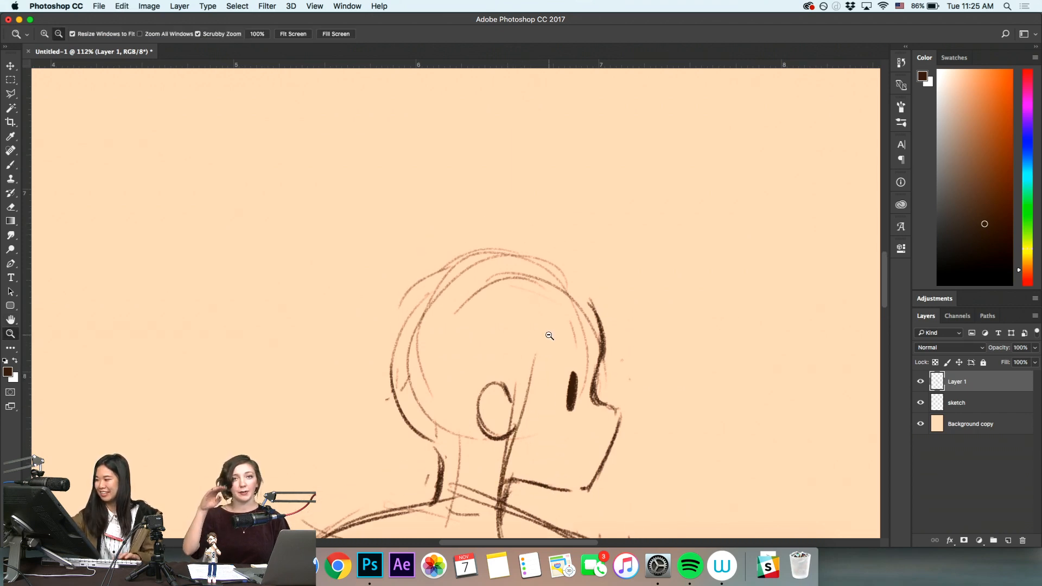
key("b")
left_click_drag(533, 350, 514, 420)
left_click_drag(559, 317, 531, 408)
mouse_move(549, 293)
left_mouse_down()
mouse_move(563, 389)
mouse_move(572, 373)
mouse_move(595, 373)
left_mouse_up()
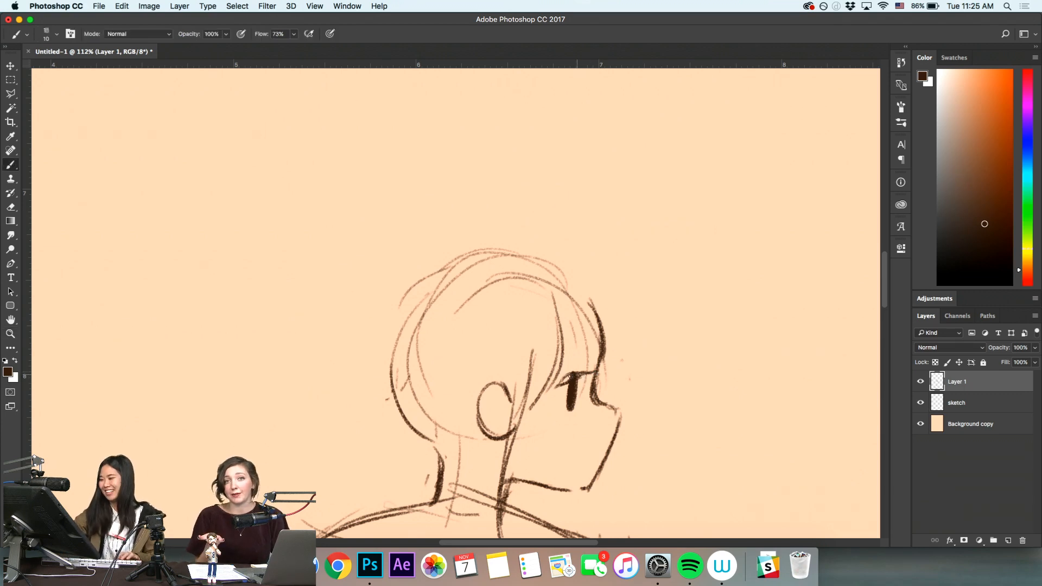
left_click_drag(562, 383, 574, 376)
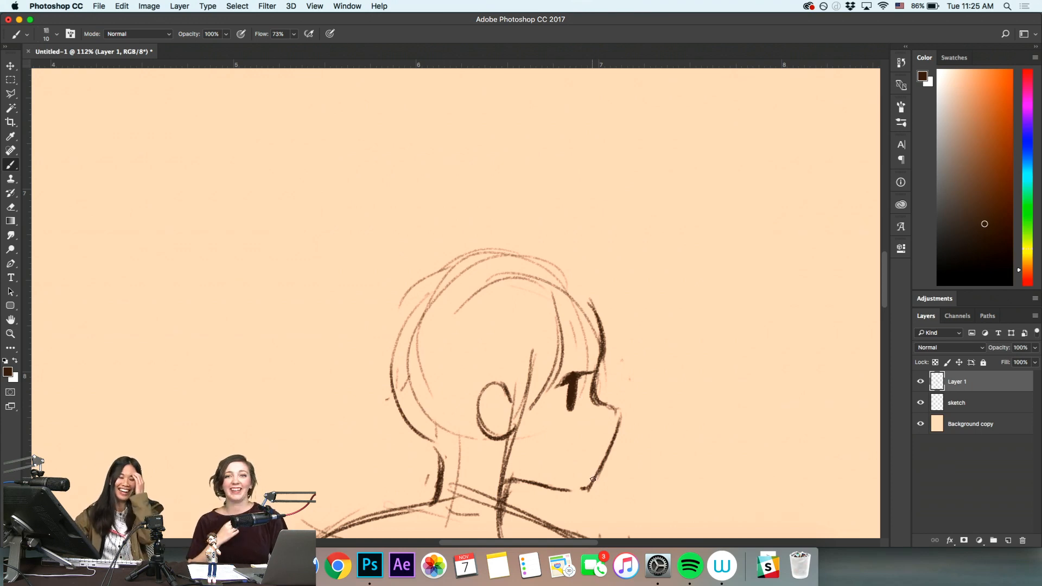
Add fringe strands over the forehead and a thin curved line just above the eye's lashes
key("super+space")
mouse_move(565, 391)
left_mouse_down()
mouse_move(596, 390)
mouse_move(573, 368)
mouse_move(569, 381)
left_mouse_up()
key("alt+space")
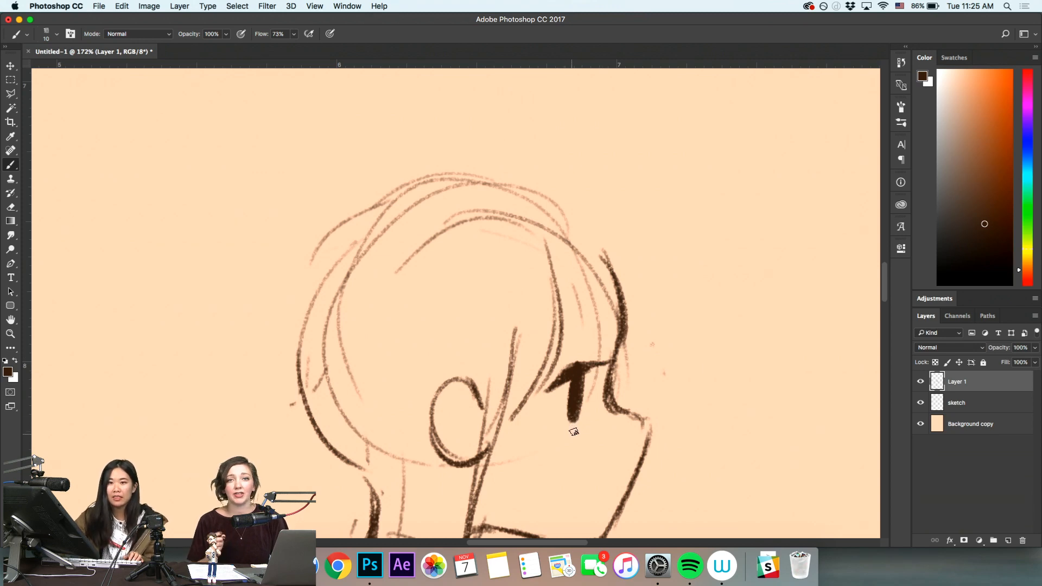
key("alt+space")
left_click_drag(606, 417, 584, 429)
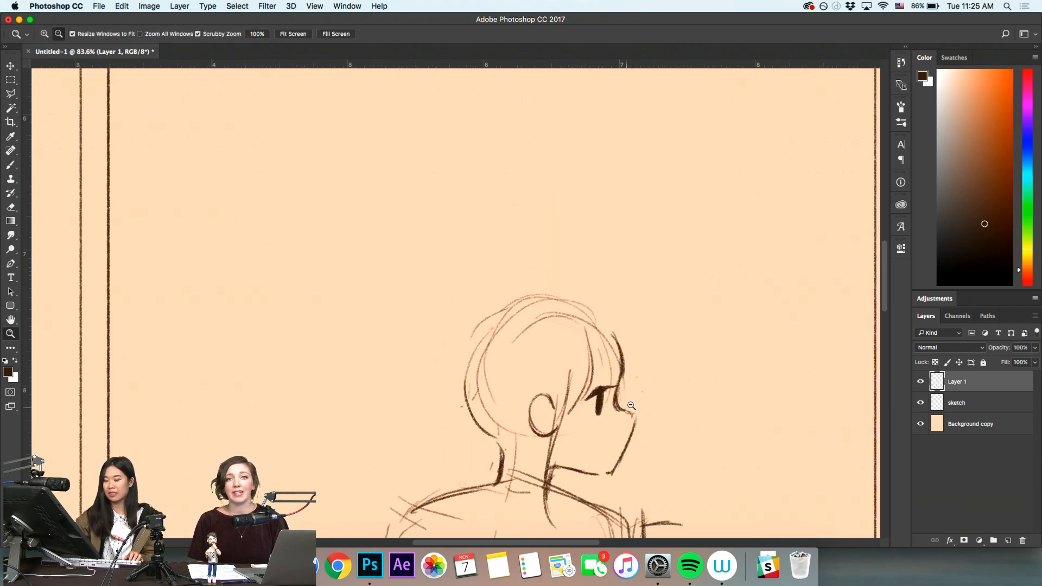
mouse_move(585, 335)
left_mouse_down()
mouse_move(603, 359)
mouse_move(613, 347)
mouse_move(620, 361)
mouse_move(602, 325)
mouse_move(612, 394)
mouse_move(620, 358)
mouse_move(585, 382)
mouse_move(615, 373)
left_mouse_up()
key("super+z")
key("alt+space")
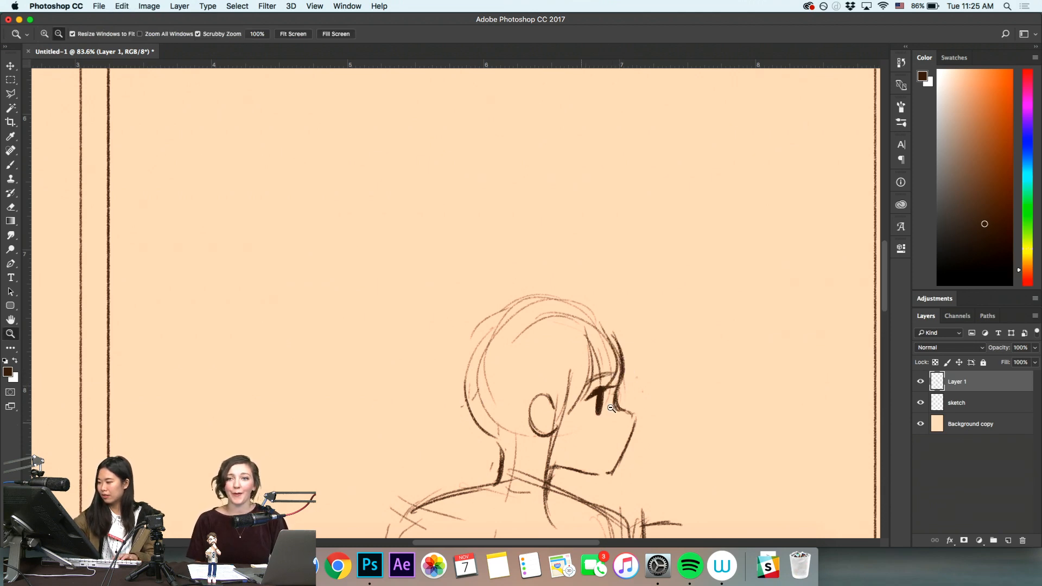
Rotate the canvas, erase the old jaw line and redraw it from the neck to the chin, and reset the rotation
key("r")
left_click_drag(628, 415, 553, 477)
key("e")
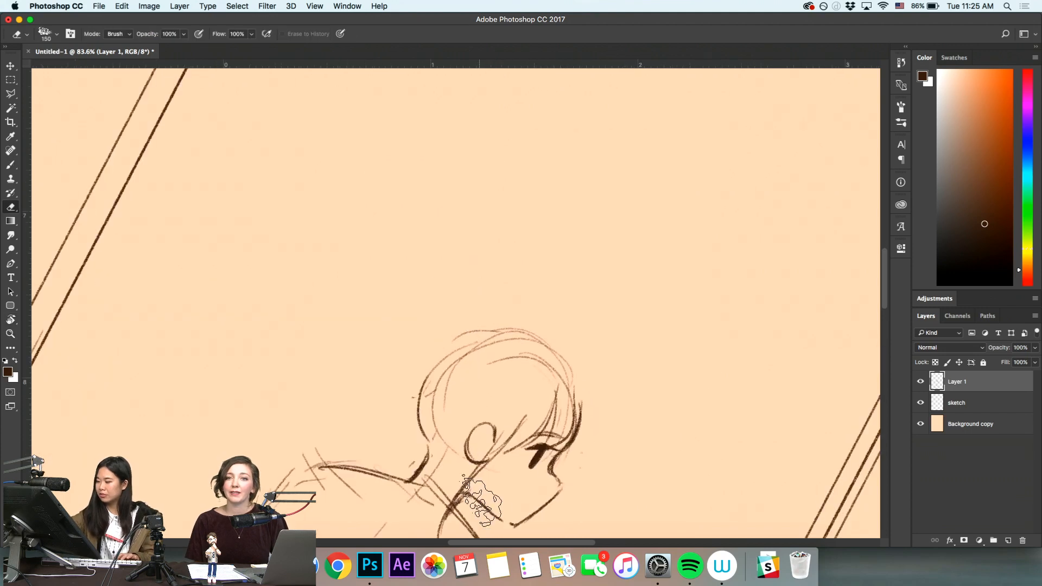
key("b")
left_click_drag(482, 501, 512, 522)
key("z")
key("r")
key("Escape")
Reduce the eraser size to 80, refine the chin corner with the canvas rotated, and return the canvas to upright
key("e")
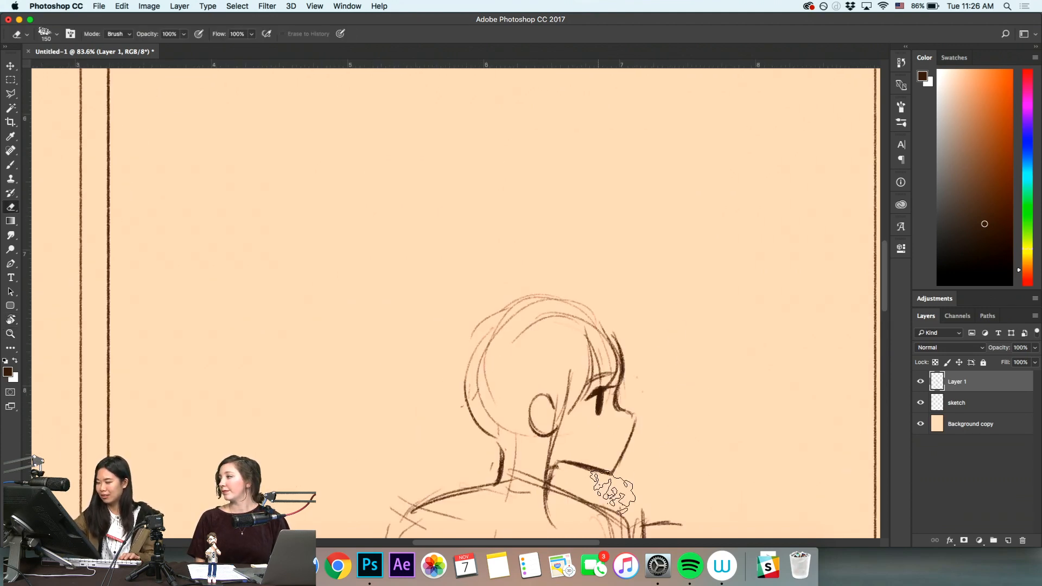
key("z")
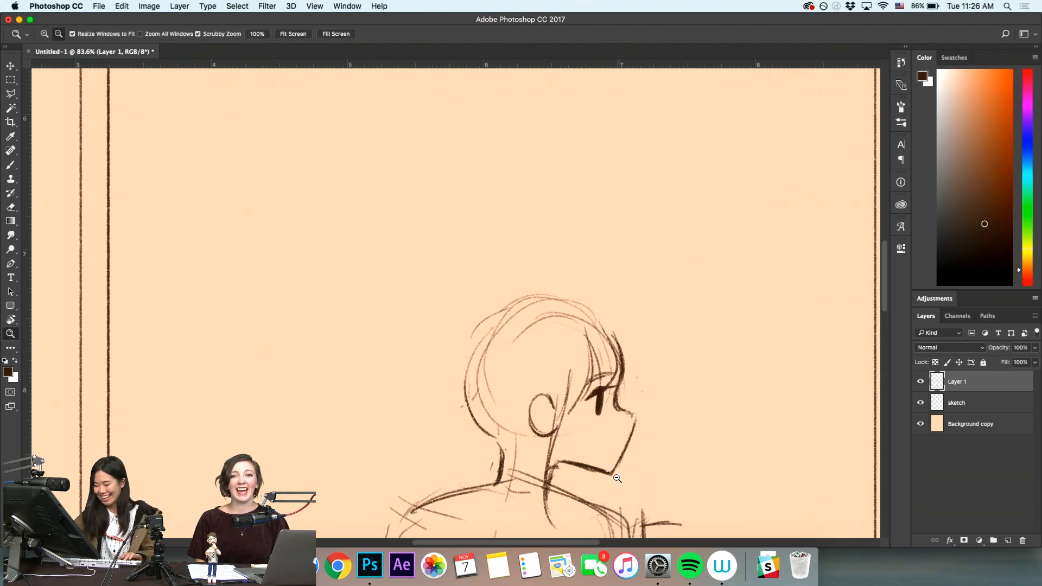
key("e")
key("bracketleft")
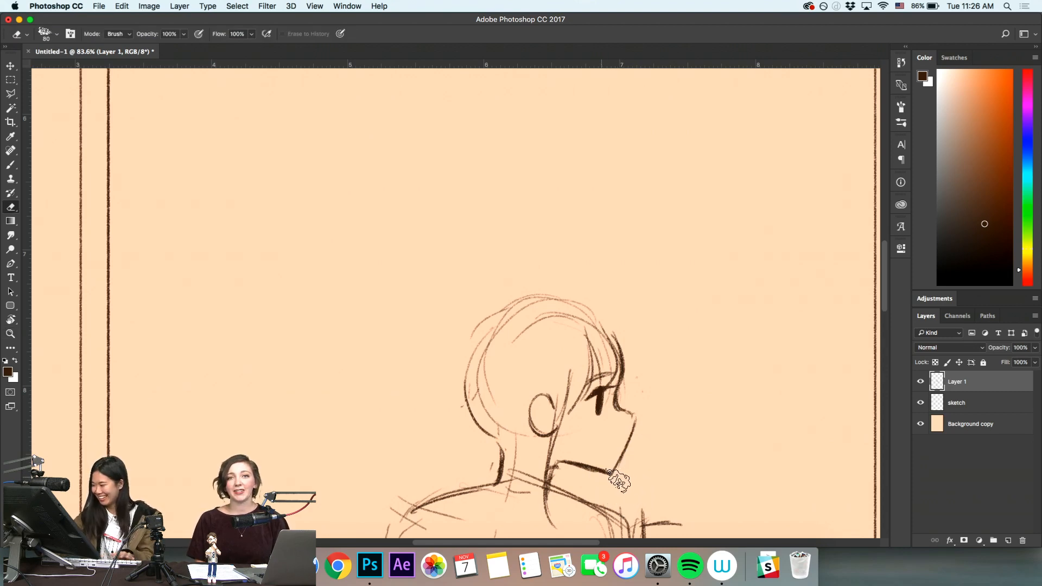
key("r")
left_click_drag(743, 415, 501, 506)
key("b")
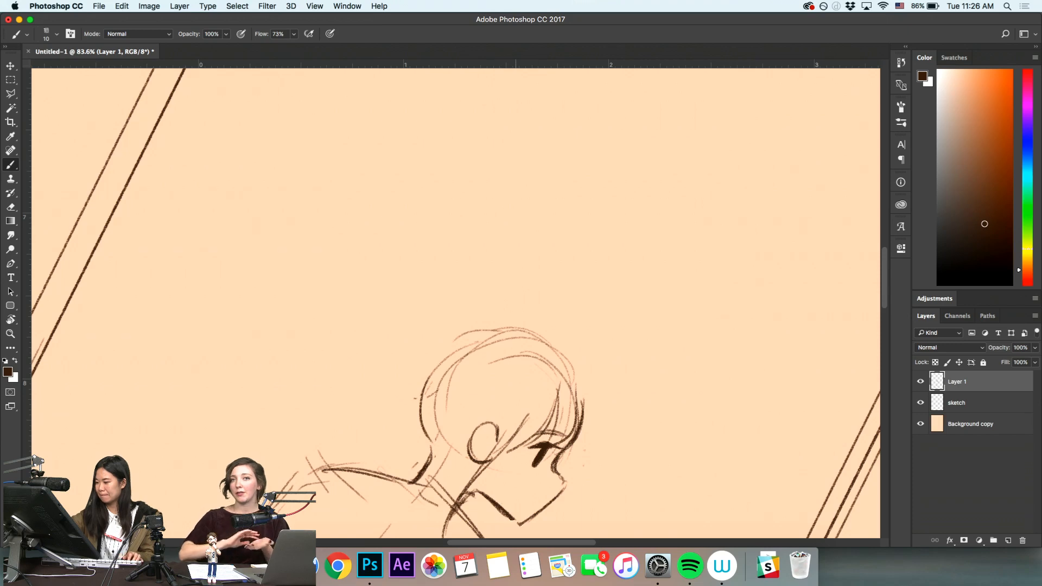
key("z")
left_click_drag(586, 442, 674, 461)
left_click(726, 345, "alt")
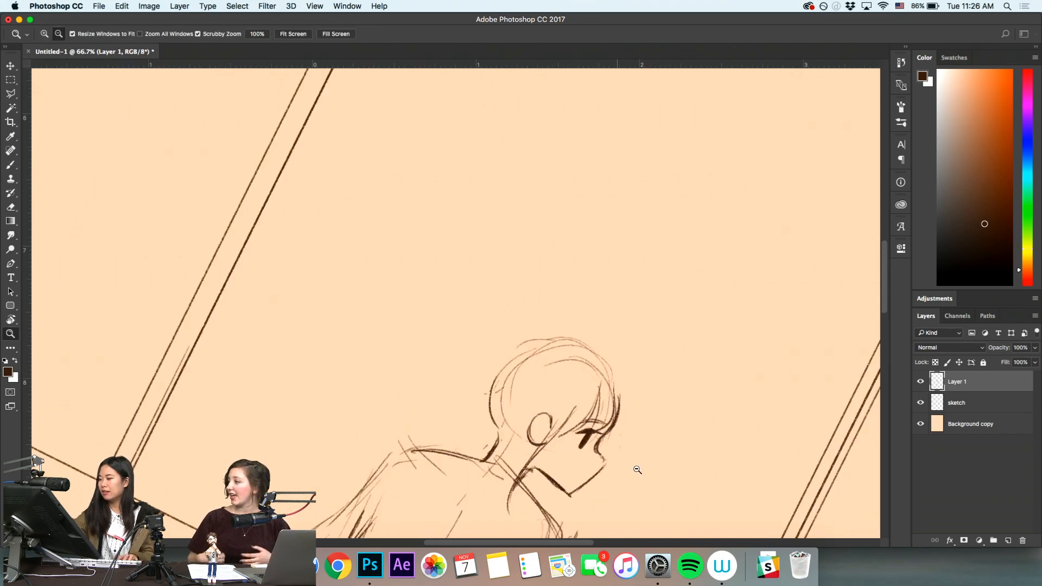
key("r")
left_click_drag(707, 396, 721, 280)
key("z")
key("r")
key("z")
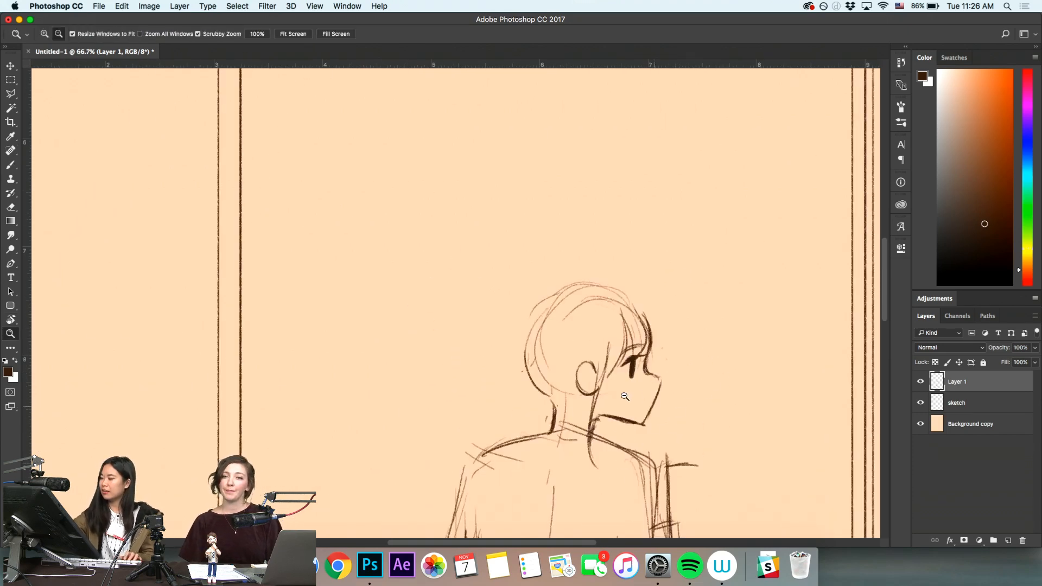
Draw a small oval at the back of the head and sweeping hair contours from it up over the crown
key("b")
key("z")
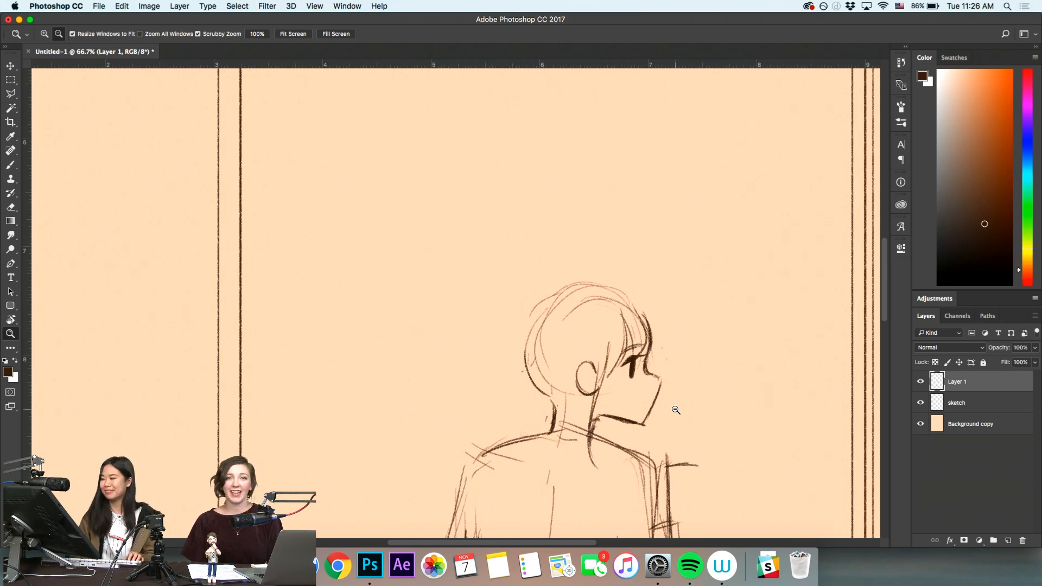
left_click_drag(585, 380, 600, 380)
key("b")
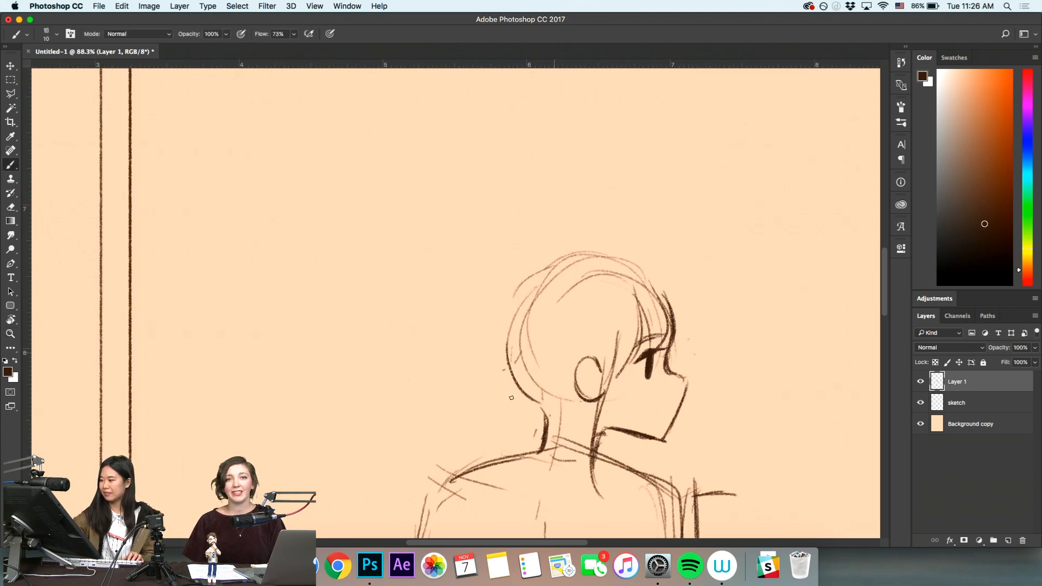
left_click_drag(515, 359, 516, 382)
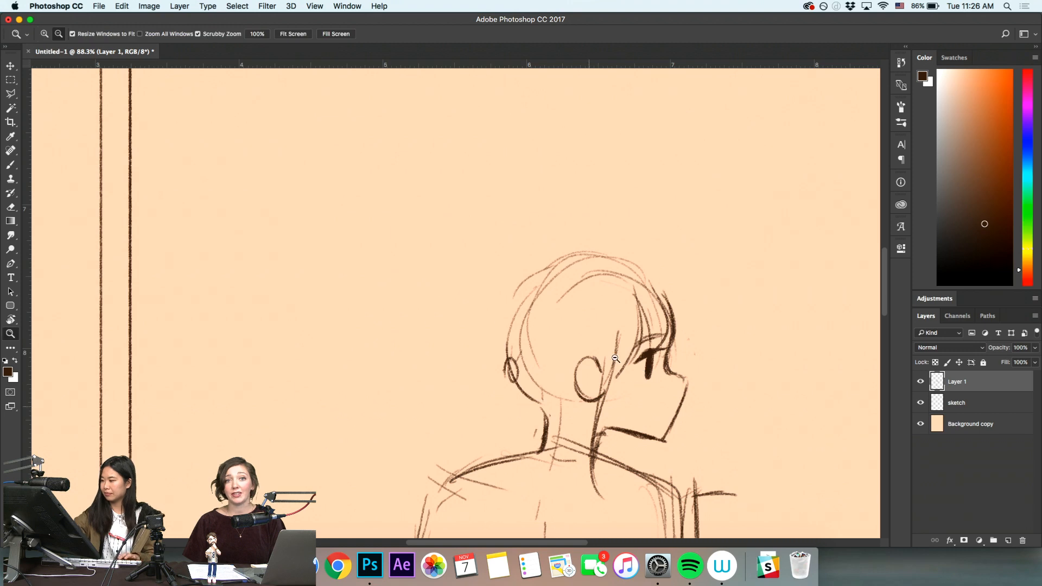
mouse_move(498, 332)
left_mouse_down()
mouse_move(503, 369)
mouse_move(560, 269)
left_mouse_up()
mouse_move(473, 318)
left_mouse_down()
mouse_move(625, 257)
mouse_move(683, 335)
left_mouse_up()
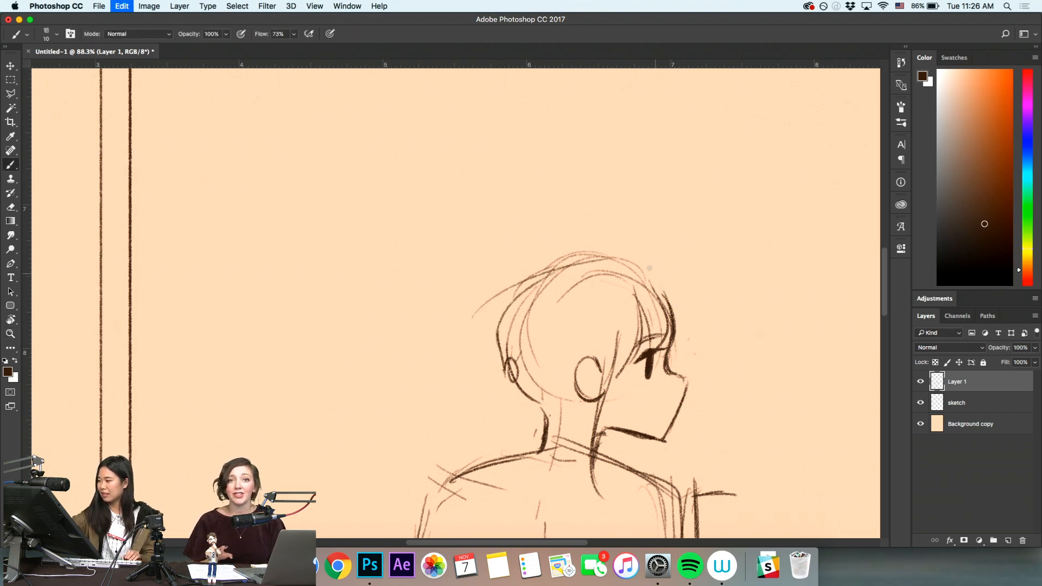
Draw the fringe bulging out past the forehead and thicken the side strands from the ear down to the shoulder line
left_click_drag(649, 266, 683, 336)
mouse_move(662, 288)
left_mouse_down()
mouse_move(686, 344)
mouse_move(605, 469)
left_mouse_up()
key("z")
key("b")
left_click_drag(603, 403, 618, 475)
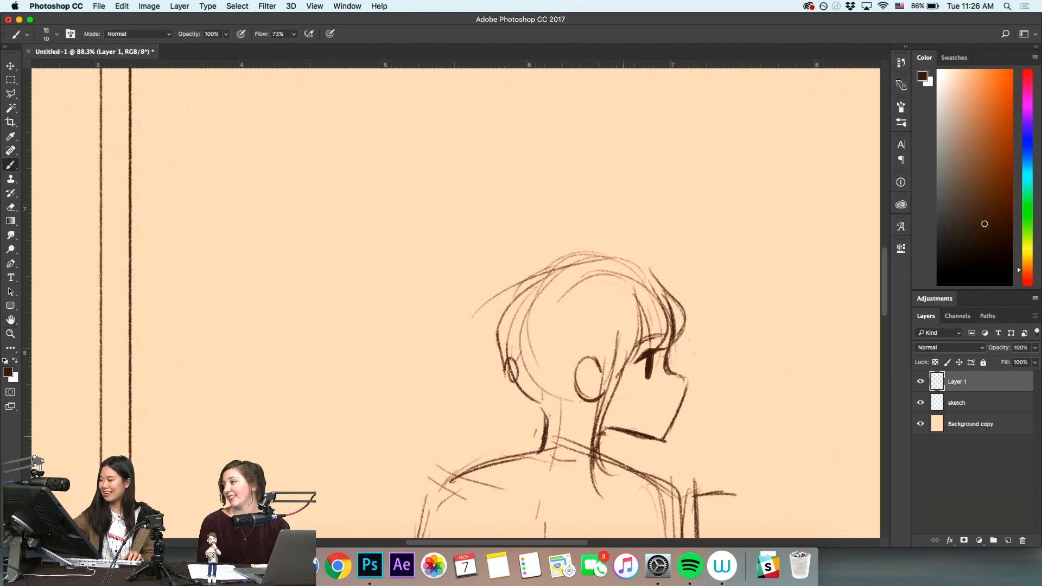
Draw the ponytail's outer contour from the hair tie down past the shoulder, curling onto the upper back
key("z")
left_click_drag(636, 439, 622, 449)
key("space")
mouse_move(563, 398)
left_mouse_down()
mouse_move(519, 354)
mouse_move(462, 327)
mouse_move(413, 407)
mouse_move(489, 492)
left_mouse_up()
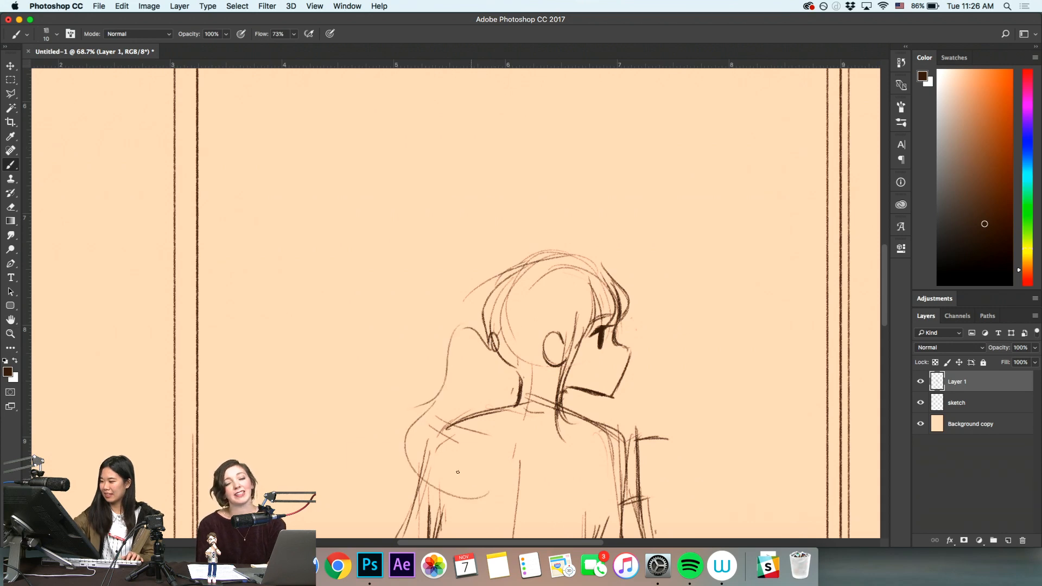
mouse_move(428, 414)
left_mouse_down()
mouse_move(487, 474)
mouse_move(468, 476)
left_mouse_up()
left_click_drag(497, 351, 471, 390)
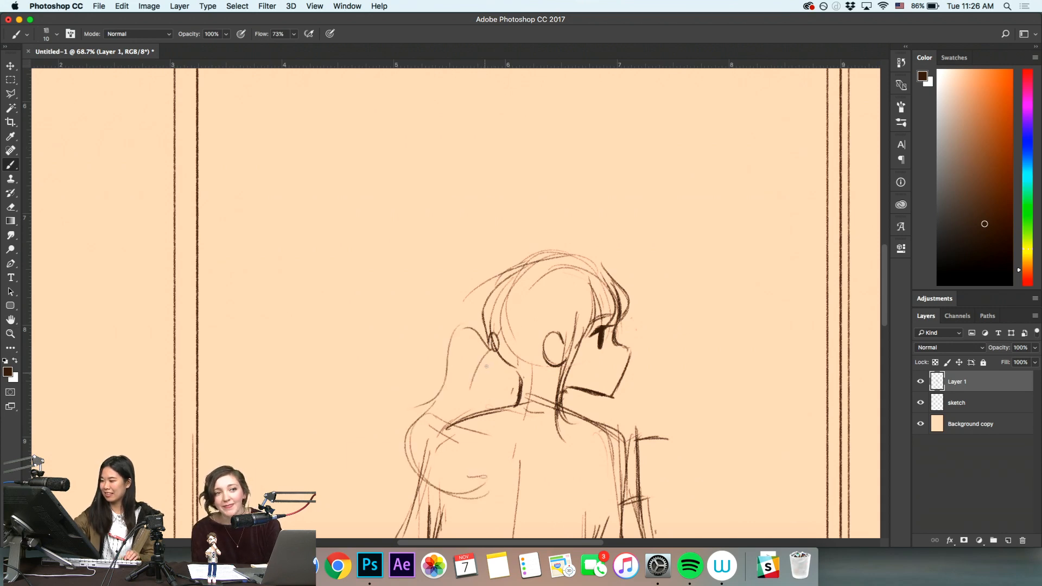
Undo the inner ponytail strokes and draw a short curve just below the hair tie instead
key("super+z")
key("super+z")
mouse_move(496, 352)
left_mouse_down()
mouse_move(475, 365)
mouse_move(485, 368)
mouse_move(464, 369)
mouse_move(477, 372)
mouse_move(467, 404)
left_mouse_up()
key("super+z")
key("super+z")
key("super+z")
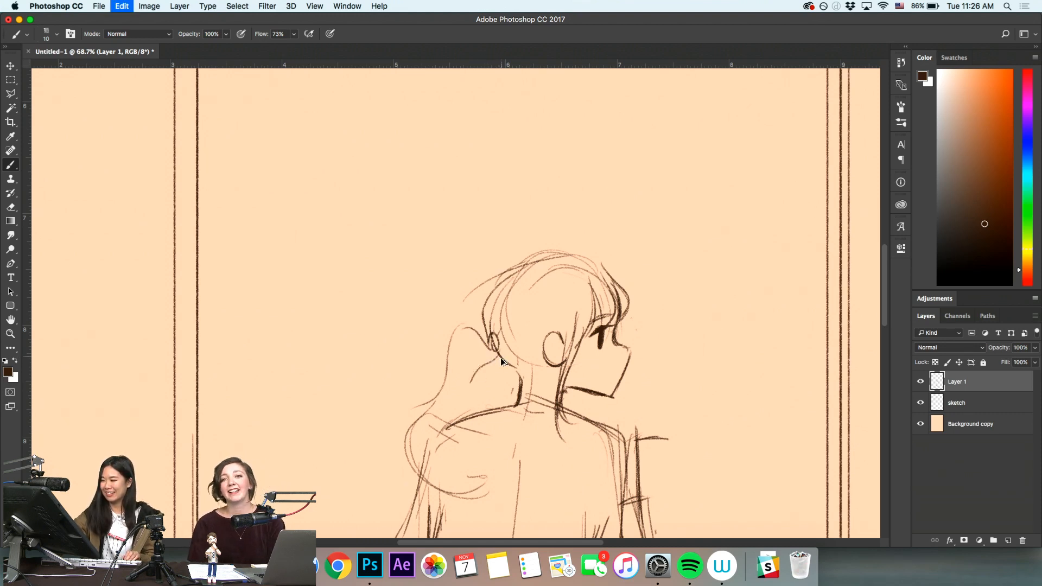
left_click_drag(499, 360, 469, 354)
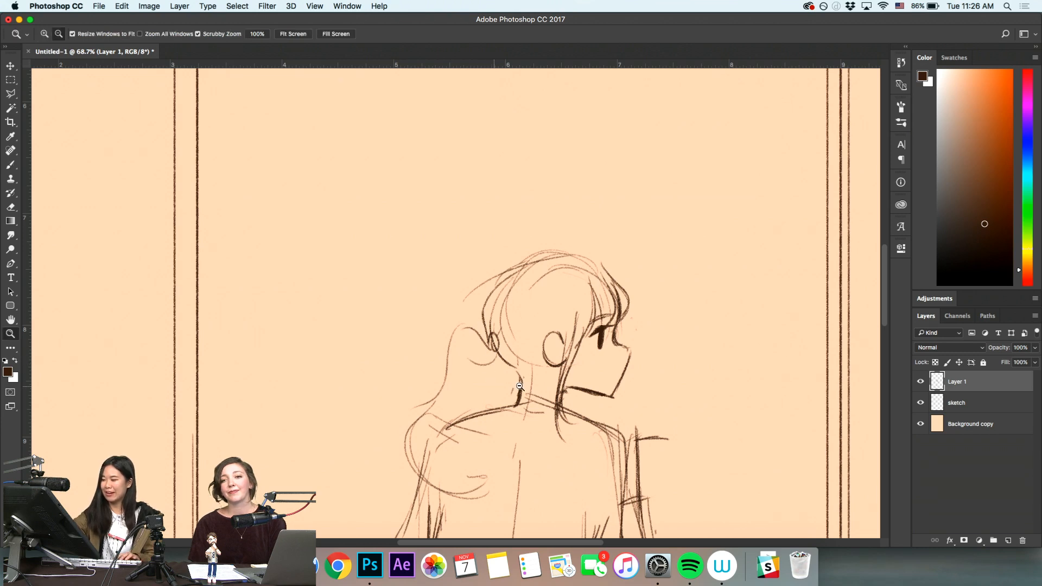
Draw the ponytail's inner edge from the hair tie down beside the neck to the shoulder, replacing the first attempt
scroll(483, 369, "up", 2)
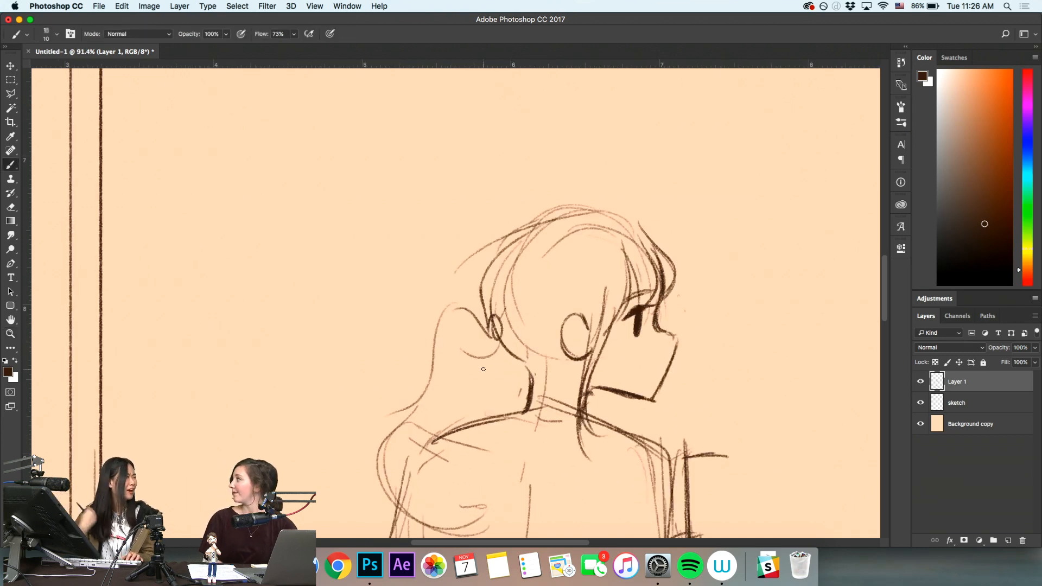
scroll(483, 369, "down", 3)
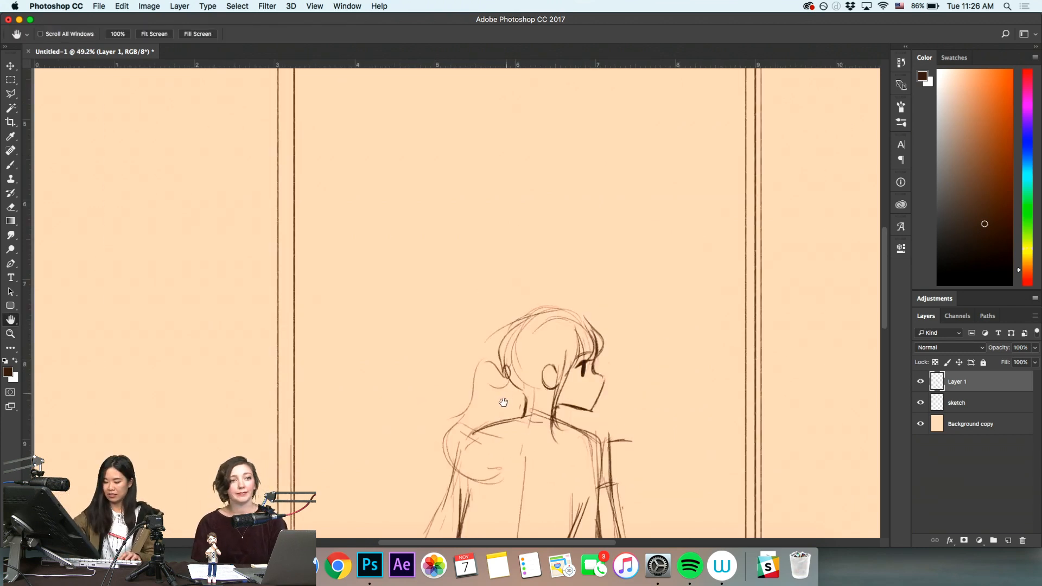
left_click_drag(506, 388, 481, 447)
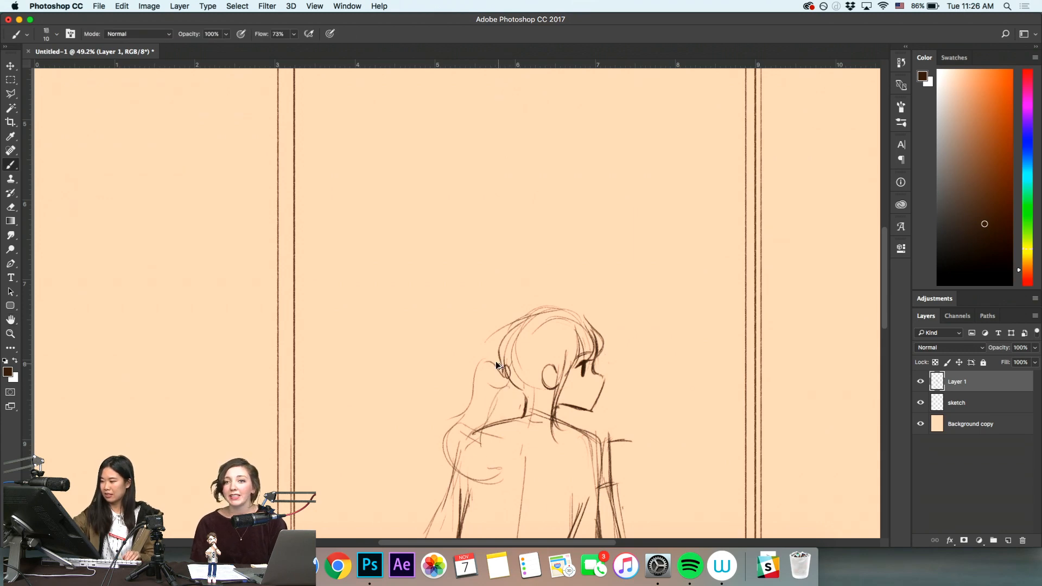
key("super+z")
left_click_drag(498, 353, 501, 421)
key("alt+space")
key("alt+space")
left_click(579, 457, "alt")
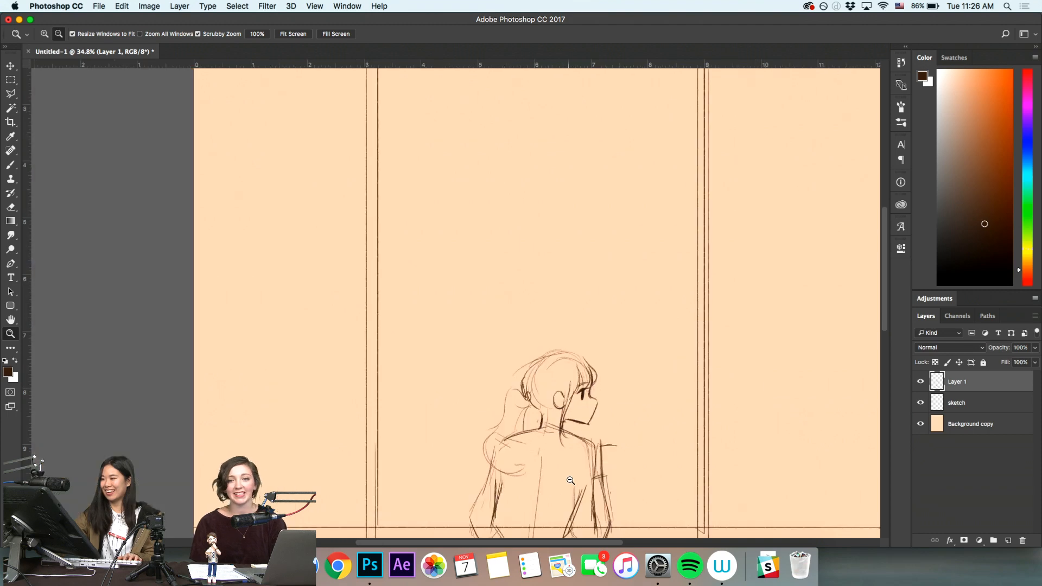
key("r")
left_click_drag(701, 265, 613, 93)
key("r")
left_click_drag(717, 305, 582, 489)
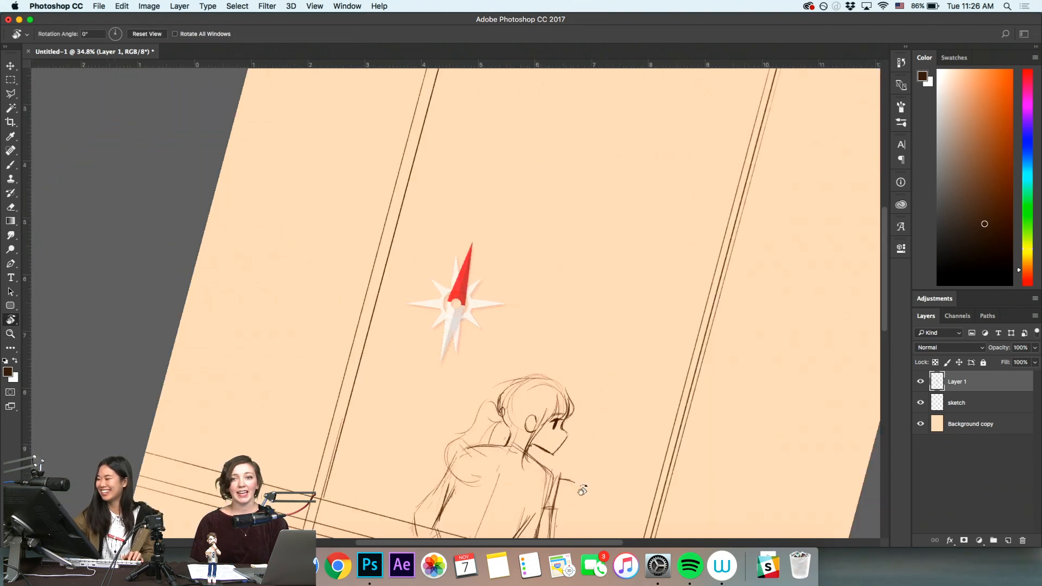
key("r")
key("Escape")
Draw the ponytail's lower lock sweeping over the upper back and curling into a pointed tip
key("ctrl+space")
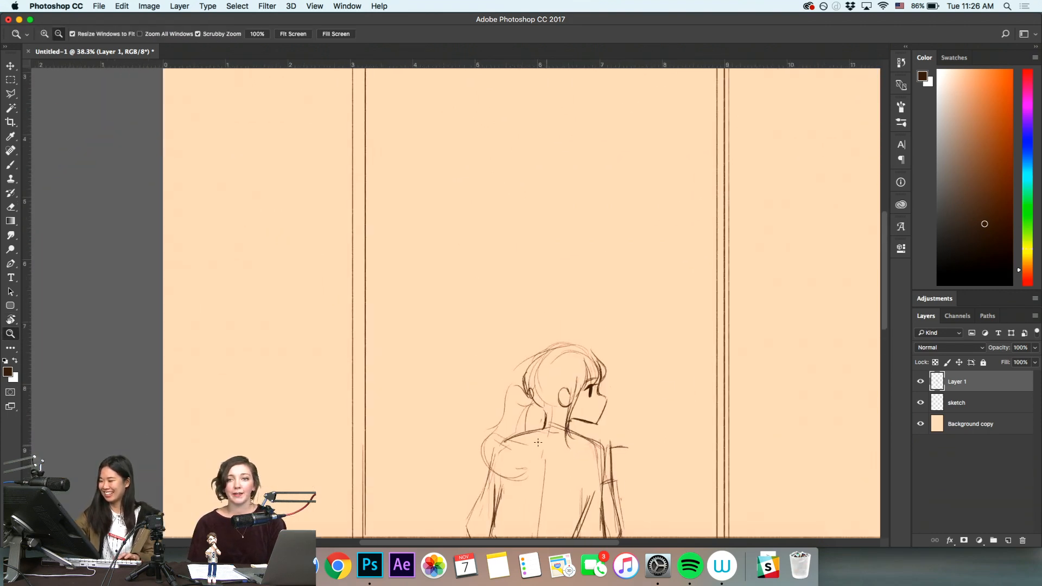
left_click(522, 444, "ctrl")
left_click_drag(523, 451, 522, 494)
left_click_drag(534, 459, 517, 496)
key("super+space")
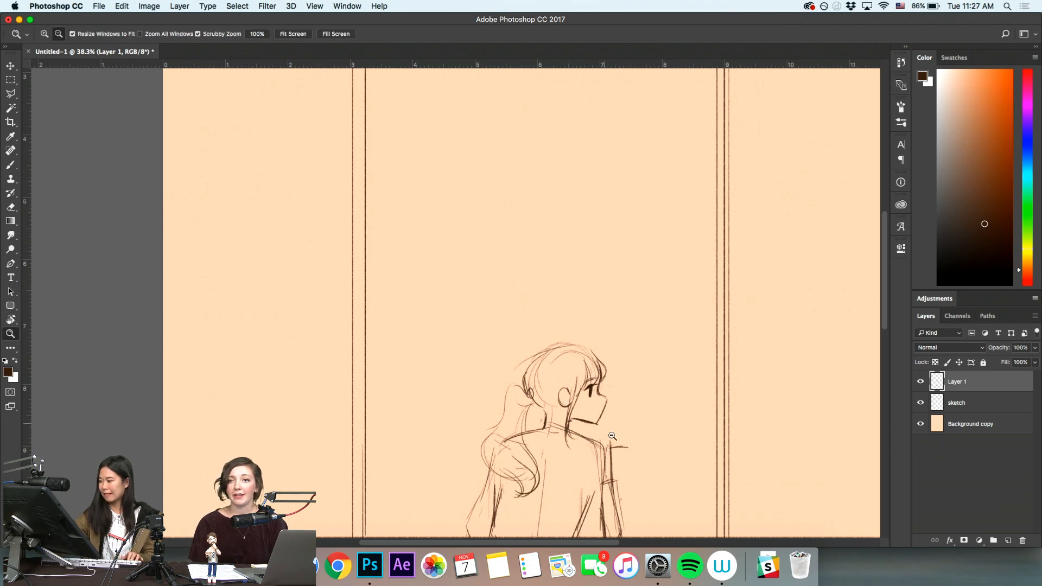
Erase the old outer arm line and the short horizontal stroke beside the shoulder on the side the face points to
key("space")
left_click_drag(623, 437, 600, 443)
key("e")
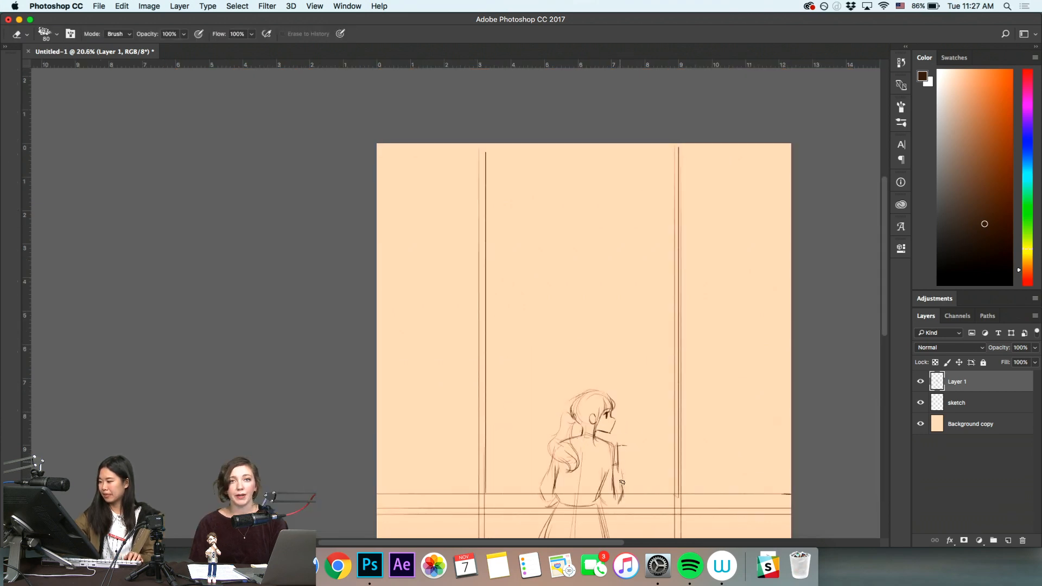
left_click_drag(619, 478, 624, 484)
left_click_drag(619, 446, 627, 445)
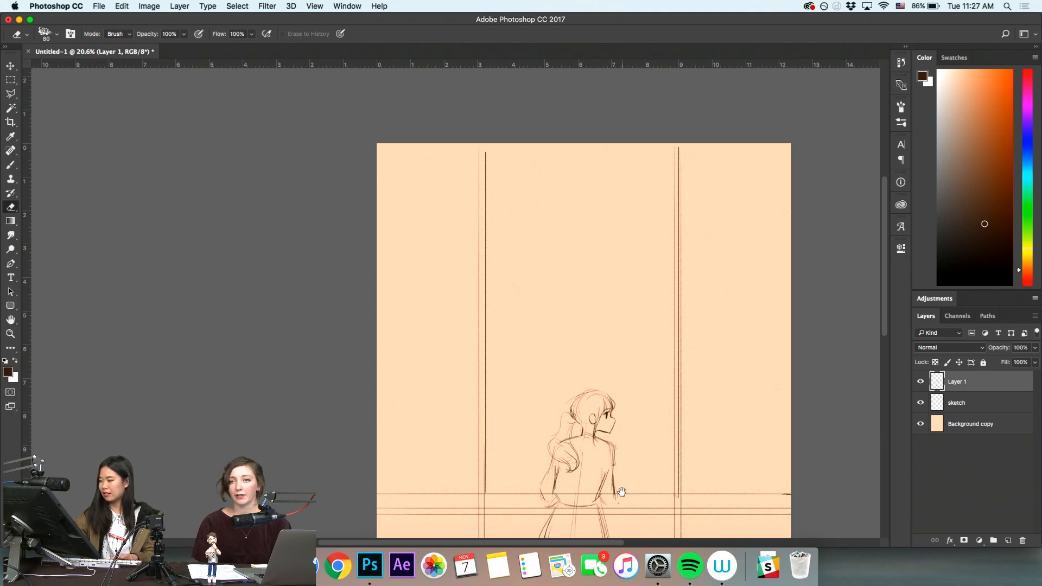
Draw the forearm reaching sideways from the elbow along the ledge, ending in a hand resting on it
left_click_drag(621, 497, 531, 456)
key("b")
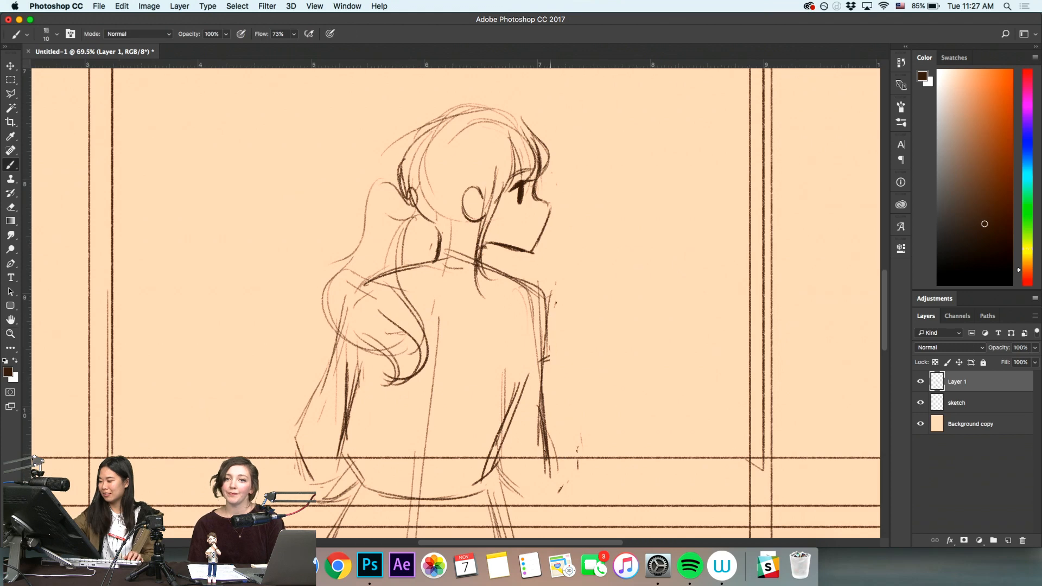
left_click_drag(547, 450, 577, 458)
key("alt+space")
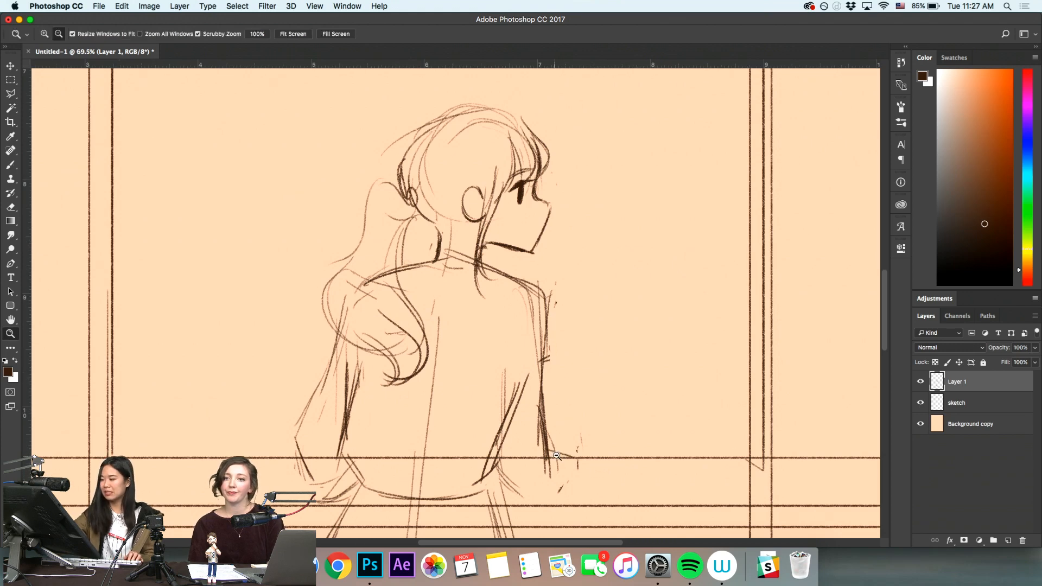
left_click(575, 459)
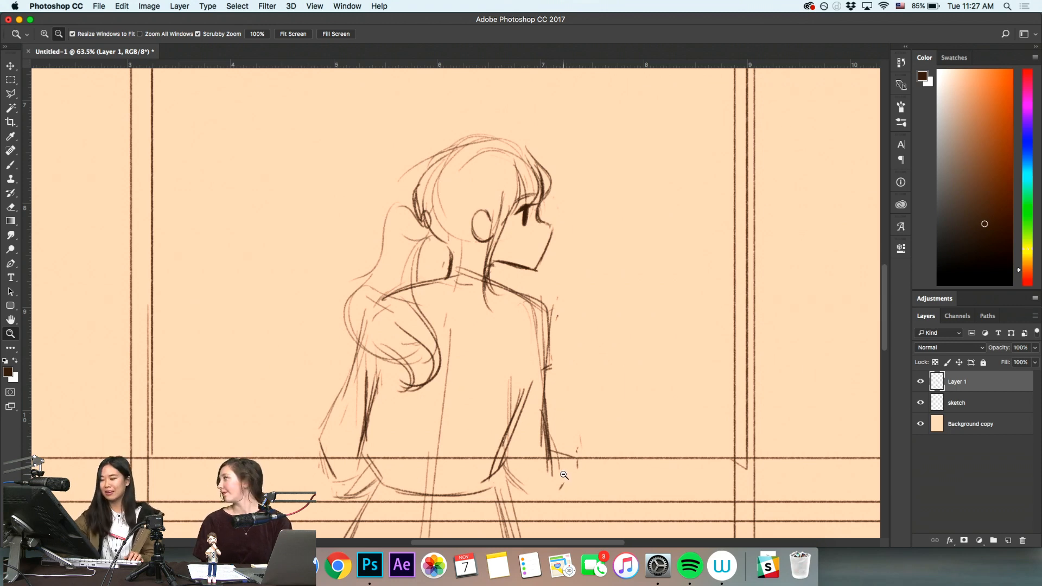
left_click_drag(606, 466, 564, 482)
key("space")
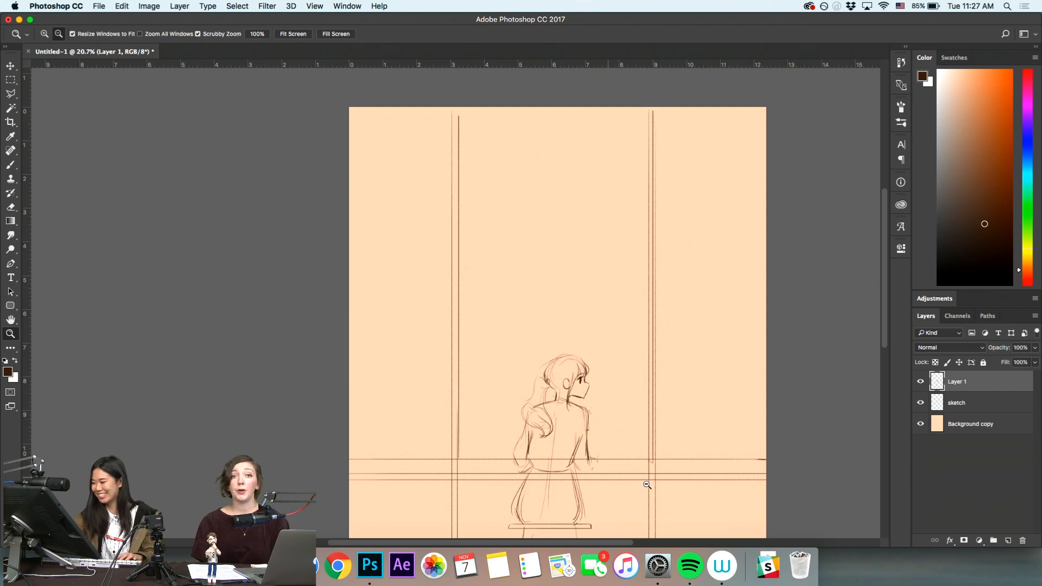
scroll(575, 467, "up", 3)
key("b")
mouse_move(588, 446)
left_mouse_down()
mouse_move(622, 461)
mouse_move(570, 471)
mouse_move(624, 463)
left_mouse_up()
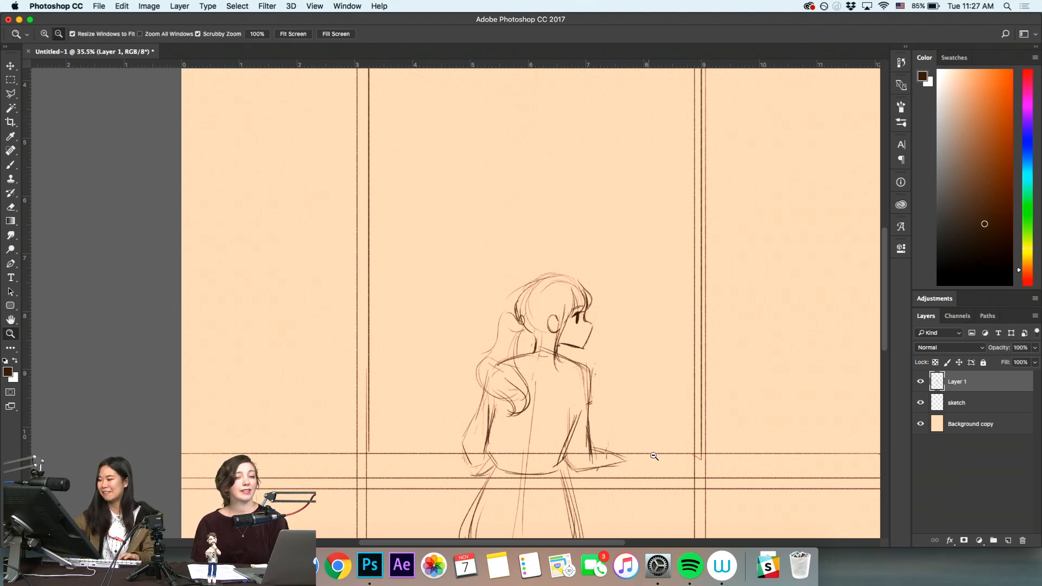
key("super+space")
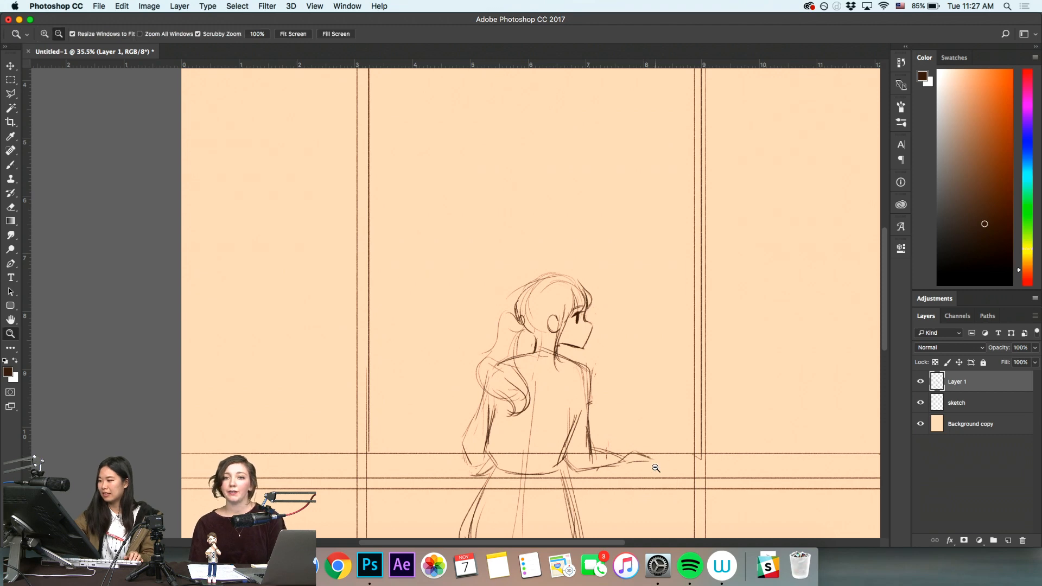
Rotate the canvas 30° and draw slanted lines from both vertical window posts across the ledge
left_click_drag(655, 469, 542, 521)
key("super+space")
key("space")
left_click_drag(703, 417, 564, 307)
key("r")
left_click_drag(649, 405, 572, 488)
key("b")
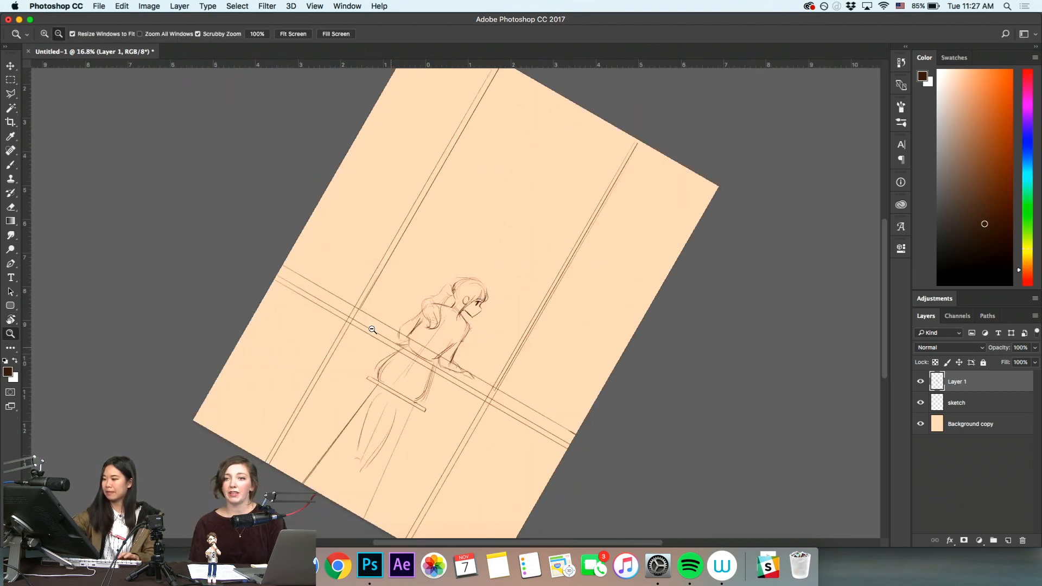
left_click_drag(487, 384, 501, 414)
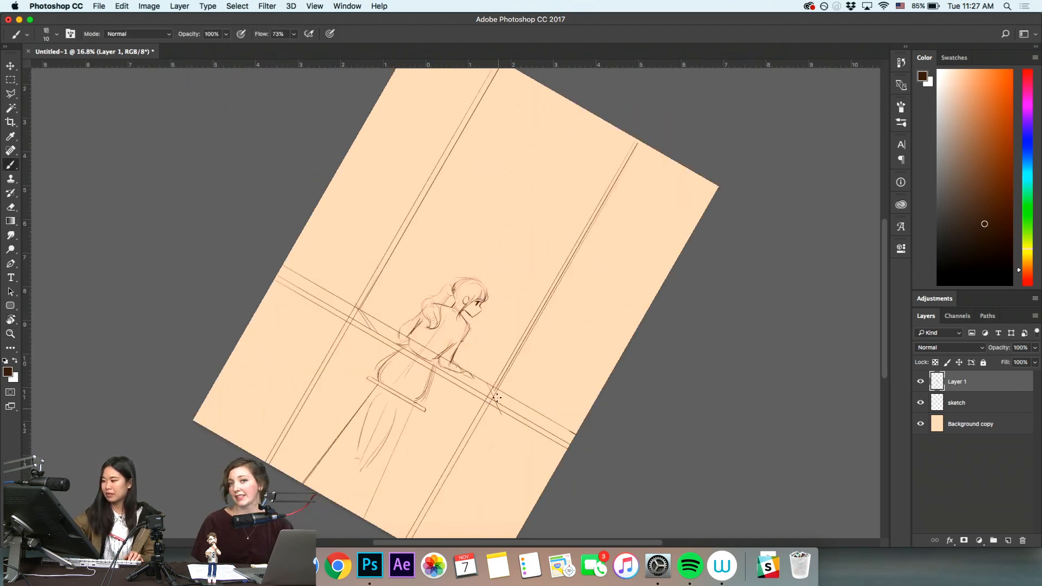
key("super+z")
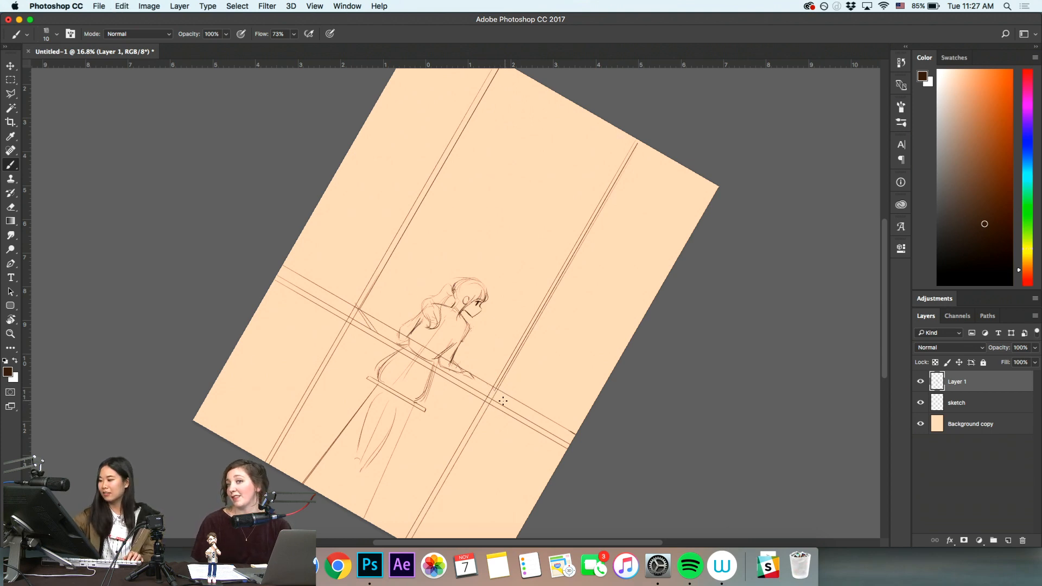
left_click_drag(494, 386, 526, 423)
Return the canvas to upright and show the whole page
key("z")
key("r")
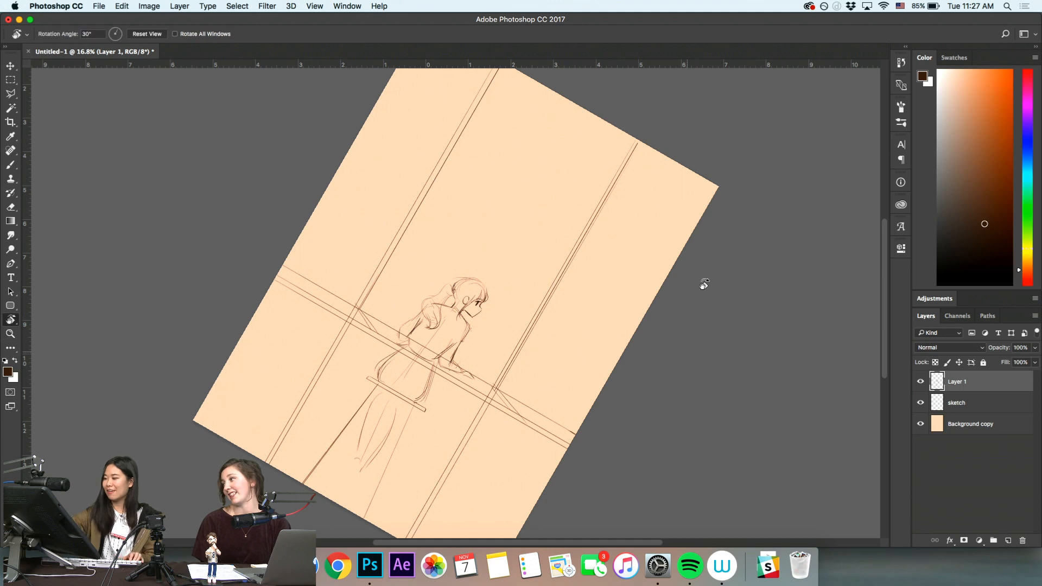
key("Escape")
key("z")
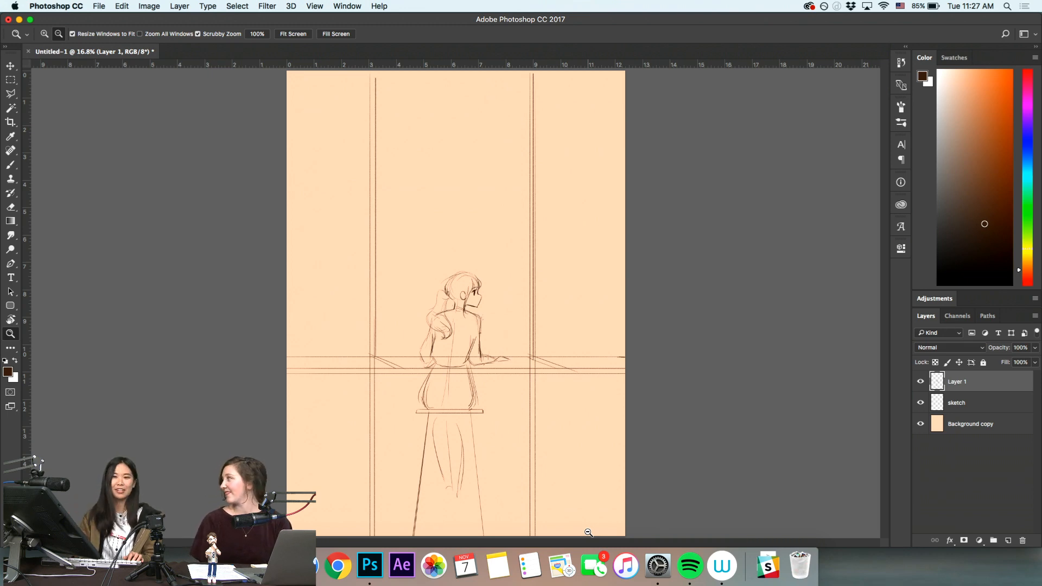
left_click_drag(588, 532, 587, 532)
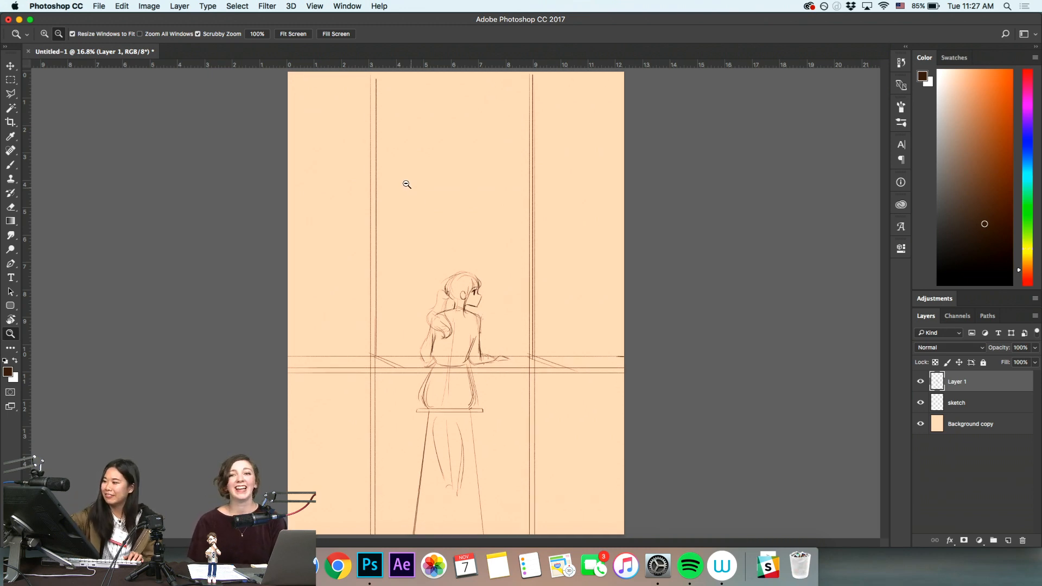
Handwrite the artist's signature in the empty area above the figure's head
key("b")
left_click_drag(401, 190, 424, 224)
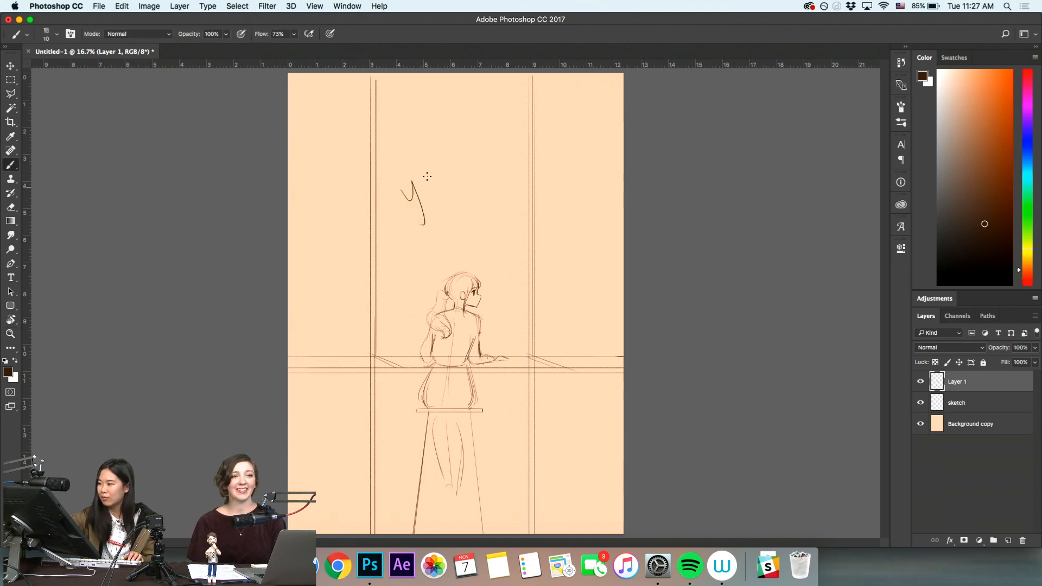
left_click_drag(424, 185, 466, 177)
mouse_move(470, 156)
left_mouse_down()
mouse_move(474, 196)
mouse_move(504, 160)
left_mouse_up()
left_click(456, 144)
left_click(470, 141)
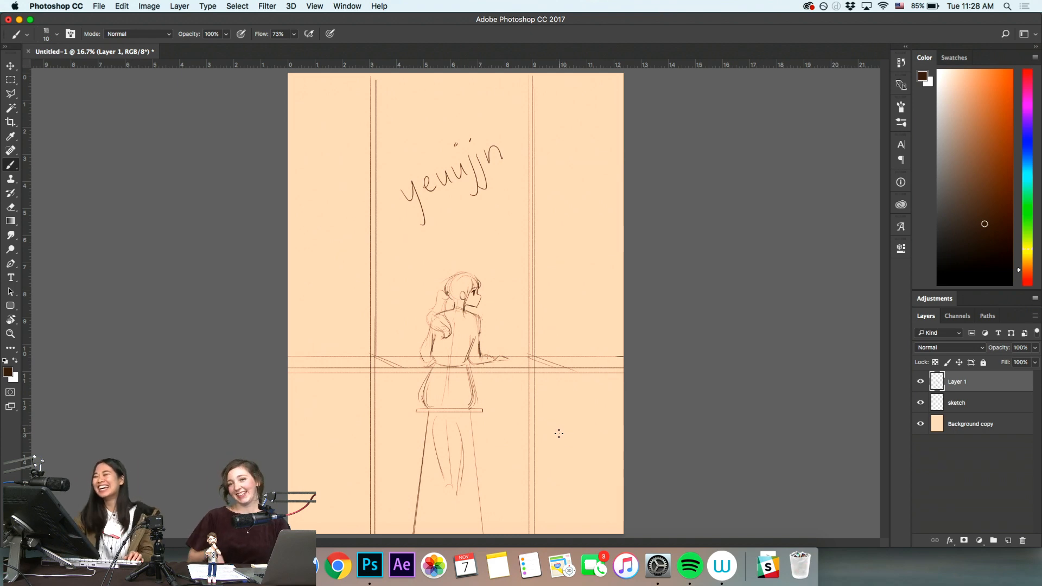
Select the signature with a rectangular marquee, move it to the canvas's lower right corner and scale it down
scroll(444, 201, "up", 2)
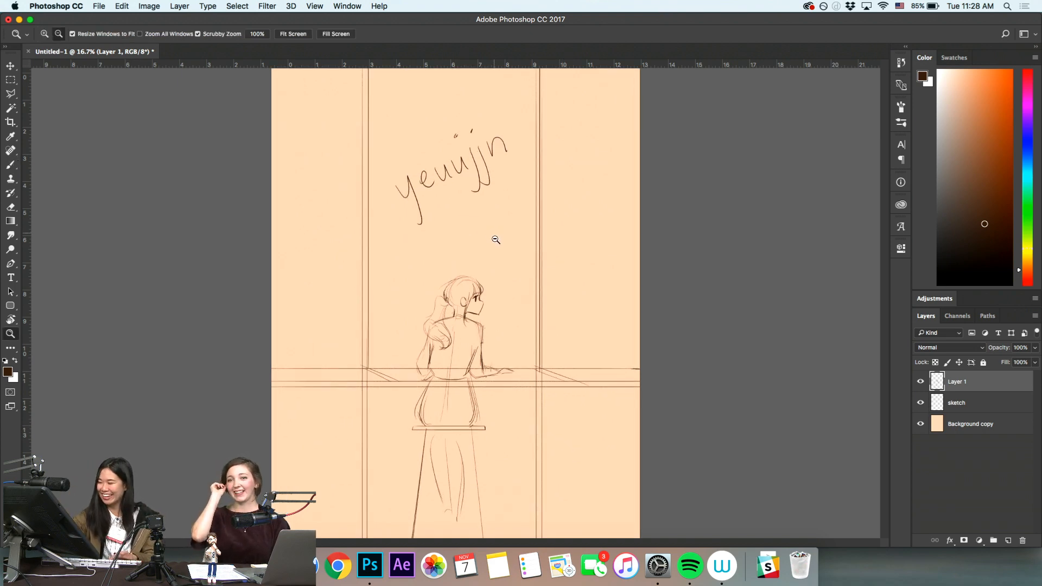
key("m")
left_click_drag(383, 110, 524, 230)
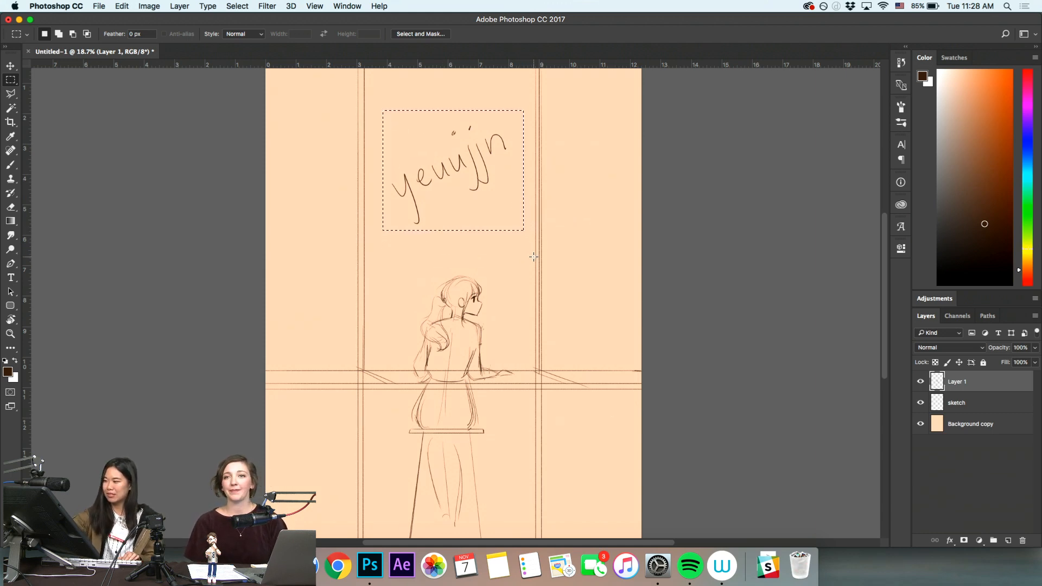
key("alt")
key("alt")
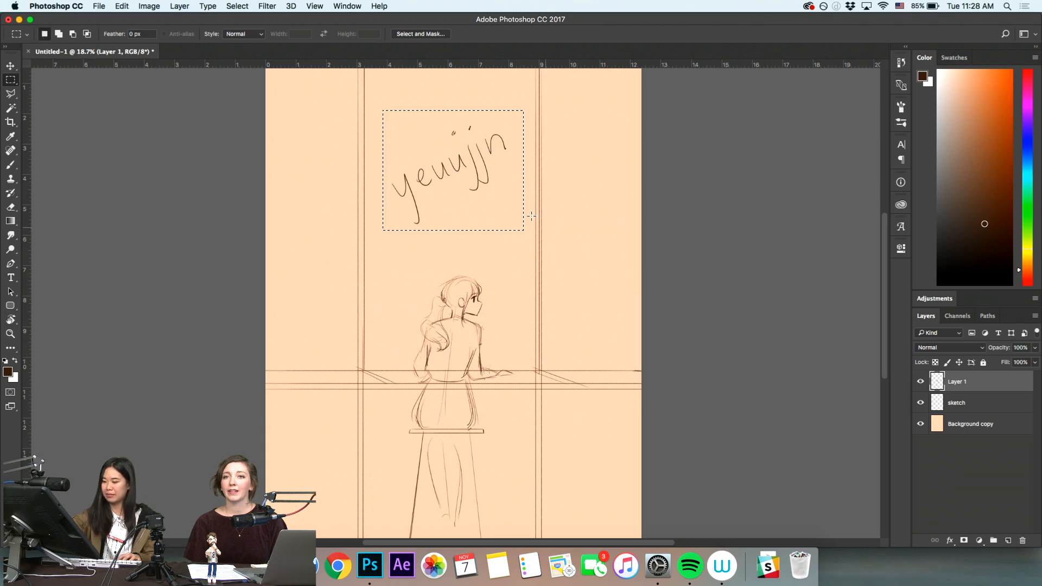
key("v")
mouse_move(491, 200)
left_mouse_down()
mouse_move(568, 464)
mouse_move(605, 464)
mouse_move(599, 475)
mouse_move(627, 506)
mouse_move(543, 469)
mouse_move(521, 491)
mouse_move(527, 444)
mouse_move(514, 389)
left_mouse_up()
key("ctrl+t")
key("Return")
key("h")
key("v")
mouse_move(540, 441)
left_mouse_down()
mouse_move(630, 469)
mouse_move(616, 476)
mouse_move(631, 452)
left_mouse_up()
key("ctrl+t")
key("Return")
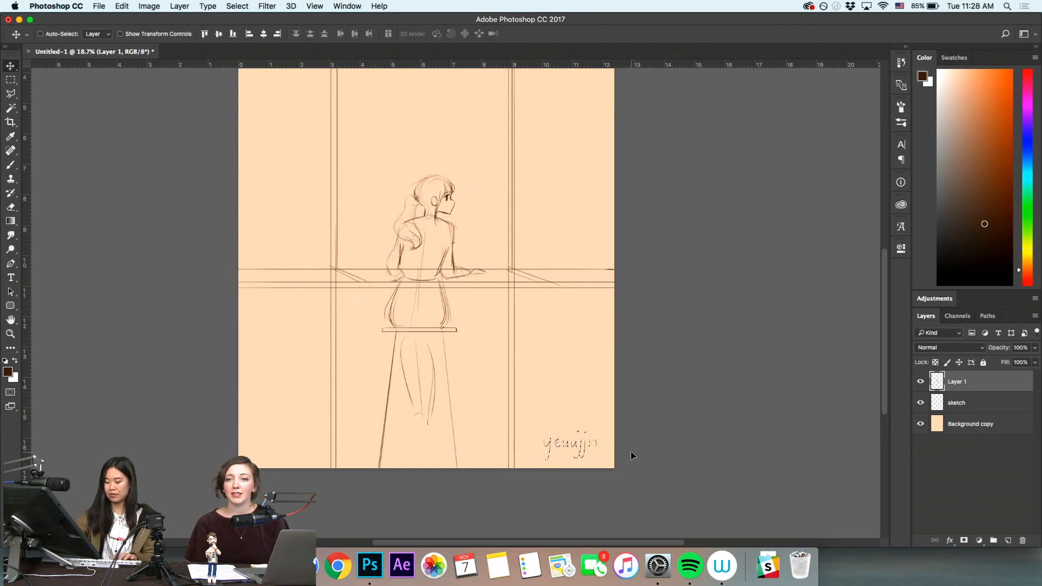
Deselect the signature and sketch the outlines of both feet below the figure's legs
key("z")
scroll(577, 349, "up", 5)
scroll(577, 349, "left", 2)
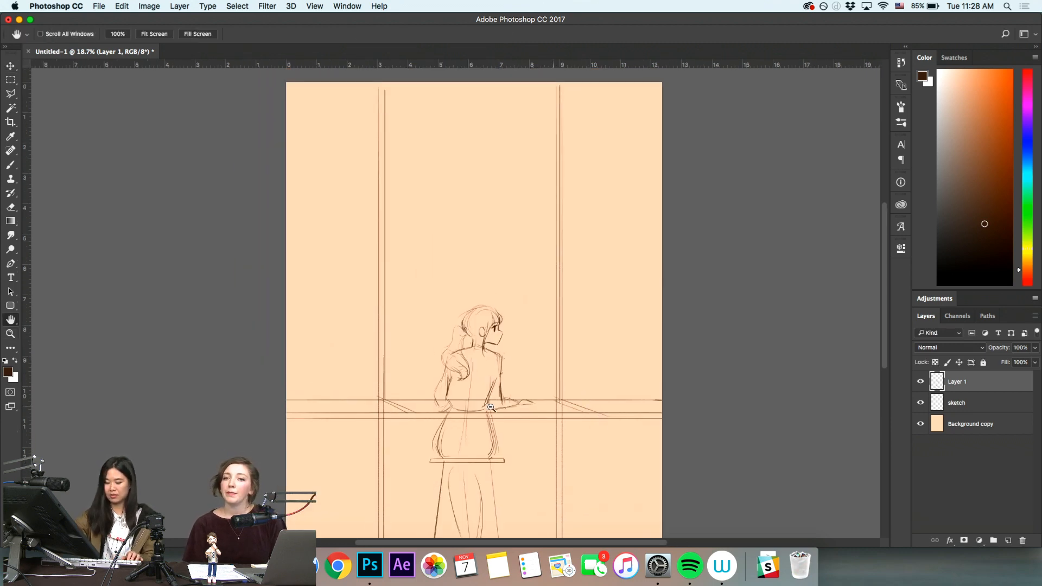
mouse_move(452, 398)
left_mouse_down()
mouse_move(509, 426)
mouse_move(461, 428)
left_mouse_up()
key("b")
key("z")
left_click_drag(526, 428, 477, 443)
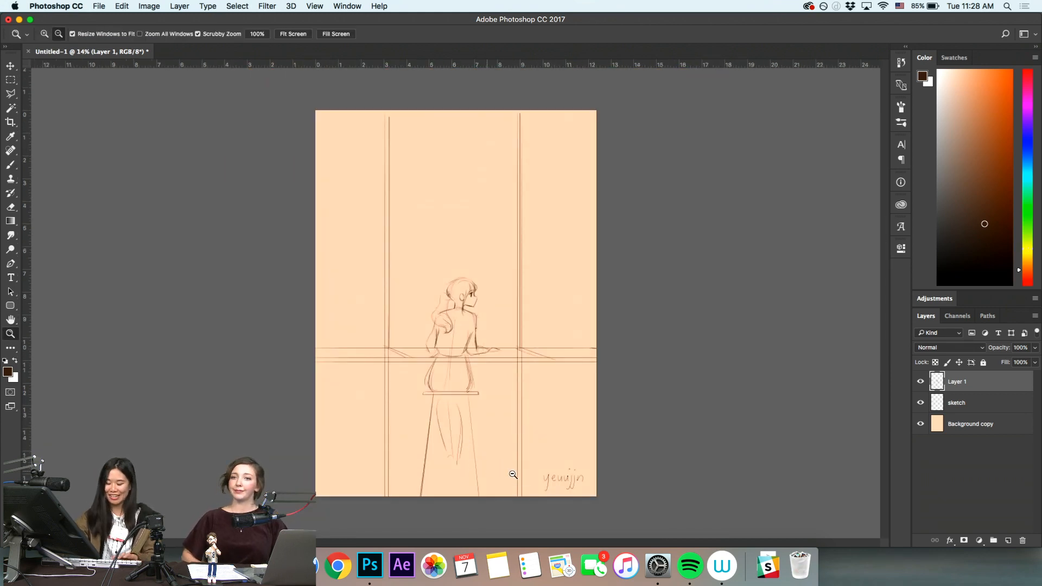
left_click_drag(513, 474, 525, 467)
scroll(488, 456, "left", 2)
key("b")
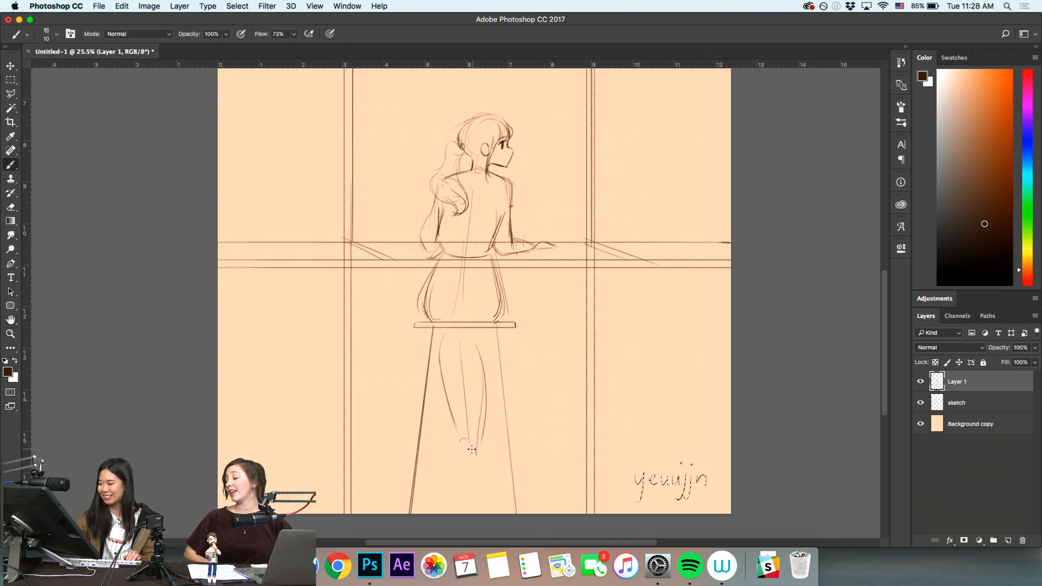
mouse_move(458, 449)
left_mouse_down()
mouse_move(491, 461)
mouse_move(465, 471)
mouse_move(477, 495)
mouse_move(488, 458)
mouse_move(506, 477)
mouse_move(503, 500)
left_mouse_up()
key("super+d")
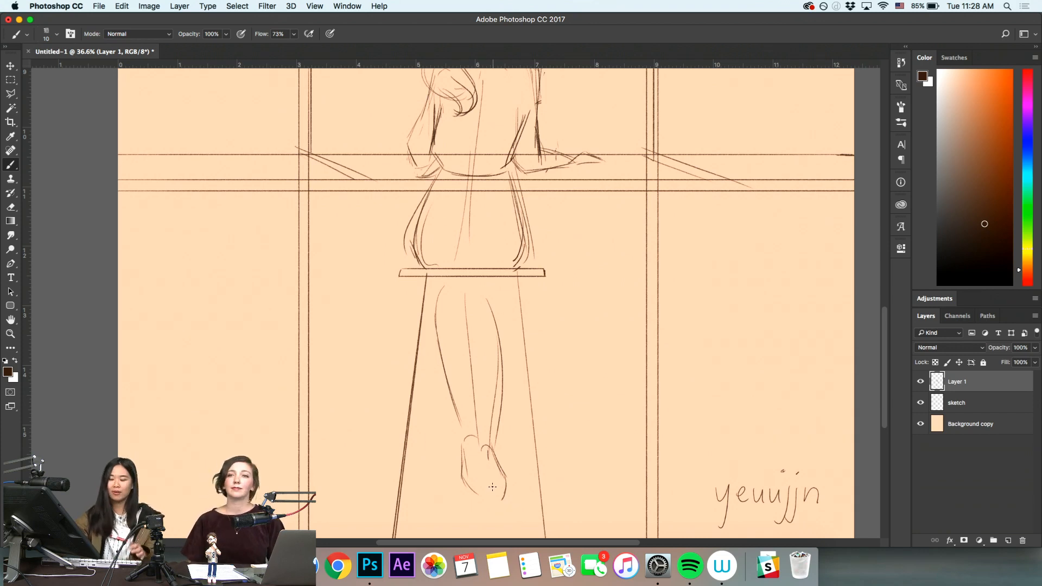
Select the feet with a rectangular marquee, move them up against the lower legs and deselect them
left_click_drag(531, 441, 549, 368)
key("super+0")
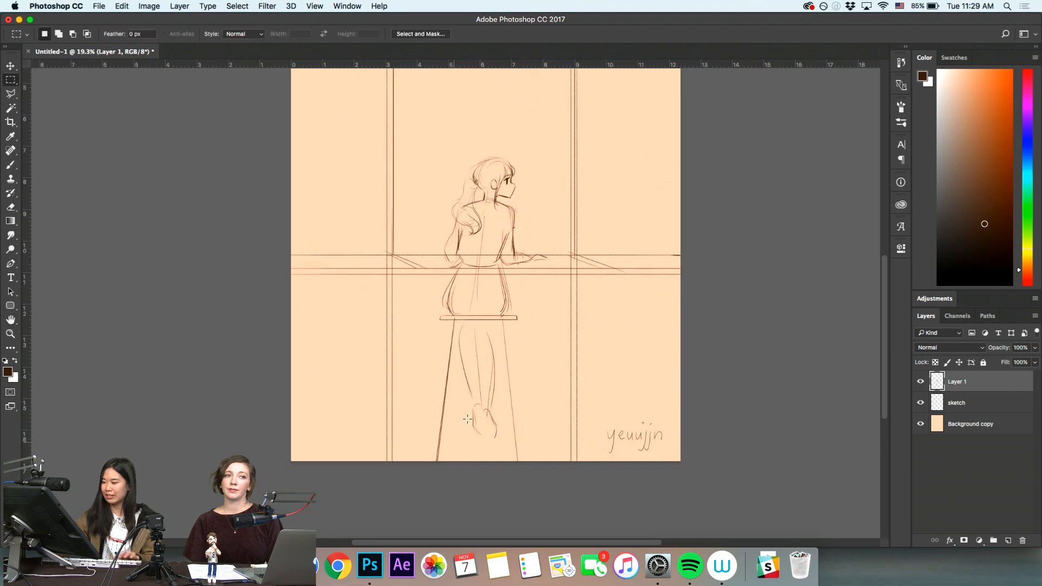
left_click_drag(460, 403, 507, 454)
mouse_move(502, 433)
left_mouse_down()
mouse_move(539, 433)
mouse_move(492, 427)
left_mouse_up()
key("alt+space")
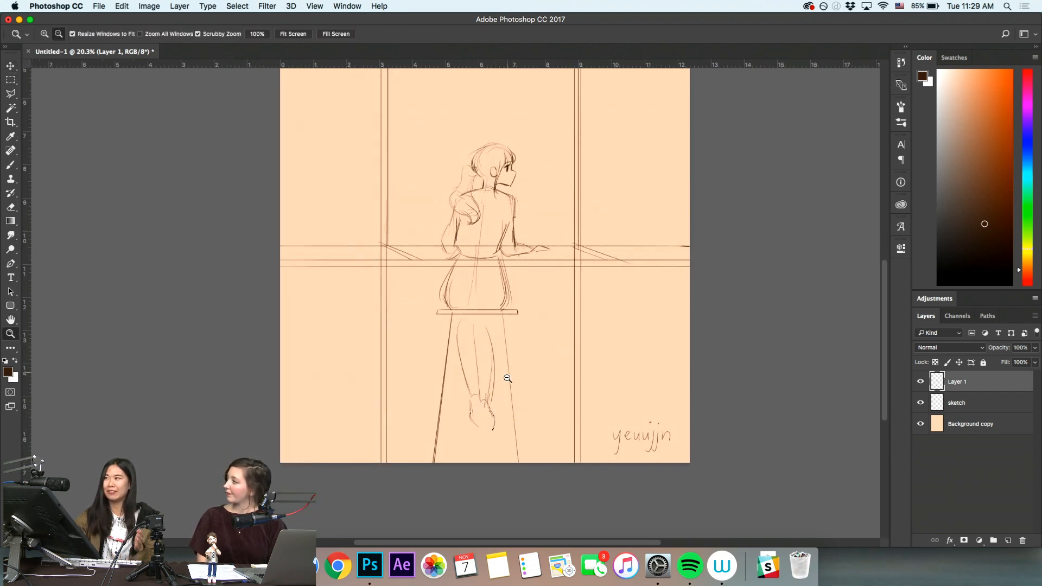
key("e")
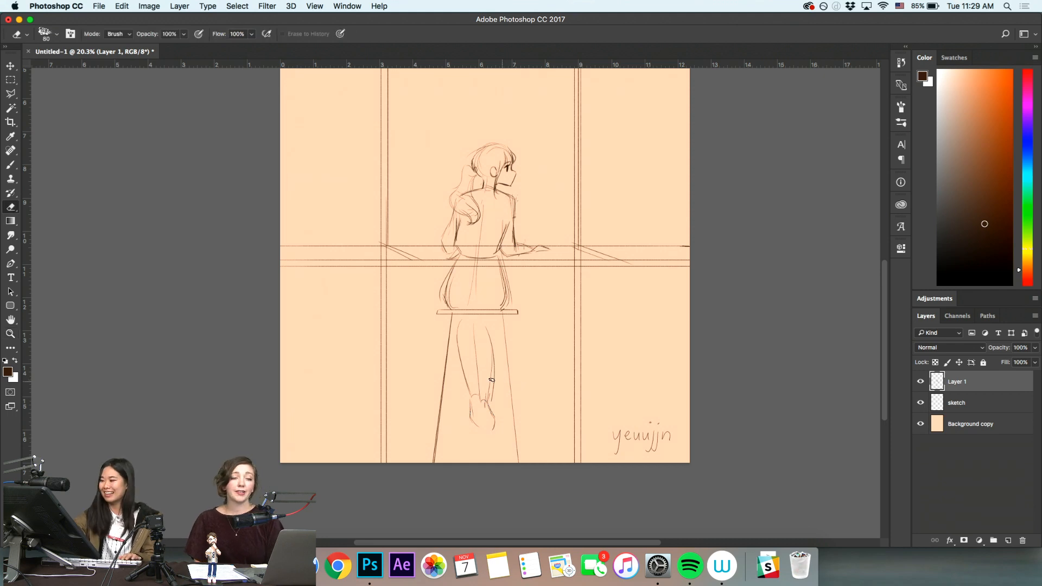
right_click(498, 379)
key("super+d")
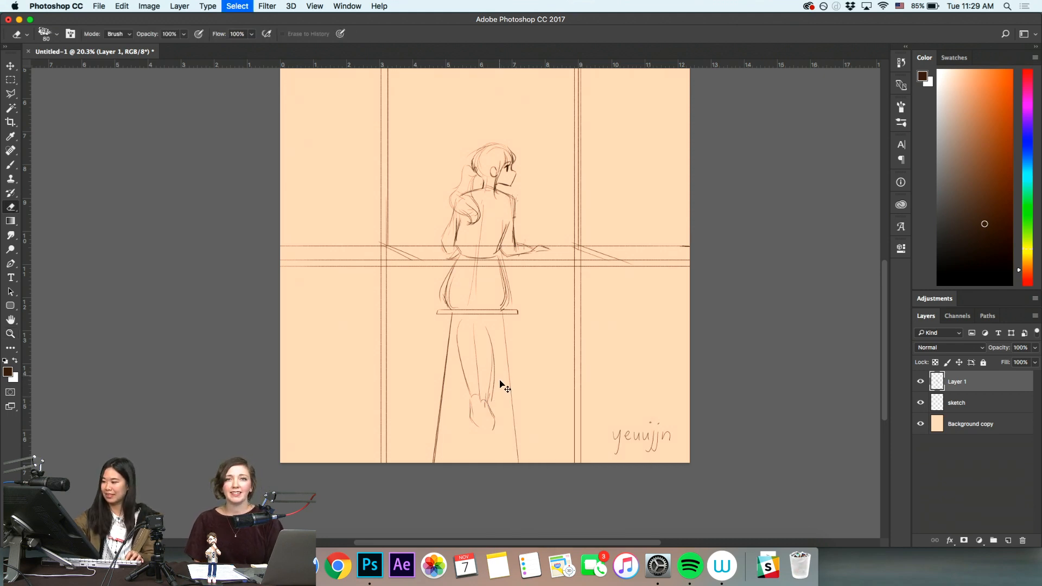
Redraw the outer contour of the right calf with a darker curve starting just below the seat
key("super+space")
left_click_drag(492, 378, 511, 389)
key("b")
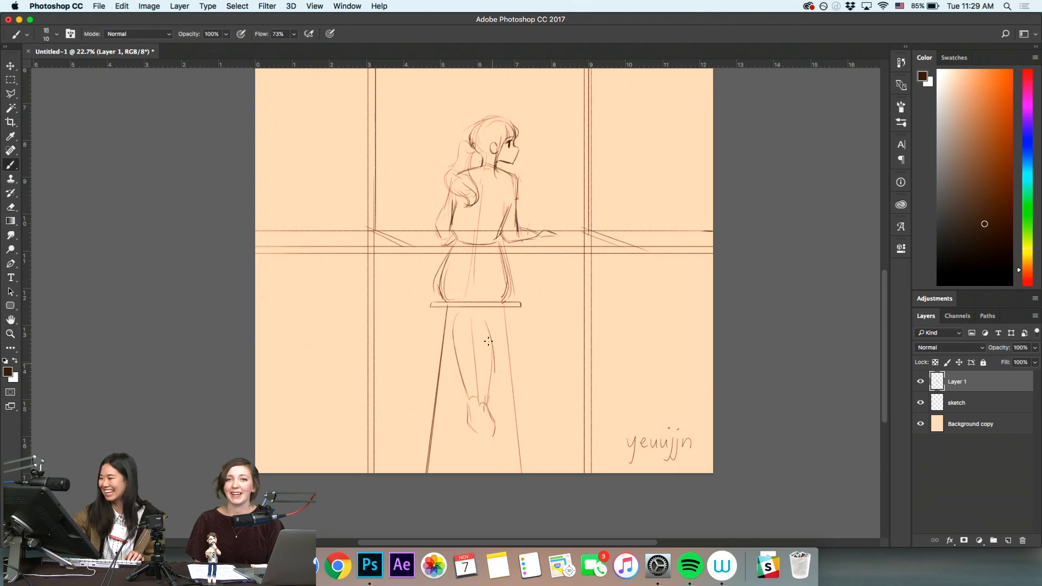
mouse_move(480, 311)
left_mouse_down()
mouse_move(494, 355)
mouse_move(488, 382)
mouse_move(451, 321)
left_mouse_up()
key("super+z")
Try a light blue-violet fill on the Background copy layer and undo it
left_click(989, 70)
left_click_drag(1027, 168, 1030, 120)
left_click(974, 70)
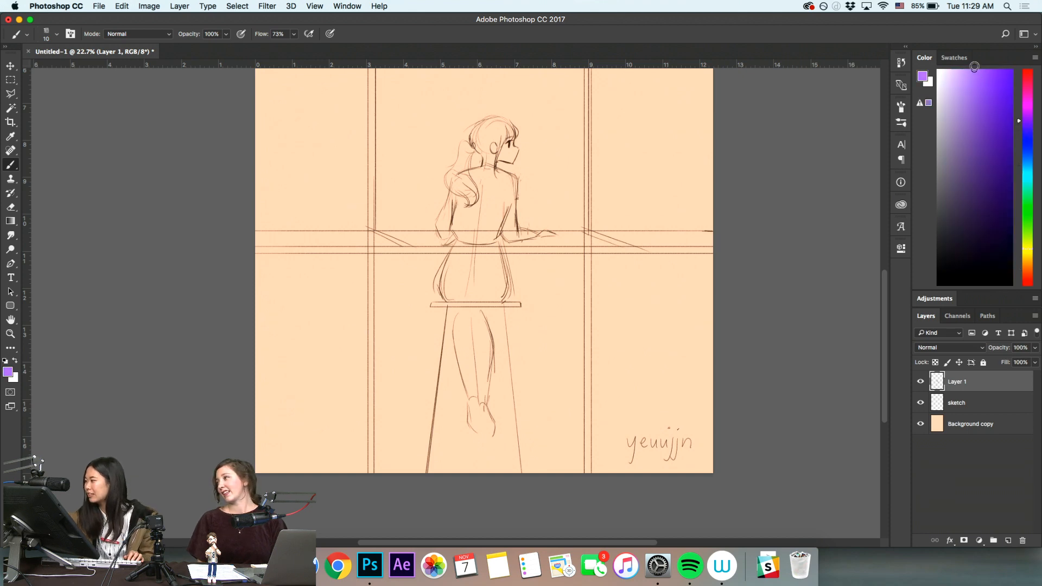
left_click(1025, 139)
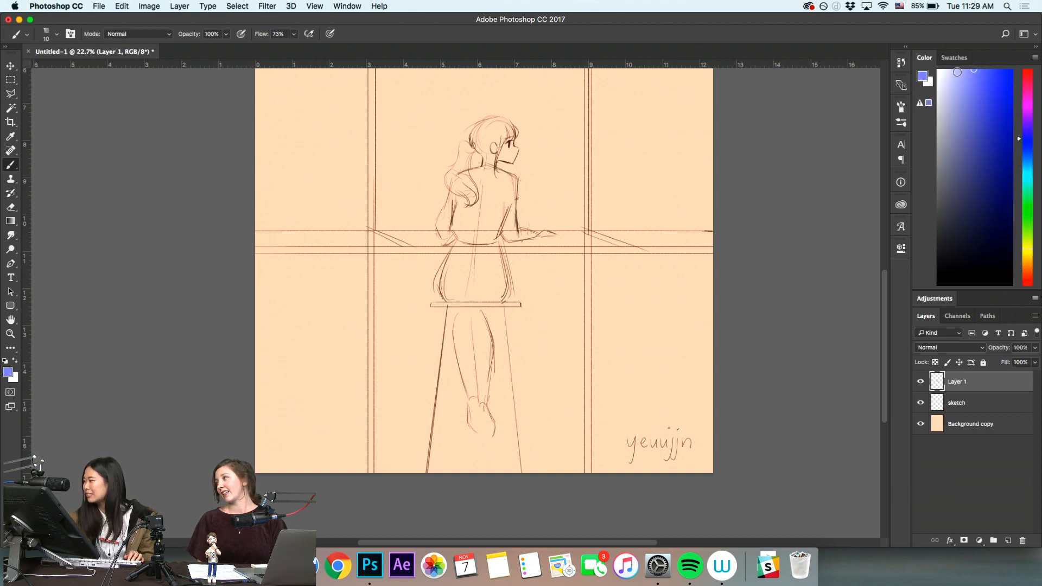
left_click(968, 65)
left_click(960, 419)
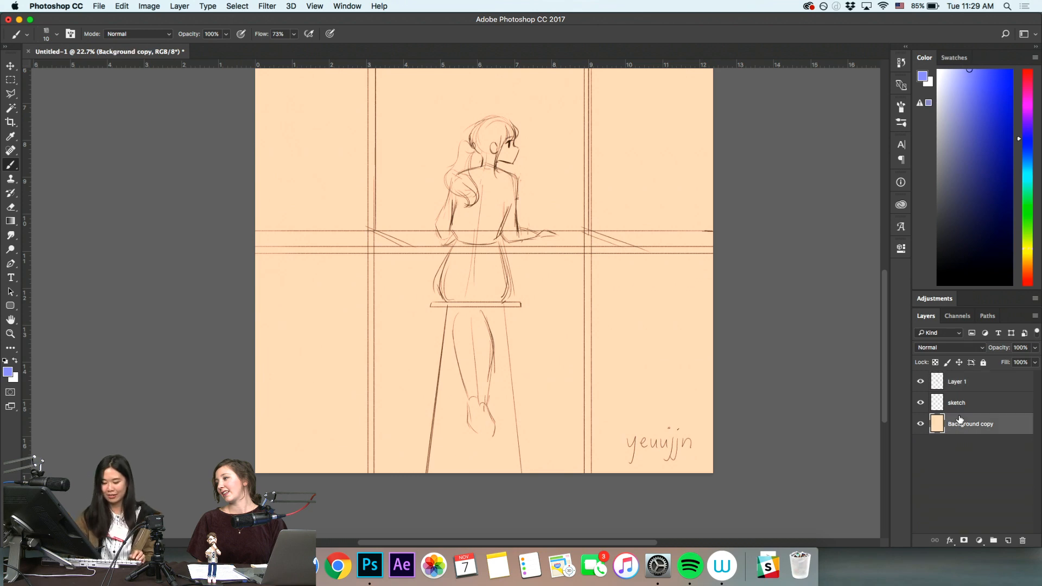
key("alt+BackSpace")
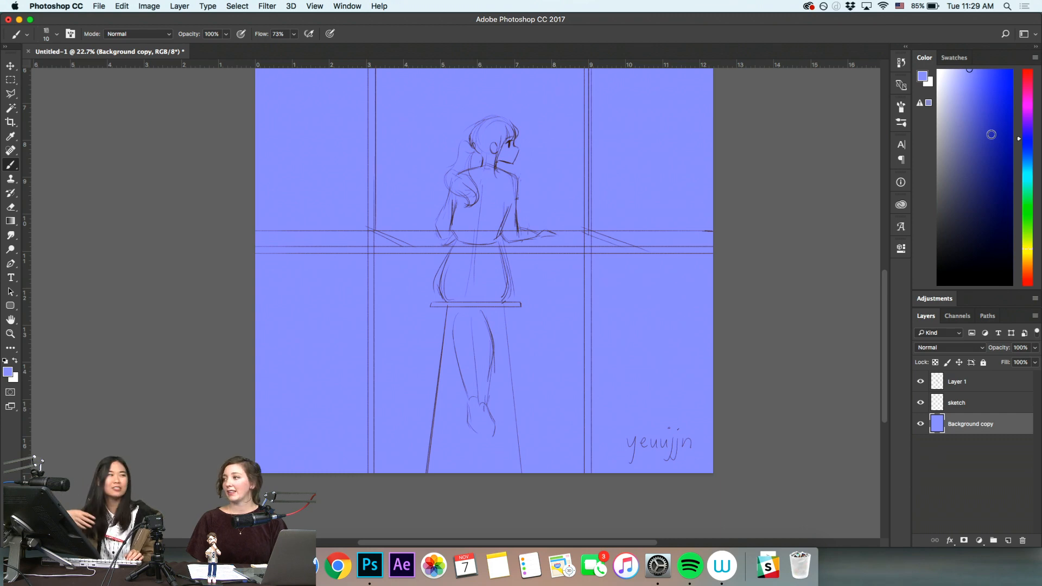
left_click_drag(970, 70, 972, 93)
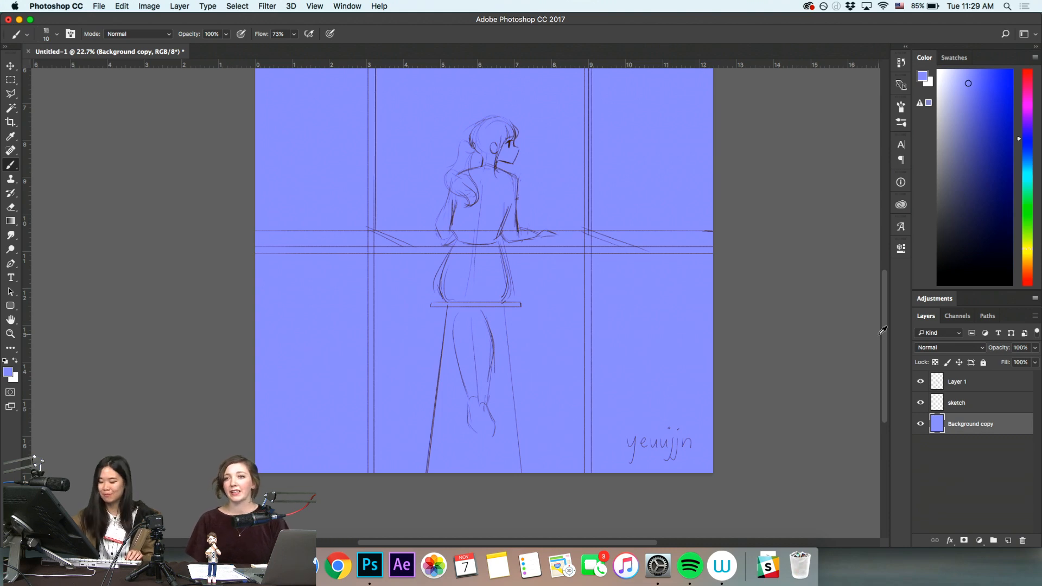
key("super+z")
Make Layer 1 active and sample the dark brown line colour from the figure's arm
key("z")
left_click(964, 382)
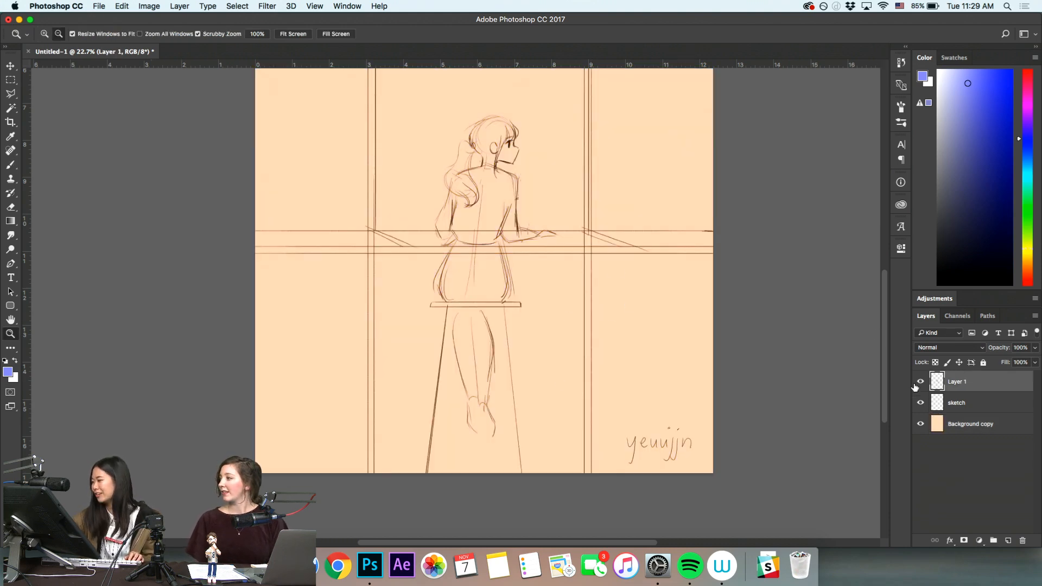
left_click(921, 381)
left_click(920, 382)
key("b")
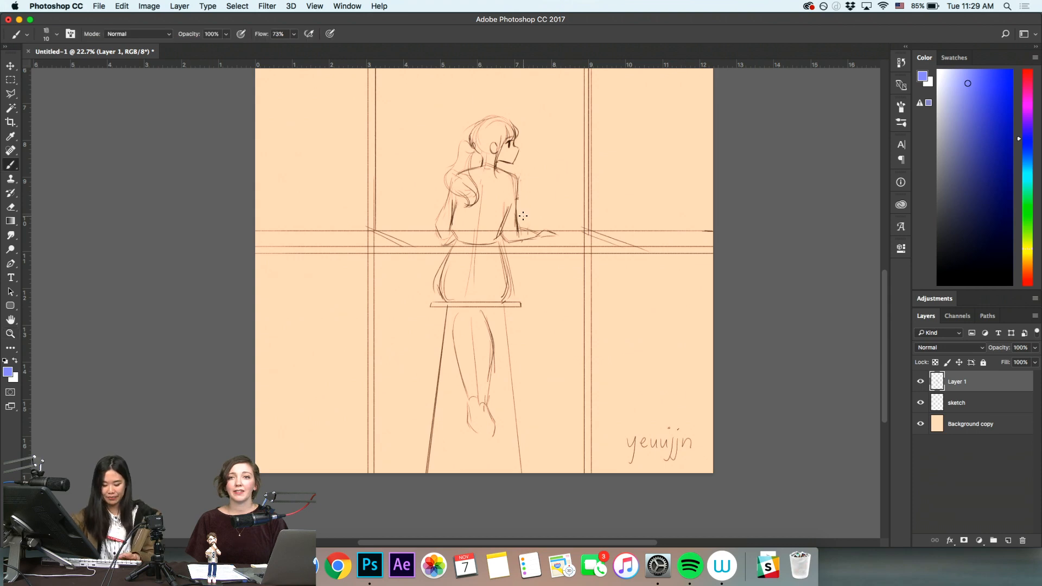
left_click(517, 222, "alt")
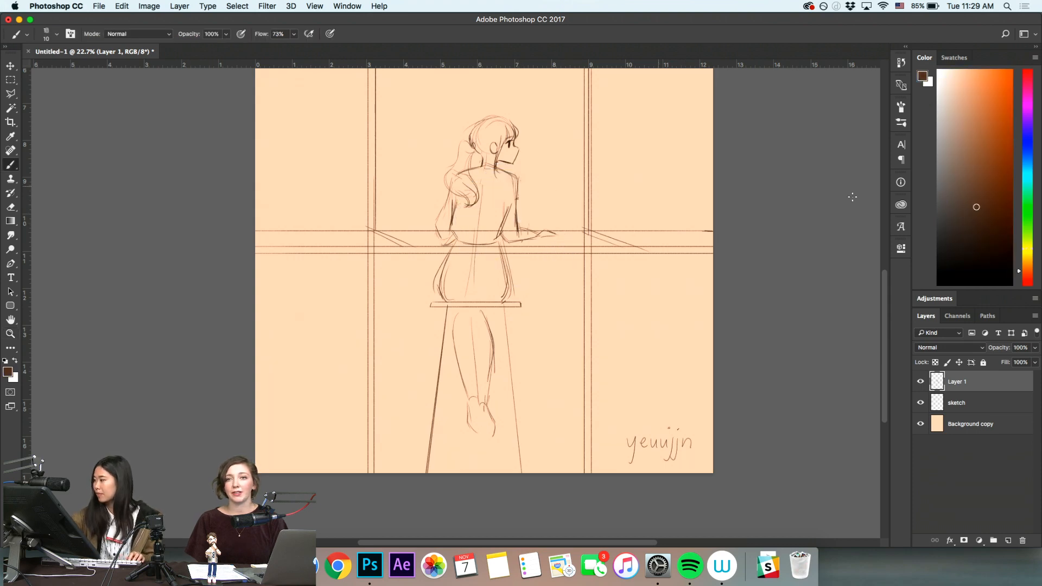
Draw two closely spaced horizontal lines across the full canvas above the figure's head as a window crossbar
key("z")
mouse_move(543, 391)
left_mouse_down()
mouse_move(526, 375)
mouse_move(563, 365)
left_mouse_up()
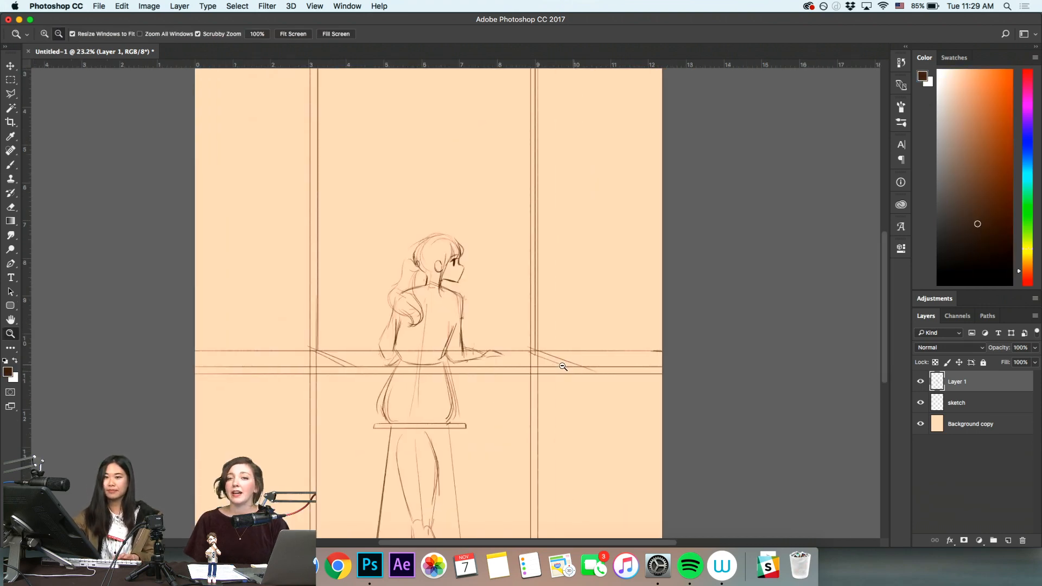
mouse_move(533, 307)
left_mouse_down()
mouse_move(556, 401)
mouse_move(529, 410)
left_mouse_up()
key("b")
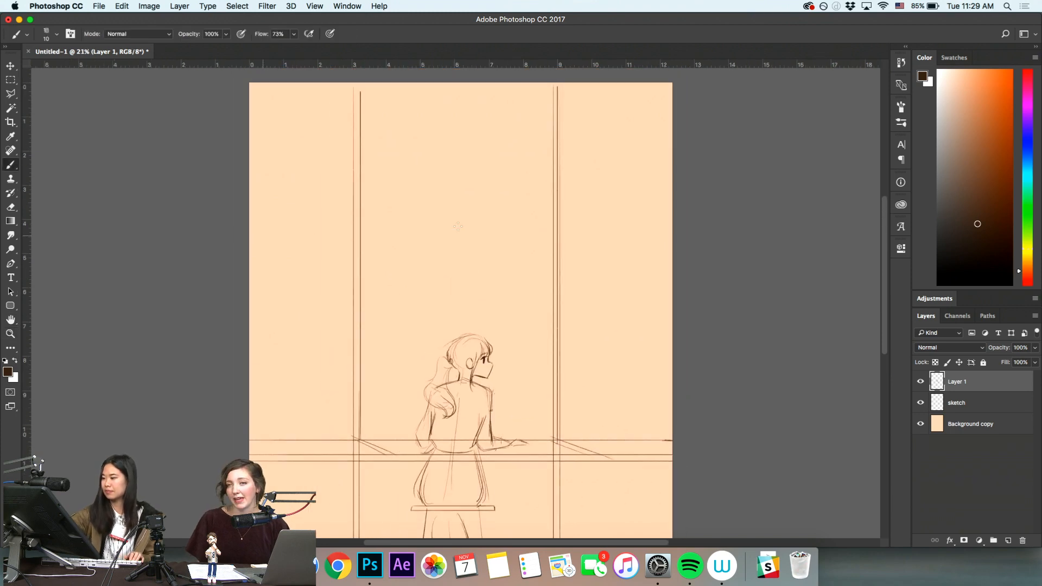
left_click_drag(249, 235, 672, 234)
left_click_drag(251, 236, 651, 221)
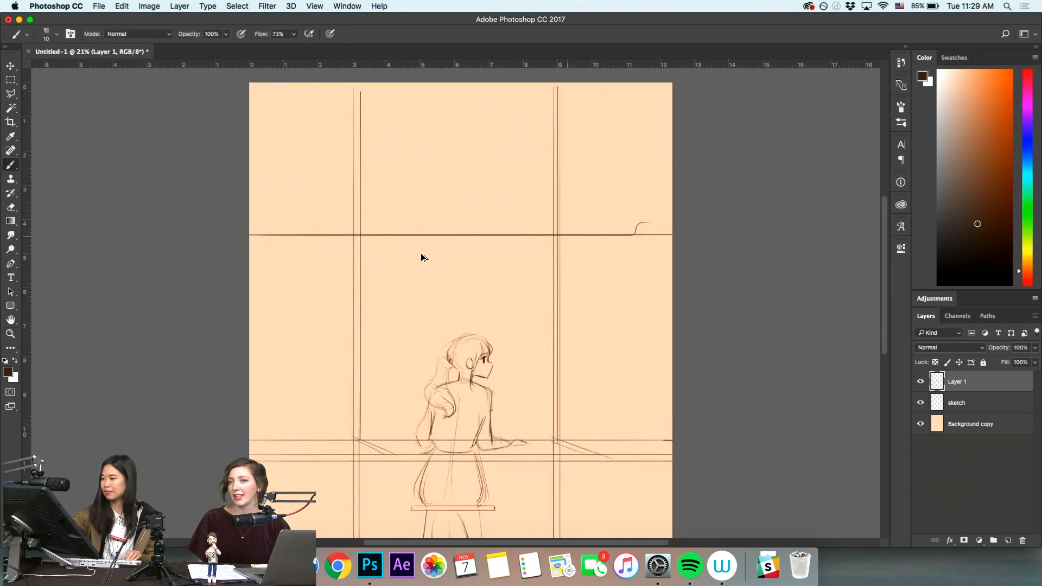
key("super+z")
left_click_drag(249, 241, 677, 226)
key("super+z")
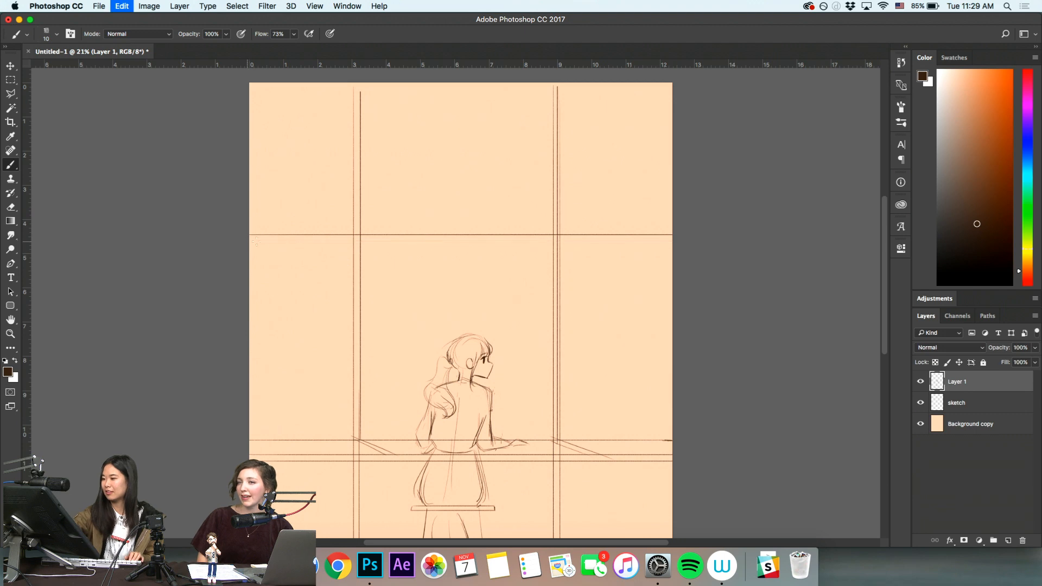
left_click_drag(251, 240, 691, 221)
Draw a scalloped outline rising from the window crossbar past the right post to the page's top edge
key("z")
left_click_drag(568, 293, 558, 379)
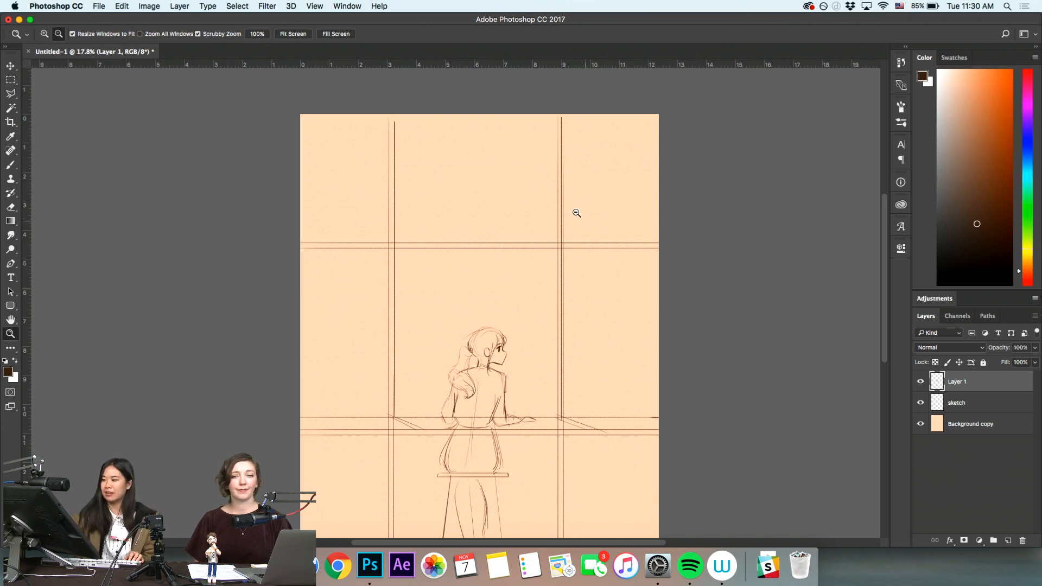
key("space")
left_click_drag(589, 331, 628, 453)
key("space")
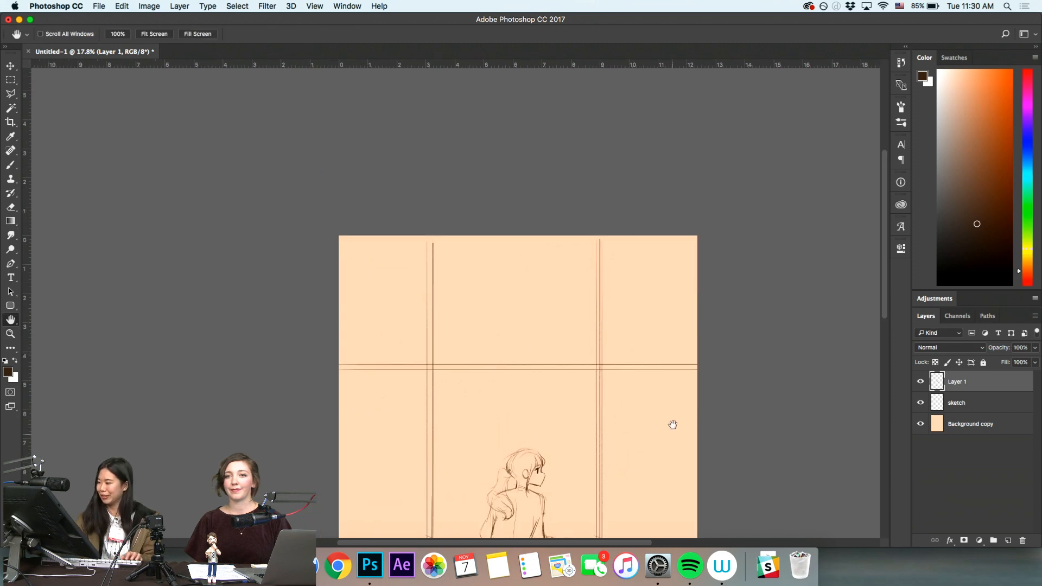
left_click_drag(673, 425, 572, 375)
left_click_drag(577, 331, 582, 323)
key("b")
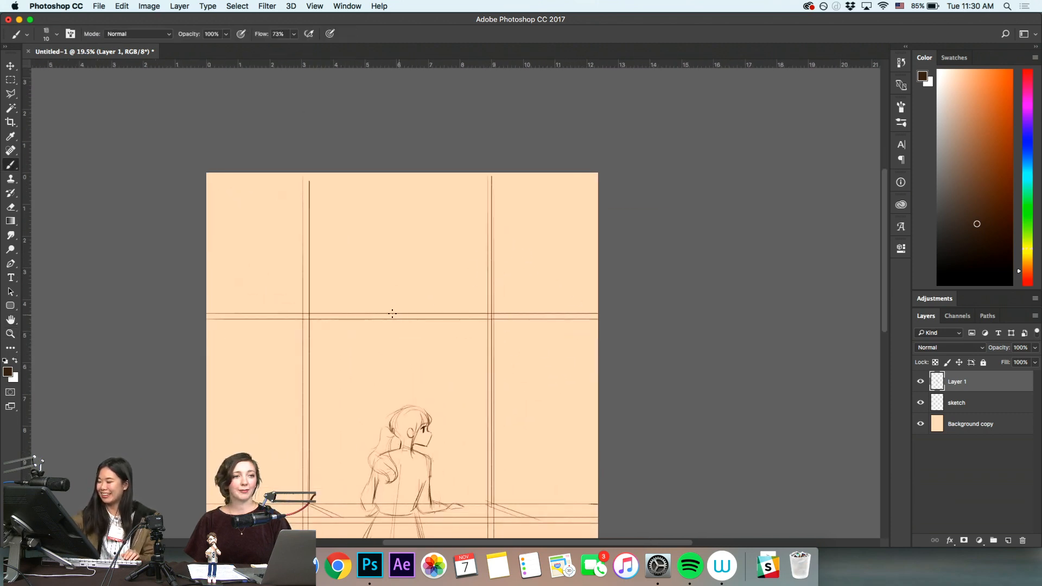
mouse_move(433, 292)
left_mouse_down()
mouse_move(448, 263)
mouse_move(468, 265)
mouse_move(471, 245)
mouse_move(486, 254)
mouse_move(487, 275)
mouse_move(515, 267)
mouse_move(525, 211)
mouse_move(512, 191)
left_mouse_up()
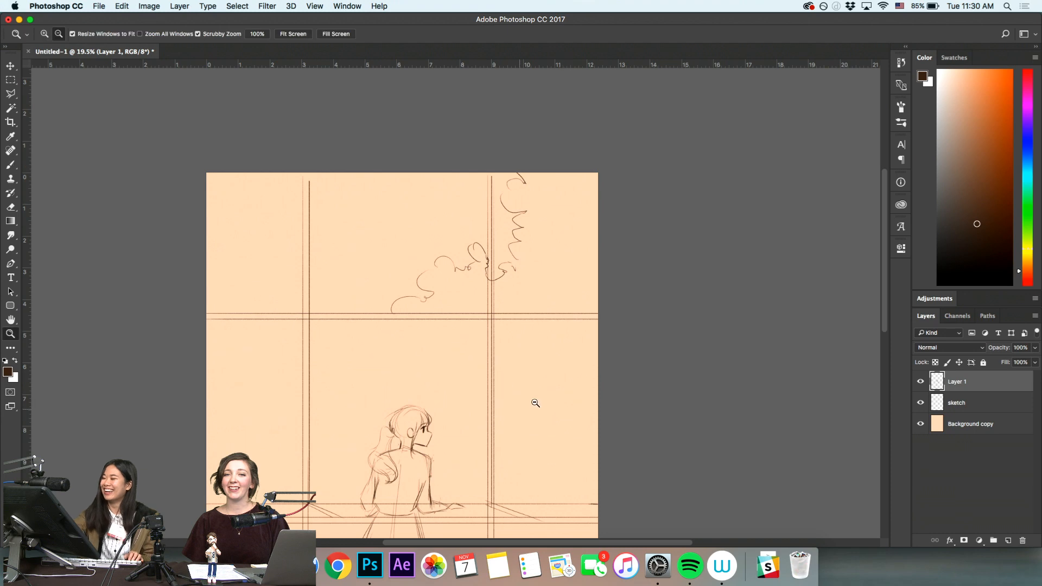
Add an arc at the page's top edge and rework the jagged part of the scalloped outline into rounder curves
left_click_drag(459, 174, 477, 198)
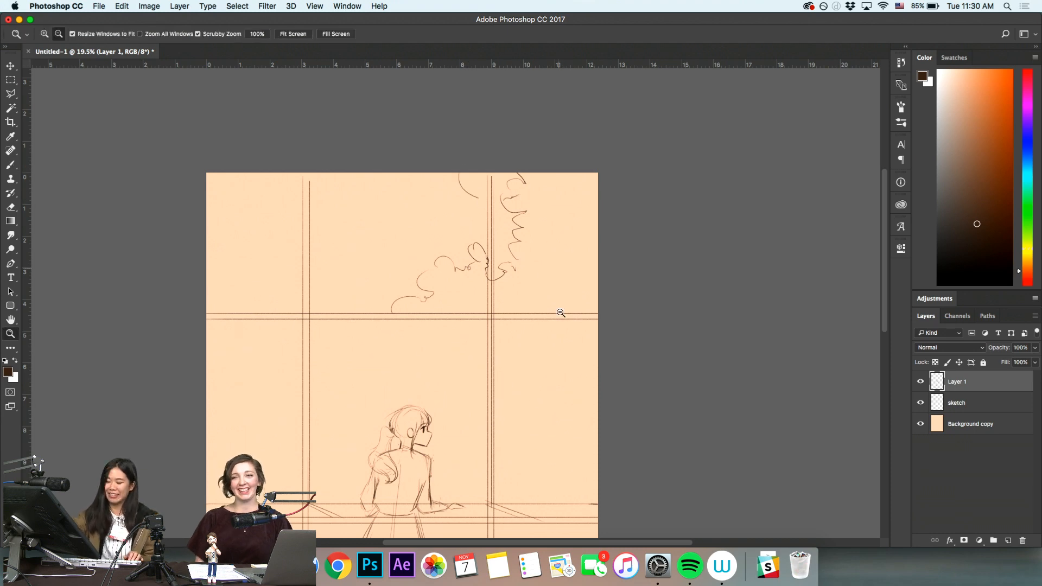
key("e")
mouse_move(521, 234)
left_mouse_down()
mouse_move(551, 237)
mouse_move(518, 233)
mouse_move(535, 242)
mouse_move(518, 242)
left_mouse_up()
key("z")
key("b")
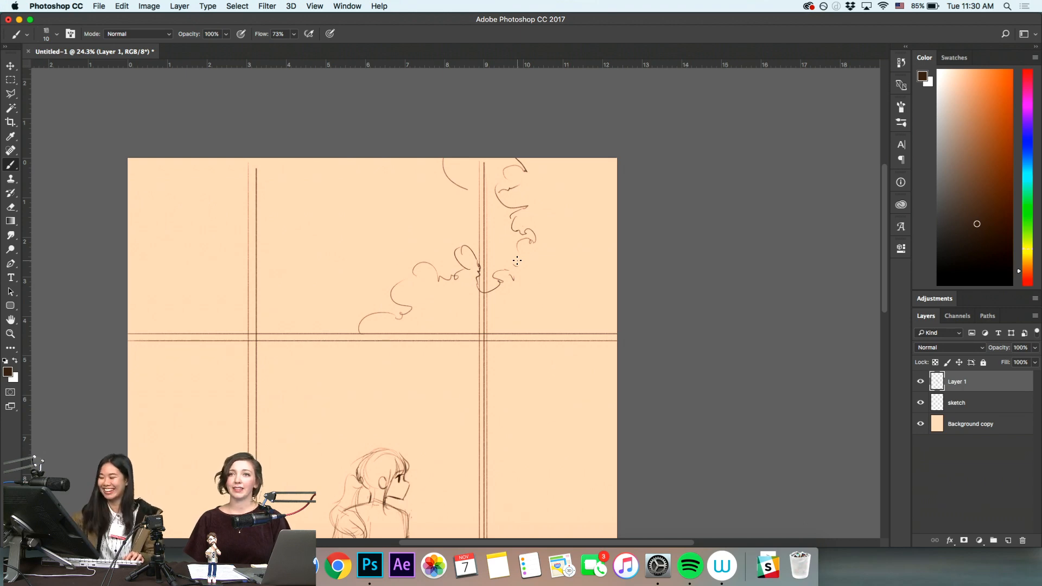
Draw a small closed loop beside the left part of the scalloped outline, above the window crossbar
key("super+space")
left_click_drag(339, 323, 348, 323)
left_click_drag(403, 257, 408, 267)
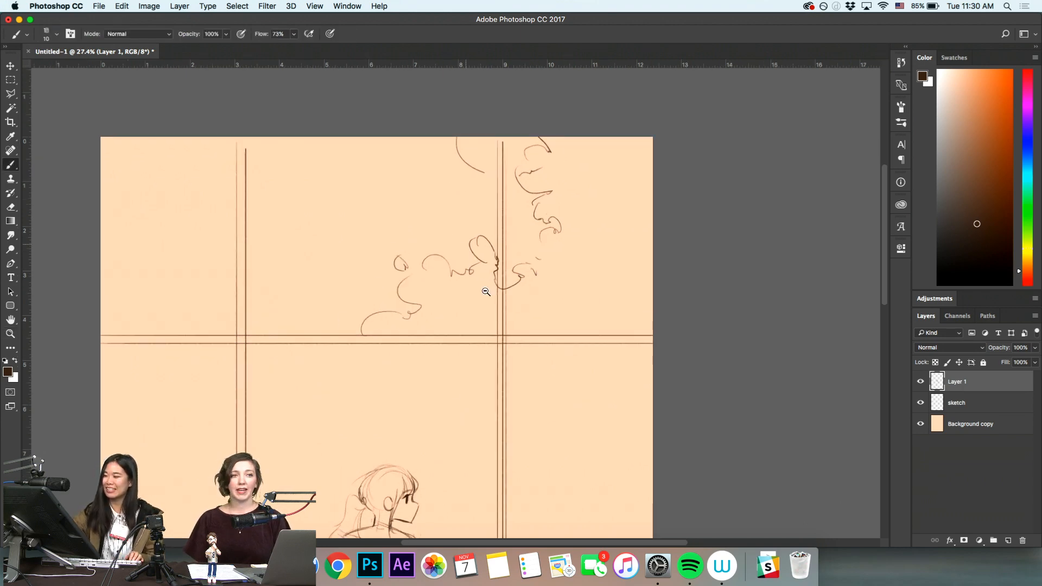
Draw a second curve inside the arc at the page's top edge and a small loop on its left side
key("space")
left_click_drag(500, 405, 477, 543)
left_click_drag(440, 281, 489, 298)
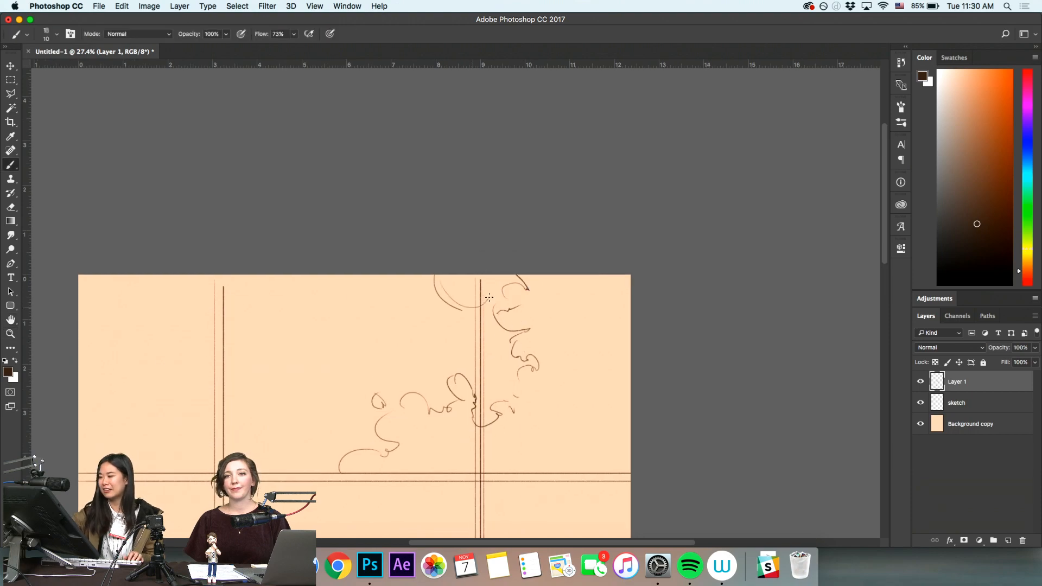
key("space")
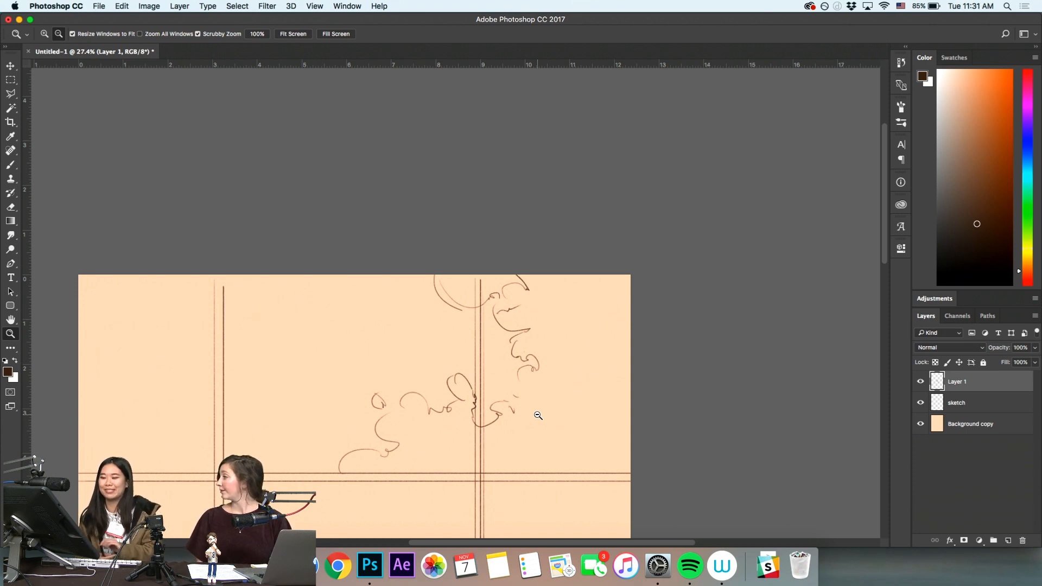
key("b")
mouse_move(430, 284)
left_mouse_down()
mouse_move(415, 289)
mouse_move(434, 296)
left_mouse_up()
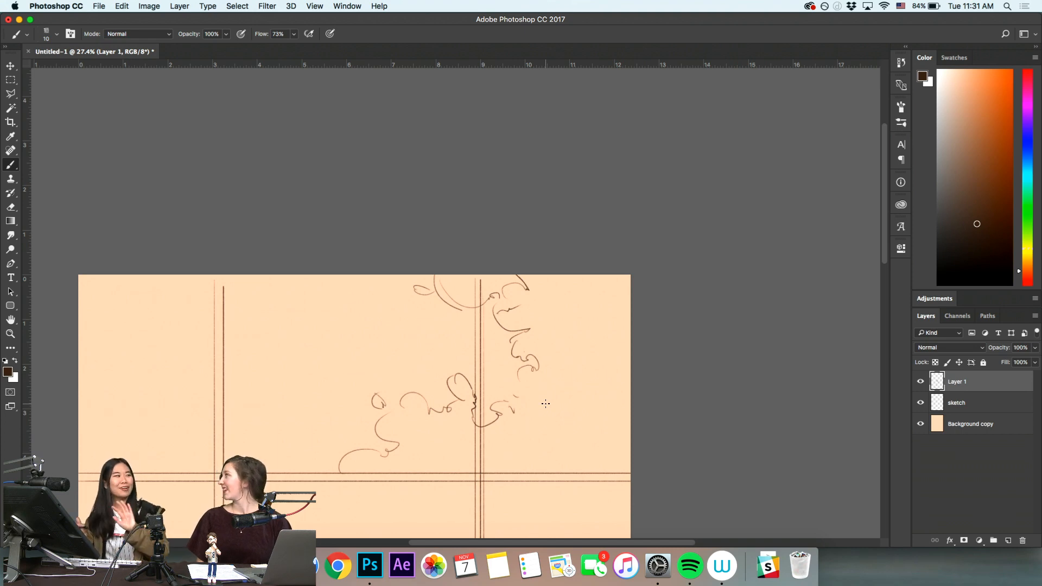
Draw a shallow arc over the left window post just above the crossbar
key("z")
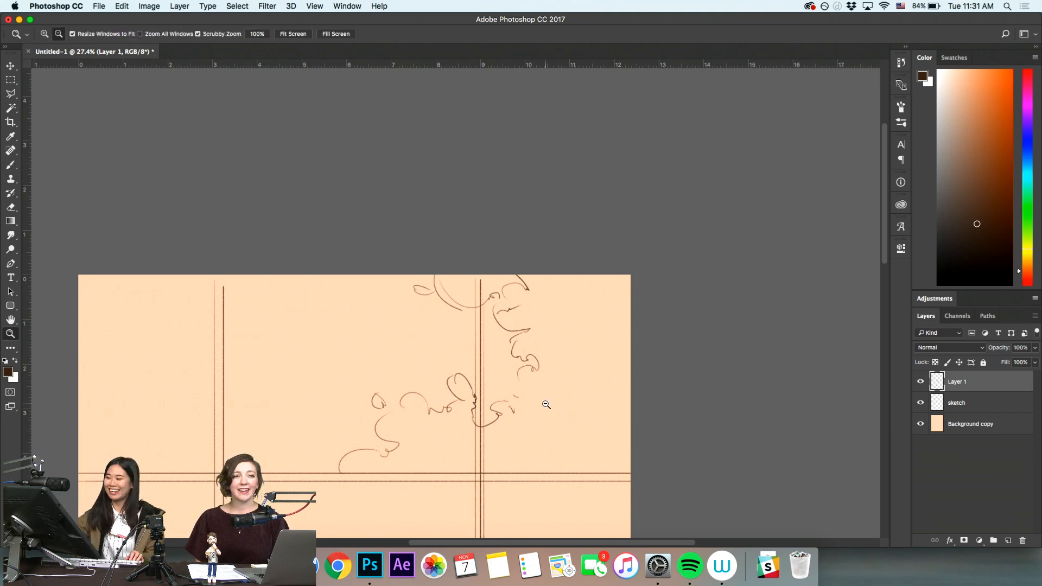
left_click(437, 427, "alt")
key("b")
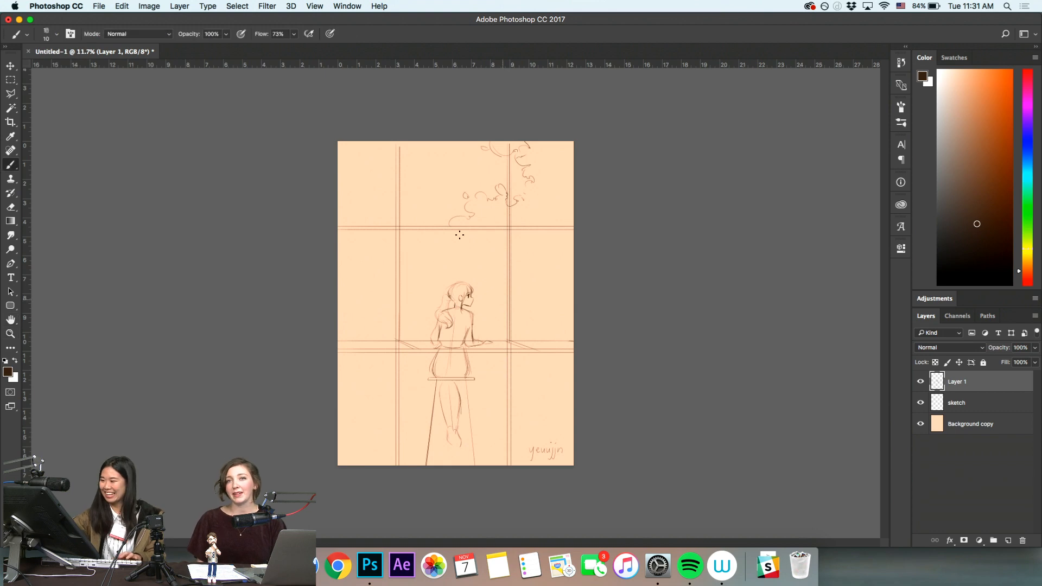
mouse_move(456, 213)
left_mouse_down()
mouse_move(415, 232)
mouse_move(409, 223)
left_mouse_up()
key("super+z")
key("z")
key("b")
key("z")
key("space")
key("super+z")
key("b")
key("z")
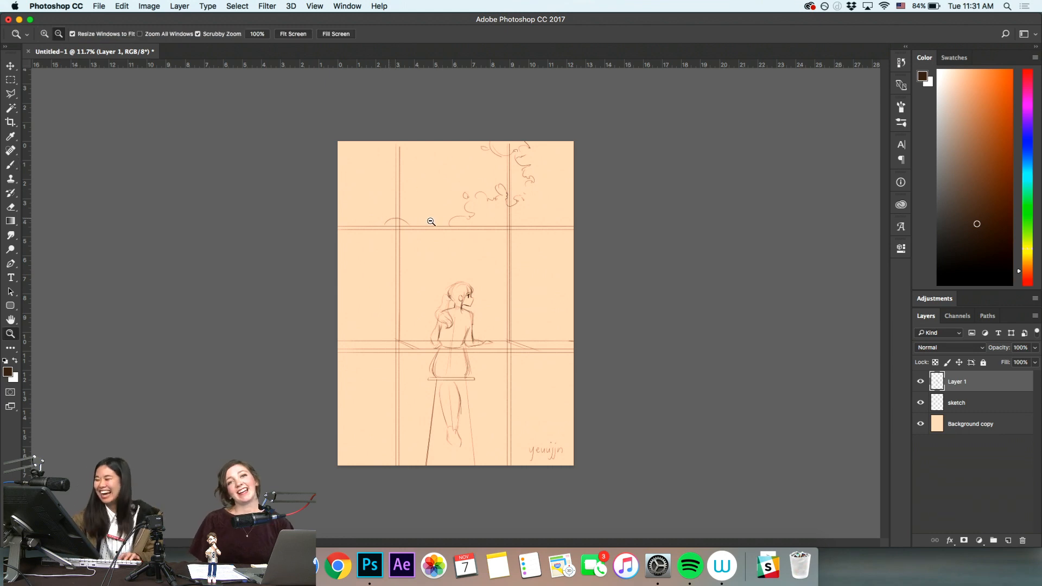
left_click_drag(454, 295, 457, 294)
key("space")
key("alt+space")
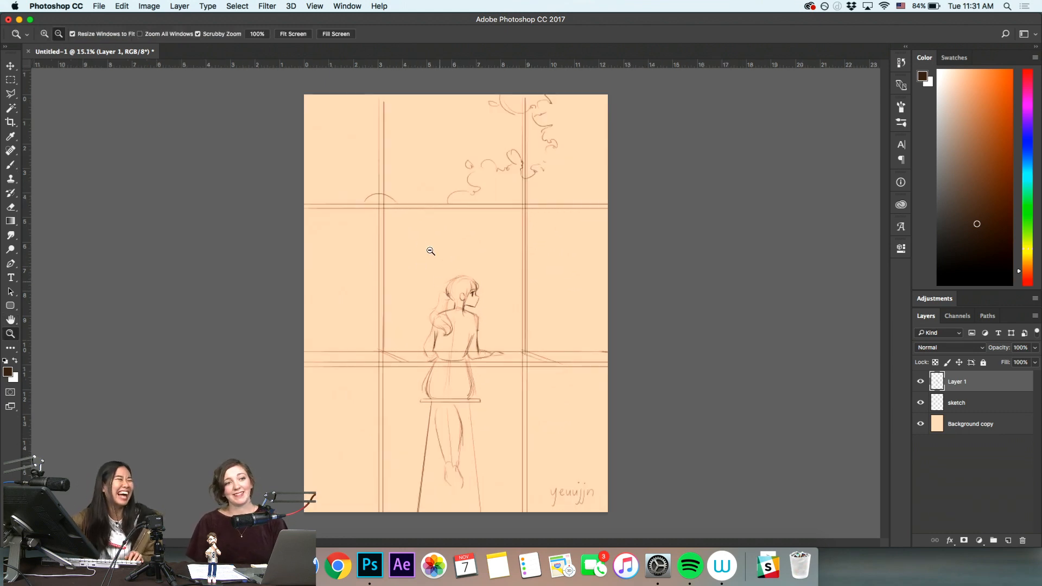
Draw a wide arc with a small loop in the upper-left pane, meeting the arc over the left post, and undo the stray top-edge stroke
left_click_drag(424, 249, 478, 243)
key("space")
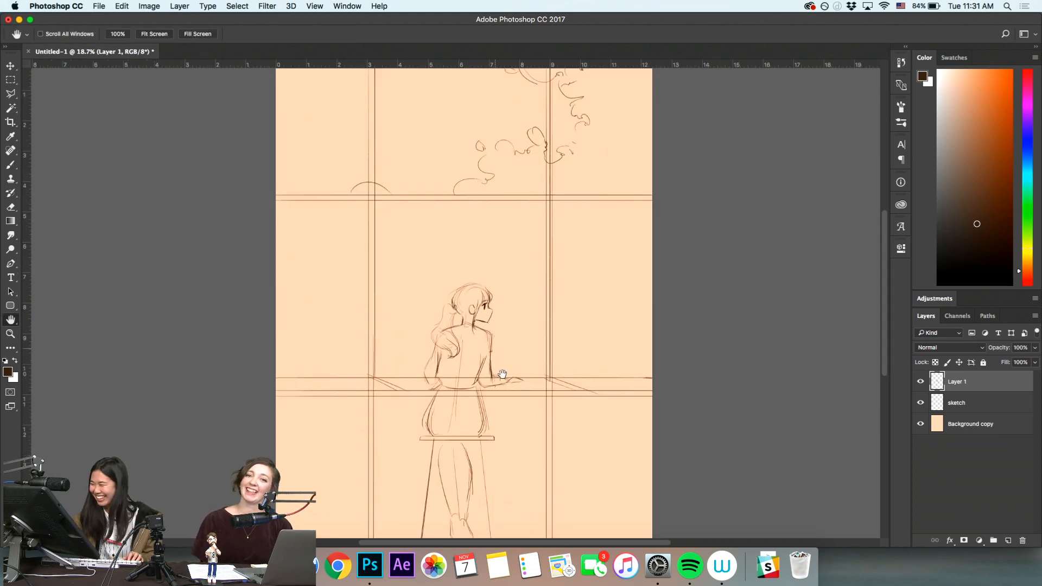
left_click_drag(500, 376, 531, 464)
key("b")
left_click_drag(309, 247, 387, 280)
key("alt+space")
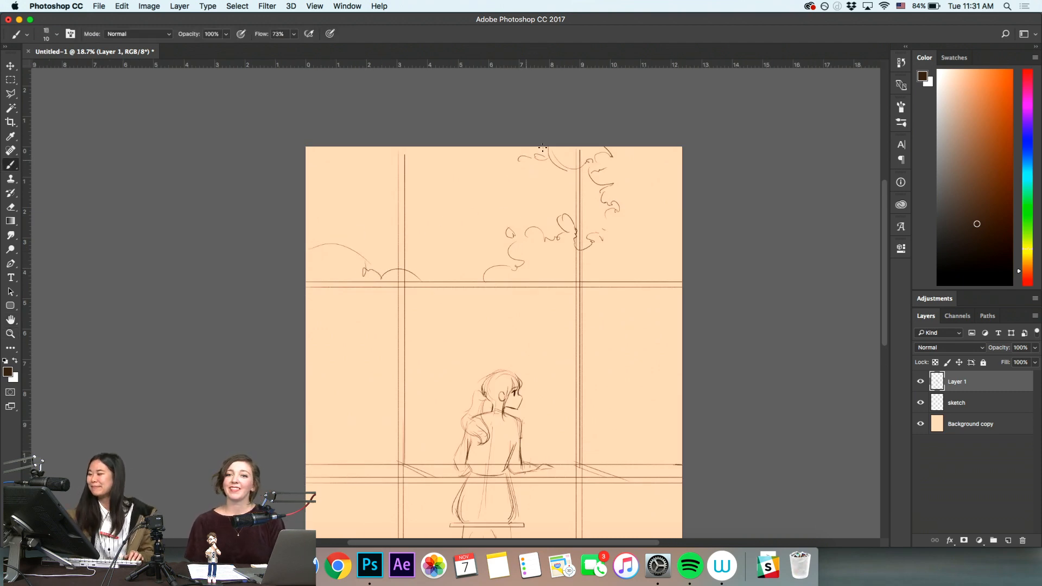
key("super+z")
Draw a scalloped cloud outline in the middle pane, running from below the crossbar down to above the figure's head
key("alt+space")
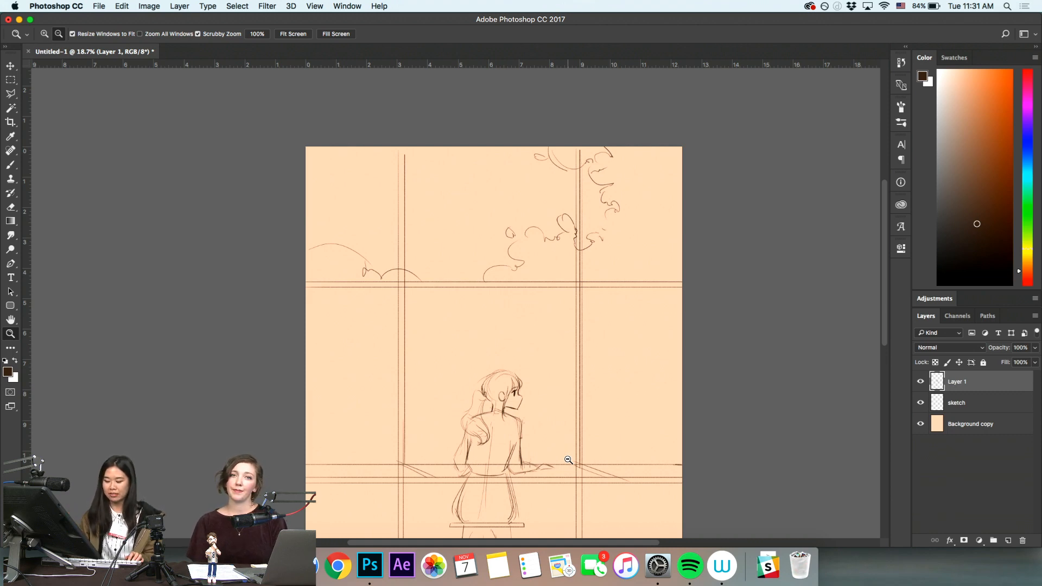
left_click(600, 309)
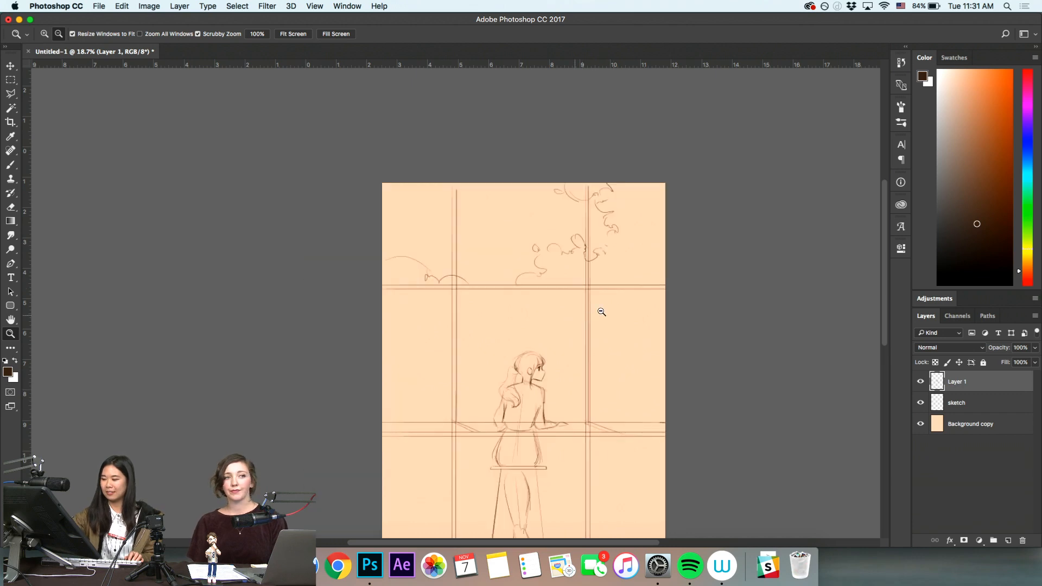
key("h")
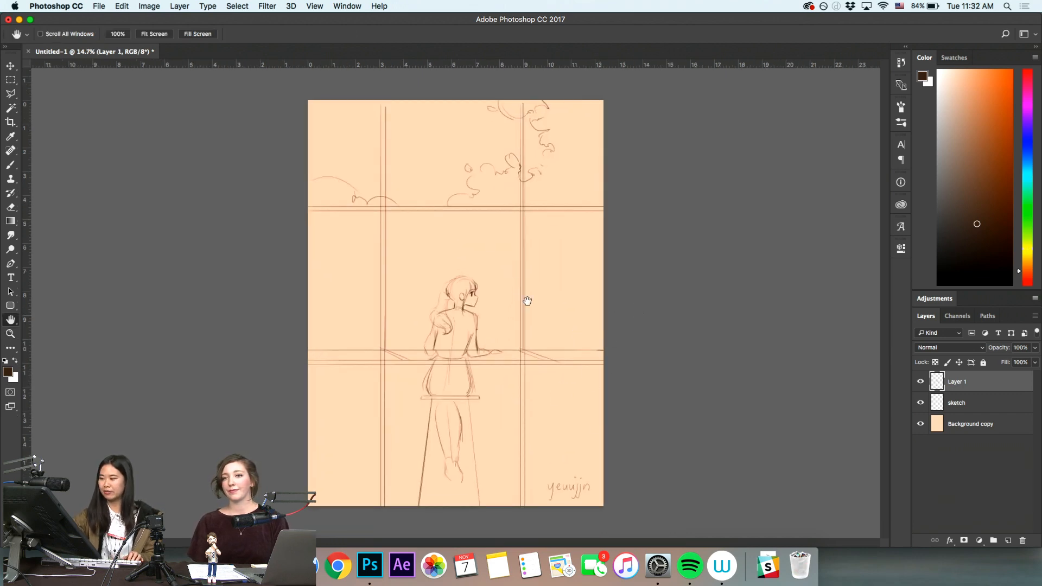
key("z")
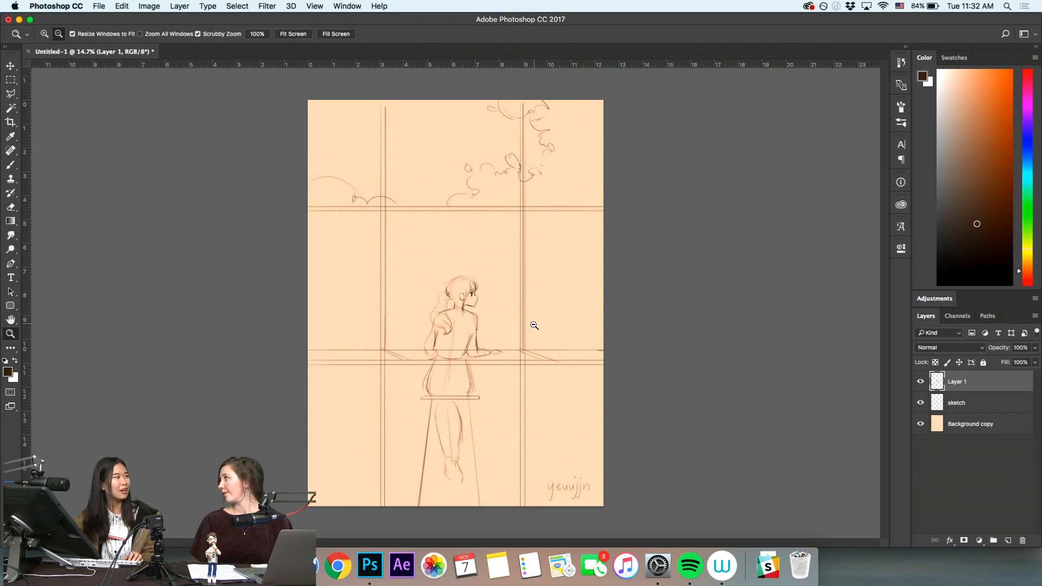
key("h")
left_click_drag(516, 313, 544, 398)
key("z")
key("b")
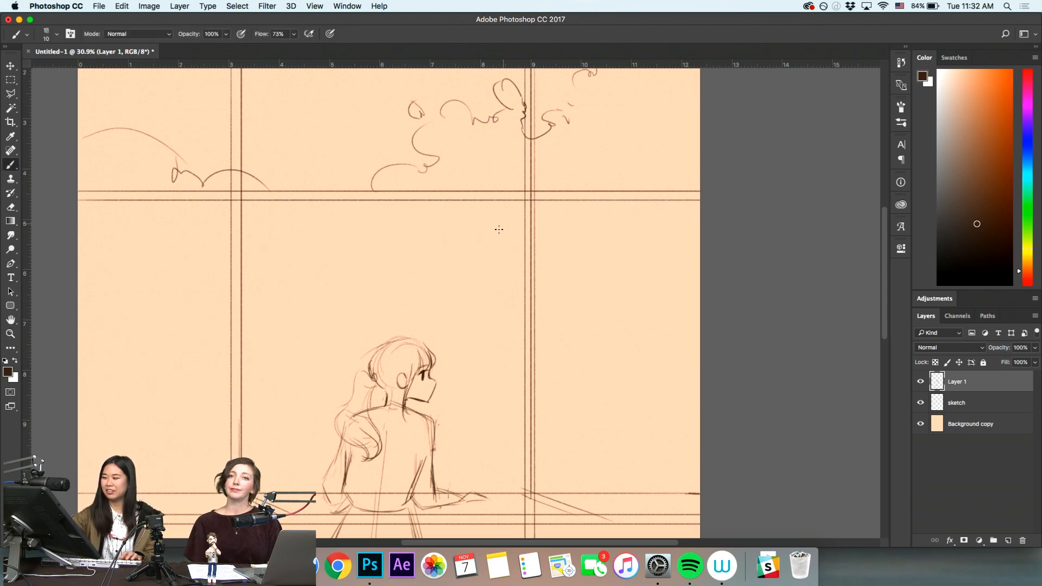
mouse_move(489, 197)
left_mouse_down()
mouse_move(511, 238)
mouse_move(449, 224)
mouse_move(328, 320)
left_mouse_up()
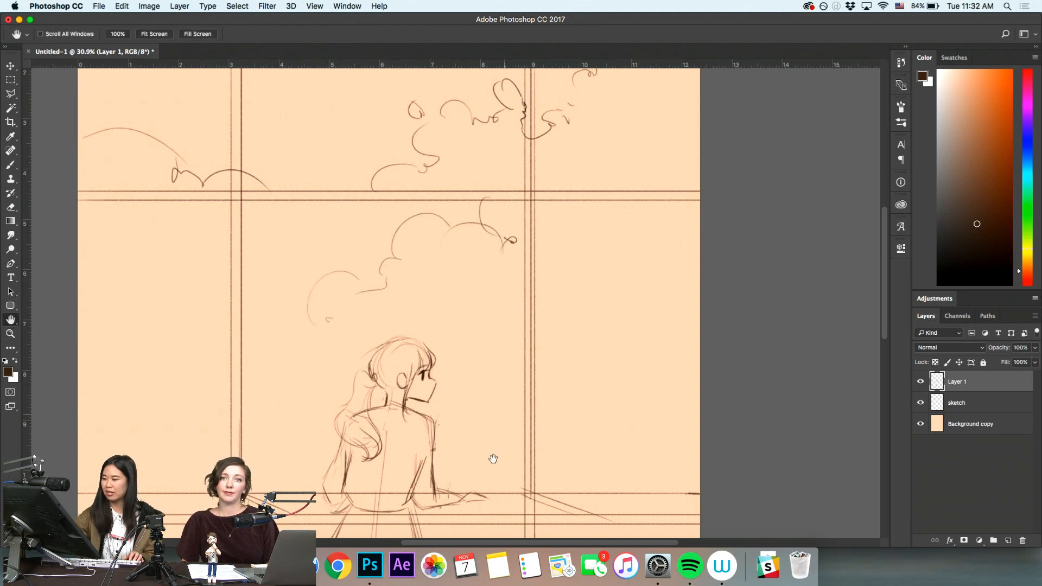
Draw a second scalloped outline from beside the figure's head across the right window post into the right pane
left_click_drag(515, 364, 494, 444)
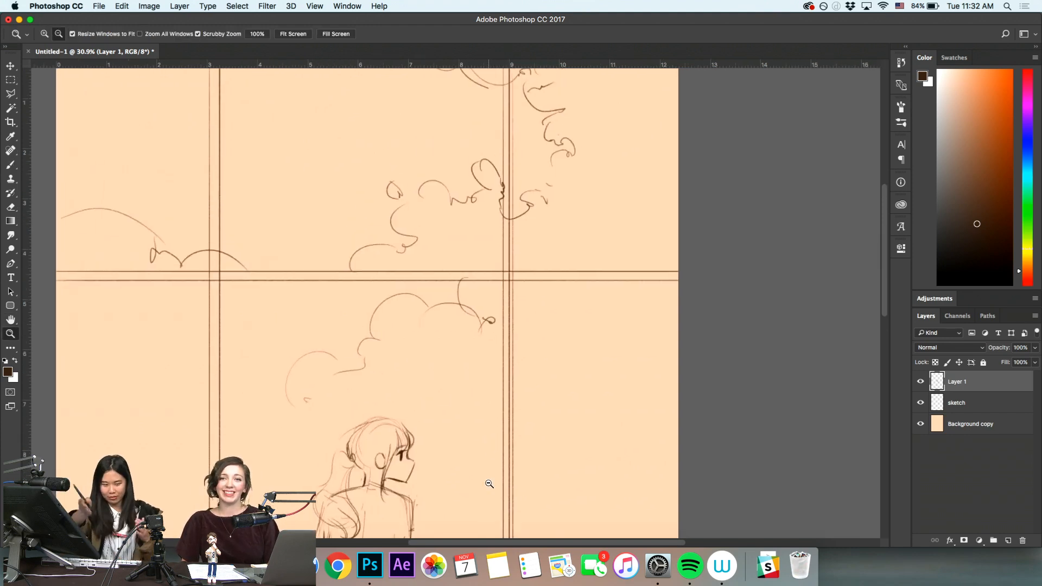
key("b")
mouse_move(430, 400)
left_mouse_down()
mouse_move(472, 403)
mouse_move(471, 430)
mouse_move(545, 464)
mouse_move(598, 418)
mouse_move(624, 464)
mouse_move(638, 527)
mouse_move(642, 520)
left_mouse_up()
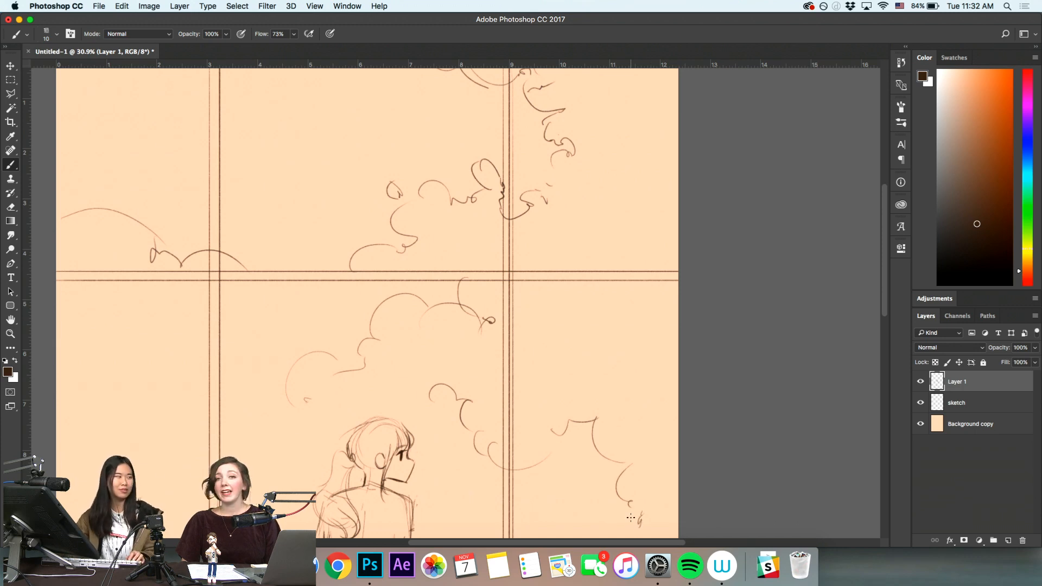
Draw a shallow arc in the right pane above the ledge, ending at the lower tip of the scalloped outline
key("z")
key("space")
left_click_drag(621, 476, 563, 368)
left_click_drag(600, 425, 571, 389)
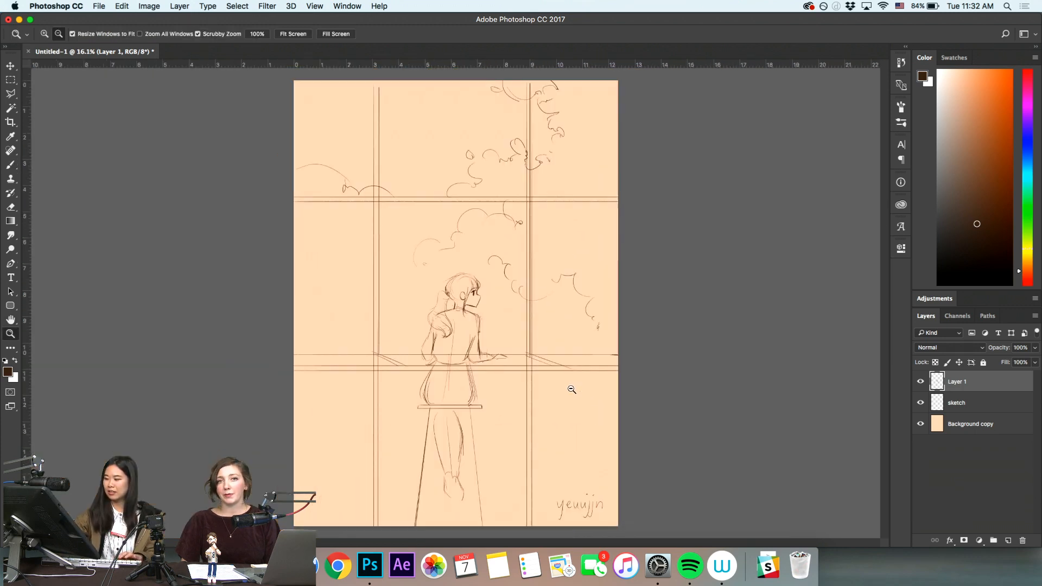
mouse_move(555, 342)
left_mouse_down()
mouse_move(597, 325)
mouse_move(624, 327)
left_mouse_up()
Add short curves to the top of the middle pane's cloud outline, just below the crossbar
key("z")
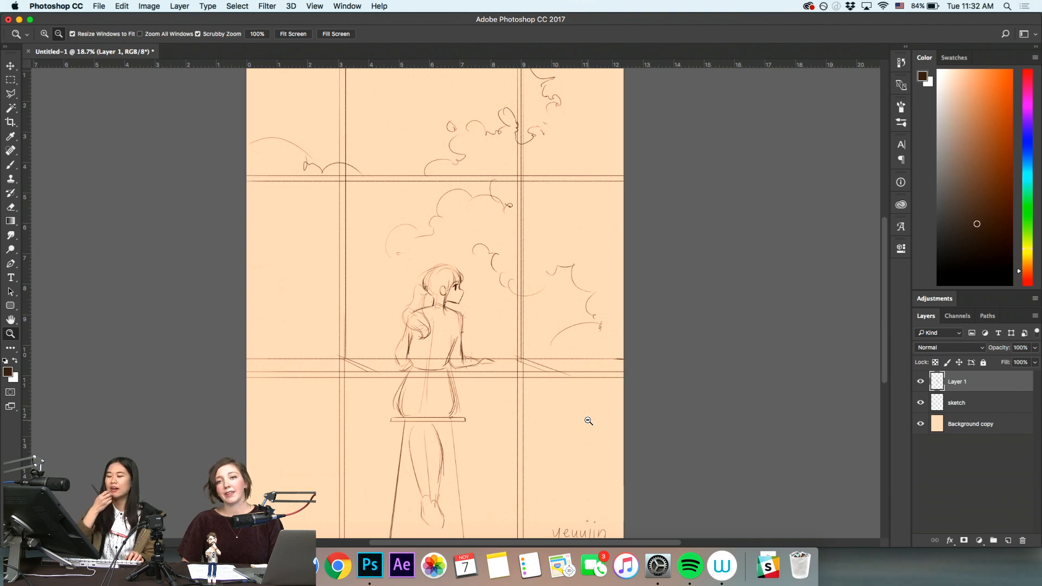
key("h")
left_click_drag(519, 365, 567, 470)
key("z")
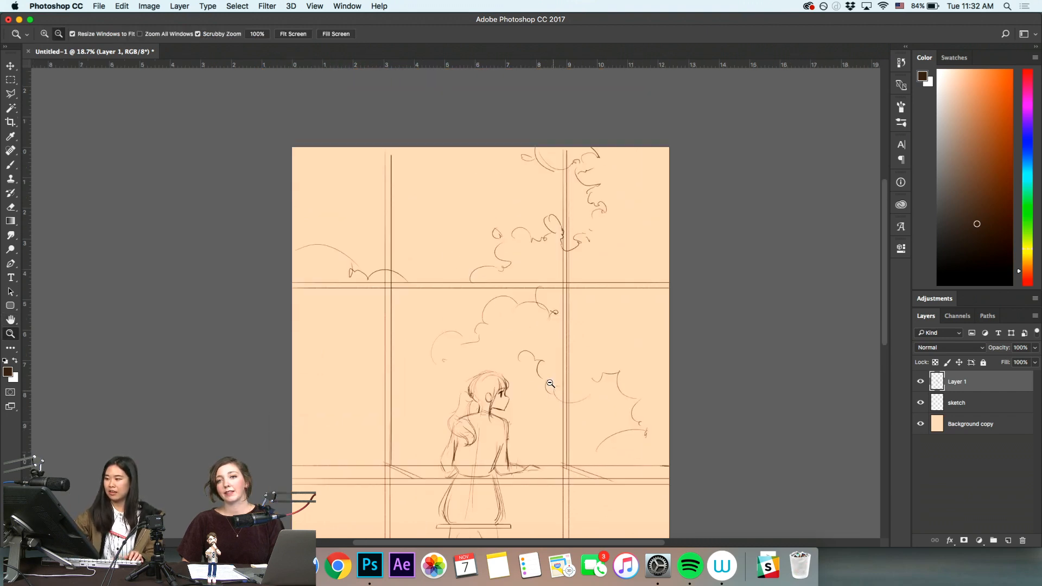
left_click_drag(549, 383, 555, 381)
key("b")
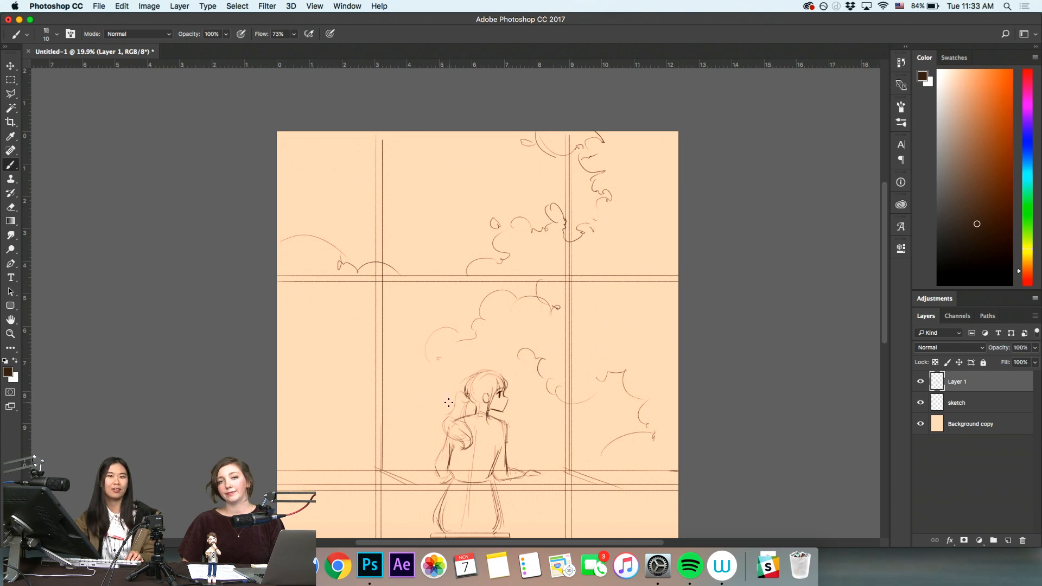
key("z")
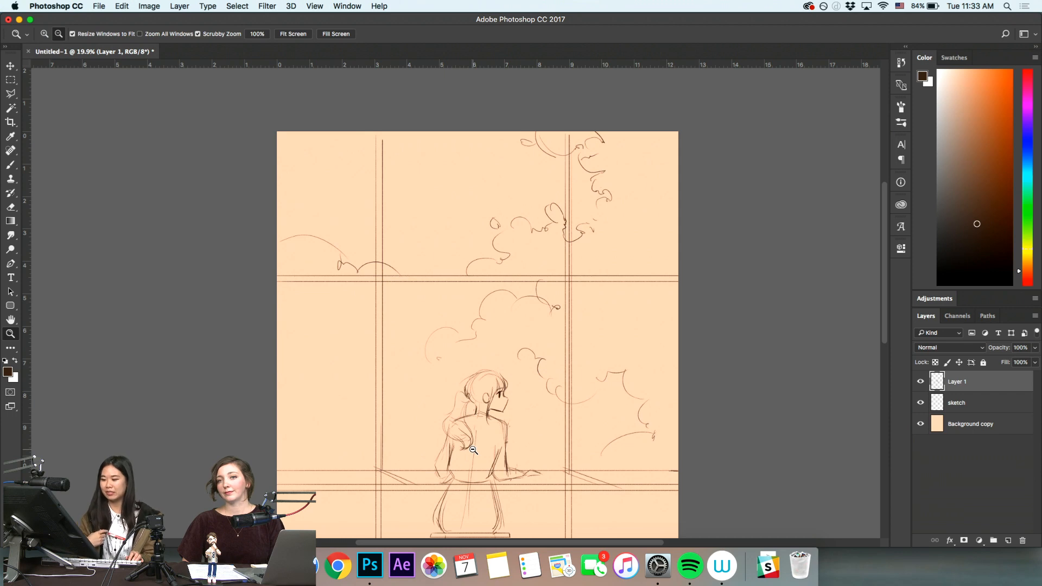
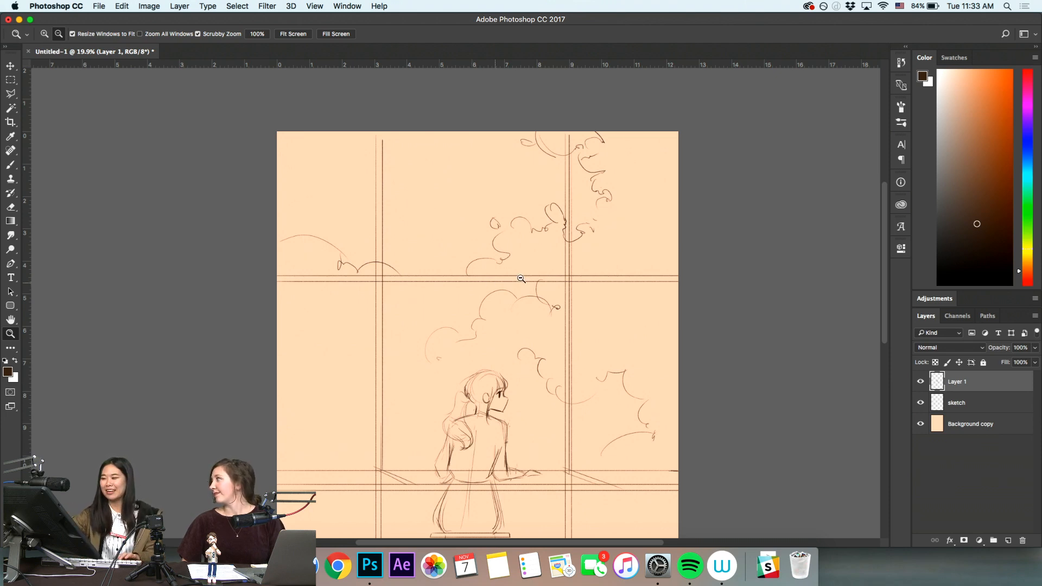
key("space")
key("space")
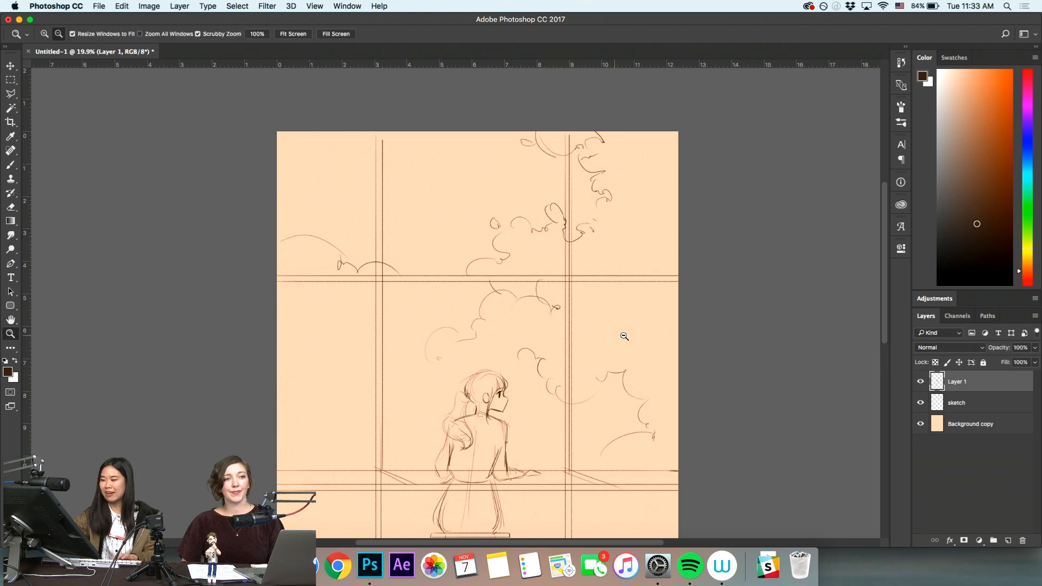
key("space")
mouse_move(536, 299)
left_mouse_down()
mouse_move(574, 317)
mouse_move(546, 302)
mouse_move(521, 362)
left_mouse_up()
key("alt+space")
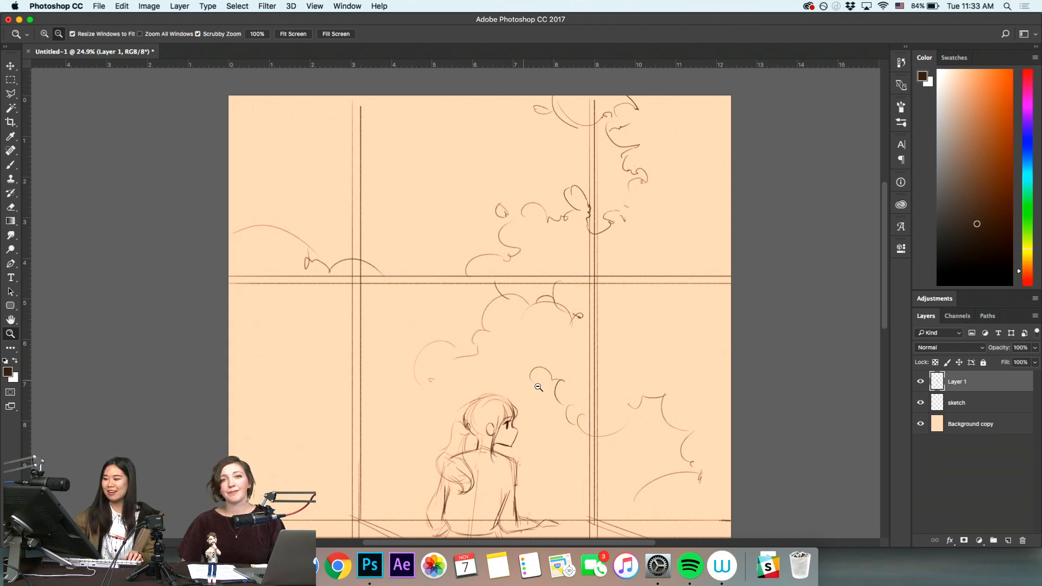
Examine the whole composition at a reduced size and with the canvas view rotated
key("super+minus")
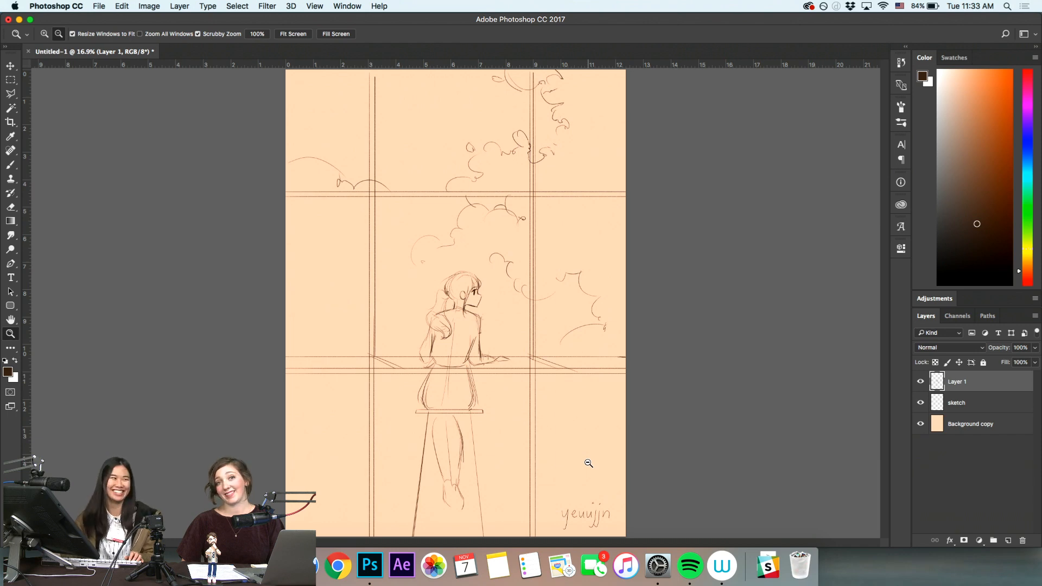
left_click_drag(529, 459, 520, 460)
key("r")
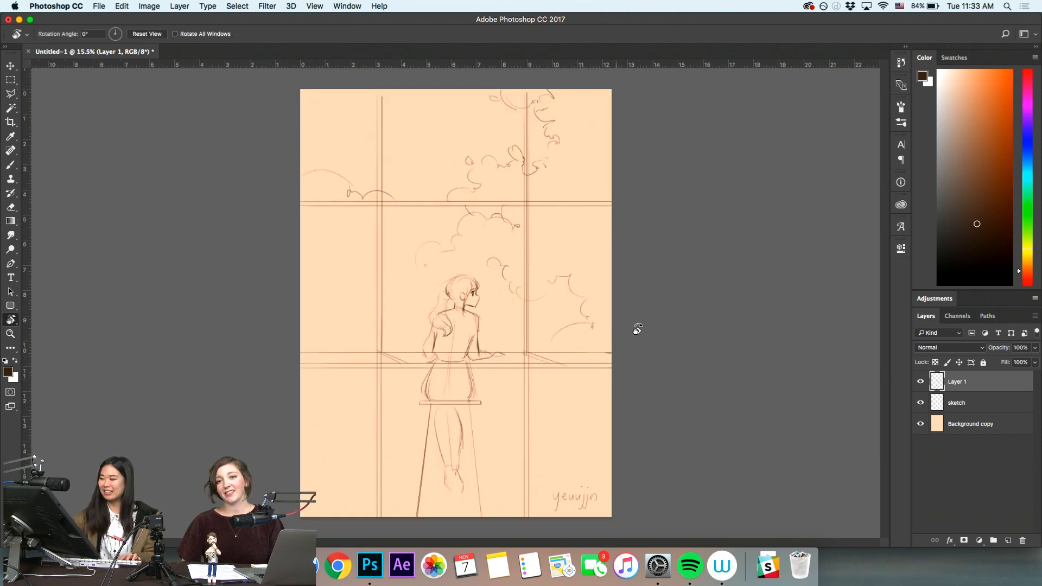
left_click_drag(638, 329, 477, 517)
key("z")
left_click_drag(458, 459, 465, 451)
key("r")
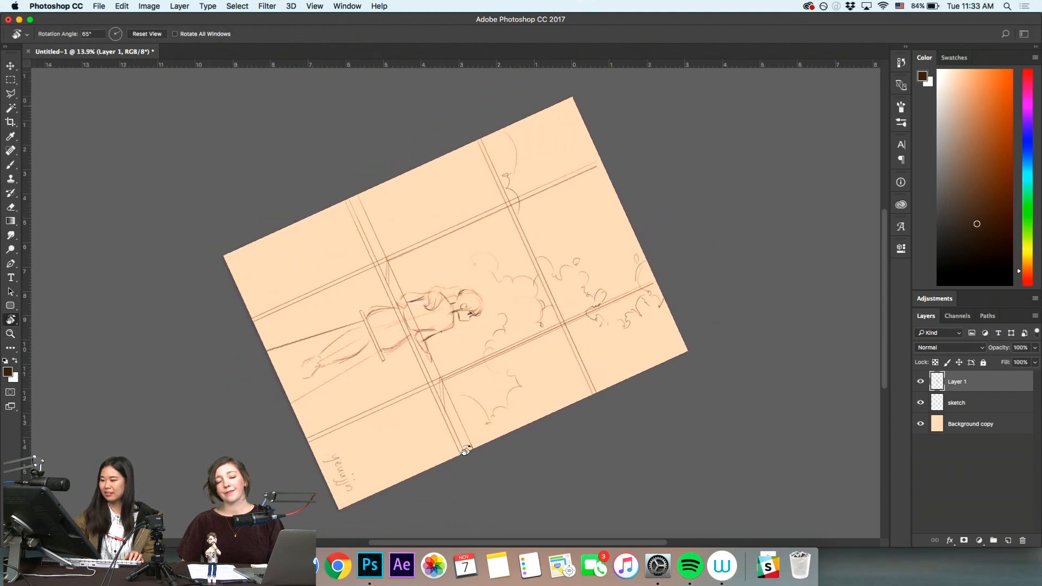
key("z")
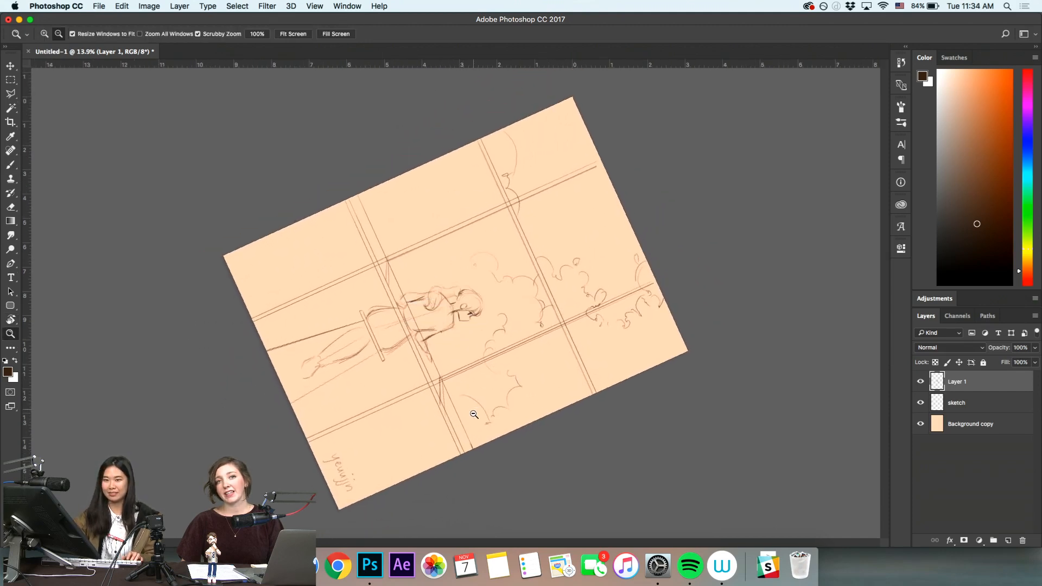
left_click(474, 415)
left_click(412, 478, "alt")
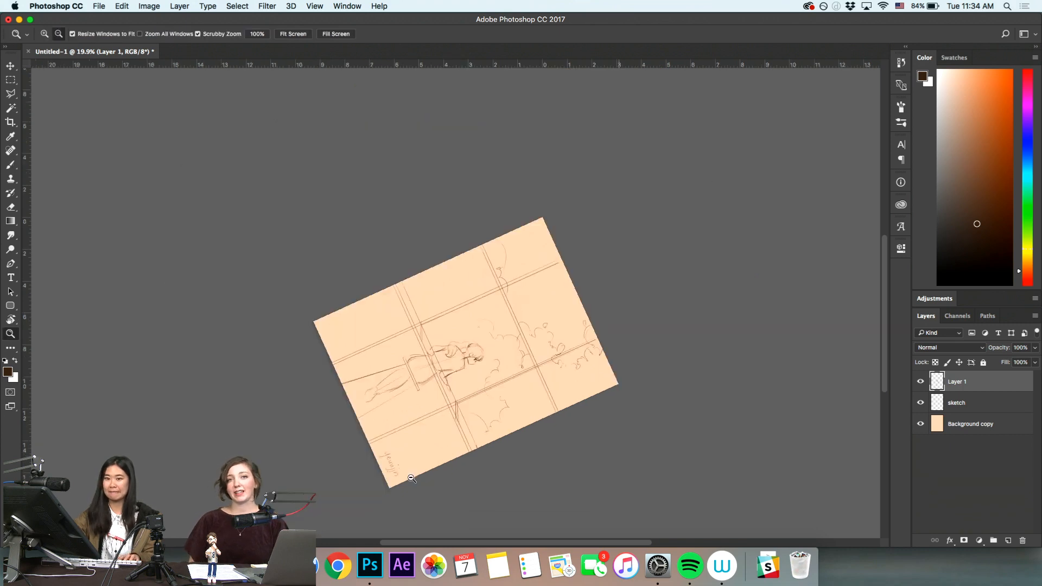
key("Escape")
Draw a small leaf-shaped mark and a short fleck beside the cloud's left end, and darken the ledge diagonal at the right post
key("h")
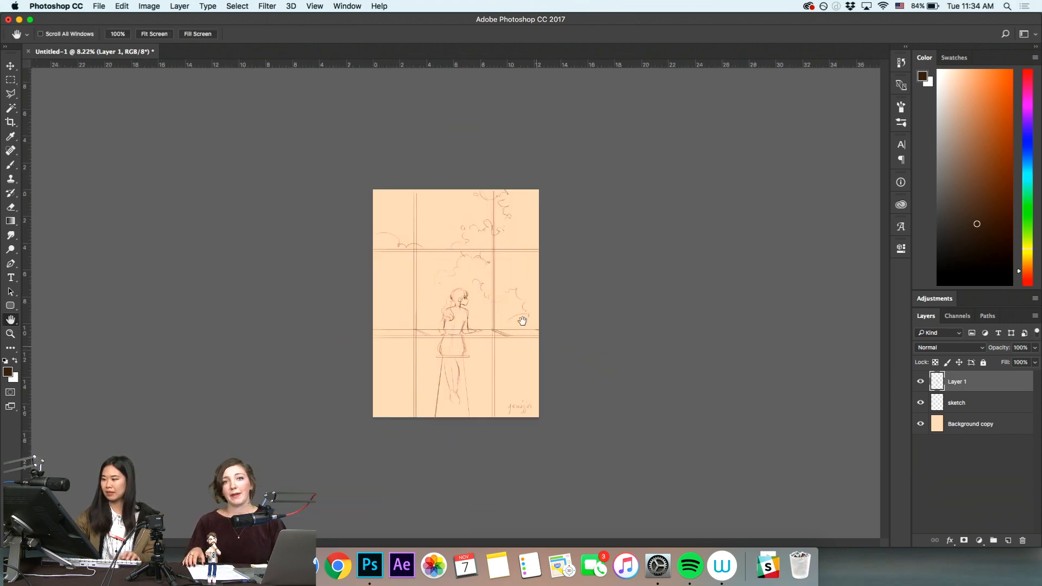
key("z")
left_click_drag(522, 321, 548, 321)
key("b")
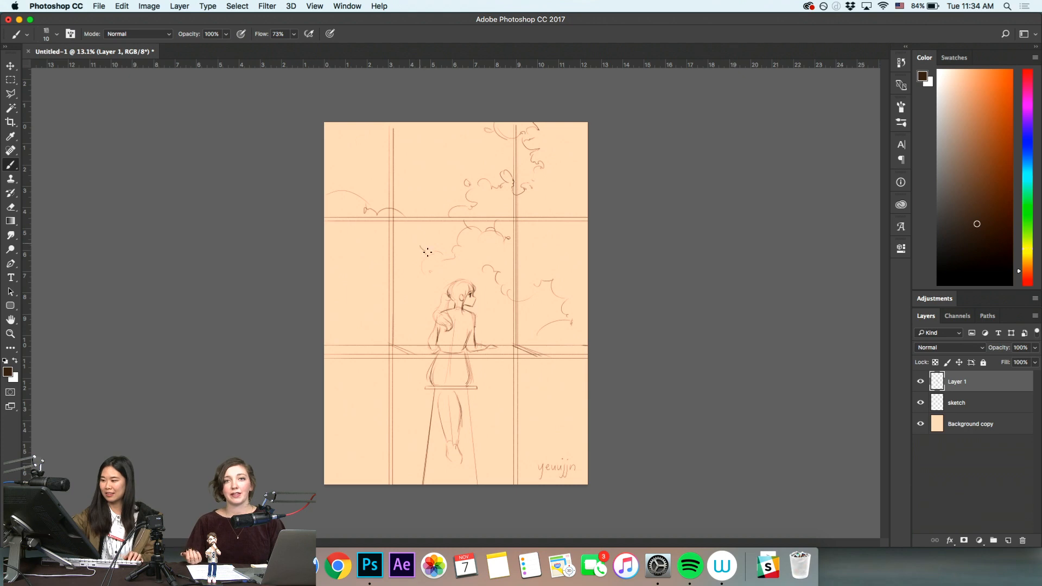
key("z")
left_click_drag(458, 304, 472, 304)
key("b")
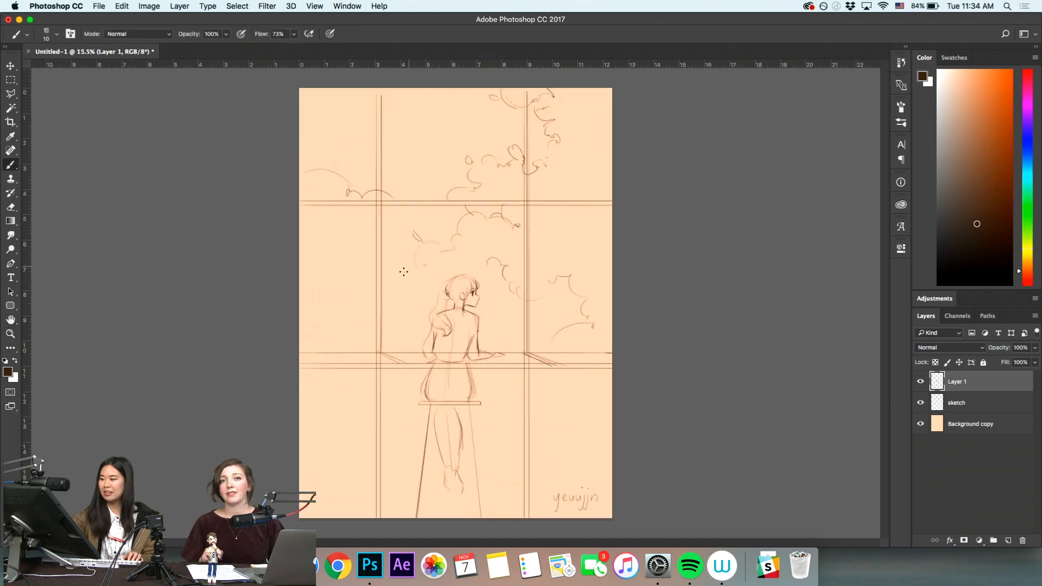
key("z")
key("b")
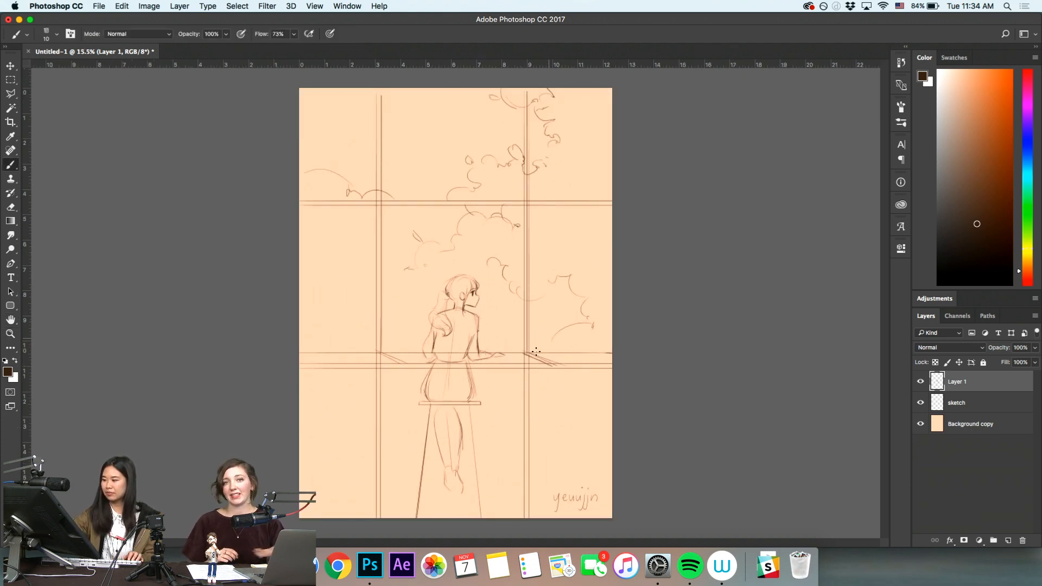
Extend the shallow arc in the right pane down to the window ledge
key("z")
left_click_drag(456, 304, 380, 324)
key("b")
key("z")
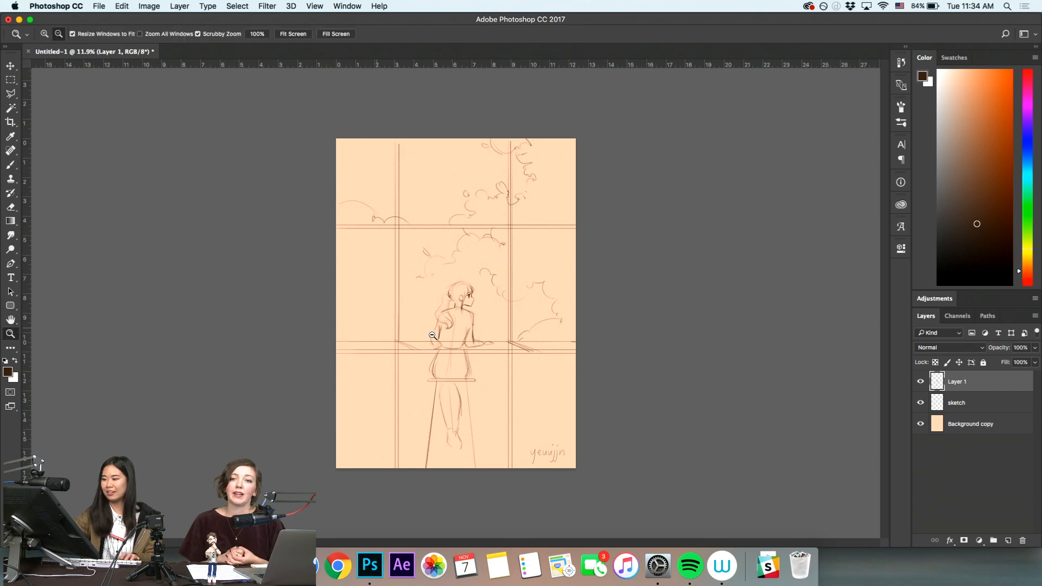
Draw a small pointed shape at the foot of the left window post, where it meets the ledge
key("h")
key("z")
left_click_drag(412, 376, 565, 426)
key("r")
left_click_drag(667, 324, 508, 228)
key("z")
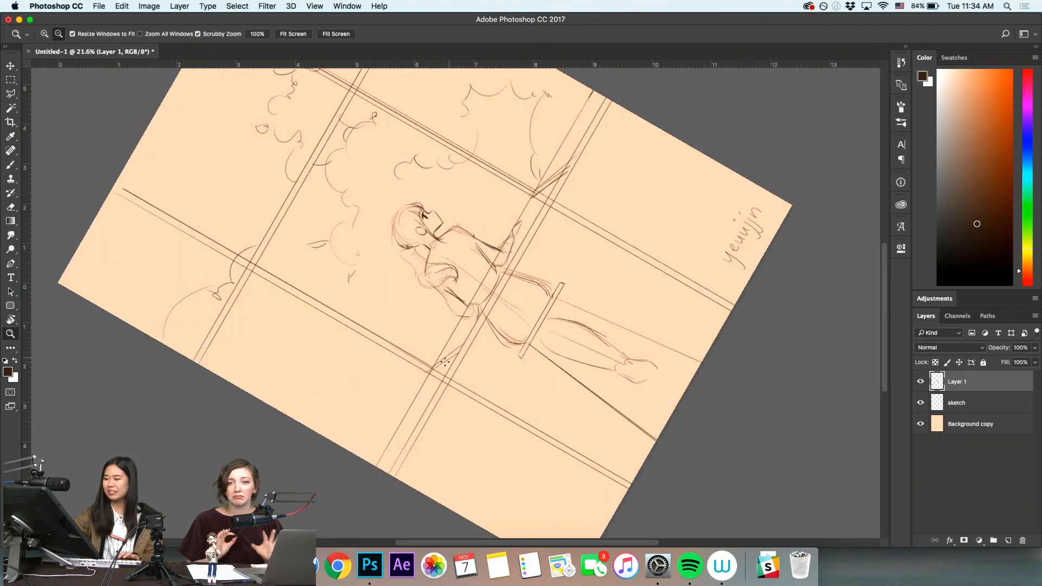
key("b")
mouse_move(440, 358)
left_mouse_down()
mouse_move(427, 385)
mouse_move(521, 379)
left_mouse_up()
key("super+z")
key("z")
key("b")
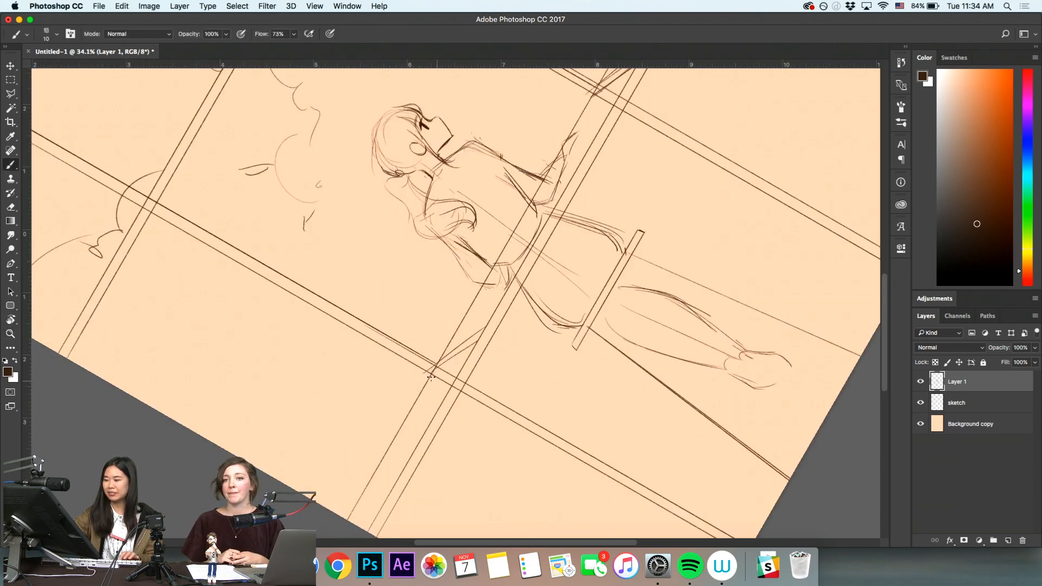
mouse_move(455, 349)
left_mouse_down()
mouse_move(426, 387)
mouse_move(445, 352)
left_mouse_up()
key("super+z")
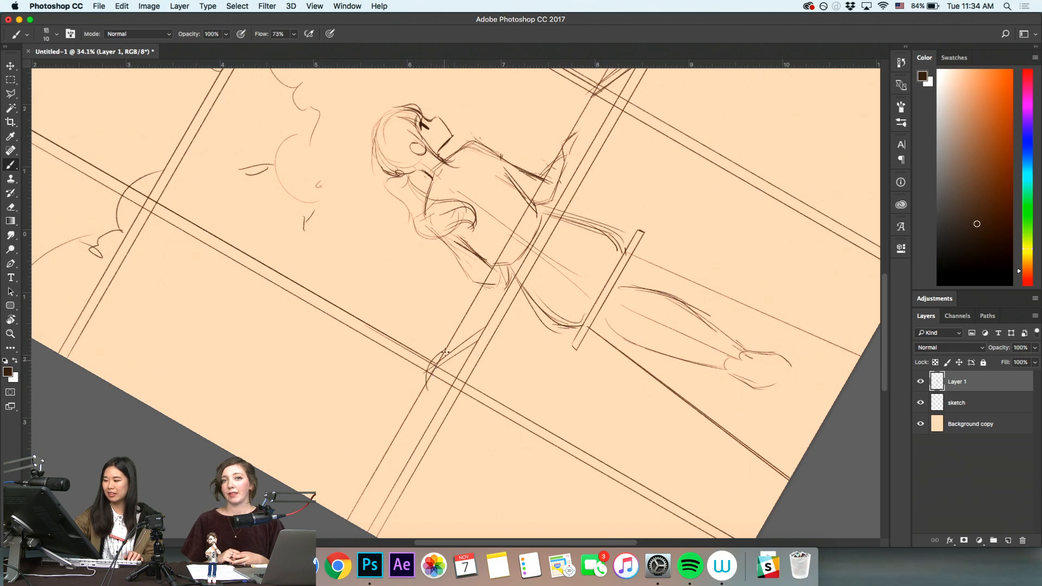
left_click_drag(426, 391, 450, 362)
Draw a curved line rising from the left post's foot toward the height of the figure's shoulder, redoing the stroke as needed
key("z")
left_click_drag(496, 338, 434, 343)
key("r")
mouse_move(661, 358)
left_mouse_down()
mouse_move(602, 451)
mouse_move(559, 431)
left_mouse_up()
key("b")
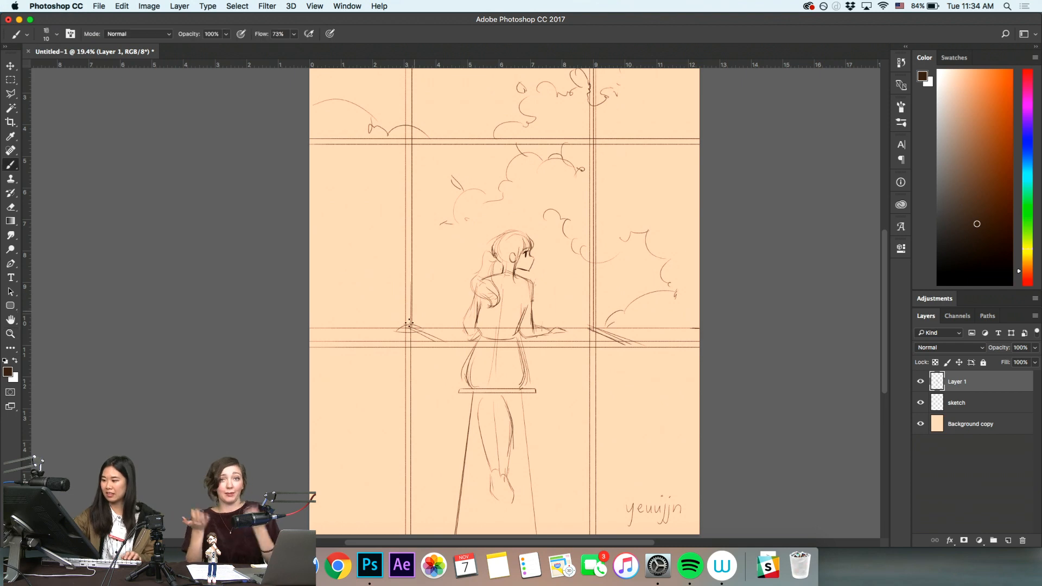
left_click_drag(409, 326, 433, 278)
key("super+z")
mouse_move(407, 329)
left_mouse_down()
mouse_move(439, 270)
mouse_move(437, 279)
left_mouse_up()
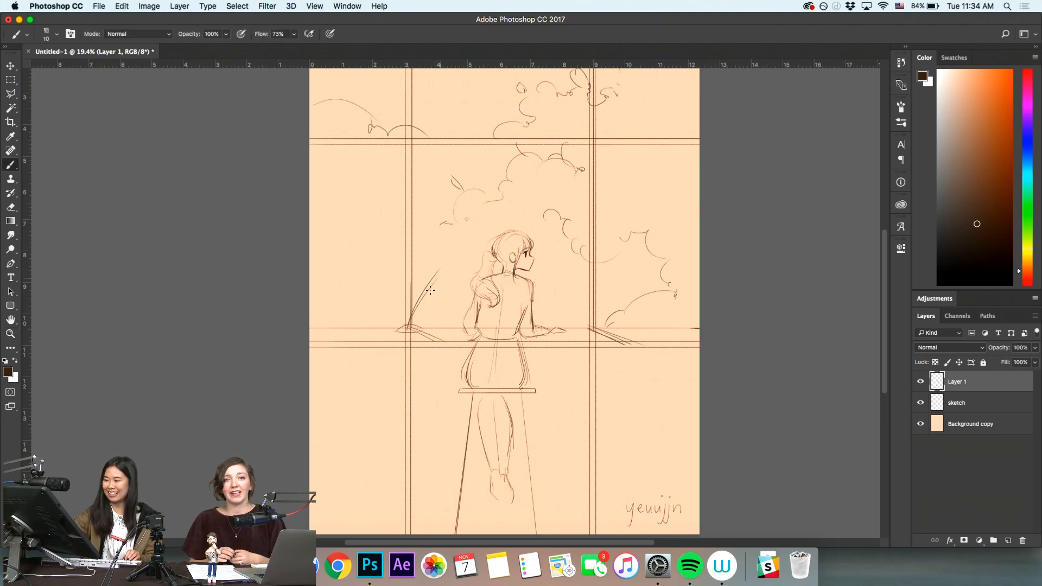
key("super+z")
left_click_drag(407, 325, 423, 293)
key("super+z")
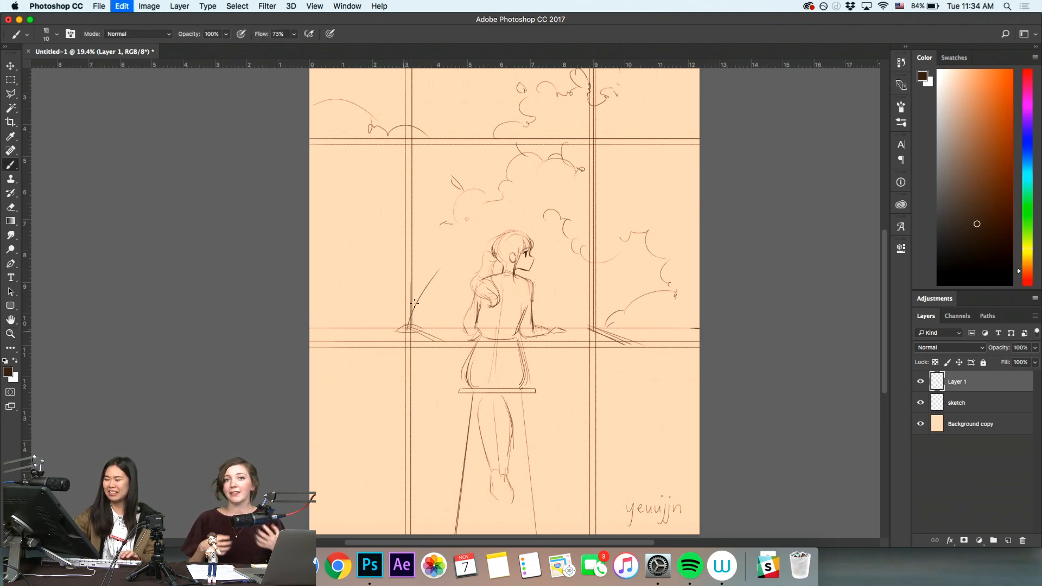
left_click_drag(408, 328, 439, 271)
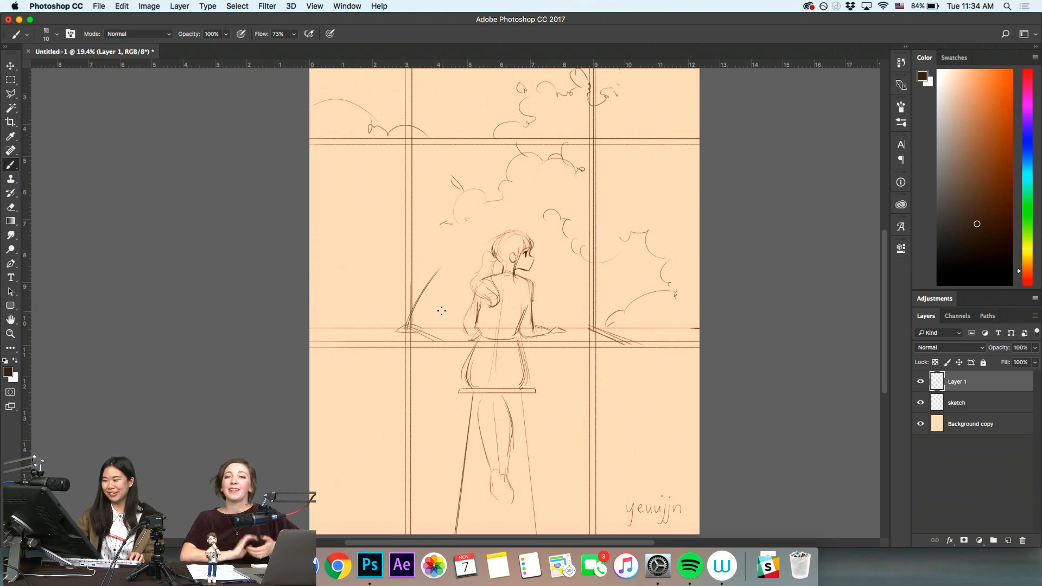
Draw a rounded lamp shade with a narrow oval opening at the upper end of the curved stem
mouse_move(467, 275)
left_mouse_down()
mouse_move(495, 276)
mouse_move(532, 240)
left_mouse_up()
key("super+z")
mouse_move(491, 277)
left_mouse_down()
mouse_move(556, 260)
mouse_move(555, 271)
mouse_move(491, 276)
left_mouse_up()
left_click_drag(547, 322, 478, 430)
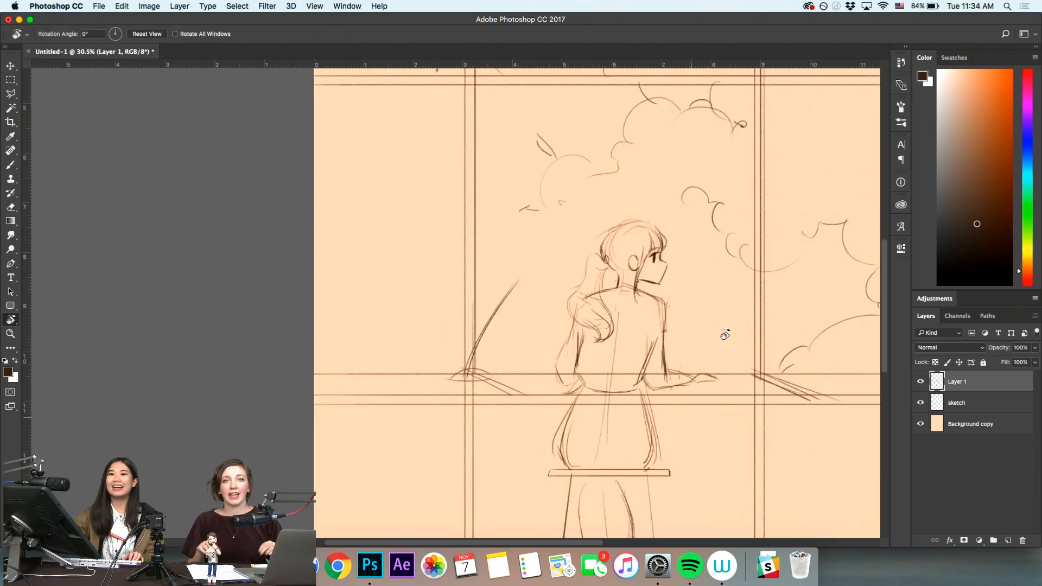
left_click_drag(725, 335, 706, 288)
left_click_drag(565, 341, 600, 355)
mouse_move(718, 321)
left_mouse_down()
mouse_move(716, 233)
mouse_move(670, 140)
left_mouse_up()
key("b")
mouse_move(467, 194)
left_mouse_down()
mouse_move(446, 244)
mouse_move(459, 221)
left_mouse_up()
Undo the shade's oval opening and redraw it as a cleaner narrow ellipse
key("super+z")
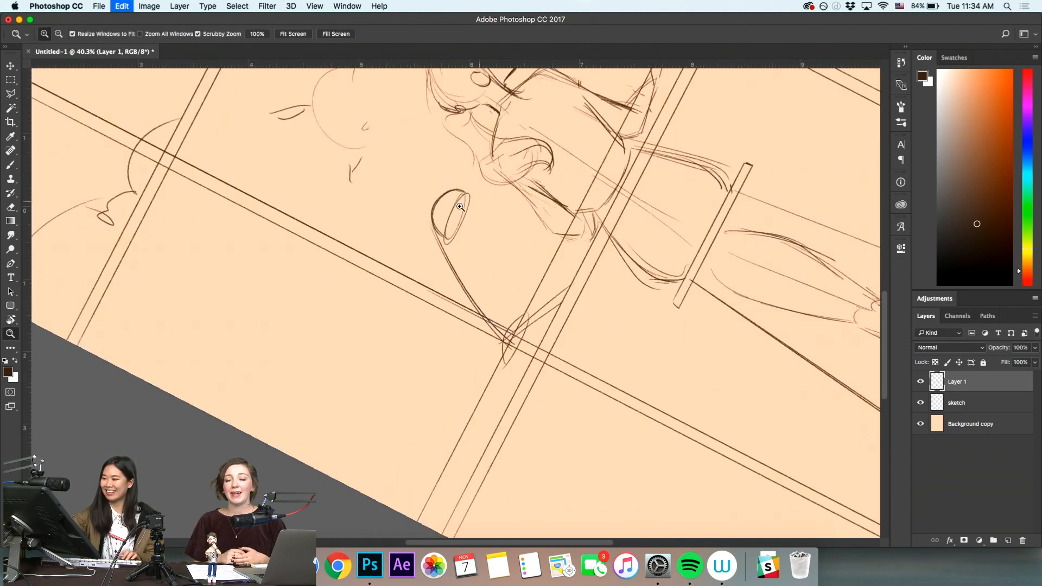
key("super+z")
key("super+z")
key("super+z")
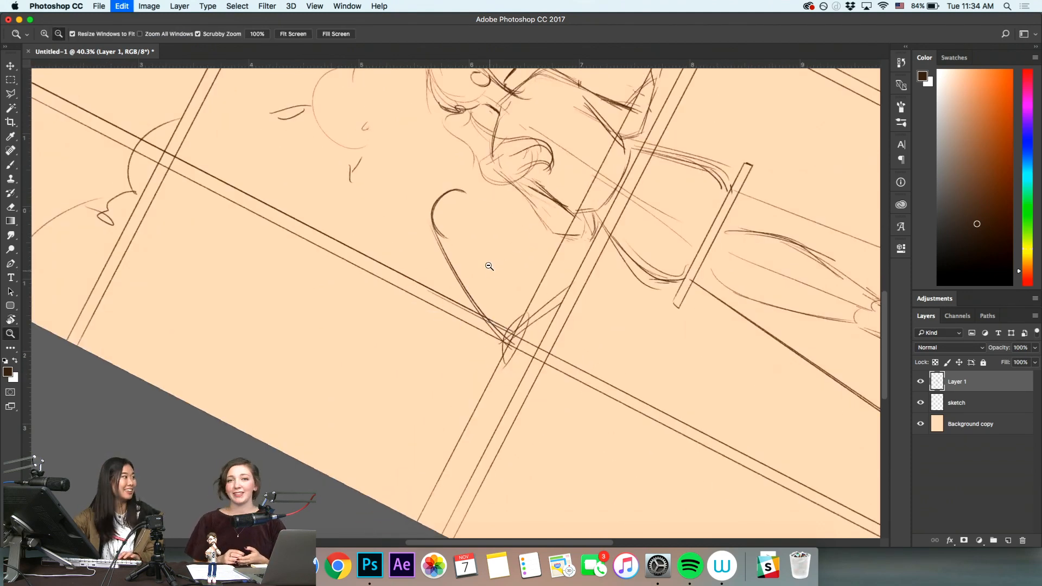
mouse_move(465, 194)
left_mouse_down()
mouse_move(447, 235)
mouse_move(464, 196)
left_mouse_up()
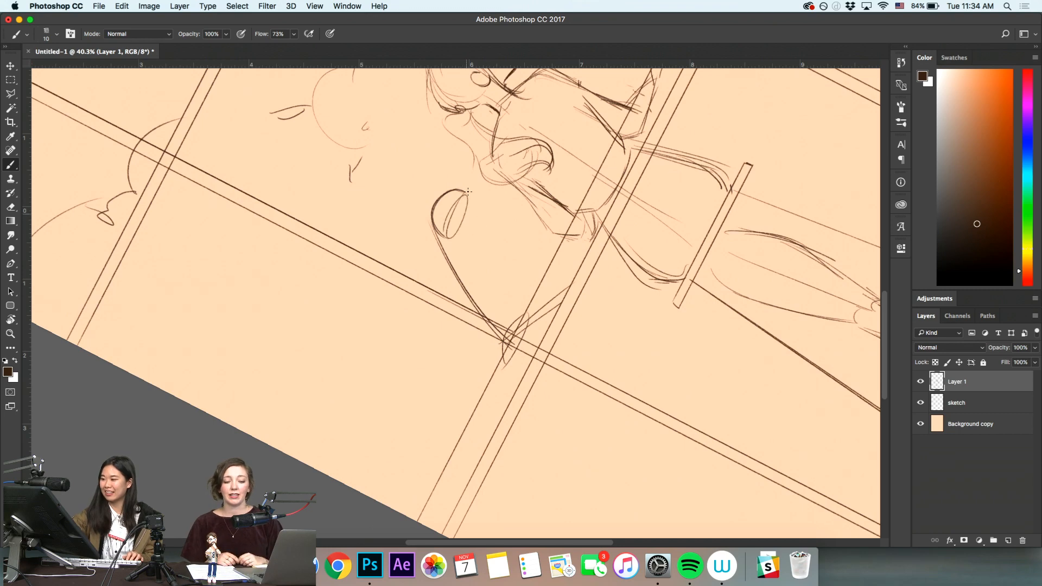
Add a small curved bulb line inside the lamp shade's opening, redoing the stroke as needed
key("z")
left_click_drag(515, 241, 437, 366)
key("r")
left_click_drag(691, 255, 564, 434)
key("b")
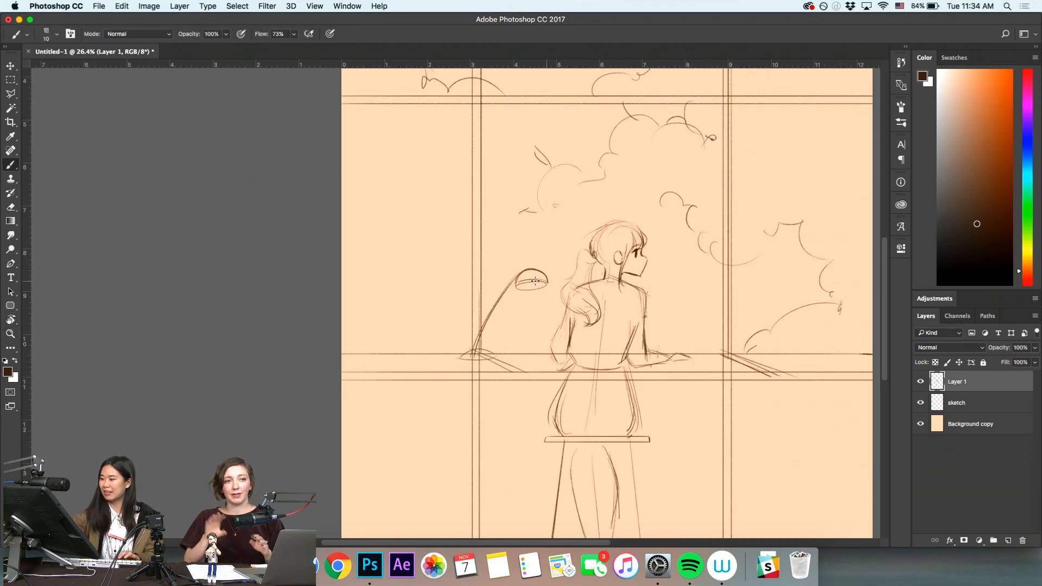
left_click_drag(529, 284, 537, 282)
key("super+z")
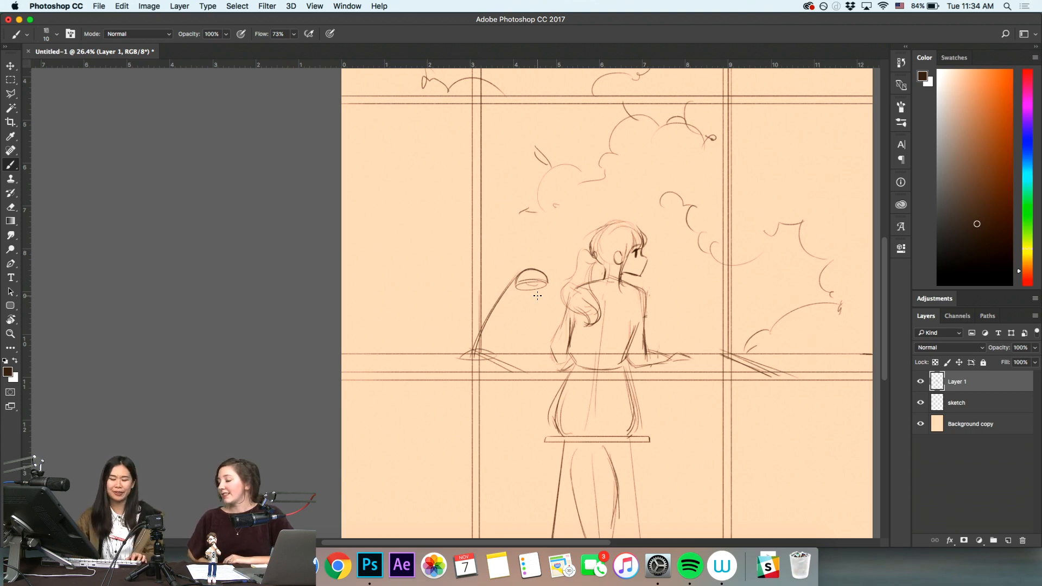
Draw a diagonal edge with short strokes on the window ledge to the left of the lamp's base
key("z")
left_click_drag(618, 377, 595, 401)
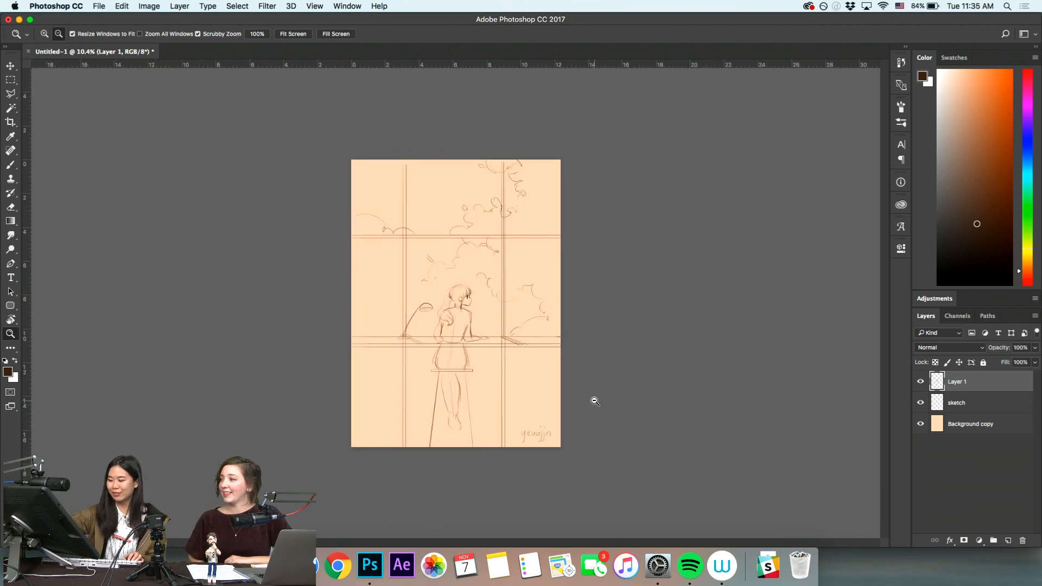
left_click_drag(402, 299, 491, 340)
key("r")
mouse_move(614, 346)
left_mouse_down()
mouse_move(674, 313)
mouse_move(668, 255)
left_mouse_up()
key("b")
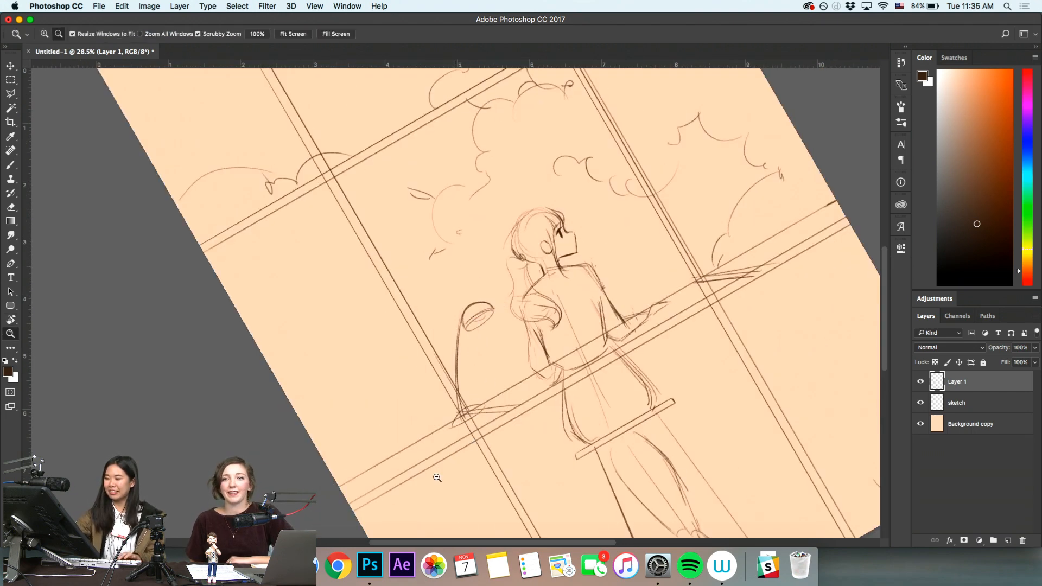
mouse_move(398, 459)
left_mouse_down()
mouse_move(432, 457)
mouse_move(451, 439)
left_mouse_up()
key("super+z")
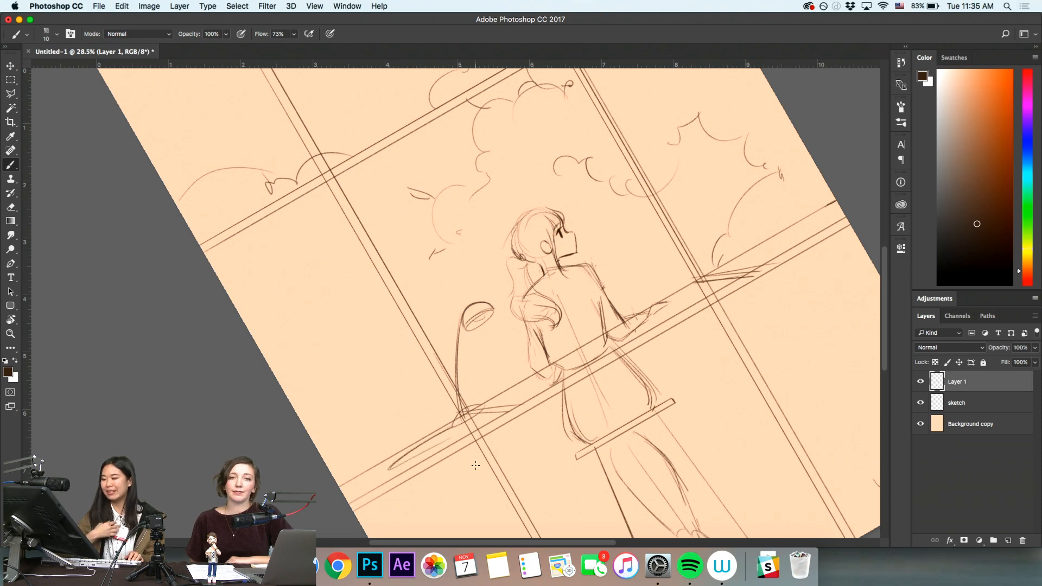
Examine the whole composition upright and at a reduced size to judge the lamp and ledge details
key("z")
left_click(641, 380, "alt")
left_click(682, 474, "alt")
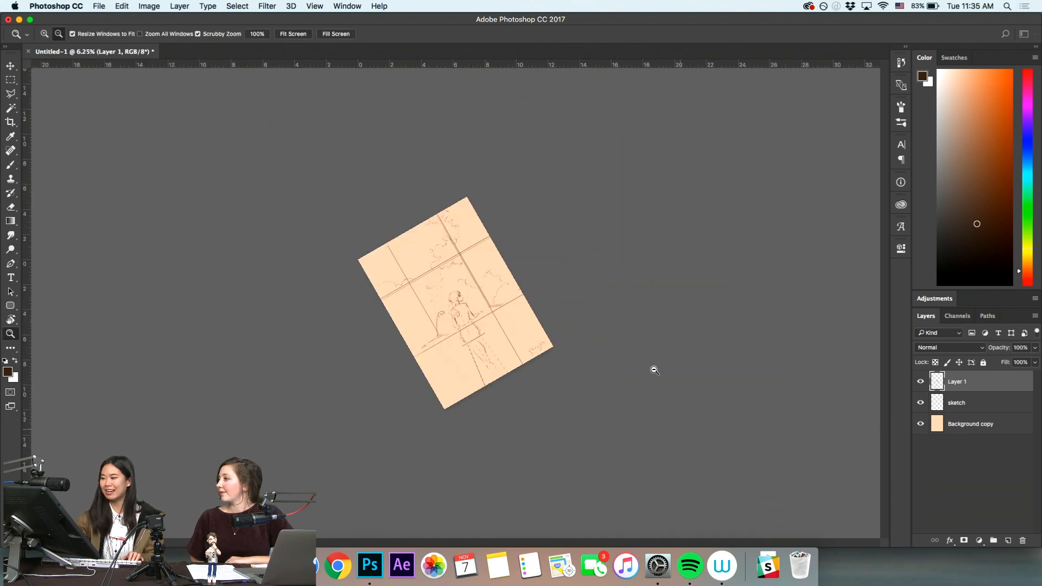
left_click_drag(657, 375, 606, 458)
left_click_drag(471, 348, 564, 350)
key("r")
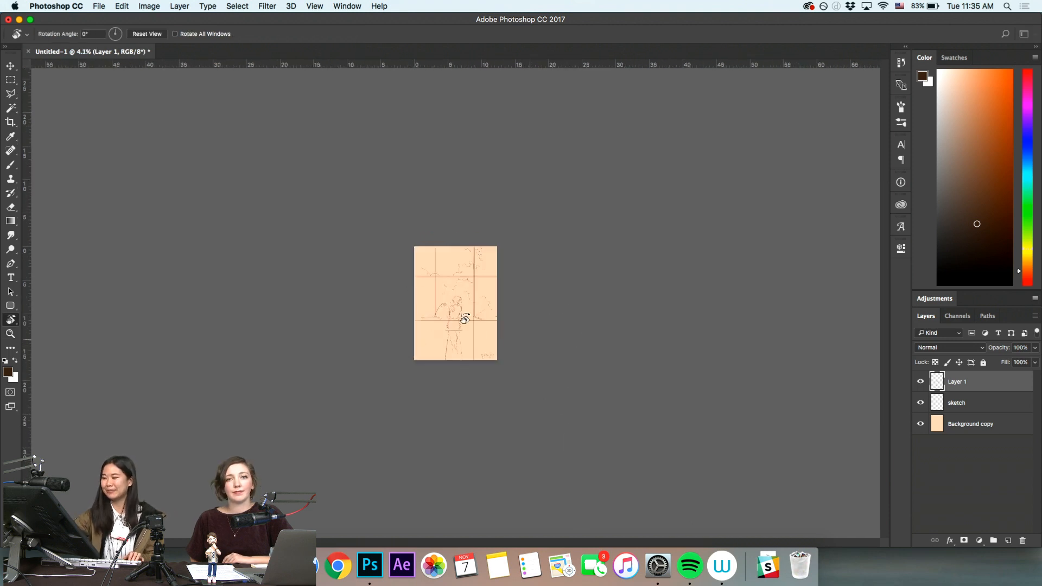
key("z")
mouse_move(465, 316)
left_mouse_down()
mouse_move(461, 337)
mouse_move(453, 331)
left_mouse_up()
key("b")
key("z")
key("b")
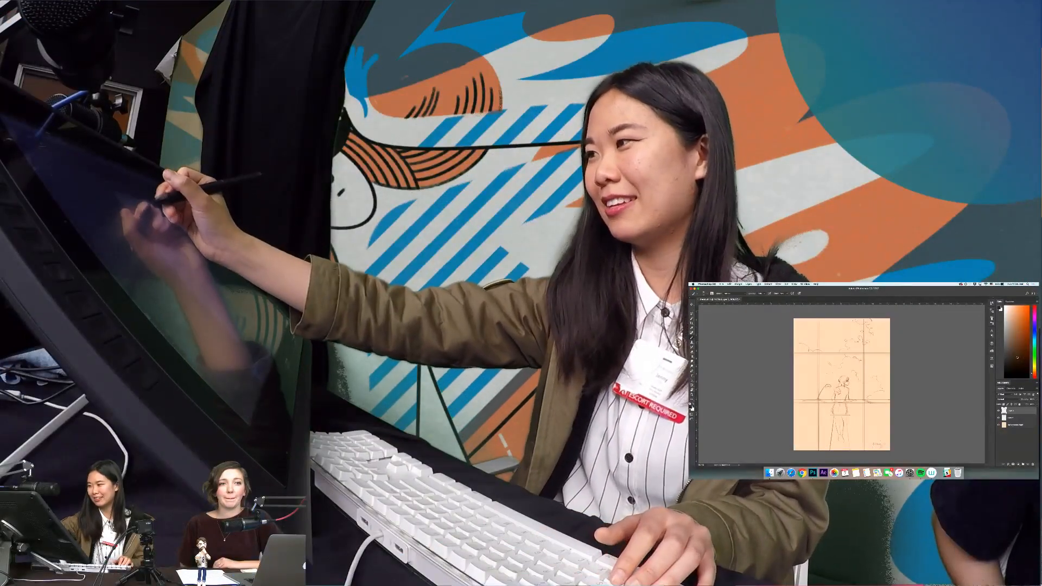
key("super+z")
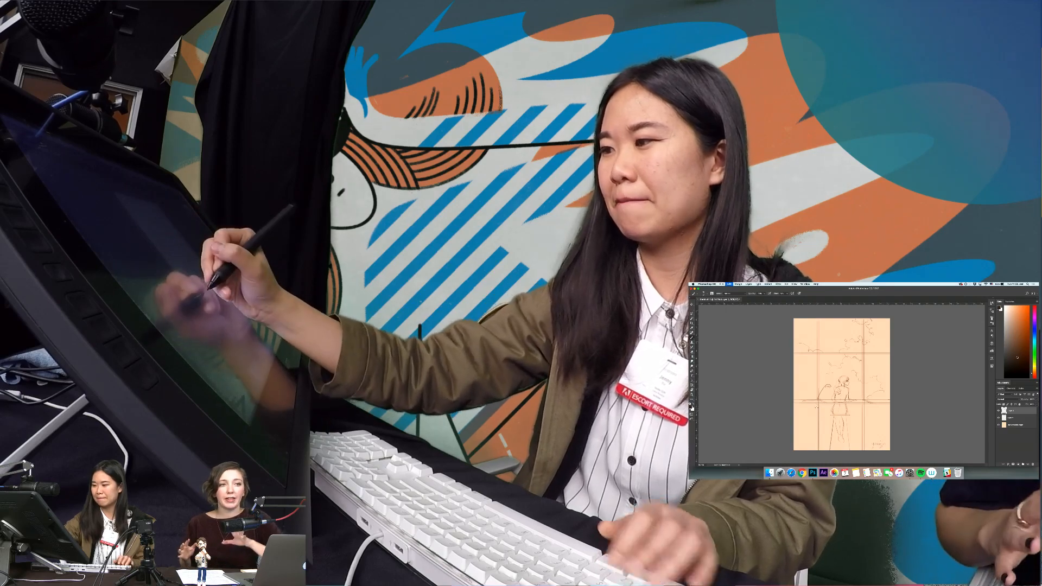
key("space")
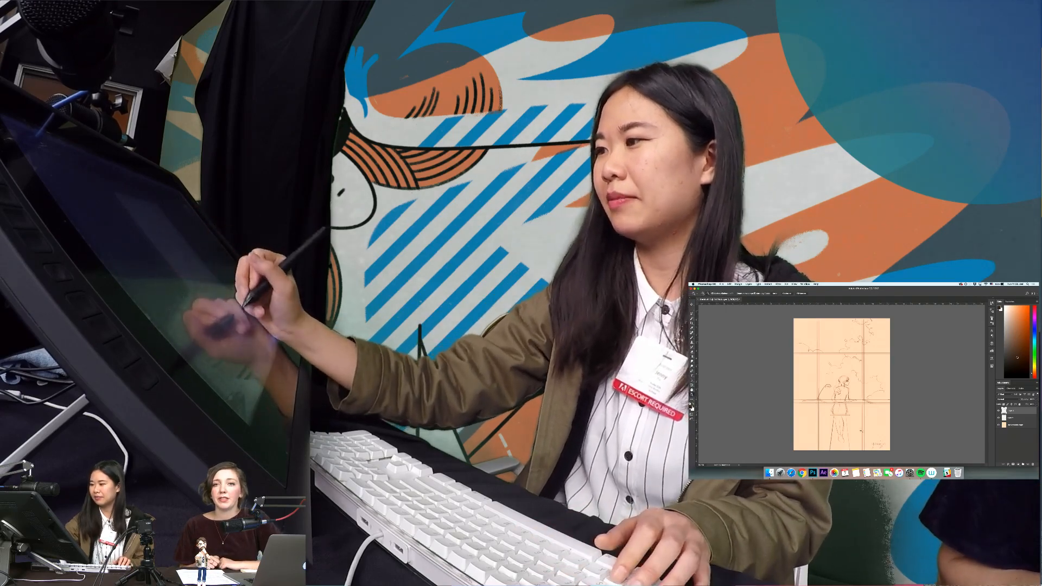
left_click_drag(810, 394, 826, 401)
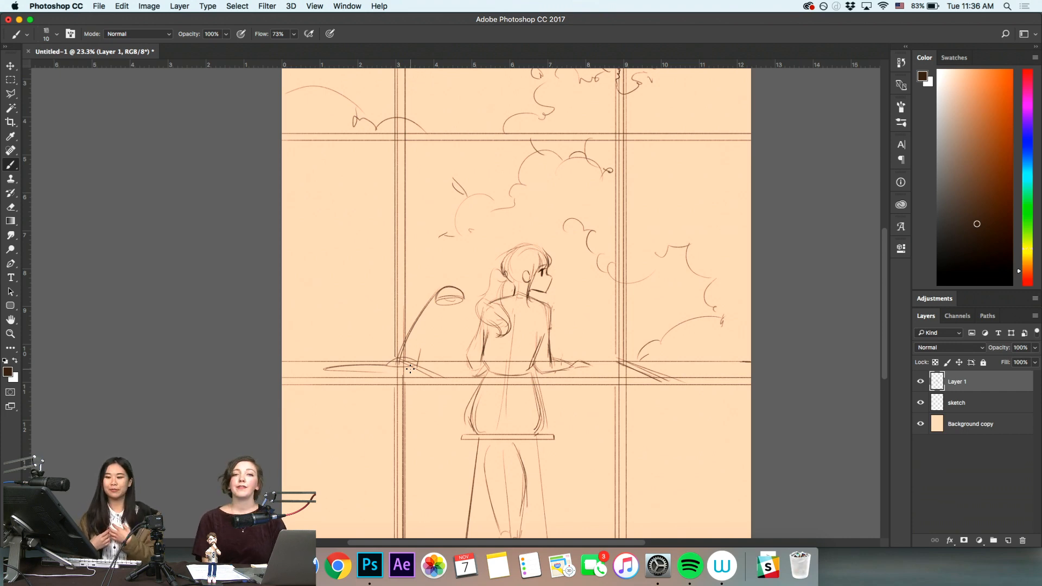
key("z")
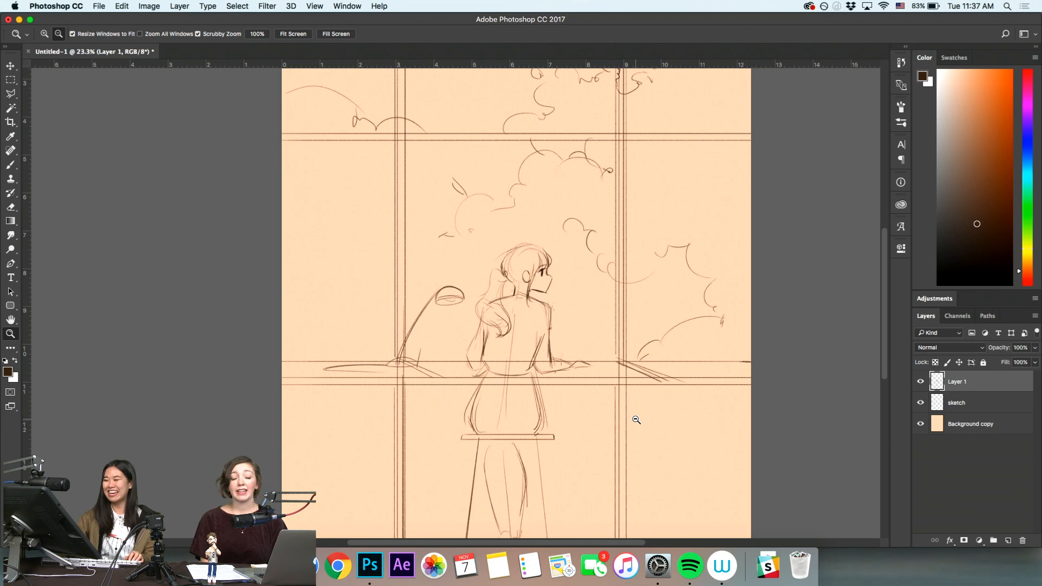
left_click_drag(609, 368, 521, 402)
left_click_drag(615, 277, 552, 314)
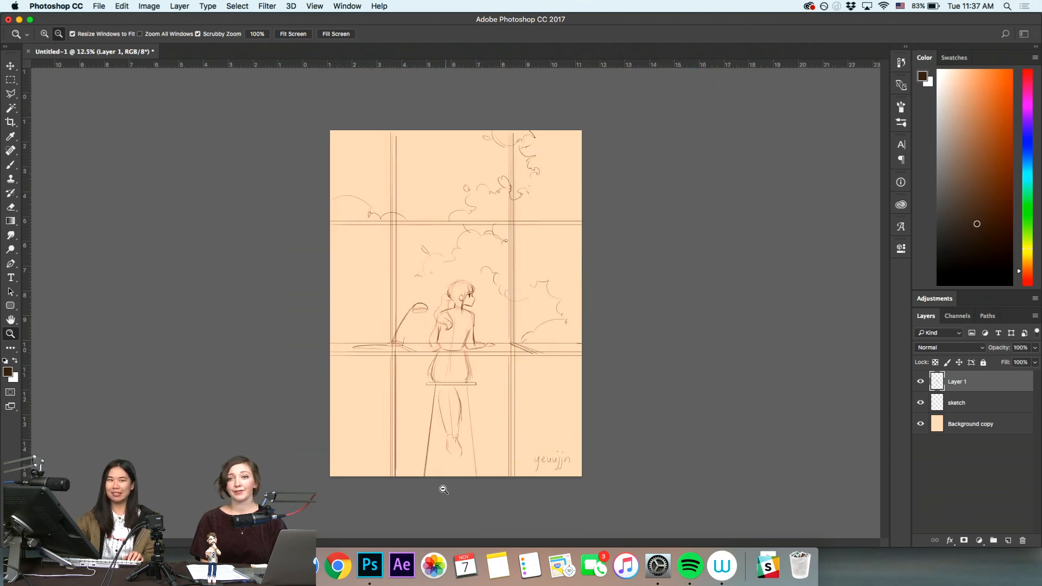
key("r")
left_click_drag(661, 358, 659, 175)
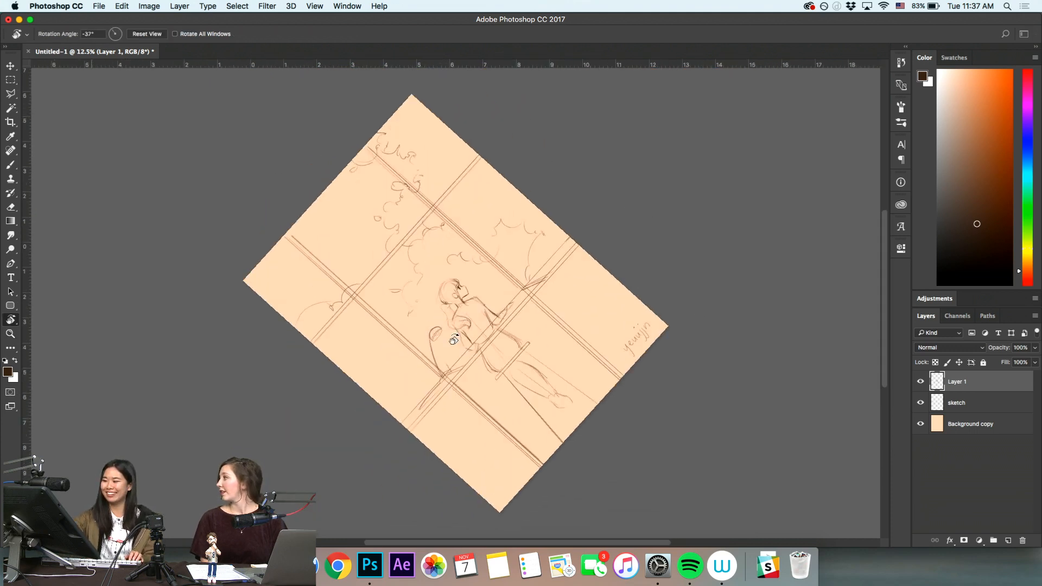
key("z")
left_click_drag(421, 392, 524, 369)
key("r")
left_click_drag(657, 386, 607, 456)
key("z")
left_click_drag(418, 392, 510, 407)
key("h")
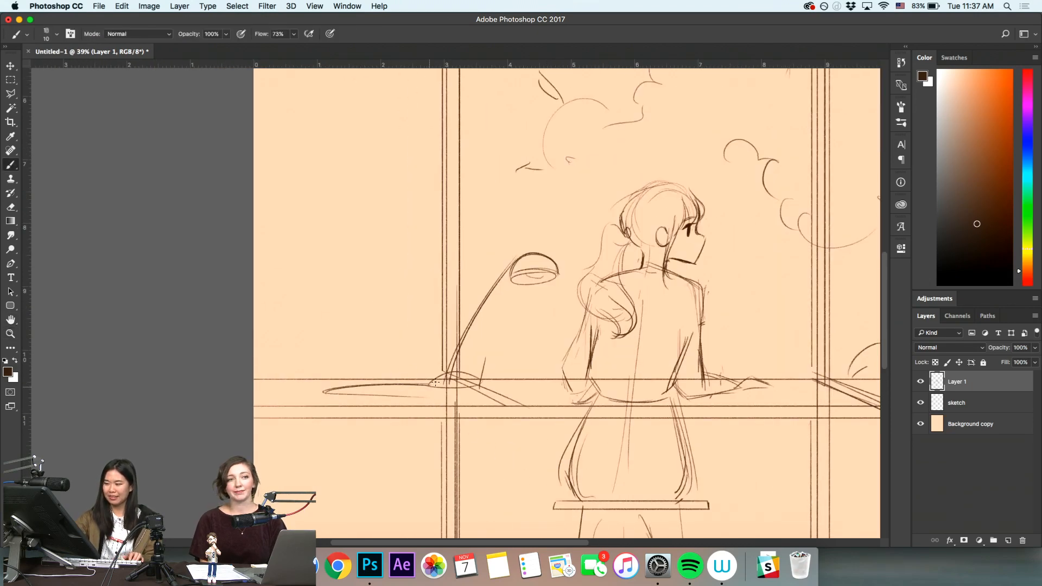
key("h")
key("z")
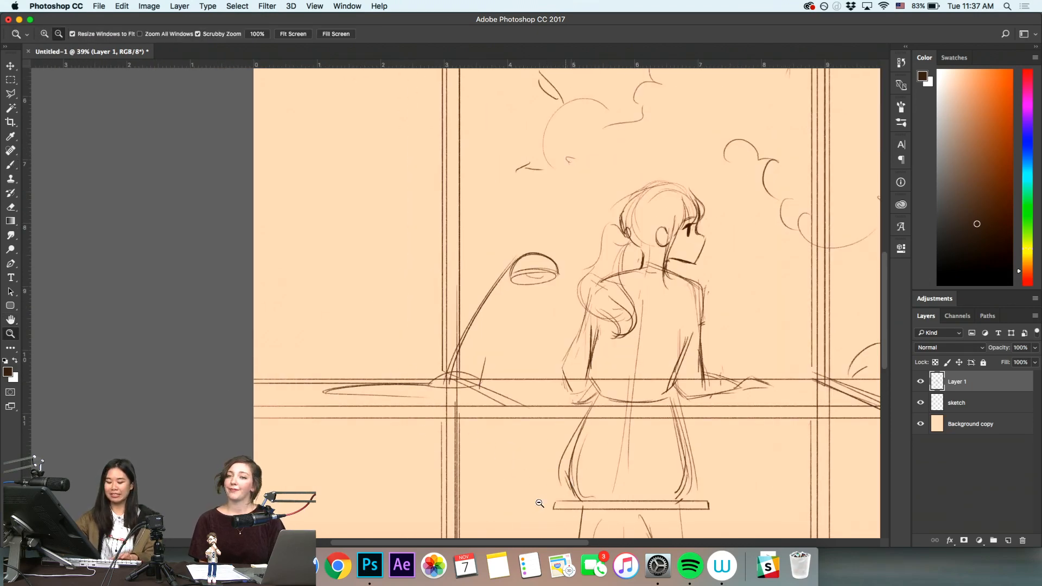
left_click_drag(539, 503, 496, 504)
key("h")
left_click_drag(753, 352, 576, 442)
key("z")
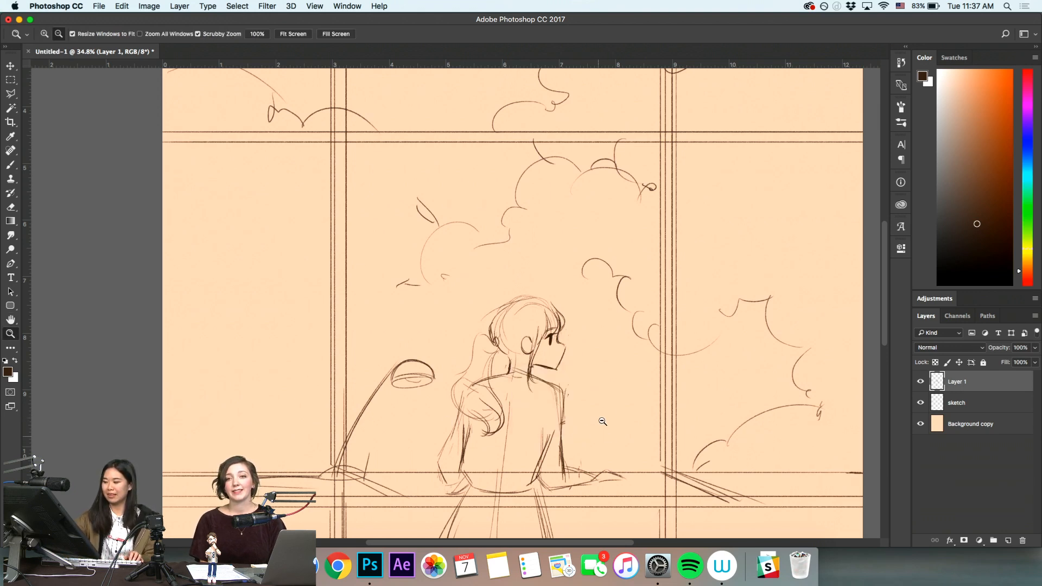
left_click_drag(602, 417, 570, 429)
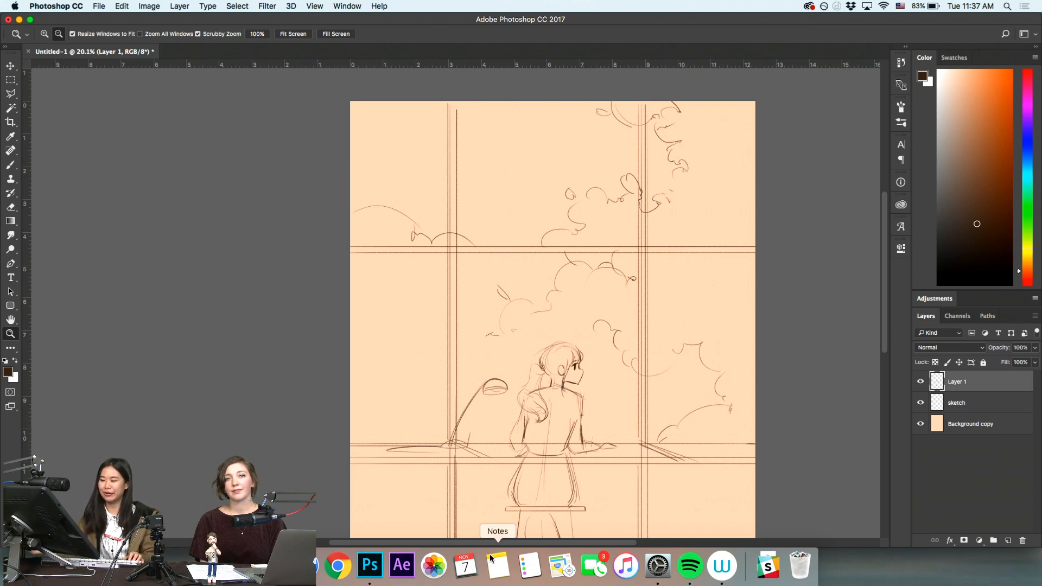
key("space")
left_click_drag(516, 419, 486, 416)
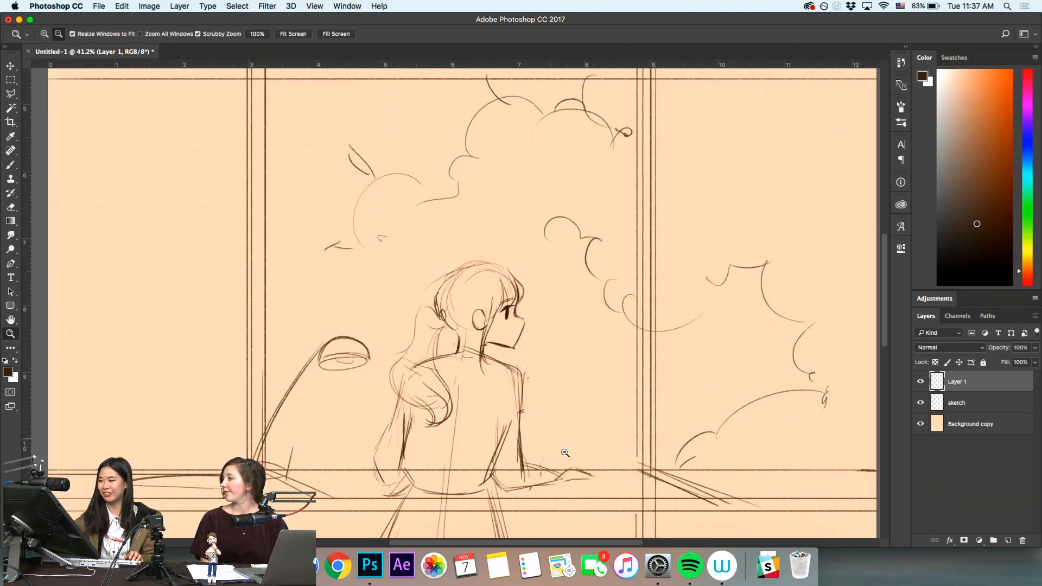
left_click_drag(564, 454, 472, 454)
left_click_drag(459, 321, 532, 354)
key("space")
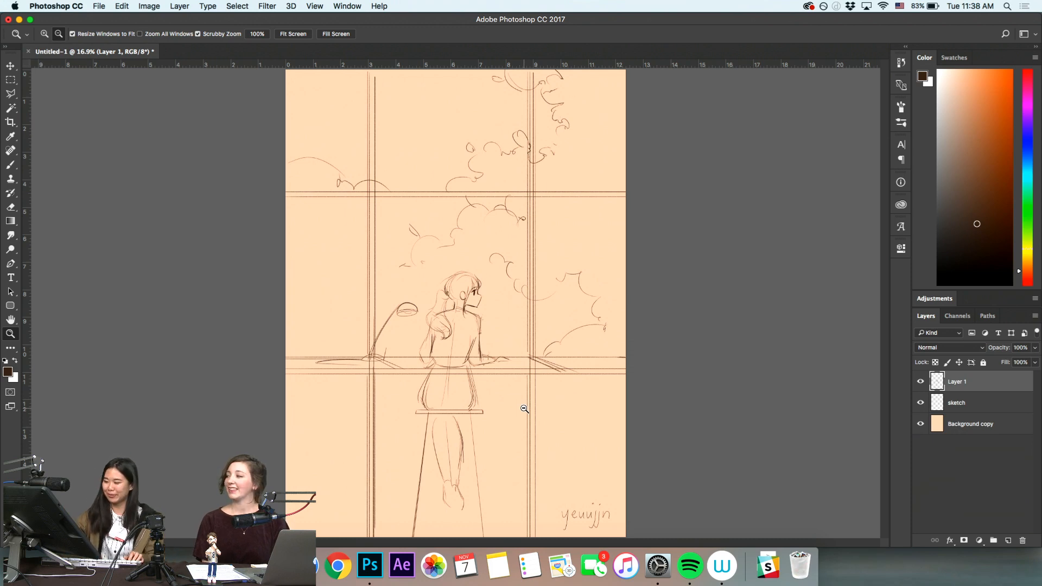
Refine the outlines of the woman's feet below the stool with the Brush on Layer 1
left_click_drag(470, 456, 511, 473)
key("space")
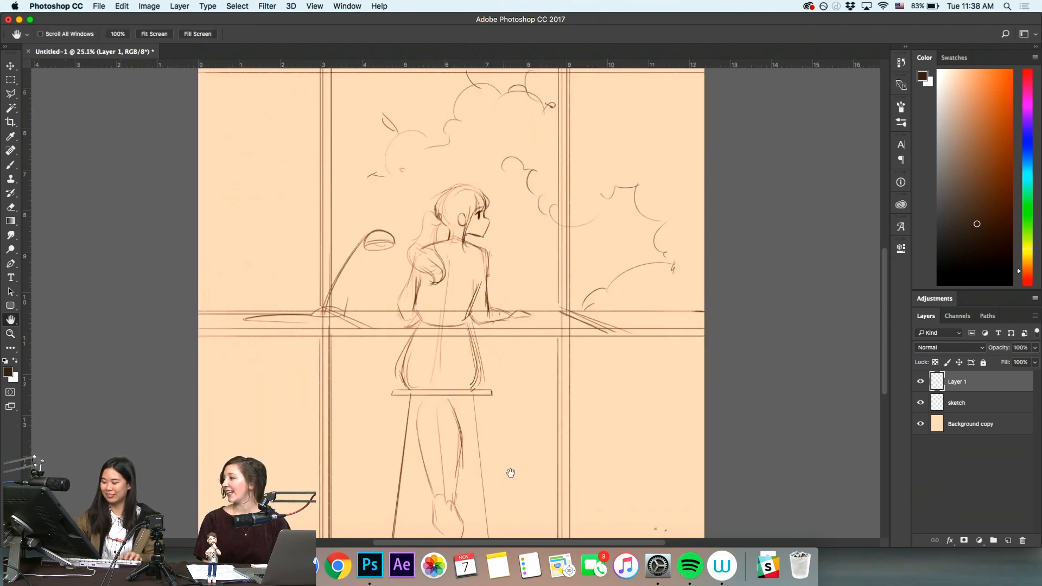
scroll(510, 473, "down", 5)
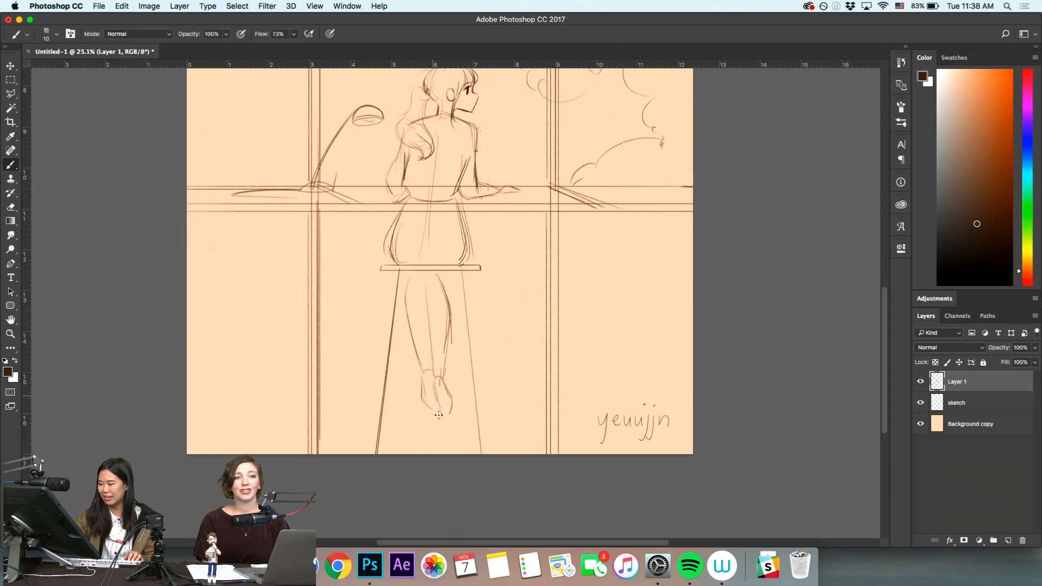
mouse_move(435, 383)
left_mouse_down()
mouse_move(439, 416)
mouse_move(434, 408)
left_mouse_up()
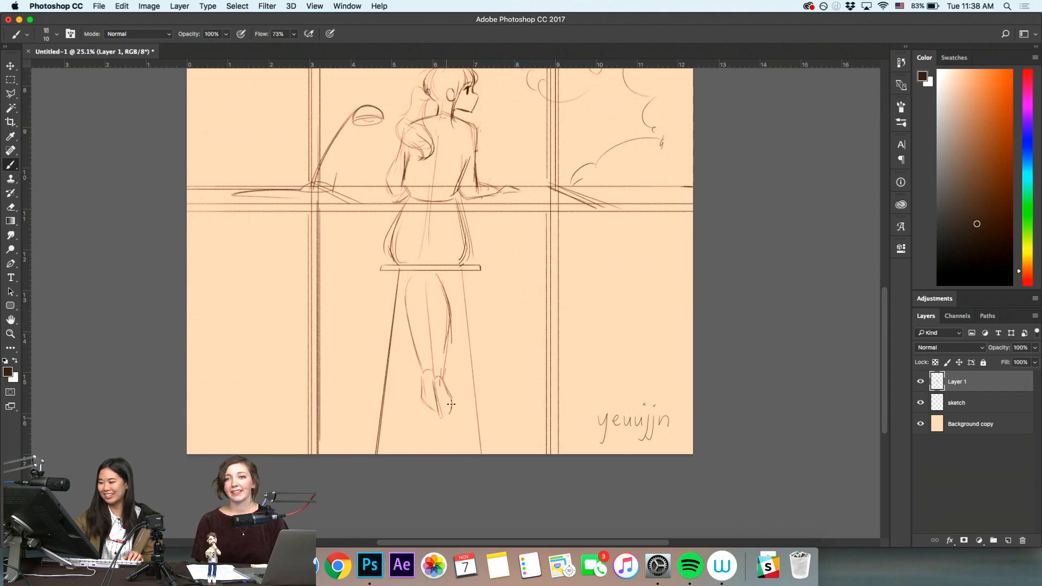
key("z")
left_click_drag(493, 422, 483, 455)
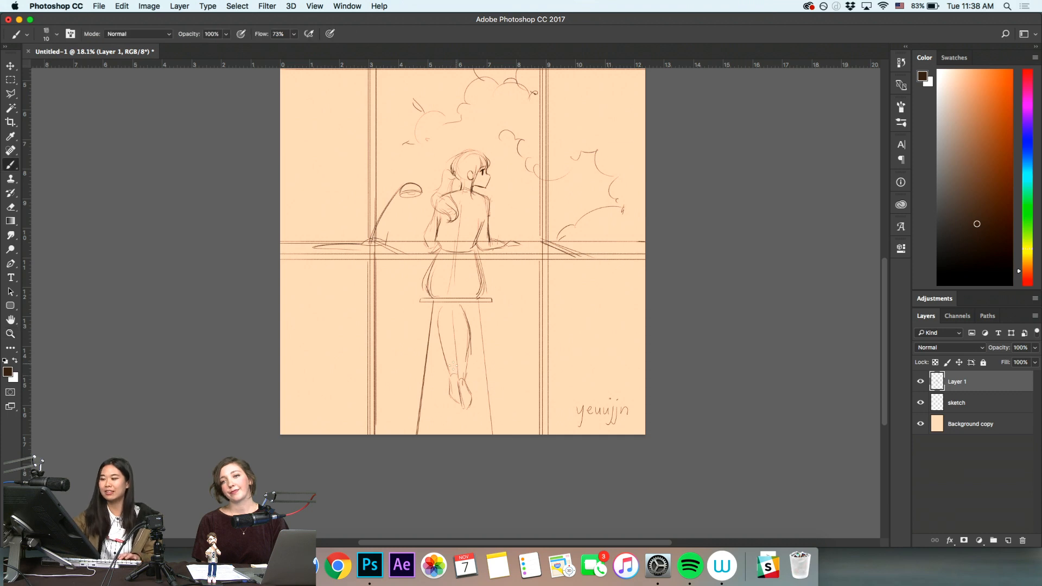
left_click(449, 374)
key("b")
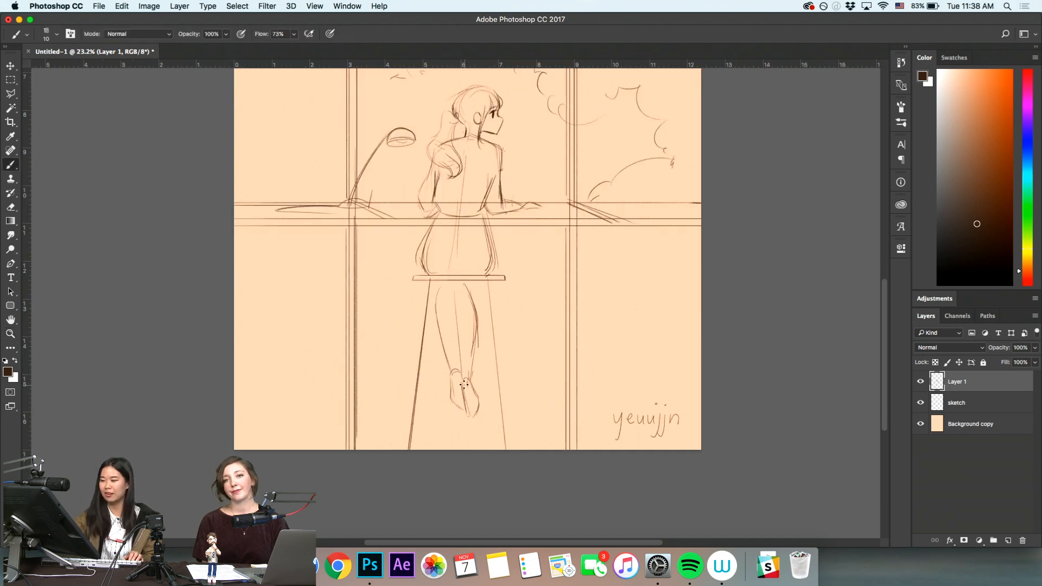
key("z")
left_click(458, 377)
key("b")
mouse_move(463, 378)
left_mouse_down()
mouse_move(470, 421)
mouse_move(516, 414)
left_mouse_up()
key("super+z")
key("super+space")
key("space")
left_click_drag(560, 280, 537, 447)
key("alt+space")
left_click_drag(475, 453, 413, 446)
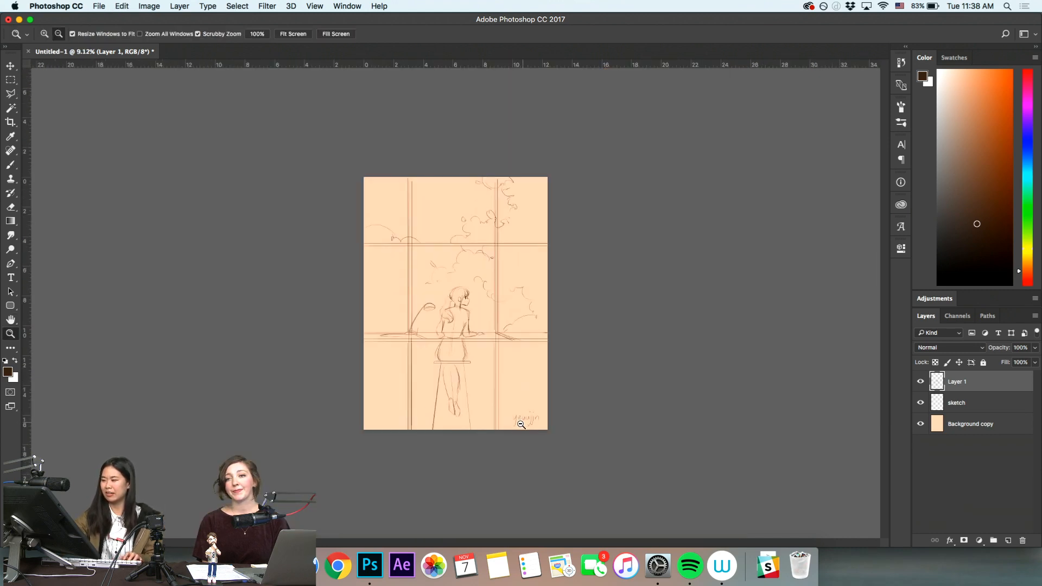
left_click_drag(516, 327, 534, 342)
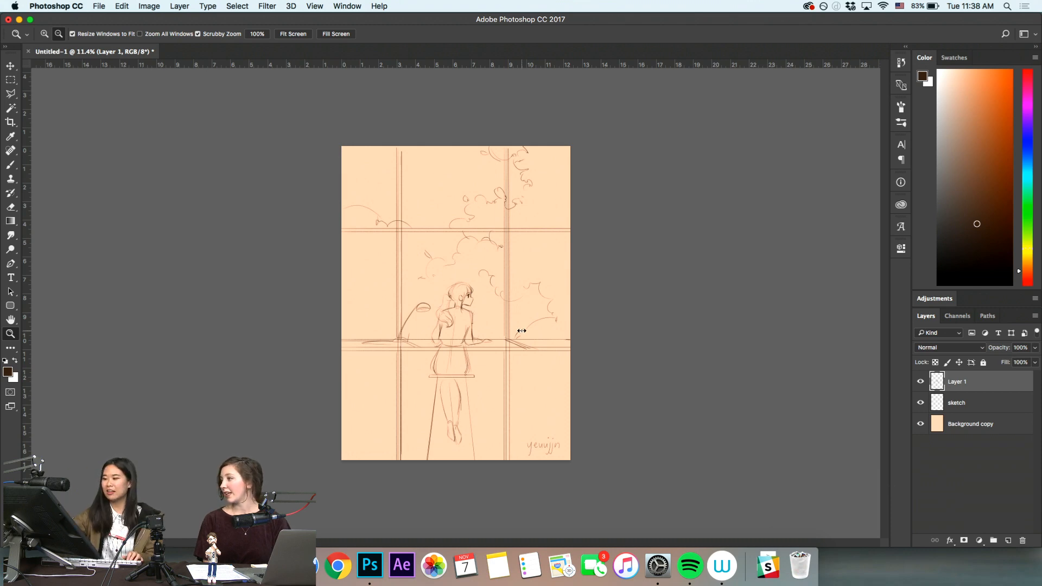
left_click_drag(522, 333, 582, 336)
key("alt+space")
left_click_drag(581, 393, 537, 419)
left_click_drag(597, 382, 588, 398)
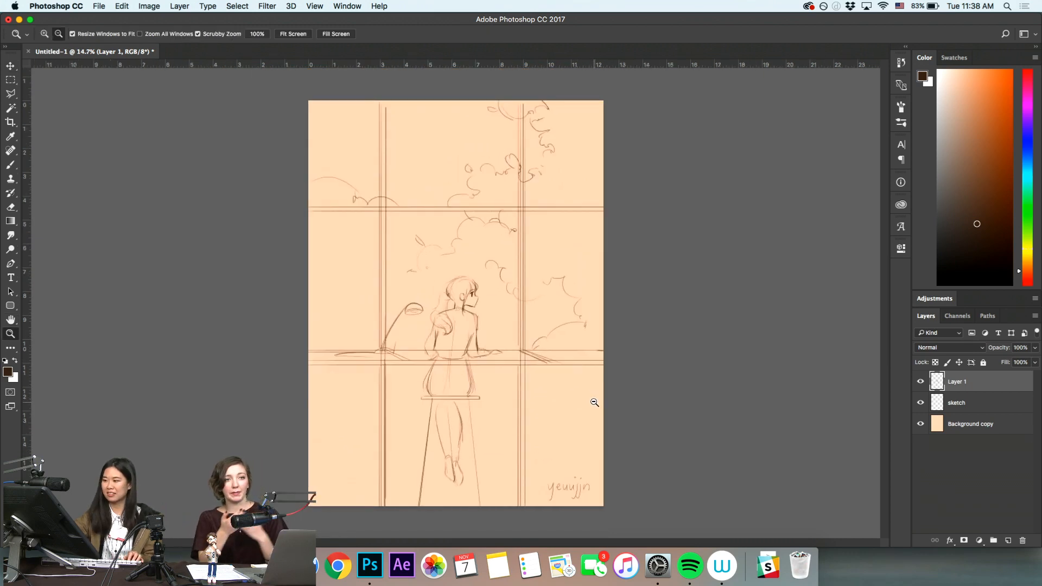
mouse_move(586, 388)
left_mouse_down()
mouse_move(607, 387)
mouse_move(574, 400)
left_mouse_up()
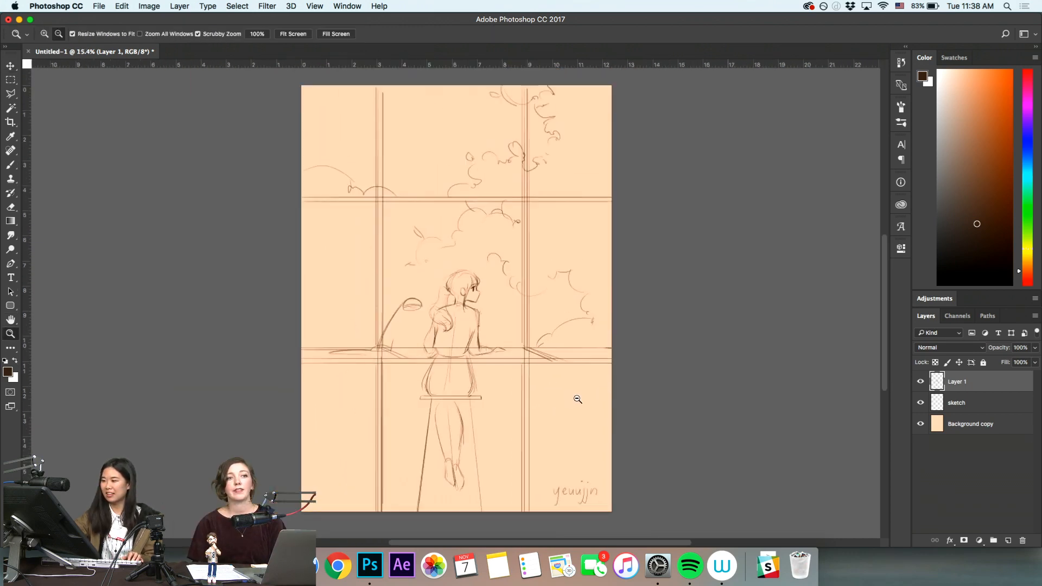
key("b")
left_click_drag(341, 267, 340, 498)
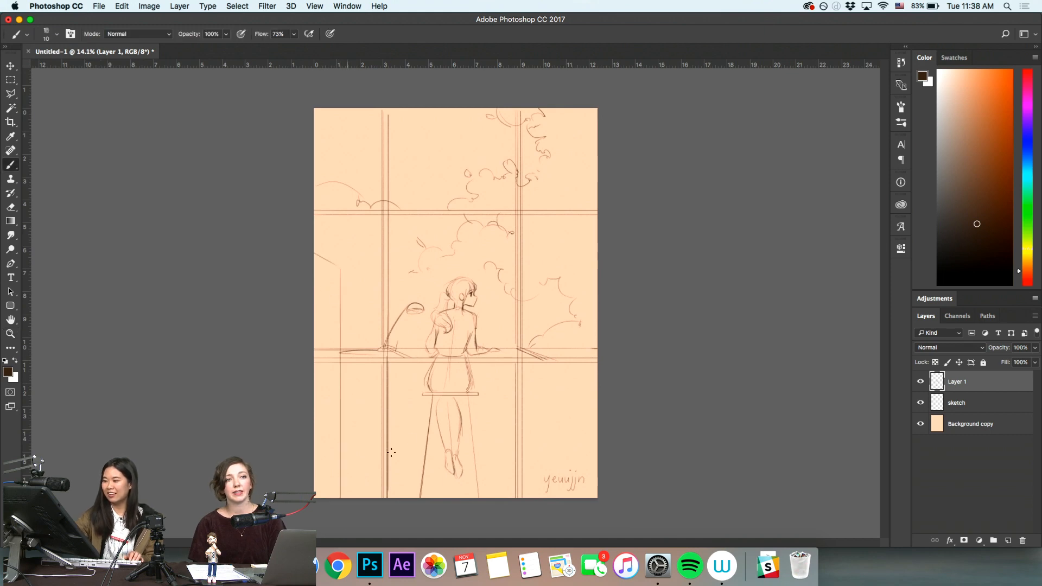
key("super+space")
left_click_drag(388, 412, 339, 413)
key("super+z")
key("super+z")
key("super+z")
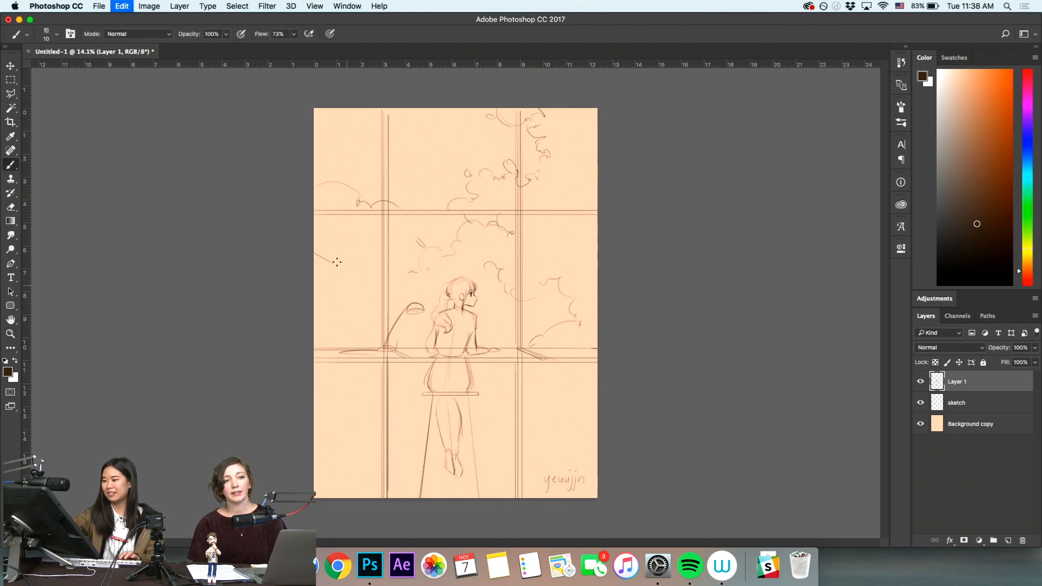
Sketch a slanted roof eave at the canvas's left edge, with a vertical wall line from it down to the bottom edge
mouse_move(335, 264)
left_mouse_down()
mouse_move(357, 263)
mouse_move(316, 242)
left_mouse_up()
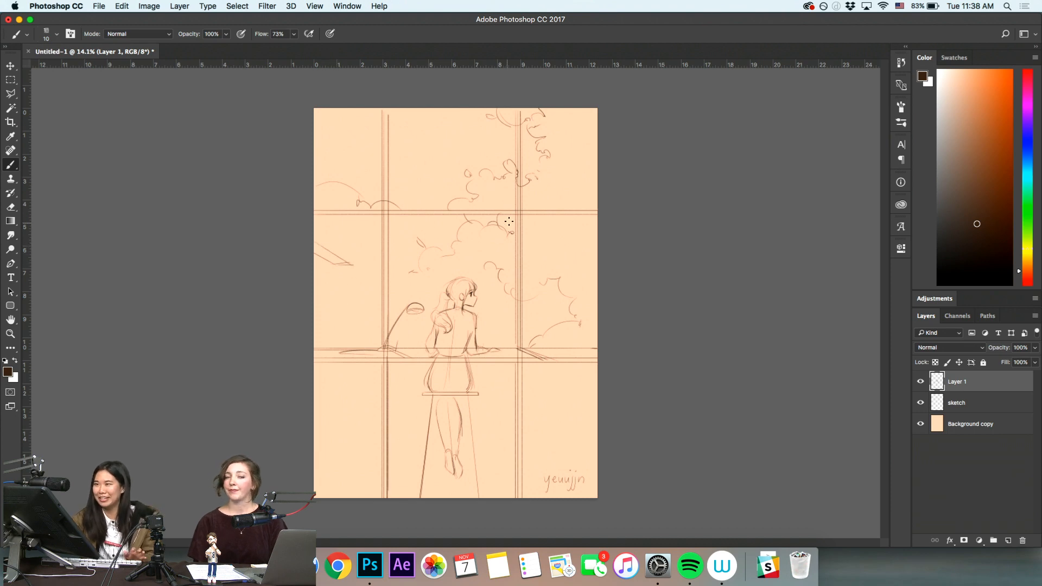
left_click_drag(339, 269, 339, 376)
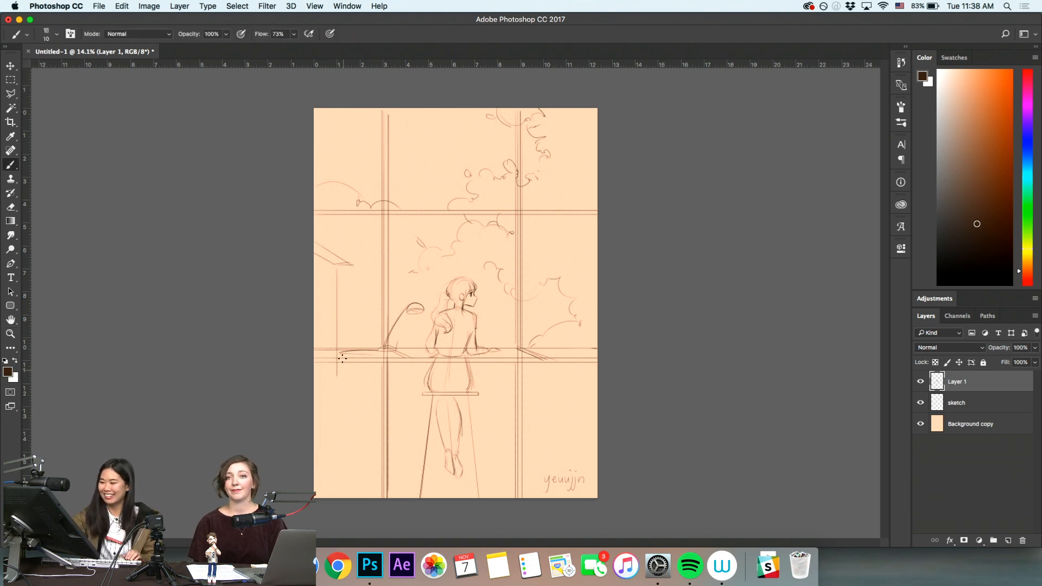
key("super+z")
left_click_drag(335, 269, 336, 498)
Sketch a horizontal background line below the windowsill, from the house wall past the woman to the canvas's right edge
key("super+space")
key("space")
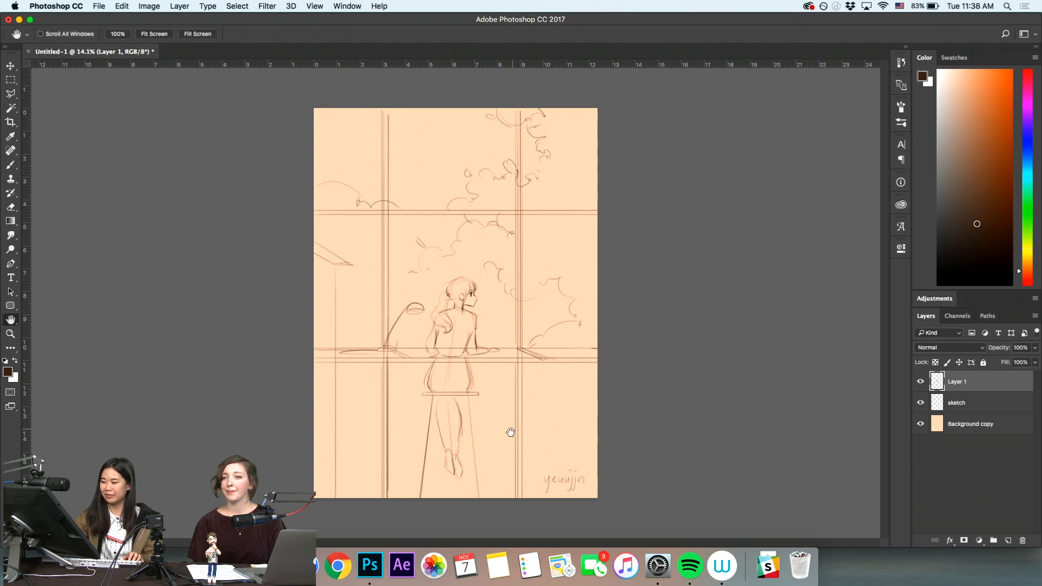
key("super+space")
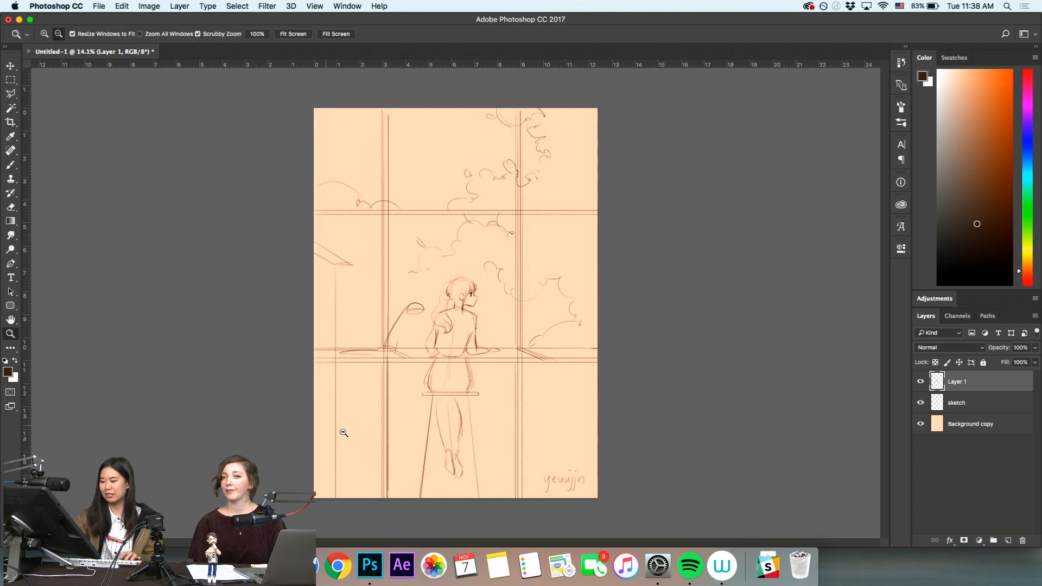
left_click_drag(330, 431, 354, 423)
left_click_drag(340, 364, 464, 361)
left_click_drag(550, 361, 746, 360)
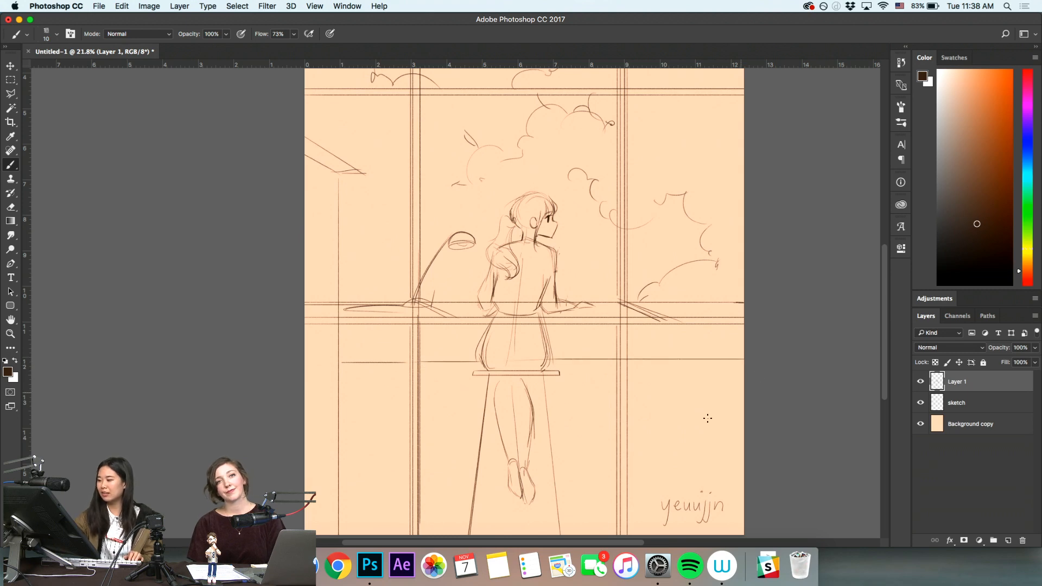
key("super+space")
left_click_drag(514, 395, 461, 428)
left_click_drag(528, 406, 534, 403)
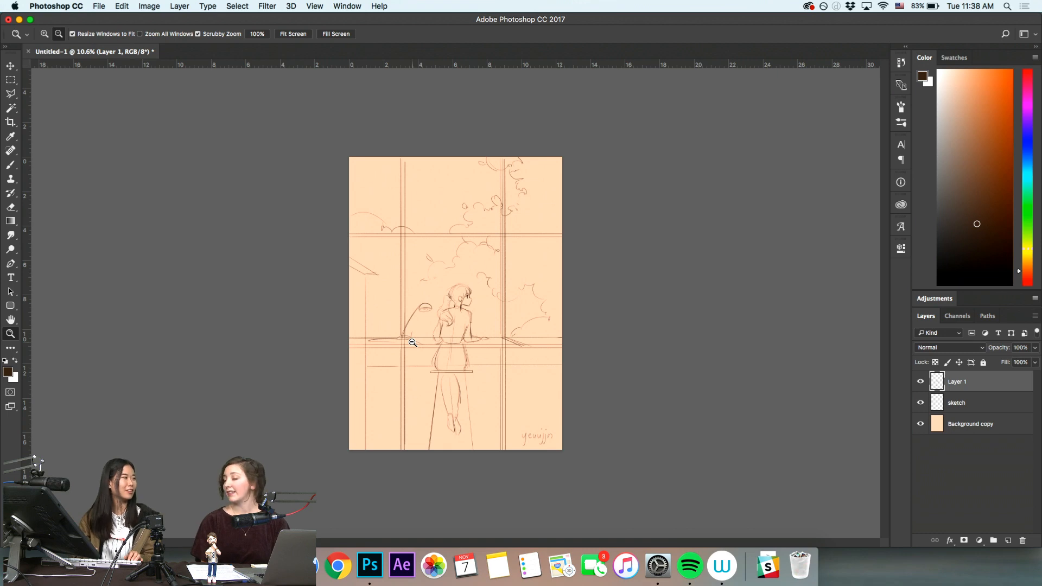
left_click_drag(454, 303, 462, 302)
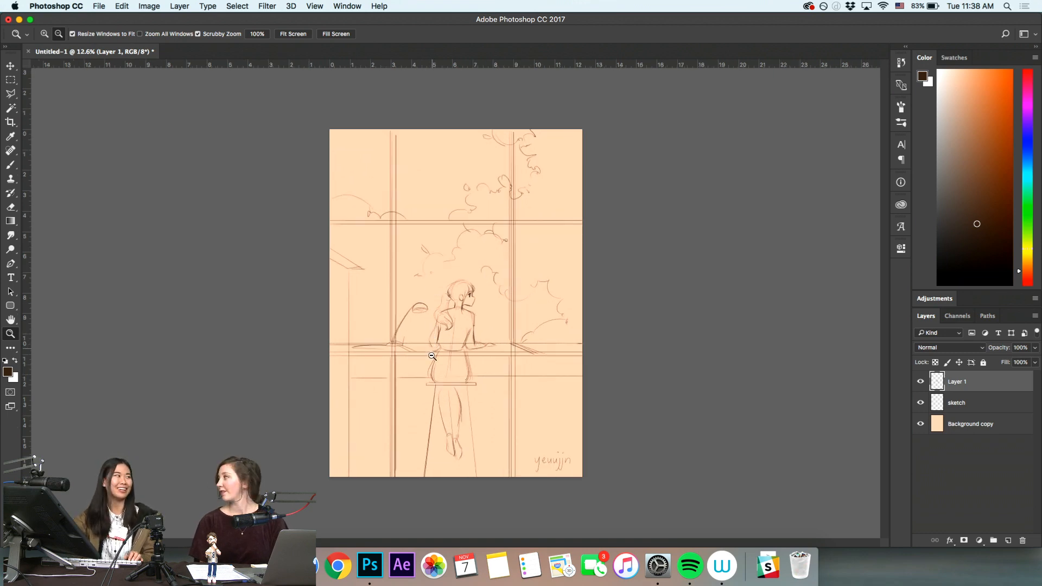
key("h")
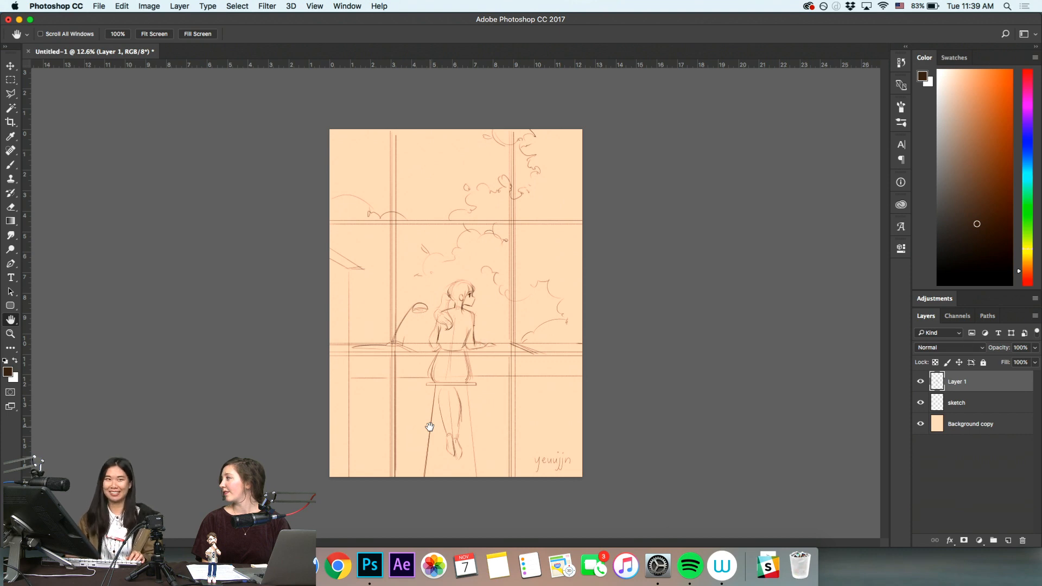
key("z")
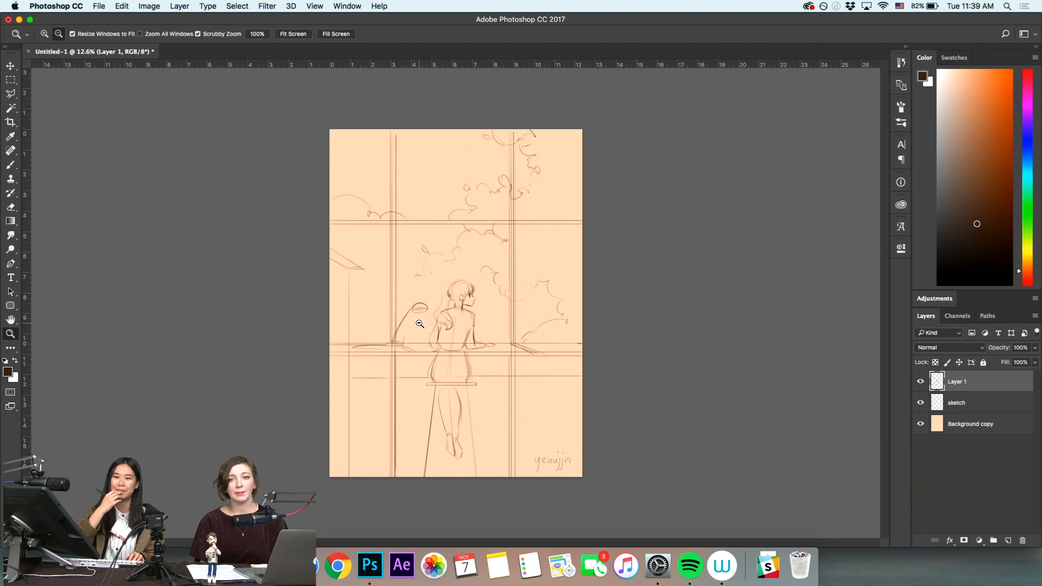
Sketch a rectangular building window outside, behind the desk lamp, with a parallel line along its upper edge
left_click_drag(425, 279, 472, 288)
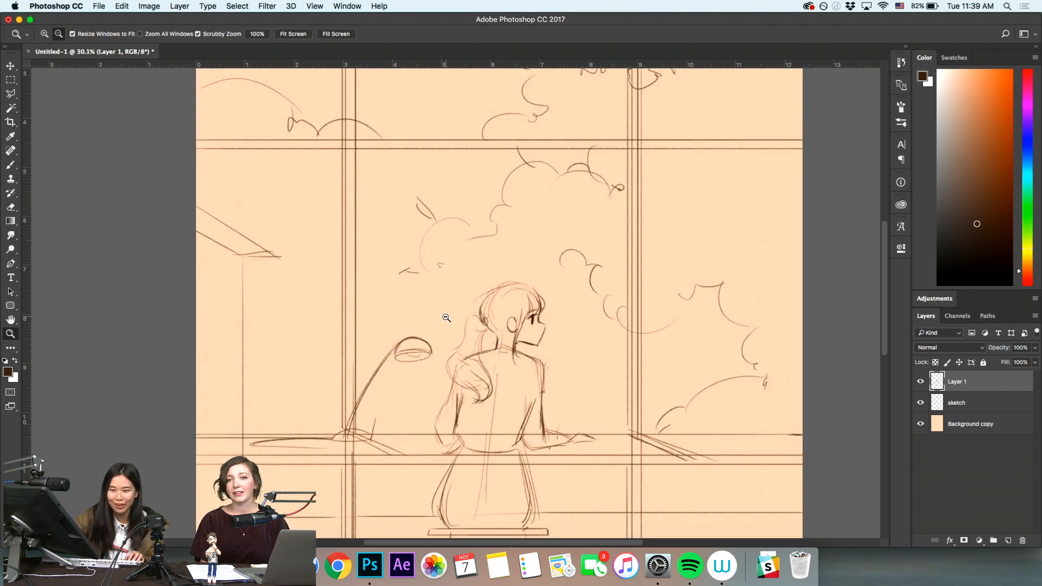
left_click(456, 409, "alt")
left_click_drag(480, 392, 493, 439)
left_click_drag(371, 340, 358, 340)
mouse_move(344, 303)
left_mouse_down()
mouse_move(343, 404)
mouse_move(386, 404)
left_mouse_up()
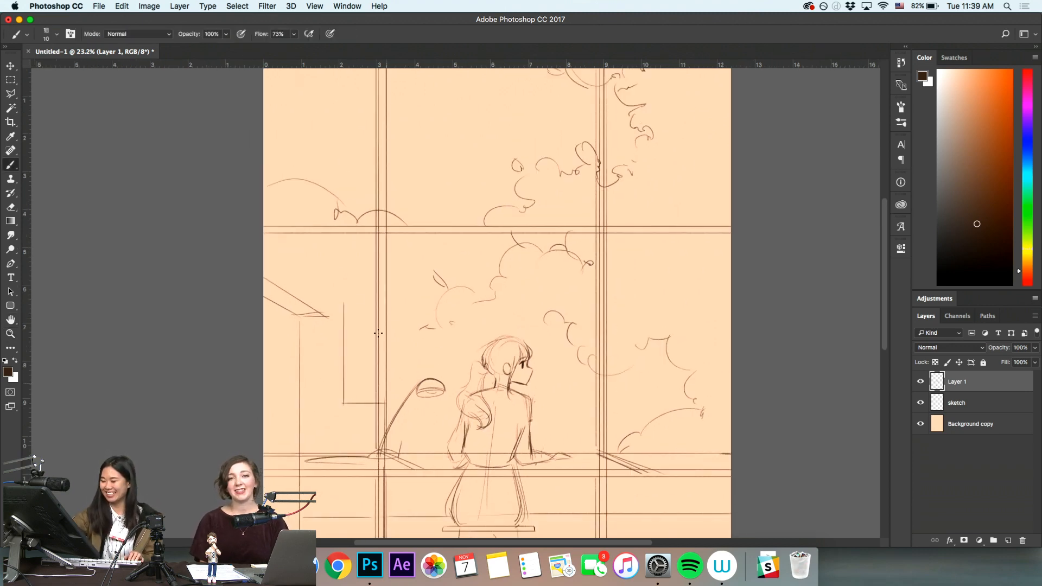
mouse_move(344, 301)
left_mouse_down()
mouse_move(435, 306)
mouse_move(443, 404)
mouse_move(386, 404)
left_mouse_up()
key("super+z")
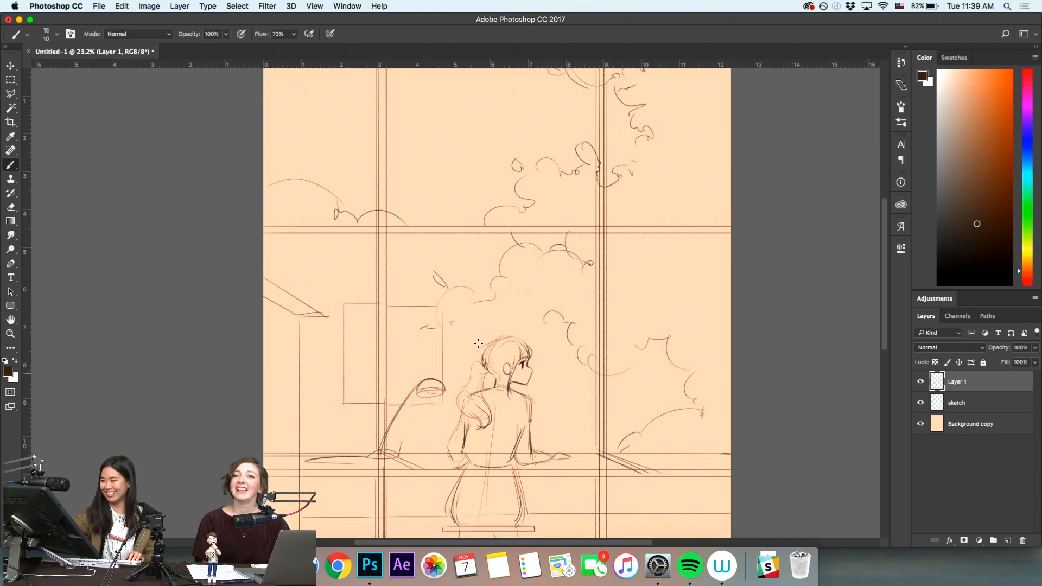
left_click_drag(337, 296, 449, 299)
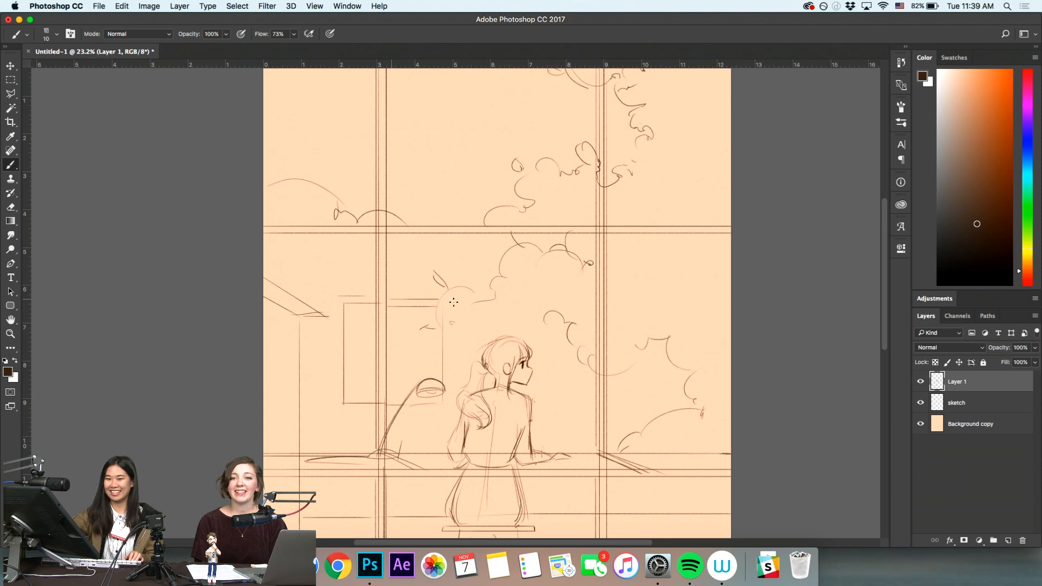
Sketch a second rectangular building window behind the woman's head, with a double line along its upper edge
key("space")
left_click_drag(567, 349, 491, 415)
left_click(491, 414, "alt")
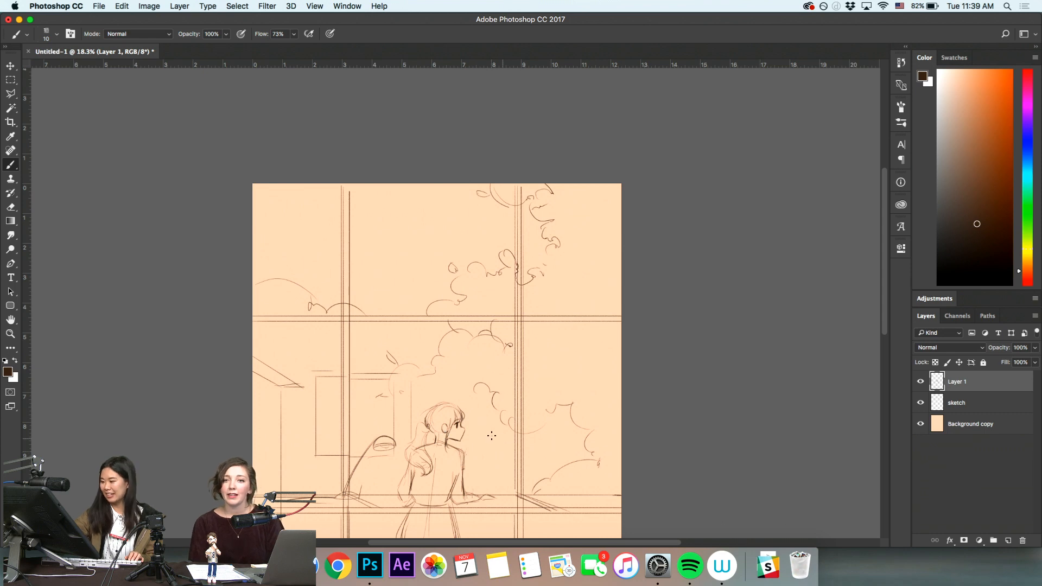
left_click_drag(486, 456, 487, 396)
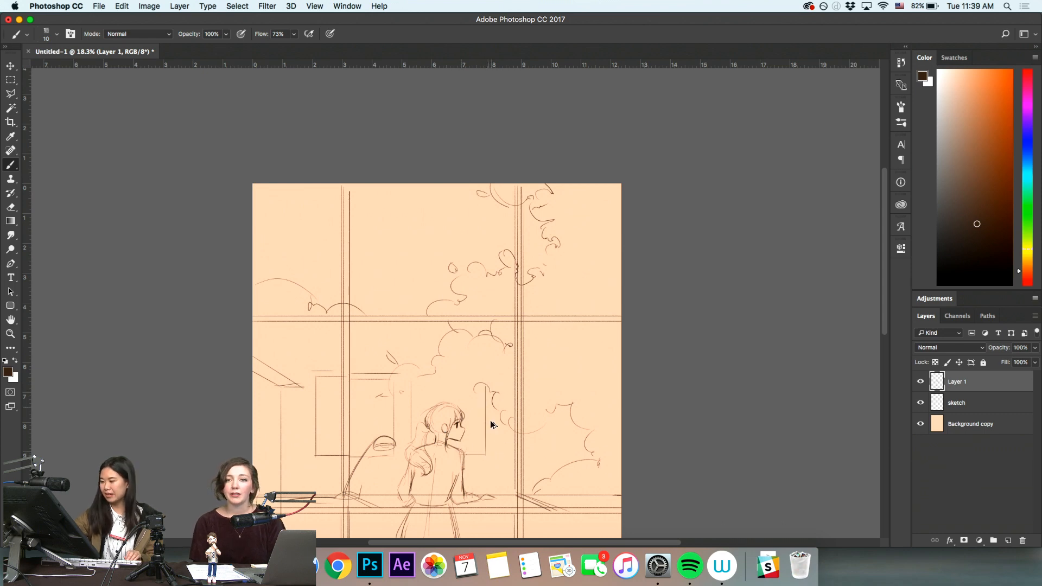
key("super+z")
mouse_move(486, 455)
left_mouse_down()
mouse_move(495, 453)
mouse_move(495, 382)
left_mouse_up()
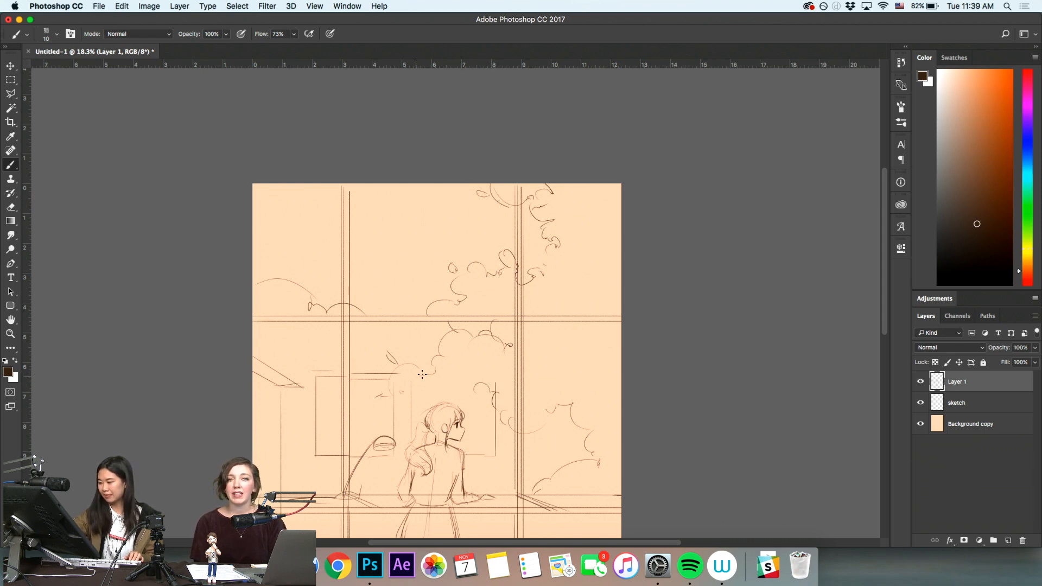
left_click_drag(418, 376, 500, 376)
left_click_drag(398, 380, 490, 380)
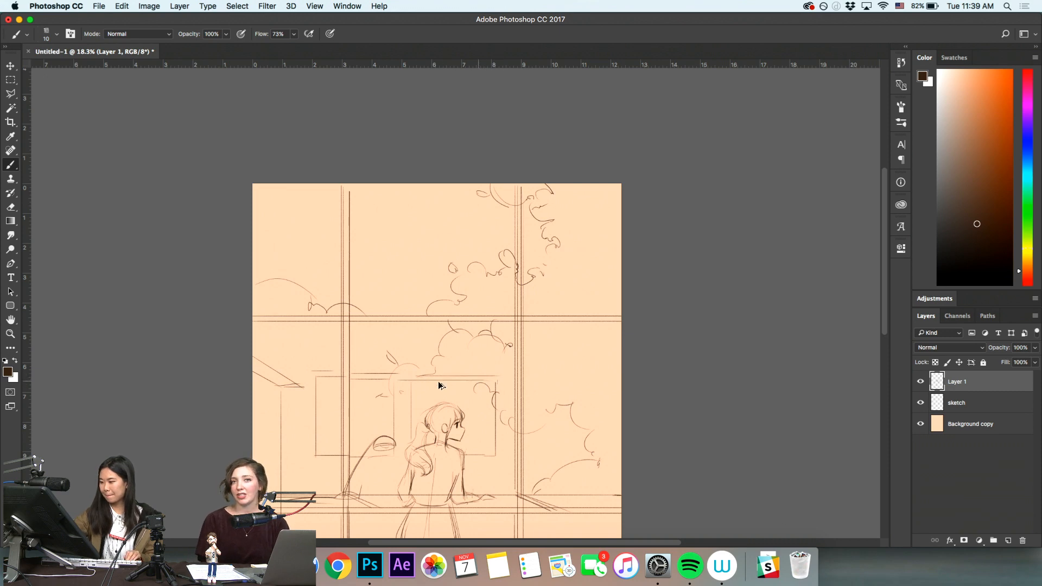
key("super+z")
left_click_drag(413, 381, 506, 381)
Examine the overall composition and the new background windows from full-canvas and closer views
key("z")
left_click_drag(524, 449, 514, 477)
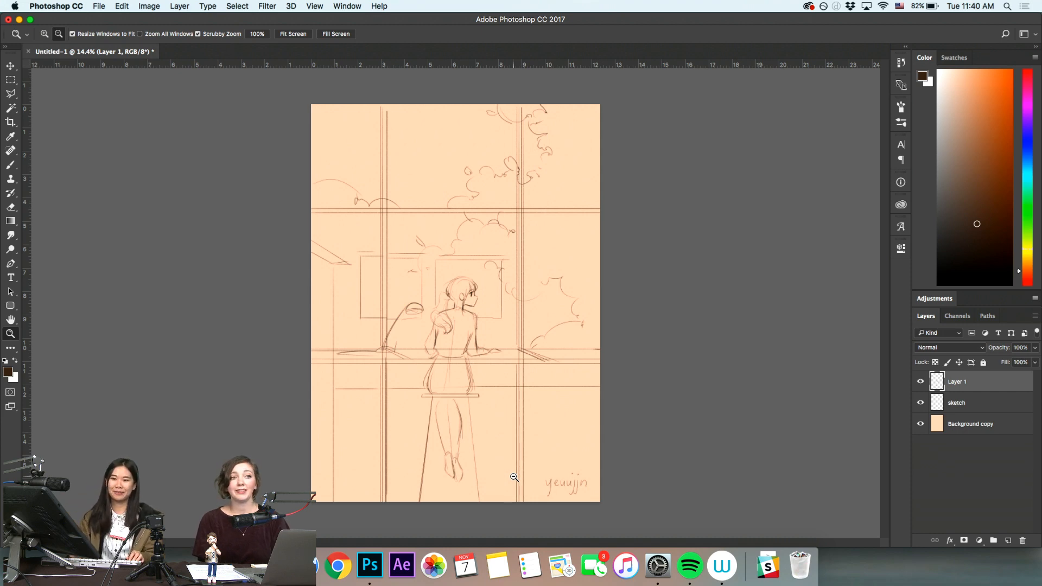
left_click_drag(481, 303, 545, 324)
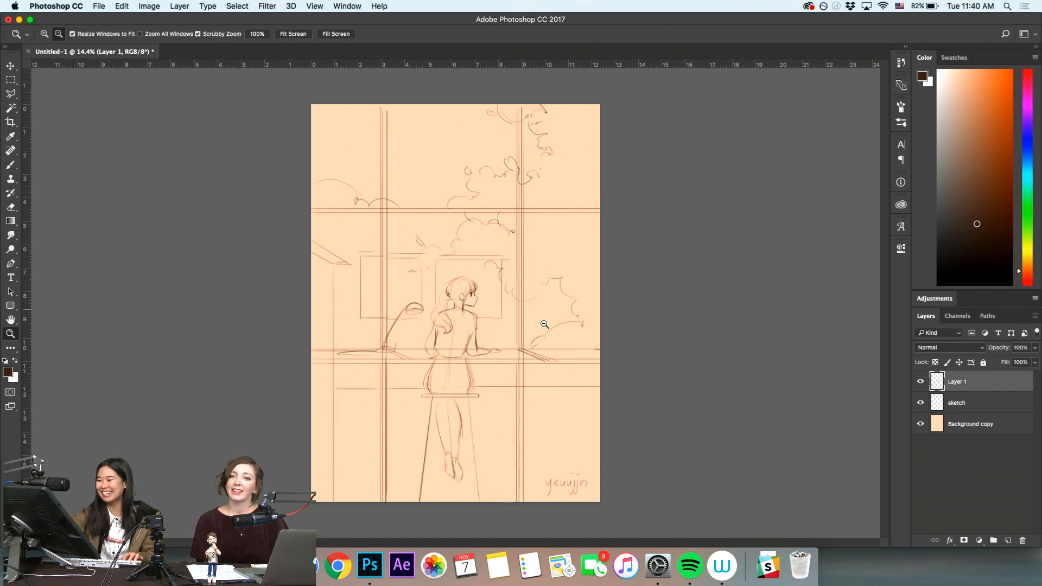
left_click_drag(559, 408, 553, 466)
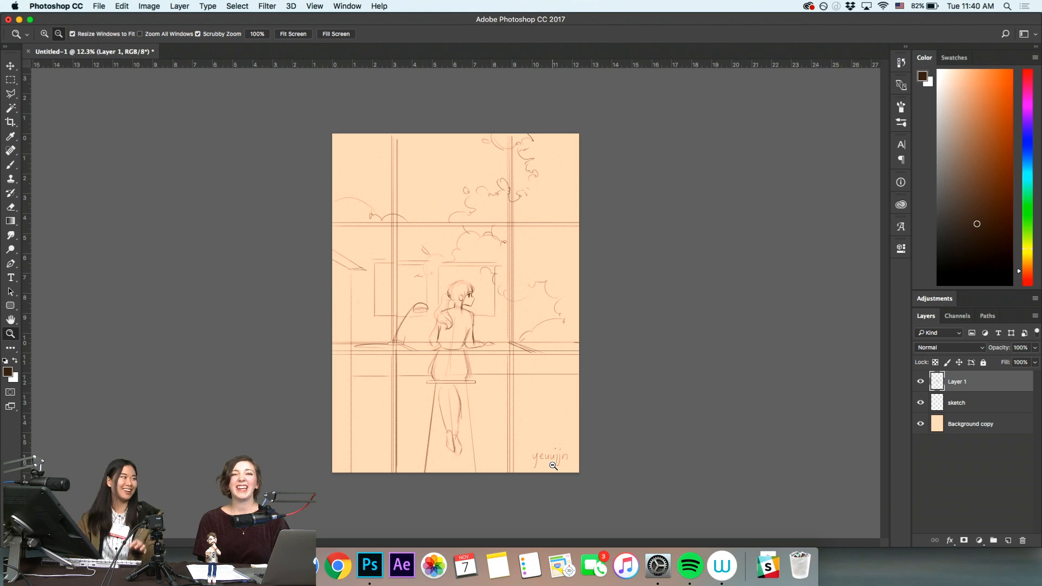
left_click_drag(487, 332, 508, 352)
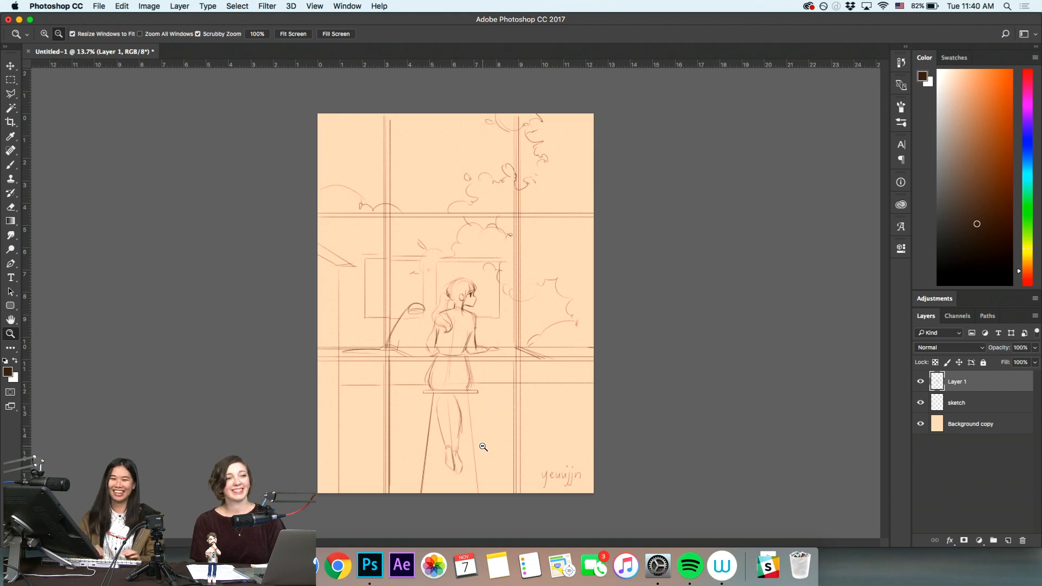
left_click_drag(505, 288, 564, 371)
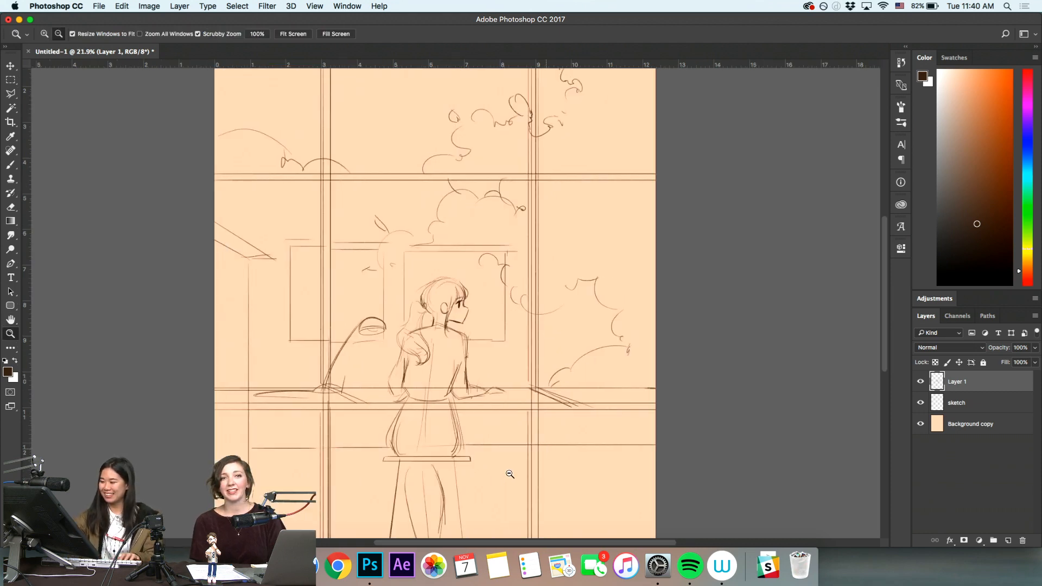
left_click_drag(510, 474, 554, 437)
left_click_drag(431, 354, 450, 442)
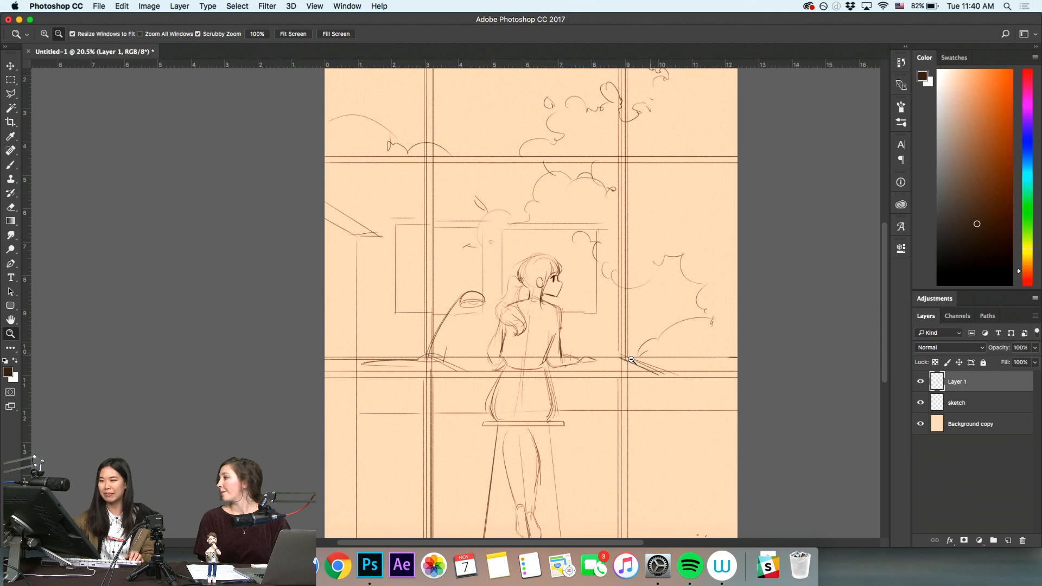
Select the woman's lower legs and feet with the Polygonal Lasso, shift them slightly upward under the stool, and deselect
left_click_drag(571, 472, 599, 441)
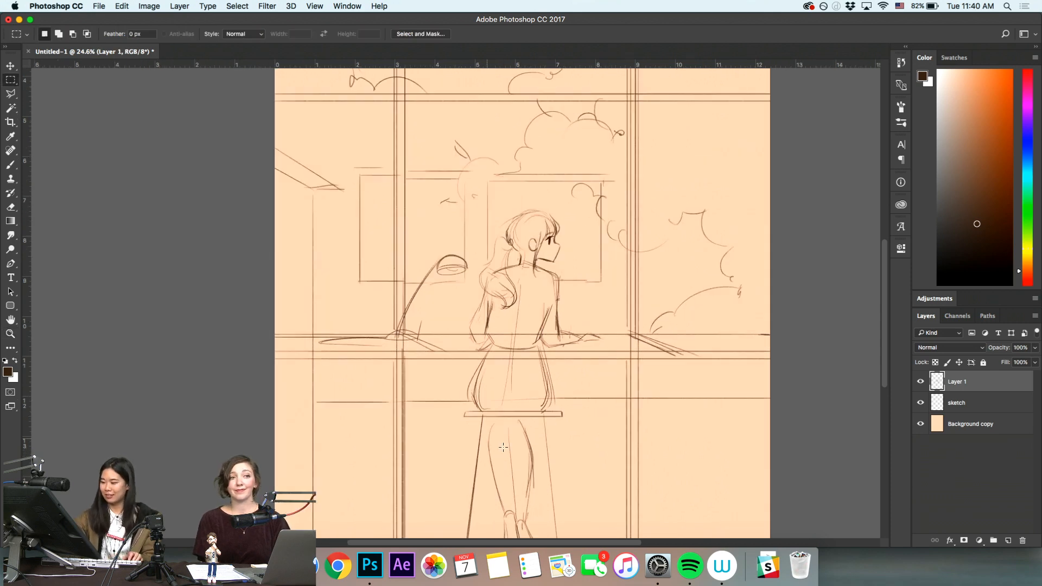
left_click_drag(543, 459, 513, 484)
left_click_drag(544, 398, 535, 365)
left_click(493, 423)
left_click(497, 517)
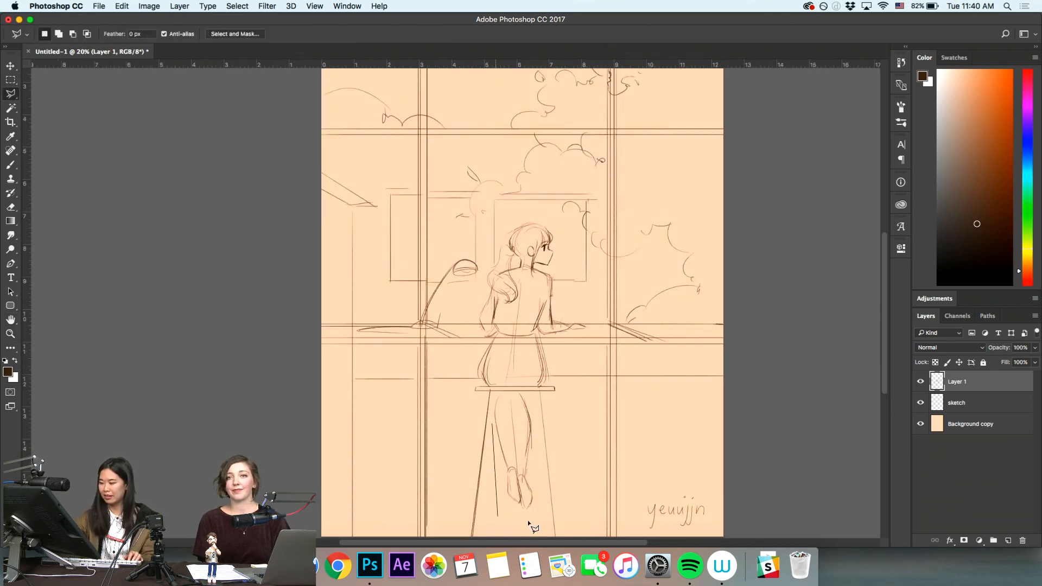
left_click(534, 521)
left_click(549, 492)
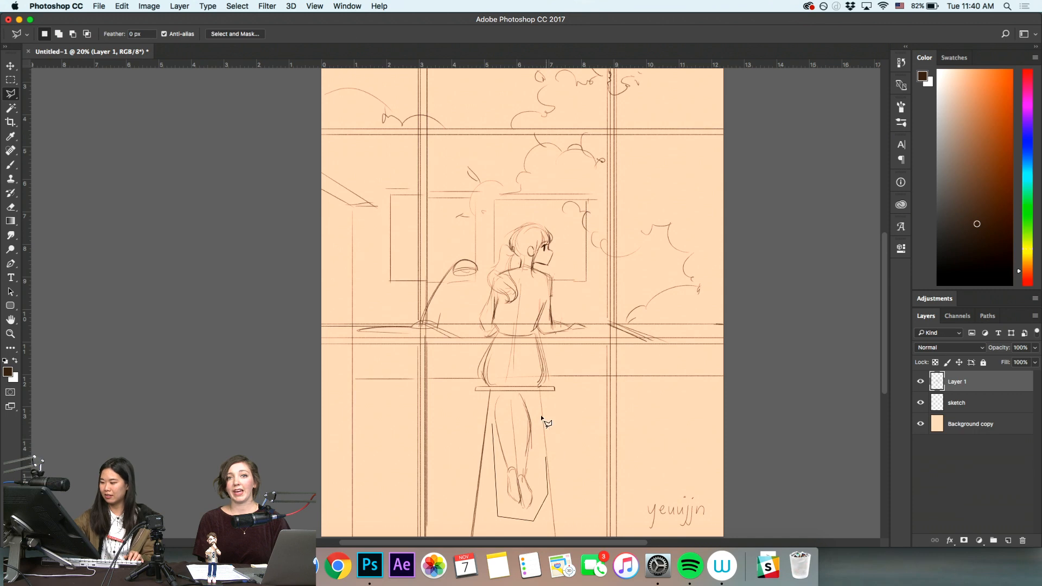
left_click(492, 427)
key("v")
left_click_drag(537, 447, 534, 439)
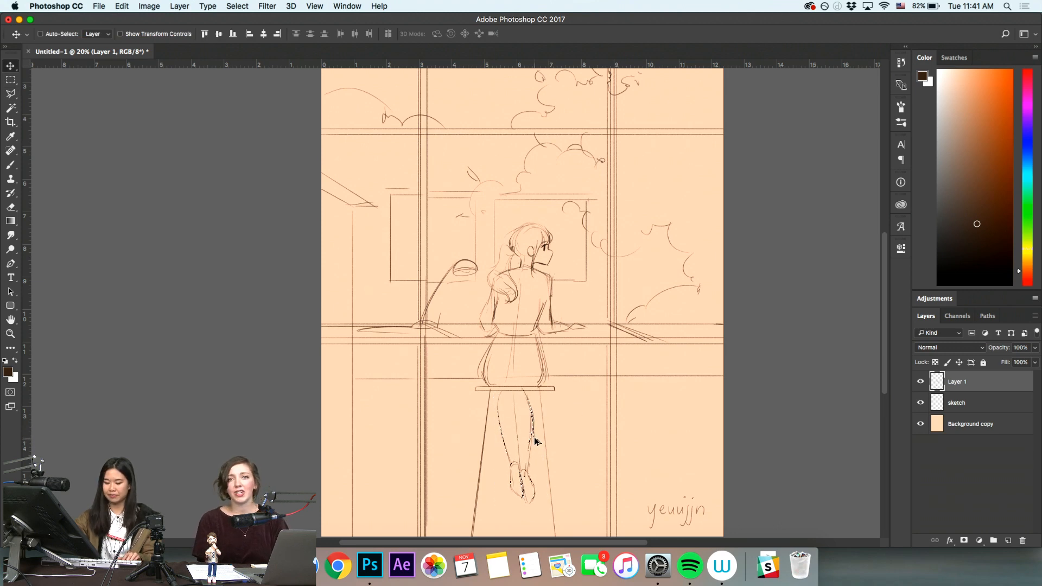
key("super+d")
Lower the opacity of Layer 1 to 73%
key("z")
left_click(580, 406, "alt")
left_click(582, 409, "alt")
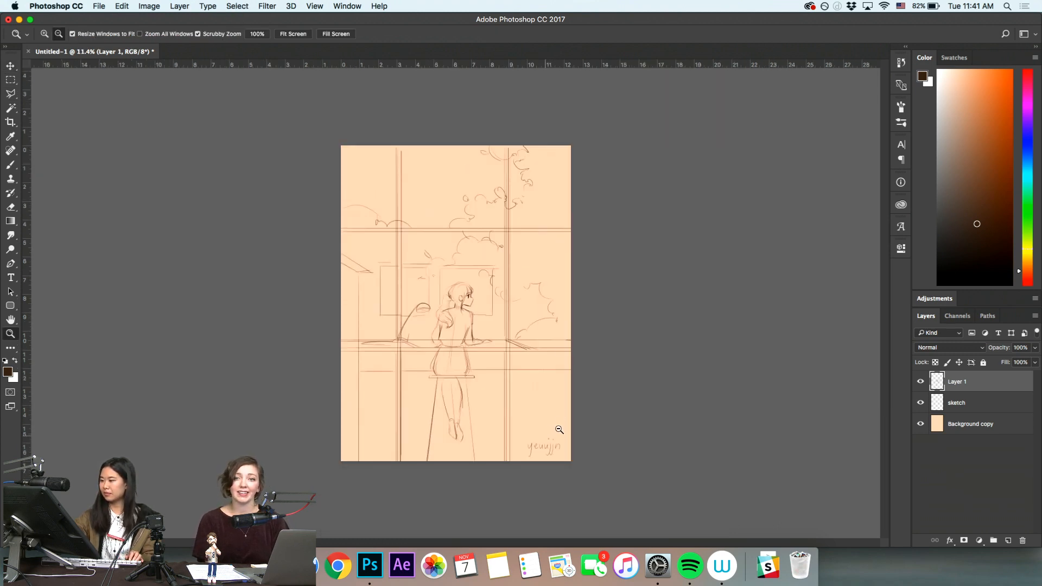
left_click(1035, 349)
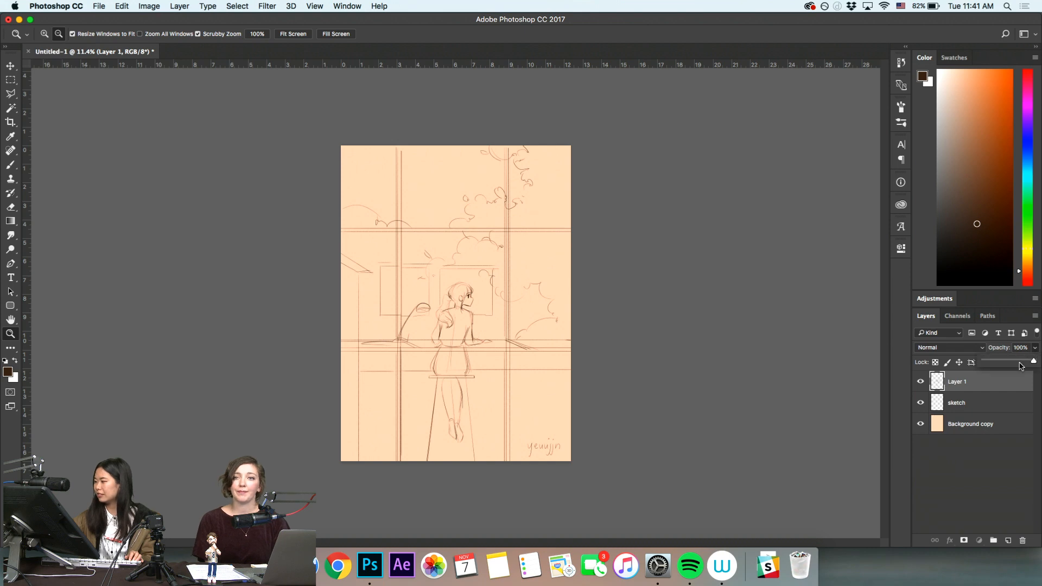
left_click(1020, 363)
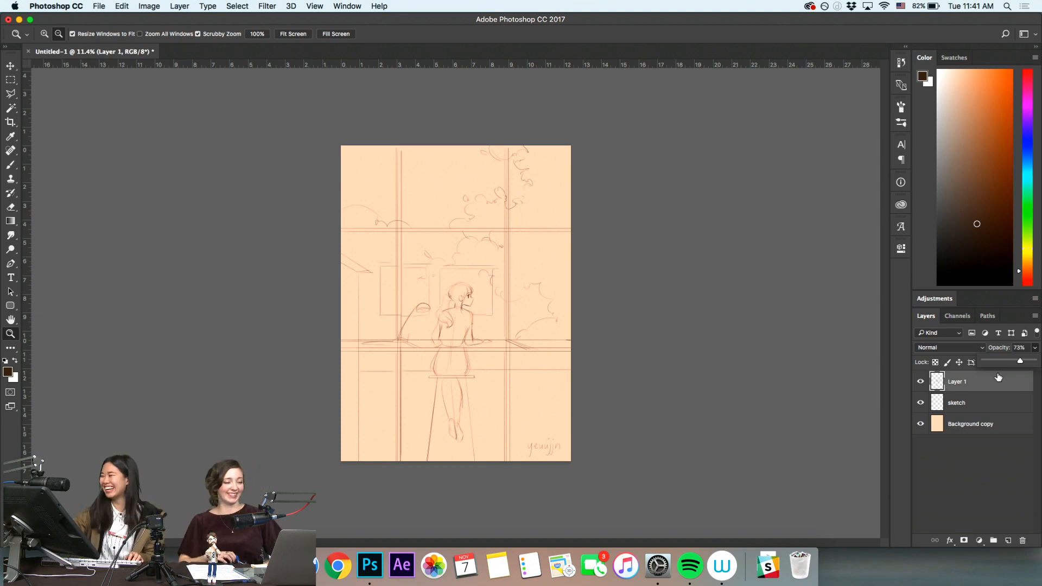
Set the foreground color to a muted periwinkle blue
left_click(960, 227)
left_click(1028, 144)
left_click(957, 197)
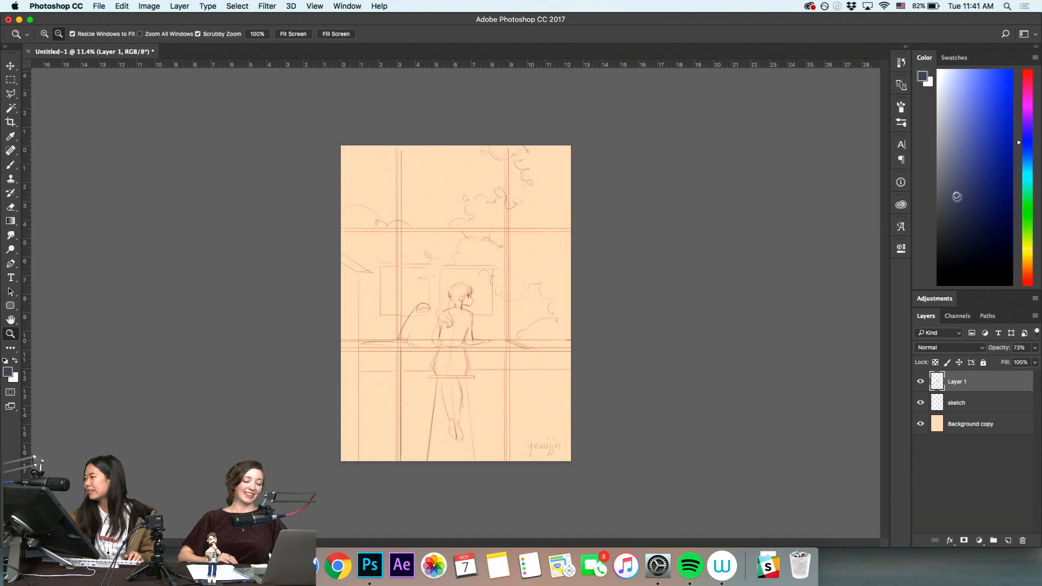
left_click_drag(957, 196, 965, 142)
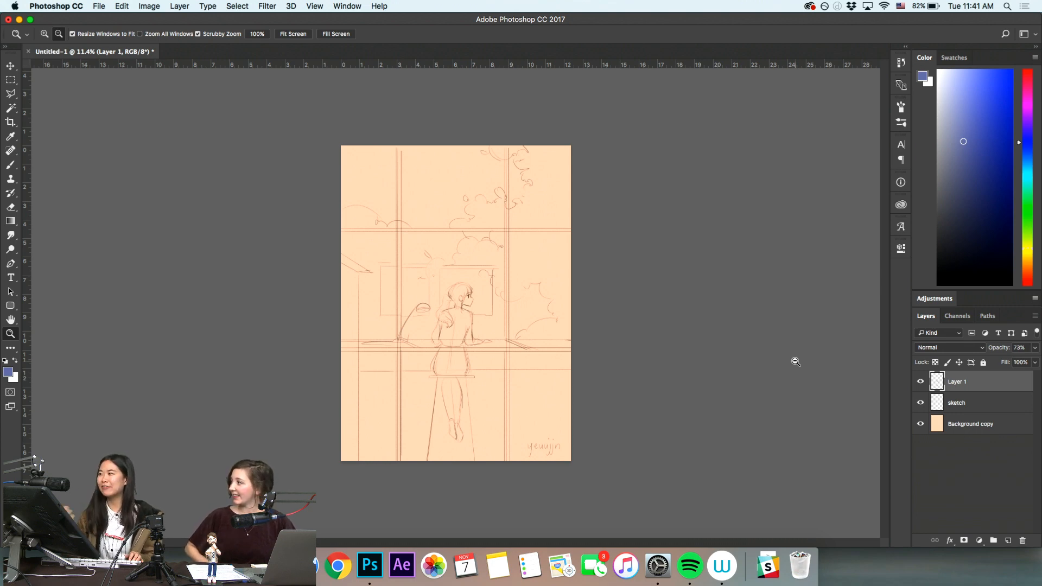
left_click_drag(521, 275, 547, 311)
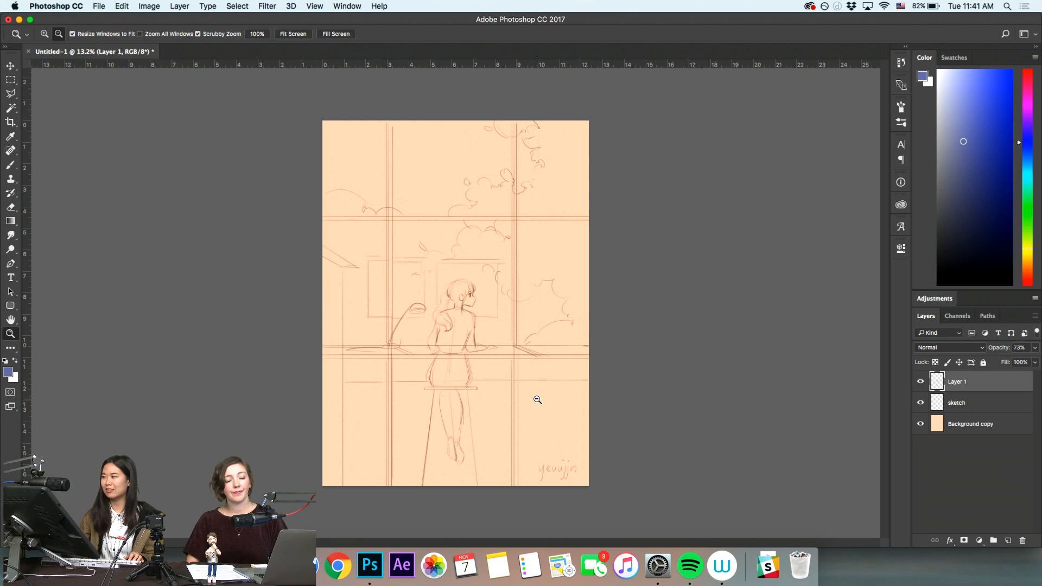
left_click(958, 134)
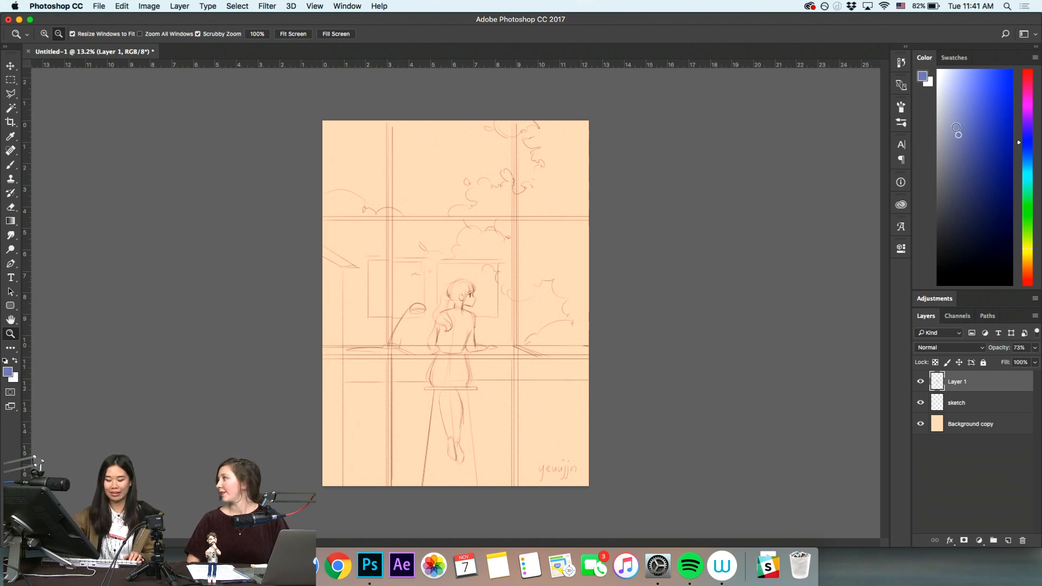
Try filling the area above the window's upper crossbar with pale lavender on Layer 1, placing that layer beneath the sketch layer
left_click_drag(540, 320, 570, 319)
left_click_drag(516, 277, 538, 297)
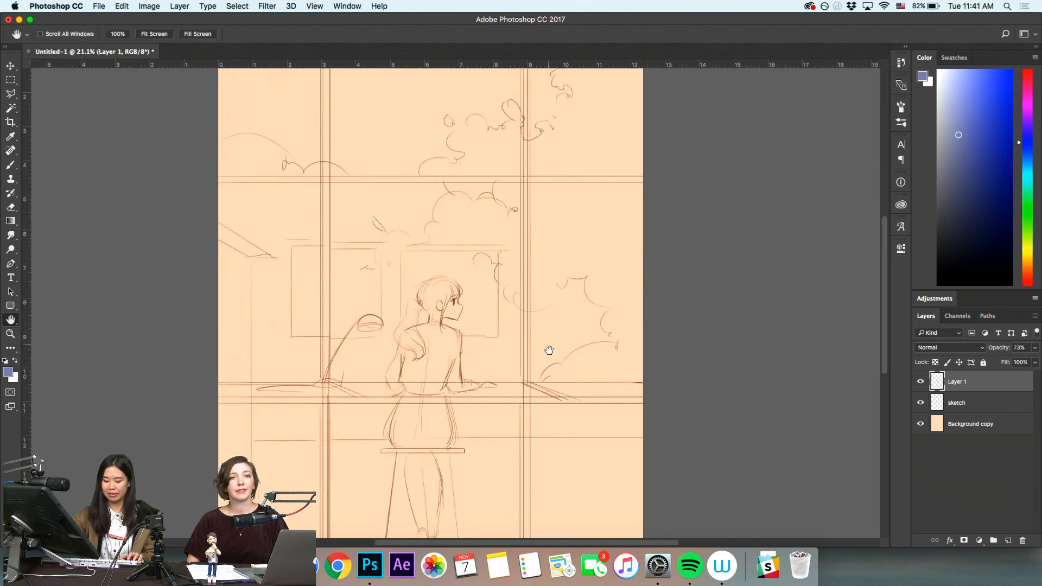
scroll(550, 350, "up", 3)
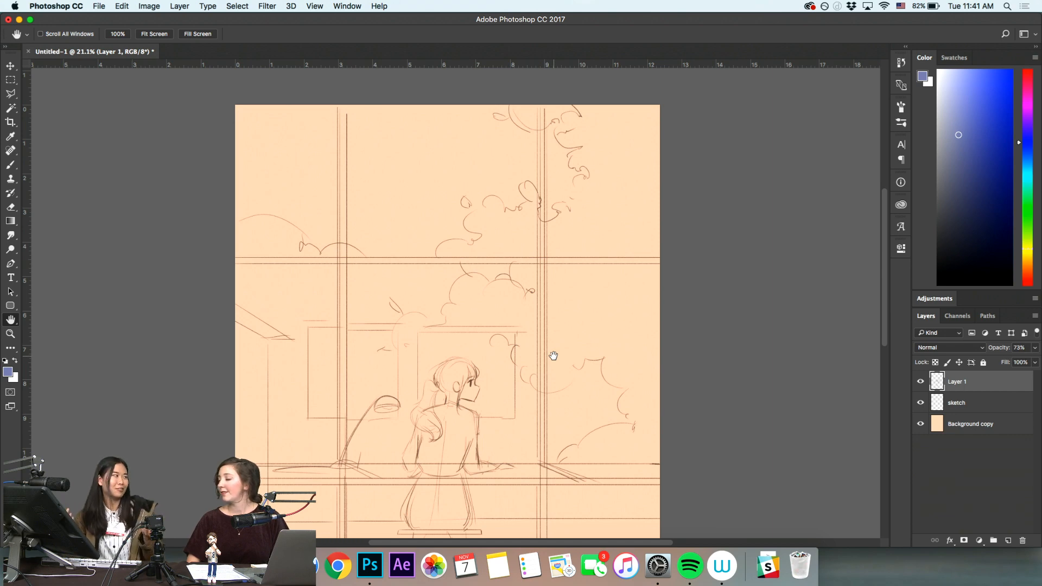
key("m")
left_click_drag(230, 108, 671, 258)
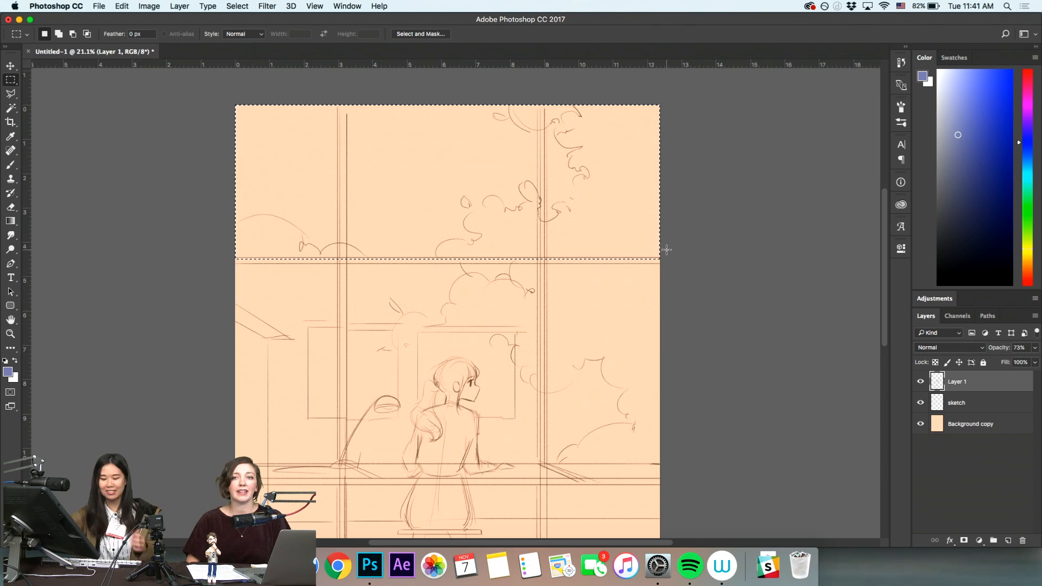
left_click(945, 134)
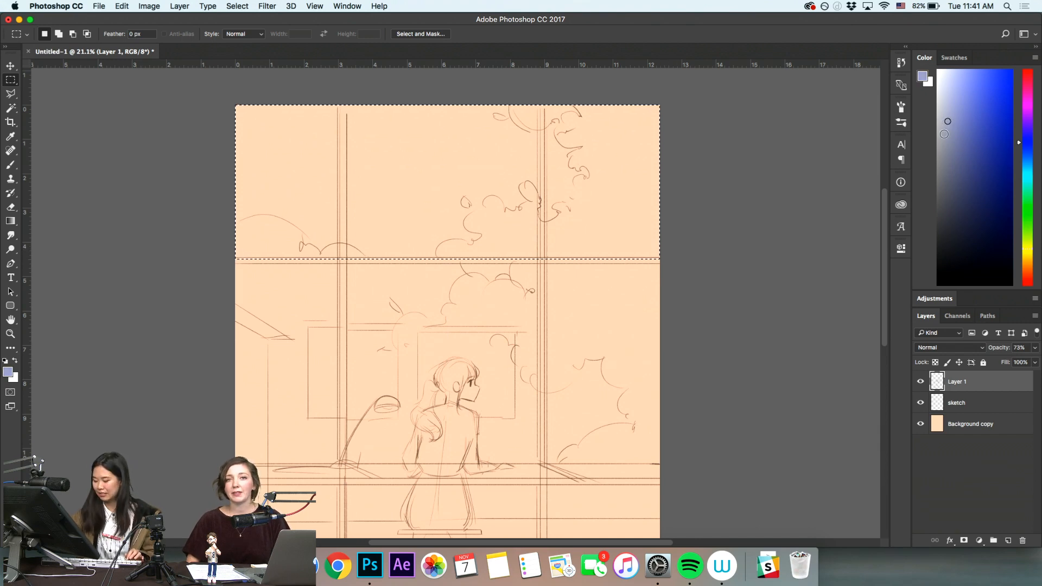
key("alt+BackSpace")
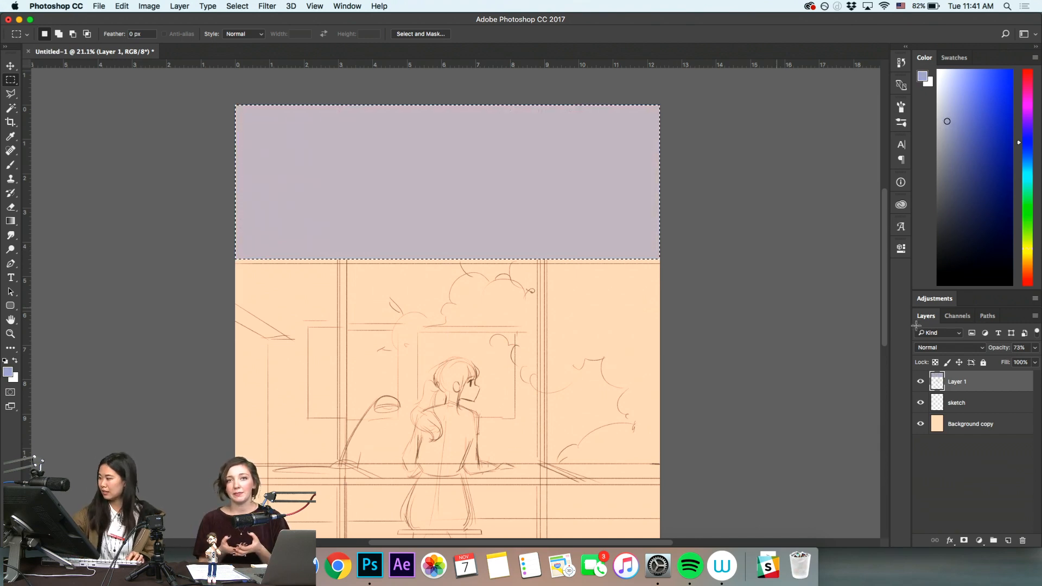
left_click_drag(977, 382, 983, 415)
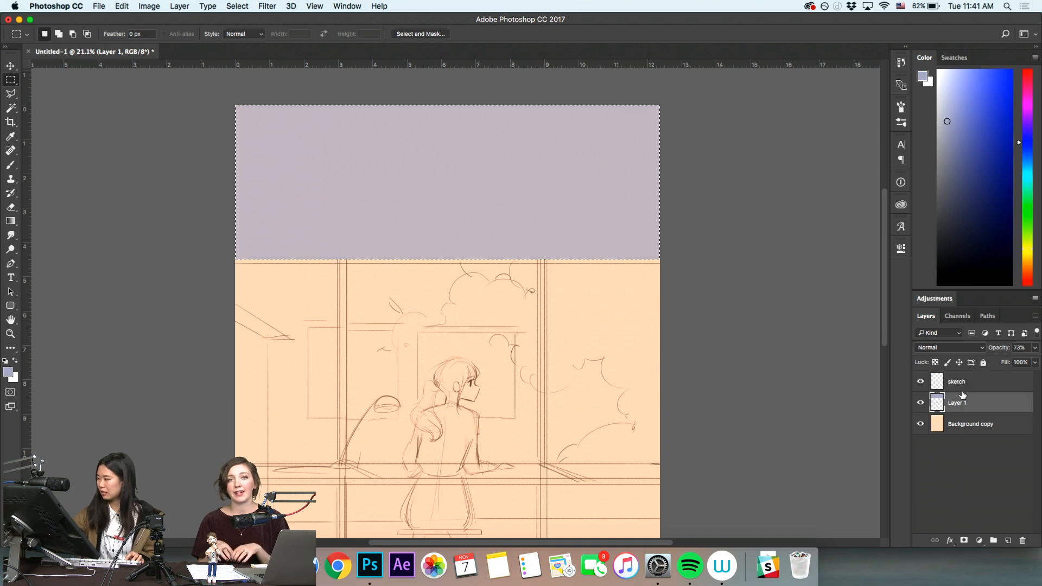
Undo the layer reordering and the lavender fill, check Layer 1's content by toggling its visibility, and deselect
key("super+z")
key("alt+super+z")
left_click(920, 382)
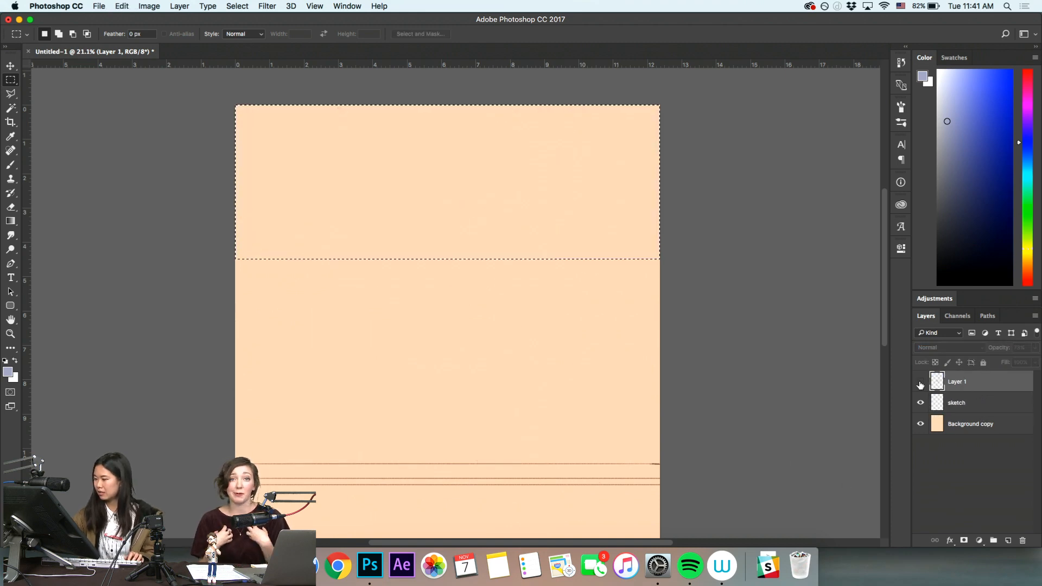
left_click(921, 382)
key("super+d")
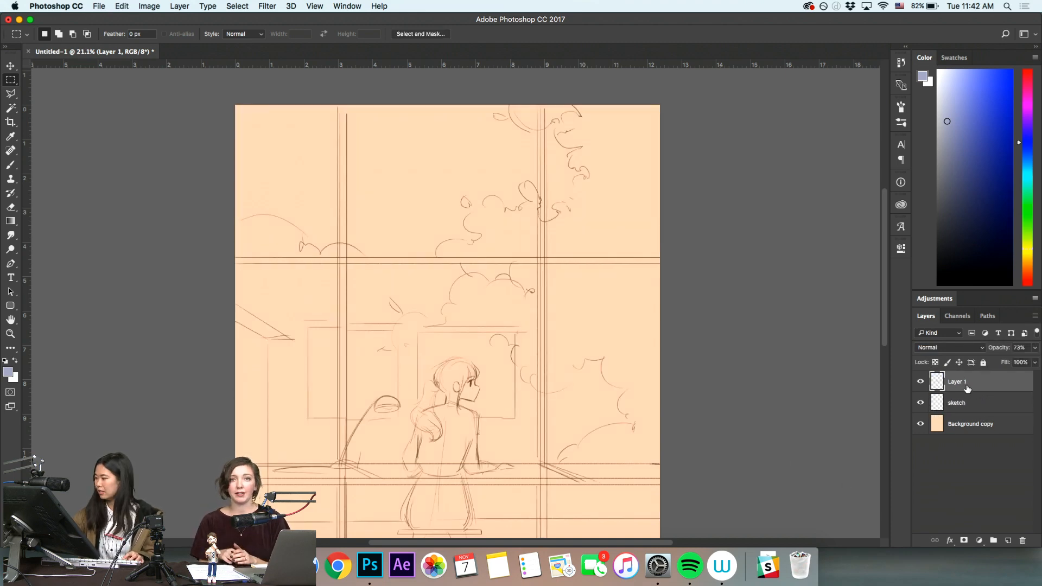
Merge Layer 1 down into the sketch layer, check the merged lines, and make Background copy the active layer
key("super+e")
left_click(920, 381)
left_click(921, 382)
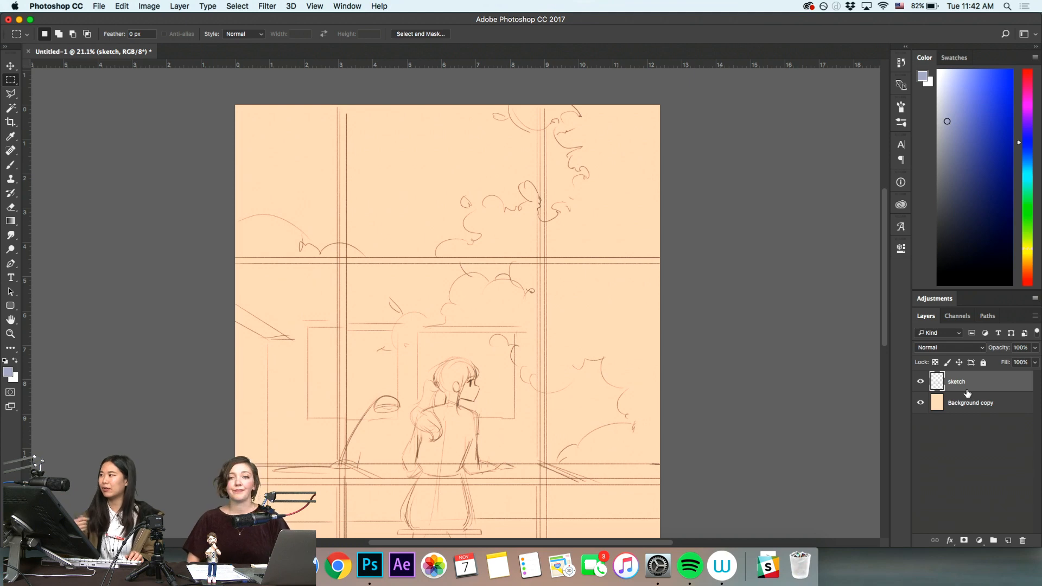
left_click(980, 405)
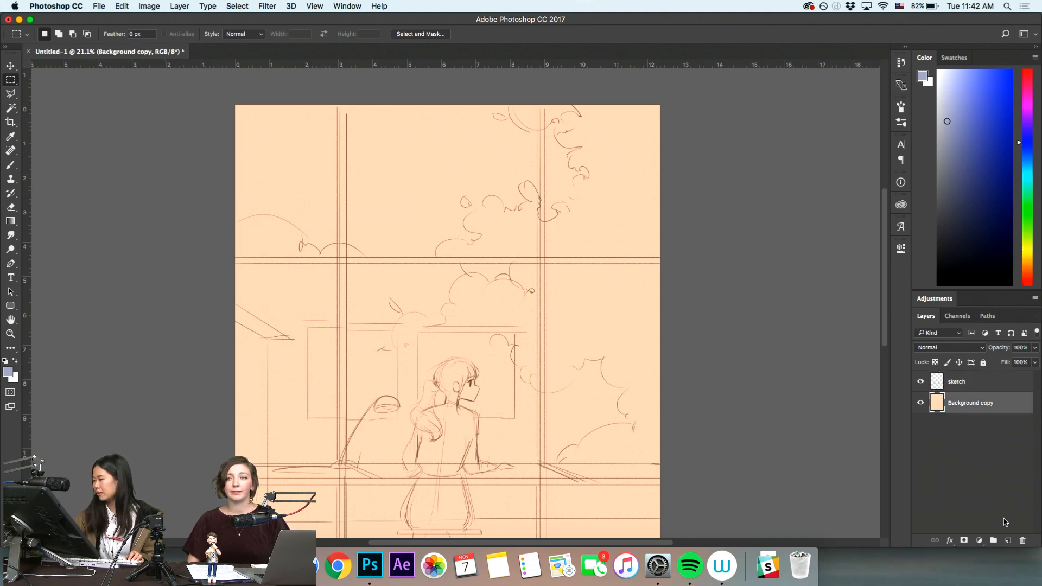
Create a new layer between the sketch layer and Background copy and name it value
left_click(1008, 541)
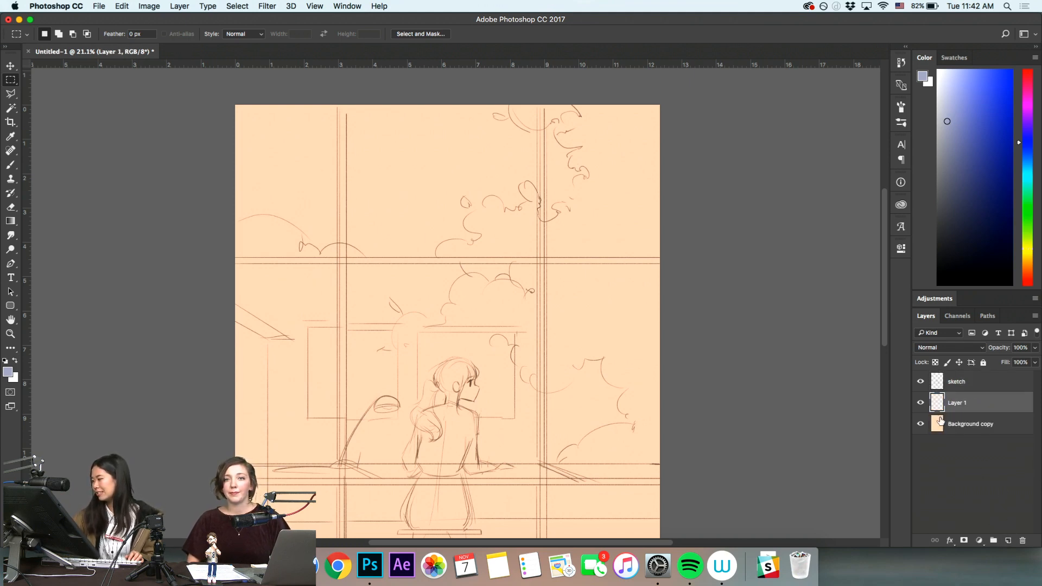
double_click(958, 403)
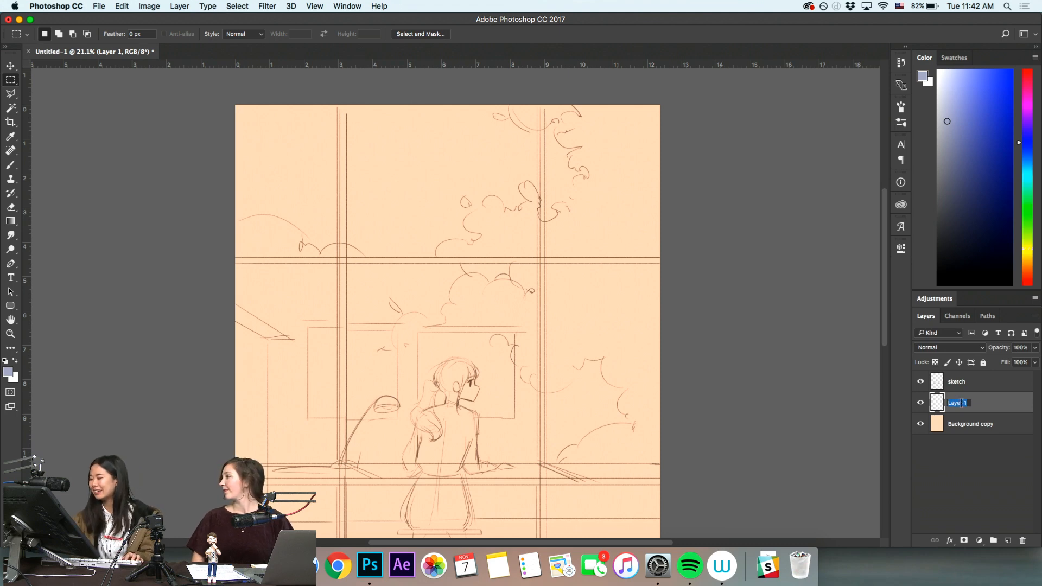
left_click(967, 403)
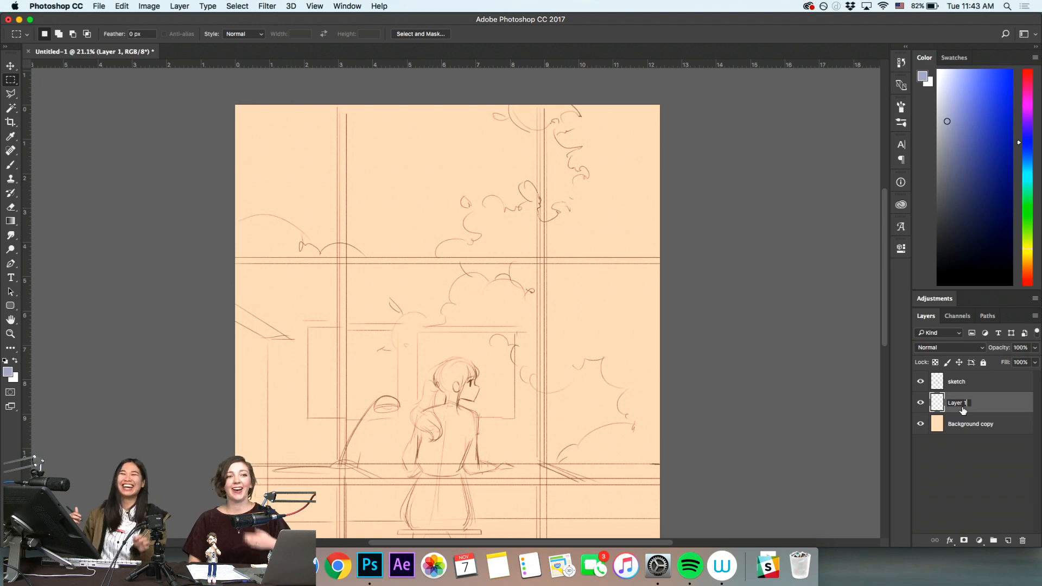
double_click(963, 403)
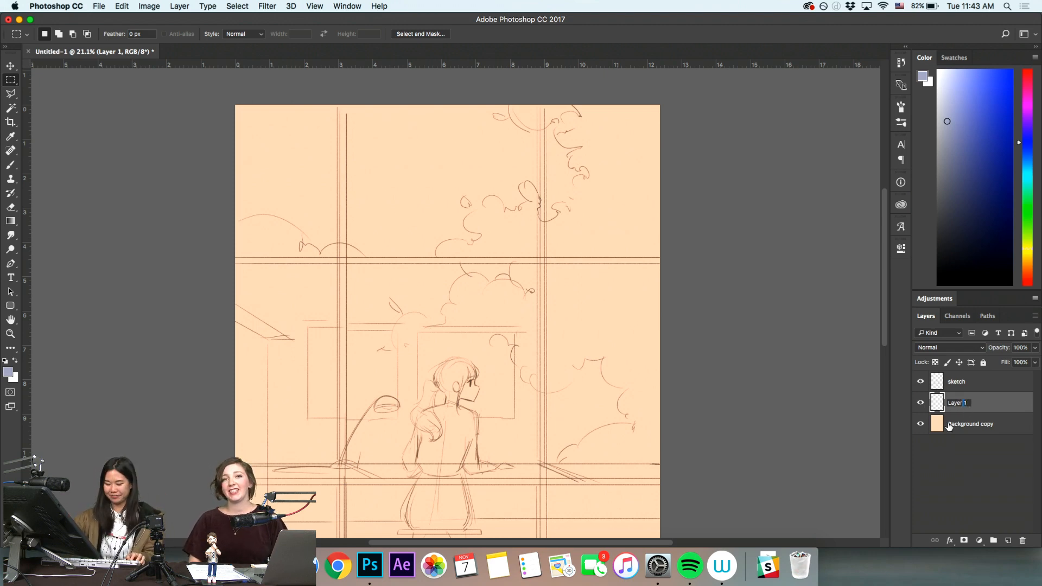
type("vslu")
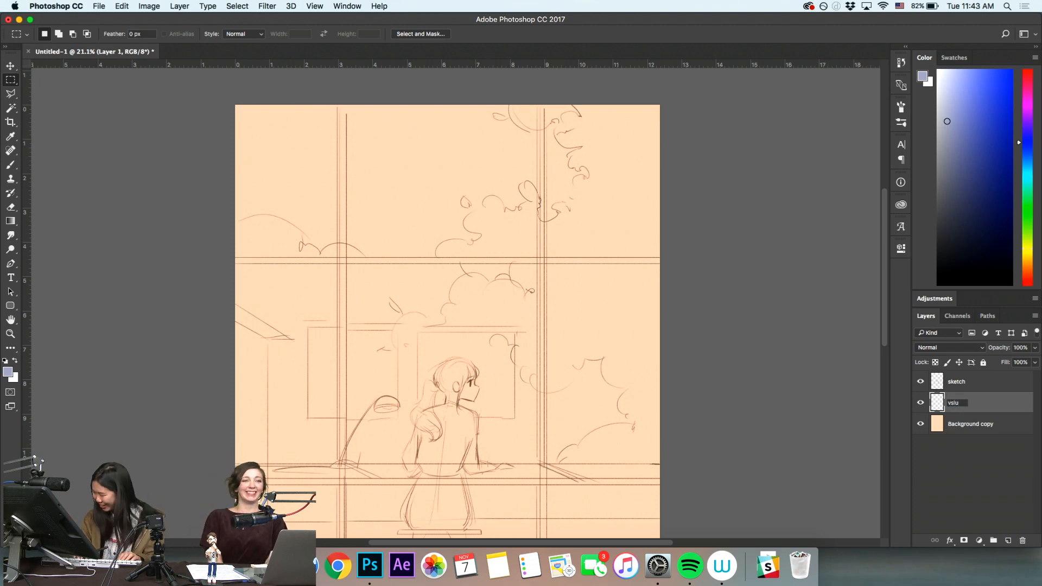
type("a")
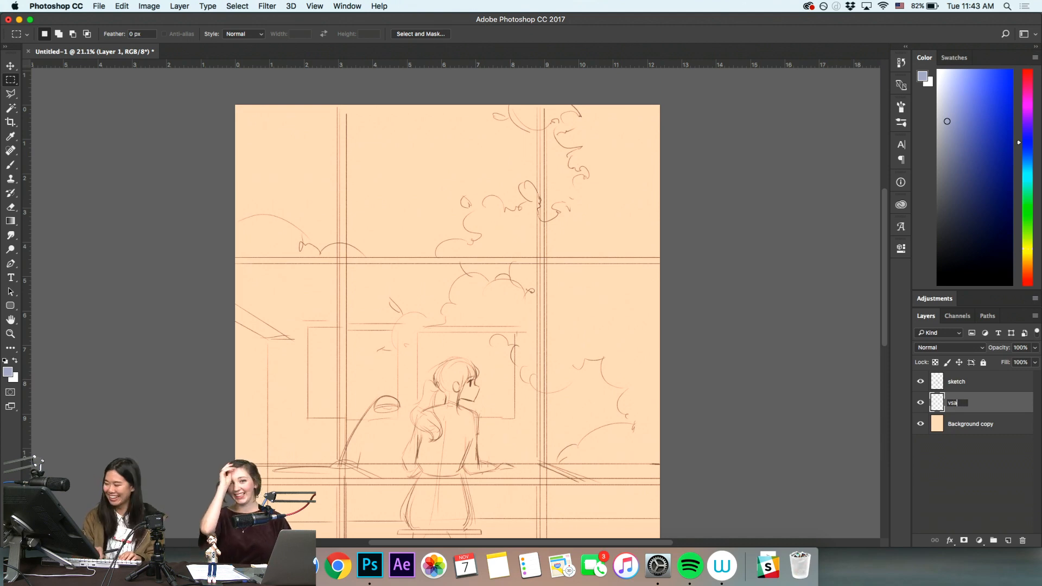
key("BackSpace")
key("BackSpace")
type("alue")
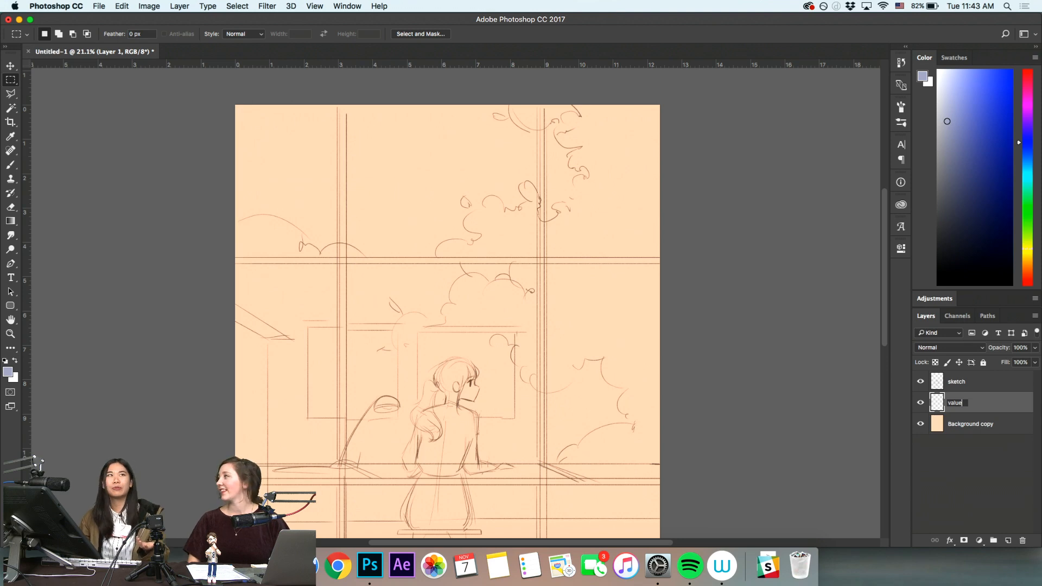
key("Return")
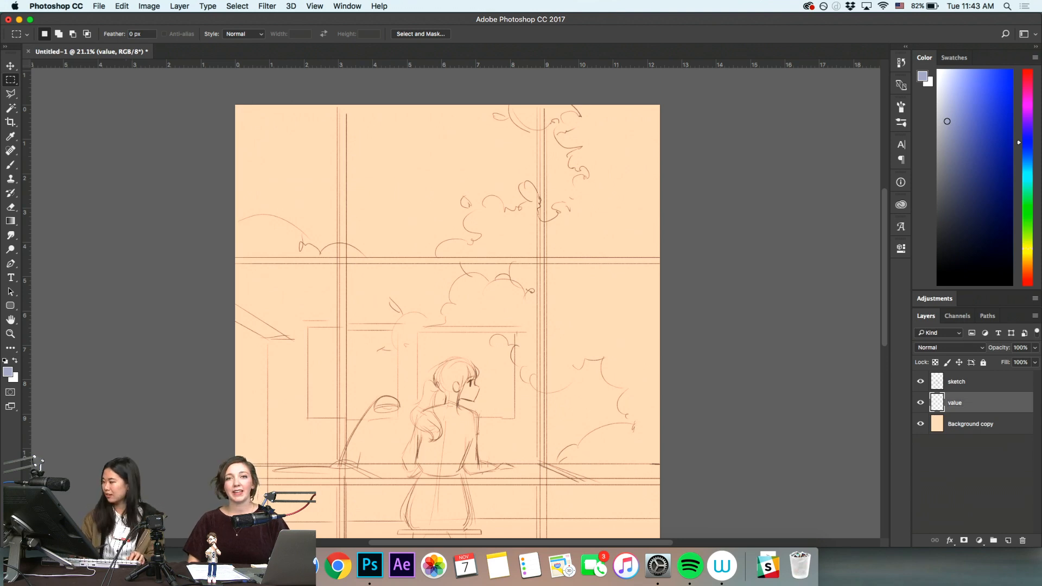
Fill the full-width area above the window's upper crossbar with periwinkle blue on the value layer, and deselect
key("h")
left_click_drag(500, 304, 497, 331)
key("m")
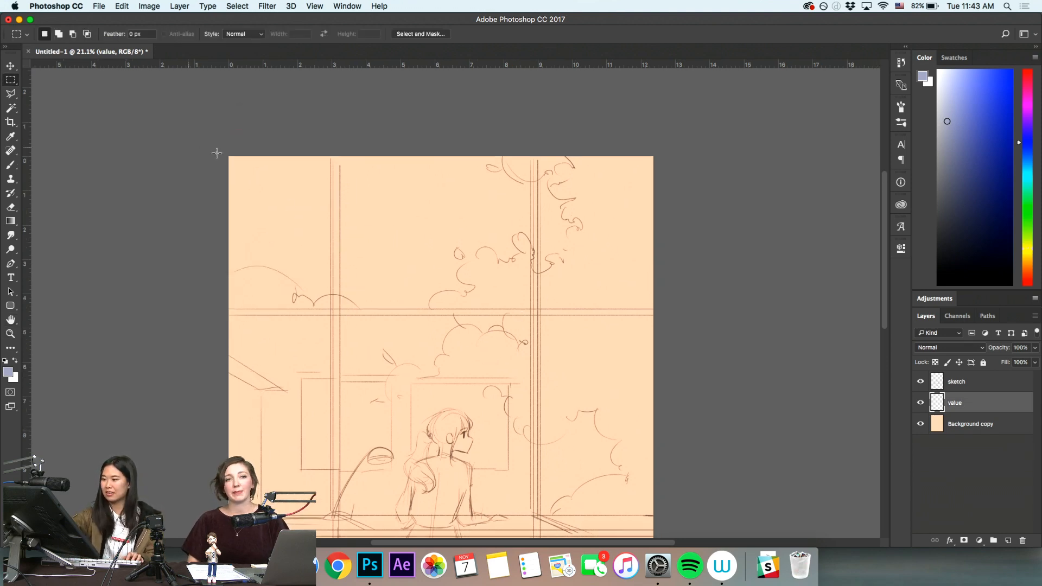
left_click_drag(218, 155, 696, 308)
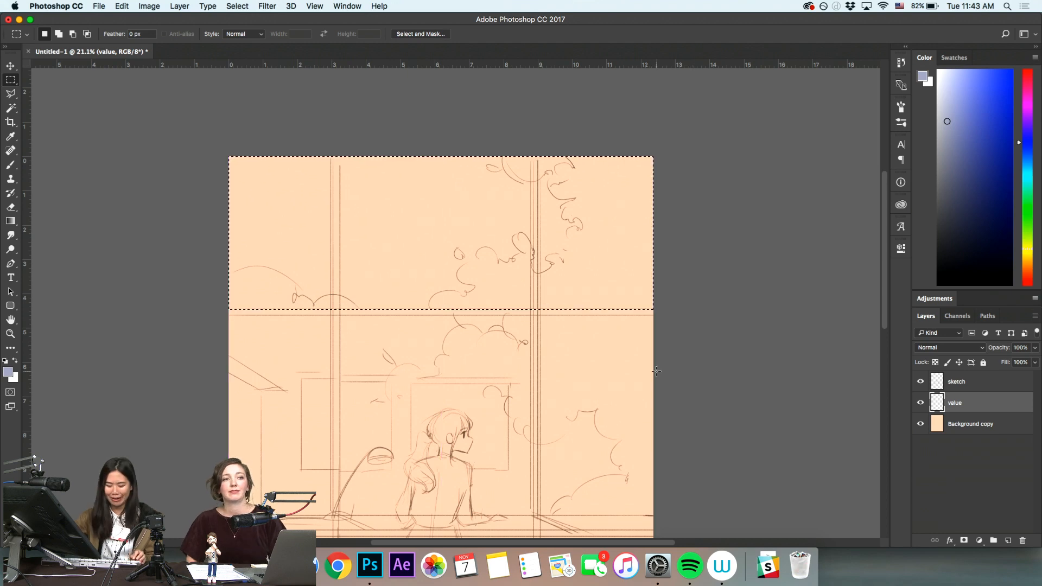
key("alt+BackSpace")
key("super+d")
Lock the value layer's transparent pixels and recolor its filled area a light neutral gray
left_click(934, 362)
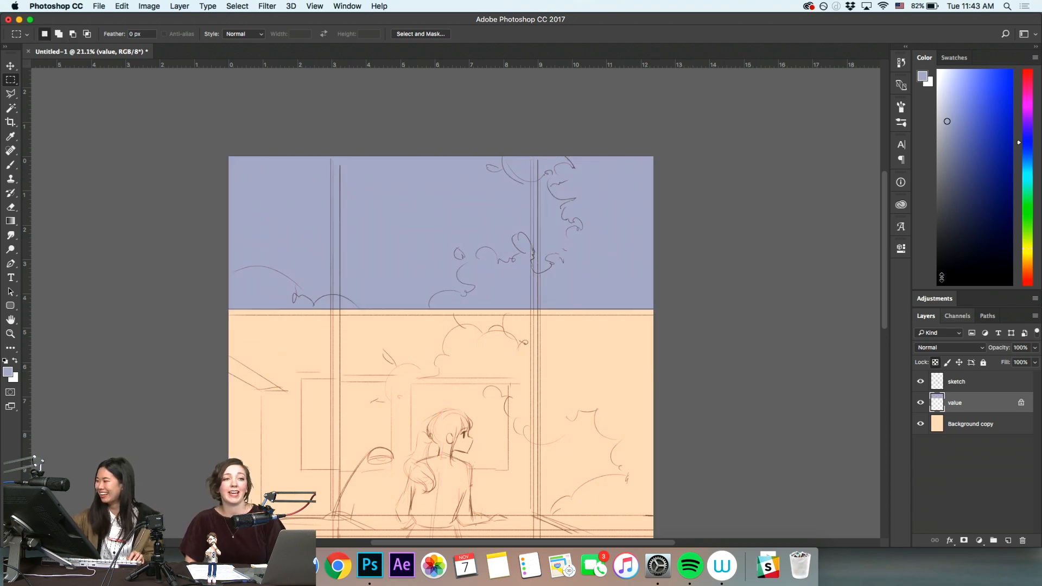
left_click(938, 135)
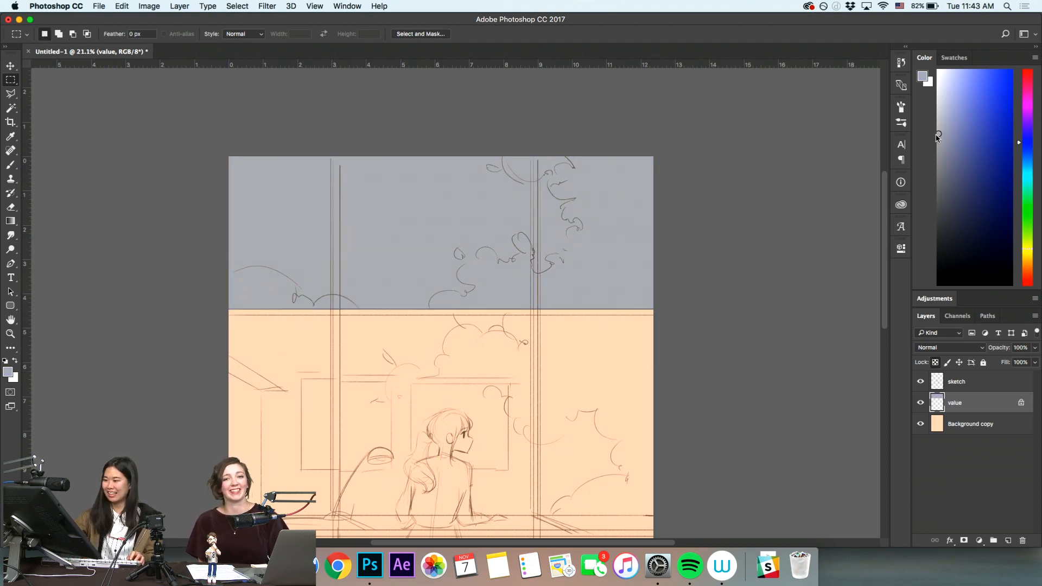
key("z")
left_click_drag(654, 422, 528, 332)
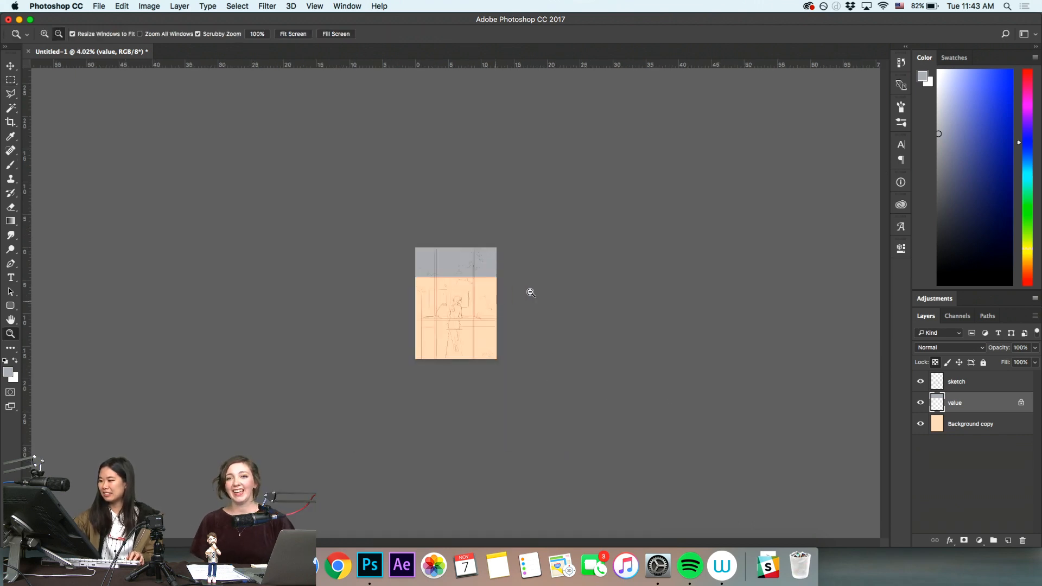
left_click_drag(531, 293, 564, 285)
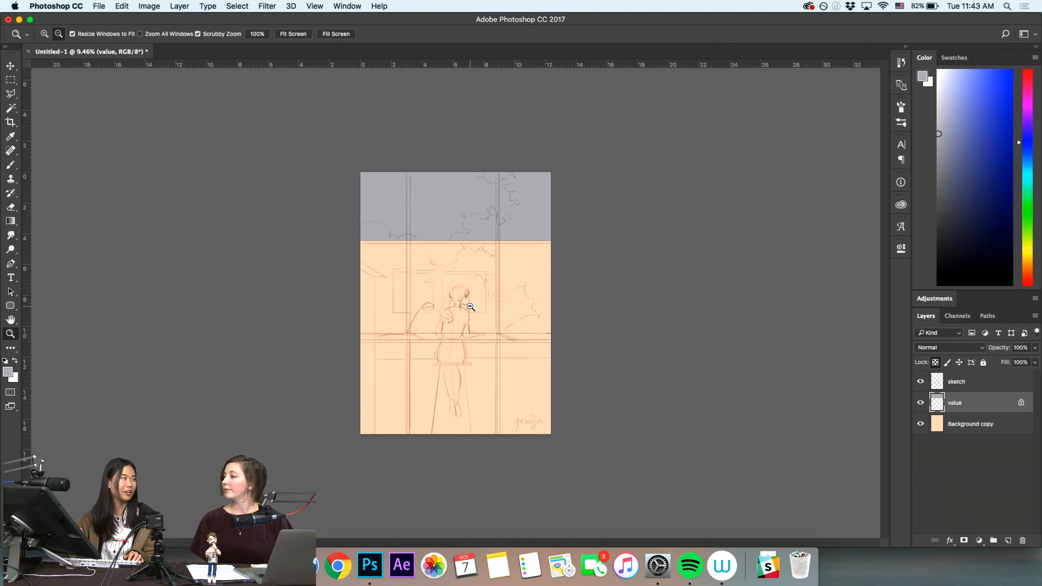
left_click_drag(496, 269, 526, 282)
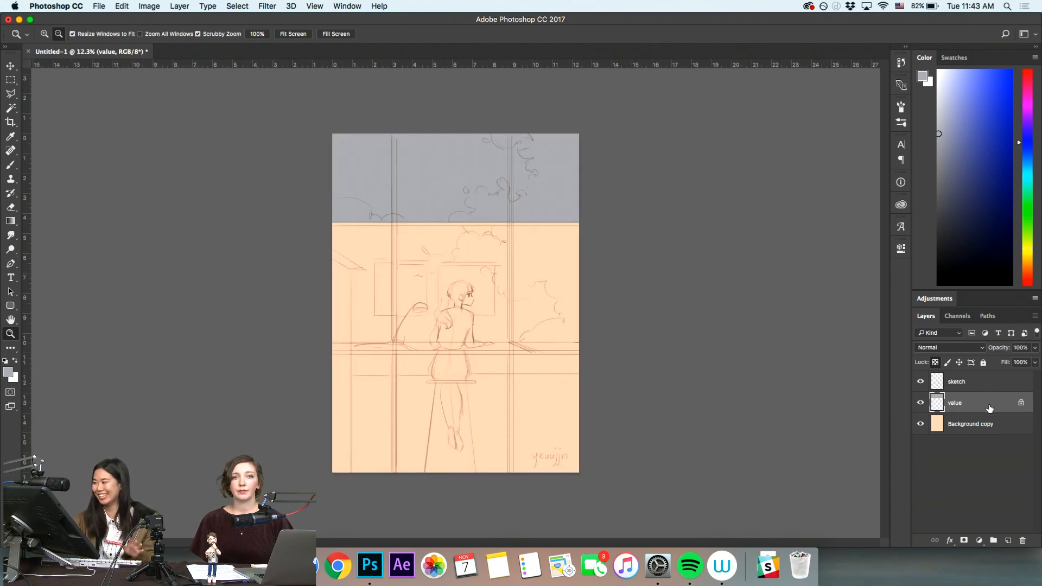
Create a new layer directly above the value layer and name it shadow
left_click(961, 386)
left_click(985, 407)
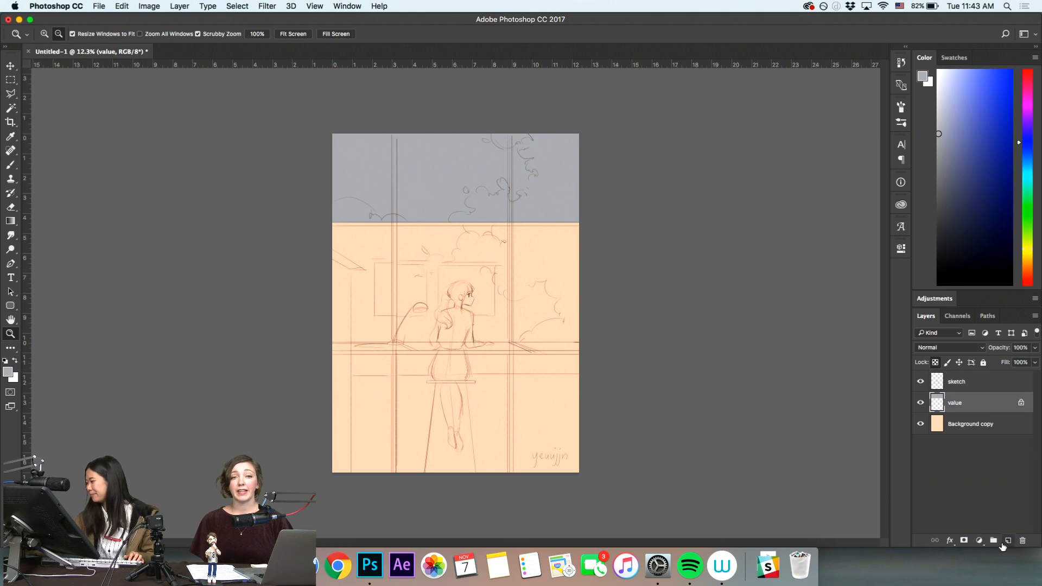
left_click(1006, 542)
double_click(955, 403)
type("shado")
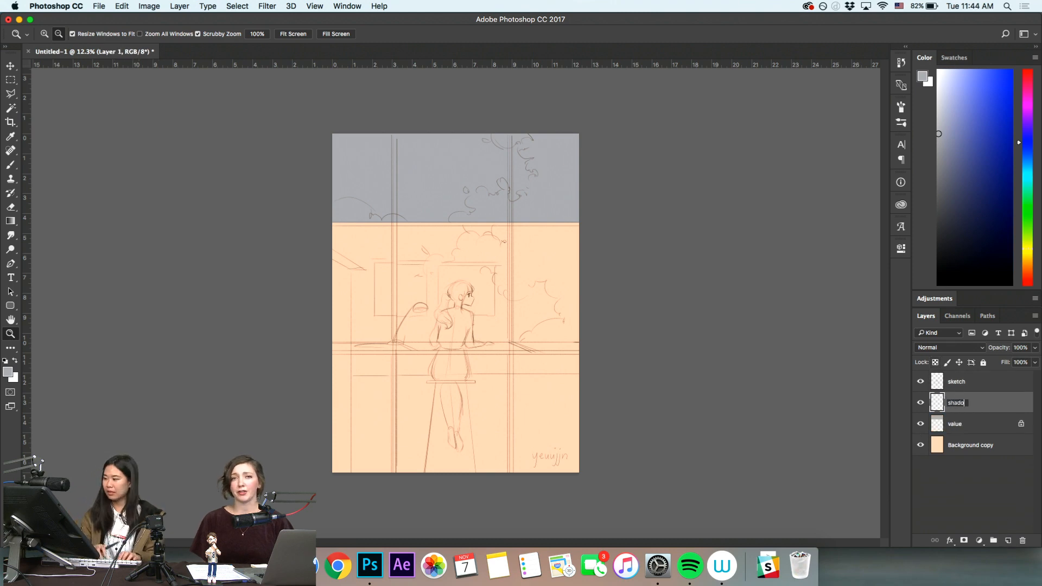
type("w")
key("Return")
Fill a narrow full-height strip with dark gray on the shadow layer and move it onto the left window post
left_click_drag(943, 157, 924, 226)
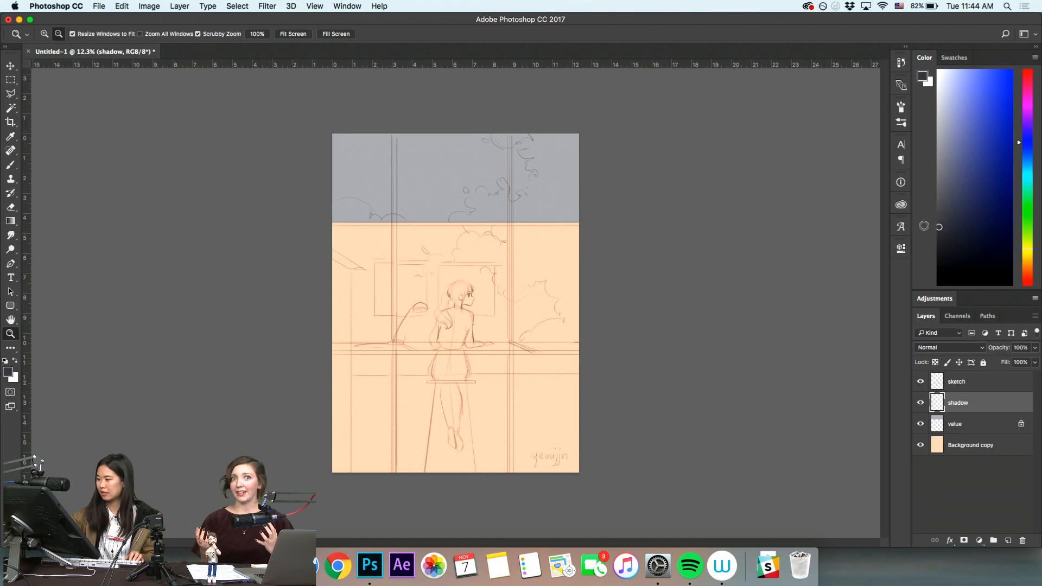
key("m")
left_click_drag(383, 134, 390, 477)
key("alt+BackSpace")
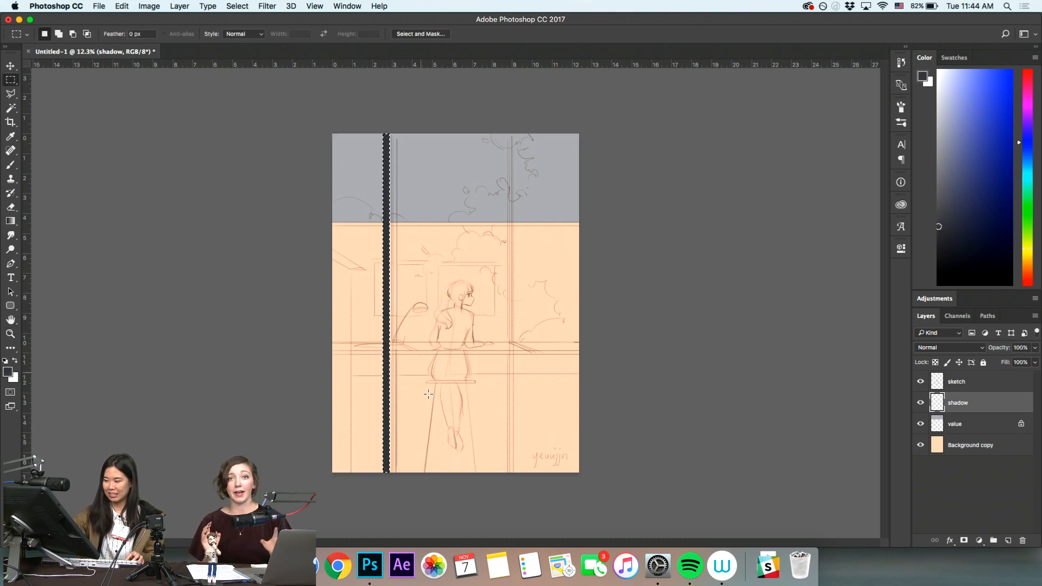
key("super+d")
key("v")
left_click_drag(405, 404, 409, 403)
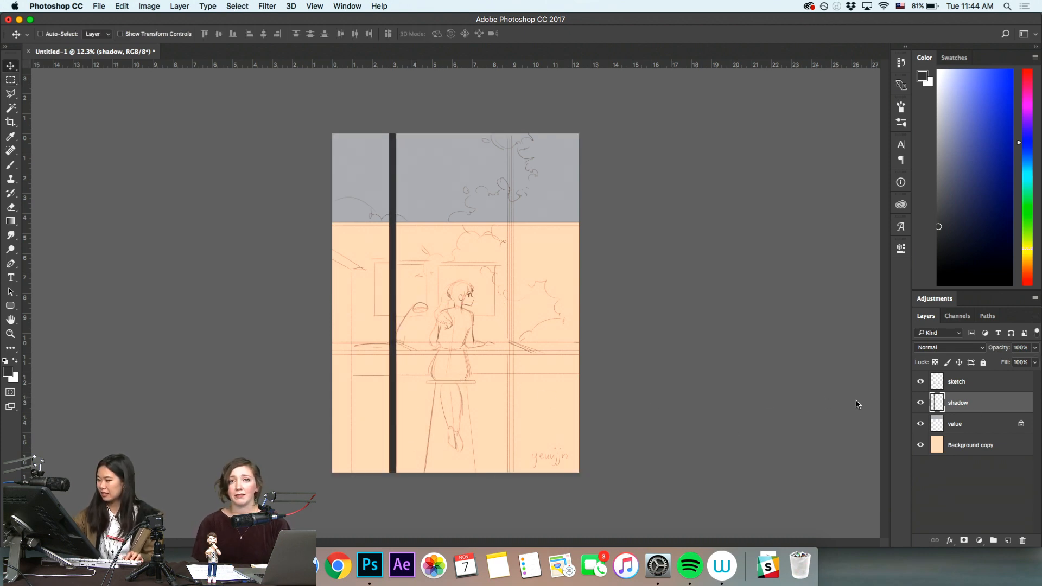
Lock the shadow layer's transparent pixels and recolor the post strip a slightly lighter dark gray
left_click(936, 362)
left_click(937, 213)
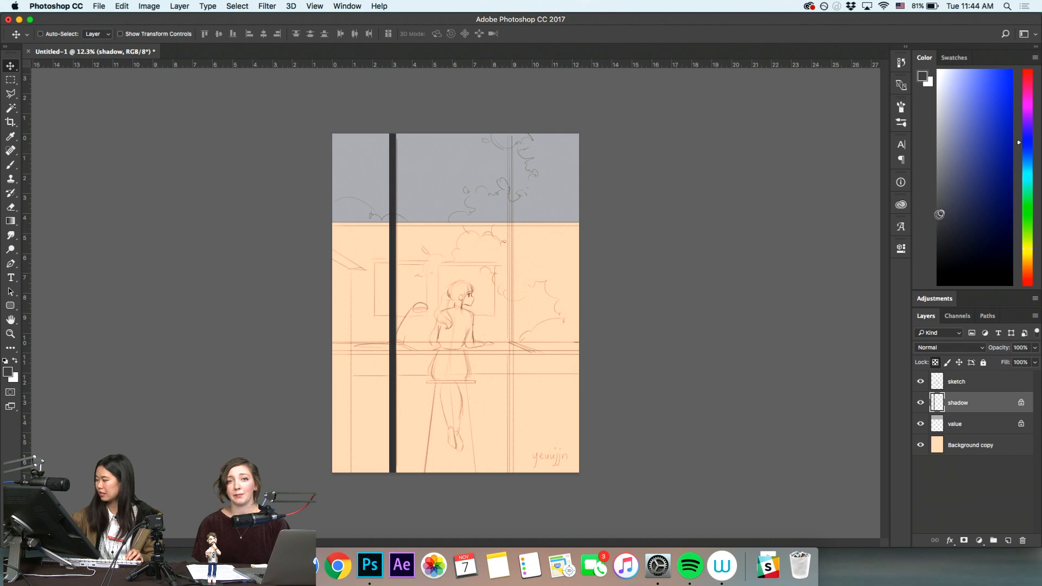
key("alt+BackSpace")
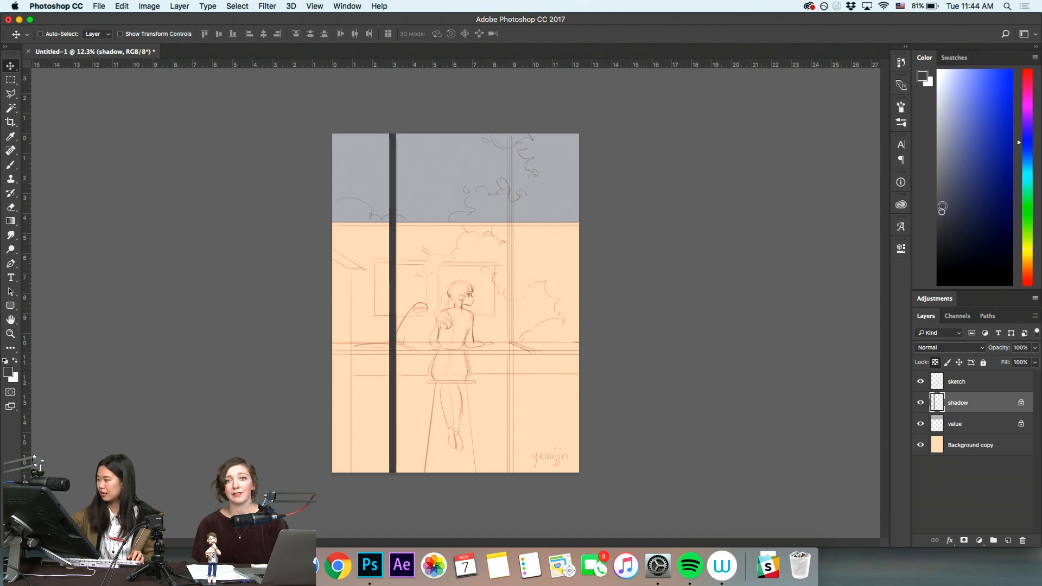
left_click(940, 201)
key("alt+BackSpace")
Duplicate the gray strip onto the right window post and merge the copy down into the shadow layer
key("z")
left_click_drag(623, 366, 585, 395)
key("v")
left_click_drag(451, 419, 597, 446)
key("z")
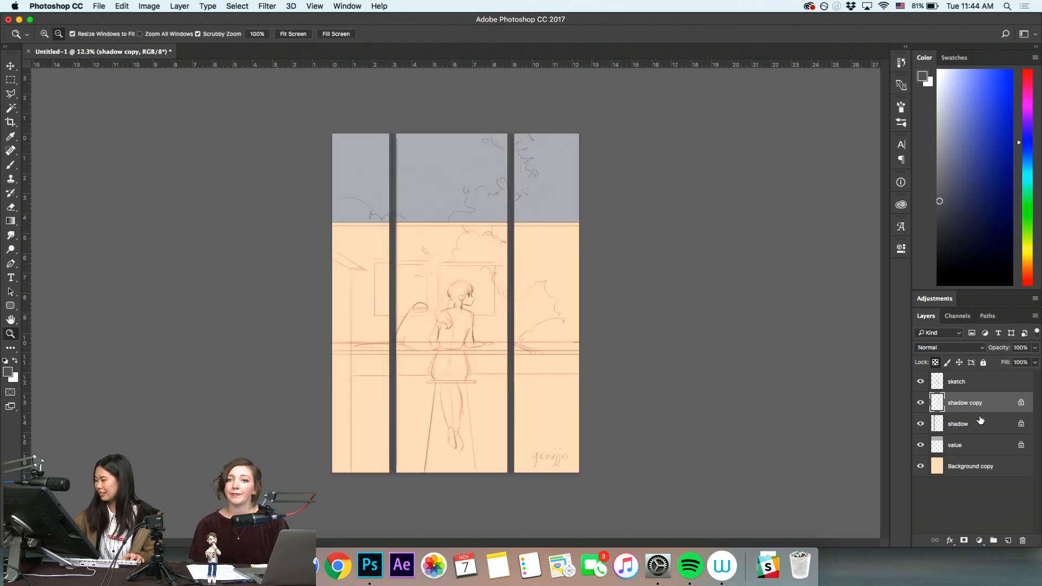
key("ctrl+e")
left_click(586, 426, "alt")
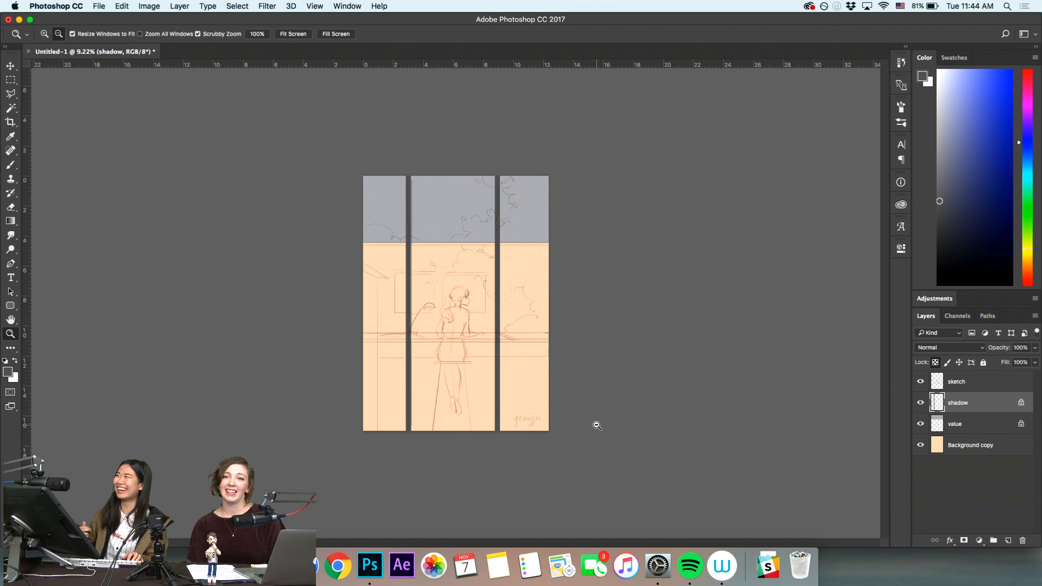
Check what the shadow and value layers each contain by toggling their visibility off and on
left_click(549, 340)
left_click(921, 403)
left_click(922, 403)
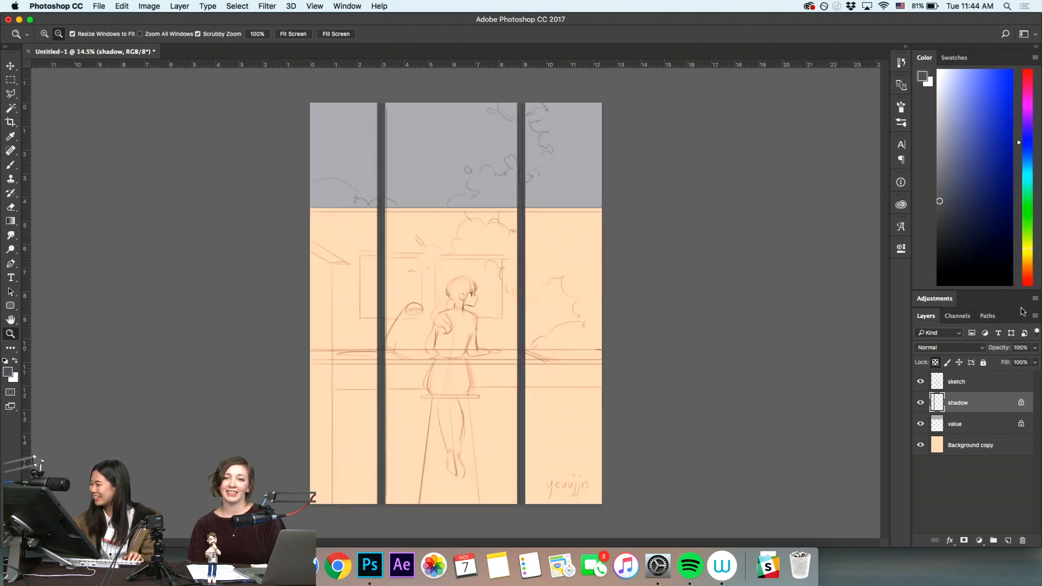
left_click(968, 422)
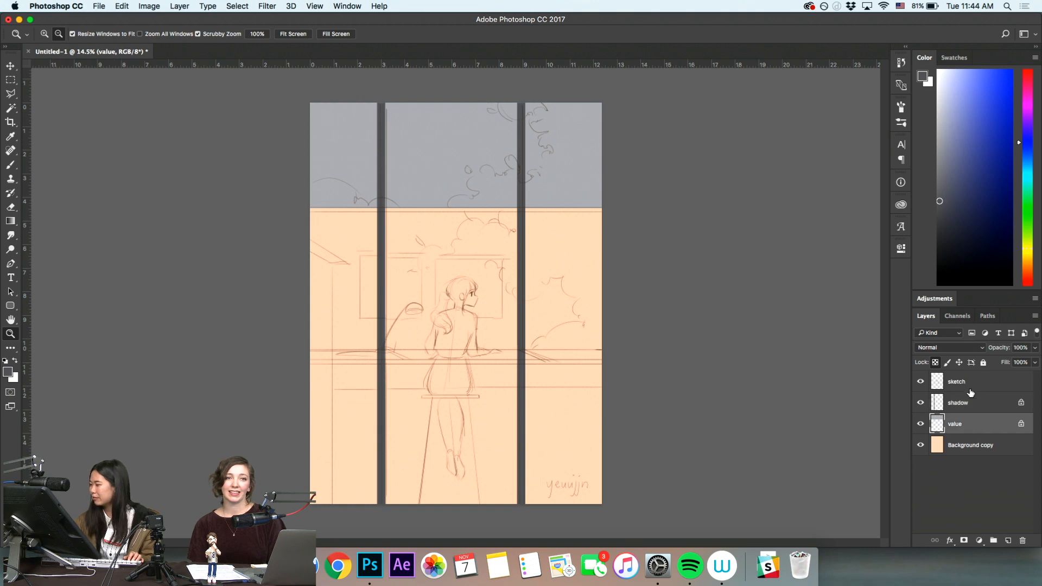
left_click(970, 387)
left_click(921, 424)
left_click(921, 424)
Unlock the shadow layer's transparent pixels, fill the window's upper crossbar with the same dark gray across the canvas, and deselect
left_click(972, 403)
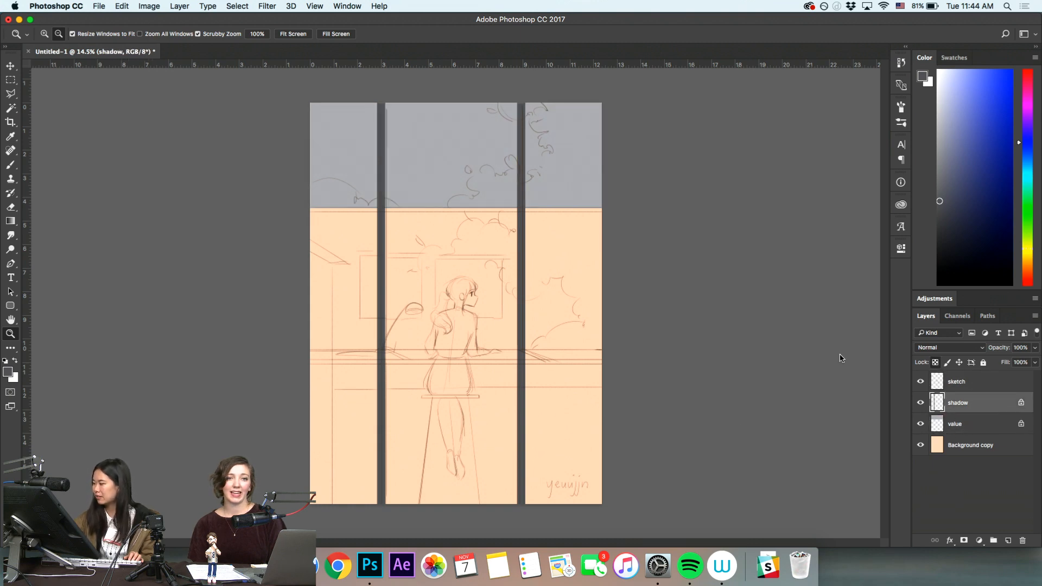
left_click(935, 363)
key("m")
left_click_drag(310, 208, 597, 223)
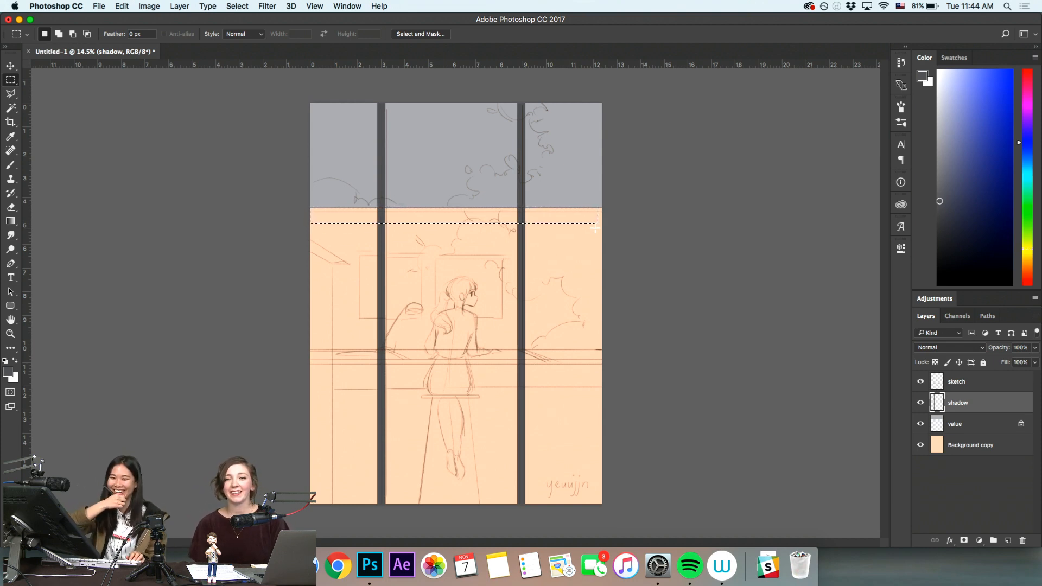
key("z")
scroll(508, 228, "up", 3)
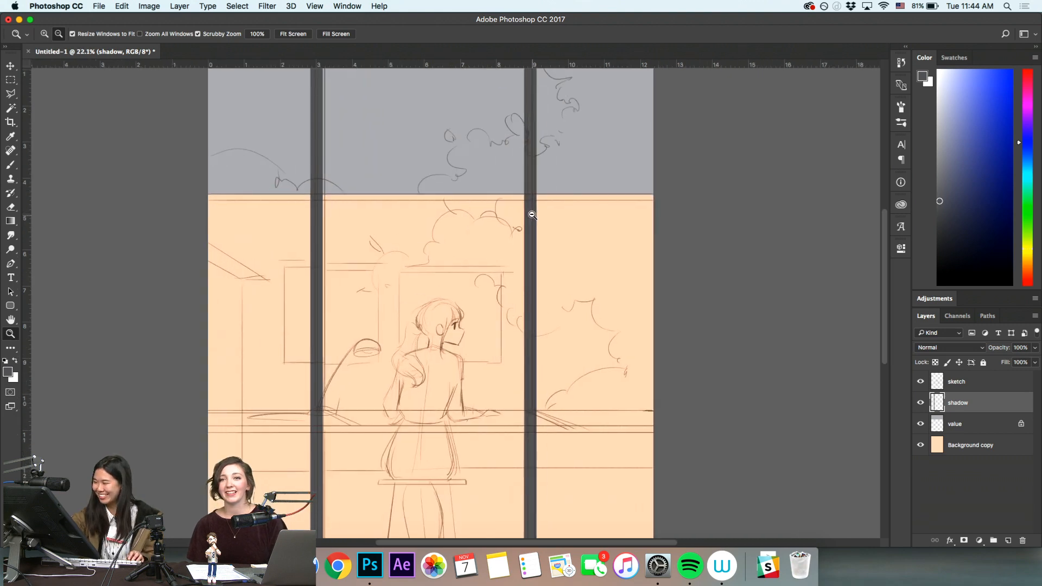
key("m")
left_click_drag(201, 196, 654, 197)
key("alt+BackSpace")
key("super+d")
key("z")
left_click(595, 346, "alt")
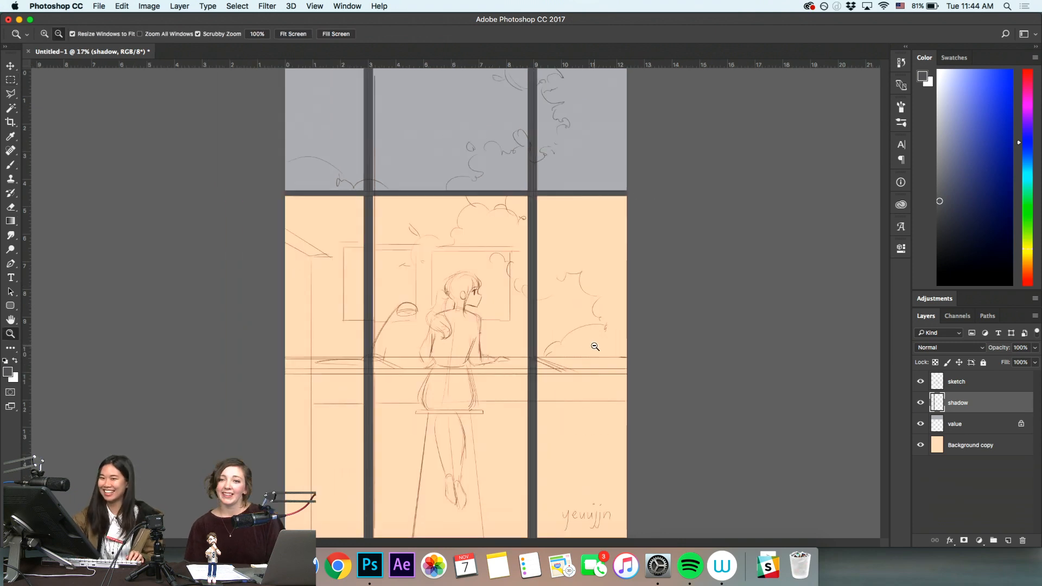
left_click(575, 364, "alt")
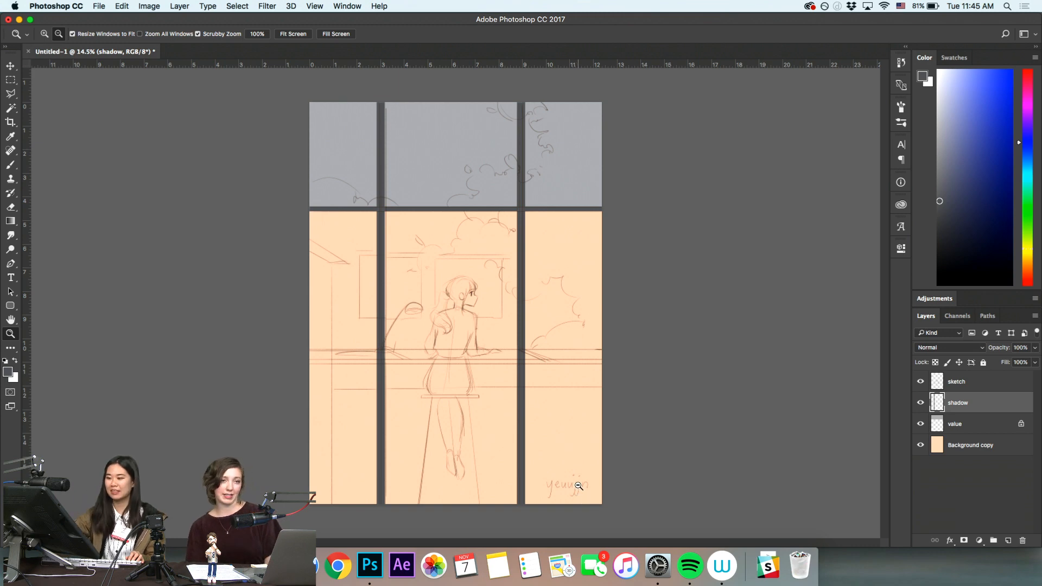
Add a new layer directly above the value layer and clip it to the value layer
left_click_drag(636, 499, 711, 495)
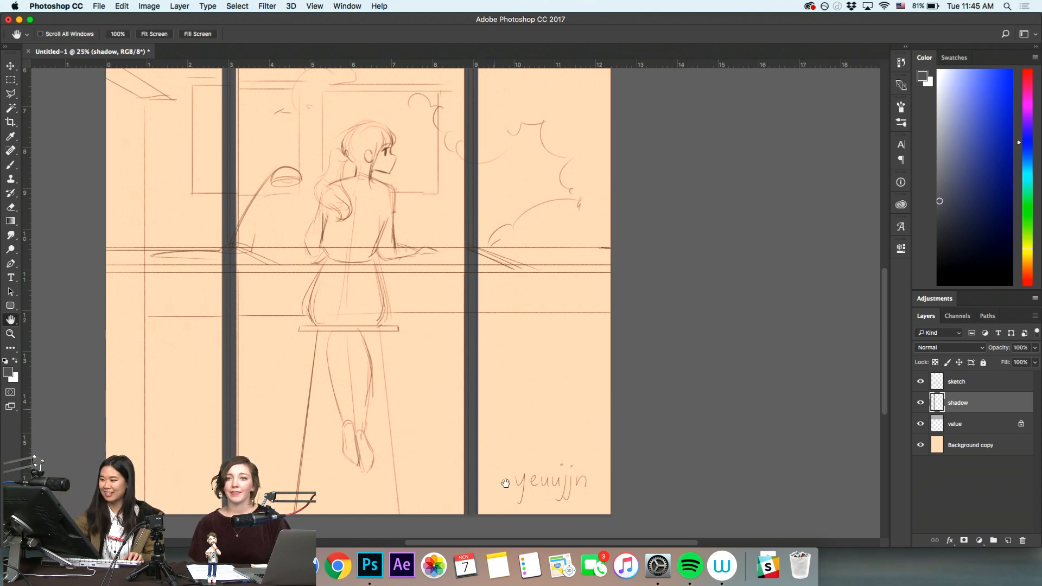
left_click_drag(452, 190, 482, 380)
left_click_drag(606, 278, 595, 415)
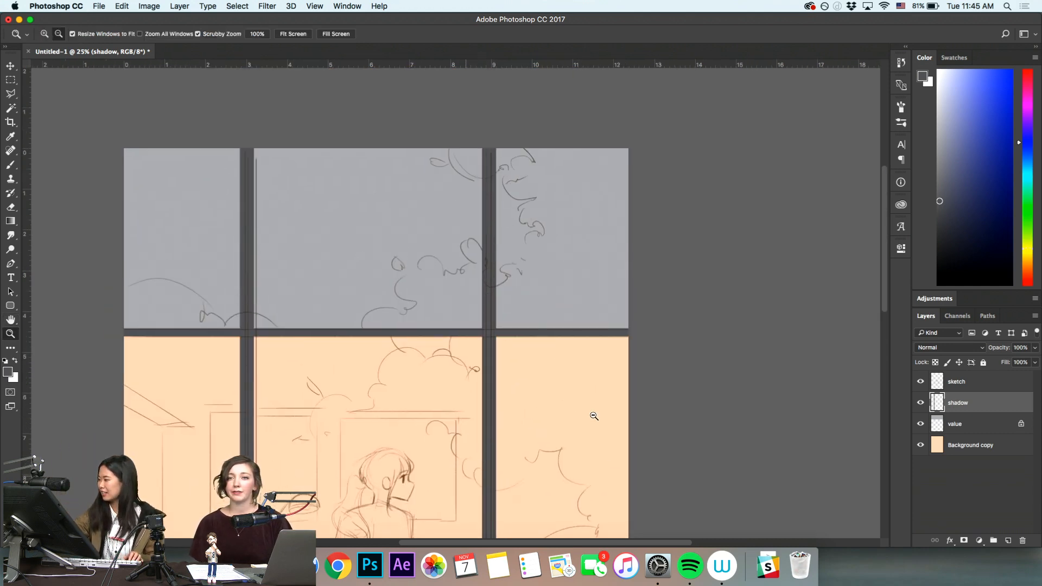
left_click(974, 424)
left_click(1009, 539)
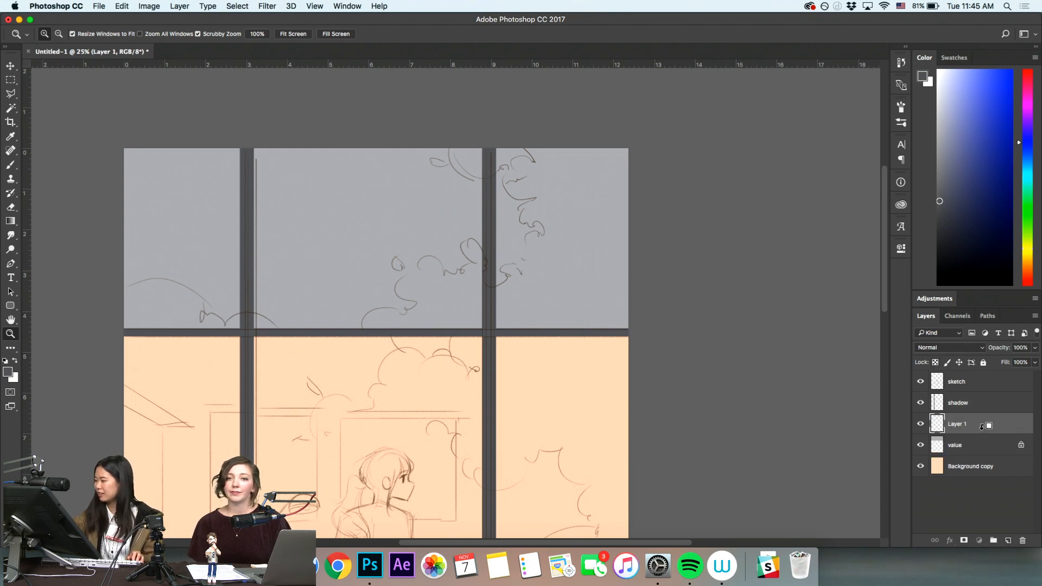
left_click(980, 434, "alt")
key("space")
left_click_drag(423, 273, 487, 447)
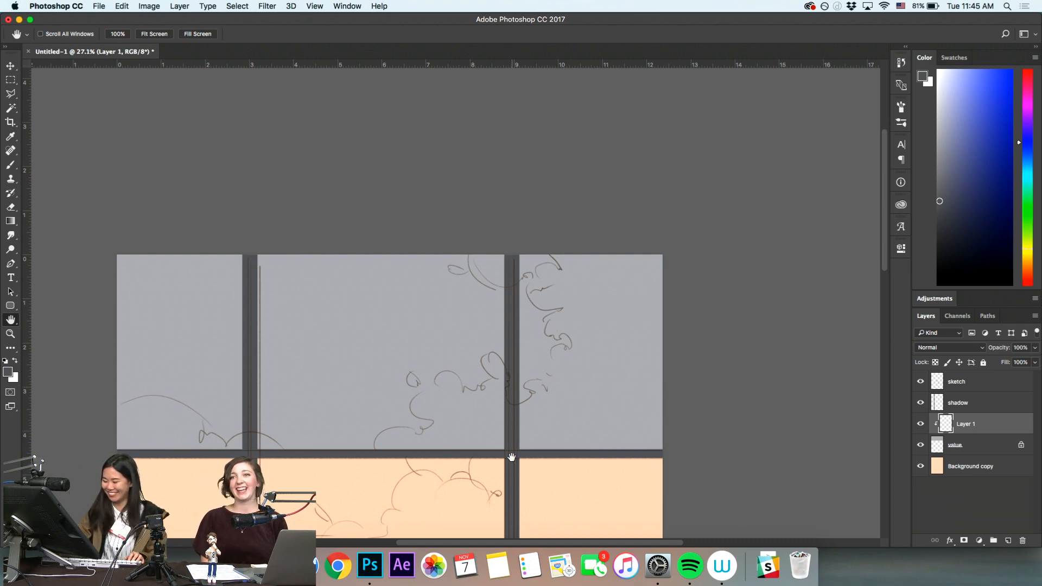
key("l")
key("shift+l")
key("shift+l")
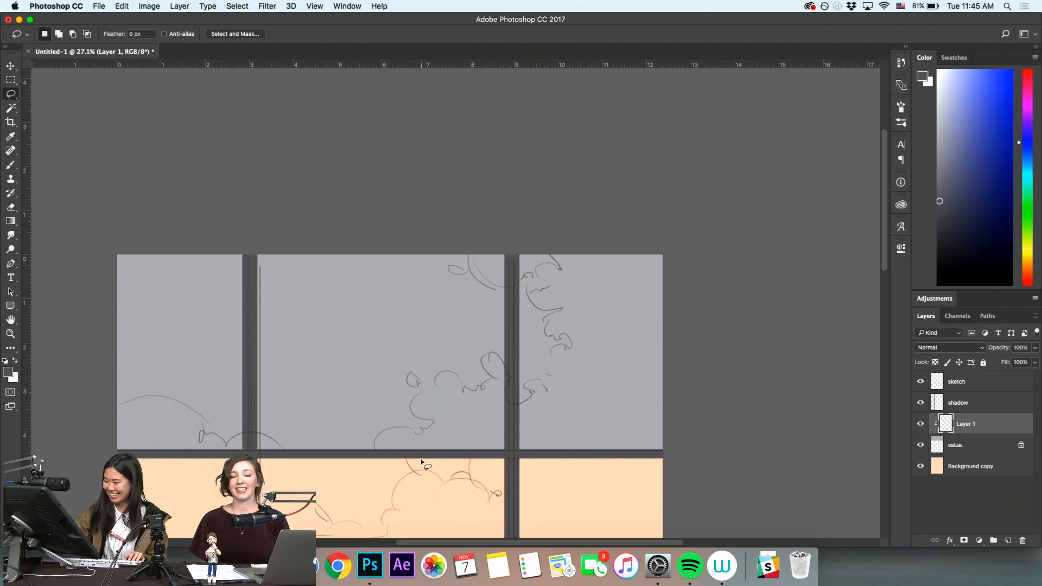
mouse_move(380, 457)
left_mouse_down()
mouse_move(389, 432)
mouse_move(432, 432)
mouse_move(443, 422)
mouse_move(431, 403)
mouse_move(458, 384)
left_mouse_up()
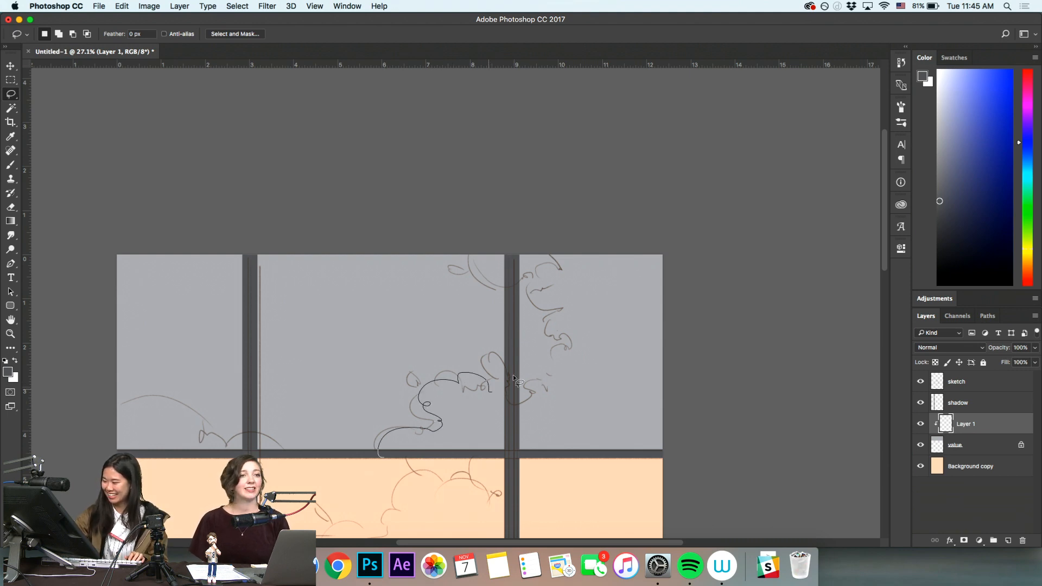
mouse_move(527, 344)
left_mouse_down()
mouse_move(550, 340)
mouse_move(539, 308)
mouse_move(558, 303)
mouse_move(507, 279)
mouse_move(460, 281)
mouse_move(461, 237)
left_mouse_up()
key("super+d")
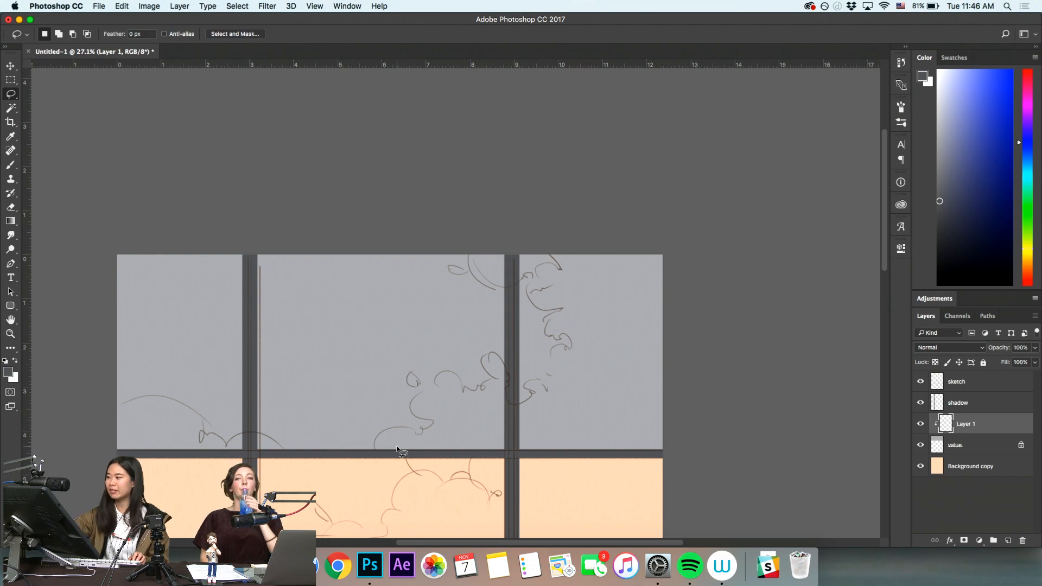
Try filling a rectangular selection in the upper middle pane with a bright blue foreground color and with a navy background color
left_click_drag(939, 201, 953, 147)
left_click_drag(953, 148, 963, 188)
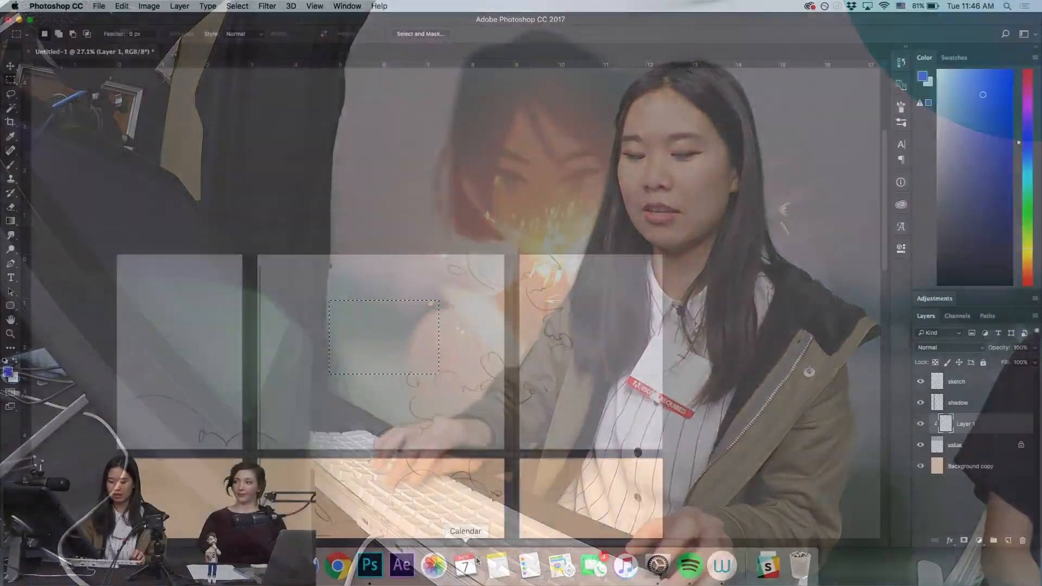
key("alt+BackSpace")
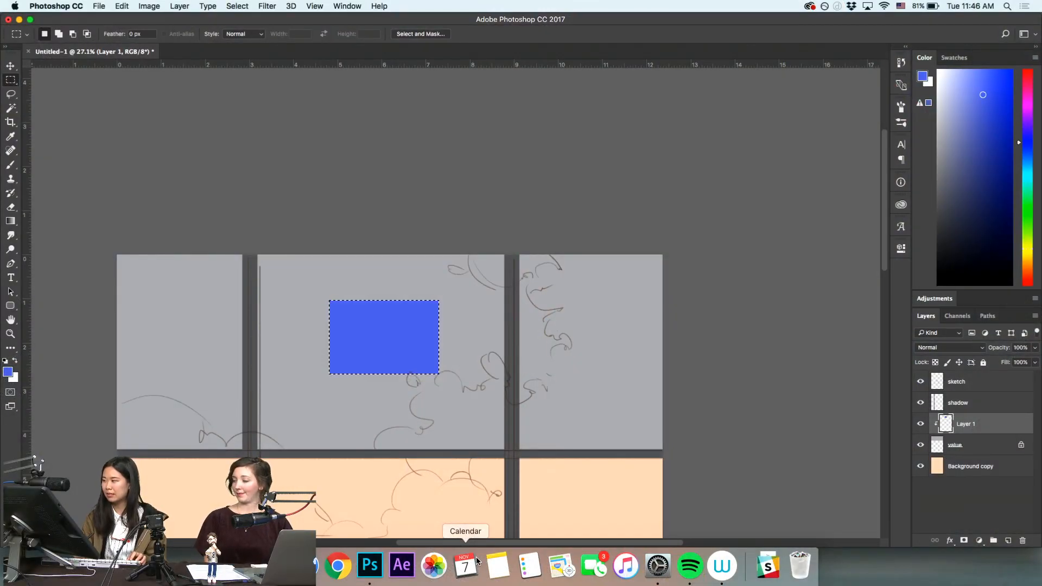
key("super+z")
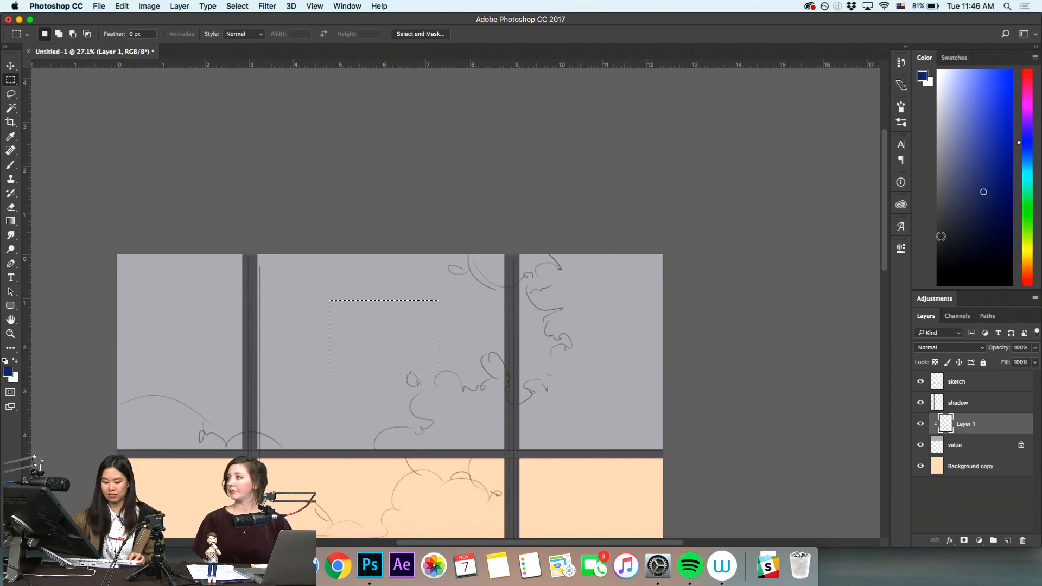
key("x")
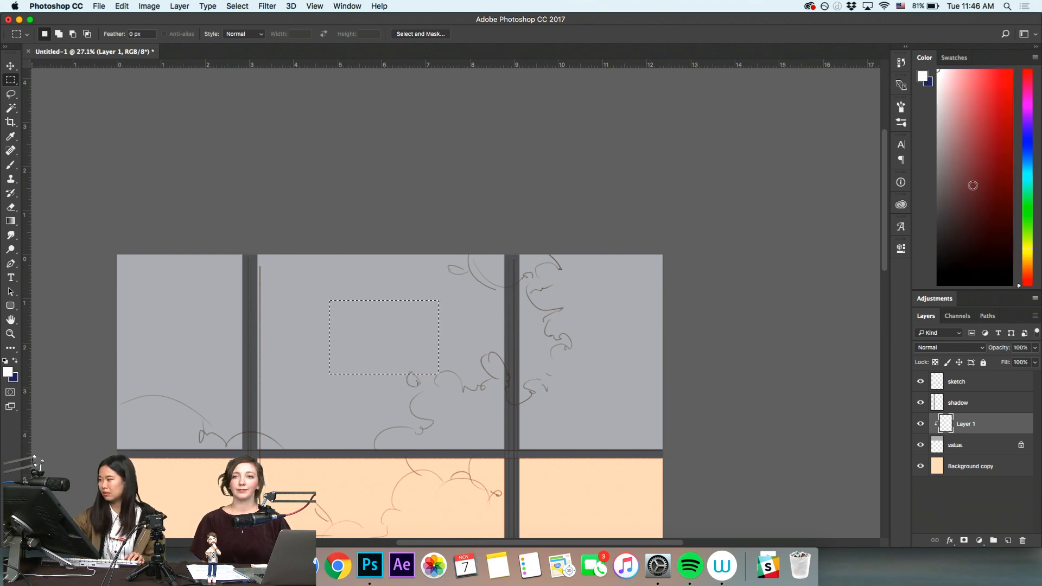
key("super+BackSpace")
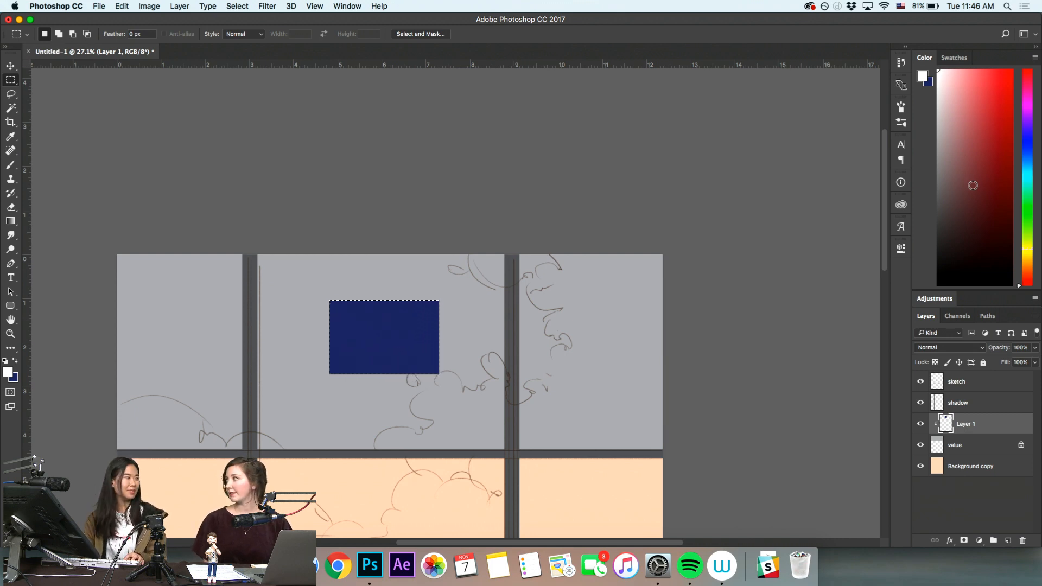
Delete the layer holding the navy rectangle and add a fresh layer clipped to the value layer
key("z")
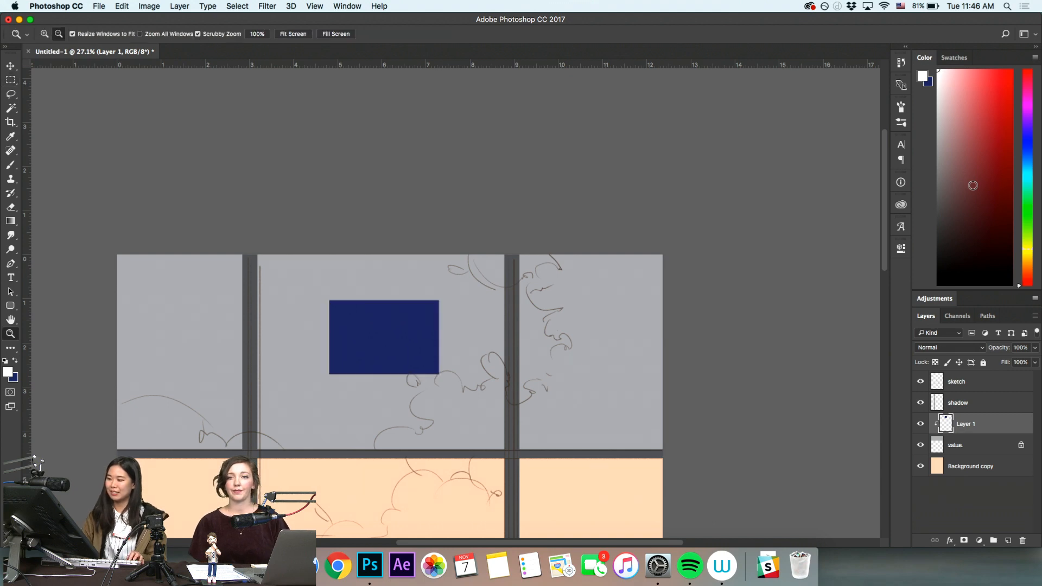
left_click(497, 354, "alt")
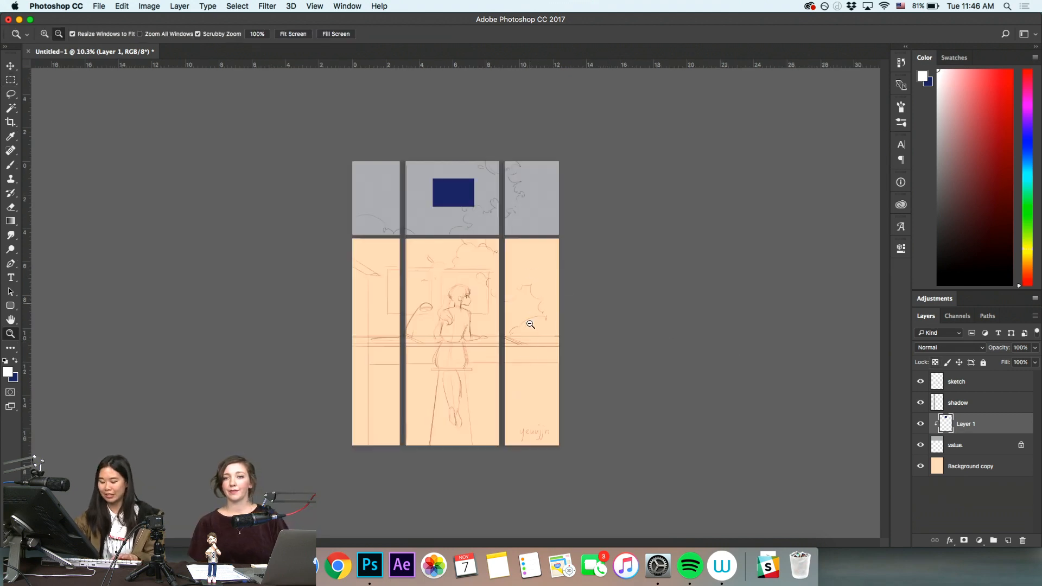
key("space")
left_click_drag(493, 324, 522, 251)
left_click_drag(1007, 428, 1023, 541)
left_click(1009, 541)
left_click(978, 432, "alt")
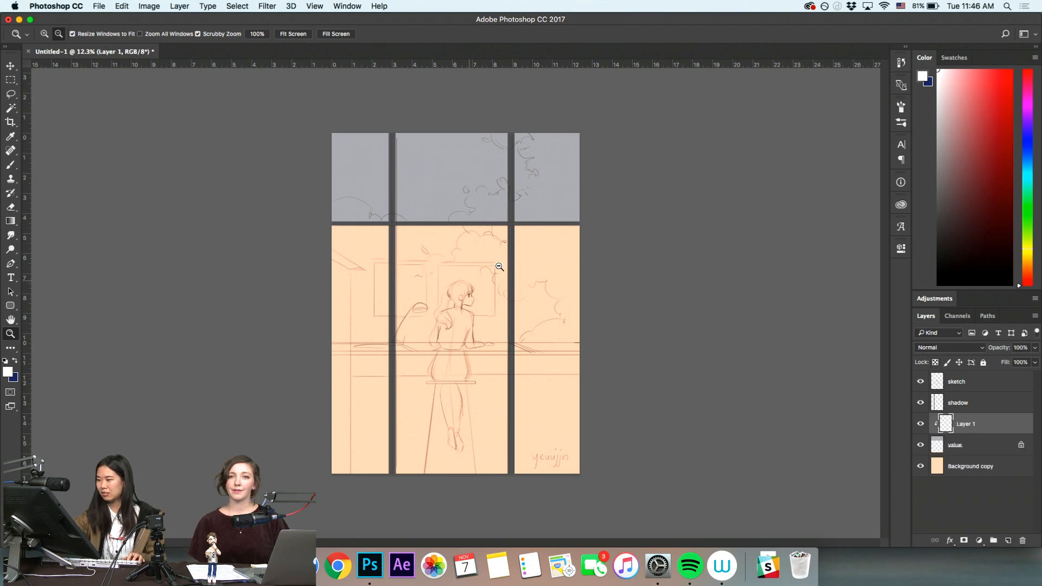
Lasso the sketched tree foliage in the upper window panes, extending the selection to the canvas edge and down to the crossbar
left_click_drag(547, 290, 559, 294)
left_click_drag(533, 383, 530, 476)
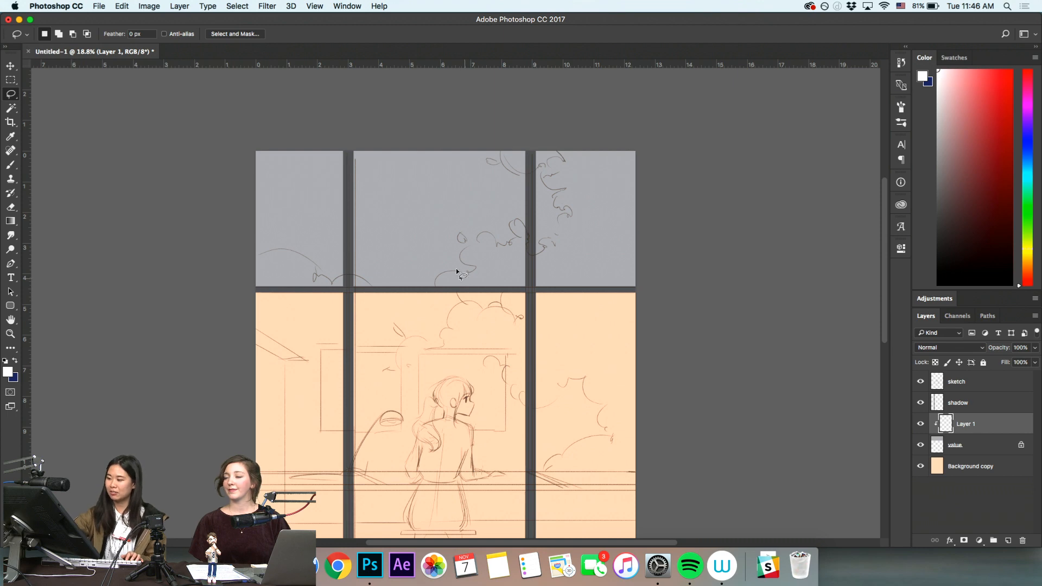
mouse_move(434, 288)
left_mouse_down()
mouse_move(499, 263)
mouse_move(511, 230)
mouse_move(538, 250)
mouse_move(568, 174)
mouse_move(516, 177)
mouse_move(452, 145)
mouse_move(546, 116)
left_mouse_up()
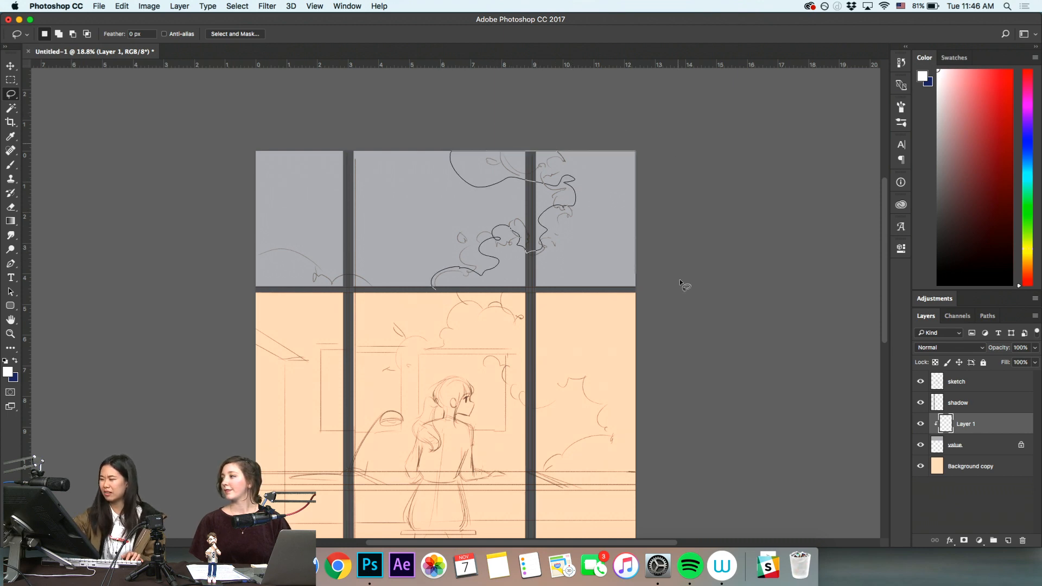
left_click_drag(680, 280, 637, 287)
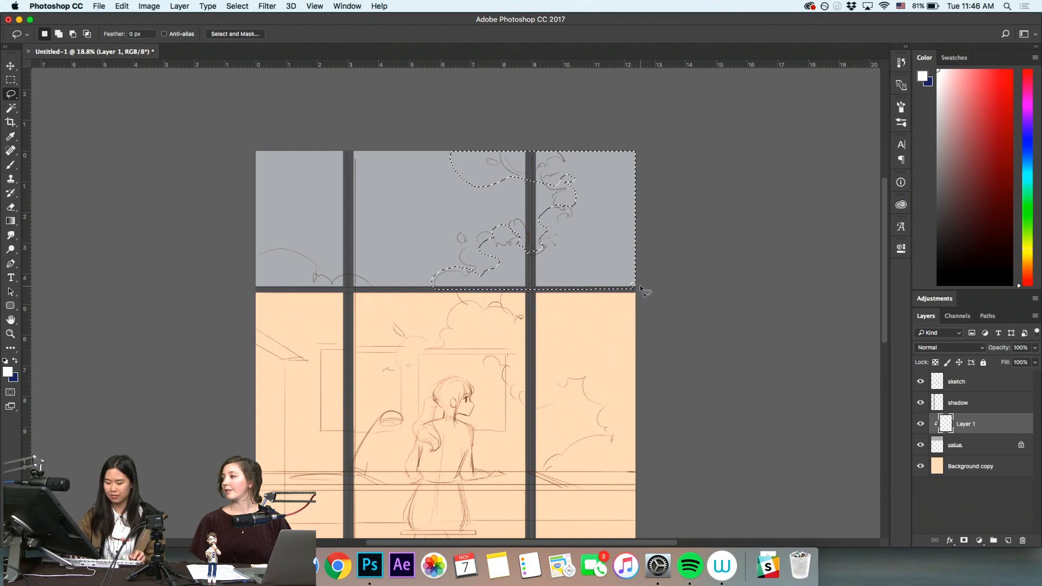
Fill the foliage selection with a dark muted blue on the clipped layer and deselect
left_click(970, 136)
key("b")
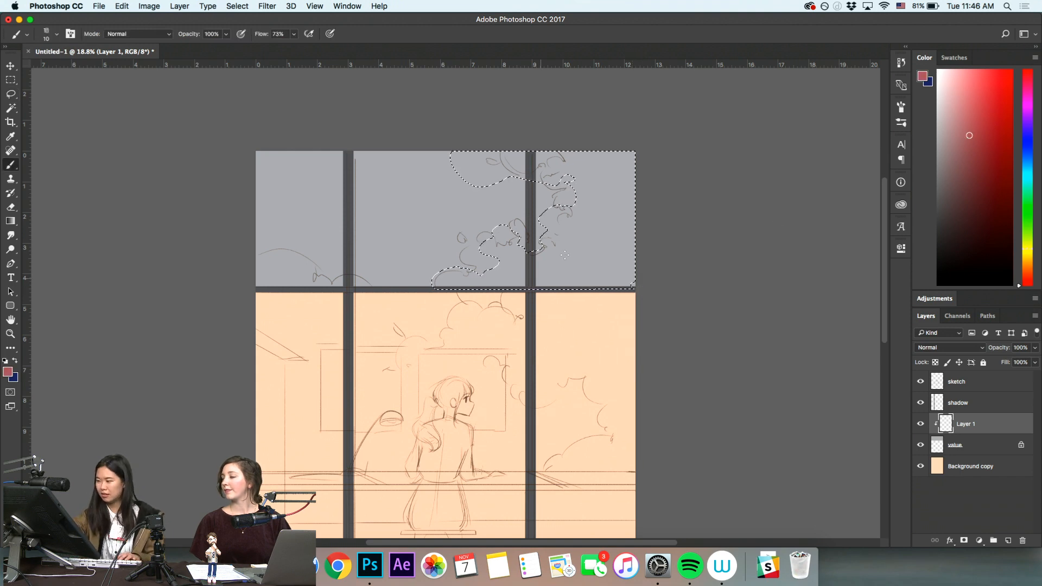
left_click(597, 246, "alt")
left_click_drag(955, 165, 962, 189)
key("alt+BackSpace")
key("super+d")
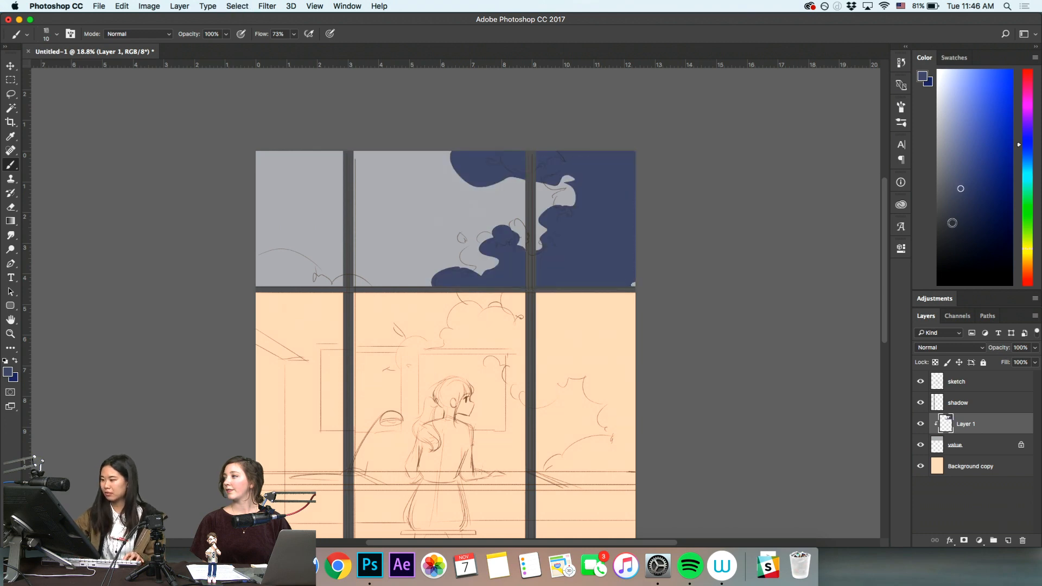
Enlarge the textured eraser to 200 px and erase leafy gaps in the blue foliage beside the right window post
key("z")
left_click_drag(597, 380, 595, 401)
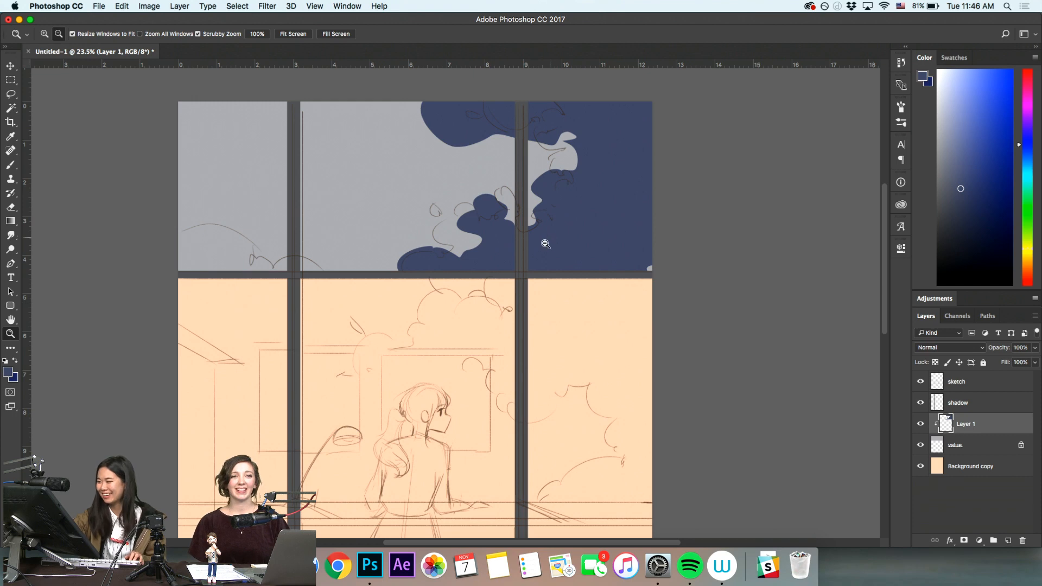
key("e")
key("bracketright")
key("bracketright")
key("bracketright")
key("bracketright")
key("bracketright")
key("bracketright")
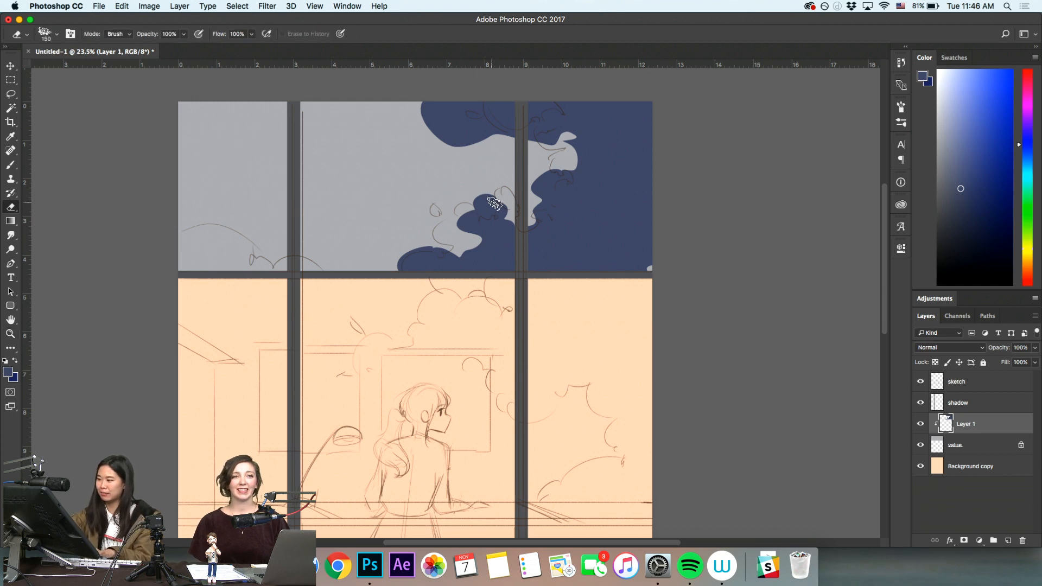
left_click_drag(490, 199, 495, 221)
left_click(516, 231)
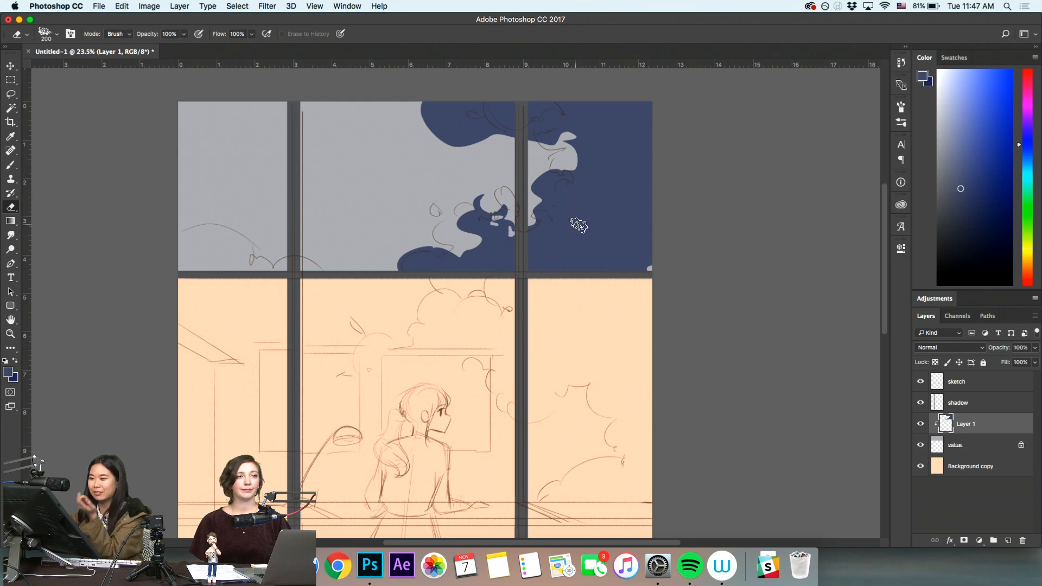
Look through the saved eraser presets and brush presets
left_click(27, 35)
scroll(126, 77, "down", 2)
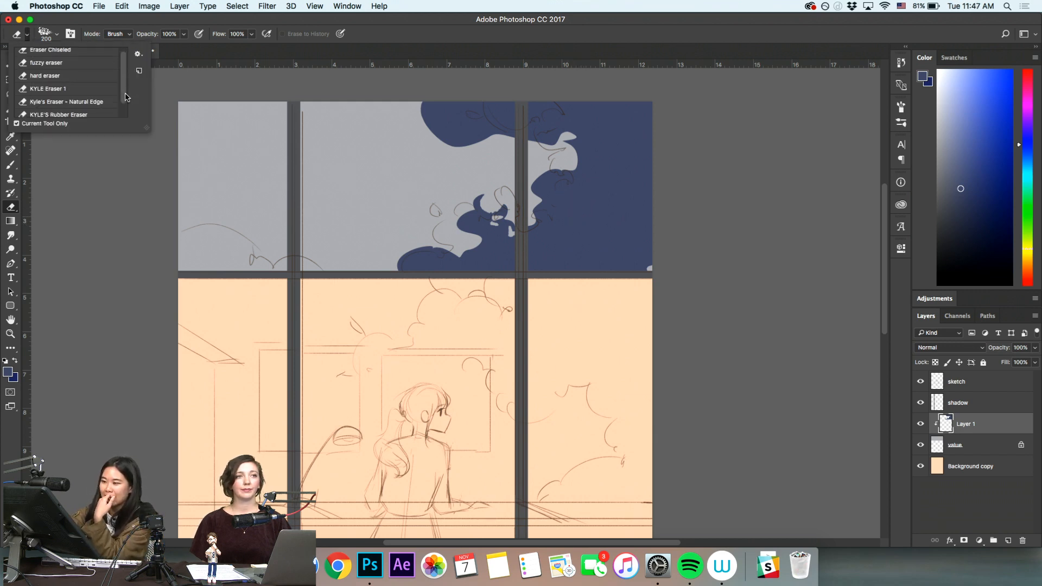
left_click(505, 50)
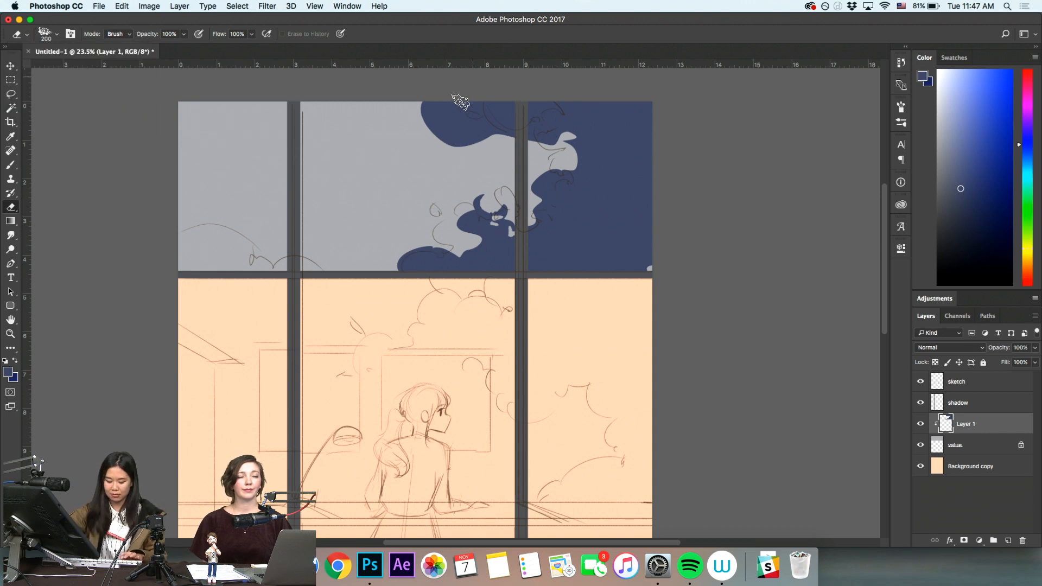
key("b")
left_click(28, 34)
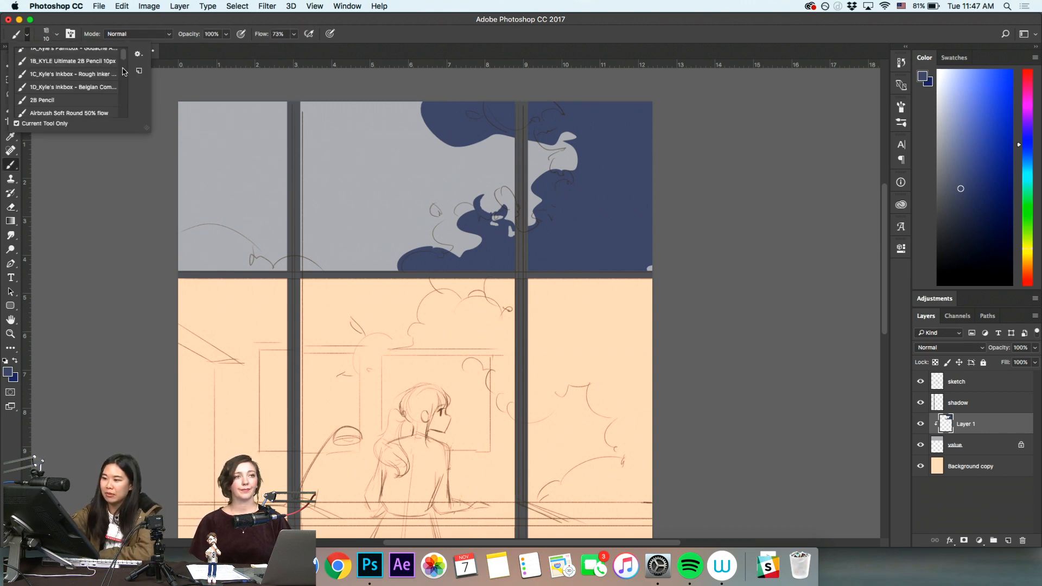
scroll(124, 57, "up", 1)
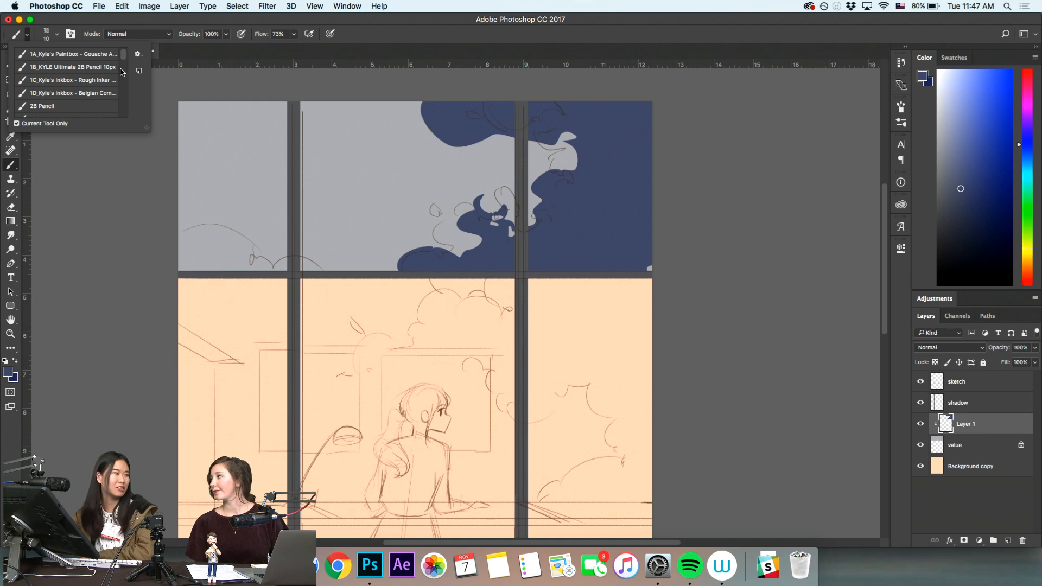
left_click(651, 22)
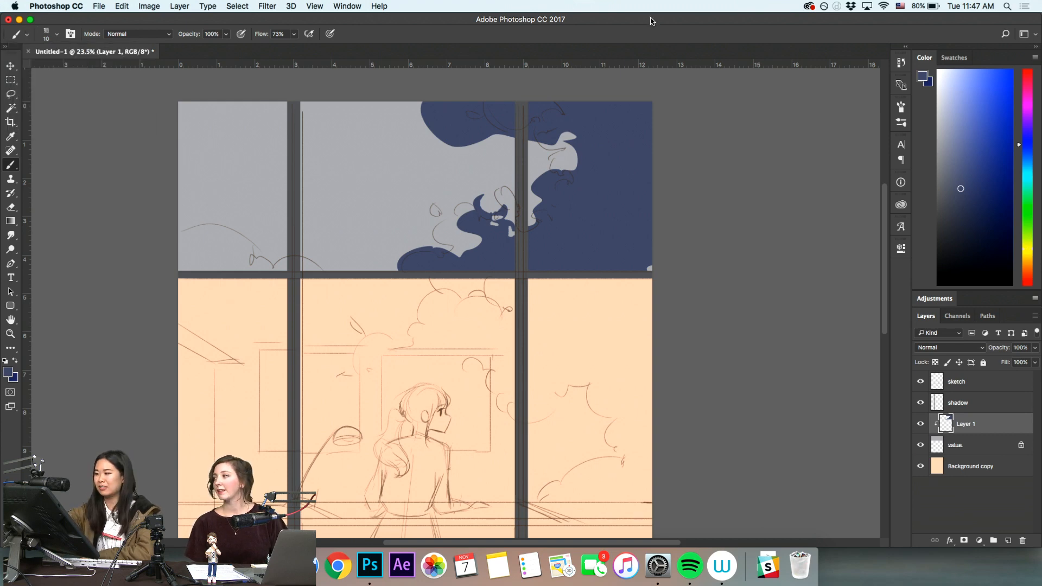
Erase more leaf-shaped gaps along the foliage's lower, upper and right-hand areas with the 200 px textured eraser
key("e")
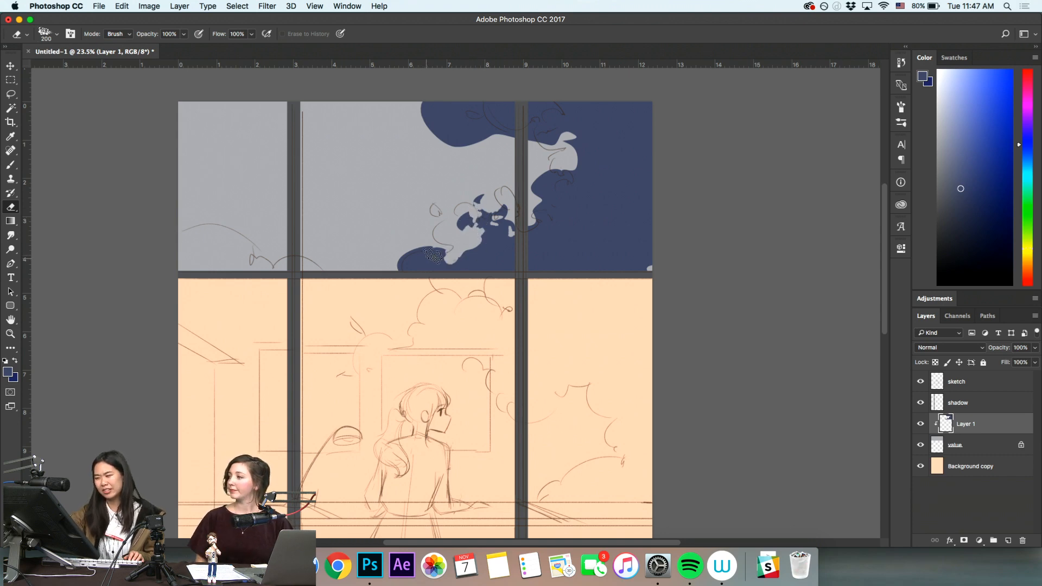
left_click_drag(423, 261, 420, 253)
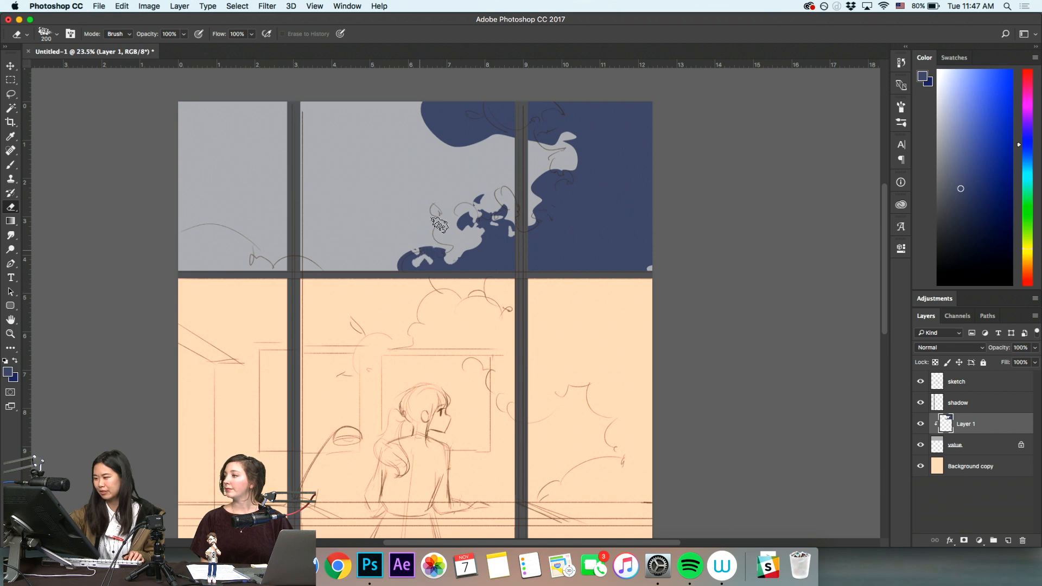
mouse_move(553, 178)
left_mouse_down()
mouse_move(571, 214)
mouse_move(578, 190)
mouse_move(559, 163)
left_mouse_up()
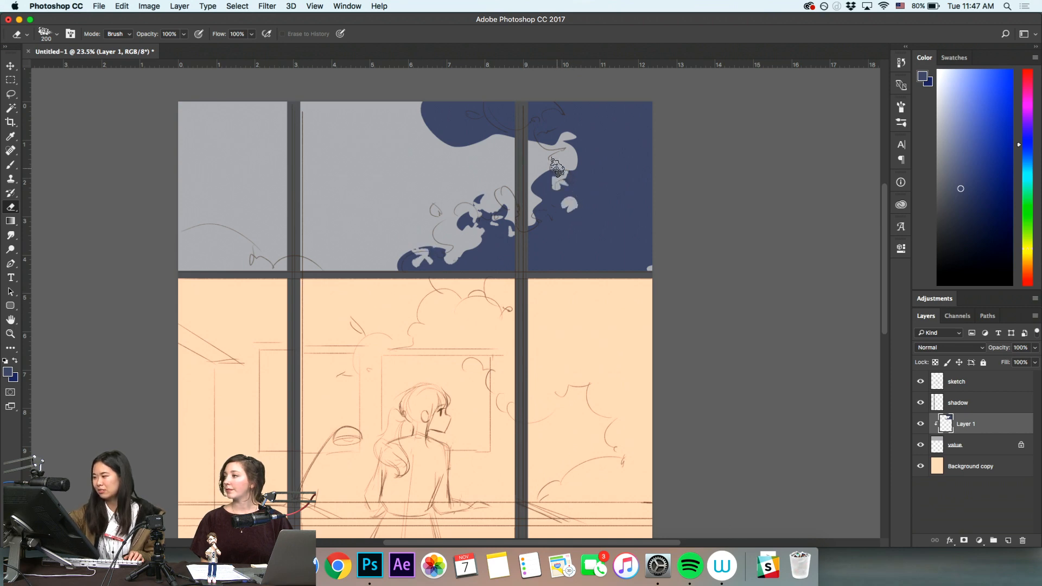
left_click_drag(491, 133, 481, 116)
mouse_move(605, 182)
left_mouse_down()
mouse_move(625, 208)
mouse_move(634, 157)
left_mouse_up()
Add a new layer between the sketch and shadow layers and name it table
key("z")
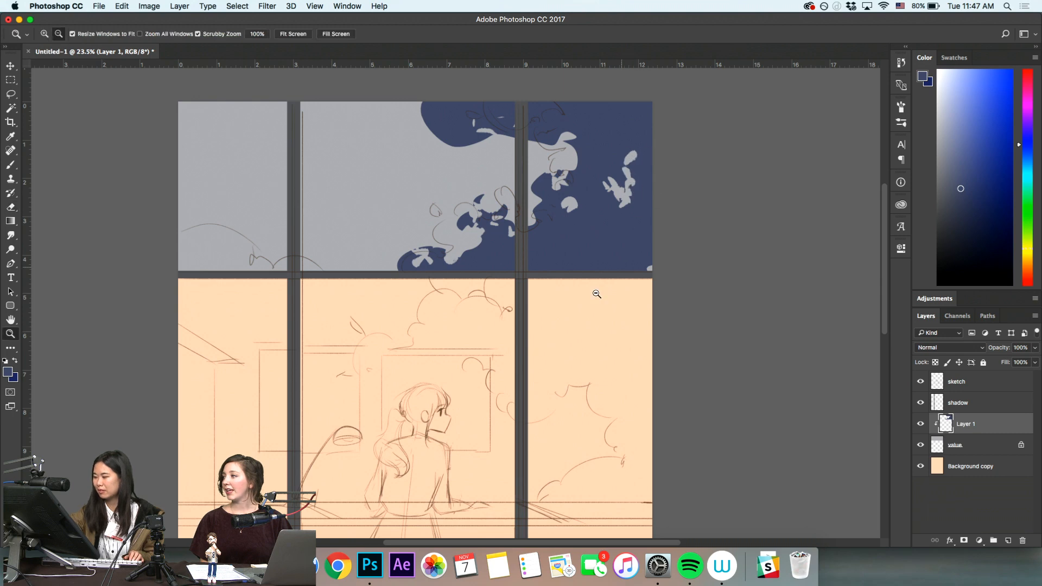
left_click(571, 296, "alt")
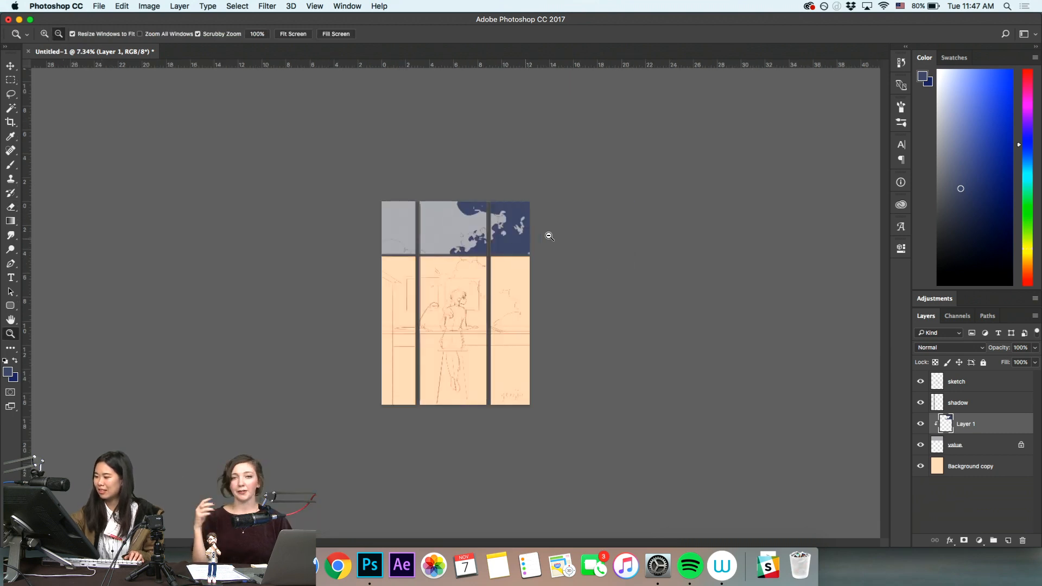
key("super+0")
left_click(555, 257, "alt")
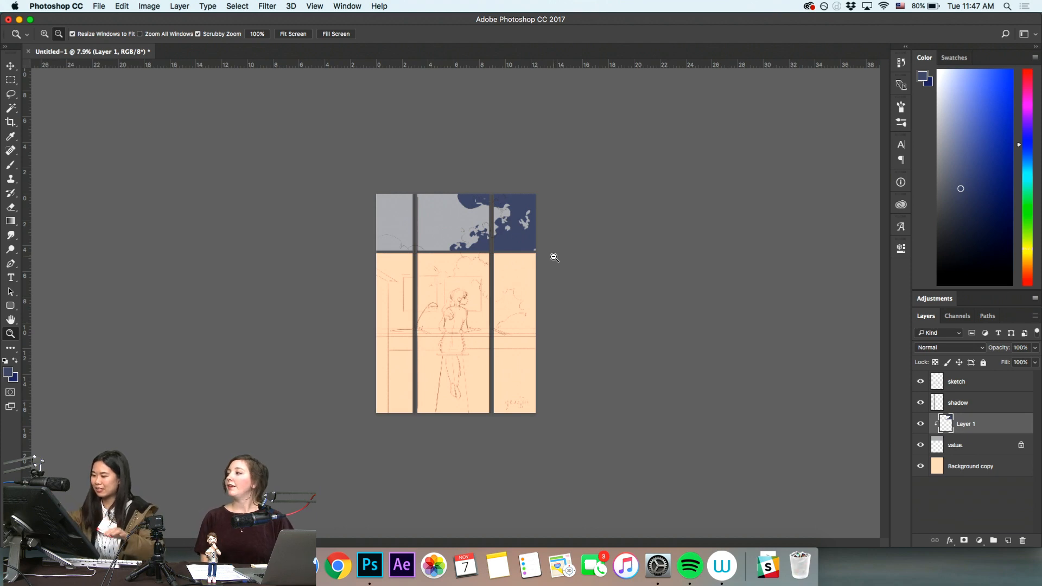
left_click_drag(558, 214, 661, 416)
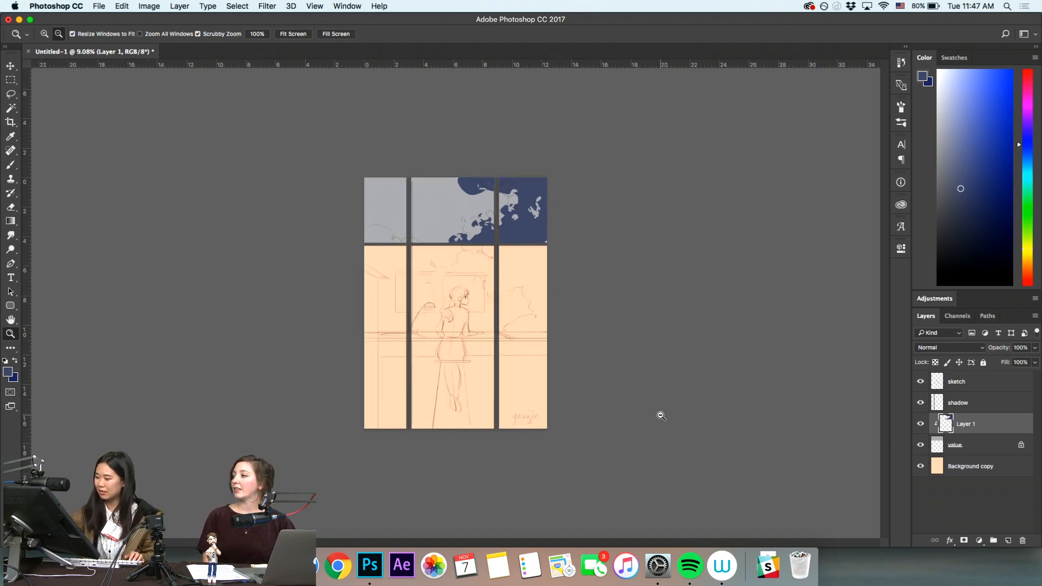
left_click_drag(519, 339, 554, 333)
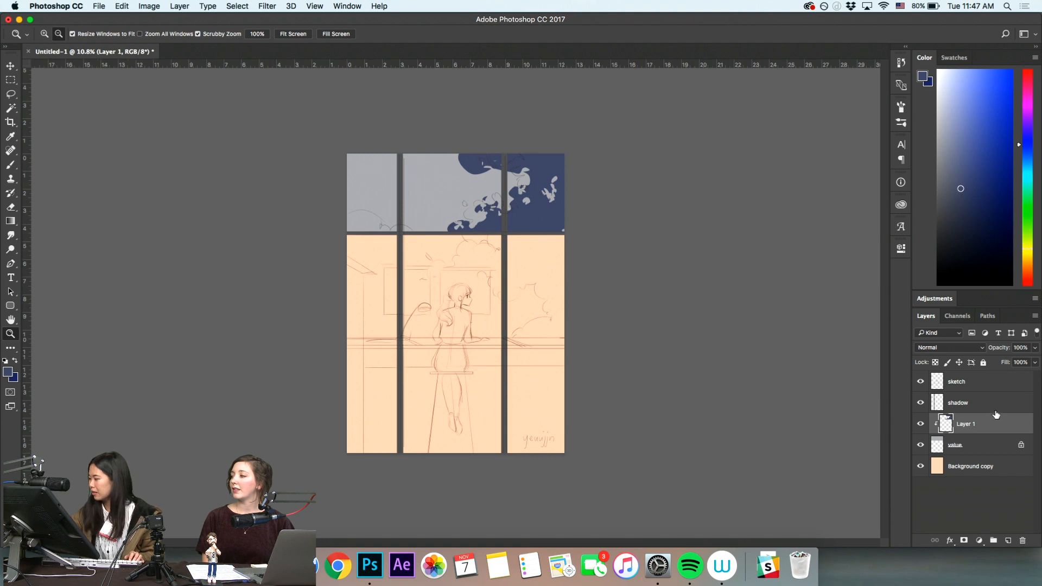
left_click(1008, 540)
double_click(960, 424)
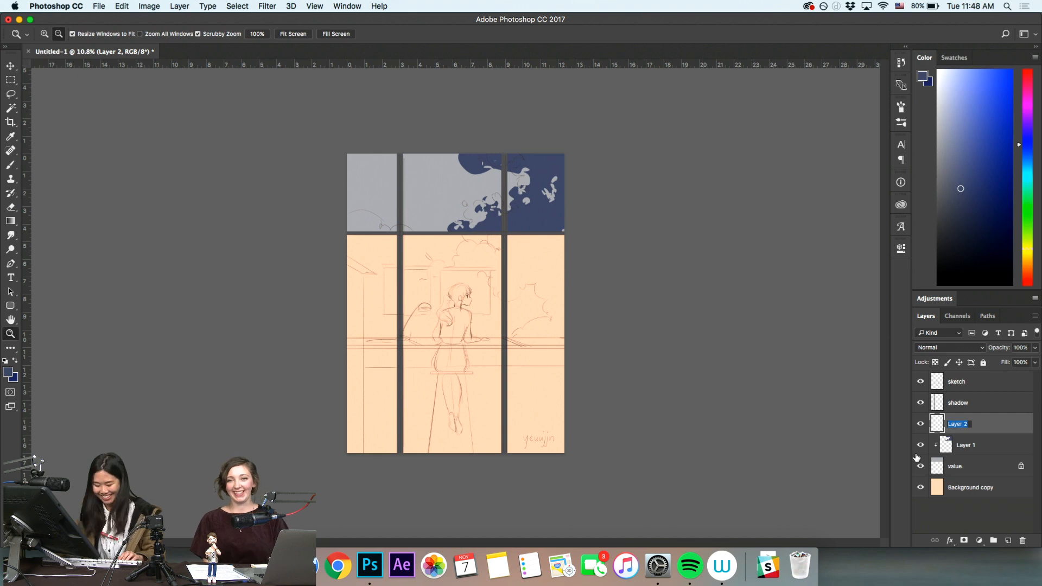
left_click_drag(1005, 428, 996, 394)
double_click(962, 401)
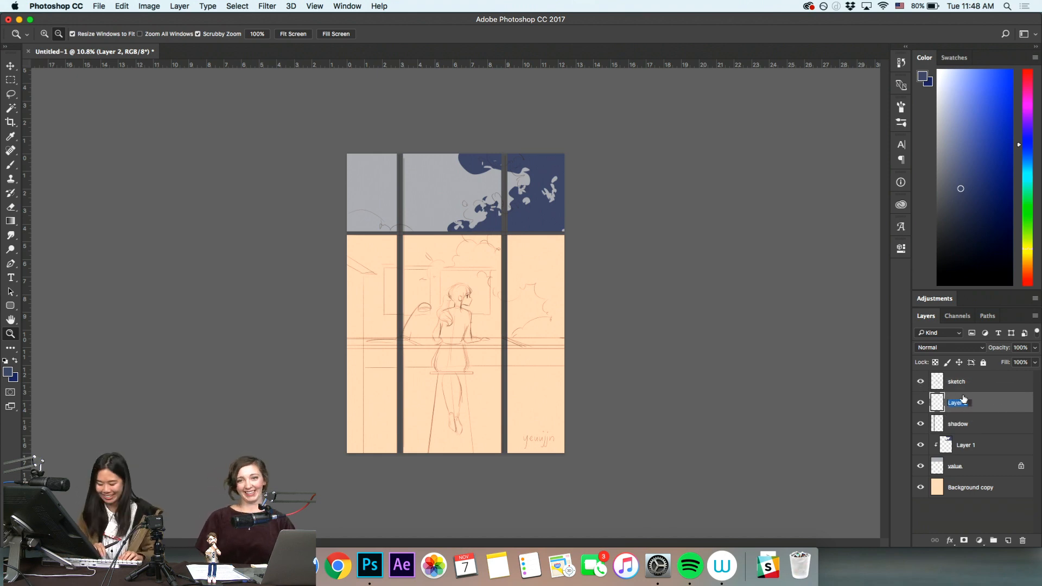
type("table")
key("Return")
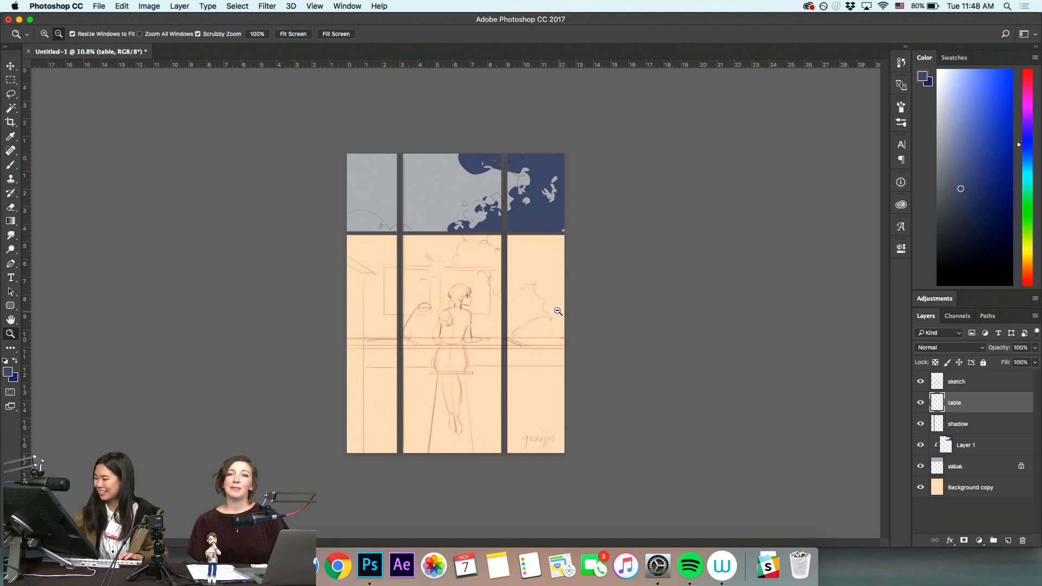
Sample the peach background colour and lighten it to a warm off-white as the foreground colour
key("b")
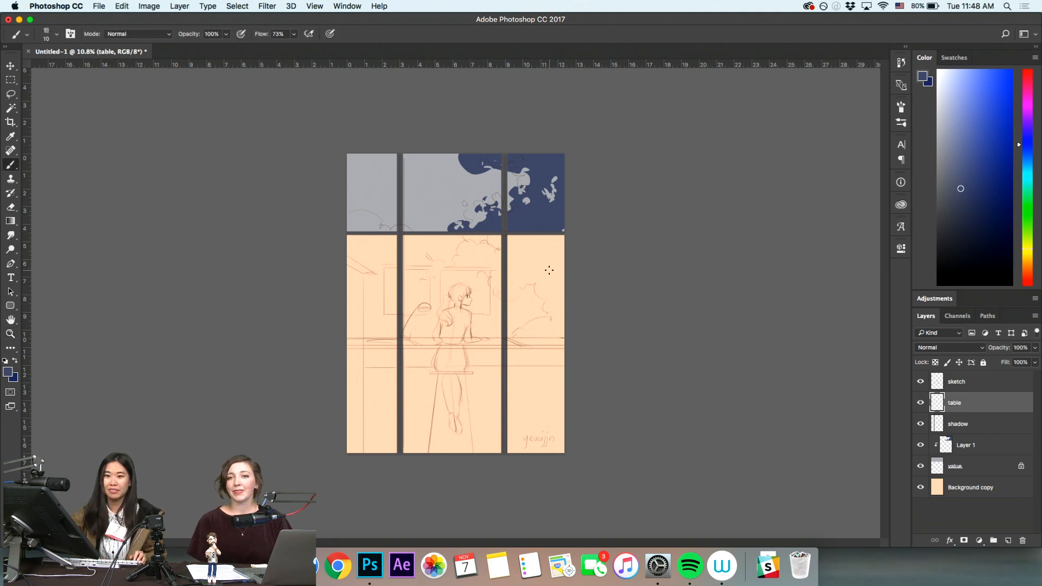
left_click(548, 265, "alt")
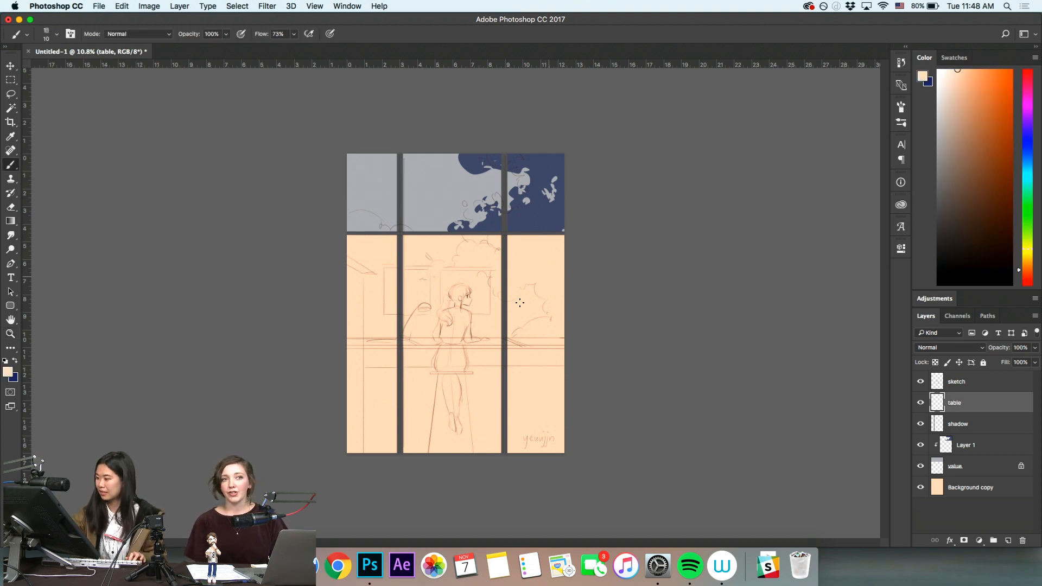
key("z")
left_click_drag(503, 317, 546, 310)
left_click(943, 71)
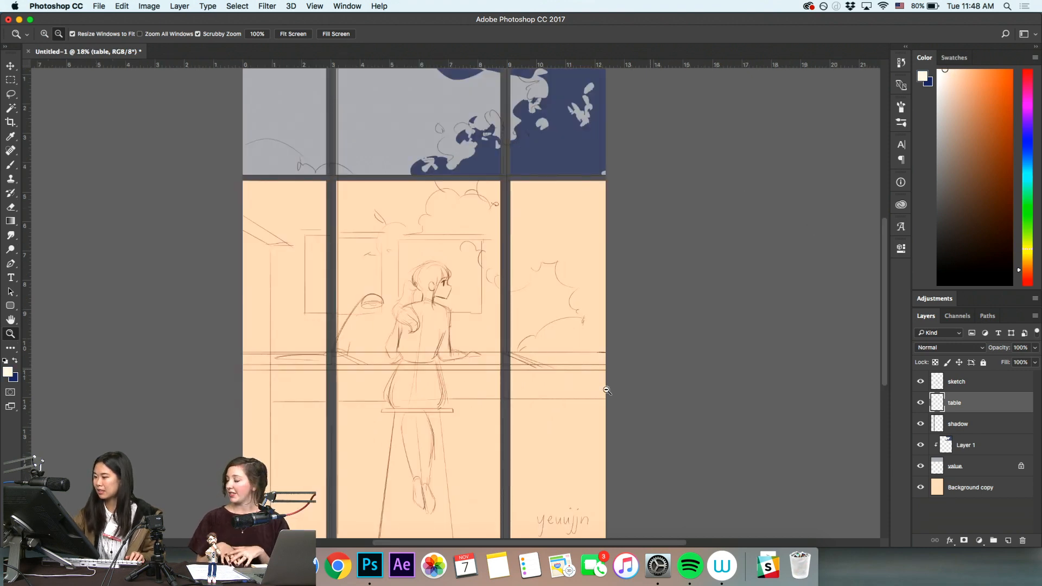
left_click_drag(607, 391, 599, 405)
left_click_drag(460, 288, 493, 413)
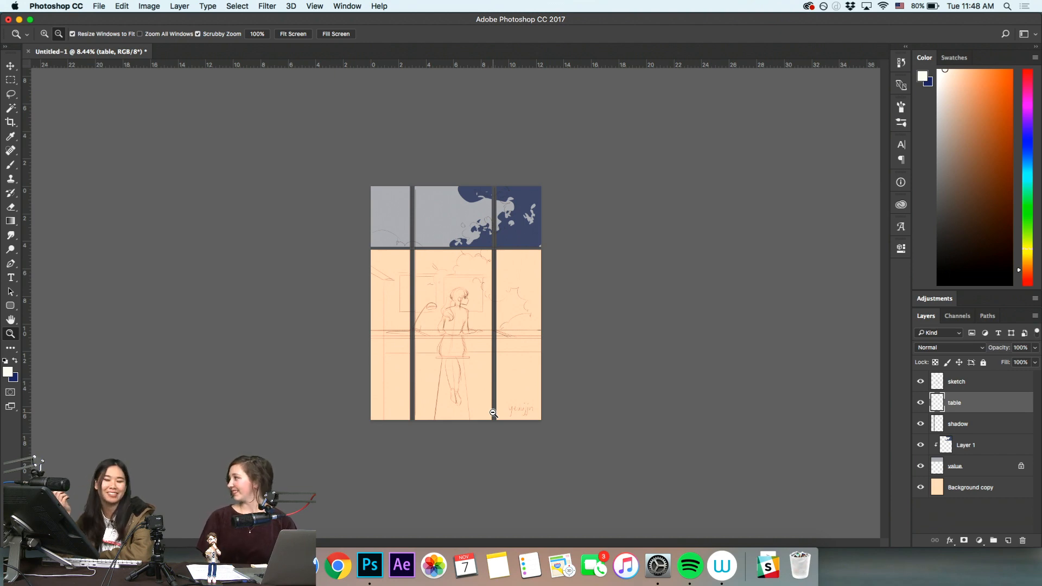
Switch the eraser to the saved 80 px textured preset
key("e")
left_click(55, 35)
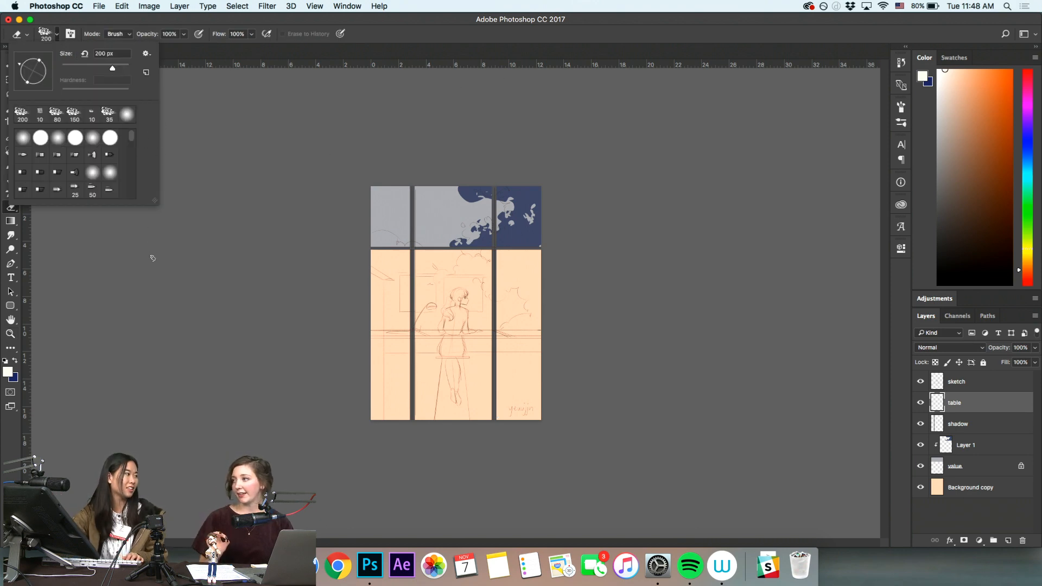
left_click(57, 113)
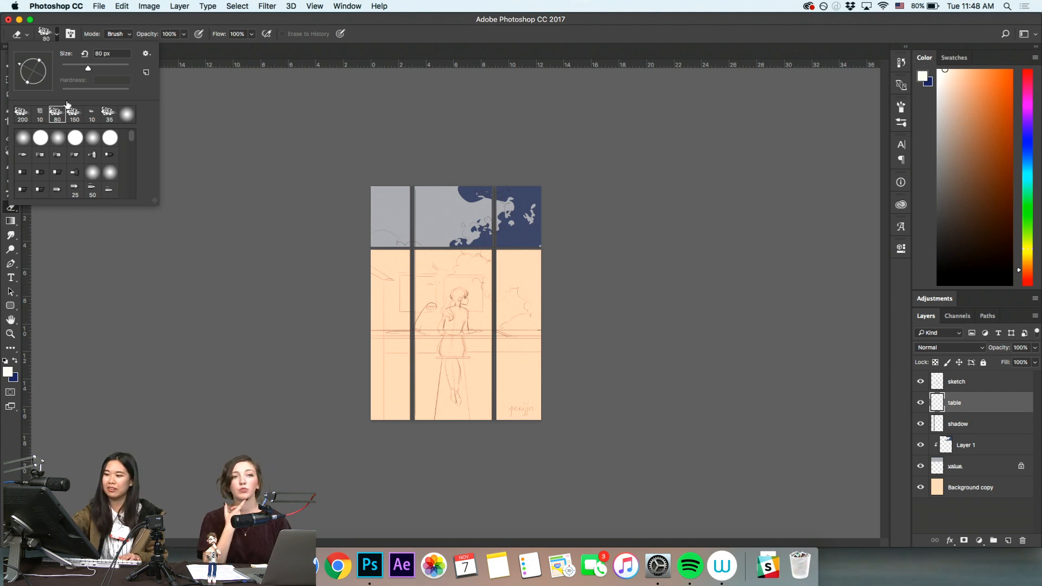
left_click(435, 304)
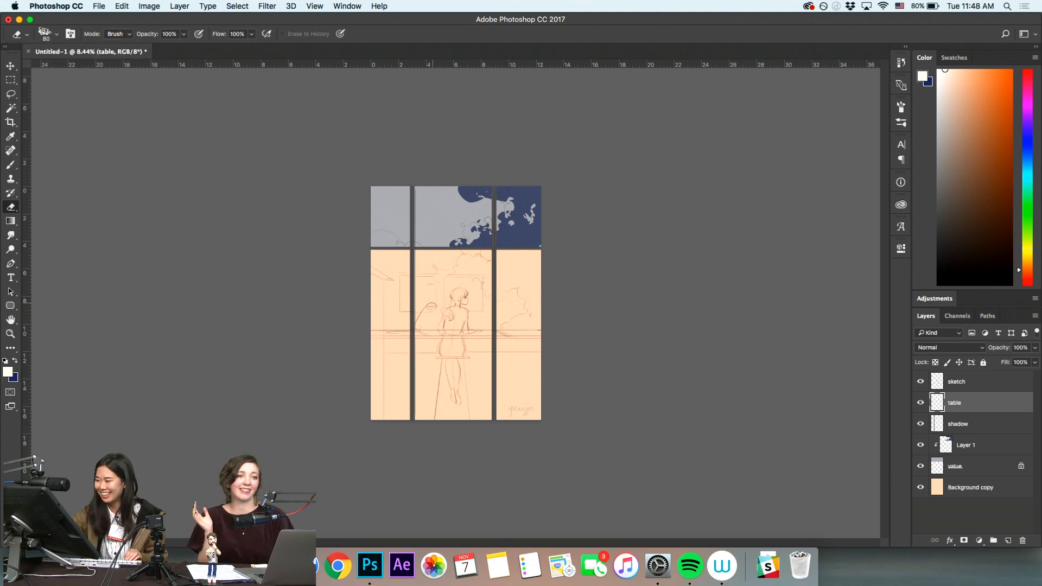
Fill a thin full-width strip along the sketched tabletop with the off-white on the table layer and deselect it
key("z")
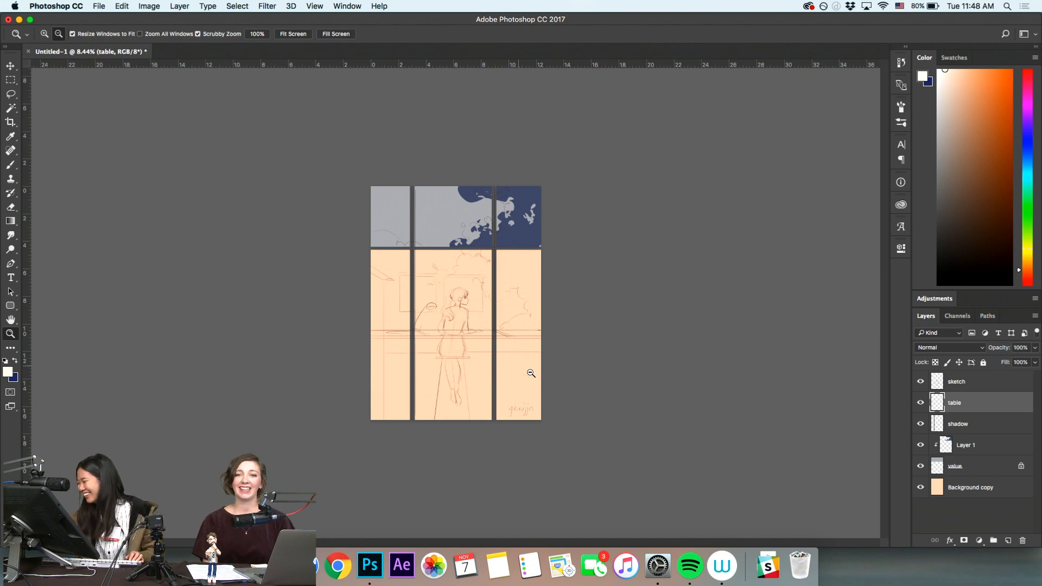
key("super+equal")
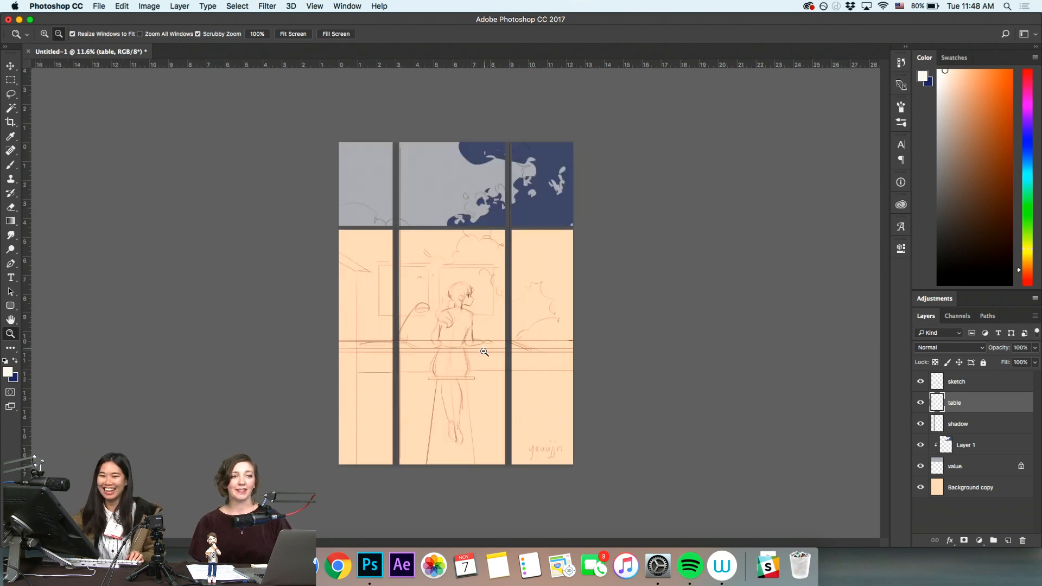
key("super+equal")
mouse_move(513, 357)
left_mouse_down()
mouse_move(496, 365)
mouse_move(517, 354)
left_mouse_up()
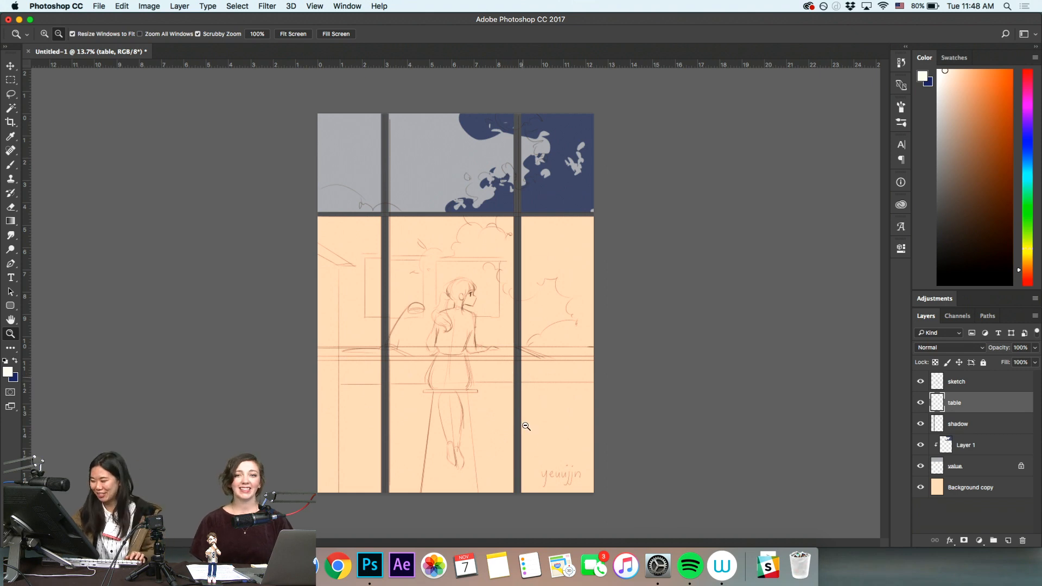
scroll(388, 339, "up", 3)
scroll(389, 356, "down", 1)
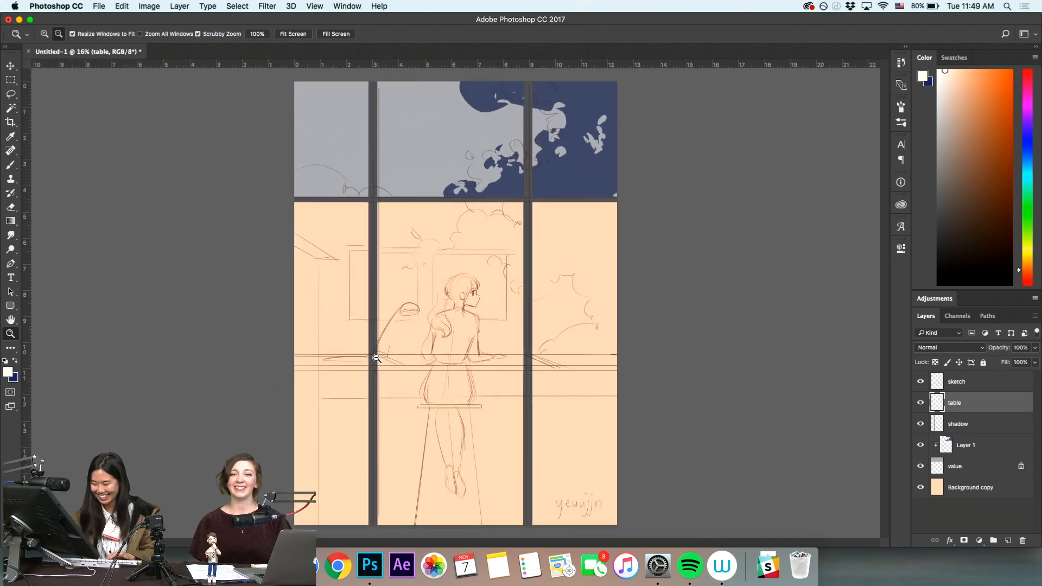
key("m")
left_click_drag(294, 356, 627, 363)
key("alt+BackSpace")
key("super+d")
key("z")
key("v")
key("z")
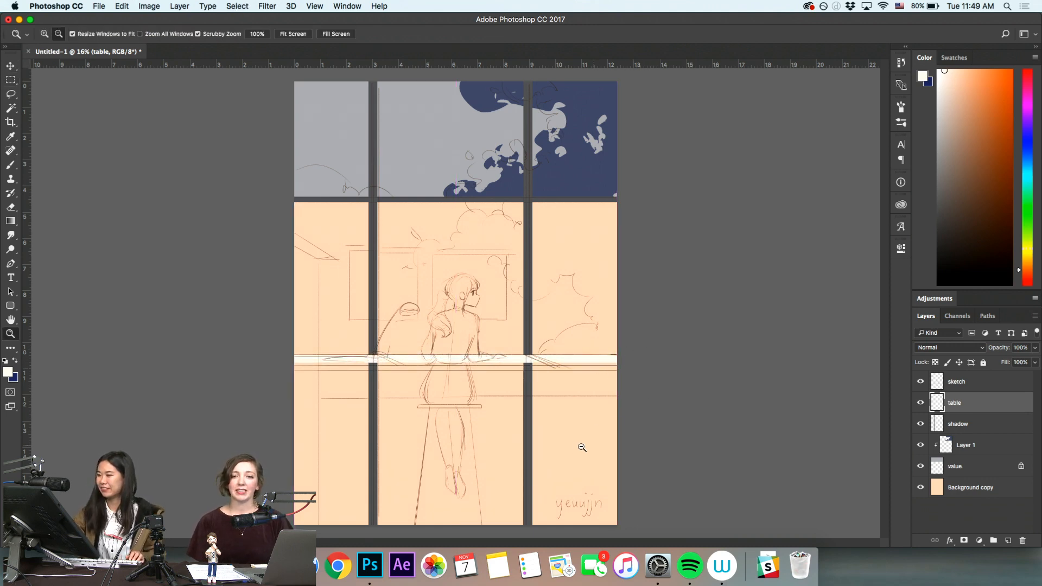
Add a new layer directly above the shadow layer and name it table edge
left_click(597, 428, "alt")
left_click_drag(589, 397, 620, 397)
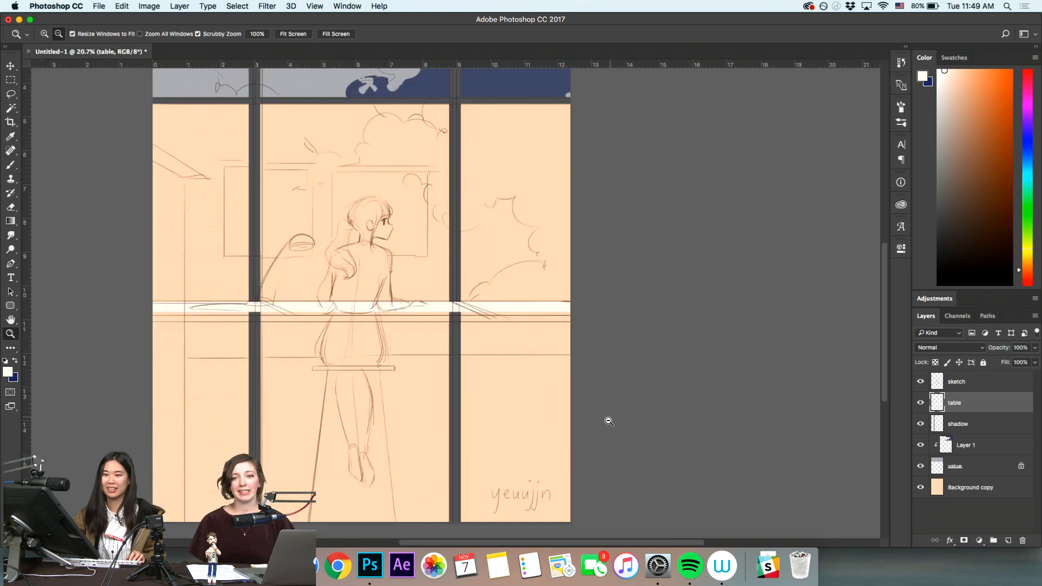
left_click_drag(598, 434, 569, 450)
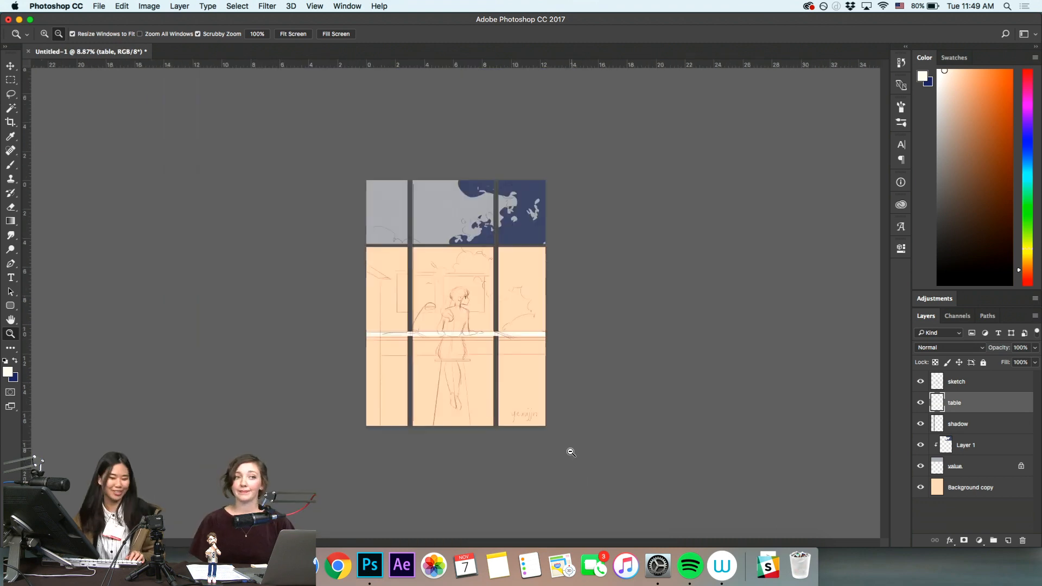
left_click(985, 428)
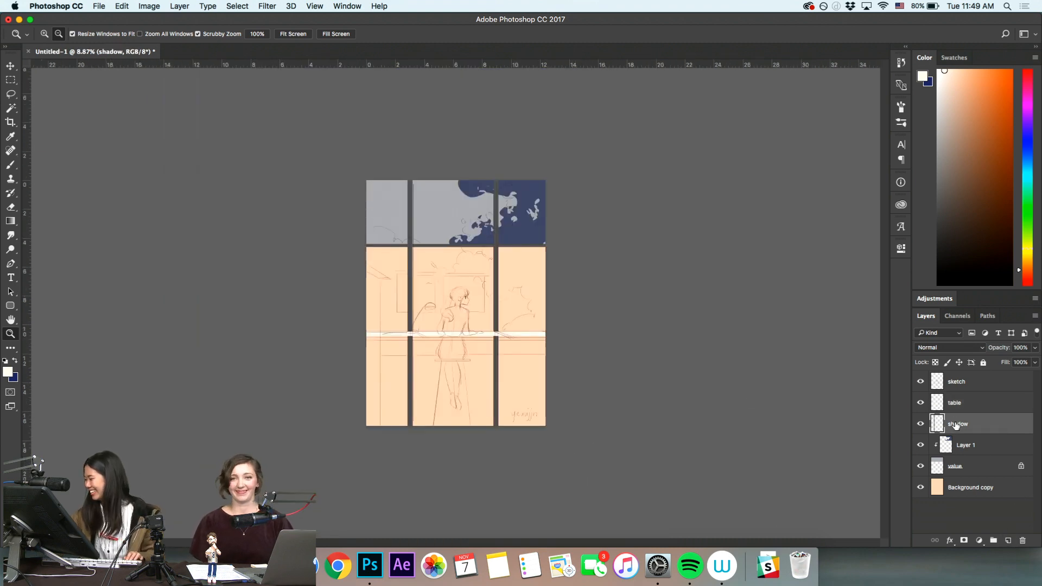
left_click(1009, 540)
double_click(958, 423)
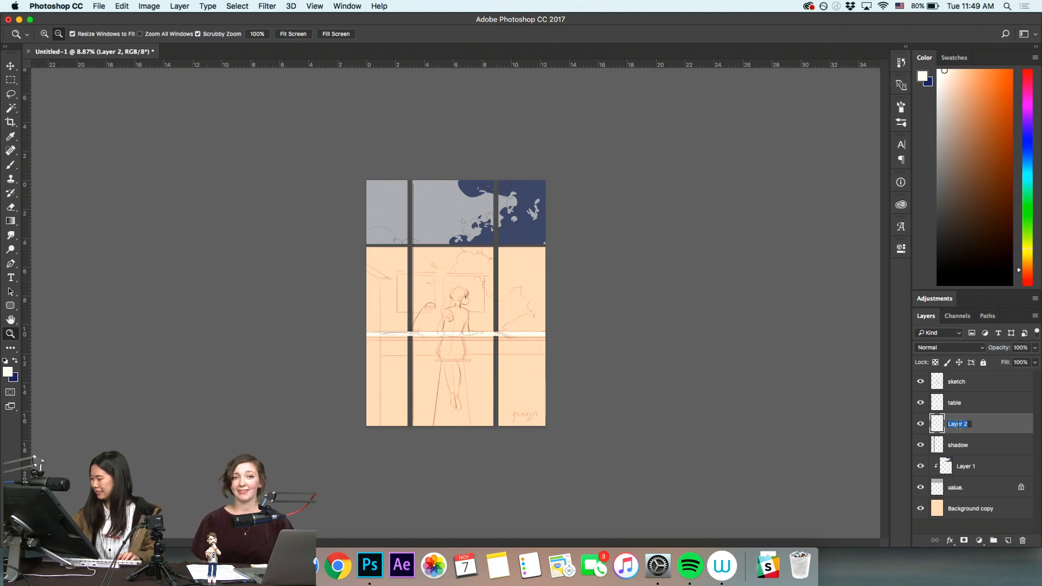
type("table edge")
key("Return")
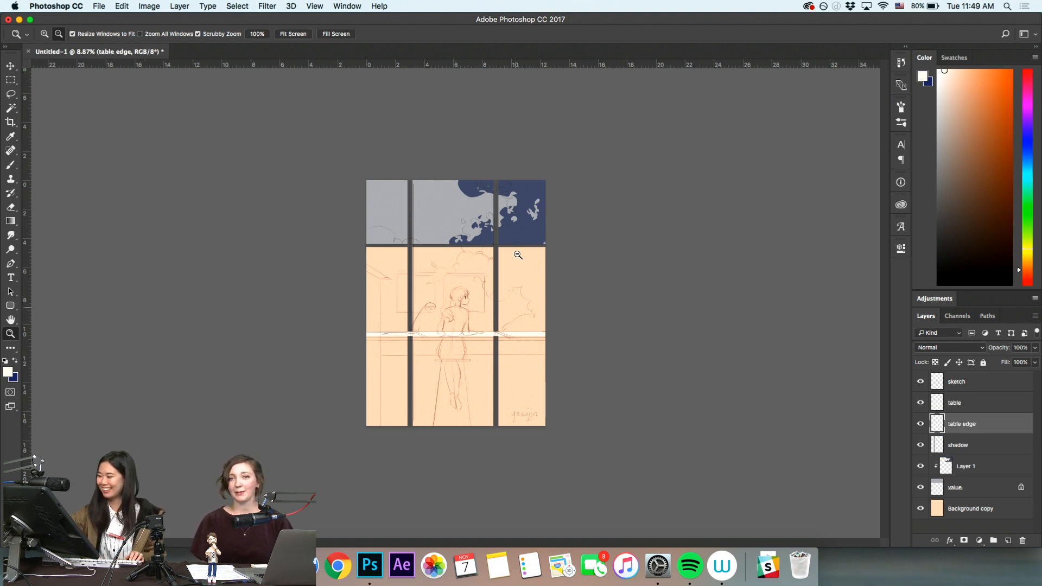
Fill a full-width strip beneath the white tabletop with grey sampled from the upper window pane, then check it against the table layer
mouse_move(554, 336)
left_mouse_down()
mouse_move(559, 330)
mouse_move(574, 351)
left_mouse_up()
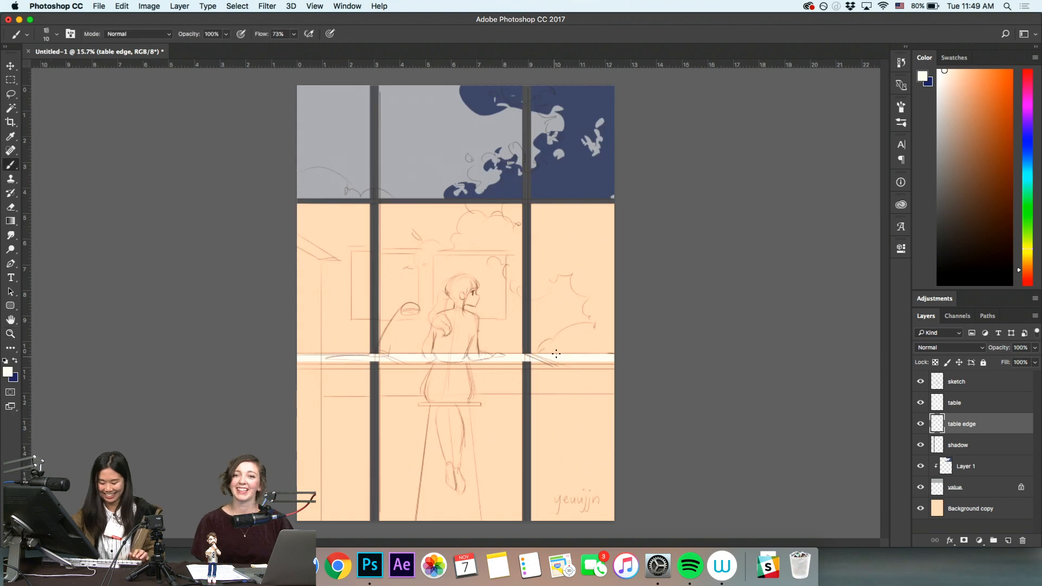
mouse_move(952, 80)
left_mouse_down()
mouse_move(960, 75)
mouse_move(953, 96)
left_mouse_up()
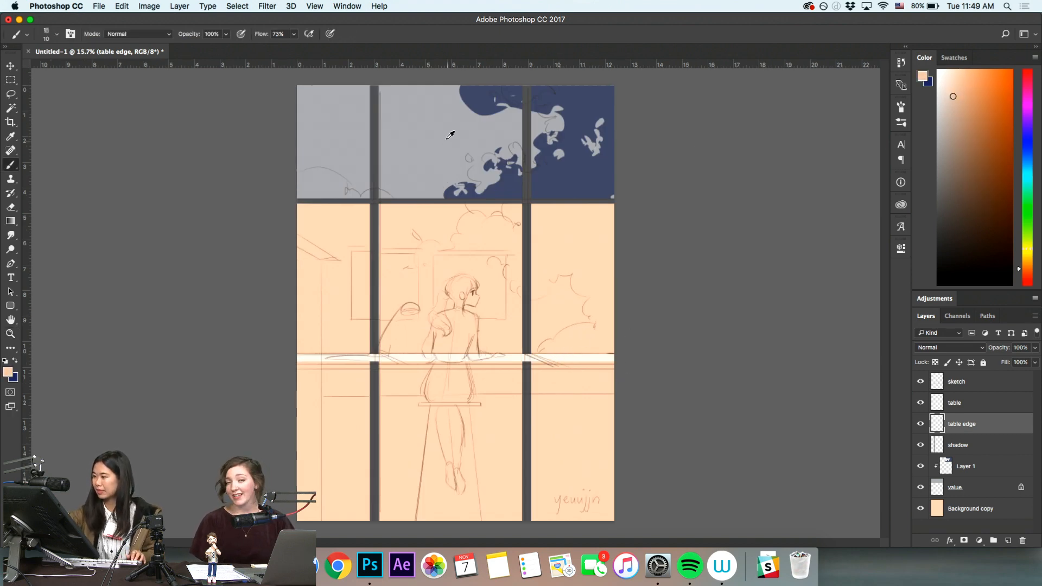
left_click(447, 139, "alt")
key("z")
key("m")
left_click_drag(291, 361, 614, 386)
key("alt+BackSpace")
key("super+d")
key("z")
left_click(971, 403)
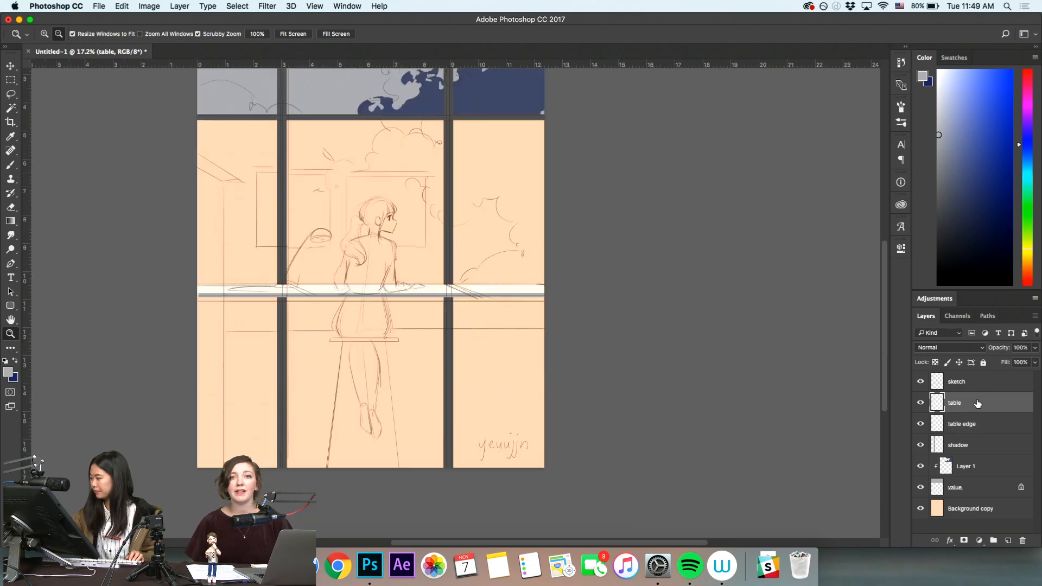
double_click(922, 403)
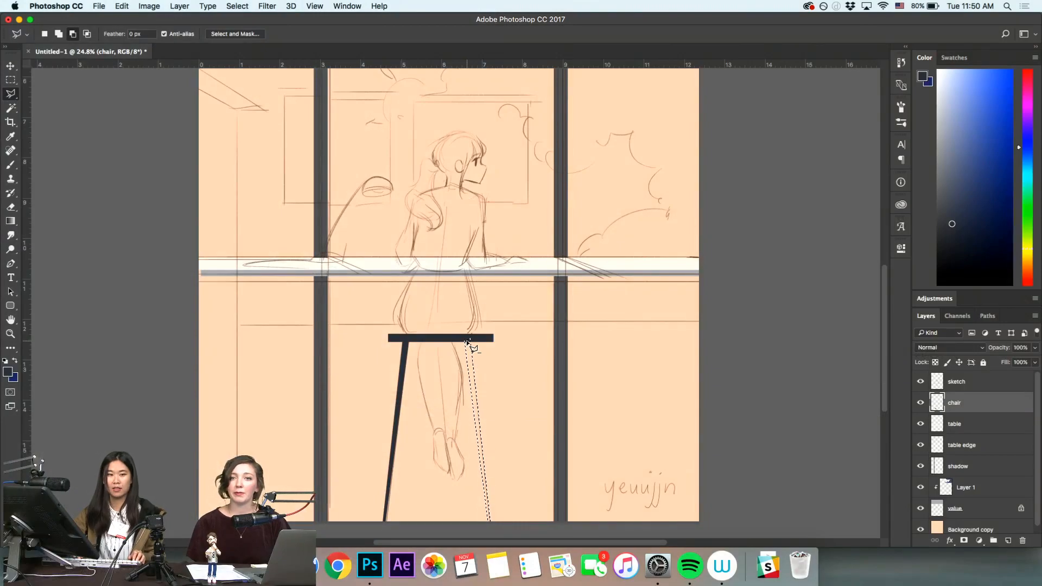
Fill the selected right stool leg with the dark navy on the chair layer and deselect it
key("alt+Delete")
key("super+d")
key("z")
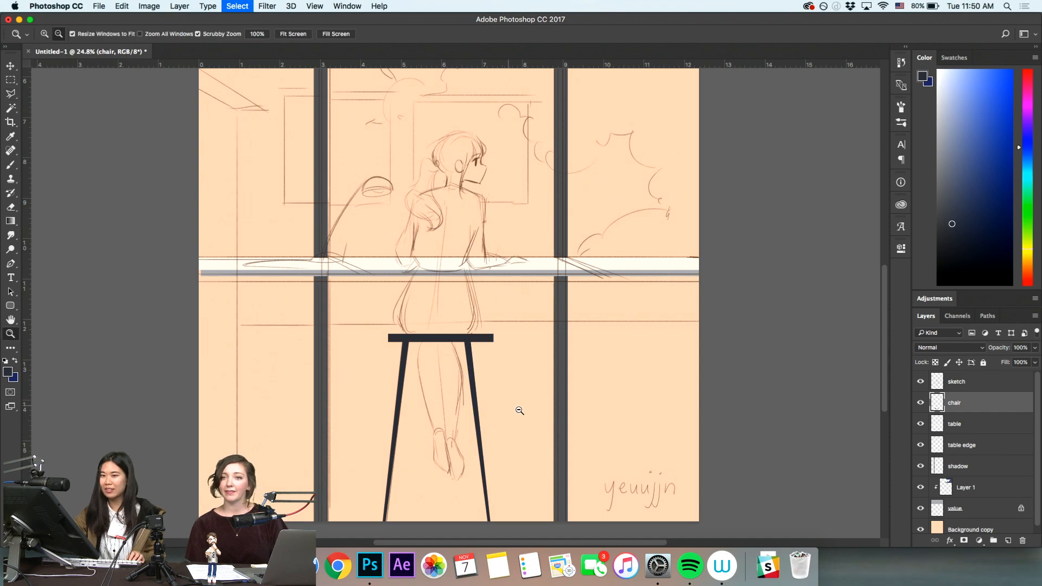
left_click(467, 449, "alt")
left_click_drag(523, 402, 490, 411)
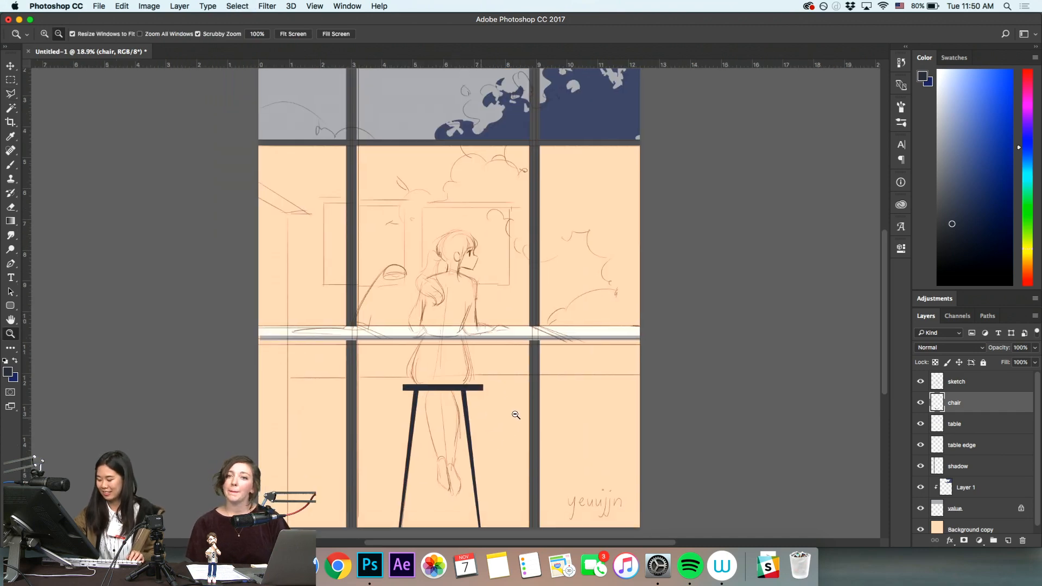
Select the stool's right leg, nudge it slightly to the right and deselect it
left_click_drag(494, 504, 431, 320)
key("m")
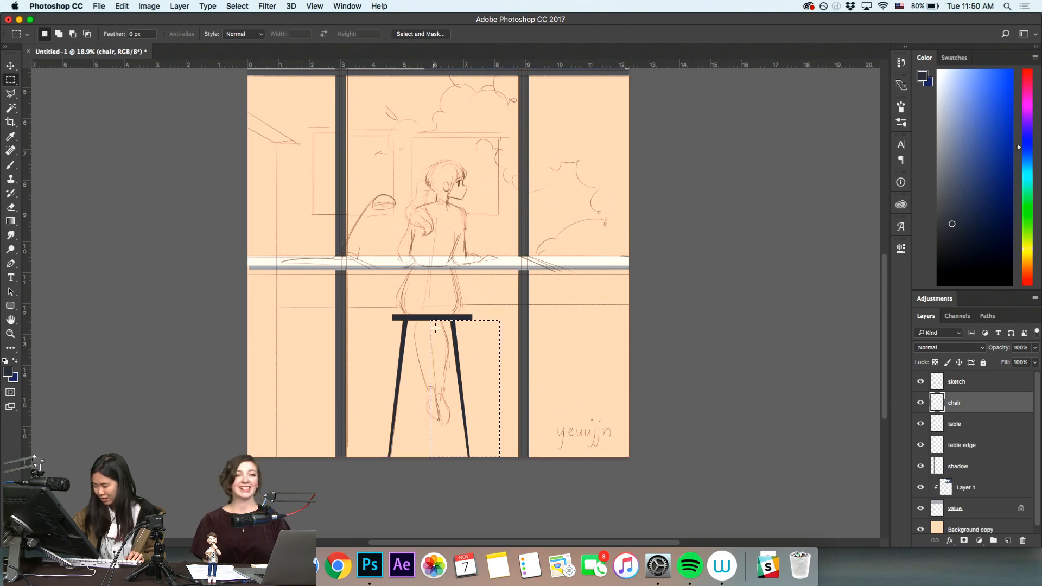
key("v")
left_click_drag(443, 369, 443, 369)
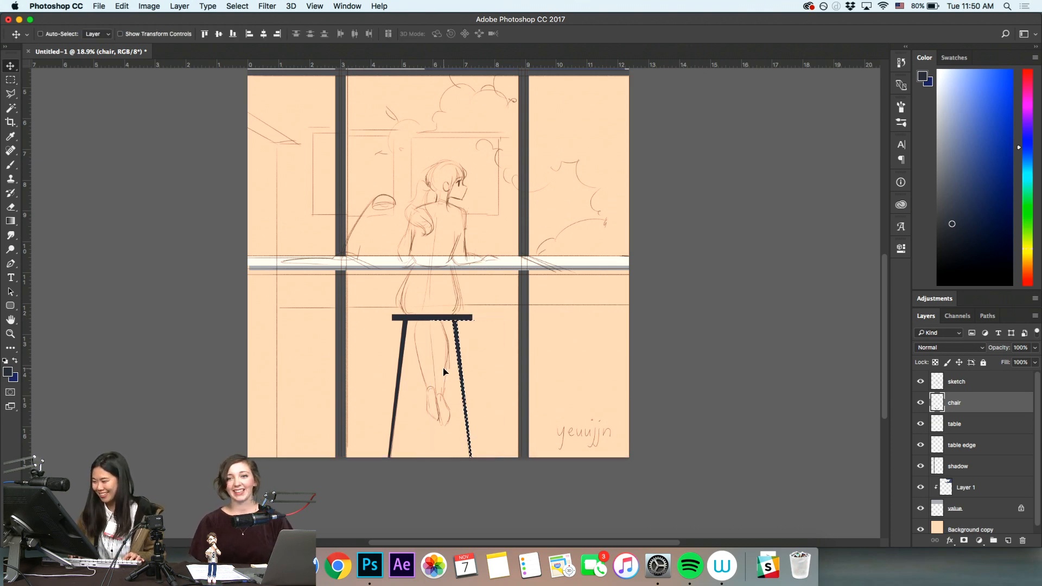
key("z")
key("super+d")
Reduce the textured eraser to 35 px and erase the stray line at the right end of the stool seat
left_click_drag(488, 320, 488, 321)
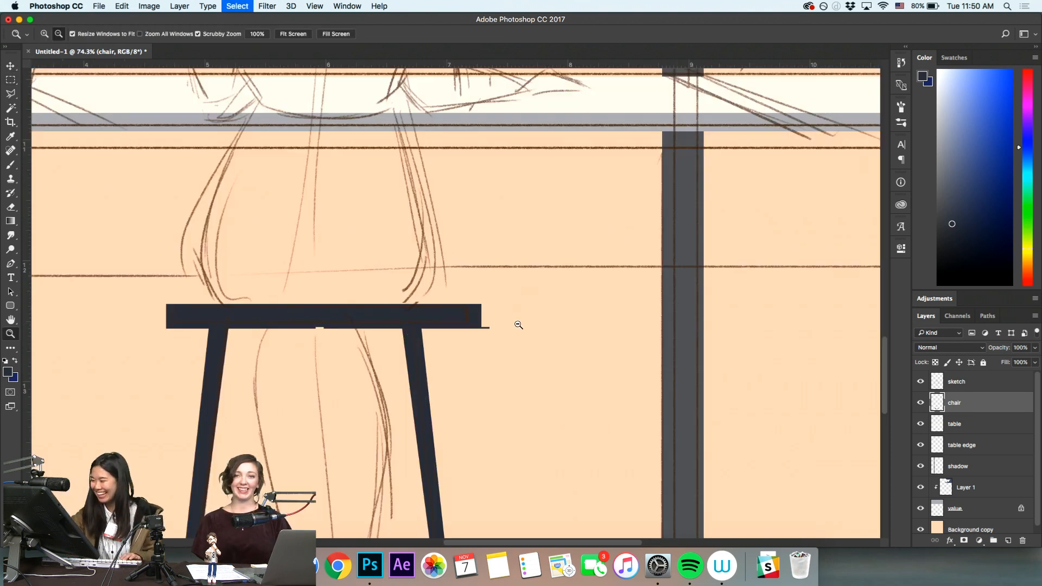
key("e")
key("bracketleft")
key("bracketleft")
key("bracketleft")
key("bracketleft")
key("bracketleft")
key("bracketleft")
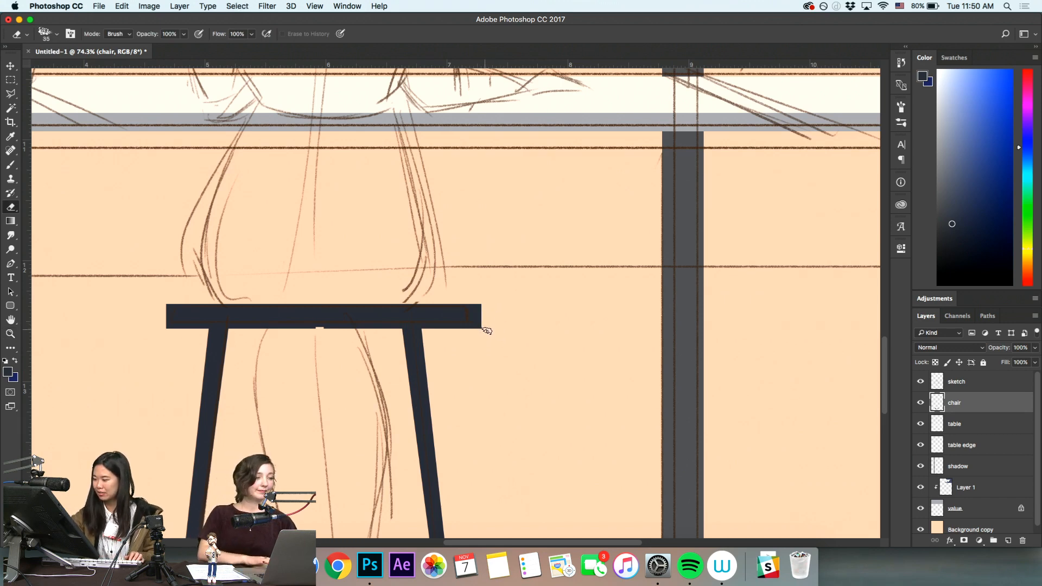
Patch the small gap in the underside of the stool seat with the dark navy and deselect
key("z")
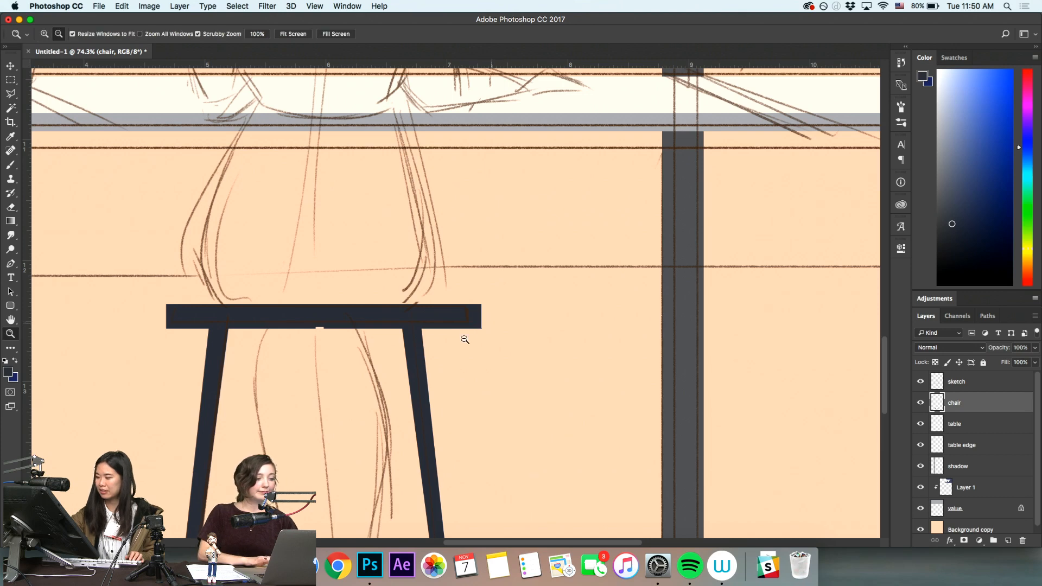
mouse_move(465, 337)
left_mouse_down()
mouse_move(349, 319)
mouse_move(431, 326)
left_mouse_up()
key("m")
key("super+d")
key("z")
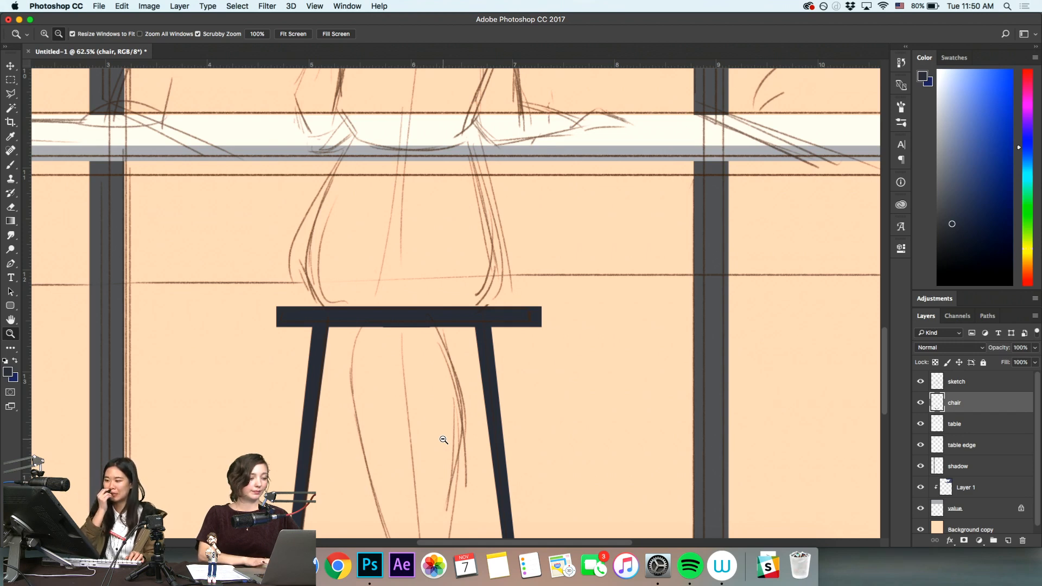
Trim the right end of the stool seat with the eraser and check the stool with the sketch layer hidden and shown
key("e")
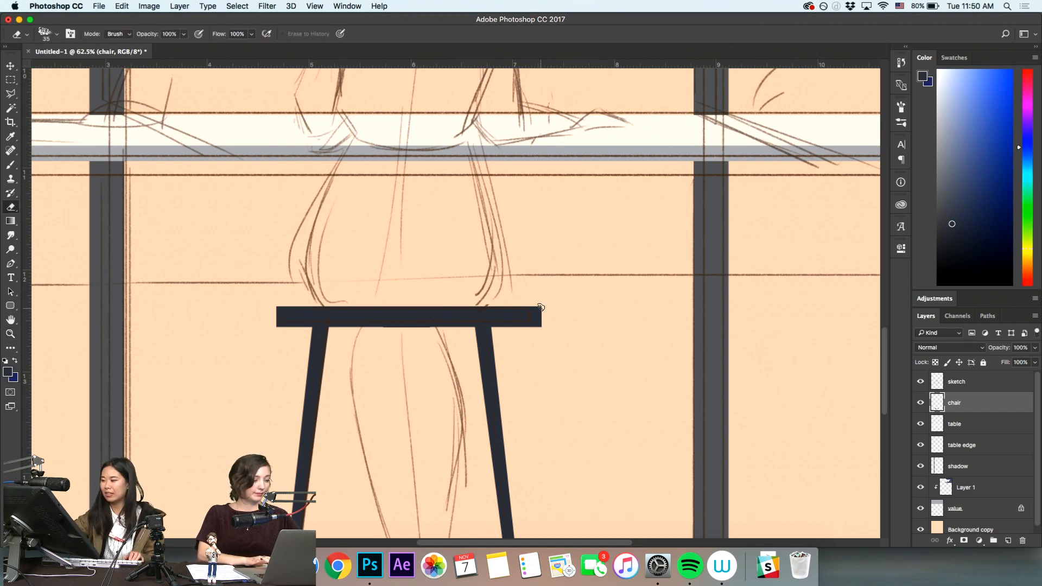
left_click_drag(540, 307, 541, 323)
key("z")
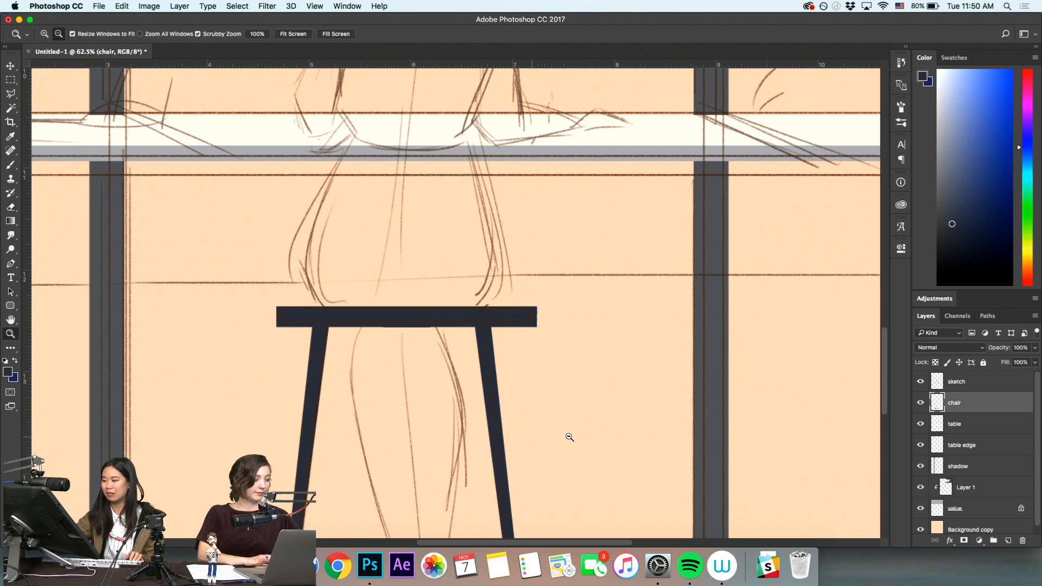
left_click(573, 441, "alt")
left_click(575, 442, "alt")
left_click(574, 442, "alt")
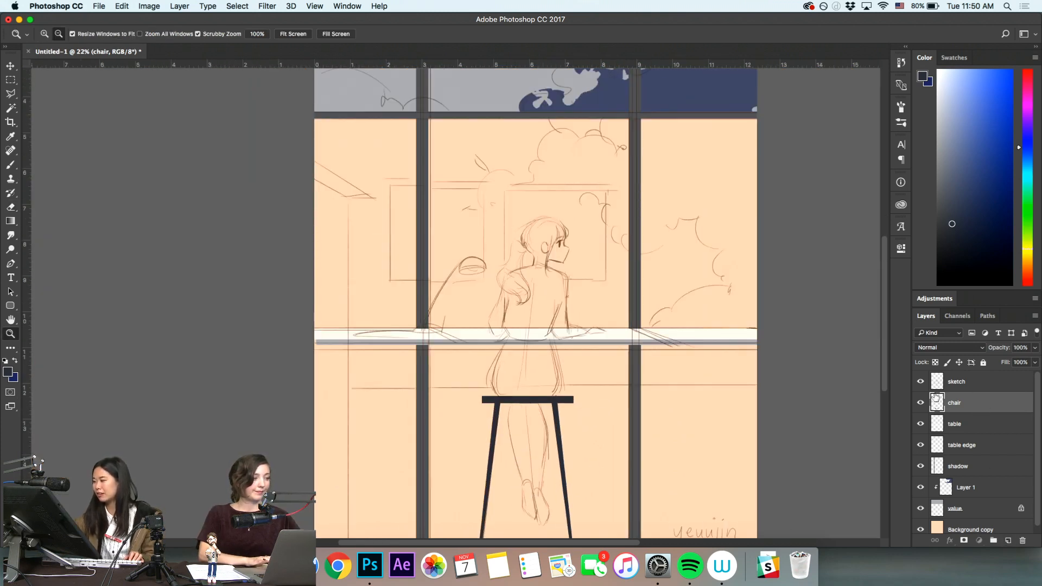
left_click(921, 381)
left_click(920, 382)
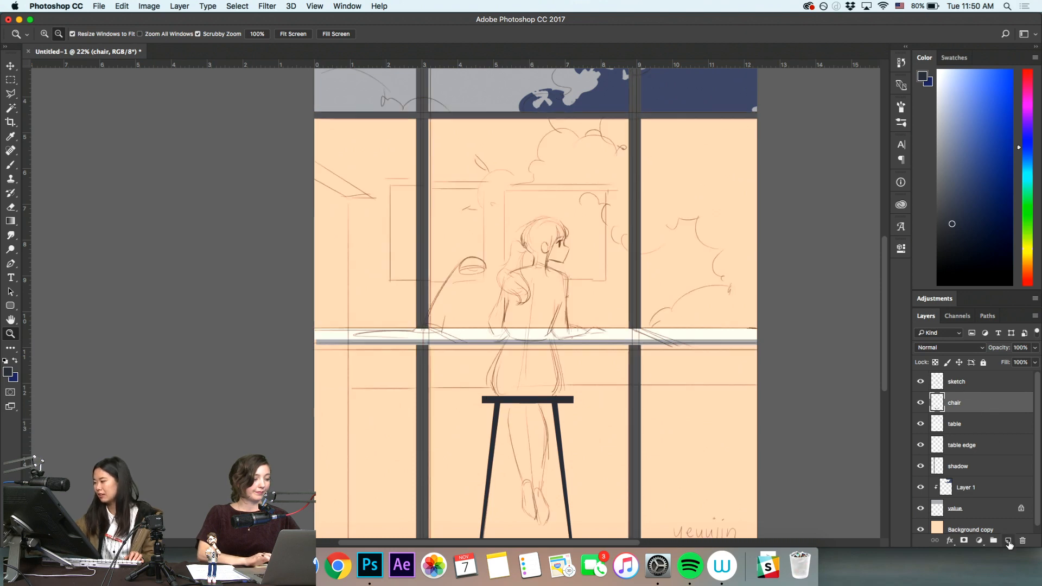
Add a new layer between the sketch and chair layers and open its name for editing
left_click(1009, 541)
double_click(969, 408)
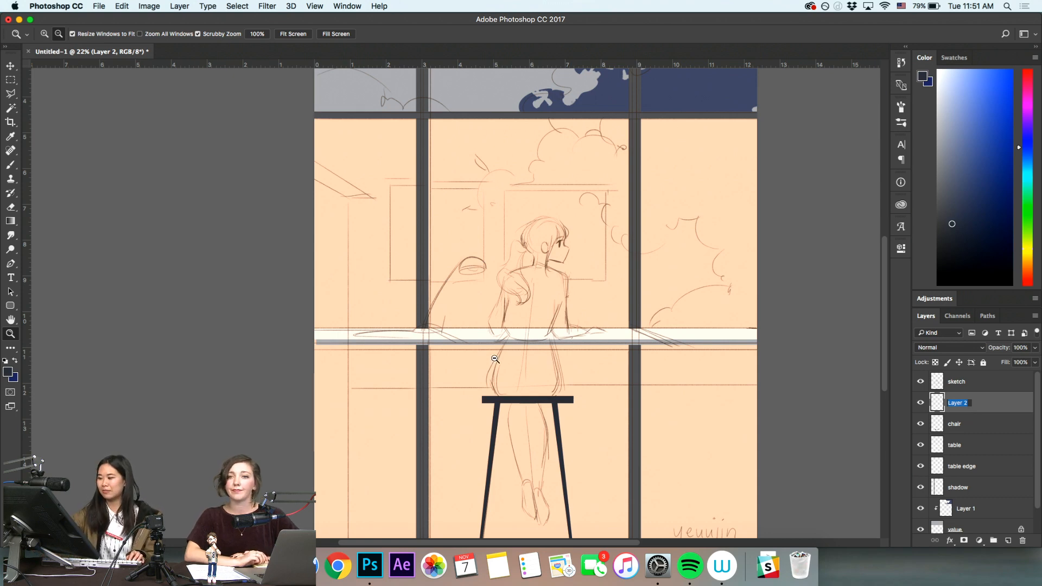
left_click_drag(495, 360, 478, 407)
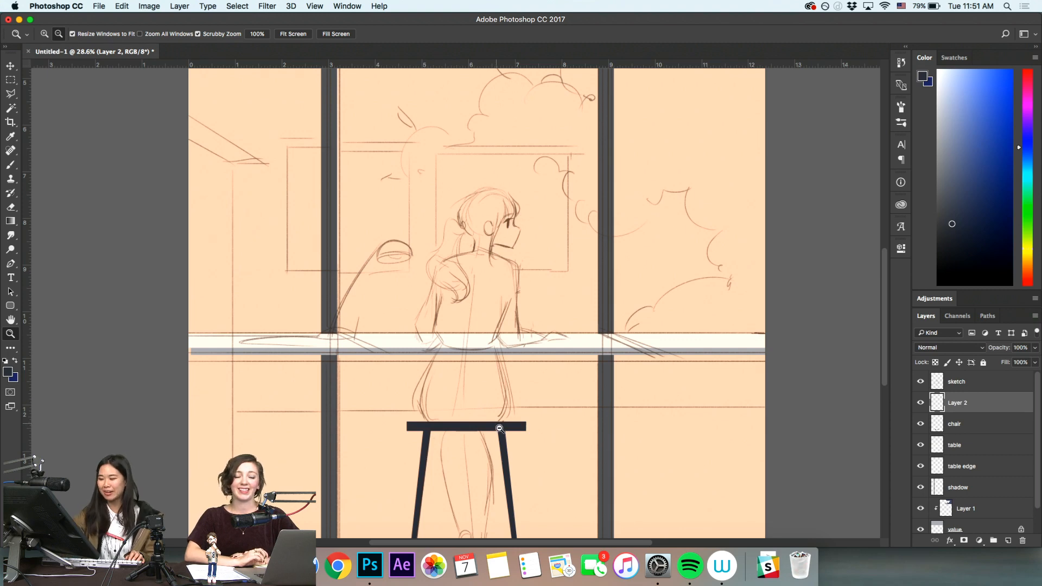
Lasso the left half of the woman's skirt on the new layer, fill it with a slightly lighter dark grey, and deselect
left_click_drag(448, 392, 462, 399)
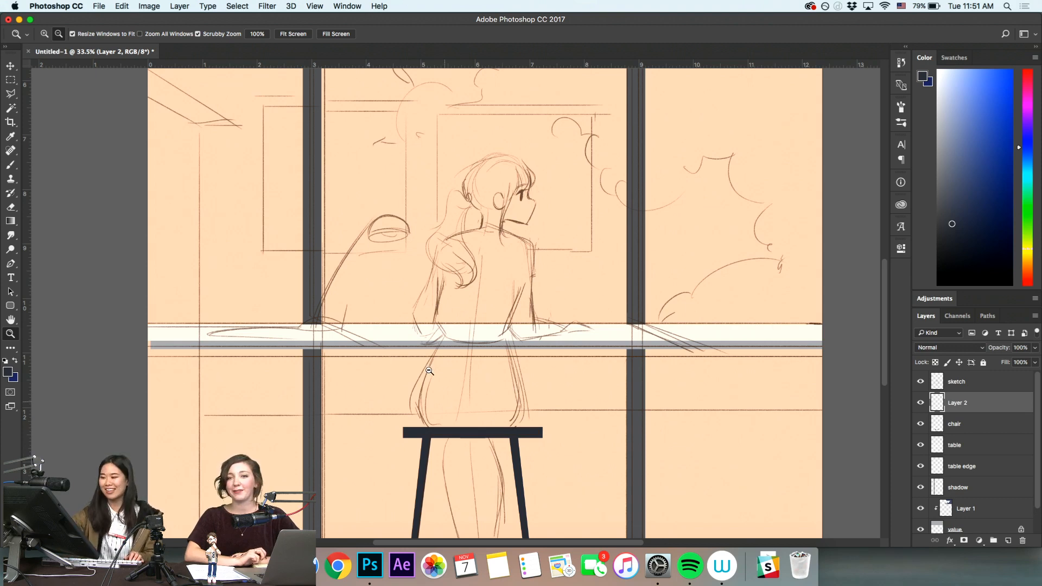
key("l")
mouse_move(438, 398)
left_mouse_down()
mouse_move(412, 400)
mouse_move(431, 430)
mouse_move(457, 330)
left_mouse_up()
key("l")
left_click(953, 206)
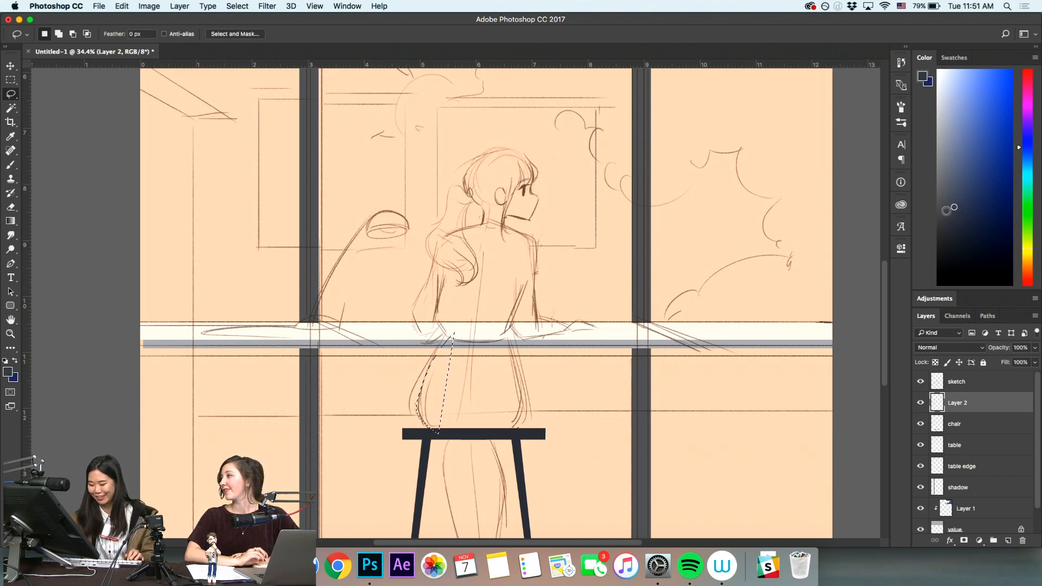
key("alt+BackSpace")
key("super+z")
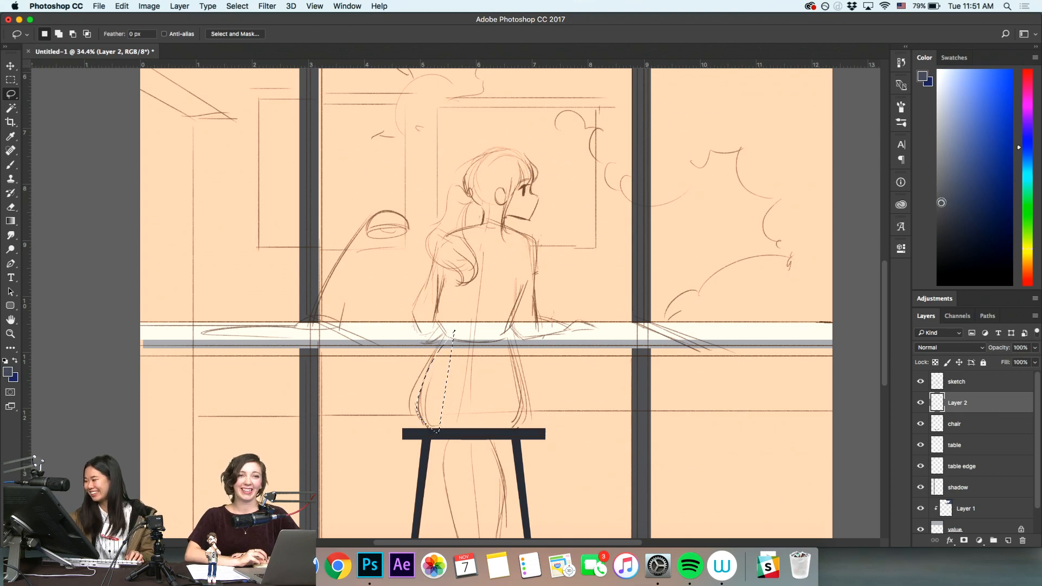
key("alt+BackSpace")
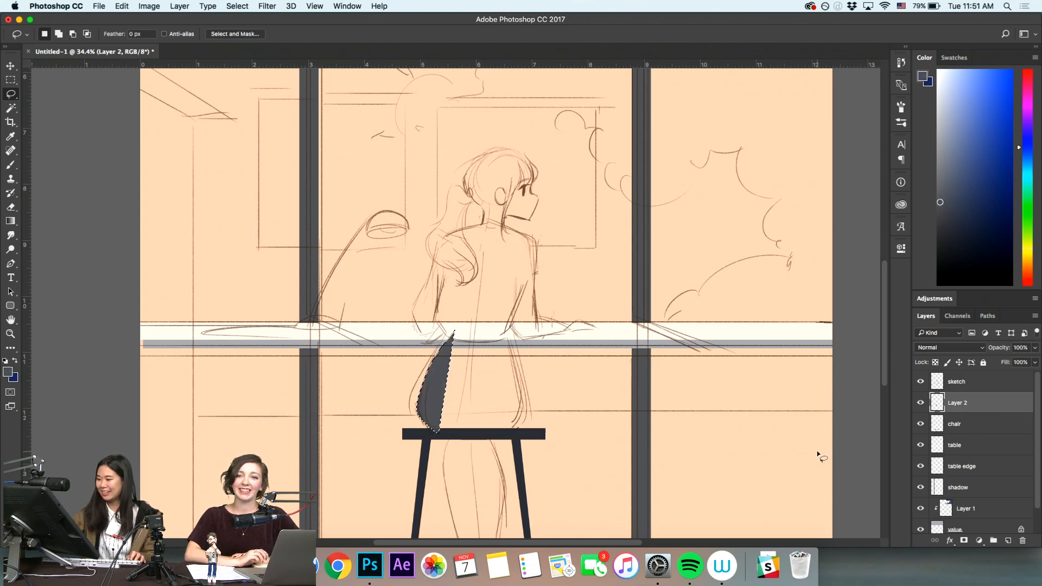
key("super+d")
Move Layer 2 below the chair layer
key("z")
left_click_drag(430, 405, 454, 418)
key("e")
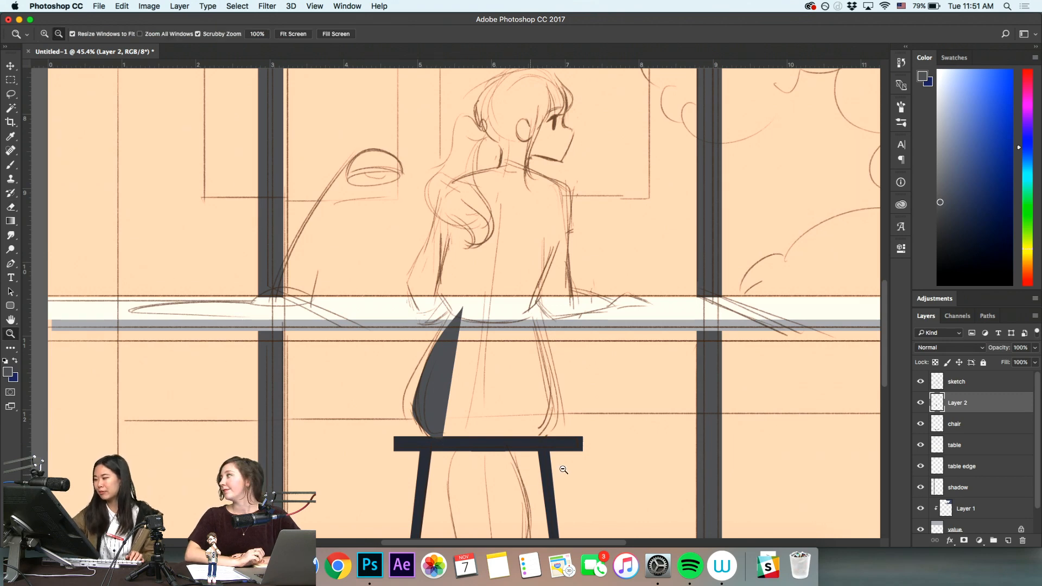
key("z")
left_click_drag(976, 404, 978, 433)
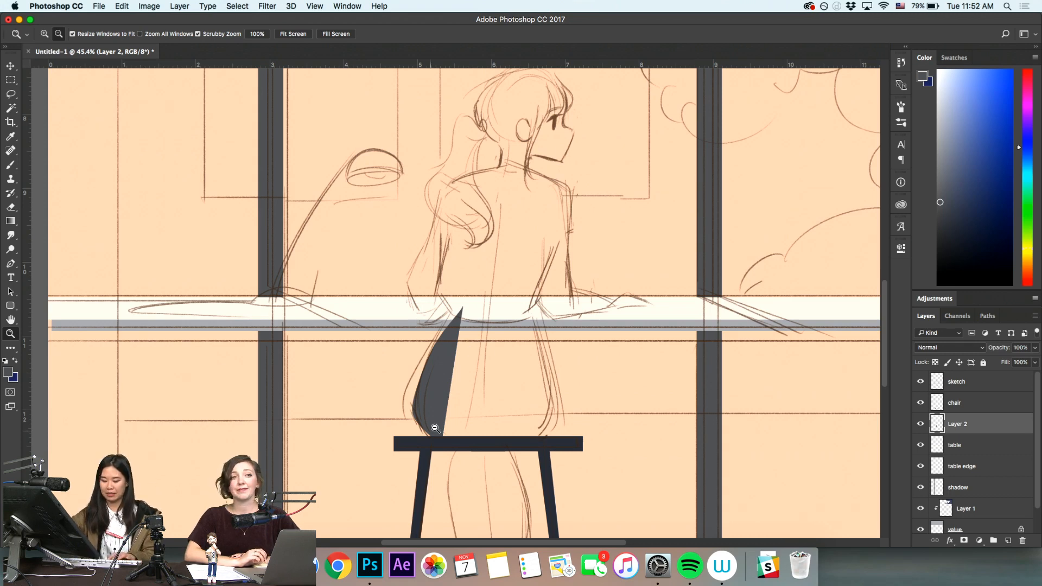
Set the brush to 30 px and smooth the left outer curve of the skirt with dark grey
key("b")
key("bracketright")
key("bracketright")
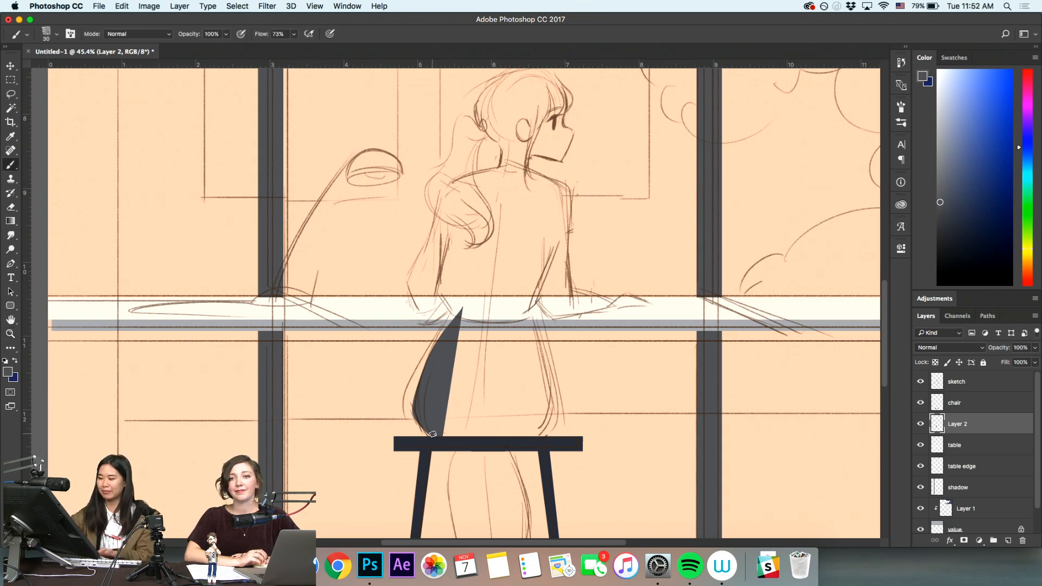
key("super+z")
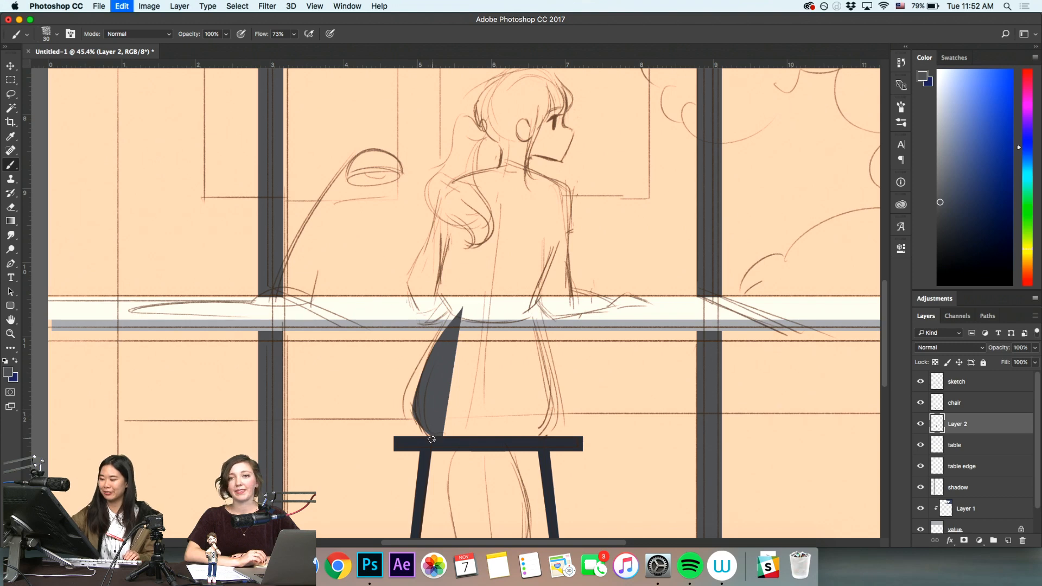
mouse_move(431, 437)
left_mouse_down()
mouse_move(415, 397)
mouse_move(434, 346)
left_mouse_up()
key("super+z")
left_click_drag(426, 435, 443, 330)
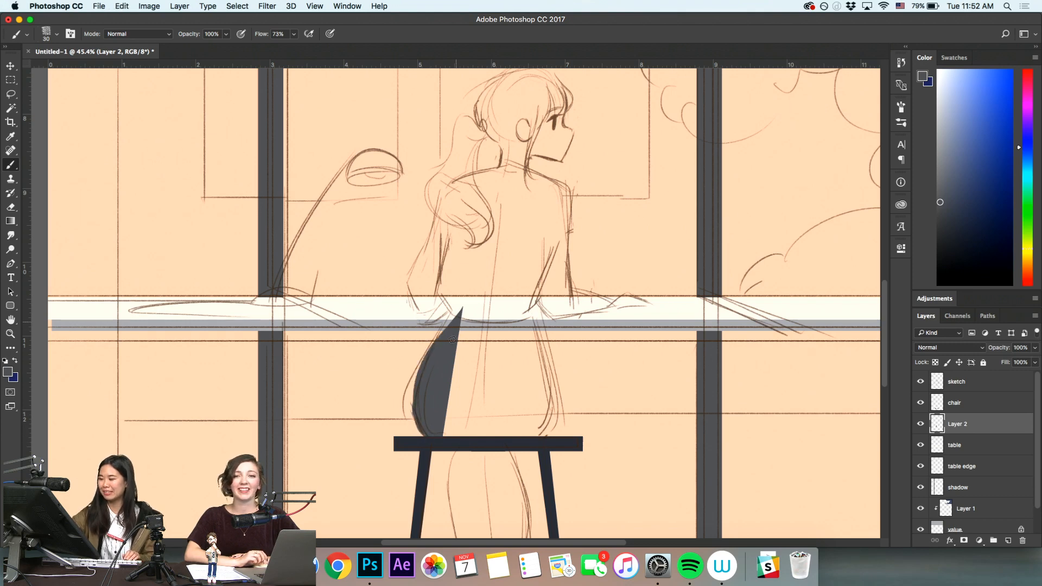
Lasso the right half of the skirt down to the stool seat, fill it with the same dark grey, and deselect
key("z")
key("l")
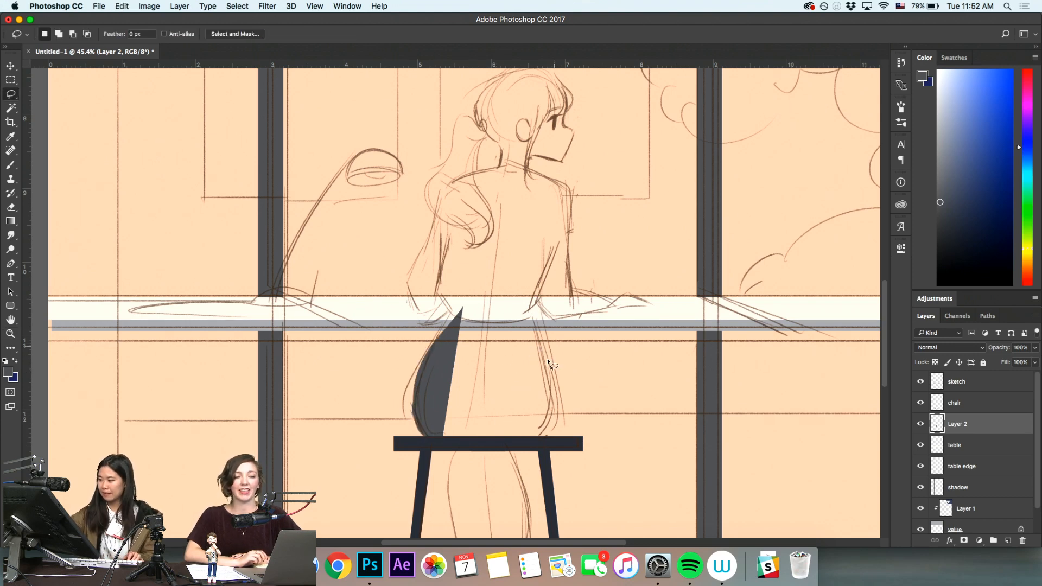
mouse_move(532, 314)
left_mouse_down()
mouse_move(502, 410)
mouse_move(505, 343)
left_mouse_up()
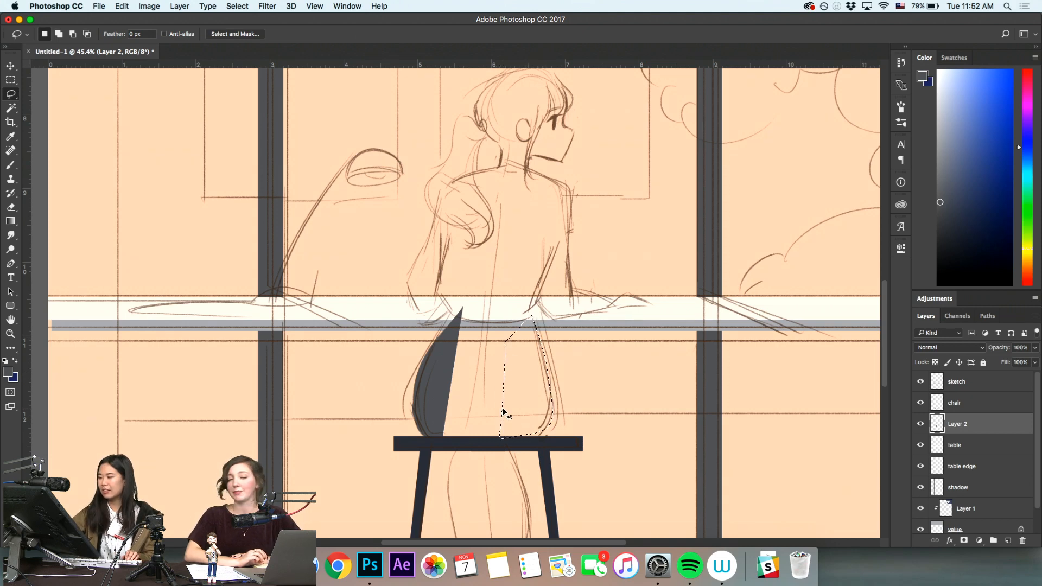
key("super+BackSpace")
key("super+z")
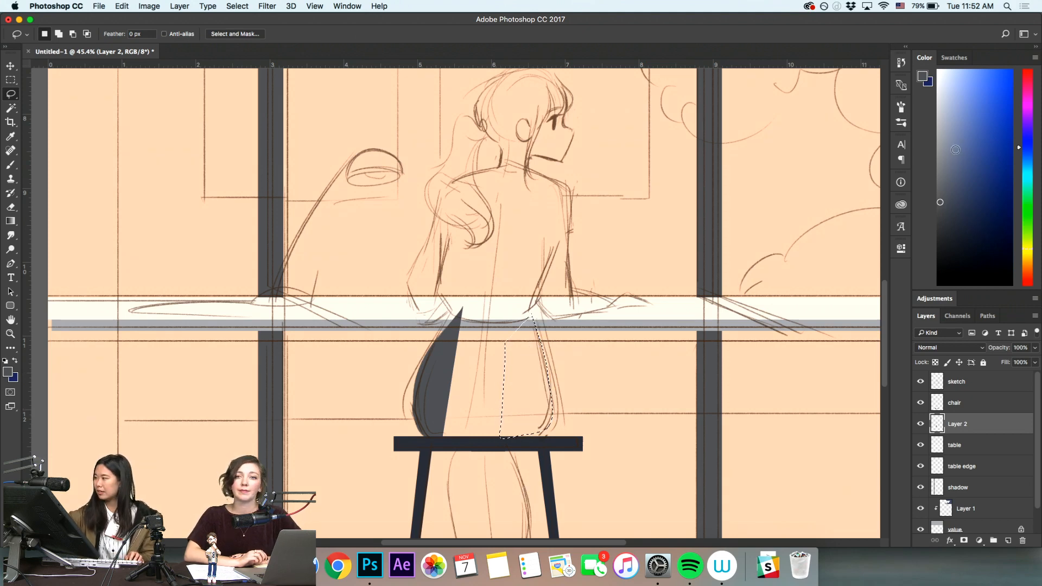
key("alt+BackSpace")
key("super+d")
key("h")
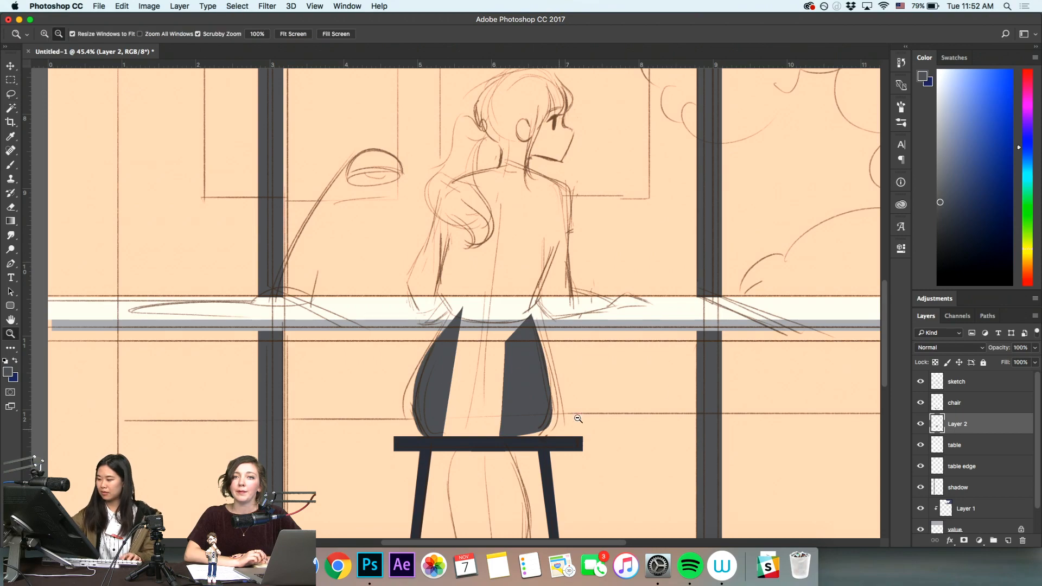
Rotate the canvas and brush dark grey along the skirt's lower right corner above the stool seat
key("r")
left_click_drag(687, 401, 614, 497)
key("b")
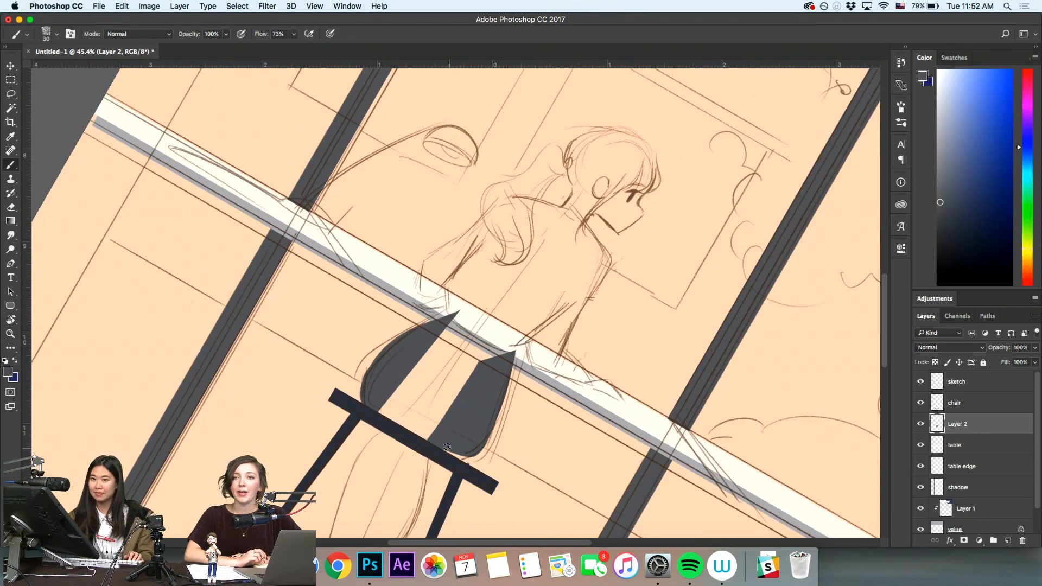
left_click_drag(446, 448, 478, 456)
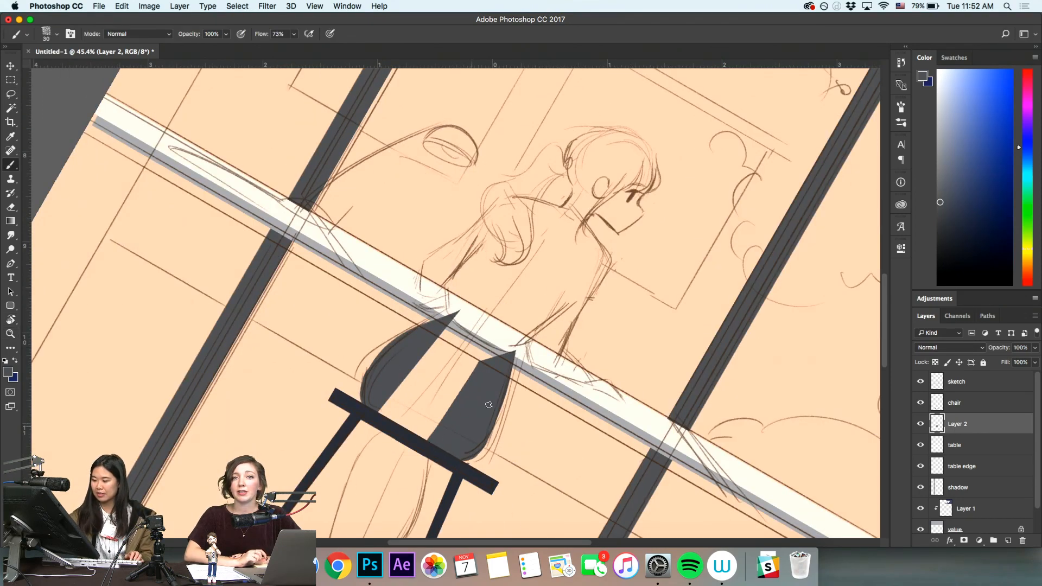
key("z")
left_click_drag(511, 406, 565, 481)
left_click(606, 364)
key("r")
left_click_drag(630, 445, 634, 290)
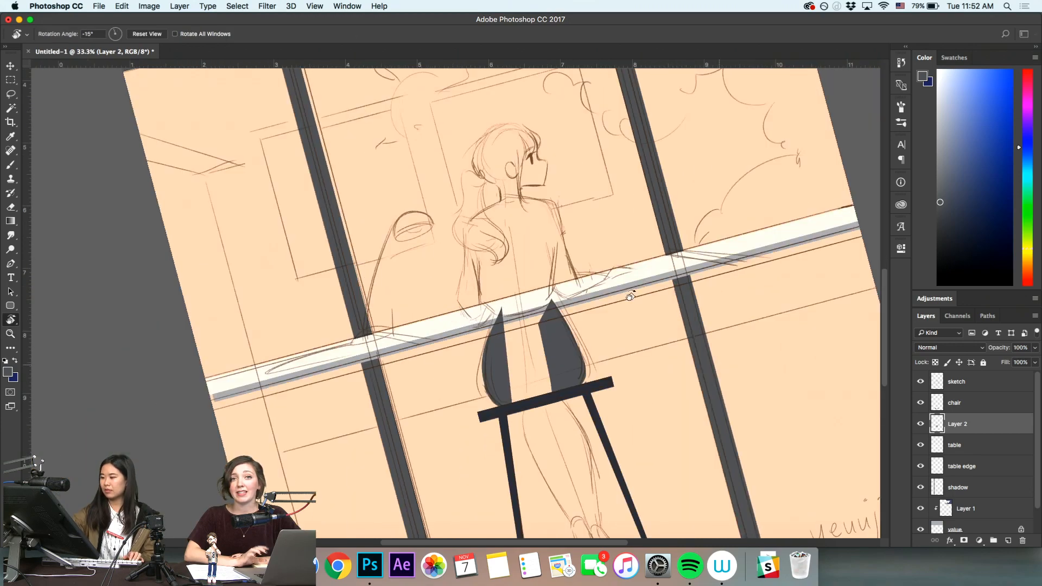
key("z")
key("r")
key("Escape")
key("z")
left_click_drag(513, 377, 511, 336)
key("l")
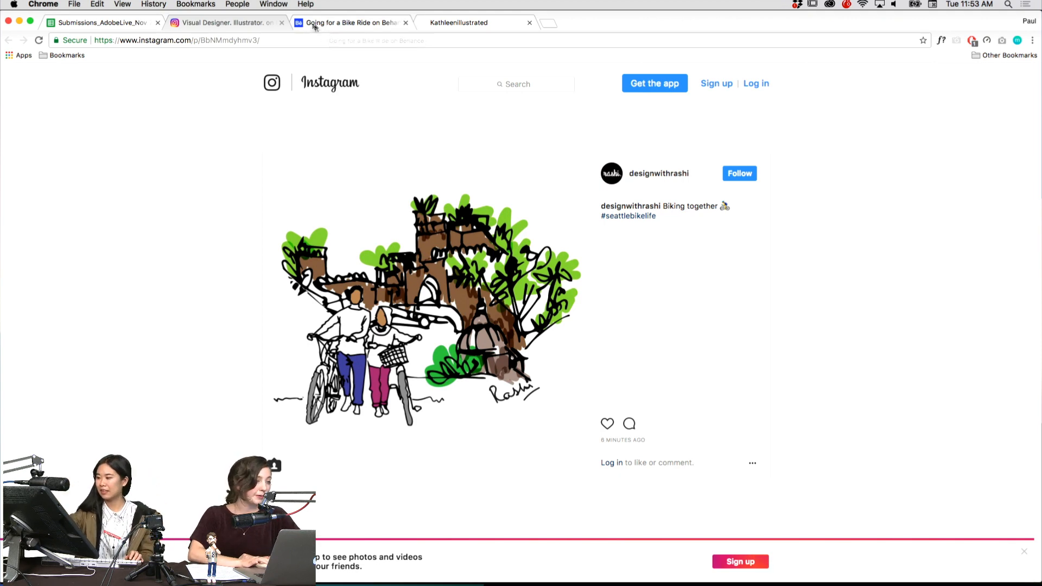
In Chrome, open the Behance project "Going for a Bike Ride" and examine its whole sun-and-bicycle illustration
left_click(334, 24)
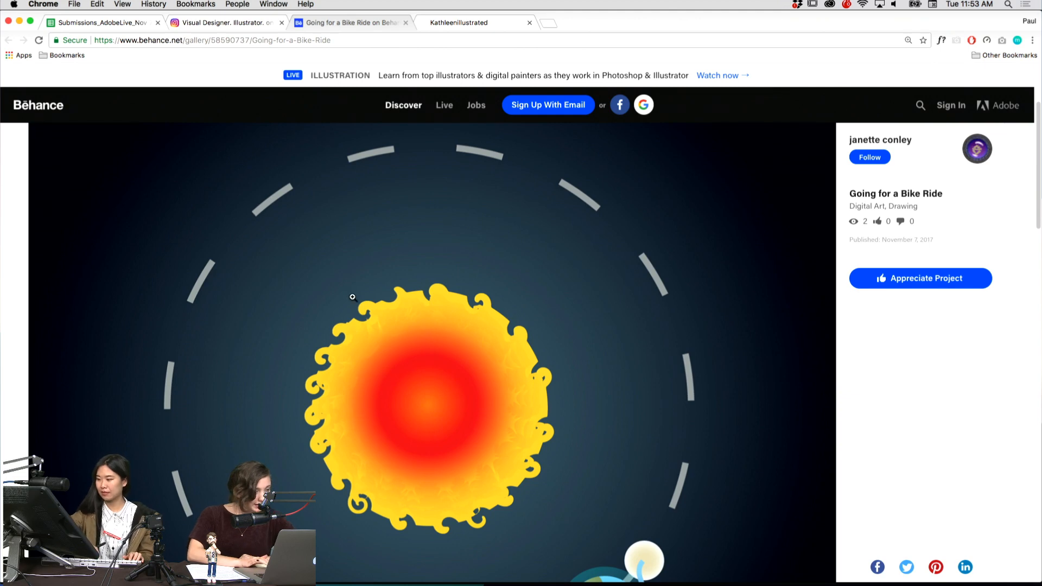
scroll(353, 298, "down", 4)
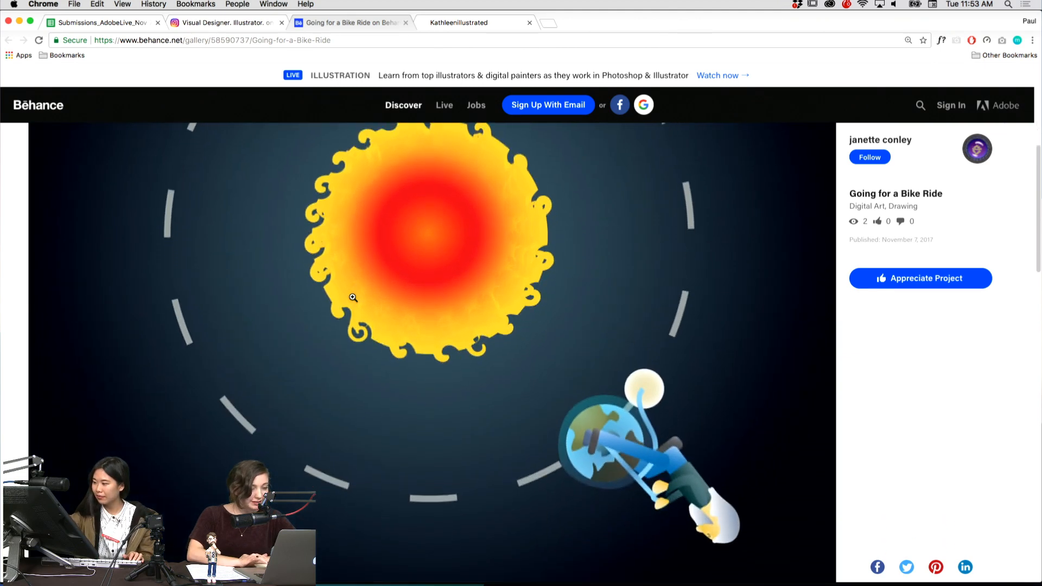
scroll(353, 297, "down", 3)
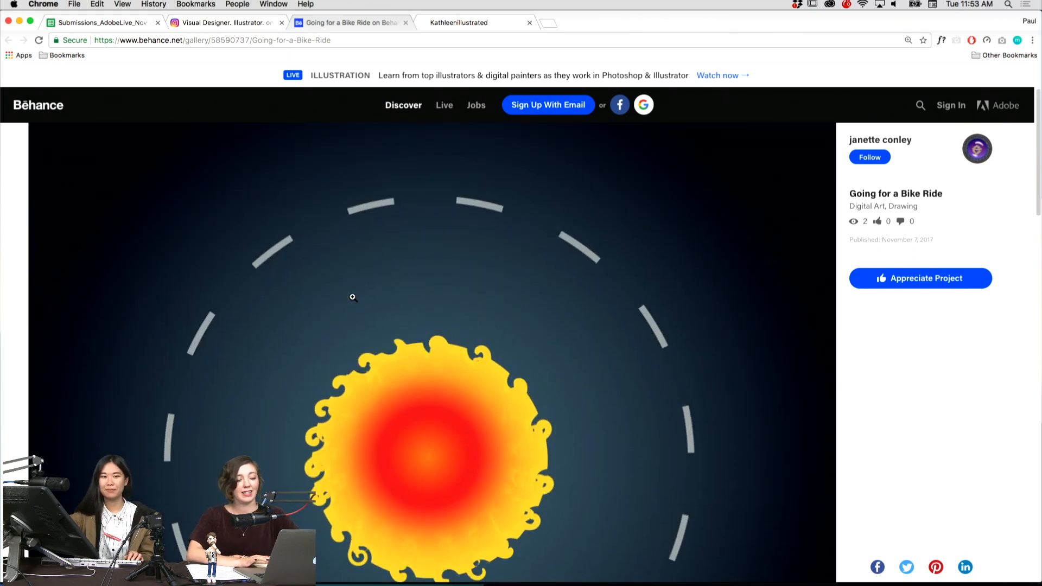
scroll(353, 297, "down", 2)
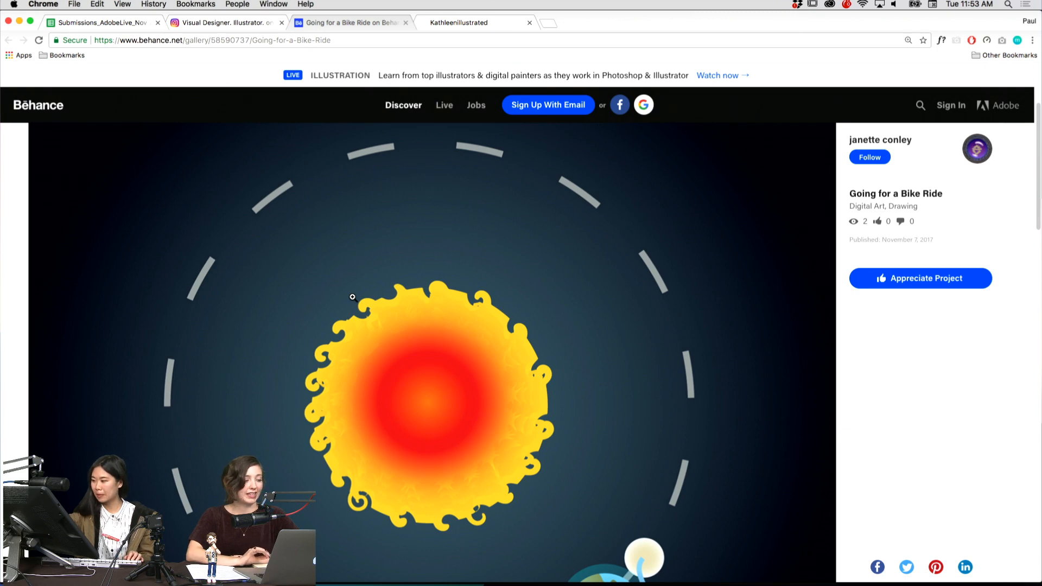
scroll(352, 297, "down", 3)
scroll(352, 296, "down", 3)
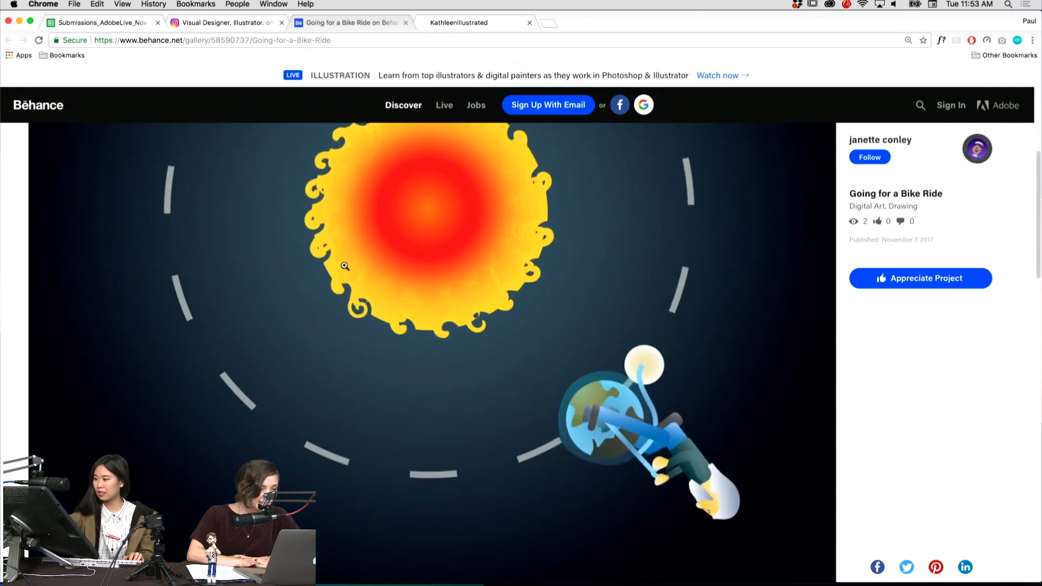
scroll(345, 266, "down", 2)
scroll(345, 266, "up", 5)
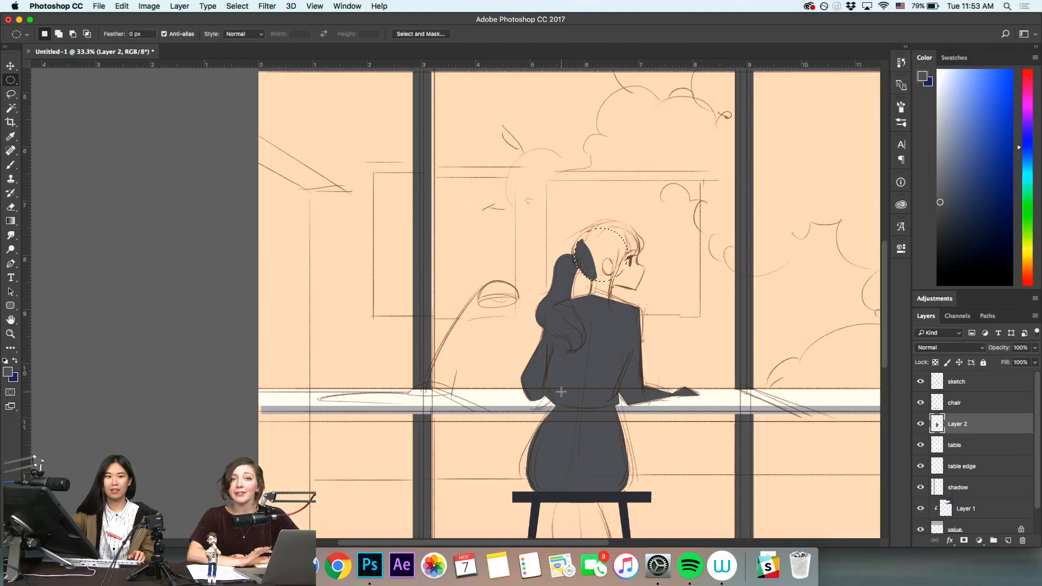
Fill the round head selection with dark grey, deselect, and brush in the neck beneath it
key("alt+BackSpace")
key("super+d")
key("z")
key("b")
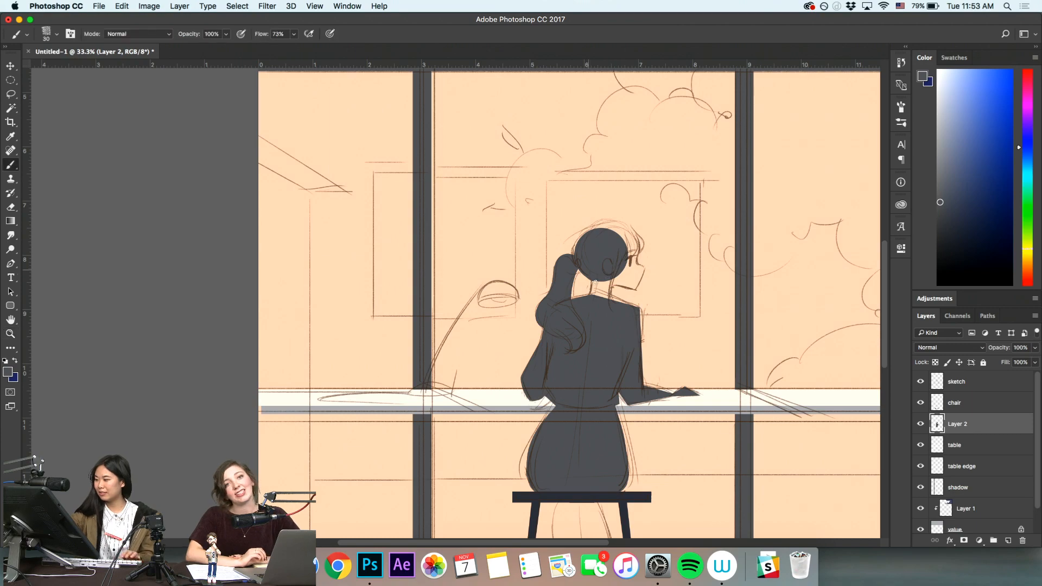
mouse_move(596, 281)
left_mouse_down()
mouse_move(592, 299)
mouse_move(593, 283)
mouse_move(604, 296)
mouse_move(610, 284)
mouse_move(596, 286)
left_mouse_up()
Rotate the canvas, lasso the woman's lower face and jaw, fill the area with dark grey, and deselect
key("z")
key("r")
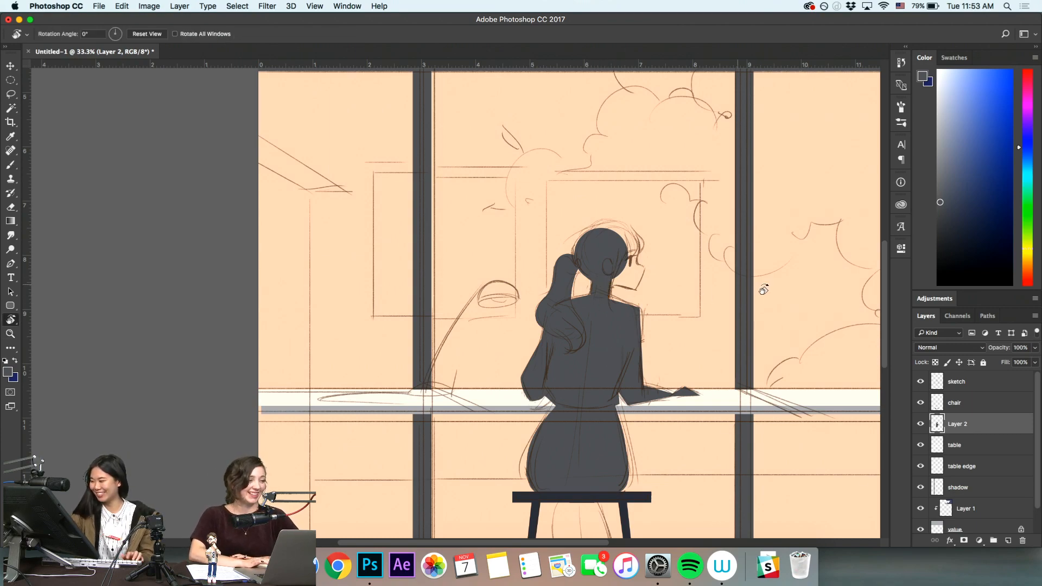
left_click_drag(764, 289, 650, 498)
key("z")
key("b")
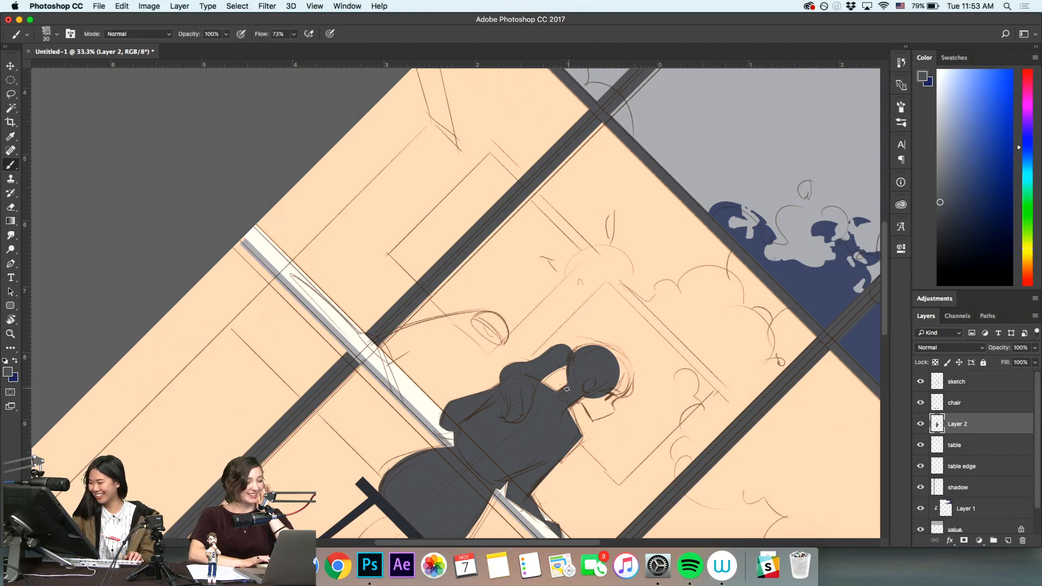
key("space")
mouse_move(602, 406)
left_mouse_down()
mouse_move(550, 363)
mouse_move(558, 373)
mouse_move(579, 364)
mouse_move(542, 329)
left_mouse_up()
key("z")
key("l")
key("alt+BackSpace")
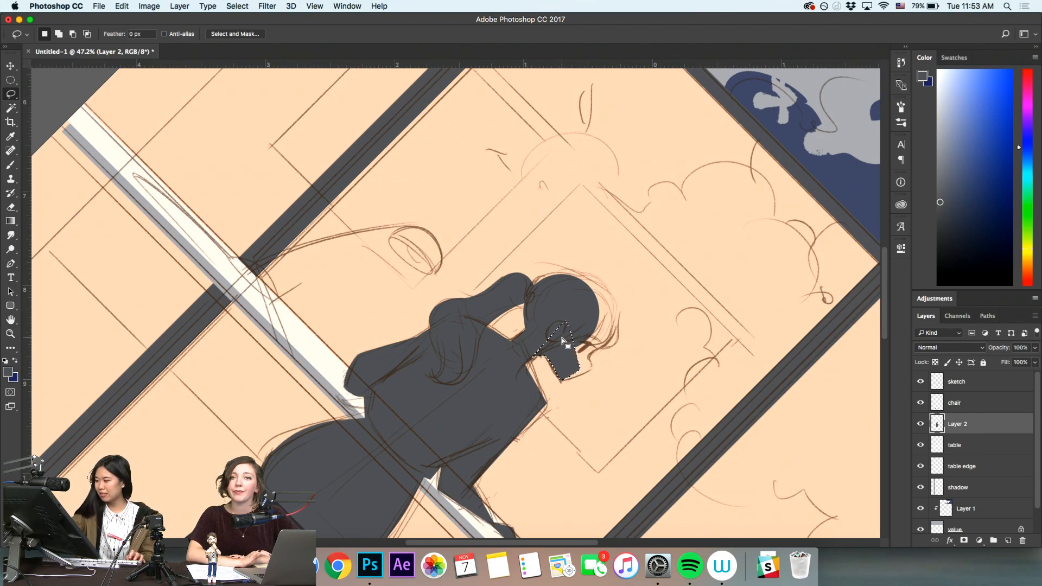
key("super+d")
Lasso the hair volume around the crown and back of the head, fill it with dark grey, and deselect
key("z")
key("r")
key("Escape")
key("z")
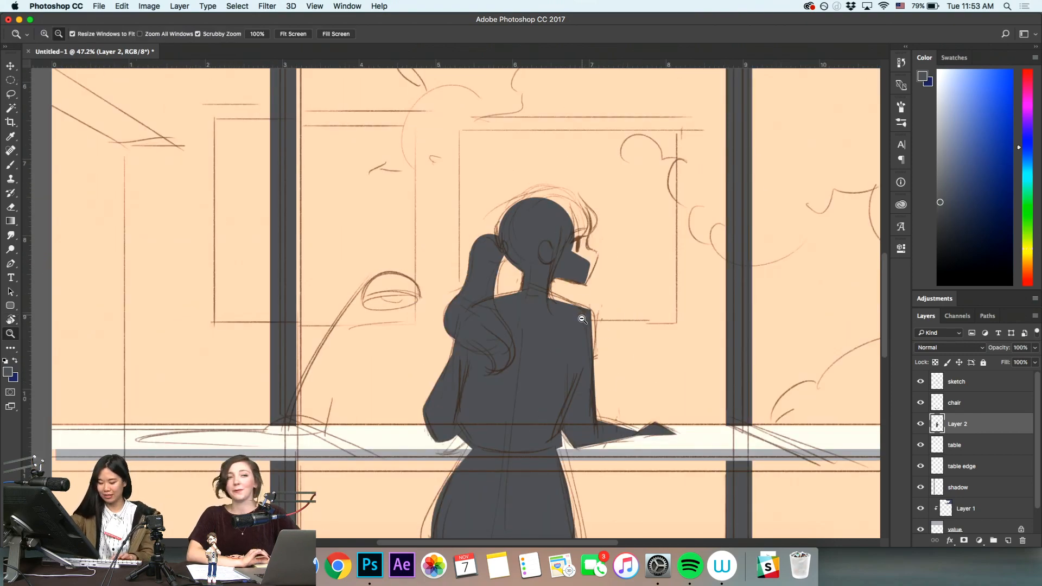
left_click_drag(574, 252, 566, 361)
key("m")
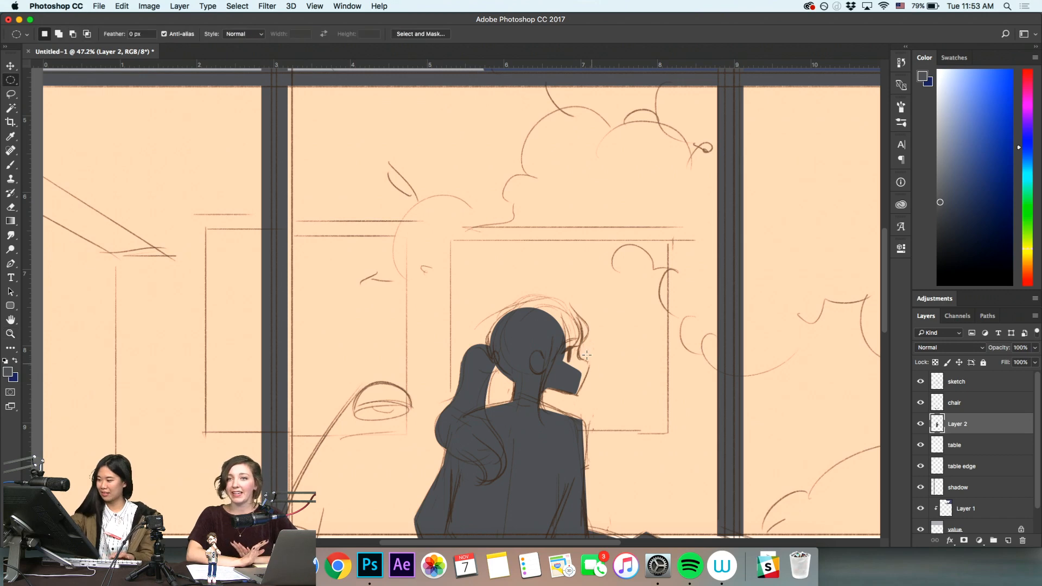
key("z")
key("r")
left_click_drag(724, 337, 646, 158)
key("z")
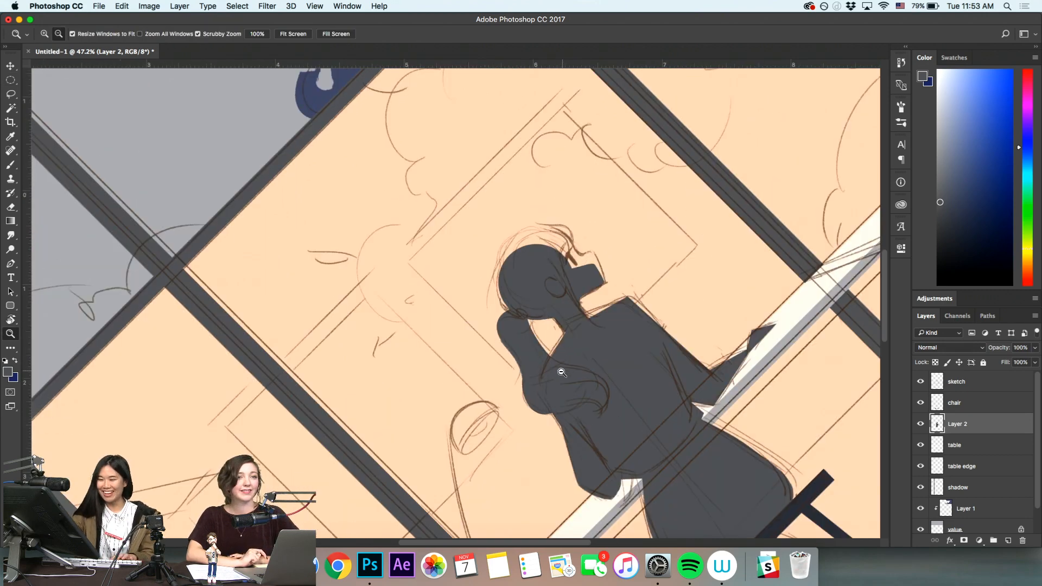
key("space")
left_click_drag(561, 373, 566, 422)
key("space")
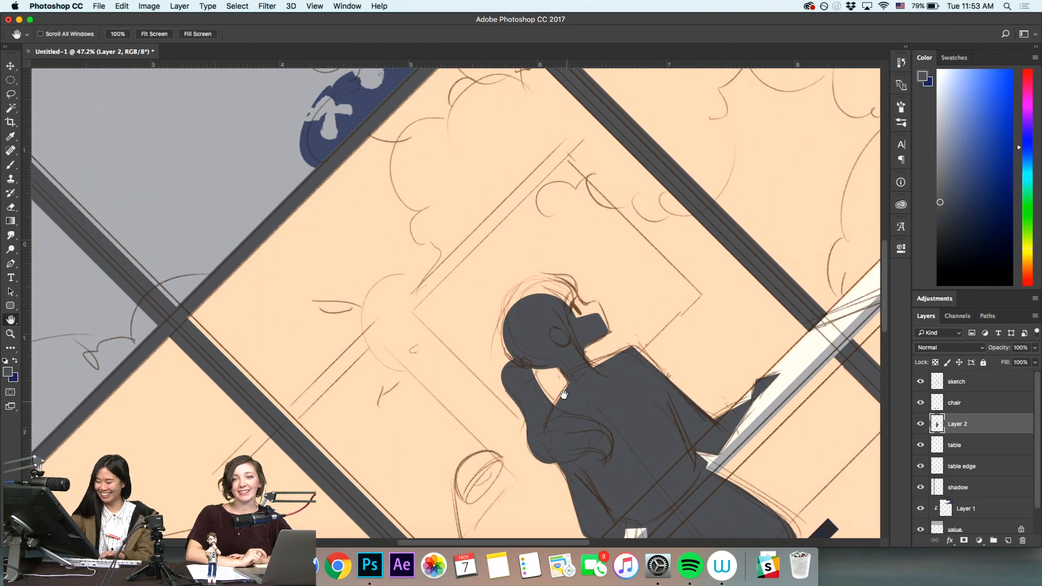
left_click_drag(578, 361, 592, 403)
key("l")
mouse_move(521, 403)
left_mouse_down()
mouse_move(586, 352)
mouse_move(569, 399)
left_mouse_up()
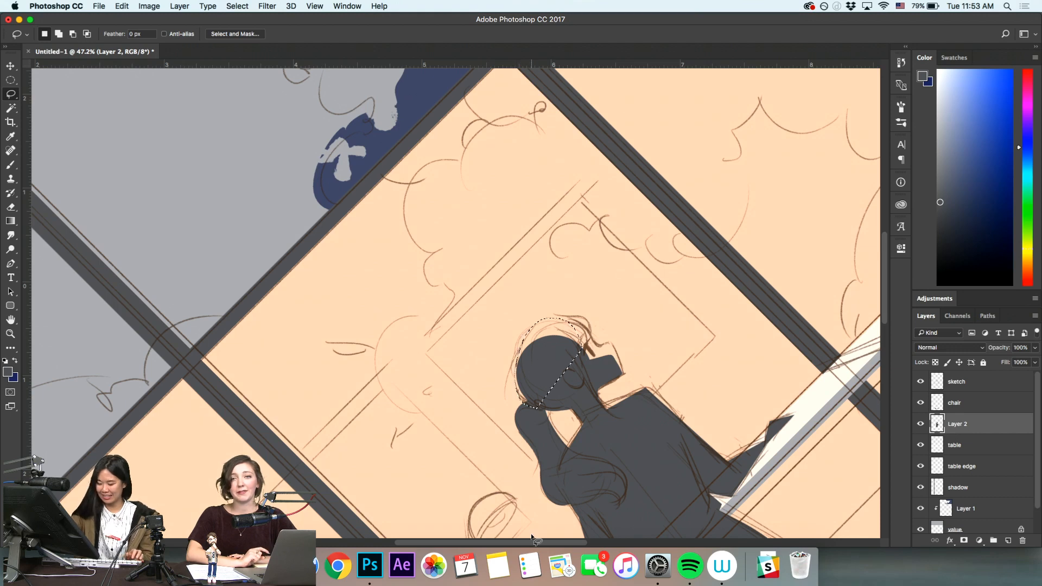
key("alt+BackSpace")
key("super+d")
Check the whole silhouette, rotate the canvas, and brush dark grey along the back of the head to smooth the hair outline
key("z")
left_click_drag(667, 369, 584, 493)
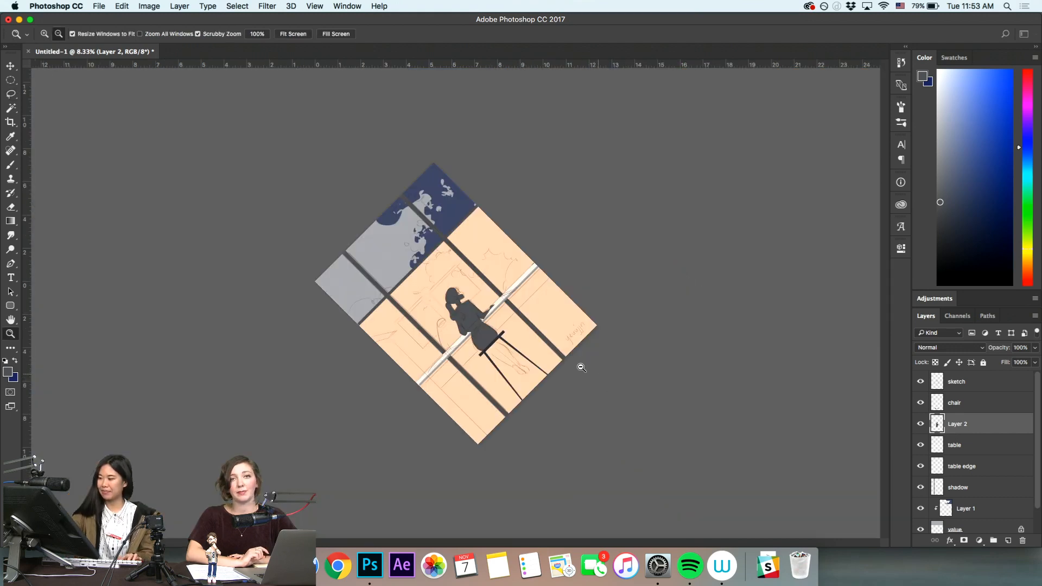
key("r")
left_click_drag(591, 291, 536, 432)
key("z")
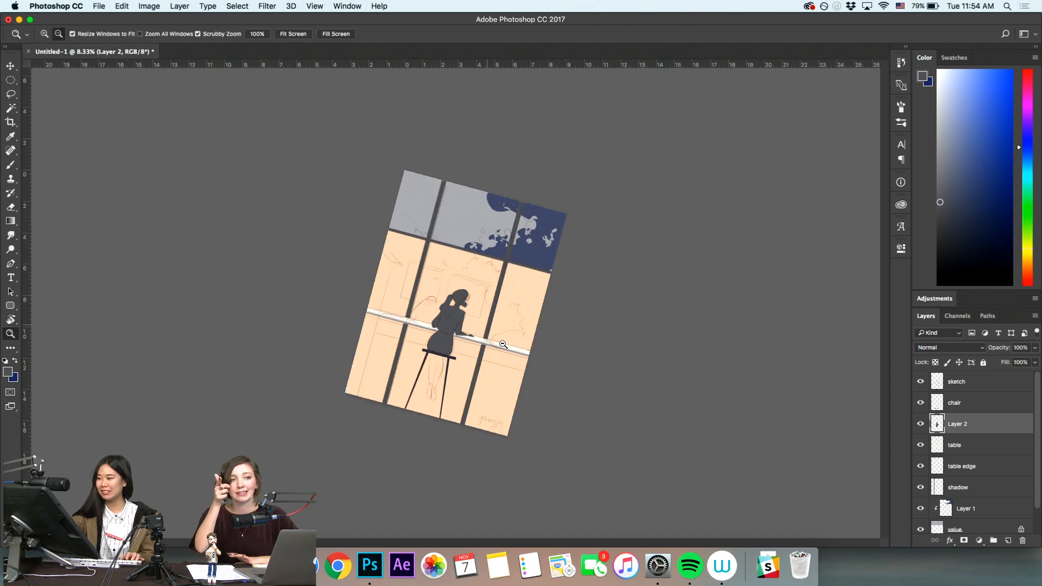
key("r")
left_click_drag(551, 349, 553, 320)
key("z")
key("r")
mouse_move(660, 298)
left_mouse_down()
mouse_move(613, 227)
mouse_move(532, 163)
left_mouse_up()
key("z")
left_click_drag(421, 291, 532, 310)
key("b")
mouse_move(459, 289)
left_mouse_down()
mouse_move(535, 317)
mouse_move(481, 340)
left_mouse_up()
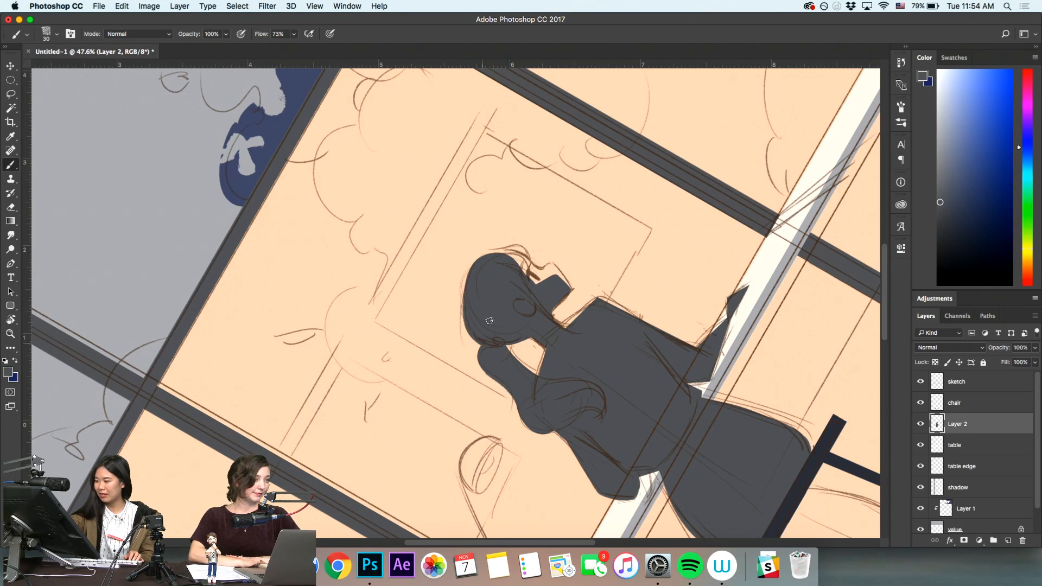
Straighten the canvas and brush dark grey over the woman's bangs, nose and mouth to complete her face profile
key("z")
key("r")
left_click_drag(663, 256, 611, 360)
key("z")
left_click_drag(561, 340, 588, 344)
key("b")
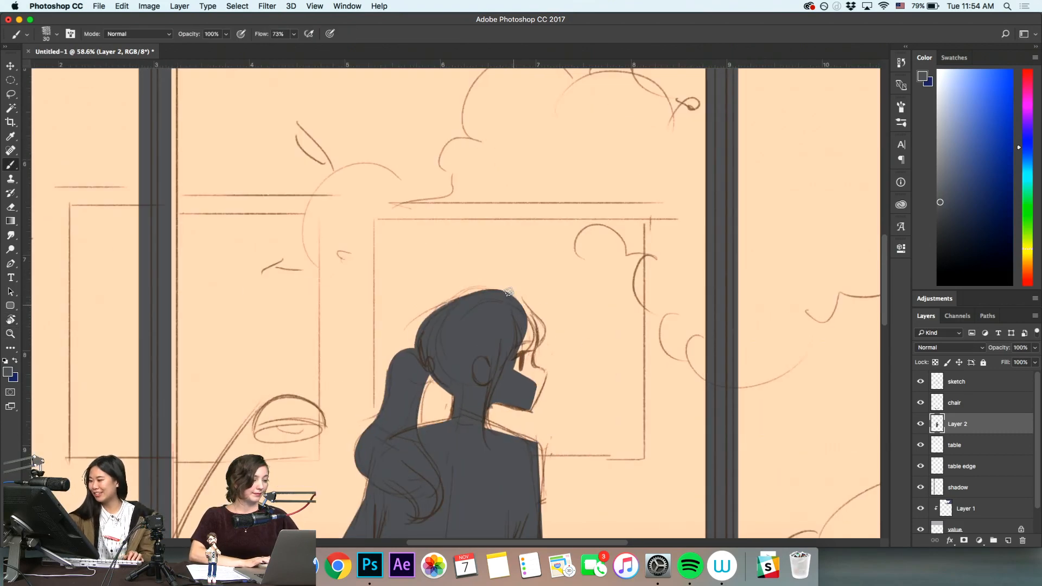
mouse_move(508, 292)
left_mouse_down()
mouse_move(543, 335)
mouse_move(525, 315)
mouse_move(530, 353)
mouse_move(509, 378)
mouse_move(529, 345)
mouse_move(525, 379)
mouse_move(529, 349)
mouse_move(539, 384)
left_mouse_up()
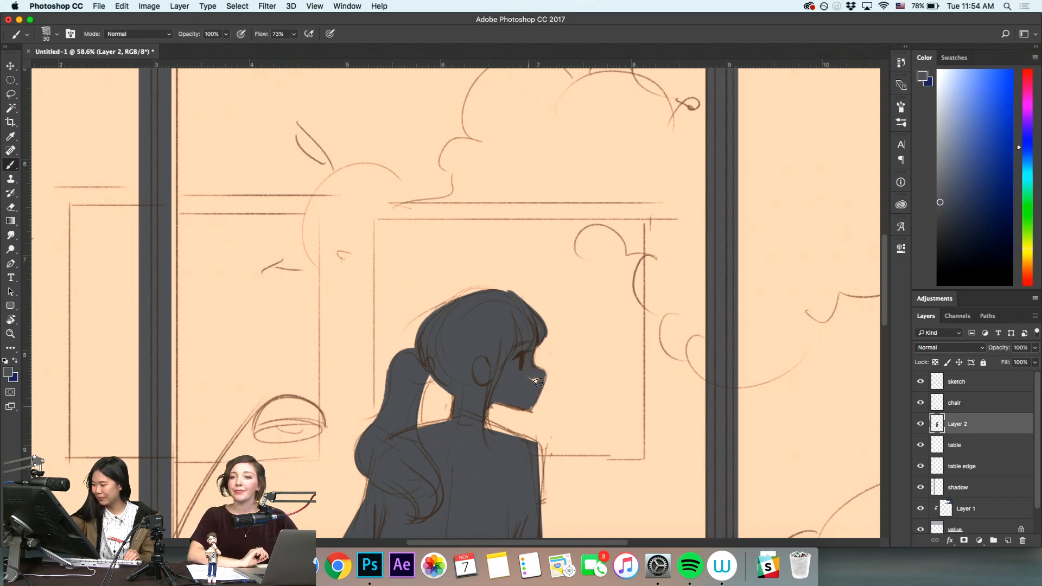
Examine the finished silhouette within the whole composition, tilting the canvas and straightening it again
key("z")
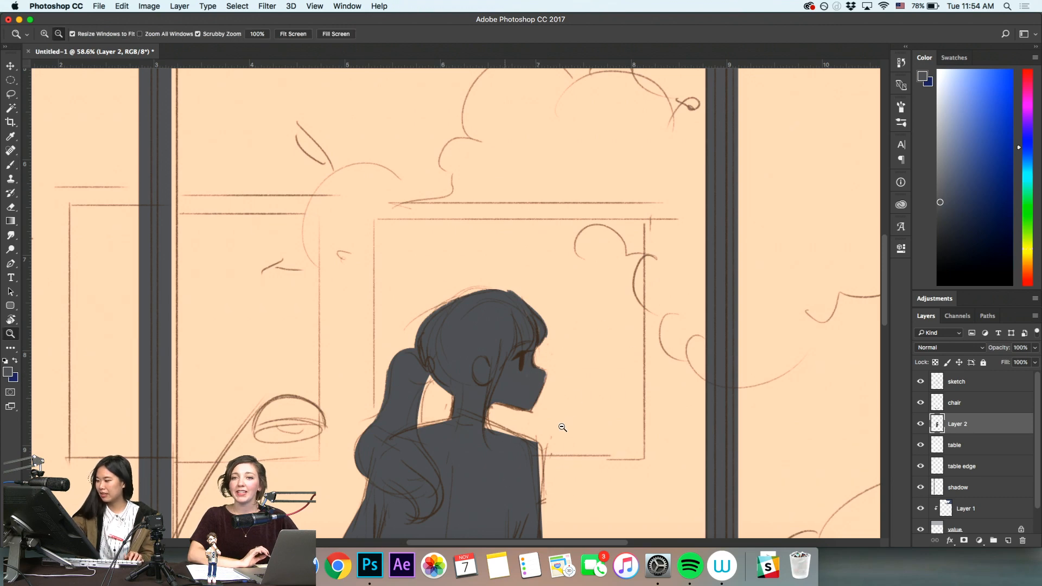
left_click(498, 467, "alt")
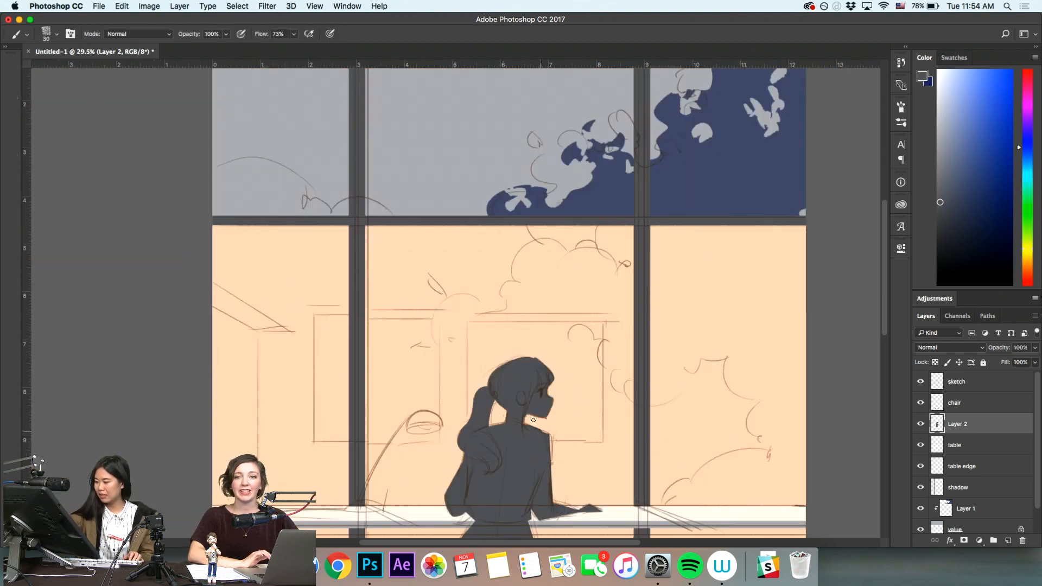
key("b")
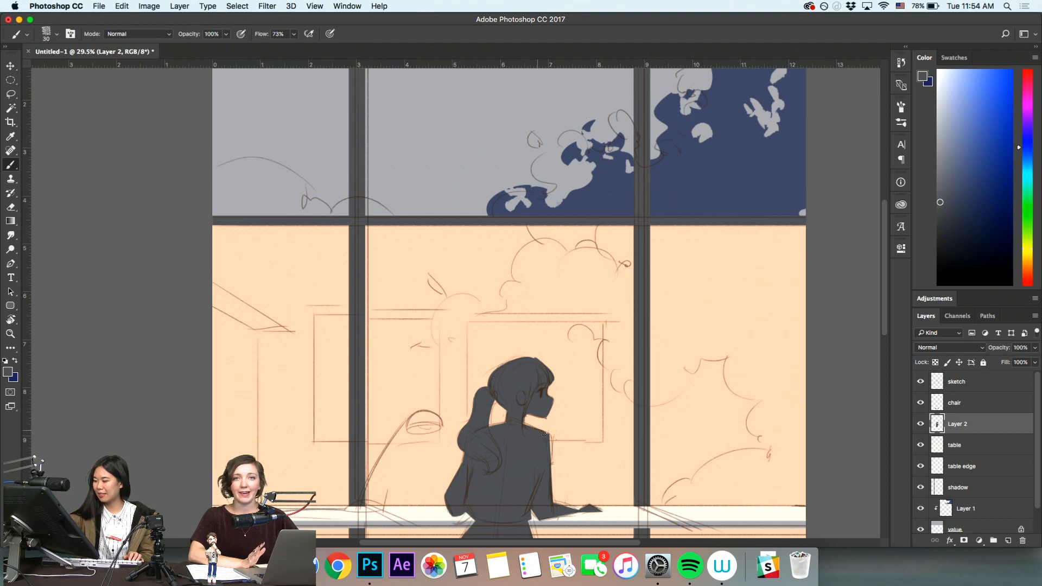
key("e")
left_click_drag(599, 395, 504, 516)
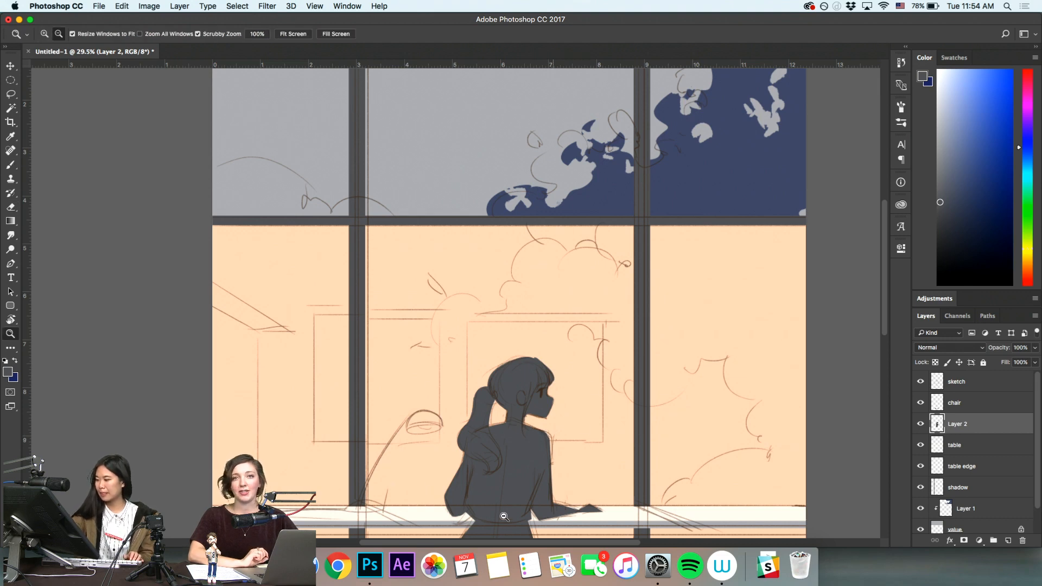
mouse_move(595, 456)
left_mouse_down()
mouse_move(553, 470)
mouse_move(605, 365)
left_mouse_up()
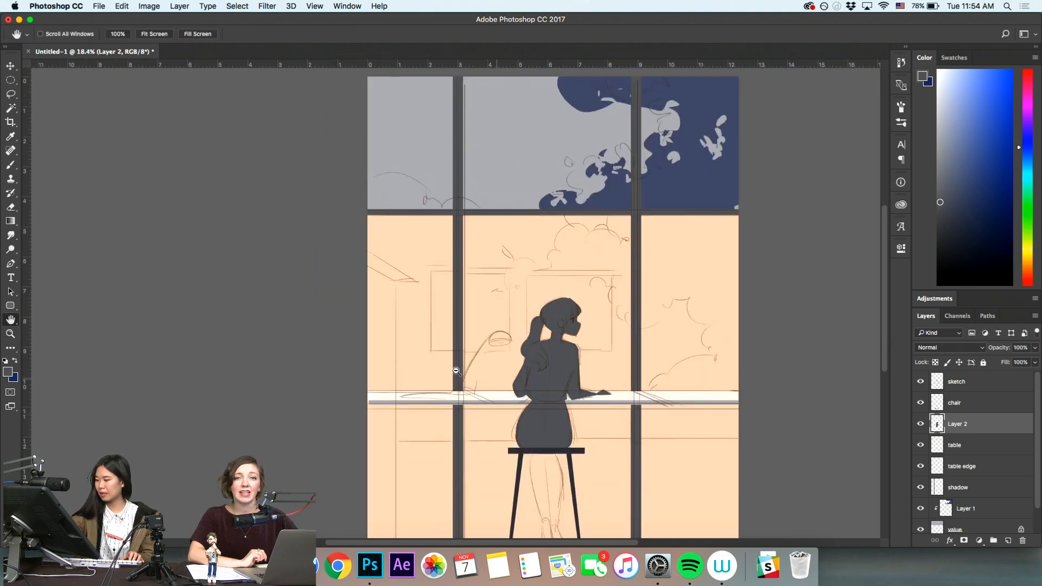
key("r")
left_click_drag(482, 393, 669, 353)
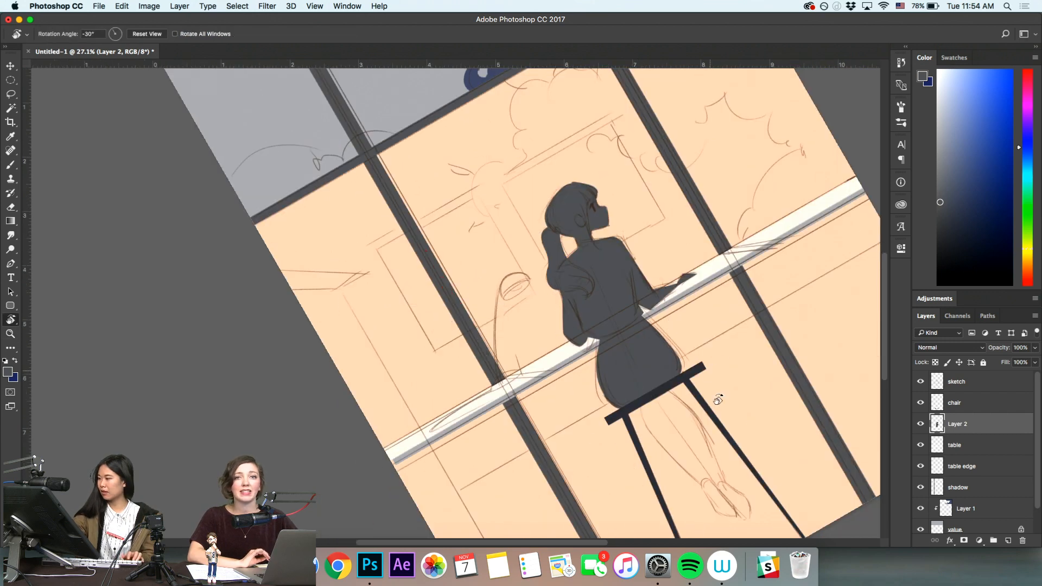
key("Escape")
key("z")
Create a new layer above the woman's silhouette layer and clip it to the silhouette
left_click(1007, 541)
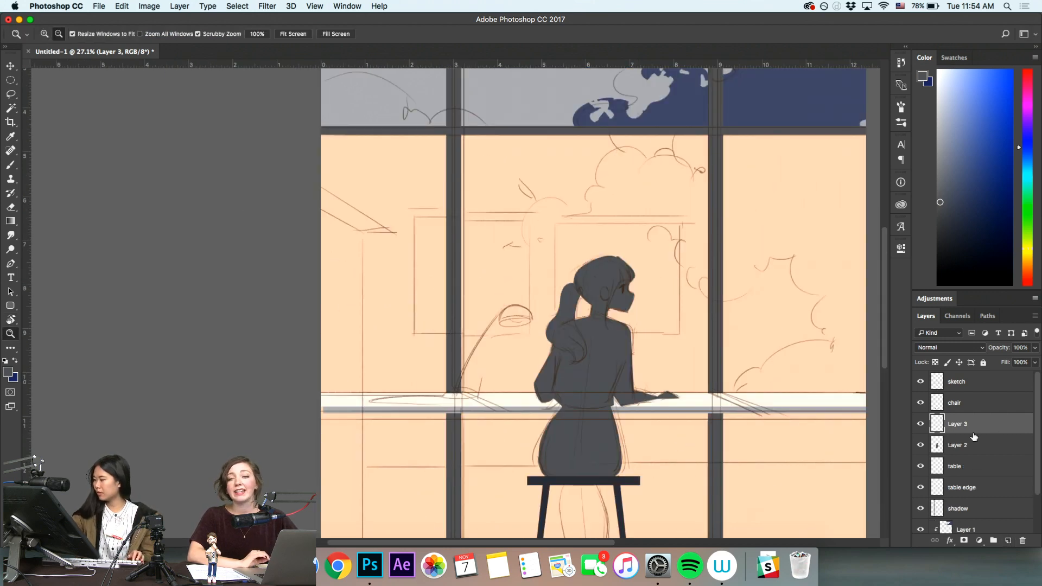
left_click(977, 434, "alt")
left_click_drag(676, 429, 602, 345)
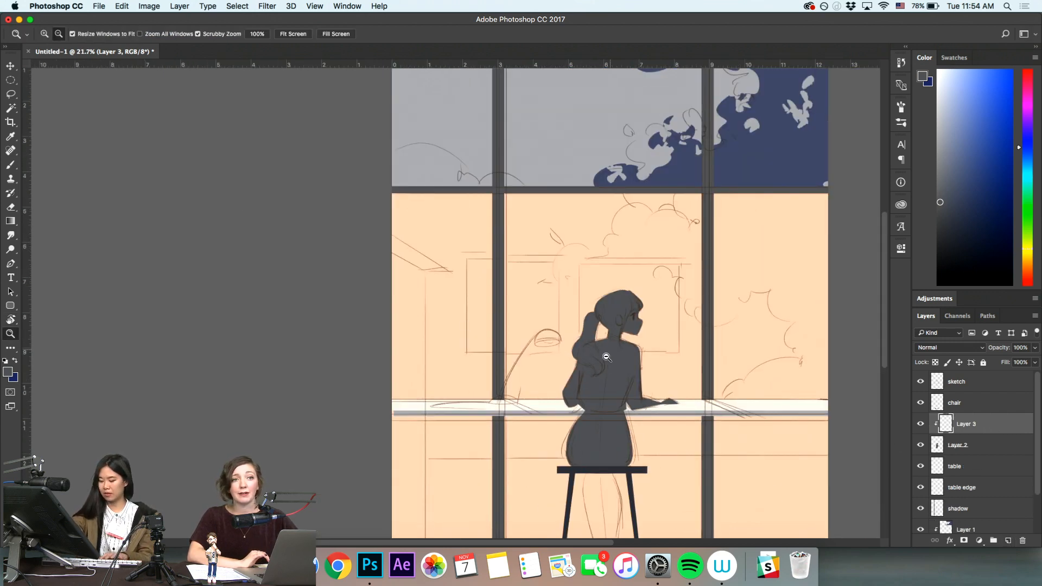
Sample the peach background, shift it to a saturated orange, and draw a fading gradient from the woman's head down her back
key("l")
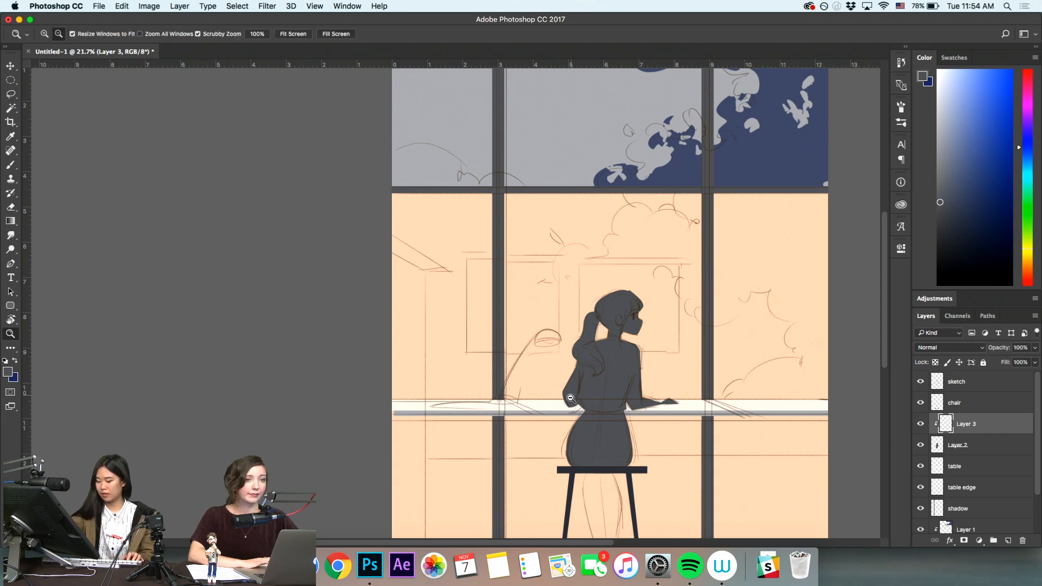
key("g")
key("b")
left_click(773, 243, "alt")
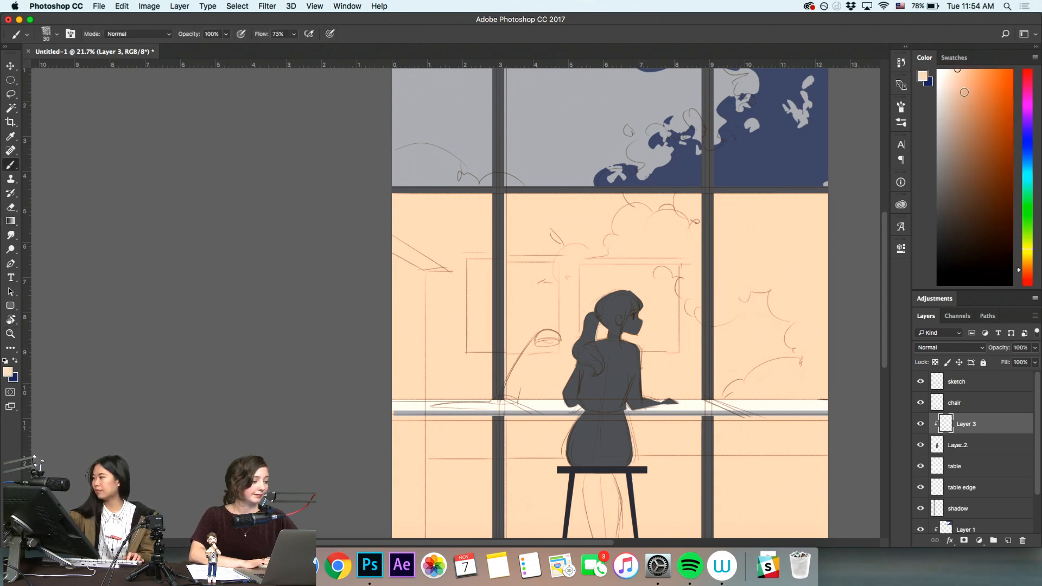
left_click_drag(973, 76, 986, 69)
key("z")
key("g")
left_click_drag(600, 274, 629, 400)
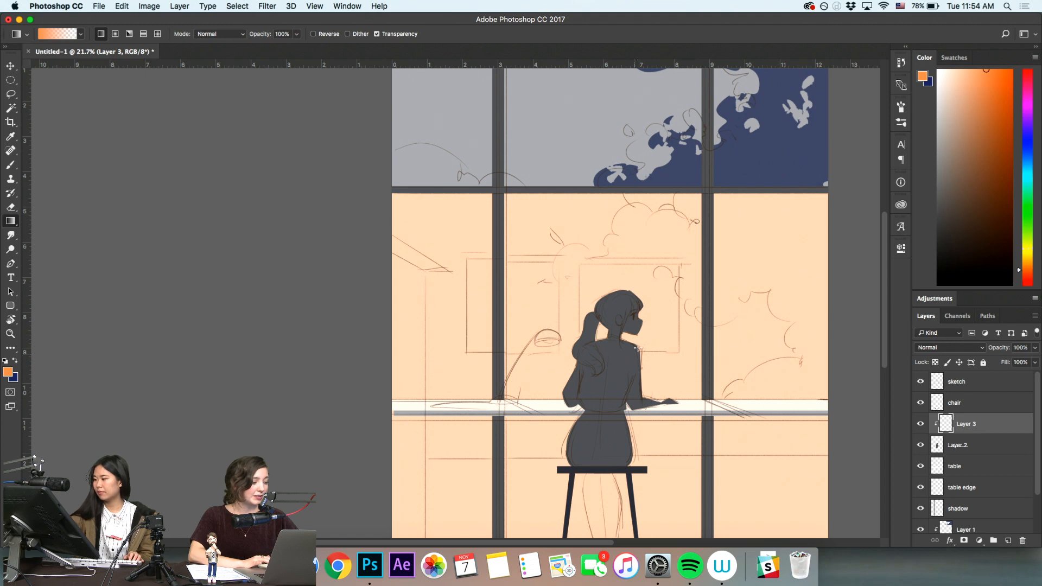
key("v")
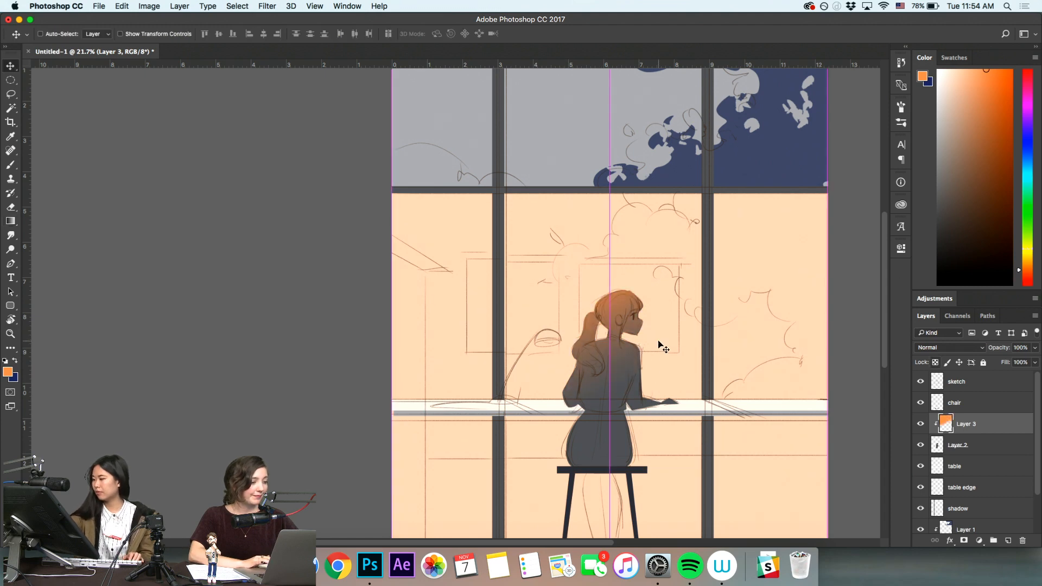
Set the gradient layer to Color Dodge, lock its transparent pixels, and refill it with a coral red
left_click(957, 348)
left_click(935, 433)
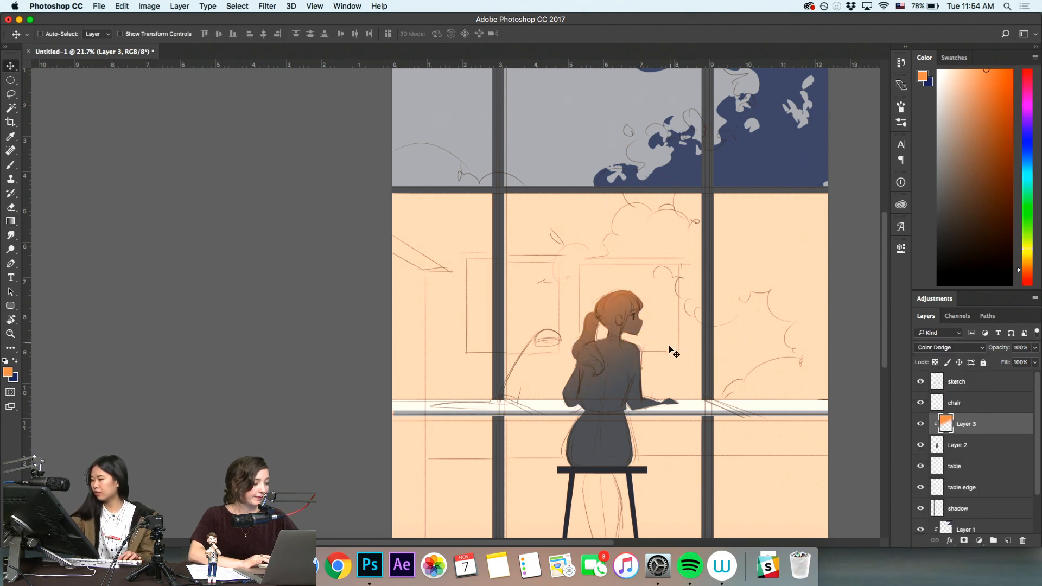
left_click(934, 362)
left_click(1028, 283)
key("alt+BackSpace")
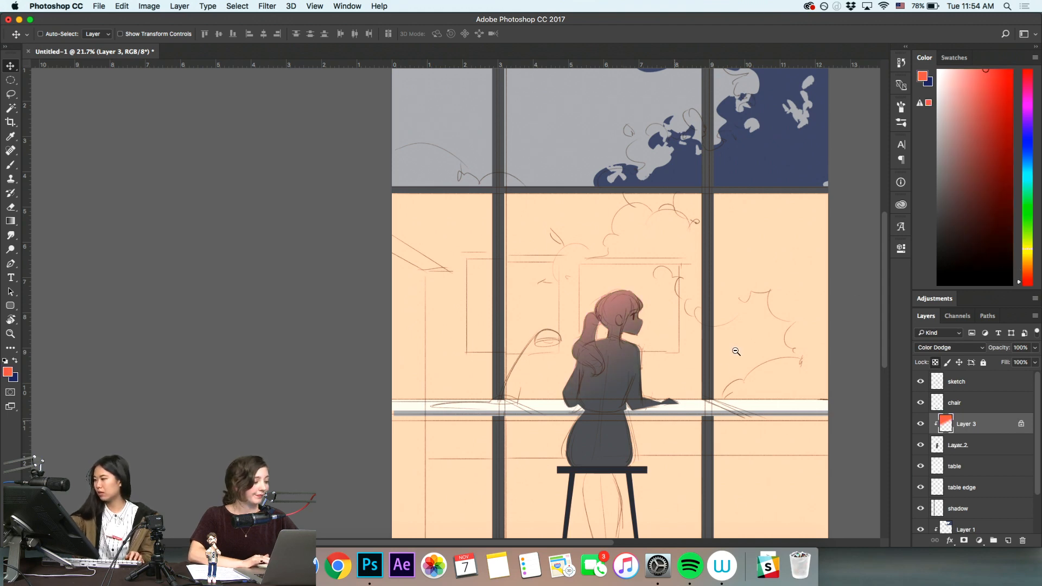
Check the tinted silhouette at a reduced size and look through the available layer blend modes
key("z")
left_click_drag(736, 351, 676, 398)
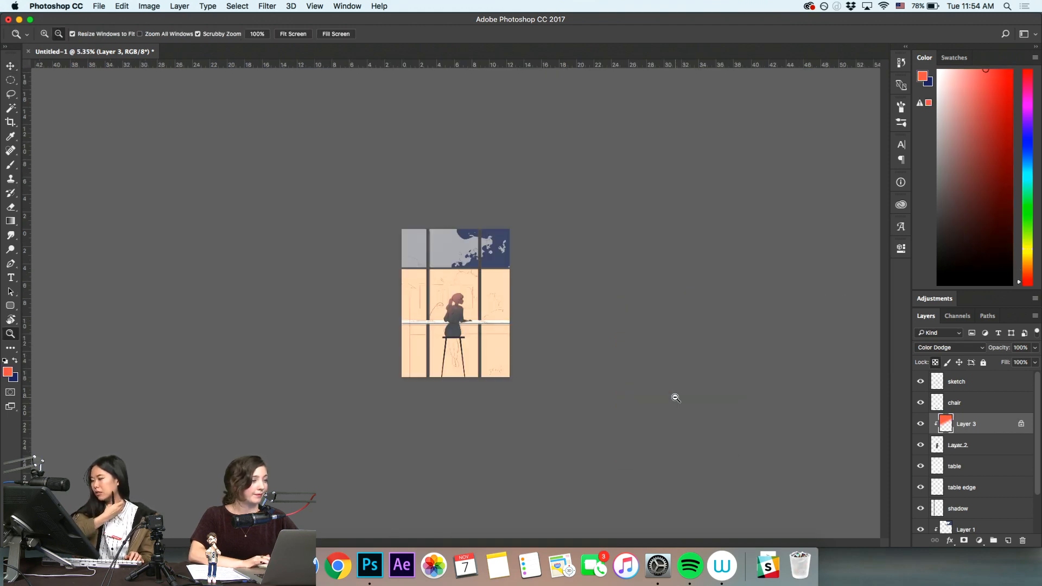
left_click_drag(475, 266, 529, 296)
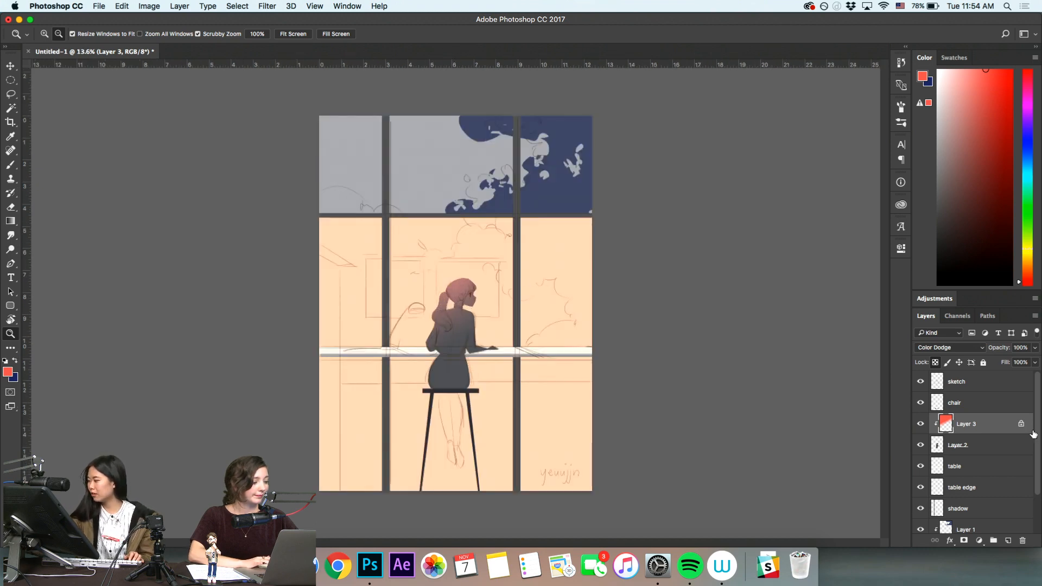
left_click(970, 347)
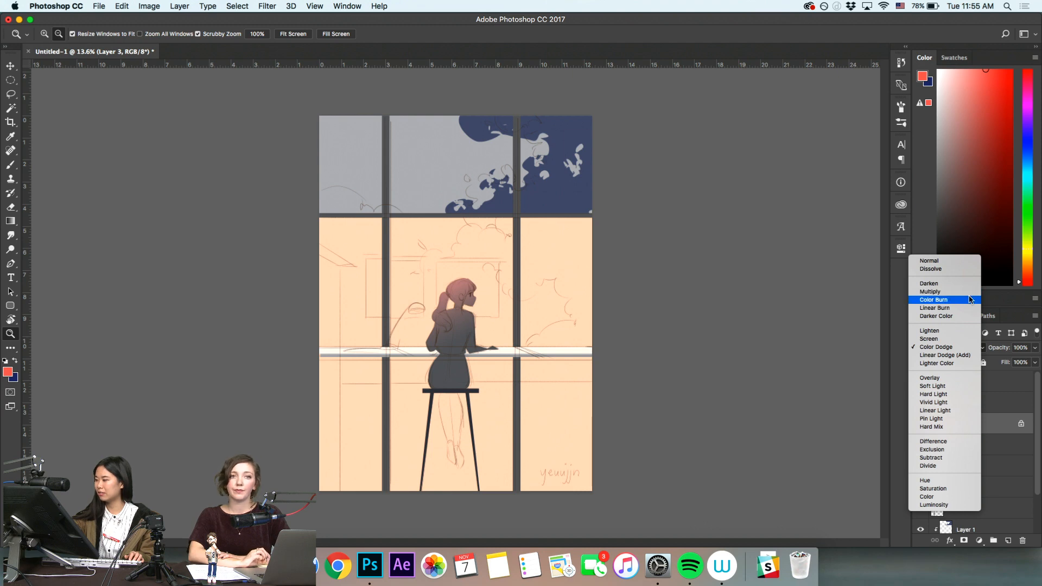
left_click(1003, 409)
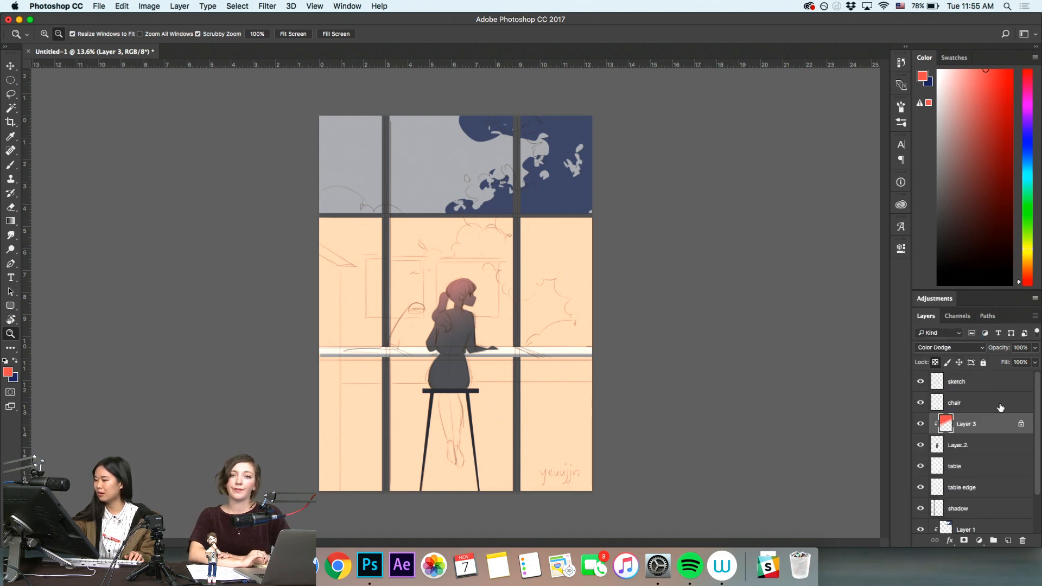
Add a new layer above the clipped gradient layer and name it glow
left_click(1008, 541)
double_click(958, 425)
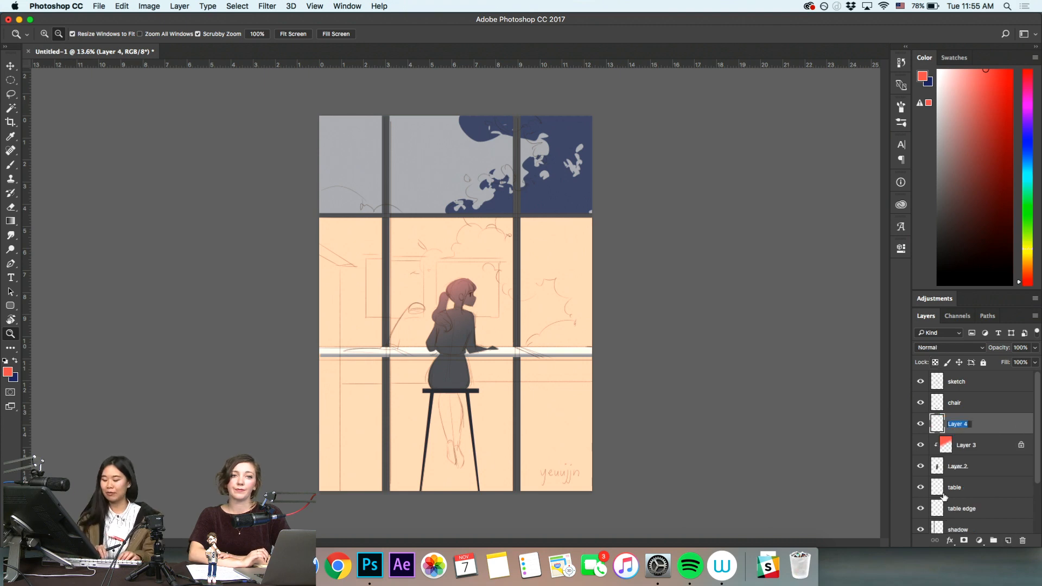
type("glow")
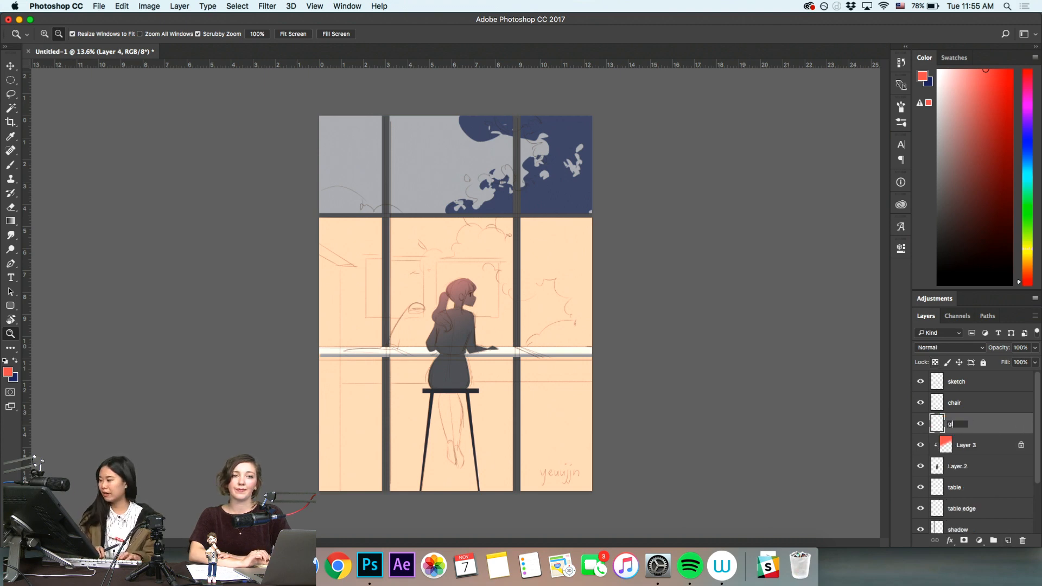
key("Return")
Choose a more saturated red and a soft round brush for painting the glow
left_click_drag(431, 273, 564, 266)
left_click(997, 70)
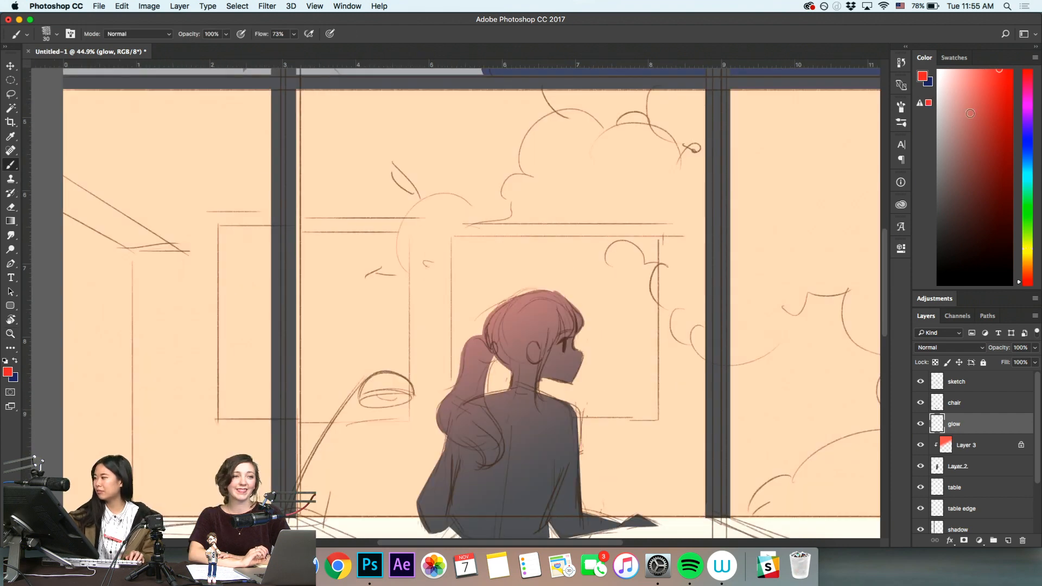
left_click(57, 35)
left_click(28, 144)
left_click(658, 15)
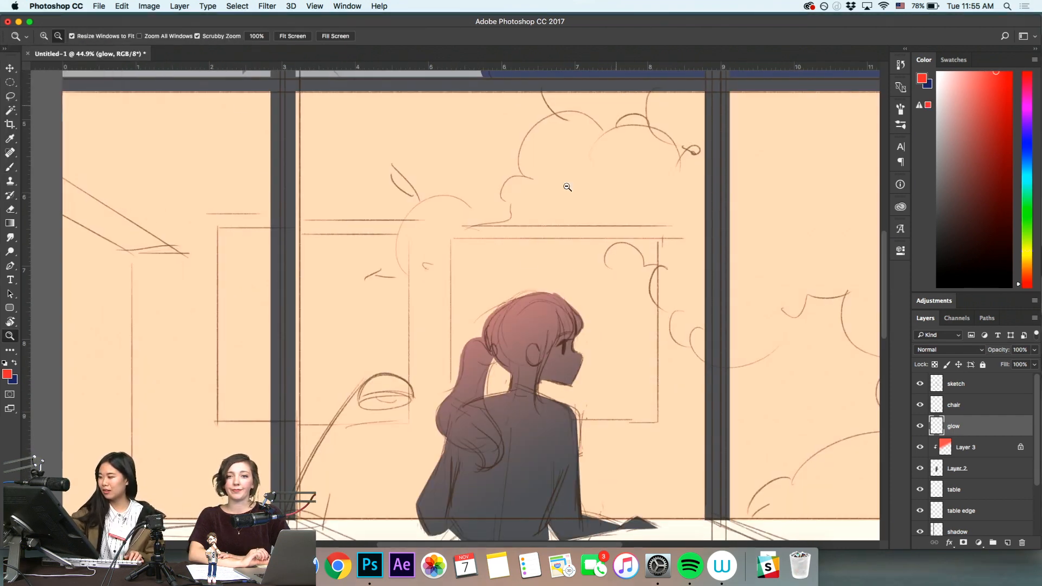
Set the brush size to 500 and dab a soft red spot over the back of the woman's head
left_click_drag(527, 406, 474, 443)
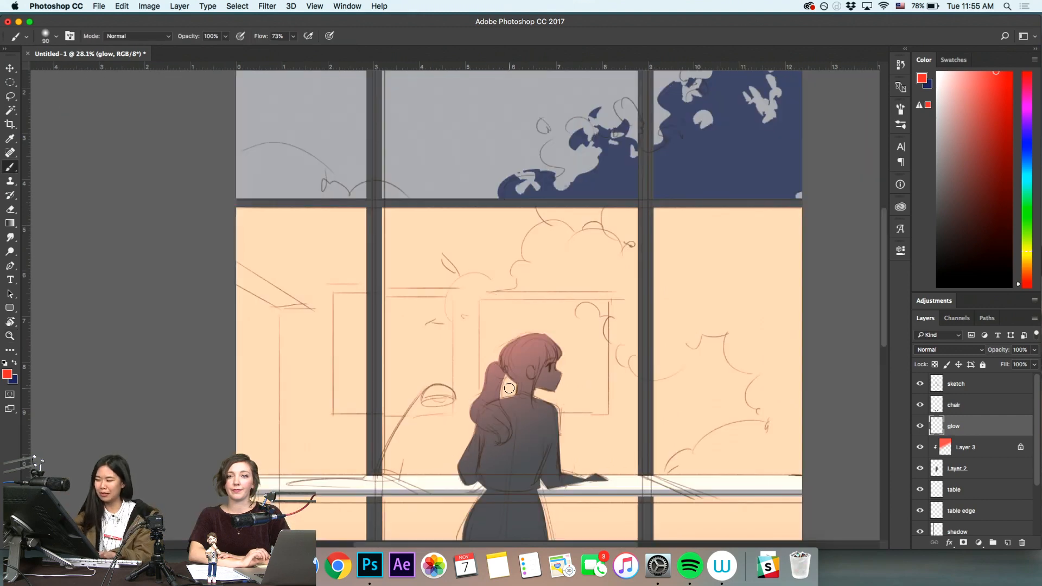
key("bracketright")
key("bracketright")
key("bracketright")
key("bracketright")
key("bracketright")
key("bracketright")
key("bracketright")
key("bracketright")
key("bracketright")
key("bracketright")
key("bracketright")
key("bracketright")
key("bracketright")
key("bracketright")
key("bracketright")
key("bracketright")
key("bracketright")
key("bracketright")
key("bracketright")
key("bracketright")
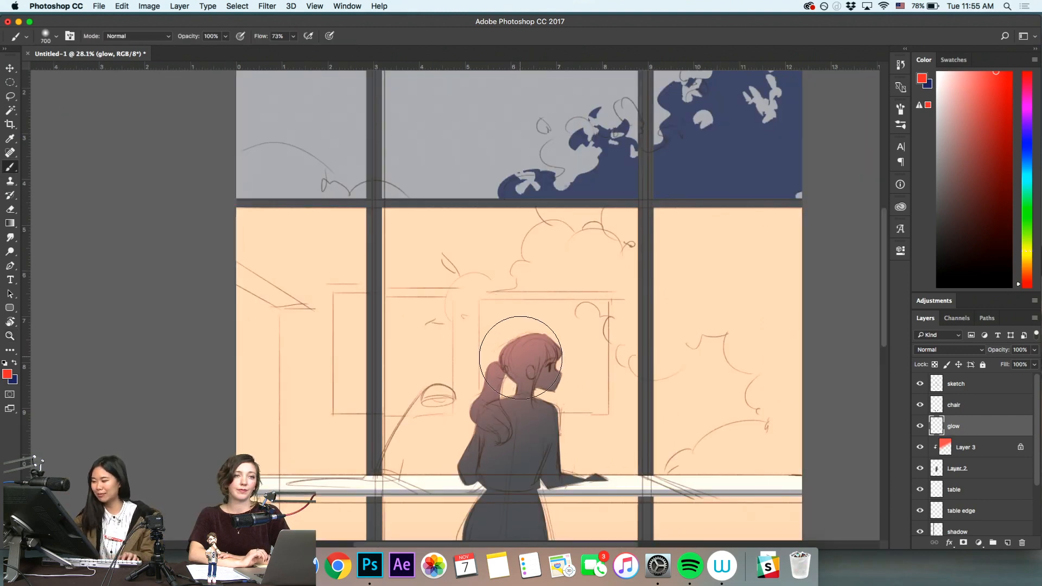
key("bracketleft")
key("bracketleft")
left_click(516, 349)
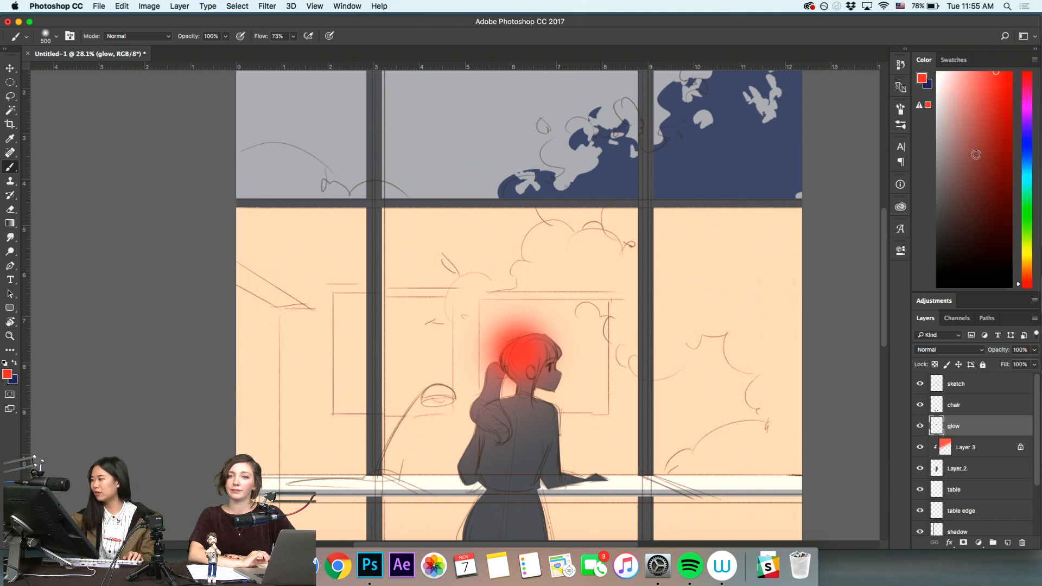
Set the glow layer's blend mode to Color Dodge and move the glow to just behind the woman's head
left_click(975, 350)
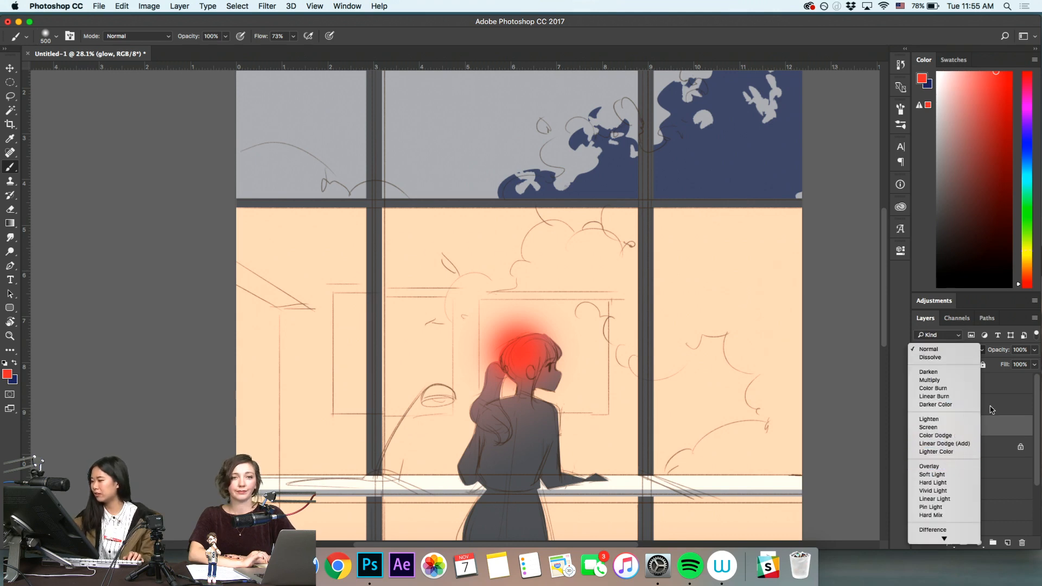
left_click(944, 436)
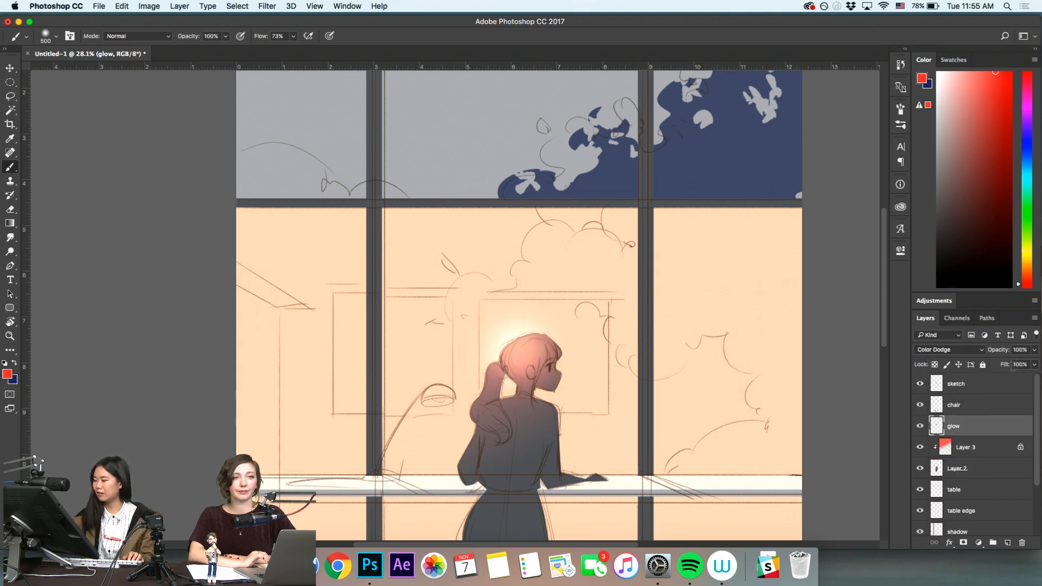
key("v")
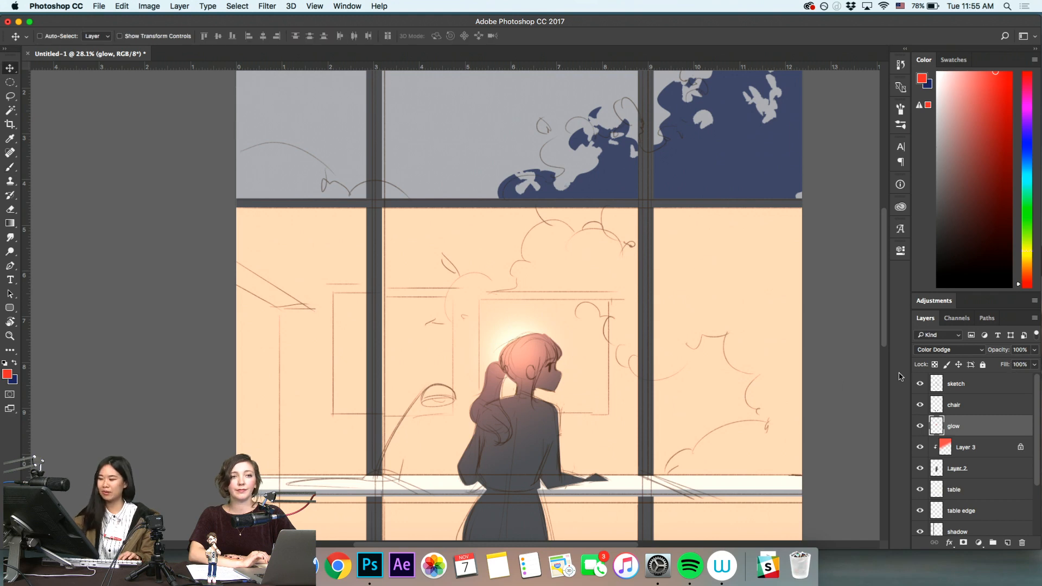
left_click_drag(521, 391, 376, 422)
left_click_drag(393, 273, 502, 361)
Lower the glow layer's opacity to 67%
key("z")
scroll(524, 419, "down", 2, "alt")
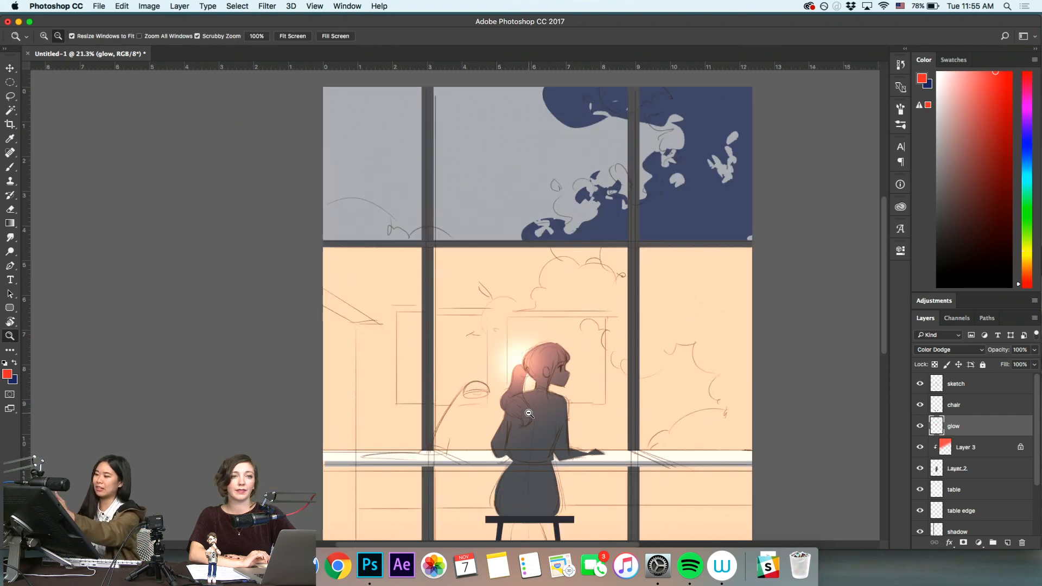
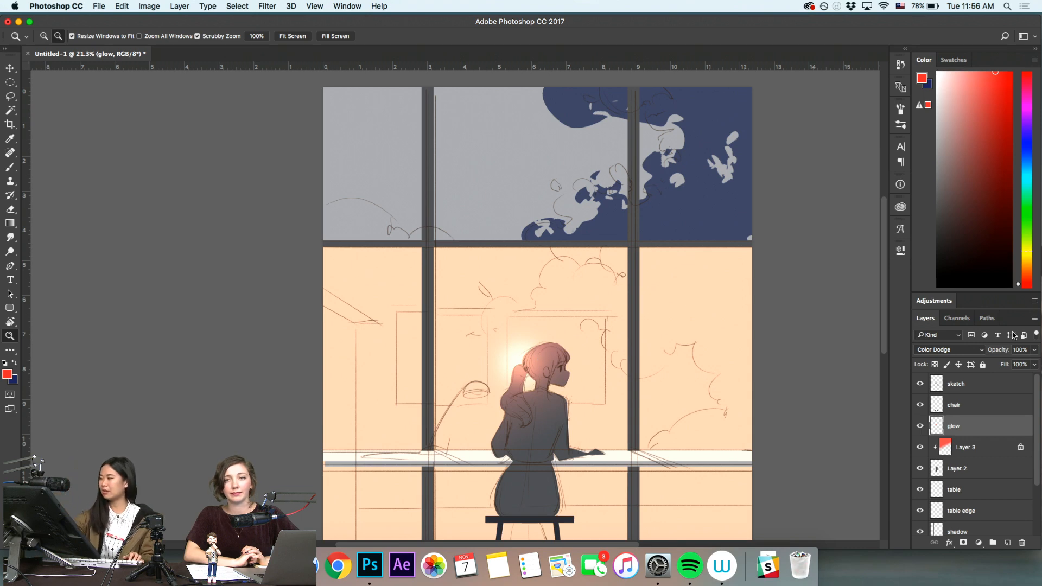
left_click_drag(1033, 352, 1017, 364)
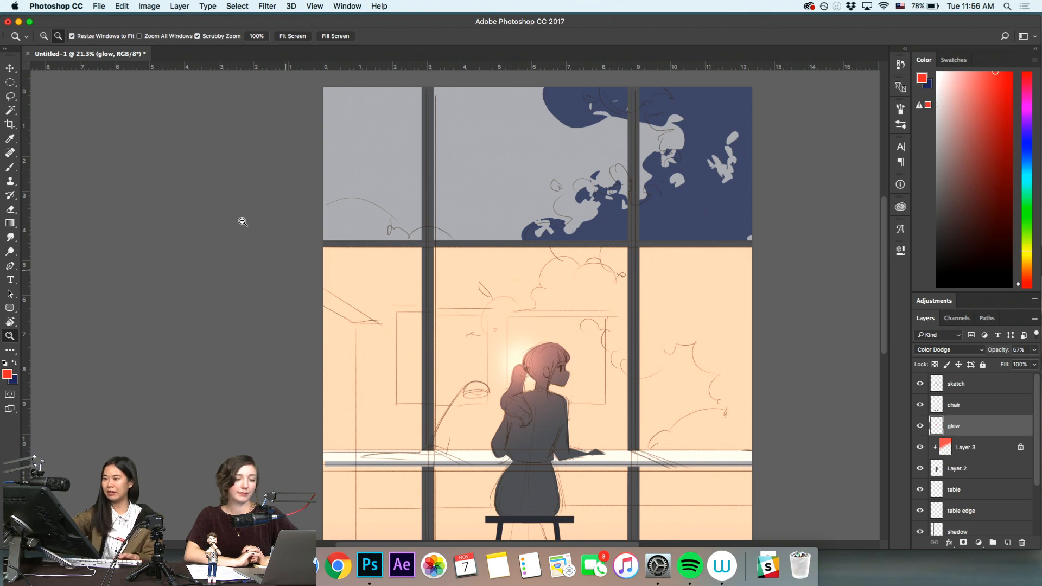
Try brushing a red glow down the window post behind the woman, and undo the stroke
key("b")
left_click_drag(429, 239, 429, 405)
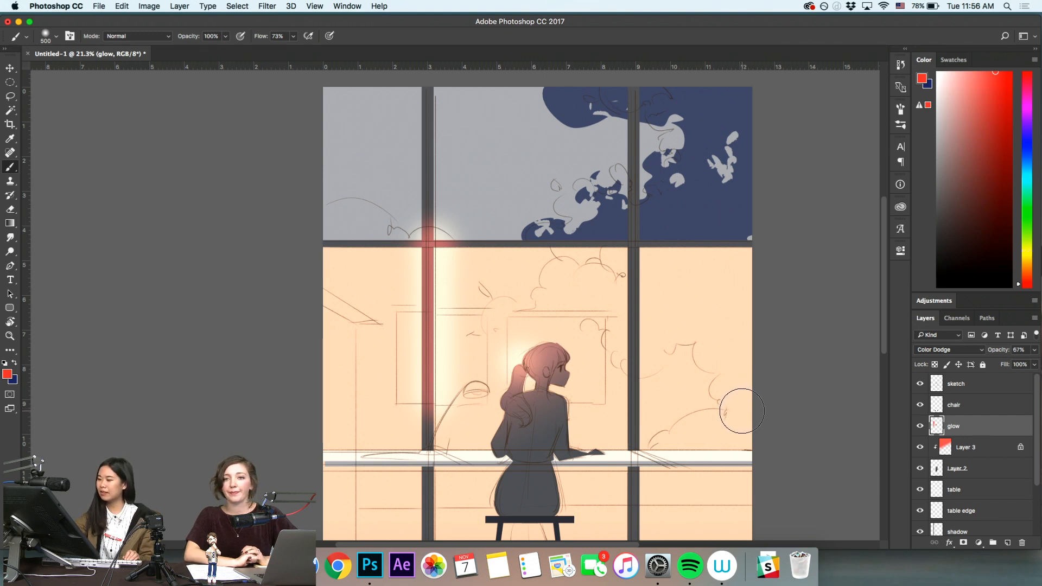
key("super+z")
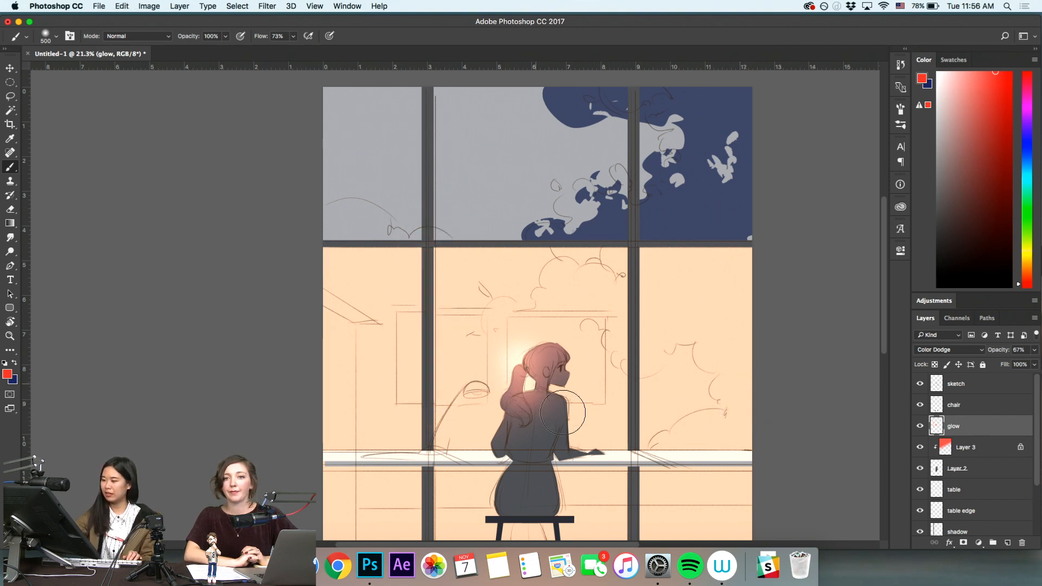
Dab a soft red glow beside the woman's elbow on the glow layer, toggling it off and on to compare
left_click(492, 448)
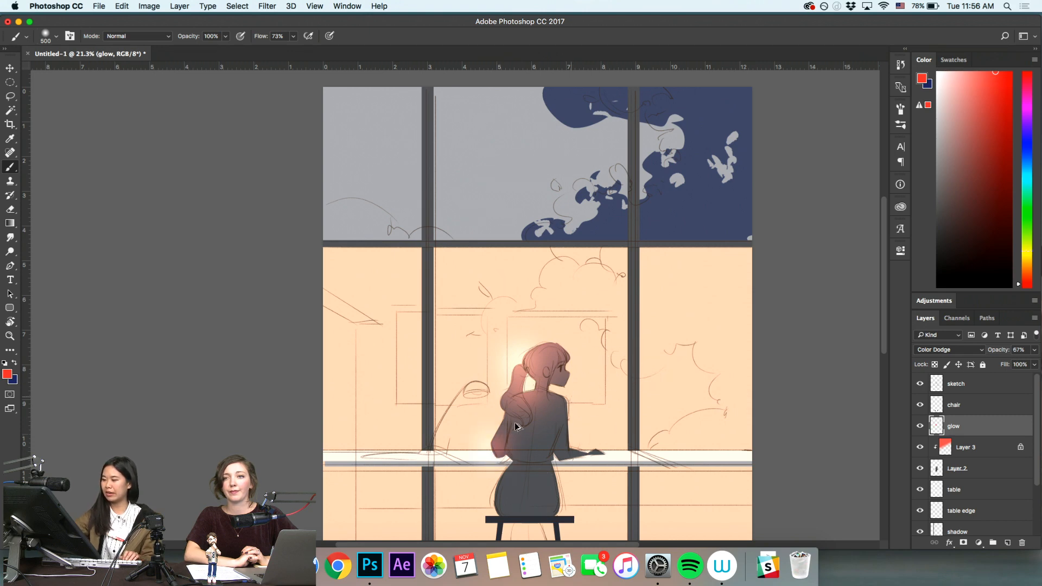
key("super+z")
key("super+z")
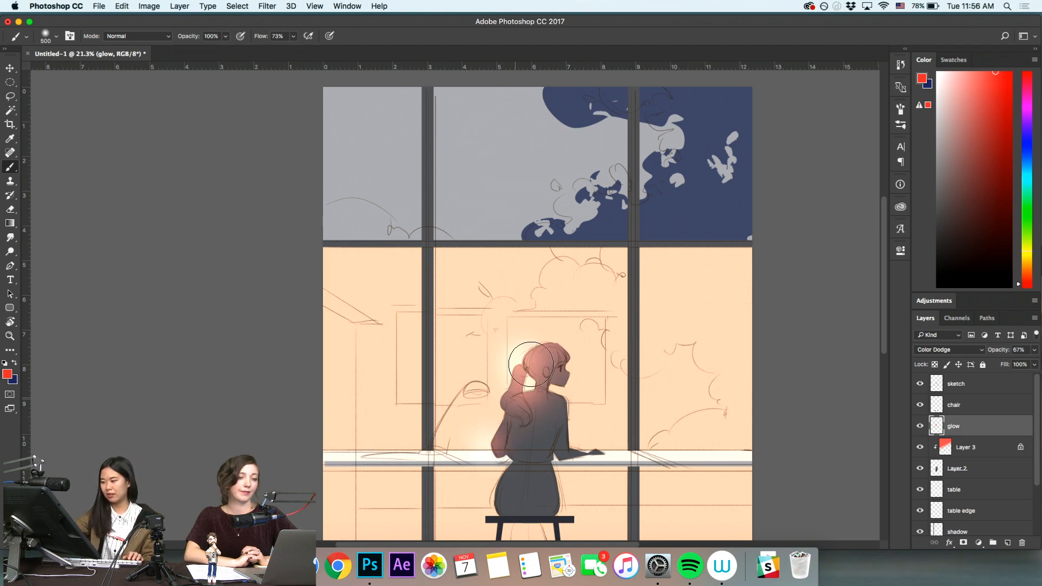
key("z")
key("b")
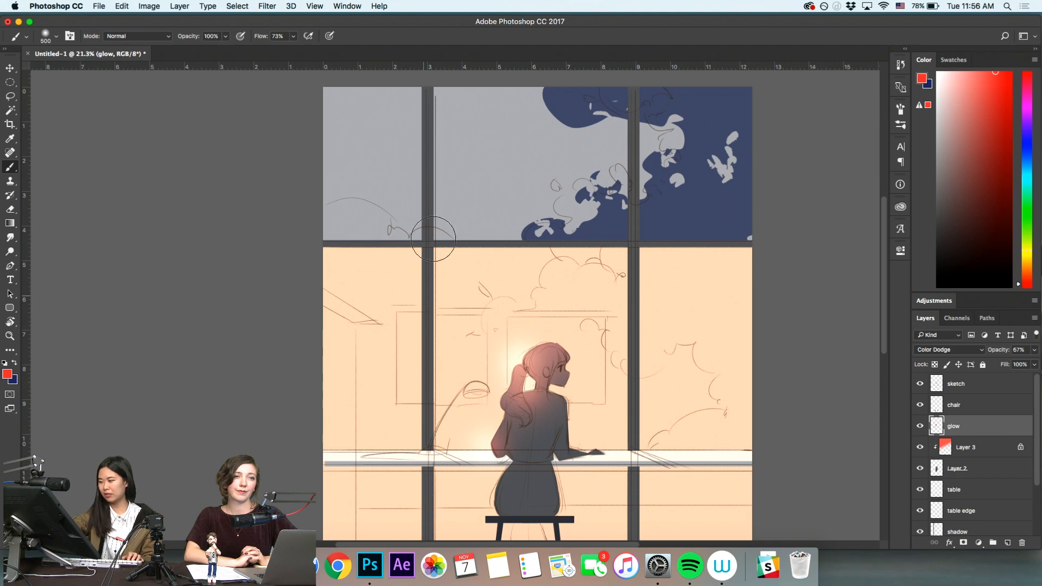
Recolour the blue tree shape on Layer 1 with a dark grey sampled from the artwork
key("z")
left_click(553, 299, "alt")
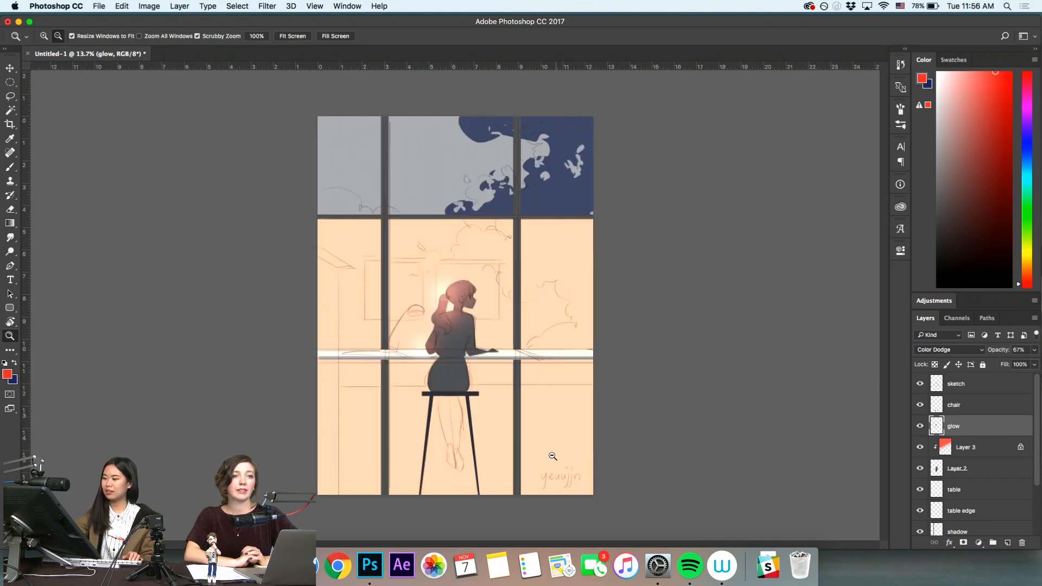
left_click(552, 299, "alt")
key("b")
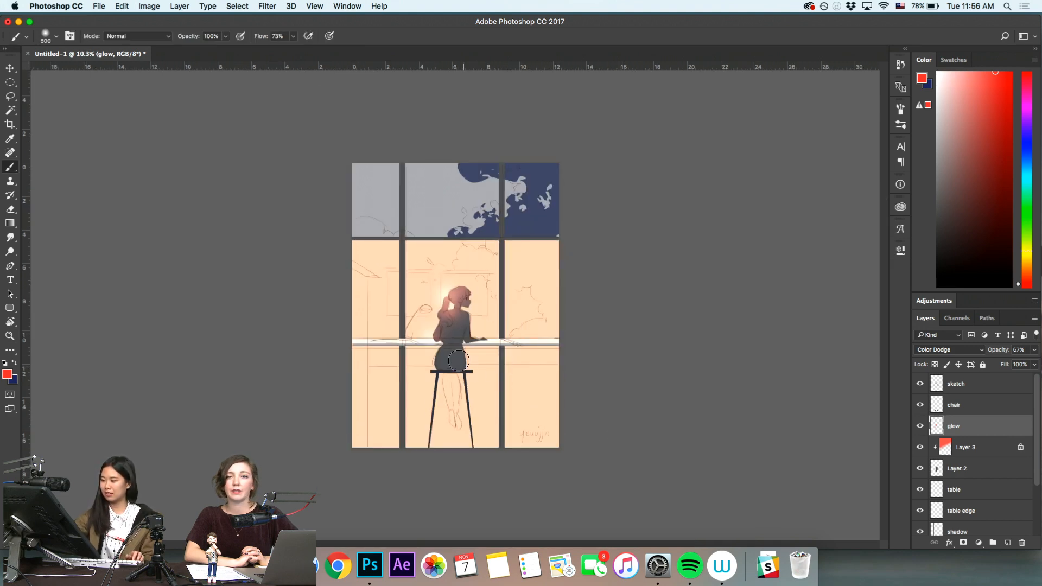
left_click(486, 344, "alt")
key("z")
left_click(555, 342, "alt")
scroll(1032, 499, "down", 3)
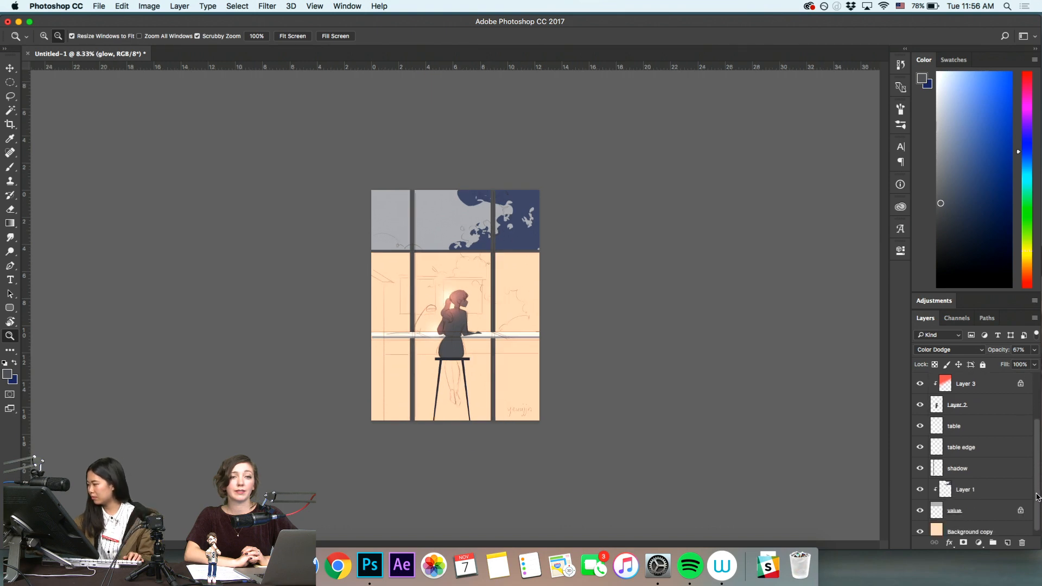
left_click(991, 483)
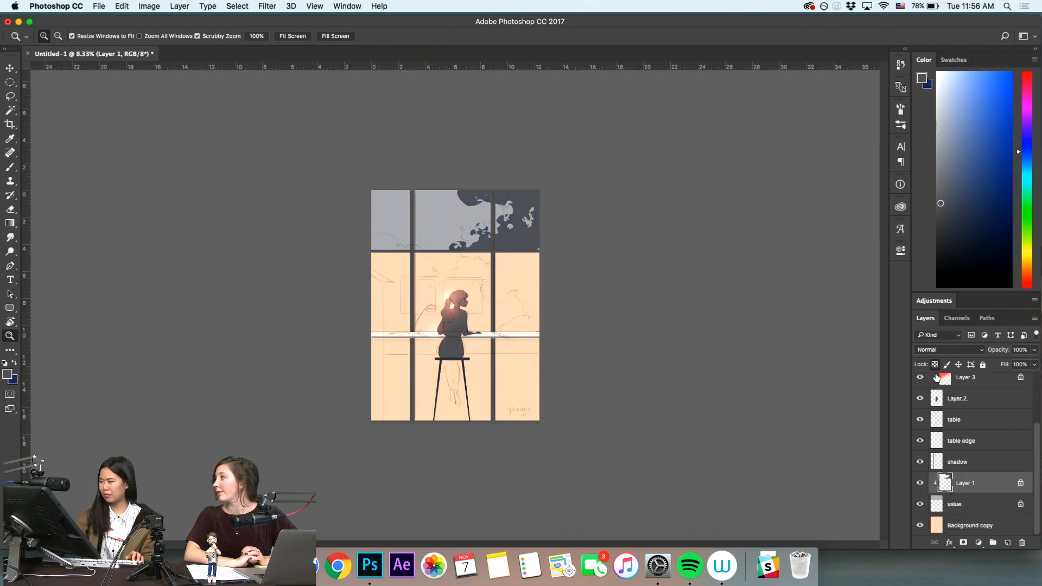
left_click_drag(549, 281, 572, 309)
key("h")
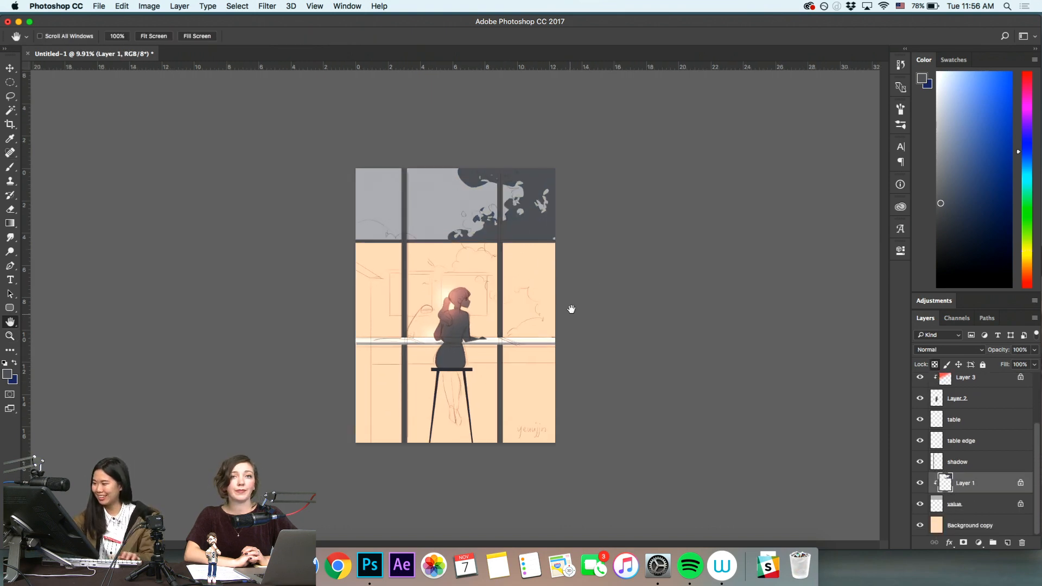
key("z")
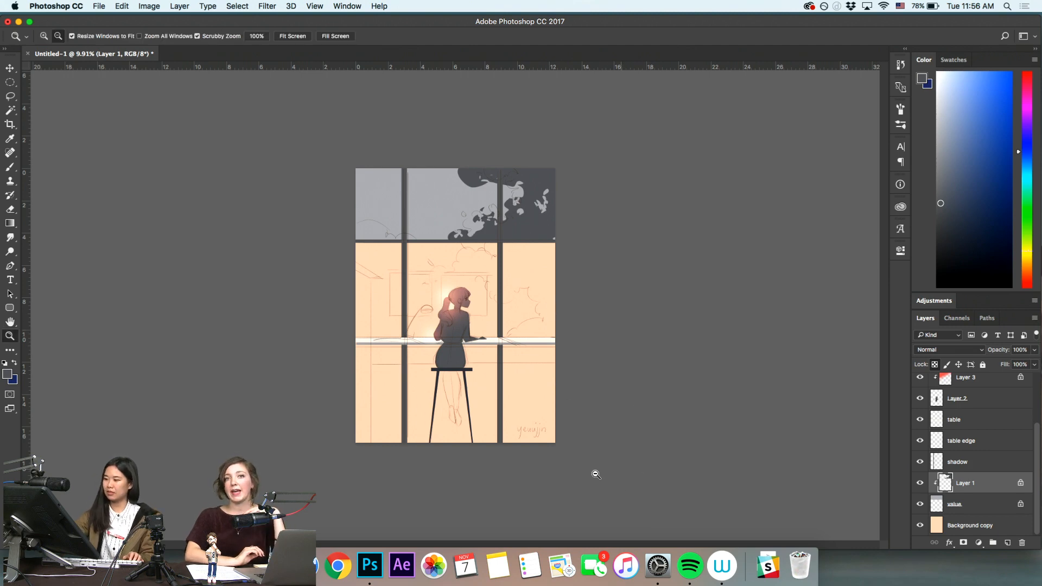
mouse_move(593, 475)
left_mouse_down()
mouse_move(584, 475)
mouse_move(636, 452)
left_mouse_up()
left_click_drag(466, 356, 533, 349)
key("b")
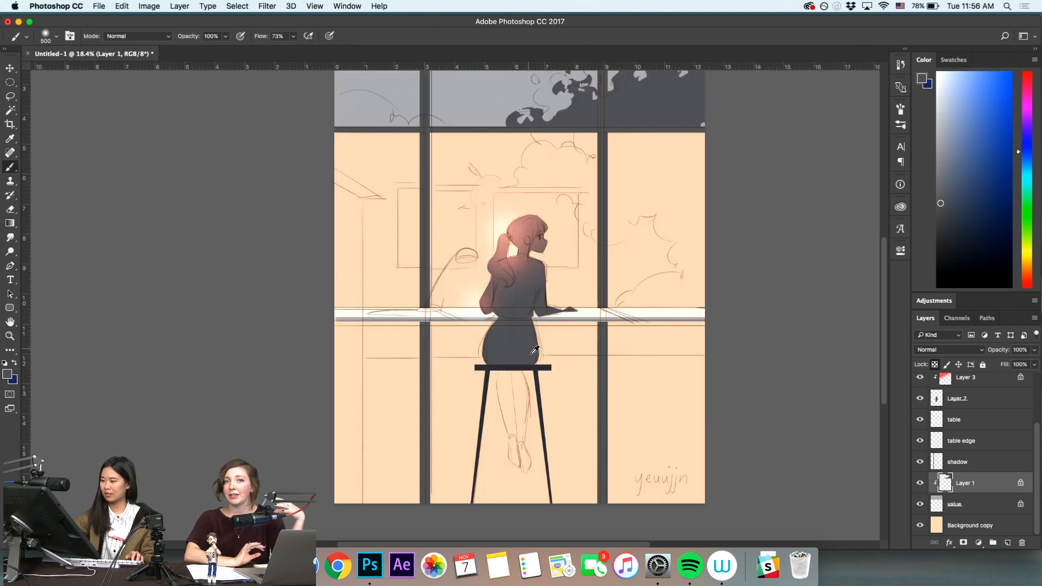
key("z")
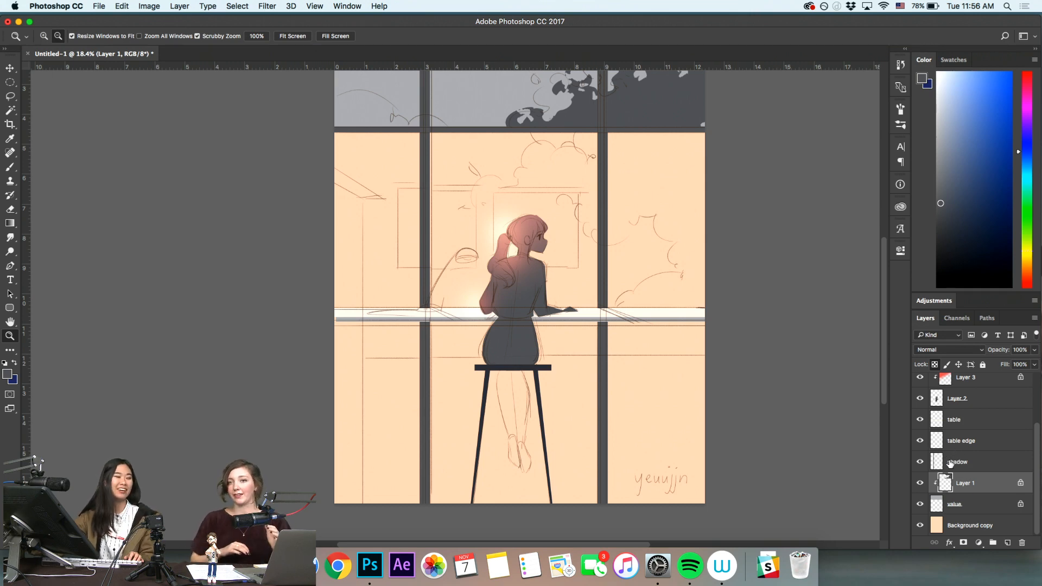
Lock the table layer's transparent pixels and recolour the white tabletop with a sampled, brightened pale cream
left_click(989, 403)
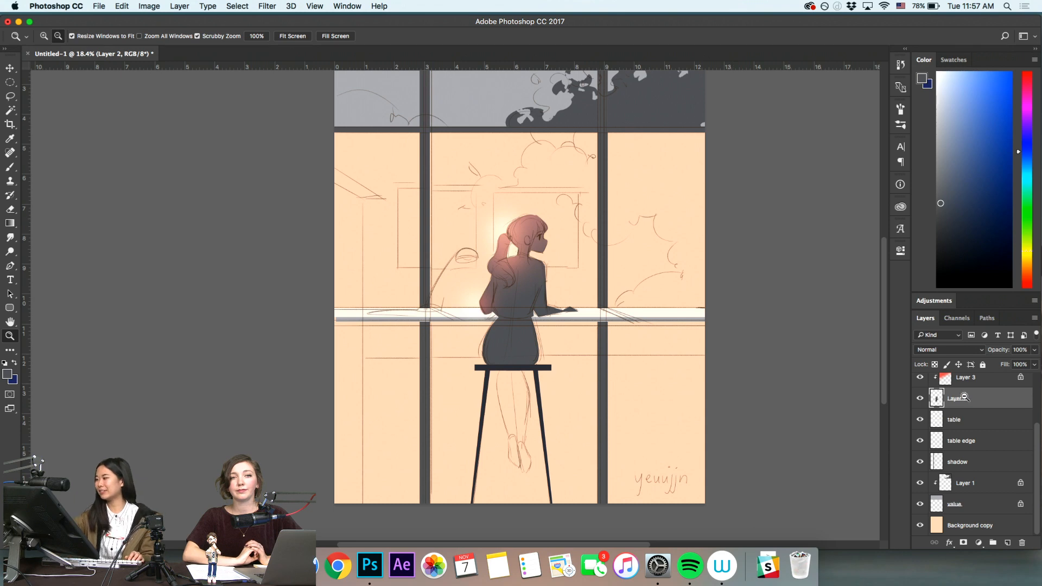
left_click(961, 422)
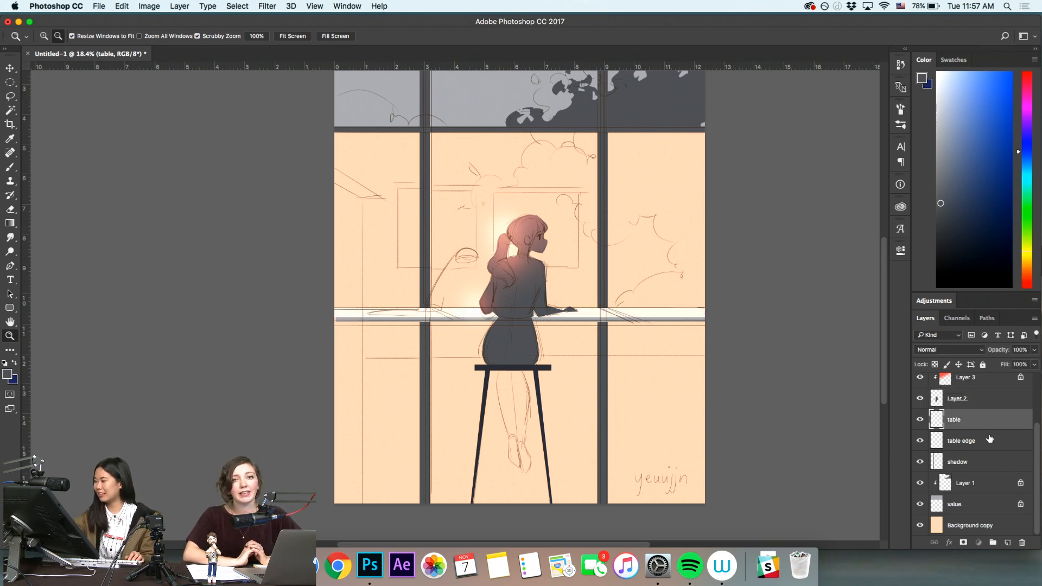
left_click(934, 365)
key("b")
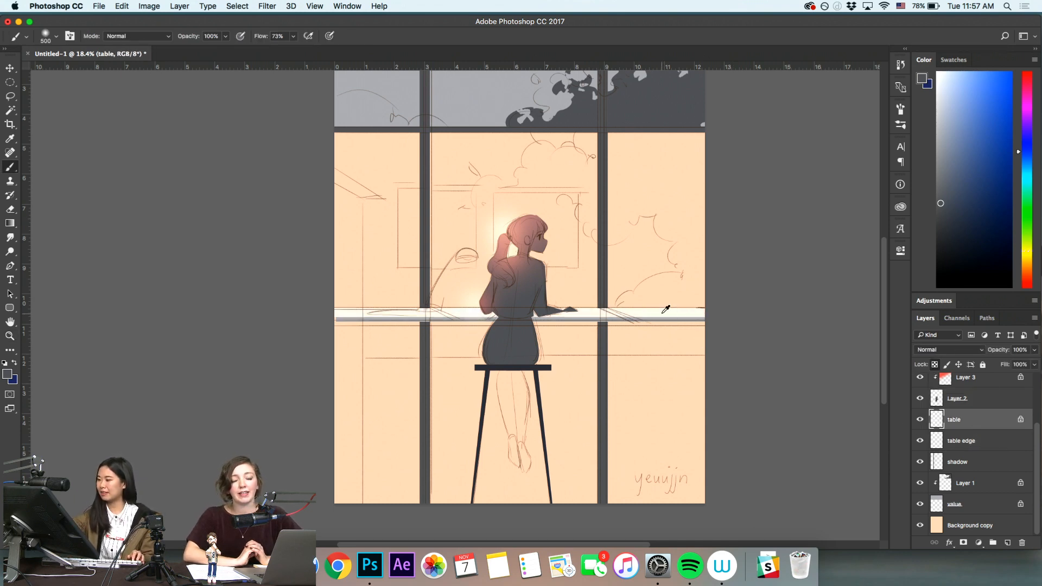
left_click(663, 311, "alt")
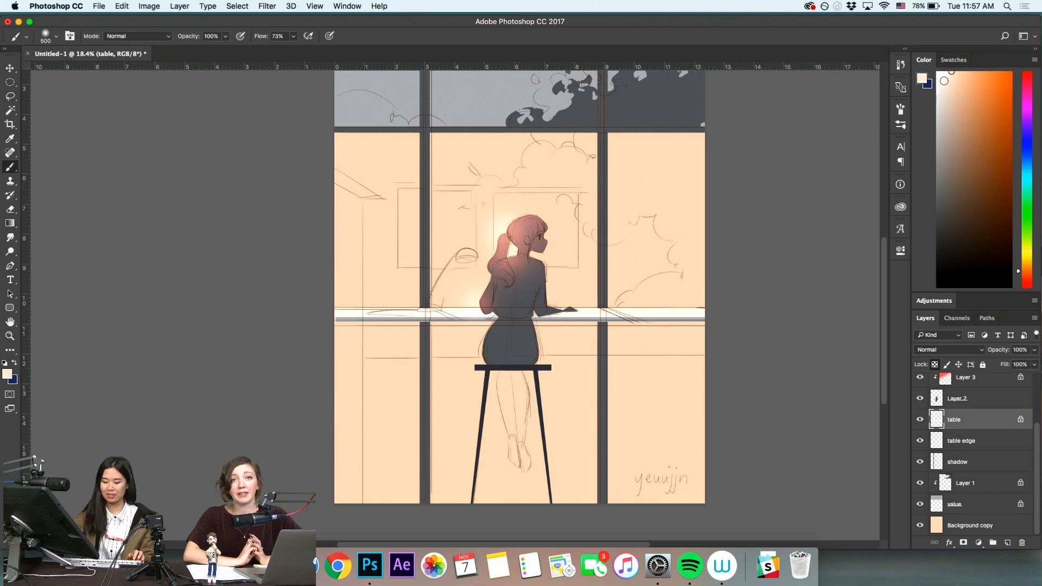
key("z")
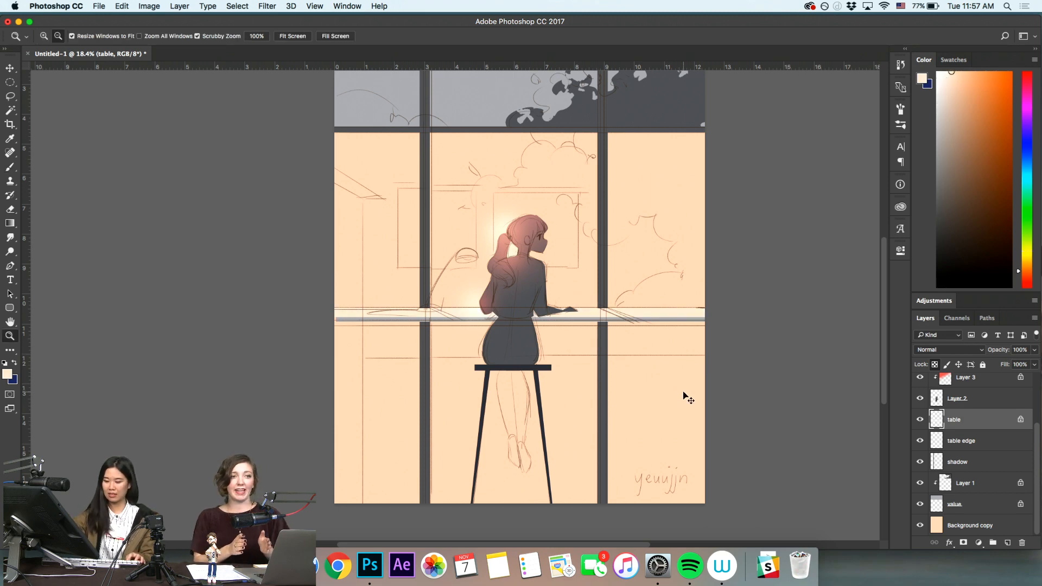
key("super+shift+s")
type("z")
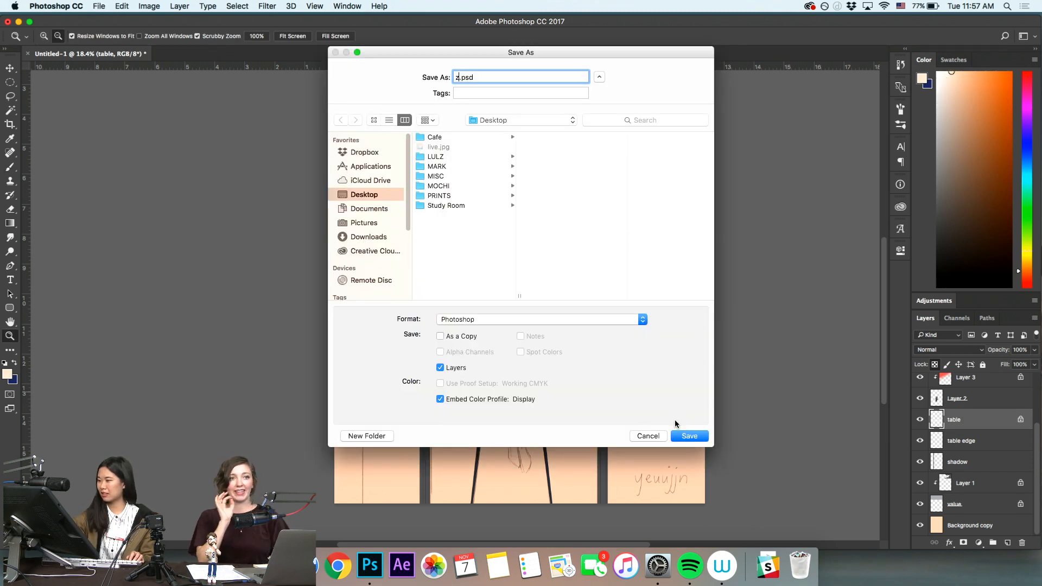
key("Return")
left_click(699, 400)
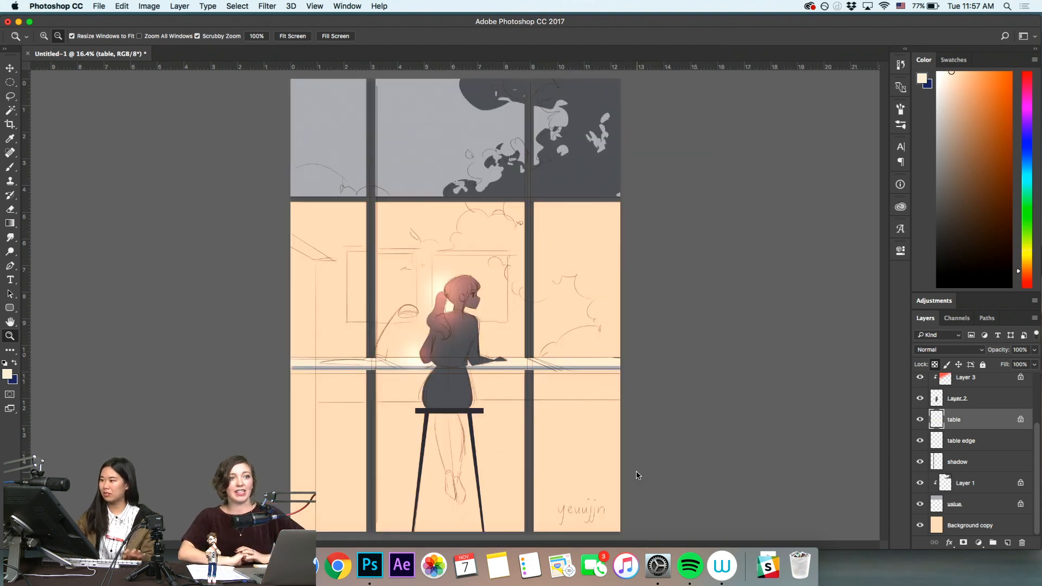
Save the artwork to the Desktop as study.psd in Photoshop format with Maximize Compatibility on
key("super+shift+s")
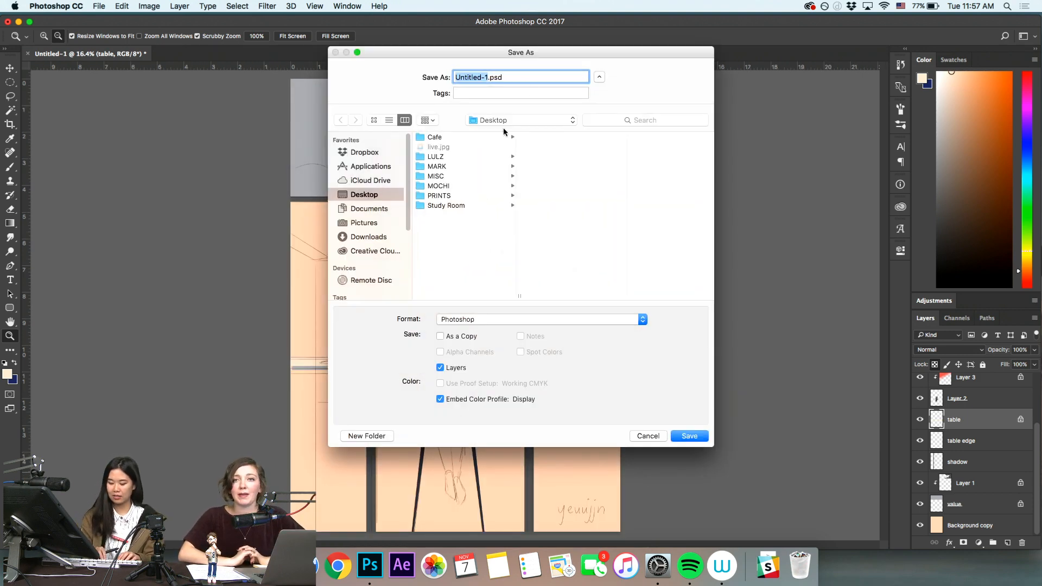
type("study")
key("Return")
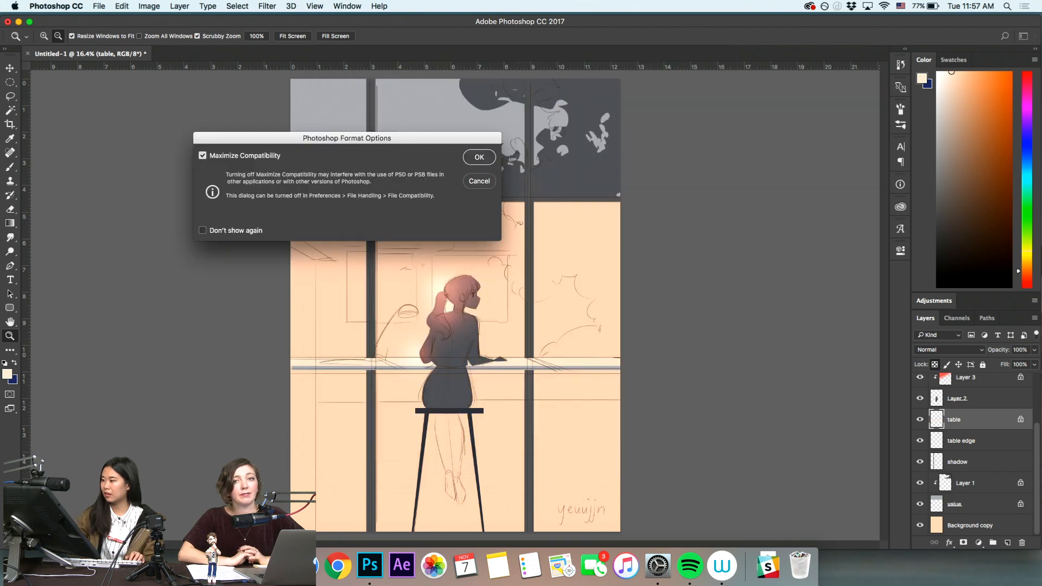
left_click(480, 158)
Add a new layer directly above the value layer, clipped to it, for colouring the upper window panes
left_click_drag(513, 392, 544, 401)
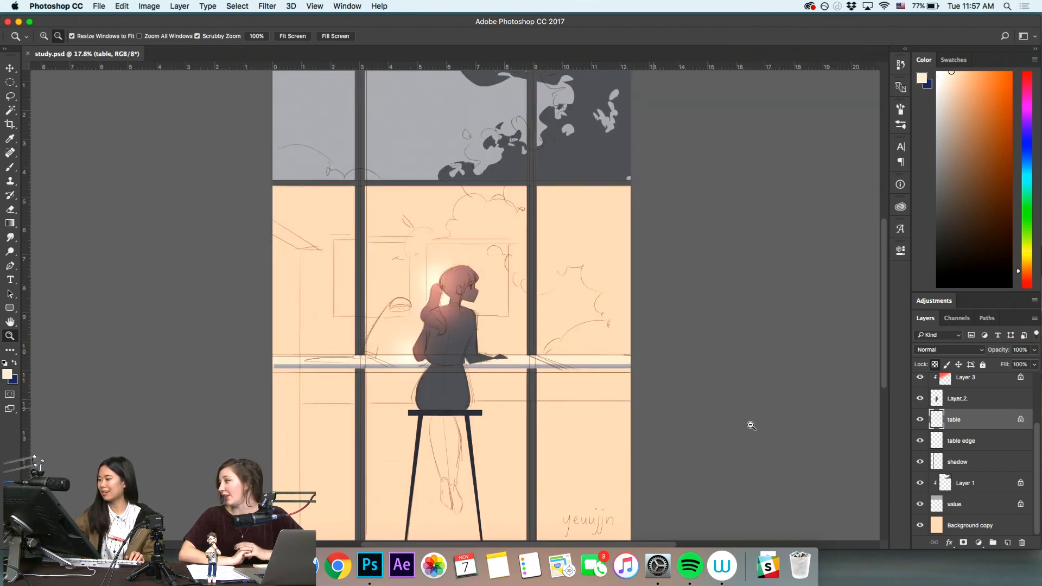
left_click(985, 526)
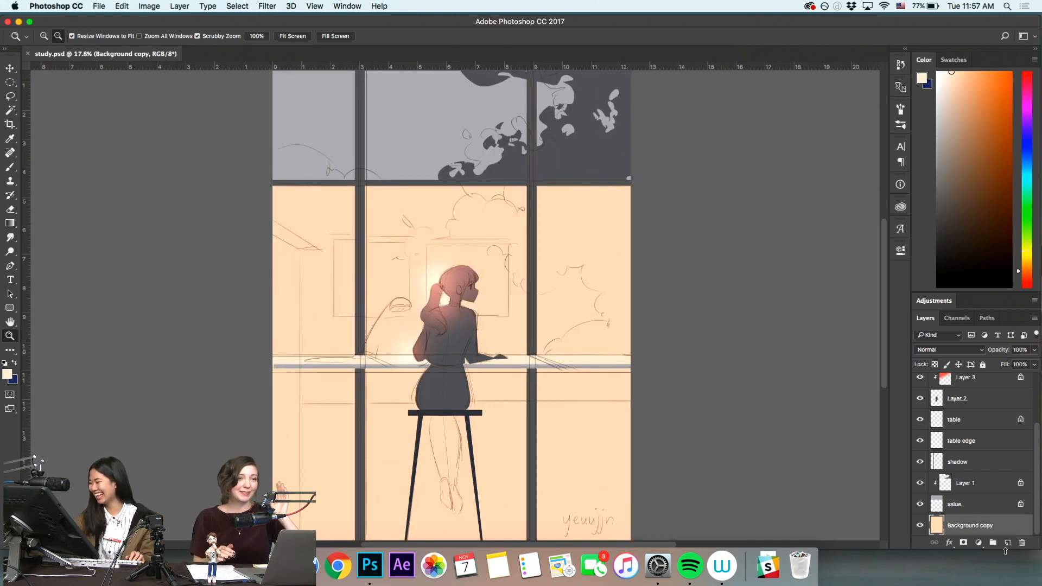
left_click(920, 505)
left_click(920, 504)
left_click(977, 507)
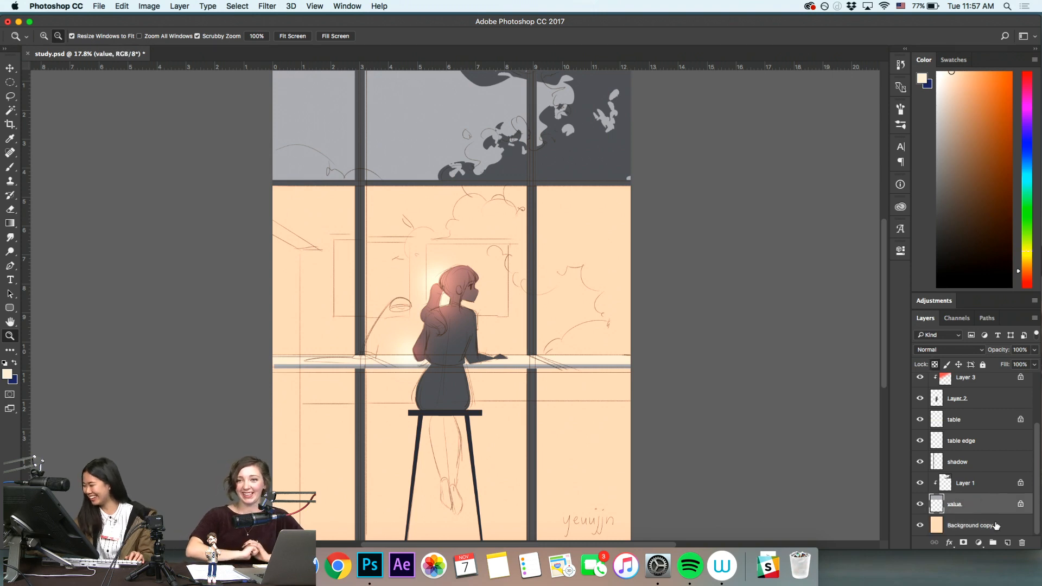
left_click(1008, 542)
key("h")
left_click_drag(548, 363, 561, 518)
key("b")
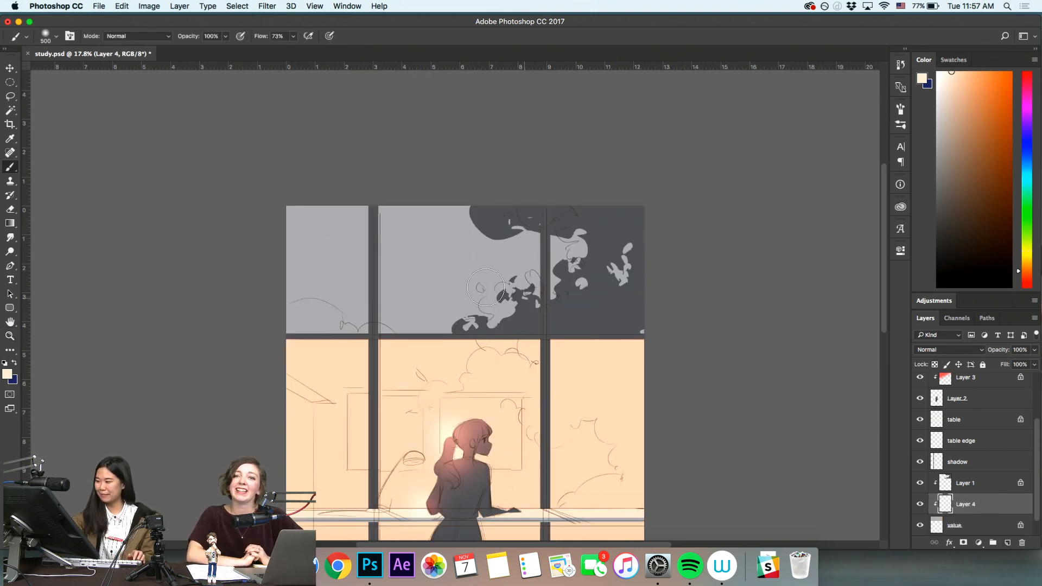
Sample the sky grey, shift it to a pale bluish grey, and draw an upward gradient over the upper panes
left_click(463, 263, "alt")
left_click(945, 124)
key("g")
left_click_drag(518, 422, 548, 197)
key("z")
Lock Layer 4's transparent pixels and refill it with a slightly darker bluish grey
left_click(934, 365)
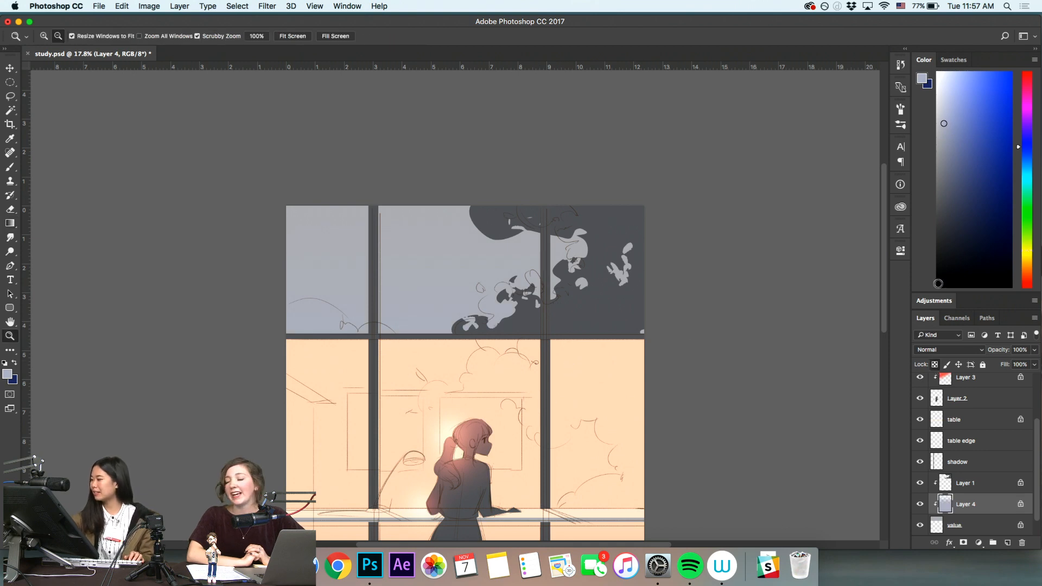
left_click(945, 137)
key("alt+BackSpace")
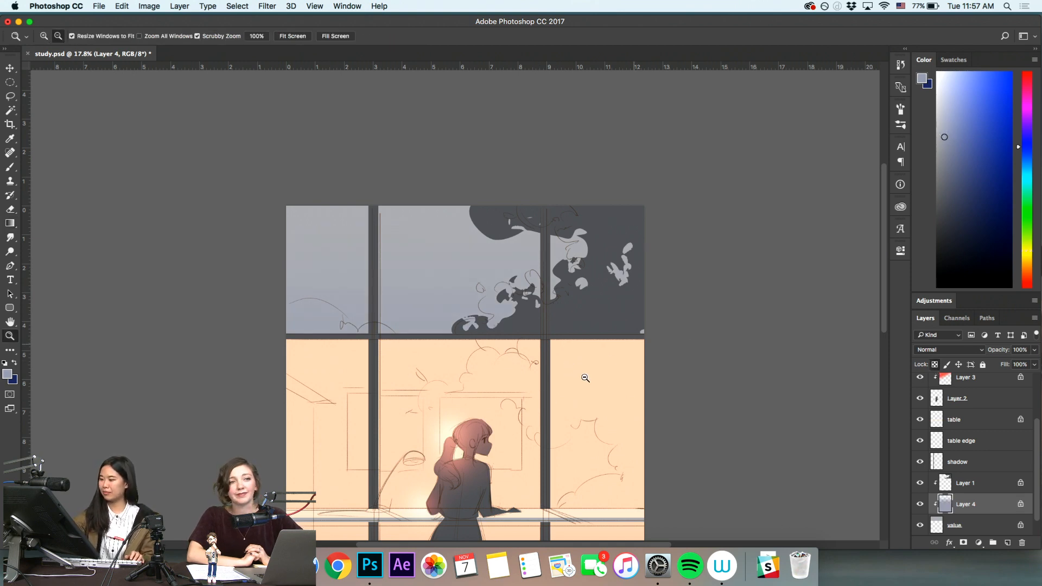
Add a new layer directly above the Background copy layer, beneath the value layer
left_click(567, 417, "alt")
left_click(583, 410)
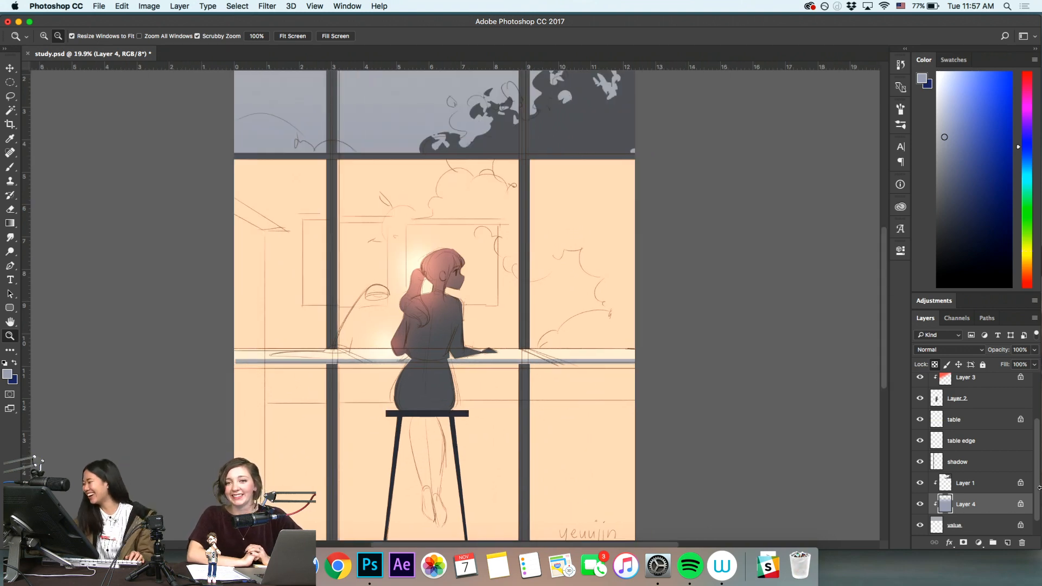
left_click_drag(1035, 509, 1036, 522)
left_click(990, 521)
left_click(1008, 543)
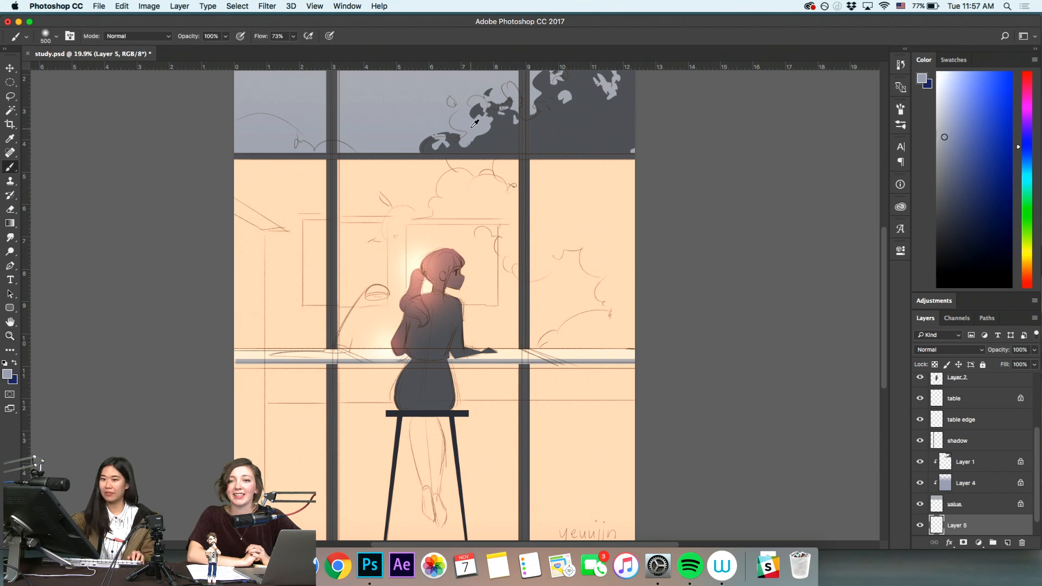
Lasso the foliage mass behind the woman, following the sketch from the upper panes down to the tabletop
left_click_drag(510, 295, 530, 329)
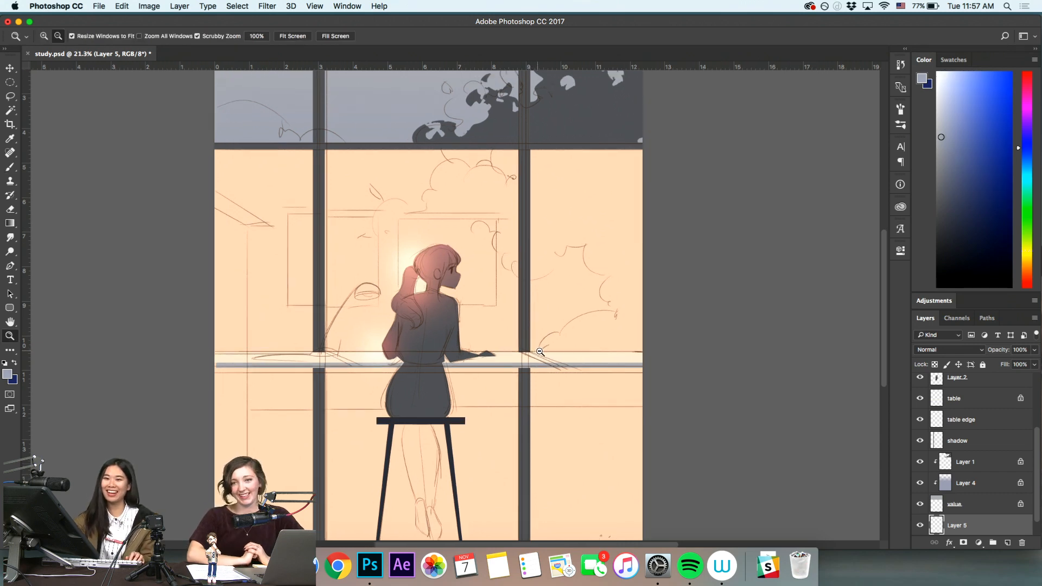
left_click(539, 356, "alt")
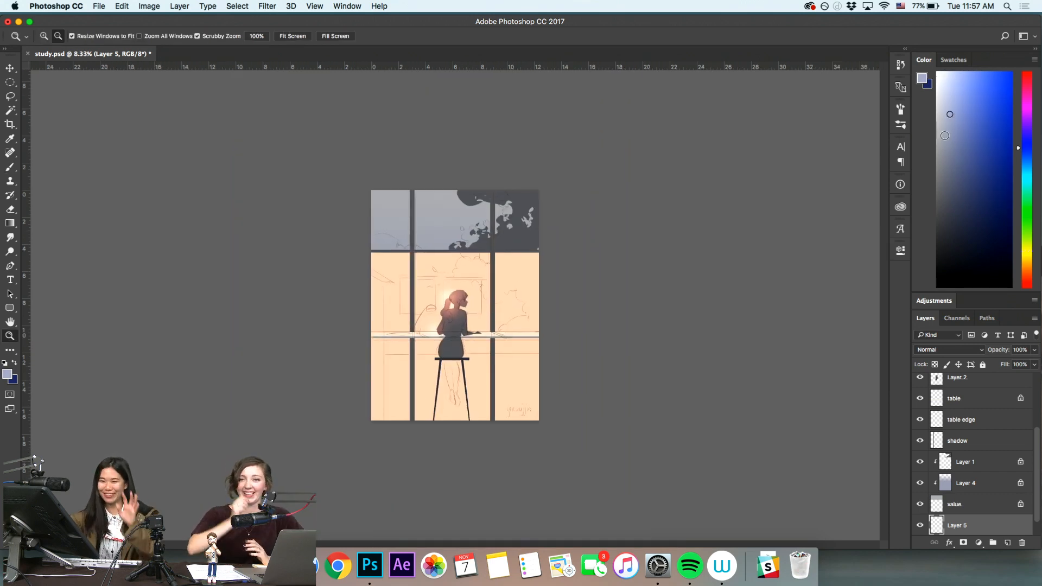
key("super+plus")
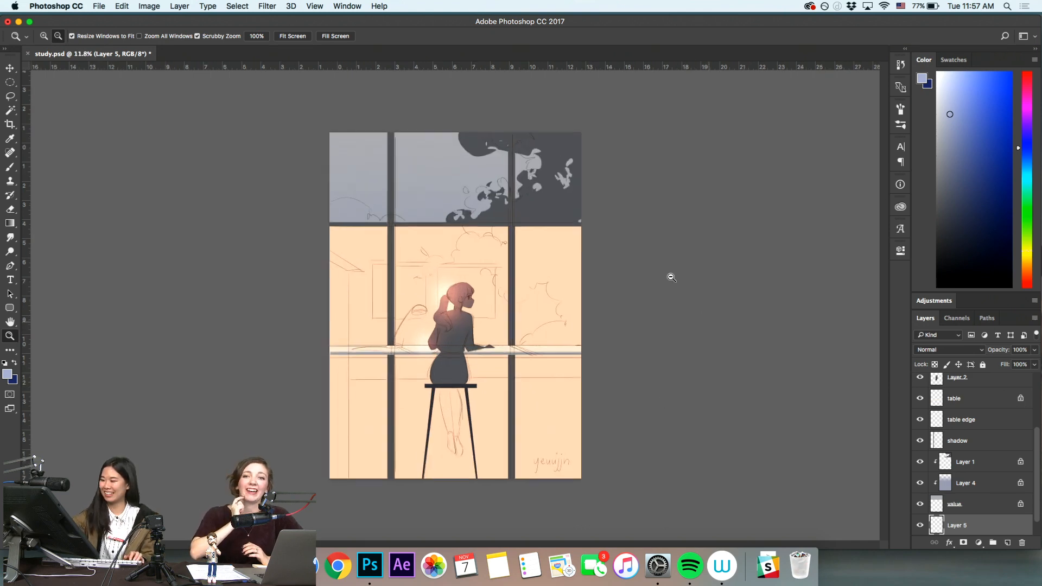
key("l")
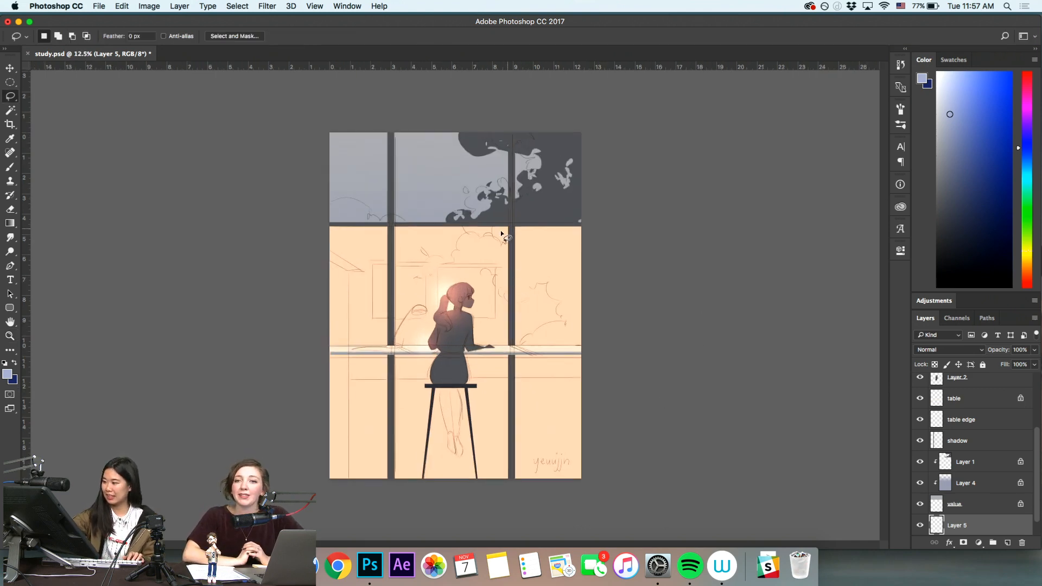
mouse_move(495, 225)
left_mouse_down()
mouse_move(498, 245)
mouse_move(447, 268)
mouse_move(437, 288)
mouse_move(472, 298)
mouse_move(508, 283)
mouse_move(516, 320)
mouse_move(563, 321)
mouse_move(526, 353)
mouse_move(579, 356)
mouse_move(643, 255)
mouse_move(594, 183)
mouse_move(495, 224)
left_mouse_up()
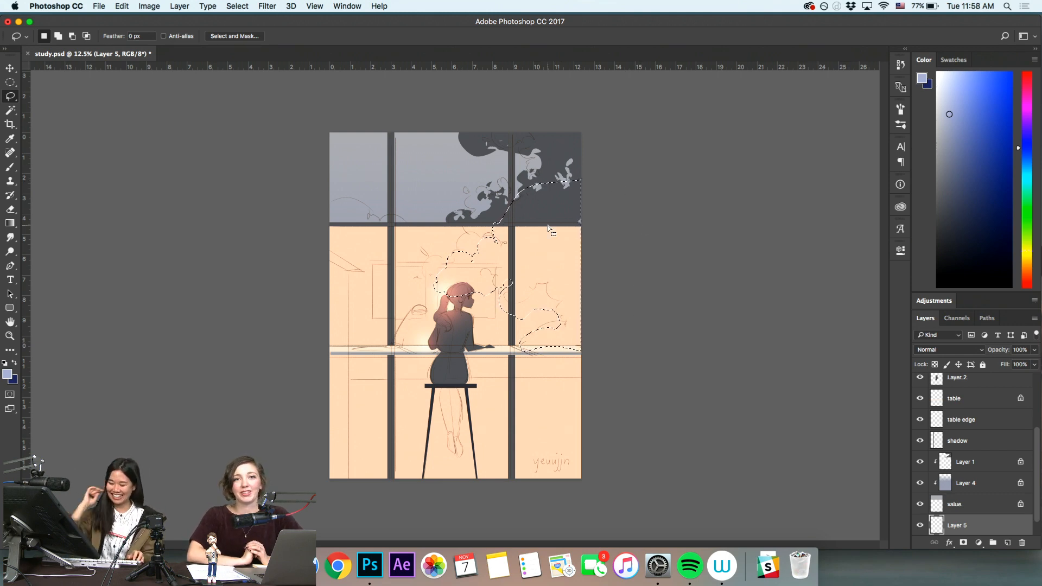
Sample the sky colour, adjust it to a pale bluish grey, fill the foliage selection on Layer 5, and deselect
key("b")
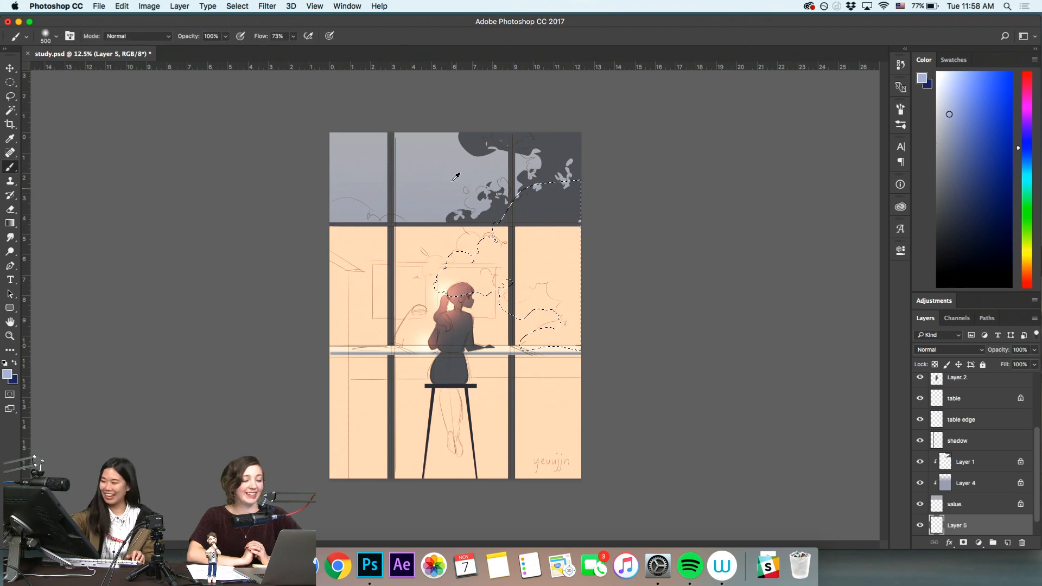
left_click(437, 166, "alt")
left_click_drag(940, 136, 944, 111)
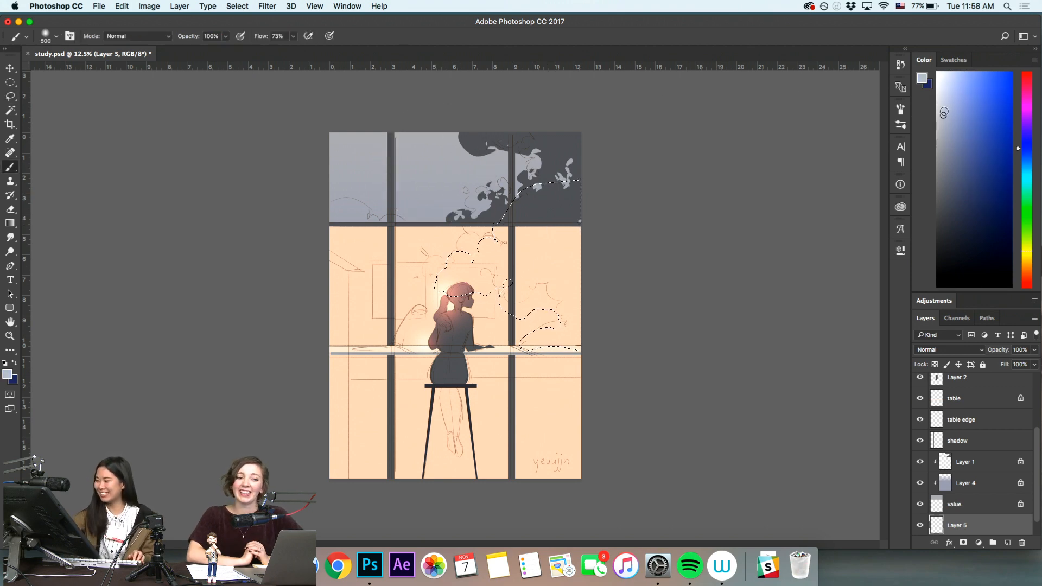
key("r")
key("Escape")
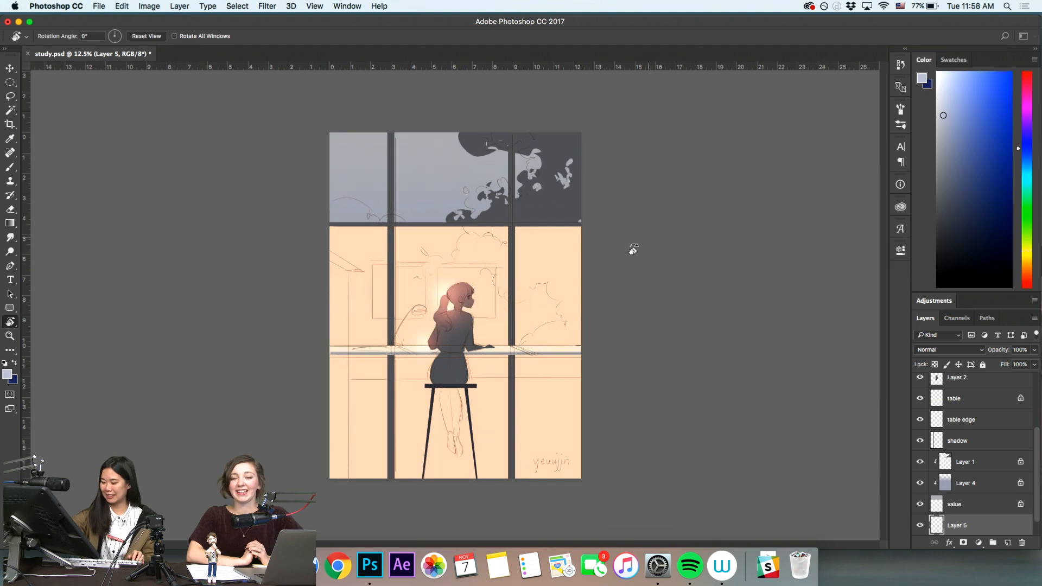
key("alt+BackSpace")
key("super+d")
key("z")
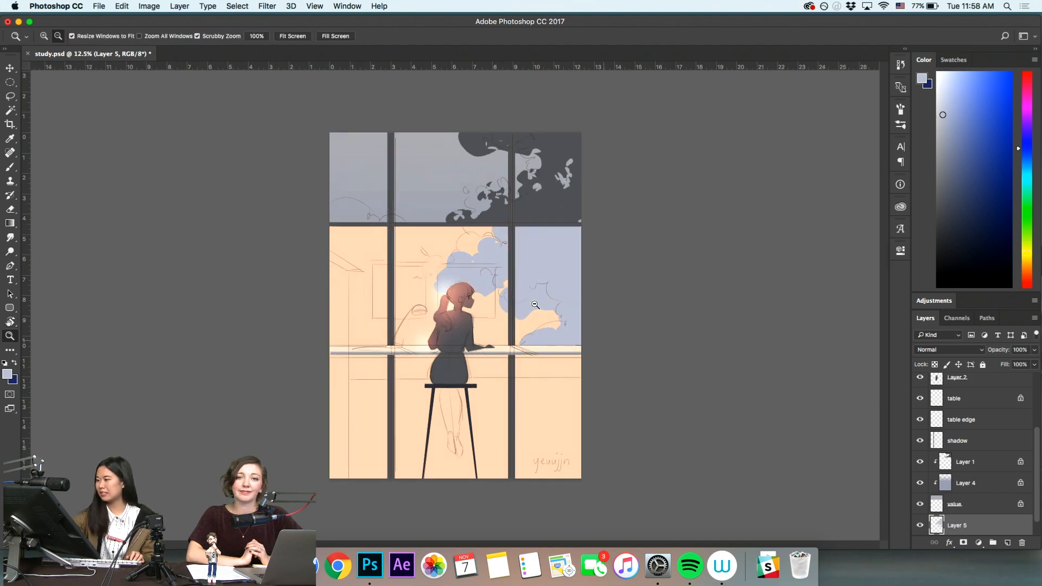
key("super+0")
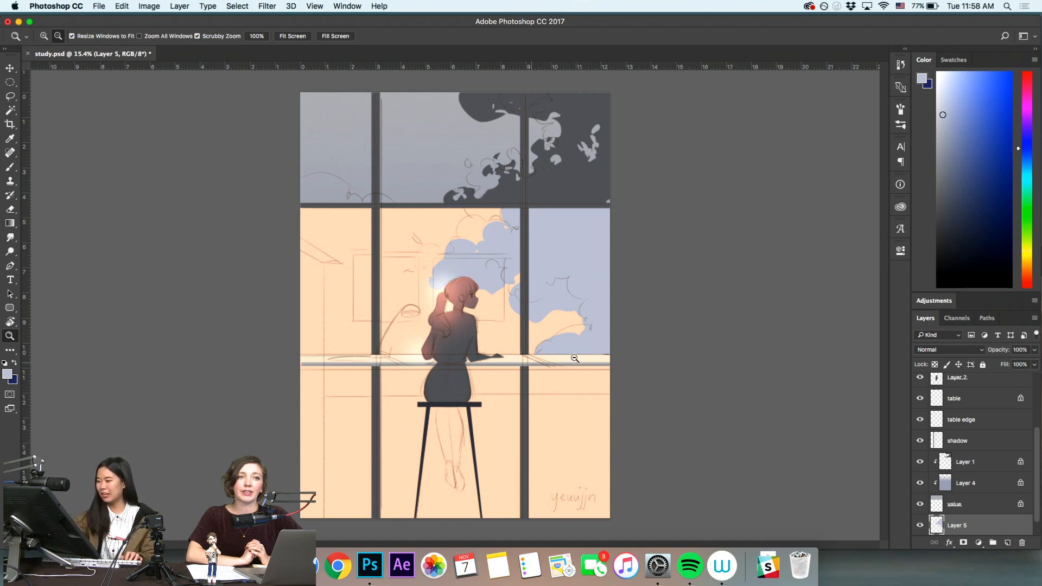
mouse_move(574, 359)
left_mouse_down()
mouse_move(628, 391)
mouse_move(530, 405)
mouse_move(606, 342)
mouse_move(546, 391)
mouse_move(584, 354)
left_mouse_up()
key("r")
key("z")
key("r")
key("z")
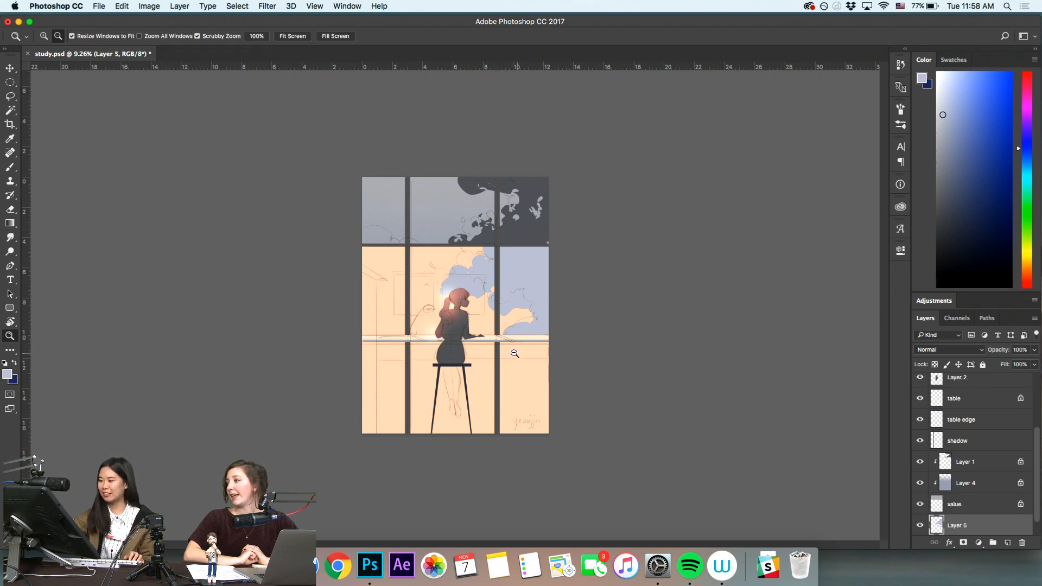
left_click_drag(518, 346, 500, 398)
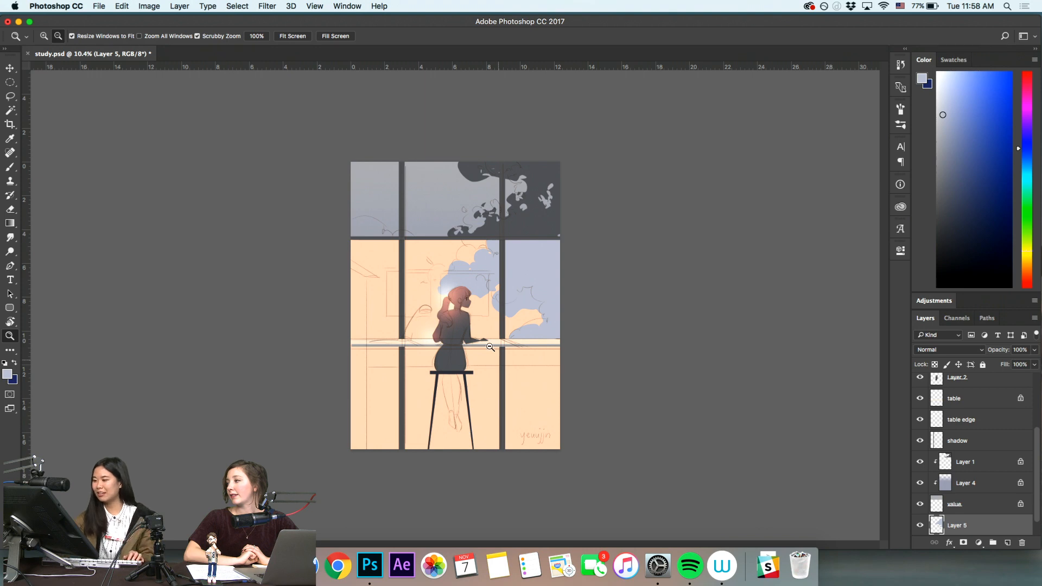
right_click(458, 326)
left_click(564, 389)
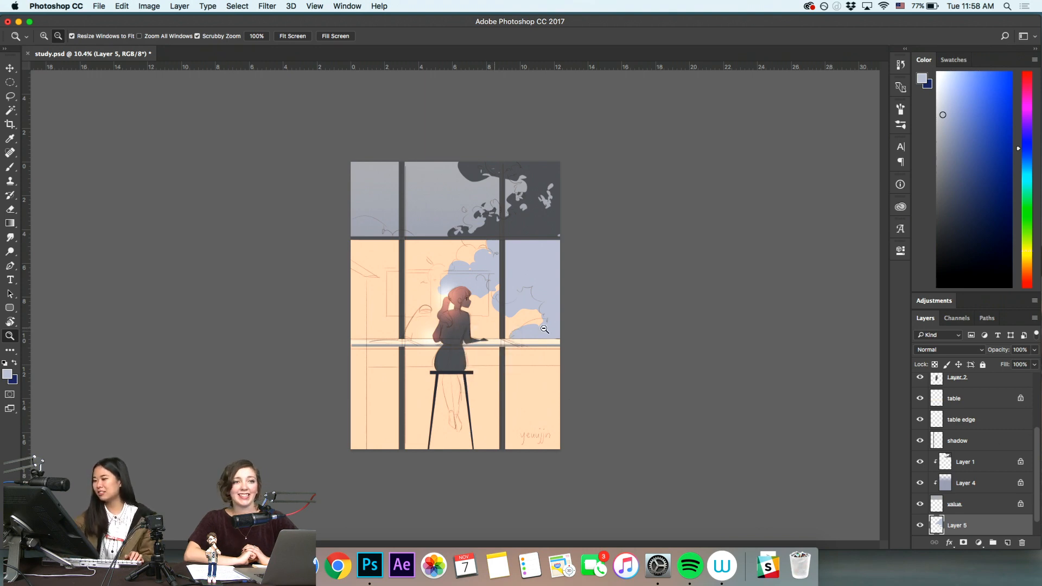
left_click_drag(474, 309, 550, 443)
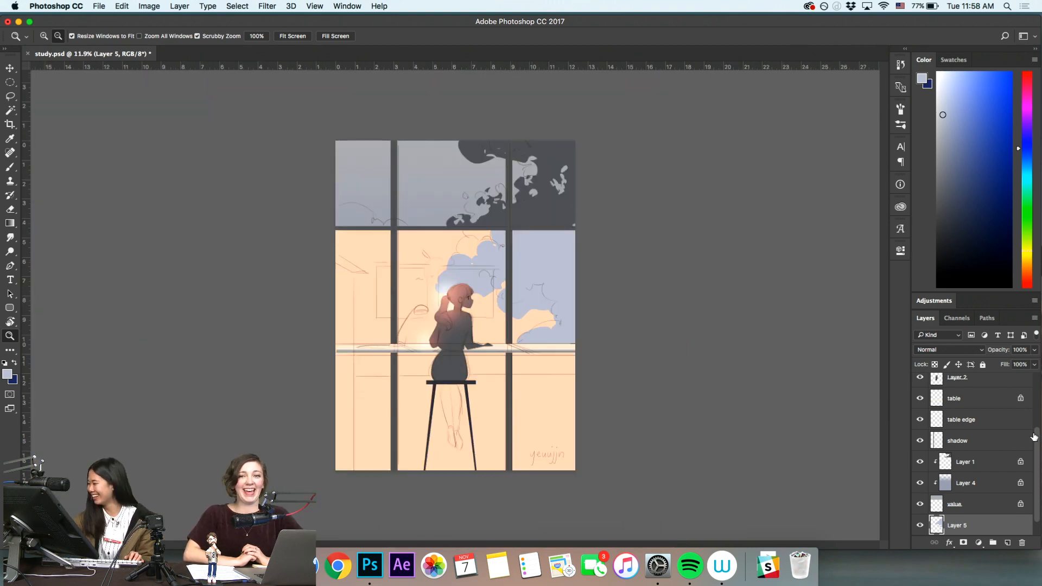
Add a new layer between the table edge and shadow layers and name it "leg"
left_click_drag(1037, 458, 1037, 432)
left_click(972, 427)
left_click(968, 471)
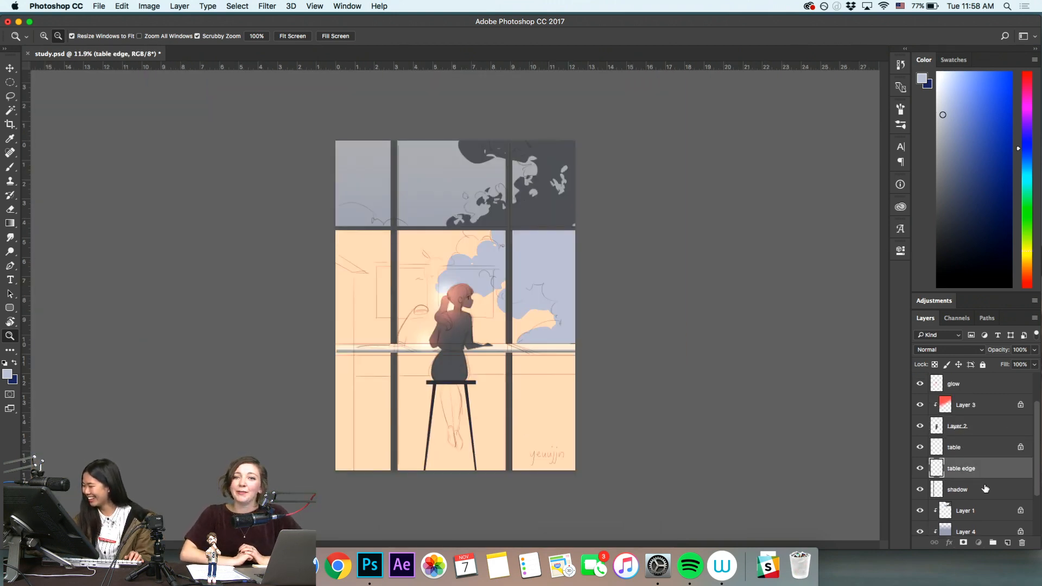
left_click(1007, 542)
double_click(959, 488)
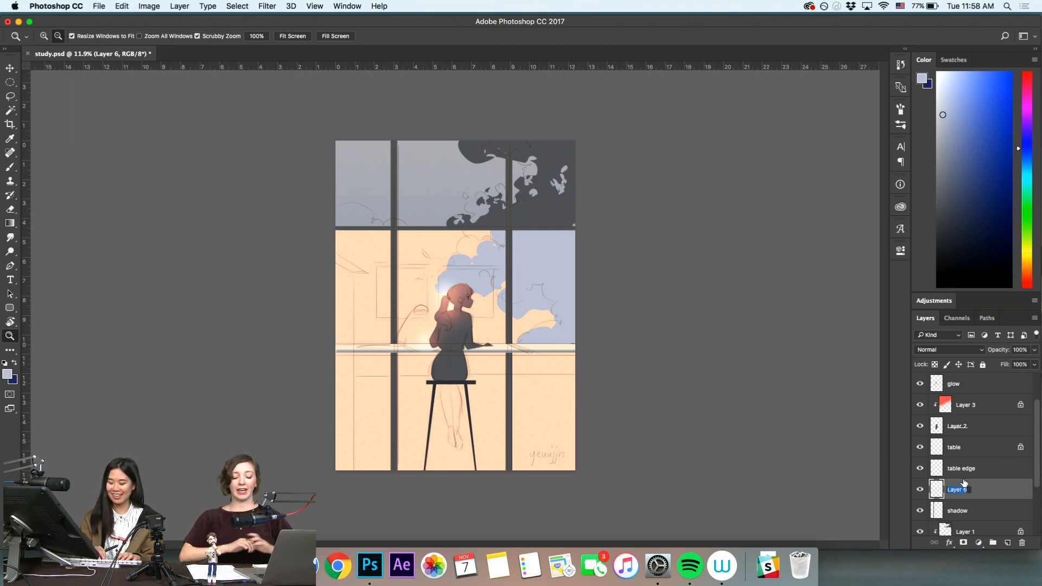
type("leg")
key("Return")
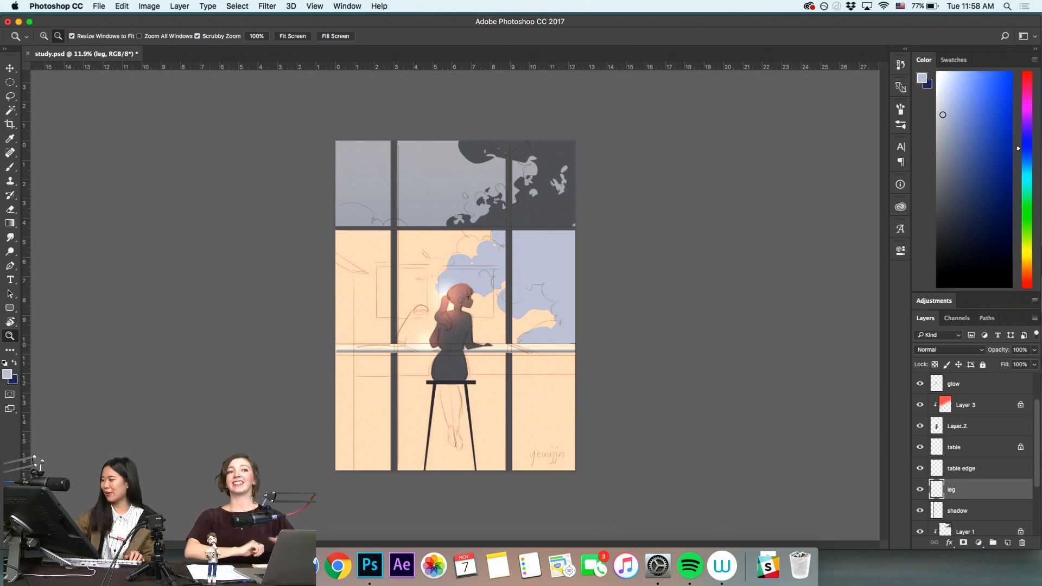
Lasso the woman's legs below the stool seat, including the gap between the calves, and fill them with dark grey
key("r")
left_click_drag(633, 326, 398, 374)
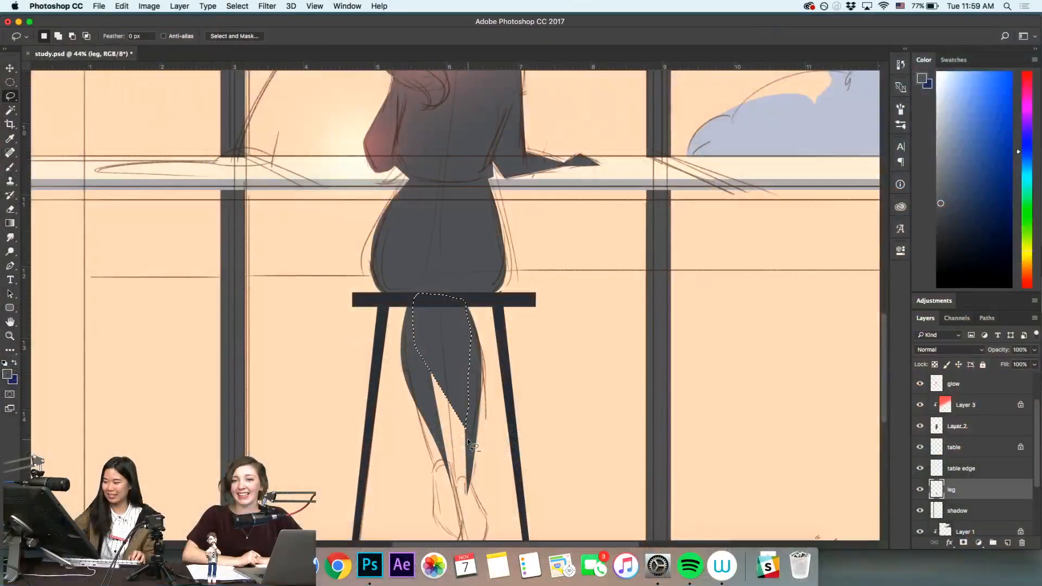
key("l")
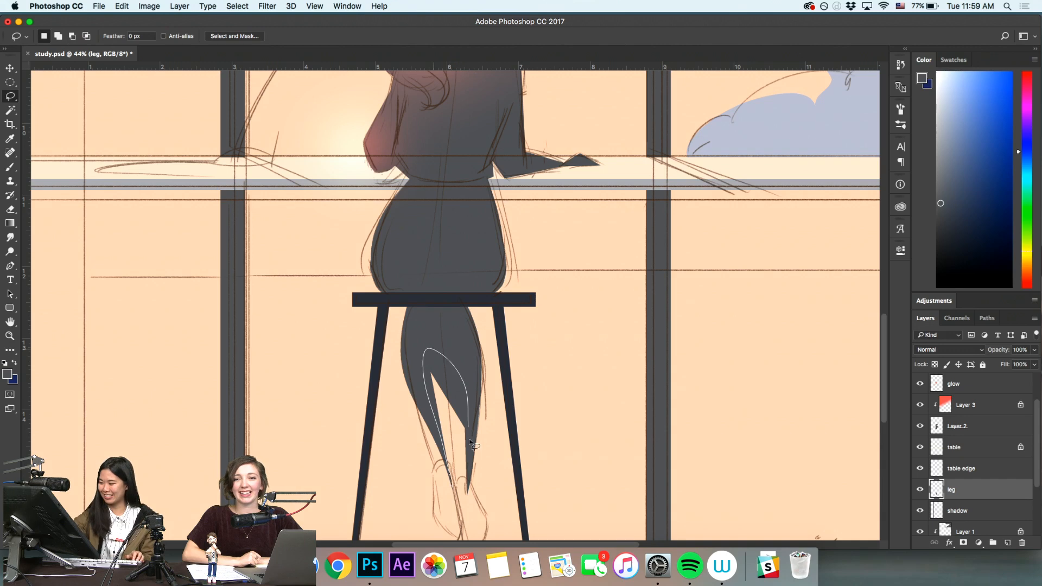
left_click_drag(469, 439, 466, 485)
key("alt+BackSpace")
key("super+d")
key("z")
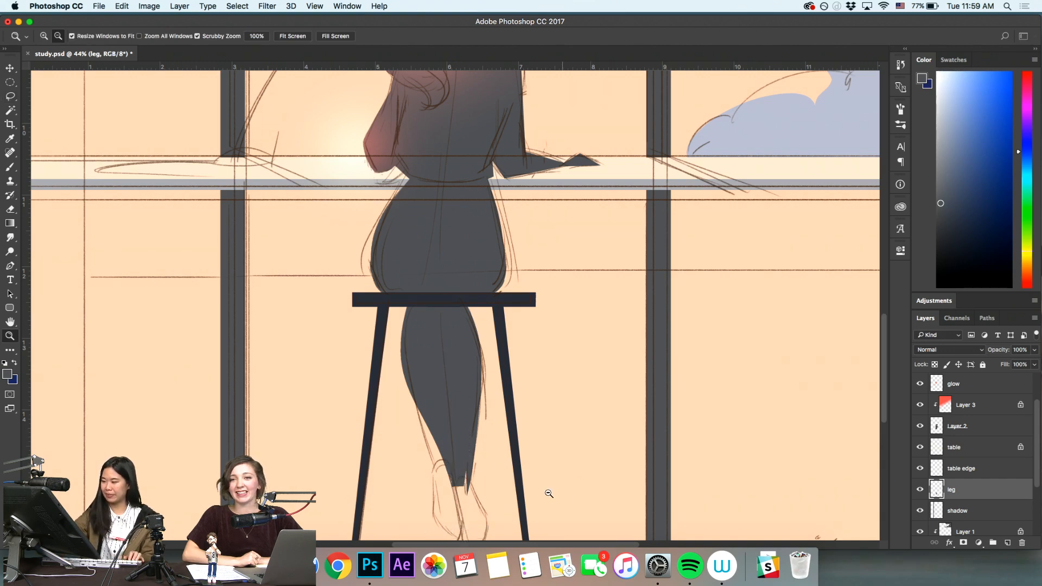
left_click_drag(549, 493, 511, 482)
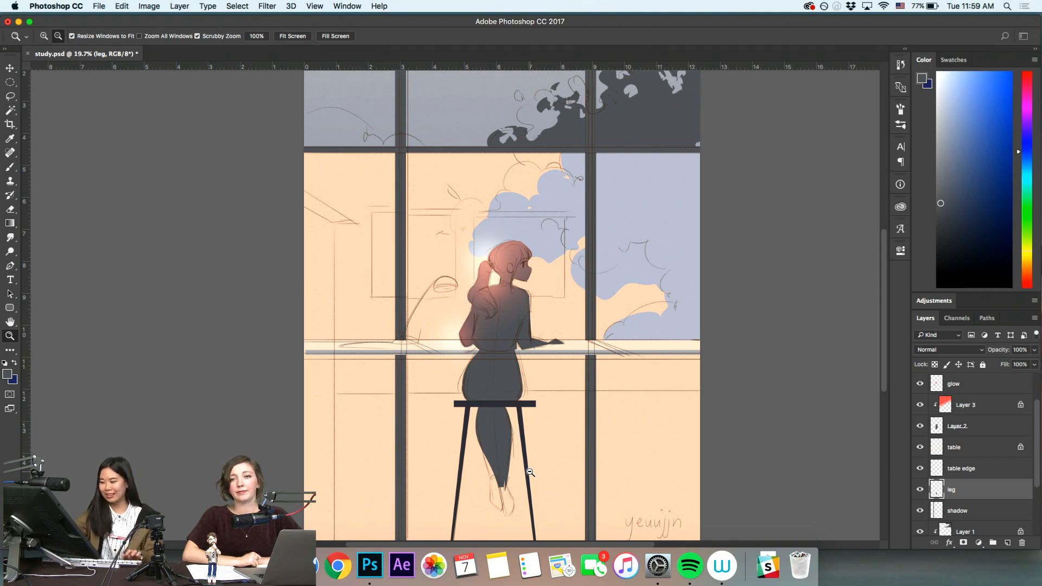
Lasso the woman's two feet along the sketch and fill them with the same dark grey
left_click_drag(499, 489, 515, 439)
key("l")
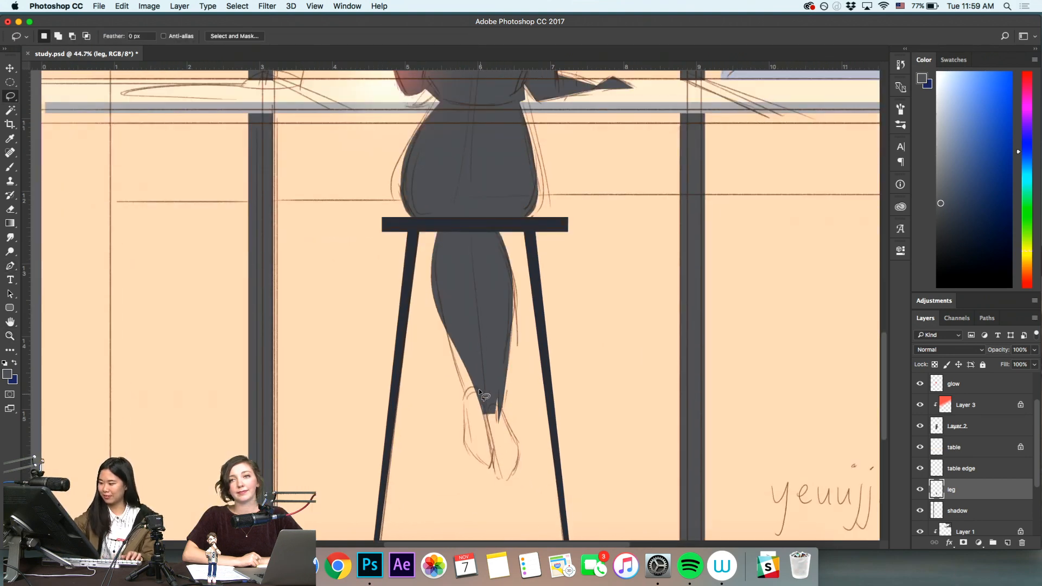
mouse_move(480, 389)
left_mouse_down()
mouse_move(465, 446)
mouse_move(490, 484)
left_mouse_up()
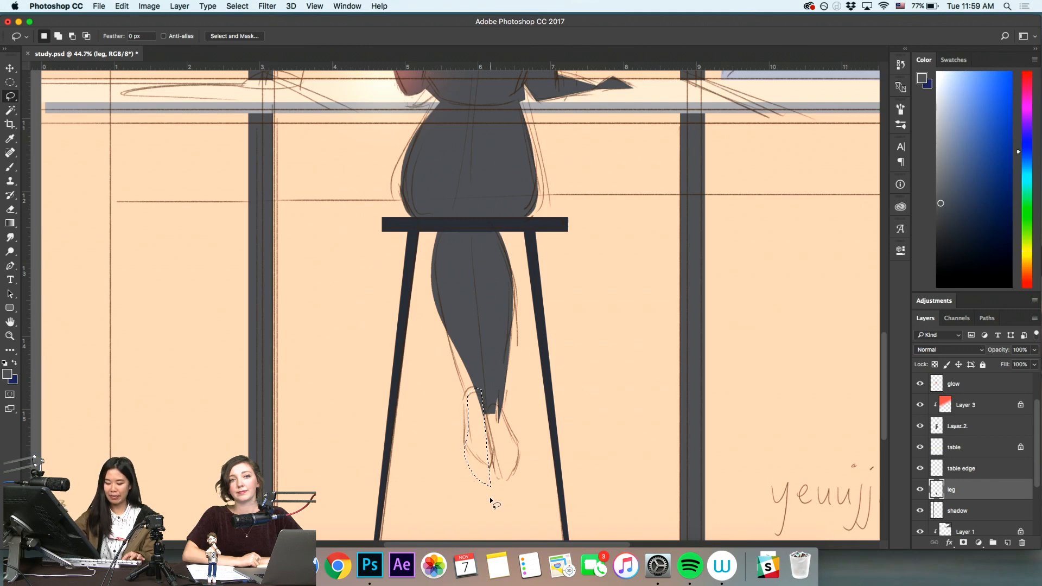
left_click_drag(473, 401, 498, 476)
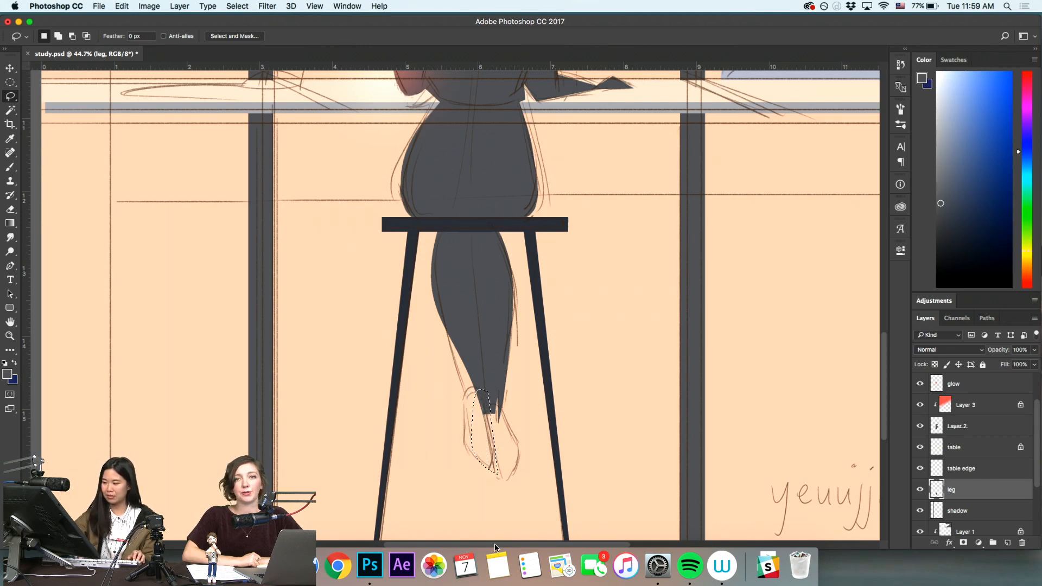
key("alt+BackSpace")
key("super+d")
key("alt+space")
mouse_move(497, 402)
left_mouse_down()
mouse_move(500, 487)
mouse_move(496, 406)
left_mouse_up()
key("alt+BackSpace")
key("super+d")
Fill the remaining gap between the ankles with dark grey, using a lassoed area instead of a brush stroke
key("alt+space")
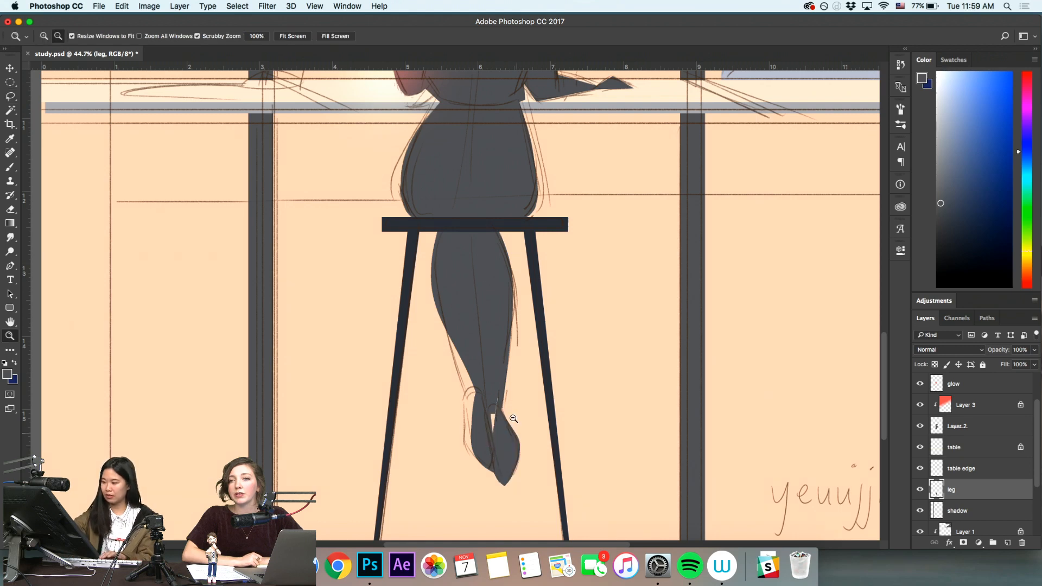
key("alt+BackSpace")
key("super+d")
key("b")
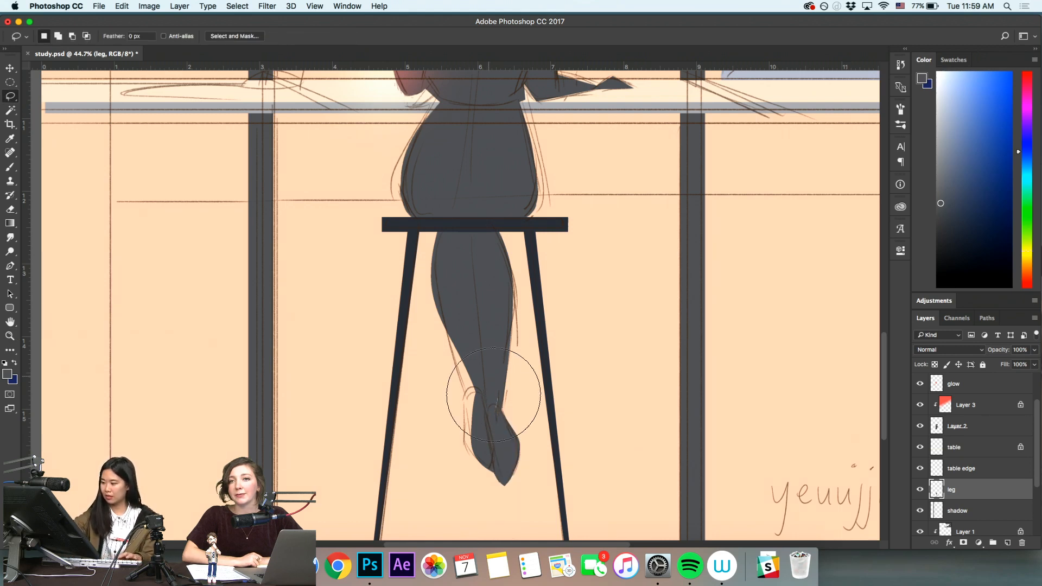
left_click_drag(493, 395, 496, 419)
key("super+z")
key("l")
key("alt+BackSpace")
key("super+d")
key("alt+space")
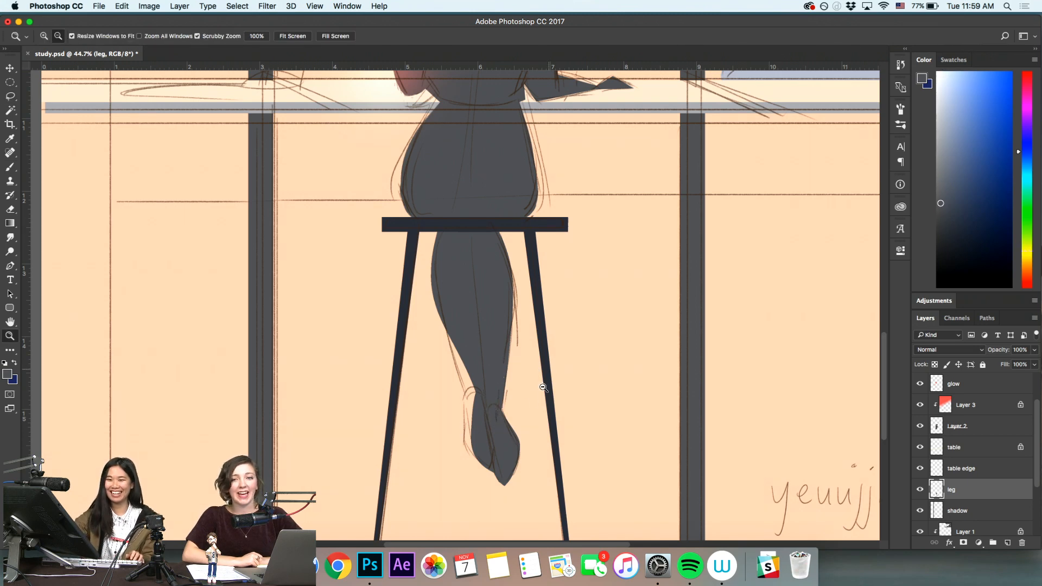
left_click(547, 390, "alt")
left_click(551, 413, "alt")
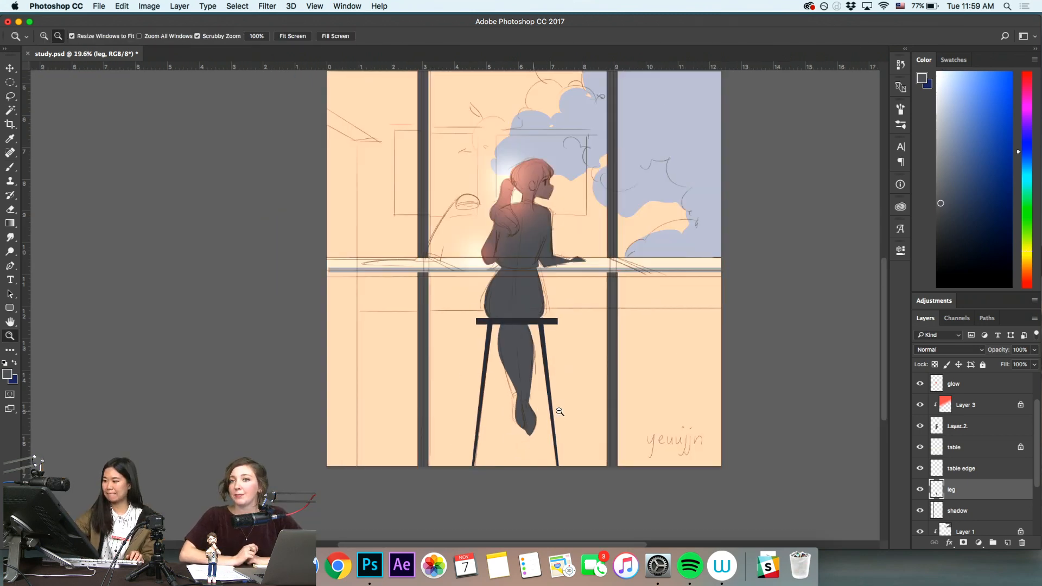
left_click_drag(560, 412, 516, 380)
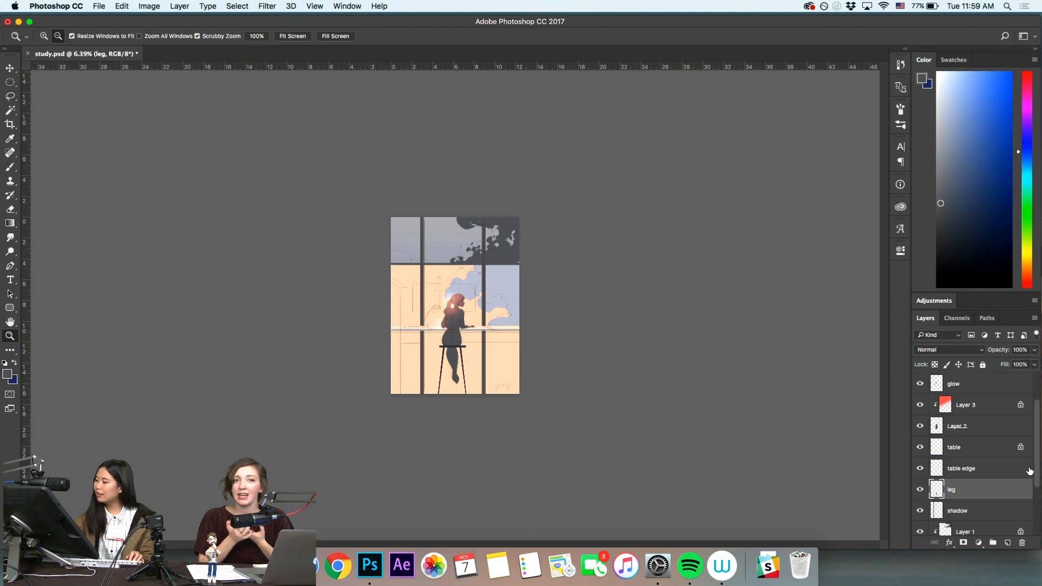
Apply a Motion Blur to the foliage on Layer 5 with angle 0° and a distance of 223 pixels
left_click_drag(1036, 471, 1036, 519)
left_click(975, 500)
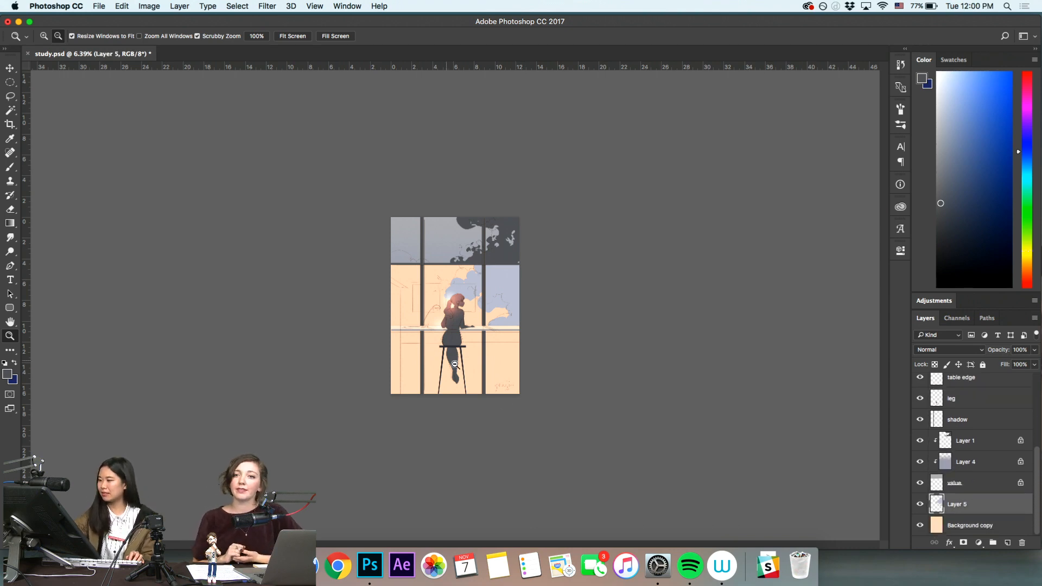
left_click_drag(455, 365, 495, 375)
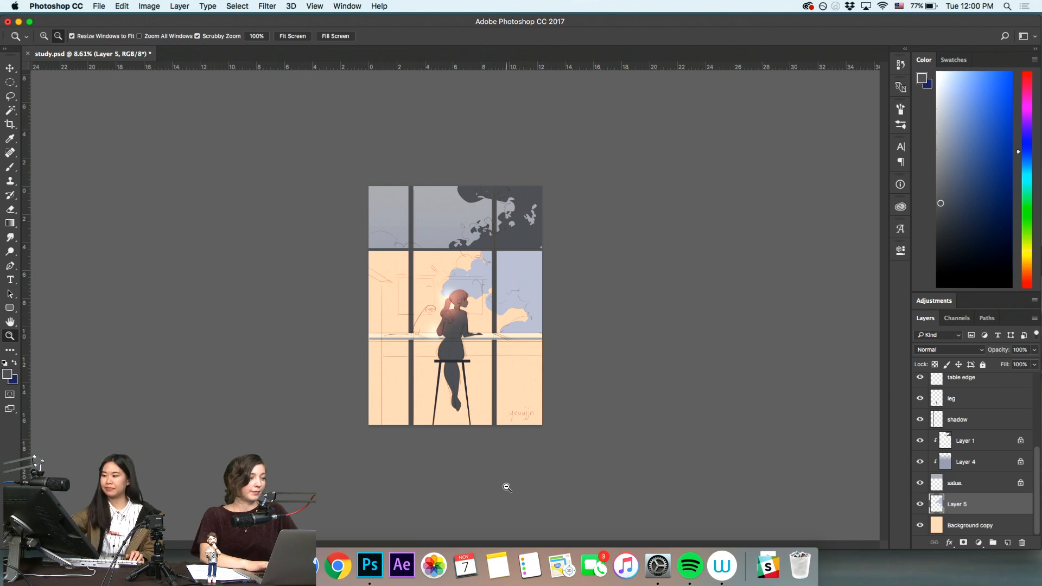
left_click(518, 365)
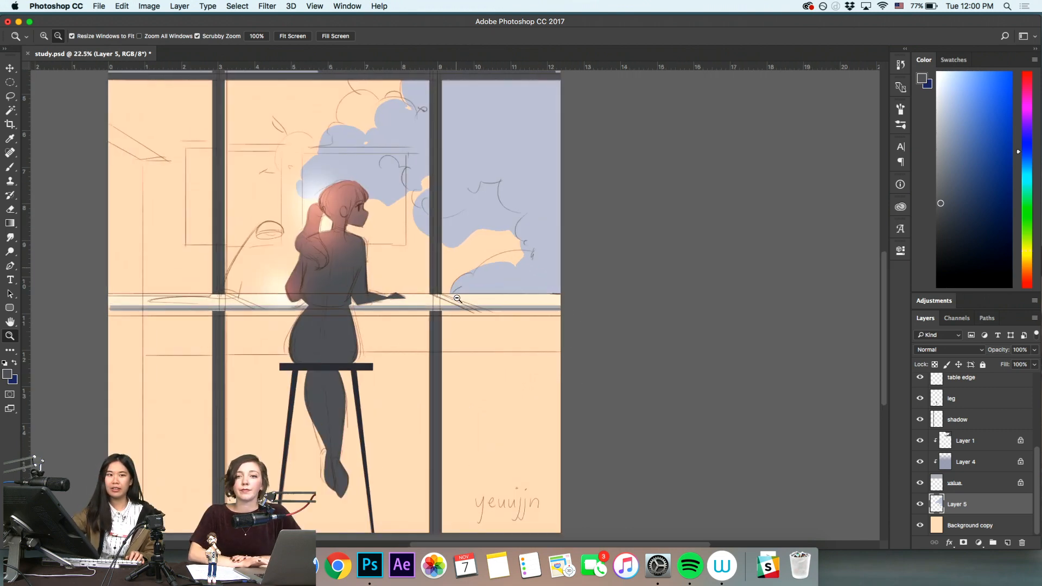
left_click_drag(442, 200, 450, 321)
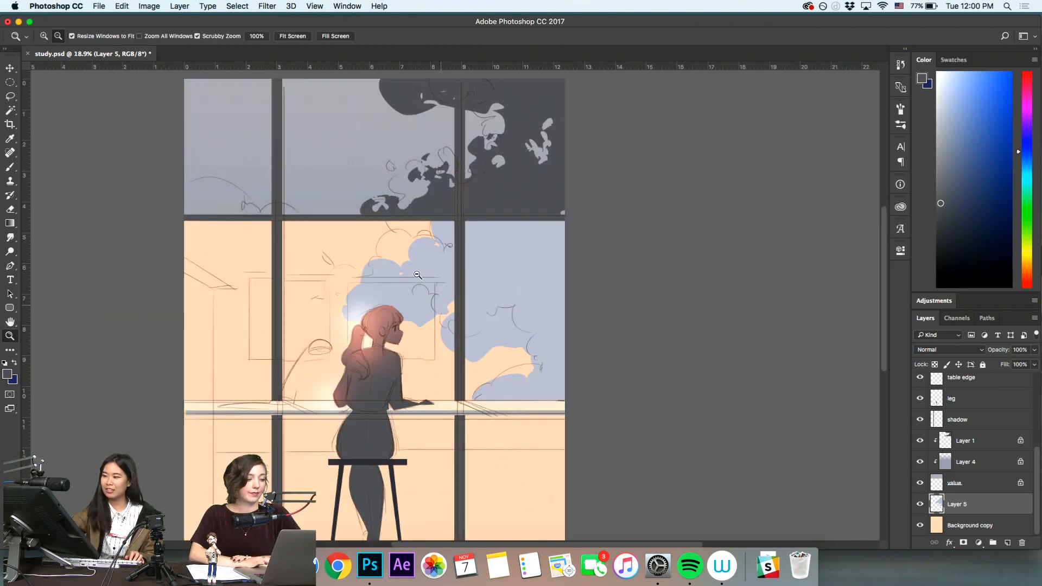
left_click(238, 6)
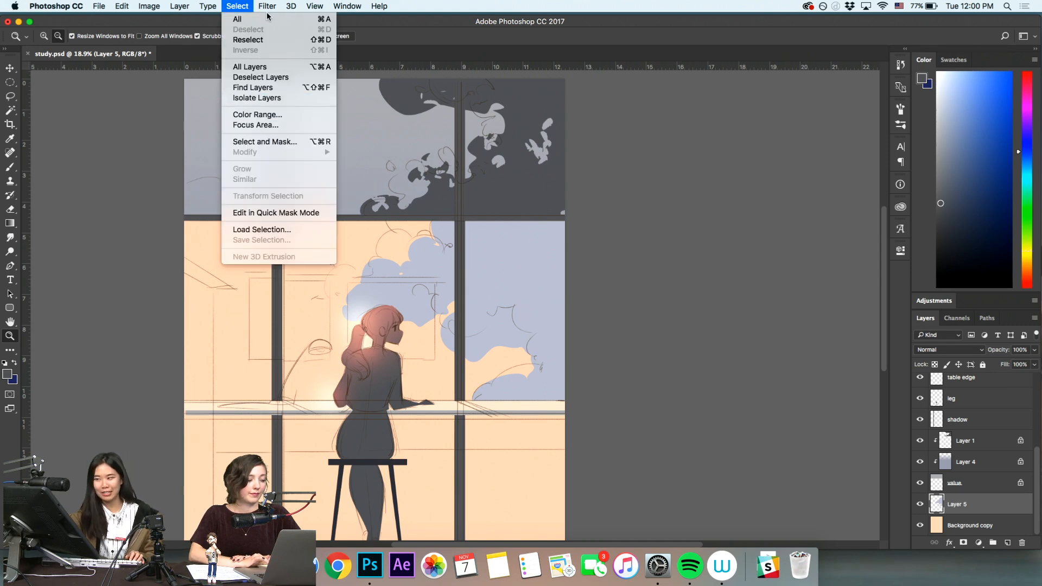
mouse_move(268, 8)
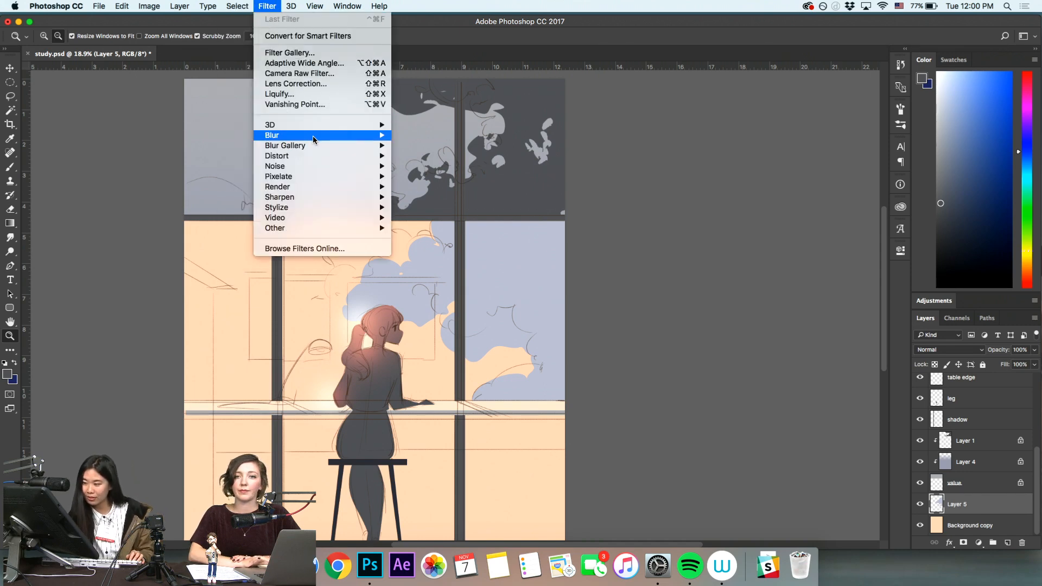
mouse_move(318, 137)
left_click(446, 199)
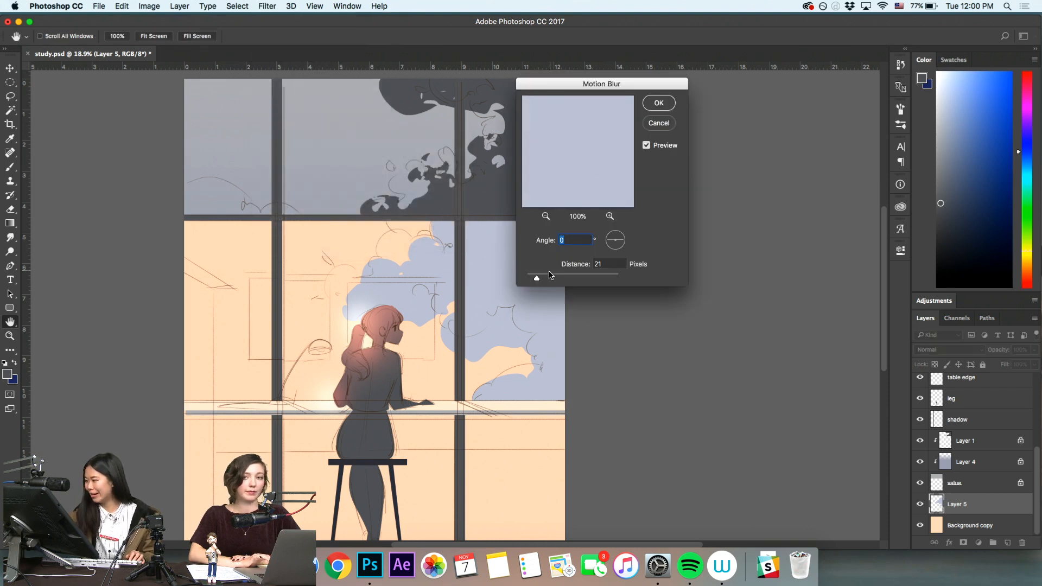
left_click_drag(537, 278, 570, 281)
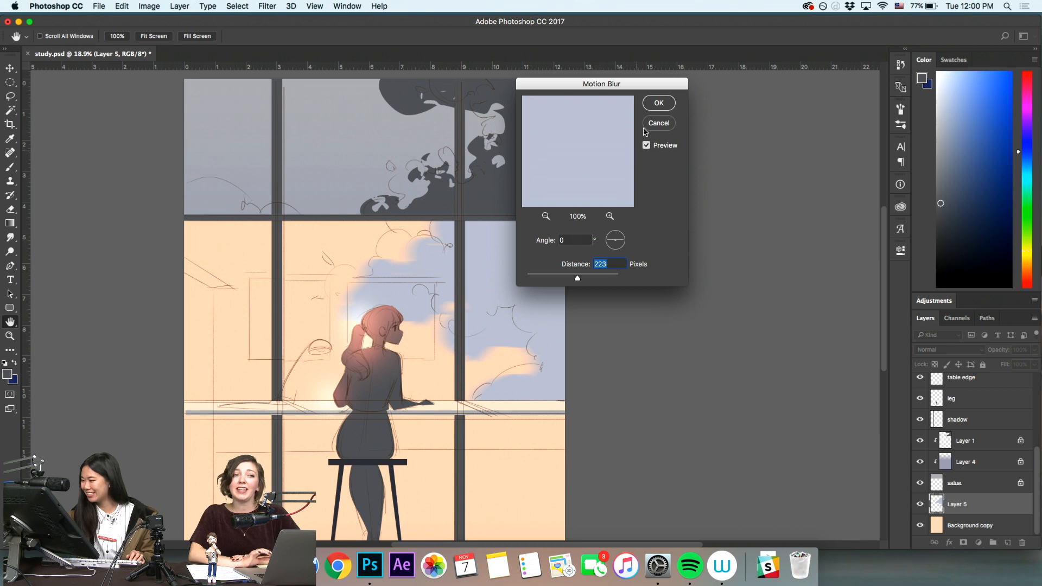
left_click(659, 103)
key("z")
left_click_drag(512, 431, 508, 433)
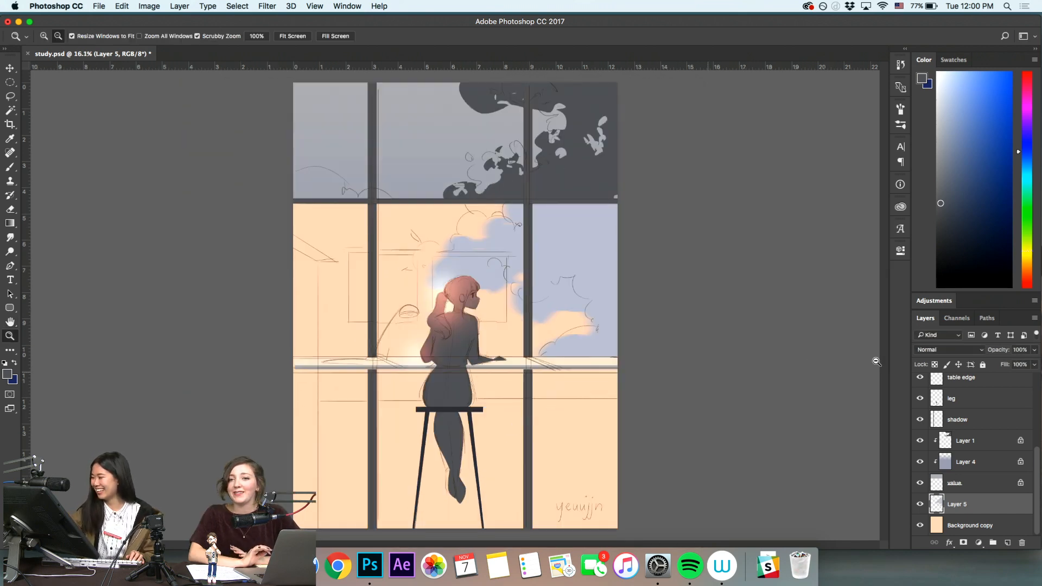
Lock Layer 5's transparent pixels and refill the blurred foliage with a darker greyish blue based on its sampled colour
left_click(934, 365)
left_click_drag(545, 349, 605, 330)
left_click_drag(940, 202, 937, 192)
key("super+0")
key("b")
left_click(575, 235, "alt")
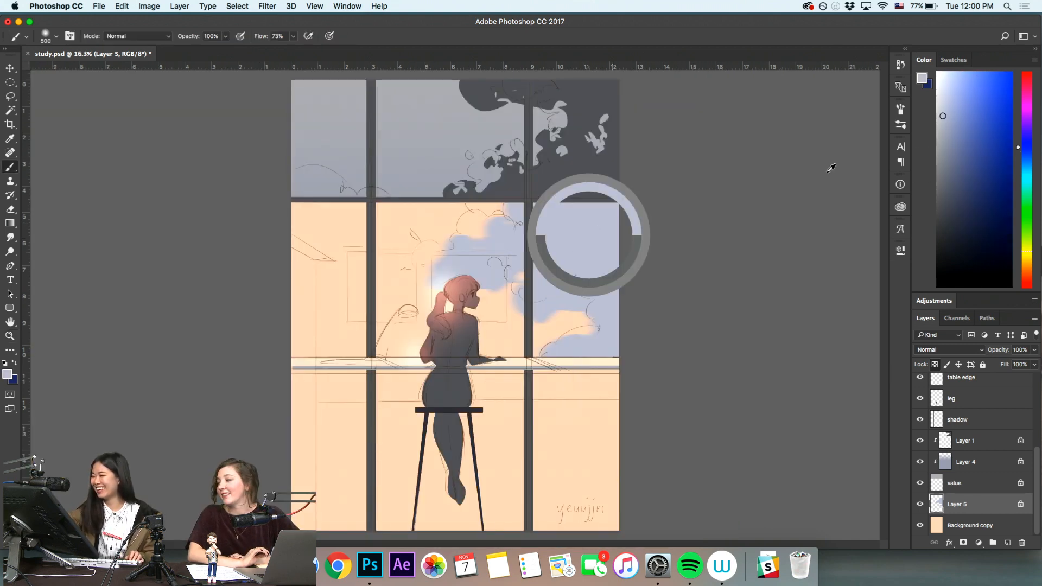
left_click_drag(939, 113, 945, 145)
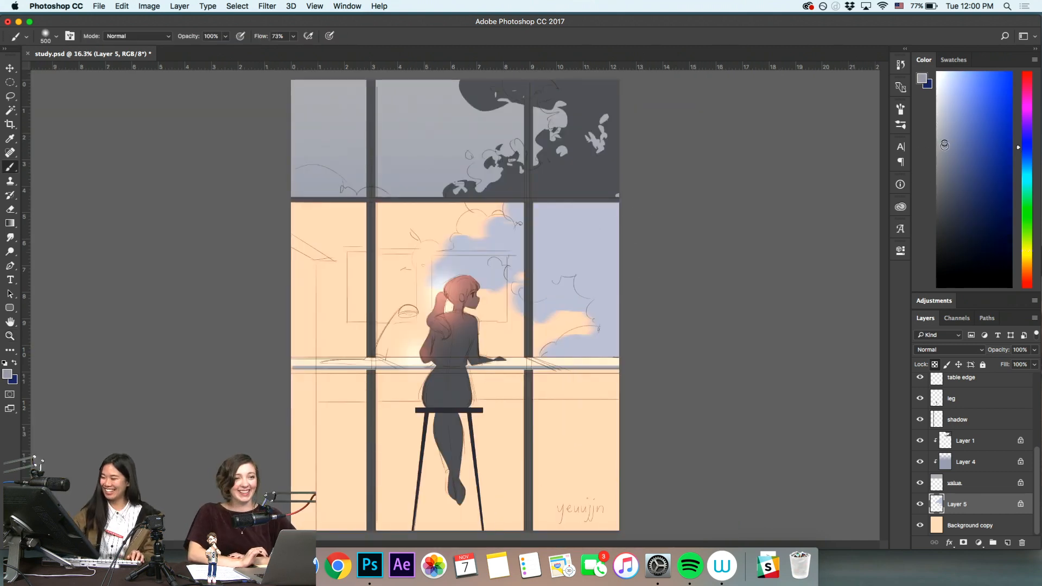
key("alt+BackSpace")
left_click(944, 135)
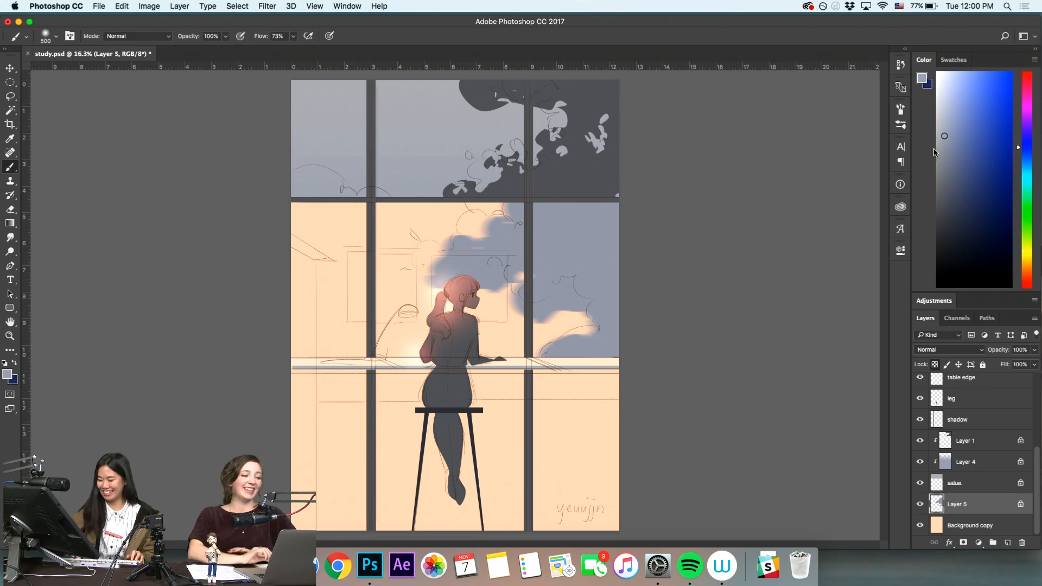
Save the document, toggle Layer 5's transparent-pixel lock and choose a slightly lighter grey-blue as the foreground colour
key("z")
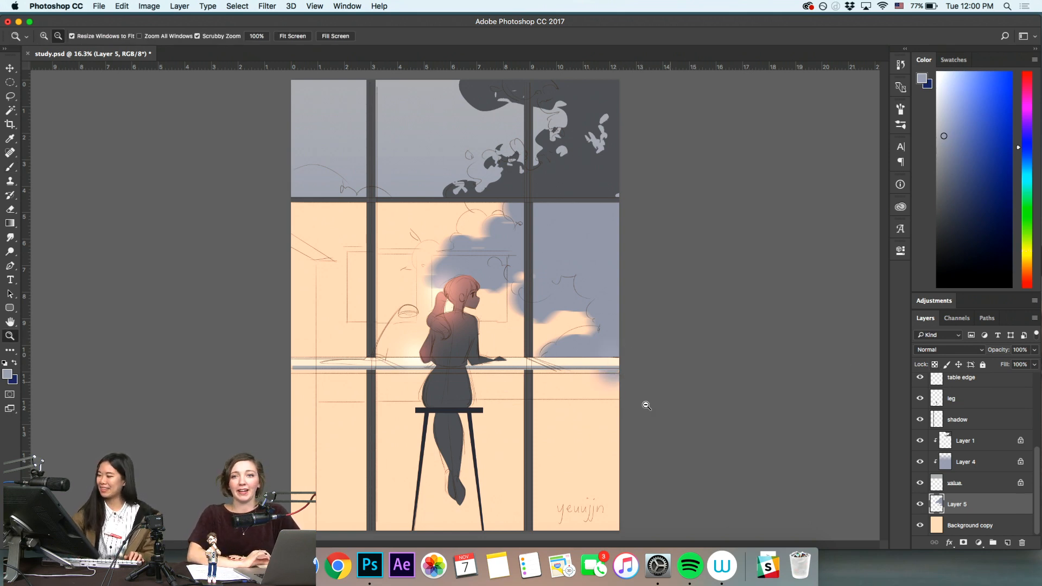
mouse_move(644, 405)
left_mouse_down()
mouse_move(597, 450)
mouse_move(598, 433)
mouse_move(595, 444)
mouse_move(574, 448)
left_mouse_up()
key("super+s")
left_click(935, 365)
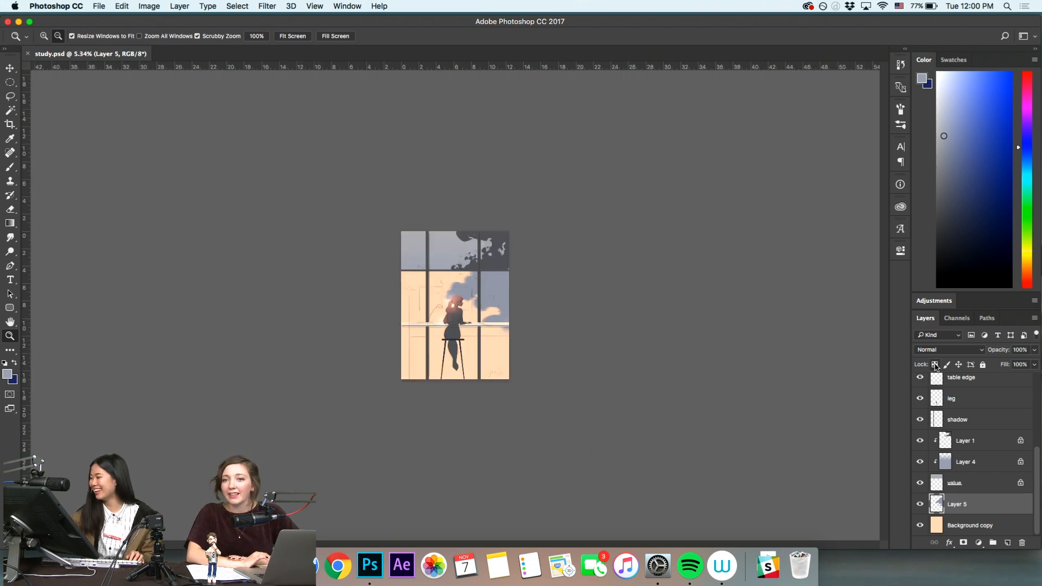
left_click(943, 130)
key("r")
left_click_drag(575, 320, 585, 352)
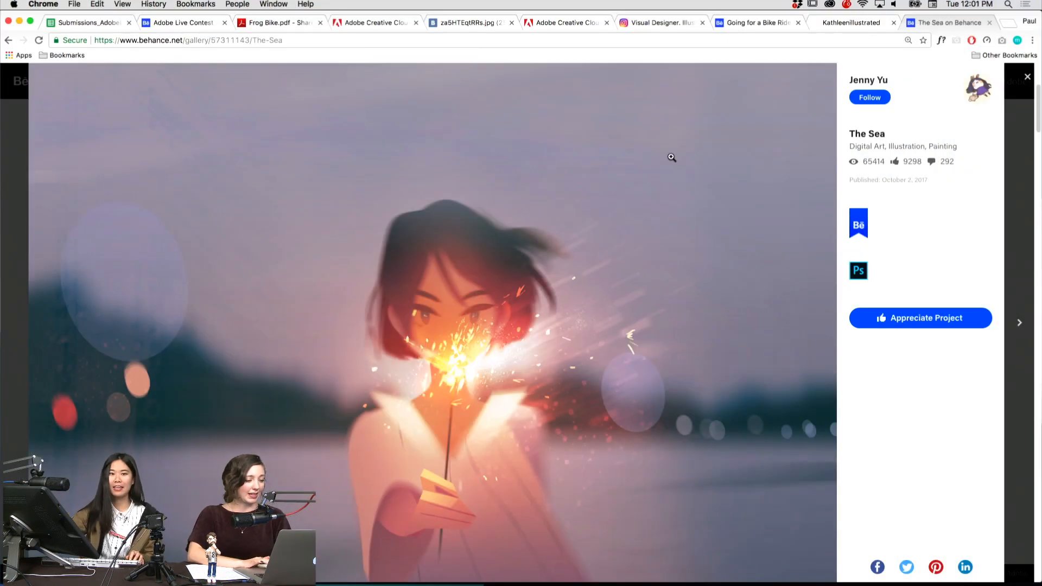
Examine the sparkler glow, soft shading and blurred background throughout the illustration The Sea on Behance
scroll(614, 248, "down", 3)
scroll(614, 248, "down", 3)
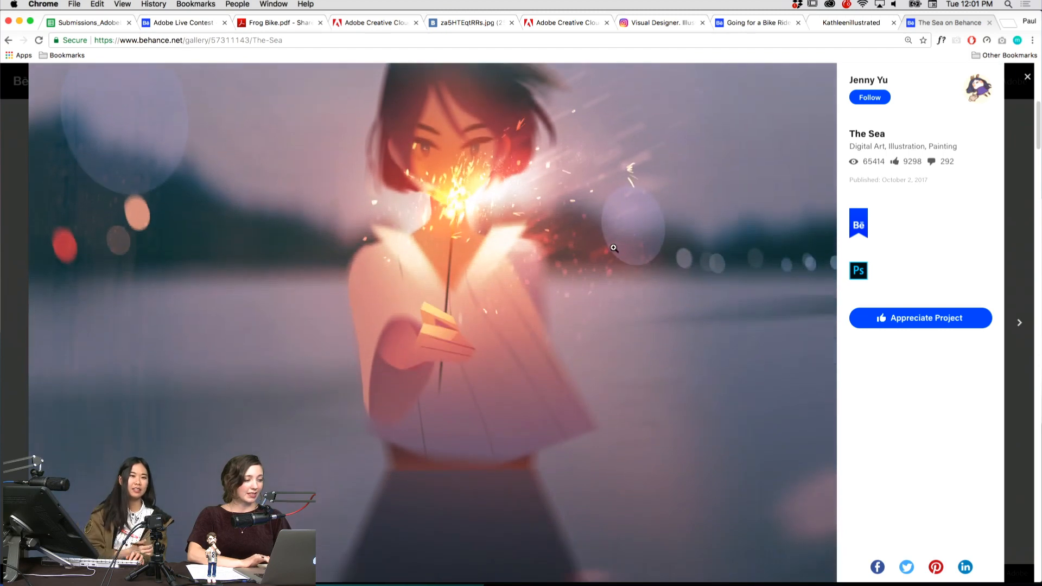
scroll(614, 248, "down", 5)
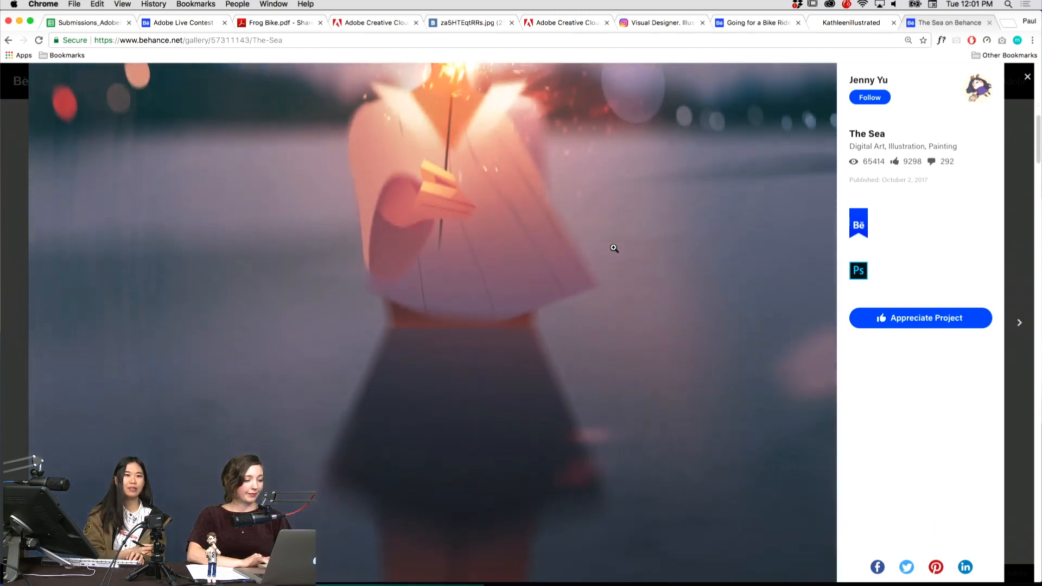
scroll(614, 248, "up", 7)
scroll(614, 248, "up", 3)
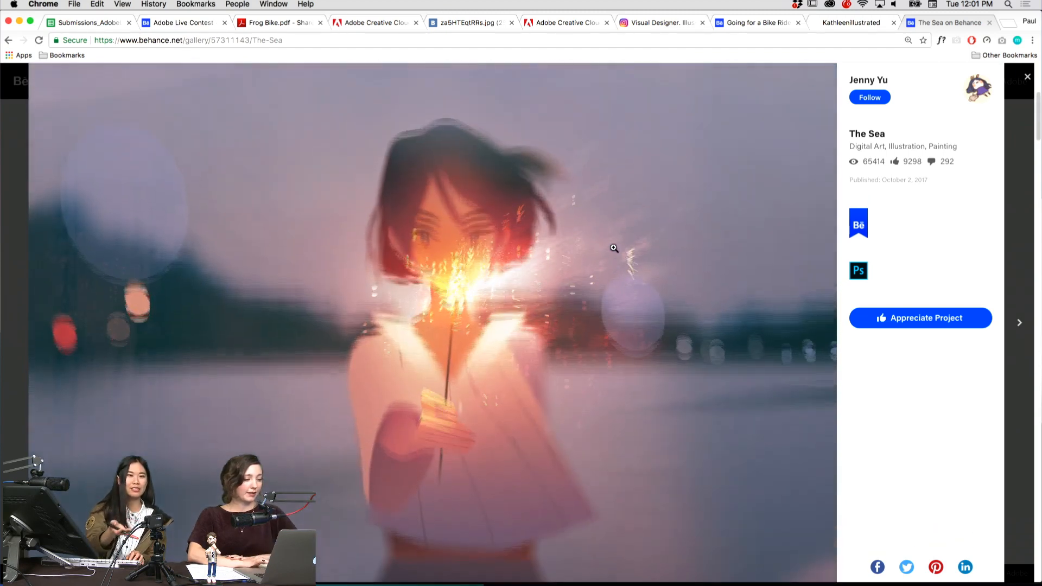
scroll(614, 248, "down", 3)
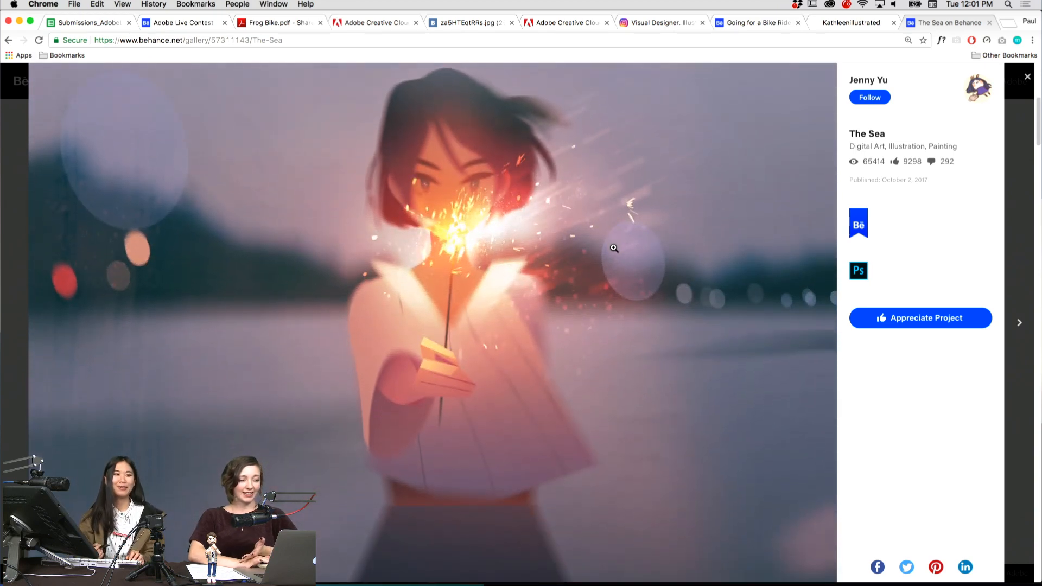
scroll(613, 248, "down", 2)
scroll(614, 248, "down", 5)
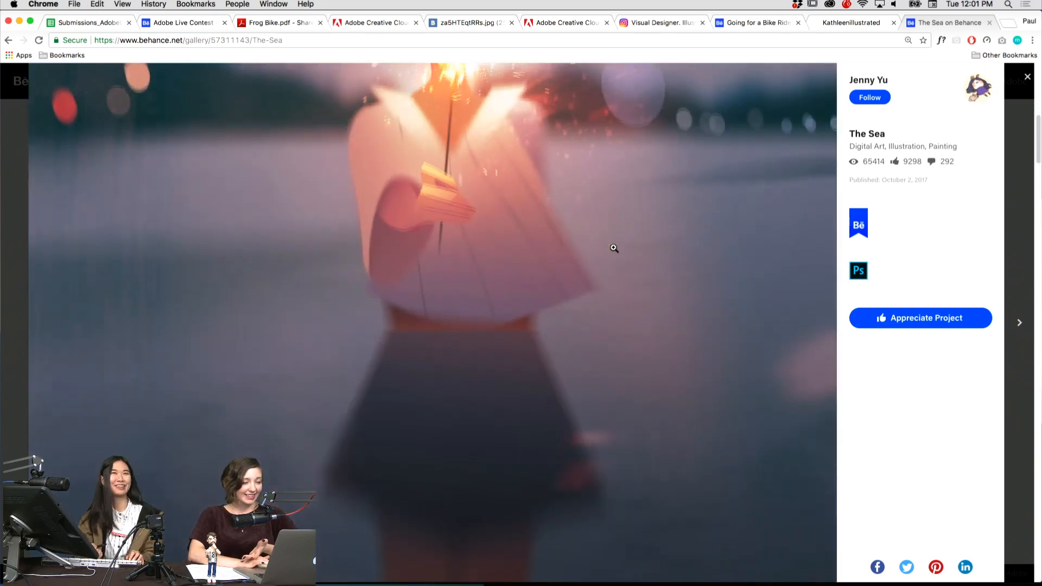
scroll(614, 248, "up", 4)
scroll(614, 248, "up", 9)
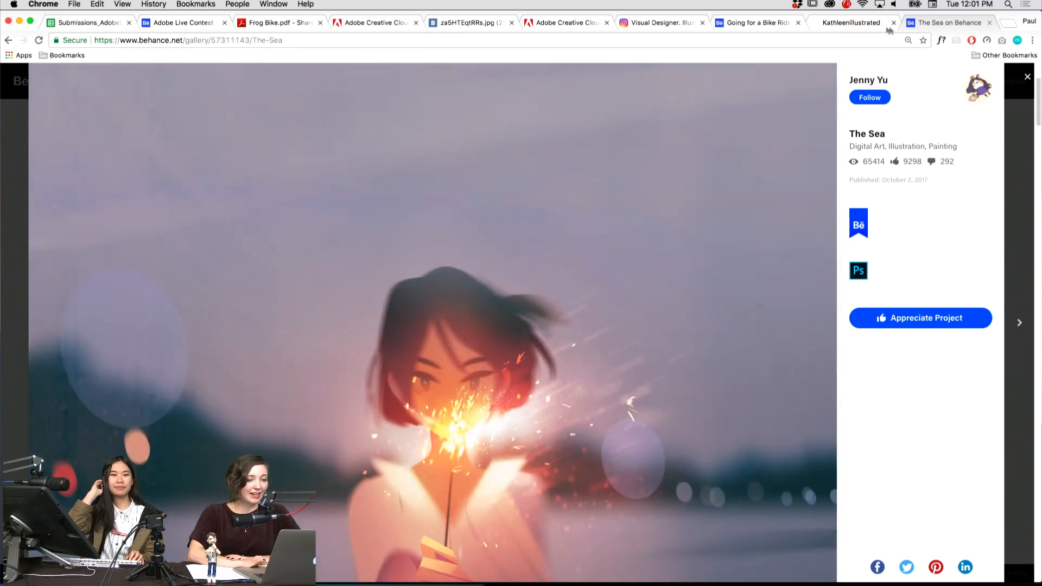
Examine the bike-themed contest entries one by one, from Going for a Bike Ride through Frog Bike.pdf to Adobe Live Contest
left_click(765, 27)
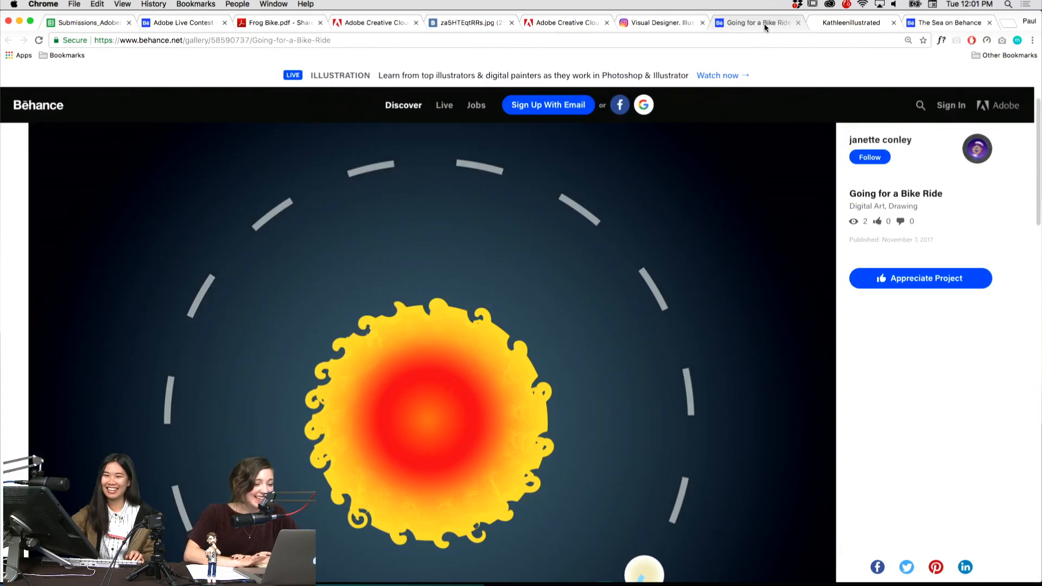
left_click(653, 25)
left_click(565, 23)
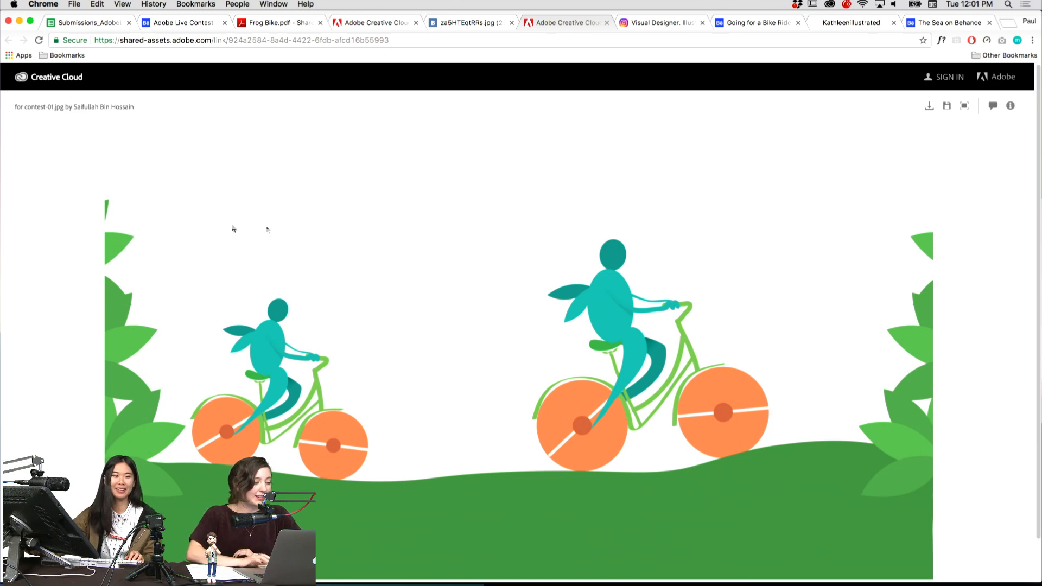
scroll(108, 255, "down", 1)
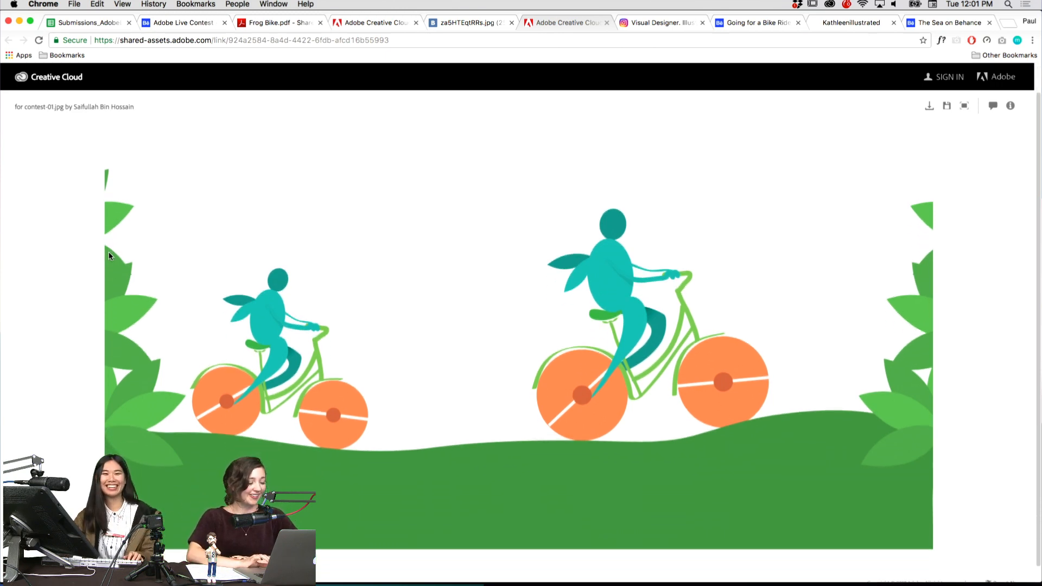
scroll(205, 286, "down", 1)
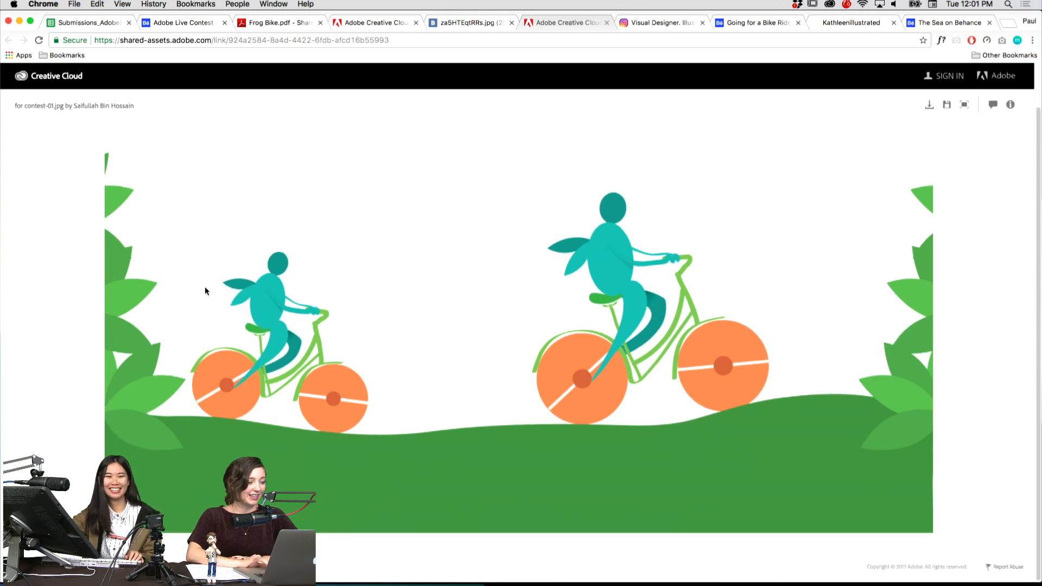
scroll(204, 286, "up", 3)
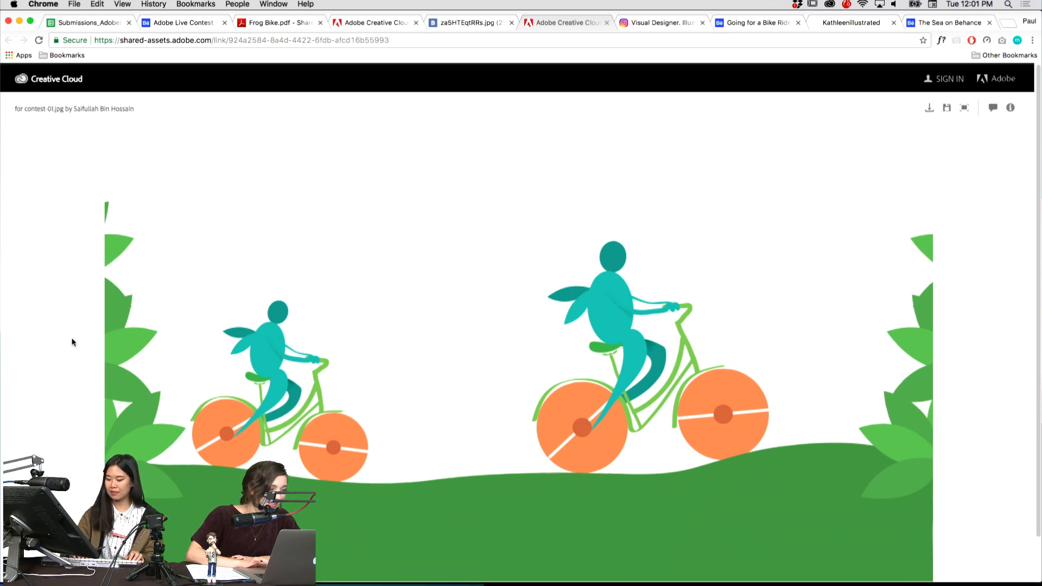
left_click(474, 24)
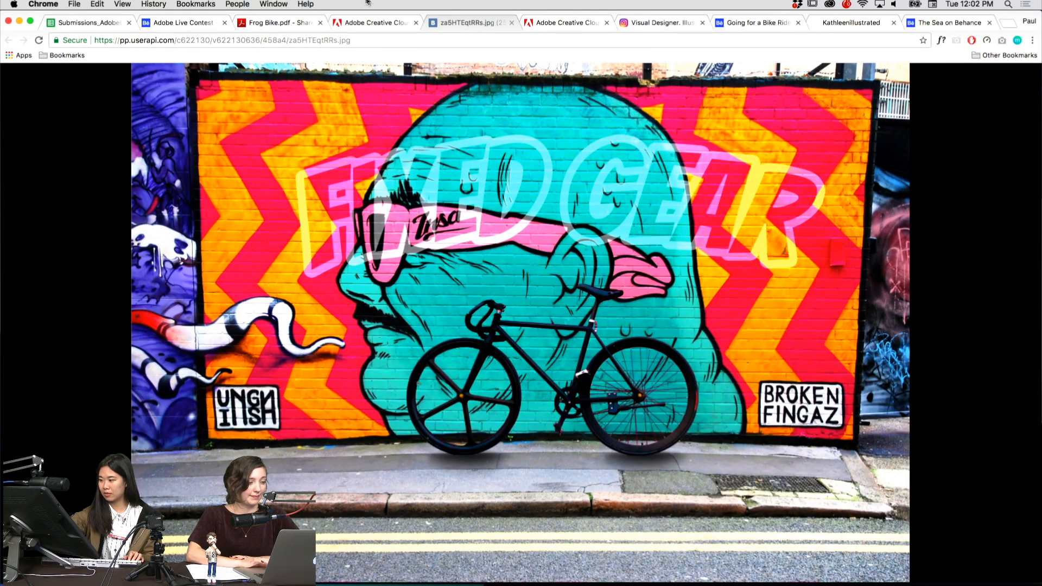
left_click(376, 25)
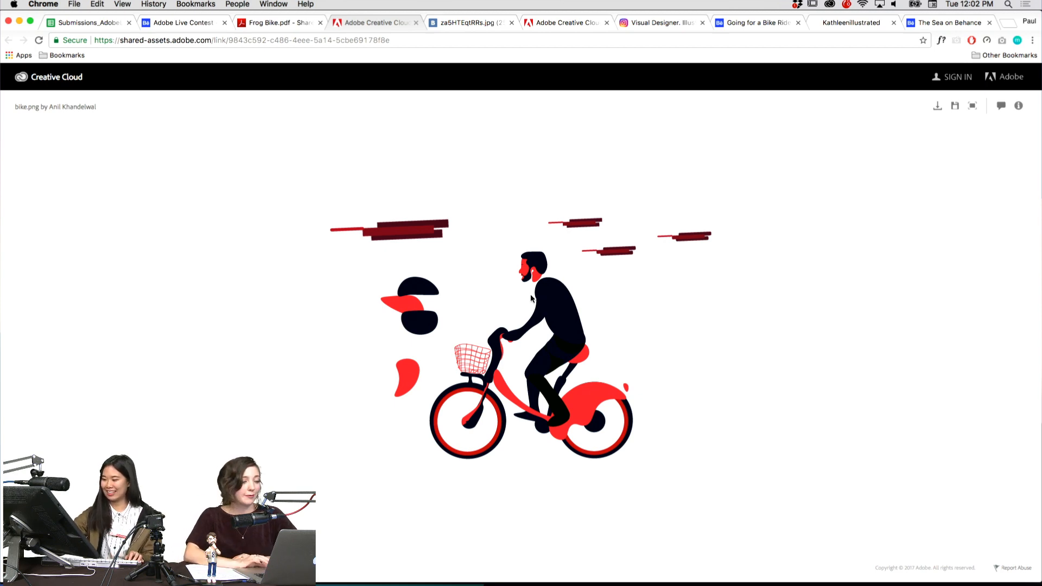
left_click(274, 22)
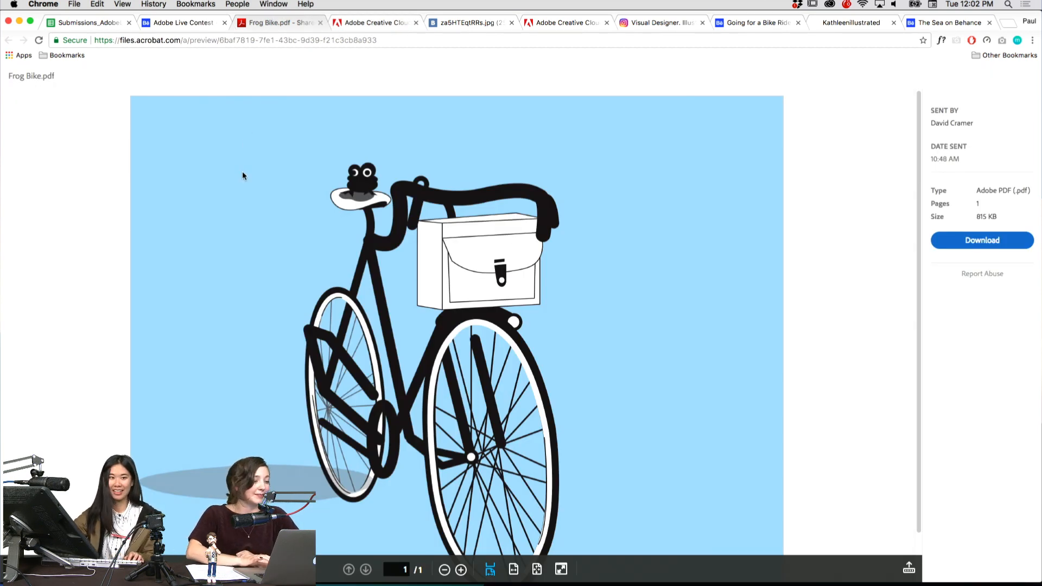
scroll(228, 226, "down", 3)
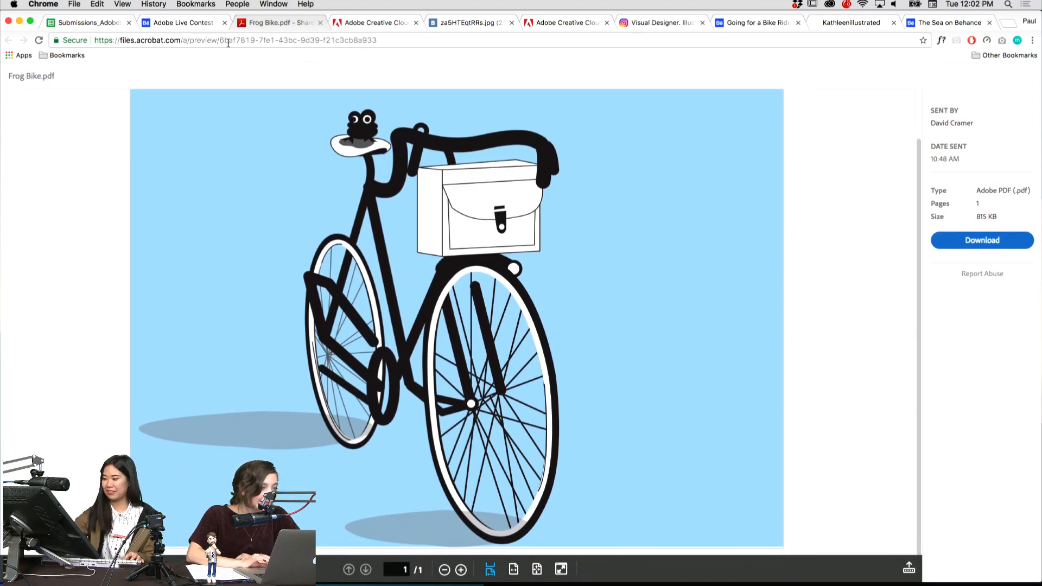
left_click(182, 24)
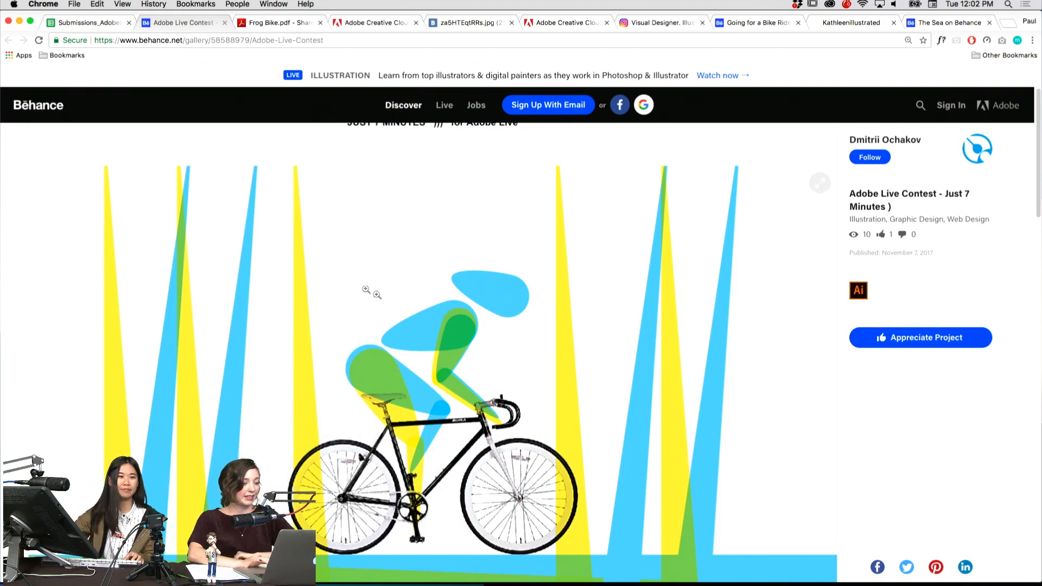
scroll(367, 369, "up", 2)
scroll(367, 369, "down", 4)
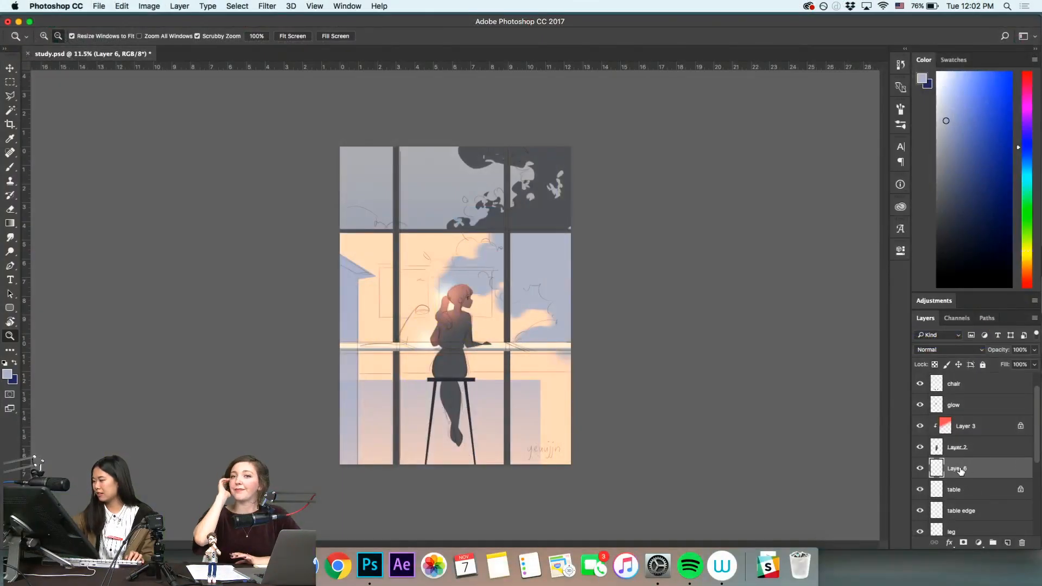
double_click(959, 469)
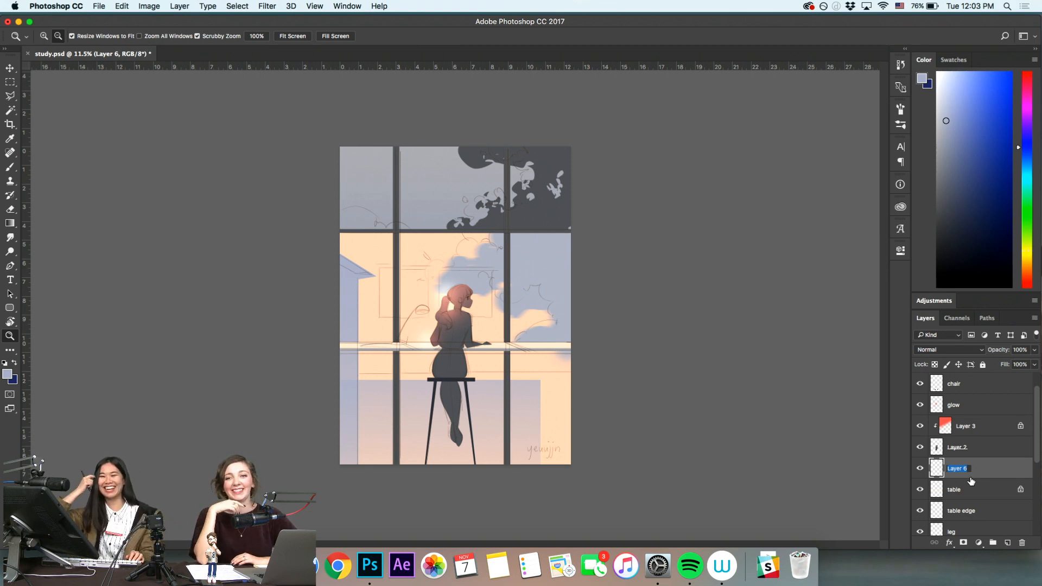
type("z")
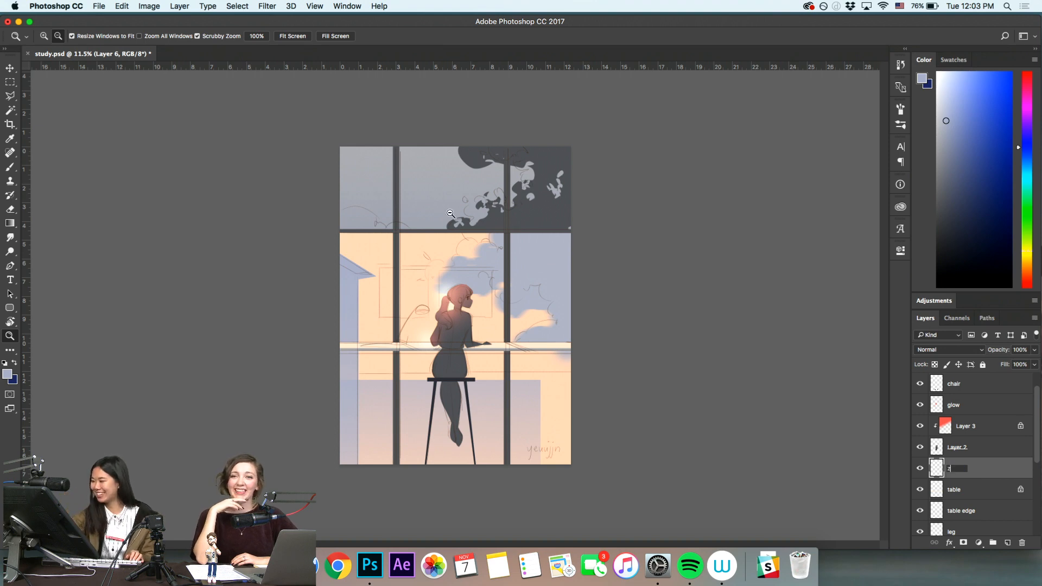
left_click_drag(959, 470, 914, 467)
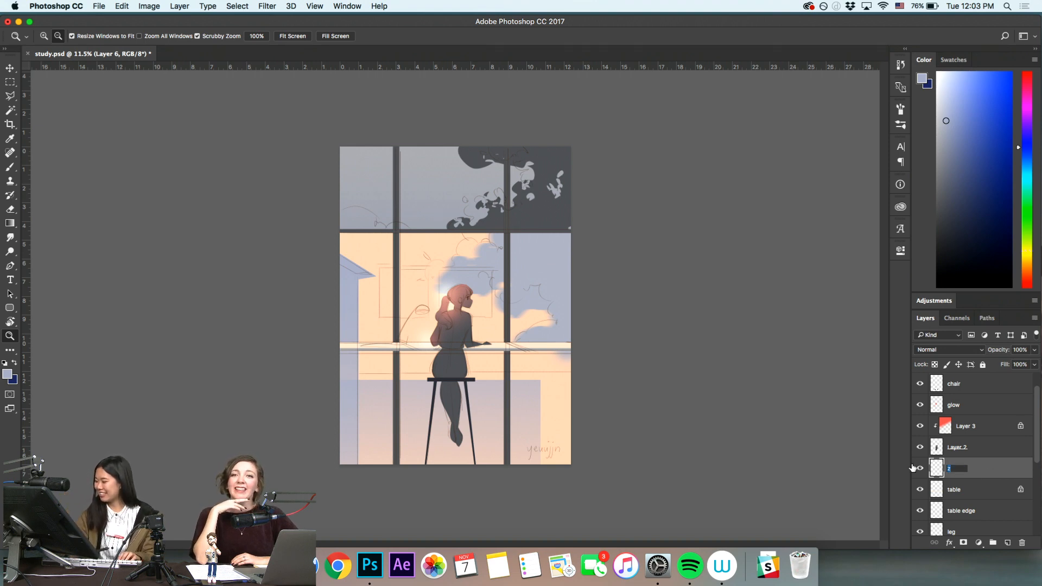
key("BackSpace")
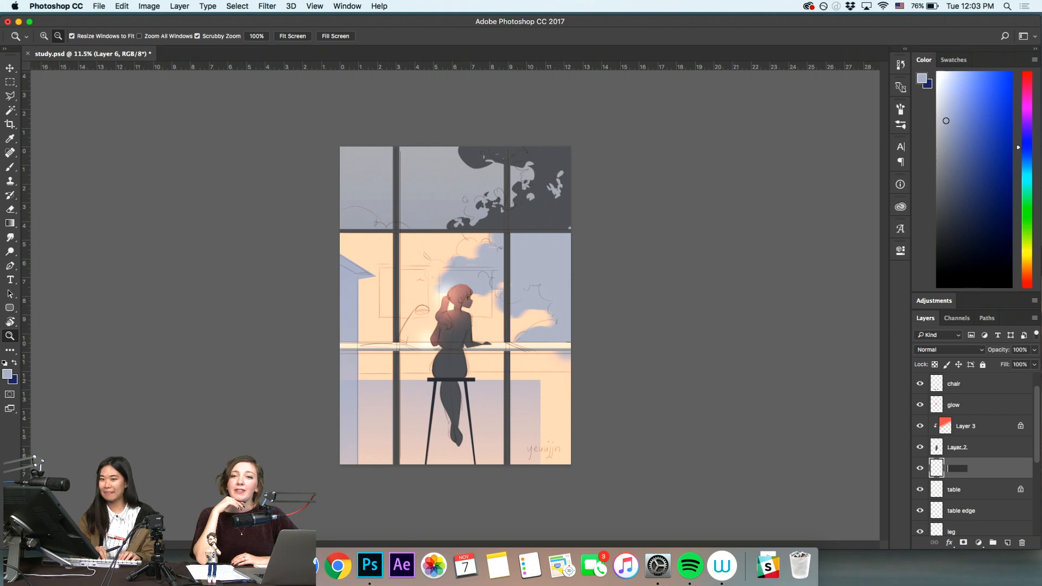
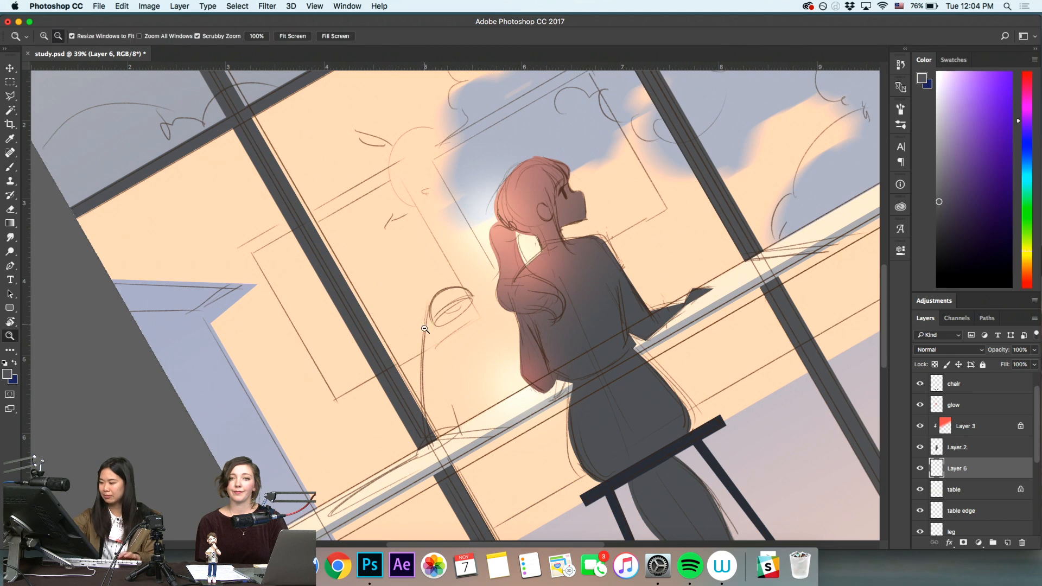
Paint the desk lamp's curved arm, oval base and domed shade in dark gray on Layer 6, following the sketch
mouse_move(427, 304)
left_mouse_down()
mouse_move(426, 442)
mouse_move(428, 320)
mouse_move(423, 418)
left_mouse_up()
key("alt+super+z")
key("alt+super+z")
mouse_move(428, 323)
left_mouse_down()
mouse_move(423, 413)
mouse_move(457, 433)
mouse_move(422, 450)
left_mouse_up()
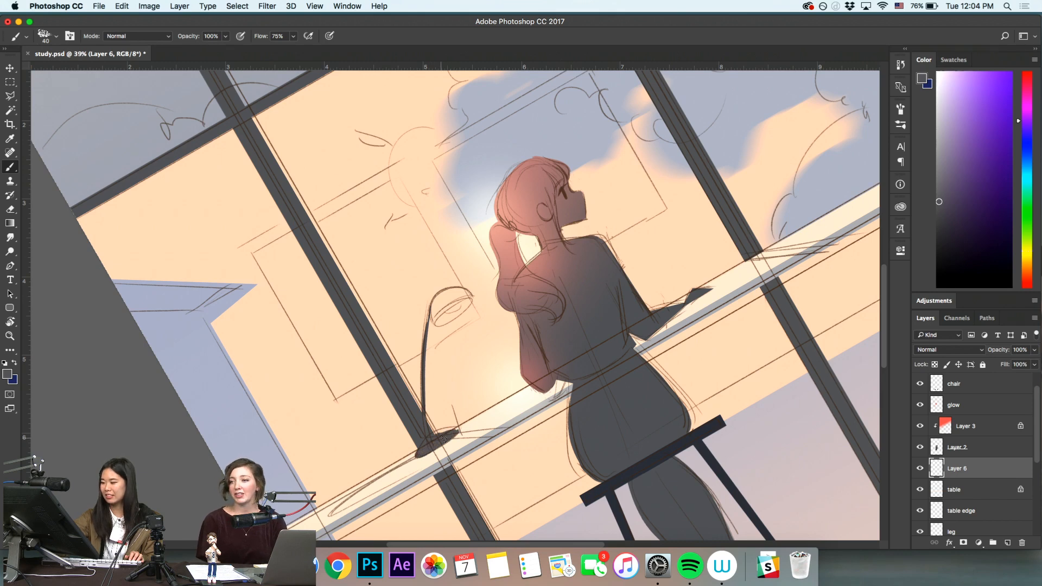
left_click_drag(433, 308, 471, 294)
left_click_drag(431, 322, 452, 305)
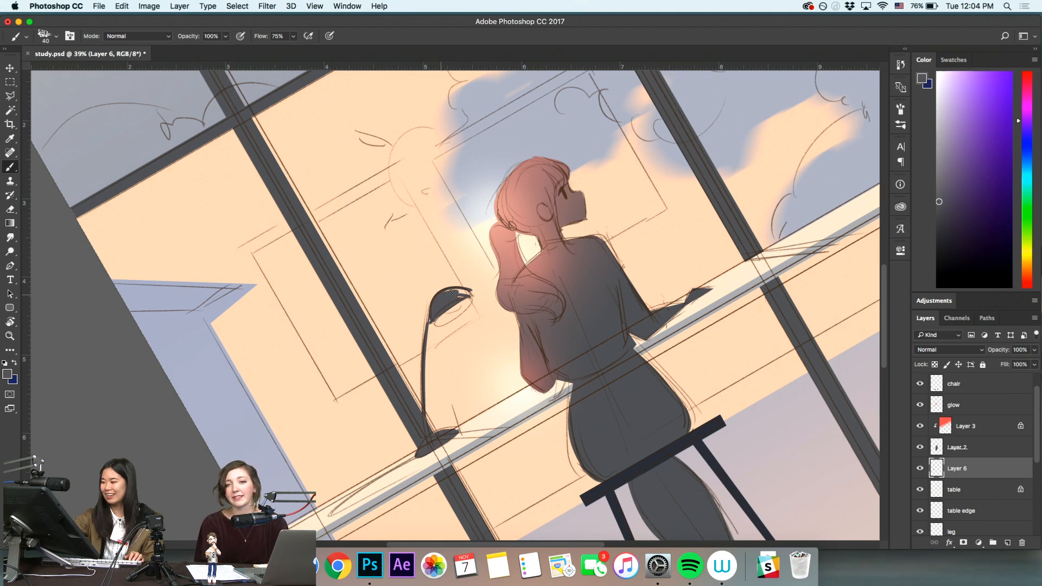
left_click_drag(456, 300, 467, 295)
key("z")
key("r")
key("Escape")
key("z")
key("e")
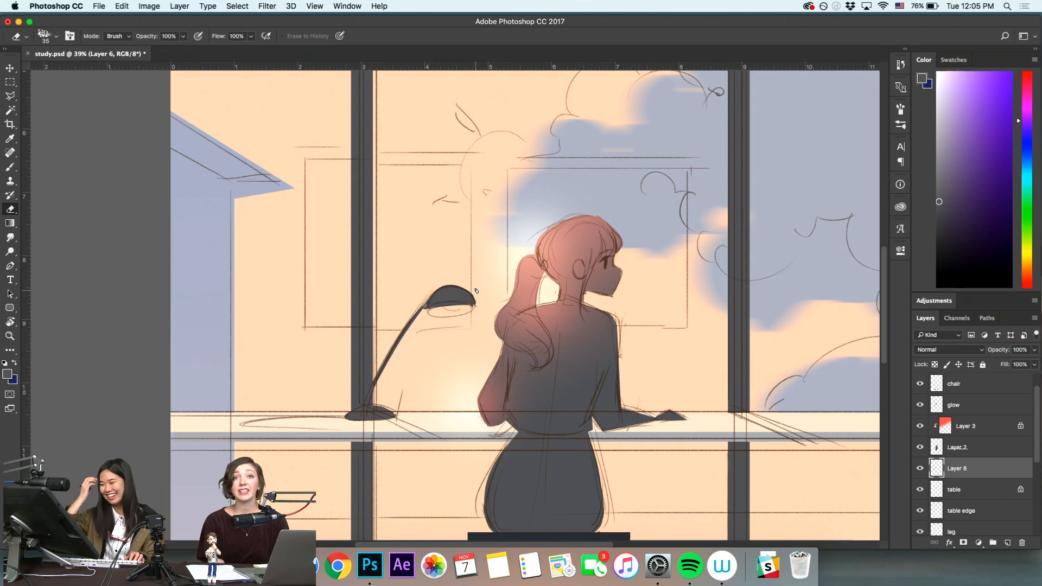
Paint thin dark strokes over the sketched flat outline on the desk, on the window side of the lamp base away from the woman
key("z")
key("r")
key("z")
left_click_drag(677, 452, 566, 504)
key("r")
mouse_move(598, 337)
left_mouse_down()
mouse_move(593, 261)
mouse_move(577, 227)
left_mouse_up()
key("z")
key("r")
mouse_move(386, 383)
left_mouse_down()
mouse_move(588, 454)
mouse_move(624, 451)
left_mouse_up()
key("z")
key("b")
key("z")
key("b")
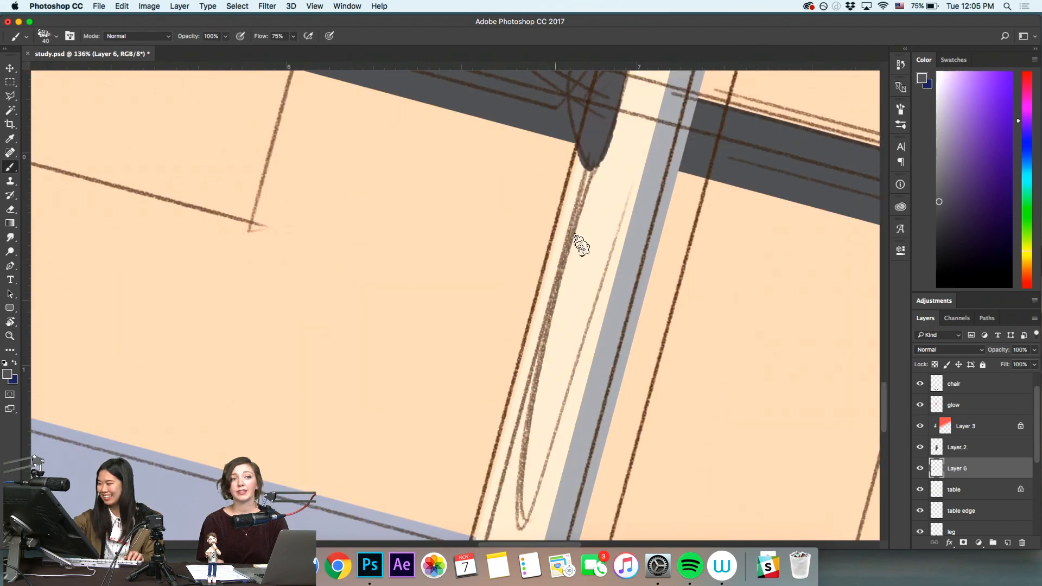
left_click_drag(586, 194, 516, 465)
key("z")
left_click_drag(603, 424, 511, 426)
key("space")
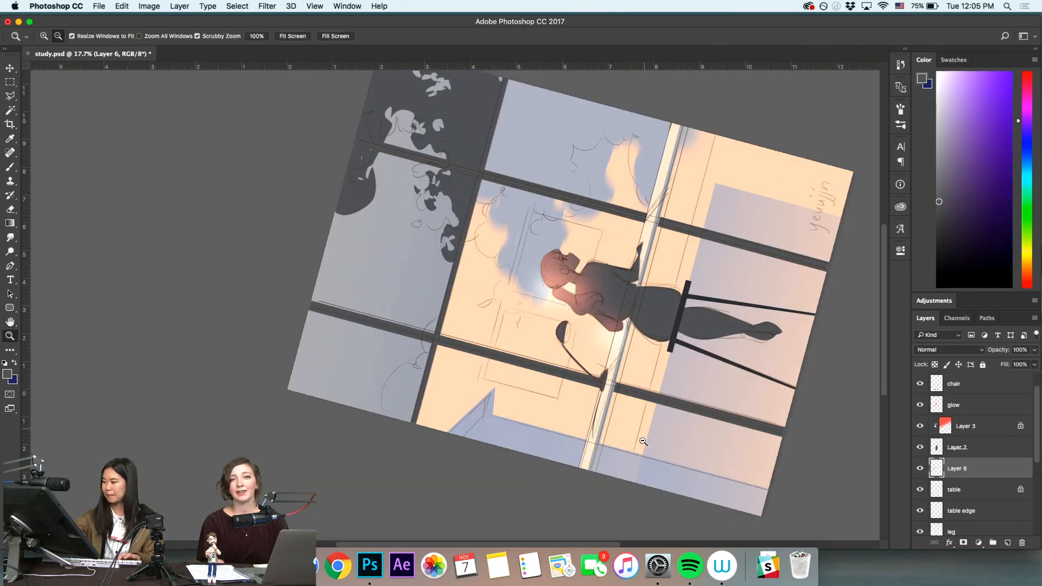
left_click_drag(605, 410, 625, 411)
key("r")
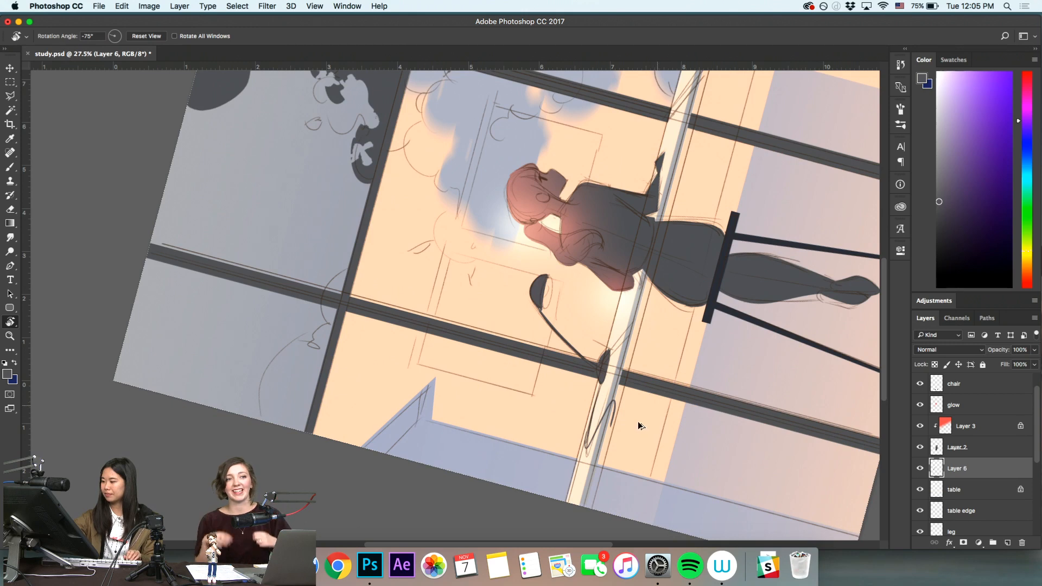
left_click_drag(600, 449, 730, 444)
key("b")
left_click_drag(616, 341, 615, 468)
Fill a small upright rectangular selection on the desk beside the lamp base with dark gray as a pencil cup
key("z")
key("r")
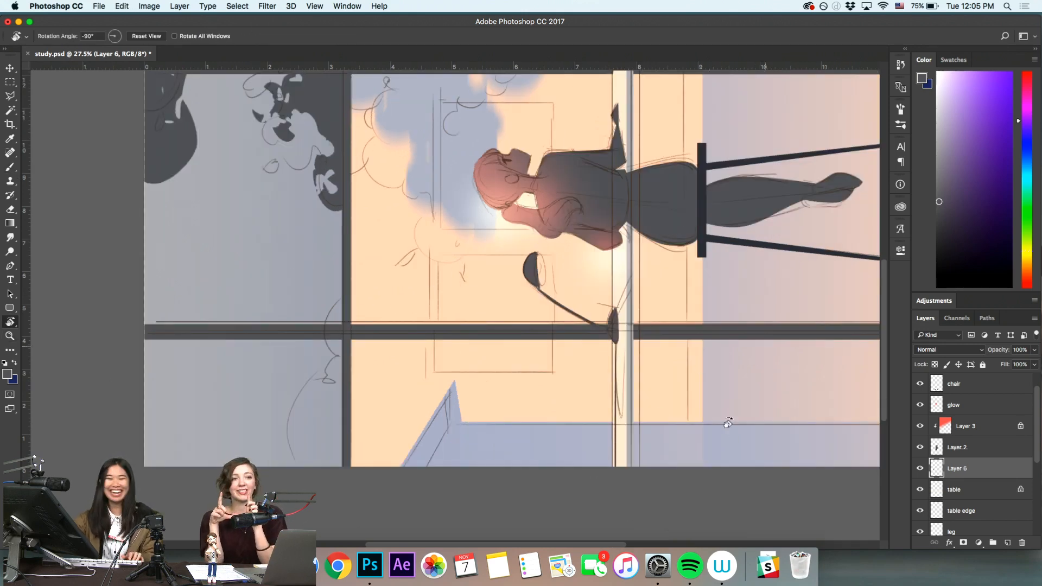
left_click_drag(763, 360, 682, 461)
key("z")
key("r")
left_click_drag(716, 383, 562, 532)
key("z")
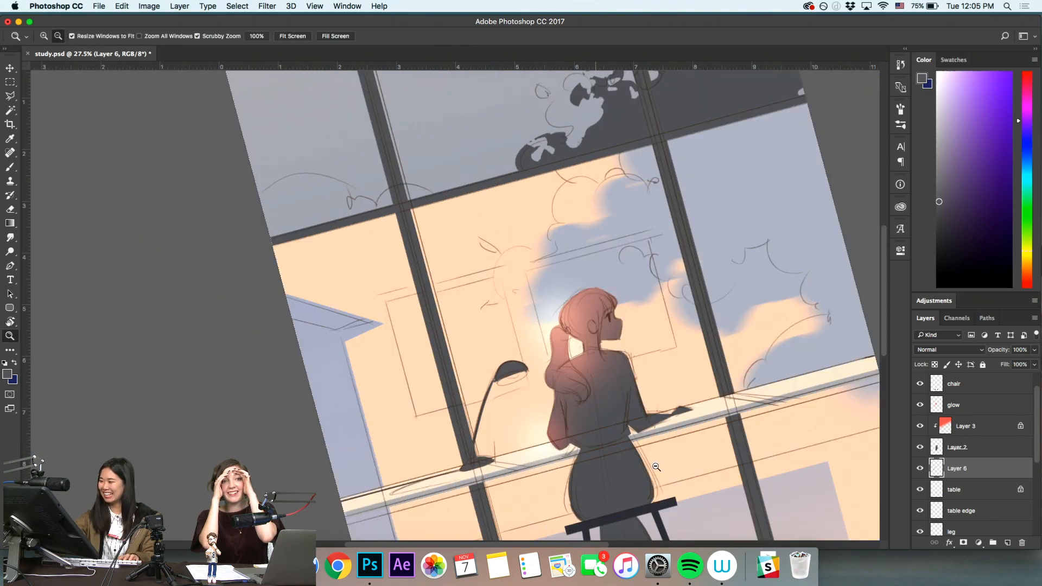
left_click_drag(622, 491, 610, 492)
key("r")
left_click_drag(759, 415, 717, 487)
key("z")
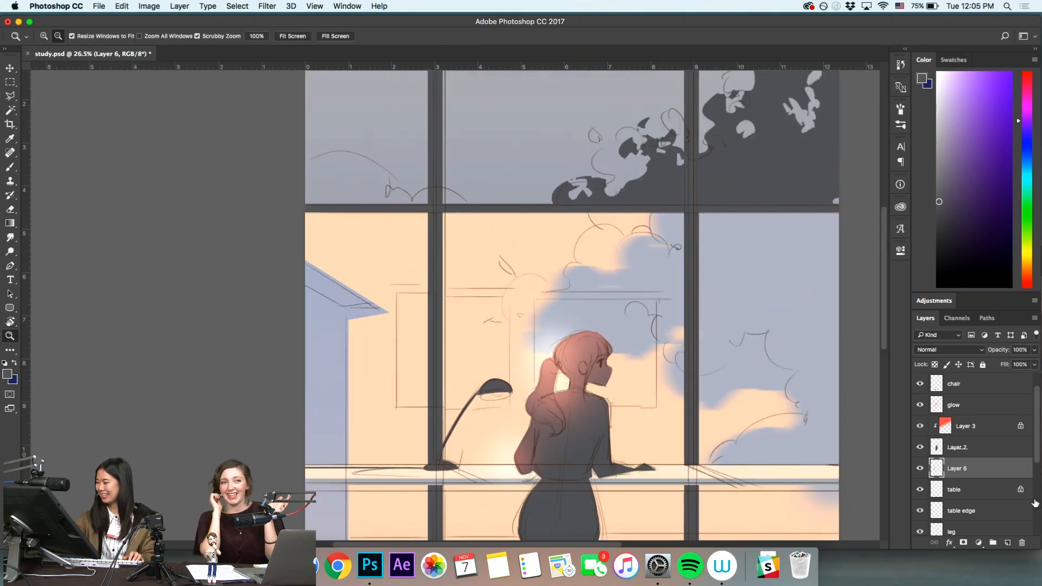
left_click_drag(649, 476, 604, 477)
left_click_drag(510, 461, 605, 465)
left_click_drag(547, 480, 553, 480)
key("m")
mouse_move(516, 451)
left_mouse_down()
mouse_move(534, 478)
mouse_move(549, 477)
left_mouse_up()
key("alt+BackSpace")
key("super+d")
key("z")
key("v")
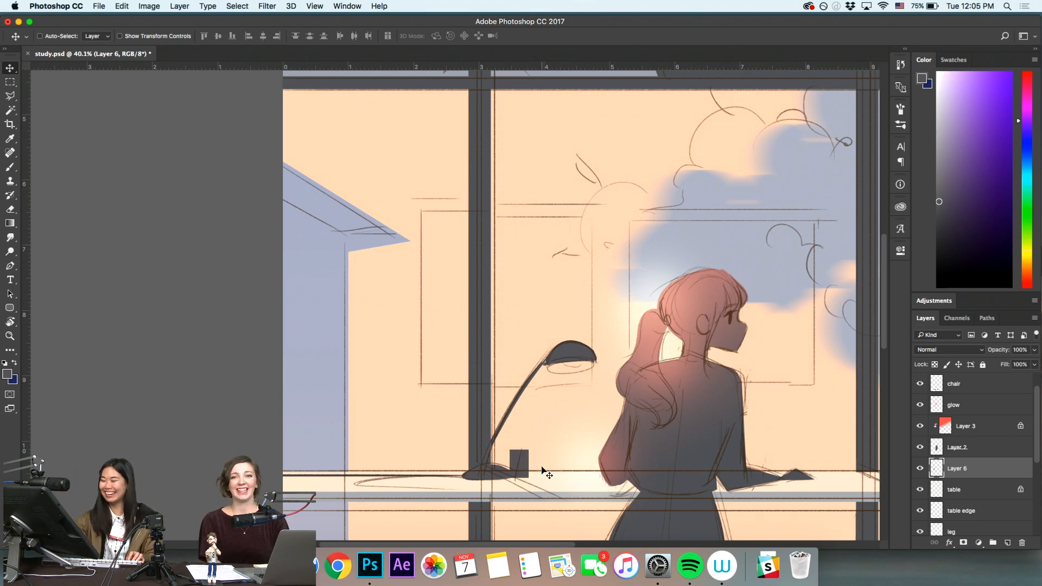
Outline a low four-sided object on the desk at the second window bar with the Polygonal Lasso and fill it dark gray
key("z")
scroll(559, 467, "right", 10)
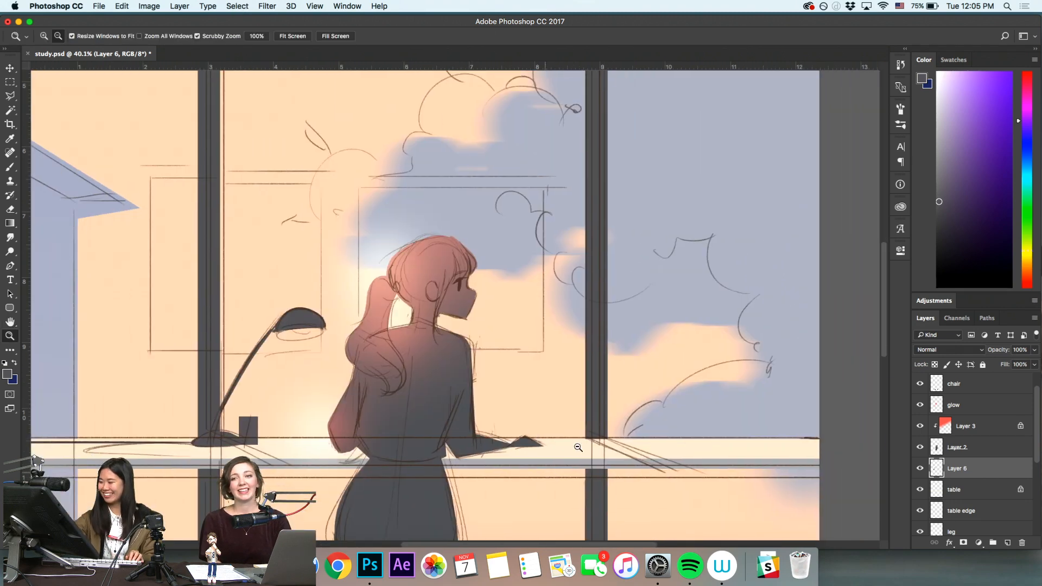
key("l")
left_click(574, 444)
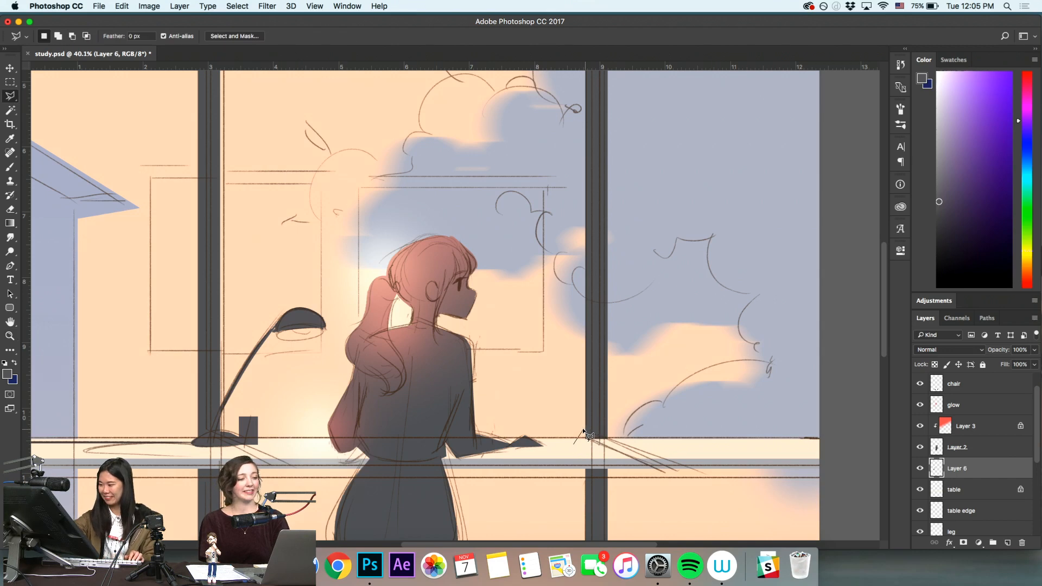
left_click(619, 430)
left_click(625, 442)
left_click(578, 443)
key("super+d")
Paint thin pencils sticking up out of the cup beside the lamp
key("z")
left_click(670, 454, "alt")
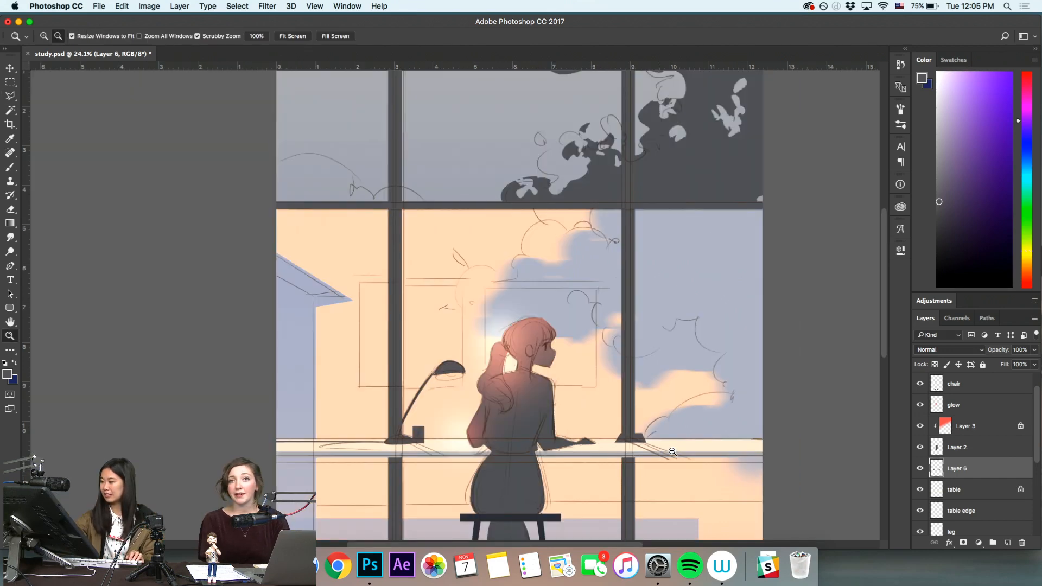
left_click_drag(652, 451, 700, 449)
left_click_drag(252, 376, 444, 449)
key("b")
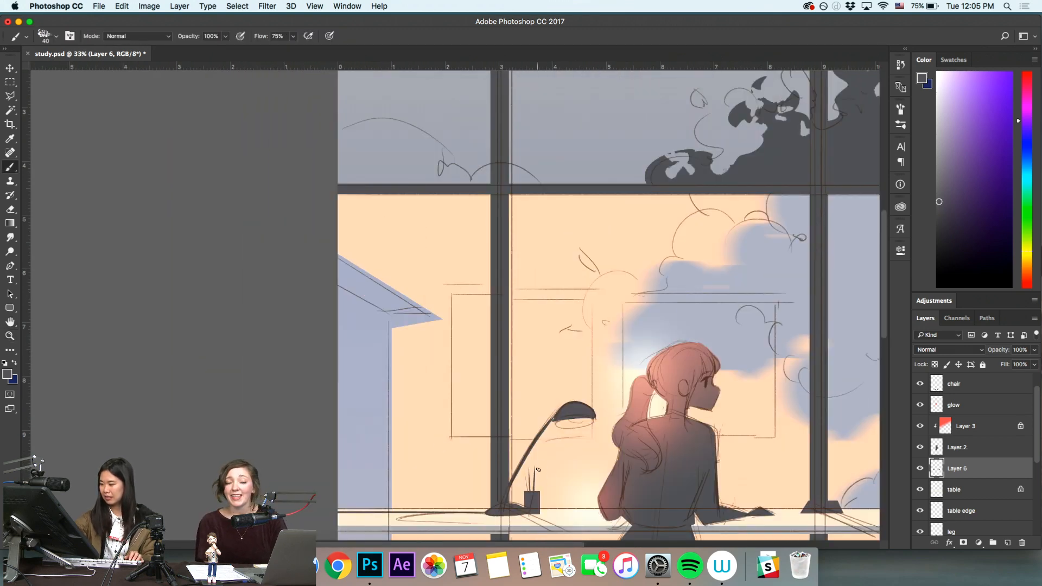
Outline a slanted laptop screen on the desk next to the lamp with the Polygonal Lasso and fill it dark gray
key("z")
left_click(577, 471, "alt")
key("l")
left_click(465, 506)
left_click(507, 471)
left_click(513, 504)
left_click(465, 506)
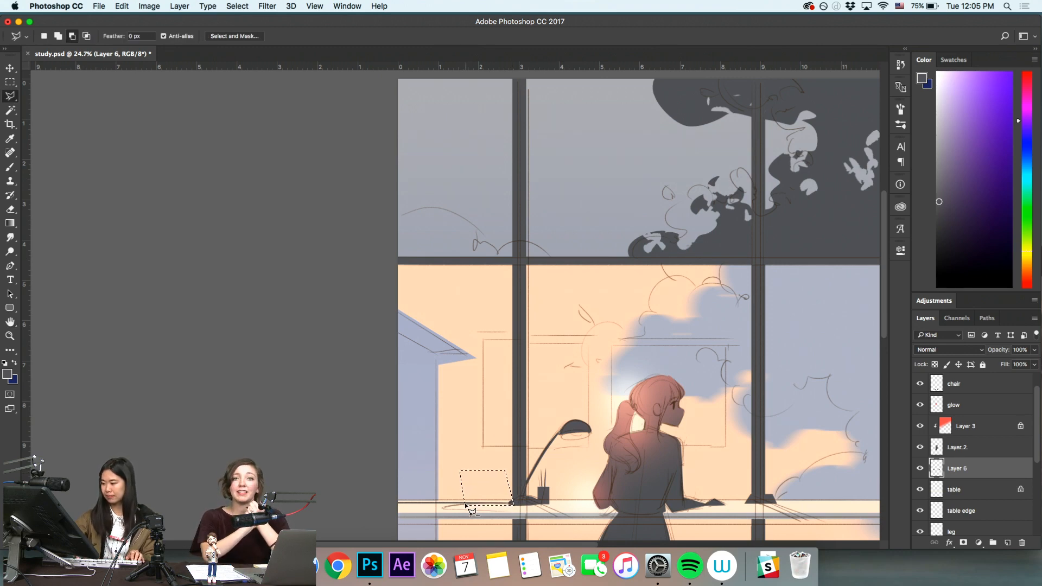
key("alt+BackSpace")
key("super+d")
Fill a narrow polygonal sliver along the laptop screen's edge nearest the lamp with dark gray and save the document
key("z")
key("l")
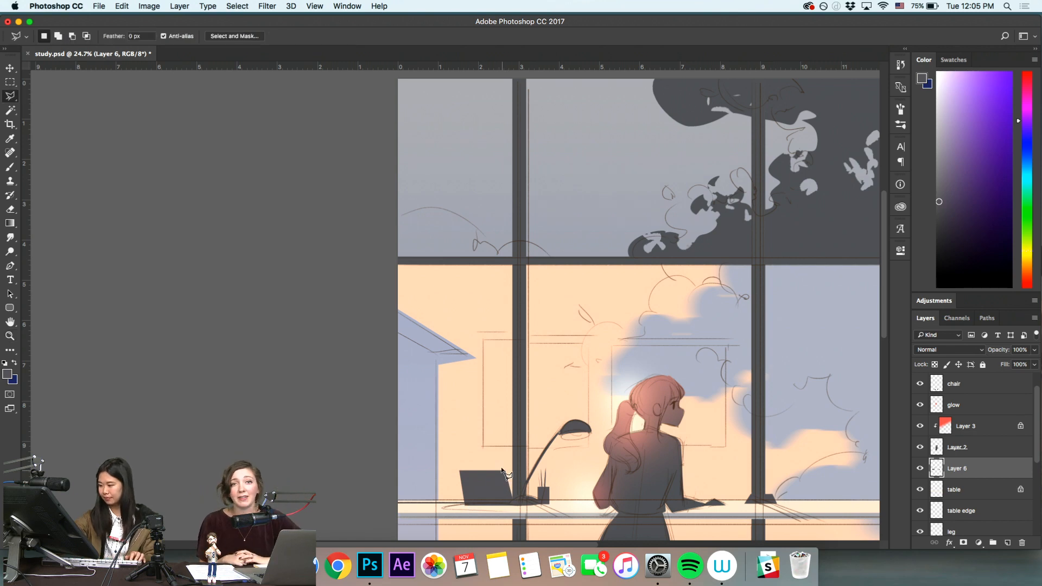
left_click(513, 497)
left_click(503, 459)
left_click(501, 469)
key("alt+BackSpace")
key("super+d")
key("super+s")
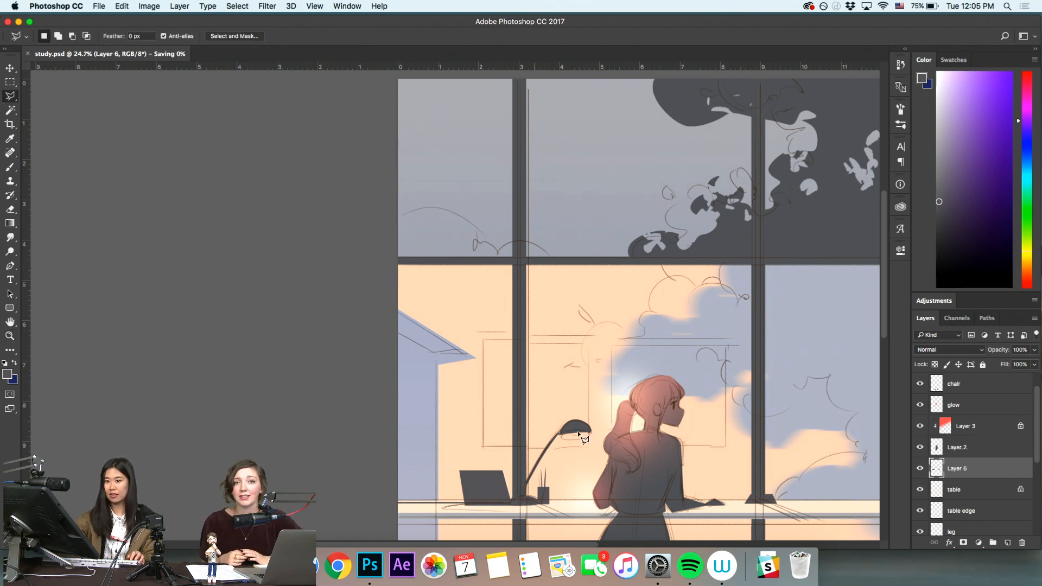
Examine the whole composition at a reduced size
key("z")
key("super+0")
left_click_drag(431, 448, 551, 481)
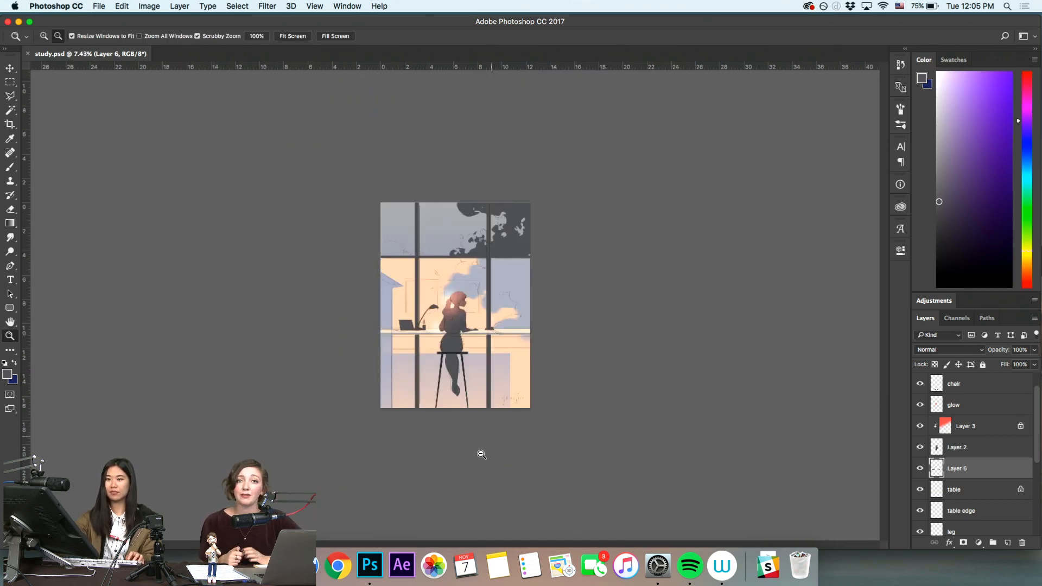
left_click_drag(480, 452, 494, 461)
left_click_drag(526, 420, 556, 425)
mouse_move(558, 428)
left_mouse_down()
mouse_move(528, 435)
mouse_move(551, 426)
left_mouse_up()
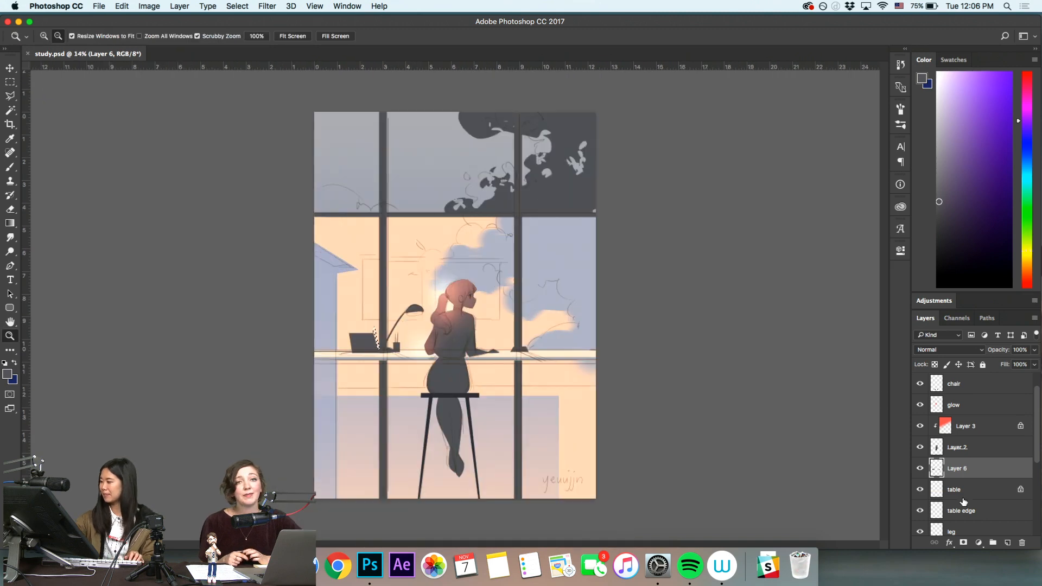
On the bg shapes layer, fill a rectangle on the wall behind the lamp with a light mauve-gray sampled from the picture
left_click_drag(1038, 461, 1031, 528)
left_click(962, 516)
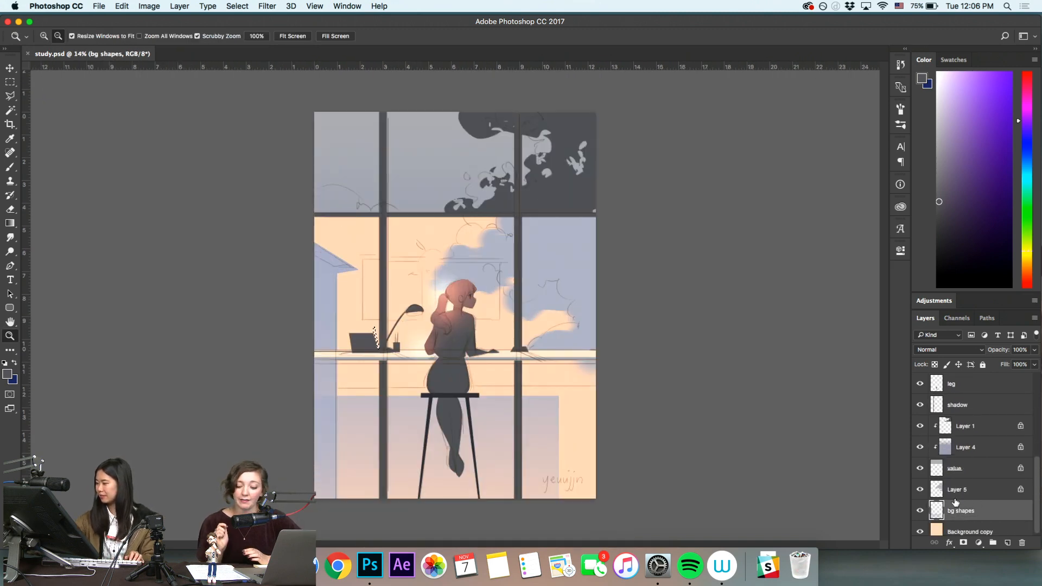
left_click(922, 511)
left_click(923, 506)
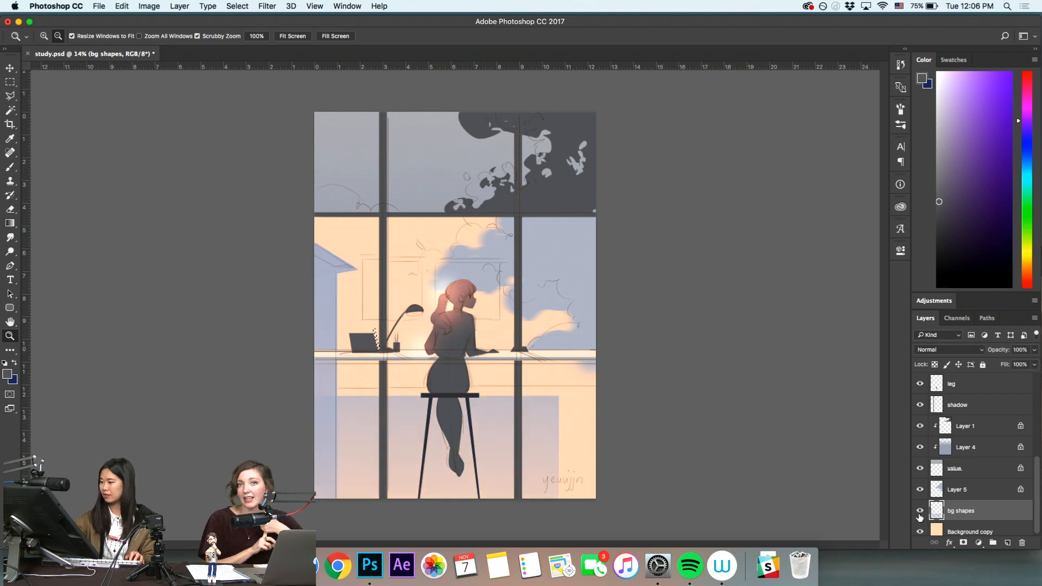
key("b")
left_click(534, 404, "alt")
key("m")
key("super+d")
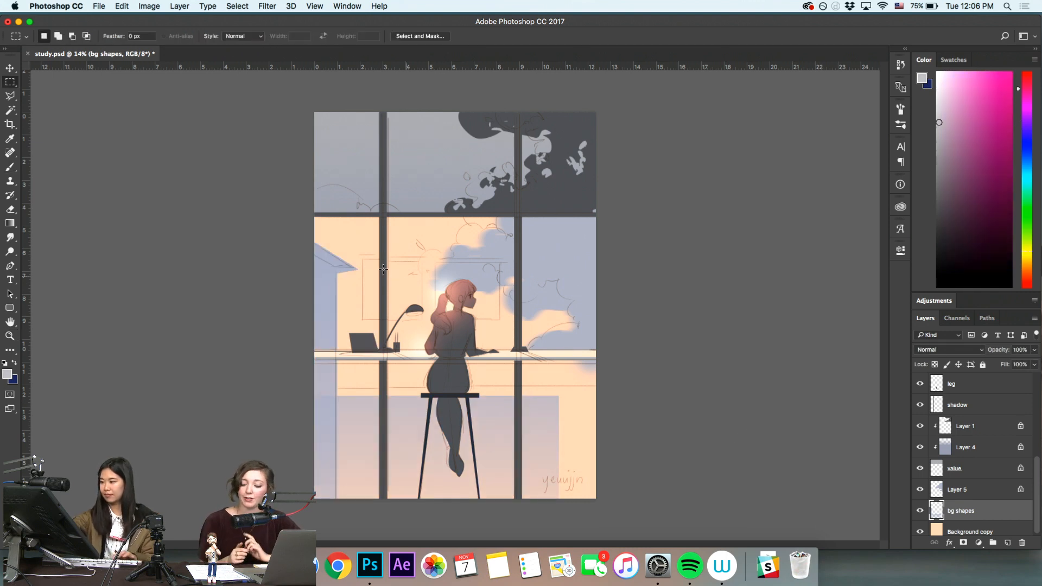
left_click_drag(365, 270, 436, 316)
key("alt+BackSpace")
key("super+d")
Adjust the mauve-gray wall rectangle using a wide marquee selection behind the lamp and the woman
key("z")
key("m")
left_click_drag(355, 272, 531, 306)
key("v")
key("super+d")
Add a new layer directly above the woman's silhouette on Layer 2, clipped to it
key("z")
left_click_drag(538, 372, 529, 373)
left_click_drag(1037, 468, 1039, 399)
left_click(977, 447)
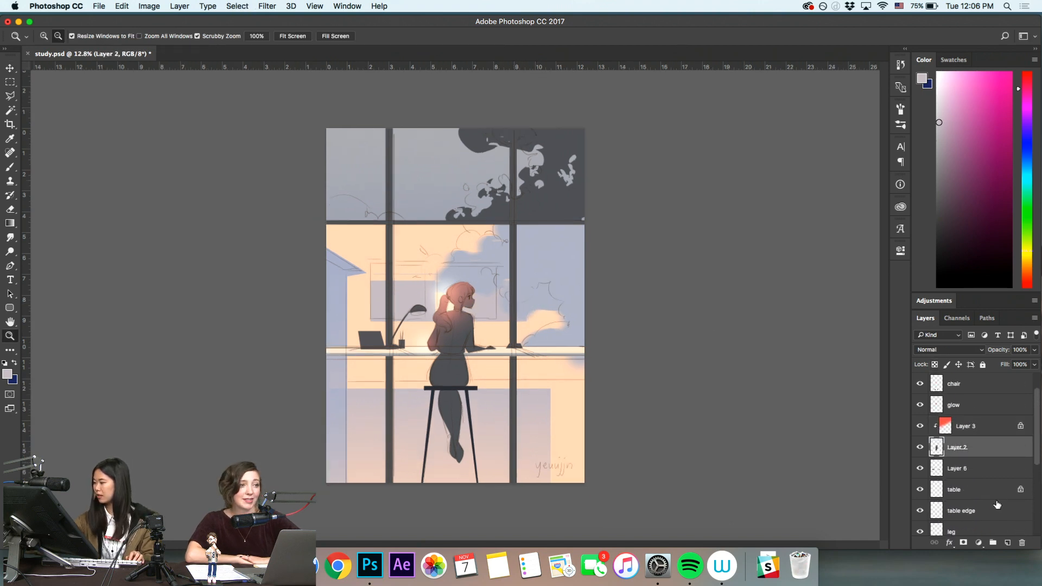
left_click(1008, 542)
Mix a light tan and paint a rim light along the lamp-facing edge of the woman's ponytail and back
left_click_drag(437, 344, 496, 338)
key("b")
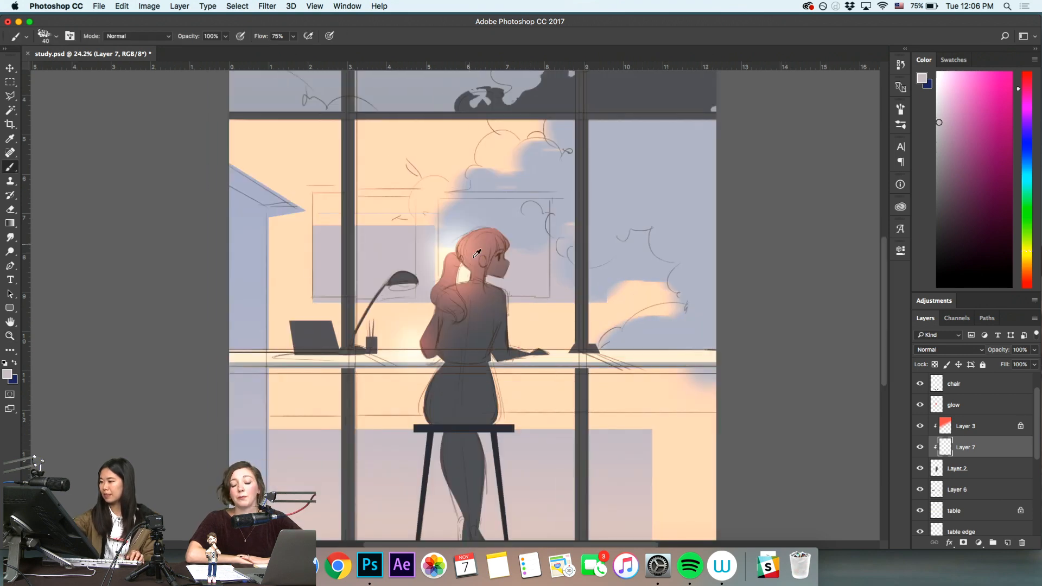
left_click(483, 318, "alt")
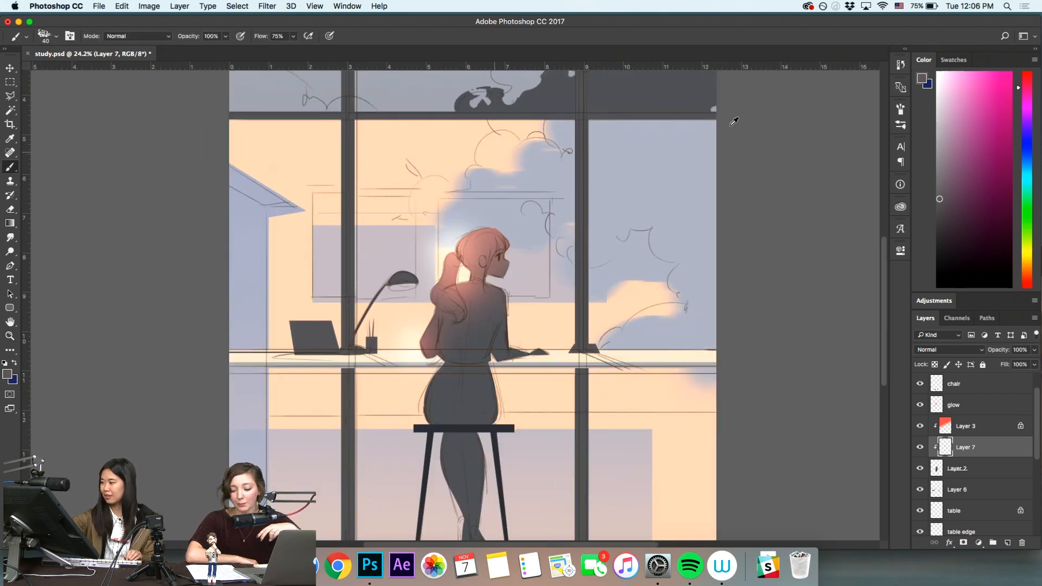
left_click(945, 147)
left_click(1025, 268)
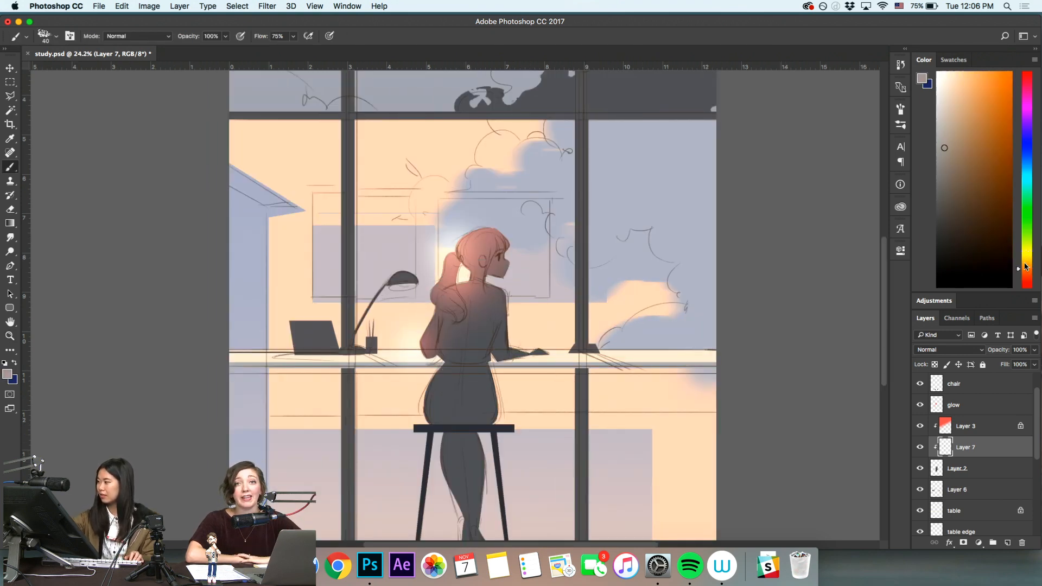
left_click(957, 117)
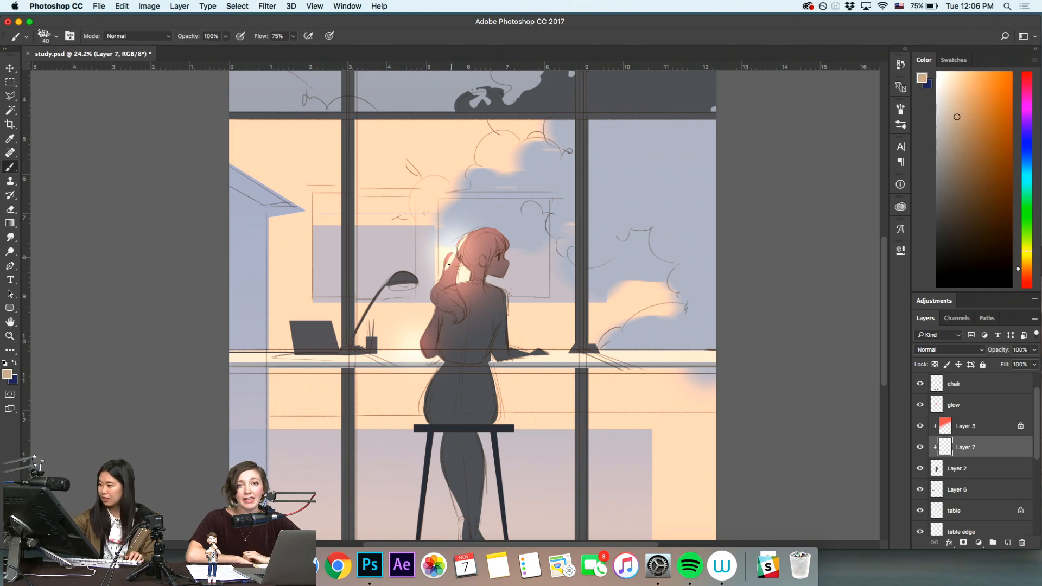
left_click_drag(445, 271, 422, 340)
key("e")
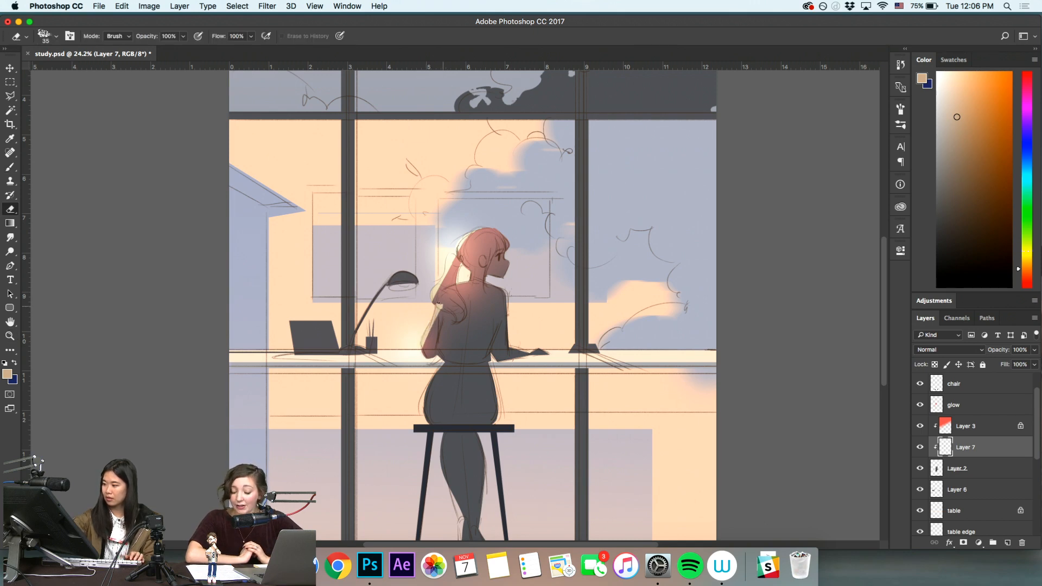
Paint a tan rim light along the lamp-facing edge of the woman's hip and thin it with the Eraser
key("z")
left_click_drag(651, 447, 624, 444)
left_click_drag(454, 343, 466, 356)
key("b")
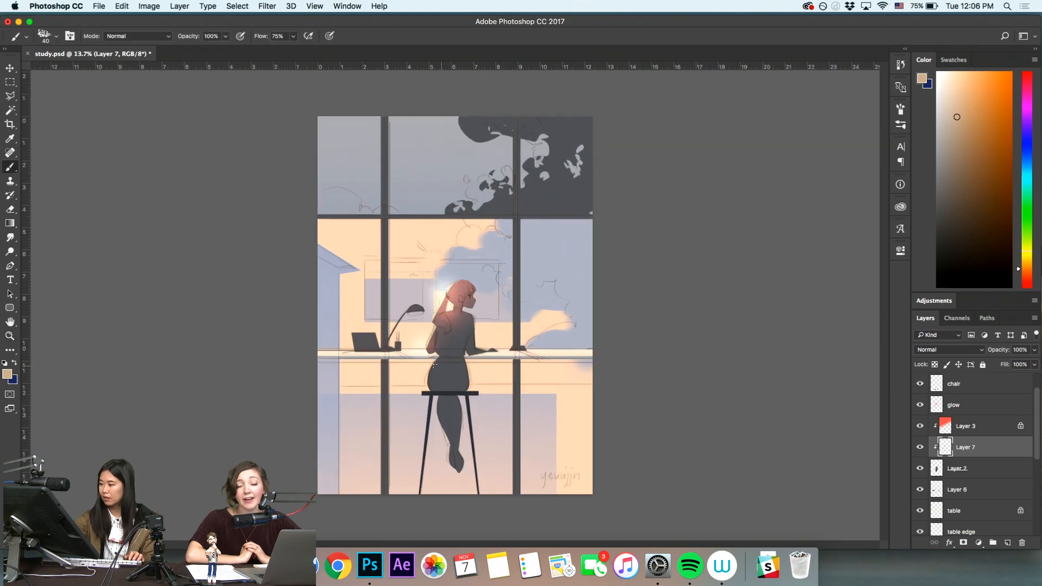
key("super+z")
key("z")
left_click_drag(423, 366, 442, 368)
key("b")
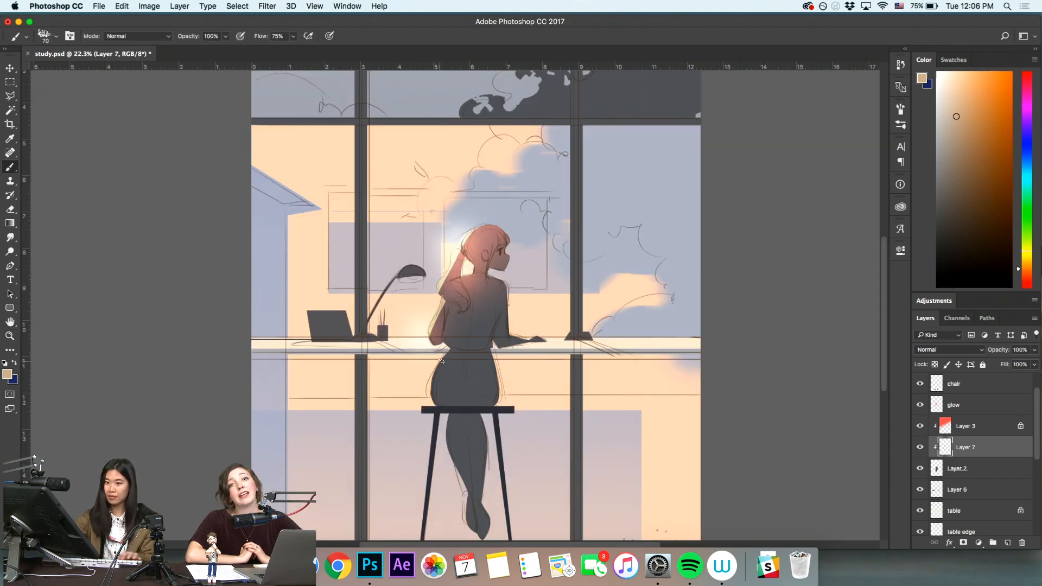
left_click_drag(432, 388, 444, 362)
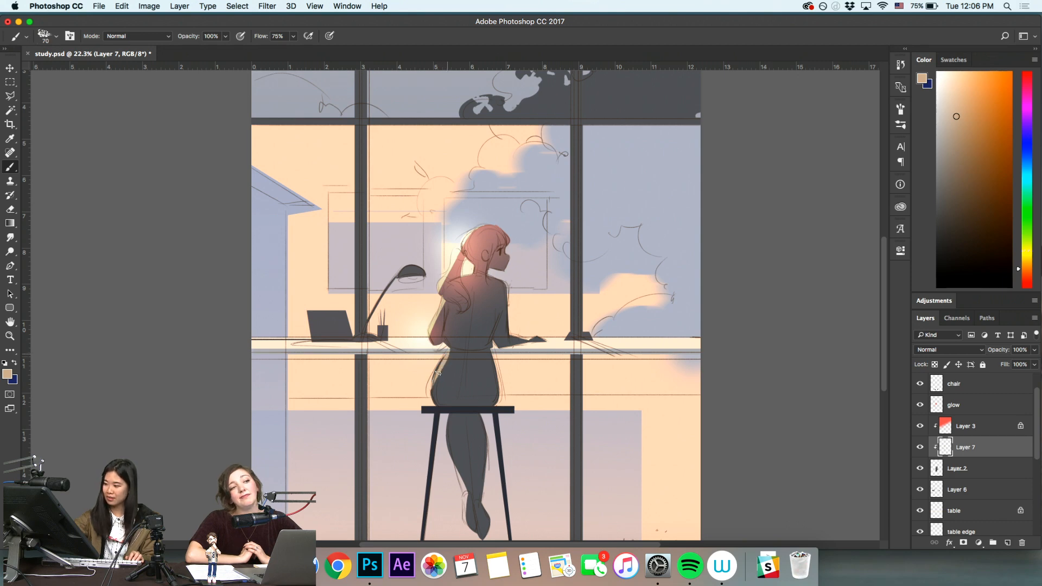
key("z")
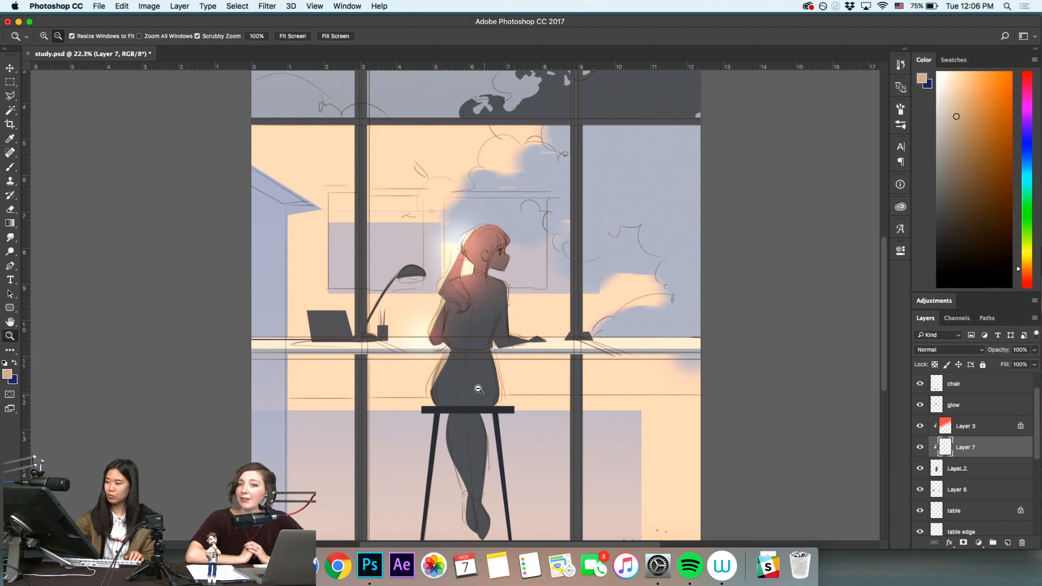
key("e")
left_click_drag(433, 387, 445, 361)
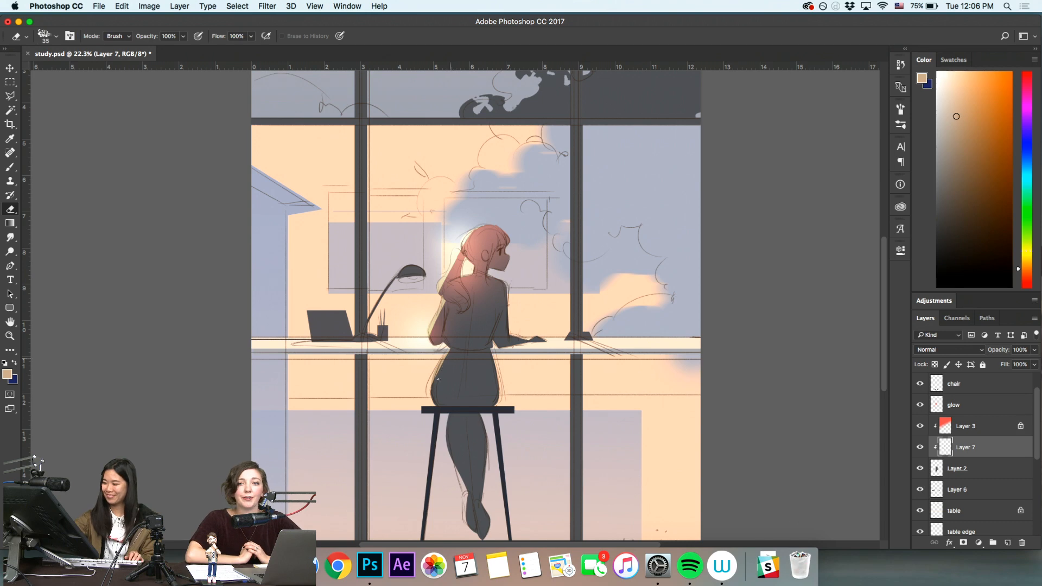
Add a new layer between Layer 6 and the table layer and name it shadows
key("z")
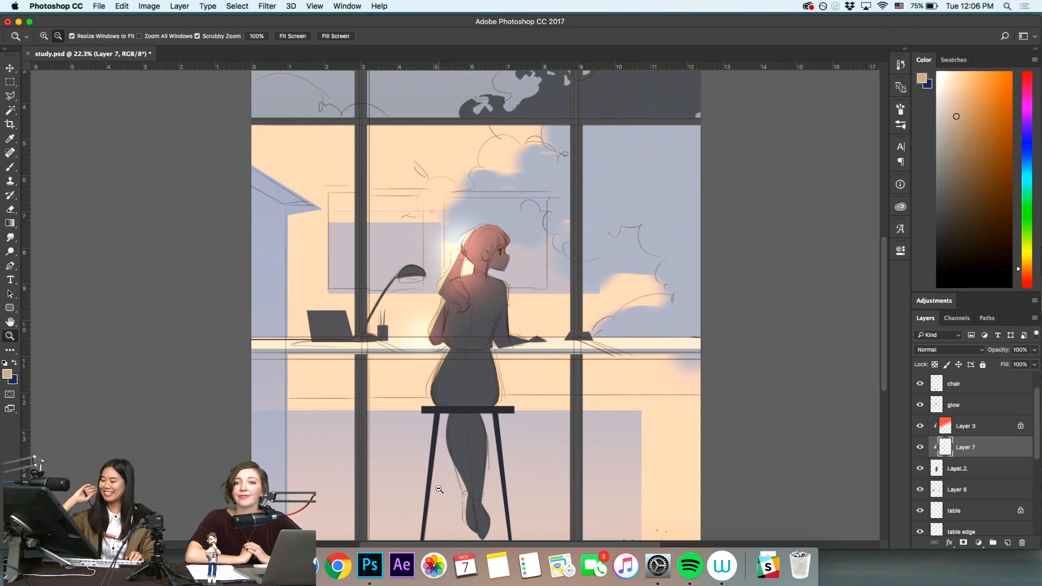
left_click_drag(581, 431, 542, 432)
key("r")
left_click_drag(696, 391, 665, 450)
left_click(982, 429)
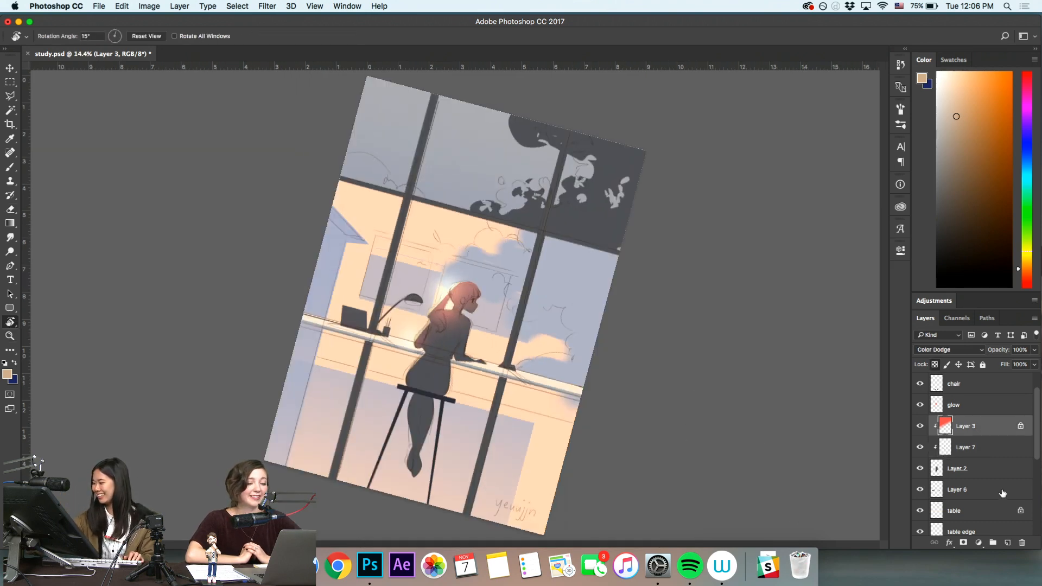
left_click(977, 495)
left_click(1007, 543)
double_click(957, 510)
type("shadows")
key("Return")
Examine the whole composition upright at a reduced size
key("z")
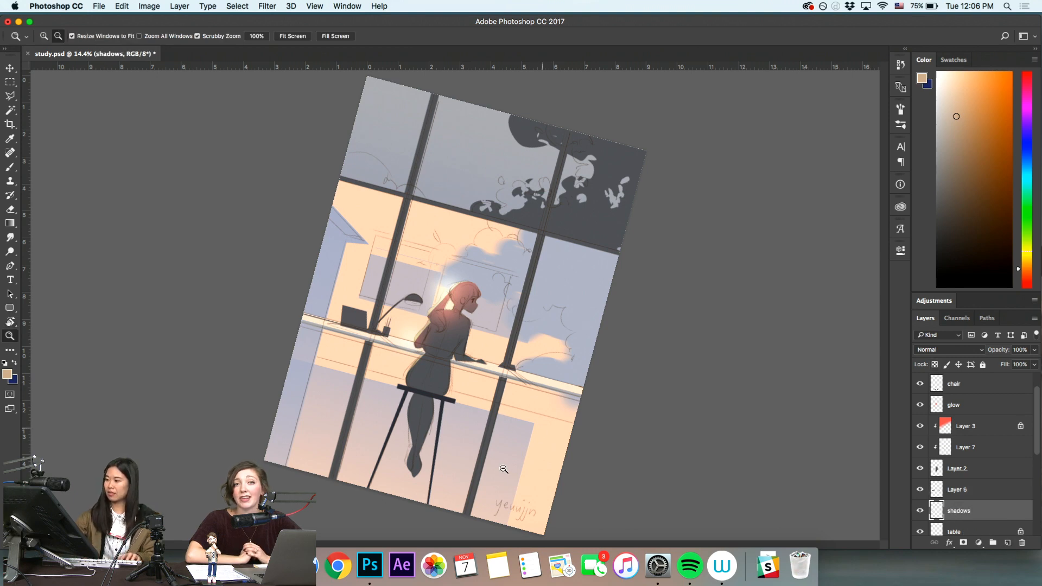
left_click_drag(495, 516, 358, 345)
key("r")
key("z")
left_click_drag(511, 357, 486, 339)
key("r")
left_click_drag(521, 375, 512, 247)
key("z")
left_click_drag(434, 337, 488, 331)
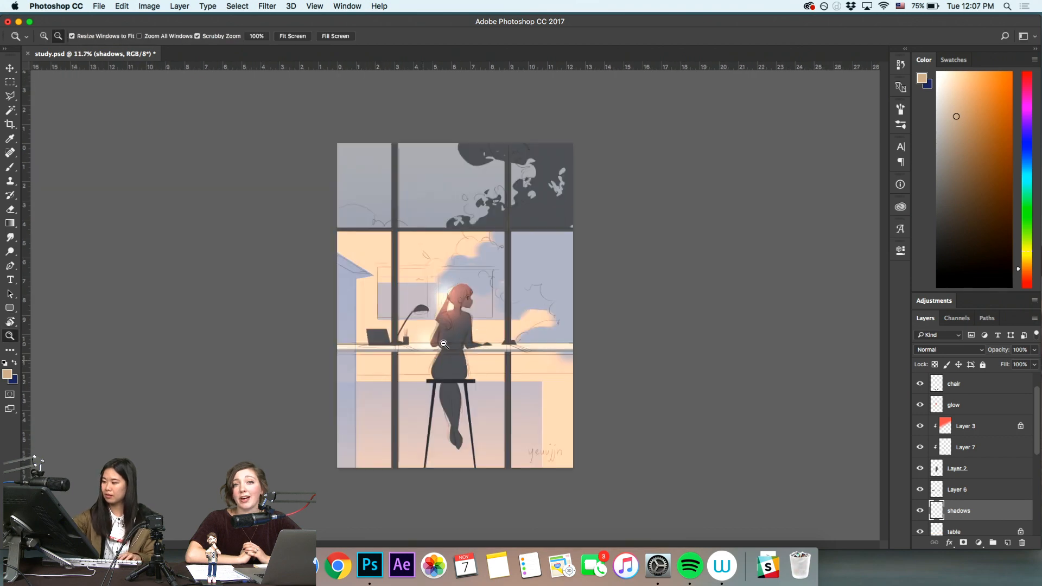
Outline the pencil cup's slanted cast shadow on the tabletop with the Polygonal Lasso and fill it with a fading dark gray gradient
left_click_drag(382, 344, 415, 337)
key("b")
left_click(404, 322, "alt")
key("r")
left_click_drag(502, 370, 447, 384)
key("z")
key("l")
left_click(404, 306)
left_click(416, 343)
left_click(420, 345)
left_click(410, 313)
left_click(403, 307)
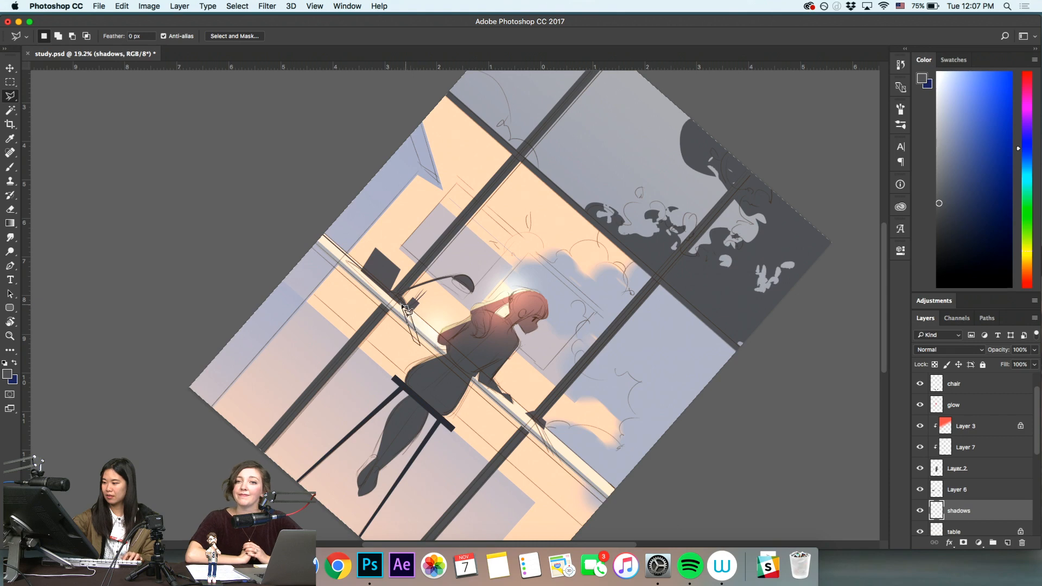
key("g")
left_click_drag(406, 307, 442, 352)
Delete the part of the pencil cup's shadow that extends below the tabletop
key("z")
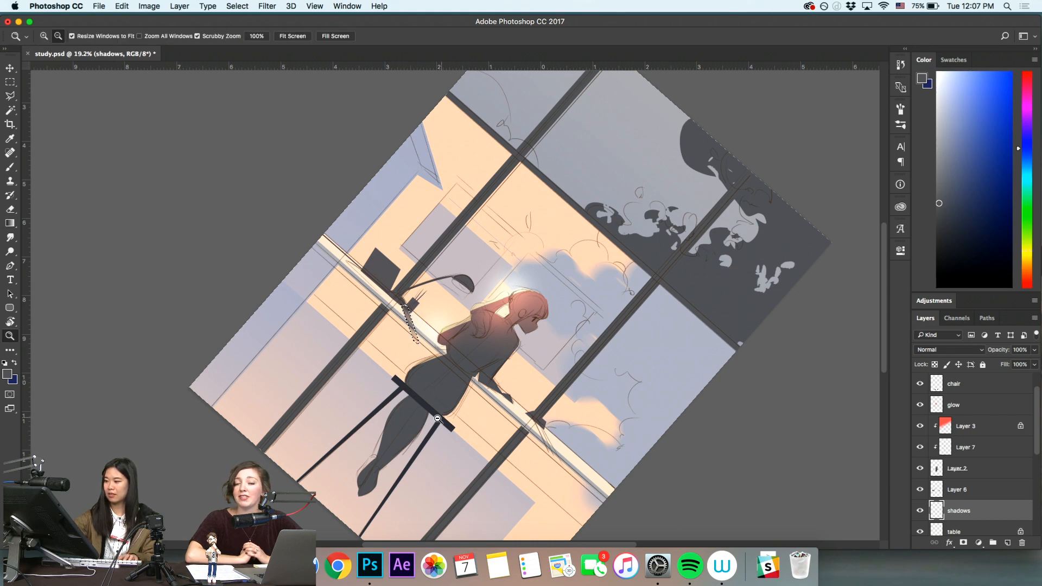
left_click_drag(470, 396, 425, 425)
key("r")
left_click_drag(590, 370, 609, 266)
key("z")
key("super+d")
left_click_drag(416, 360, 423, 347)
key("e")
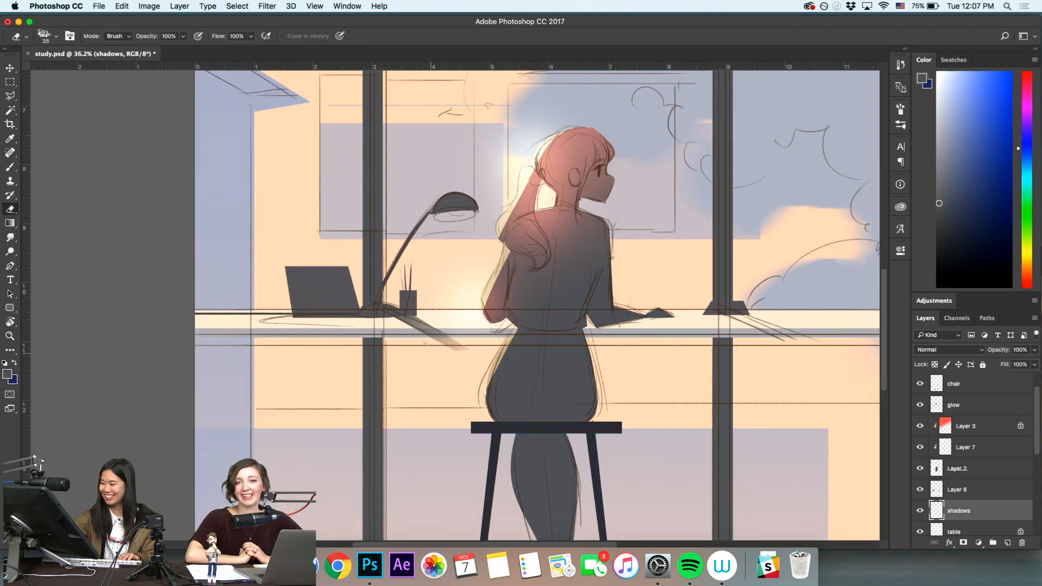
key("m")
left_click_drag(495, 381, 384, 331)
key("Delete")
key("super+d")
Outline the laptop's cast shadow on the tabletop and fill it with a dark gray gradient that fades out
key("z")
left_click_drag(482, 457, 471, 460)
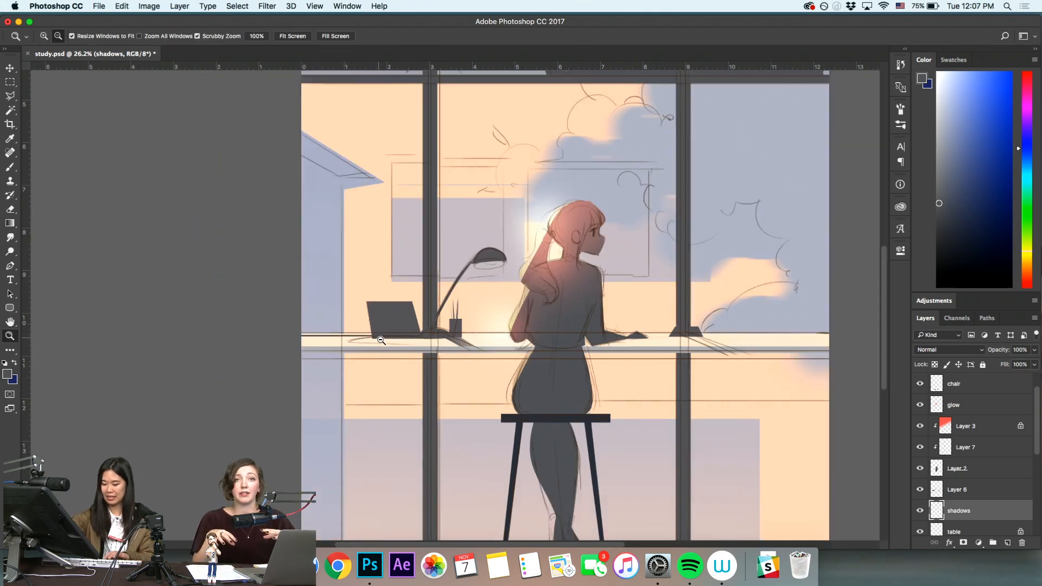
key("l")
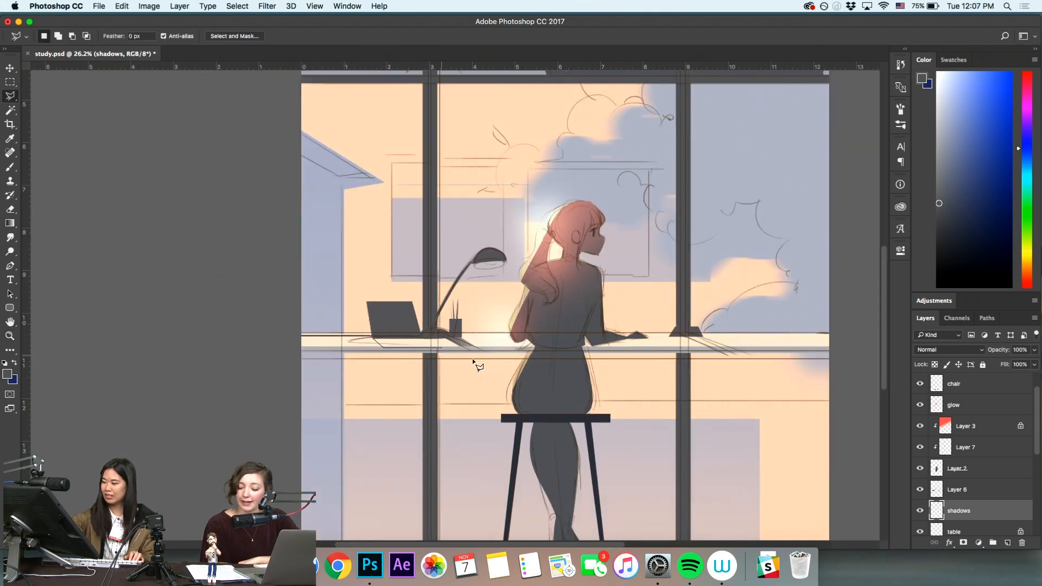
left_click(474, 350)
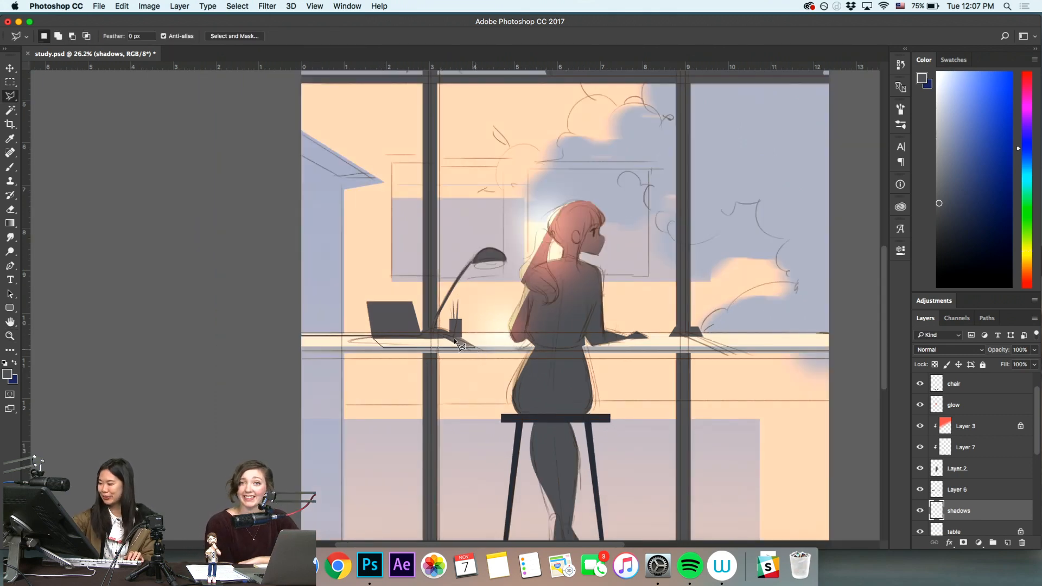
double_click(383, 348)
key("g")
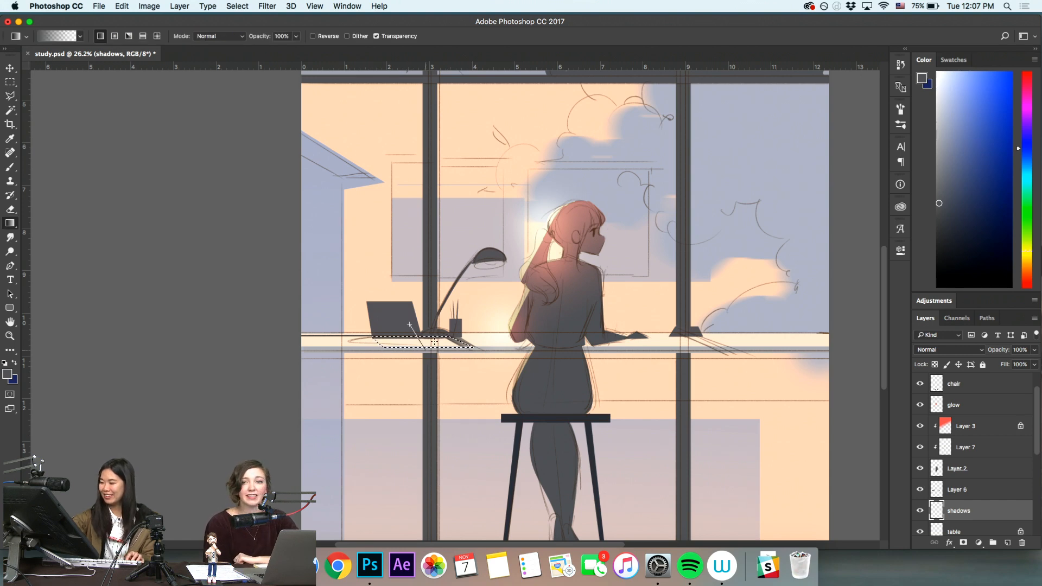
key("super+d")
key("alt+super+z")
key("alt+super+z")
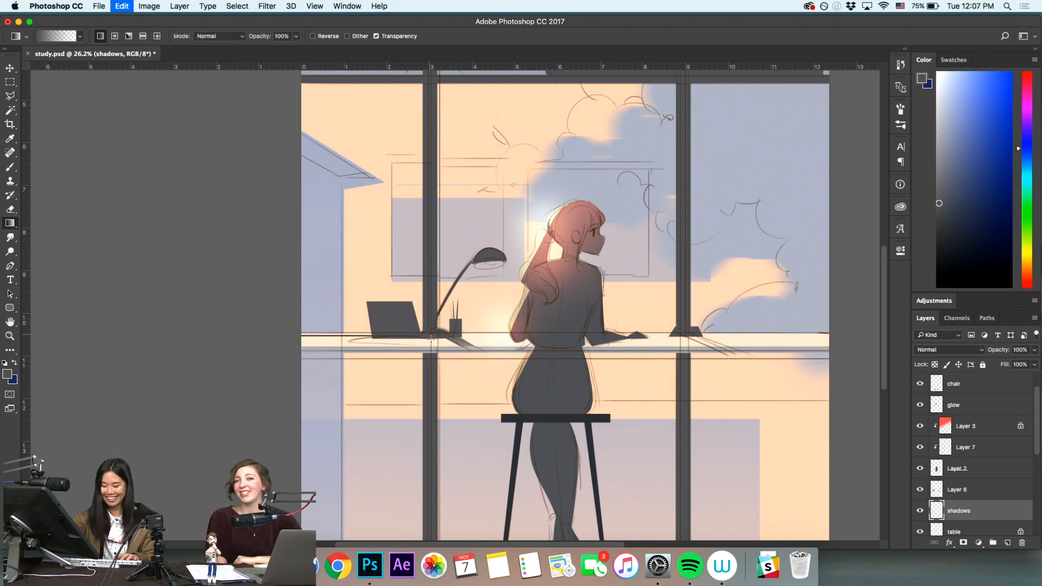
left_click_drag(444, 363, 447, 375)
key("super+d")
Outline a slanted cast shadow for the small dark object beside the window post past the woman's hand and fill it with a gradient
key("z")
left_click_drag(558, 412, 532, 413)
key("r")
left_click_drag(775, 421, 569, 516)
key("l")
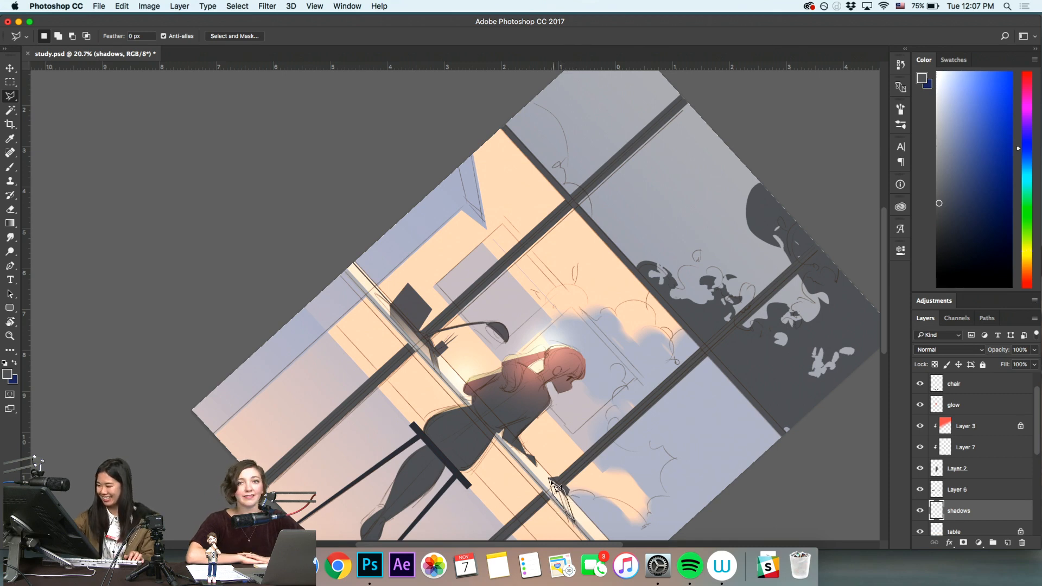
left_click(549, 479)
key("r")
left_click_drag(676, 451, 701, 326)
left_click_drag(709, 387, 706, 329)
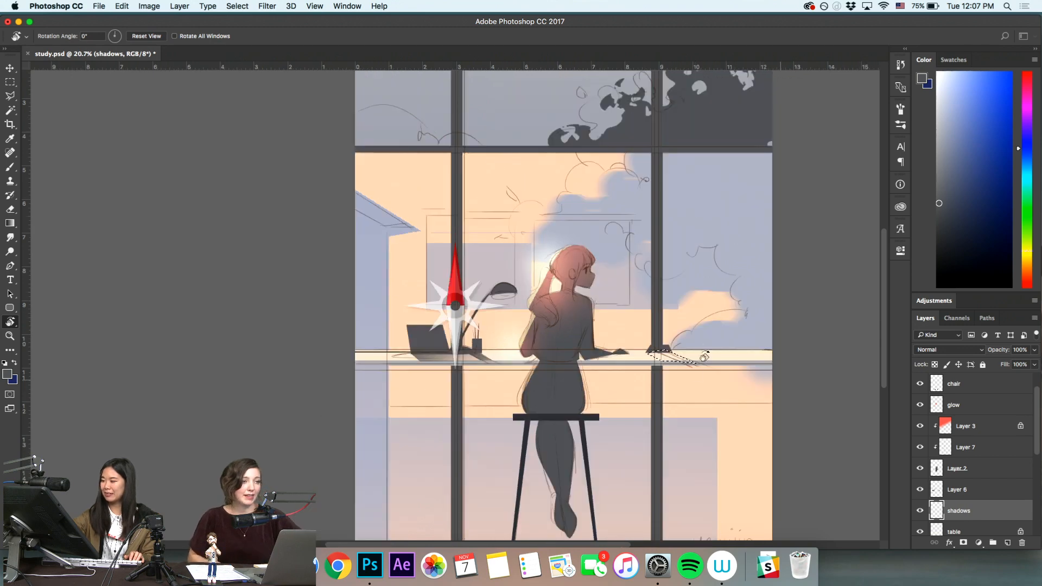
key("z")
key("g")
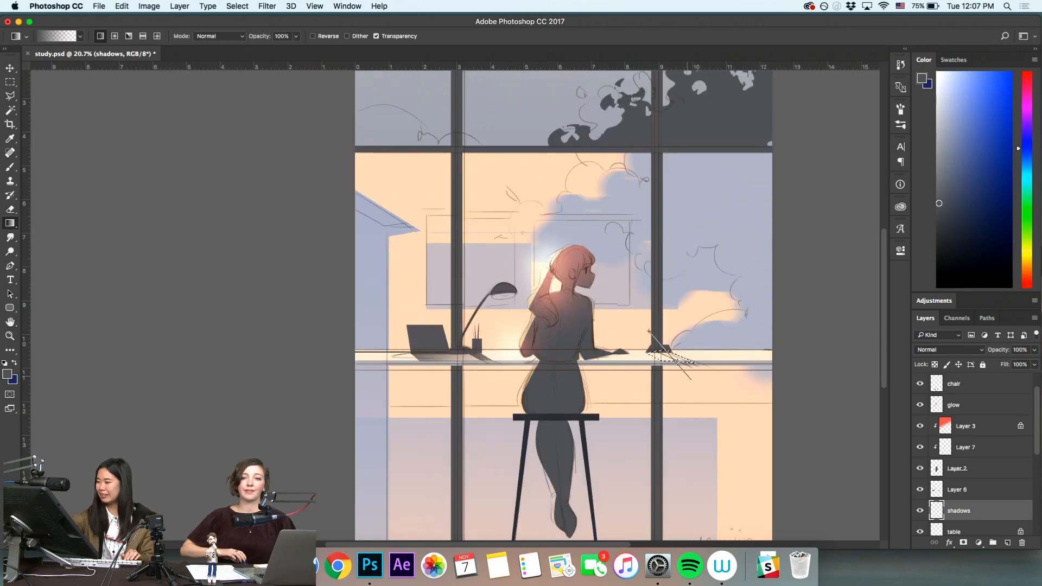
key("super+d")
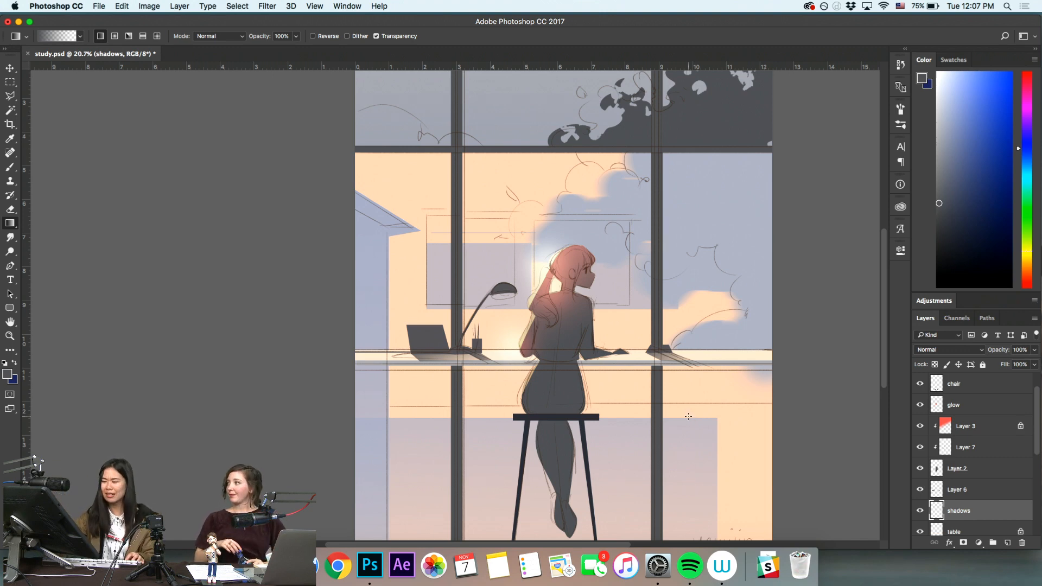
Lock the transparent pixels of the table edge layer and recolor the edge strip dark gray
left_click(969, 494)
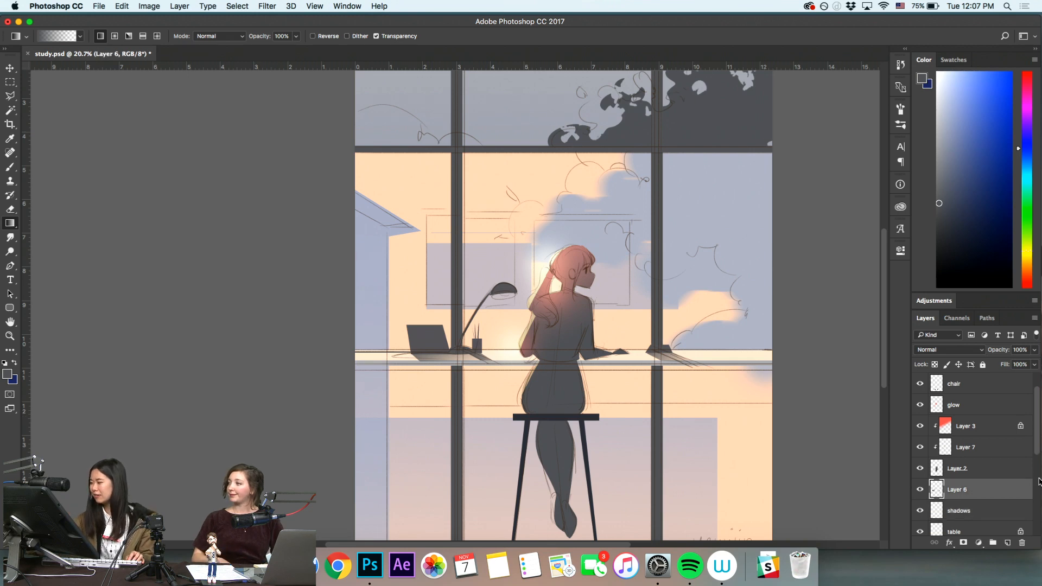
scroll(1009, 450, "down", 3)
left_click(991, 488)
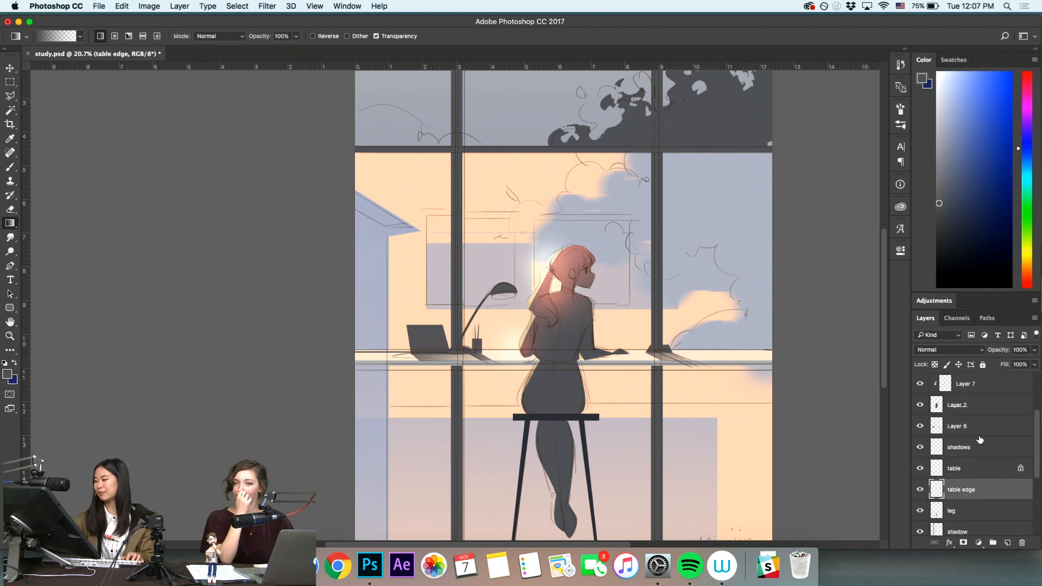
left_click(935, 365)
key("z")
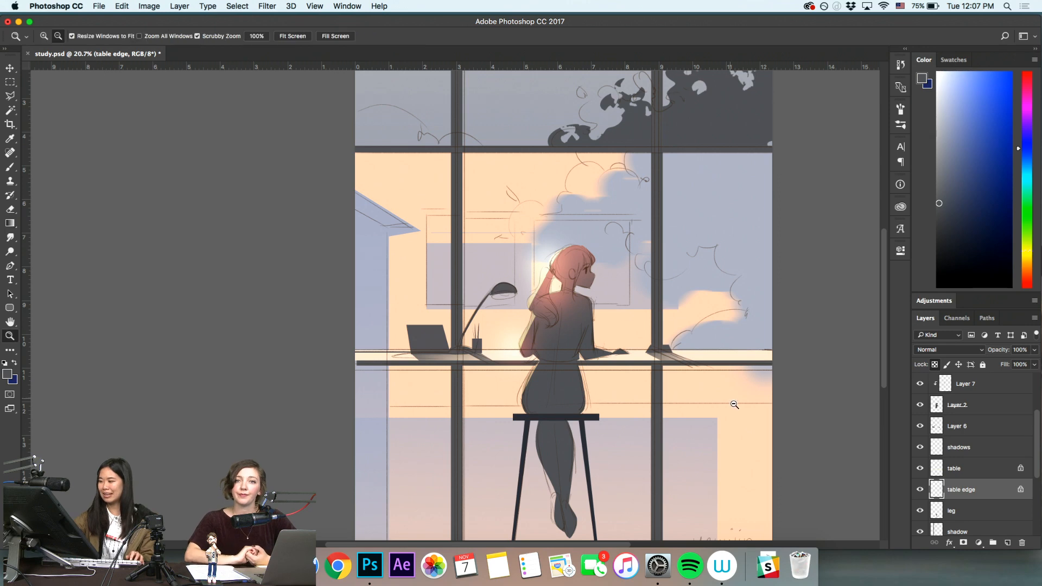
left_click(666, 446, "alt")
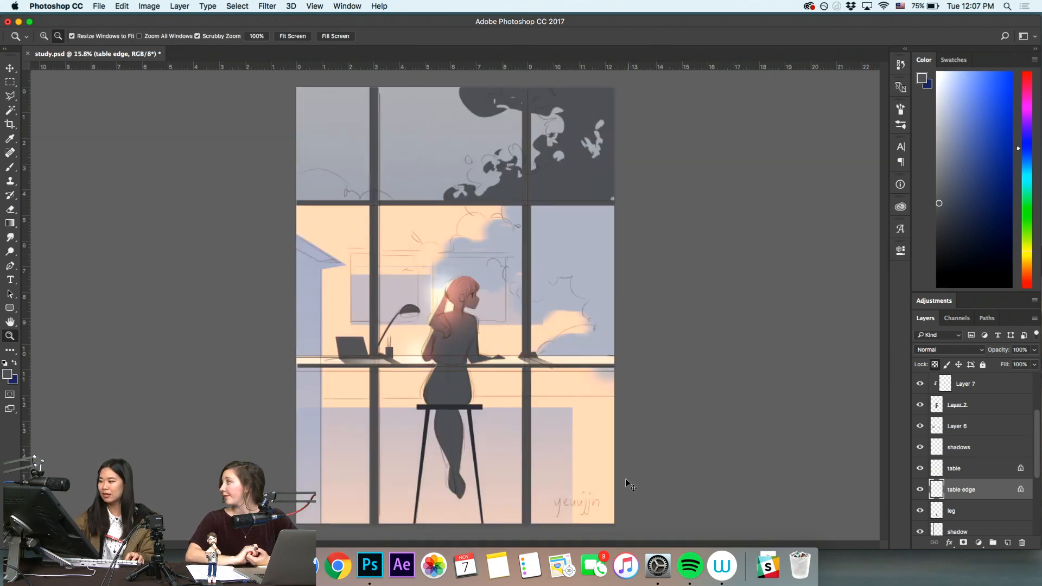
left_click(500, 299)
left_click(546, 361, "alt")
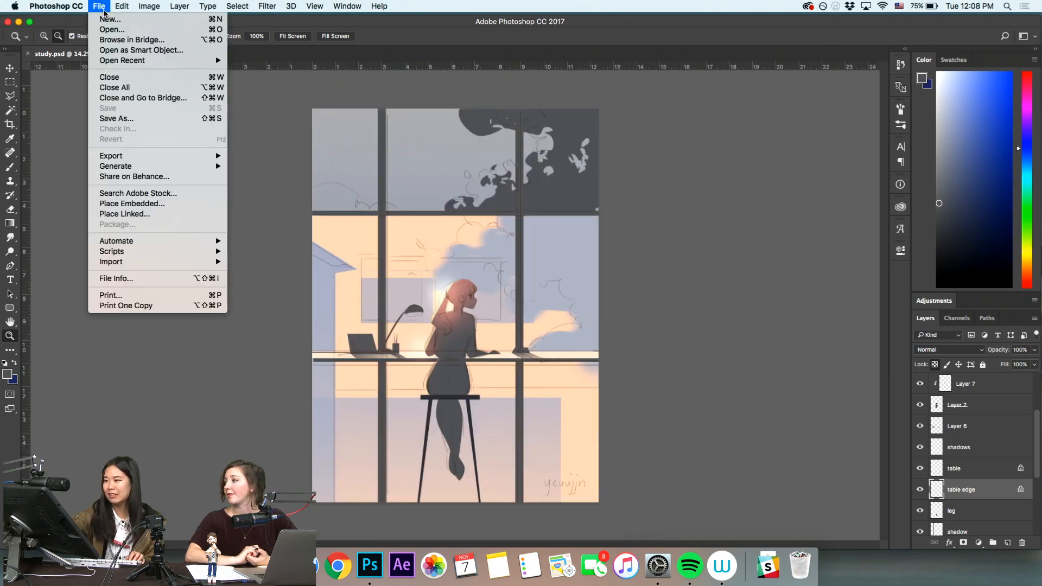
Save a JPEG copy of the illustration as study.jpg on the Desktop at Maximum quality 12 with Baseline Optimized format
left_click(171, 118)
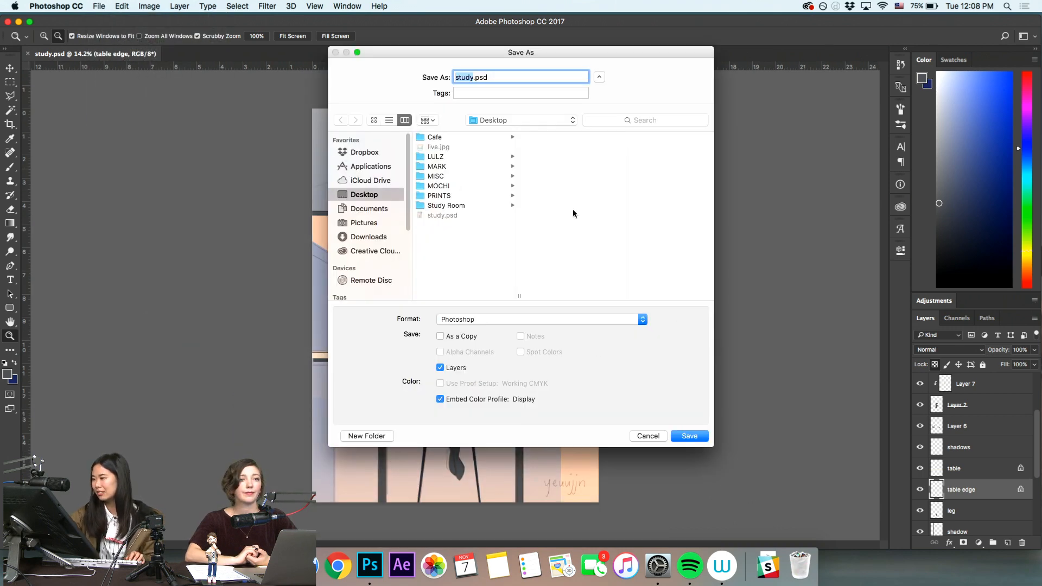
left_click(540, 319)
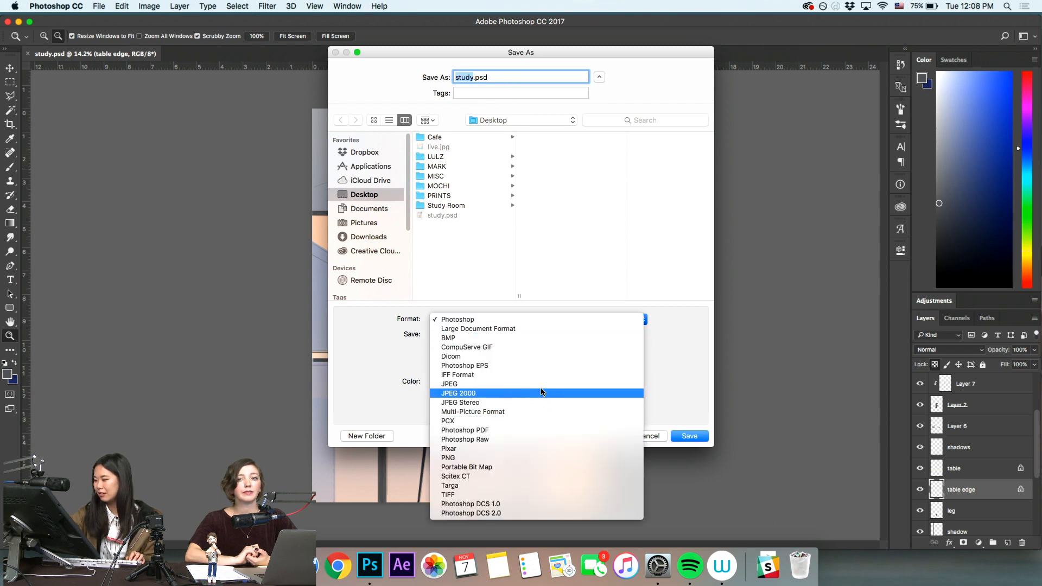
left_click(635, 394)
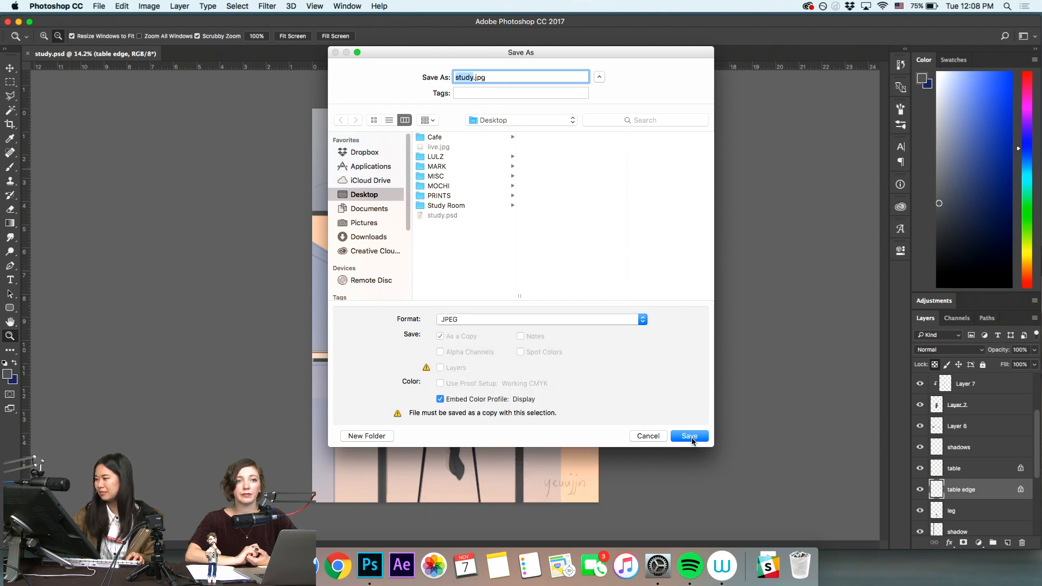
left_click(695, 440)
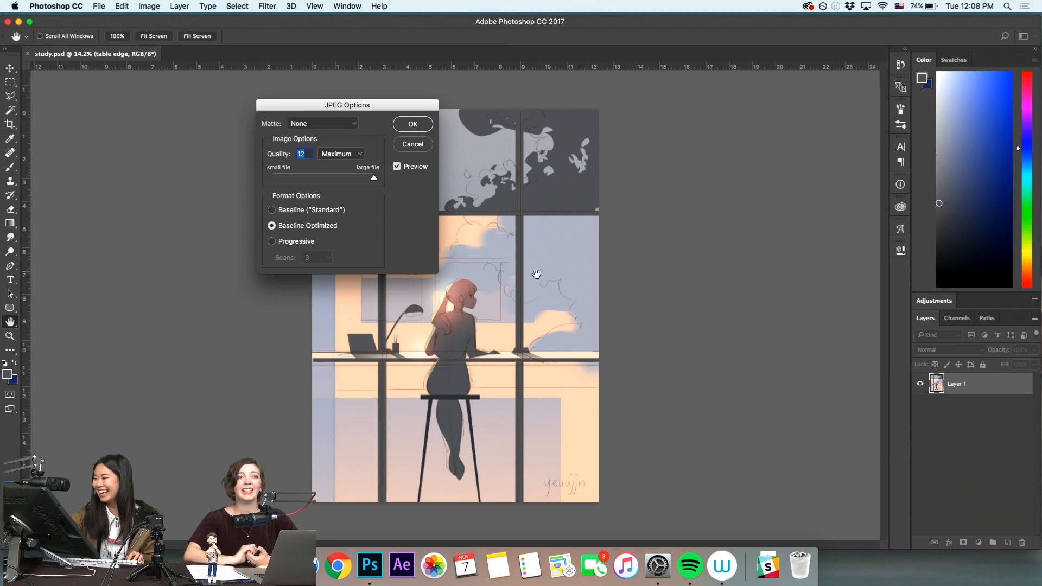
left_click(413, 125)
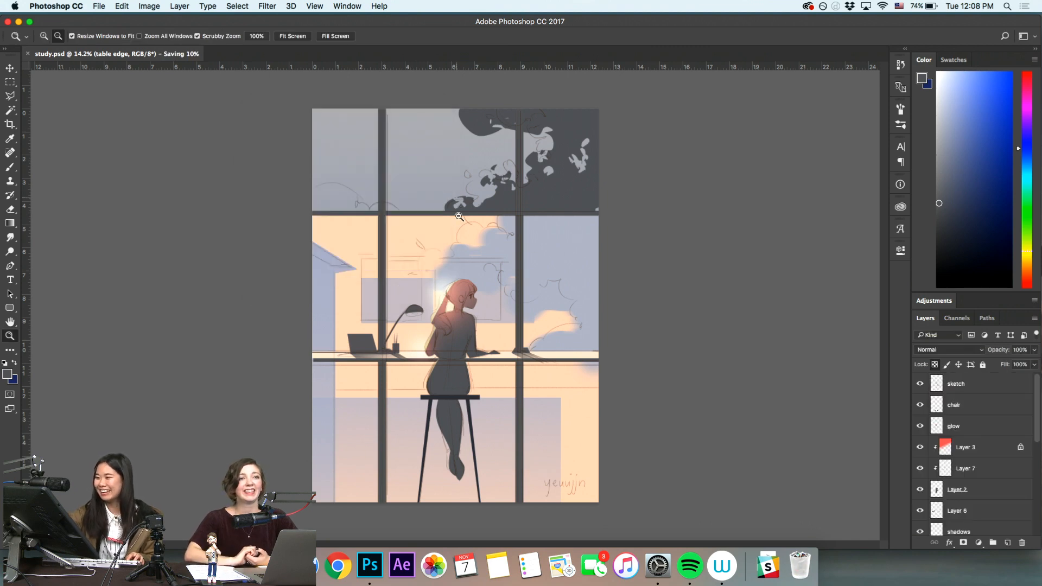
Save the document under the new name study_v01.psd on the Desktop in Photoshop format with its layers
left_click(99, 6)
left_click(151, 119)
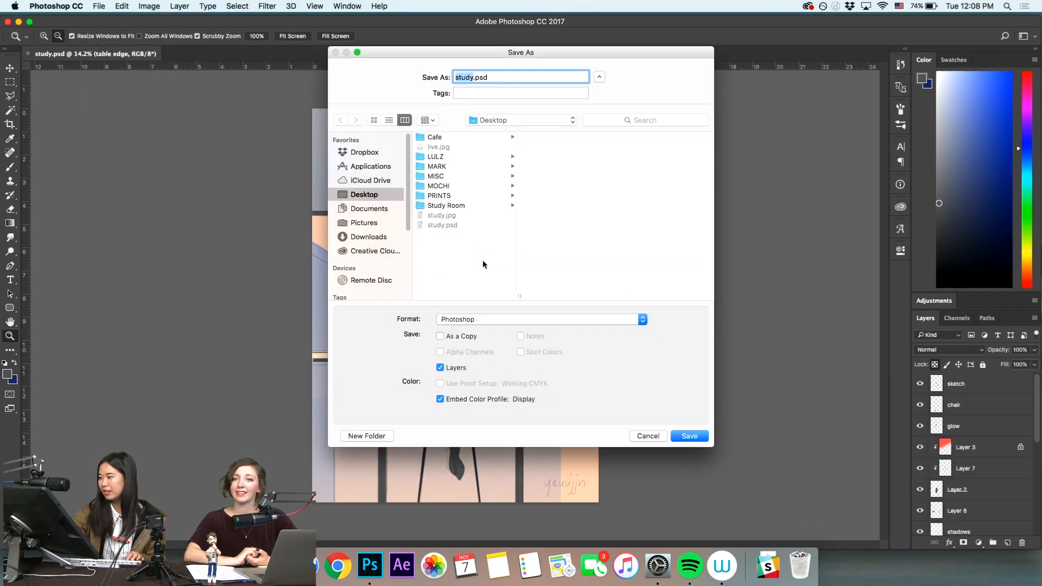
key("Right")
type("_")
type("v01")
key("Return")
key("Return")
Delete all layers from chair down to bg shapes, keeping only the sketch and Background copy layers
left_click(633, 371, "alt")
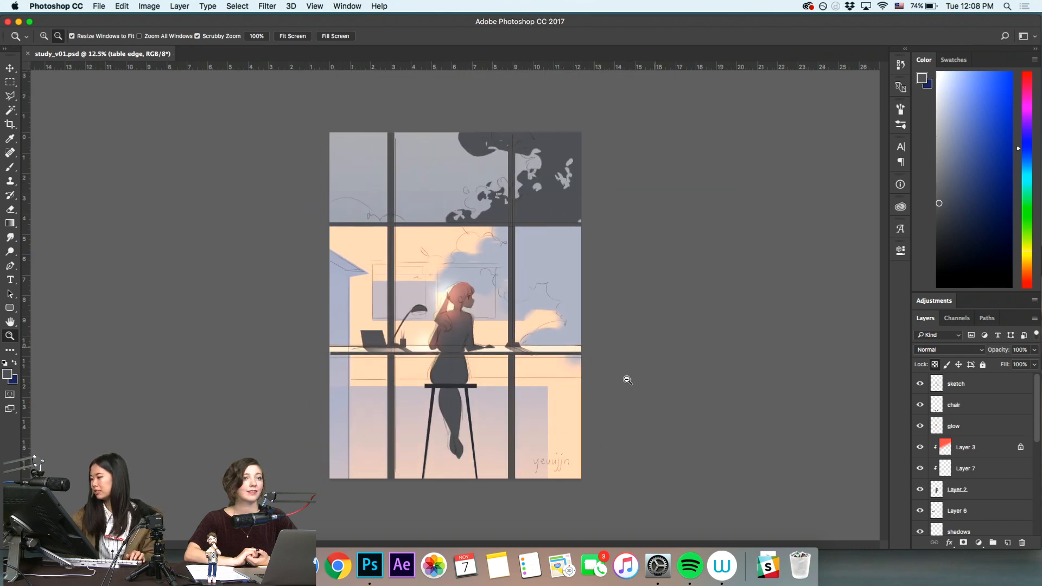
left_click(958, 405)
key("super+comma")
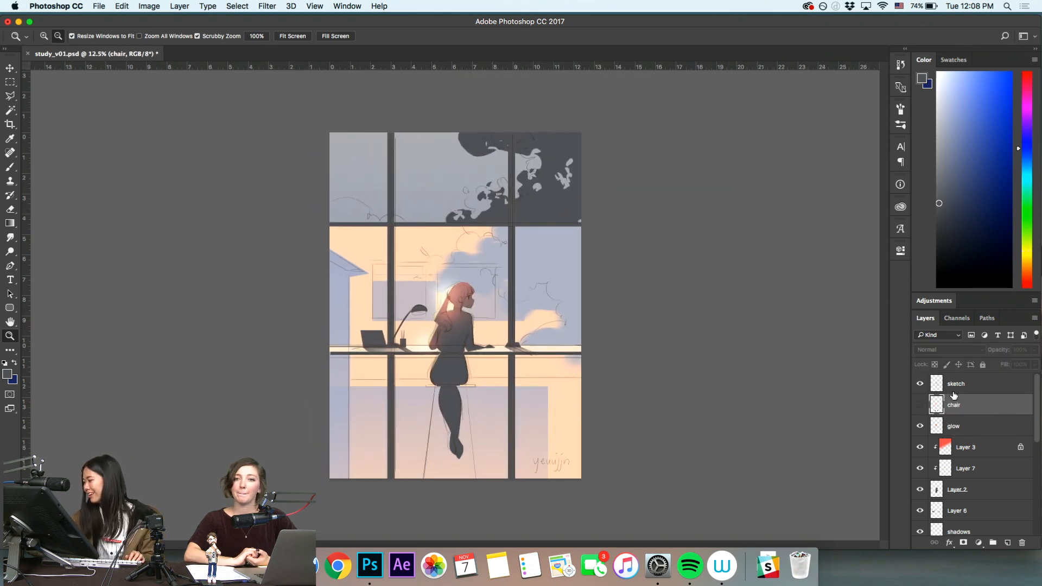
key("super+comma")
scroll(1004, 488, "down", 5)
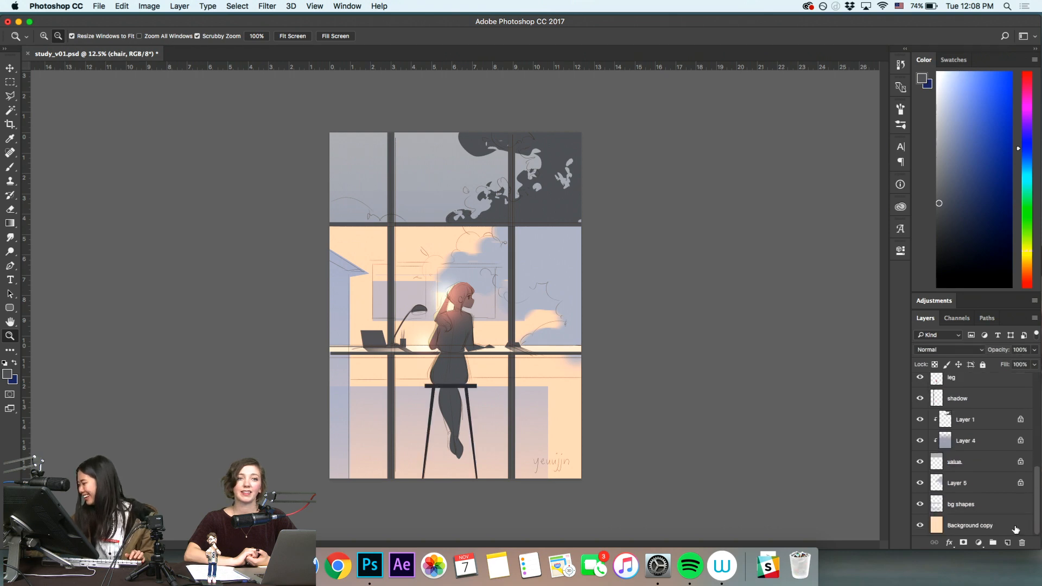
left_click(997, 512, "shift")
left_click_drag(998, 512, 1022, 544)
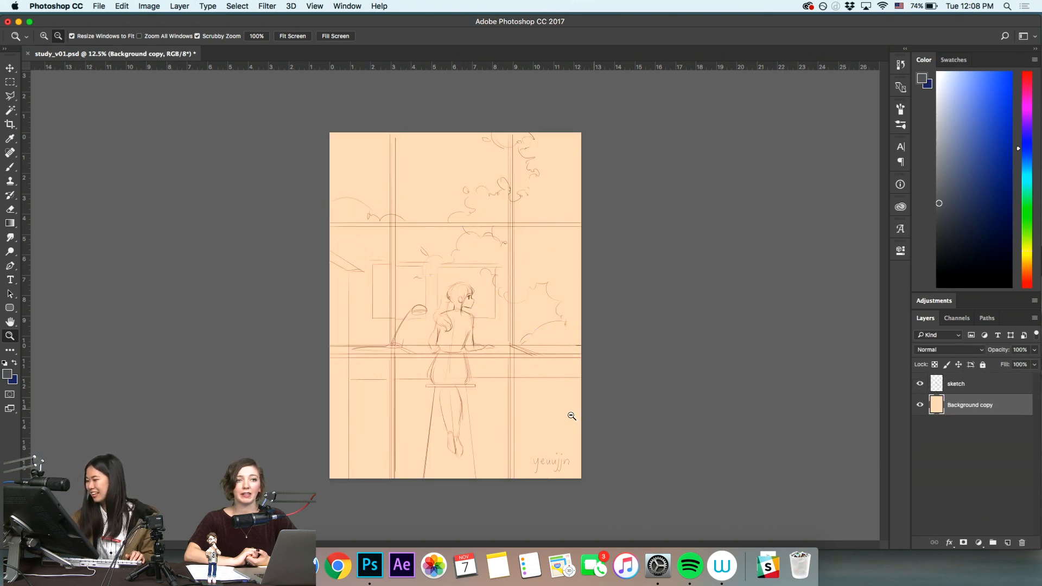
Open study.jpg from the Desktop in Photoshop as a separate document
left_click_drag(829, 22, 745, 321)
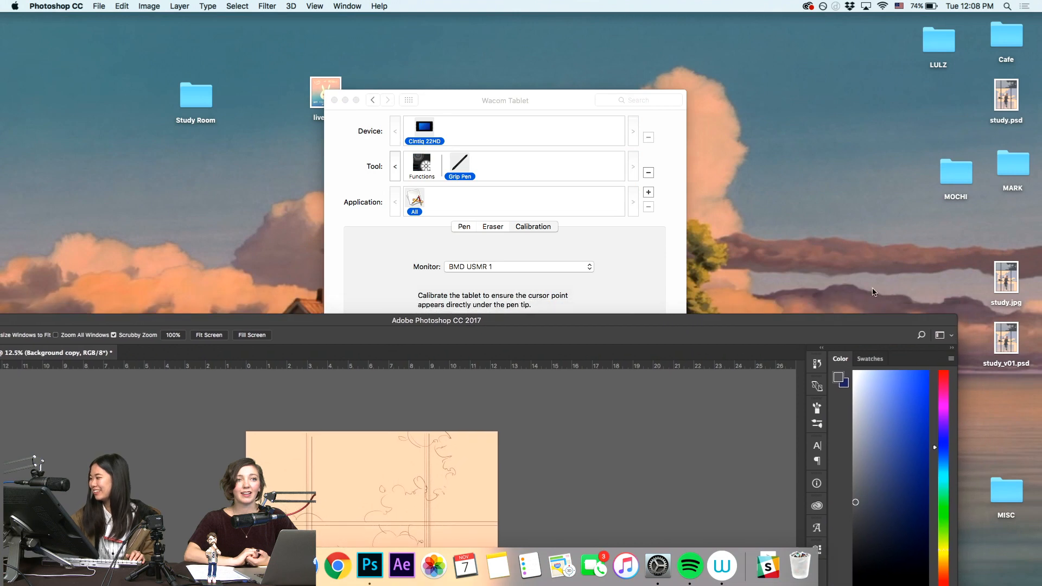
left_click_drag(1007, 282, 510, 350)
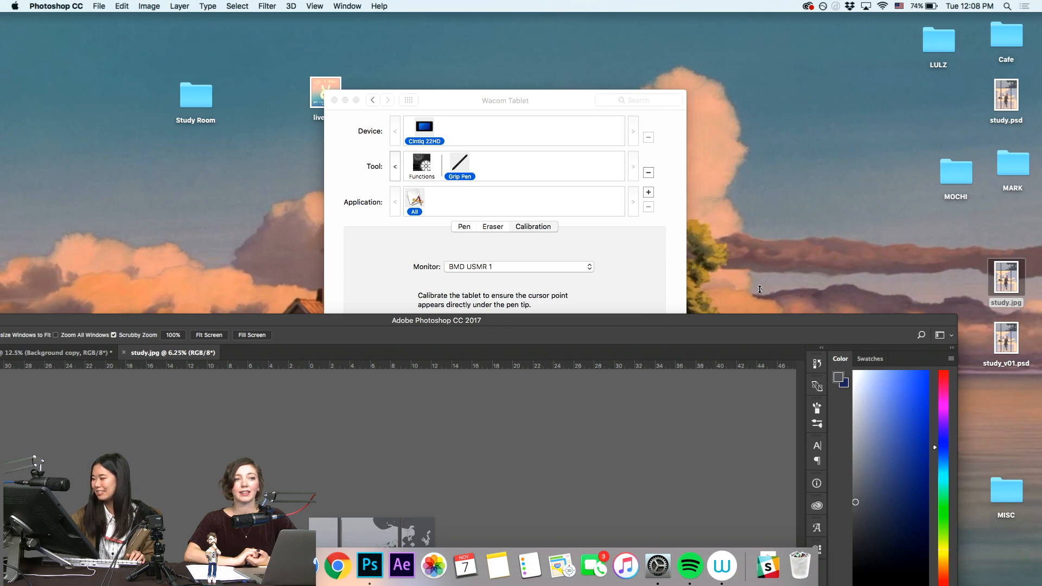
left_click_drag(568, 322, 753, 107)
left_click_drag(649, 375, 669, 347)
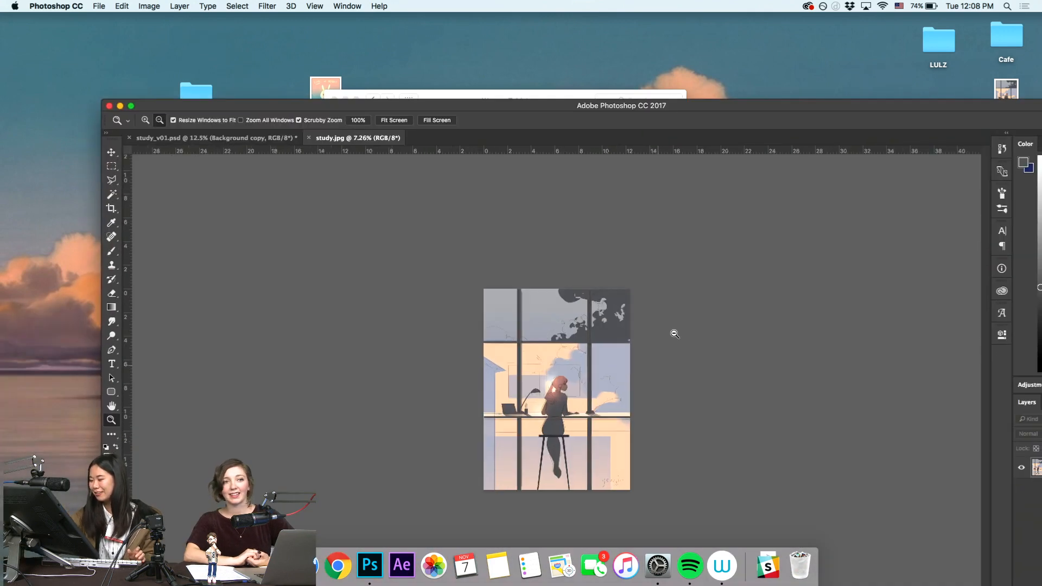
Return to the study_v01.psd document and reposition the application window so the sketch fits comfortably on screen
left_click(266, 138)
left_click_drag(632, 381, 635, 381)
double_click(385, 150)
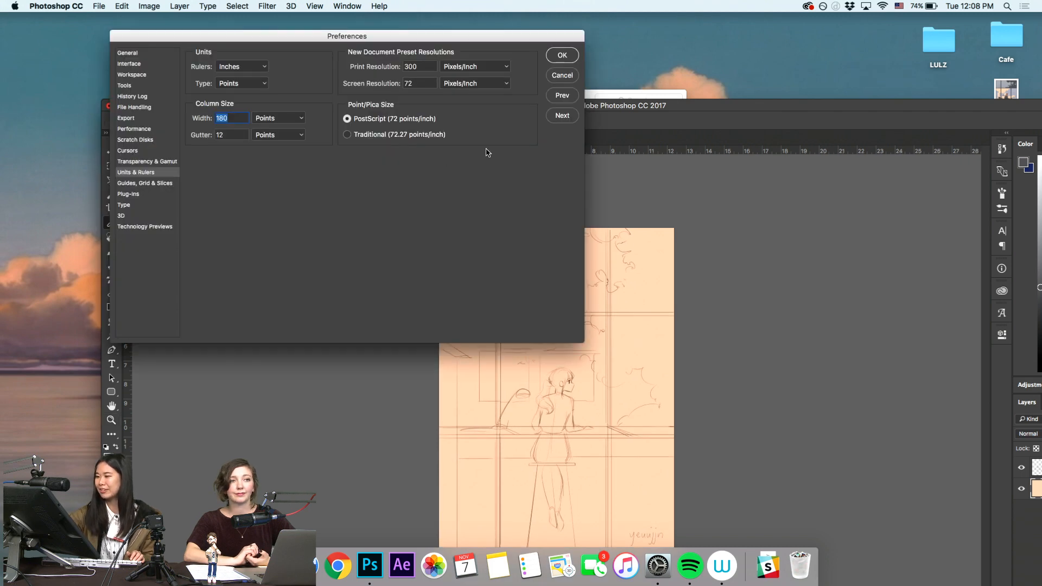
left_click(562, 75)
left_click(372, 139)
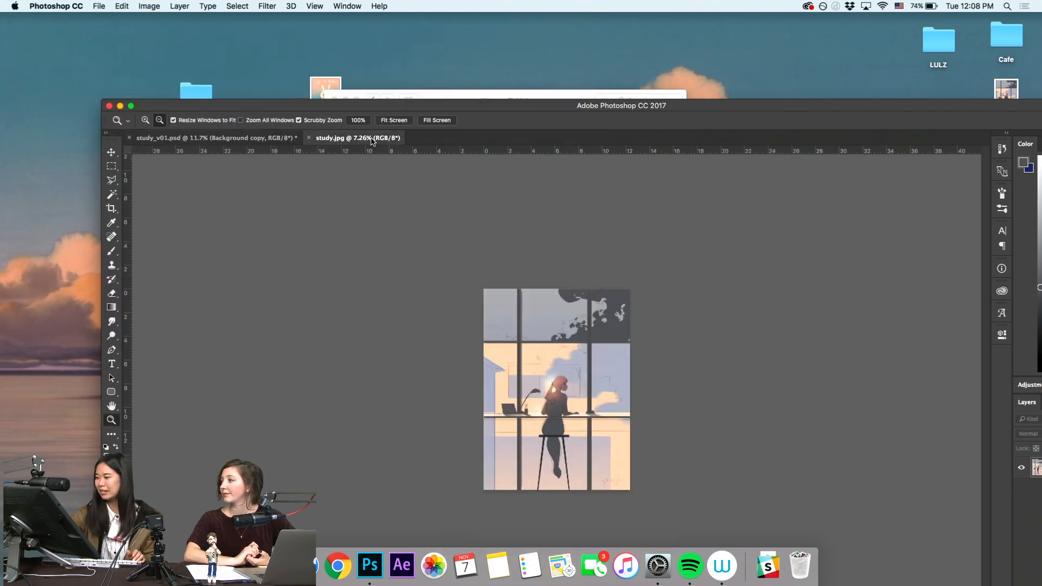
left_click(270, 139)
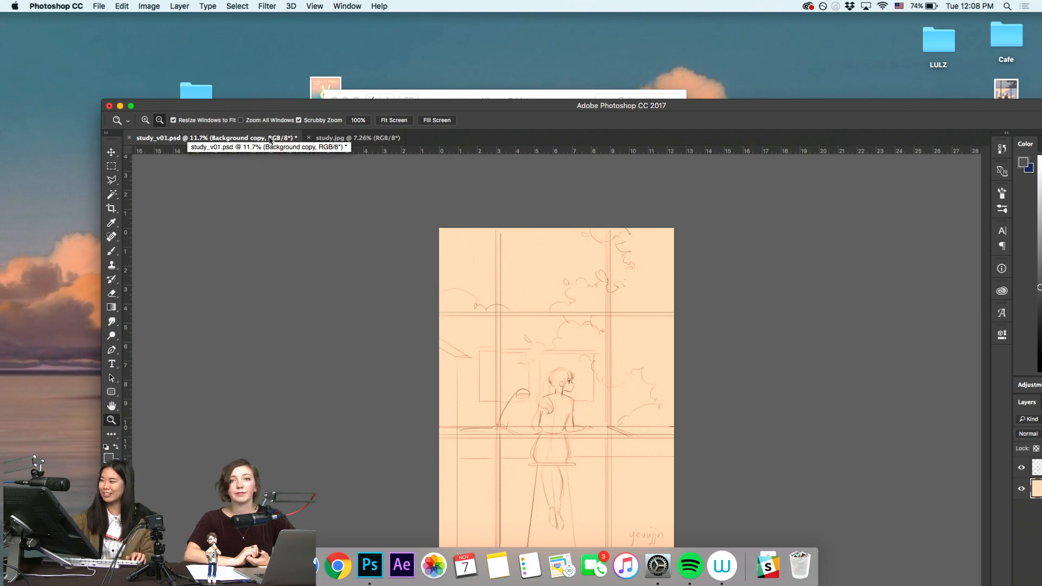
left_click_drag(799, 110, 753, 53)
left_click_drag(616, 406, 621, 480)
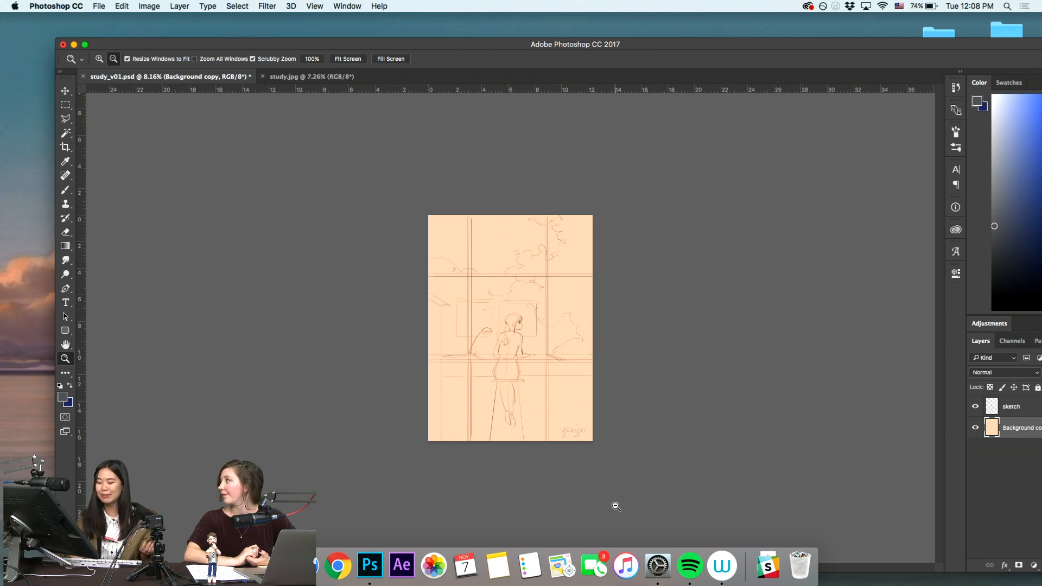
left_click_drag(879, 46, 832, 30)
mouse_move(492, 396)
left_mouse_down()
mouse_move(526, 343)
mouse_move(588, 357)
left_mouse_up()
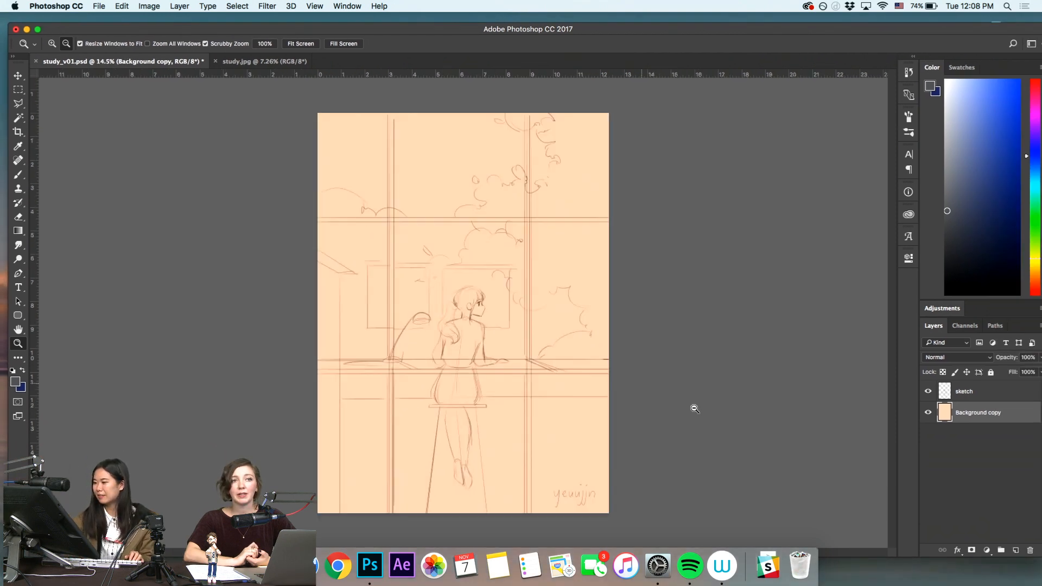
Delete the handwritten signature in the lower right corner of the artwork from the sketch layer
left_click(990, 393)
key("m")
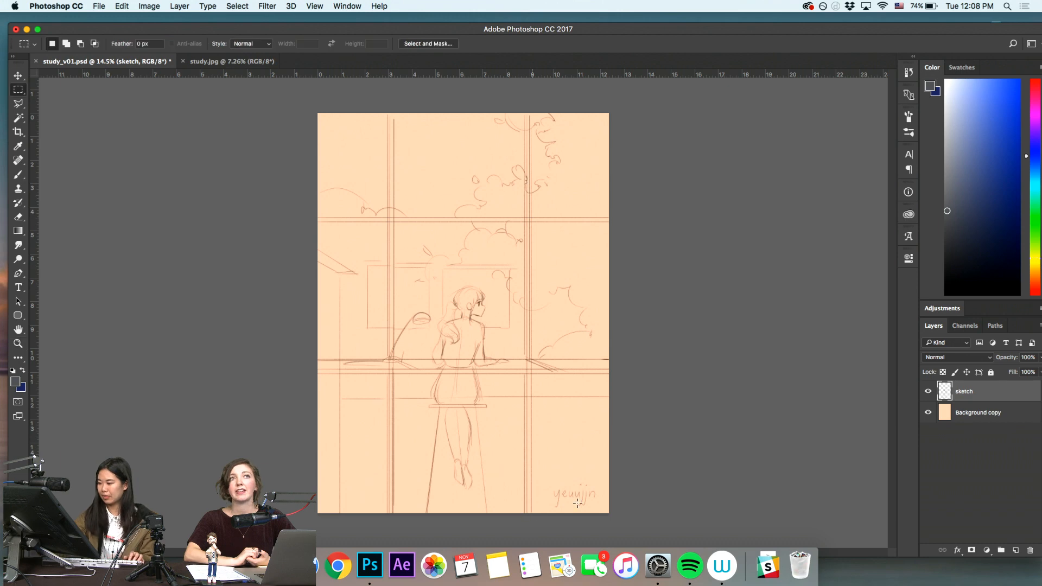
left_click_drag(532, 466, 665, 553)
key("super+d")
left_click_drag(545, 472, 610, 512)
key("Delete")
key("super+d")
left_click_drag(549, 483, 570, 478)
key("super+d")
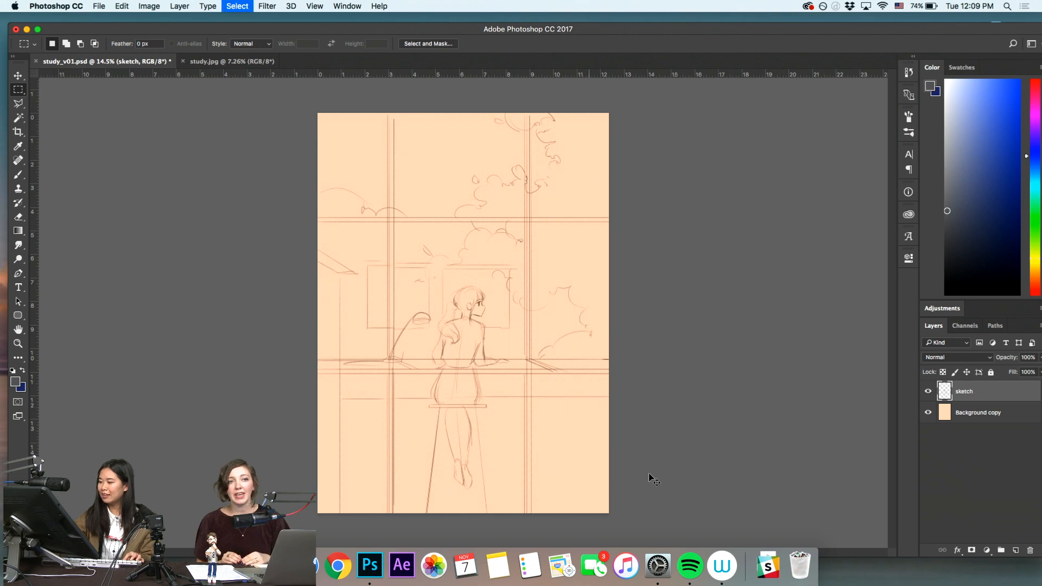
Sample the peach background color, lighten it and fill the Background copy layer with the paler peach
left_click(953, 414)
key("b")
left_click(559, 414, "alt")
left_click_drag(966, 88, 958, 90)
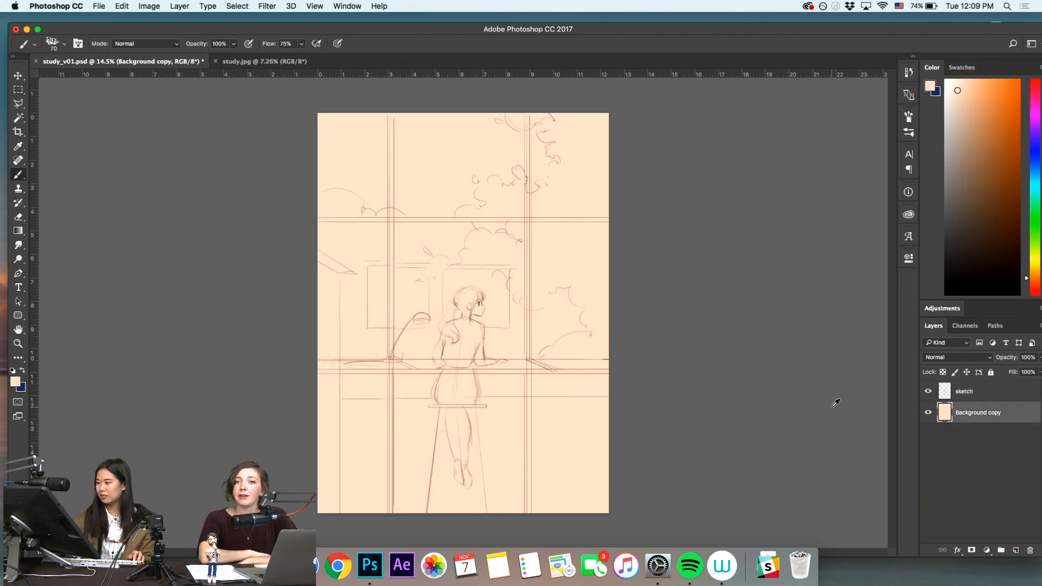
left_click_drag(959, 88, 959, 85)
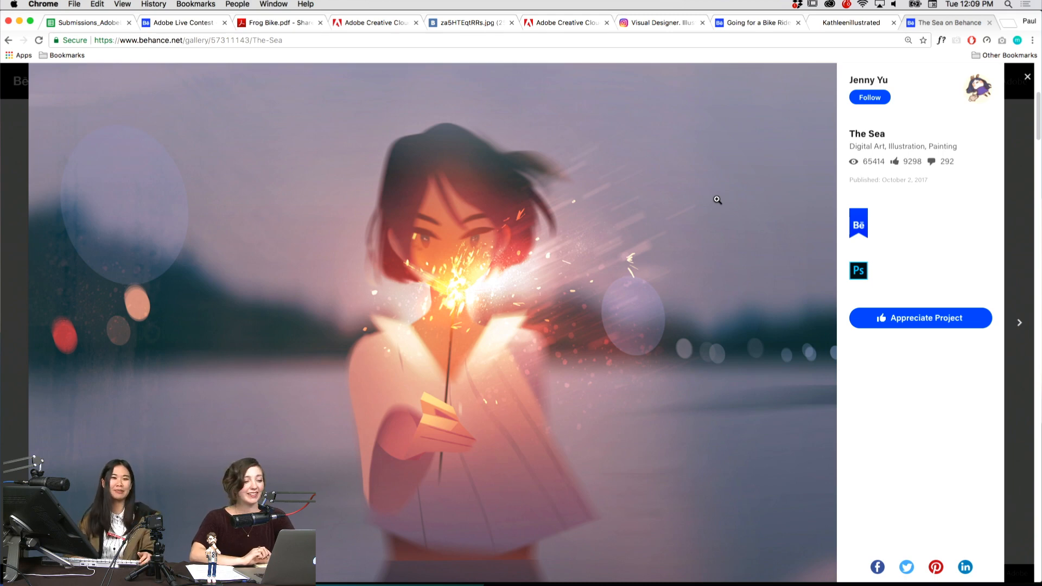
Examine the artwork in The Sea and Rain projects of the artist's Behance portfolio and return to the profile page
scroll(718, 199, "up", 2)
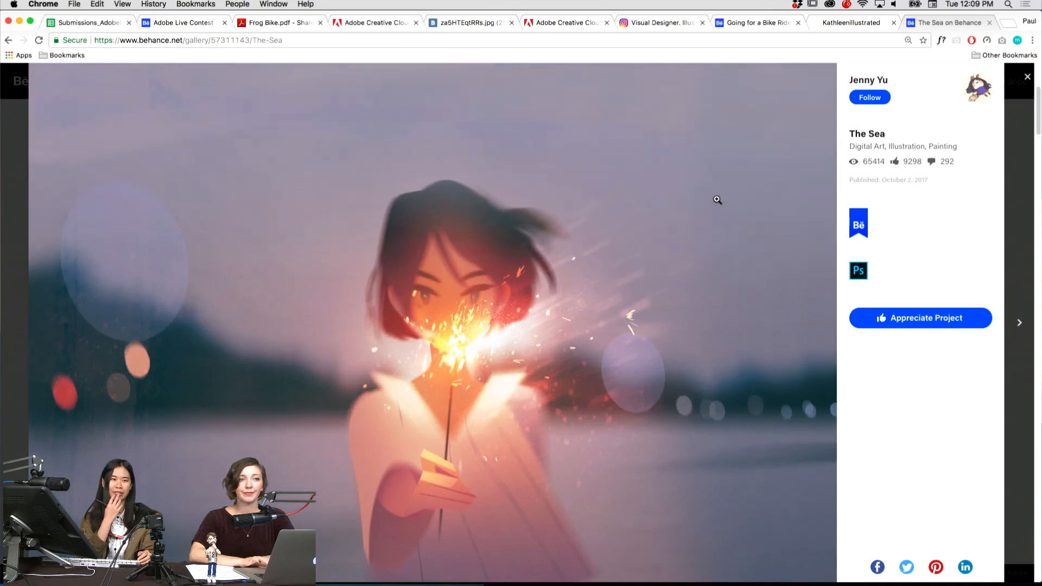
scroll(717, 200, "down", 7)
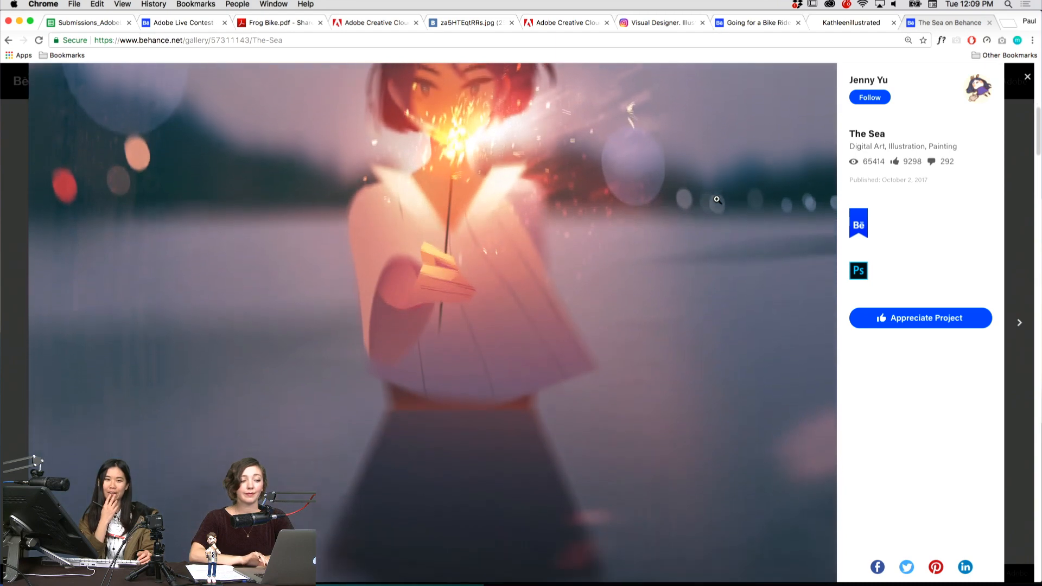
scroll(717, 199, "down", 9)
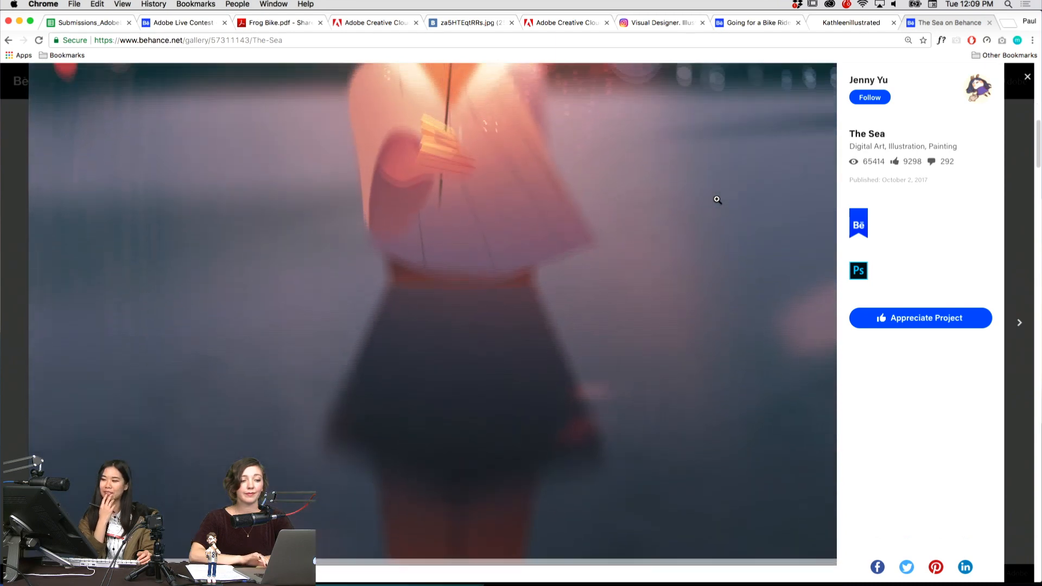
scroll(717, 200, "up", 11)
scroll(717, 200, "up", 5)
left_click(15, 174)
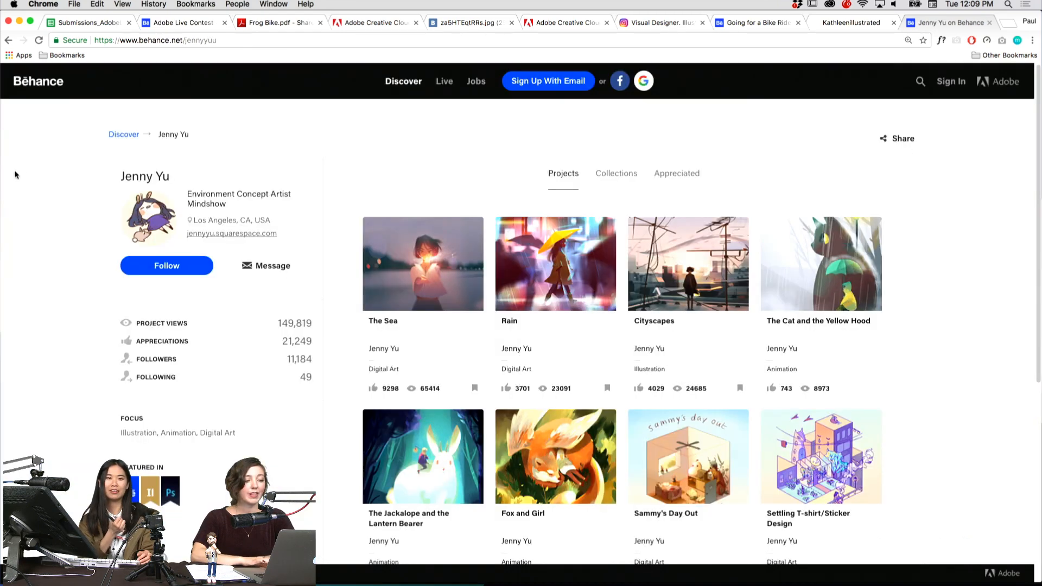
left_click(380, 242)
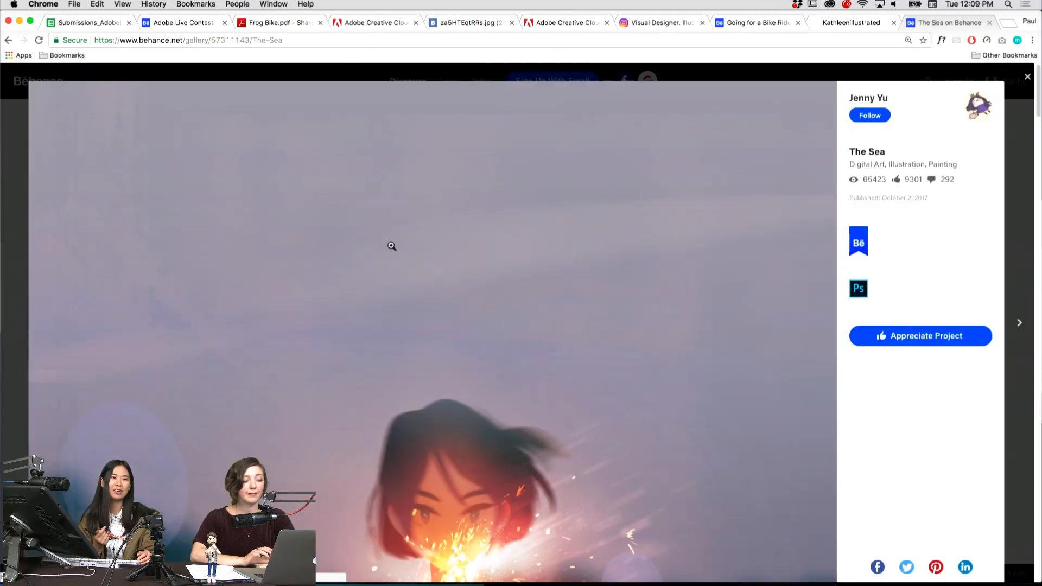
scroll(392, 246, "down", 5)
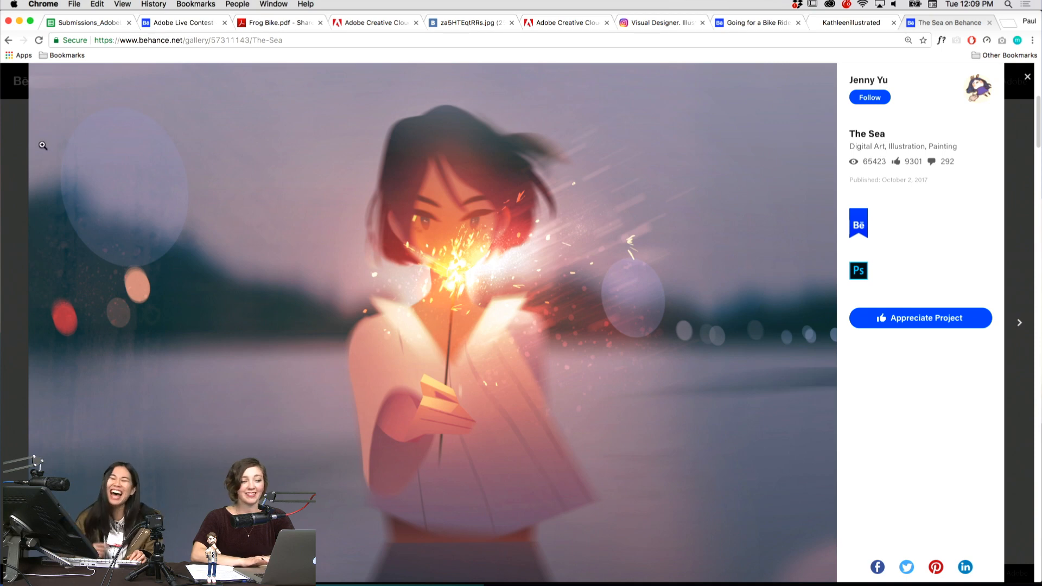
left_click(12, 175)
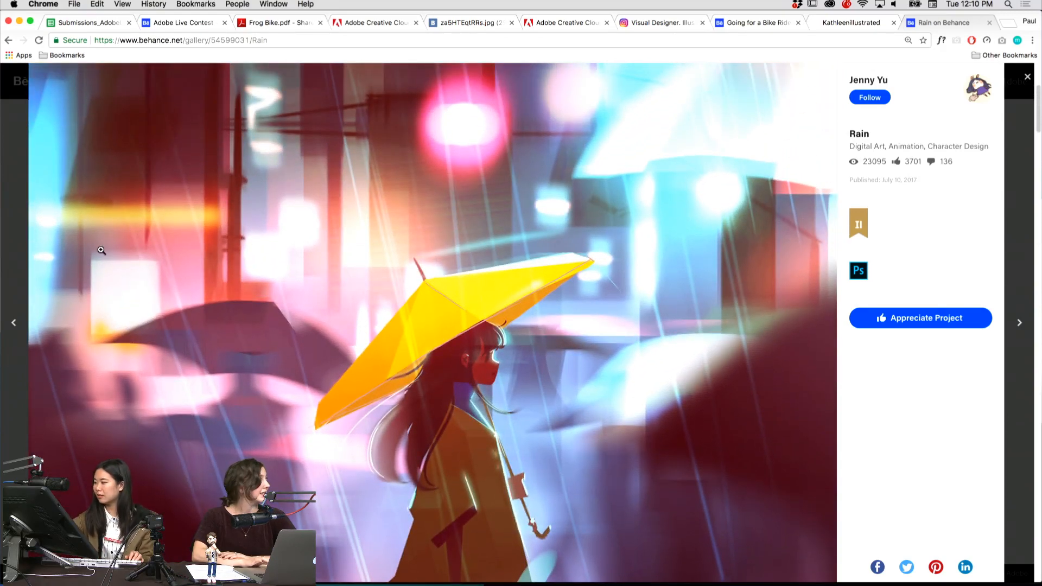
left_click(12, 244)
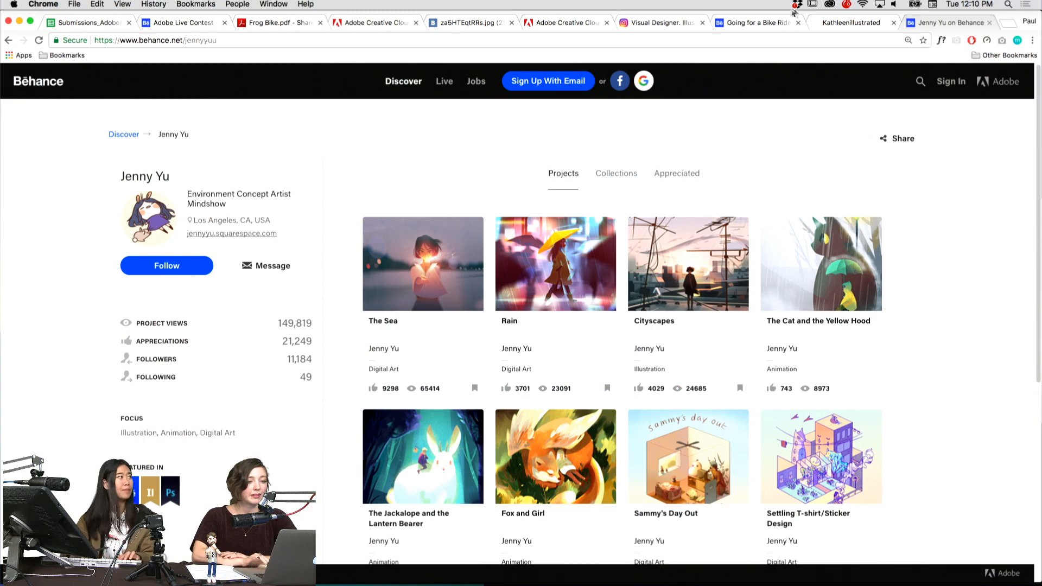
Review the bicycle illustrations submitted for the contest across the open browser tabs, back to the Adobe Live Contest project
left_click(827, 25)
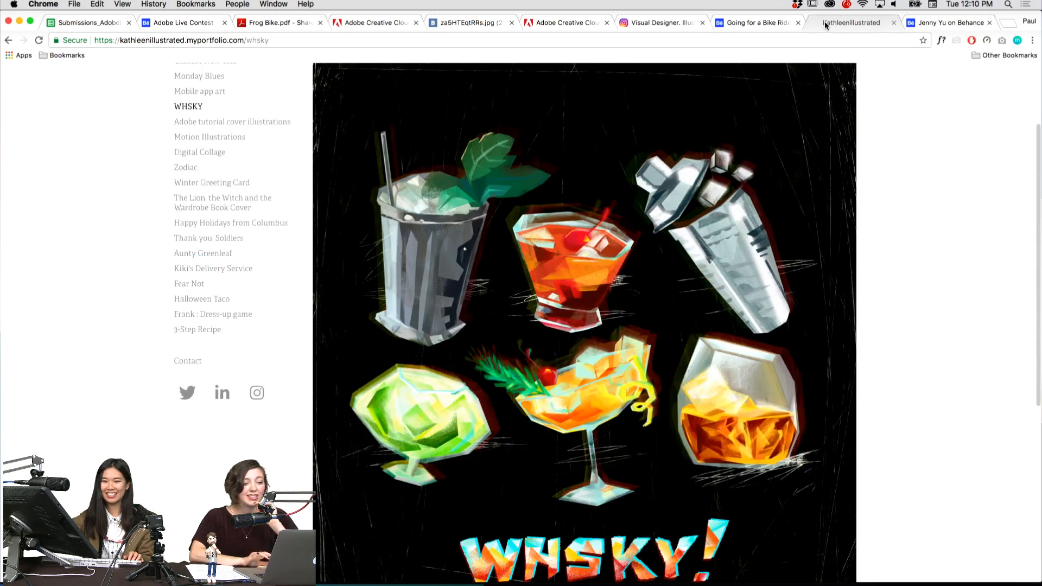
left_click(767, 27)
left_click(674, 28)
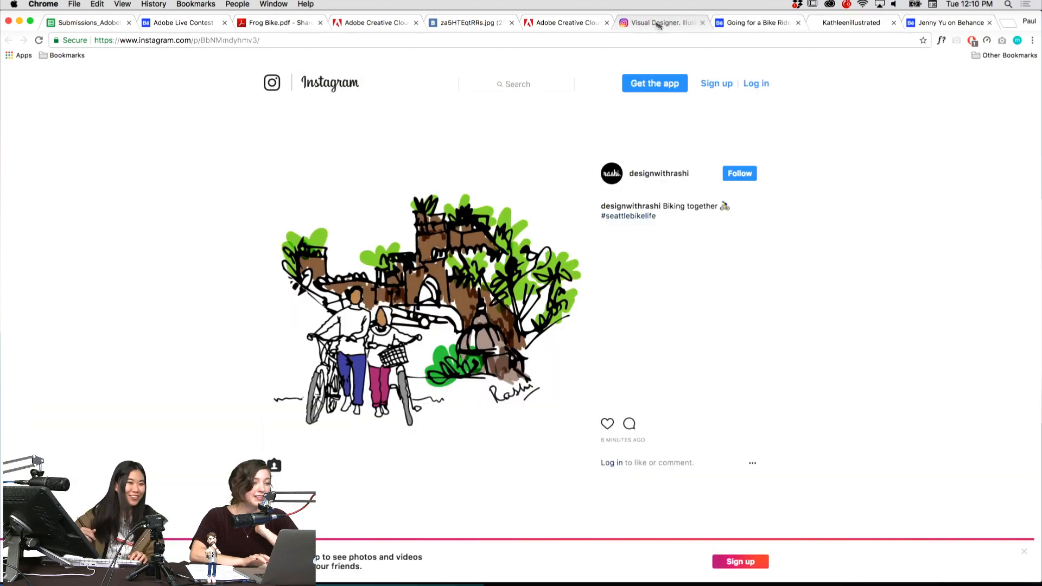
left_click(561, 26)
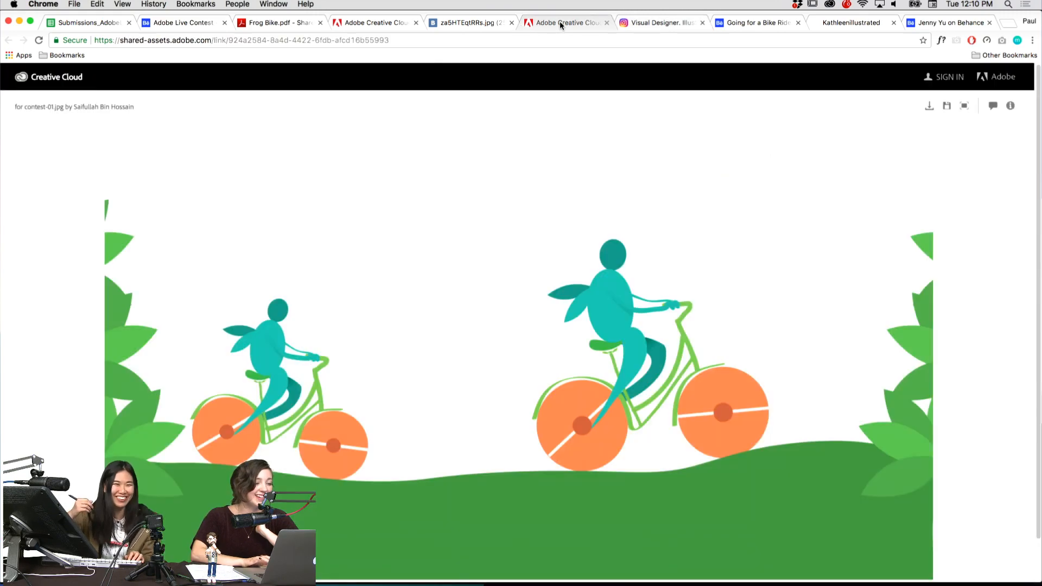
left_click(469, 25)
left_click(368, 27)
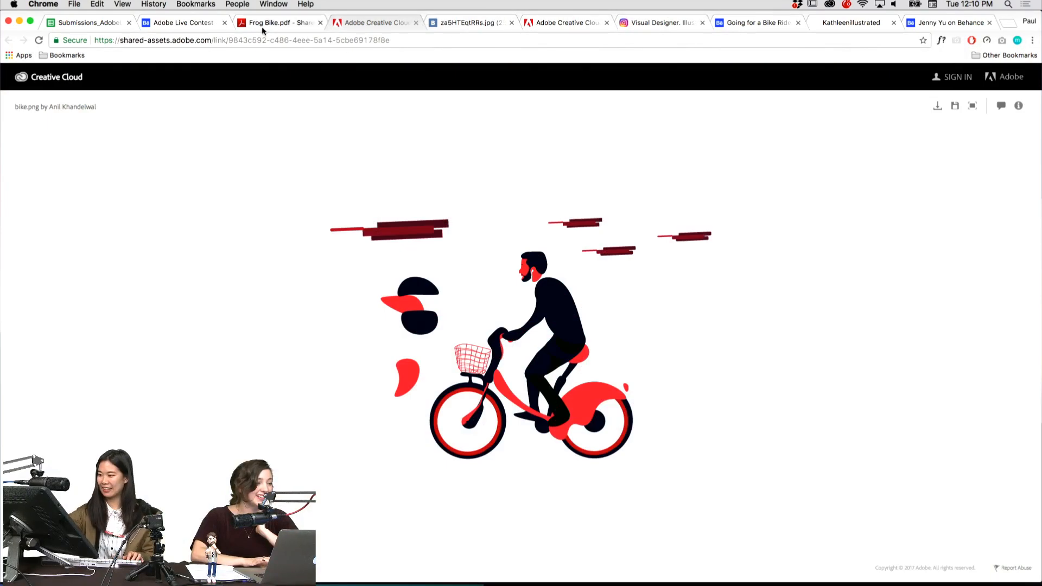
left_click(266, 29)
left_click(179, 28)
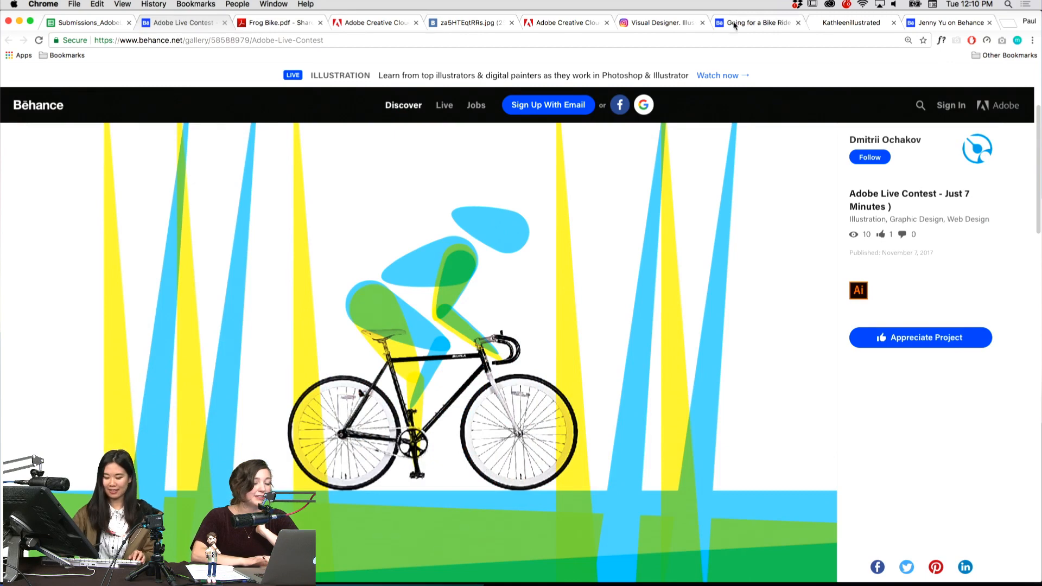
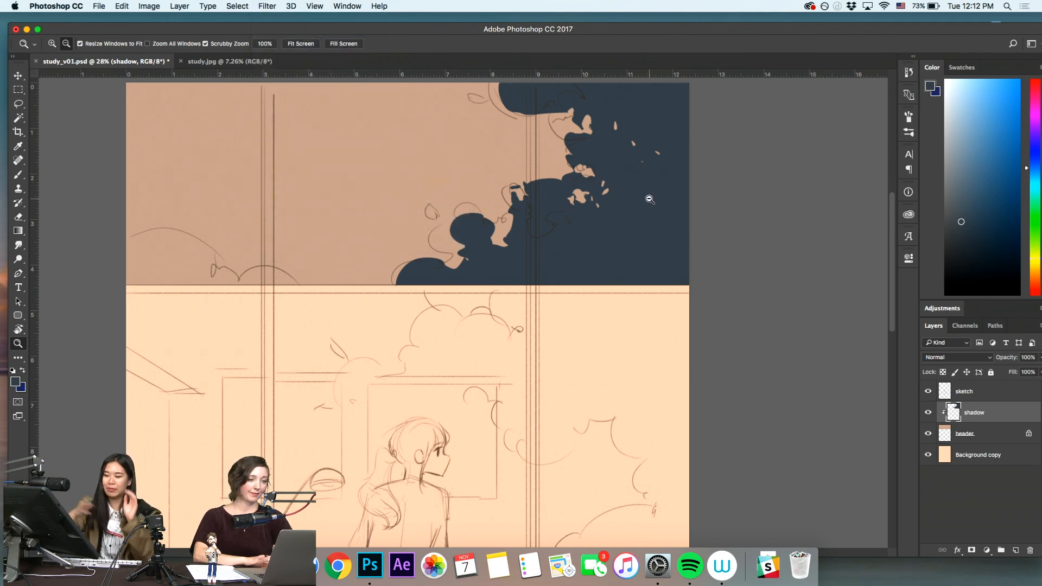
Paint several long vertical test strokes over the girl on a new layer and reapply the last Motion Blur filter
key("b")
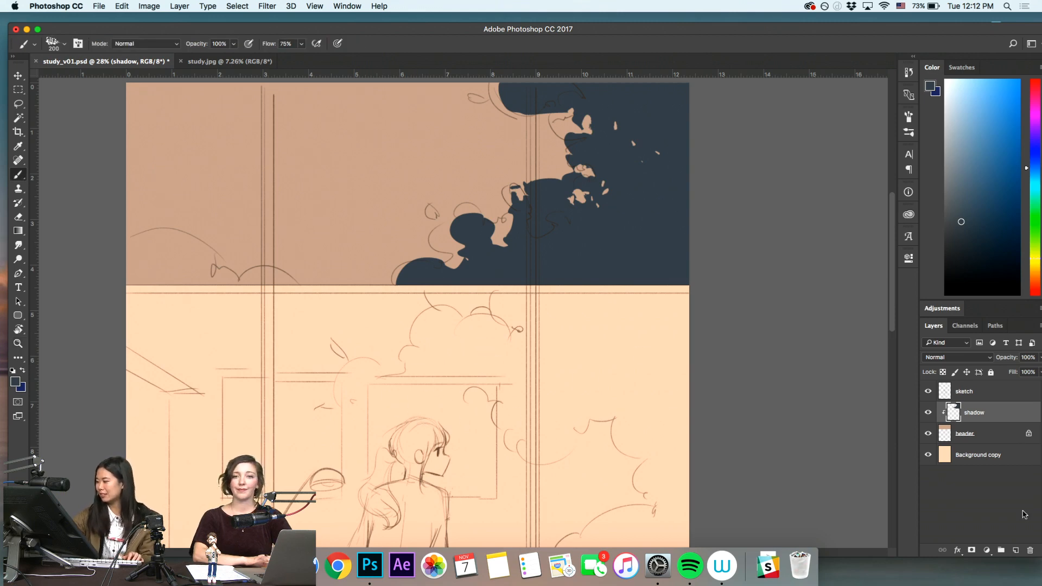
left_click(1015, 549)
mouse_move(428, 332)
left_mouse_down()
mouse_move(428, 456)
mouse_move(446, 505)
left_mouse_up()
left_click_drag(464, 341, 464, 548)
left_click_drag(495, 356, 494, 548)
left_click(267, 5)
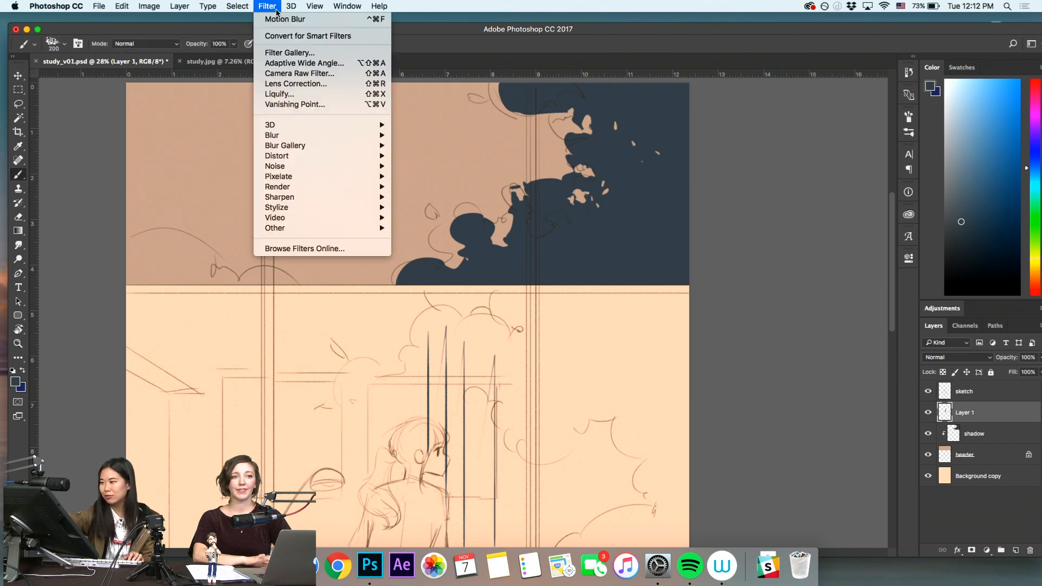
left_click(292, 21)
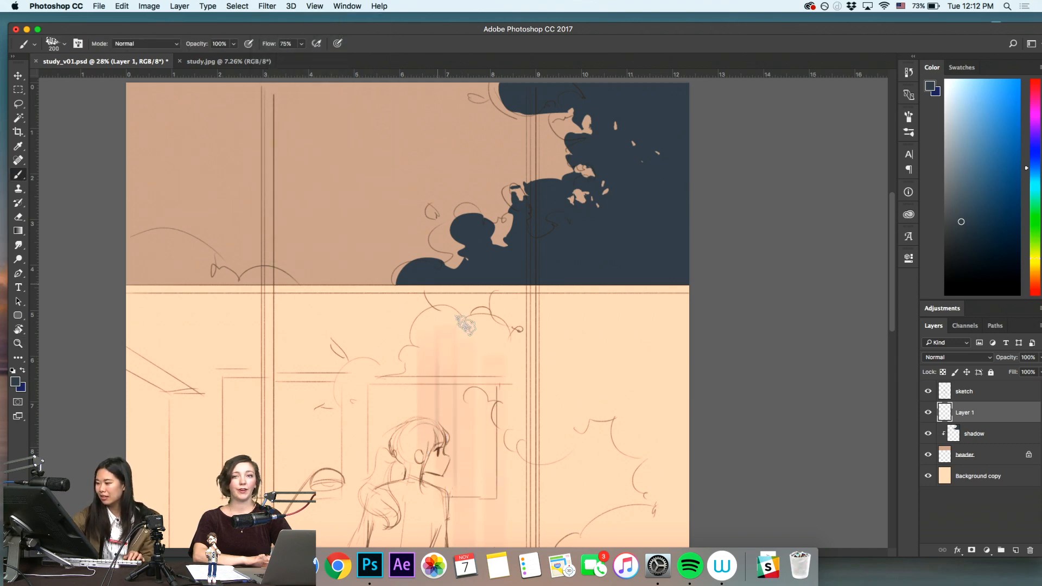
Delete the new layer holding the blurred vertical test strokes
key("z")
left_click_drag(599, 460, 552, 487)
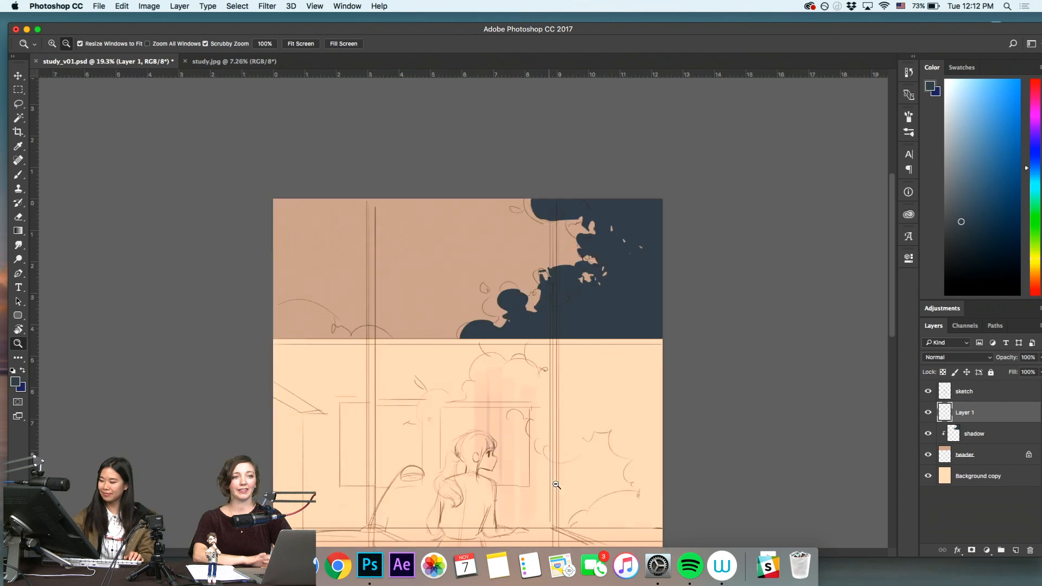
left_click_drag(593, 449, 593, 446)
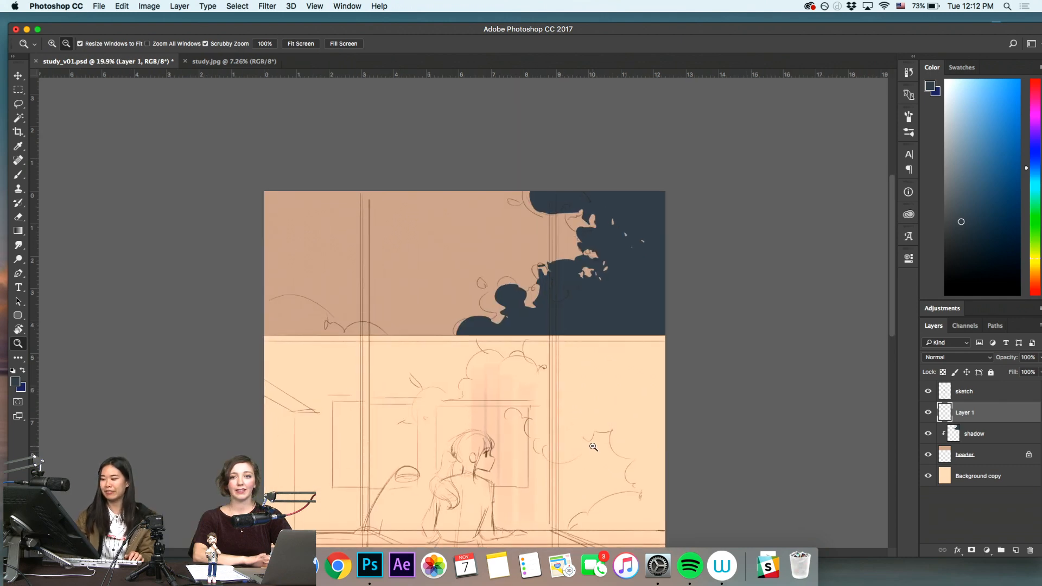
left_click_drag(613, 464, 570, 488)
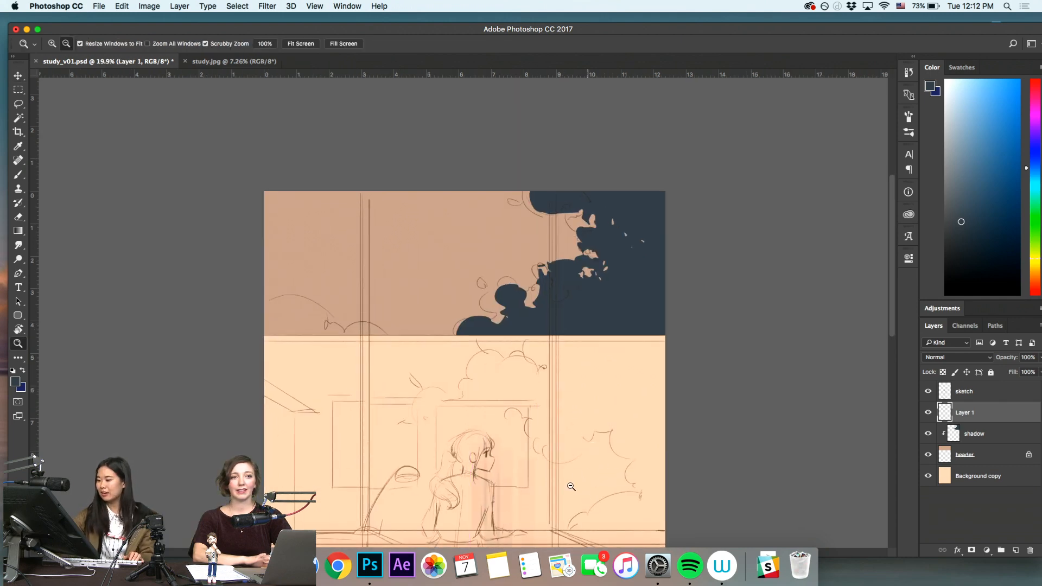
left_click_drag(997, 417, 1030, 550)
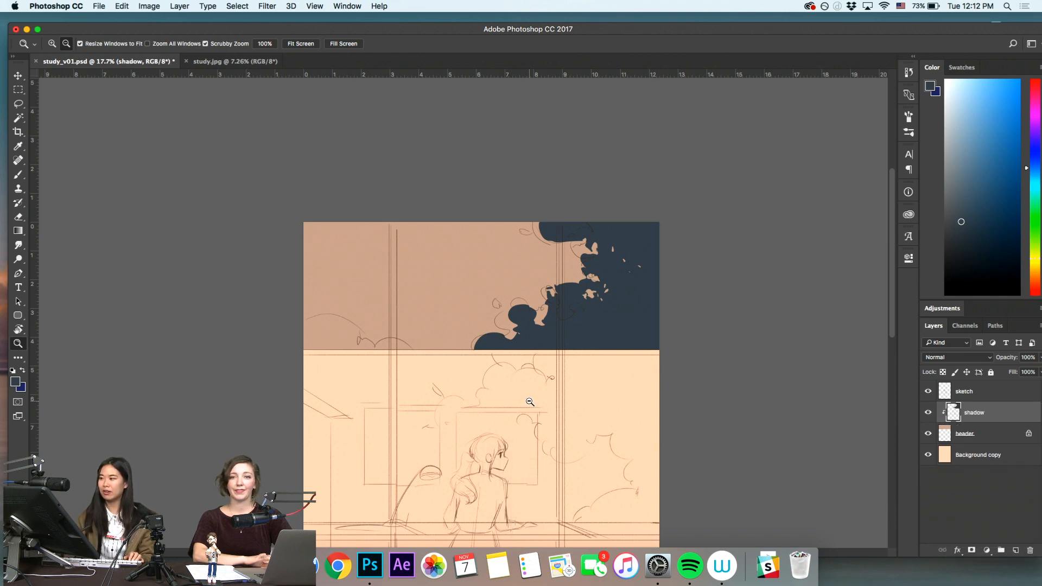
Smudge the upper edge of the dark foliage on the shadow layer with the Smudge tool at 50% strength
left_click_drag(559, 228, 619, 244)
left_click(20, 245)
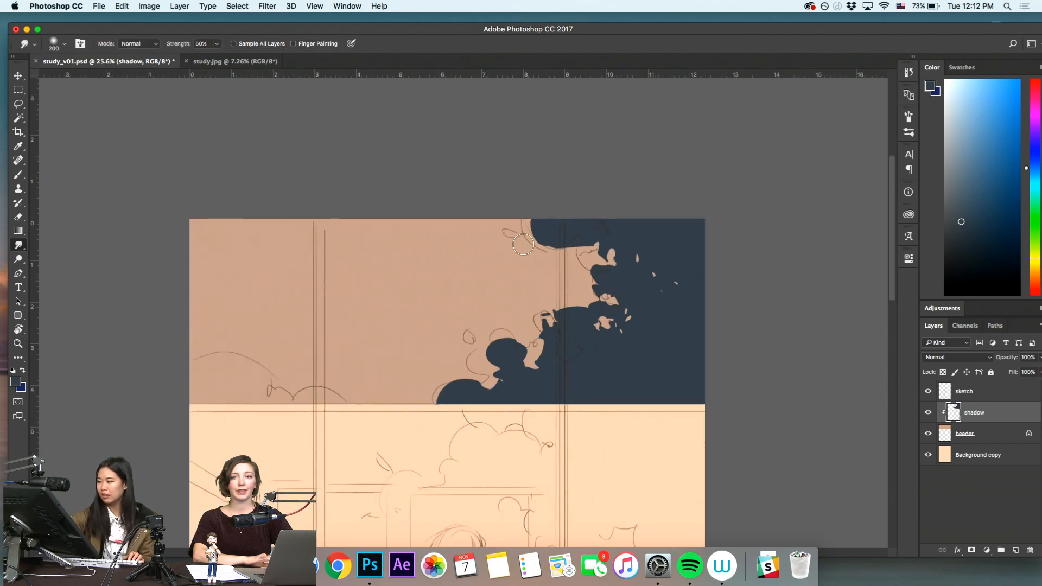
left_click_drag(540, 230, 558, 248)
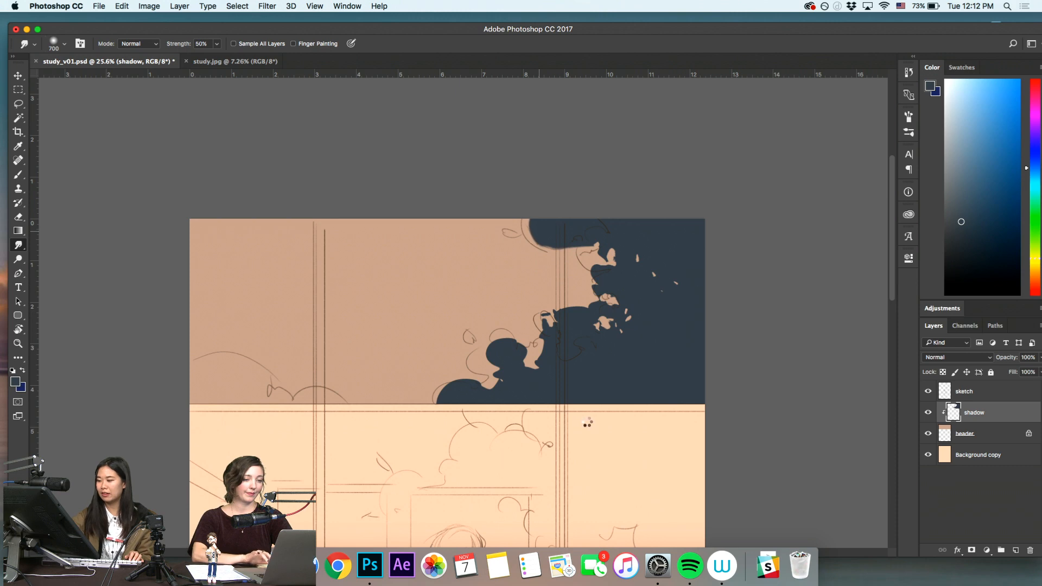
Erase small leaf-shaped gaps along the edge of the dark foliage on the shadow layer with a size 100 eraser
key("z")
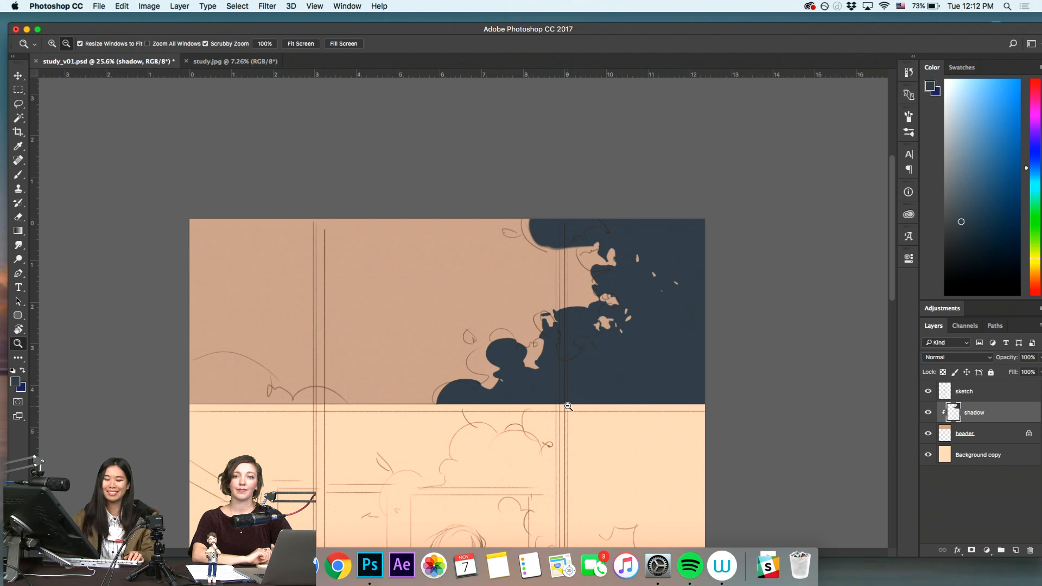
left_click_drag(597, 399, 566, 427)
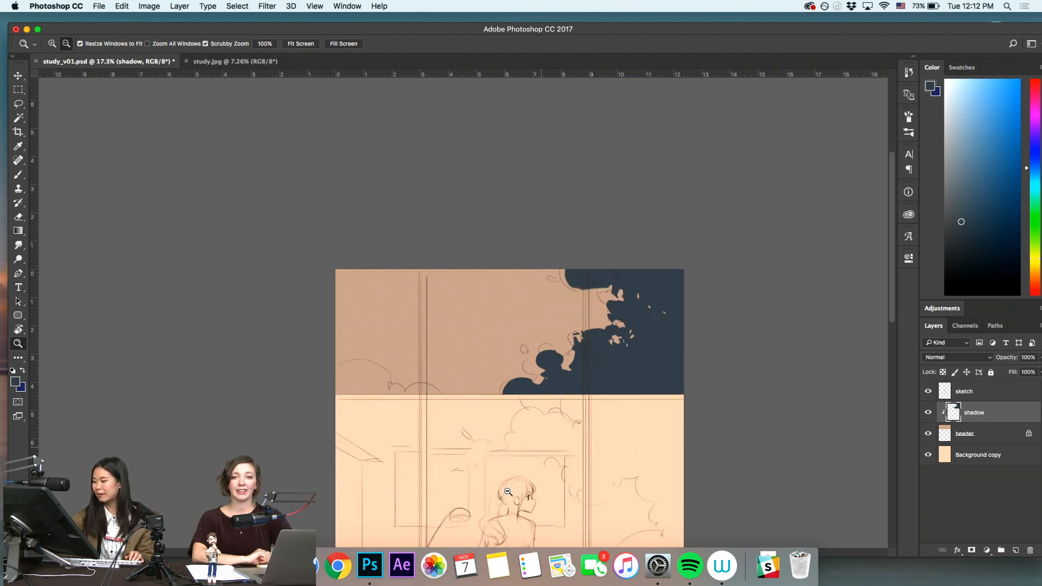
left_click_drag(511, 488, 479, 495)
left_click_drag(588, 454, 595, 448)
mouse_move(488, 305)
left_mouse_down()
mouse_move(516, 331)
mouse_move(569, 450)
mouse_move(605, 371)
mouse_move(537, 405)
left_mouse_up()
left_click_drag(597, 321, 558, 472)
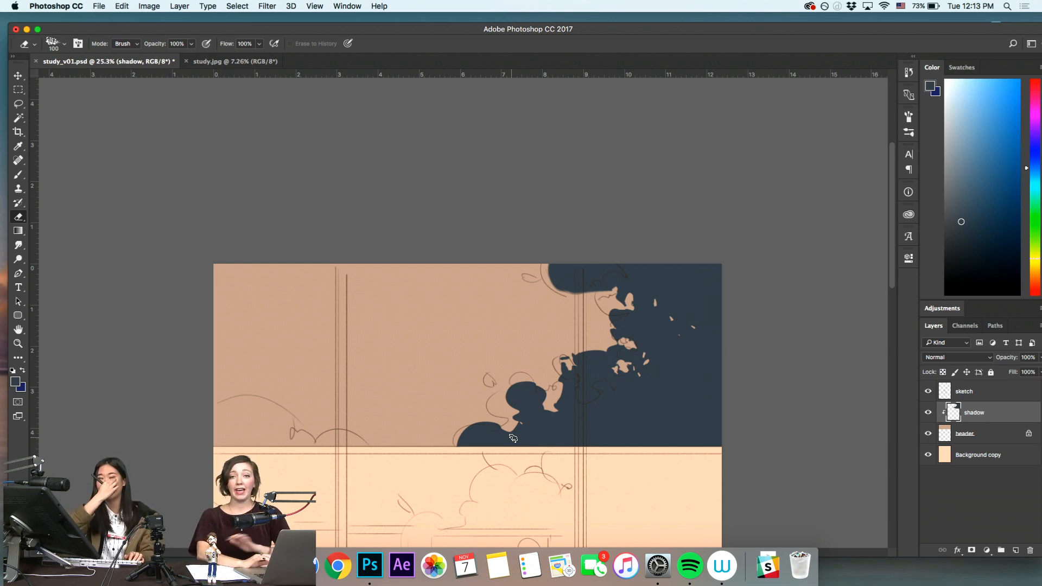
scroll(527, 386, "up", 1)
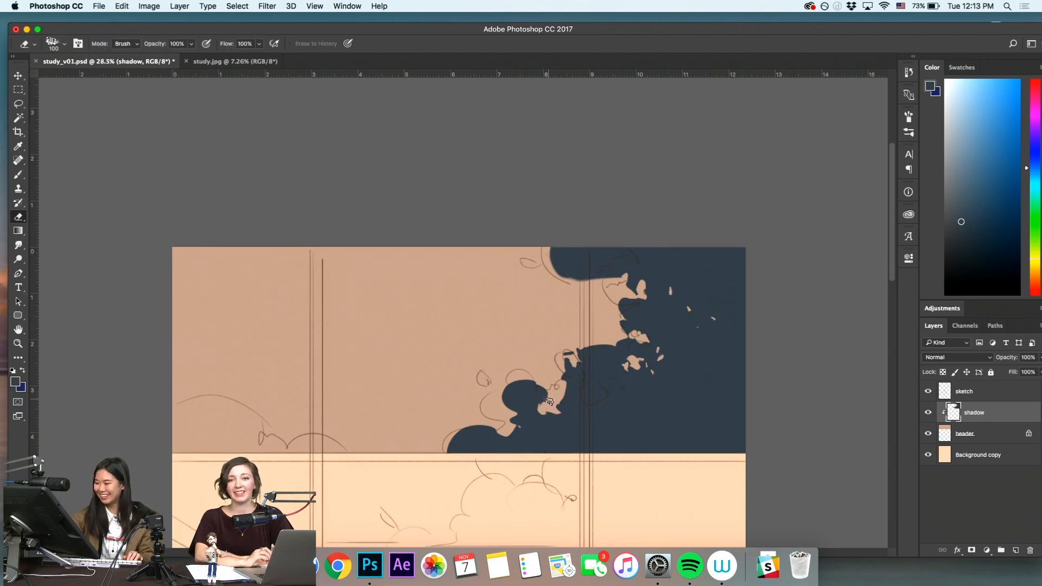
scroll(534, 382, "down", 1)
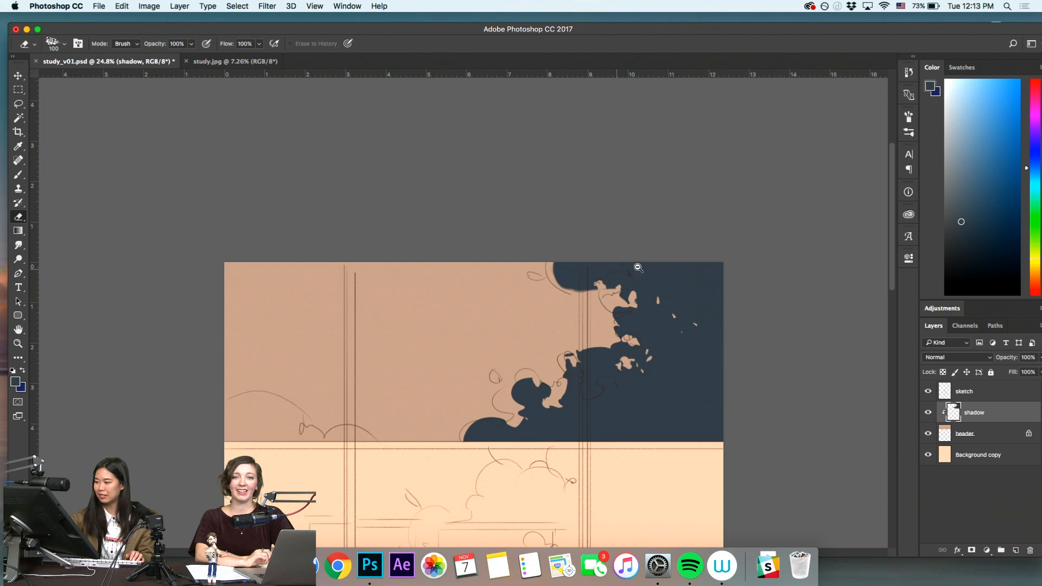
Examine the dark foliage silhouette in the header against the whole composition
key("r")
scroll(677, 292, "up", 1)
key("h")
scroll(673, 320, "down", 3)
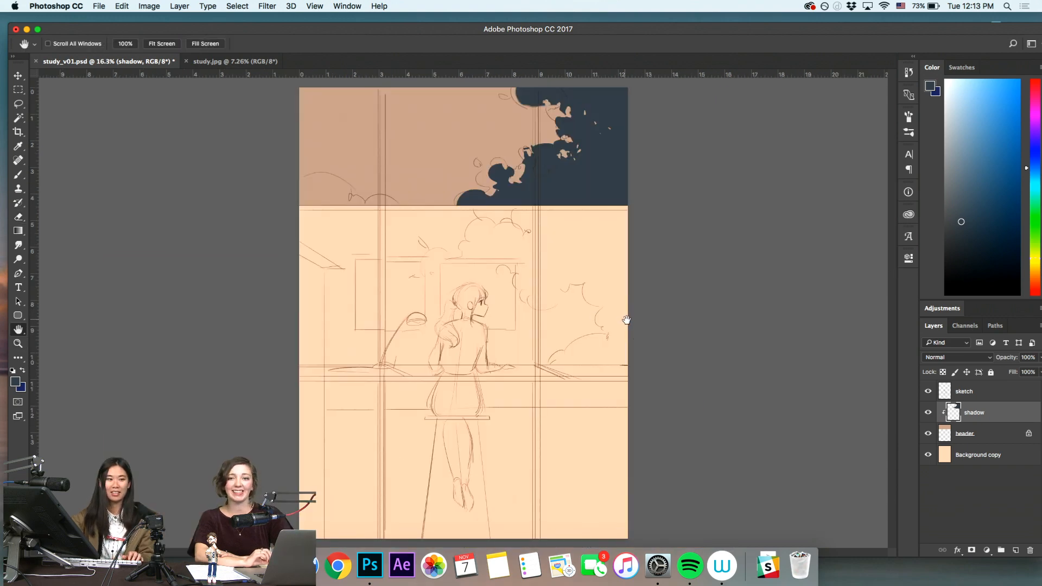
key("z")
scroll(625, 323, "up", 1)
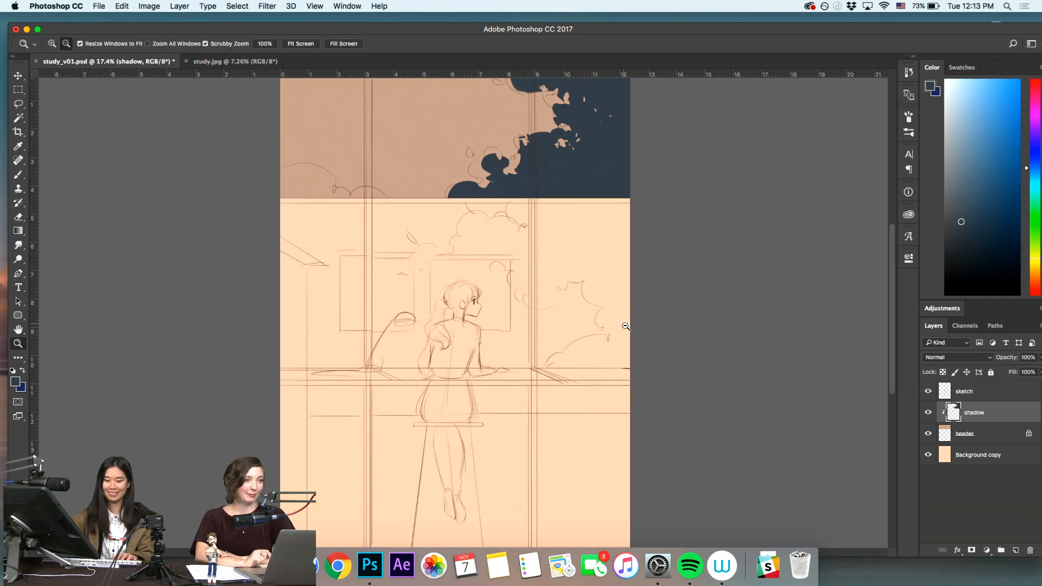
key("h")
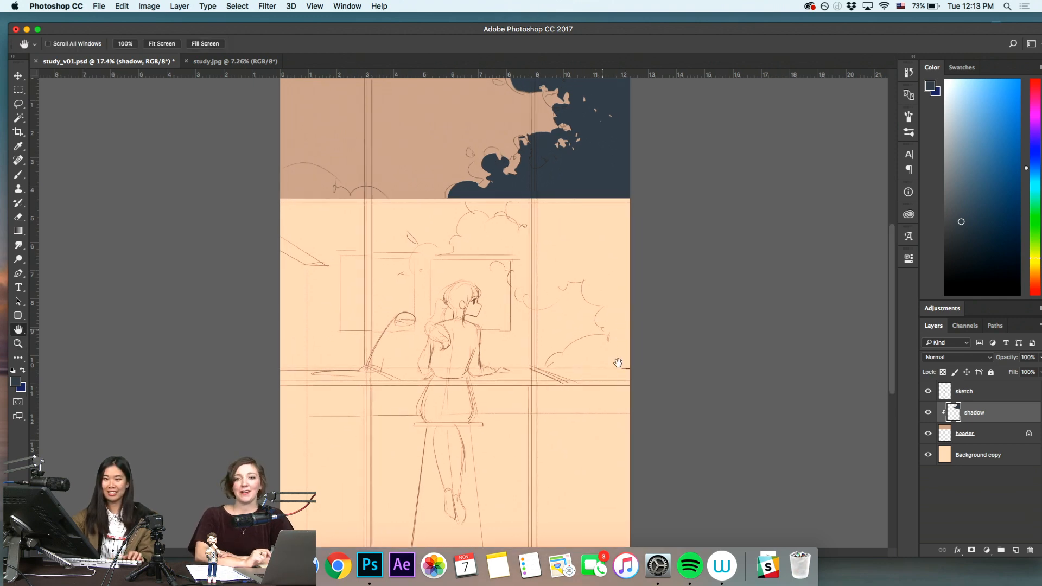
scroll(614, 347, "up", 5)
scroll(613, 348, "left", 3)
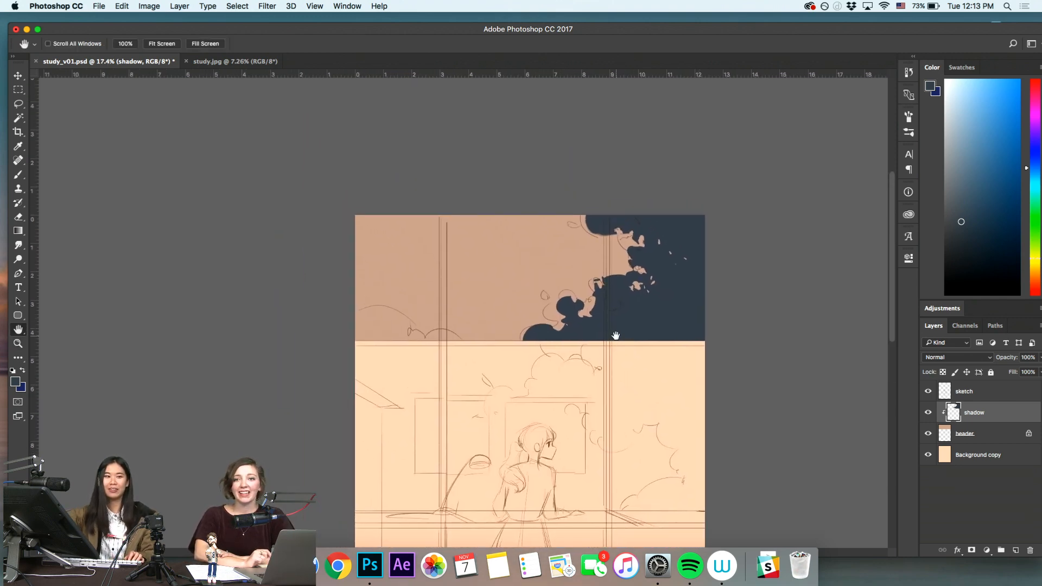
Paint irregular leafy clusters in dark blue along the upper and lower left edges of the foliage on the shadow layer
key("e")
scroll(589, 265, "up", 2)
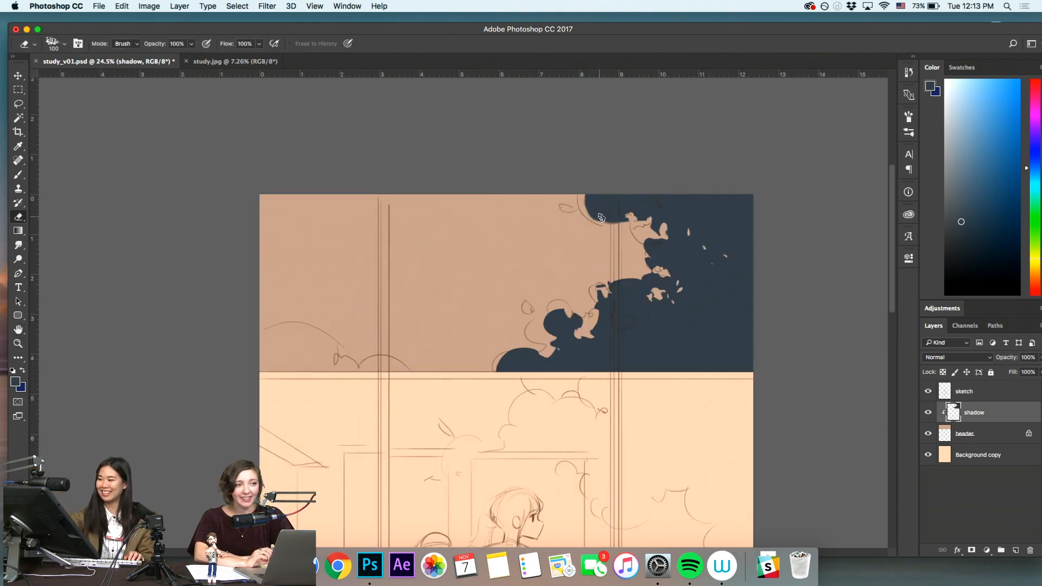
key("b")
key("bracketright")
key("bracketright")
key("bracketright")
key("bracketright")
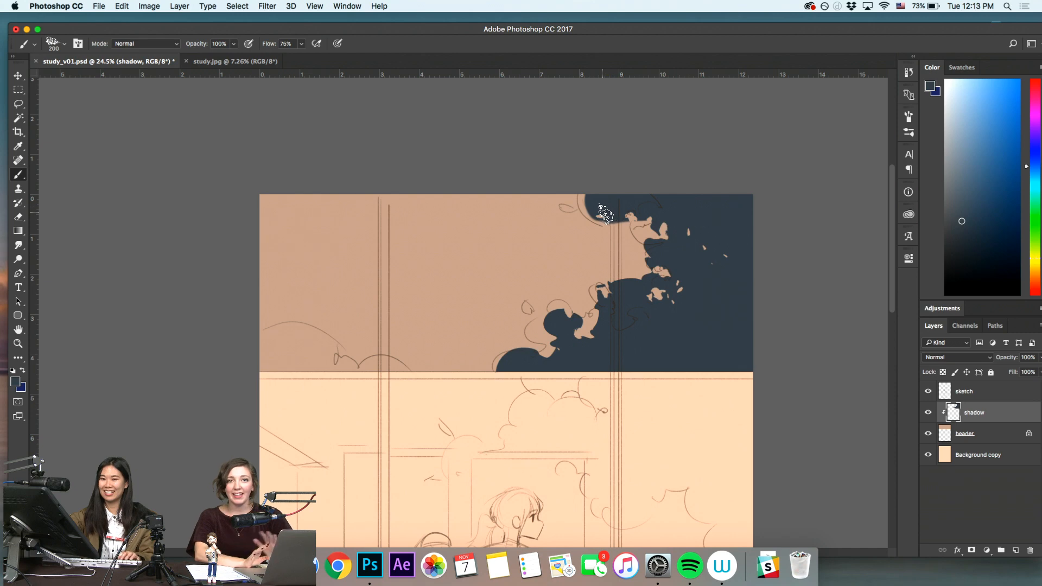
mouse_move(594, 207)
left_mouse_down()
mouse_move(551, 211)
mouse_move(565, 222)
left_mouse_up()
key("bracketleft")
key("bracketleft")
key("bracketleft")
key("bracketleft")
key("bracketleft")
mouse_move(534, 324)
left_mouse_down()
mouse_move(480, 365)
mouse_move(499, 360)
left_mouse_up()
Apply a Motion Blur with a 0° angle and a distance of 50 pixels to the shadow layer
key("z")
left_click(649, 313, "alt")
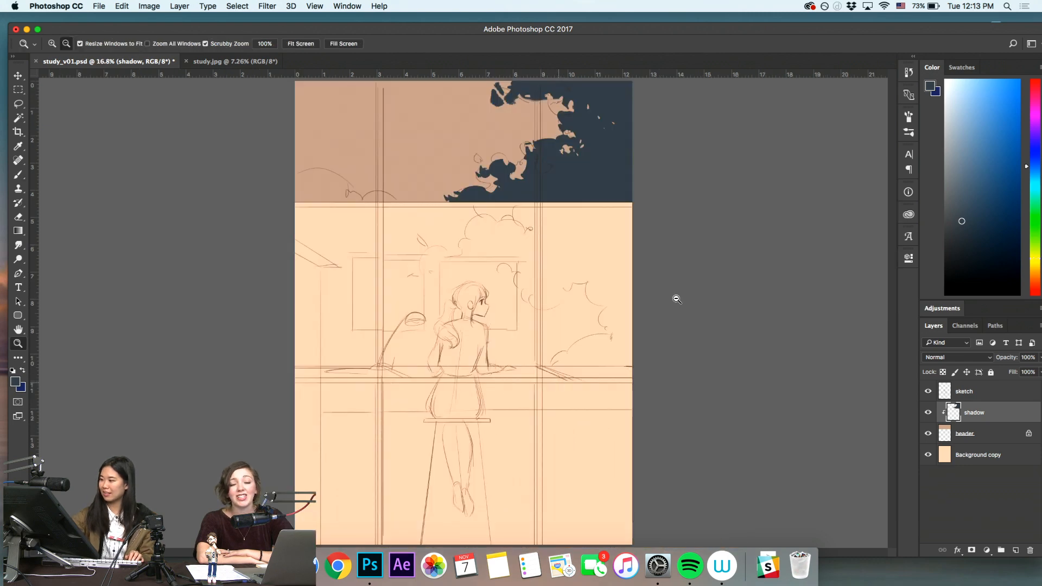
left_click_drag(565, 267, 606, 277)
left_click_drag(609, 286, 610, 461)
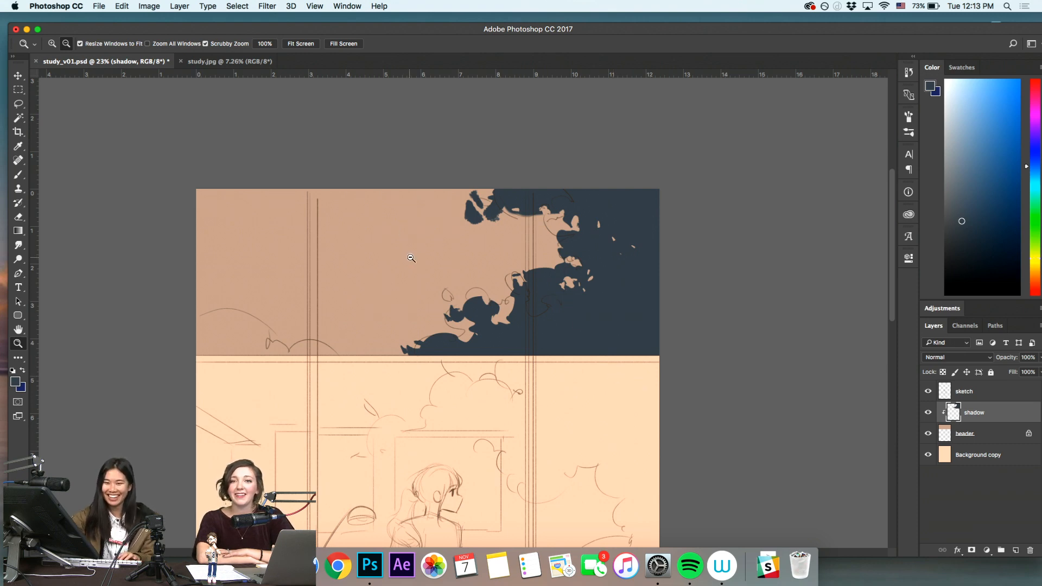
key("b")
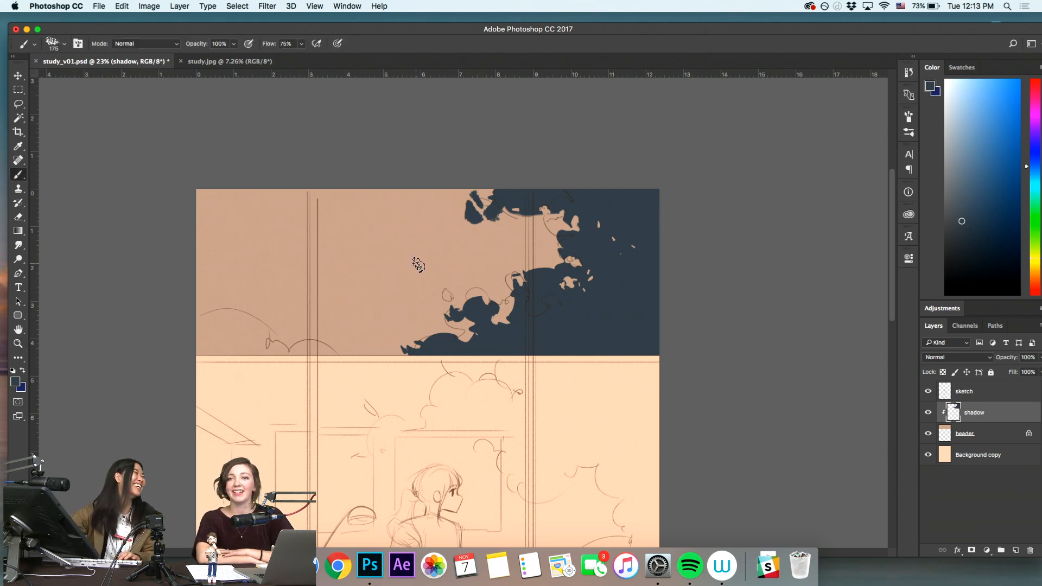
left_click(268, 7)
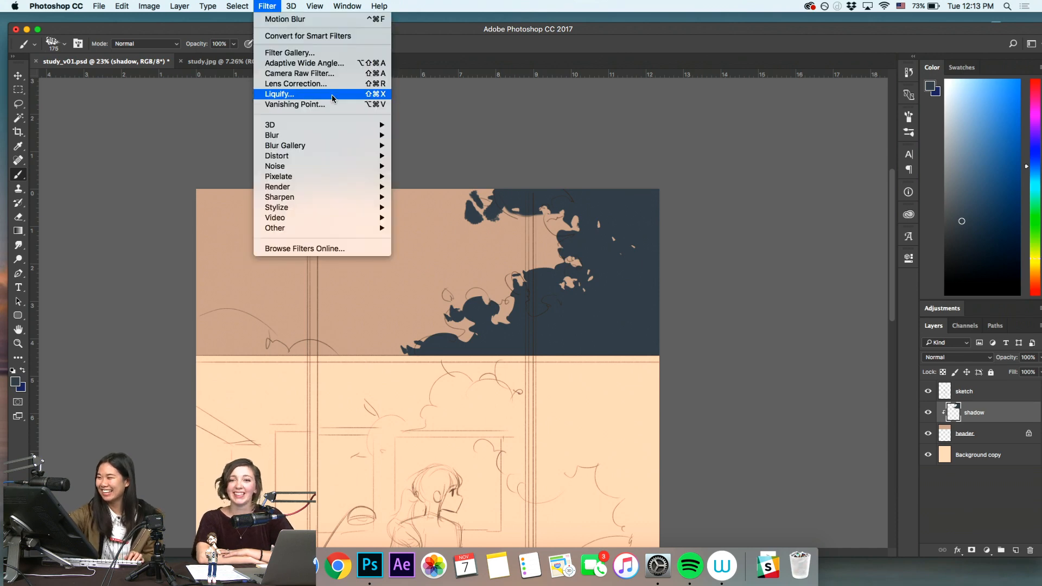
mouse_move(337, 136)
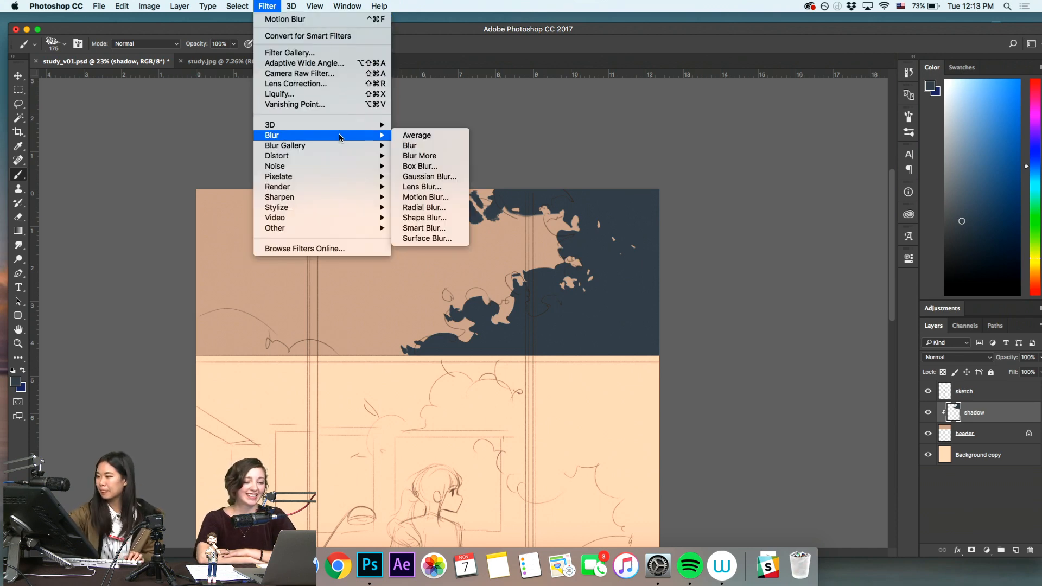
left_click(423, 198)
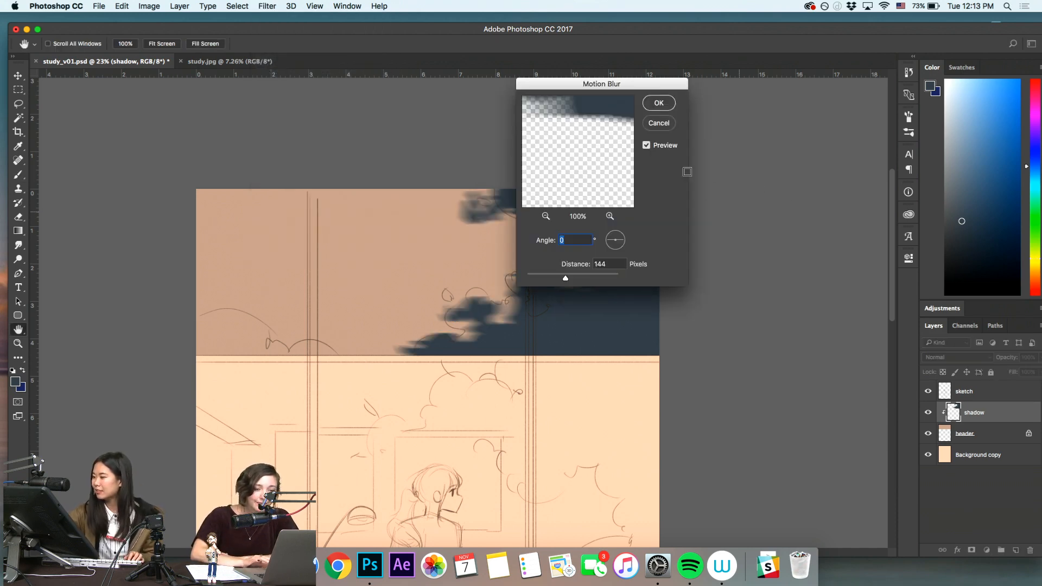
left_click_drag(616, 84, 825, 140)
mouse_move(774, 334)
left_mouse_down()
mouse_move(749, 336)
mouse_move(784, 338)
left_mouse_up()
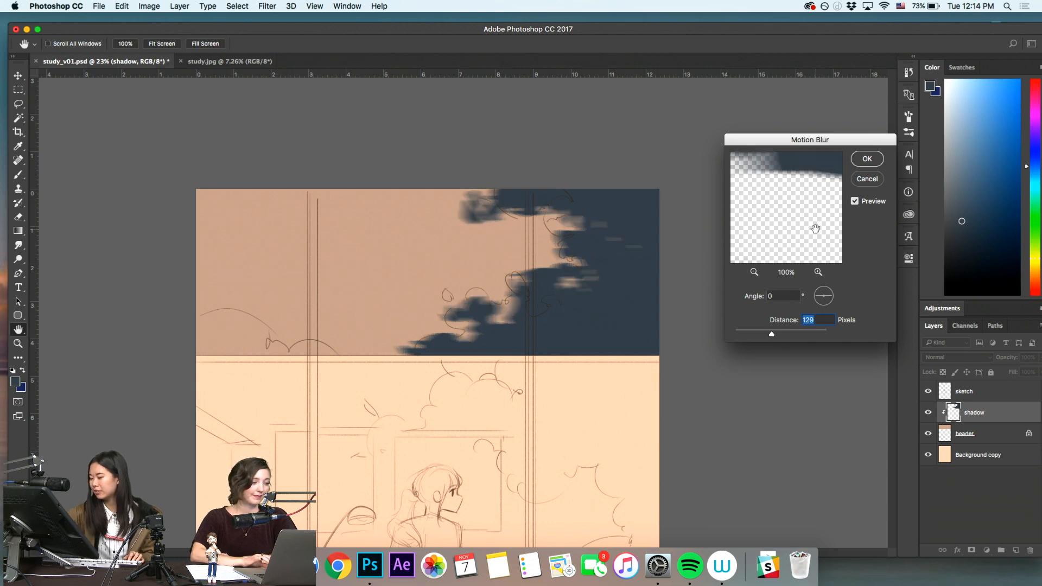
left_click(761, 336)
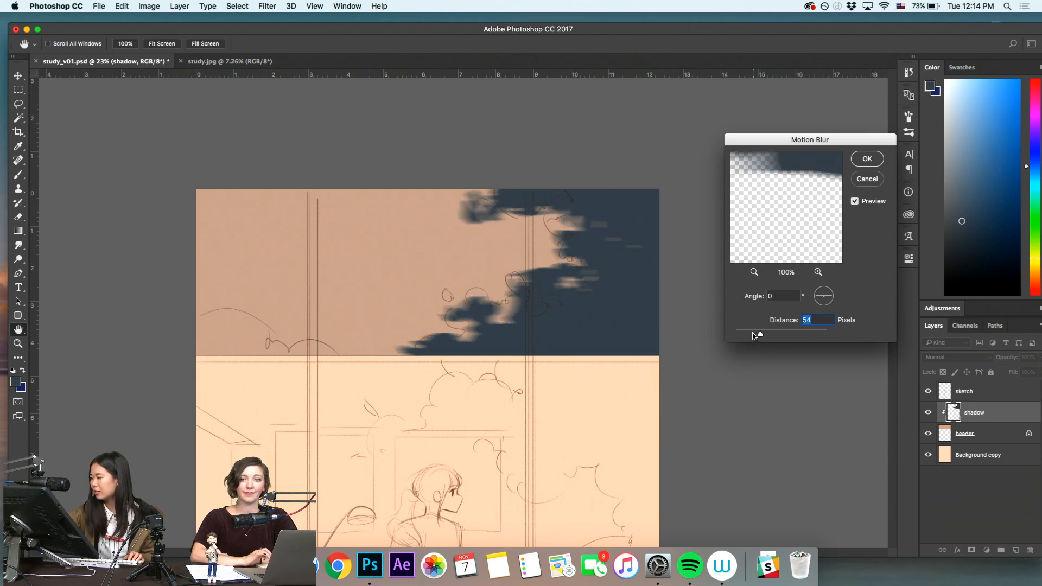
left_click_drag(754, 336, 761, 336)
key("Return")
Duplicate the shadow layer and place the copy directly beneath the original
left_click_drag(1003, 422, 999, 543)
key("super+z")
mouse_move(995, 420)
left_mouse_down()
mouse_move(1015, 550)
mouse_move(1003, 425)
mouse_move(1000, 442)
left_mouse_up()
Fill the shadow copy layer with a muted reddish brown while its transparent pixels are locked
key("z")
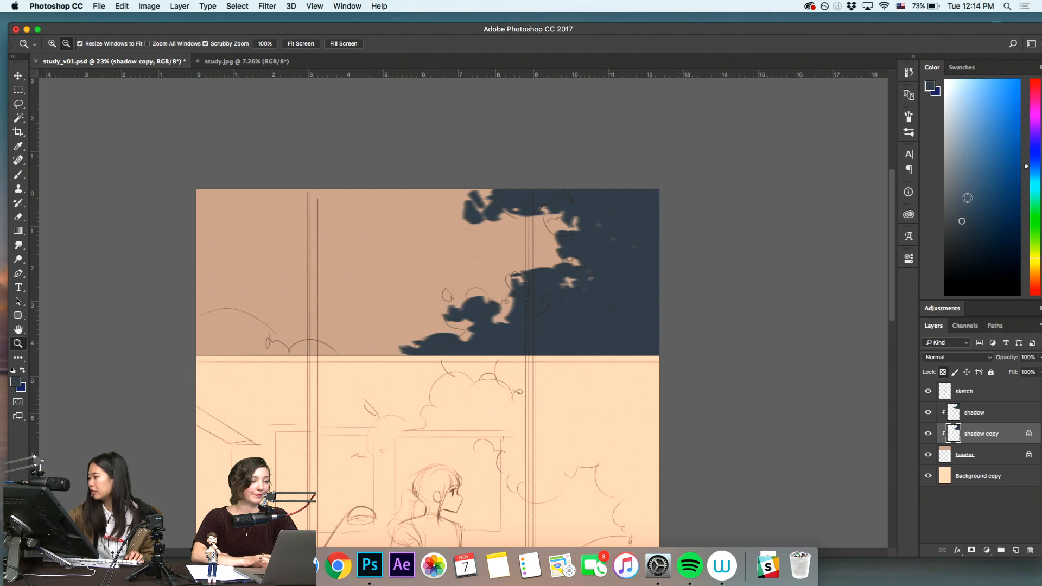
left_click(971, 180)
left_click(1035, 286)
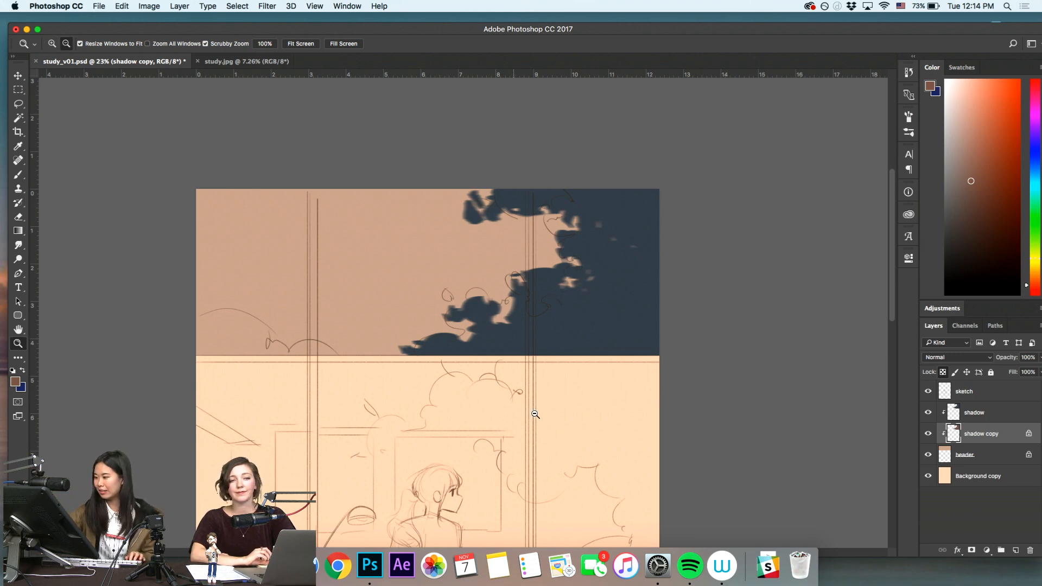
left_click_drag(575, 272, 629, 289)
left_click_drag(547, 310, 502, 316)
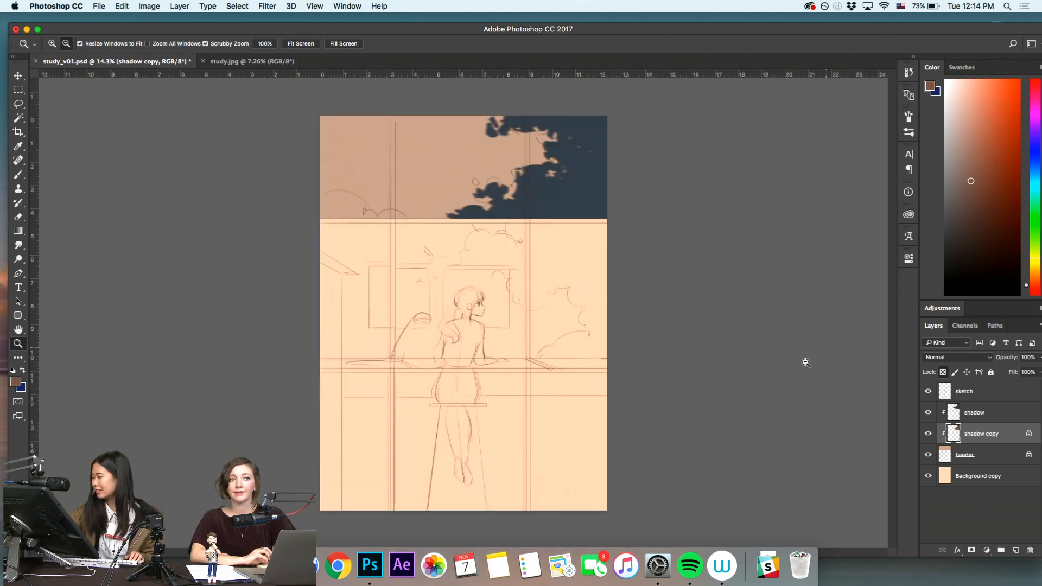
Apply a longer 0° Motion Blur to the shadow copy layer with transparency unlocked and refill it with a more saturated red
left_click(943, 372)
left_click(267, 6)
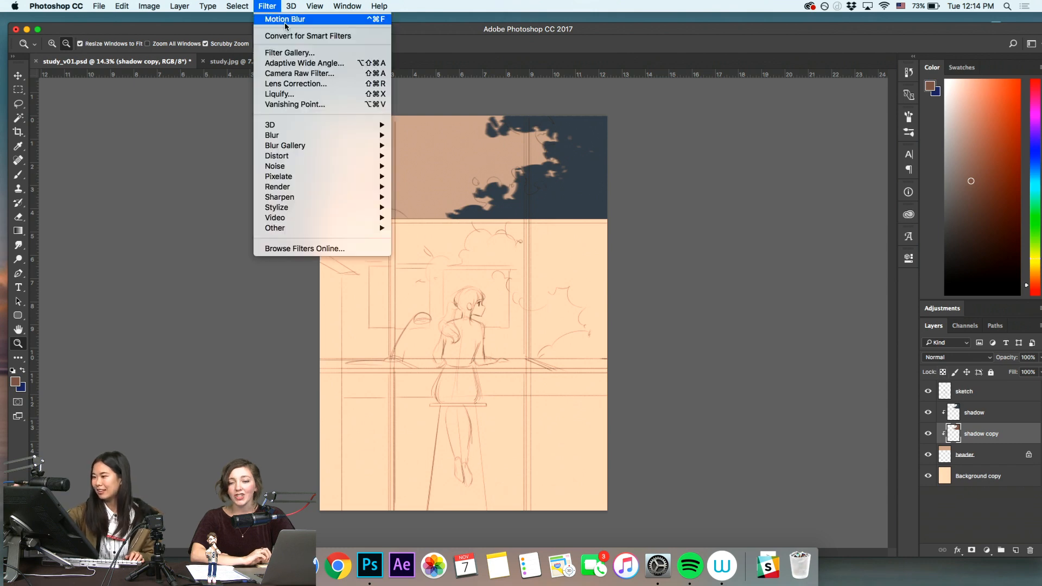
mouse_move(318, 135)
left_click(430, 198)
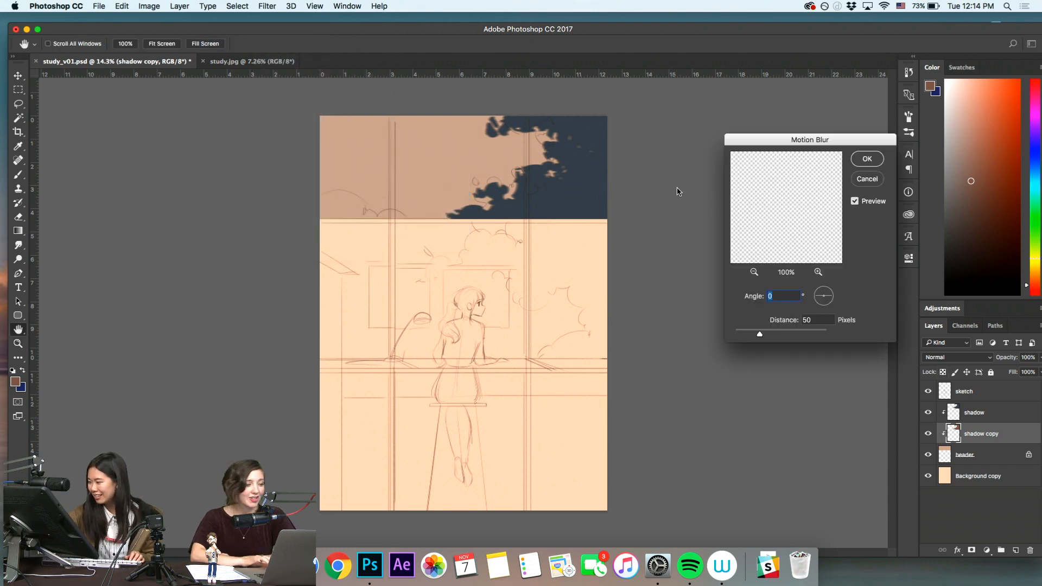
left_click_drag(760, 334, 773, 335)
left_click(868, 159)
left_click(1033, 288)
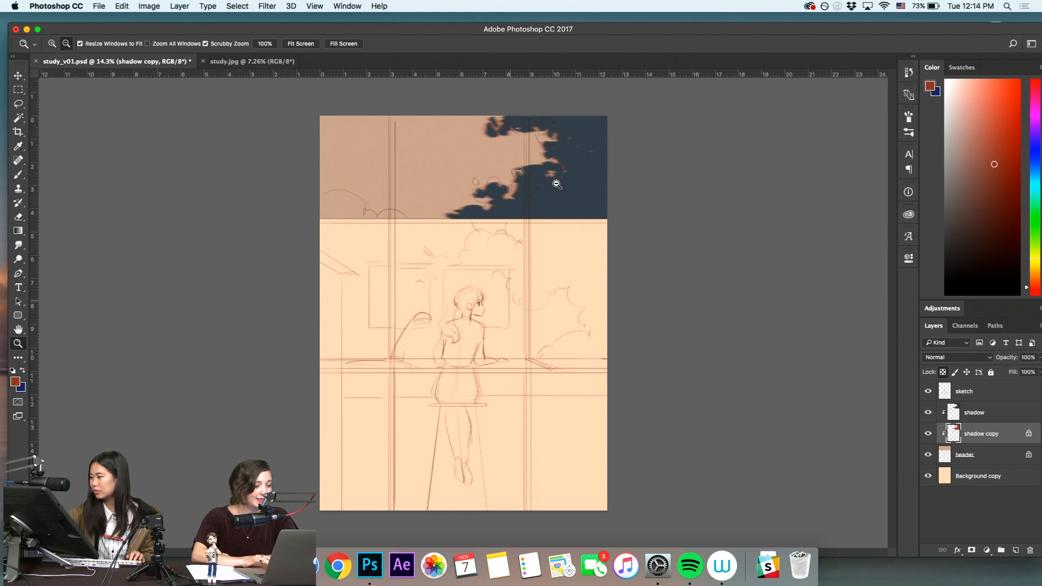
Fill the shadow copy layer with the current reddish-brown foreground color
key("alt+BackSpace")
left_click_drag(544, 180, 586, 216)
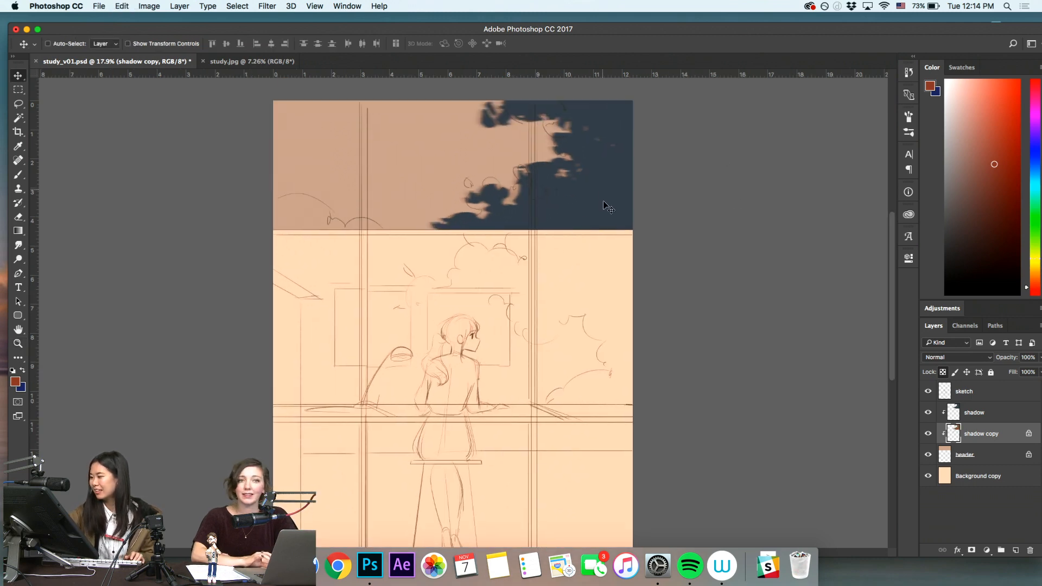
Add a new layer named "bar shadows" above the shadow layer, clipped to the header
left_click(995, 408)
left_click(559, 416, "alt")
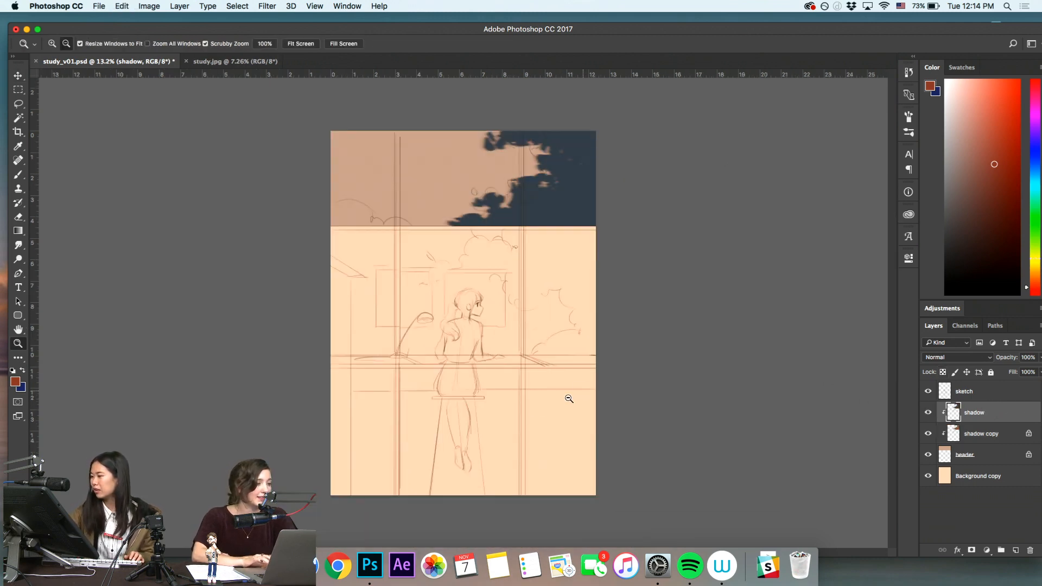
left_click_drag(611, 360, 791, 340)
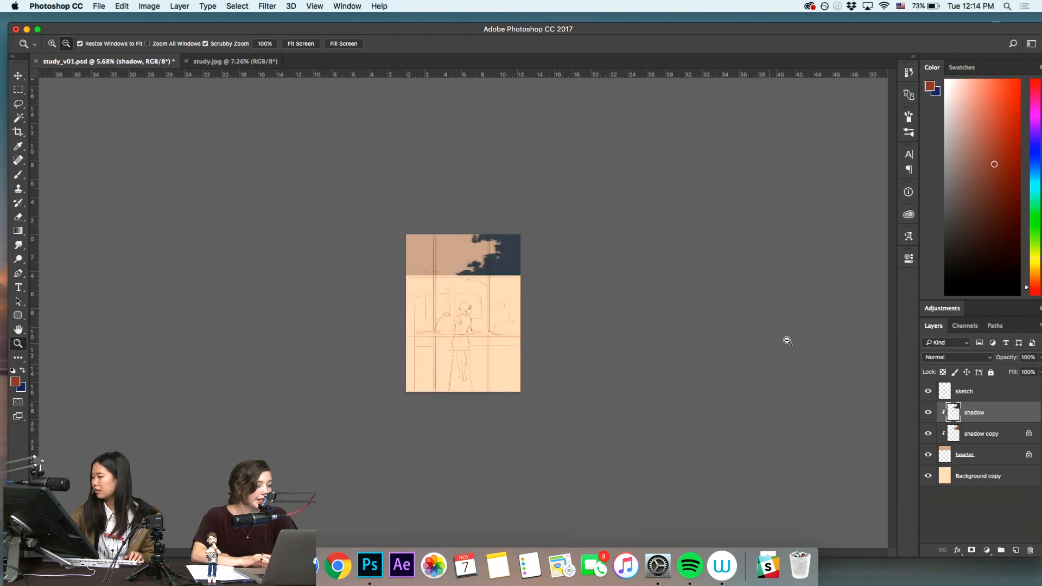
left_click(1015, 550)
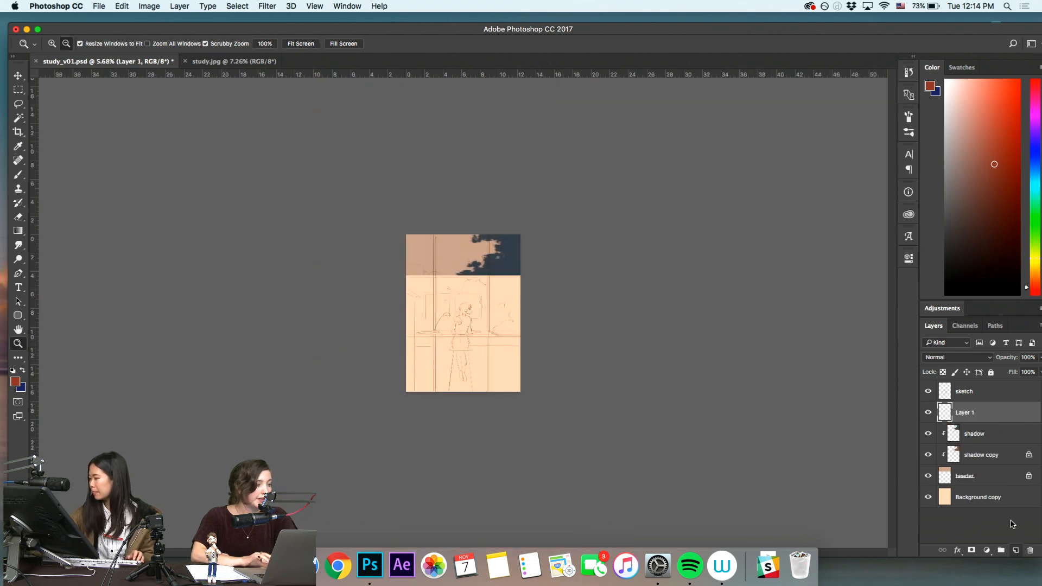
double_click(977, 413)
type("bar shadows")
key("Return")
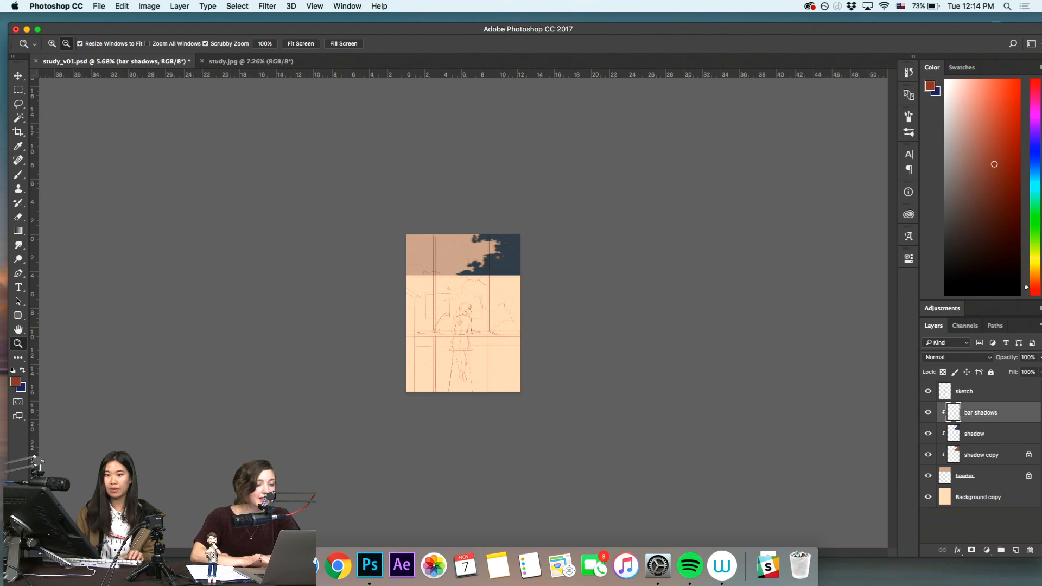
left_click_drag(425, 210, 471, 309)
left_click_drag(488, 264, 490, 322)
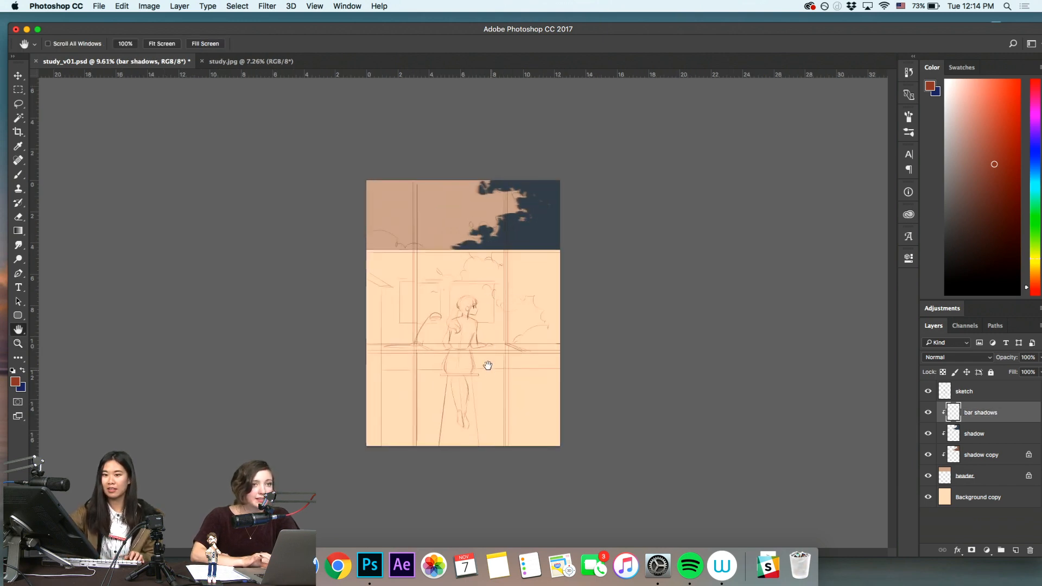
left_click_drag(540, 286, 564, 297)
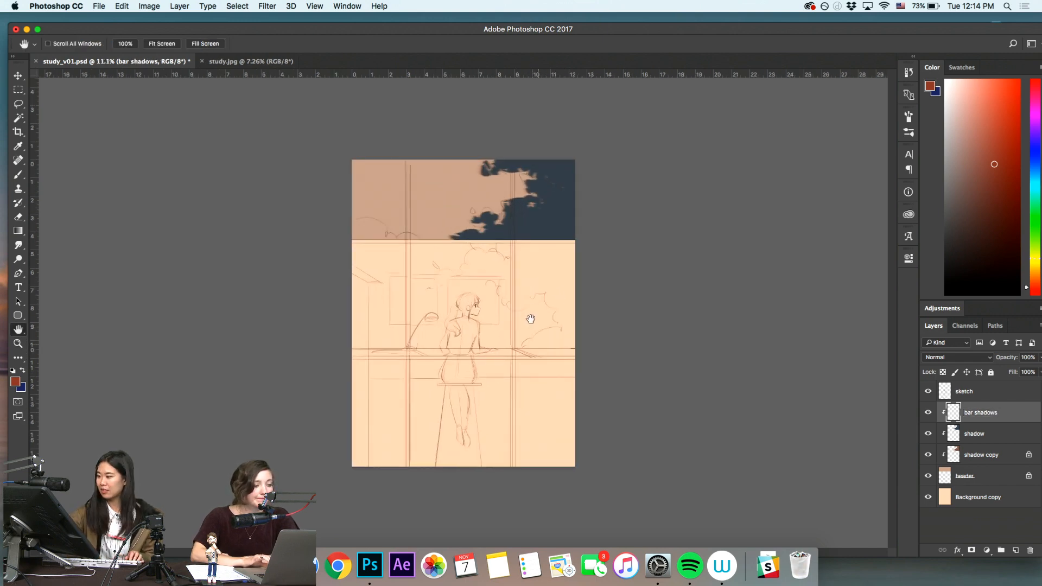
left_click_drag(434, 202, 458, 196)
left_click(532, 212, "alt")
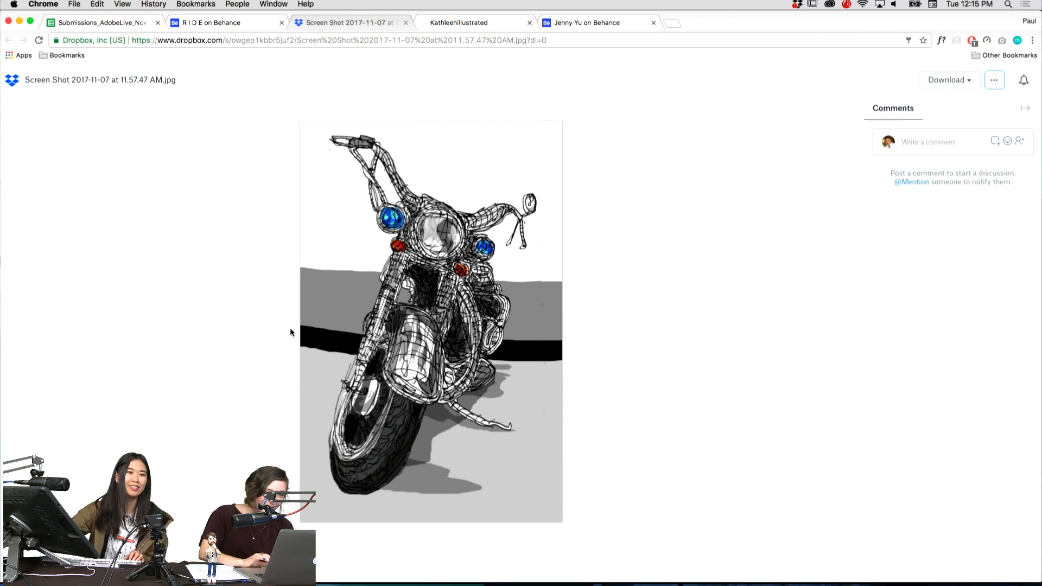
Switch to the R I D E project page on Behance in Chrome and examine the blue cyclist illustration from top to bottom
left_click(203, 23)
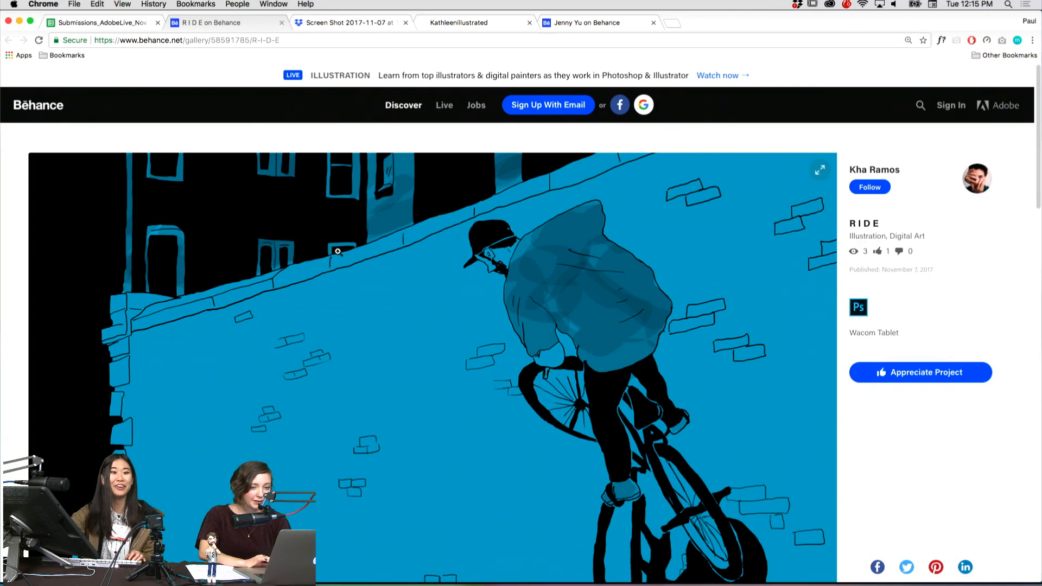
scroll(418, 343, "down", 2)
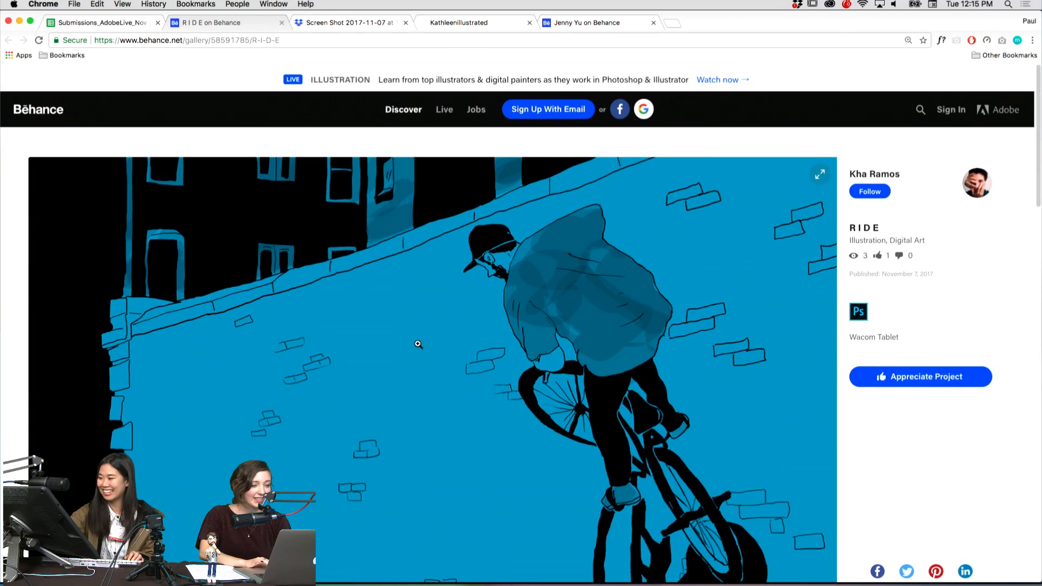
scroll(418, 343, "down", 5)
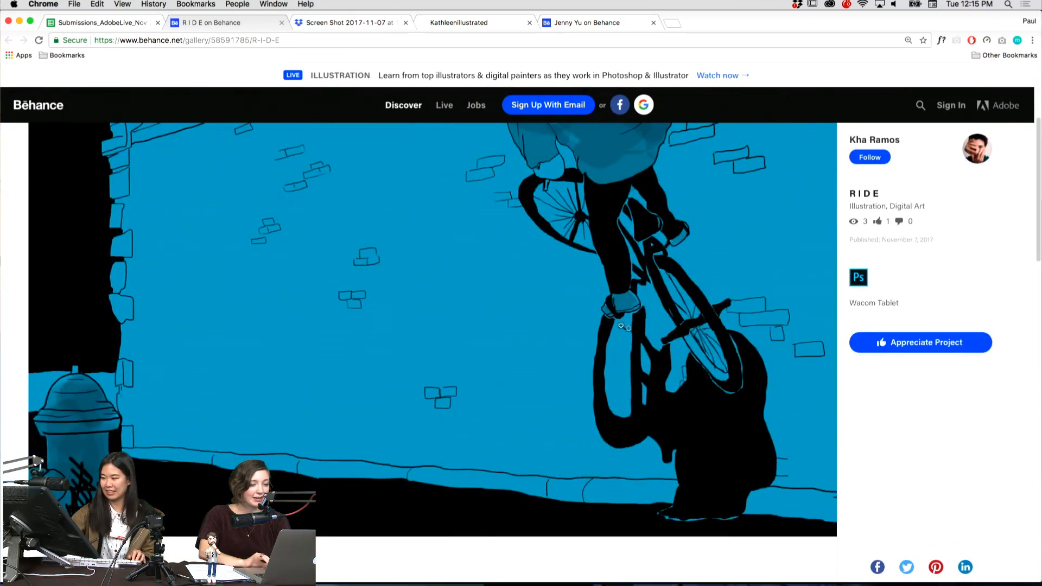
scroll(517, 287, "up", 7)
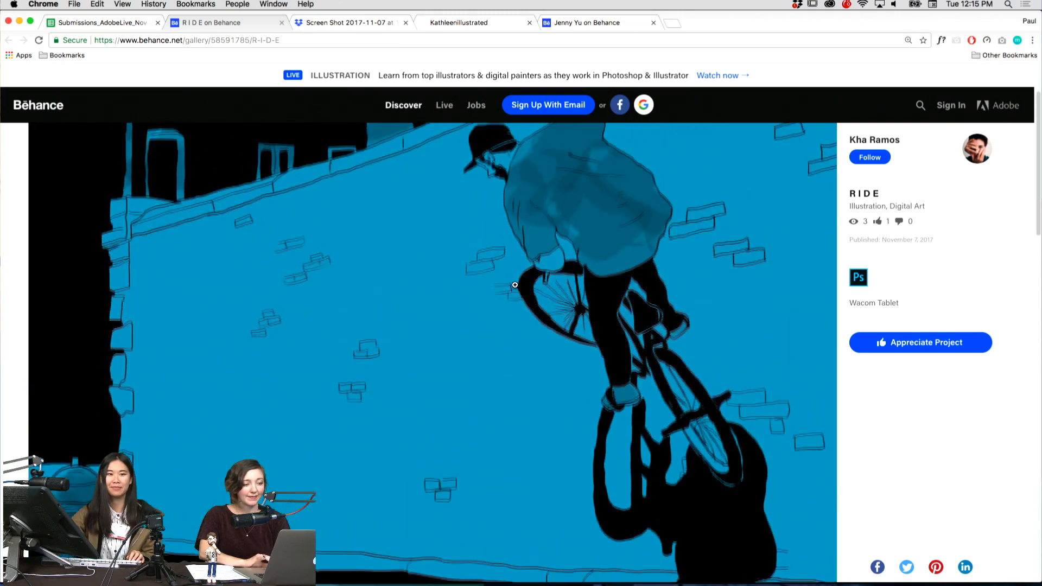
scroll(515, 285, "up", 1)
scroll(515, 285, "down", 1)
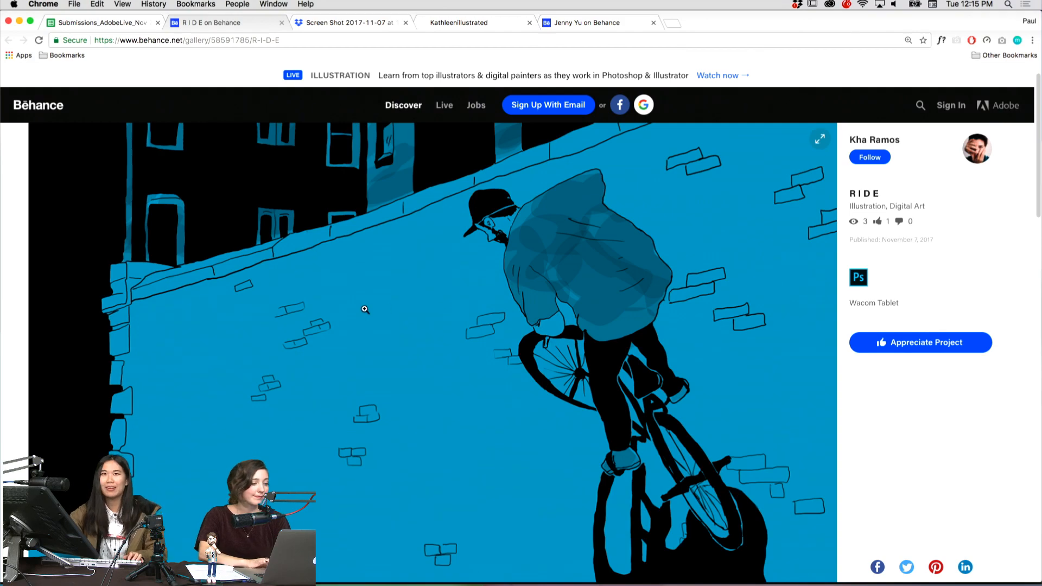
scroll(365, 310, "down", 4)
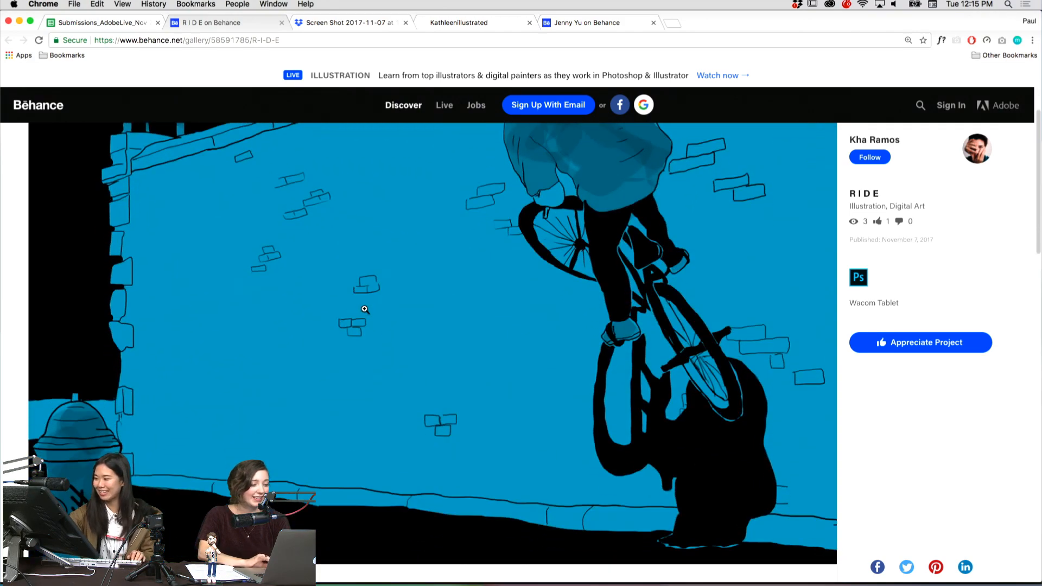
scroll(364, 309, "down", 3)
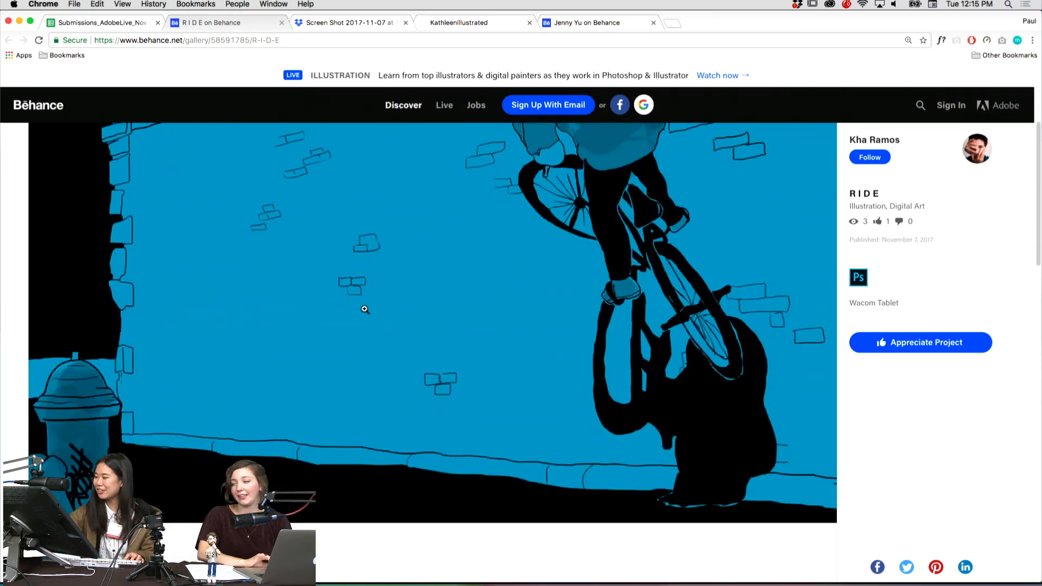
scroll(265, 346, "up", 1)
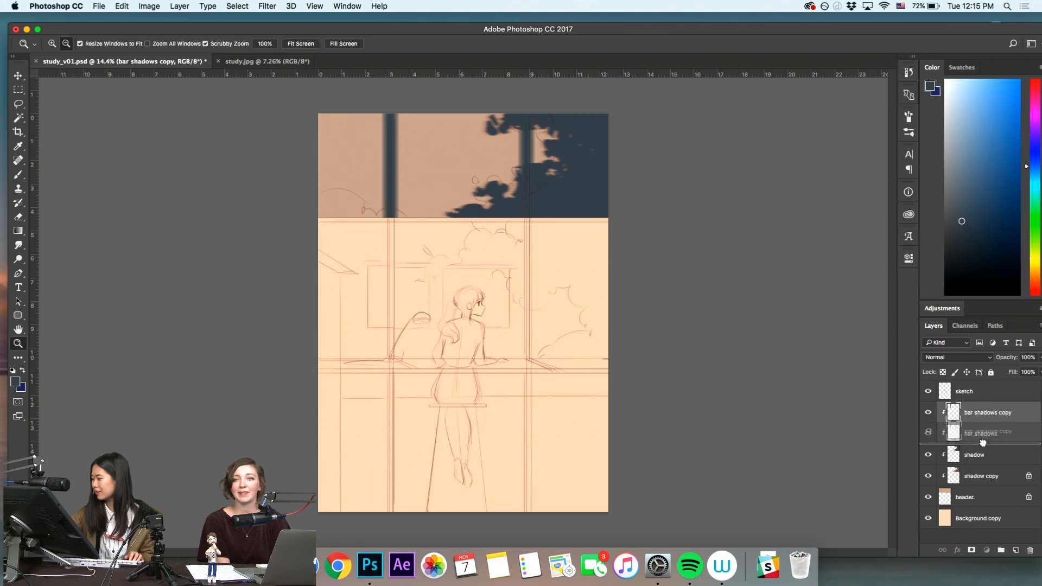
Place the bar shadows copy layer beneath the bar shadows layer and try filling it with a muted red
left_click(981, 434)
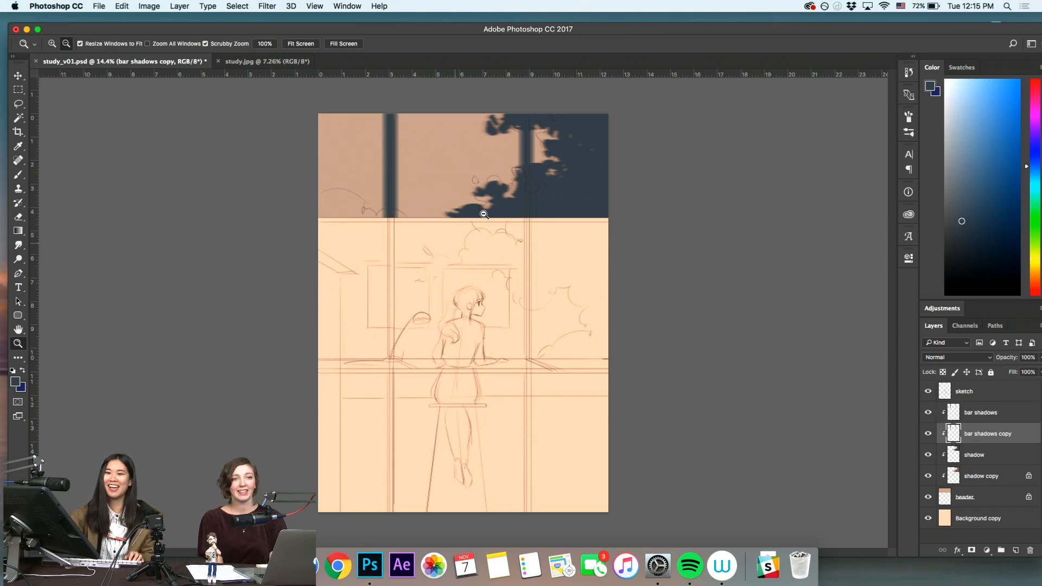
key("space")
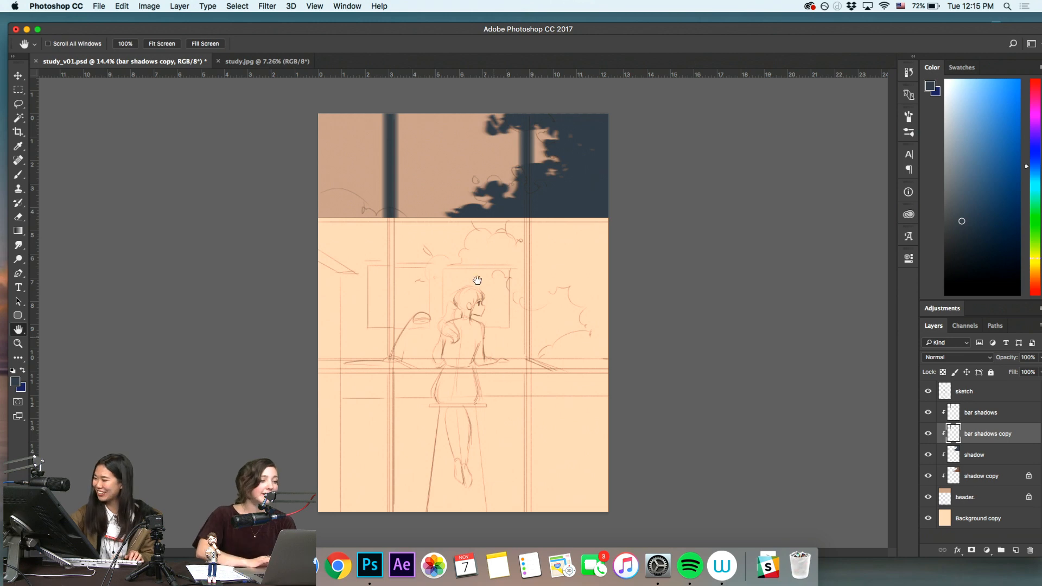
left_click(986, 184)
left_click(1034, 287)
left_click(969, 150)
left_click_drag(970, 150, 986, 158)
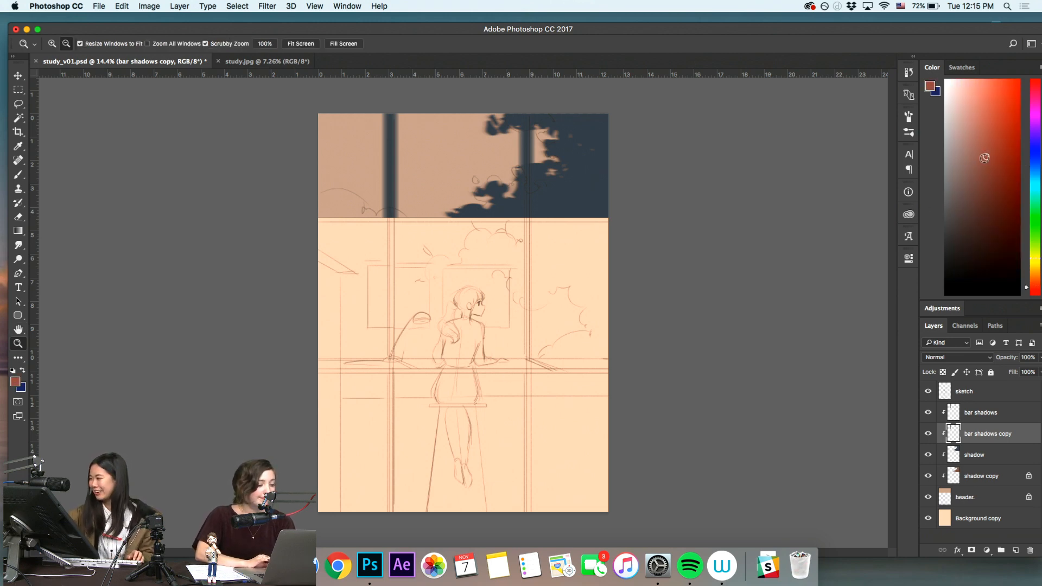
key("alt+BackSpace")
key("super+z")
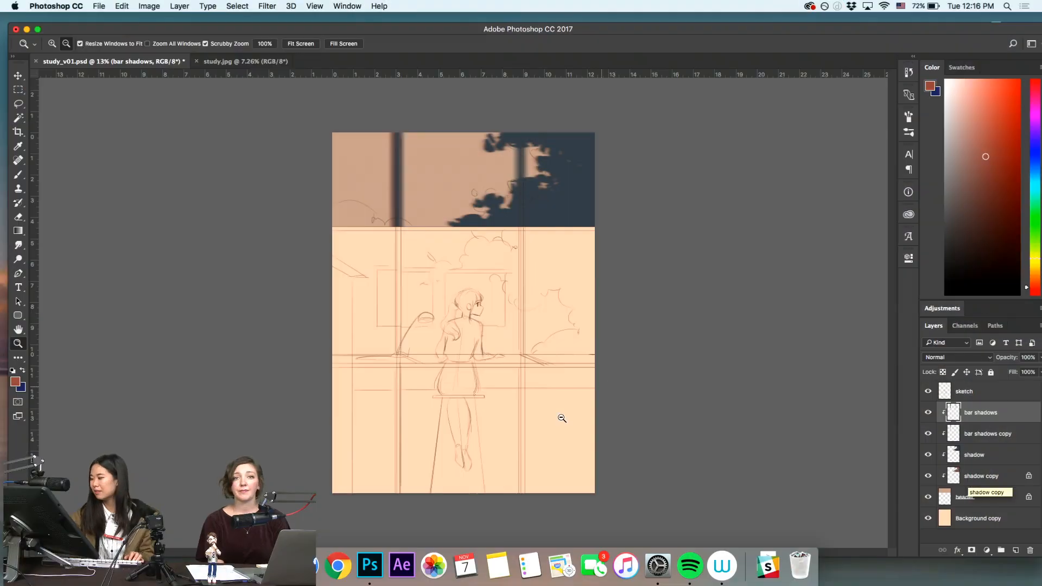
Add a new clipped layer directly above the bar shadows layer
left_click(987, 504)
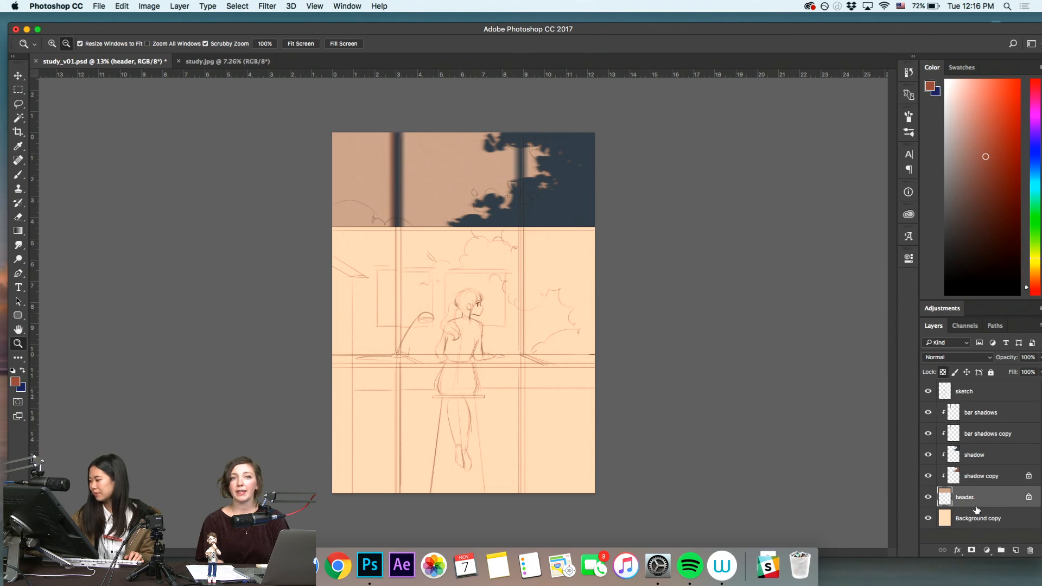
left_click(996, 413)
left_click(1016, 551)
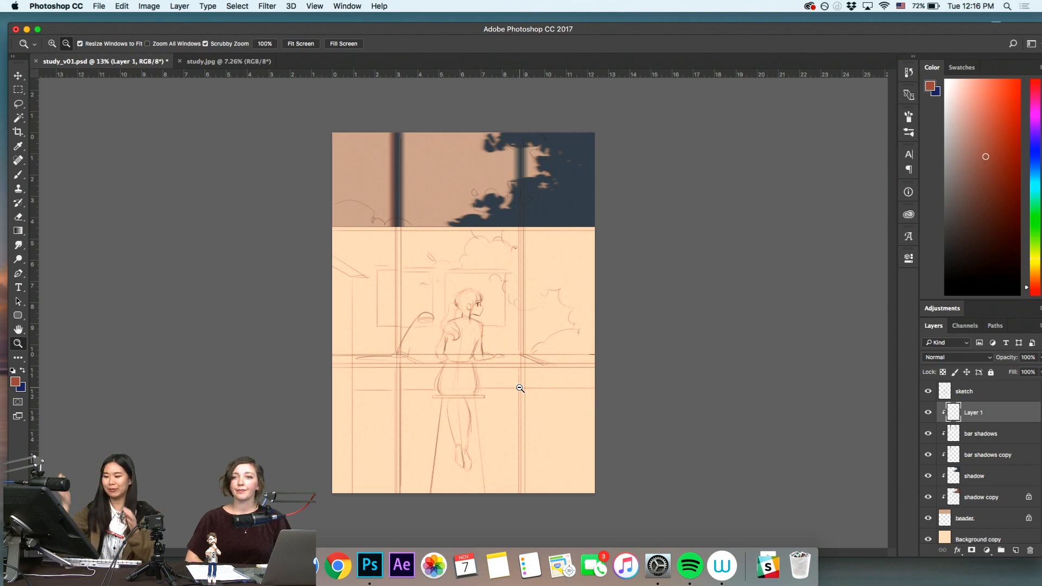
Sample the dark blue foliage shadow from the header and darken it slightly as the foreground color
left_click_drag(551, 226, 569, 244)
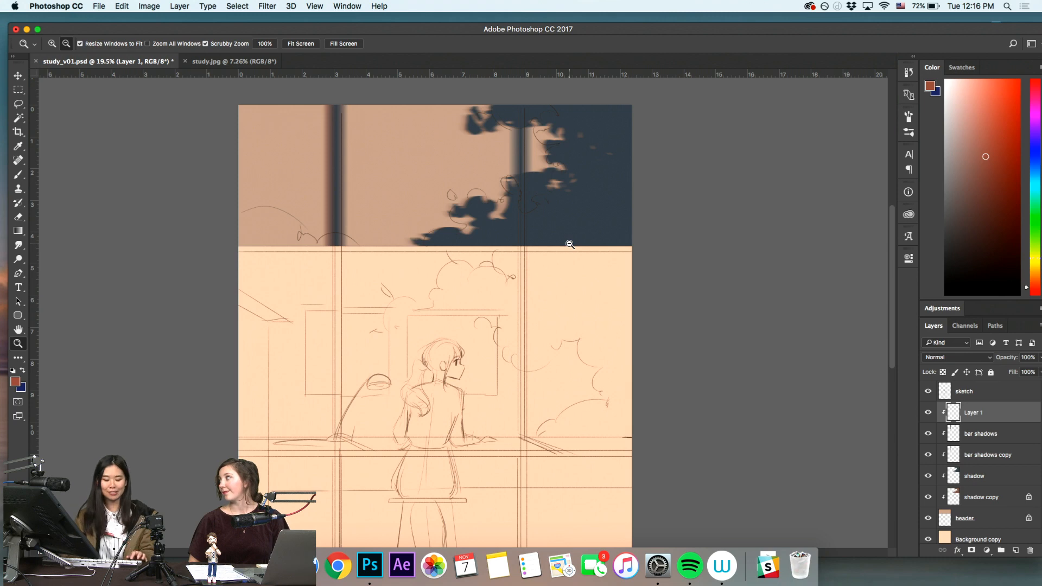
key("i")
left_click(595, 212)
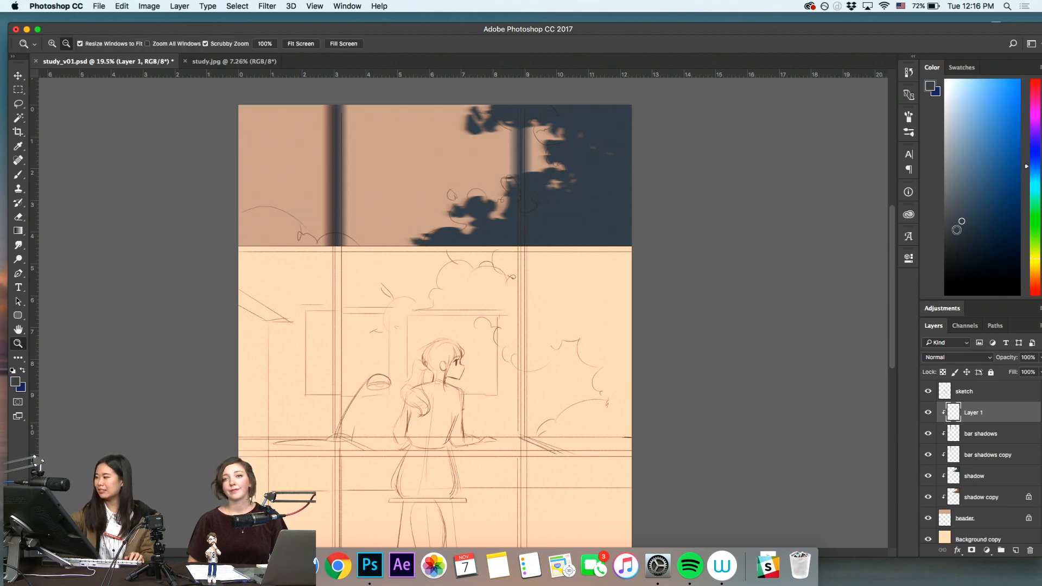
left_click(537, 431, "alt")
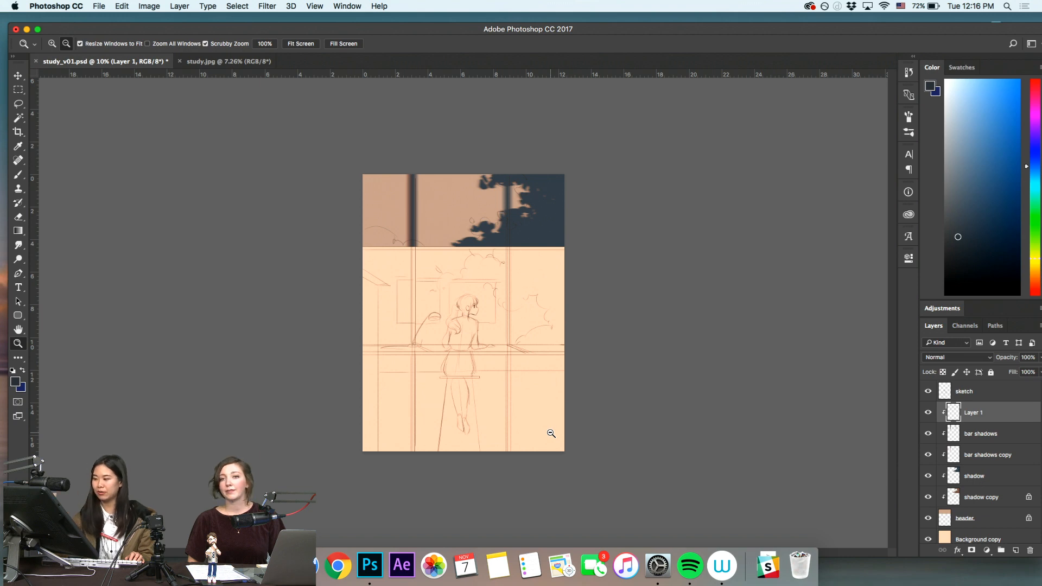
Fill a full-width horizontal strip across the header's lower edge with the dark navy on the new layer and nudge it into place
left_click_drag(464, 206, 513, 234)
left_click_drag(522, 301, 557, 303)
mouse_move(528, 345)
left_mouse_down()
mouse_move(487, 400)
mouse_move(492, 479)
left_mouse_up()
left_click_drag(268, 326, 661, 349)
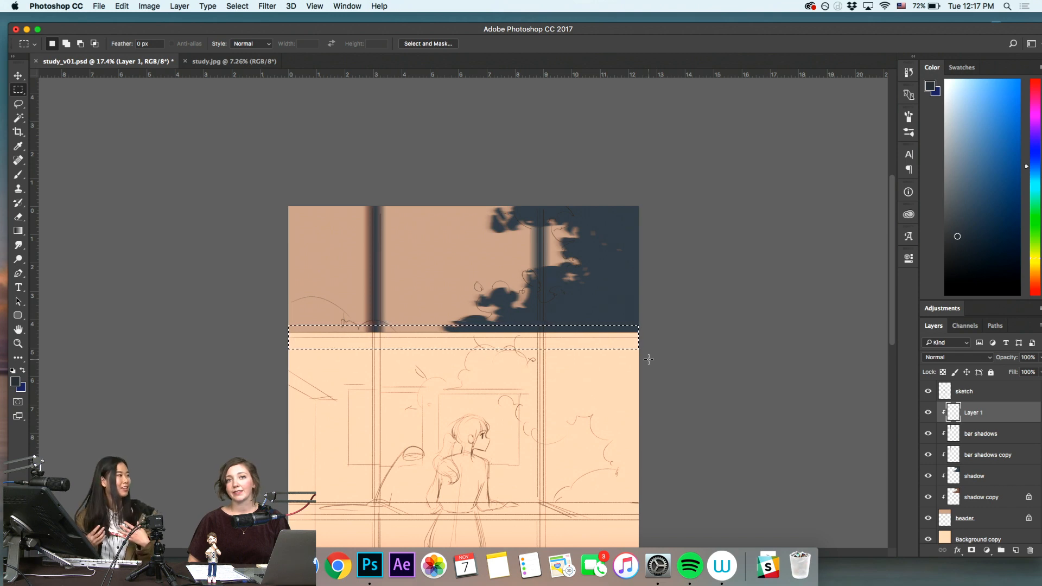
key("alt+BackSpace")
key("super+d")
key("v")
left_click_drag(638, 329, 638, 330)
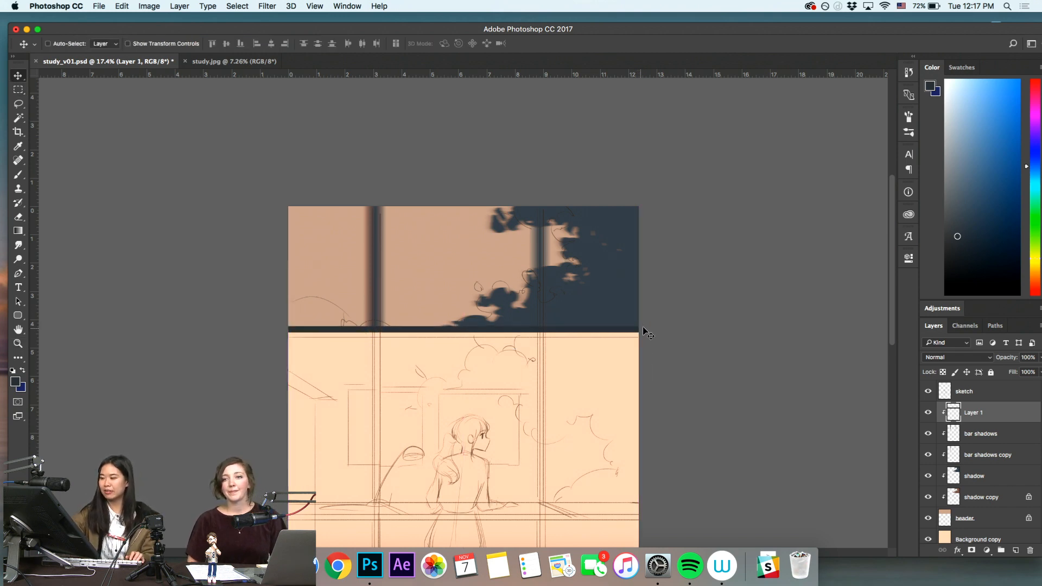
Apply a Motion Blur with a 90° angle and a distance of 39 pixels to the horizontal bar layer
key("z")
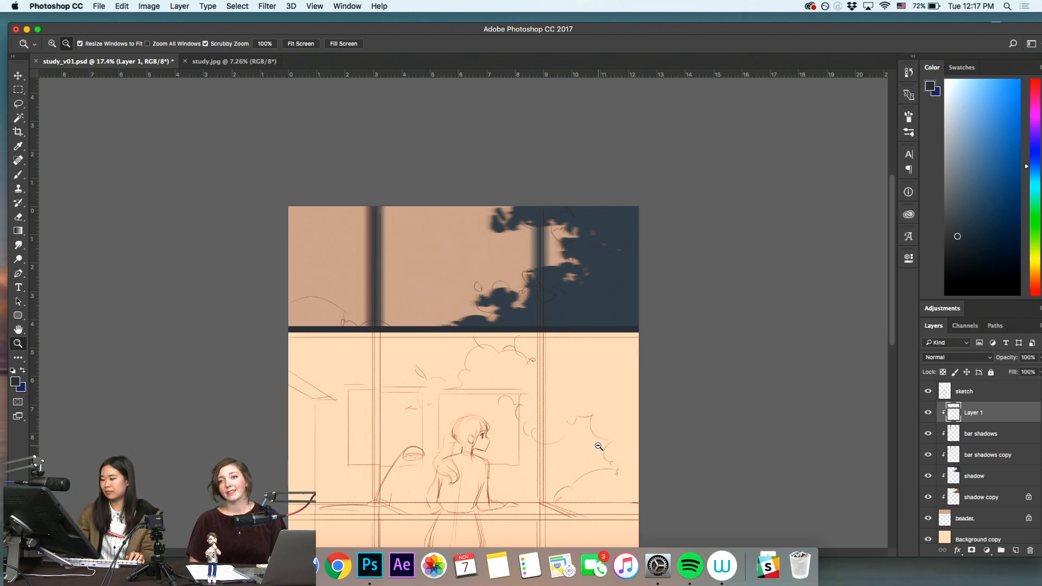
left_click_drag(902, 551, 893, 542)
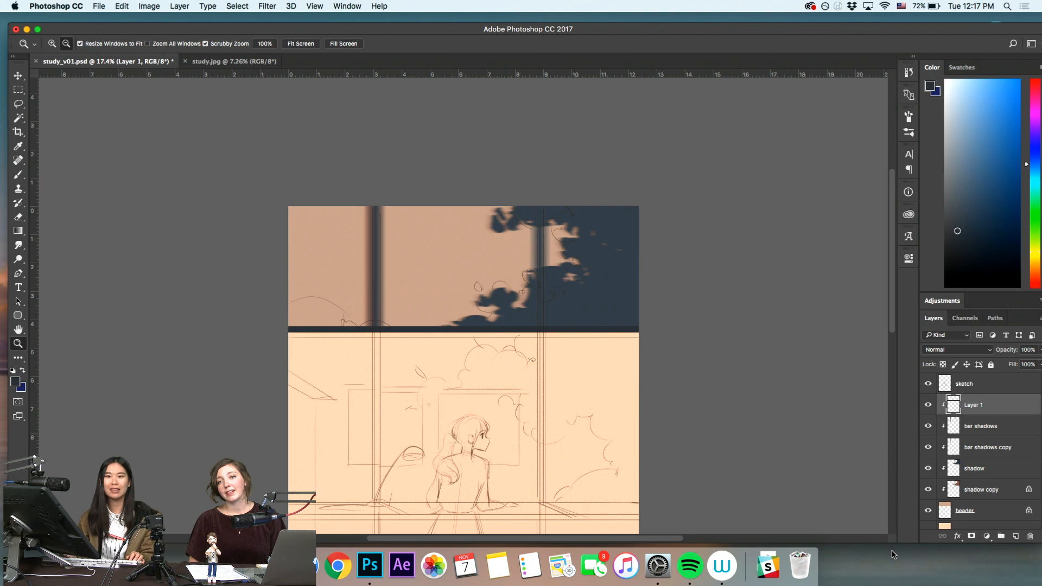
left_click_drag(517, 264, 546, 272)
left_click_drag(550, 307, 548, 408)
left_click(268, 6)
left_click(267, 6)
left_click(269, 7)
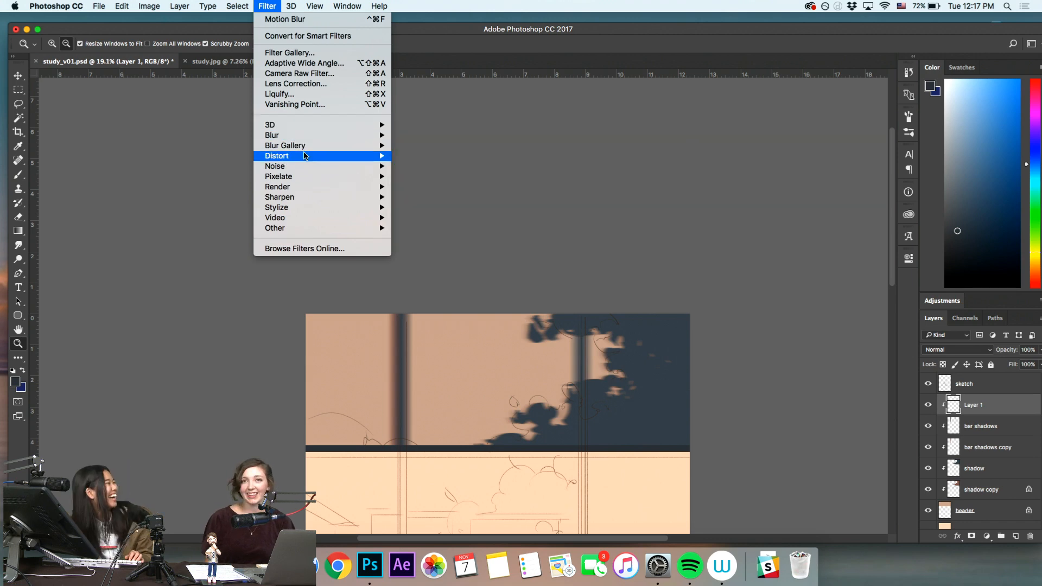
mouse_move(380, 136)
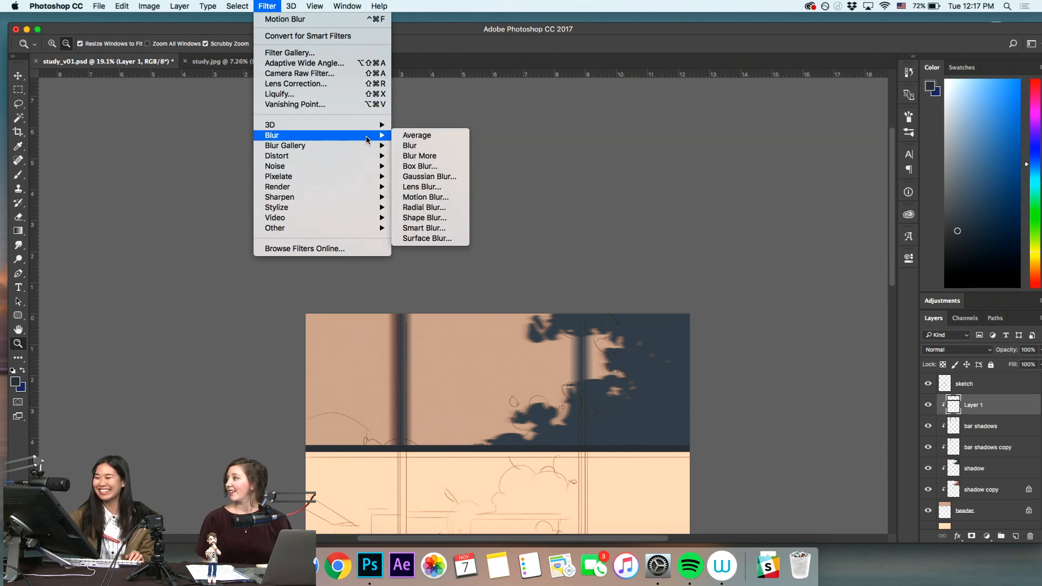
left_click(432, 197)
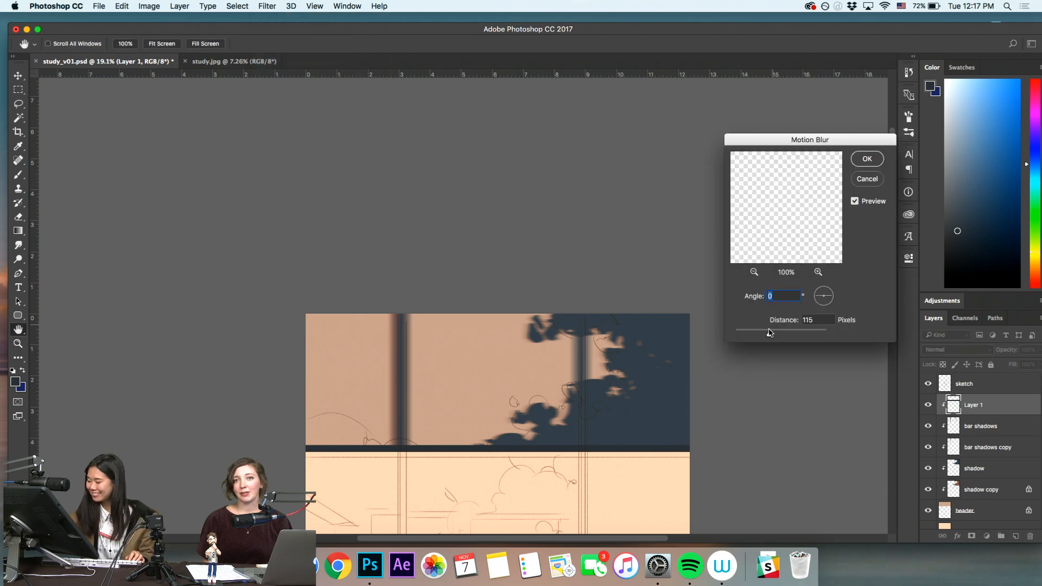
type("90")
left_click_drag(769, 331, 754, 334)
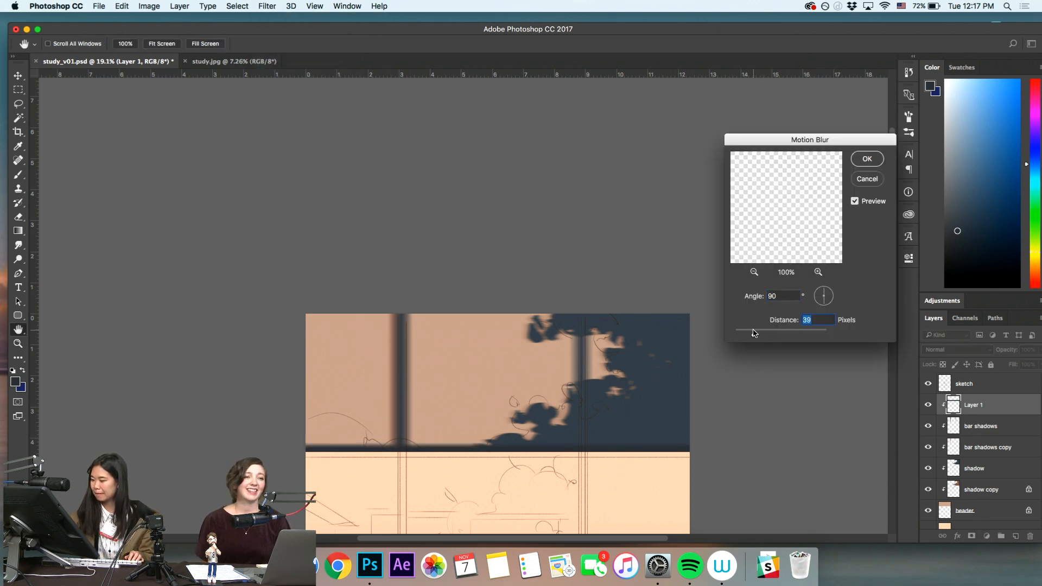
left_click(864, 159)
Add a new clipped layer directly above the header layer, beneath all the shadow layers, and activate the Brush tool
key("z")
left_click(634, 457, "alt")
left_click_drag(618, 437, 541, 351)
left_click_drag(512, 252, 526, 337)
left_click_drag(856, 31, 844, 28)
left_click(976, 429)
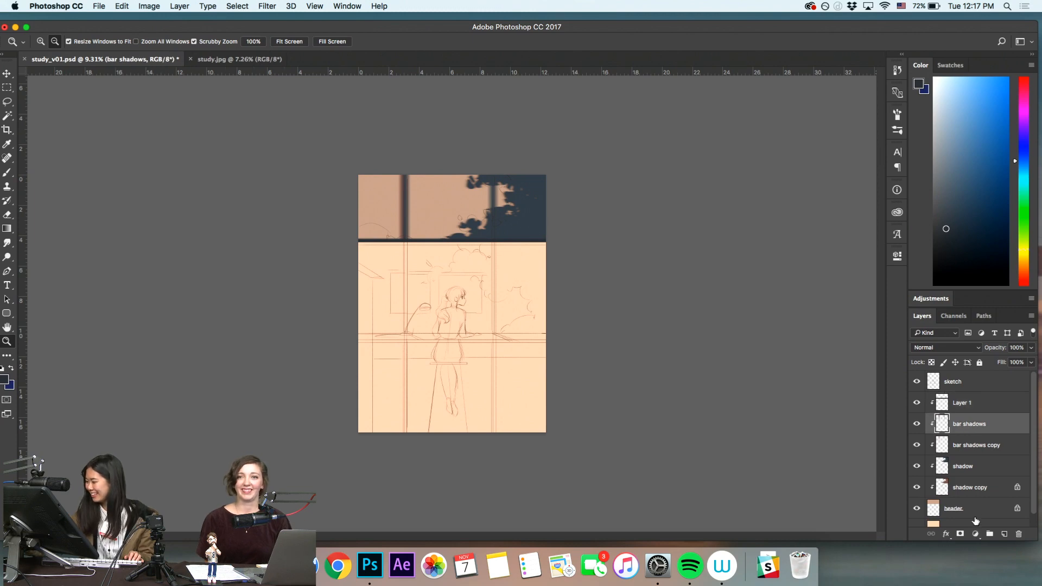
left_click(984, 509)
left_click(1004, 534)
key("b")
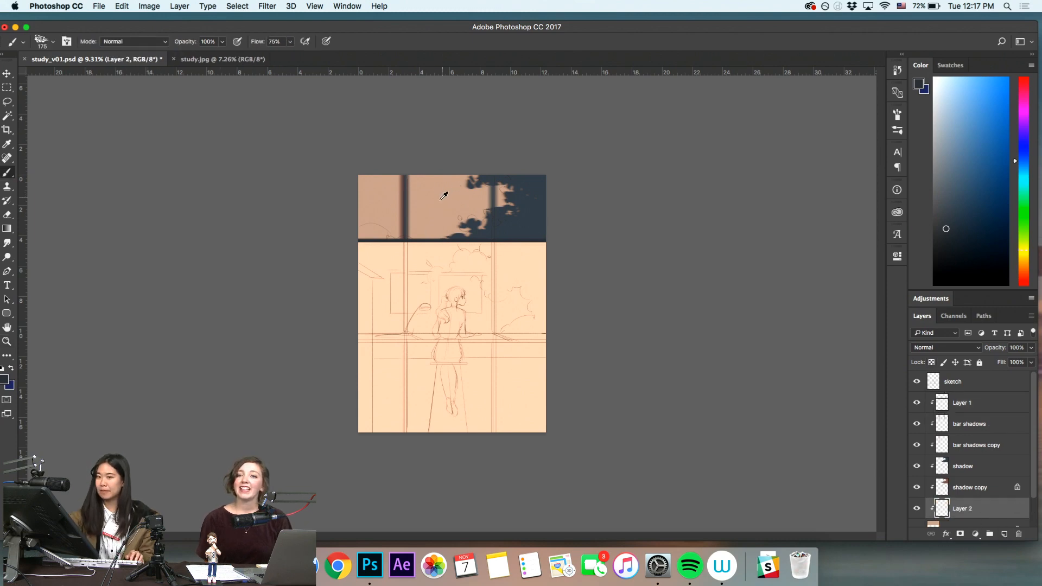
Sample the header's tan, lighten it slightly, and lay a soft foreground-to-transparent gradient over the header on the clipped layer
left_click(455, 208, "alt")
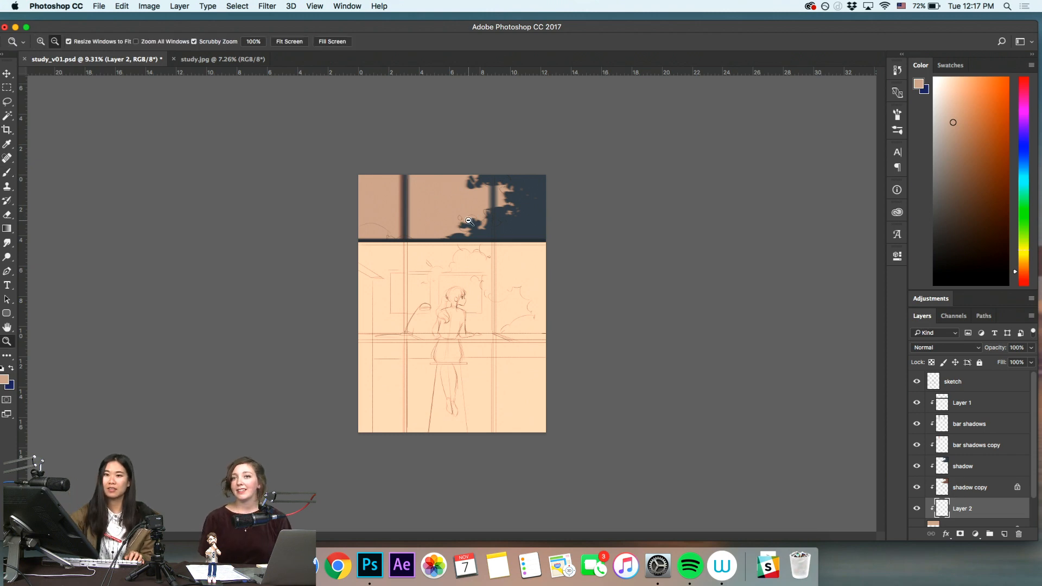
mouse_move(500, 232)
left_mouse_down()
mouse_move(481, 284)
mouse_move(462, 180)
left_mouse_up()
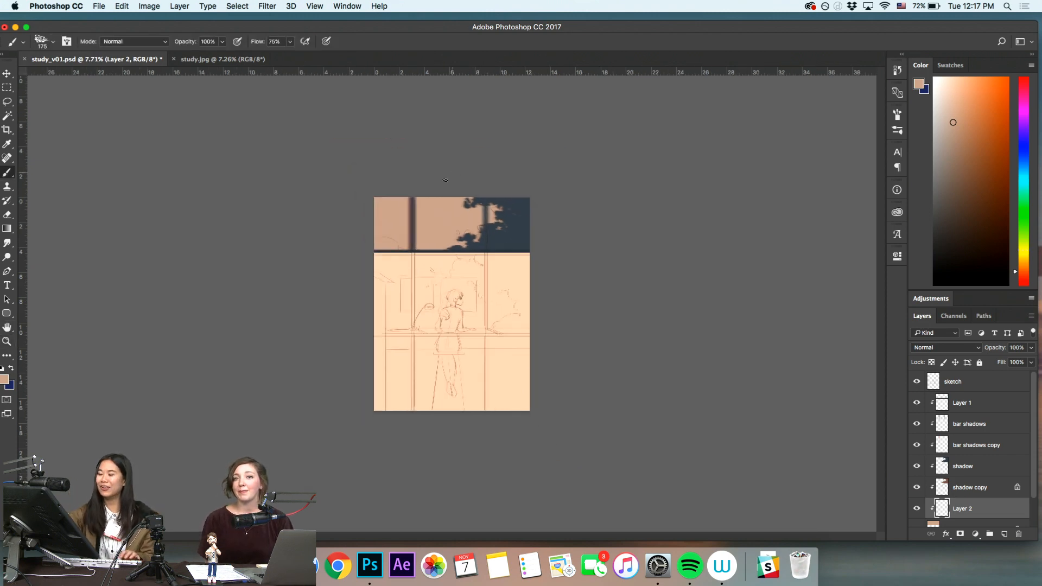
left_click_drag(445, 237, 476, 240)
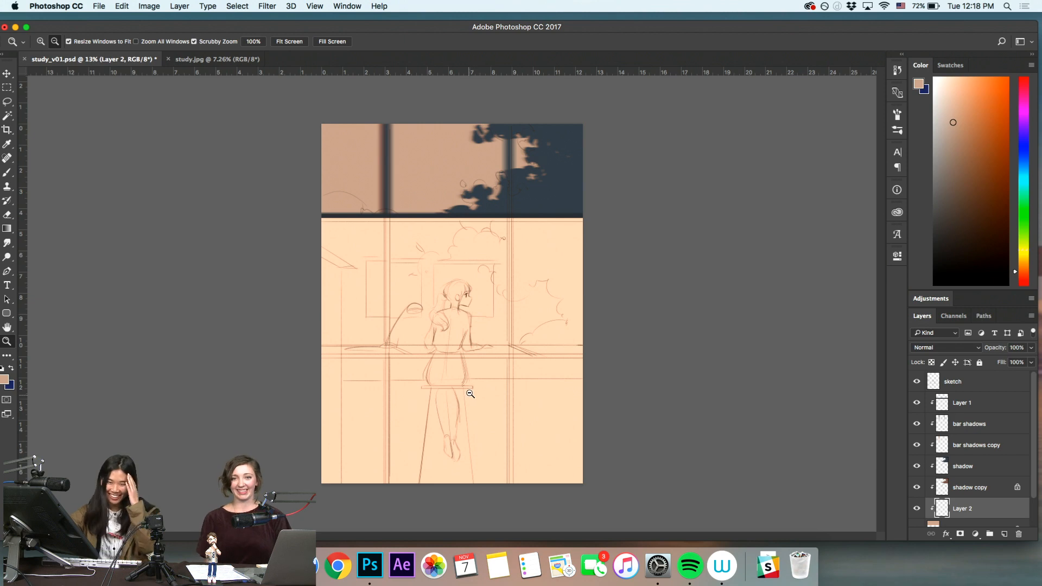
key("b")
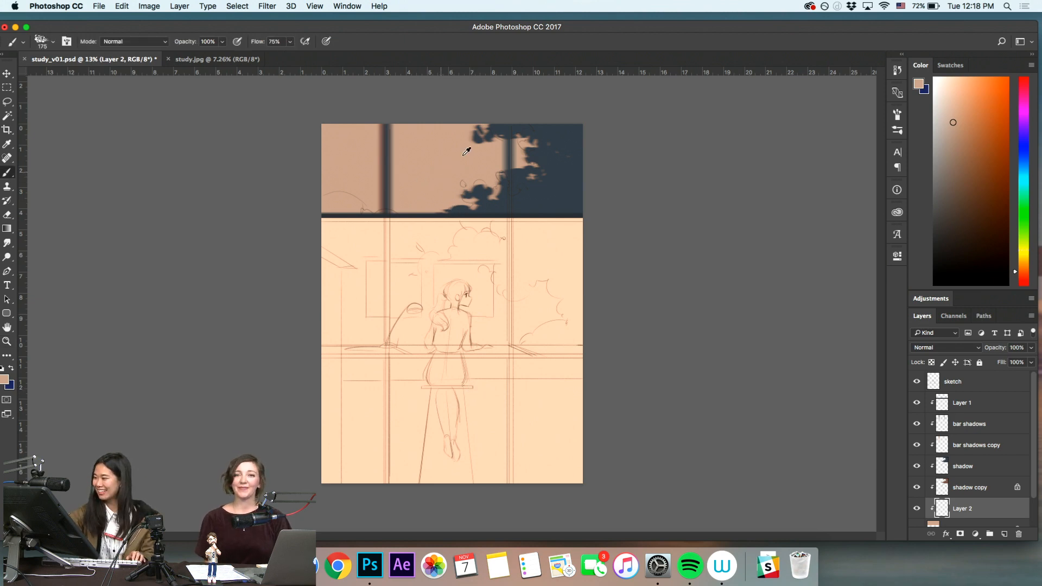
left_click_drag(953, 124, 950, 109)
key("z")
left_click_drag(505, 267, 509, 266)
key("g")
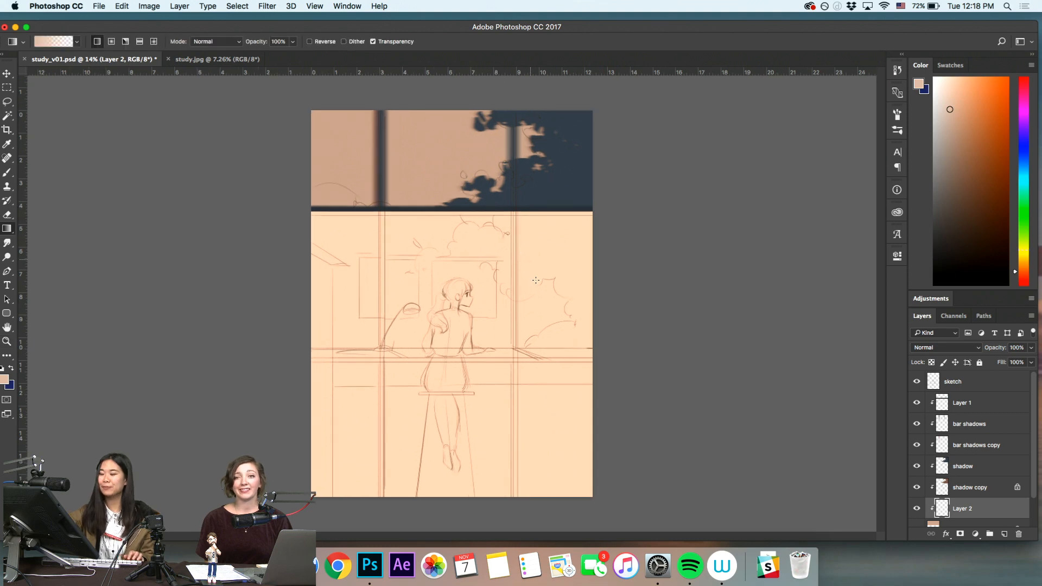
key("z")
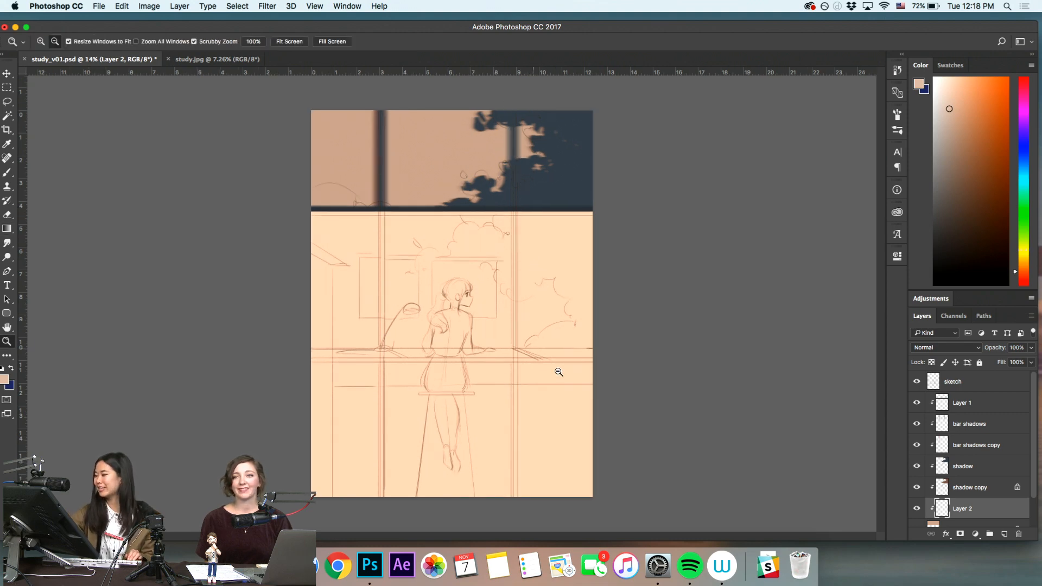
Lock the gradient layer's transparent pixels and choose a paler peach as the foreground color
left_click(932, 362)
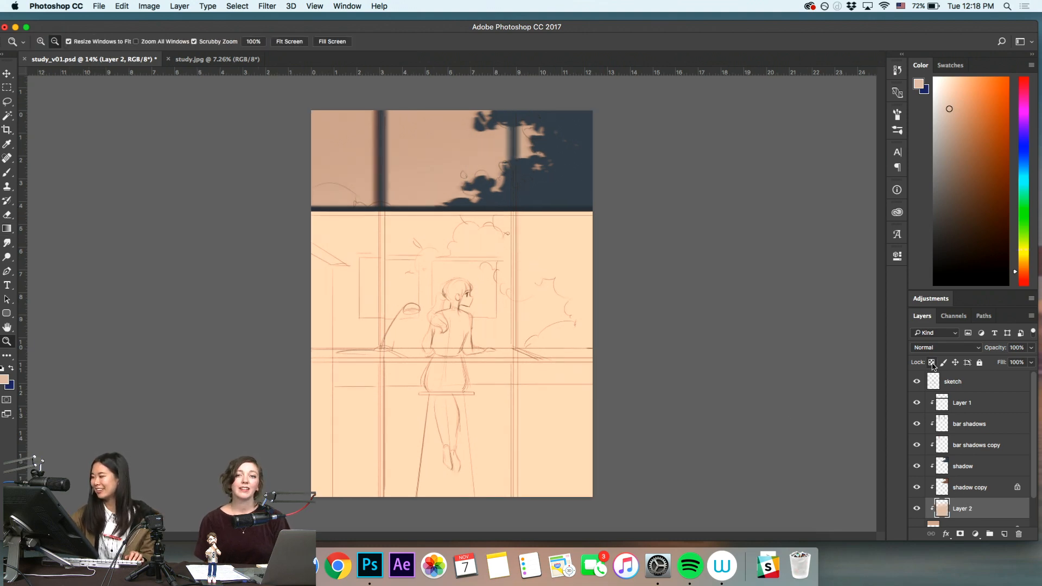
left_click_drag(939, 115, 942, 102)
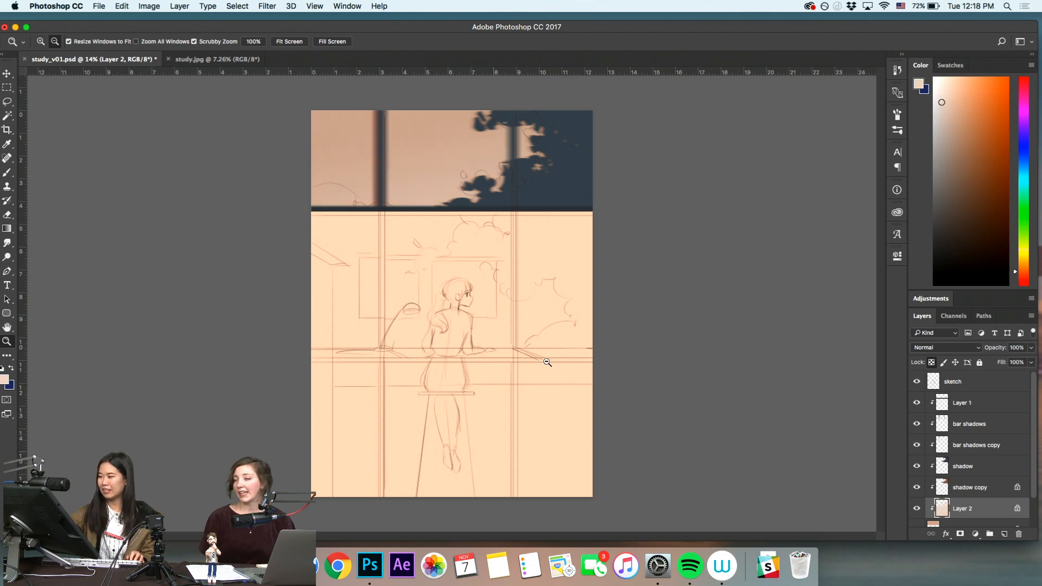
key("super+z")
left_click_drag(537, 402, 537, 499)
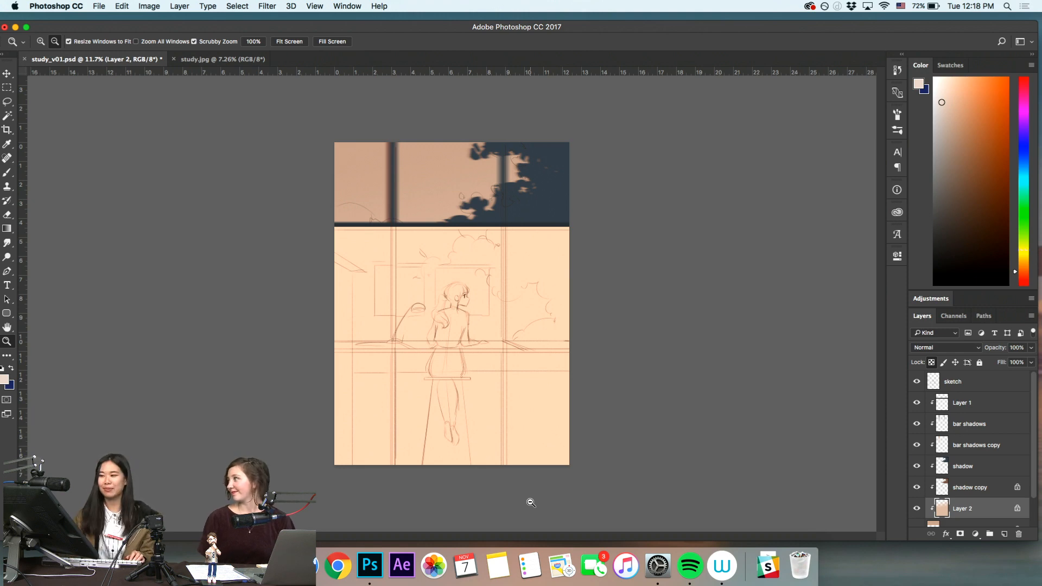
left_click_drag(481, 206, 526, 204)
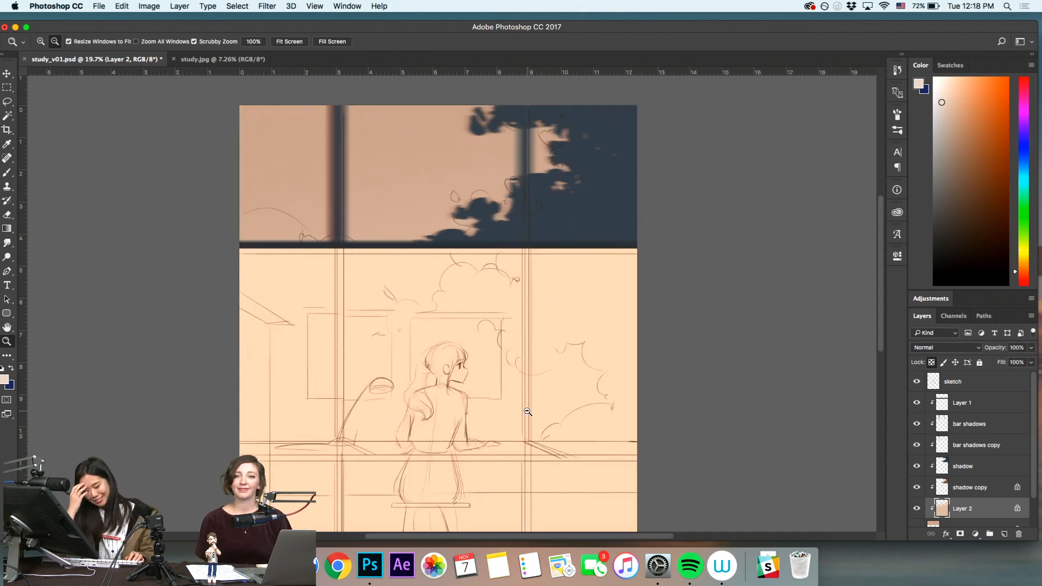
left_click_drag(550, 339, 547, 419)
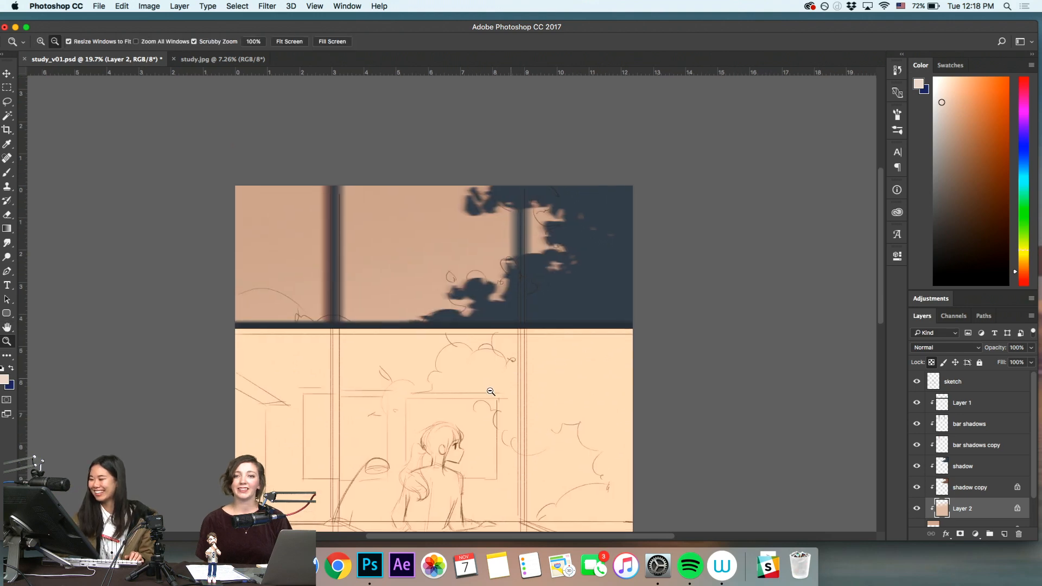
left_click_drag(491, 390, 446, 392)
Review the header's layer stack by toggling the visibility of the shadow and header layers
left_click(975, 410)
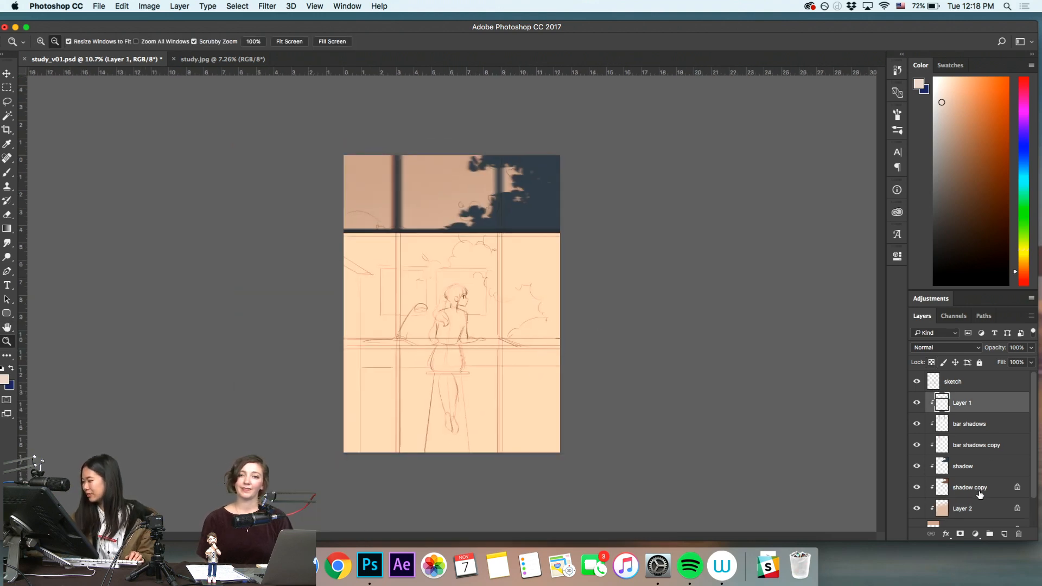
left_click(980, 491)
left_click(917, 466)
left_click(917, 466)
left_click(968, 466)
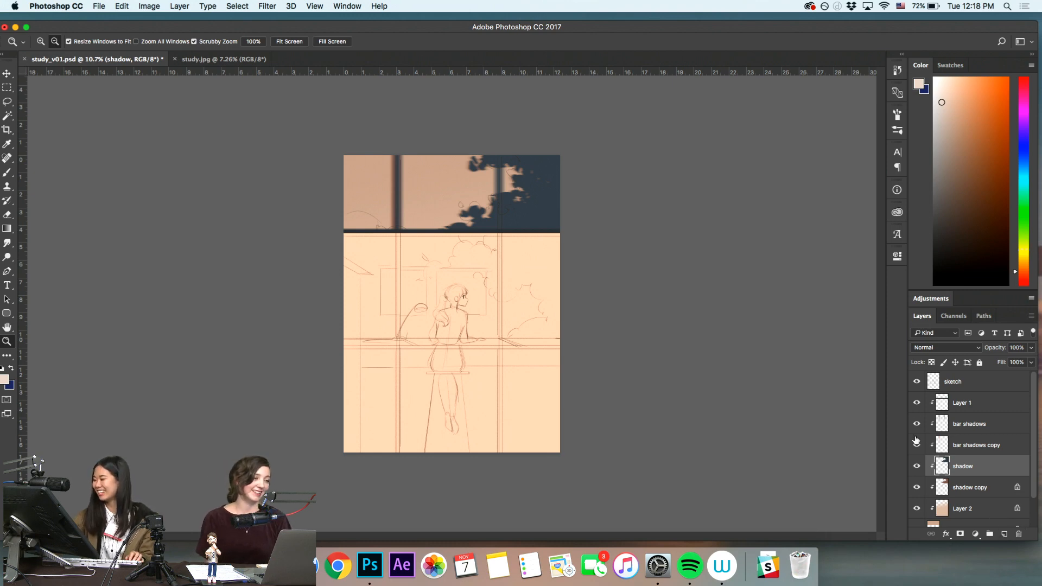
scroll(982, 461, "down", 2)
left_click(980, 503)
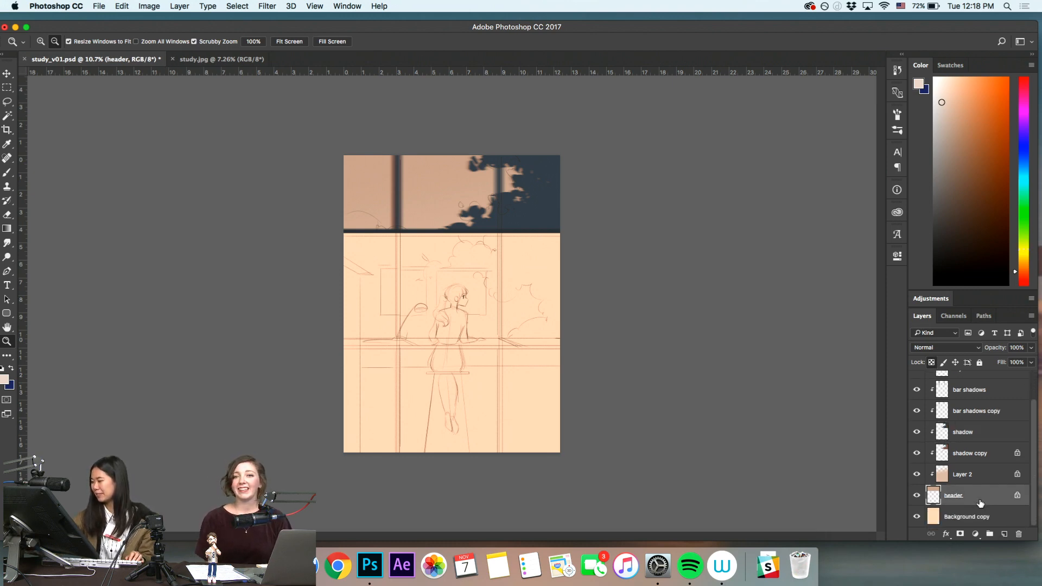
left_click(916, 496)
left_click(916, 496)
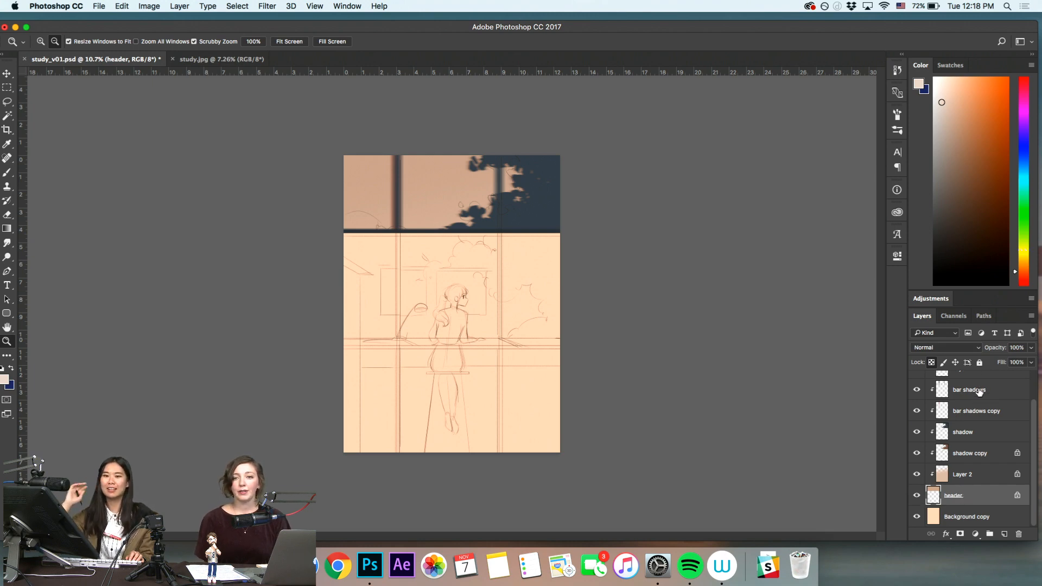
left_click_drag(509, 327, 513, 380)
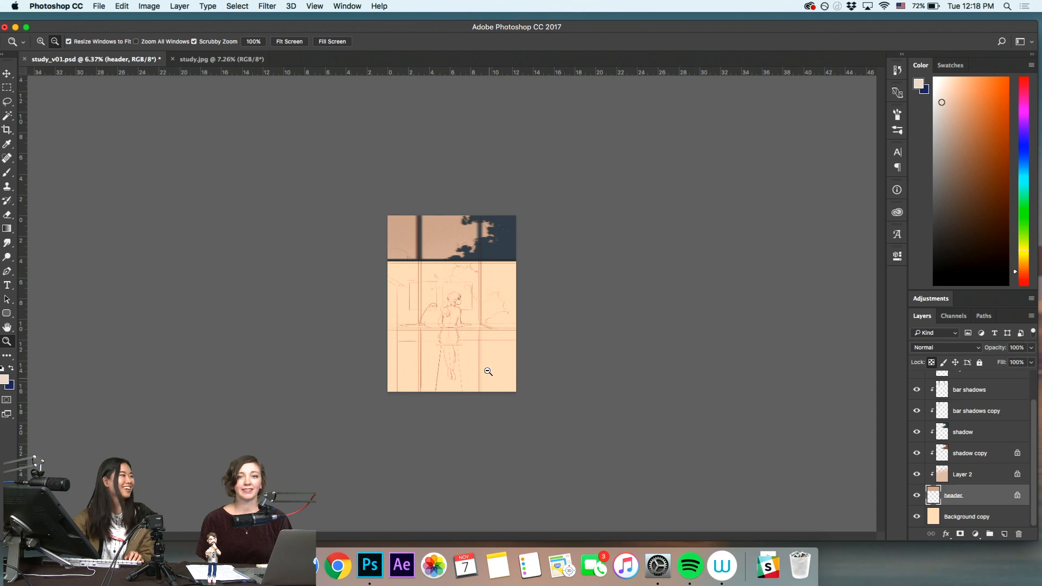
left_click_drag(500, 369, 549, 360)
Group the header layer with all its clipped gradient and shadow layers and name the group "top header"
left_click(972, 516)
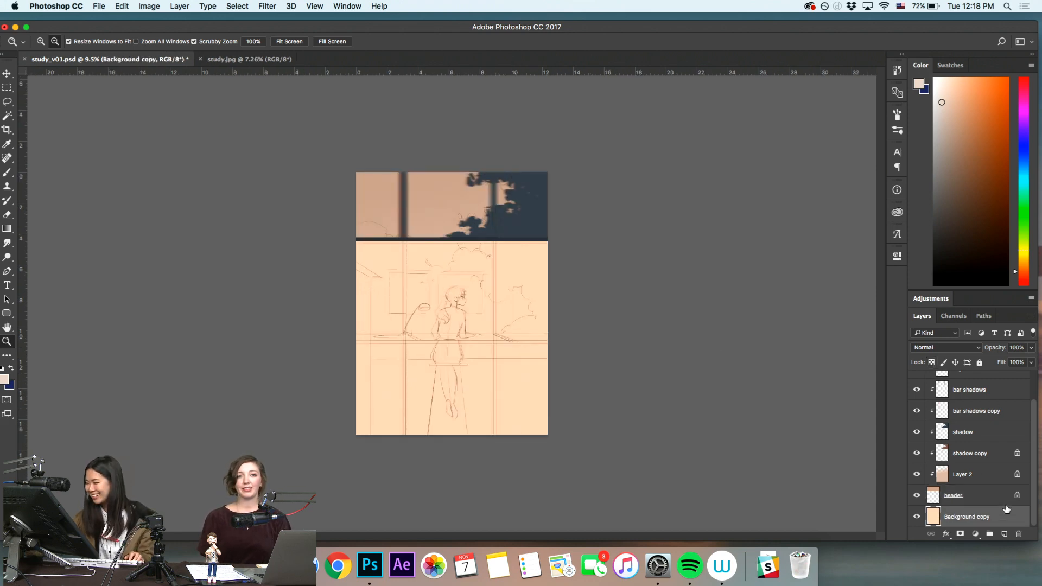
mouse_move(1033, 409)
left_mouse_down()
mouse_move(1033, 400)
mouse_move(1035, 417)
left_mouse_up()
mouse_move(1033, 462)
left_mouse_down()
mouse_move(1033, 435)
mouse_move(1032, 479)
left_mouse_up()
left_click(977, 402)
left_click(981, 423)
left_click(990, 497, "shift")
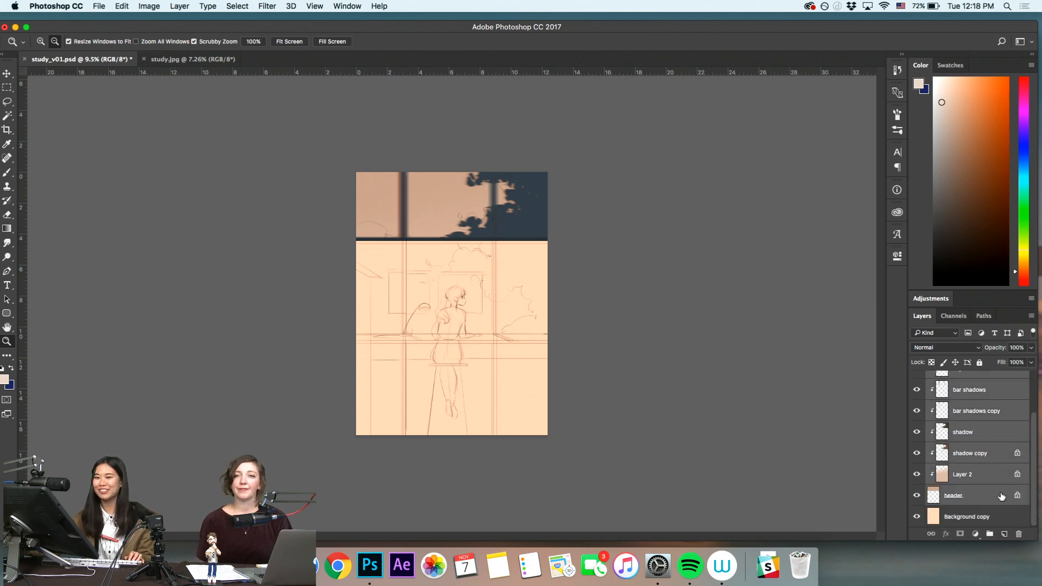
left_click(989, 535)
double_click(959, 421)
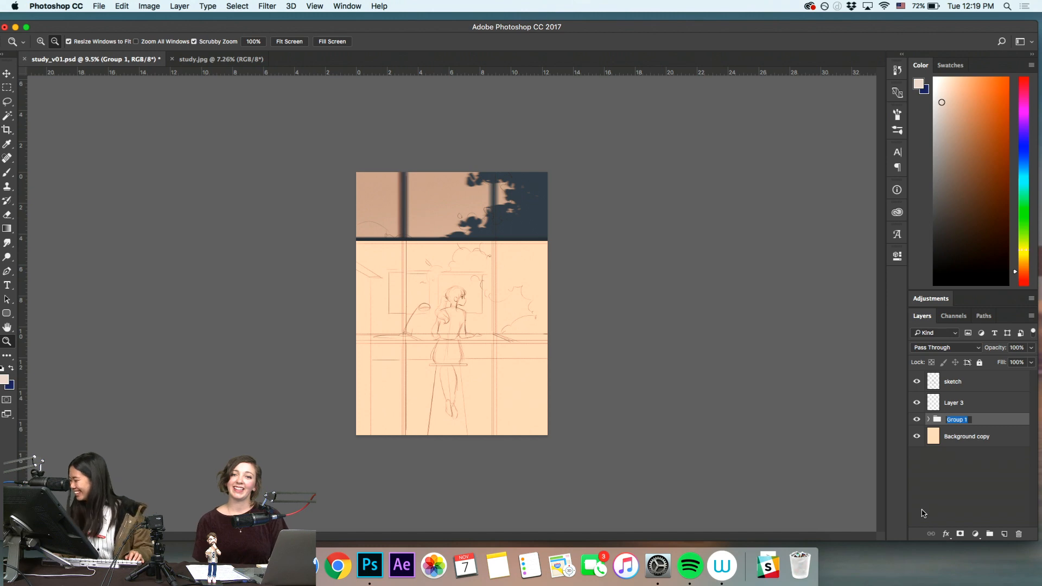
type("top header")
key("Return")
Rename the empty layer above the top header group as "table"
left_click_drag(505, 285, 513, 294)
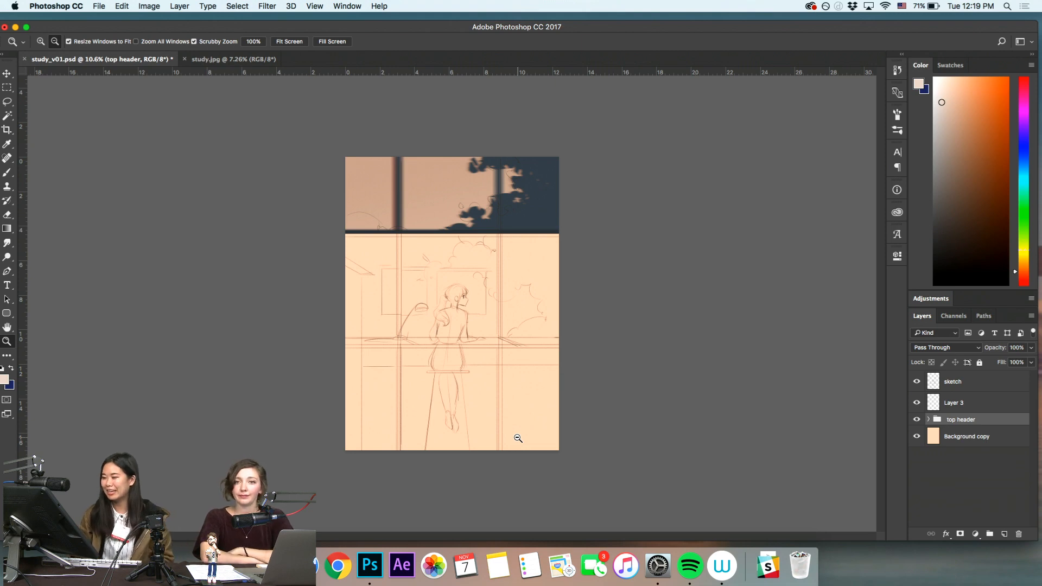
double_click(958, 405)
left_click_drag(960, 403, 956, 403)
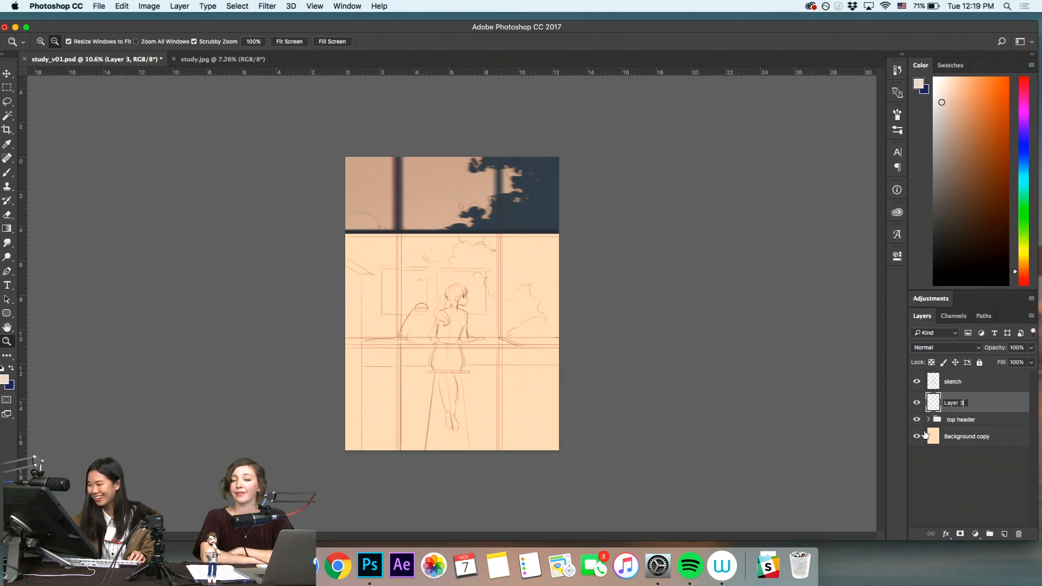
type("table")
key("Return")
Sample the peach background, lighten it to a pale cream, and fill a full-width strip along the sketched tabletop on the table layer
left_click(387, 341)
key("b")
key("z")
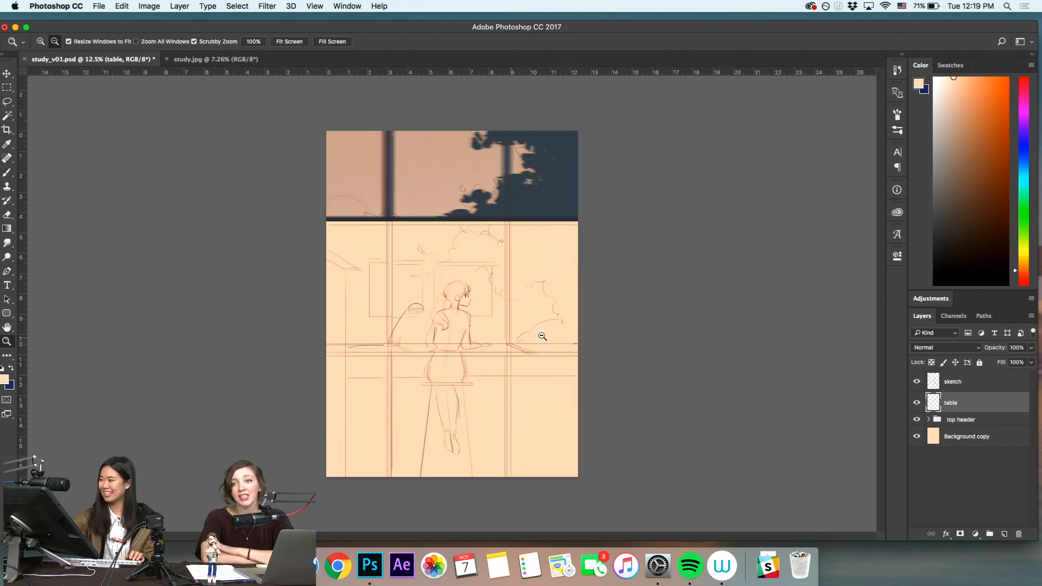
left_click(944, 78)
left_click_drag(496, 383, 521, 368)
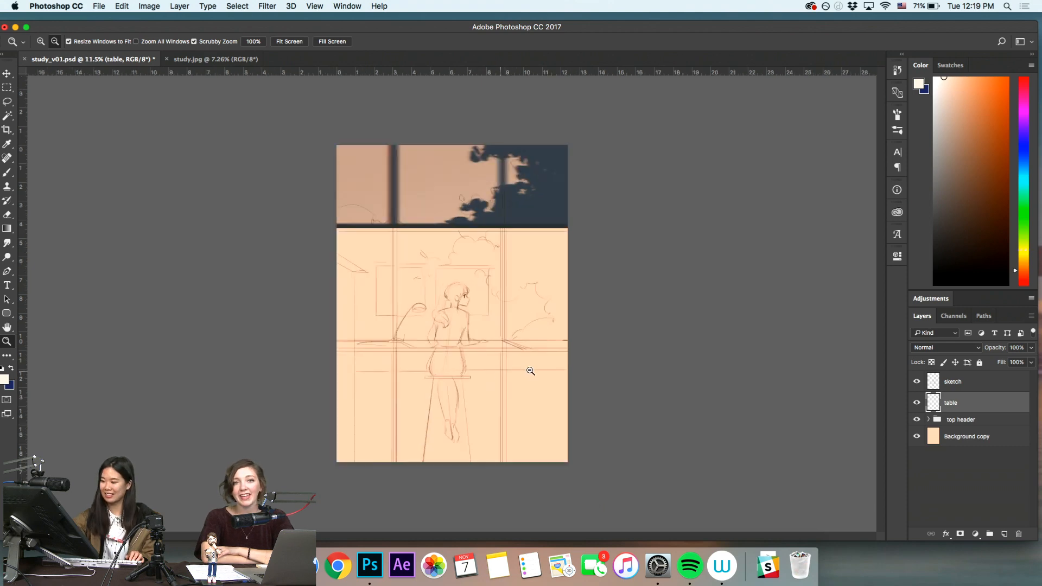
key("m")
left_click_drag(330, 343, 577, 377)
key("alt+BackSpace")
key("ctrl+d")
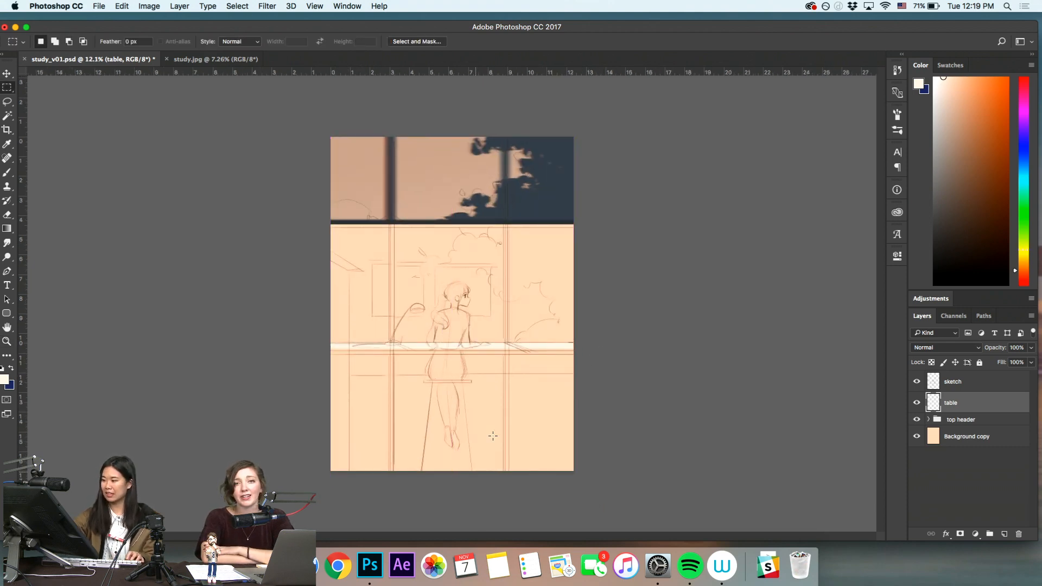
Fit the cream strip to the sketched tabletop lines with Free Transform
key("z")
left_click_drag(562, 330, 559, 372)
key("ctrl+t")
left_click_drag(452, 362, 452, 363)
key("Return")
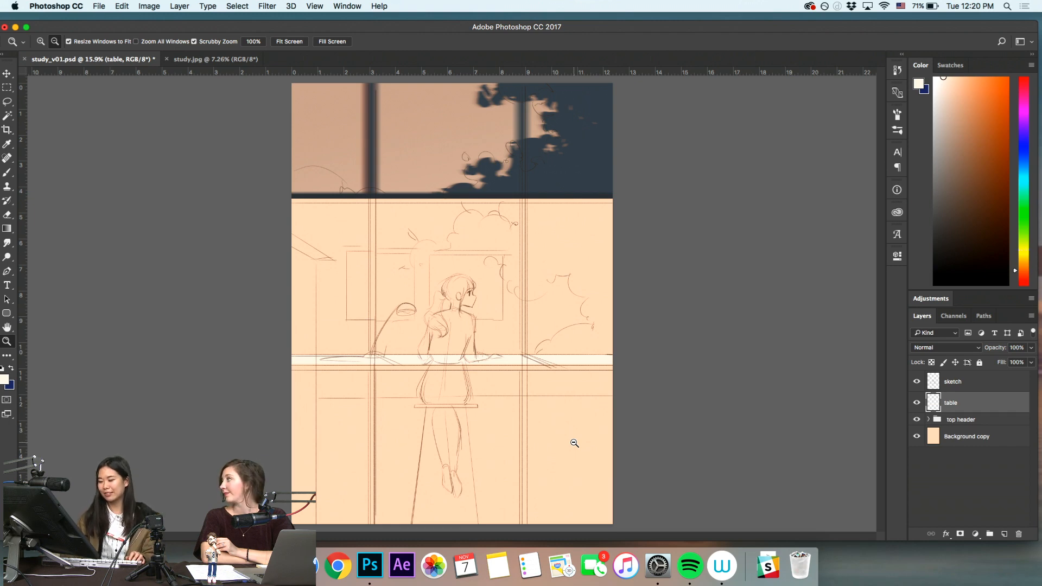
Duplicate the table strip slightly lower to form the table's front edge and place the copy beneath the table layer
left_click_drag(575, 346, 635, 358)
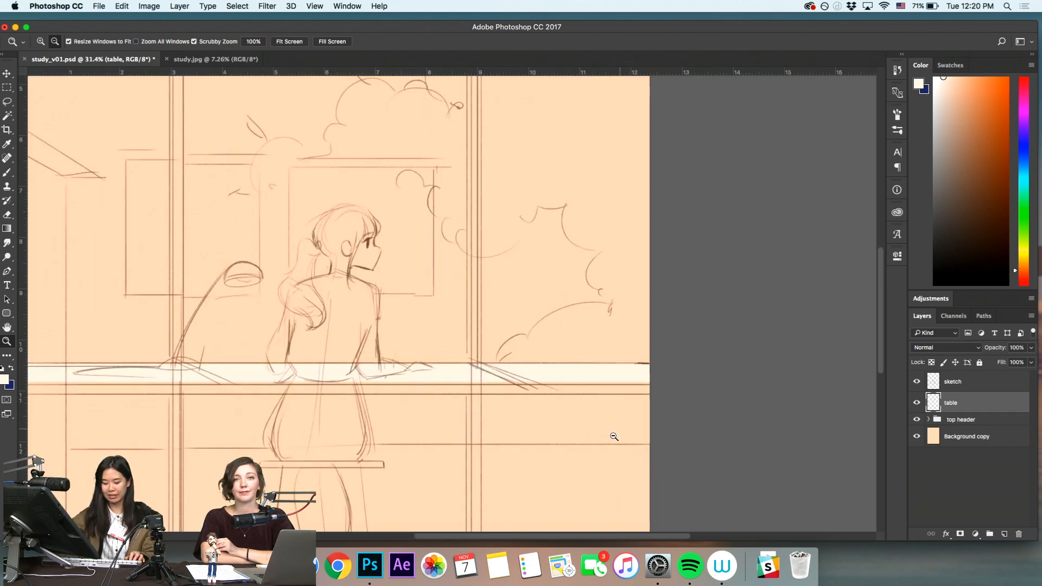
left_click_drag(615, 435, 581, 475)
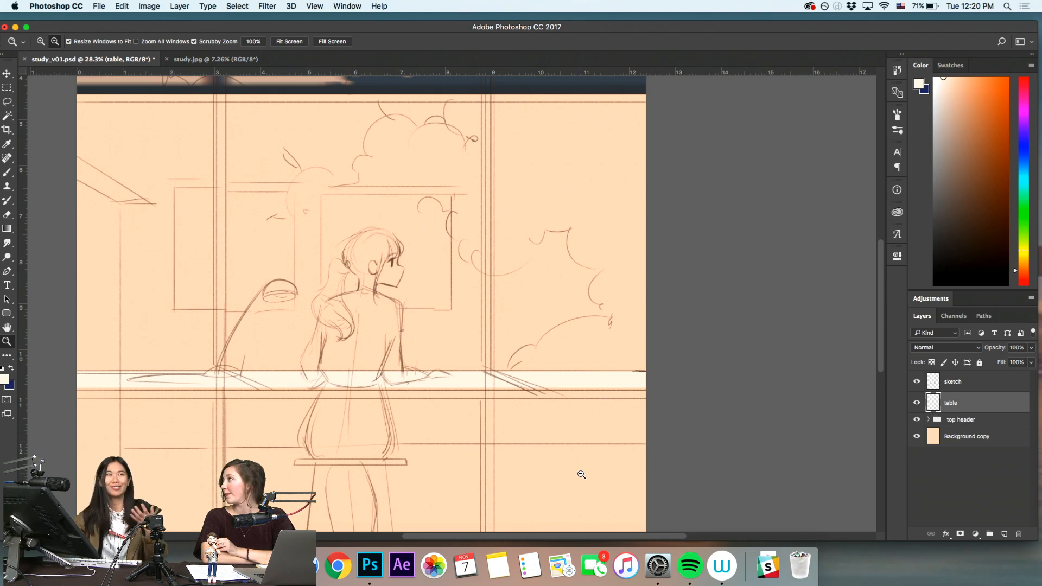
left_click_drag(573, 410, 621, 396)
key("v")
key("z")
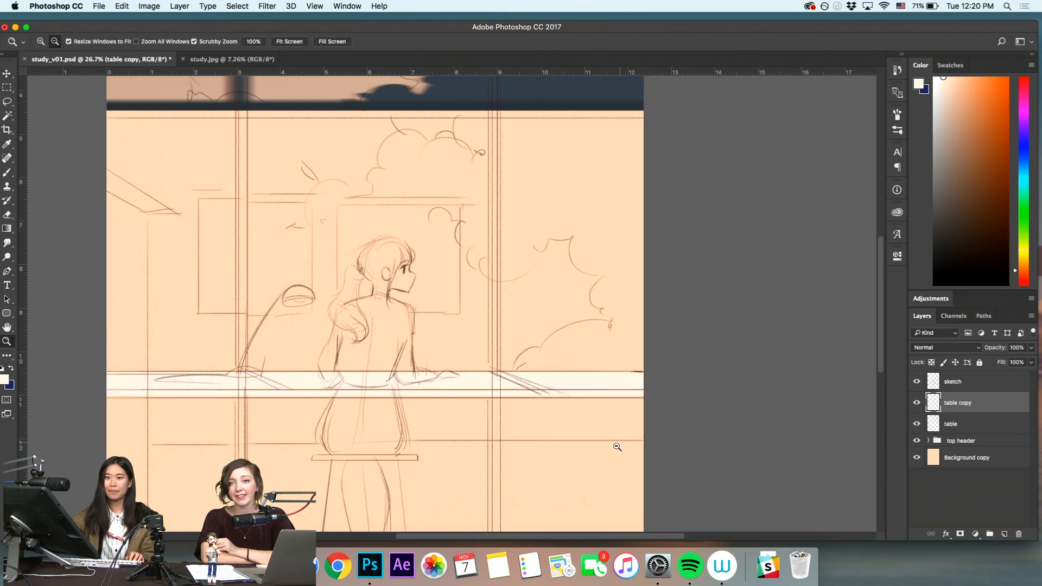
left_click_drag(621, 444, 600, 465)
left_click_drag(979, 412, 979, 431)
left_click(558, 384)
Lock the table copy's transparent pixels and fill it with a dark brown as the table edge
left_click(931, 362)
left_click_drag(388, 354, 429, 358)
mouse_move(441, 389)
left_mouse_down()
mouse_move(532, 474)
mouse_move(532, 485)
left_mouse_up()
key("b")
left_click(686, 393, "alt")
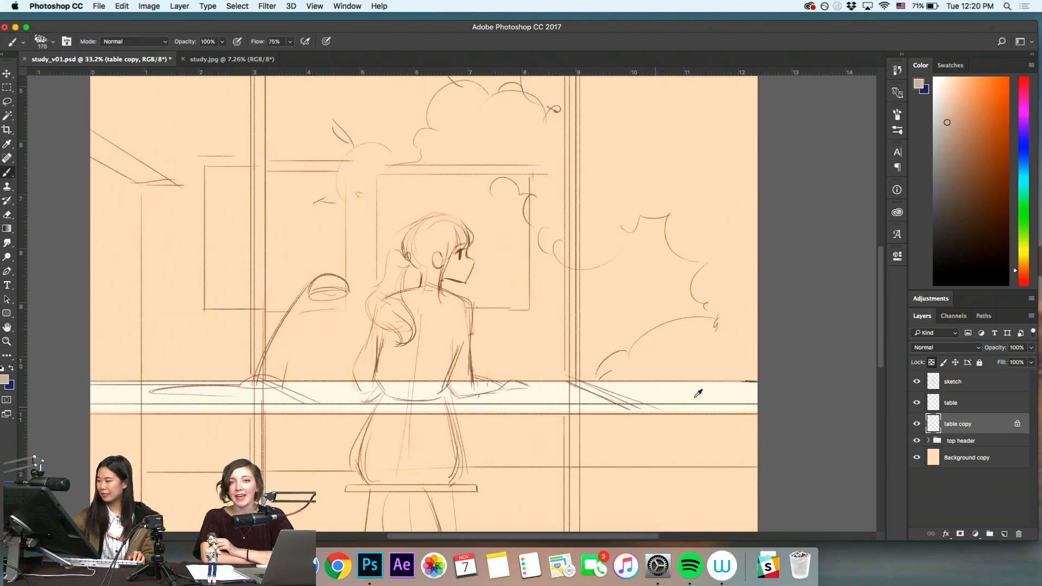
left_click_drag(952, 169, 951, 203)
key("alt+BackSpace")
key("z")
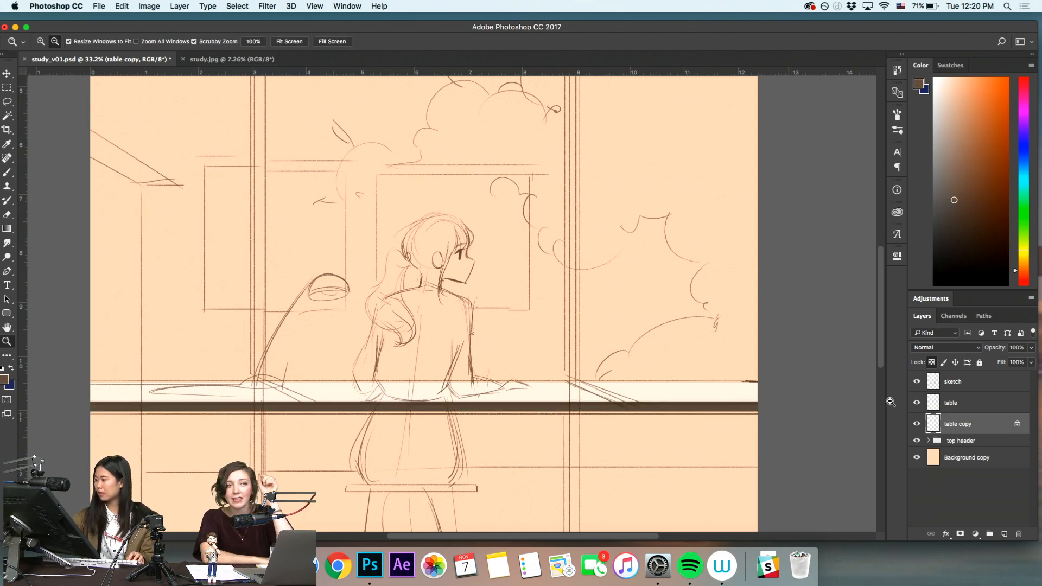
Lock the table layer's transparent pixels, refill the tabletop with a slightly warmer cream, and save the document
left_click(957, 407)
left_click(932, 363)
key("b")
left_click(663, 390, "alt")
left_click_drag(947, 83, 949, 78)
key("alt+BackSpace")
key("z")
key("super+s")
left_click(649, 411, "alt")
left_click(667, 409, "alt")
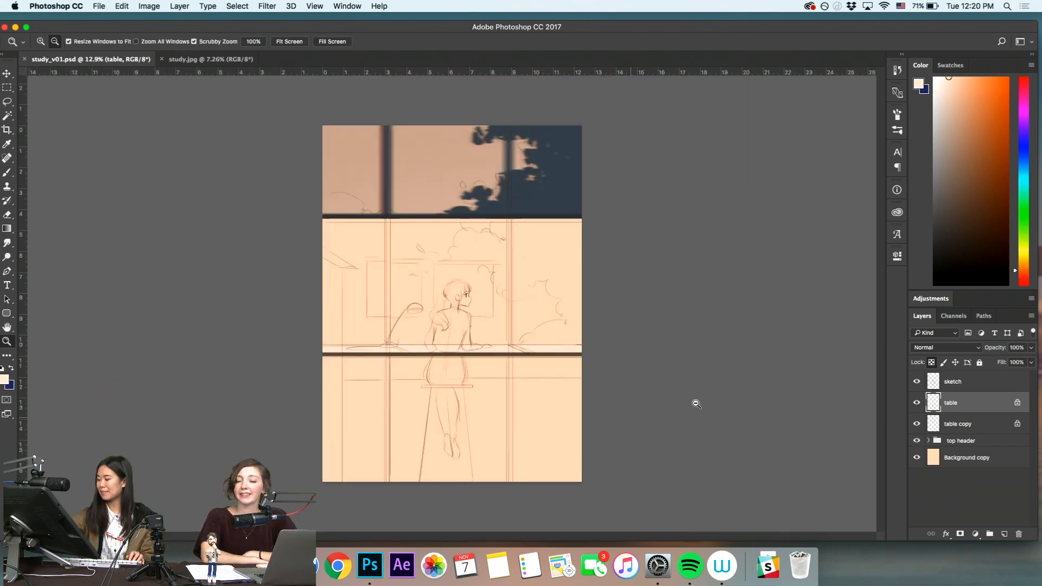
Add a new layer directly above Background copy and name it "wood poleszz"
left_click(977, 457)
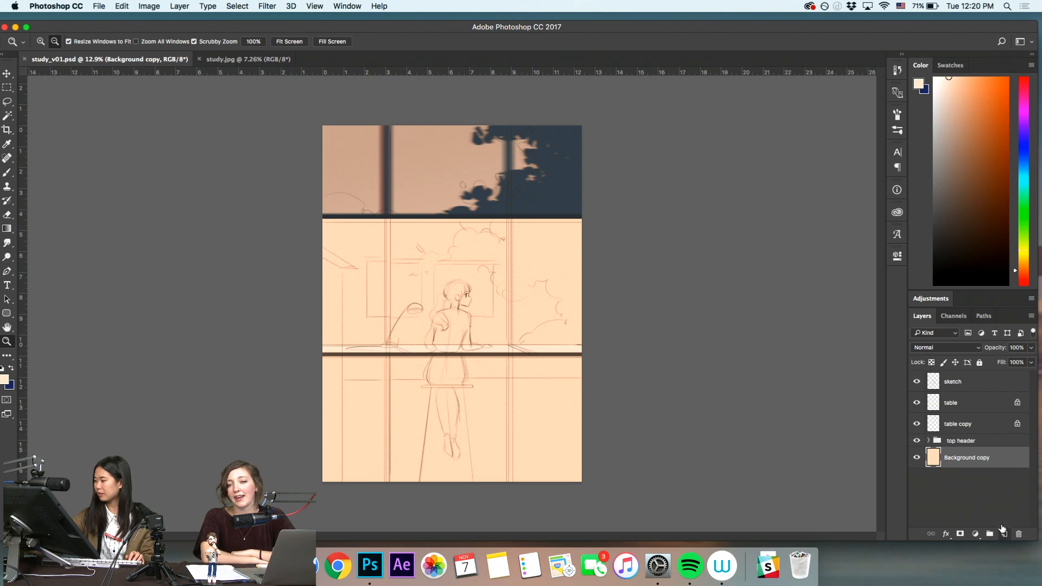
left_click(1004, 534)
double_click(955, 458)
type("wood")
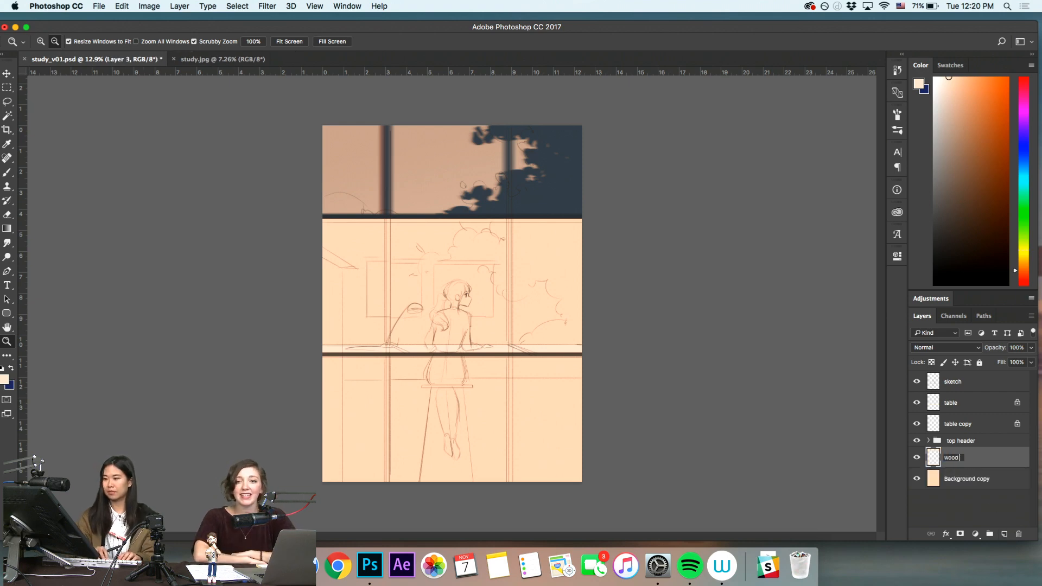
type(" poleszz")
Sample the brown from the header's window pole and shift it to a darker, more saturated orange-brown for the wood poles
mouse_move(400, 297)
left_mouse_down()
mouse_move(432, 259)
mouse_move(450, 257)
left_mouse_up()
key("b")
left_click(379, 222, "alt")
key("z")
mouse_move(409, 369)
left_mouse_down()
mouse_move(401, 368)
mouse_move(408, 392)
mouse_move(432, 391)
left_mouse_up()
left_click(961, 157)
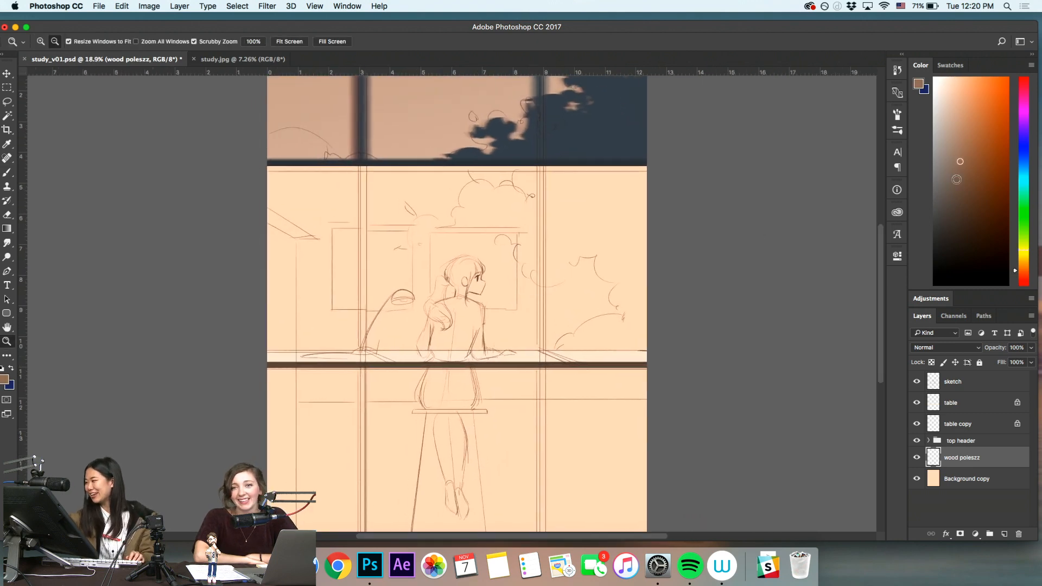
left_click(974, 186)
left_click(1024, 267)
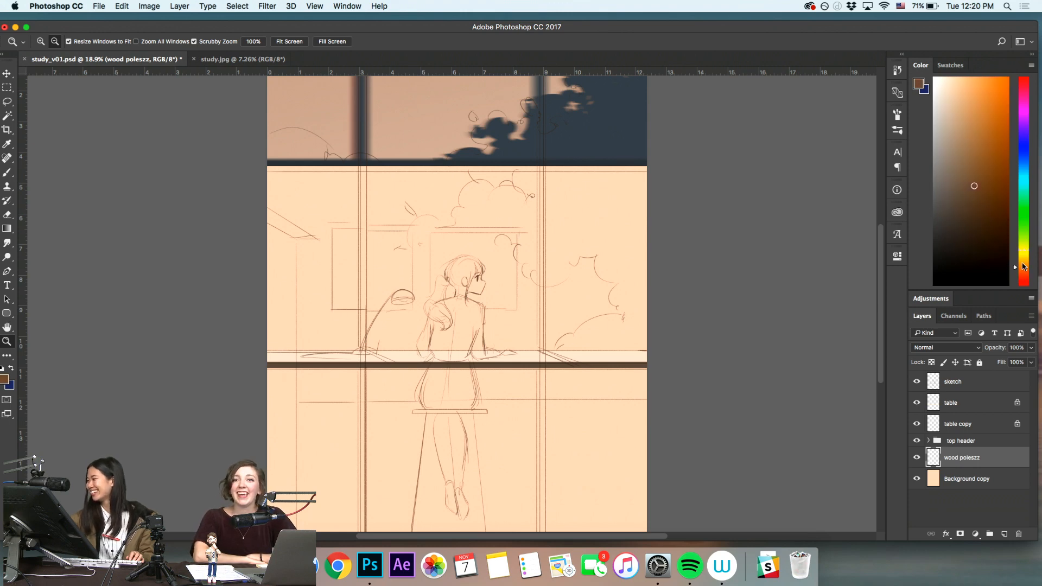
Select a narrow vertical strip along the left sketched pole from the header to the canvas bottom and fill it with brown
left_click_drag(489, 454, 499, 475)
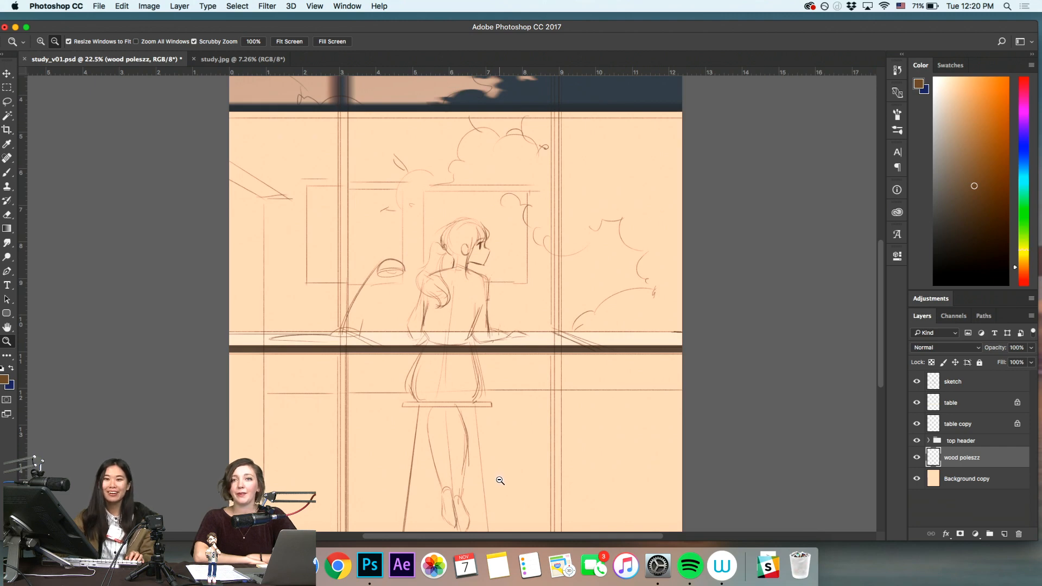
mouse_move(498, 482)
left_mouse_down()
mouse_move(477, 488)
mouse_move(496, 472)
left_mouse_up()
key("m")
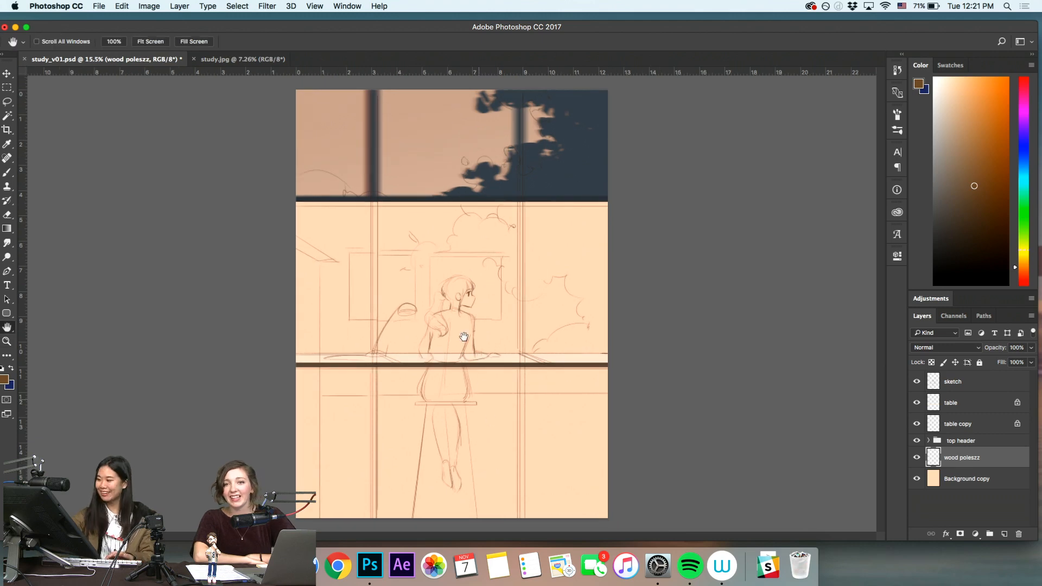
left_click_drag(371, 194, 376, 524)
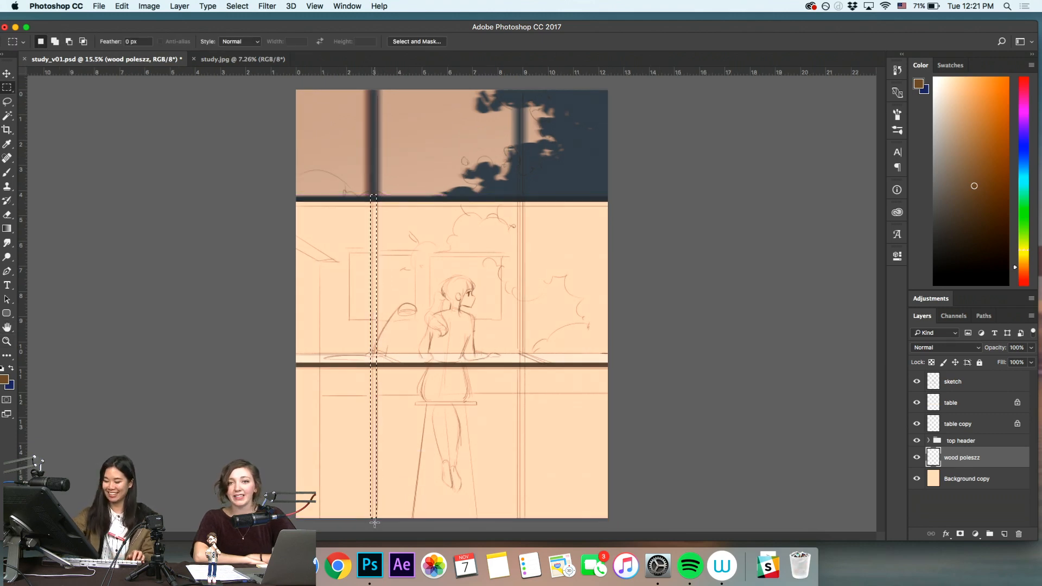
key("alt+BackSpace")
key("super+d")
Lock the wood poleszz layer's transparent pixels and refill the pole with a slightly brighter, more saturated brown
key("z")
left_click(932, 362)
left_click(979, 177)
key("alt+BackSpace")
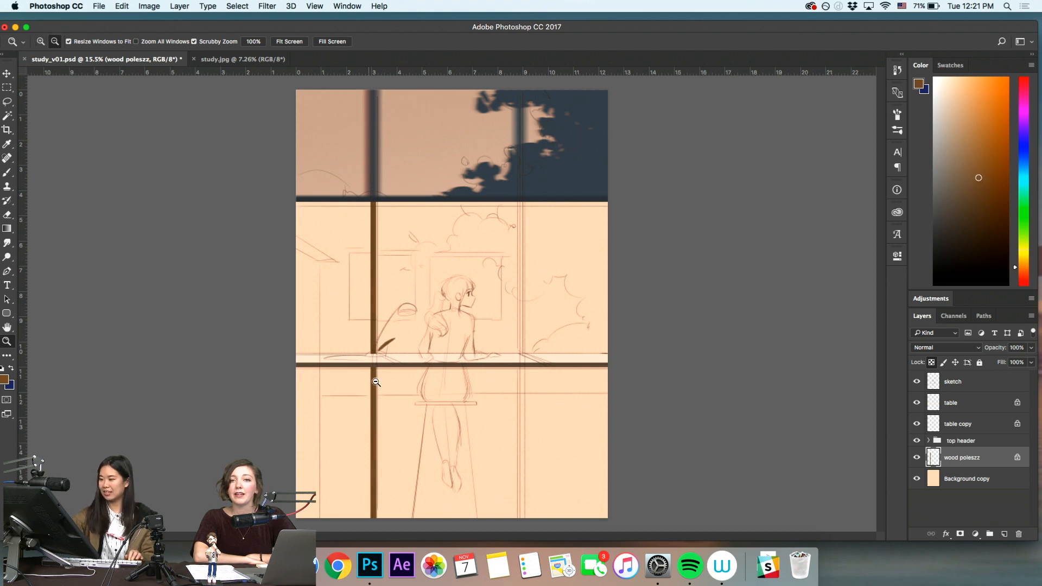
Unlock the wood poleszz layer's transparent pixels and delete the stray brush mark beside the left pole
left_click(931, 362)
key("m")
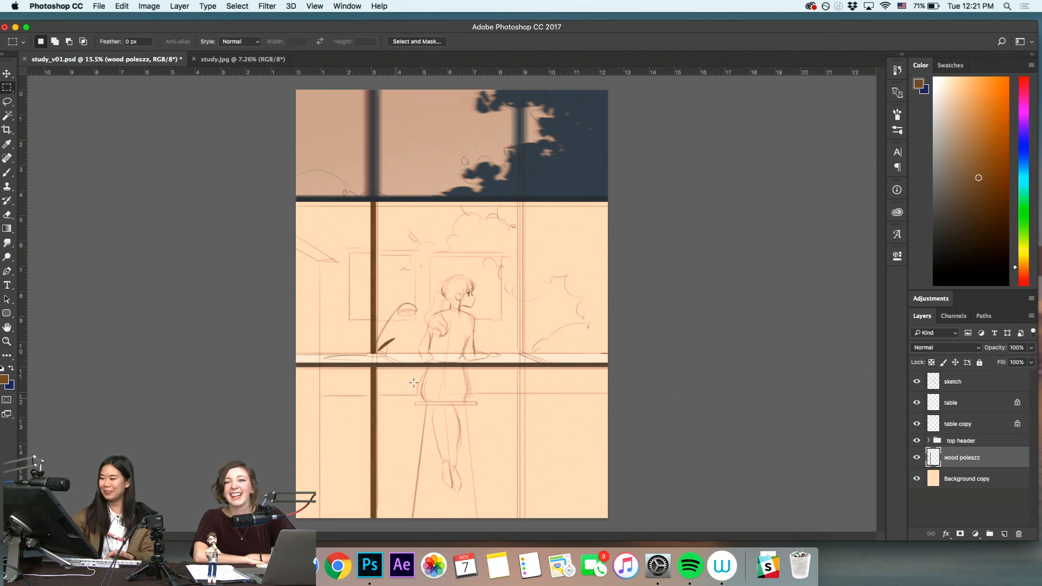
left_click_drag(437, 383, 376, 314)
key("BackSpace")
key("super+d")
Transform the left pole to make it slightly wider
key("z")
left_click(418, 389)
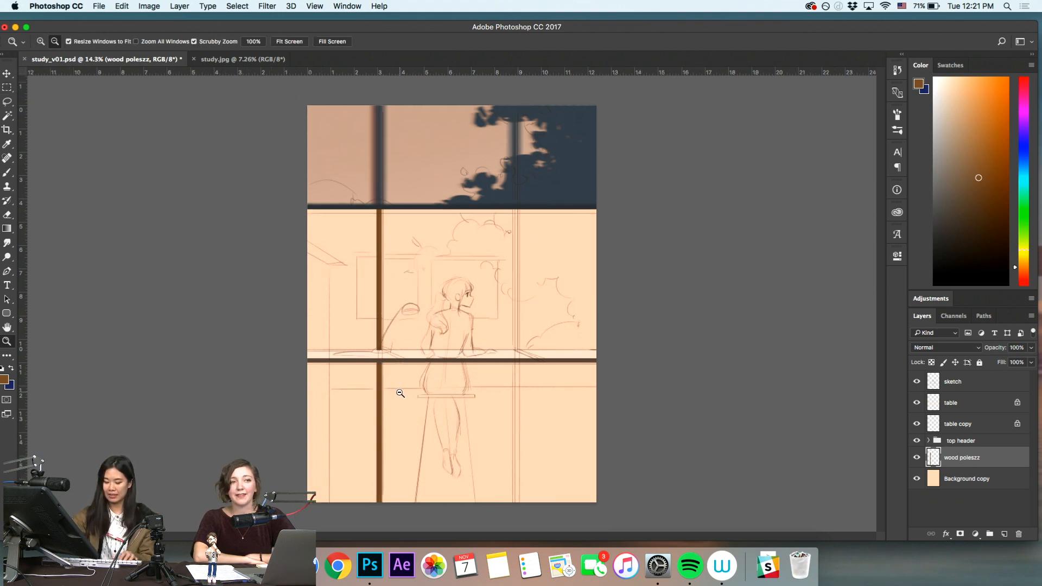
key("super+t")
left_click_drag(381, 355, 385, 355)
key("Return")
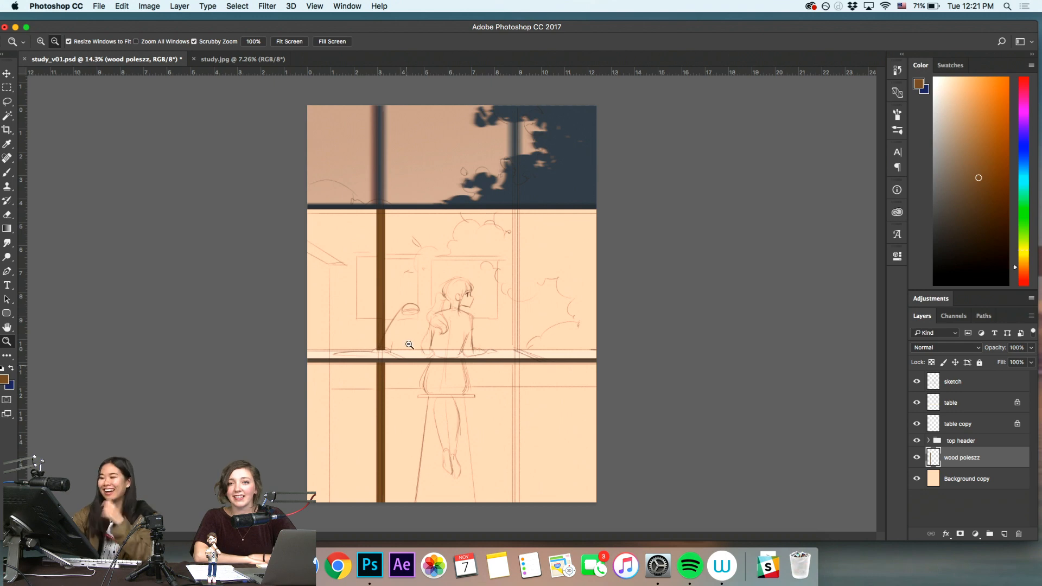
Duplicate the pole onto the right sketched window post and merge the copy into the wood poleszz layer
left_click_drag(433, 464, 612, 412)
key("v")
key("z")
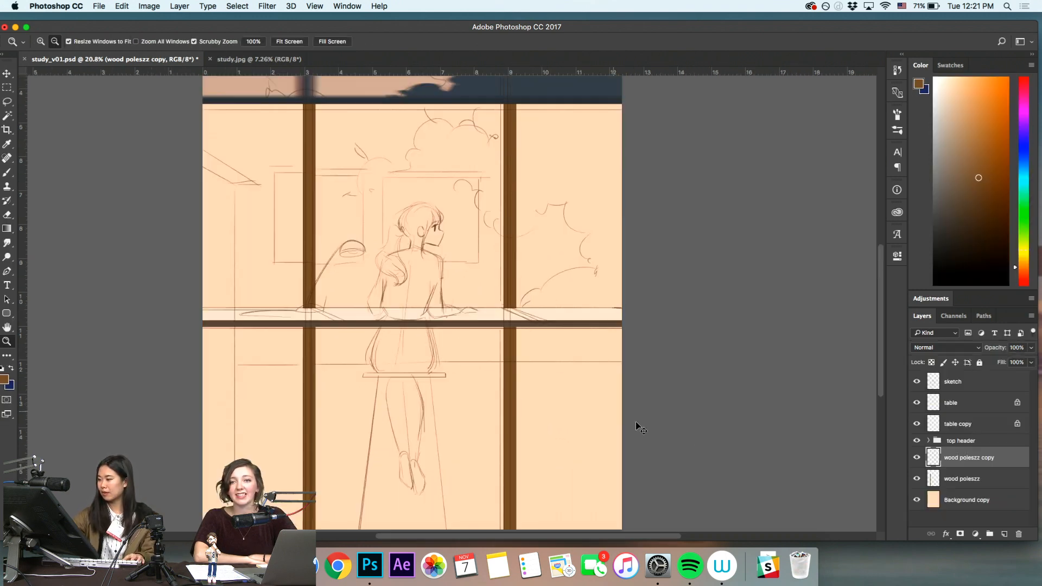
key("super+e")
left_click(540, 469, "alt")
left_click(582, 443, "alt")
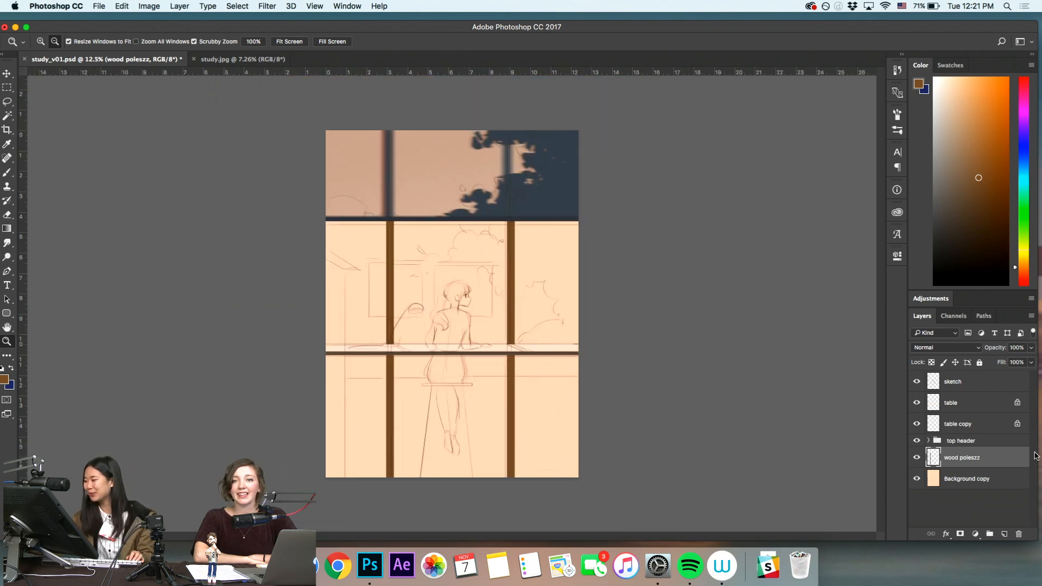
Add a new layer clipped to wood poleszz and name it "bounce light"
left_click(1005, 534)
left_click(972, 467, "alt")
double_click(955, 458)
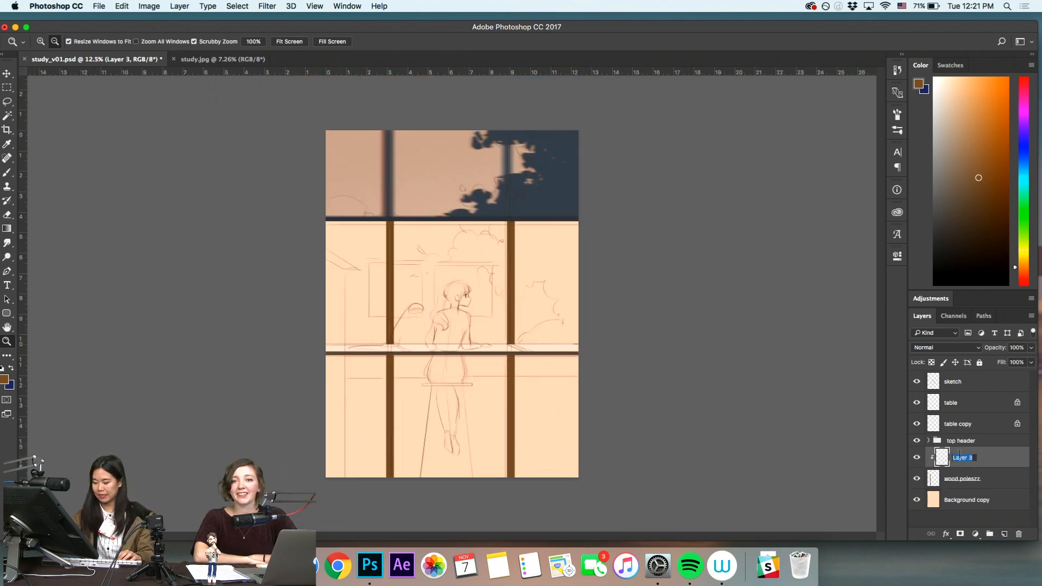
type("bounce")
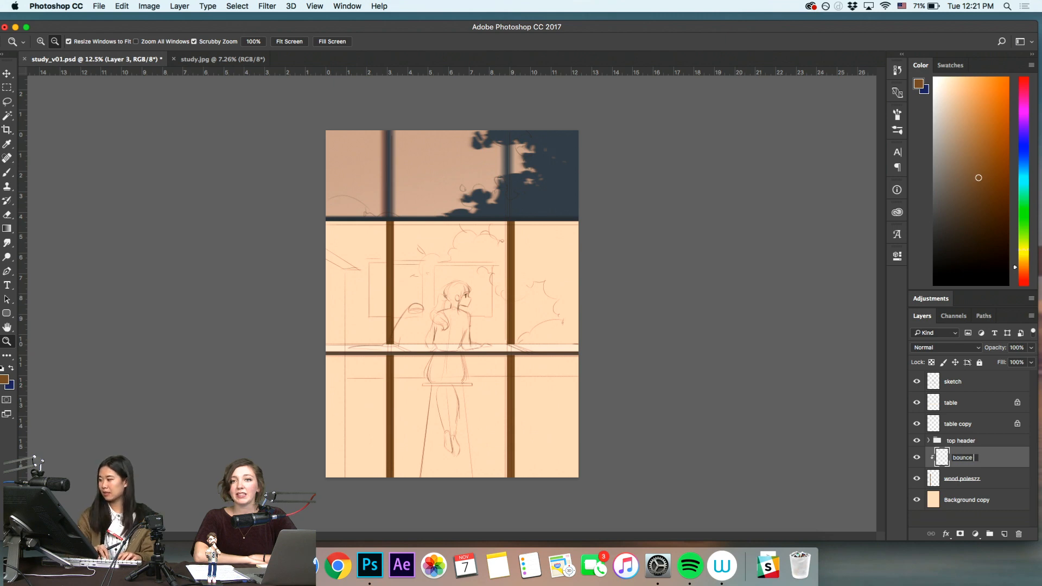
type(" light")
key("Return")
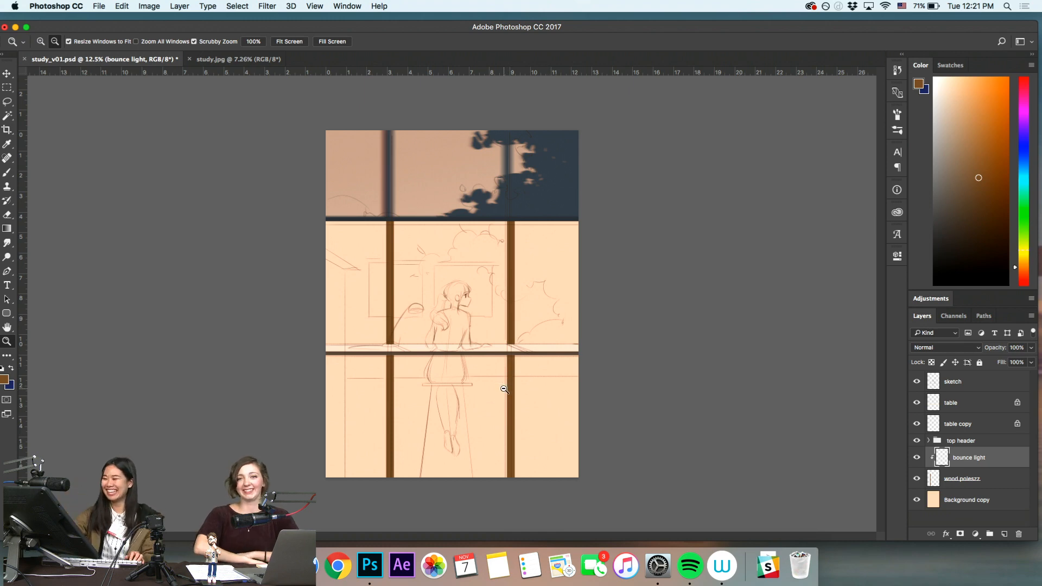
Pick a lighter brown and draw an upward gradient from the table over the poles on the bounce light layer
key("super+0")
left_click_drag(978, 172, 977, 149)
key("m")
left_click_drag(298, 188, 643, 358)
key("super+z")
key("z")
key("g")
left_click_drag(477, 369, 478, 288)
Lock the bounce light layer's transparent pixels and shift its color to a brighter light orange
key("z")
left_click(931, 362)
key("super+d")
left_click_drag(977, 148, 978, 123)
left_click(979, 103)
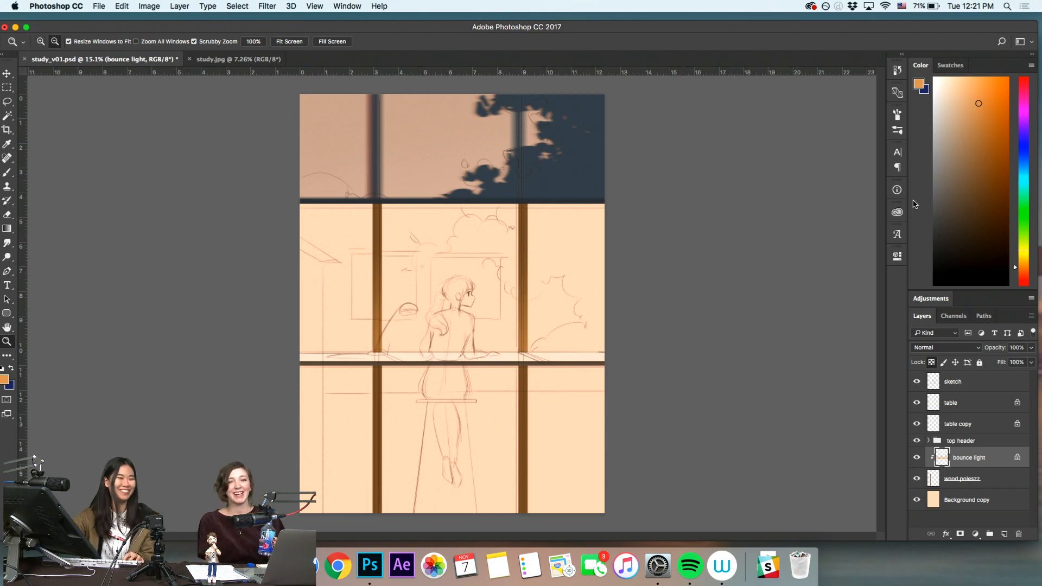
left_click(580, 412)
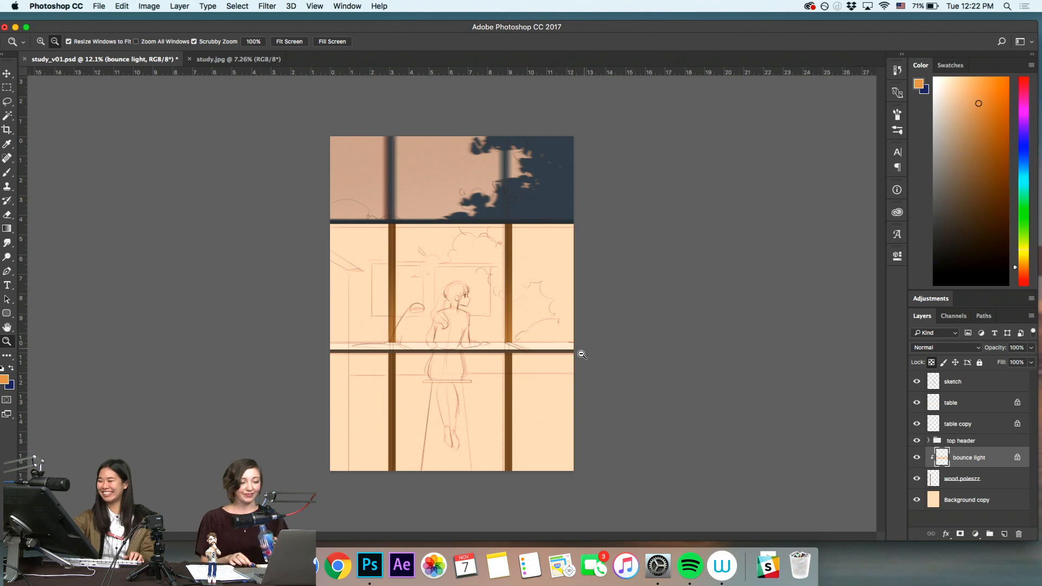
left_click(597, 360)
key("r")
left_click_drag(599, 359, 610, 416)
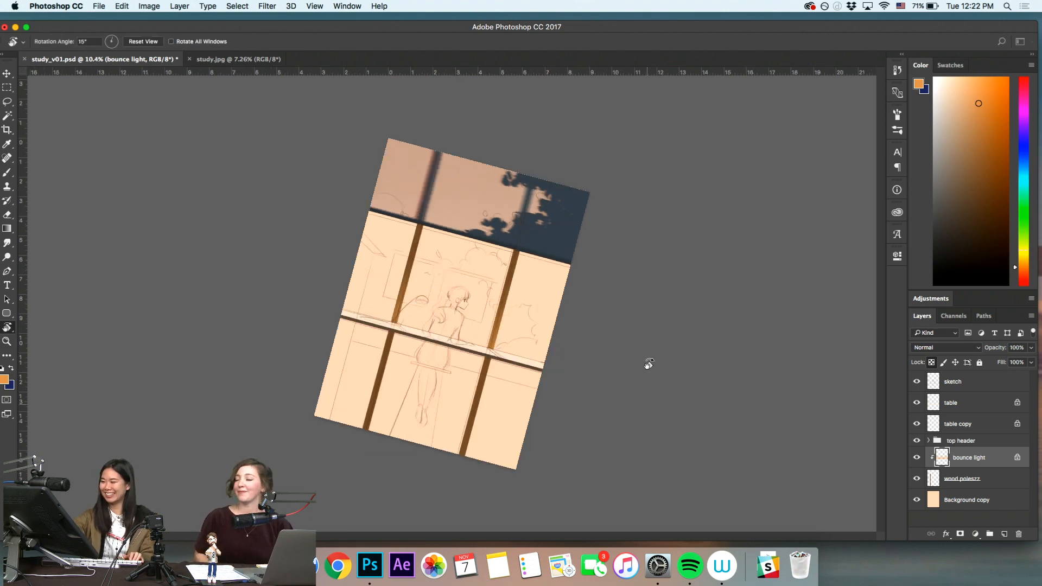
key("Escape")
key("z")
left_click(531, 412)
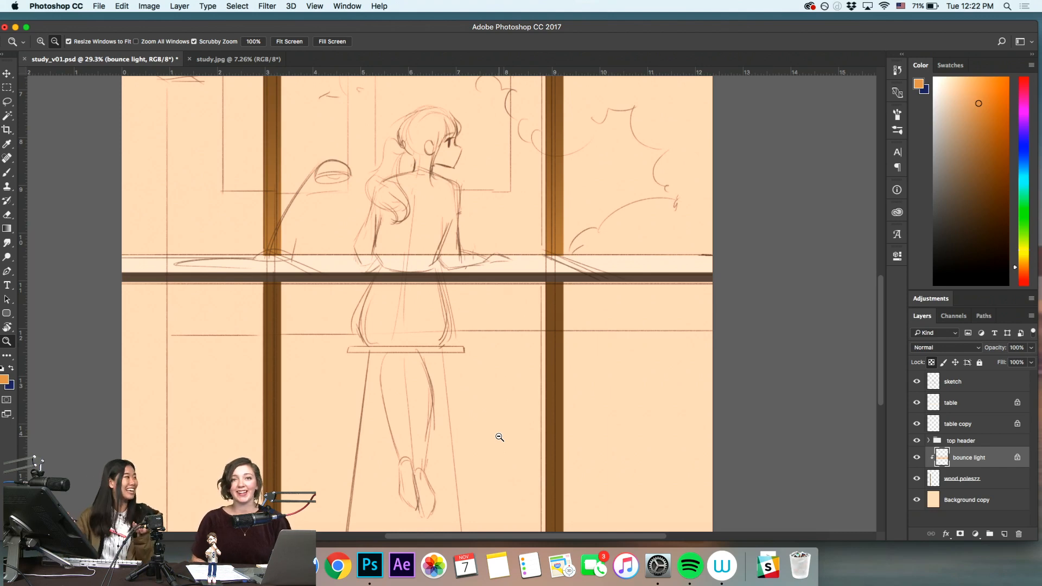
left_click_drag(605, 388, 584, 428)
Add a new clipped layer directly above wood poleszz and select the area of both poles below the tabletop
left_click(978, 479)
left_click(1005, 534)
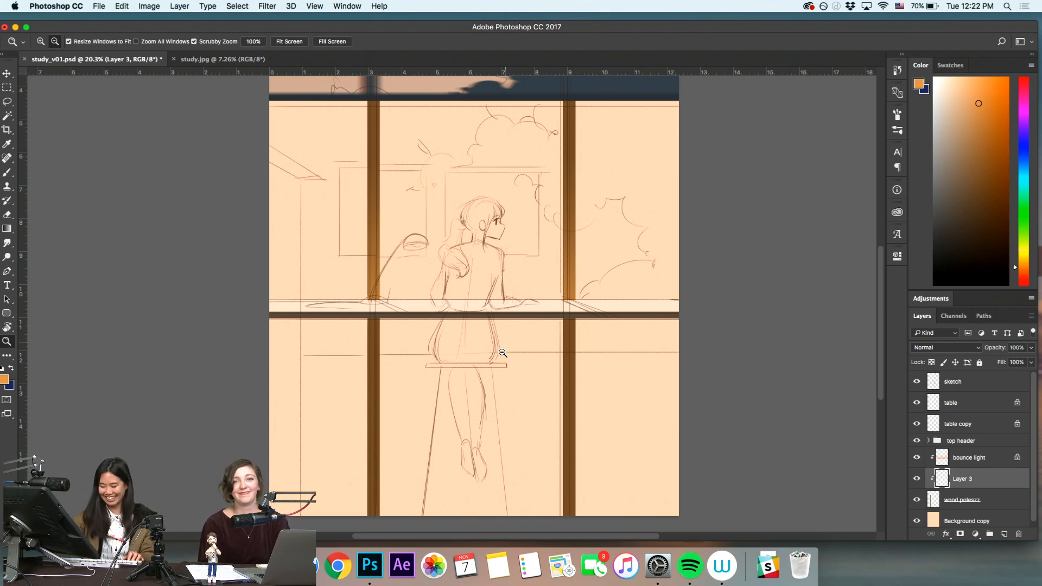
left_click_drag(500, 352, 466, 384)
left_click_drag(375, 319, 587, 493)
left_click_drag(547, 320, 595, 328)
Apply a sampled dark brown gradient as shadow on the poles beneath the table, deselect, and nudge the shading slightly
key("b")
left_click(587, 320, "alt")
key("z")
key("g")
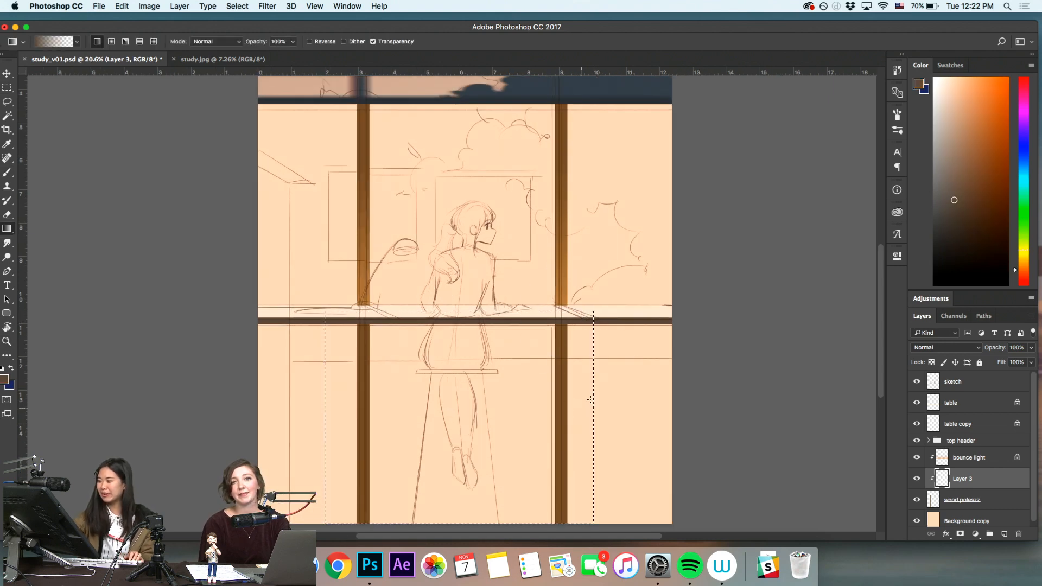
key("z")
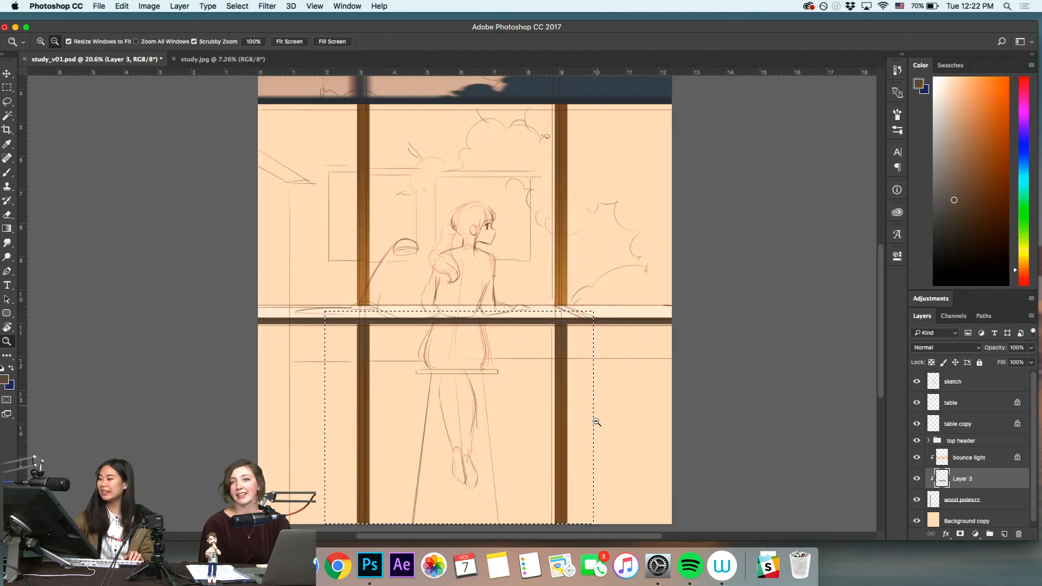
left_click(613, 473, "alt")
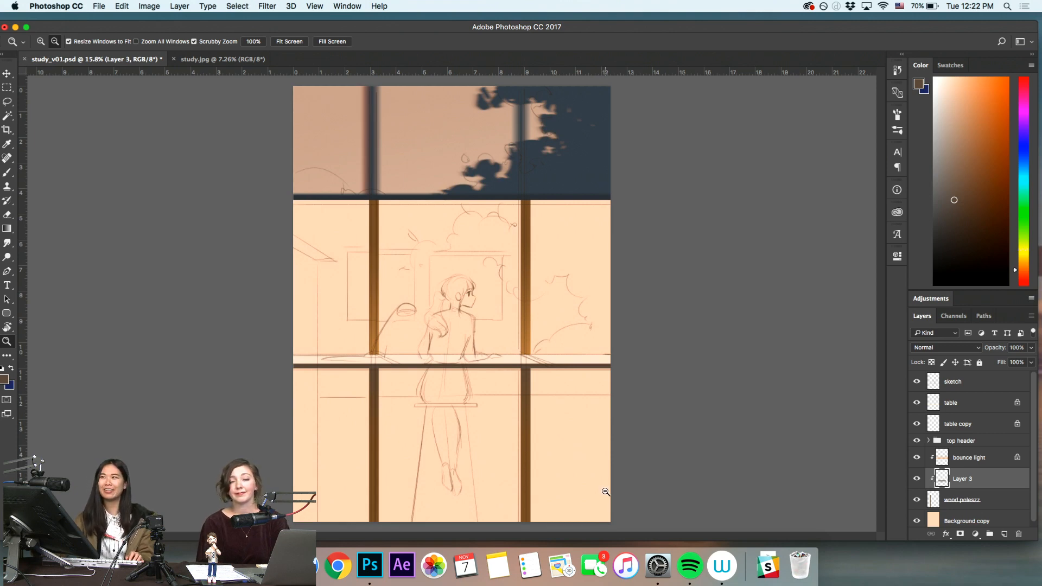
key("v")
left_click_drag(553, 424, 563, 415)
key("z")
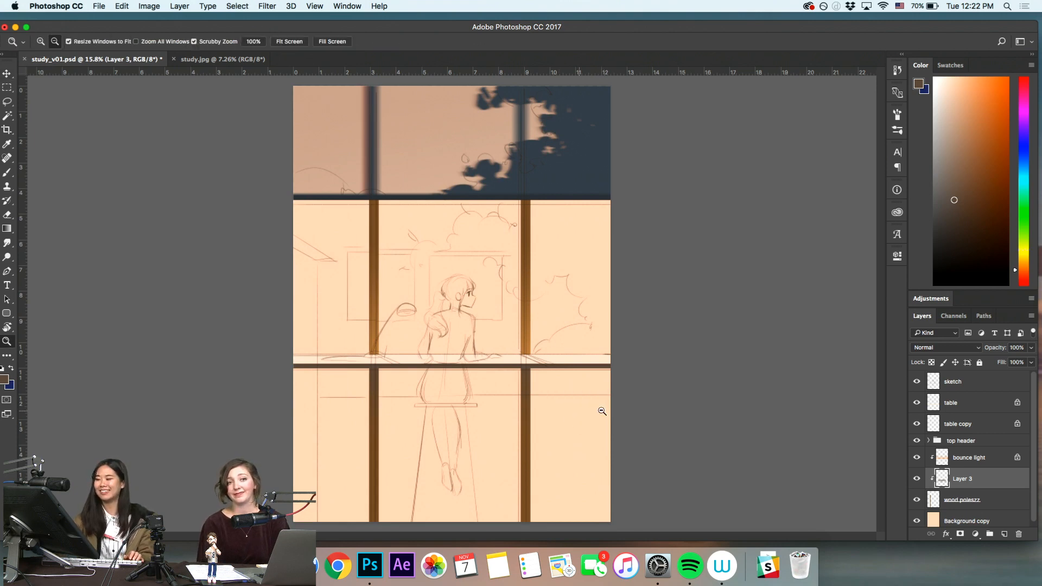
left_click(536, 490, "alt")
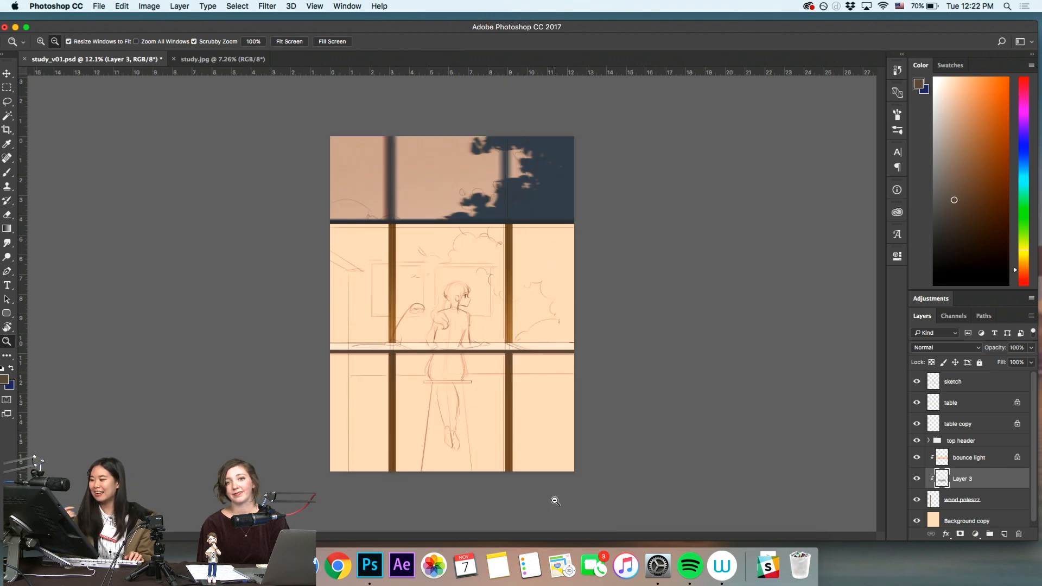
Add a clipped layer above bounce light and fill a strip over the left pole's left side with saturated orange
left_click(974, 462)
key("super+alt+shift+n")
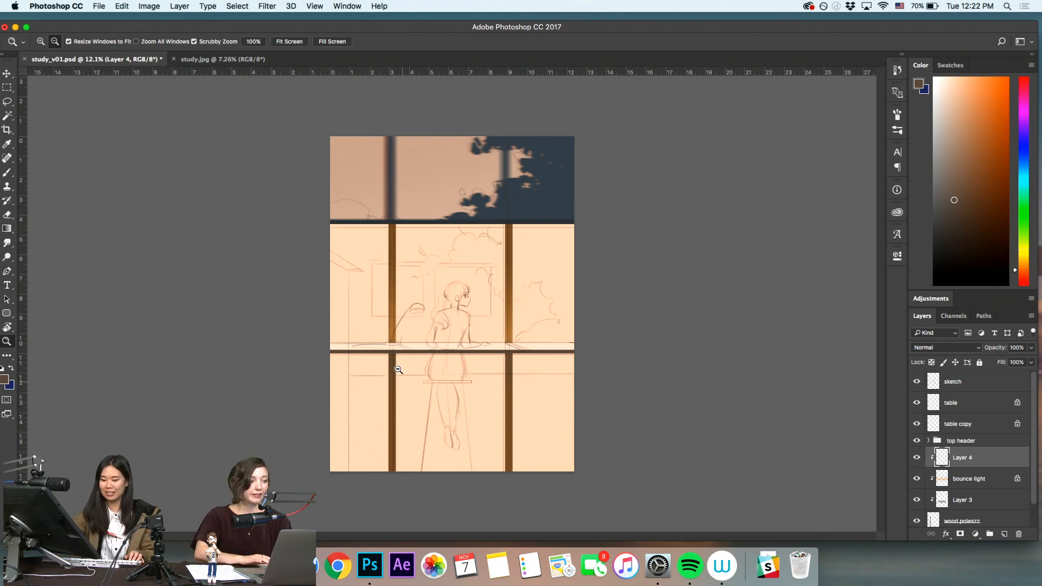
key("m")
left_click_drag(367, 190, 391, 492)
key("super+d")
key("z")
left_click_drag(972, 166, 983, 96)
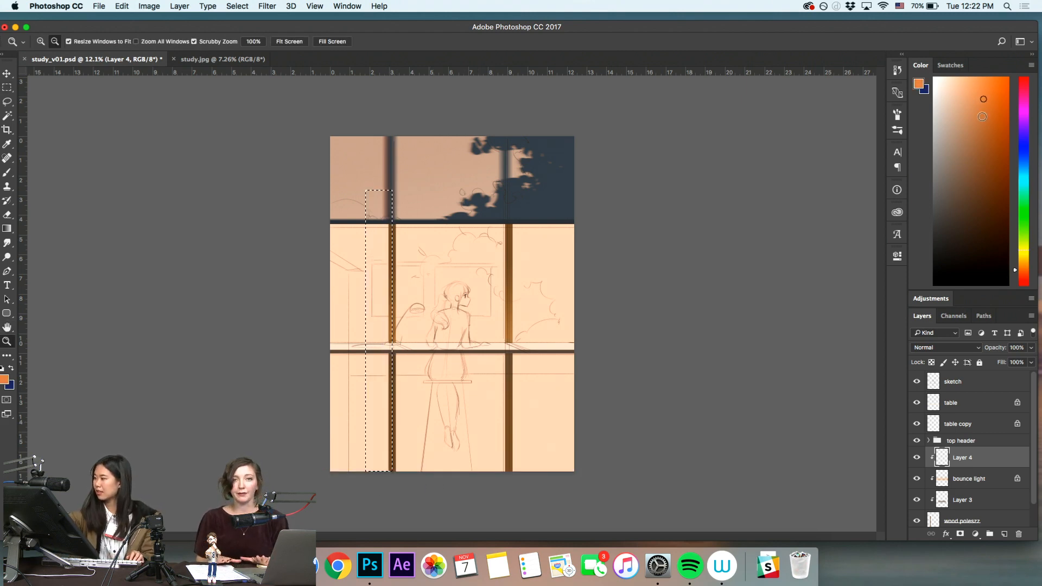
left_click(1024, 275)
key("alt+BackSpace")
key("super+d")
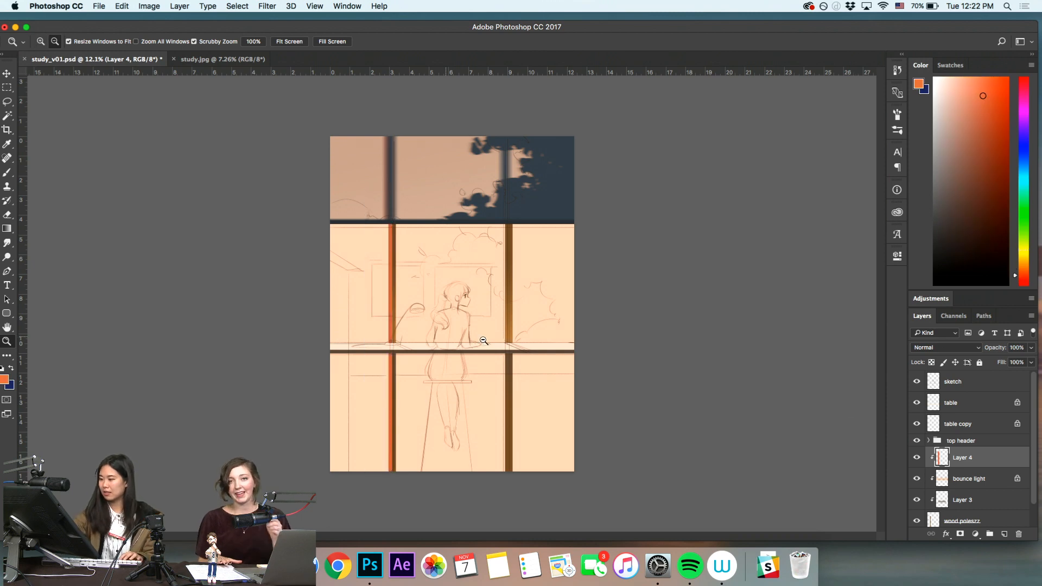
Nudge the orange pole highlight slightly and set its layer's blend mode to Color Dodge
key("v")
left_click_drag(464, 404, 472, 404)
key("z")
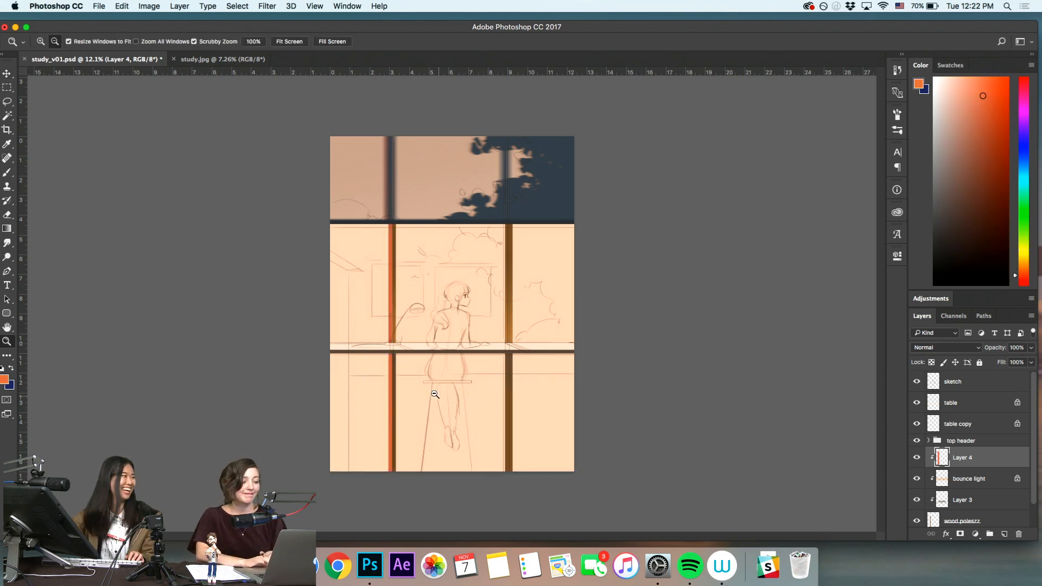
left_click(944, 348)
left_click(944, 434)
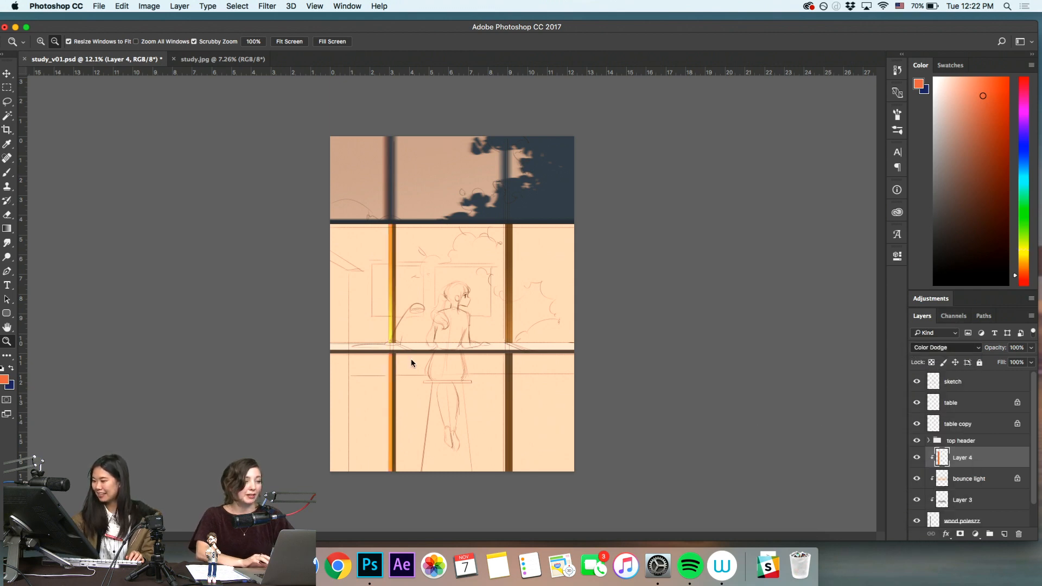
Lock Layer 4's transparent pixels and refill the pole highlight with a pale peach
left_click(413, 359, "alt")
left_click(932, 362)
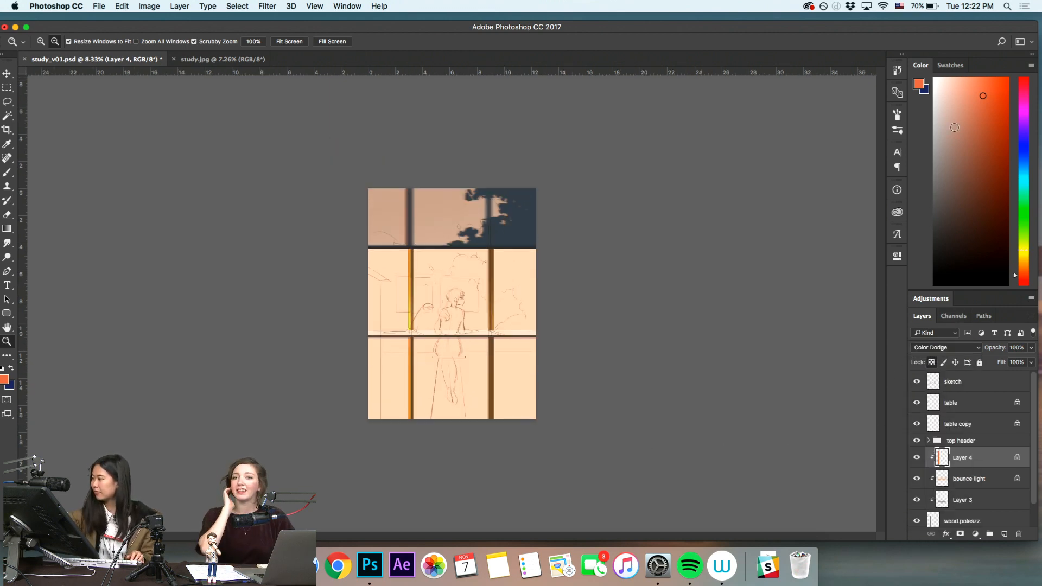
key("alt+BackSpace")
left_click_drag(421, 306, 458, 329)
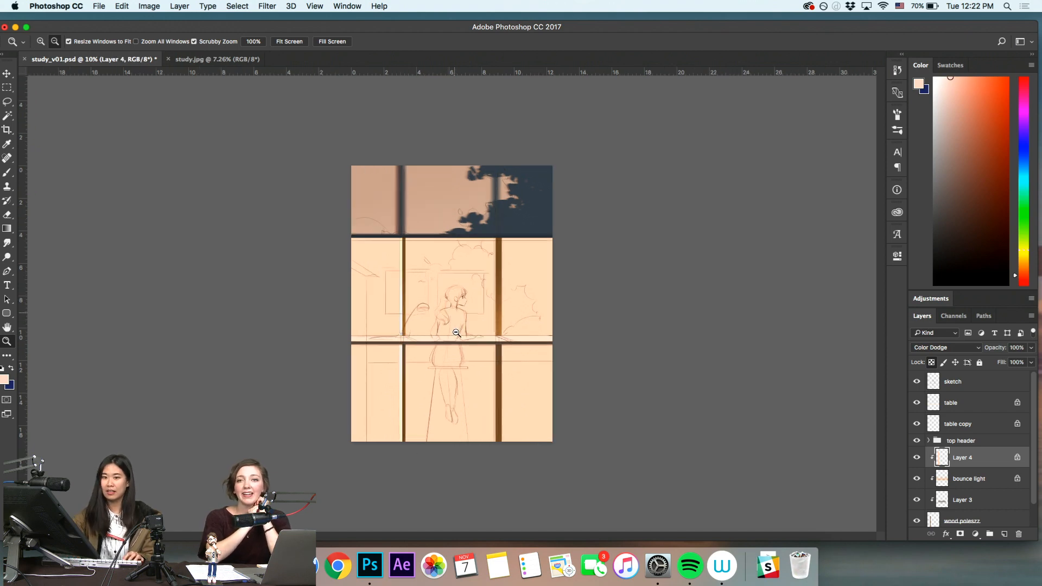
Unlock Layer 4's transparency, duplicate the edge highlight onto the right pole, nudge it left, and merge the copy into Layer 4
key("v")
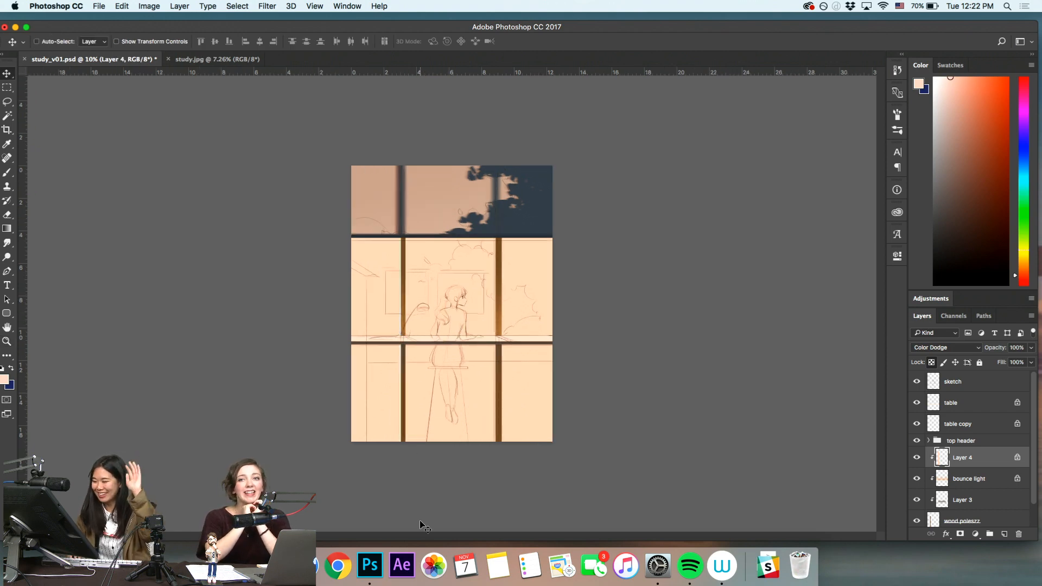
key("z")
left_click(931, 362)
key("v")
left_click_drag(418, 387, 515, 388)
key("z")
key("v")
key("Left")
key("Left")
key("z")
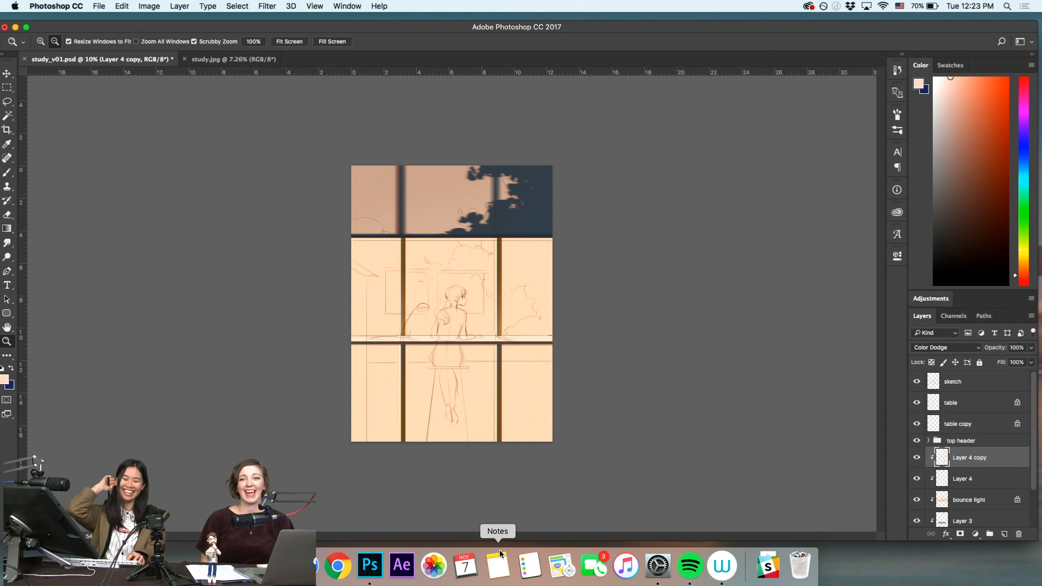
left_click_drag(462, 327, 505, 374)
key("super+e")
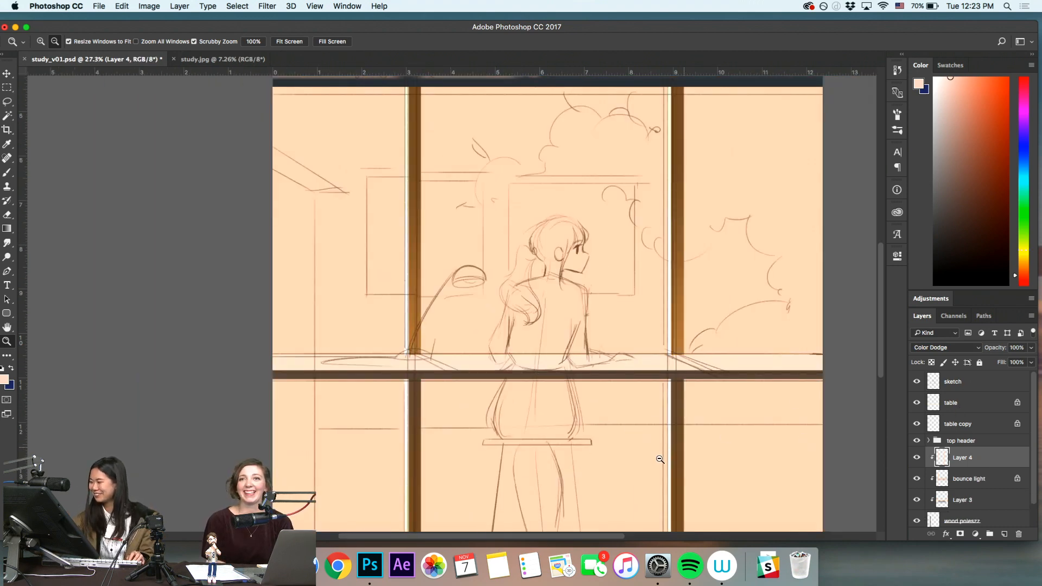
Compare the poles with and without the edge highlights, and lock Layer 4's transparent pixels
left_click_drag(679, 452, 634, 447)
left_click(917, 458)
left_click(917, 458)
left_click(931, 363)
left_click_drag(485, 337, 524, 403)
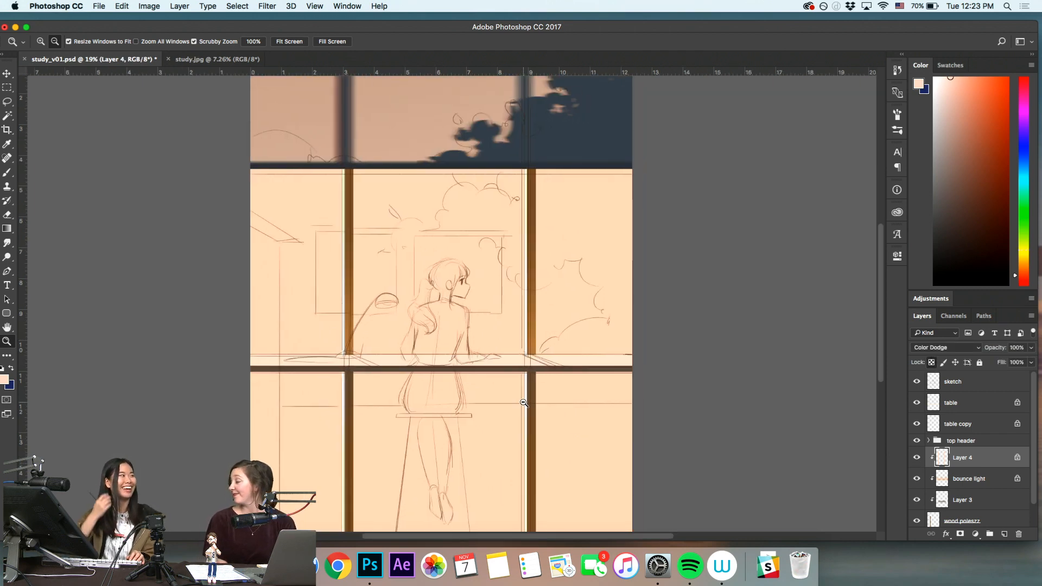
Pick a slightly deeper peach and examine the pole highlights across the whole composition
left_click(951, 89)
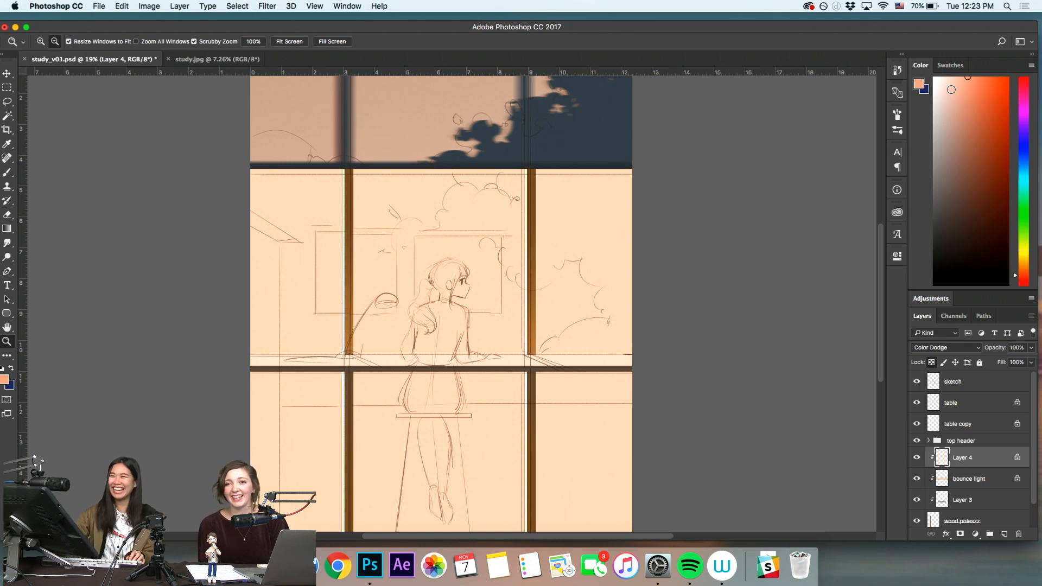
left_click(532, 328)
left_click_drag(538, 323, 553, 324)
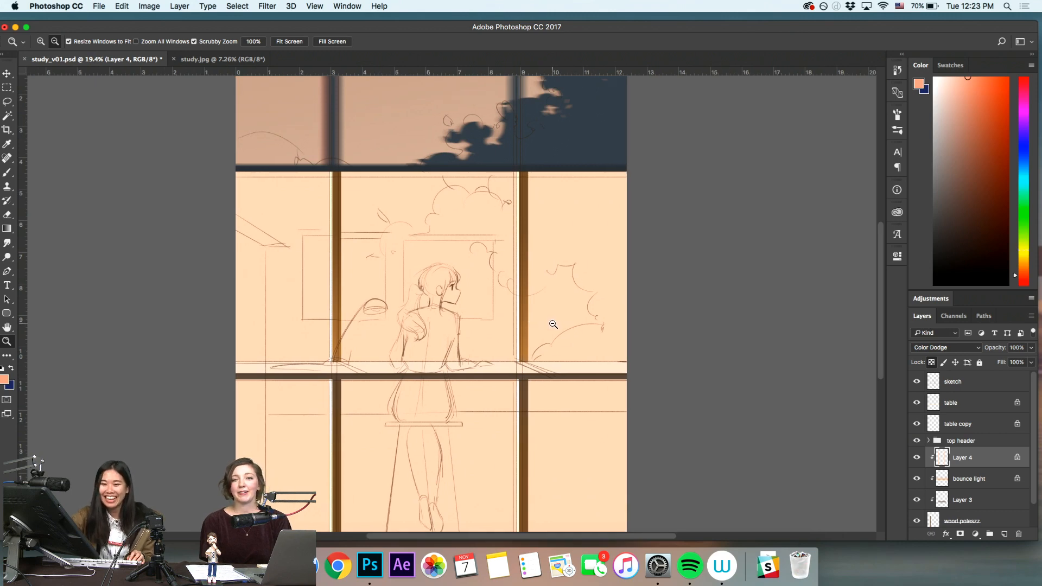
mouse_move(556, 327)
left_mouse_down()
mouse_move(541, 331)
mouse_move(566, 318)
left_mouse_up()
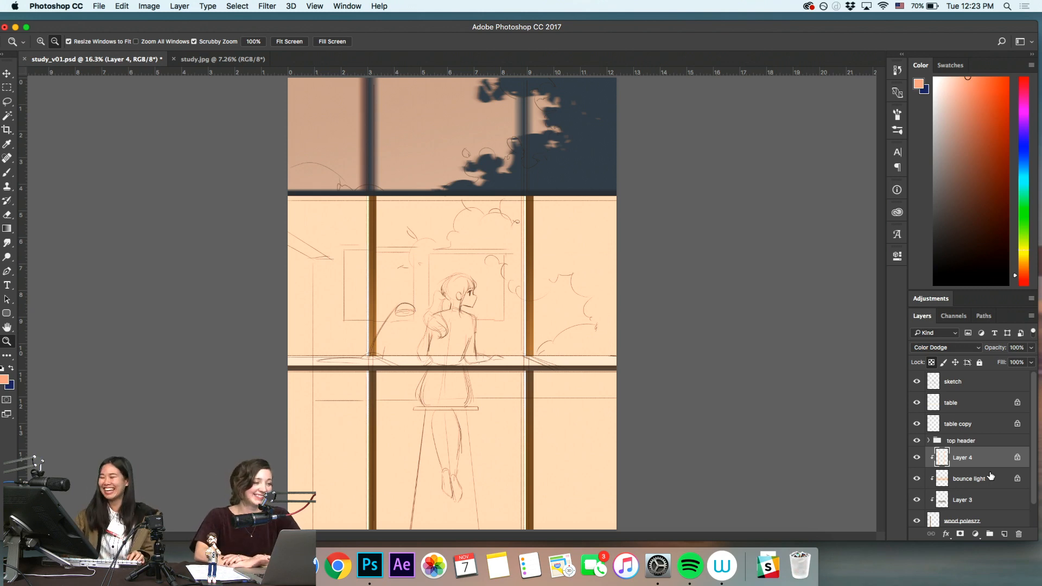
key("super+minus")
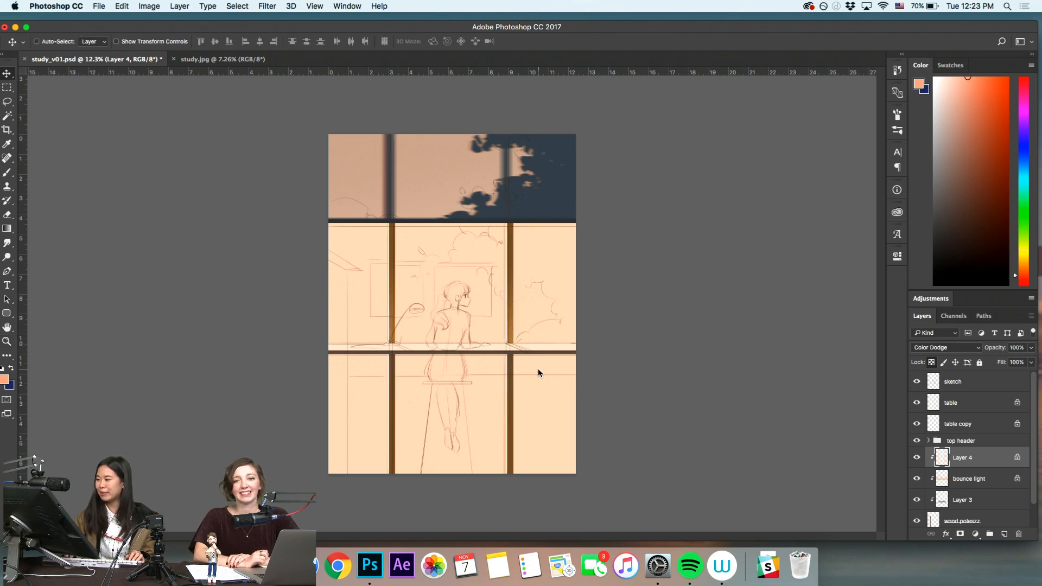
key("super+equal")
left_click_drag(570, 412, 751, 432)
Add a new empty layer directly above Layer 4
left_click(1004, 534)
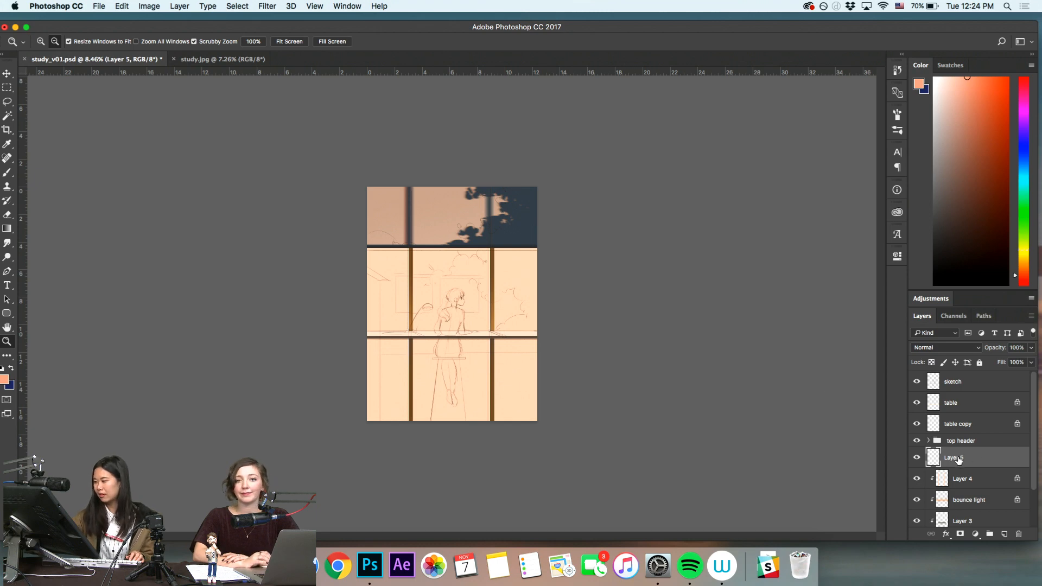
left_click_drag(594, 437, 640, 438)
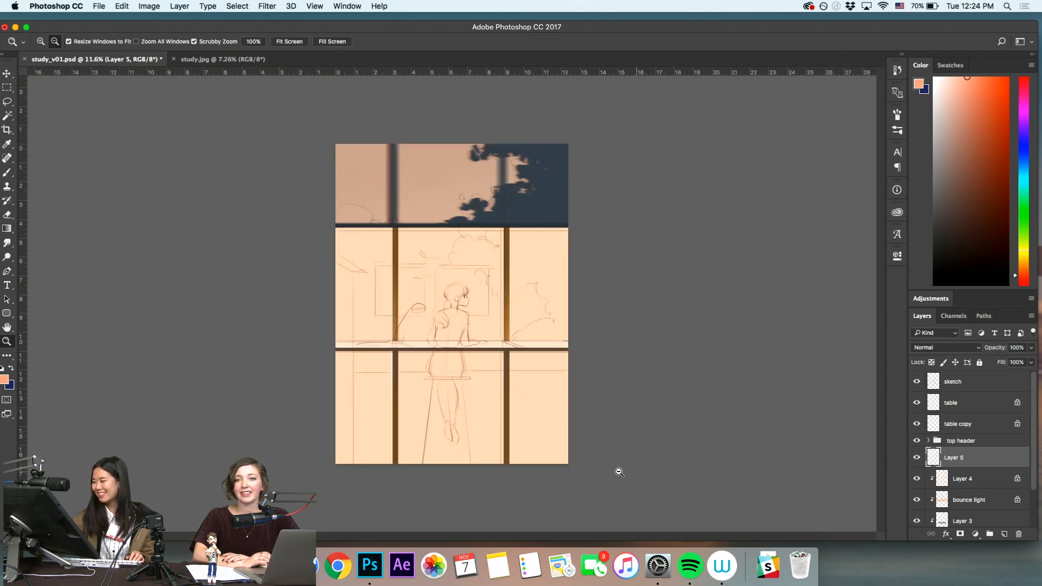
left_click_drag(612, 475, 548, 475)
Create a new layer clipped to the table layer and name it shadowz
left_click(971, 413)
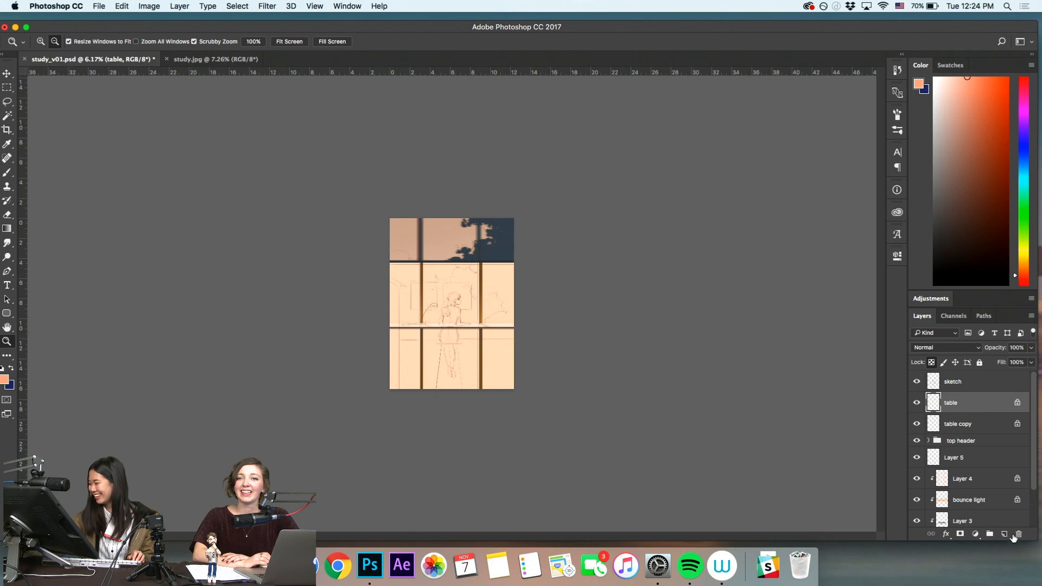
left_click(1005, 534)
key("super+alt+g")
double_click(964, 403)
type("shadowzz")
key("BackSpace")
key("Return")
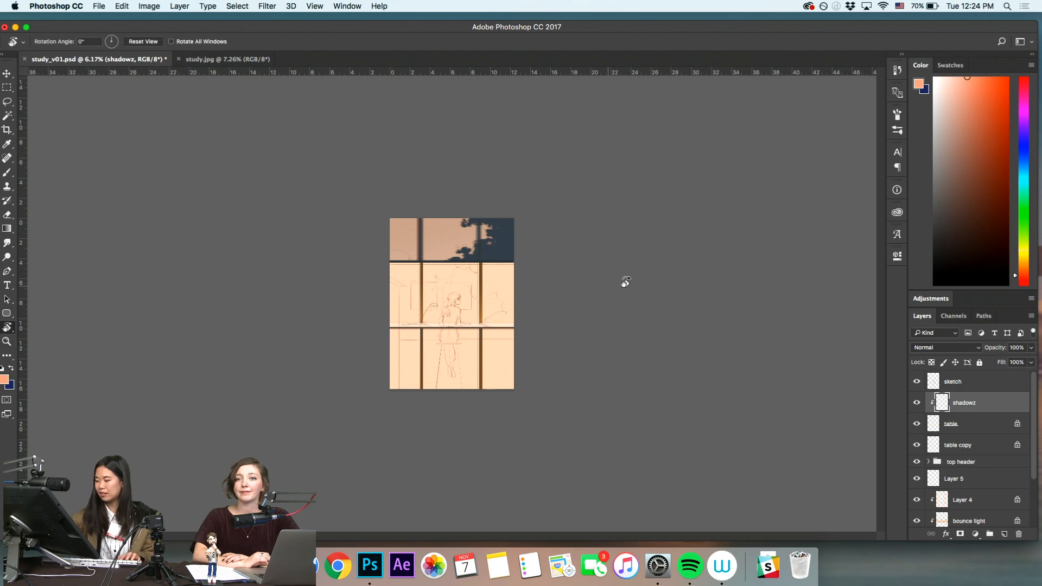
Sample the dark shade of the blurred left pole in the upper window as the foreground color
key("r")
left_click_drag(609, 284, 491, 400)
key("Escape")
key("z")
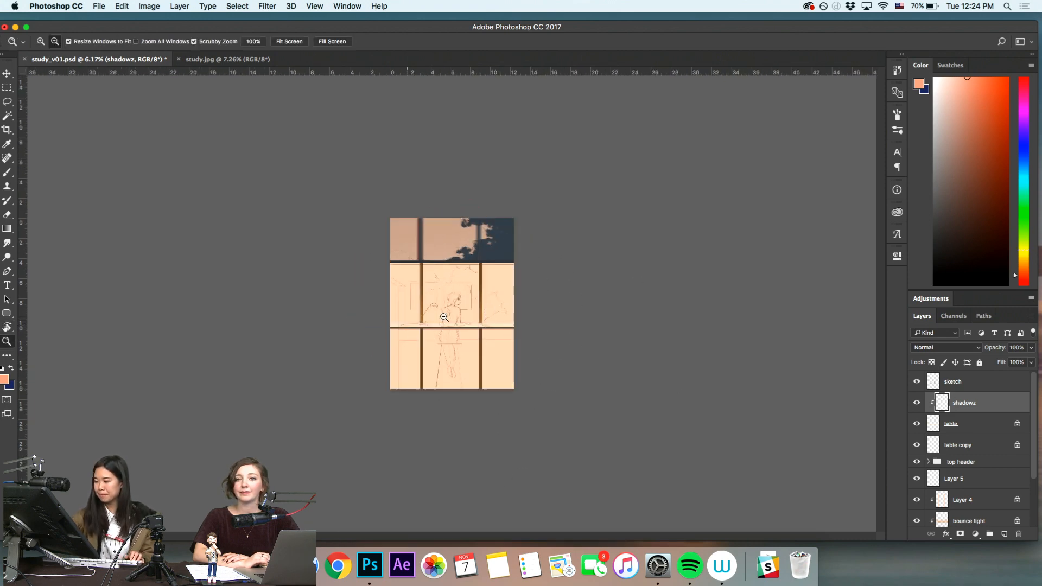
left_click_drag(399, 318, 432, 348)
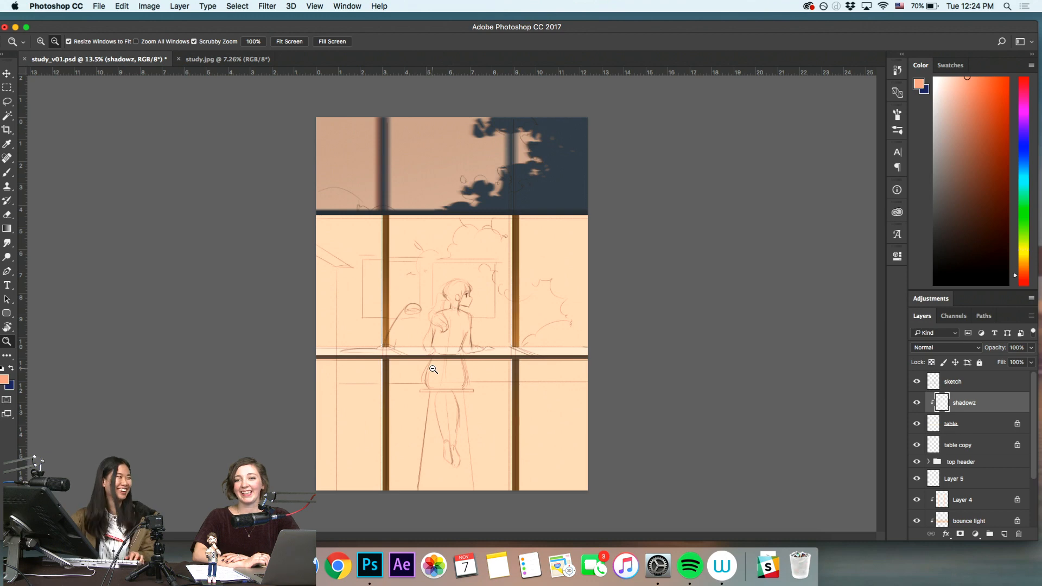
key("b")
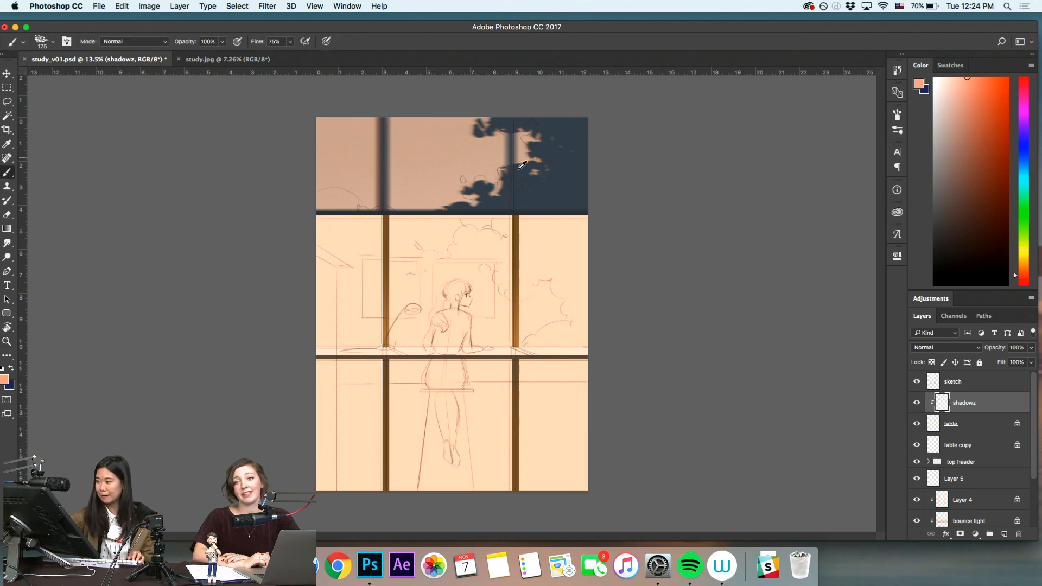
left_click(383, 171, "alt")
Fill a small rectangular selection with the dark shade where the left pole meets the table, on the shadowz layer
key("z")
left_click_drag(375, 359, 392, 363)
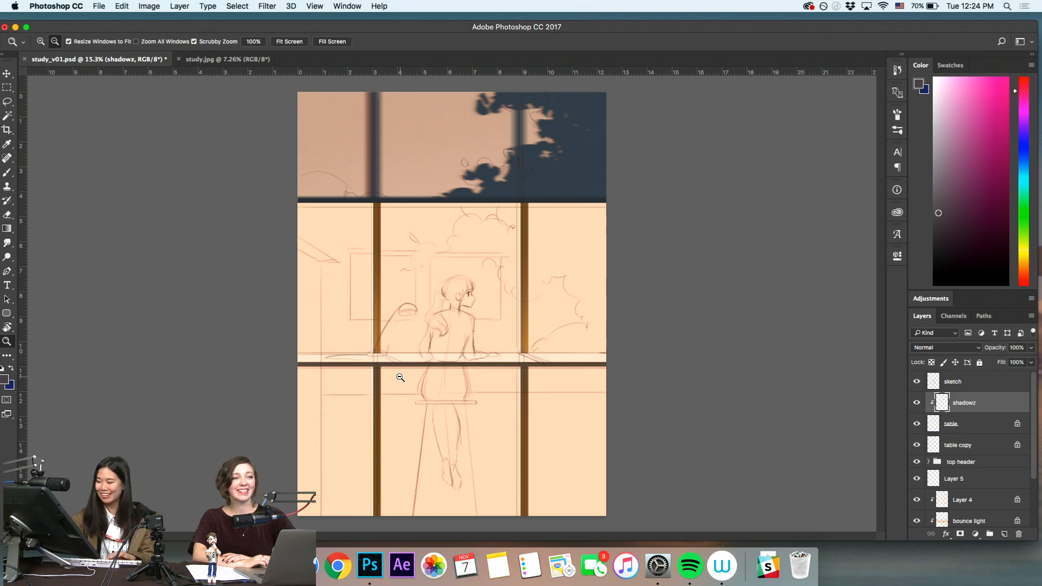
key("m")
left_click_drag(372, 350, 406, 370)
key("alt+BackSpace")
key("super+d")
Transform the dark patch on the table into a slanted shadow cast from the base of the left pole
key("z")
key("alt")
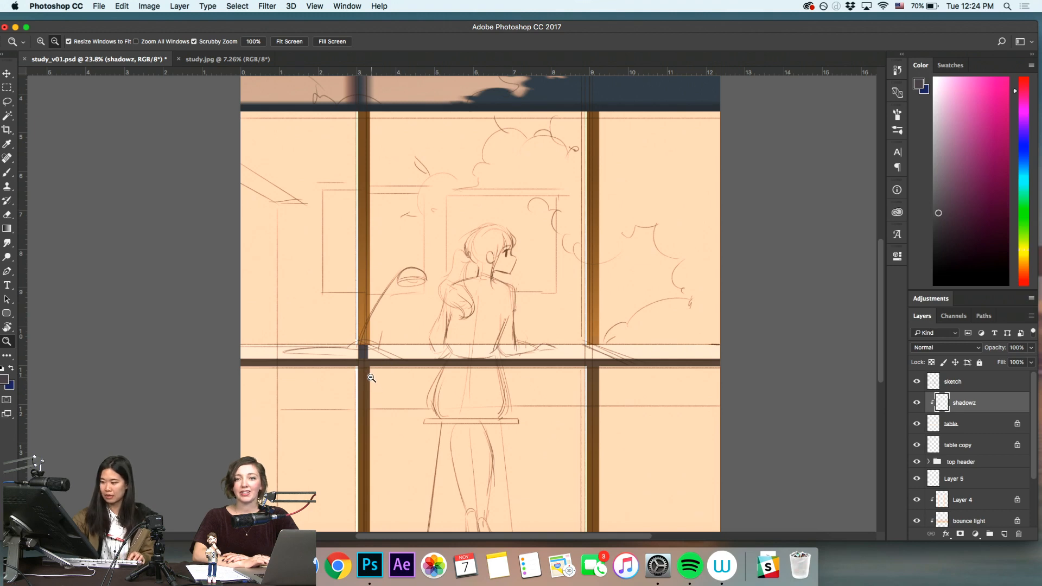
key("super+minus")
key("super+t")
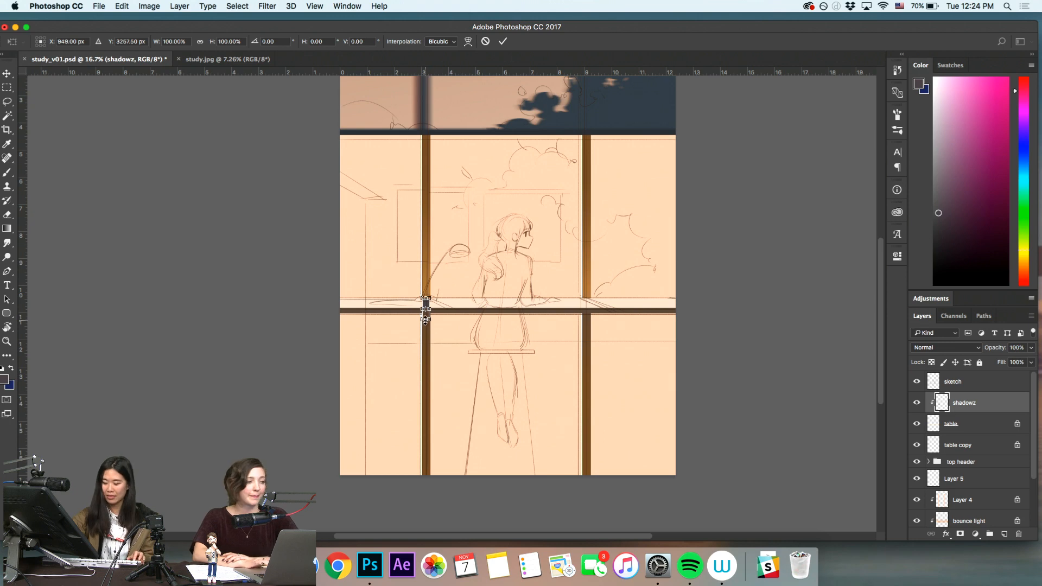
left_click_drag(425, 319, 445, 312)
key("Return")
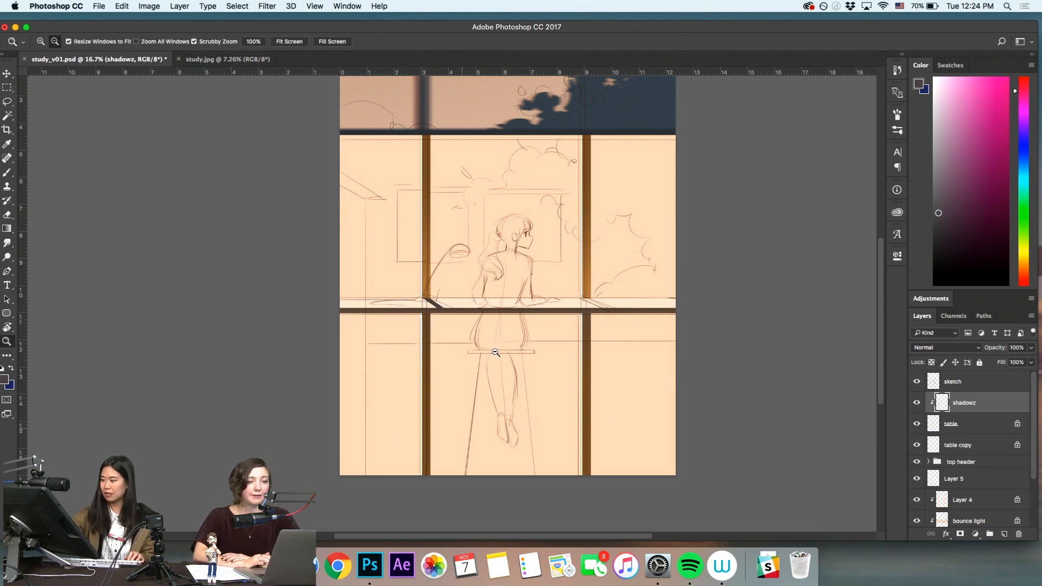
Duplicate the slanted shadow to the base of the right pole and transform the copy into a longer, flatter slant
left_click_drag(613, 321, 581, 297)
key("z")
key("ctrl+t")
key("ctrl+z")
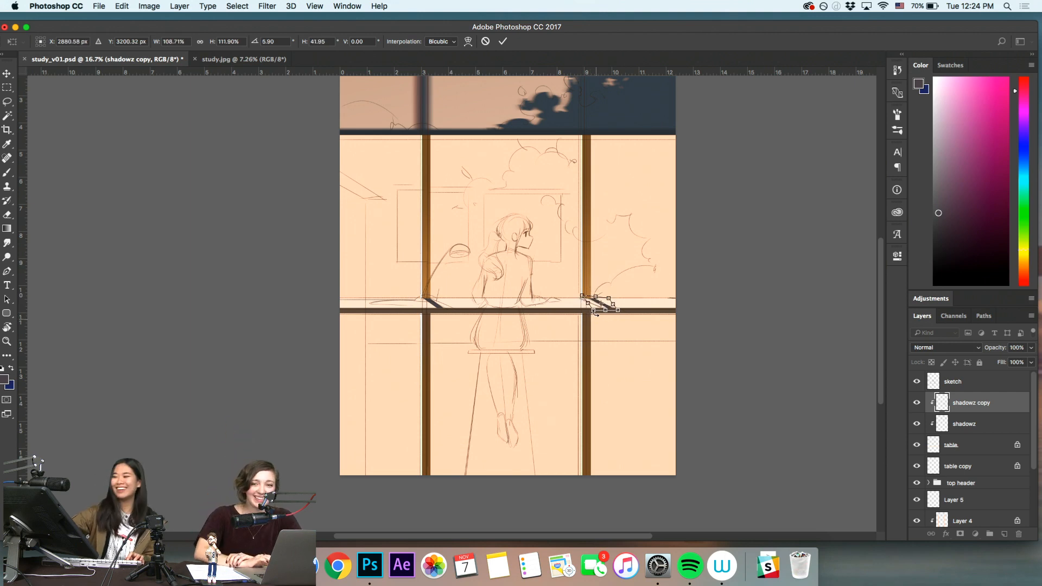
left_click_drag(583, 296, 635, 310)
key("Return")
key("super+t")
key("Return")
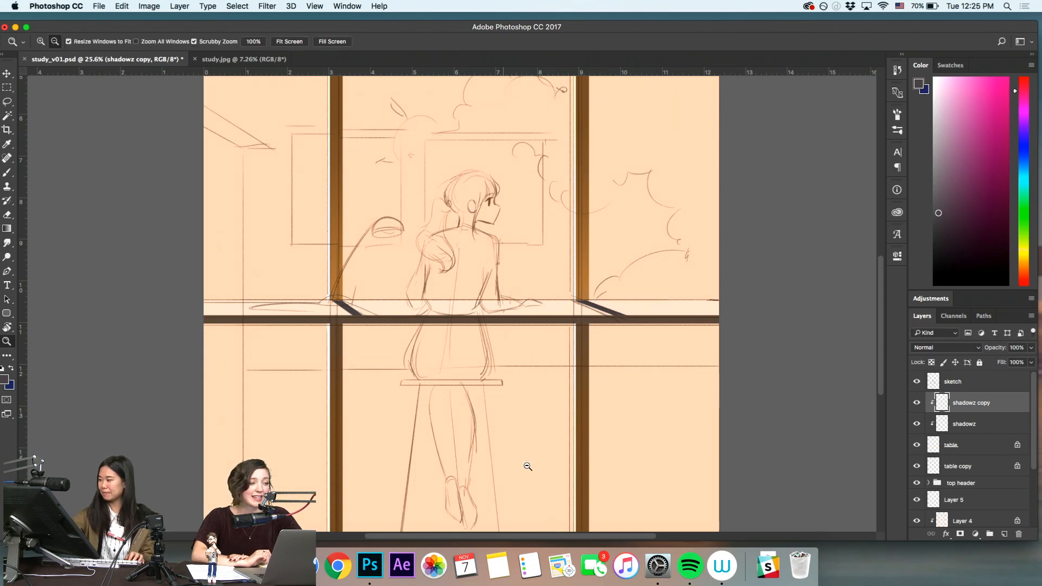
Merge the shadow copy into the shadowz layer and compare the picture with and without the sketch layer
left_click_drag(657, 399, 599, 408)
key("super+e")
mouse_move(588, 363)
left_mouse_down()
mouse_move(531, 395)
mouse_move(497, 394)
mouse_move(561, 386)
mouse_move(516, 417)
left_mouse_up()
left_click(951, 381)
left_click(917, 382)
left_click(917, 383)
Add a new layer above shadowz and choose a muted brown based on the canvas peach
left_click(992, 415)
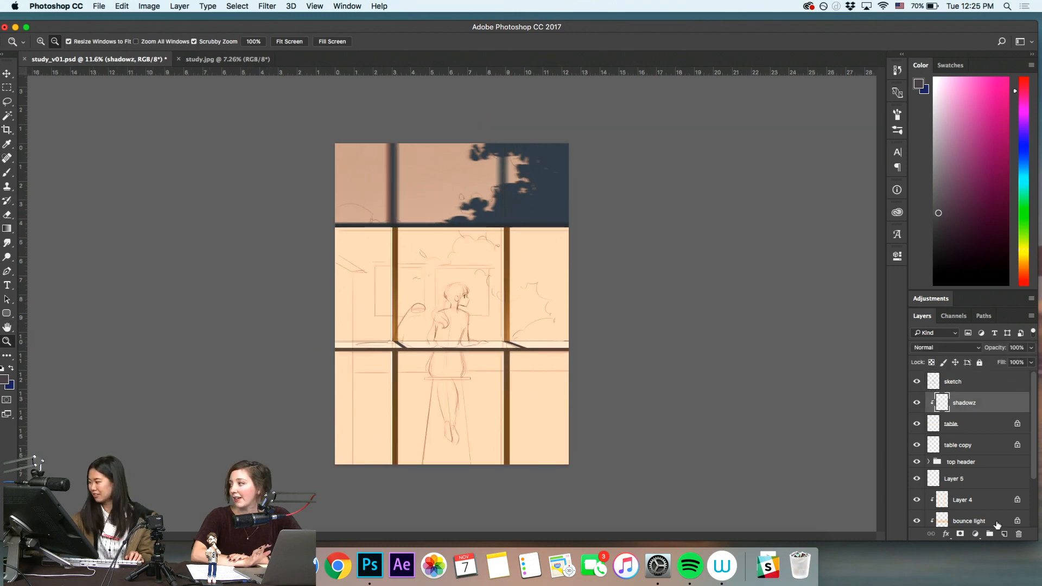
left_click(1004, 535)
left_click_drag(420, 327, 467, 351)
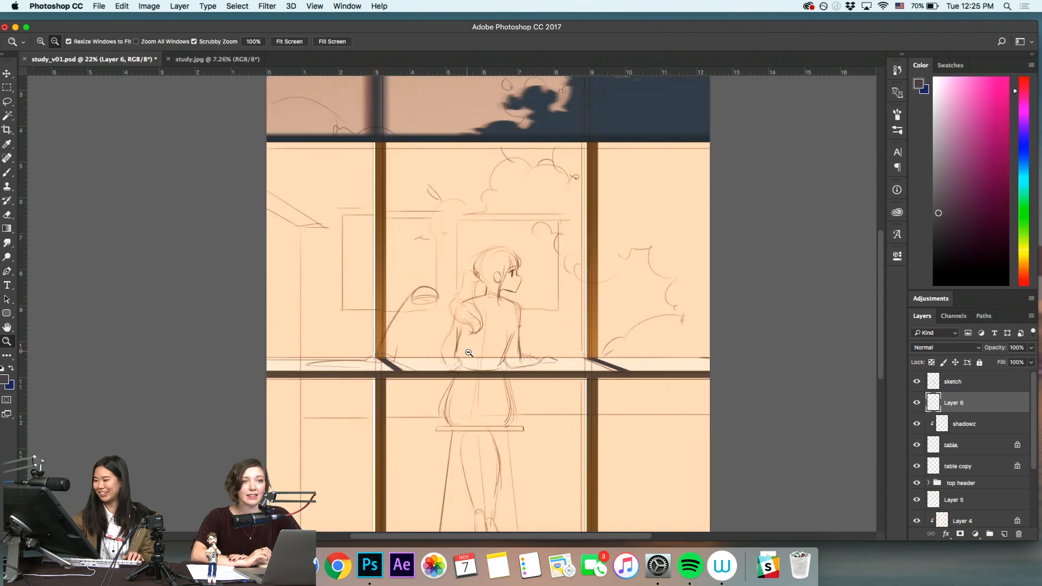
left_click_drag(533, 421, 543, 442)
left_click(502, 369, "alt")
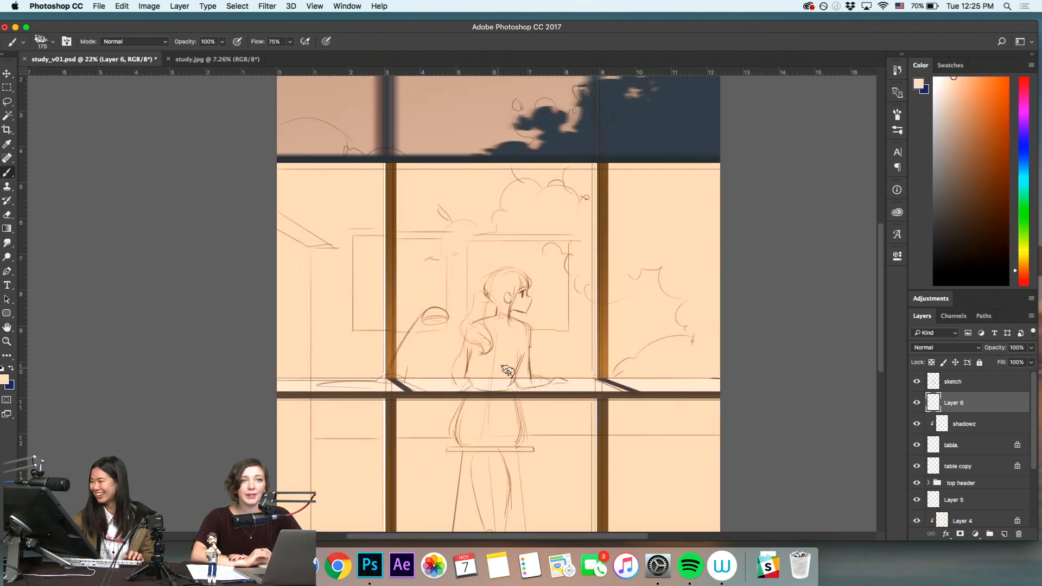
key("z")
left_click_drag(959, 145, 961, 173)
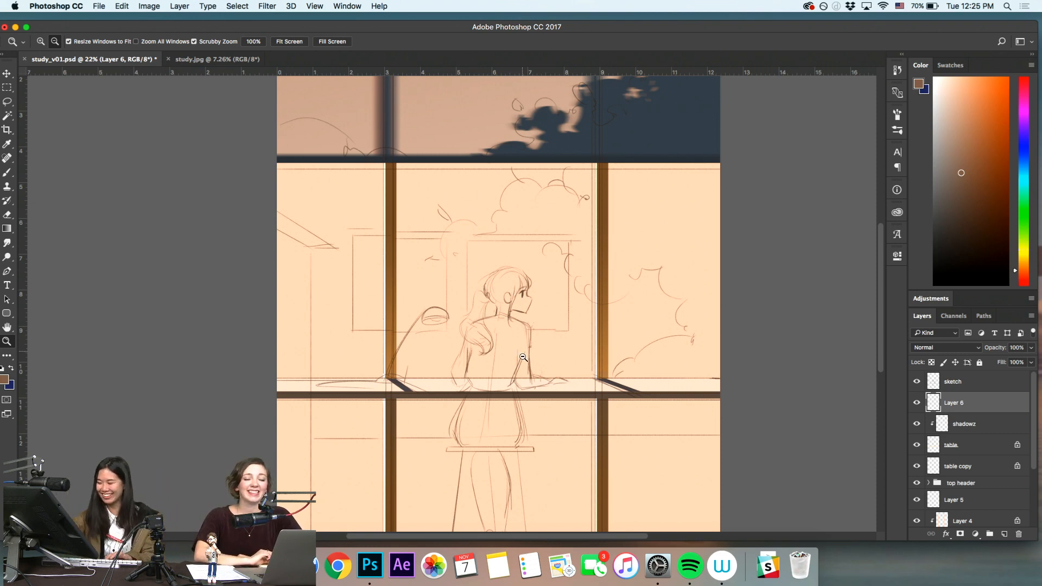
Outline the girl's torso and arms with the Polygonal Lasso and fill the shape with the muted brown on Layer 6
left_click_drag(466, 371, 477, 374)
key("l")
key("shift+l")
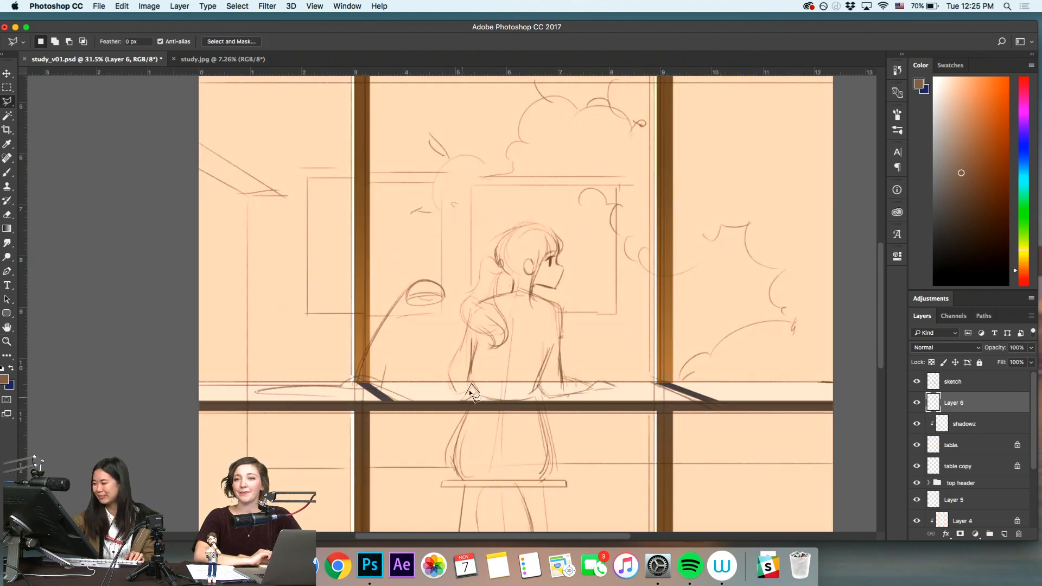
left_click(445, 371)
left_click(452, 391)
left_click(478, 395)
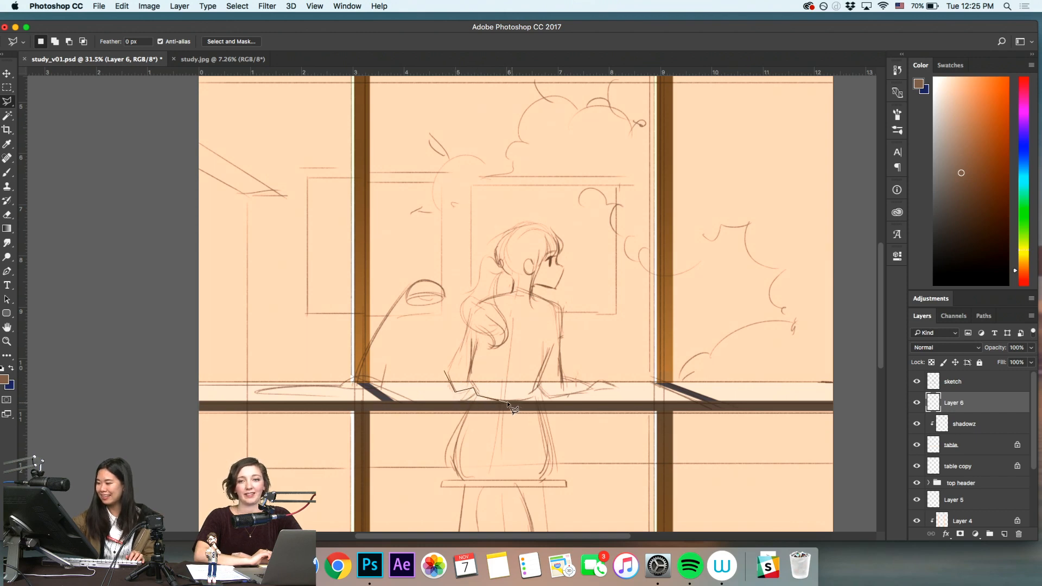
left_click(506, 402)
left_click(533, 392)
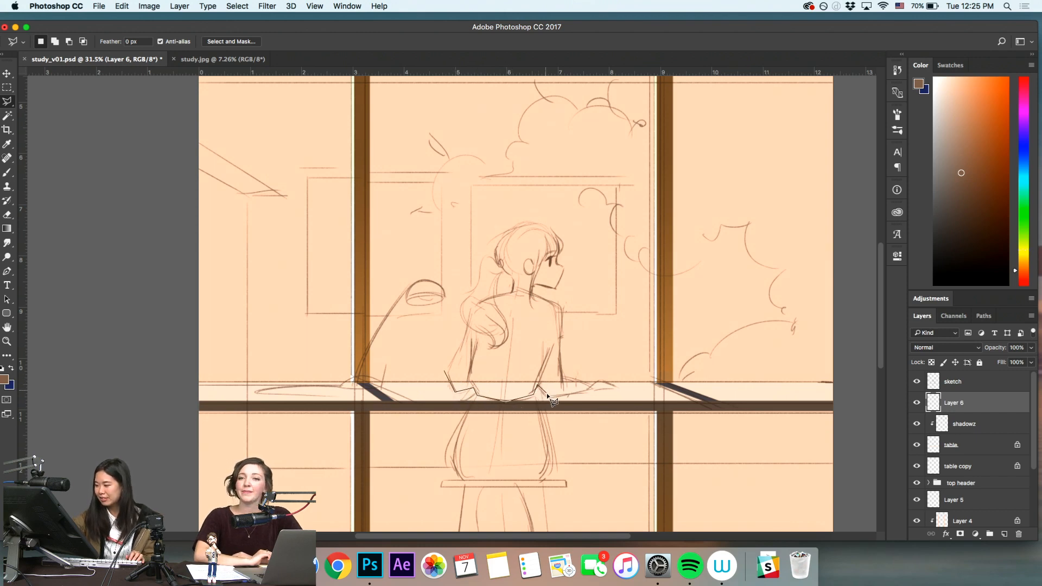
left_click(591, 389)
left_click(618, 388)
left_click(599, 379)
left_click(590, 386)
left_click(532, 284)
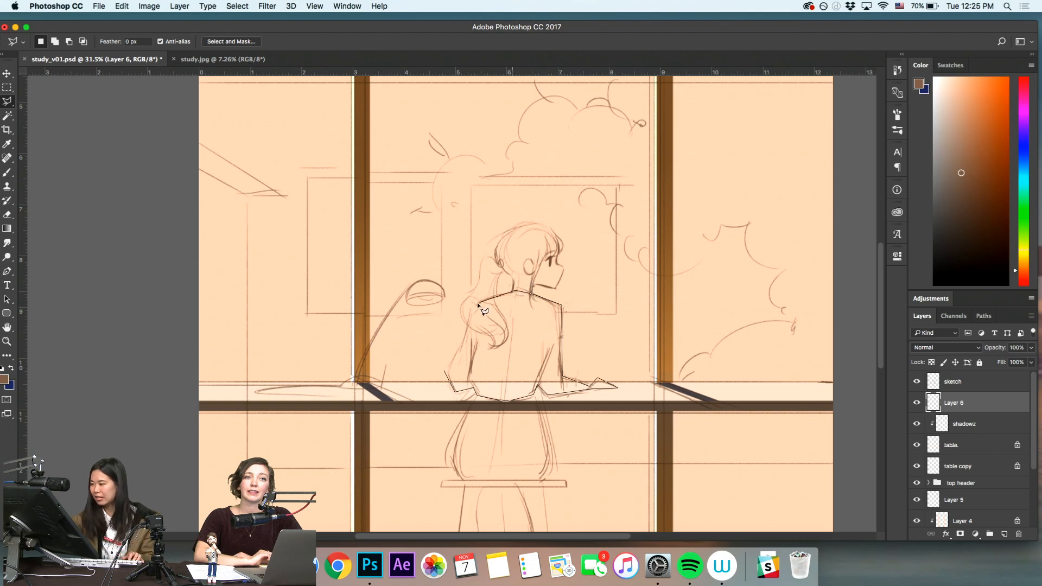
left_click(445, 365)
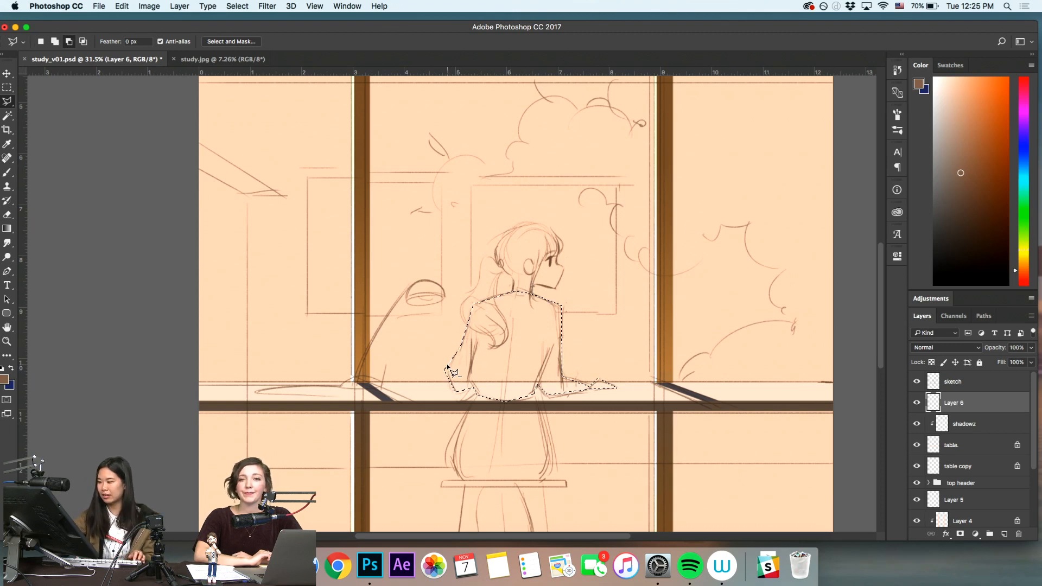
key("alt+BackSpace")
key("ctrl+d")
key("z")
Add a new layer above shadowz and name it skirt
left_click(971, 426)
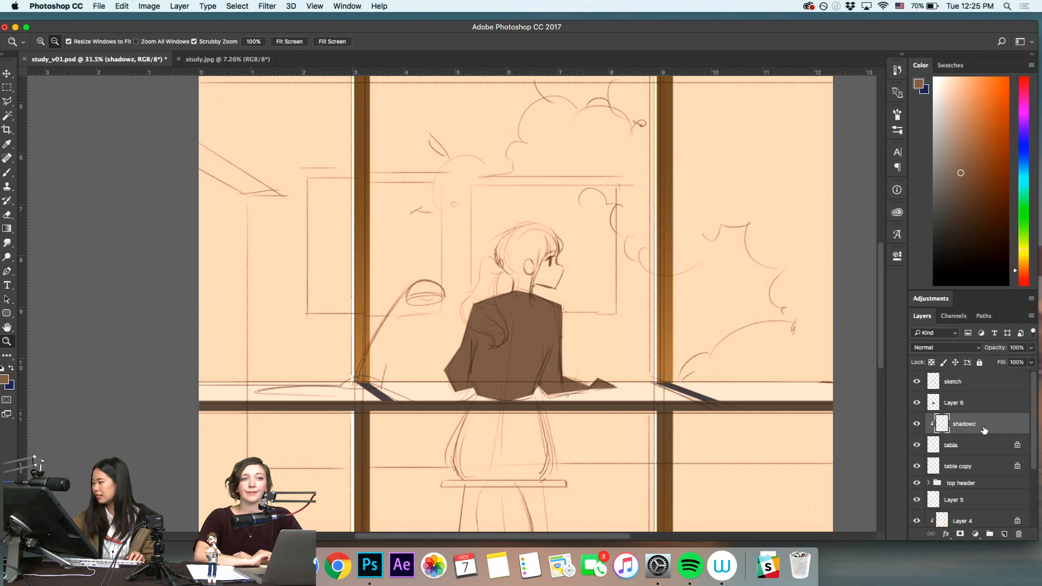
left_click(1004, 534)
double_click(957, 425)
type("skirt")
key("Return")
Outline the girl's skirt down to the stool with the Polygonal Lasso and fill it with a very dark navy on the skirt layer
left_click(957, 213)
left_click(1022, 154)
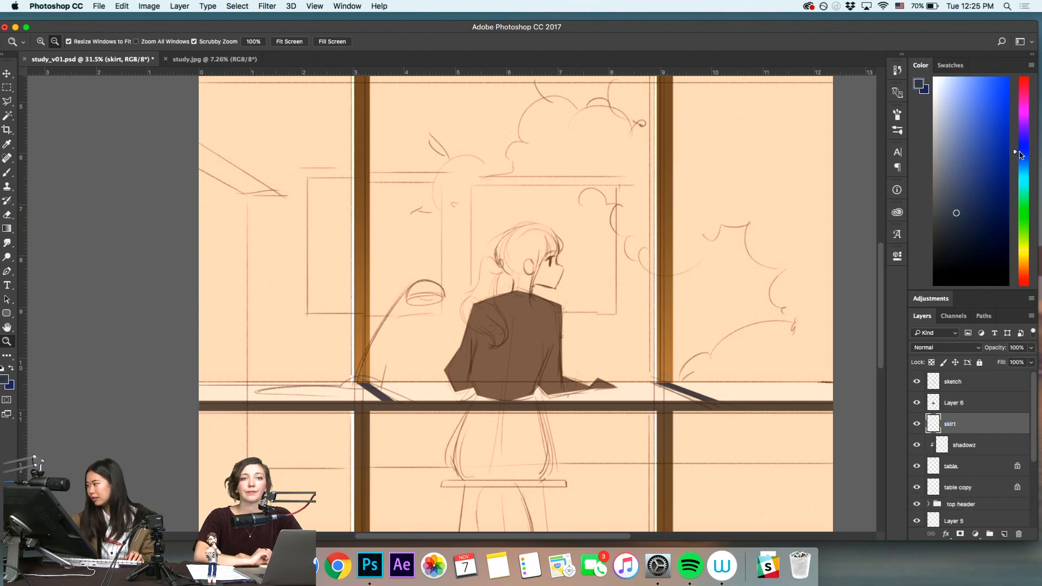
left_click(946, 241)
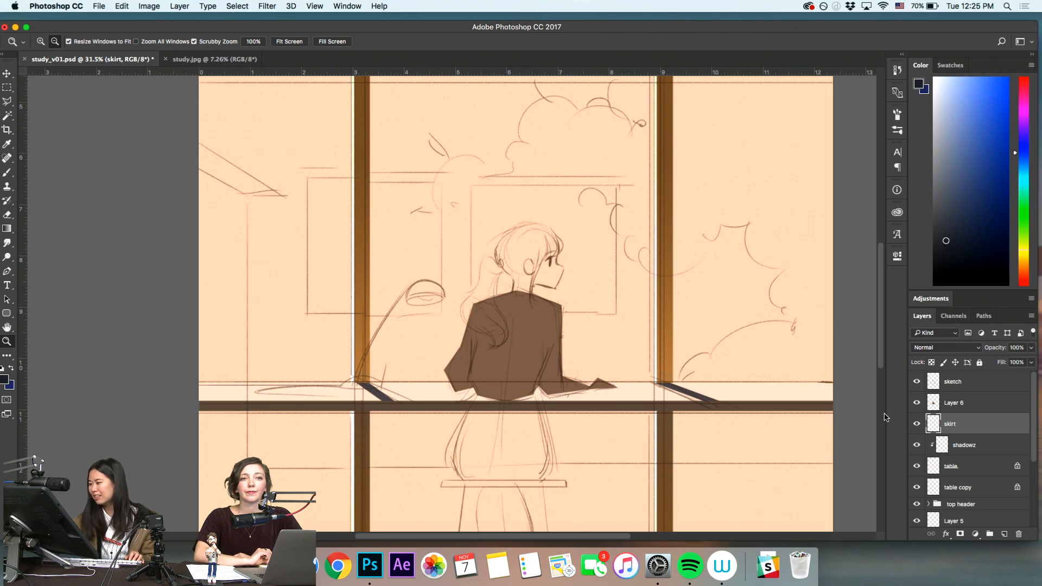
left_click_drag(489, 430, 537, 442)
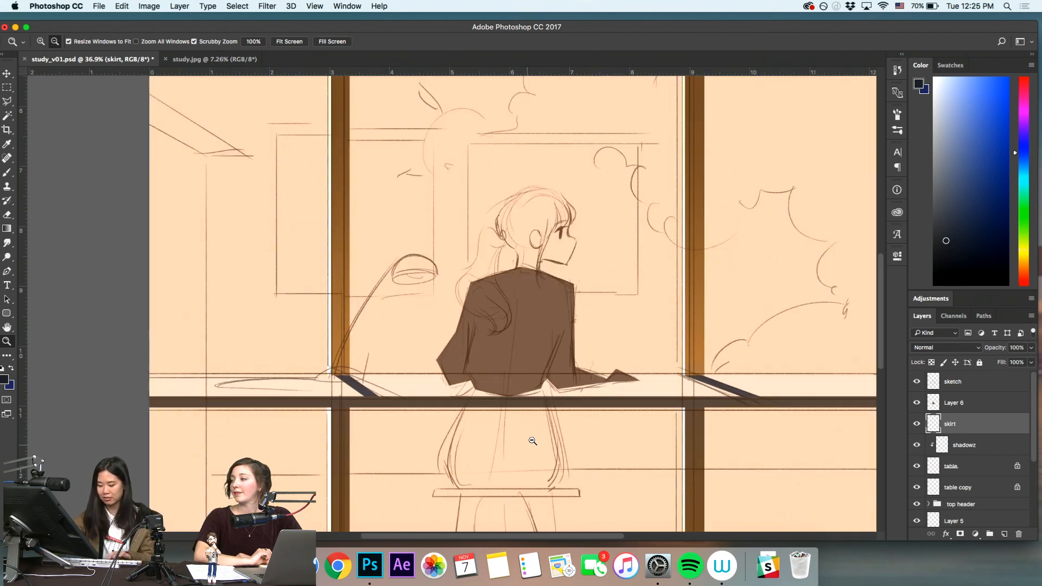
left_click(476, 388)
left_click(444, 455)
left_click(457, 488)
left_click(550, 490)
left_click(566, 464)
left_click(540, 383)
left_click(503, 377)
left_click(476, 388)
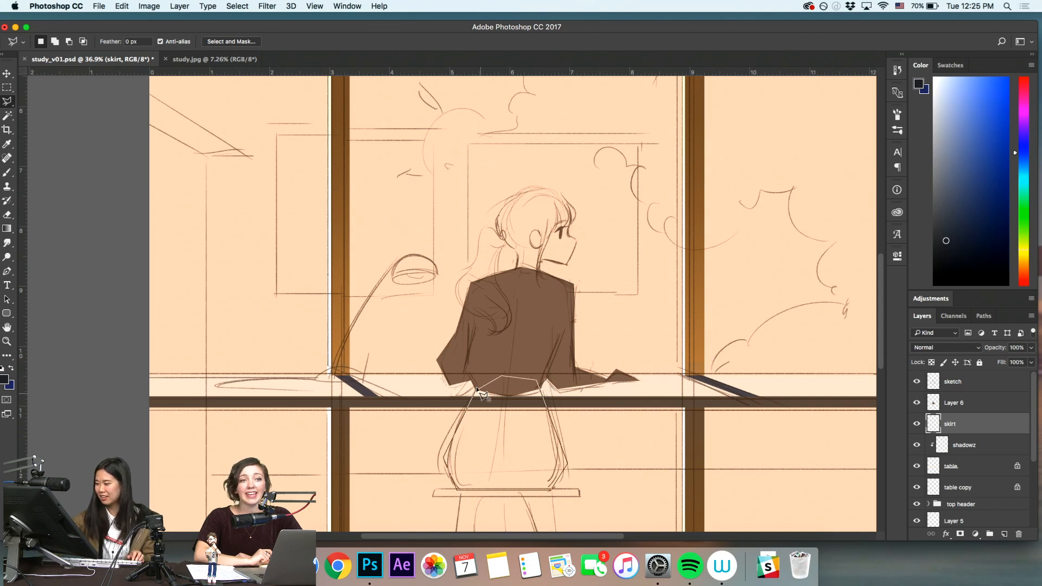
key("alt+BackSpace")
key("super+d")
key("z")
mouse_move(612, 424)
left_mouse_down()
mouse_move(551, 468)
mouse_move(572, 460)
left_mouse_up()
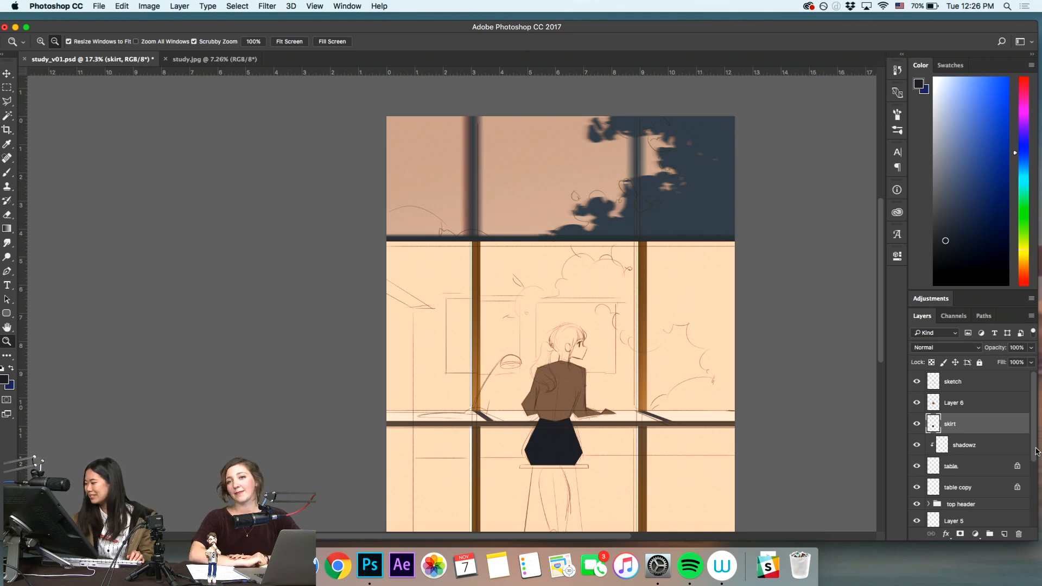
Rename Layer 4 as light and select the table copy layer
scroll(1034, 461, "down", 3)
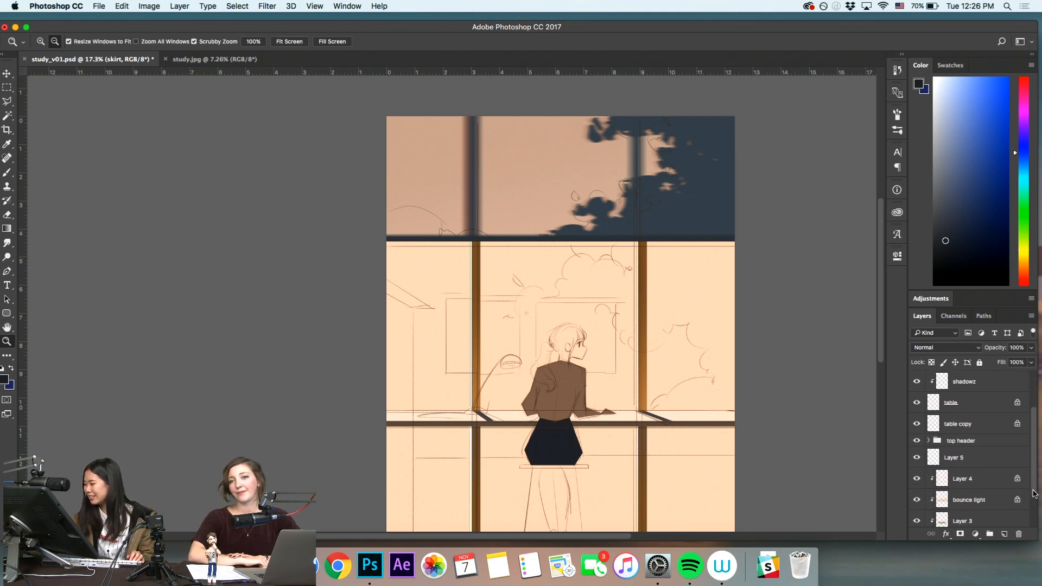
left_click(959, 479)
double_click(960, 479)
type("light")
key("Return")
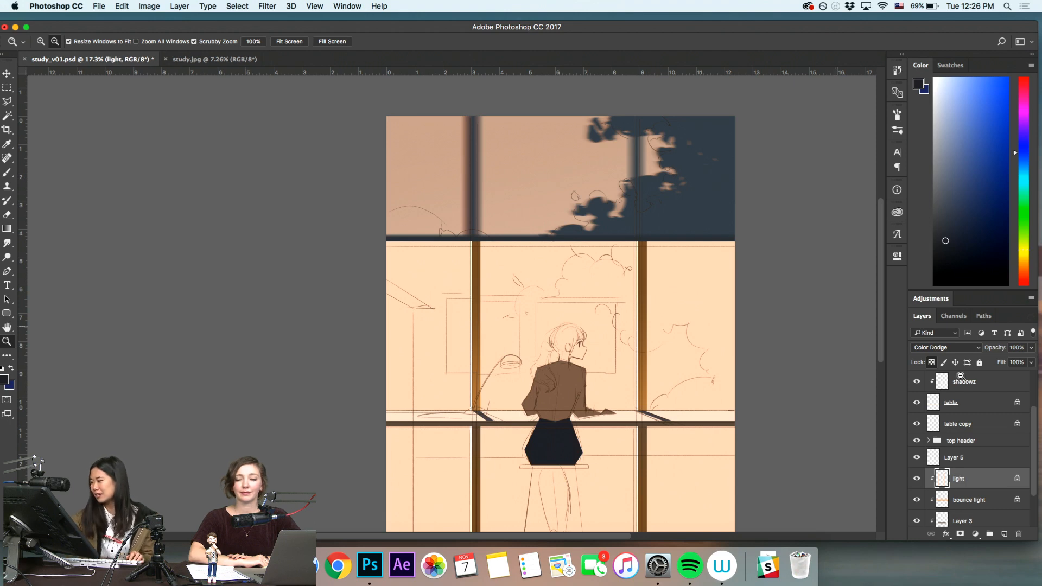
left_click(971, 424)
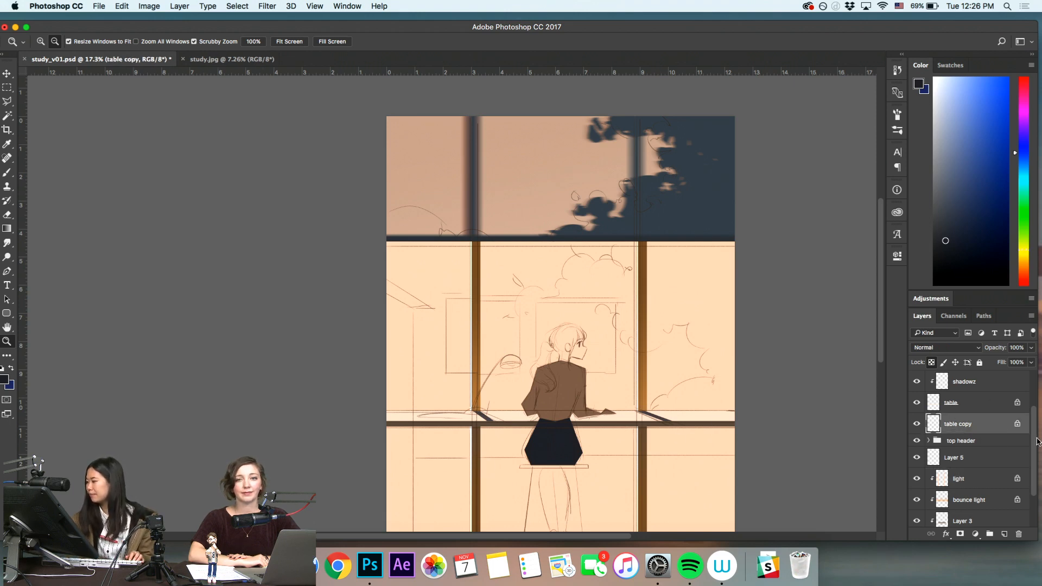
Select Layer 6 above the skirt layer and toggle its visibility to check the girl's torso shape
scroll(1035, 424, "up", 3)
left_click(972, 445)
left_click(970, 423)
left_click(944, 402)
left_click(917, 403)
left_click(917, 403)
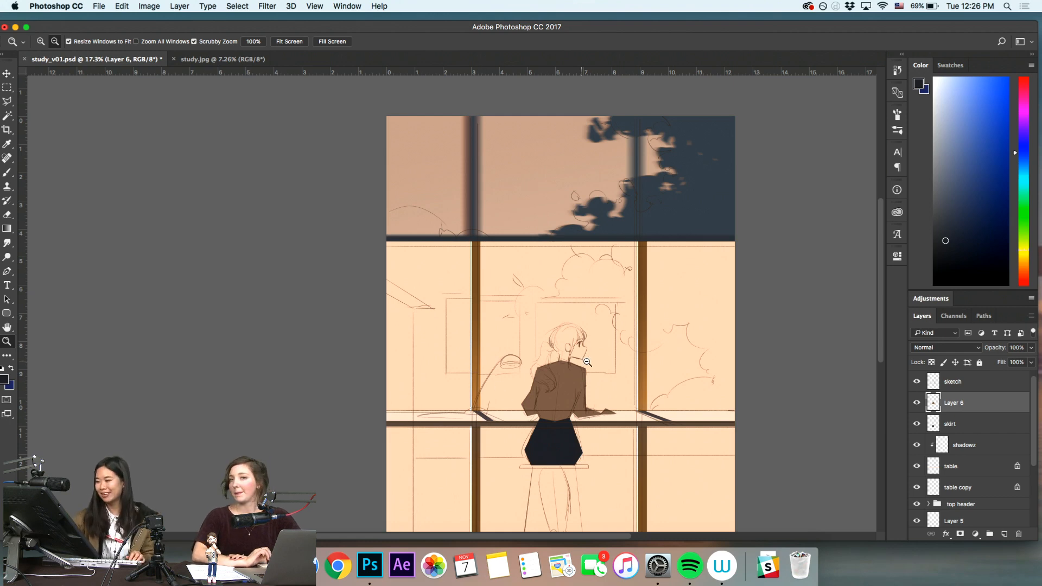
Lock the transparent pixels of Layer 6, which holds the girl's torso
left_click_drag(573, 352, 585, 370)
mouse_move(594, 411)
left_mouse_down()
mouse_move(611, 454)
mouse_move(585, 426)
left_mouse_up()
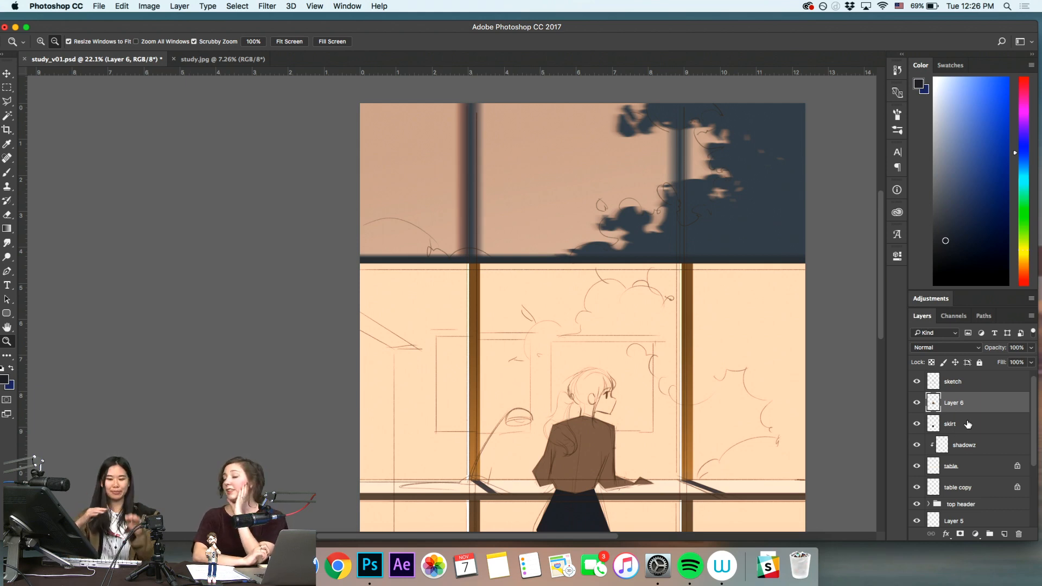
left_click(964, 424)
left_click(928, 407)
left_click_drag(657, 527, 563, 446)
key("r")
left_click_drag(667, 380, 450, 380)
left_click_drag(370, 361, 424, 407)
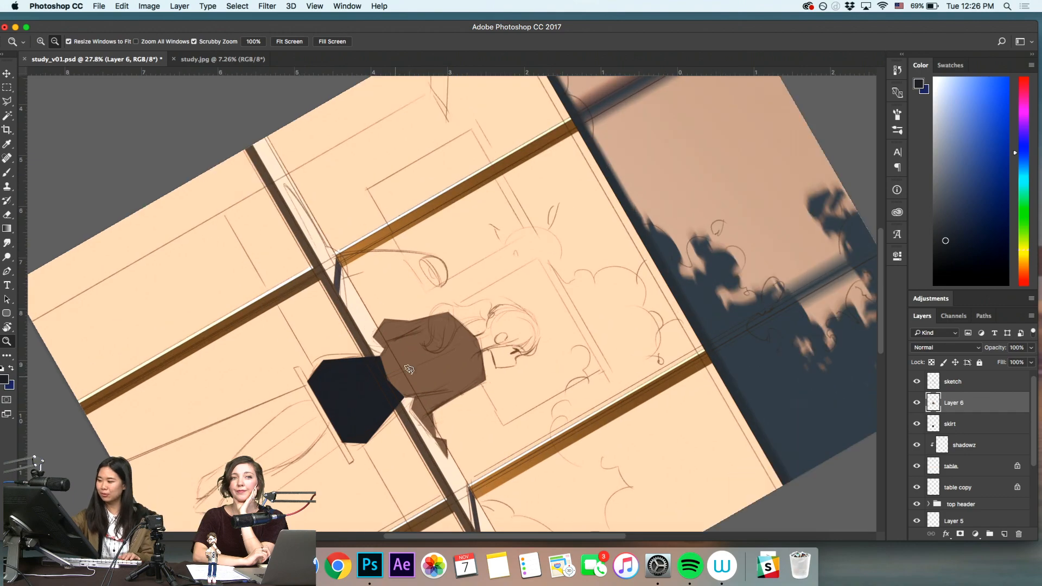
key("r")
left_click_drag(543, 494, 609, 485)
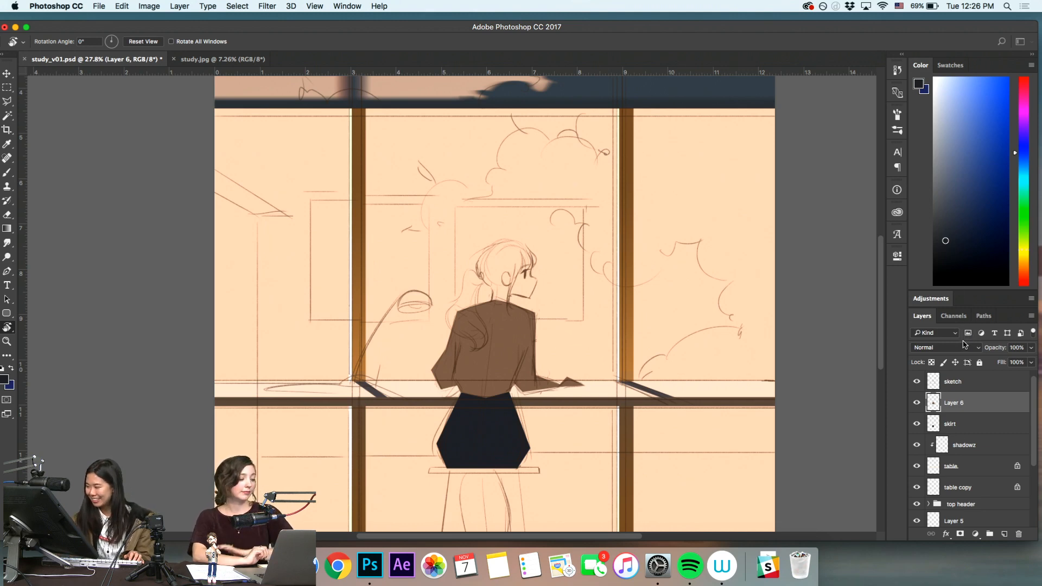
left_click(932, 363)
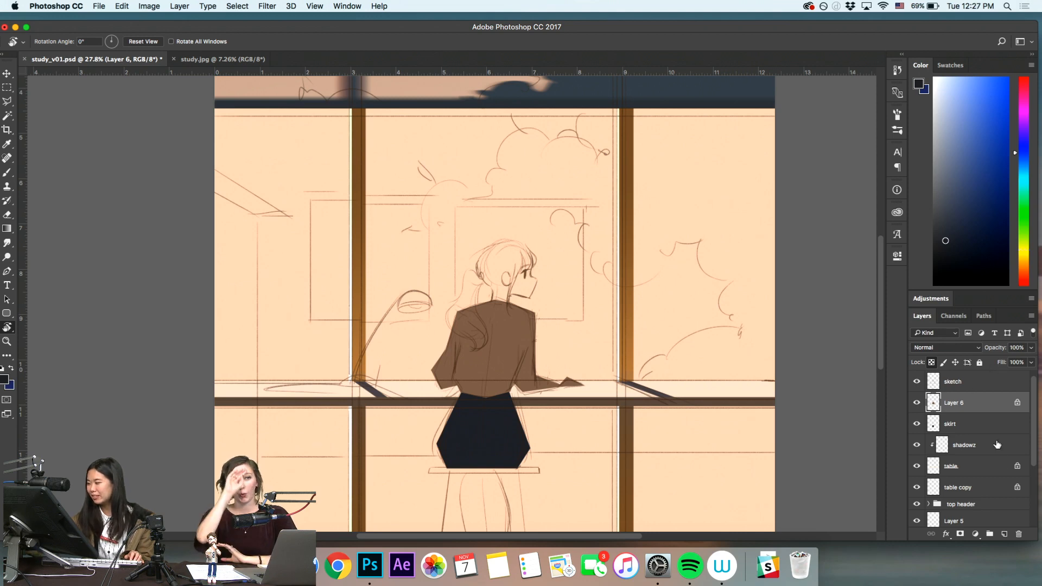
Try painting medium blue over the girl's shoulders directly on Layer 6 with a larger brush, and undo it
left_click(968, 153)
key("b")
key("super+minus")
key("bracketright")
key("bracketright")
key("bracketright")
left_click_drag(513, 329, 524, 317)
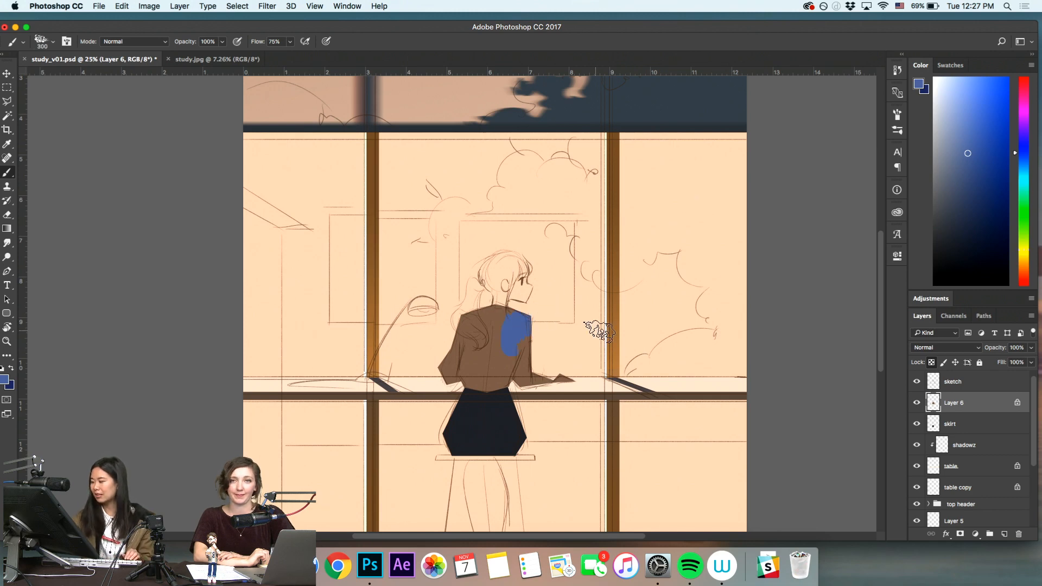
mouse_move(505, 301)
left_mouse_down()
mouse_move(470, 296)
mouse_move(551, 312)
left_mouse_up()
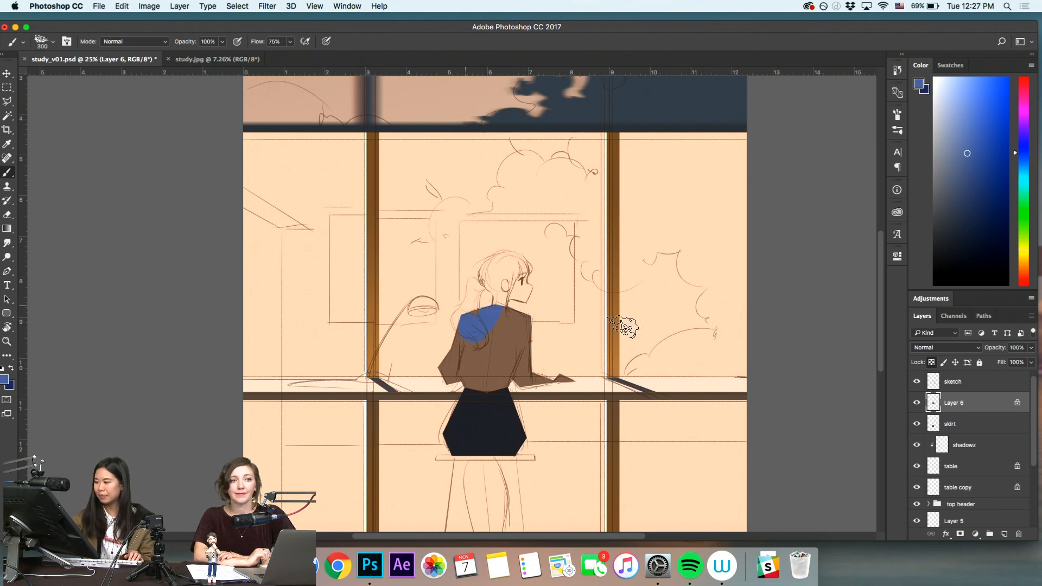
key("super+z")
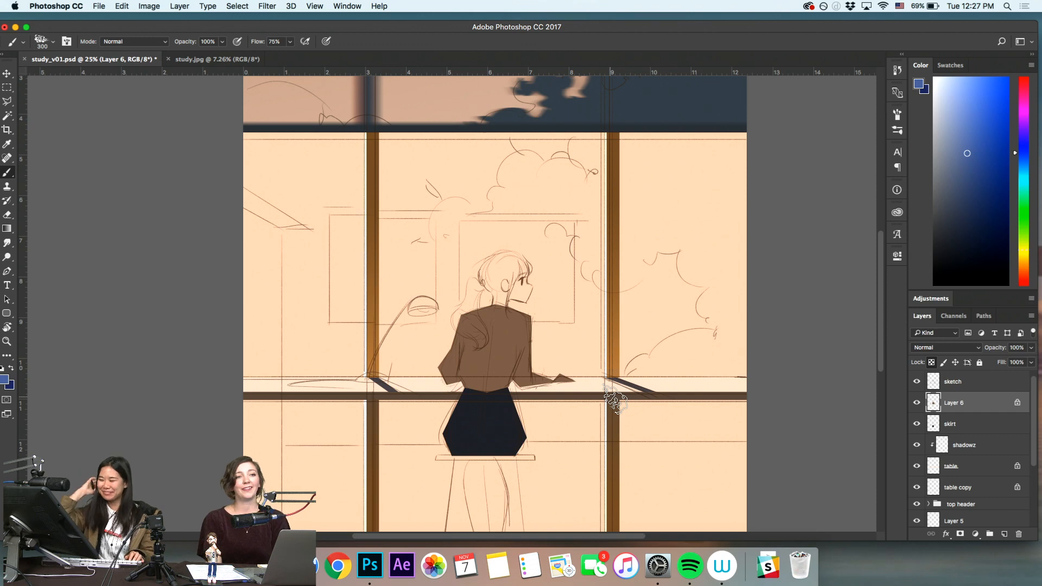
Add a new layer above Layer 6, duplicate Layer 6 beneath it, and clip the new layer to the copy
key("z")
left_click(531, 309)
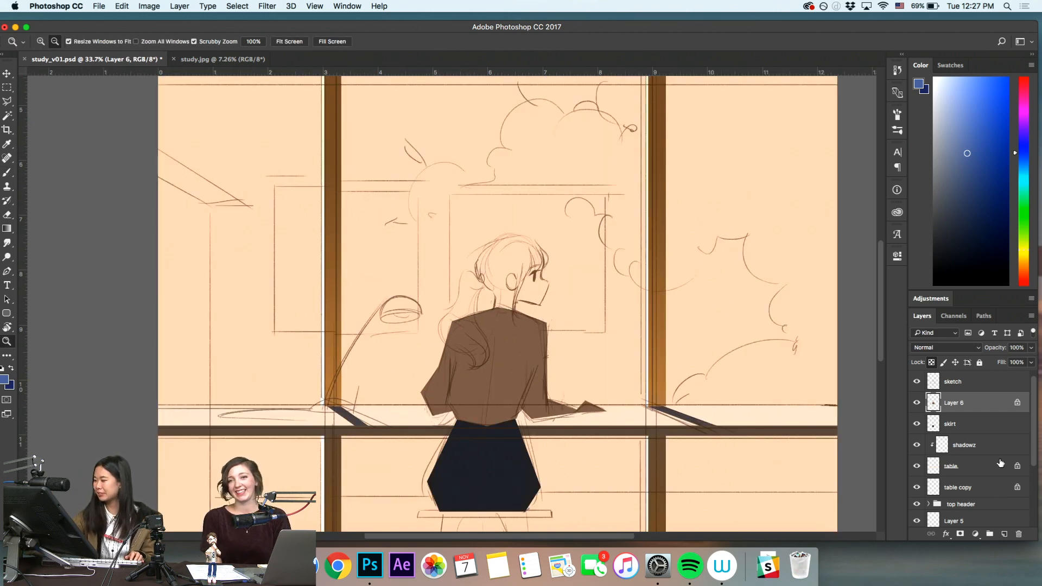
left_click(1005, 535)
left_click_drag(976, 411, 982, 408)
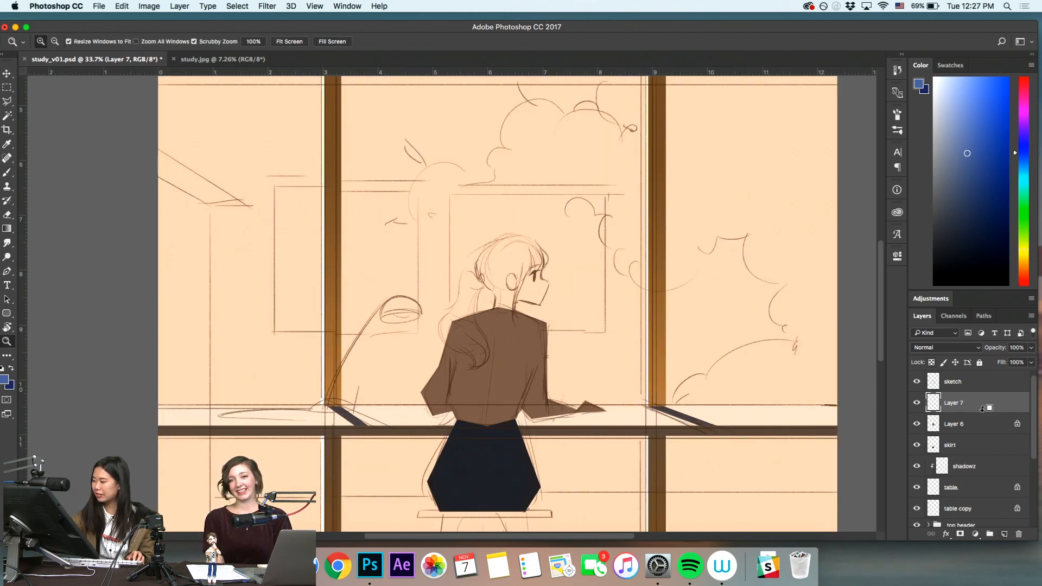
left_click(991, 407, "alt")
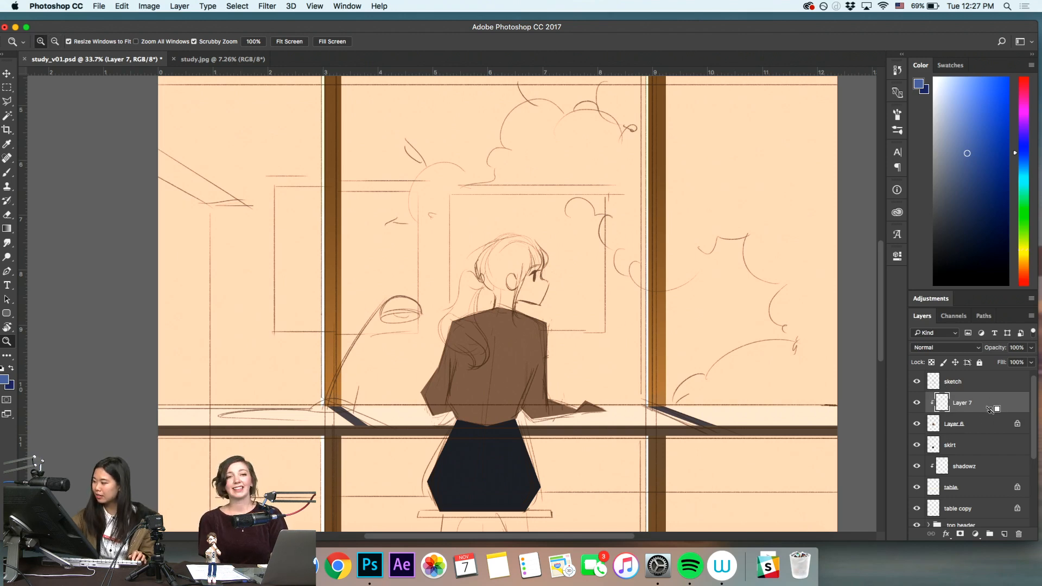
left_click(988, 411, "alt")
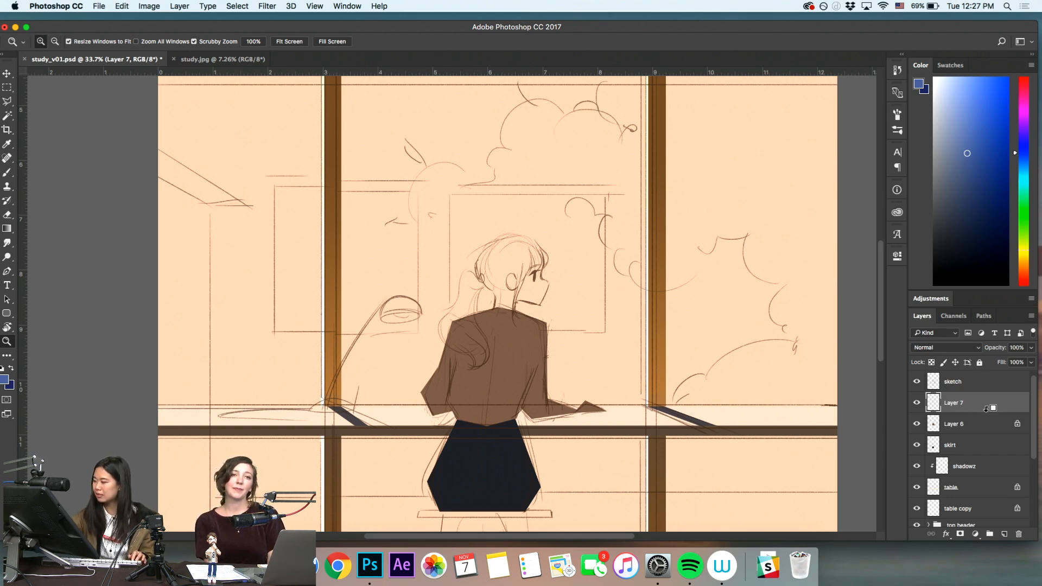
left_click_drag(987, 414, 995, 405)
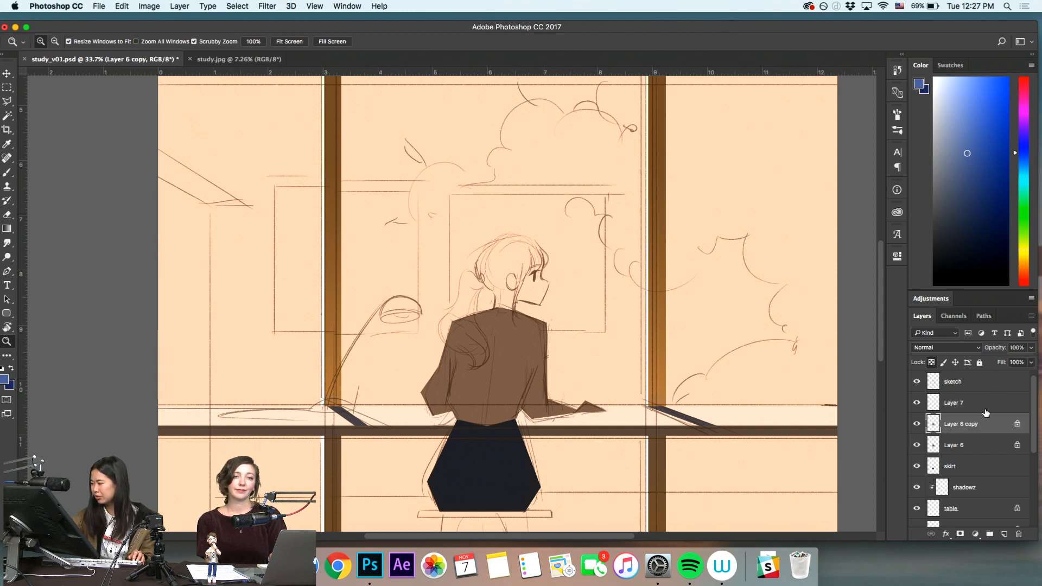
left_click(985, 413, "alt")
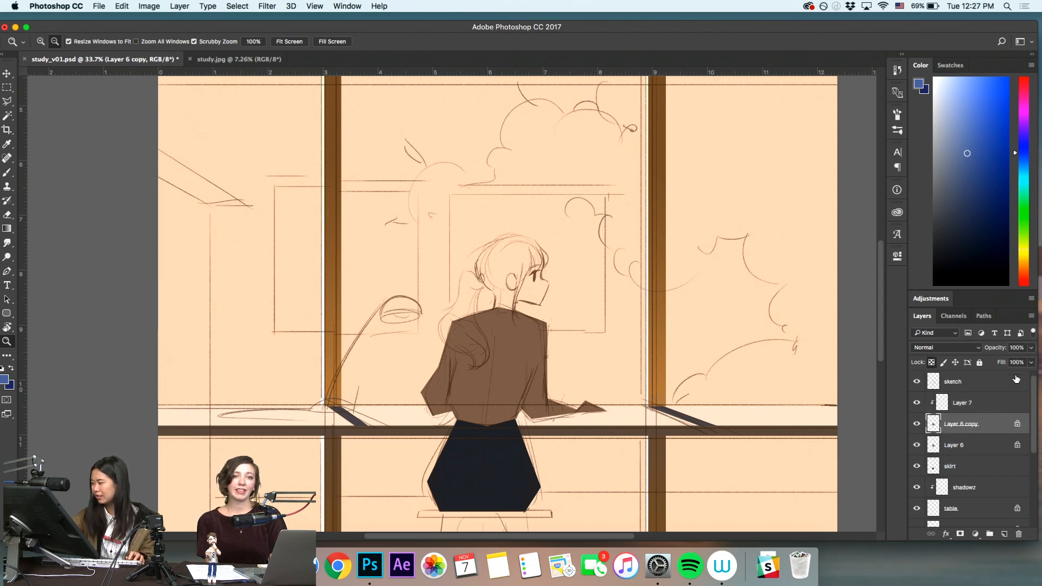
Paint light blue along the girl's left shoulder and sleeve on Layer 7 and set the layer's blend mode to Color Dodge
left_click(987, 399)
left_click(965, 111)
key("b")
left_click_drag(478, 317, 427, 391)
left_click_drag(456, 325, 500, 311)
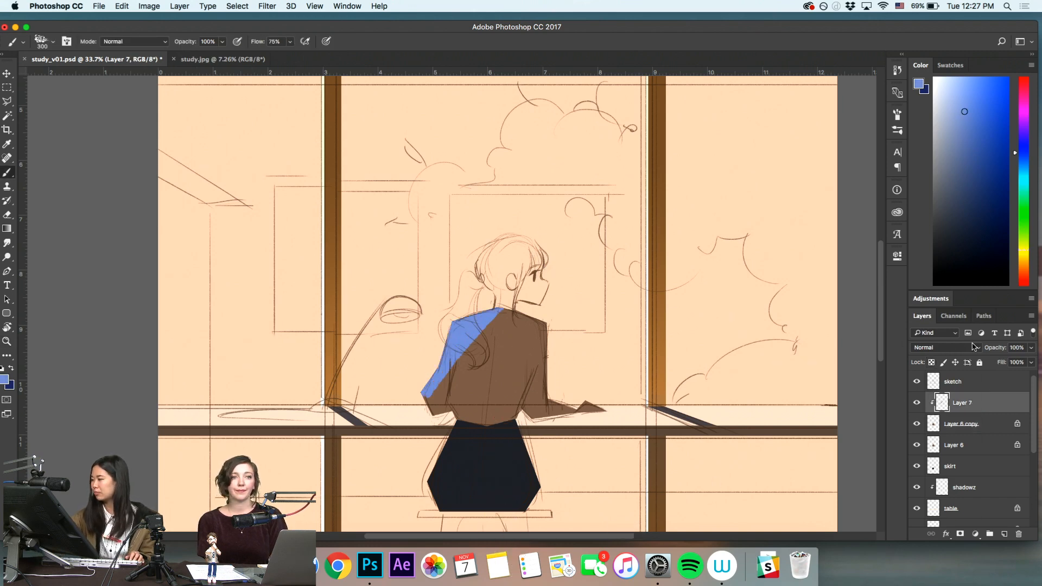
left_click(945, 347)
left_click(932, 434)
key("z")
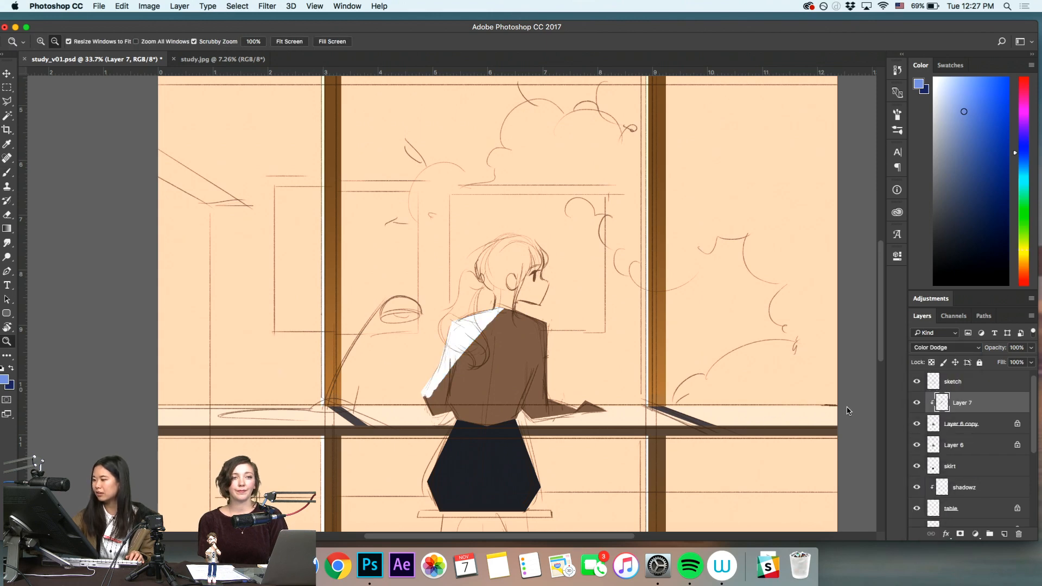
Try shifting the Layer 7 highlight up and to the left on the girl's shoulder
left_click_drag(628, 445, 594, 441)
key("v")
left_click_drag(522, 352, 512, 343)
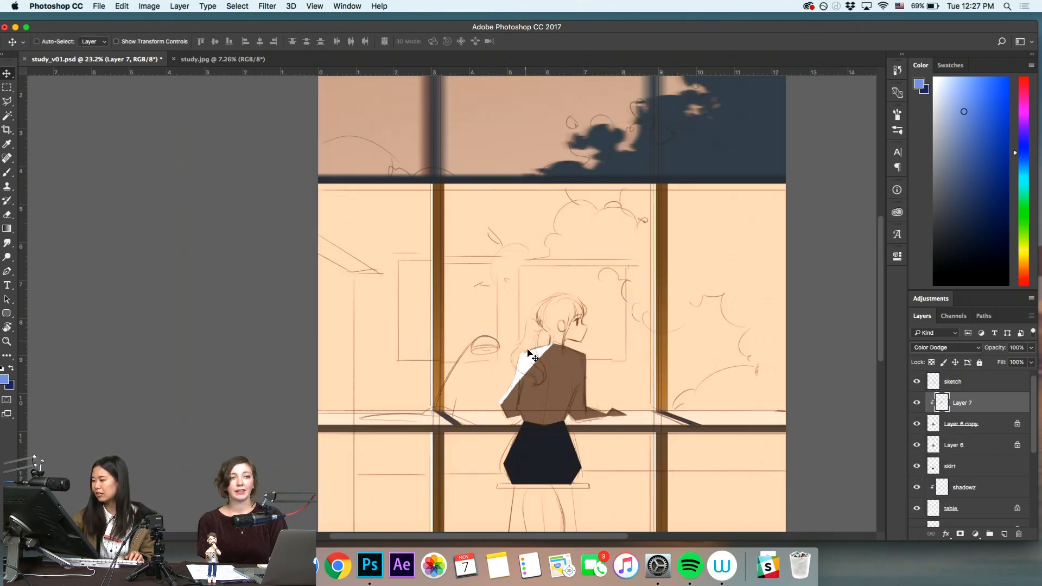
key("z")
left_click(971, 426)
key("b")
left_click(564, 358)
key("ctrl+z")
key("z")
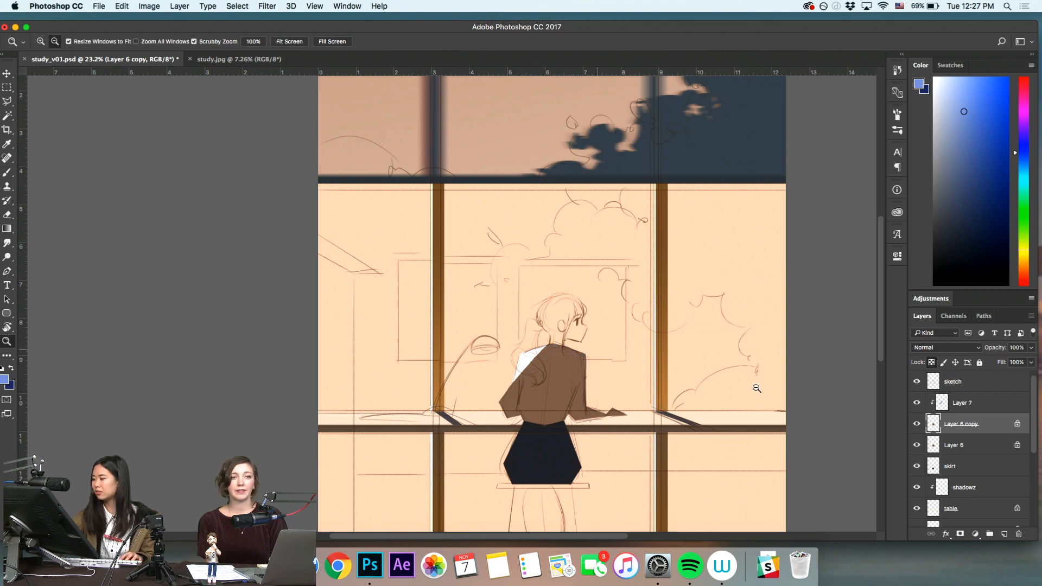
left_click(977, 412)
left_click_drag(588, 347, 581, 342)
left_click(1020, 428)
key("b")
key("z")
Move the Layer 7 highlight down and right along the girl's shoulder and sleeve, and lock the layer's transparent pixels
left_click_drag(516, 359, 620, 384)
key("v")
left_click(960, 404)
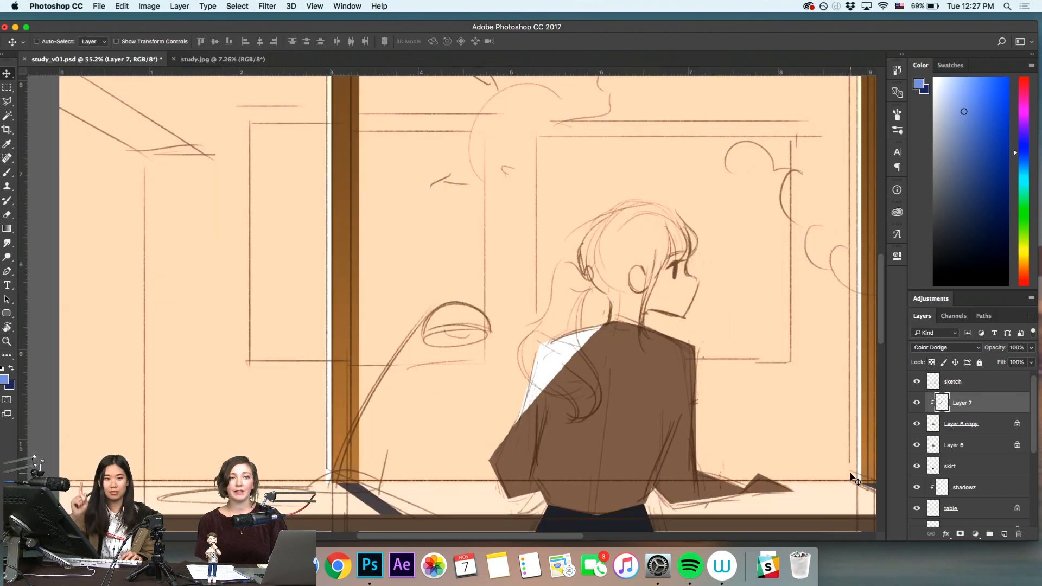
left_click_drag(615, 350, 621, 356)
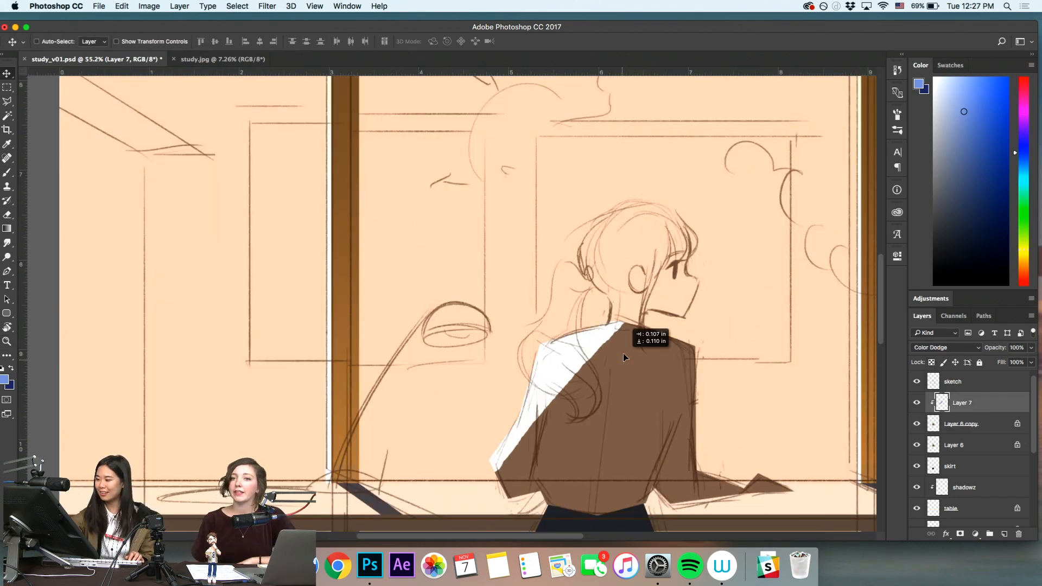
key("z")
left_click(931, 363)
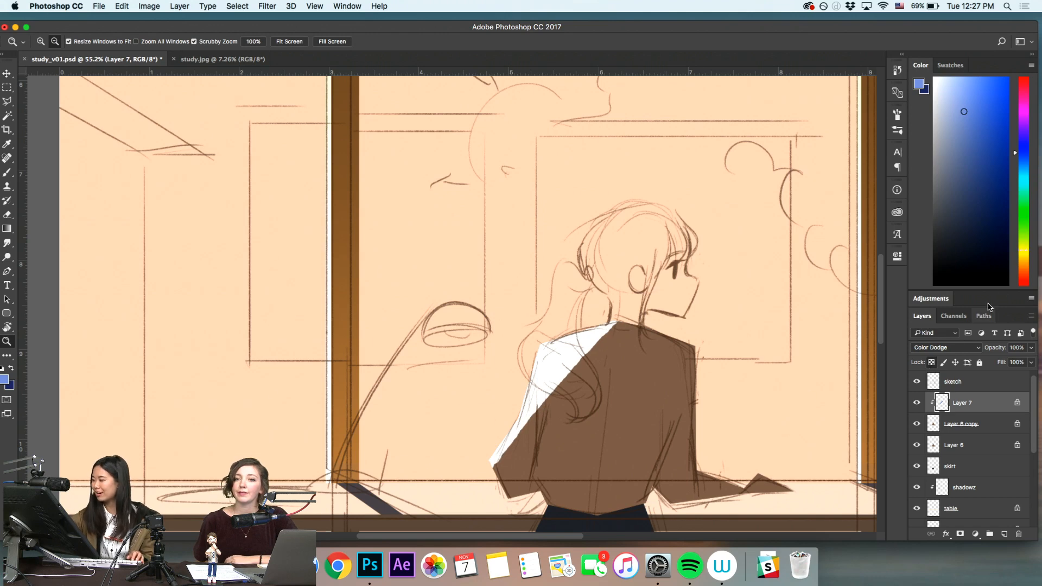
Try filling the Layer 7 highlight with a salmon orange, and undo the fill
left_click(1025, 277)
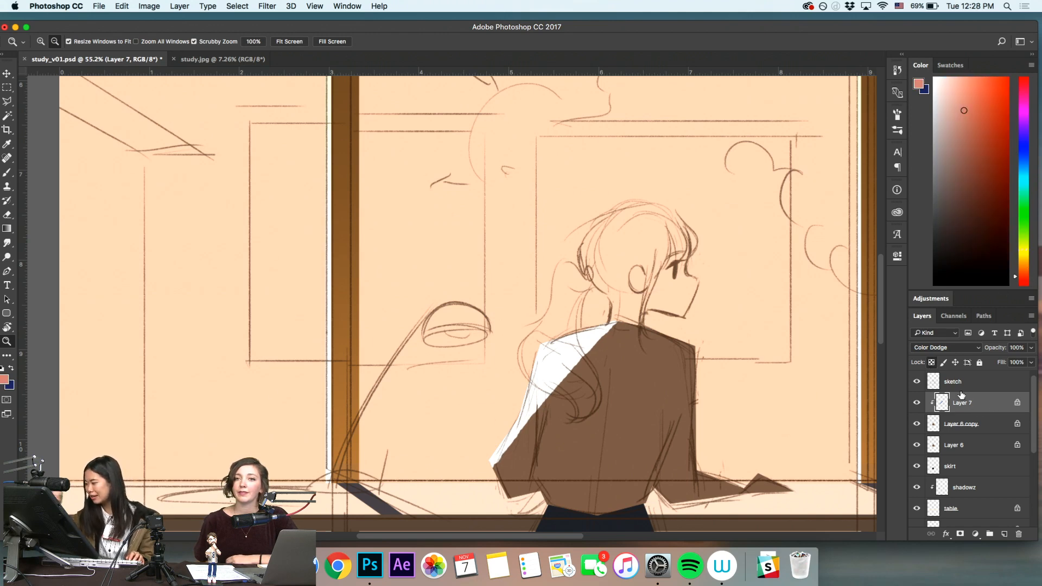
key("alt+BackSpace")
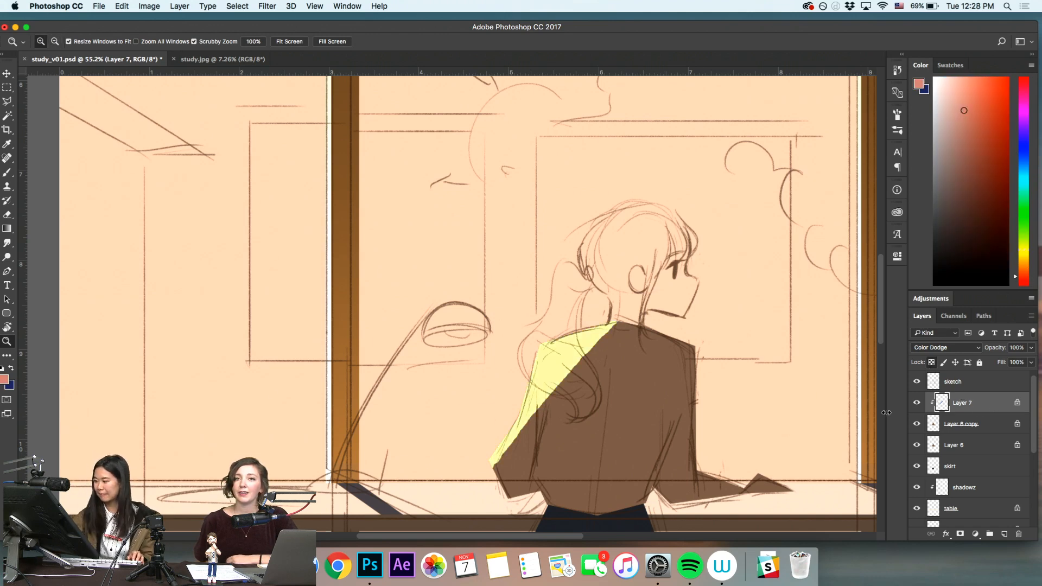
key("super+z")
mouse_move(665, 442)
left_mouse_down()
mouse_move(647, 436)
mouse_move(680, 440)
left_mouse_up()
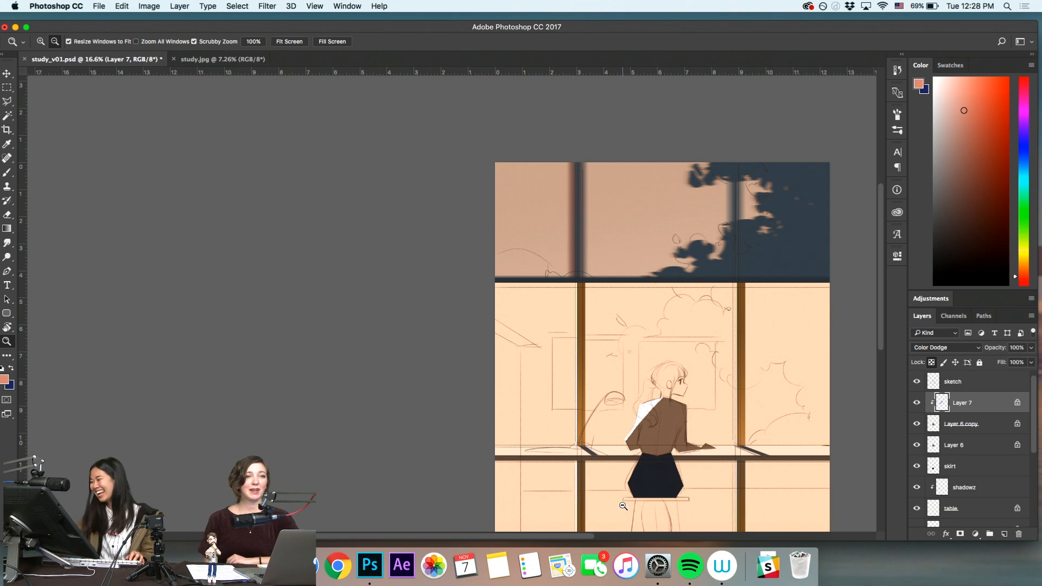
Narrow the shoulder highlight on Layer 7 slightly with Free Transform and save the document
left_click(969, 426)
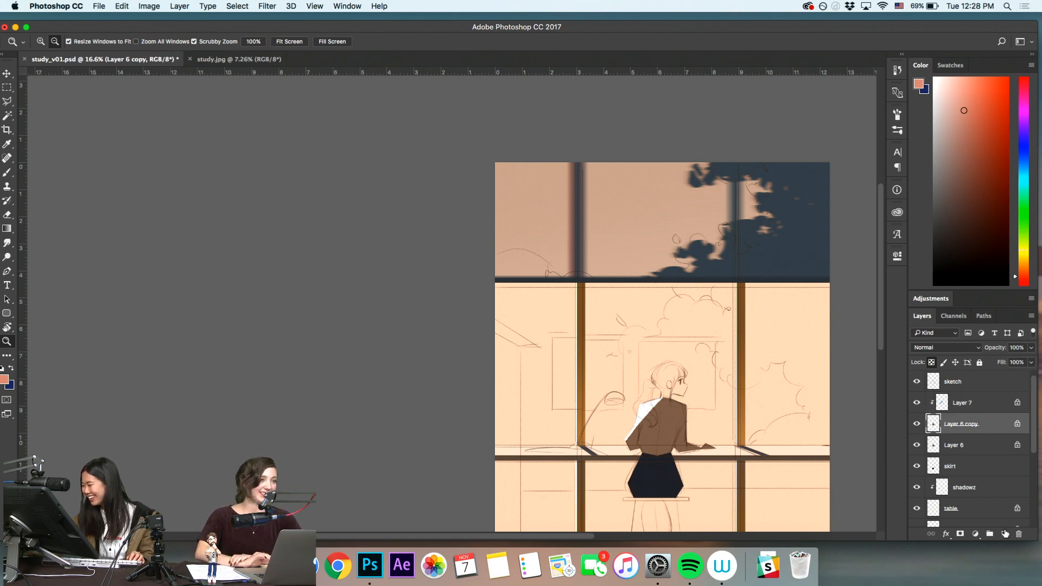
left_click(942, 403)
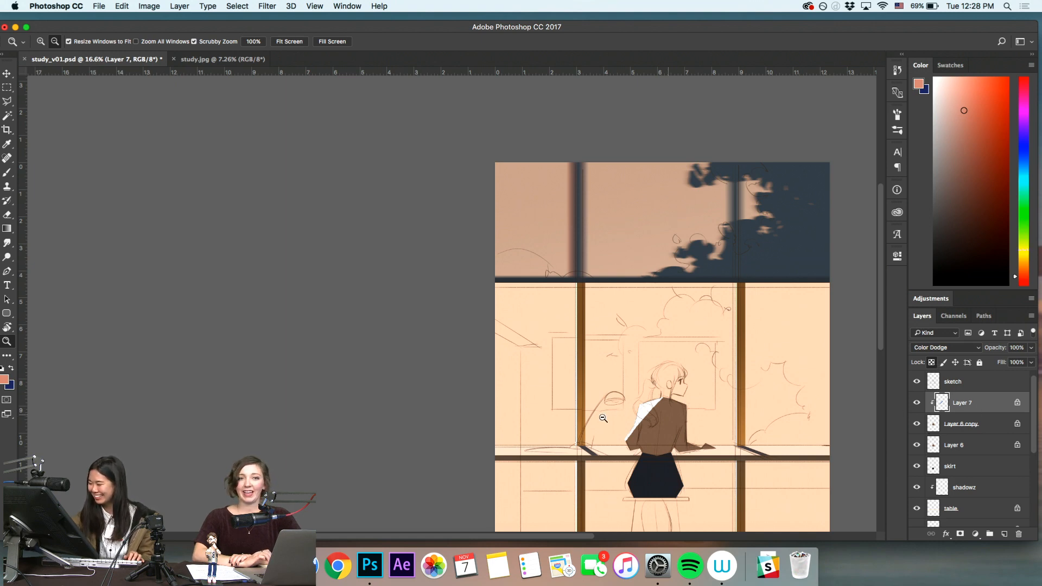
key("super+t")
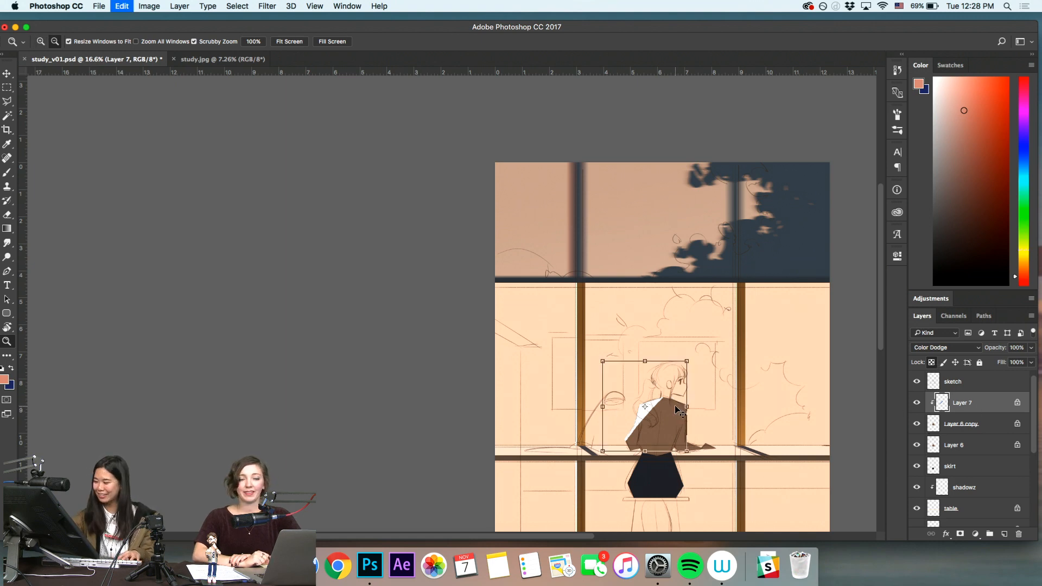
left_click_drag(686, 362, 676, 361)
key("Return")
left_click_drag(673, 404, 692, 418)
key("super+s")
key("super+0")
Add a new layer between skirt and shadowz and name it skin
left_click(981, 484)
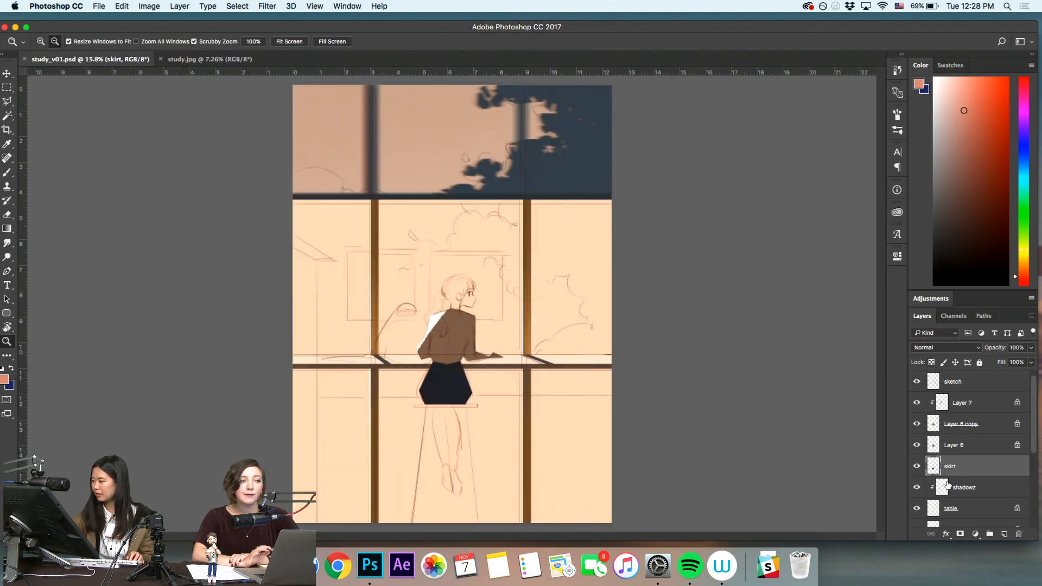
left_click(1004, 534)
double_click(955, 488)
type("skin")
key("Return")
Outline the girl's left lower leg with the Lasso, fill it with a muted red-brown on the skin layer, and save
key("i")
left_click(459, 319)
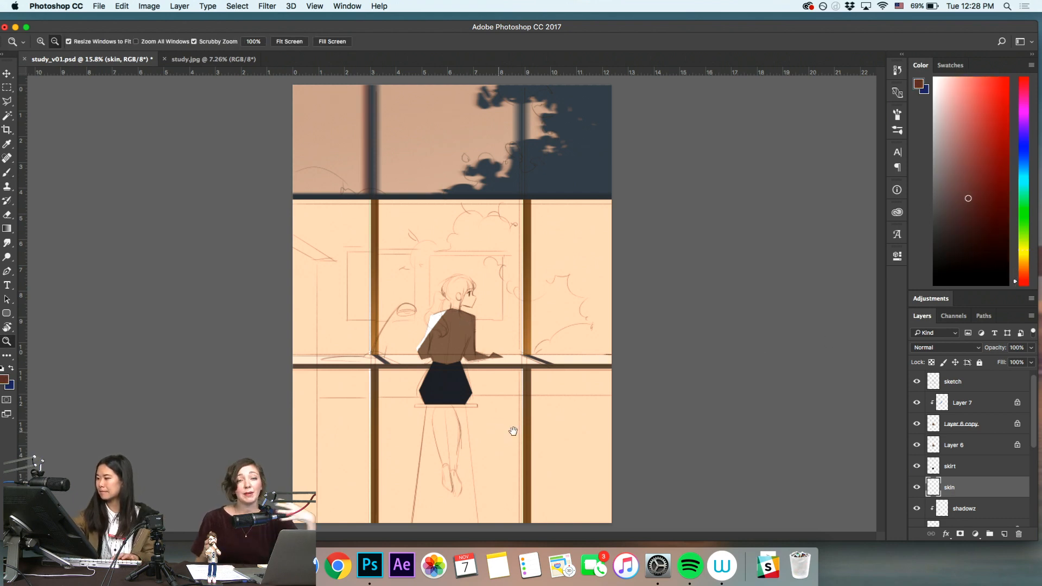
mouse_move(443, 446)
left_mouse_down()
mouse_move(510, 454)
mouse_move(449, 414)
mouse_move(447, 382)
left_mouse_up()
key("l")
key("shift+l")
key("shift+l")
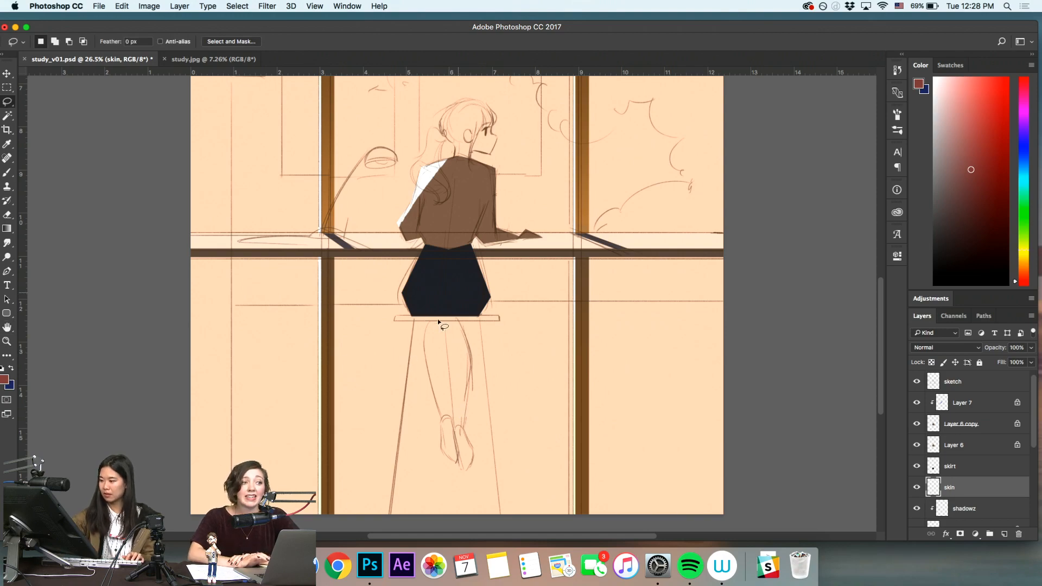
mouse_move(444, 434)
left_mouse_down()
mouse_move(451, 380)
mouse_move(439, 312)
left_mouse_up()
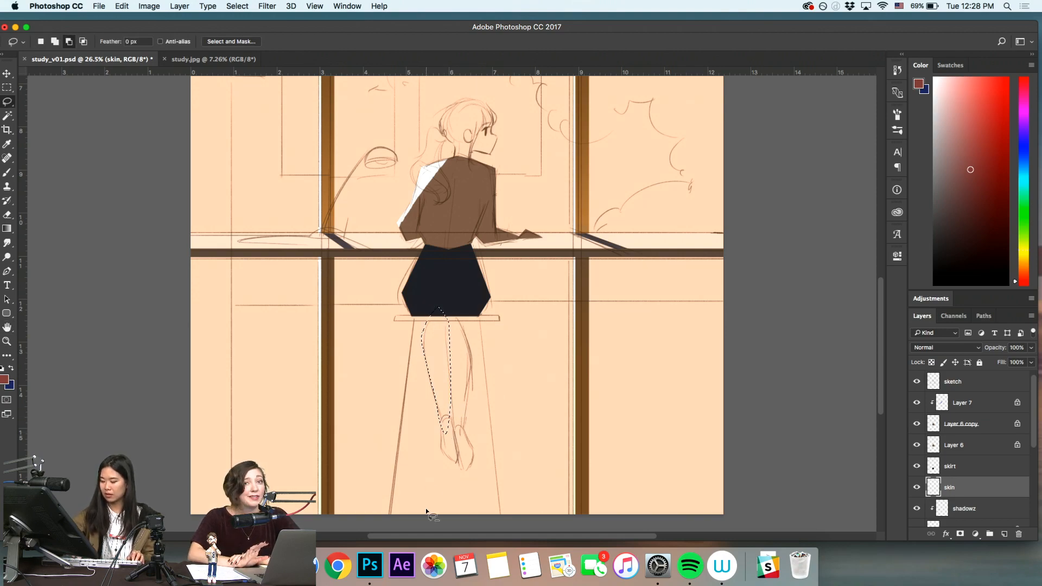
key("alt+BackSpace")
key("z")
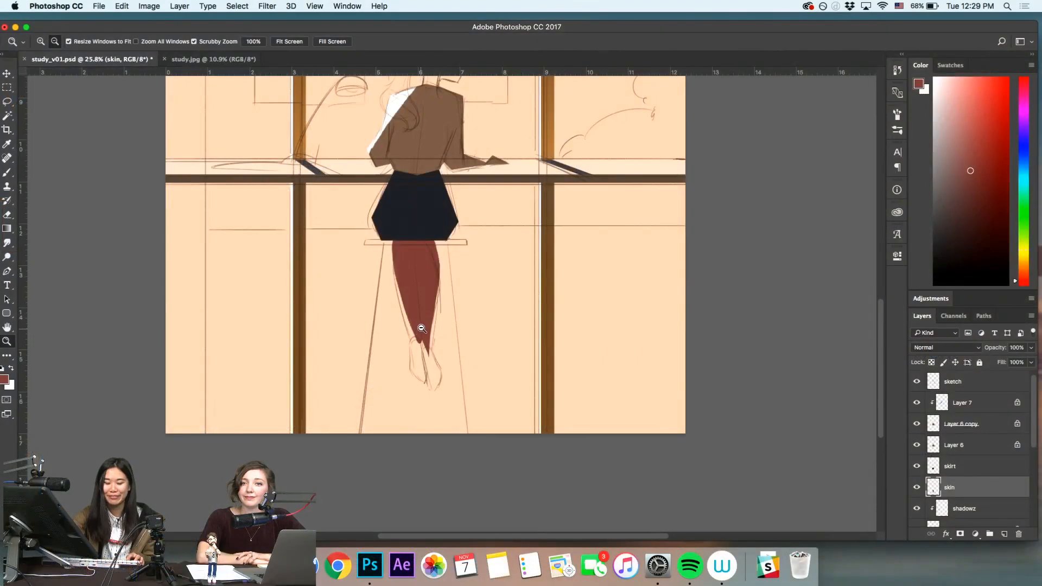
key("super+s")
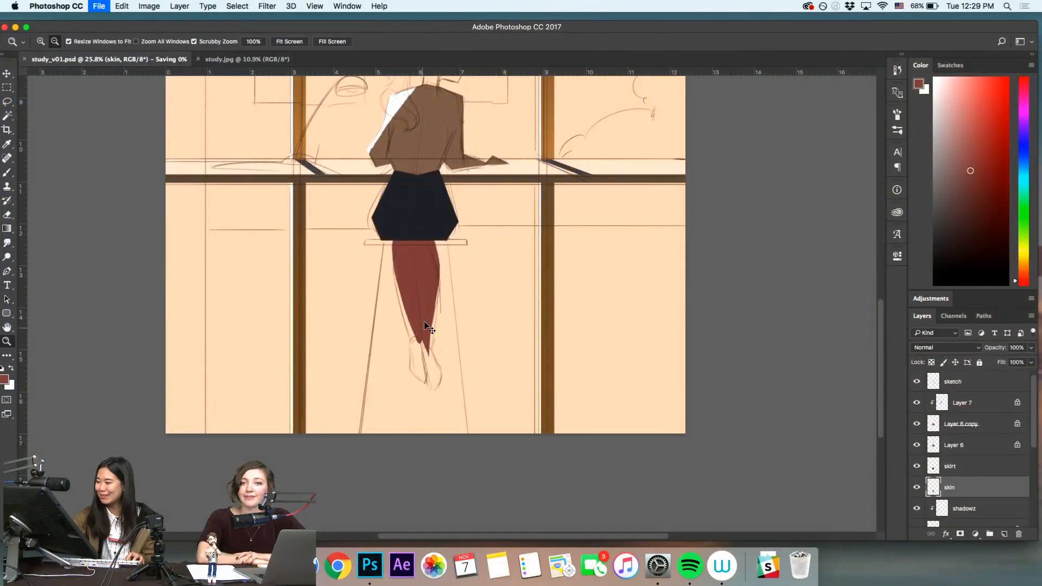
Try brushing the red-brown down the left calf toward the ankle on the skin layer, and undo the stroke
left_click_drag(406, 333, 421, 342)
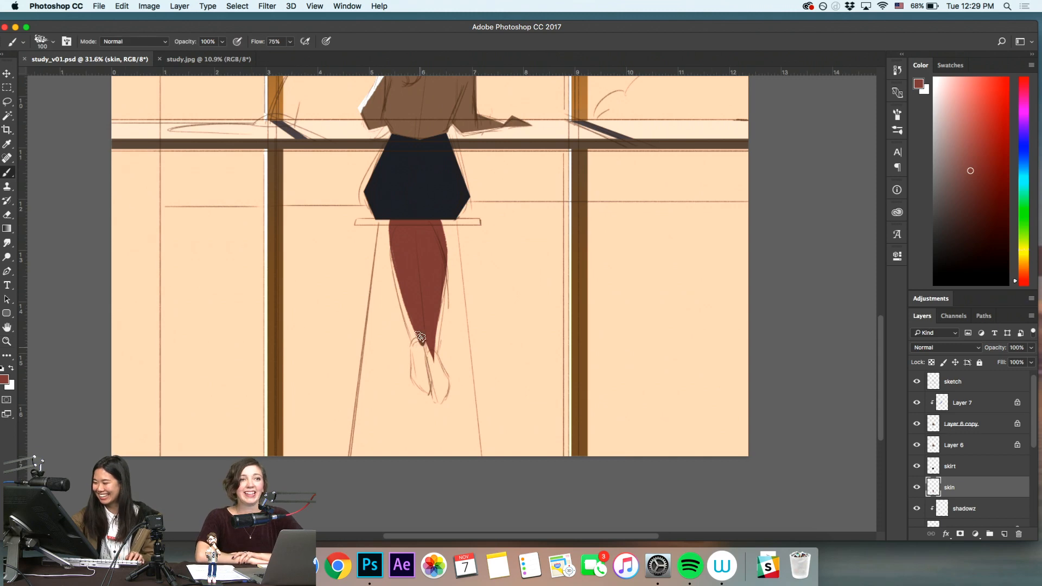
left_click_drag(407, 291, 417, 364)
key("super+z")
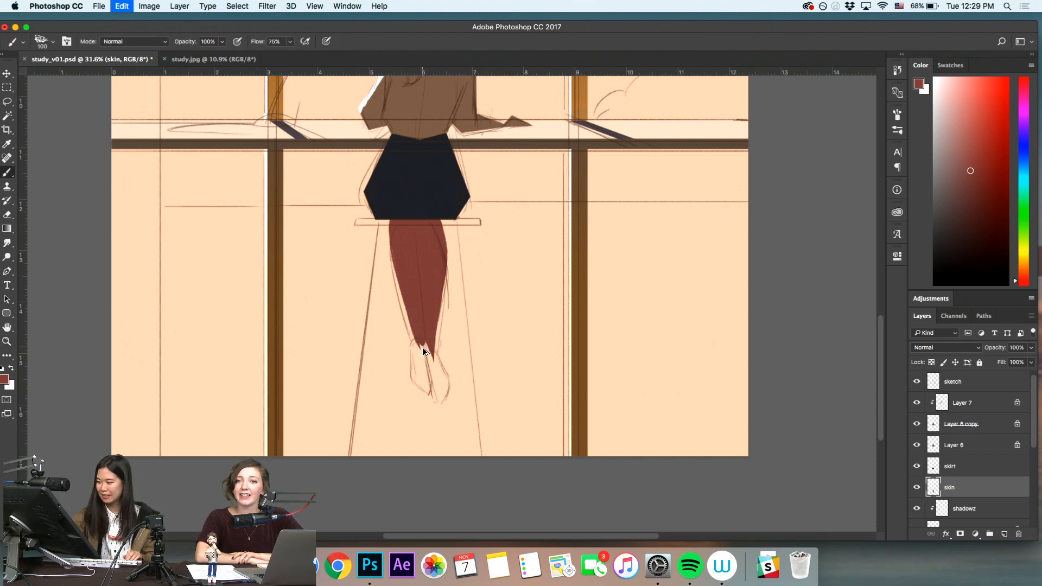
Outline another part of the girl's lower legs with the Lasso, fill it with the red-brown on the skin layer, and deselect
left_click(503, 391, "alt+super")
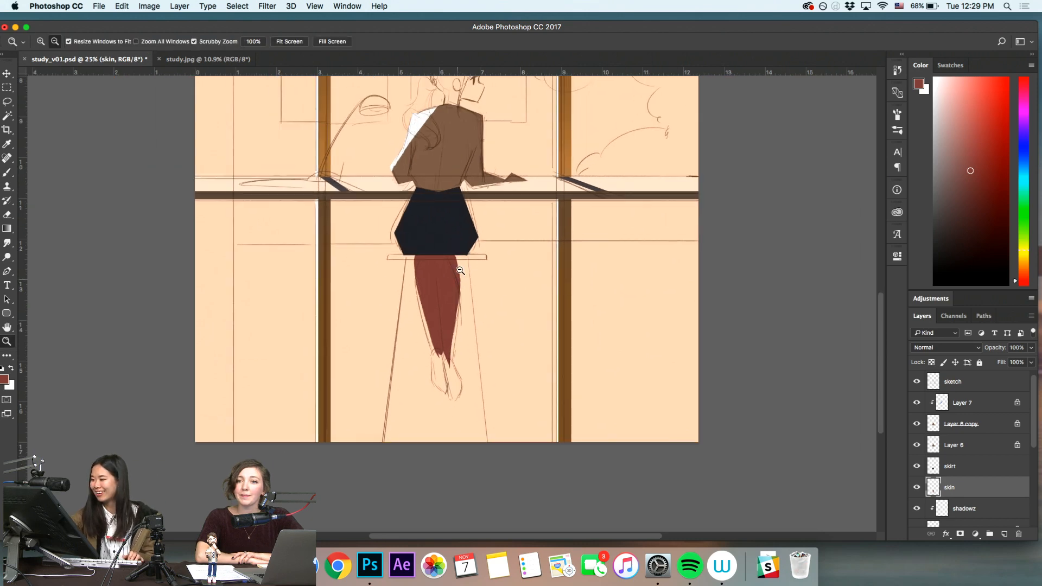
left_click_drag(443, 283, 461, 276)
key("l")
mouse_move(455, 240)
left_mouse_down()
mouse_move(451, 378)
mouse_move(389, 454)
mouse_move(358, 460)
left_mouse_up()
key("alt+BackSpace")
key("super+d")
left_click_drag(443, 298, 513, 318)
Lock the skin layer's transparent pixels and refill the legs with a darker, more saturated red-brown
left_click(931, 362)
left_click(969, 170)
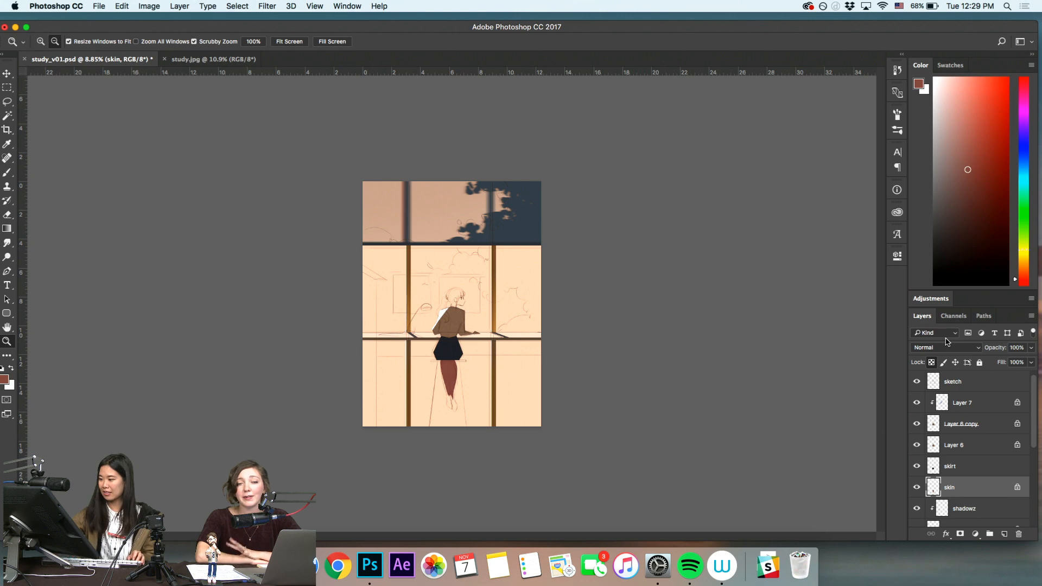
left_click(977, 177)
left_click(1023, 283)
key("alt+BackSpace")
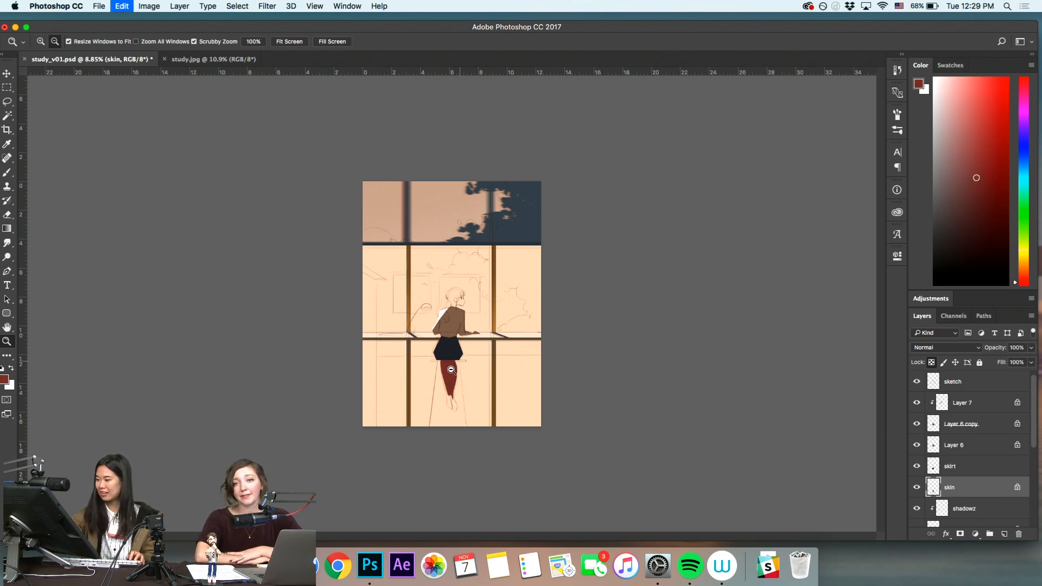
left_click_drag(452, 369, 709, 416)
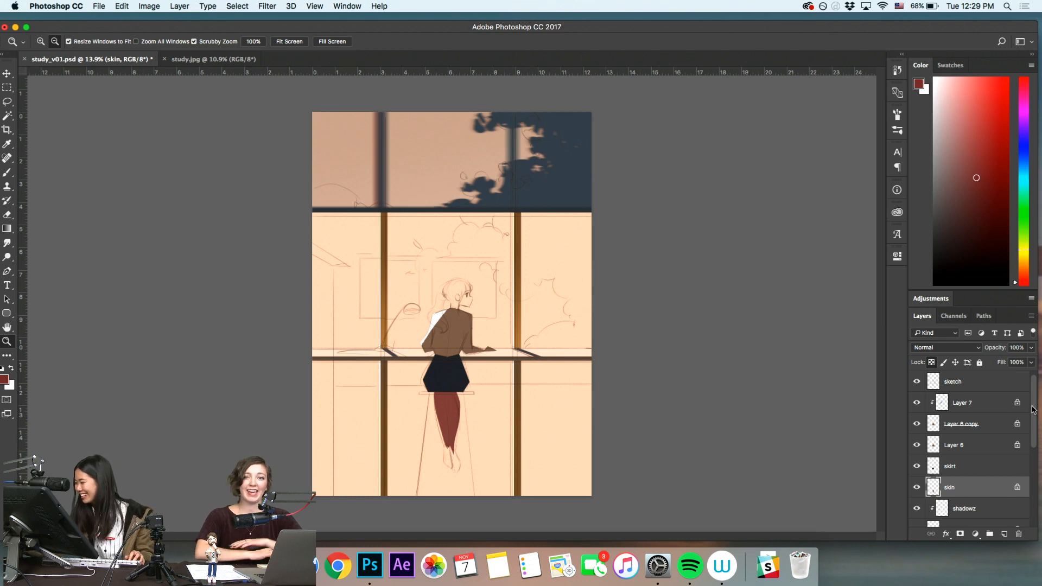
Add a new layer directly above Layer 7 and name it hair
left_click(974, 428)
left_click(968, 486)
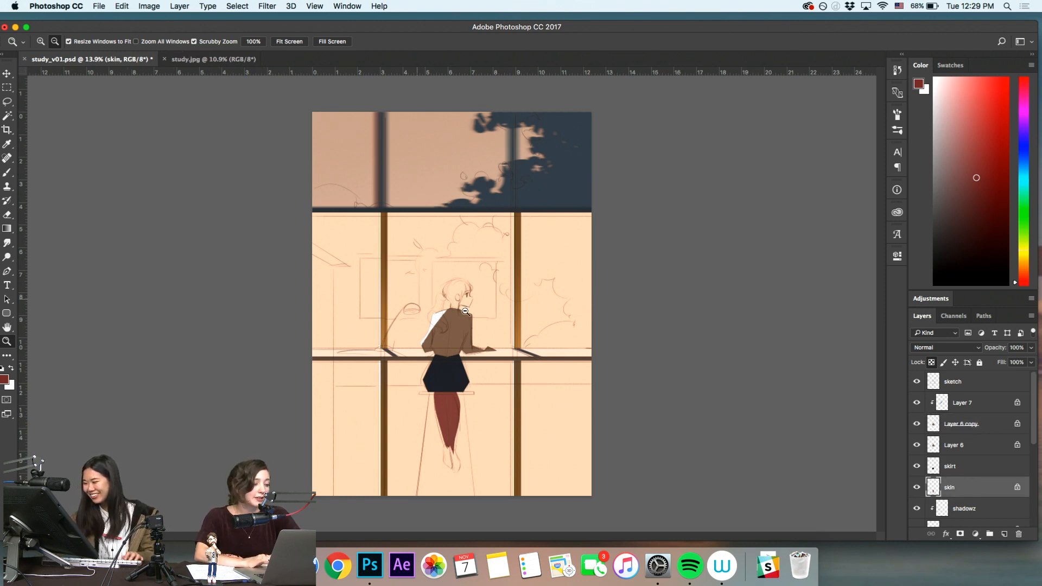
left_click_drag(420, 301, 530, 366)
key("space")
left_click(993, 427)
left_click(994, 405)
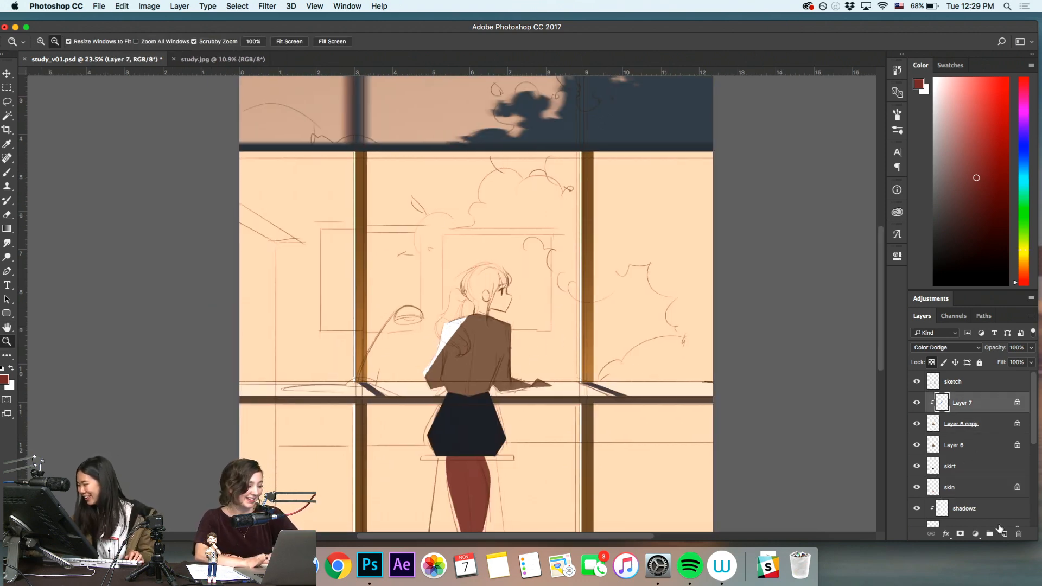
left_click(1004, 534)
type("hair")
key("Return")
scroll(528, 347, "up", 5)
scroll(528, 347, "left", 1)
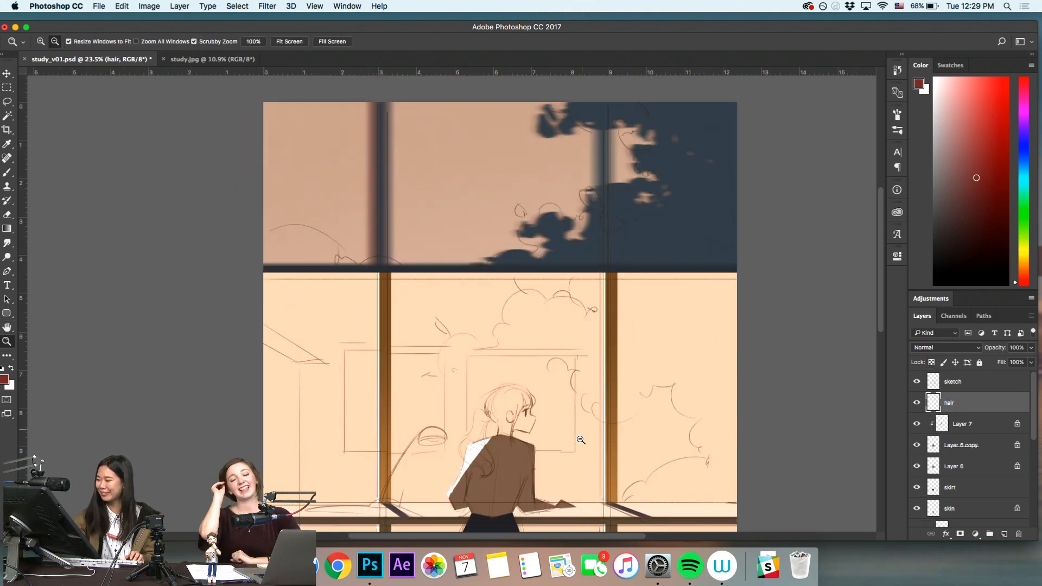
Sample the dark blue of the window's foliage shadow and shift it to a muted dark red for the hair
scroll(484, 426, "up", 3)
key("i")
left_click(634, 152)
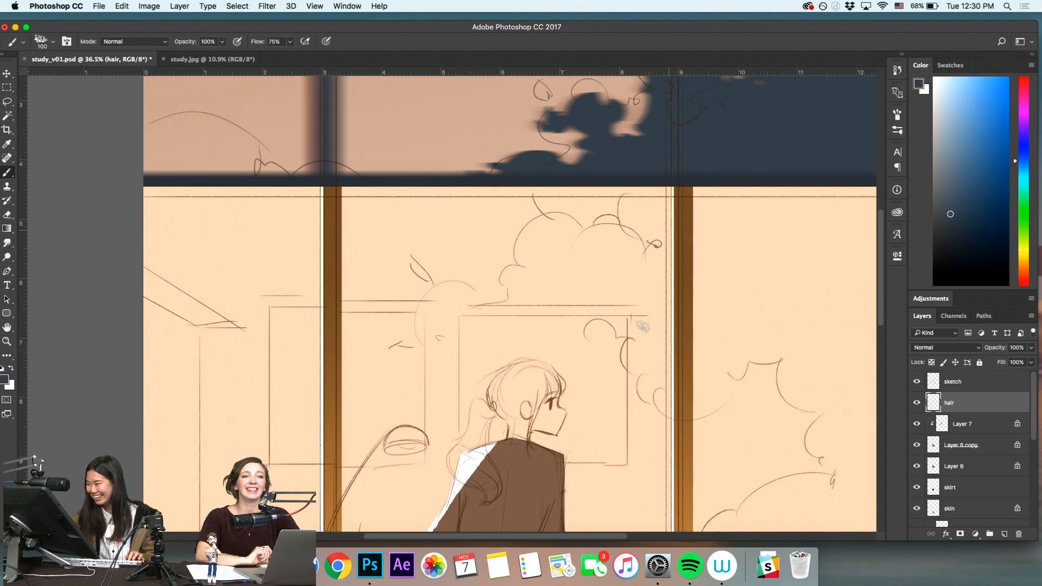
left_click_drag(972, 208, 944, 201)
left_click(1023, 77)
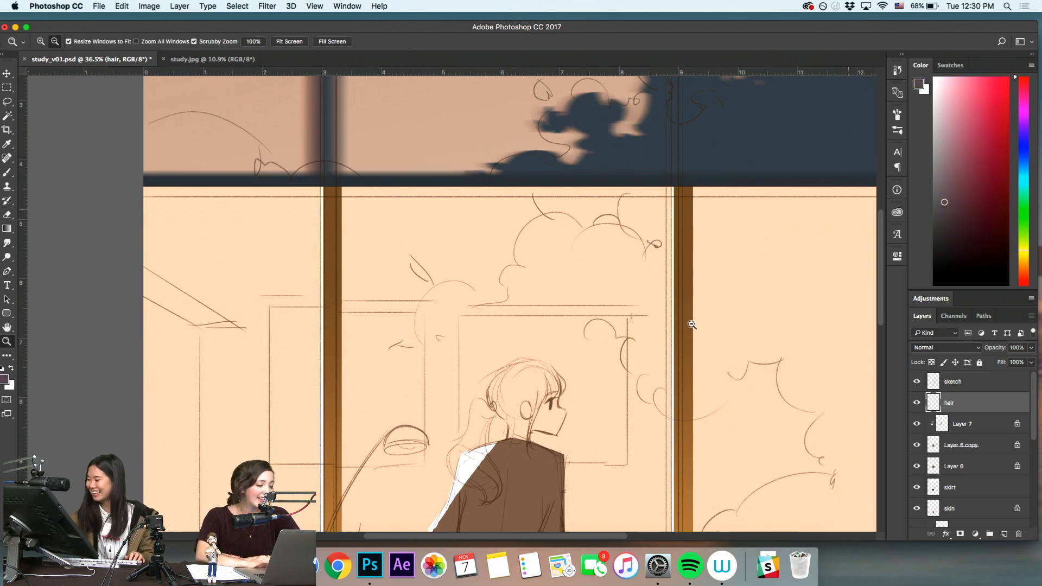
Try a muted red brush stroke along the back of the woman's head, undo it, and pick a slightly more saturated shade
scroll(541, 395, "up", 4)
key("b")
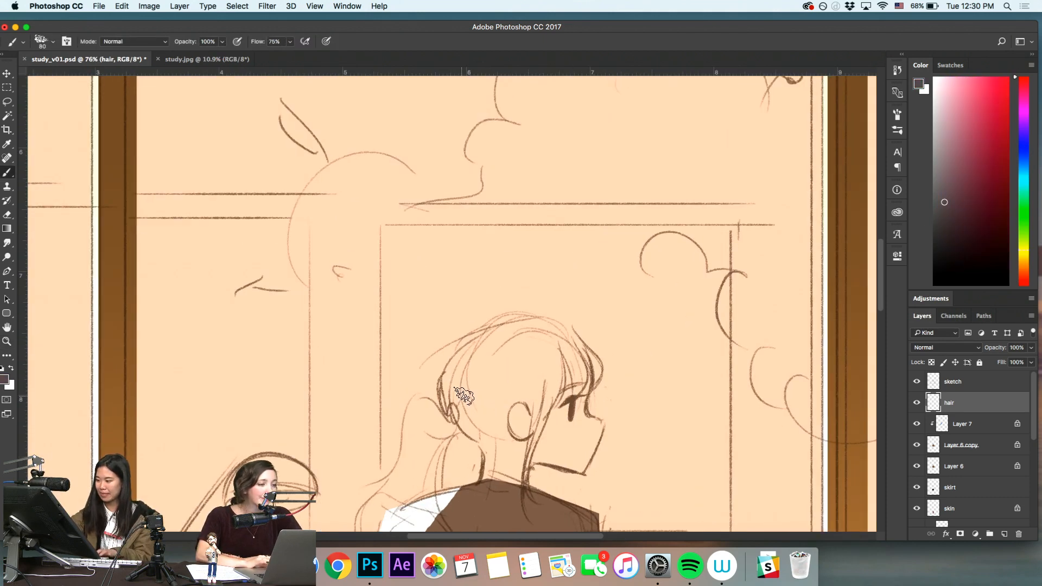
left_click_drag(446, 382, 480, 438)
key("super+z")
left_click(957, 198)
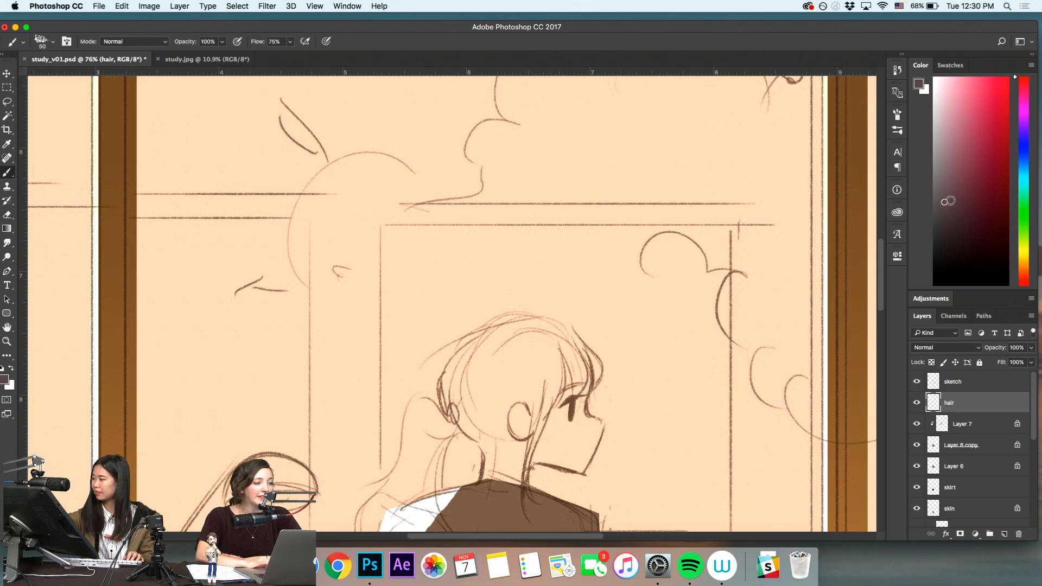
Sample the brown of the woman's top and shift its hue towards red to get a dark hair colour
key("z")
key("i")
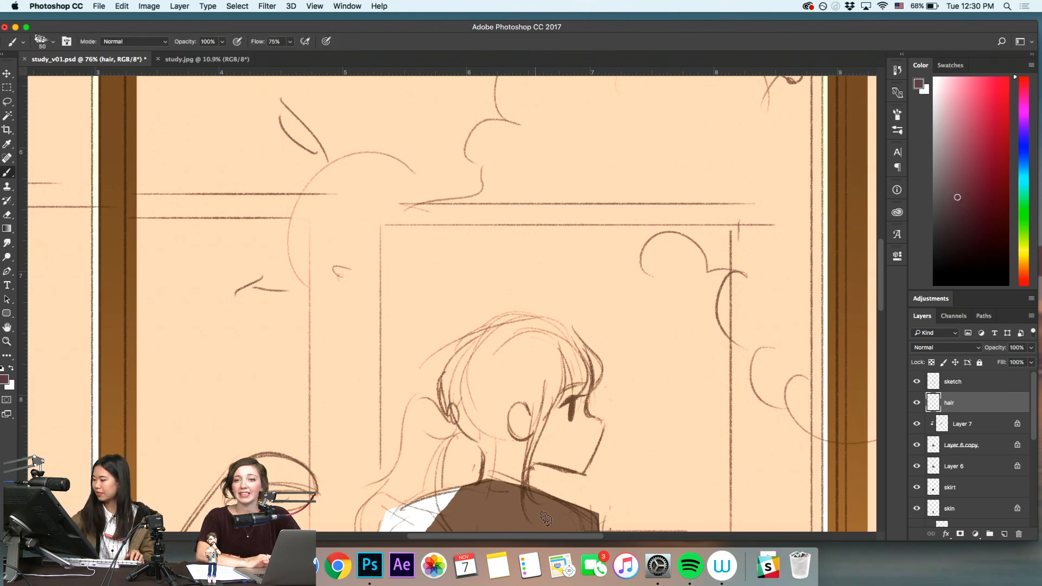
left_click(546, 513)
key("z")
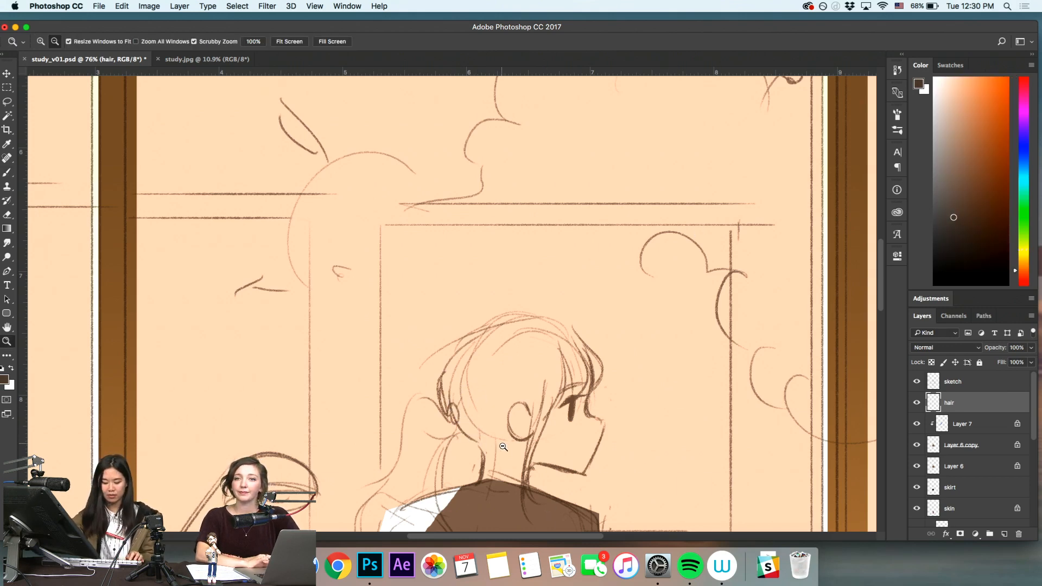
key("b")
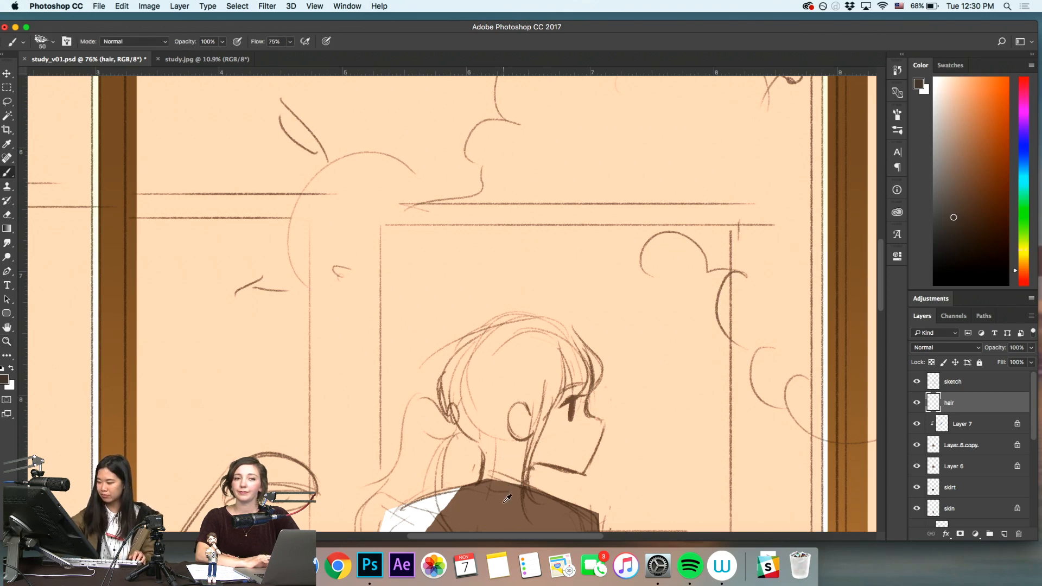
mouse_move(510, 505)
left_mouse_down()
mouse_move(534, 510)
mouse_move(869, 429)
mouse_move(874, 383)
mouse_move(768, 342)
mouse_move(867, 258)
mouse_move(450, 420)
mouse_move(497, 498)
left_mouse_up()
left_click_drag(1011, 266, 1015, 278)
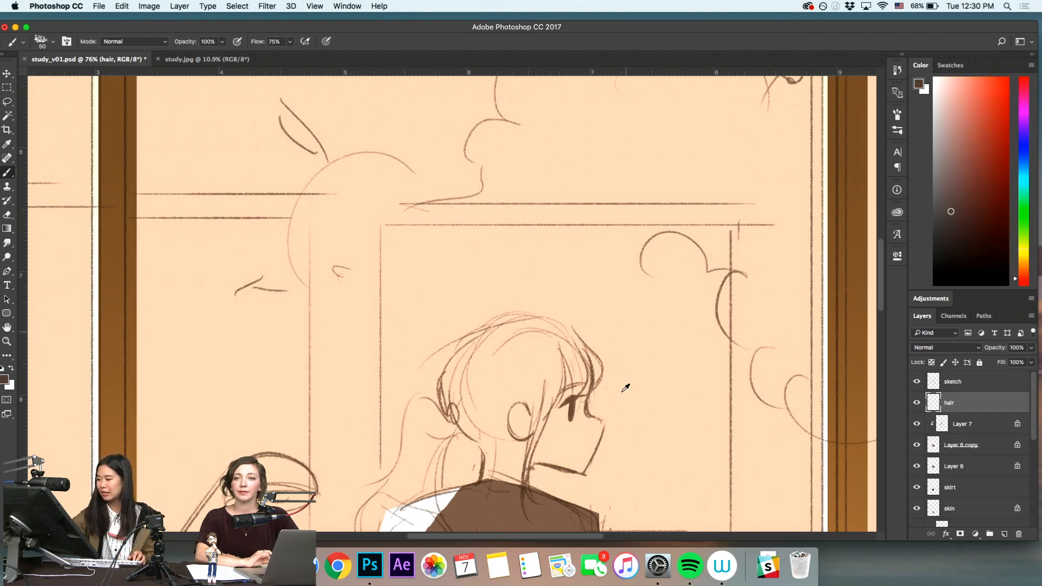
Paint the back of the head dark brown on the hair layer with the 50 px brush, following the sketch up to the crown
key("z")
left_click_drag(672, 410, 553, 443)
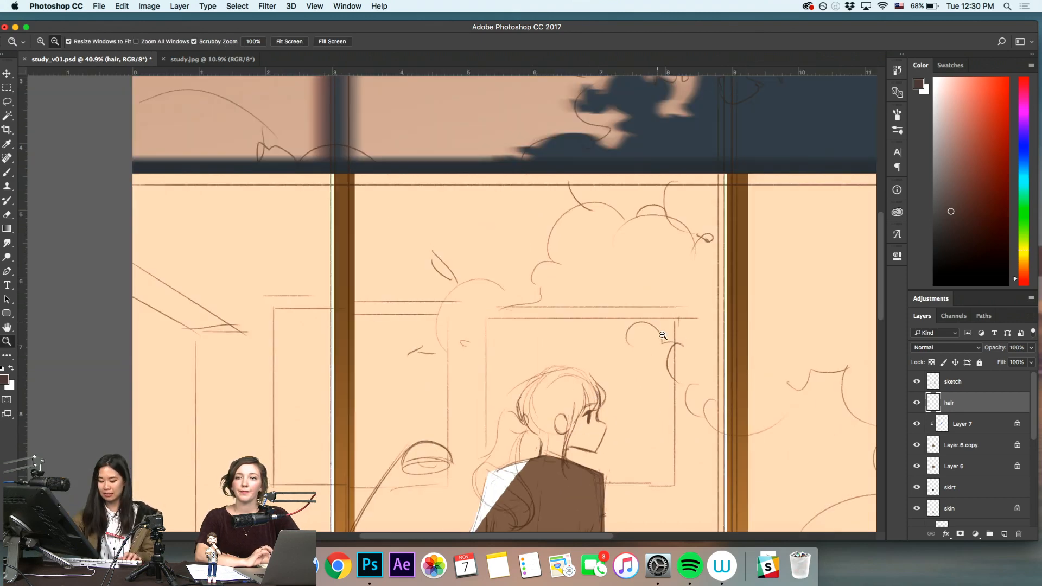
left_click_drag(652, 422, 607, 508)
mouse_move(579, 448)
left_mouse_down()
mouse_move(578, 374)
mouse_move(517, 272)
left_mouse_up()
key("super+space")
left_click_drag(472, 334, 524, 332)
mouse_move(501, 368)
left_mouse_down()
mouse_move(478, 328)
mouse_move(502, 358)
mouse_move(512, 337)
mouse_move(518, 353)
left_mouse_up()
key("alt+super+space")
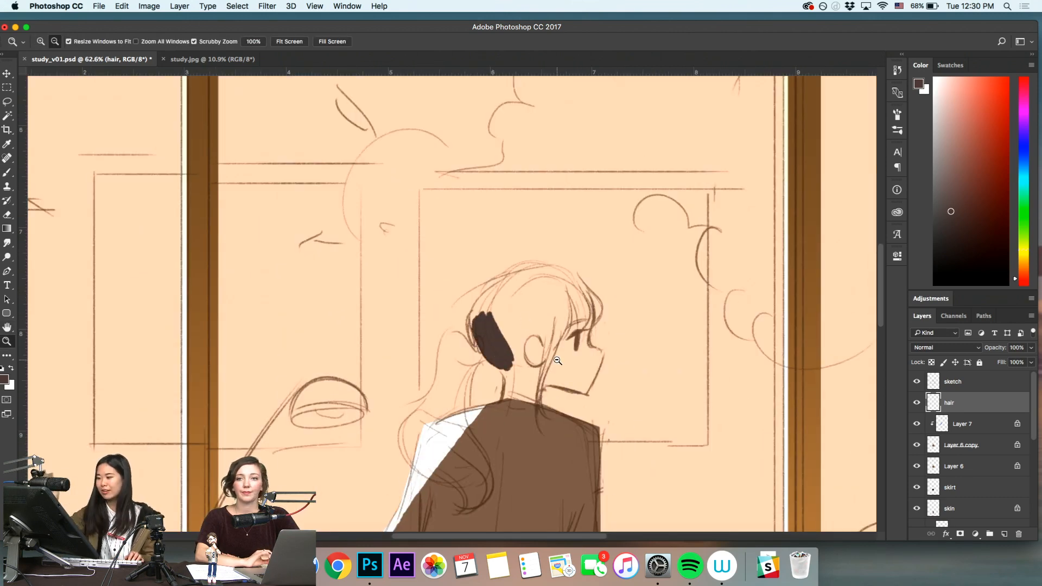
left_click_drag(563, 445, 531, 509)
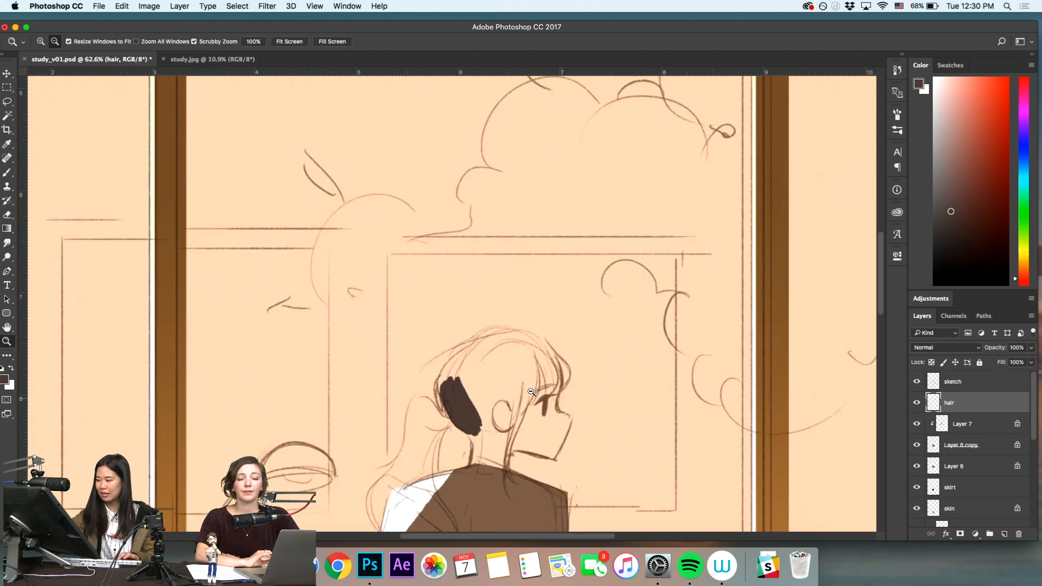
mouse_move(449, 375)
left_mouse_down()
mouse_move(462, 357)
mouse_move(443, 368)
mouse_move(485, 348)
left_mouse_up()
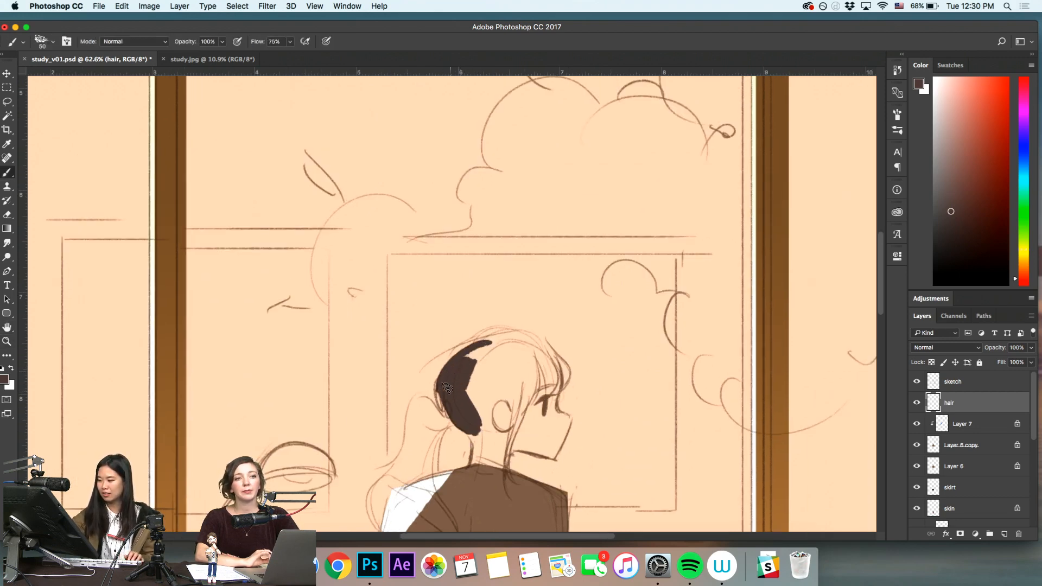
Compare the overall figure and hair in the reference image study.jpg with the painting in study_v01.psd
key("z")
left_click(216, 58)
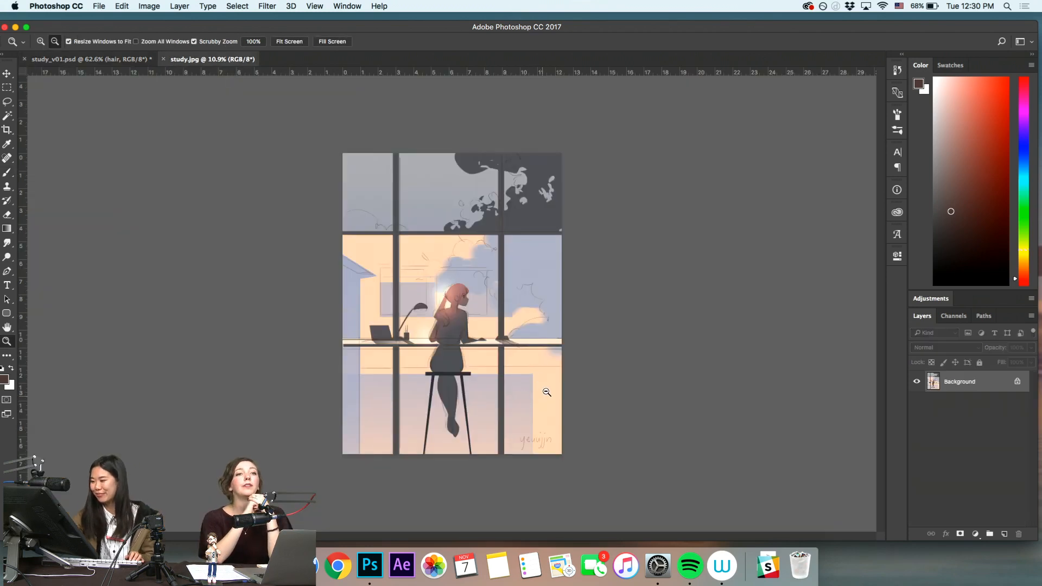
left_click_drag(545, 394, 513, 401)
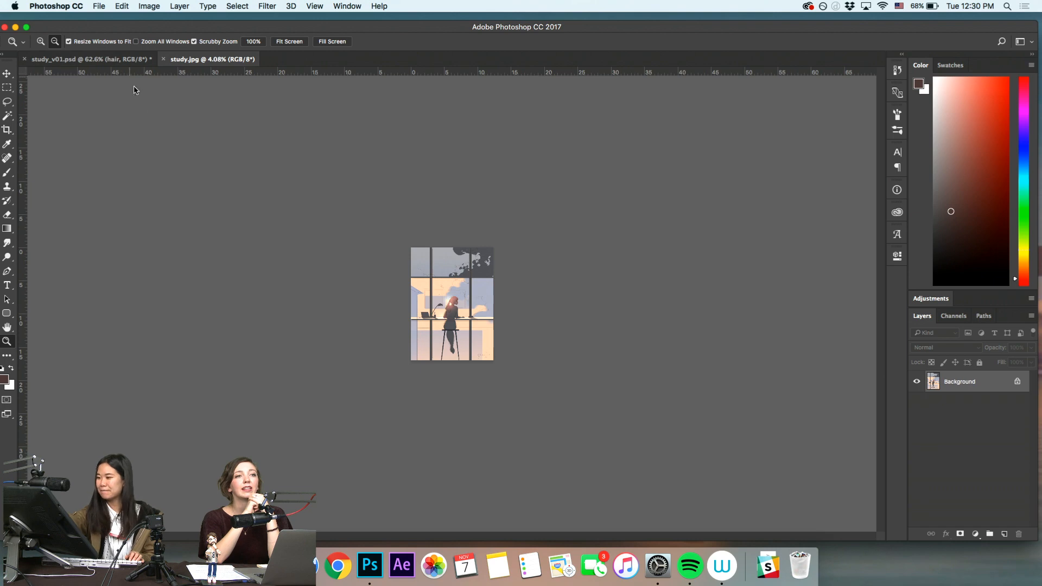
left_click_drag(540, 302, 546, 302)
left_click_drag(441, 306, 487, 287)
left_click(118, 61)
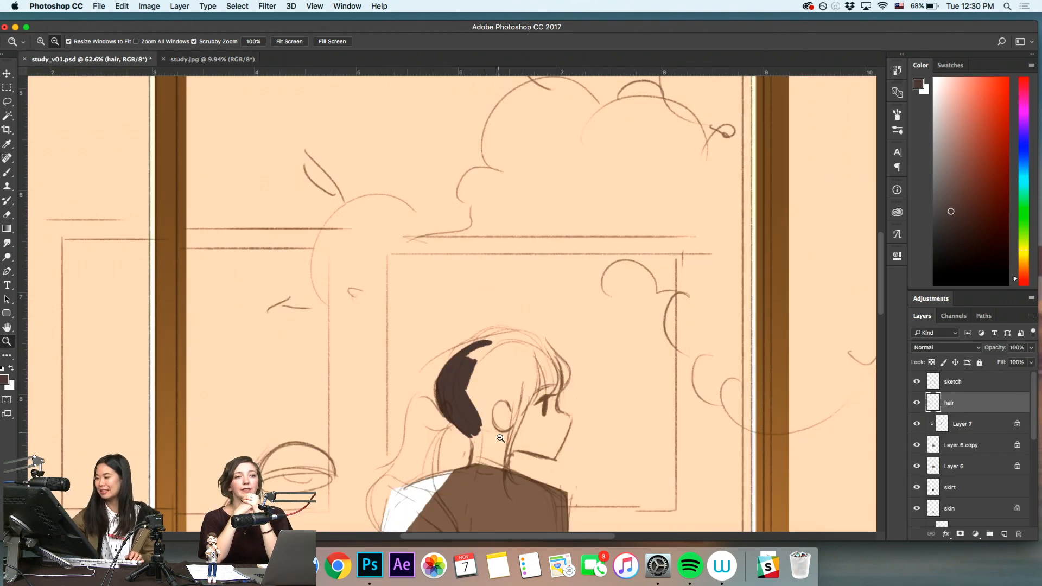
left_click_drag(457, 460, 515, 350)
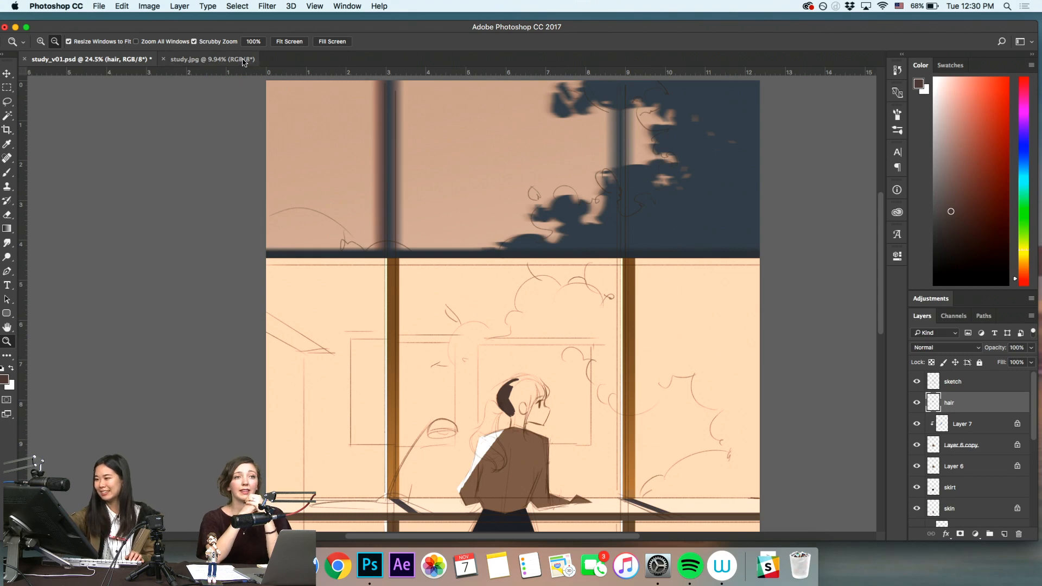
mouse_move(524, 405)
left_mouse_down()
mouse_move(553, 427)
mouse_move(494, 404)
mouse_move(527, 420)
left_mouse_up()
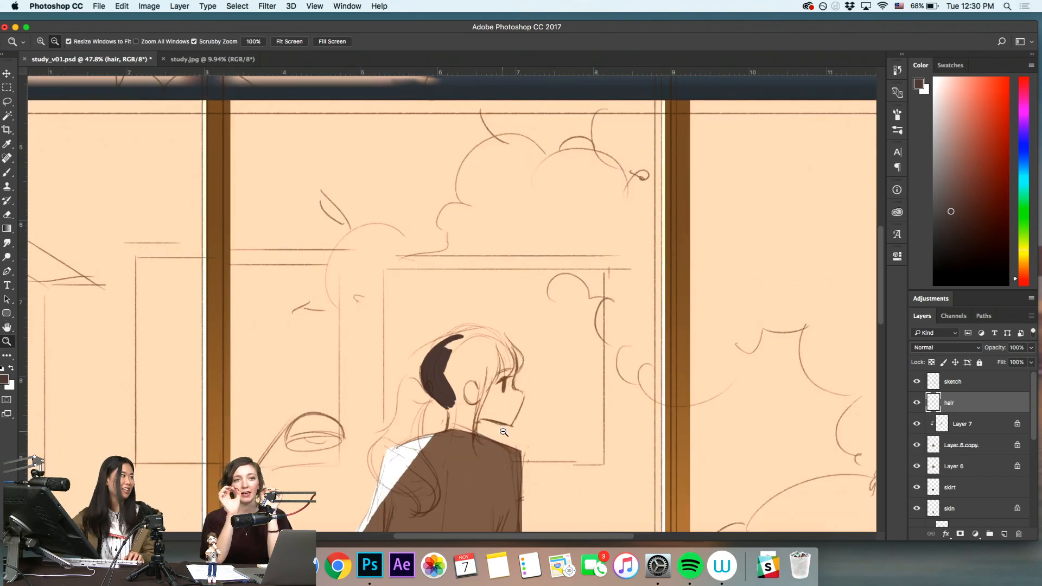
left_click_drag(515, 382, 521, 391)
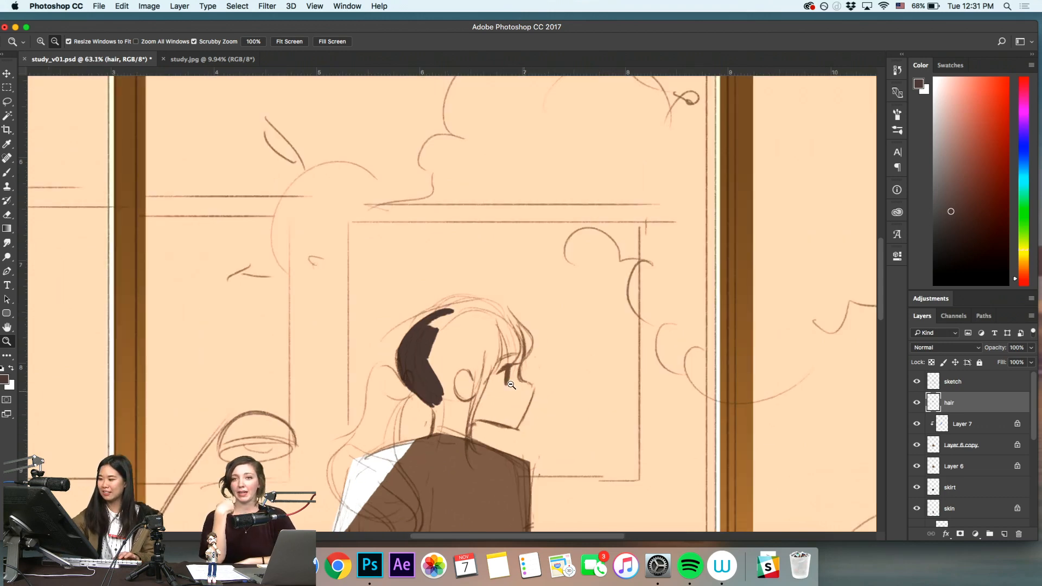
Extend the dark hair from the back of the head towards the ear and paint around the ear's upper edge
key("b")
mouse_move(435, 355)
left_mouse_down()
mouse_move(441, 396)
mouse_move(453, 395)
mouse_move(459, 367)
mouse_move(473, 374)
mouse_move(461, 379)
mouse_move(476, 374)
left_mouse_up()
key("super+z")
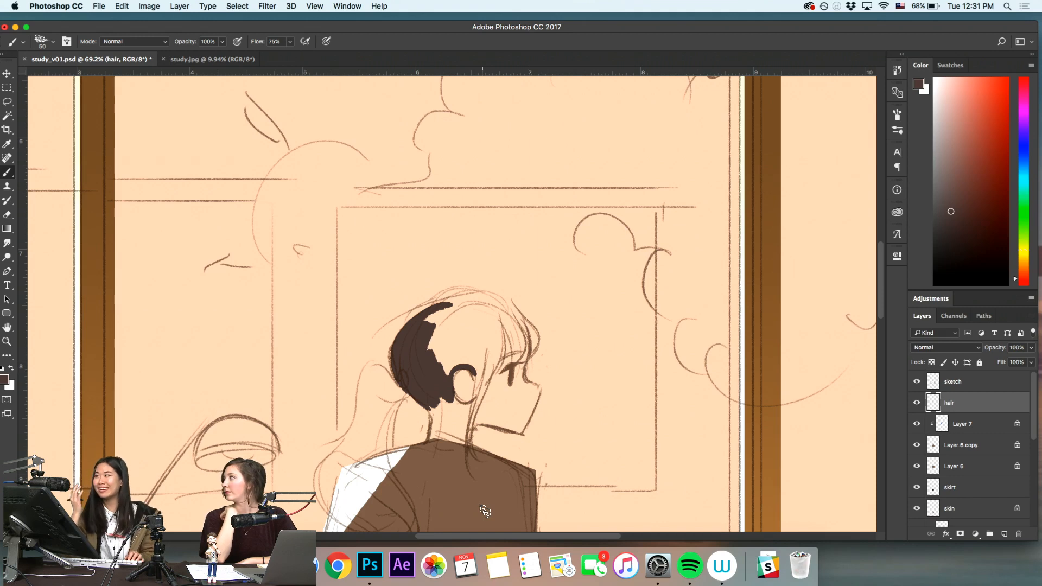
Paint a long sidelock from the front of the ear down to the shoulder, redoing the stroke as needed
left_click_drag(477, 380, 466, 485)
left_click_drag(484, 383, 468, 500)
key("super+z")
mouse_move(482, 393)
left_mouse_down()
mouse_move(486, 483)
mouse_move(473, 464)
mouse_move(457, 470)
mouse_move(470, 495)
left_mouse_up()
key("super+z")
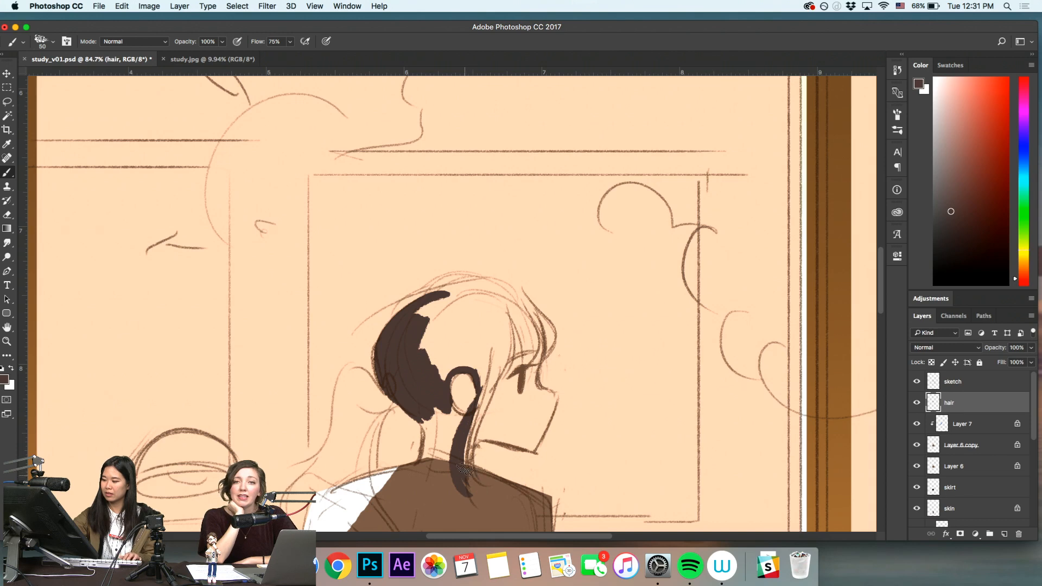
Paint tapered strands from above the ear and from the front hairline down into the sidelock
key("z")
left_click_drag(495, 446, 487, 422)
key("b")
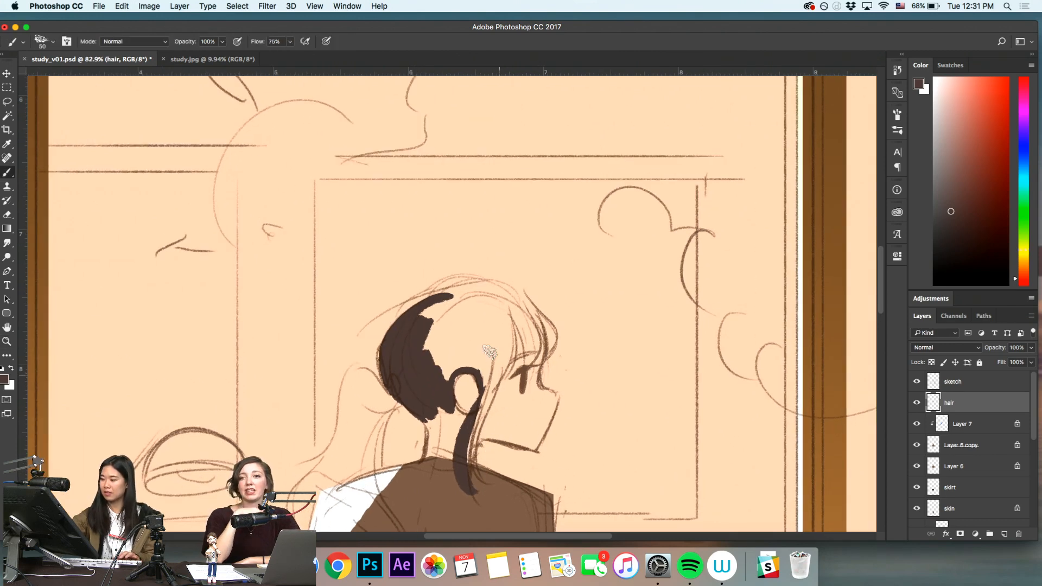
mouse_move(482, 326)
left_mouse_down()
mouse_move(475, 430)
mouse_move(462, 443)
left_mouse_up()
left_click_drag(501, 297, 476, 425)
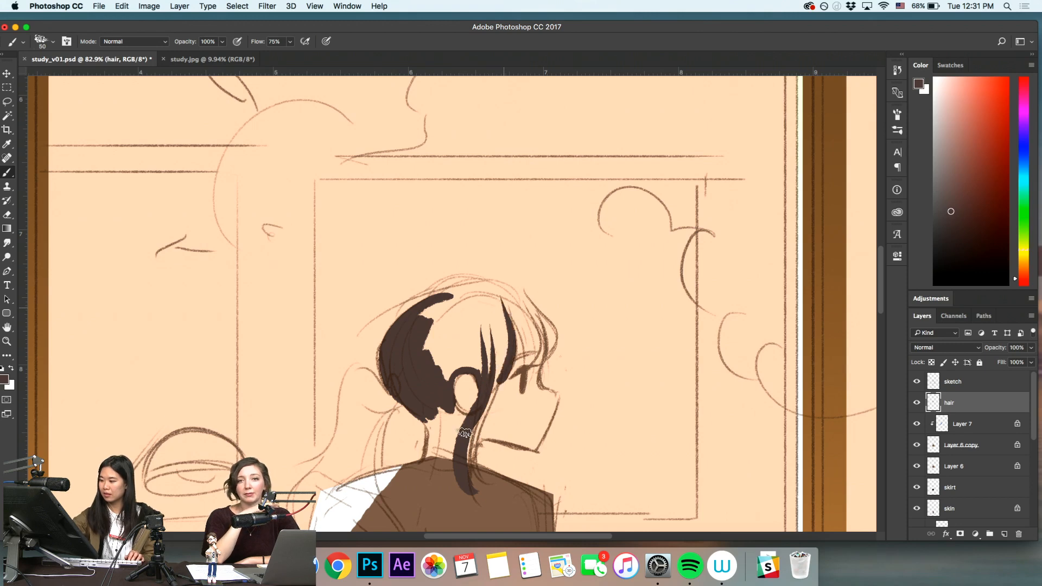
Lasso the unpainted area between the back hair and front strands, fill it with the hair colour, deselect, and touch up the remaining gap
key("l")
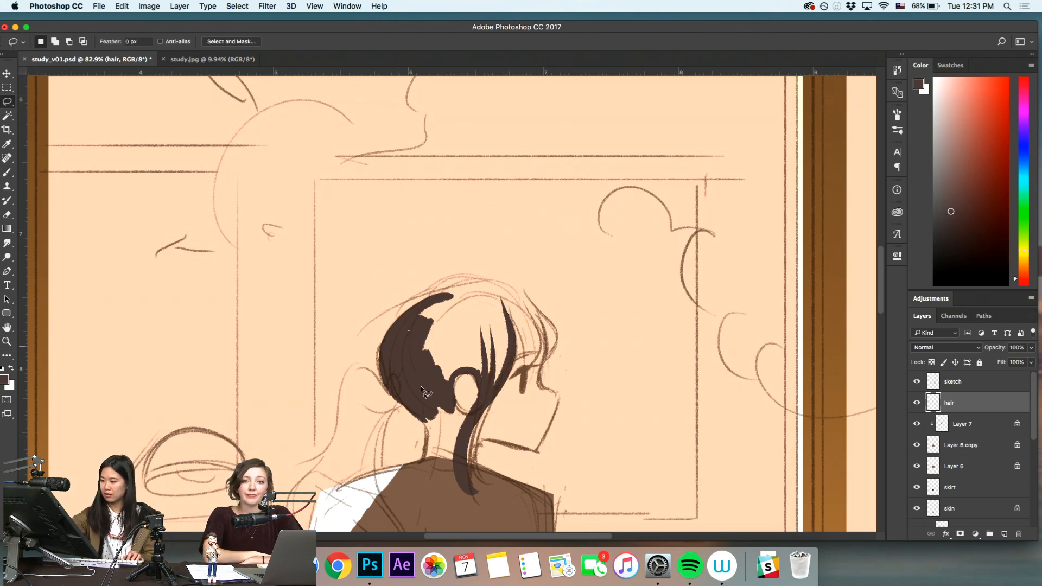
left_click_drag(474, 371, 502, 381)
left_click_drag(504, 312, 429, 314)
key("alt+BackSpace")
key("super+d")
key("r")
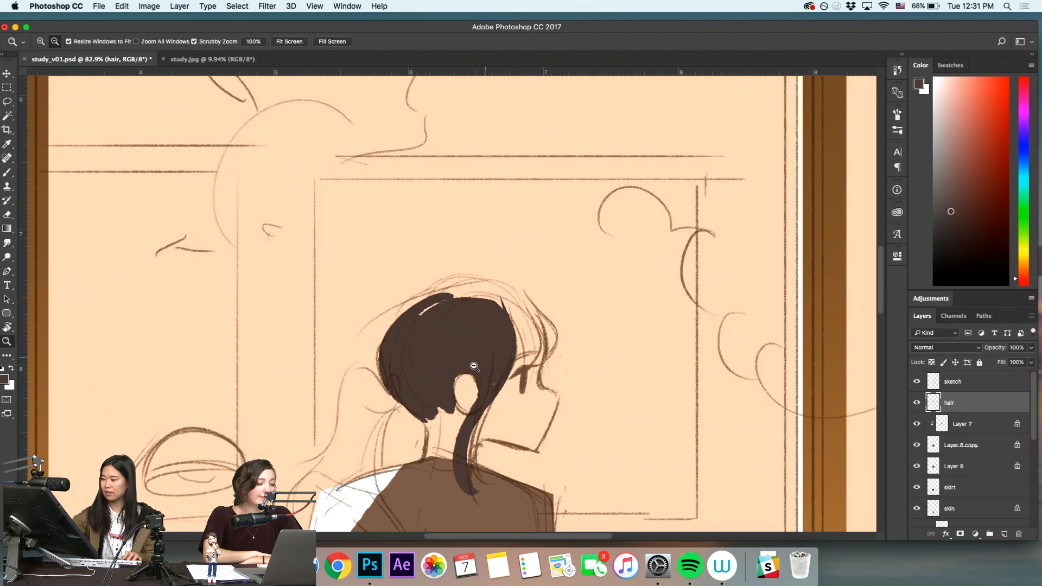
key("b")
left_click(495, 383)
Try an extra thin strand hanging in front of the sidelock and undo it
key("z")
key("r")
mouse_move(602, 311)
left_mouse_down()
mouse_move(626, 414)
mouse_move(660, 317)
left_mouse_up()
key("z")
left_click(604, 438, "shift")
left_click(686, 317, "shift")
key("r")
key("z")
key("b")
left_click_drag(576, 367, 569, 422)
key("super+z")
key("z")
mouse_move(566, 375)
left_mouse_down()
mouse_move(599, 365)
mouse_move(571, 429)
left_mouse_up()
key("b")
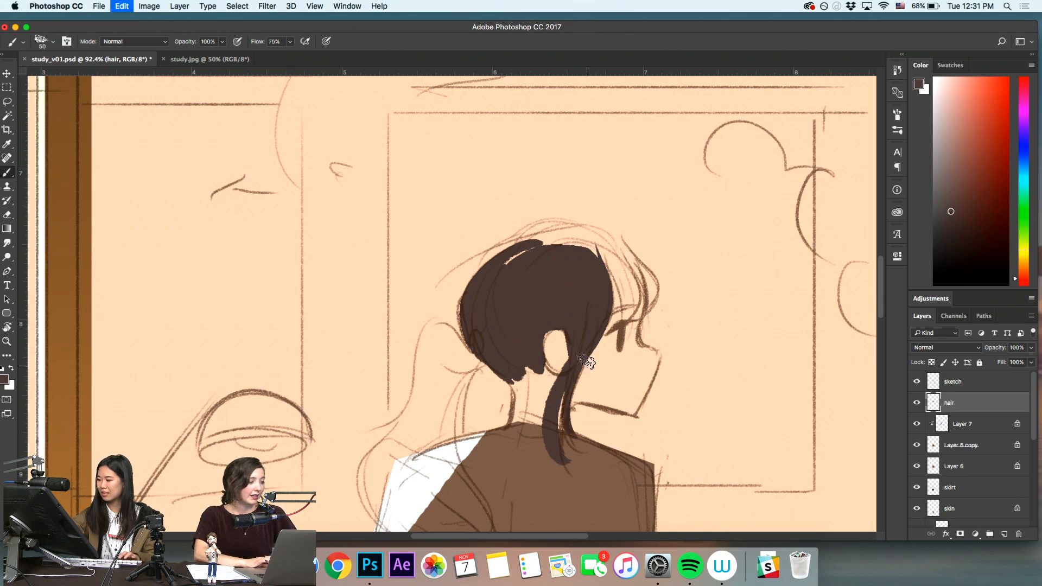
key("super+z")
Paint the sidelock's front edge from beside the eye down to the shoulder, undoing unsatisfactory strokes
left_click_drag(591, 342, 563, 437)
key("super+z")
left_click_drag(594, 344, 564, 436)
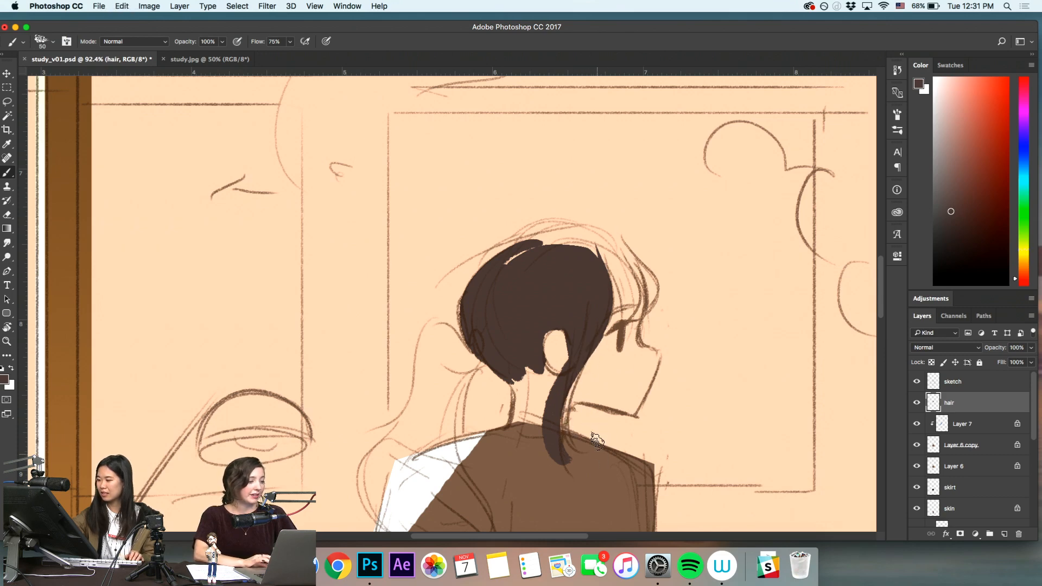
key("super+z")
left_click_drag(593, 347, 590, 457)
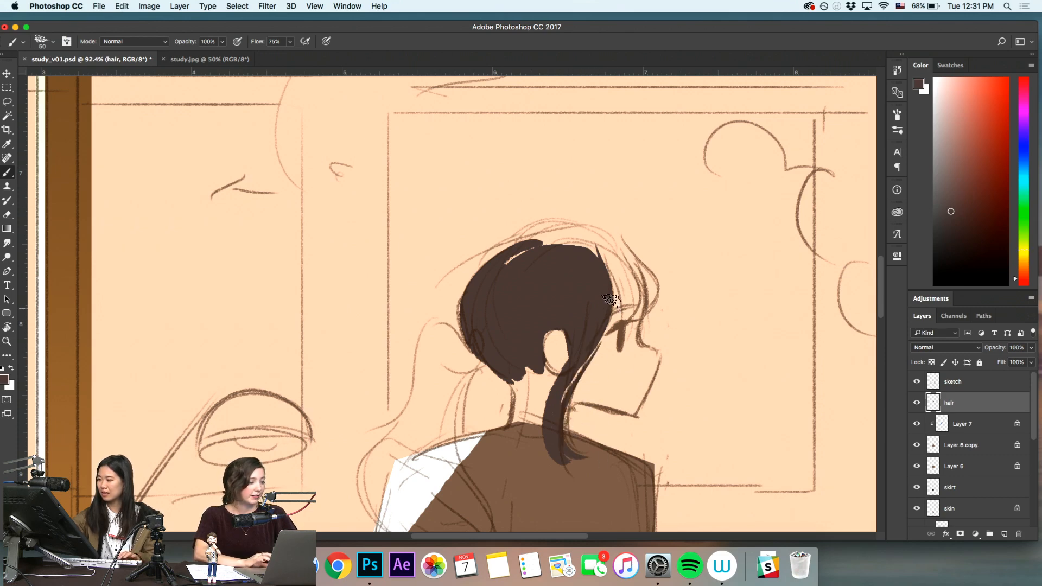
left_click_drag(609, 331, 612, 292)
key("super+z")
Paint the outline strands of the fringe from the front hairline down over the forehead towards the eye
key("space")
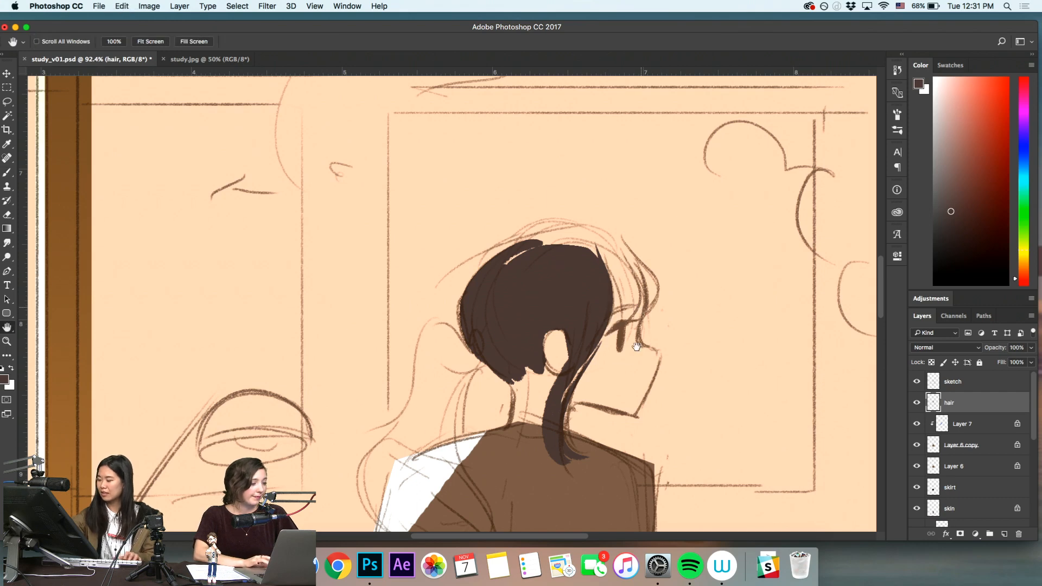
left_click_drag(638, 333, 549, 519)
key("space")
mouse_move(563, 434)
left_mouse_down()
mouse_move(536, 312)
mouse_move(498, 391)
left_mouse_up()
left_click_drag(479, 297, 510, 389)
mouse_move(489, 319)
left_mouse_down()
mouse_move(536, 393)
mouse_move(484, 307)
mouse_move(489, 319)
left_mouse_up()
Lasso the inside of the fringe above the eye, fill it with the hair colour, and deselect
key("l")
key("z")
key("l")
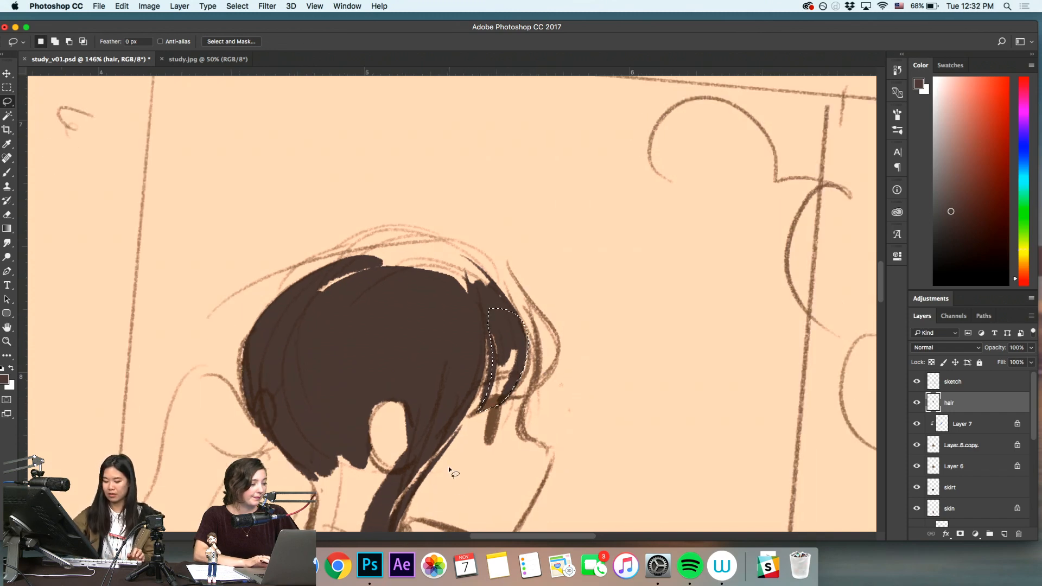
key("alt+BackSpace")
key("super+d")
Lasso the front lock of the fringe along the sketched forehead outline, fill it with the hair colour, and deselect
key("z")
key("r")
left_click_drag(585, 357, 597, 322)
key("z")
left_click_drag(567, 365, 551, 365)
key("r")
left_click_drag(632, 341, 595, 431)
key("z")
key("r")
left_click_drag(586, 392, 593, 352)
key("l")
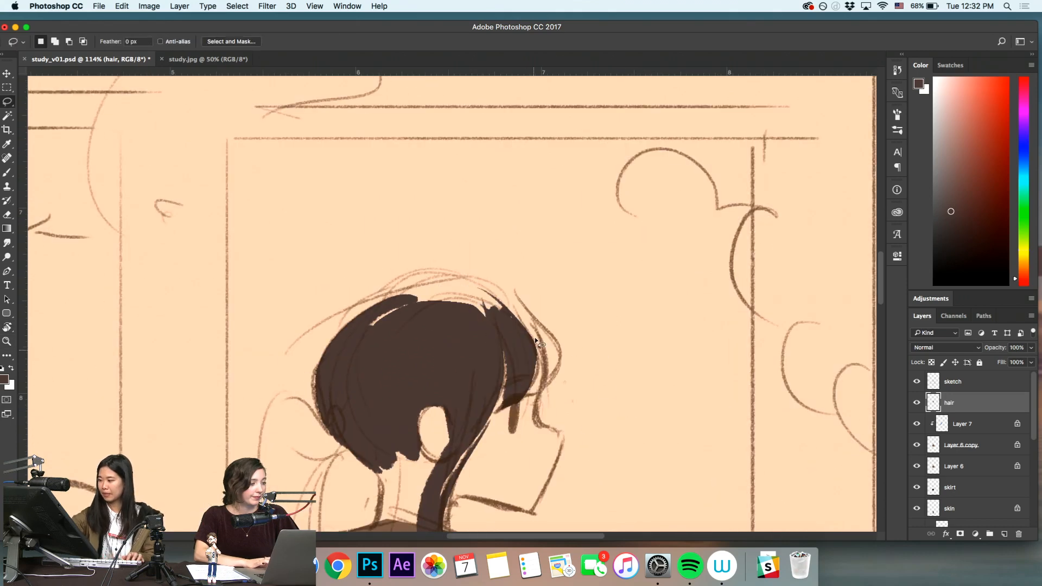
mouse_move(518, 294)
left_mouse_down()
mouse_move(545, 383)
mouse_move(536, 357)
left_mouse_up()
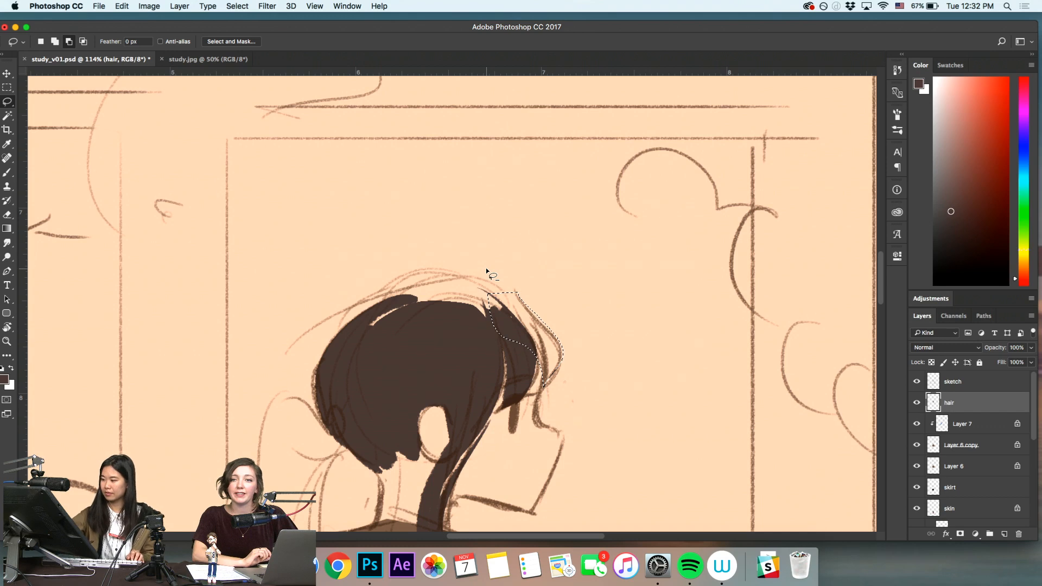
key("alt+BackSpace")
key("super+d")
key("z")
key("r")
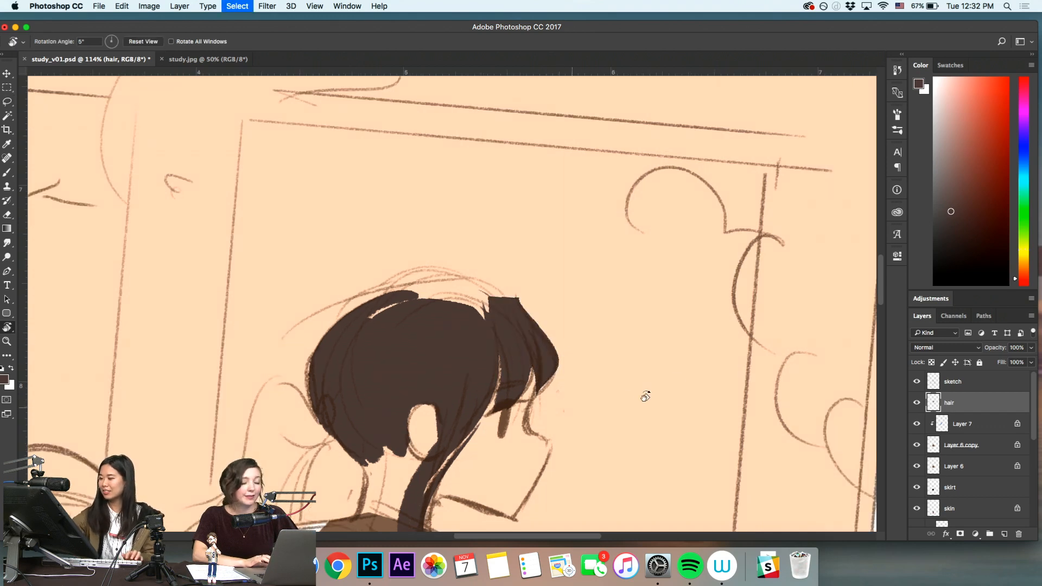
left_click_drag(624, 398, 659, 321)
key("z")
key("r")
key("Escape")
key("z")
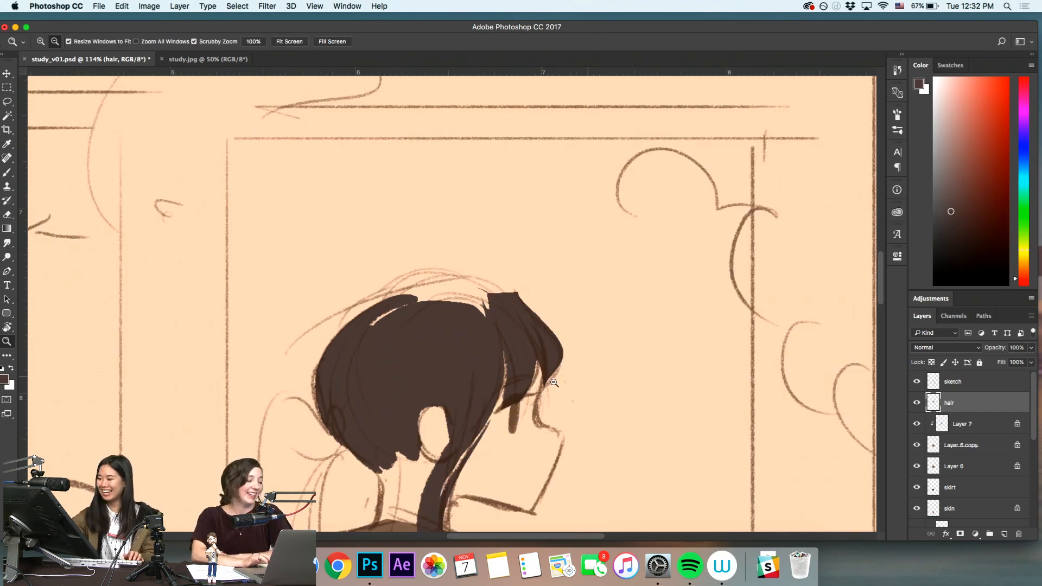
Erase a thin gap in the hair colour between the sidelock and the fringe beside the eye, using a much smaller eraser
key("e")
key("z")
left_click_drag(493, 373, 532, 391)
key("e")
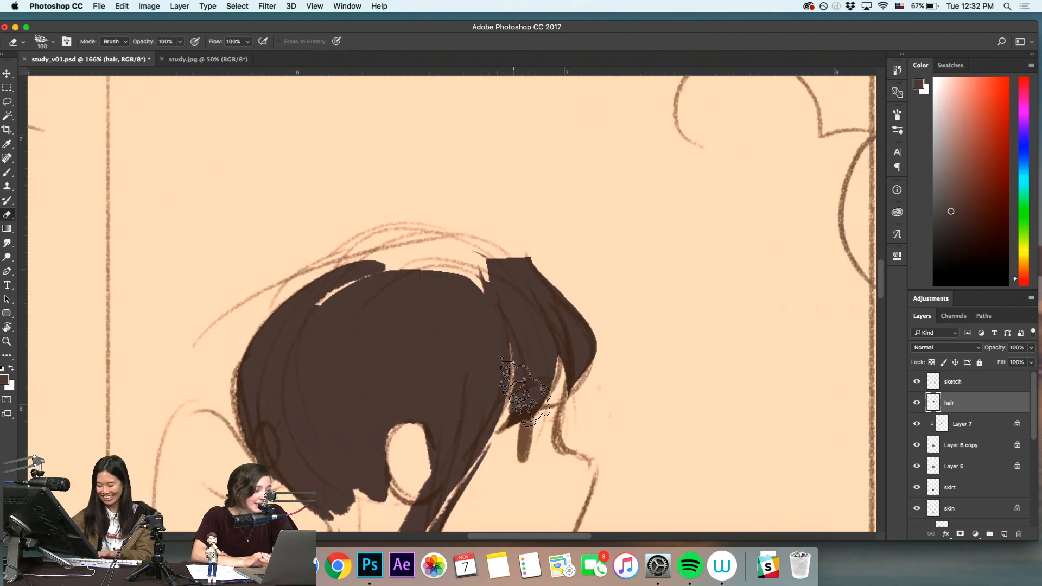
key("bracketleft")
key("bracketleft")
key("bracketleft")
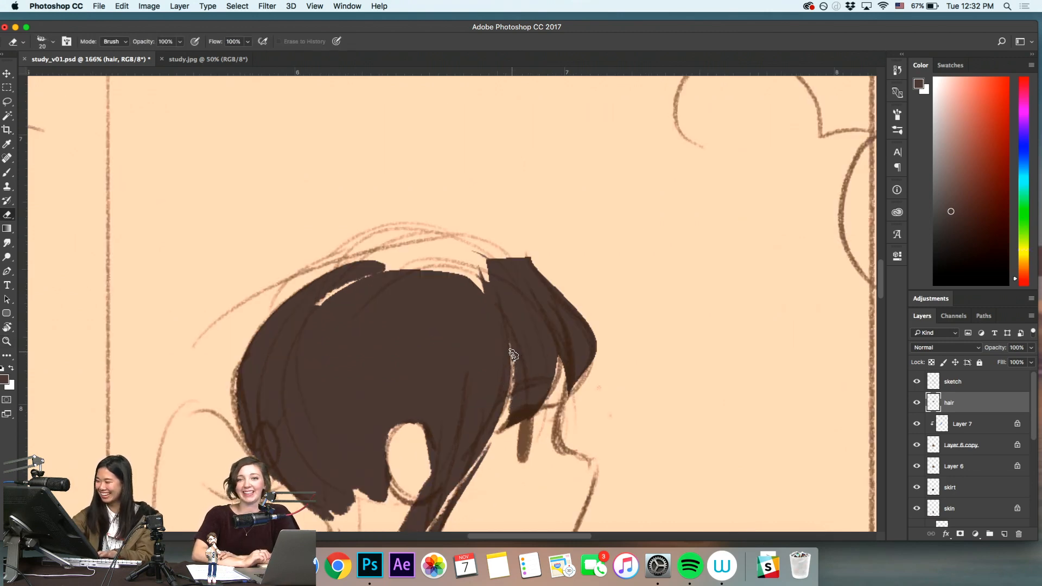
left_click_drag(514, 426, 514, 367)
key("super+z")
left_click_drag(514, 427, 511, 347)
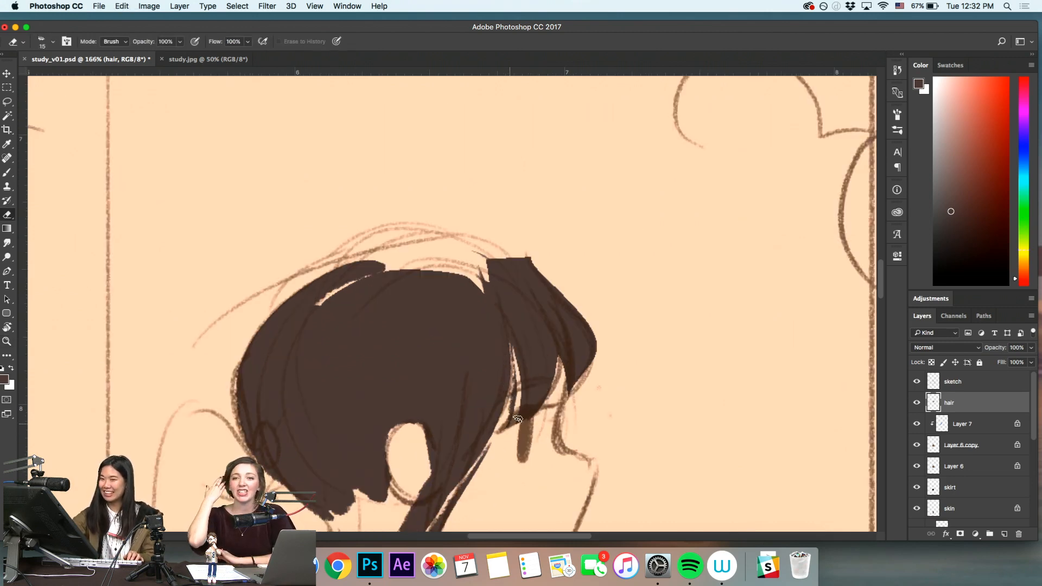
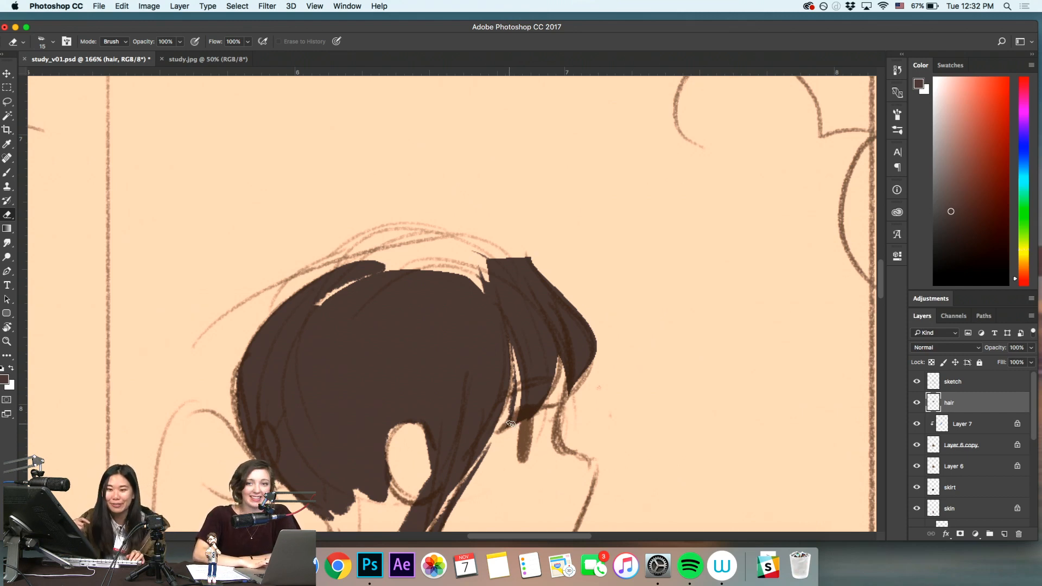
key("z")
left_click_drag(512, 378, 527, 380)
key("e")
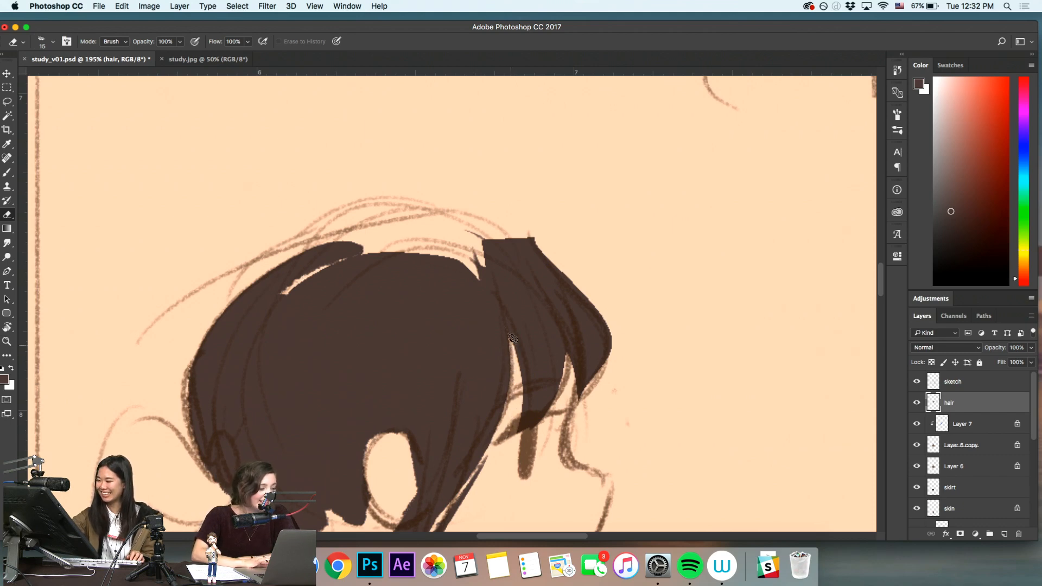
Paint a thin loose strand curving from the front hairline out past the fringe
key("b")
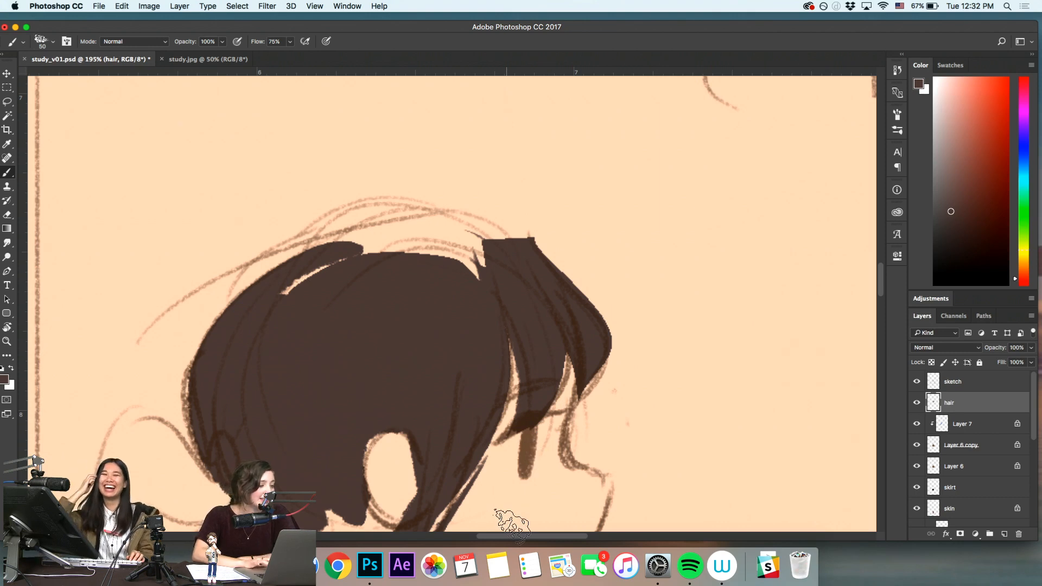
left_click_drag(535, 241, 625, 356)
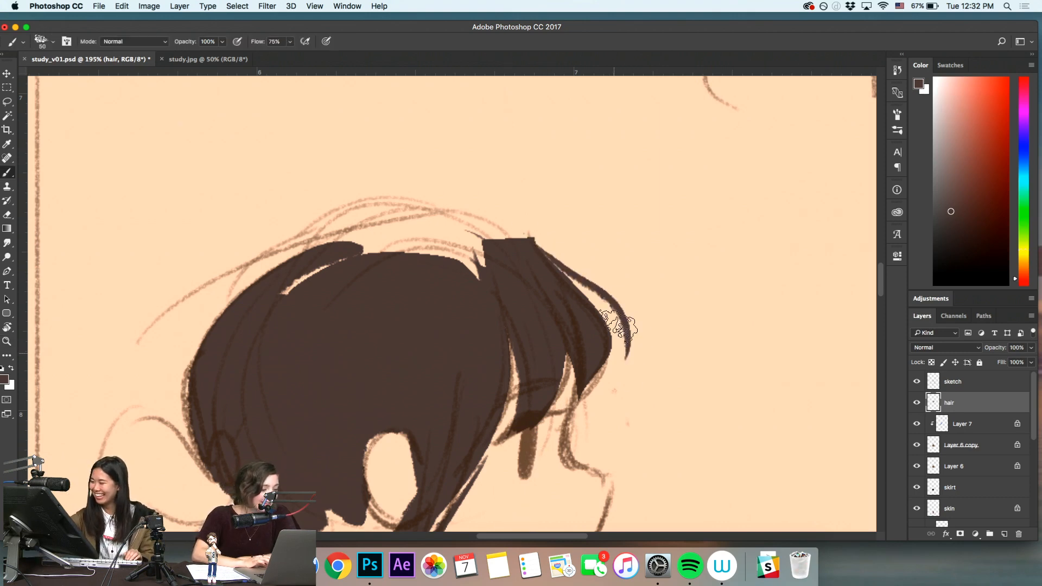
key("z")
key("r")
key("z")
left_click_drag(715, 401, 640, 394)
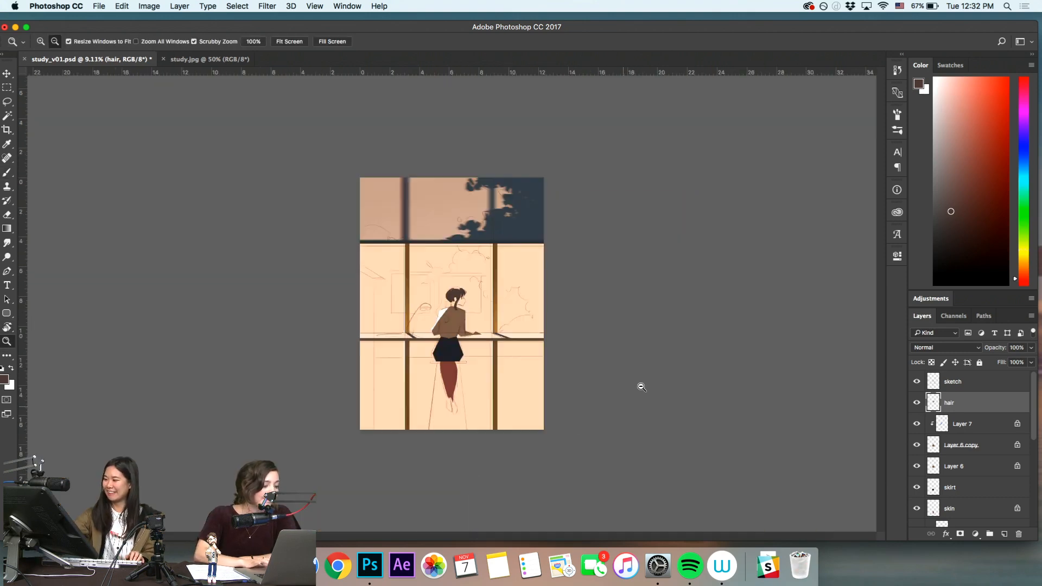
Paint the crown in the hair colour, closing the gaps between the back hair and the fringe with a rounded top edge
left_click_drag(445, 276, 605, 409)
key("space")
left_click_drag(444, 254, 517, 388)
key("r")
left_click_drag(587, 426, 571, 322)
key("z")
mouse_move(583, 363)
left_mouse_down()
mouse_move(655, 358)
mouse_move(649, 372)
mouse_move(549, 359)
mouse_move(557, 342)
mouse_move(569, 350)
left_mouse_up()
key("b")
key("z")
key("space")
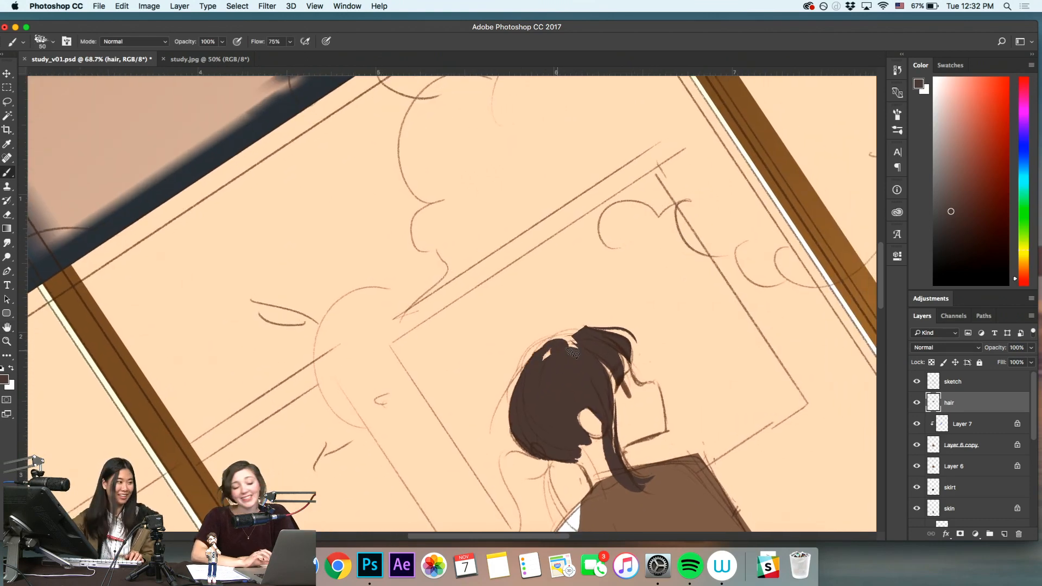
key("r")
left_click_drag(679, 307, 478, 437)
mouse_move(546, 445)
left_mouse_down()
mouse_move(381, 396)
mouse_move(388, 406)
left_mouse_up()
key("r")
mouse_move(589, 438)
left_mouse_down()
mouse_move(559, 284)
mouse_move(626, 403)
mouse_move(649, 307)
left_mouse_up()
key("z")
key("b")
key("r")
key("z")
key("r")
mouse_move(591, 350)
left_mouse_down()
mouse_move(652, 364)
mouse_move(628, 412)
left_mouse_up()
key("b")
left_click_drag(491, 425, 512, 425)
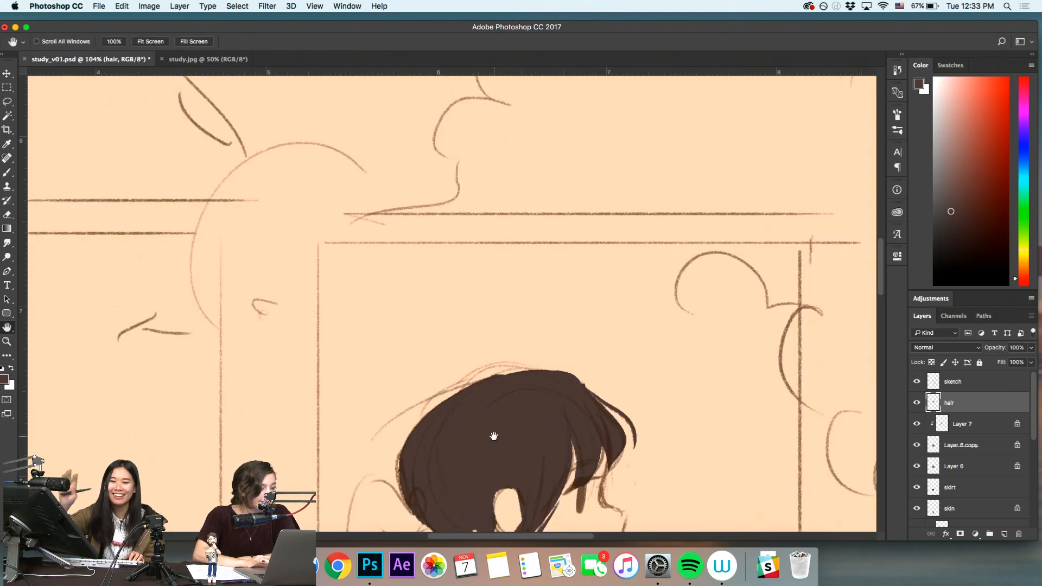
key("z")
left_click(595, 399, "alt")
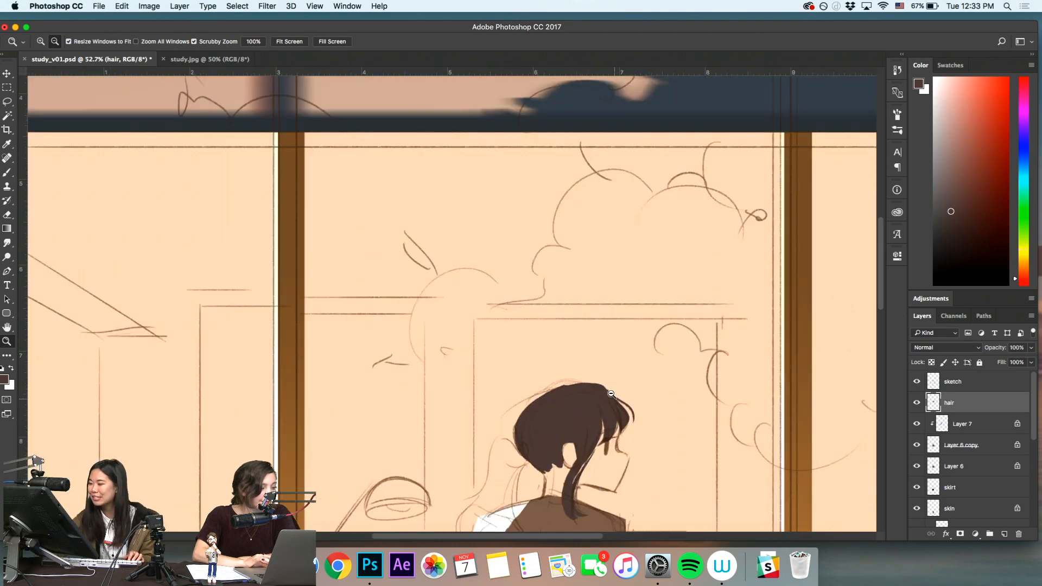
key("b")
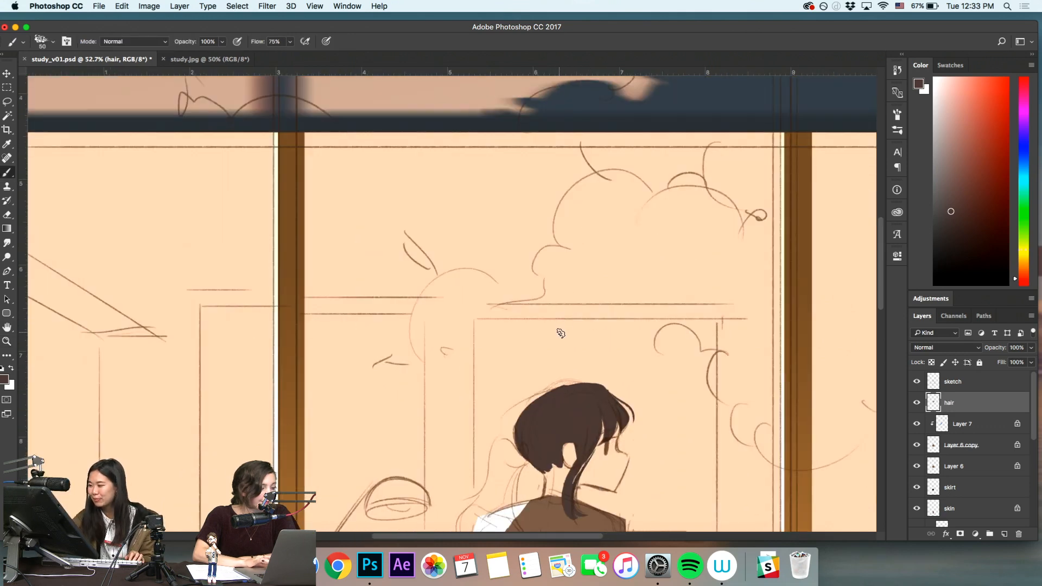
left_click(23, 42)
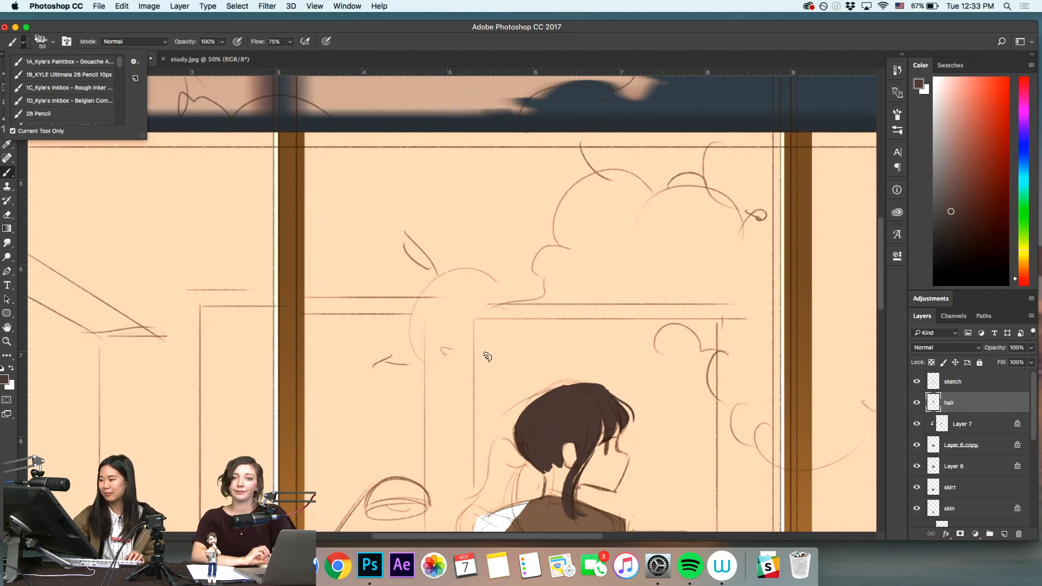
left_click(527, 376)
Paint strokes along the upper back of the head to push the hair outline outward from the crown
key("z")
key("r")
left_click_drag(638, 353, 631, 252)
key("z")
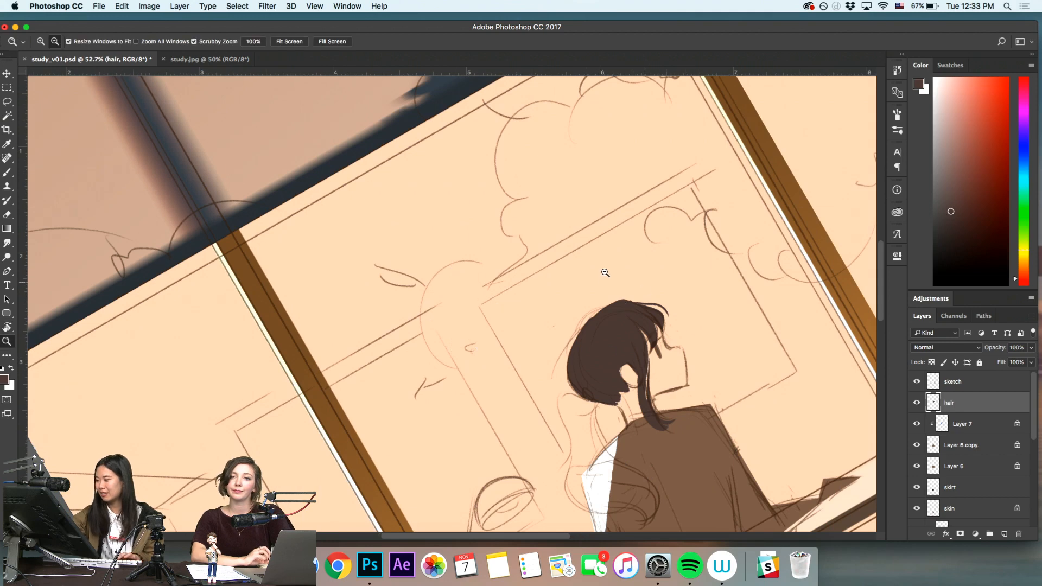
left_click_drag(584, 348, 625, 346)
key("b")
left_click_drag(628, 285, 558, 385)
mouse_move(582, 350)
left_mouse_down()
mouse_move(565, 377)
mouse_move(571, 402)
left_mouse_up()
key("z")
mouse_move(624, 304)
left_mouse_down()
mouse_move(689, 414)
mouse_move(614, 427)
left_mouse_up()
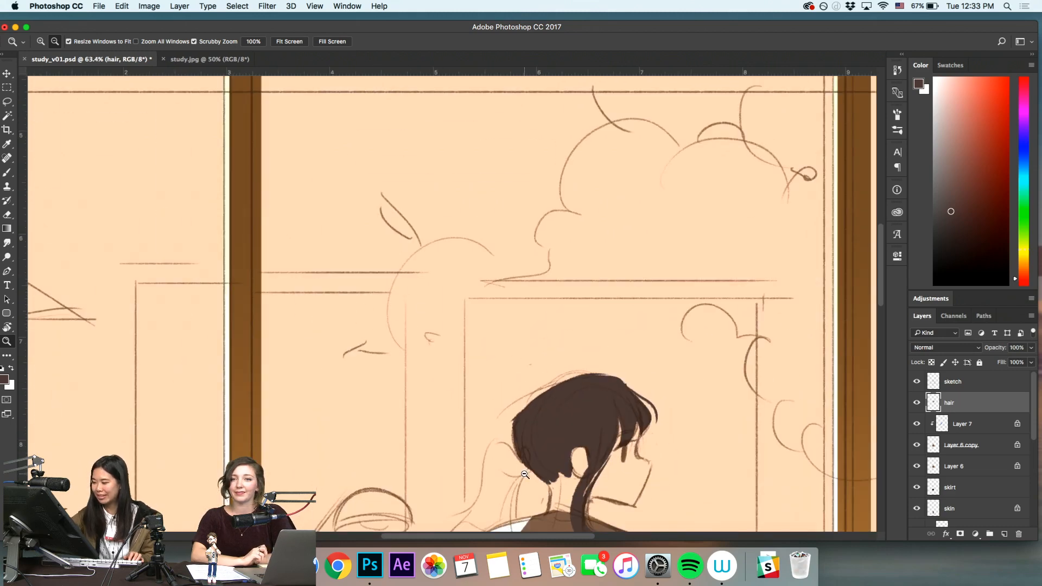
left_click_drag(512, 427, 521, 427)
key("e")
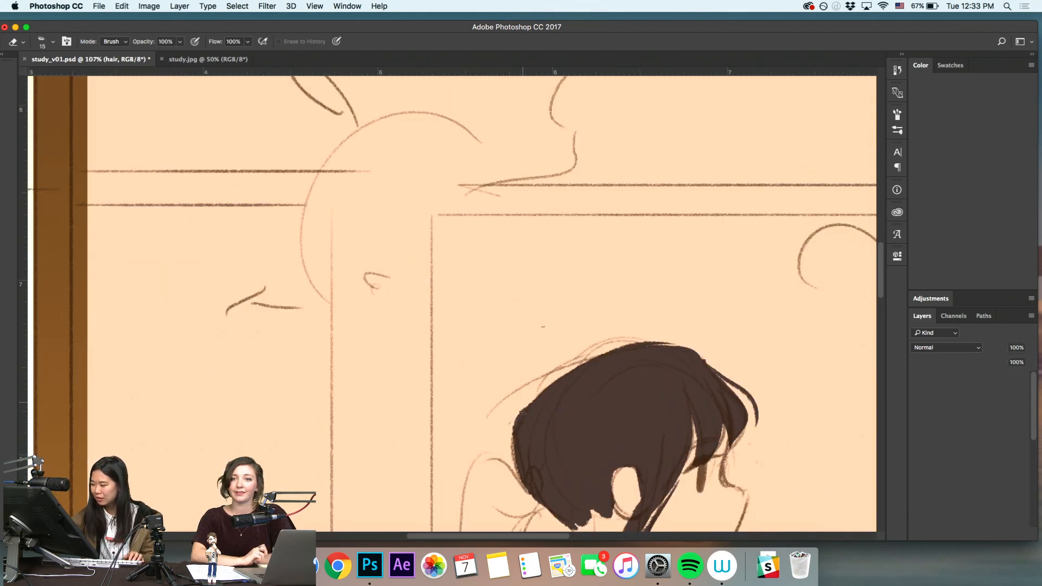
key("z")
scroll(752, 333, "right", 5)
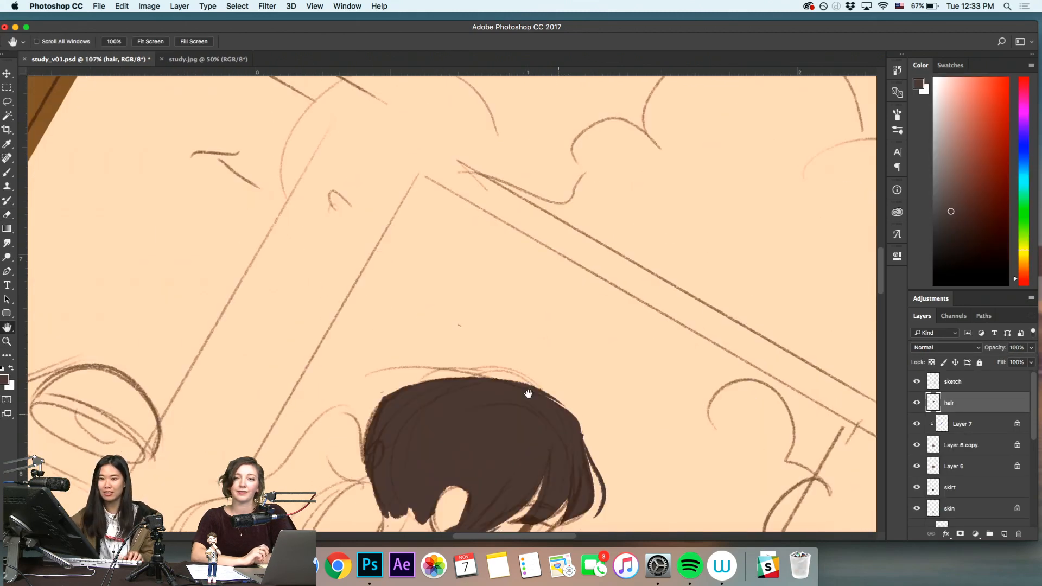
left_click_drag(488, 426, 499, 387)
key("b")
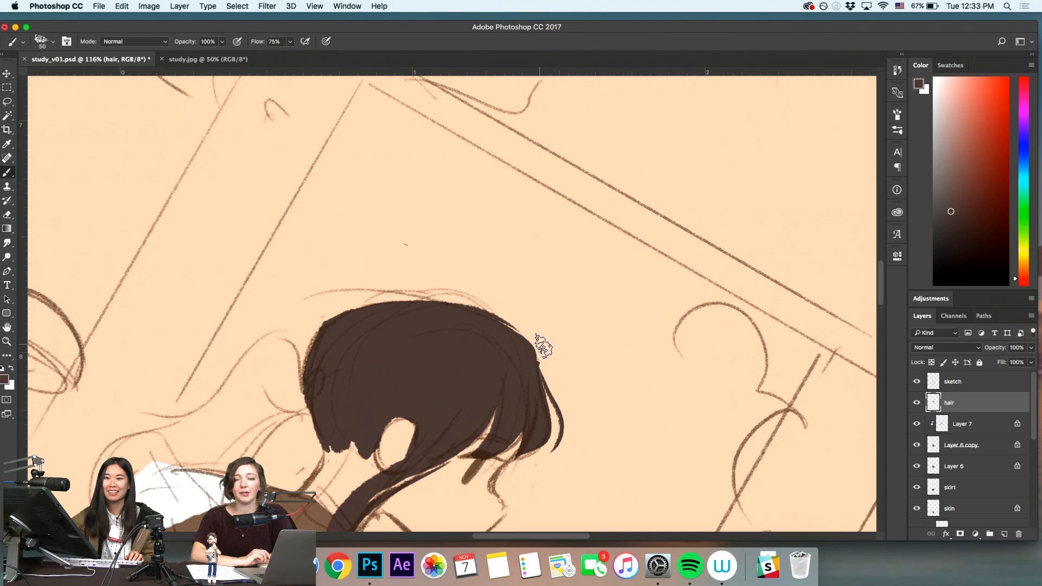
key("r")
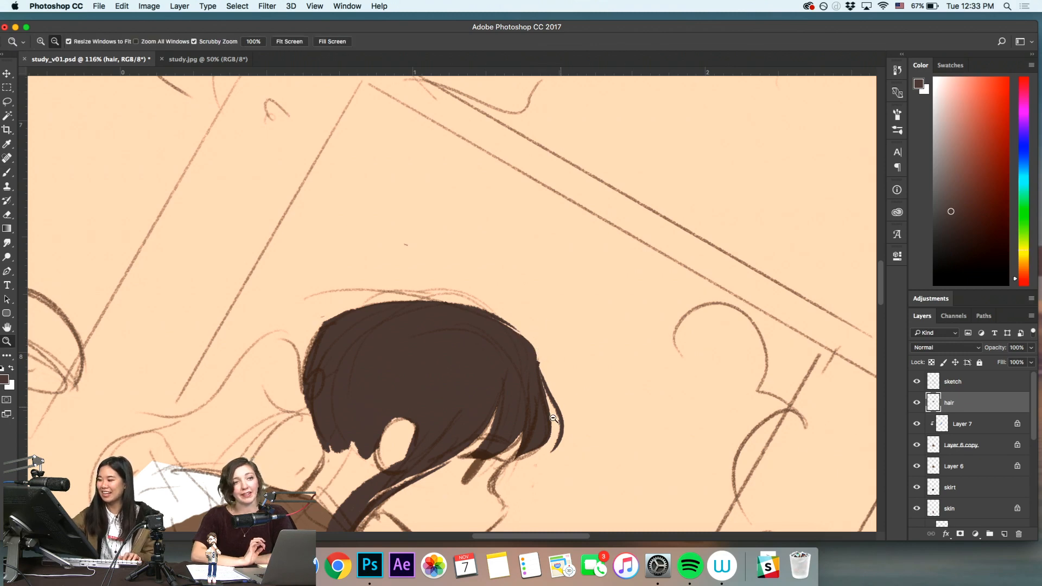
left_click_drag(640, 459, 496, 344)
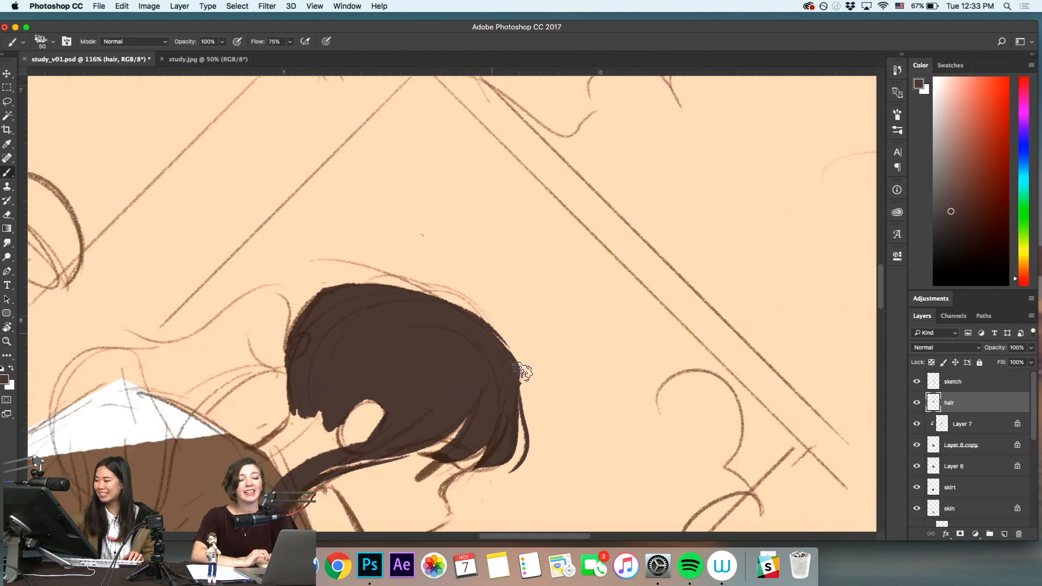
key("z")
scroll(521, 396, "down", 8)
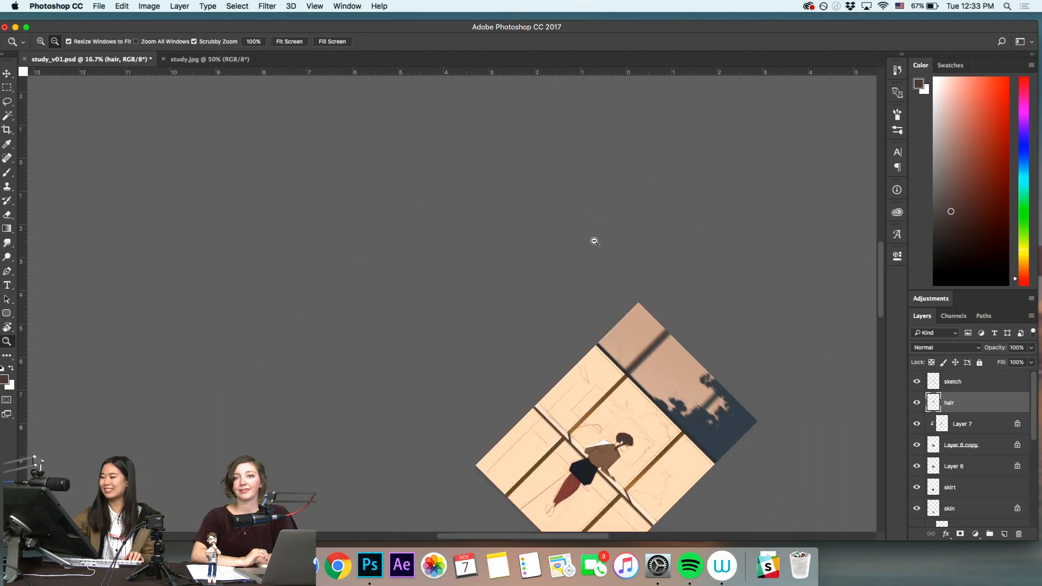
left_click_drag(700, 331, 414, 304)
Undo the last stroke and paint a fuller curve from the crown down the back of the head, filling the gap inside it
key("r")
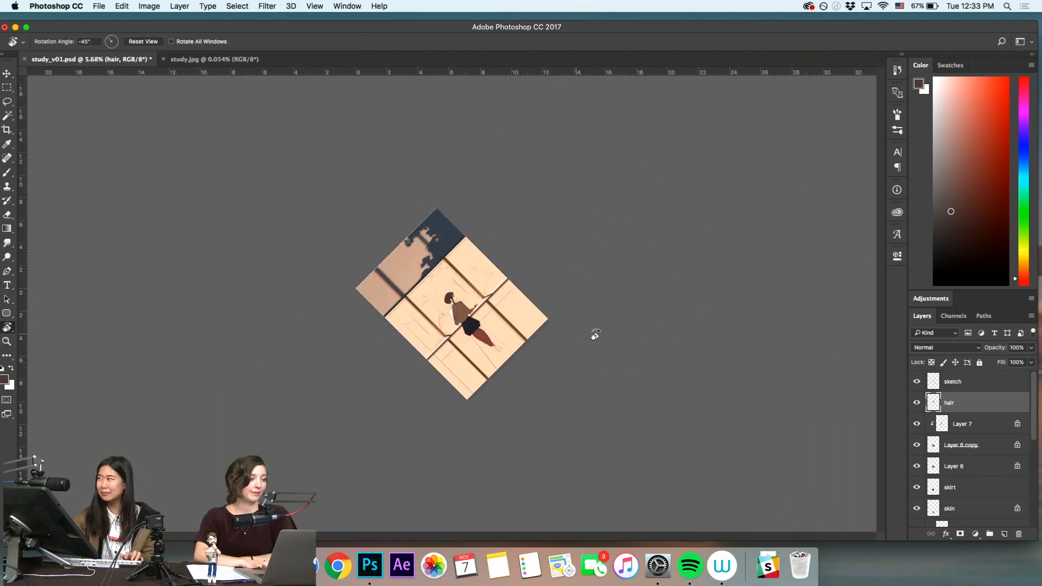
left_click_drag(572, 251, 530, 198)
key("z")
left_click_drag(443, 285, 532, 380)
key("space")
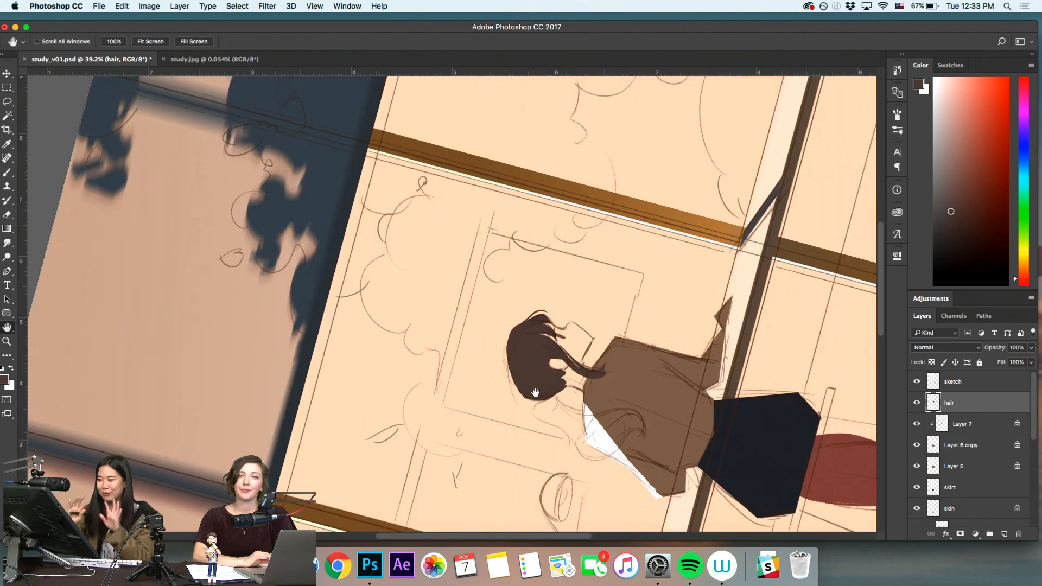
key("space")
left_click_drag(489, 391, 403, 380)
left_click_drag(514, 363, 535, 367)
key("b")
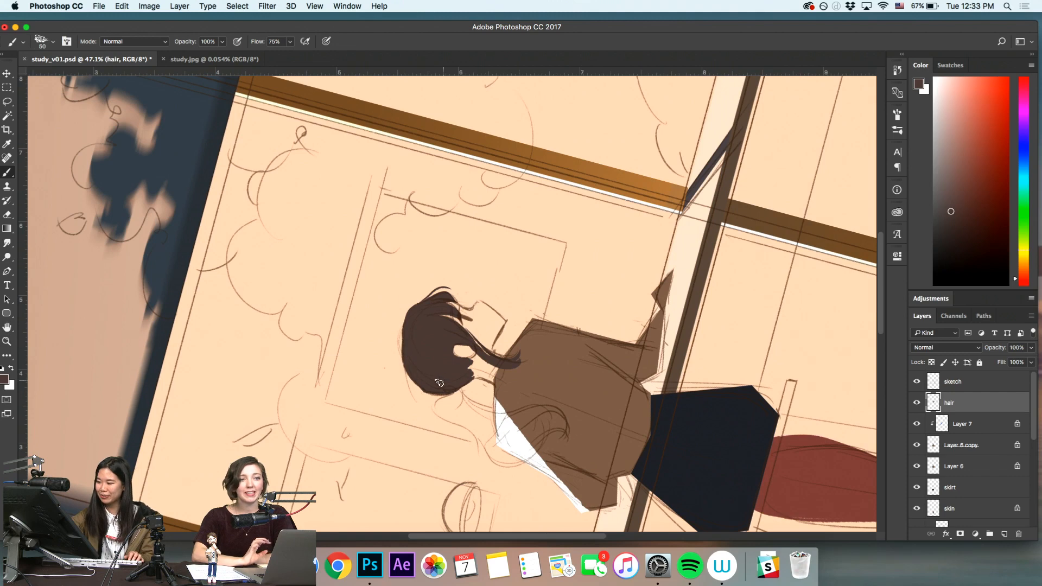
key("super+z")
key("z")
left_click_drag(405, 345, 423, 361)
key("b")
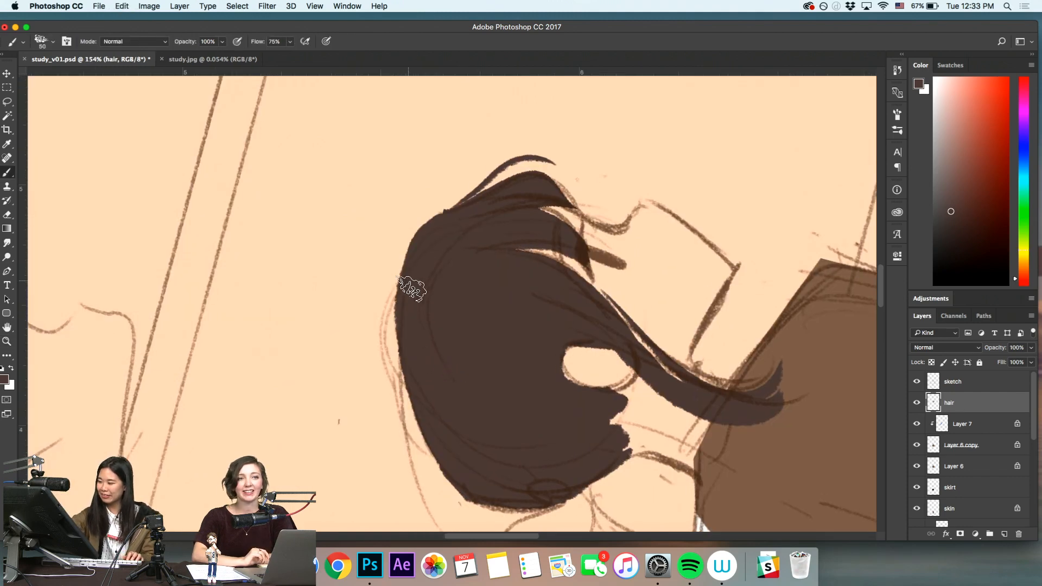
mouse_move(399, 300)
left_mouse_down()
mouse_move(410, 435)
mouse_move(479, 505)
left_mouse_up()
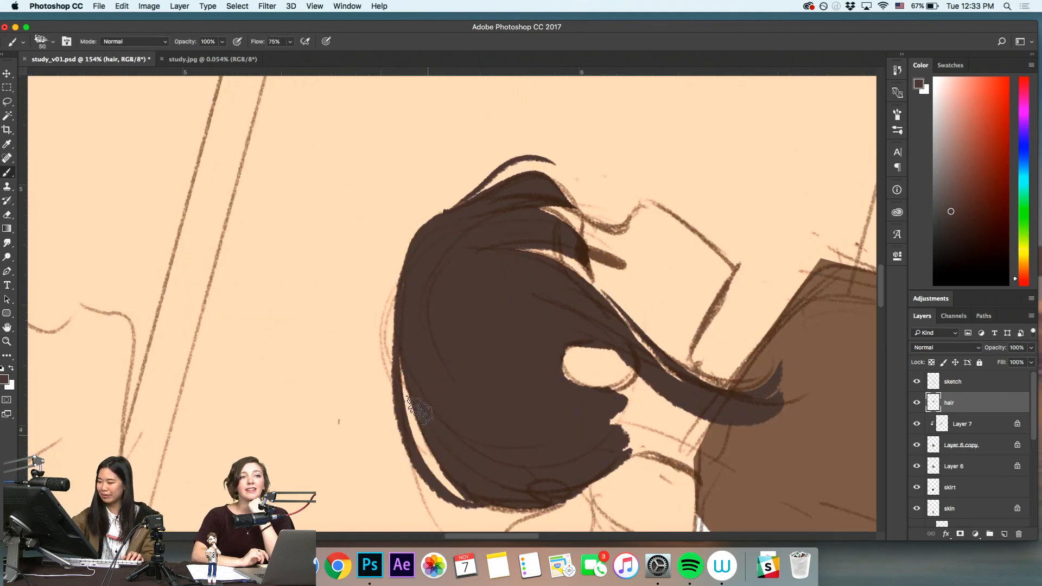
mouse_move(407, 375)
left_mouse_down()
mouse_move(454, 485)
mouse_move(485, 495)
left_mouse_up()
Erase the excess hair colour along the back of the head, trimming it to a smooth rounded curve
key("r")
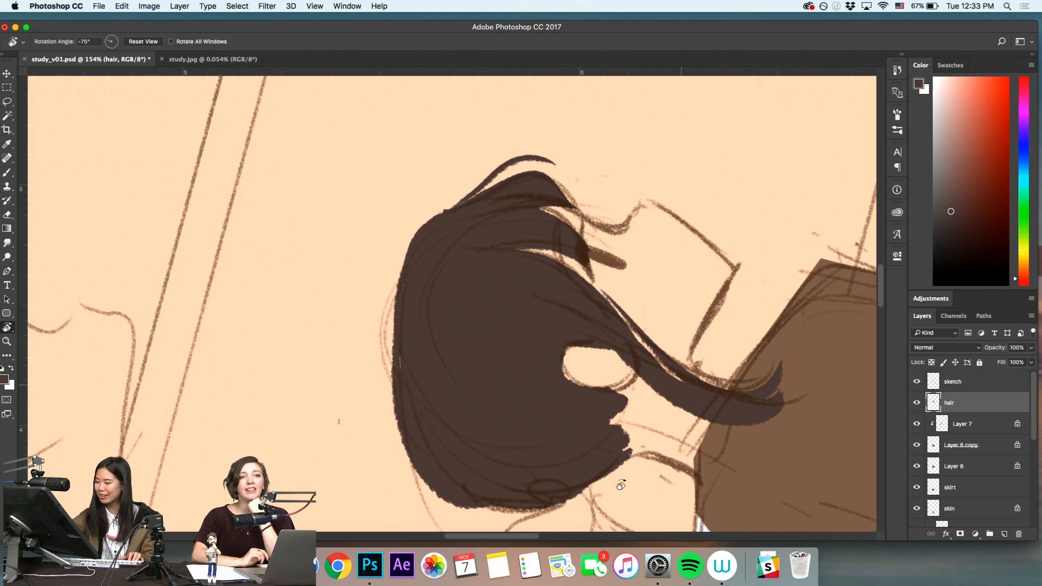
key("Escape")
left_click_drag(402, 404, 357, 370)
key("b")
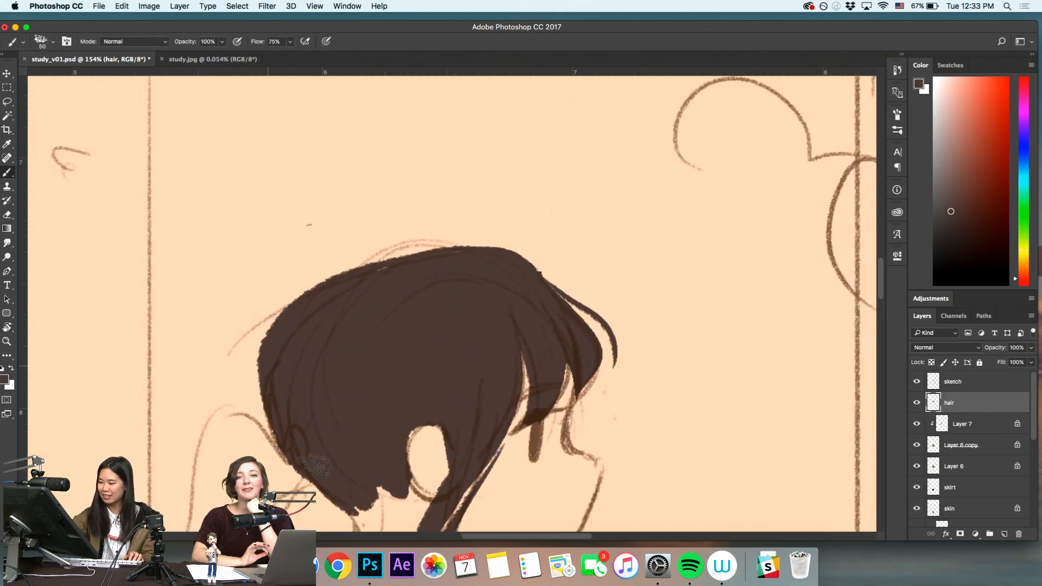
key("e")
key("super+z")
left_click_drag(294, 301, 329, 508)
mouse_move(263, 378)
left_mouse_down()
mouse_move(268, 340)
mouse_move(263, 375)
left_mouse_up()
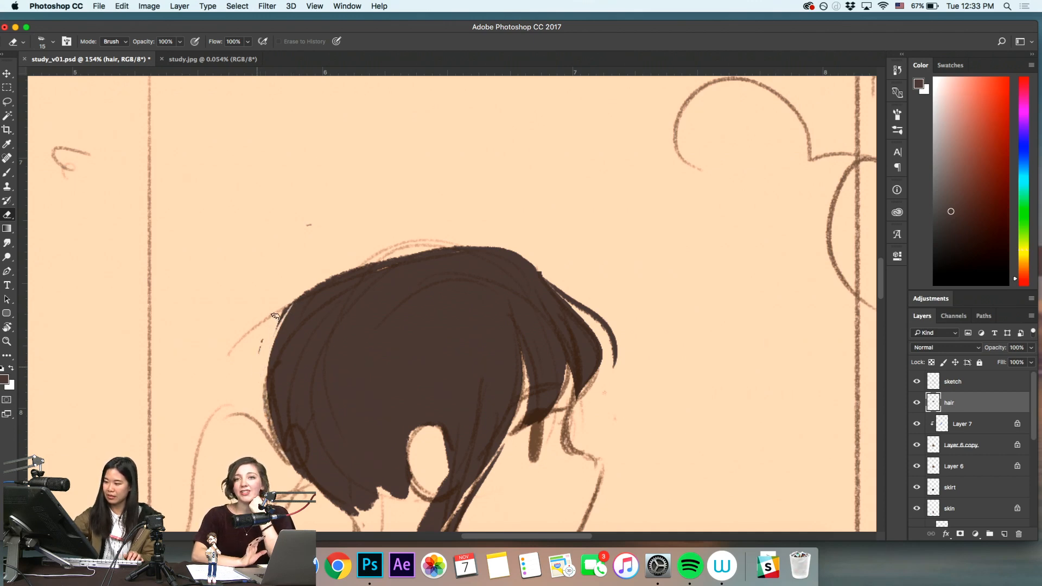
left_click_drag(291, 301, 293, 302)
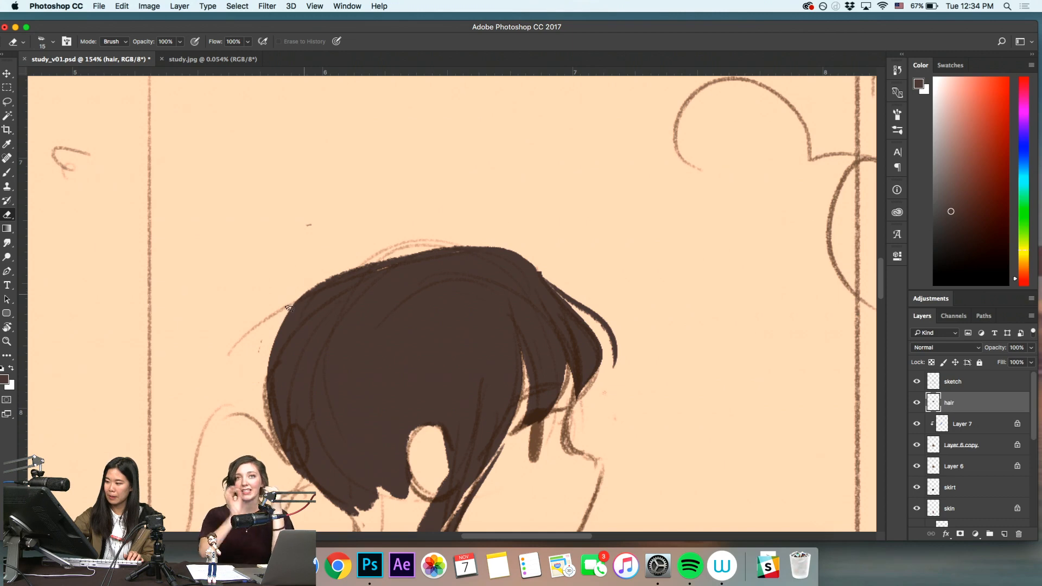
key("b")
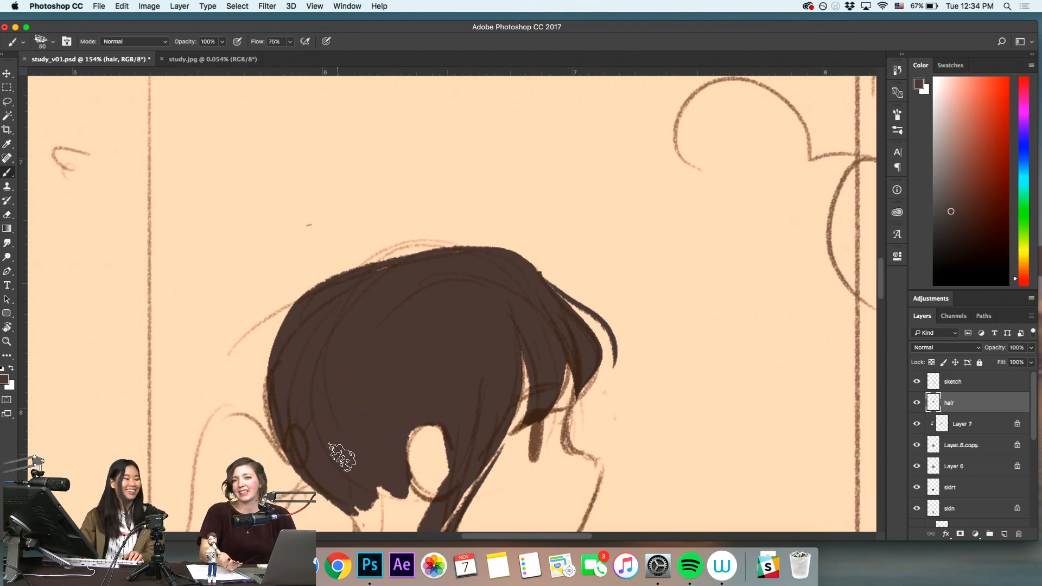
Lasso the jagged notch in the hair's lower edge behind the ear, fill it with the hair colour, and deselect
key("z")
left_click_drag(420, 426, 371, 373)
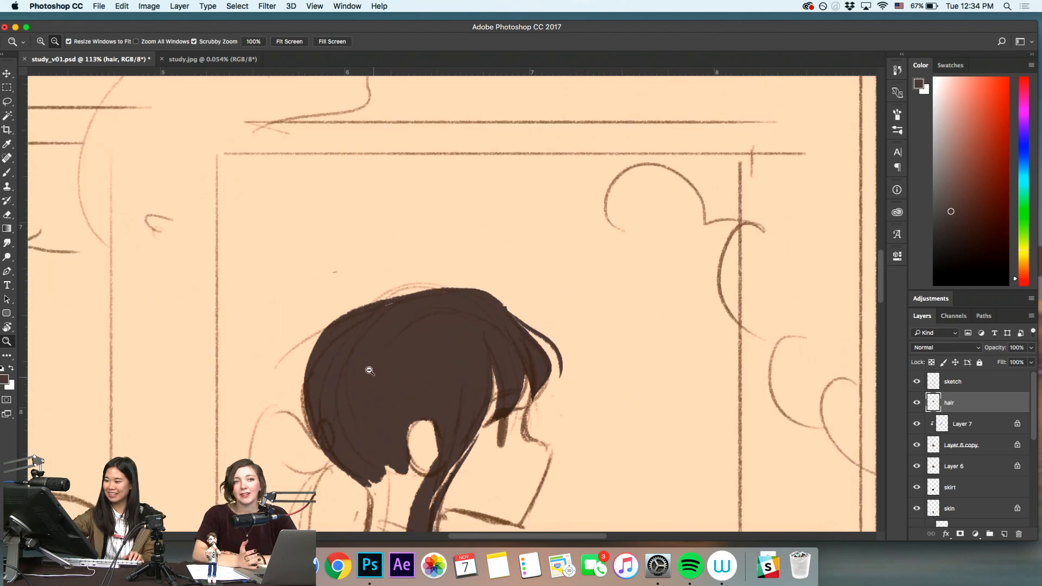
key("l")
left_click_drag(416, 485, 404, 448)
key("alt+BackSpace")
key("super+d")
key("e")
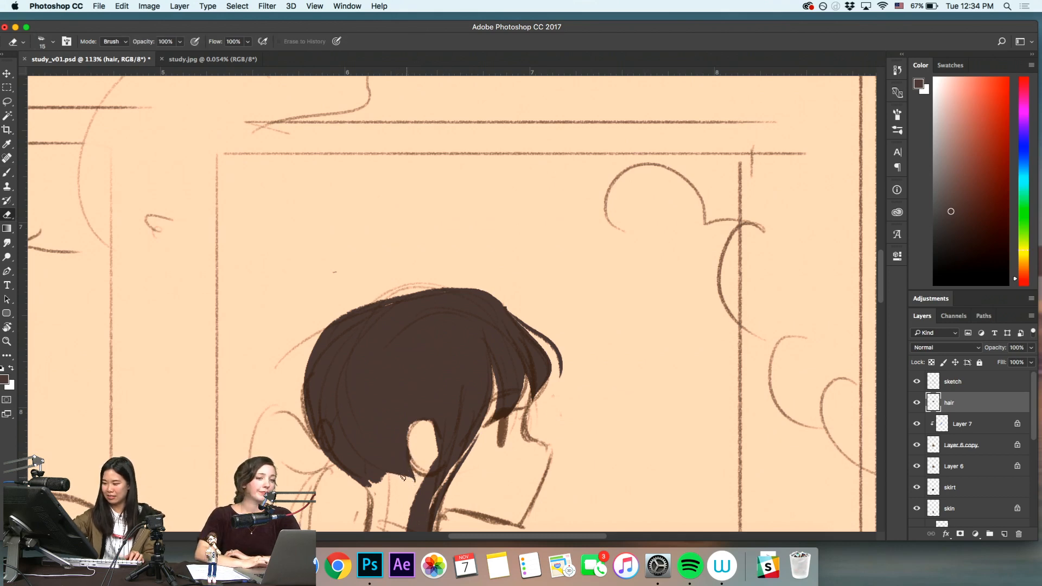
Lasso the remaining uneven bit of hair edge just below the ear opening, fill it with the hair colour, and deselect
key("alt+space")
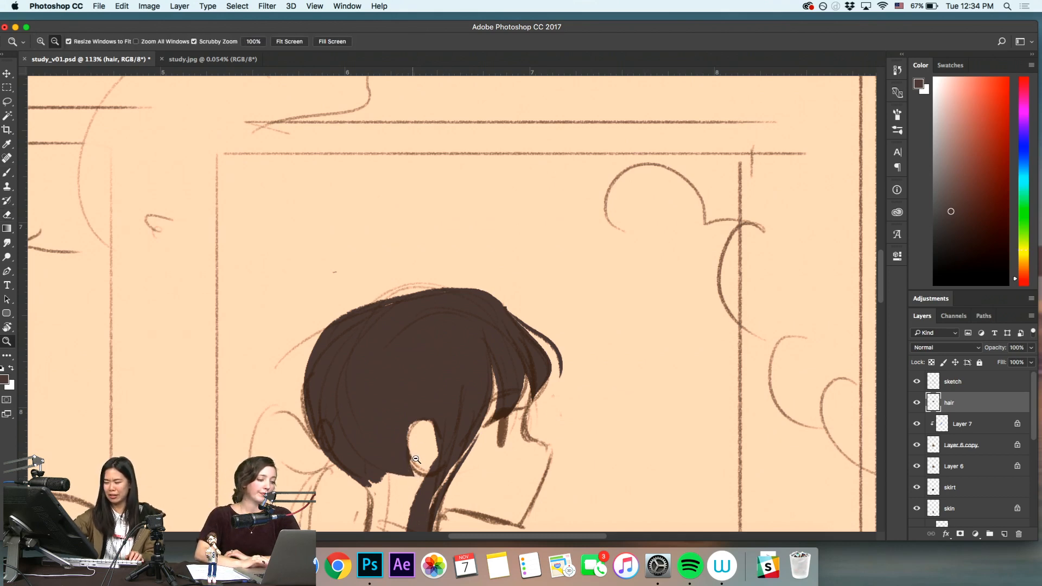
key("l")
mouse_move(420, 472)
left_mouse_down()
mouse_move(429, 471)
mouse_move(400, 472)
left_mouse_up()
key("alt+BackSpace")
key("super+d")
key("alt+space")
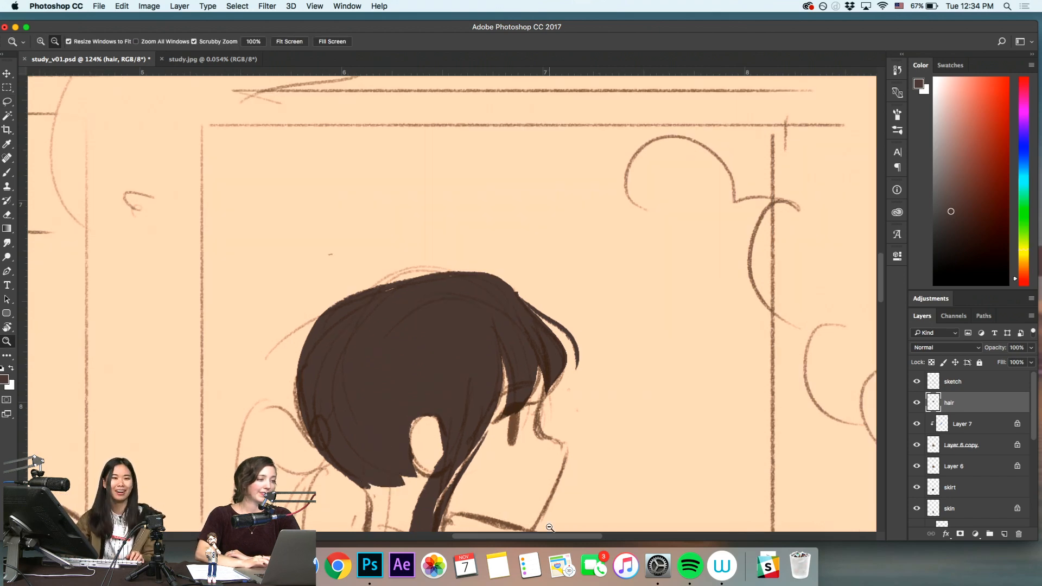
Brush the hair colour along the lower back edge of the head to smooth its curve toward the nape
mouse_move(436, 429)
left_mouse_down()
mouse_move(517, 402)
mouse_move(549, 429)
left_mouse_up()
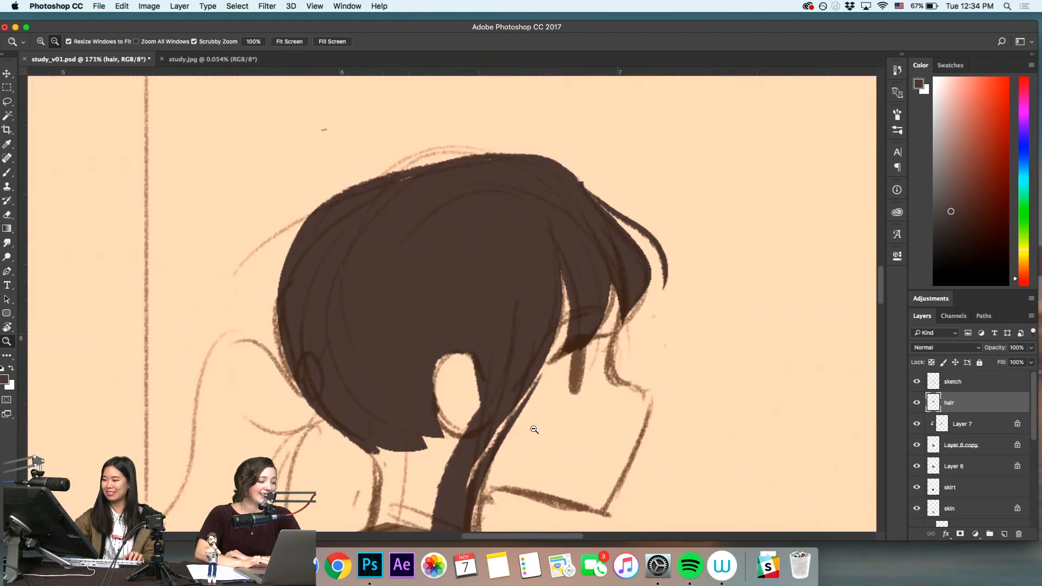
left_click(477, 452, "alt")
key("b")
left_click_drag(368, 397, 410, 441)
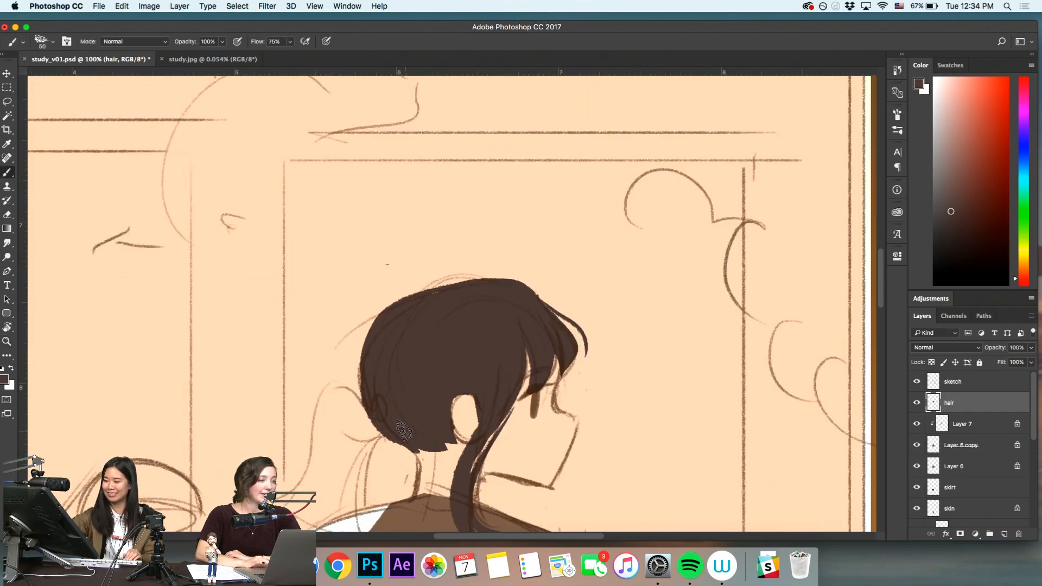
key("z")
key("r")
left_click_drag(466, 465, 618, 342)
key("Escape")
key("z")
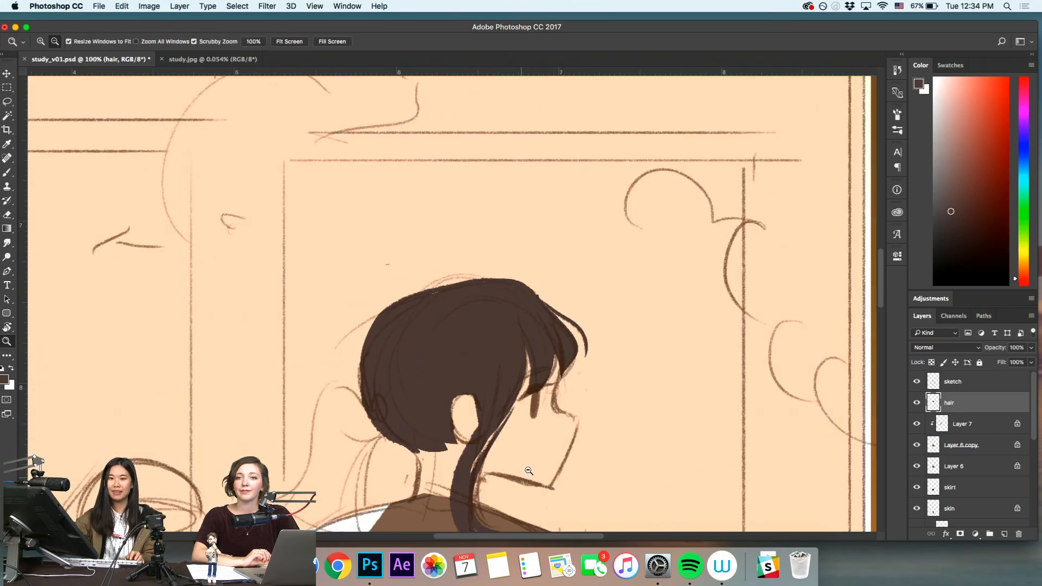
left_click_drag(484, 478, 474, 479)
left_click_drag(526, 448, 553, 437)
left_click_drag(455, 346, 549, 345)
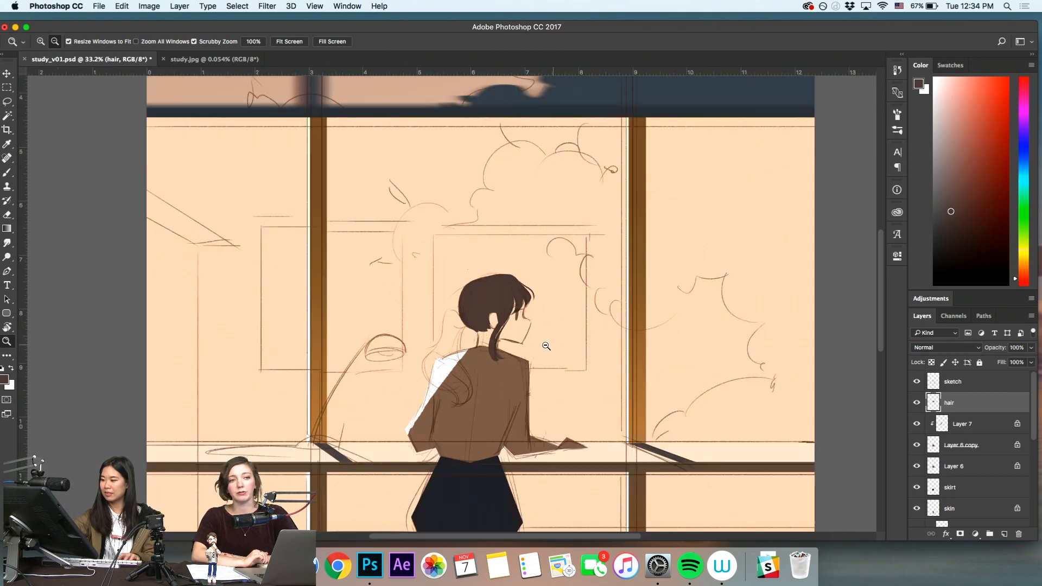
key("h")
mouse_move(490, 378)
left_mouse_down()
mouse_move(524, 406)
mouse_move(530, 389)
mouse_move(571, 392)
left_mouse_up()
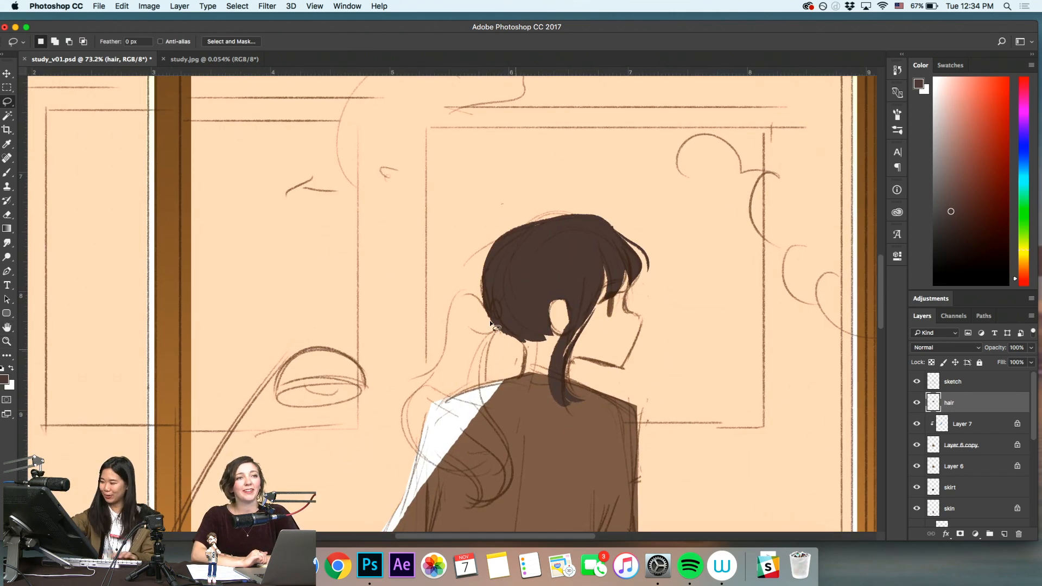
left_click_drag(394, 438, 498, 380)
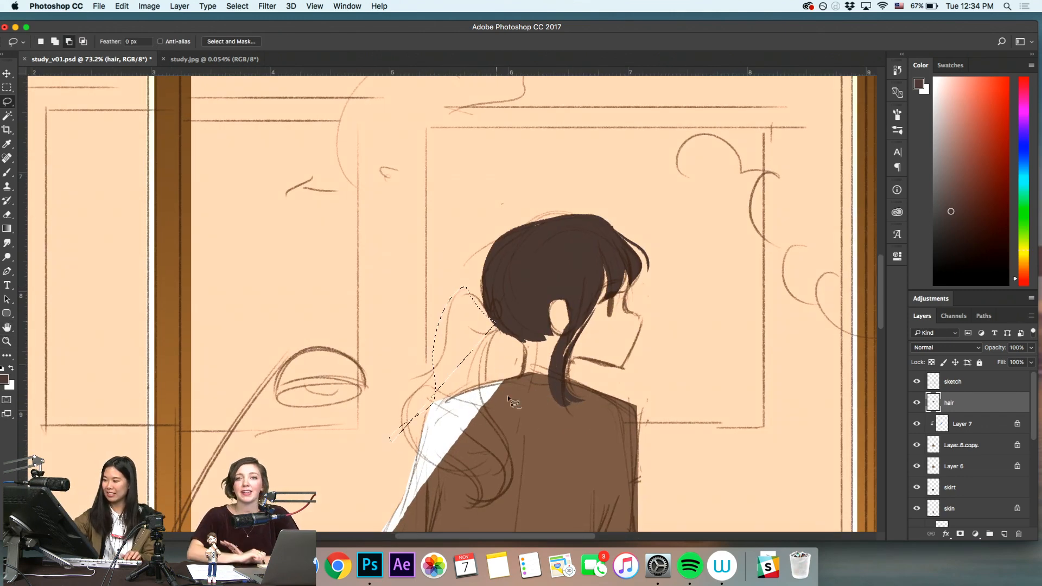
key("z")
left_click_drag(596, 403, 541, 444)
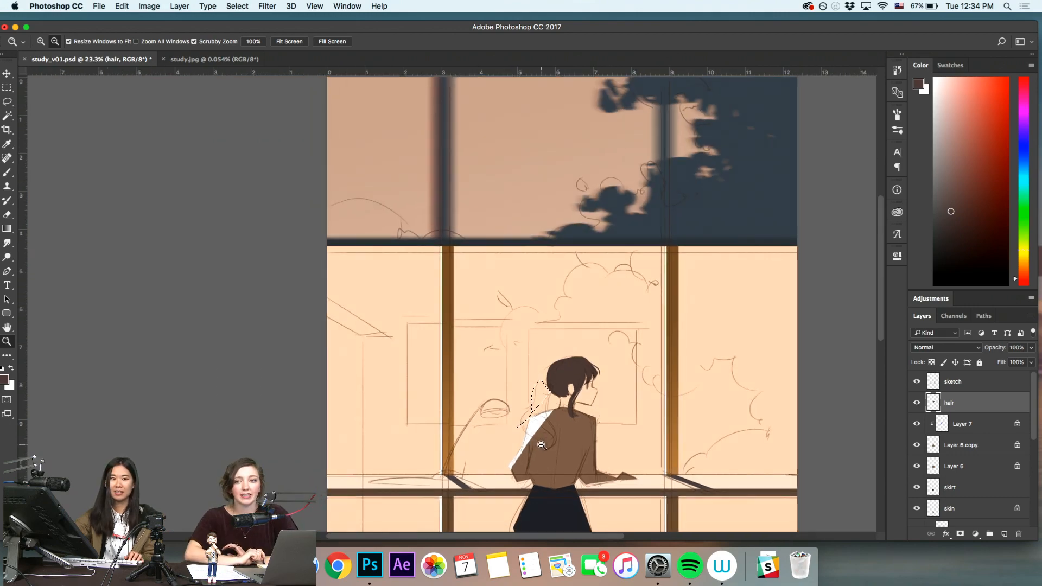
left_click_drag(685, 407, 631, 429)
left_click_drag(412, 347, 455, 311)
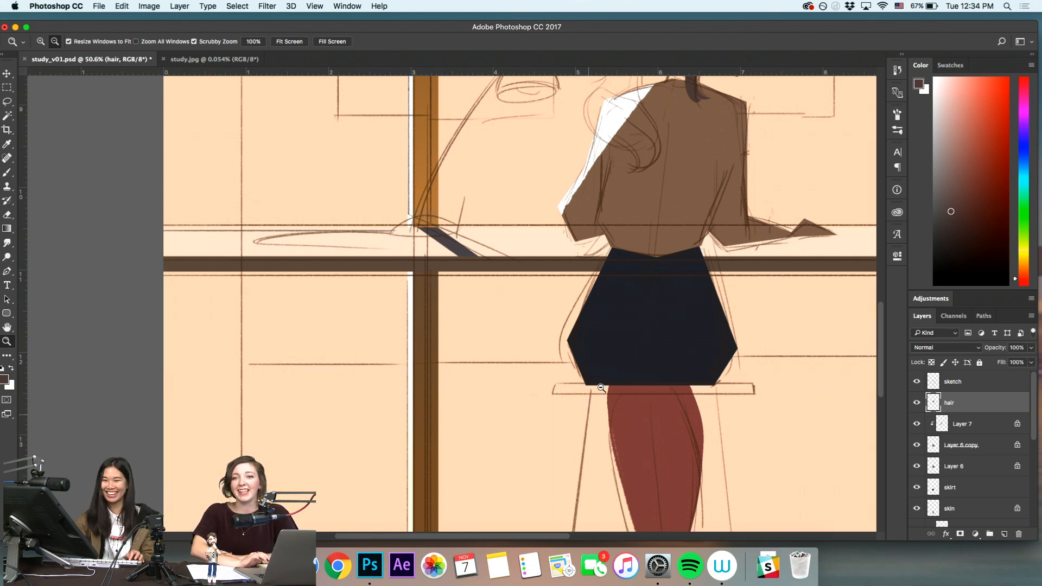
Lasso the tapered upper section of the ponytail behind the head, fill it with the hair colour, and deselect
left_click_drag(627, 343, 582, 457)
left_click_drag(636, 363, 623, 460)
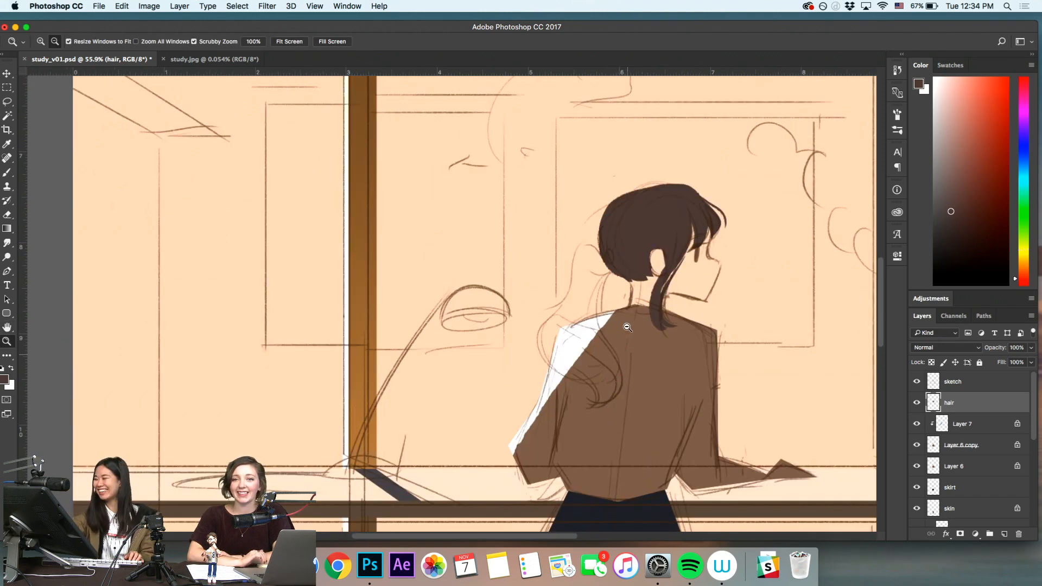
left_click_drag(596, 281, 605, 280)
left_click_drag(635, 367, 630, 401)
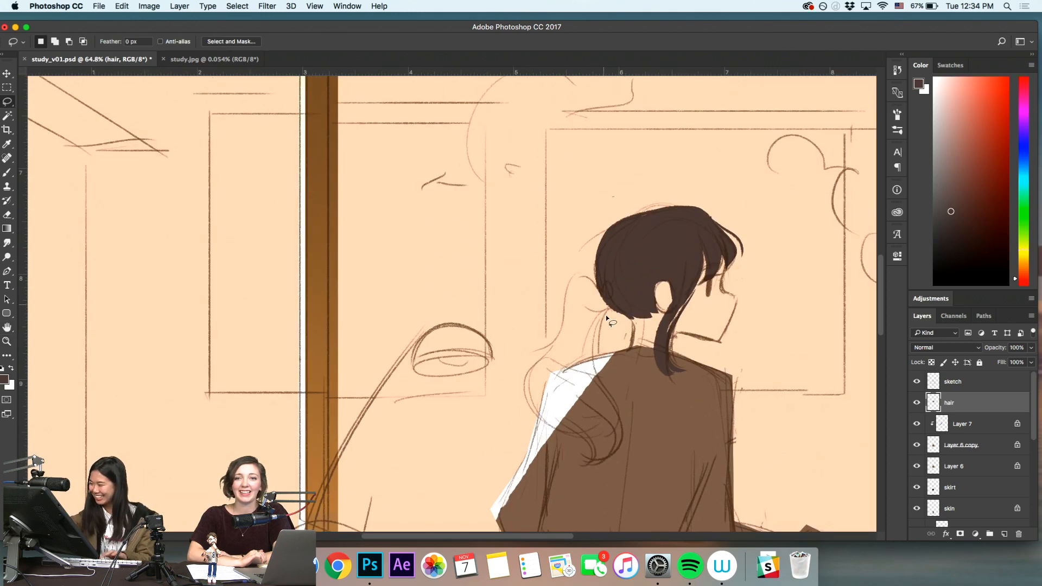
mouse_move(607, 305)
left_mouse_down()
mouse_move(590, 333)
mouse_move(577, 286)
mouse_move(525, 380)
mouse_move(605, 266)
mouse_move(601, 304)
left_mouse_up()
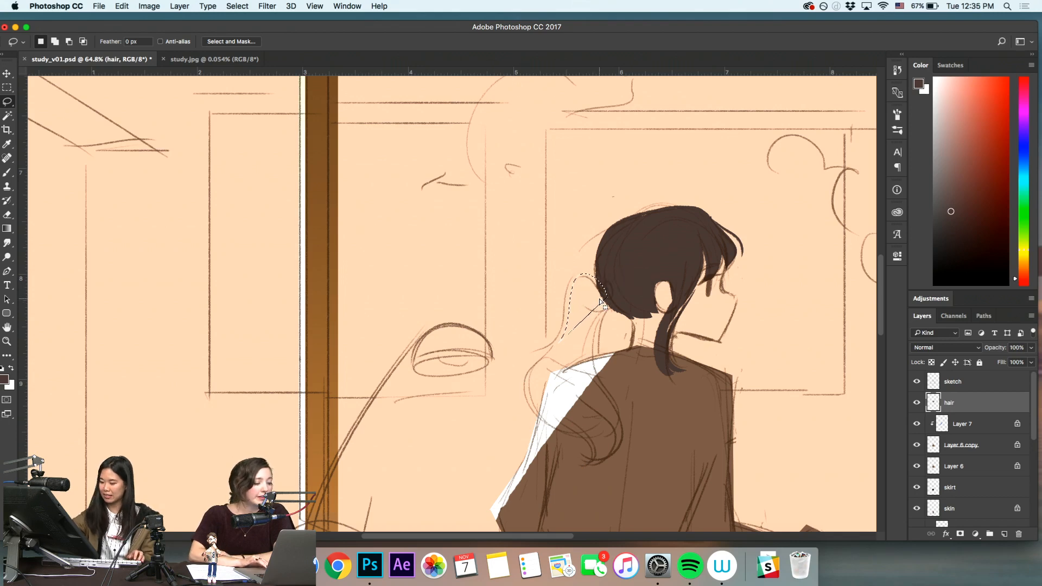
key("alt+BackSpace")
key("super+d")
key("z")
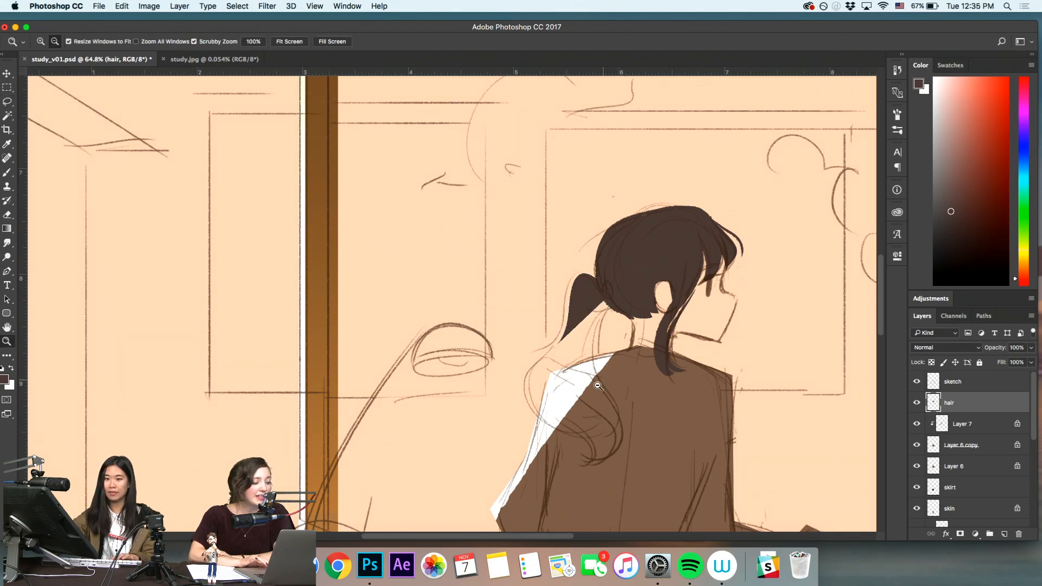
left_click_drag(602, 386, 579, 373)
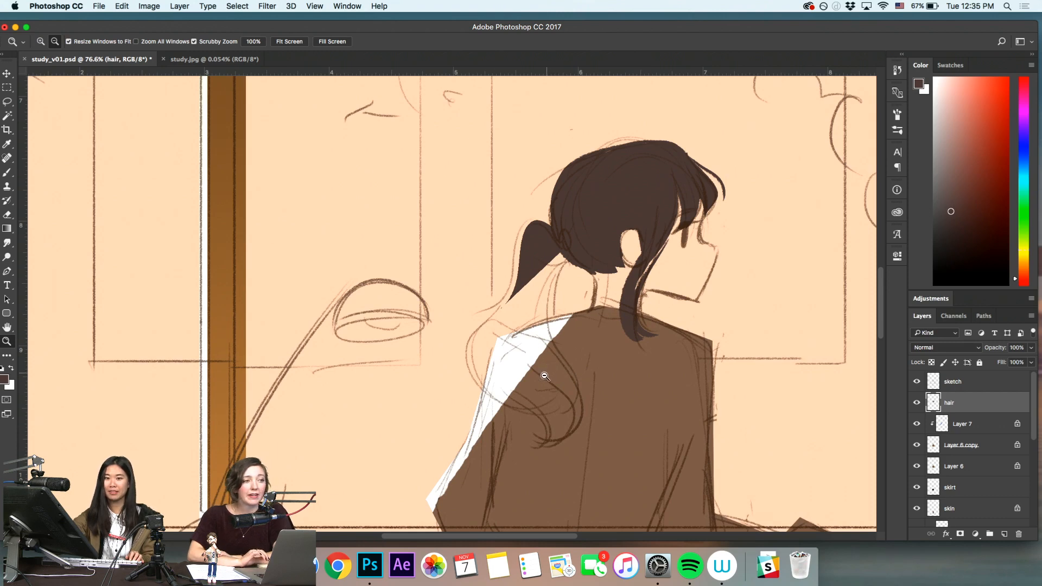
left_click_drag(543, 377, 571, 356)
key("l")
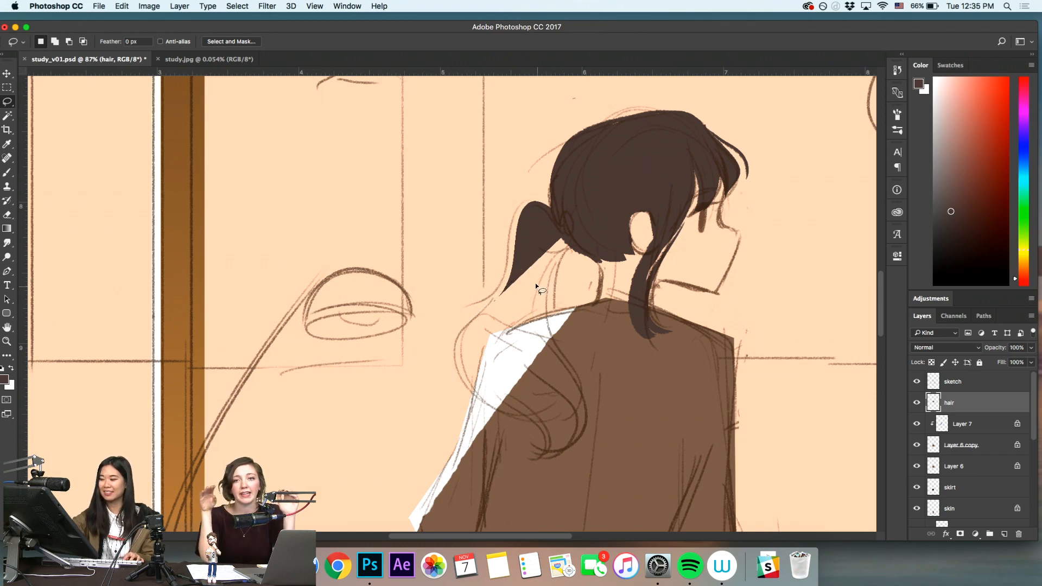
mouse_move(543, 244)
left_mouse_down()
mouse_move(494, 404)
mouse_move(575, 228)
mouse_move(543, 241)
left_mouse_up()
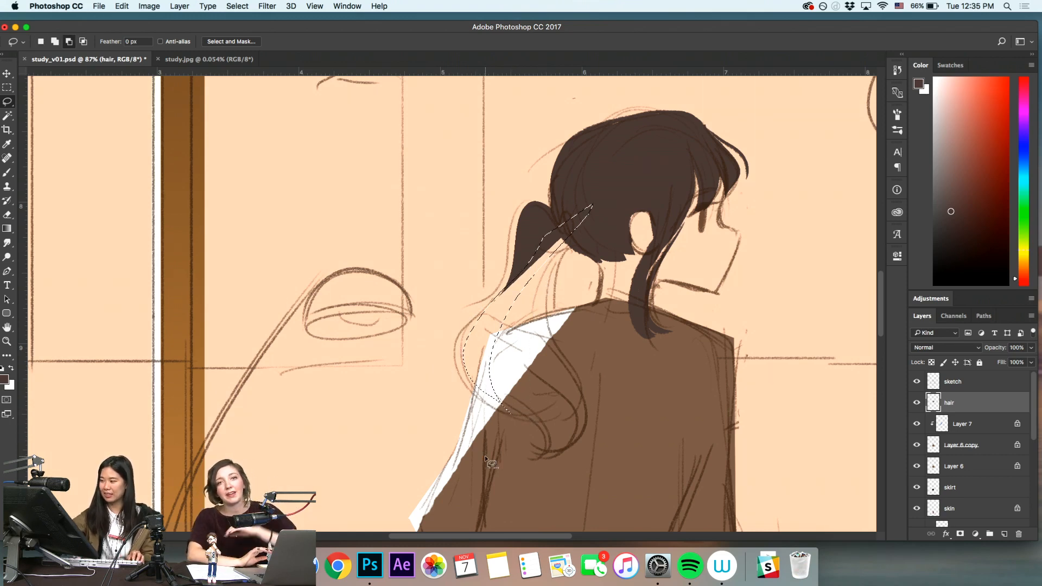
key("alt+BackSpace")
key("super+z")
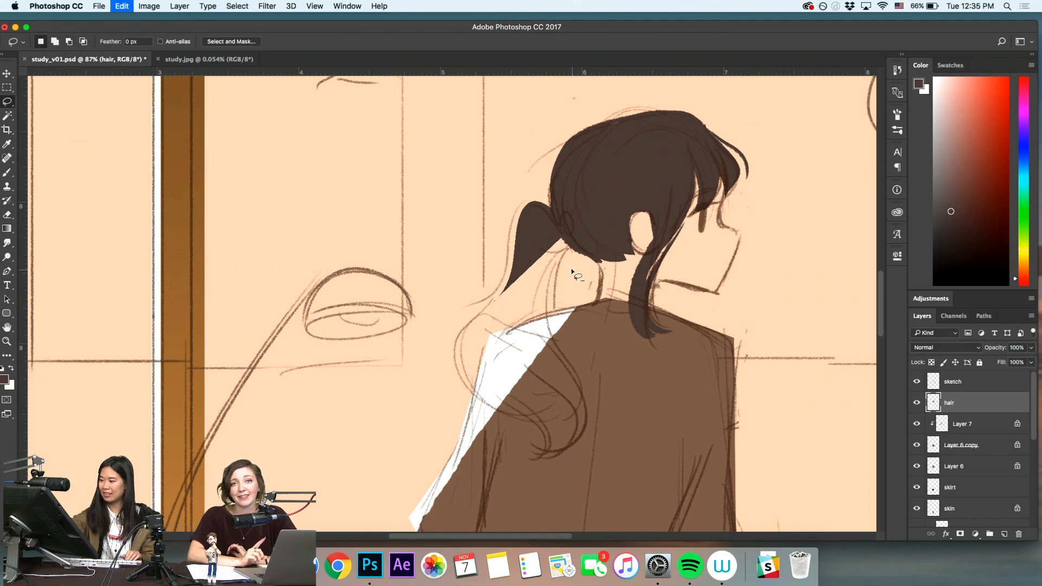
key("super+d")
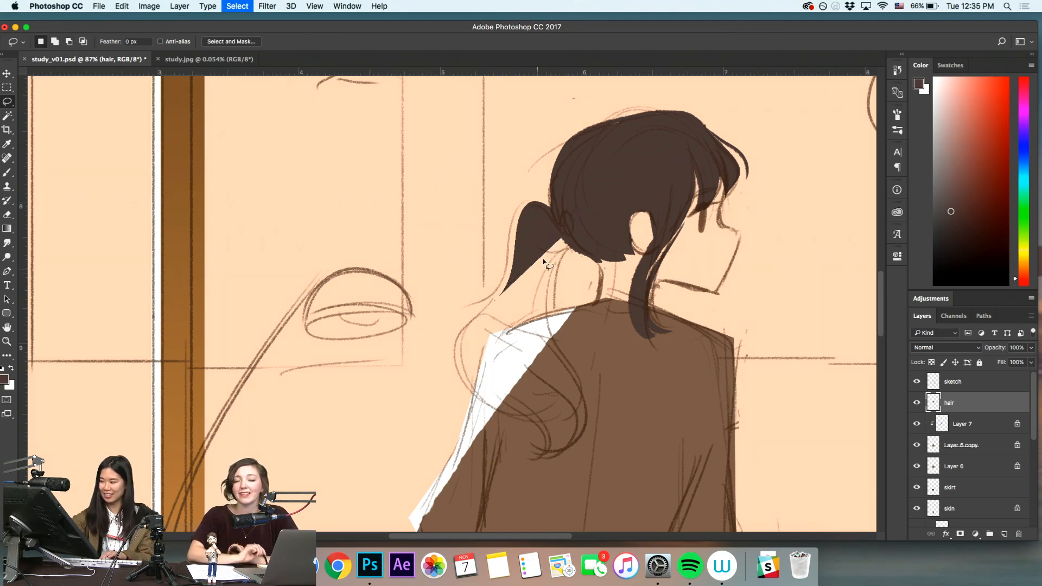
Lasso a curved ponytail strand sweeping down over the white shoulder area, fill it with the hair colour, and deselect
mouse_move(521, 251)
left_mouse_down()
mouse_move(532, 400)
mouse_move(466, 354)
mouse_move(512, 402)
mouse_move(535, 240)
left_mouse_up()
key("super+d")
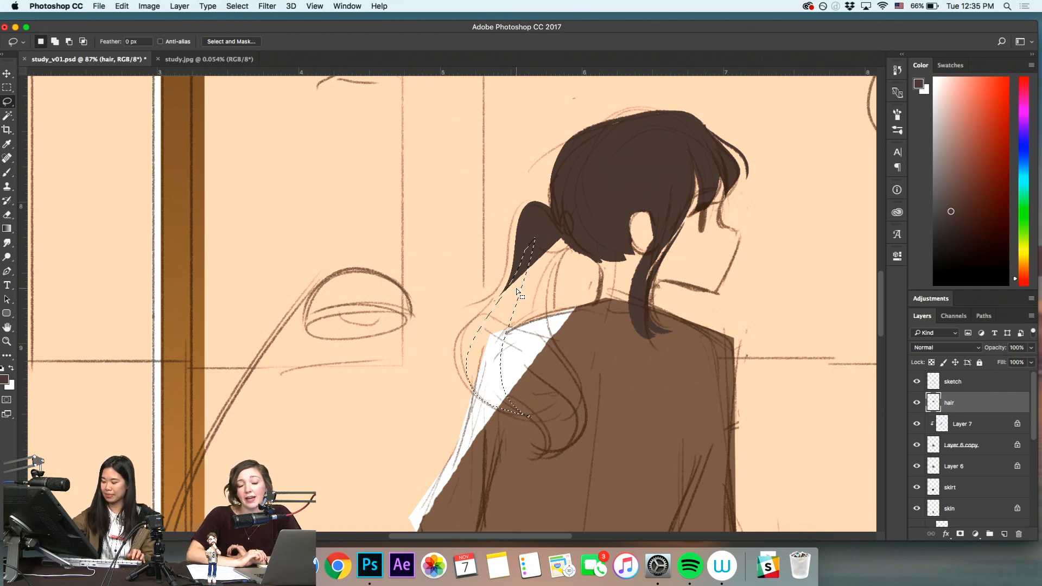
key("alt+BackSpace")
key("super+d")
Lasso and fill the ponytail's inner section down to its curled end, deselect, and erase the excess at the tip
key("z")
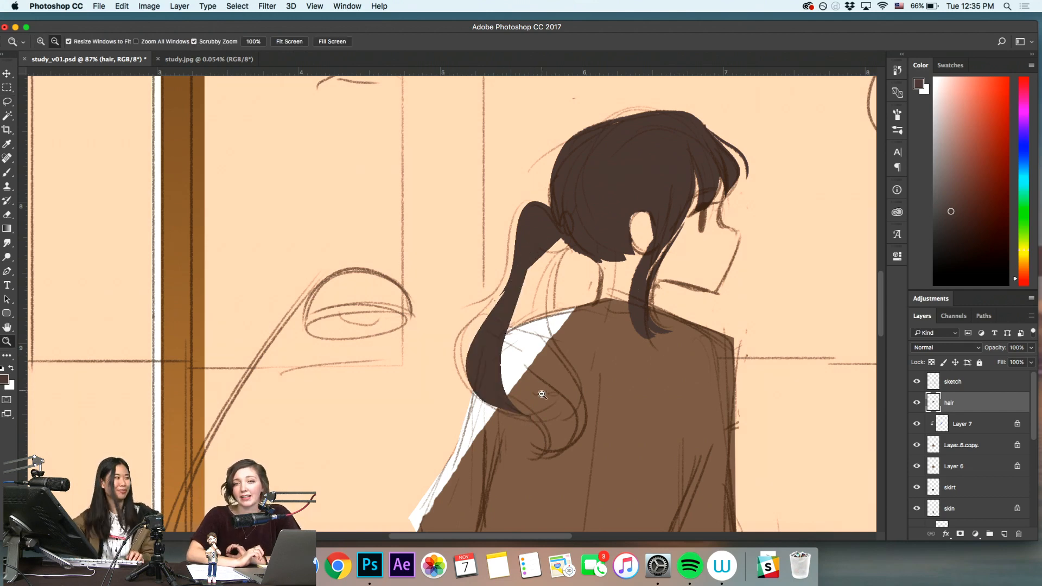
key("space")
left_click_drag(529, 368, 469, 319)
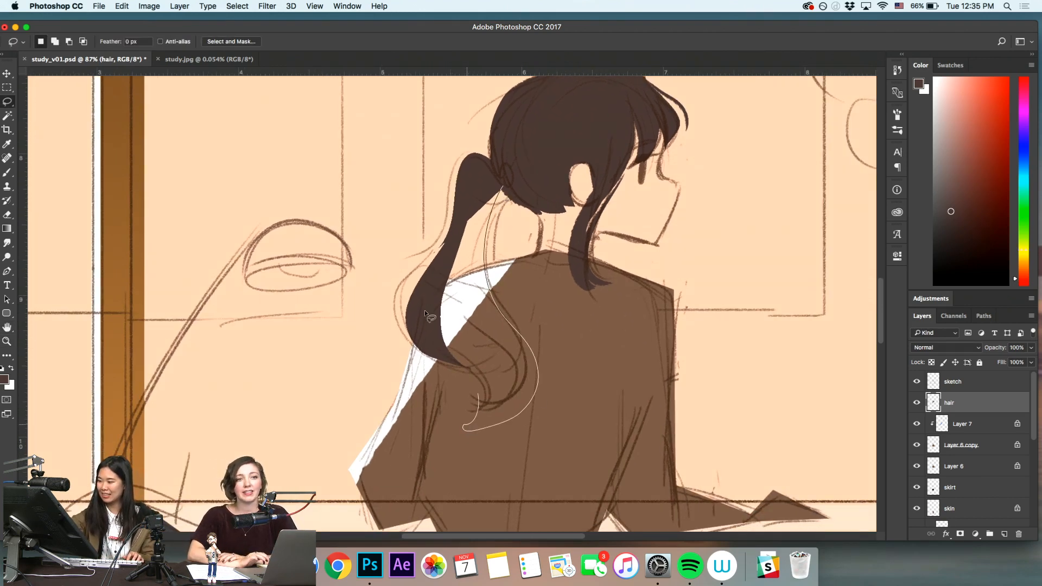
key("alt+BackSpace")
key("super+d")
key("e")
left_click_drag(472, 426, 477, 411)
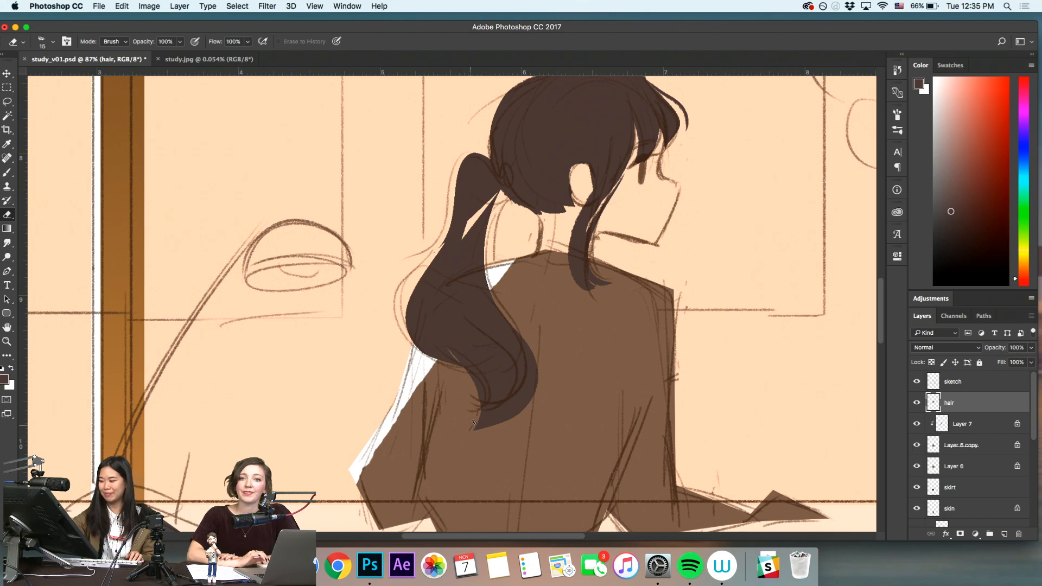
Brush the hair colour into the narrow gap between the ponytail sections near its base, undoing the excess stroke
key("space")
left_click_drag(450, 304, 464, 386)
key("b")
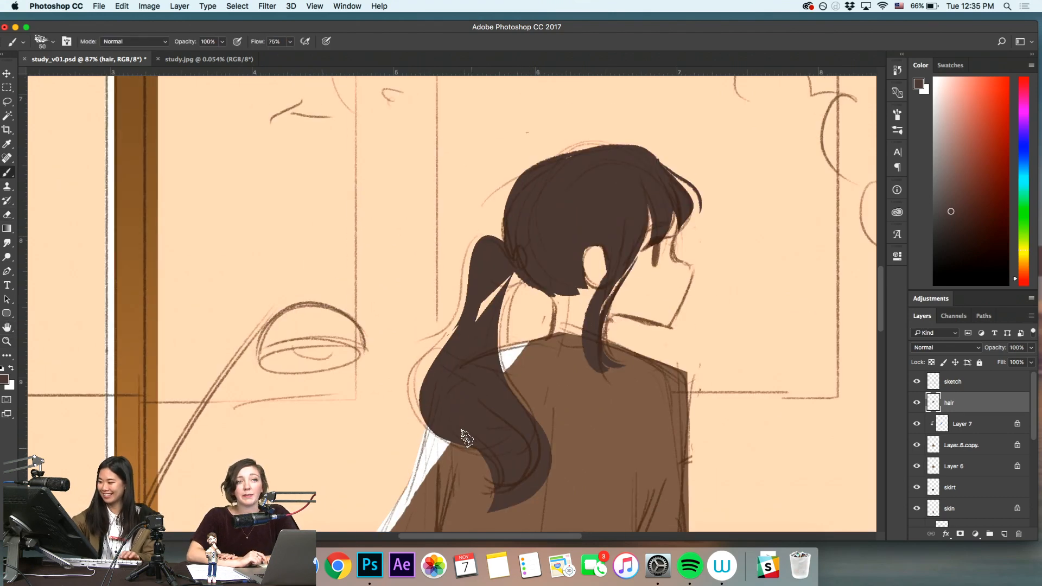
left_click_drag(480, 315, 513, 279)
key("super+z")
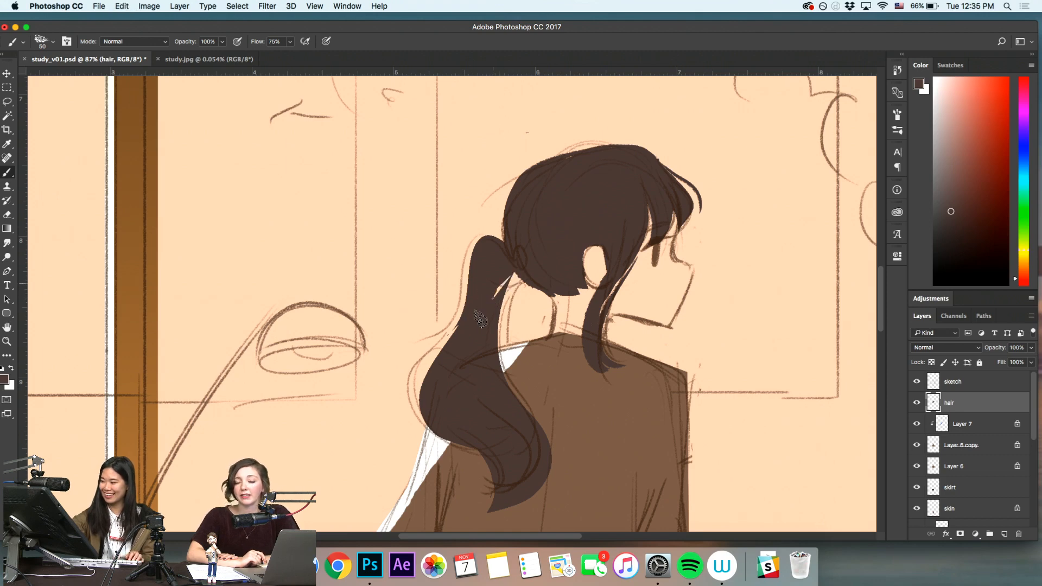
Add a thin flicked strand of hair on the outer side of the ponytail
key("super+space")
left_click_drag(579, 397, 566, 367)
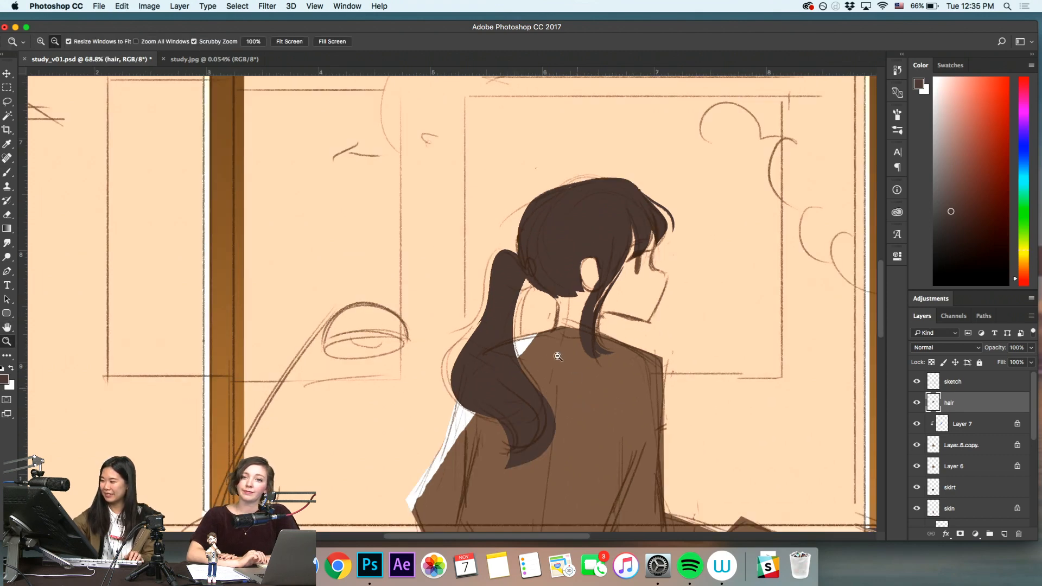
left_click_drag(552, 313, 577, 338)
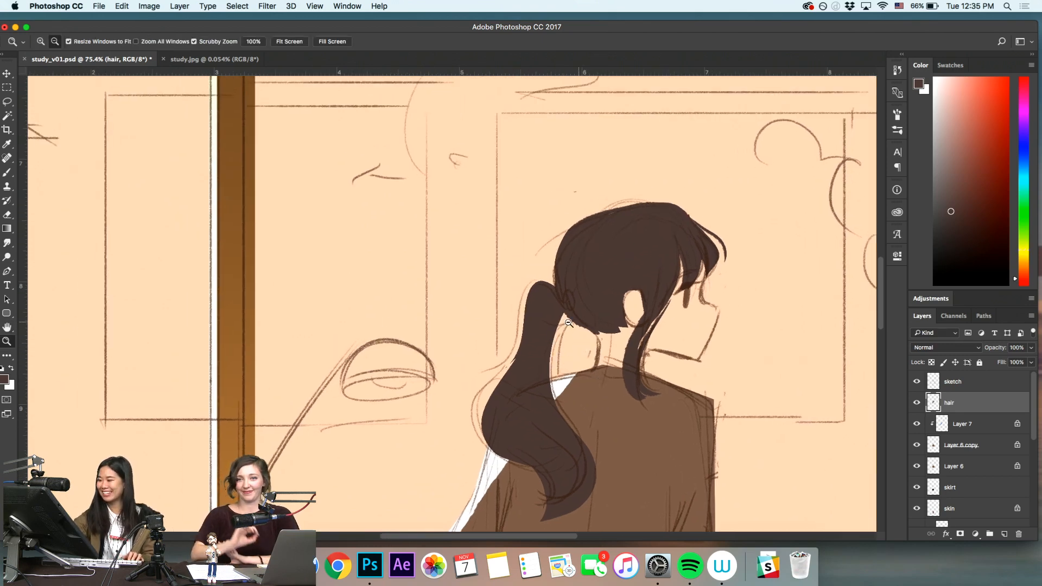
key("space")
left_click_drag(570, 386, 544, 371)
key("alt+space")
key("space")
key("alt+space")
key("super+space")
left_click_drag(425, 281, 541, 371)
left_click_drag(413, 398, 444, 375)
left_click_drag(548, 312, 413, 359)
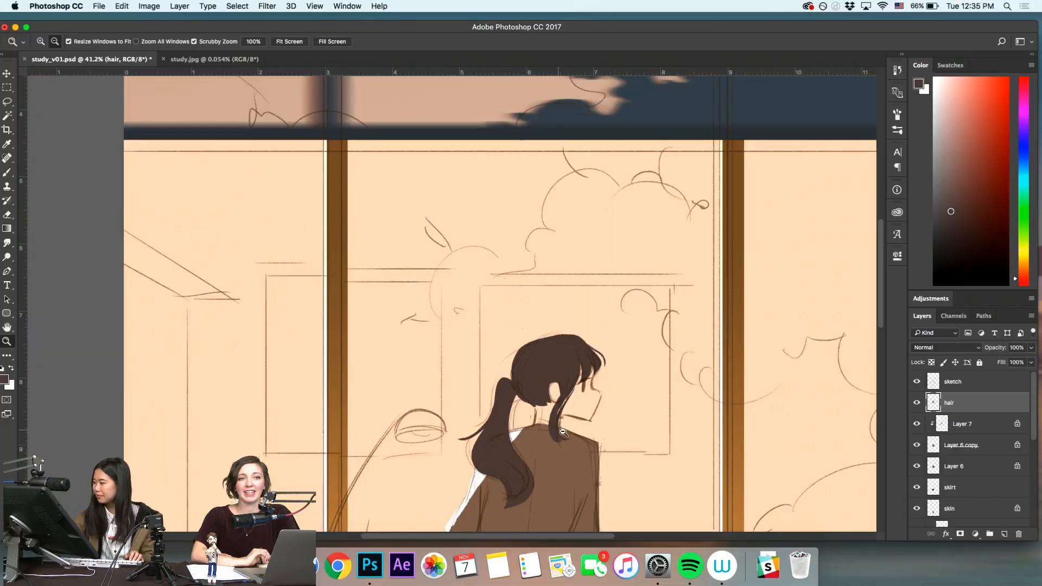
Create a new layer directly beneath the hair layer and name it skin
key("super+minus")
key("alt+bracketleft")
left_click(1004, 533)
double_click(953, 425)
type("skin")
key("Return")
Sample a colour from the canvas and adjust it to a muted reddish-brown skin tone
left_click_drag(581, 351, 613, 354)
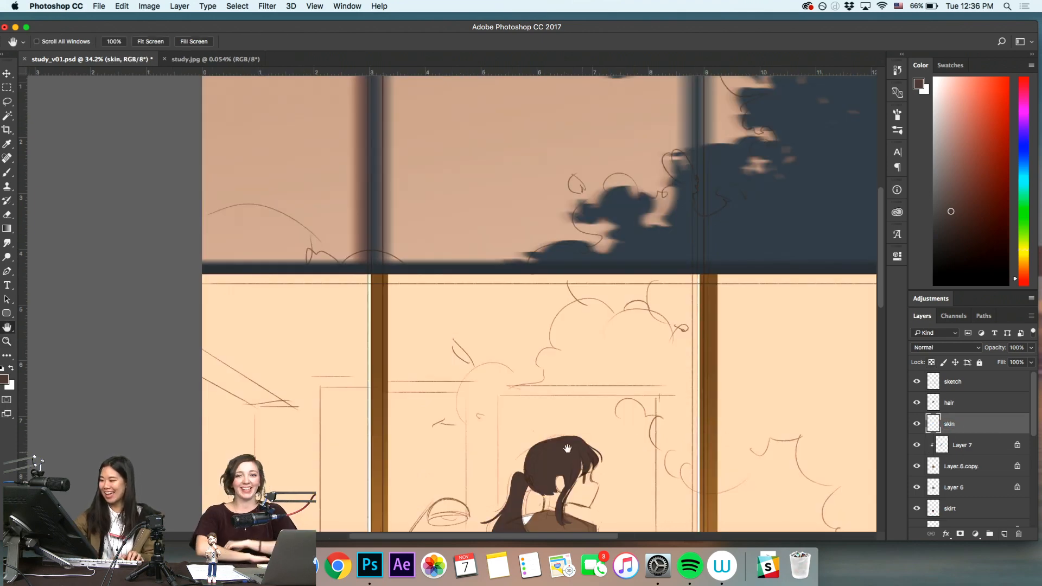
left_click(583, 490, "alt")
left_click_drag(963, 97, 965, 121)
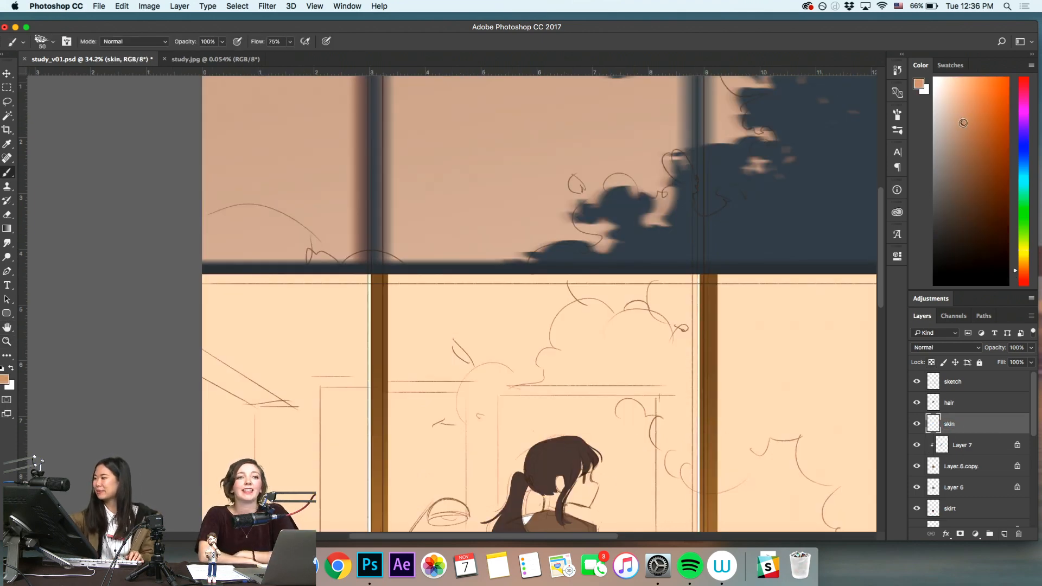
left_click_drag(1027, 264, 1026, 281)
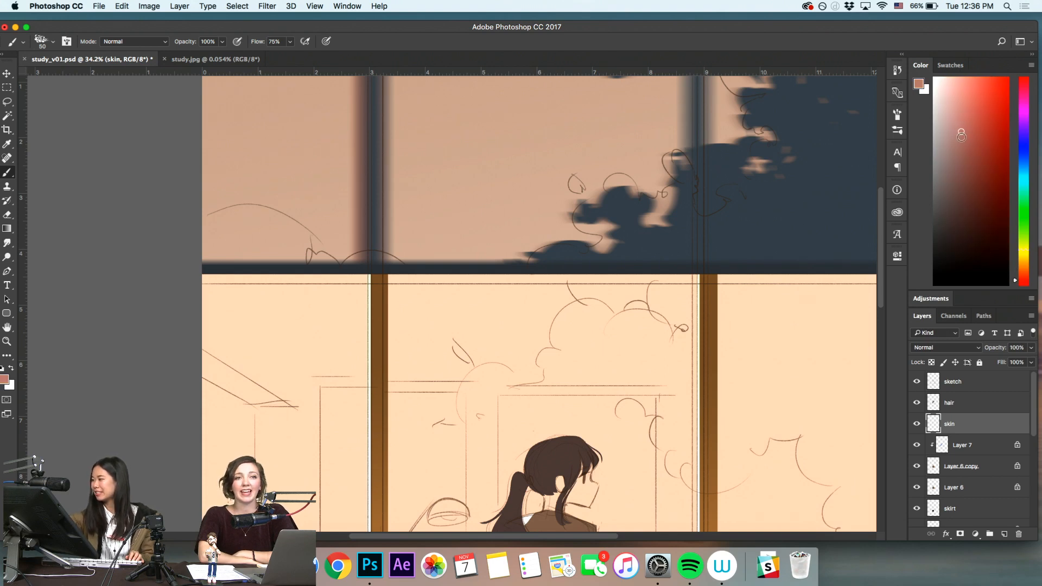
left_click_drag(962, 132, 961, 144)
left_click(577, 490, "alt")
left_click(965, 144)
Lasso the face, ear and front of the neck along the sketch, fill them with the skin tone, and deselect
mouse_move(609, 510)
left_mouse_down()
mouse_move(637, 509)
mouse_move(607, 393)
mouse_move(598, 426)
left_mouse_up()
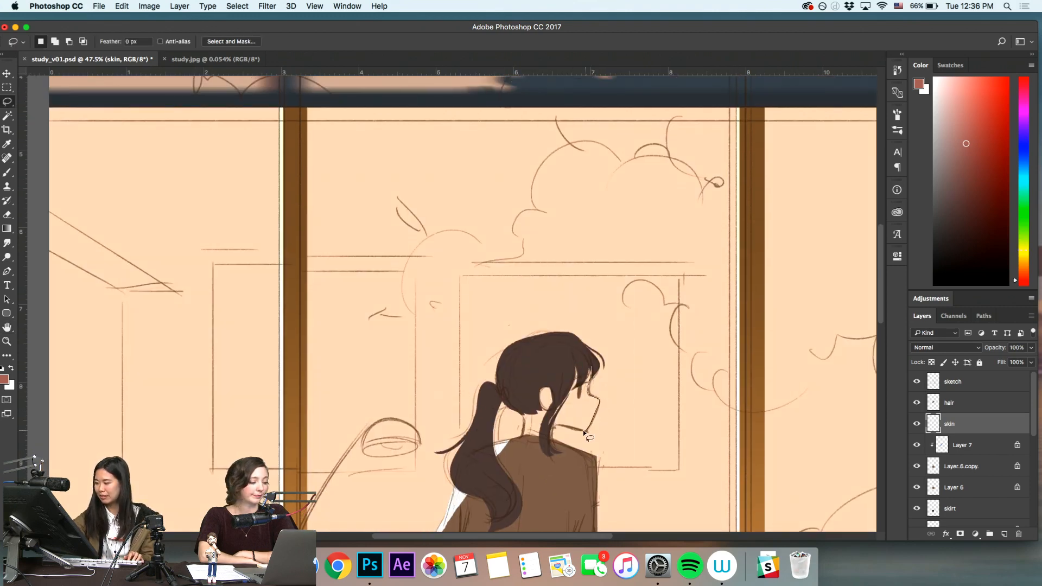
left_click_drag(530, 404, 532, 402)
key("alt+BackSpace")
key("ctrl+d")
Reduce the brush size to 30 and touch up the skin colour along the face's profile with the canvas rotated
key("alt+space")
left_click_drag(617, 414, 640, 425)
key("r")
left_click_drag(710, 353, 321, 444)
key("b")
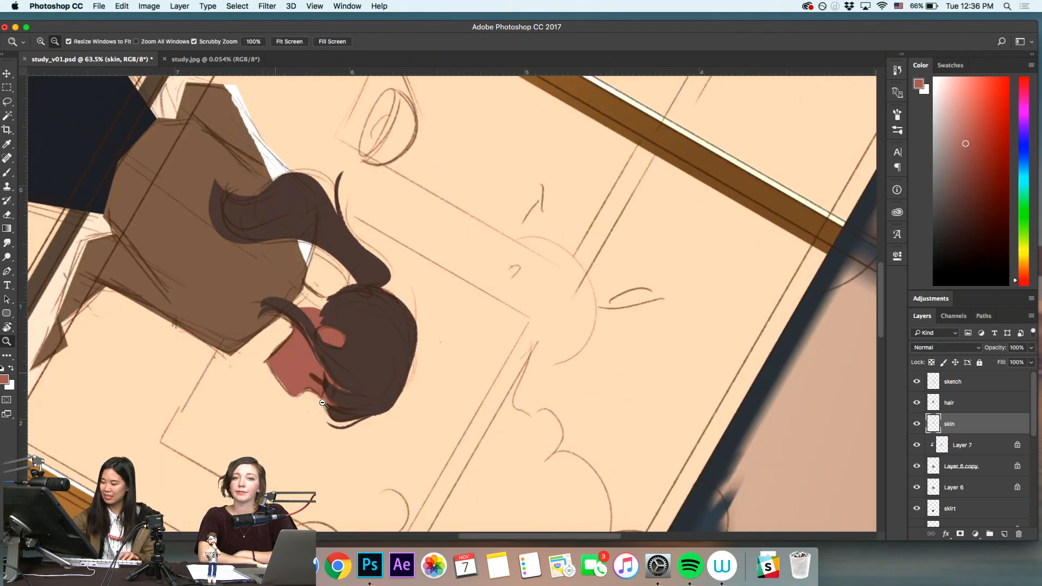
key("ctrl+space")
left_click_drag(274, 356, 284, 373)
key("bracketleft")
key("bracketleft")
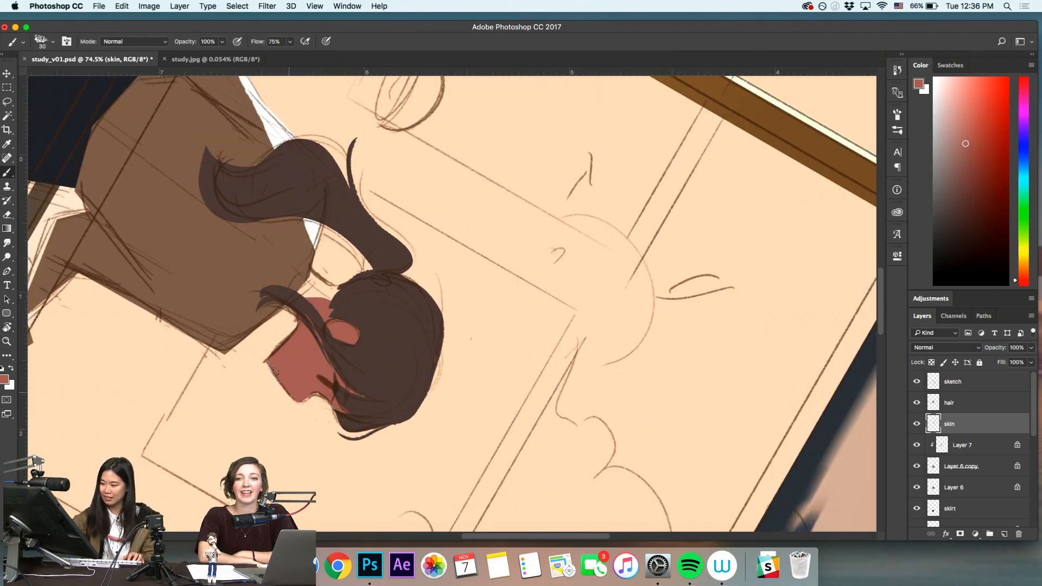
key("r")
mouse_move(295, 397)
left_mouse_down()
mouse_move(465, 302)
mouse_move(550, 374)
left_mouse_up()
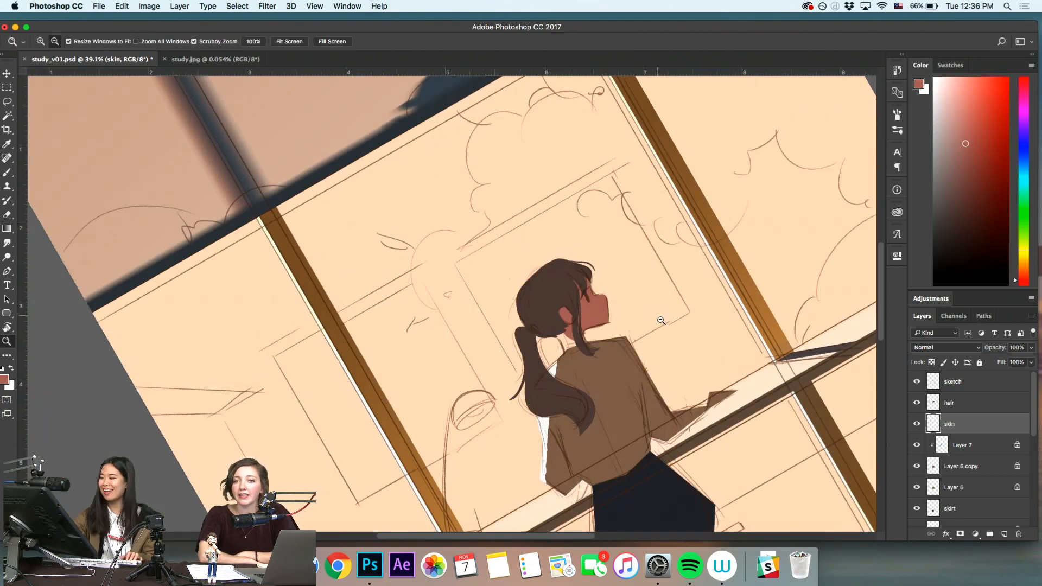
left_click_drag(735, 337, 684, 406)
key("alt+space")
left_click_drag(543, 381, 648, 389)
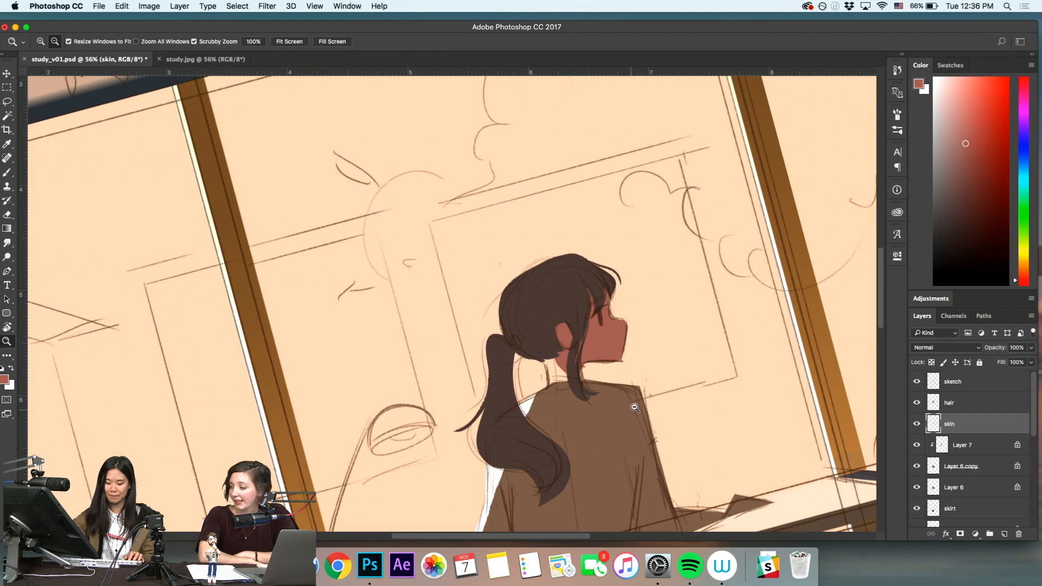
key("alt+space")
mouse_move(689, 419)
left_mouse_down()
mouse_move(652, 380)
mouse_move(687, 374)
mouse_move(714, 344)
left_mouse_up()
key("b")
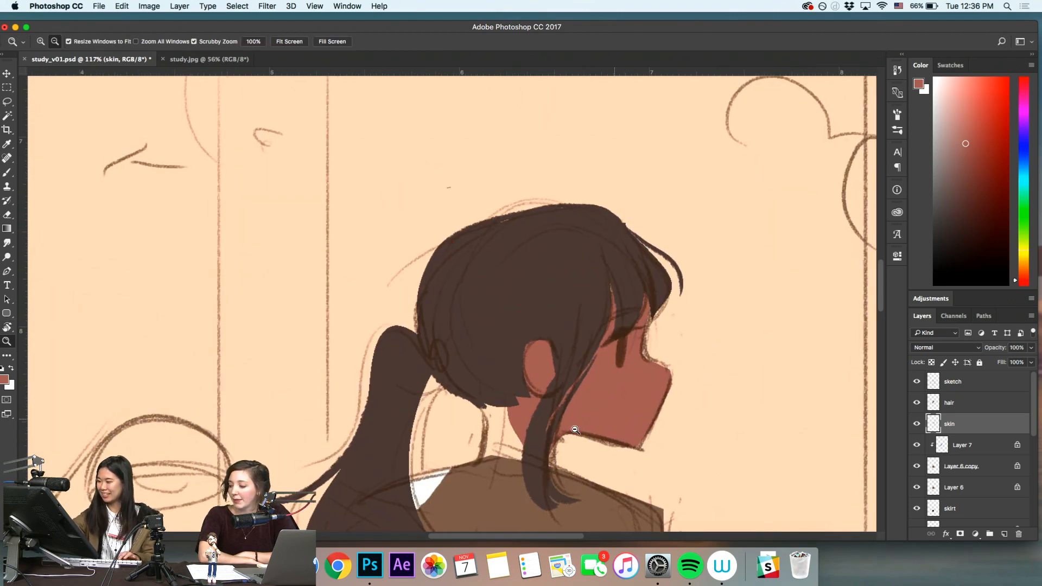
mouse_move(480, 405)
left_mouse_down()
mouse_move(487, 455)
mouse_move(494, 429)
mouse_move(534, 429)
mouse_move(484, 442)
left_mouse_up()
key("super+z")
Move the skin layer directly beneath Layer 6 copy so the neck sits behind the sweater
key("alt+space")
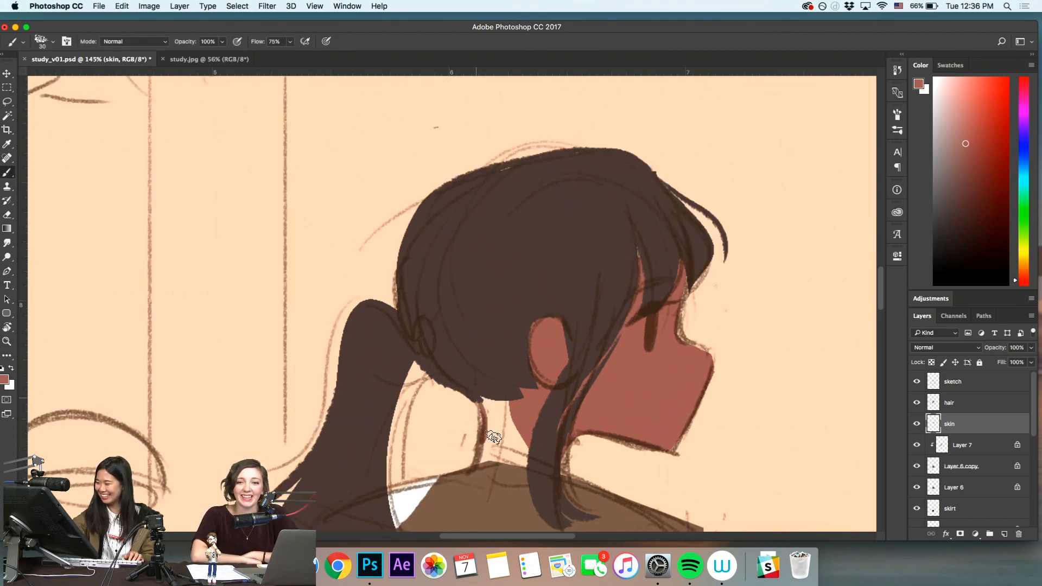
key("alt+space")
left_click(623, 430)
left_click_drag(971, 435, 992, 477)
key("alt+space")
left_click_drag(530, 435, 535, 426)
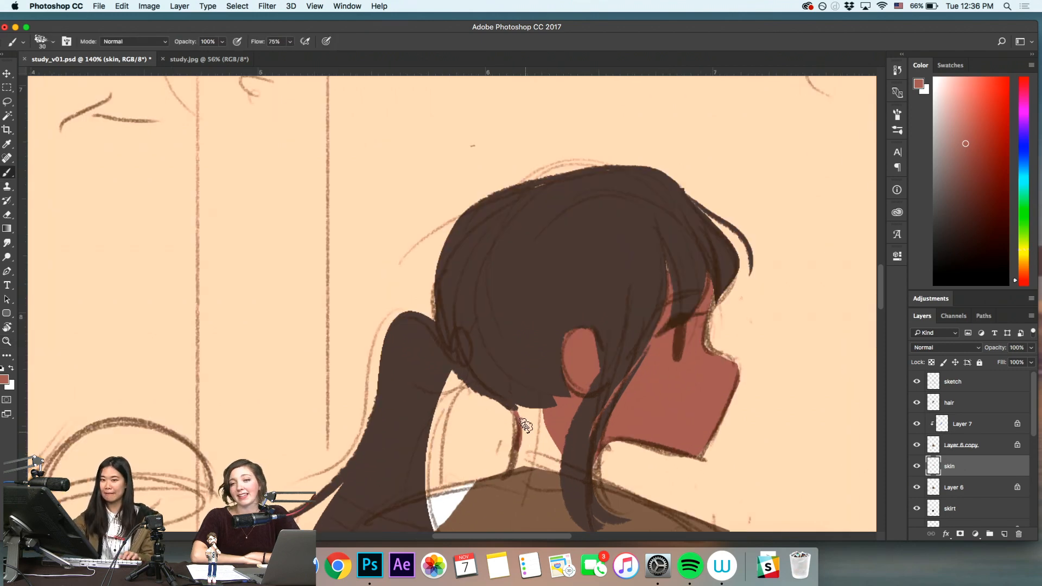
Paint the back and side of the neck with the skin tone, from the hairline down to the collar
mouse_move(520, 418)
left_mouse_down()
mouse_move(516, 468)
mouse_move(522, 428)
mouse_move(529, 469)
mouse_move(538, 423)
mouse_move(524, 402)
mouse_move(532, 431)
mouse_move(550, 407)
left_mouse_up()
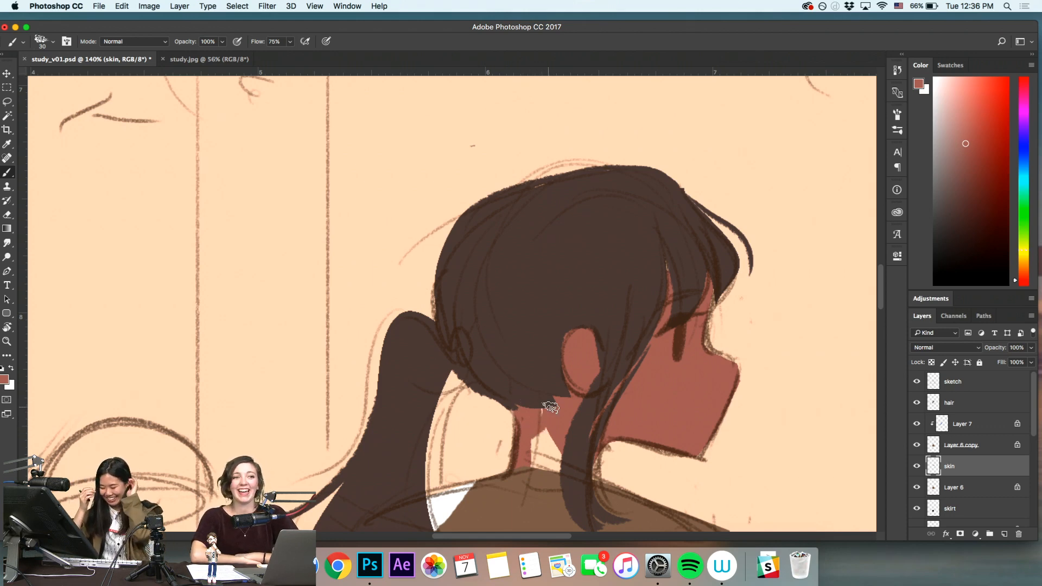
mouse_move(550, 407)
left_mouse_down()
mouse_move(534, 387)
mouse_move(574, 473)
left_mouse_up()
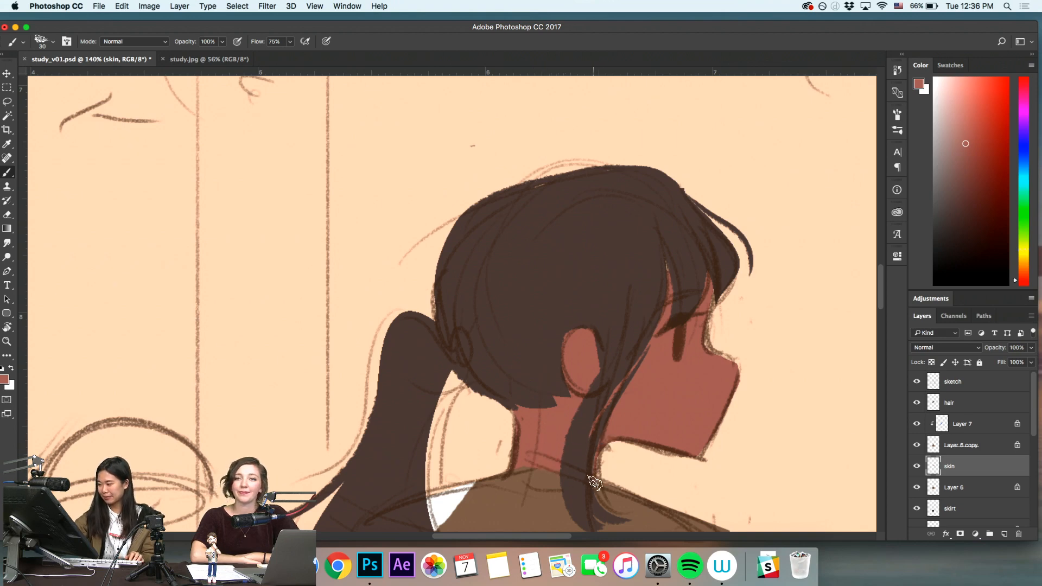
key("z")
key("alt")
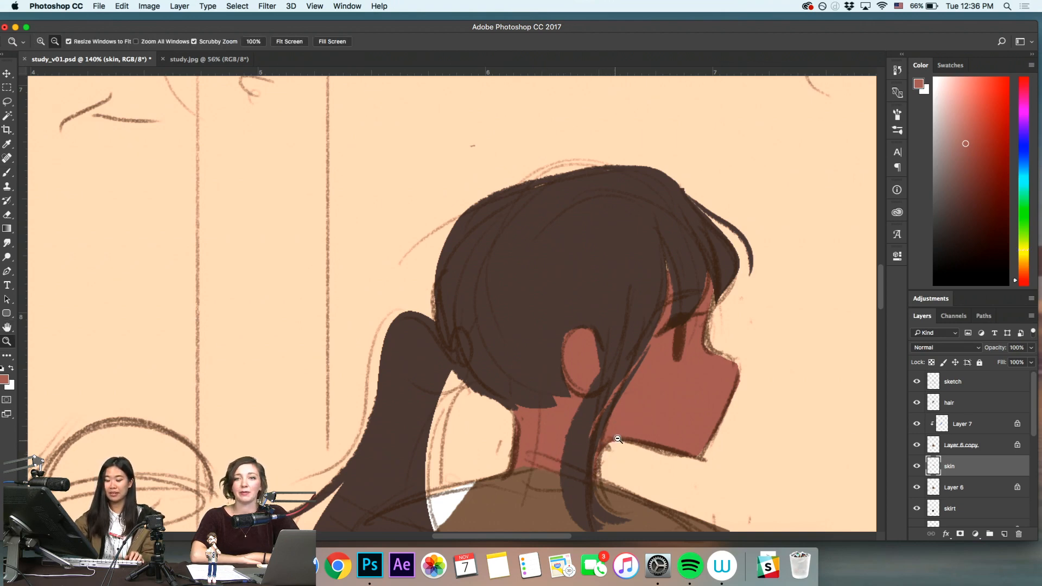
mouse_move(642, 427)
left_mouse_down()
mouse_move(592, 468)
mouse_move(651, 432)
mouse_move(587, 415)
mouse_move(585, 457)
mouse_move(636, 462)
left_mouse_up()
key("space")
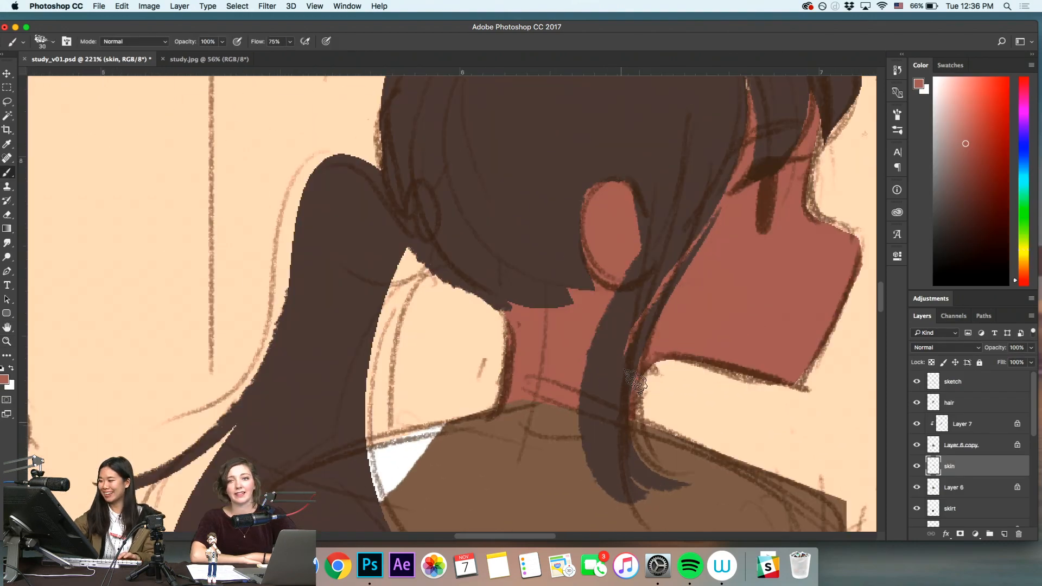
Select the hair layer and sample the dark brown of the hair for painting
key("z")
mouse_move(688, 423)
left_mouse_down()
mouse_move(582, 480)
mouse_move(798, 360)
left_mouse_up()
key("space")
mouse_move(871, 340)
left_mouse_down()
mouse_move(863, 421)
mouse_move(836, 511)
left_mouse_up()
left_click(953, 404)
left_click_drag(675, 443, 673, 377)
key("b")
left_click(691, 348, "alt")
key("z")
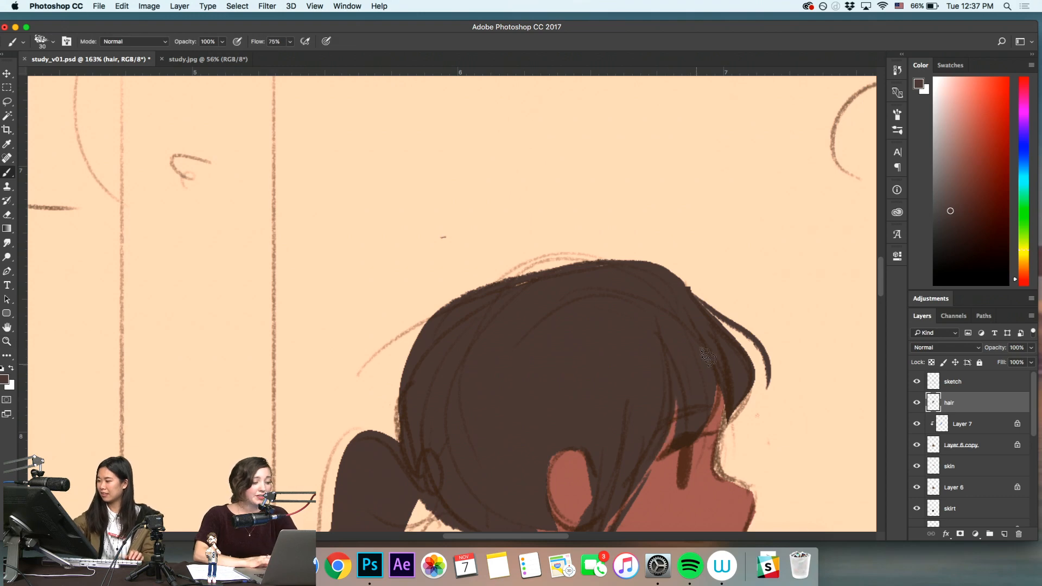
Examine the hair up close and on the whole figure, toggling the hair layer's visibility off and on
left_click_drag(689, 440, 656, 465)
key("space")
left_click_drag(654, 416, 646, 322)
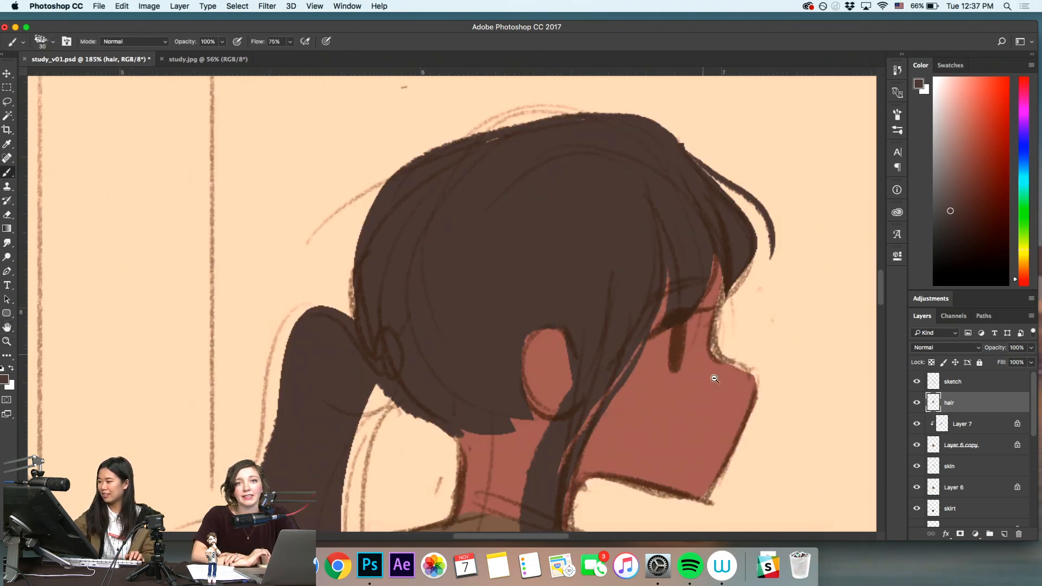
left_click_drag(688, 388, 584, 469)
left_click_drag(699, 414, 577, 363)
key("space")
left_click_drag(653, 415, 578, 477)
key("space")
left_click_drag(433, 340, 565, 336)
key("space")
left_click_drag(565, 309, 599, 483)
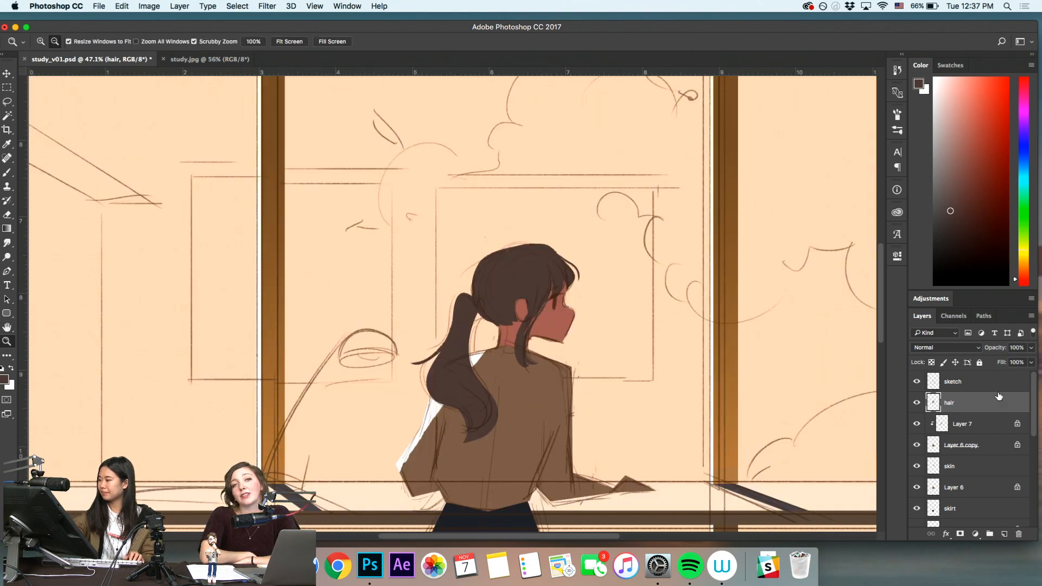
left_click(916, 403)
left_click(917, 402)
Lower the opacity of the Color Dodge highlight layer, Layer 7, to 52%
left_click(982, 424)
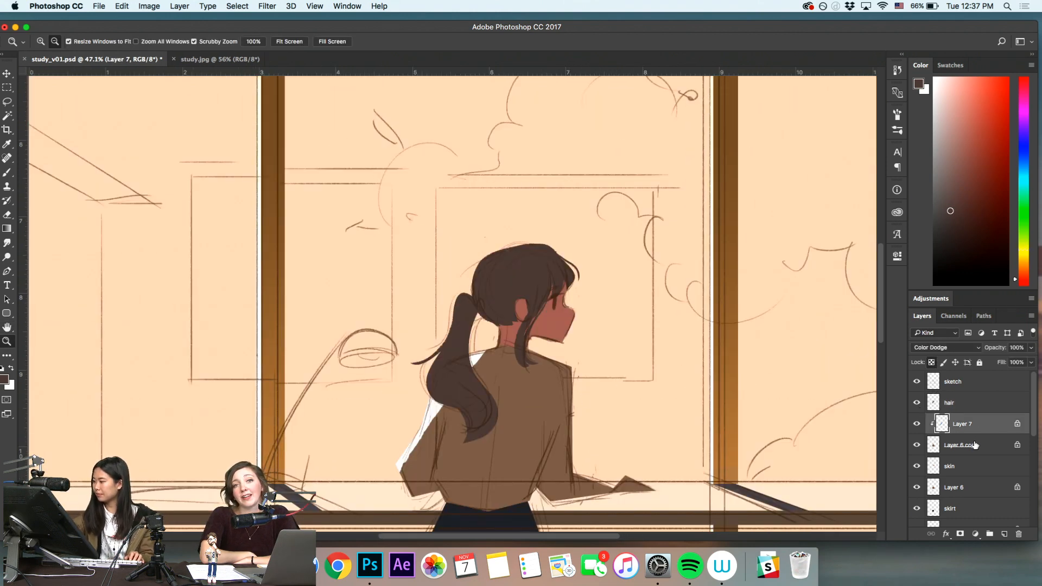
left_click(958, 446)
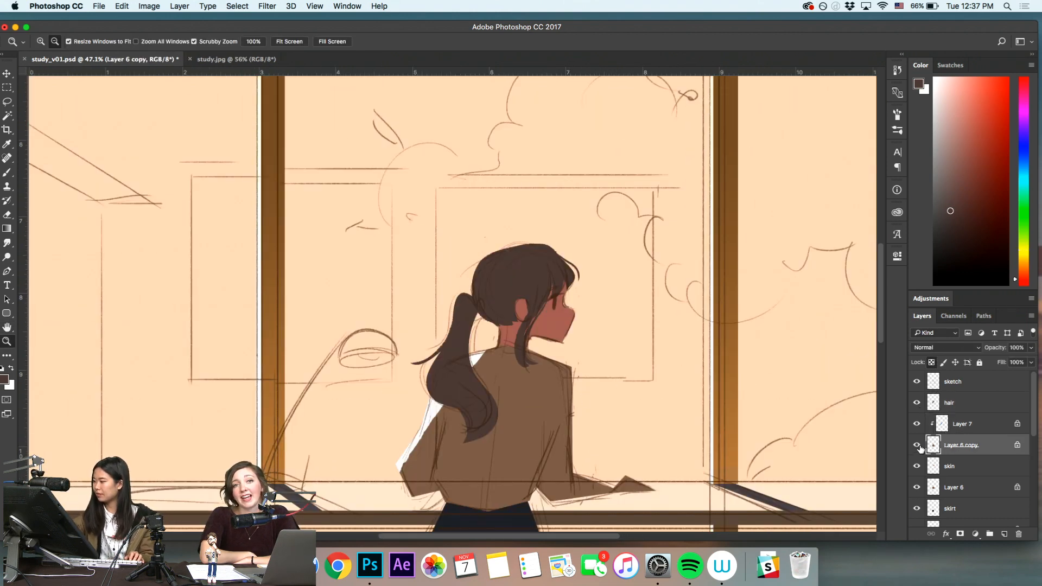
left_click(969, 429)
left_click(1031, 347)
left_click_drag(1031, 361, 1007, 368)
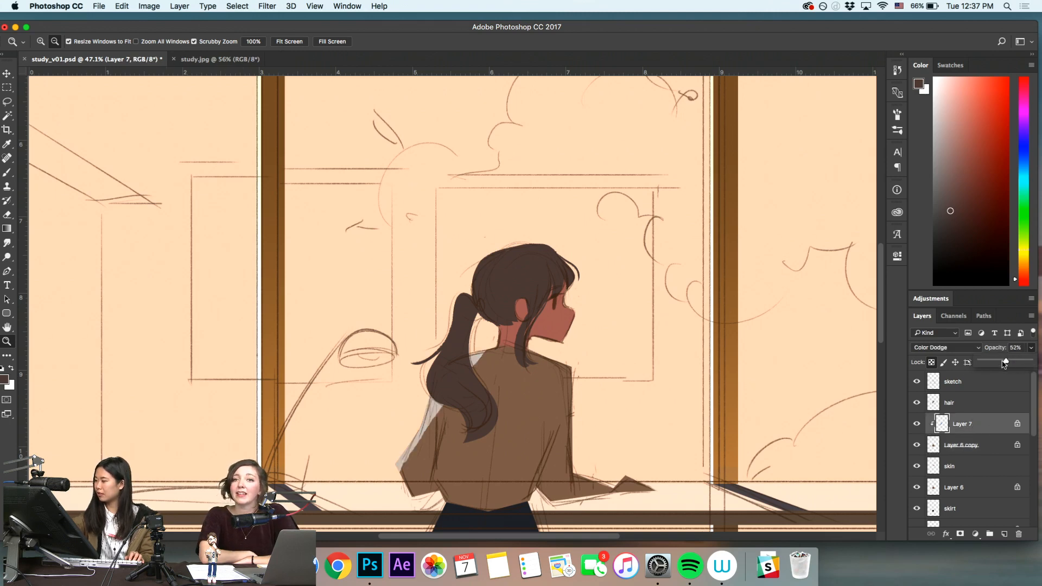
Recolour the sweater highlights on Layer 7 by filling them with progressively brighter salmon-orange tones
left_click_drag(952, 222, 974, 123)
key("alt+BackSpace")
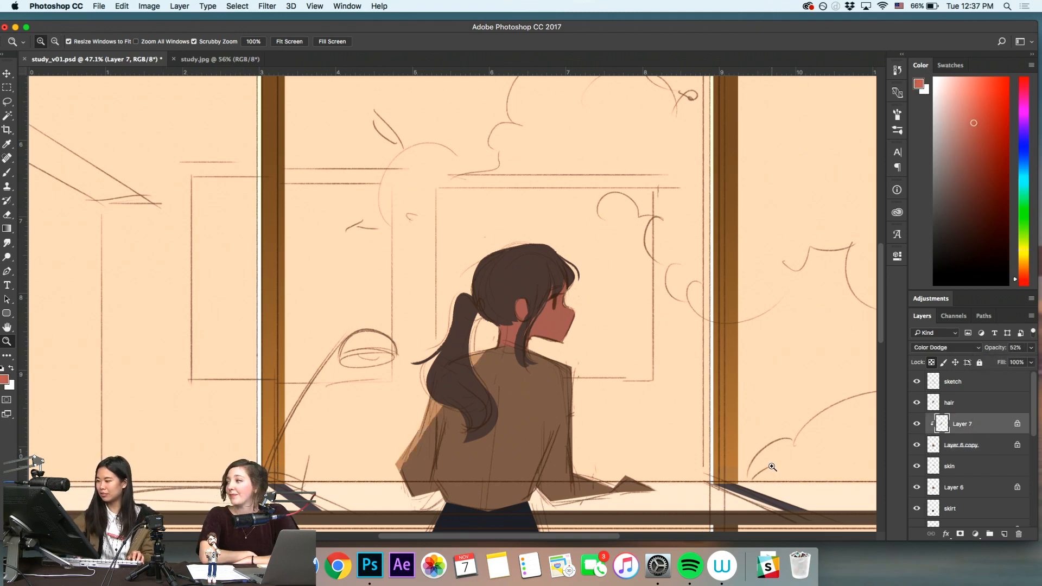
left_click(973, 98)
key("alt+BackSpace")
left_click_drag(971, 98, 971, 87)
key("alt+BackSpace")
Create a new layer above the hair layer, clip it to the hair, and name it hair
left_click_drag(620, 470, 571, 479)
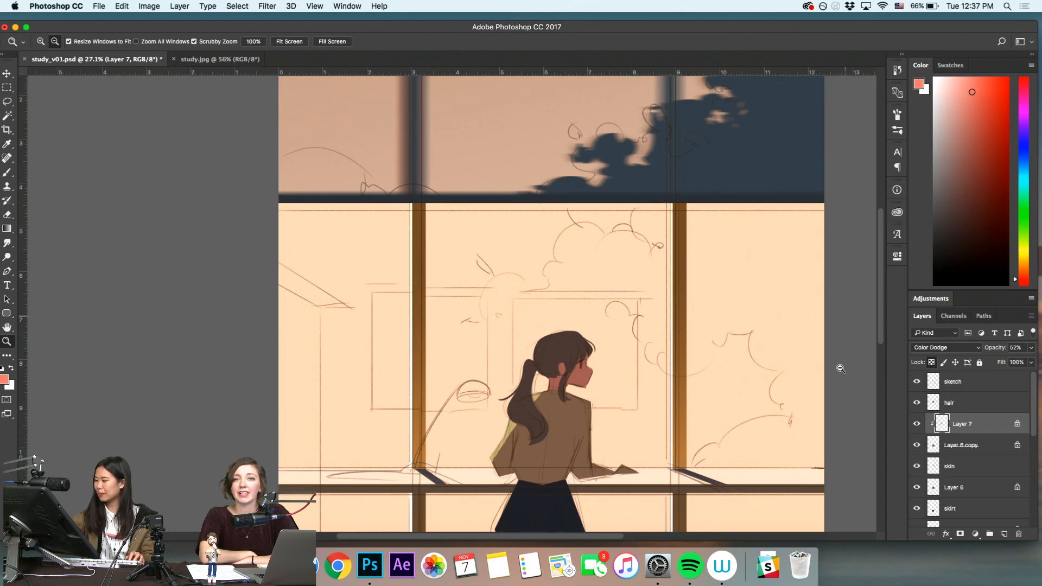
left_click_drag(543, 374, 581, 392)
left_click_drag(598, 430, 587, 502)
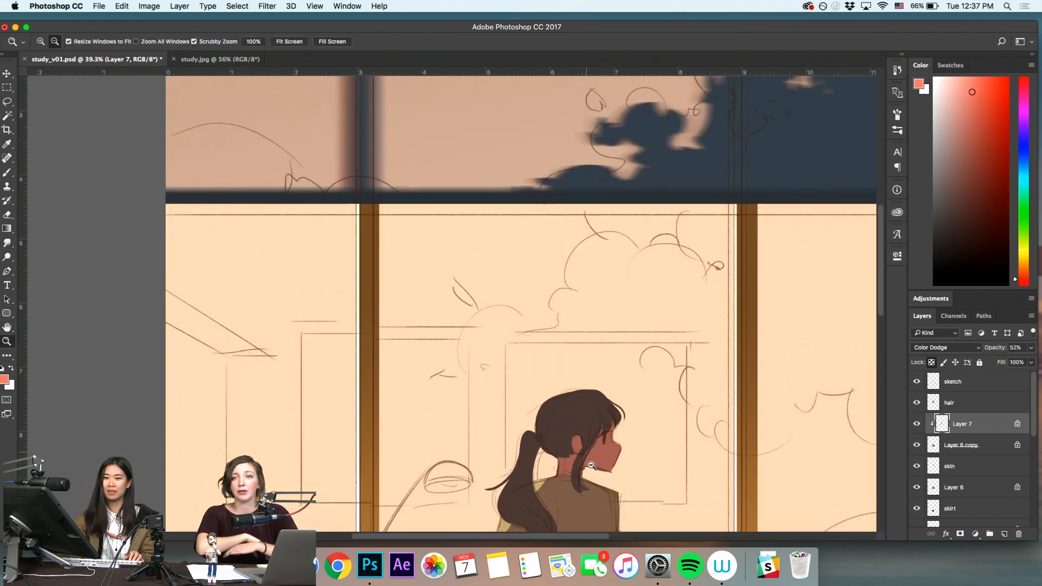
left_click_drag(608, 460, 606, 462)
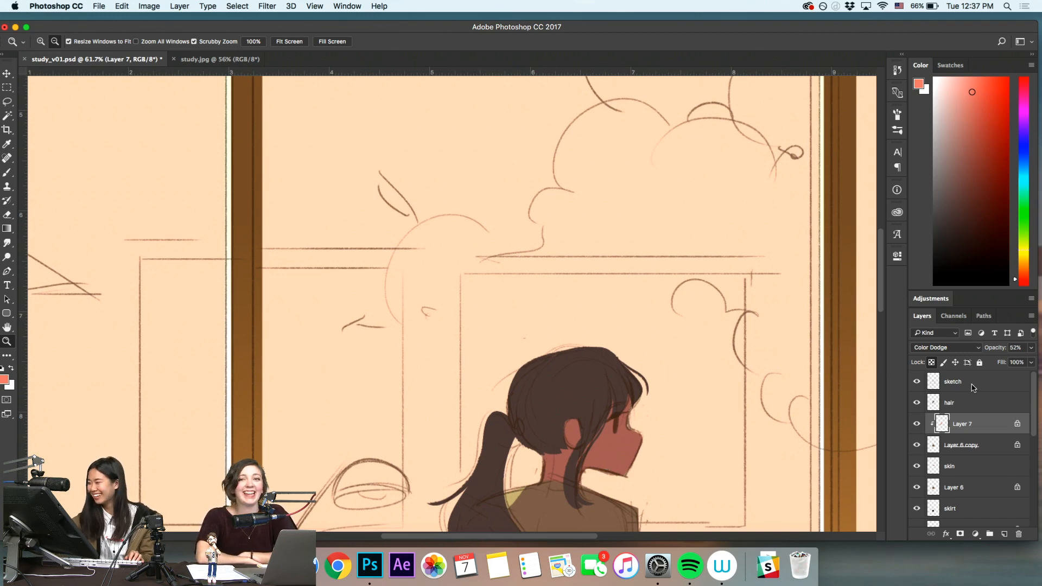
left_click(954, 402)
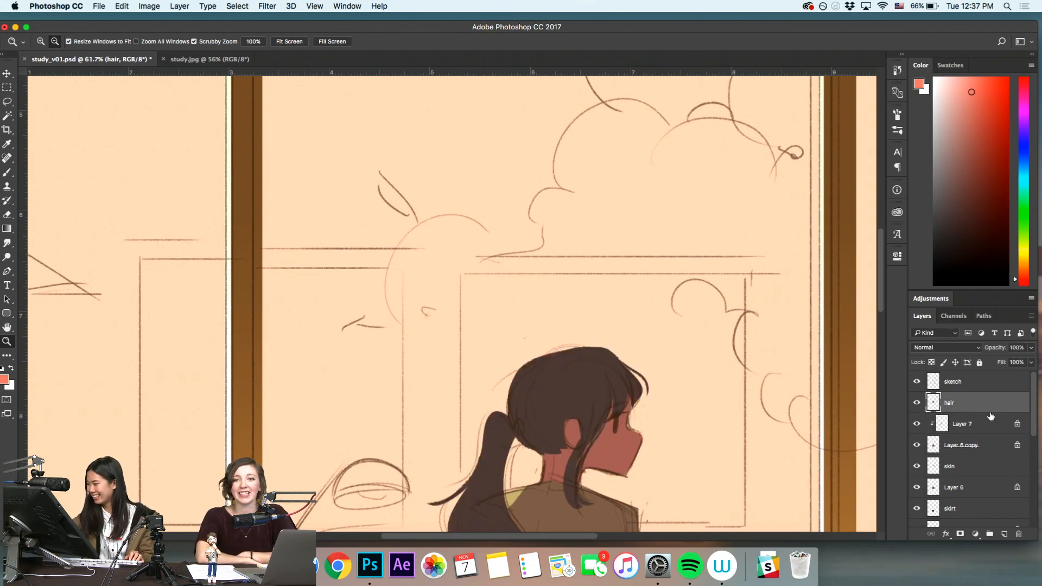
left_click(1005, 534)
left_click(961, 412, "alt")
double_click(961, 402)
type("hair")
key("Return")
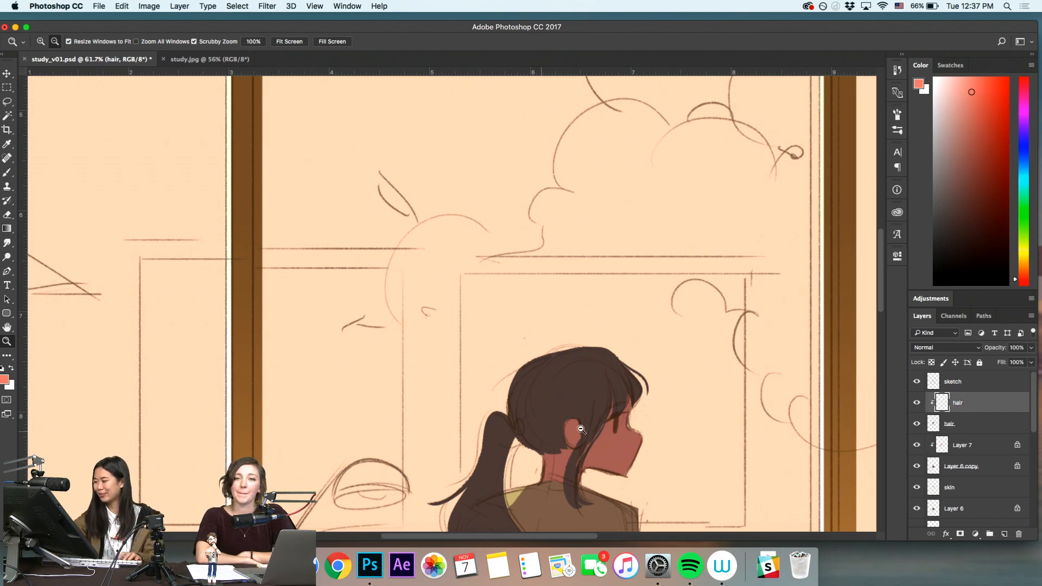
Sample the hair's brown and shift it to a slightly darker, warmer shade for the clipped layer
key("b")
left_click(583, 385, "alt")
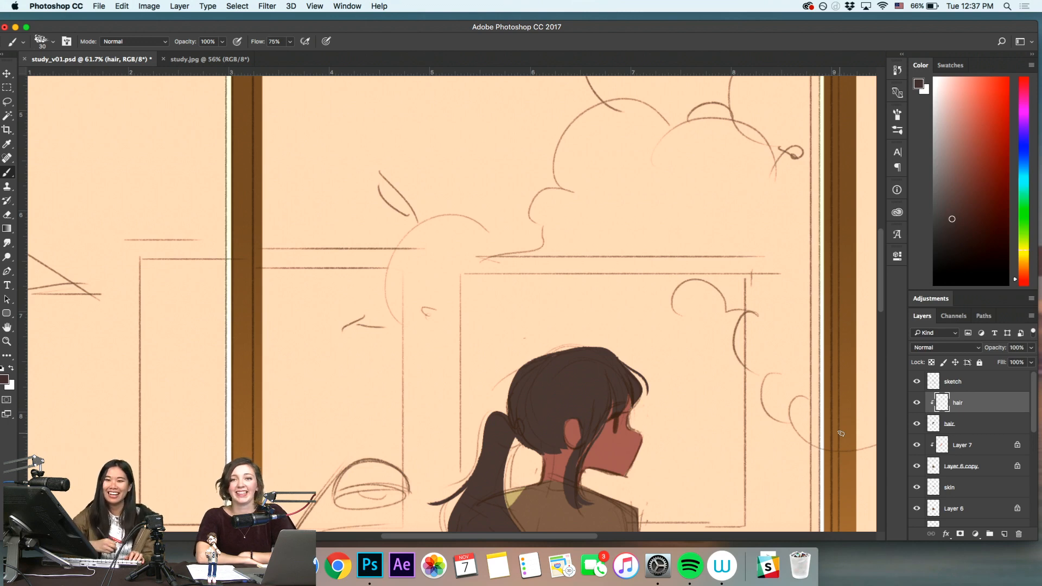
left_click_drag(596, 407, 514, 319)
left_click_drag(490, 282, 700, 214)
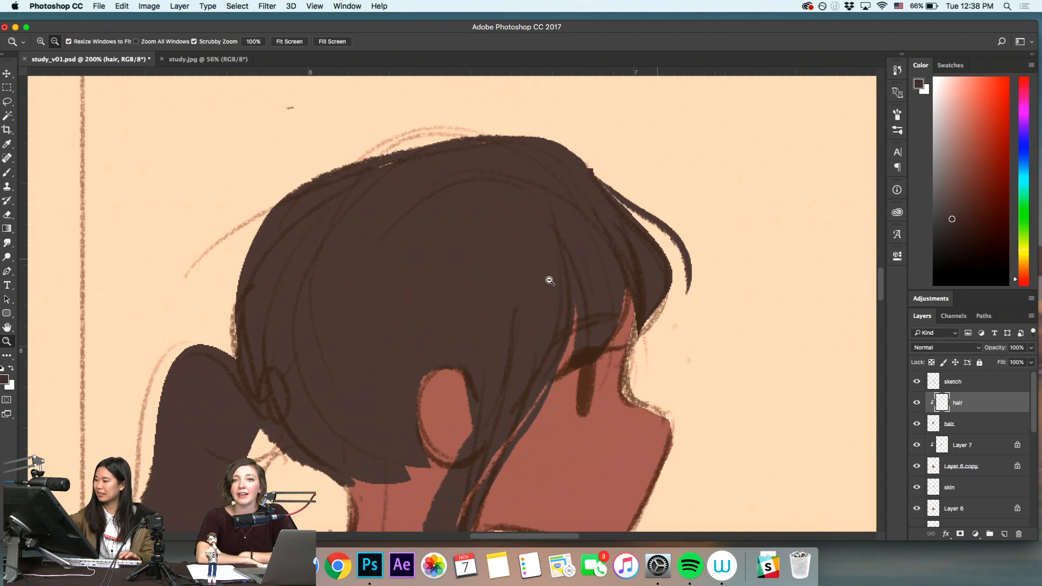
left_click(523, 272, "alt")
left_click_drag(958, 212, 958, 221)
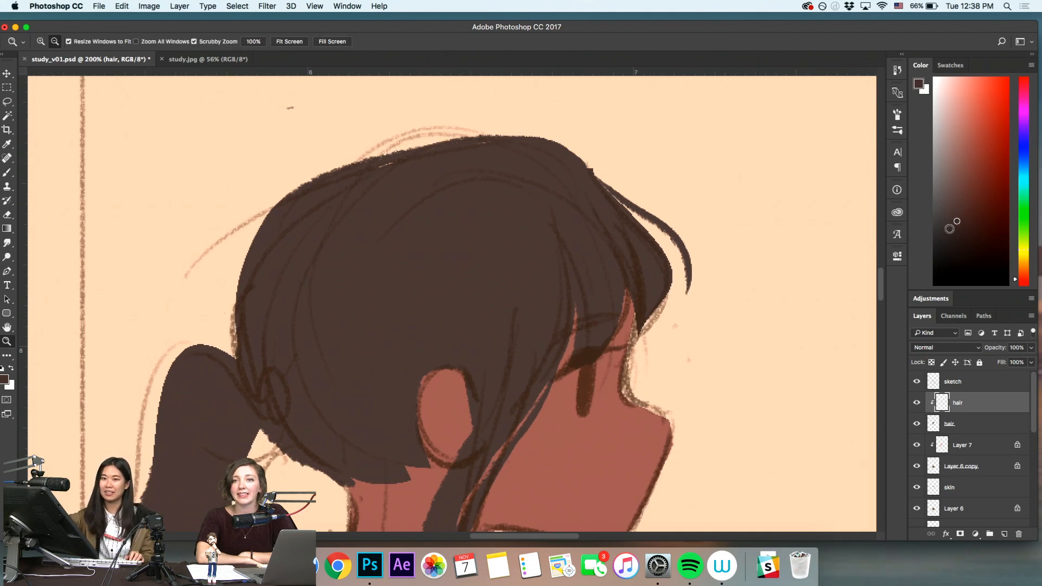
Test shading strokes on the hair near the ear and fine-tune the brush colour to a dark brown
left_click_drag(599, 410, 596, 426)
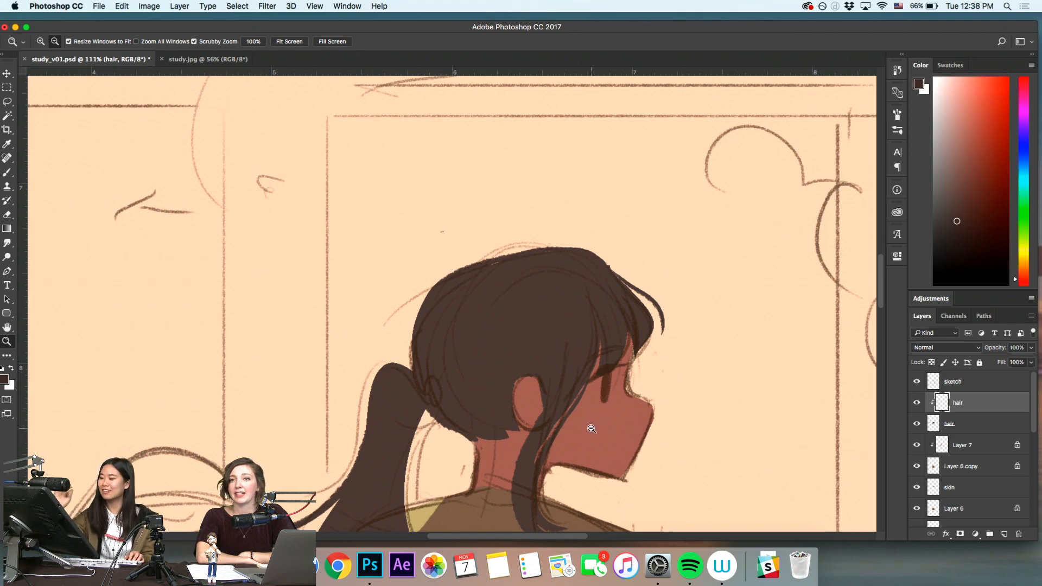
left_click_drag(598, 368, 611, 369)
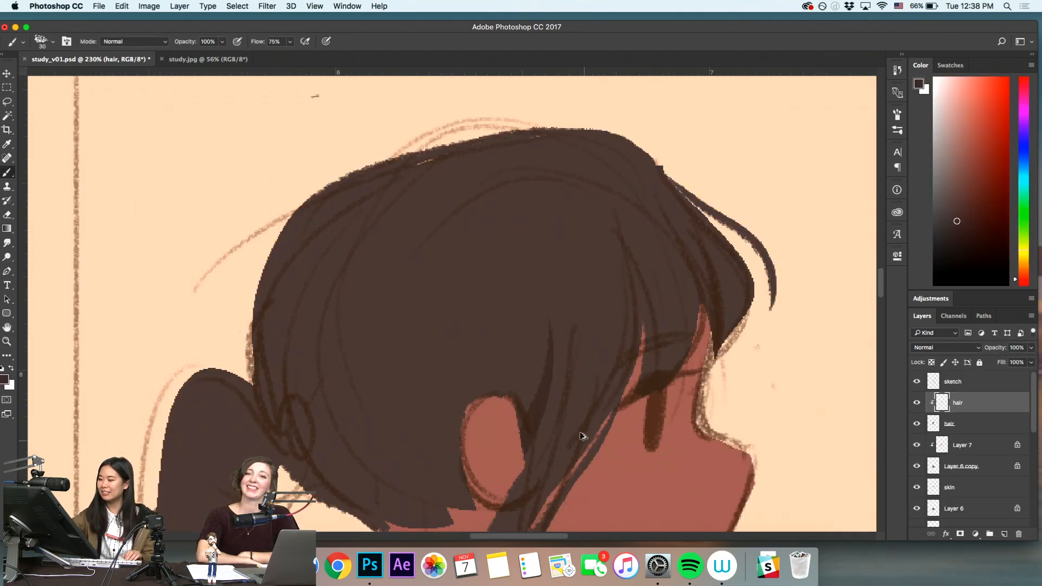
mouse_move(650, 436)
left_mouse_down()
mouse_move(567, 409)
mouse_move(553, 365)
left_mouse_up()
key("b")
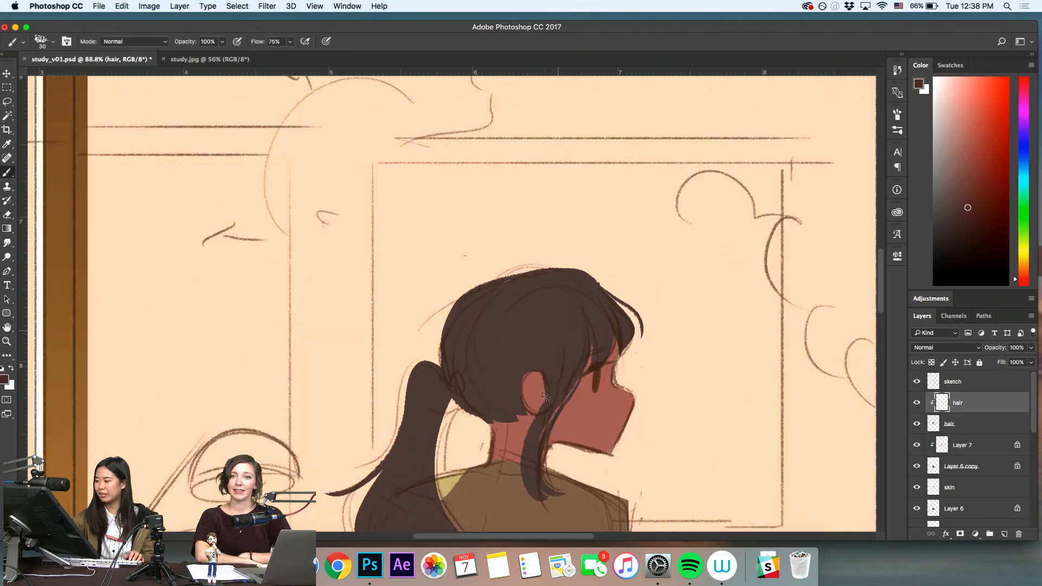
key("z")
left_click(961, 220)
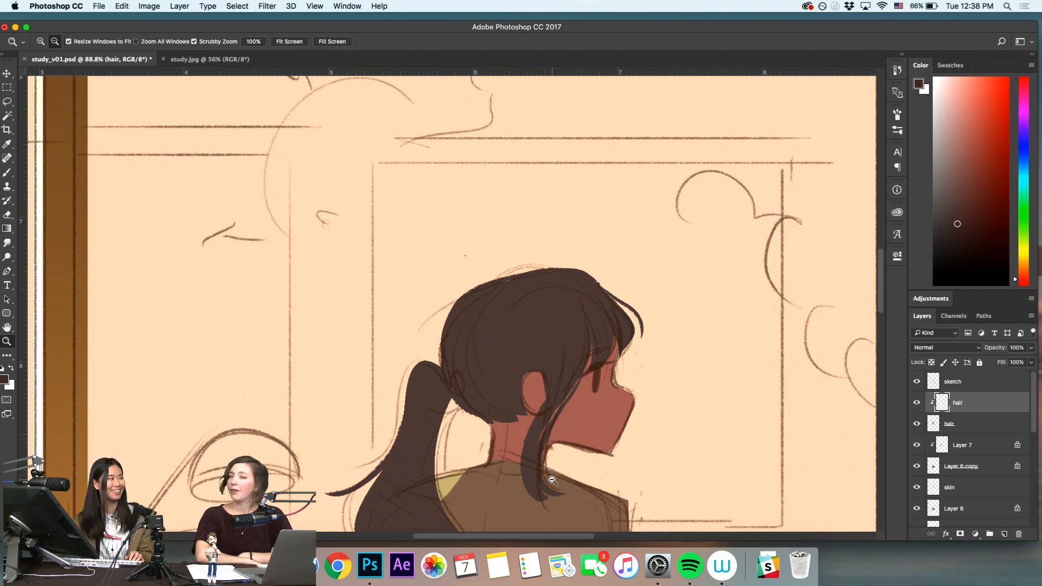
key("b")
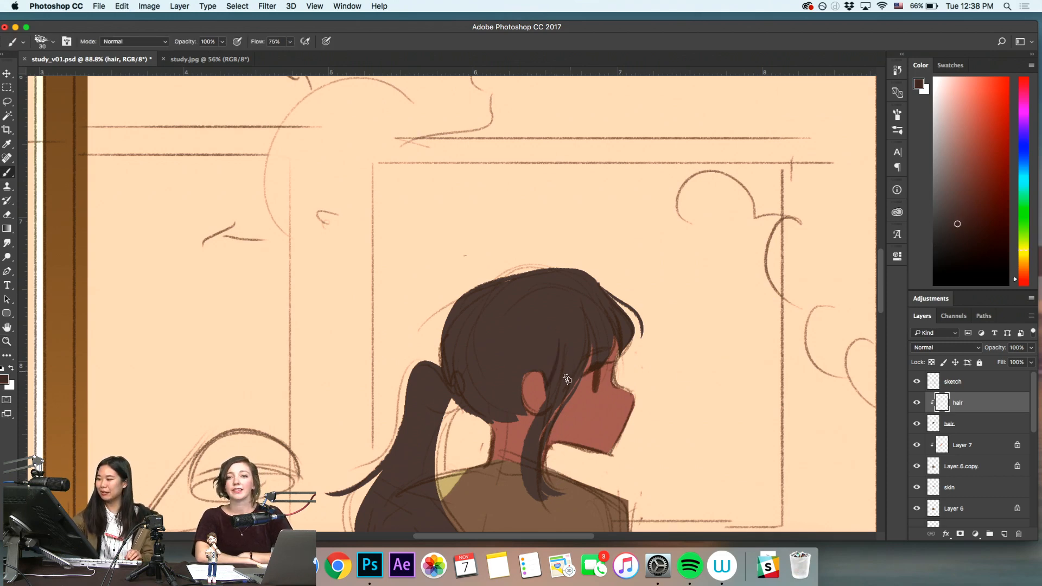
Work on the hair strand beside the ear with the lasso, deselect, and refine the shading with the eraser
key("l")
left_click_drag(532, 402, 531, 426)
key("super+d")
key("e")
scroll(565, 353, "up", 1)
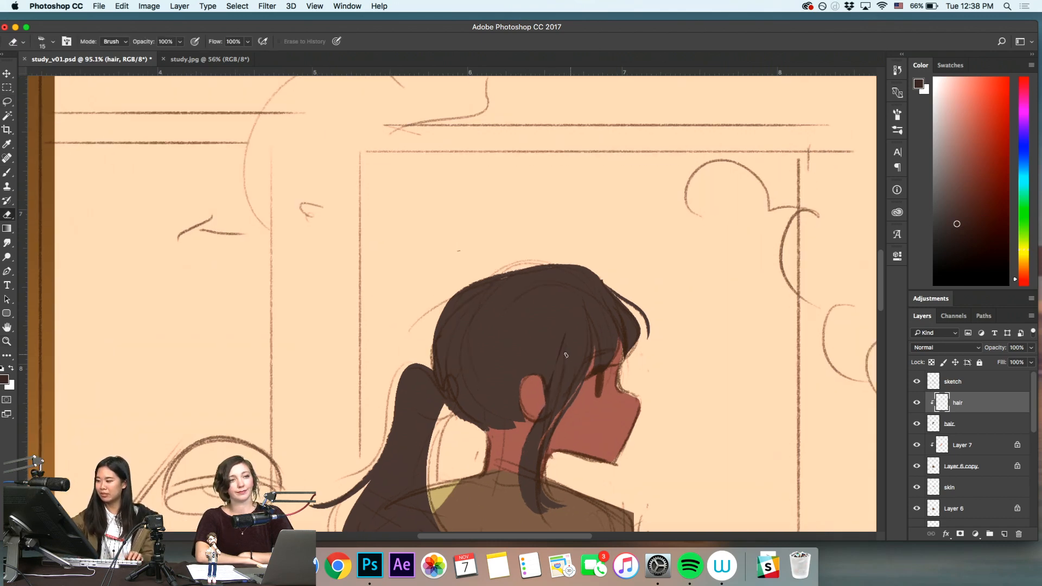
key("z")
scroll(604, 408, "down", 3)
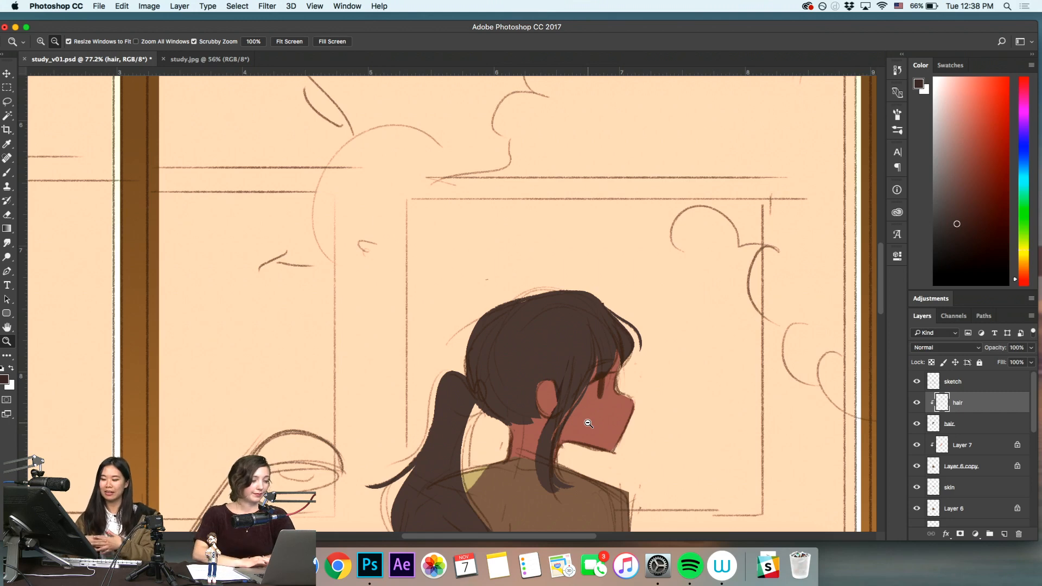
Switch to the base hair layer, rotate the canvas, and sample the original dark brown hair colour
left_click_drag(565, 435, 565, 464)
key("alt+bracketleft")
key("r")
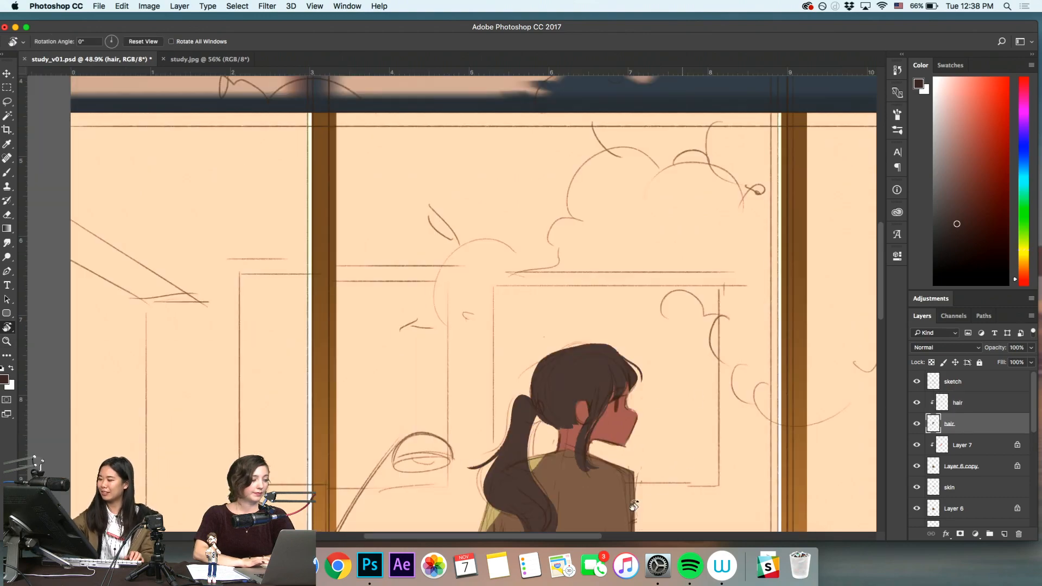
left_click_drag(646, 501, 535, 418)
key("super+equal")
key("super+equal")
key("b")
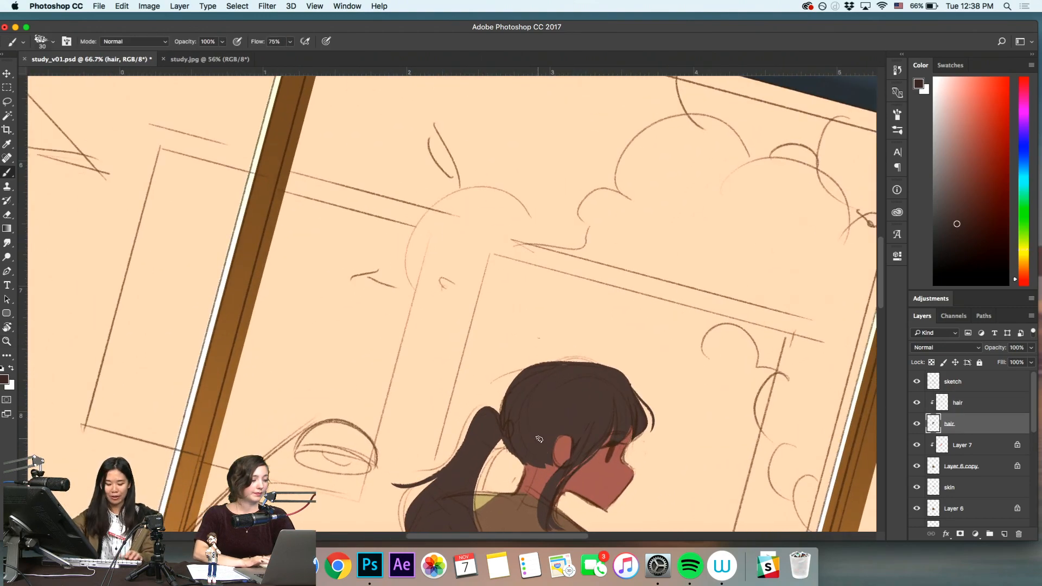
left_click(550, 422, "alt")
Paint along the lower back of the head to fill out the hair's edge above the neck
key("z")
left_click_drag(503, 434, 521, 464)
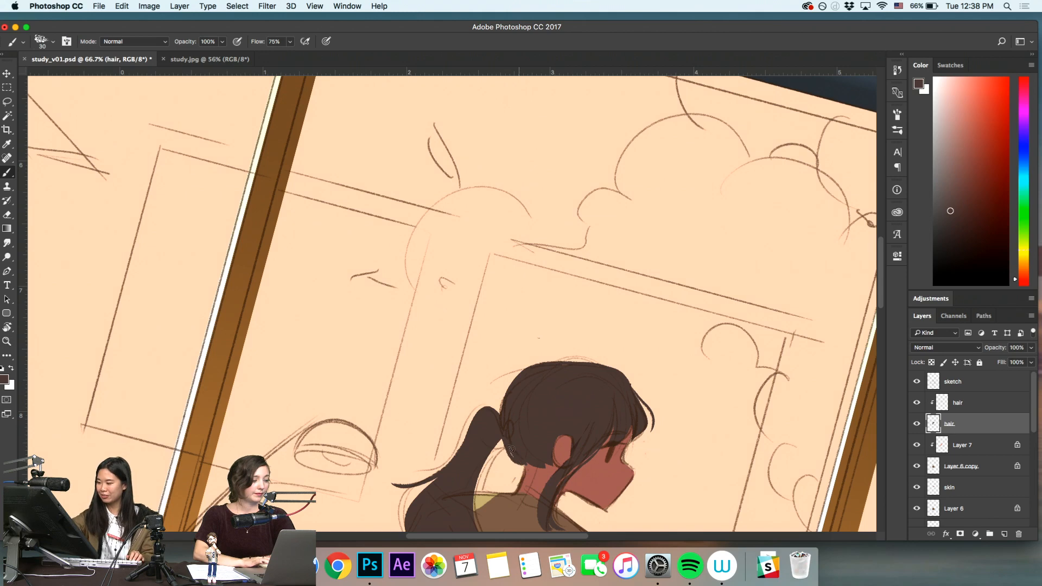
key("z")
left_click(592, 410, "alt")
key("r")
left_click_drag(594, 413, 652, 353)
key("z")
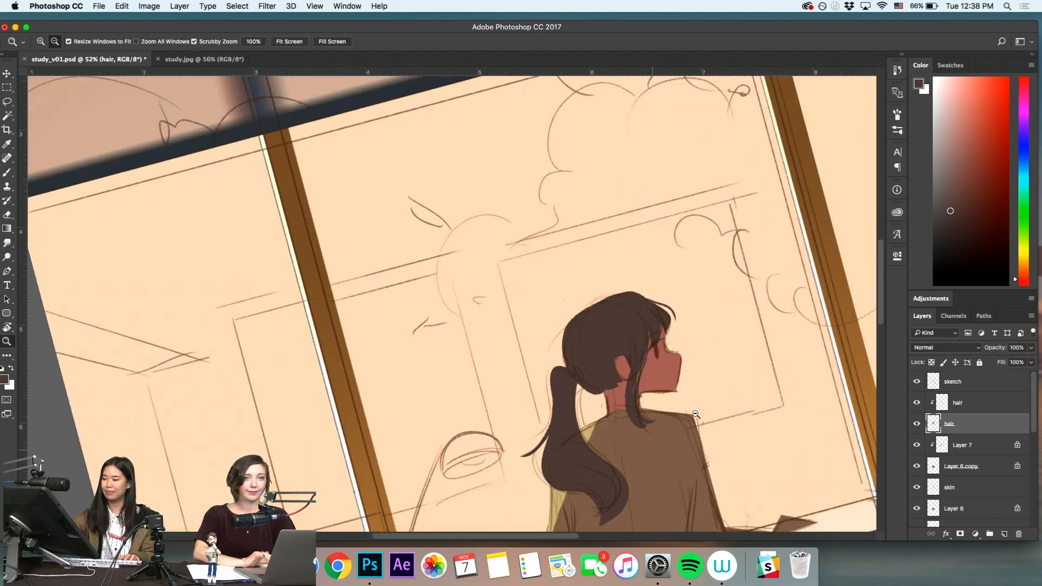
Reset the canvas rotation to 0° and make the clipped hair shading layer active
left_click_drag(719, 445, 710, 447)
key("r")
key("Escape")
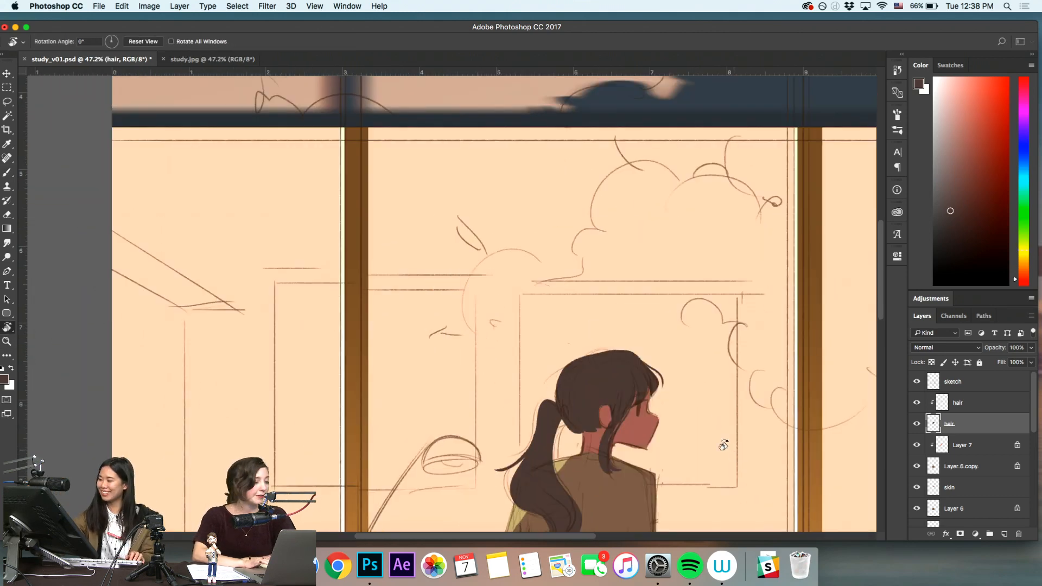
key("z")
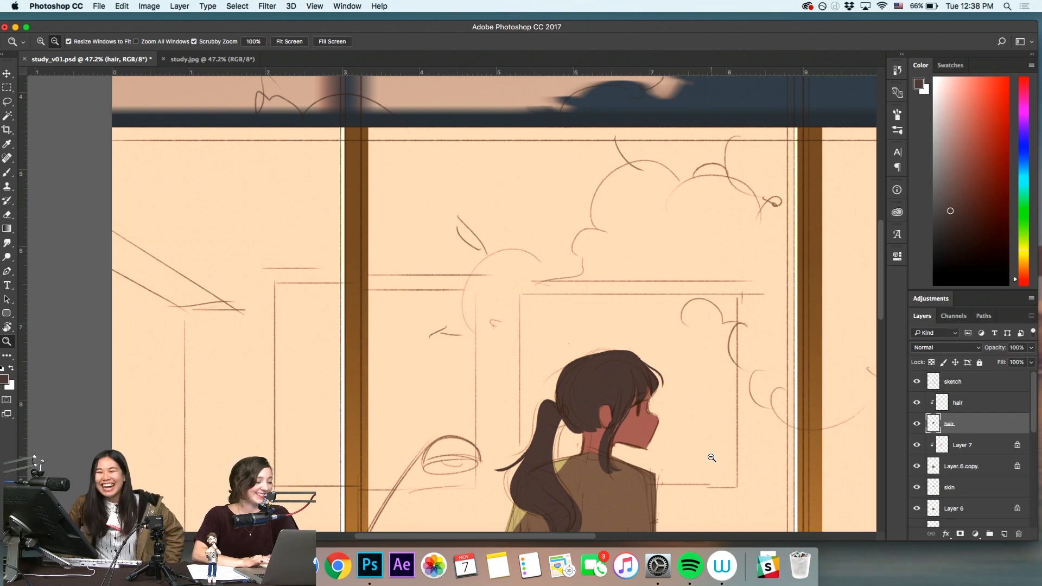
key("alt+bracketright")
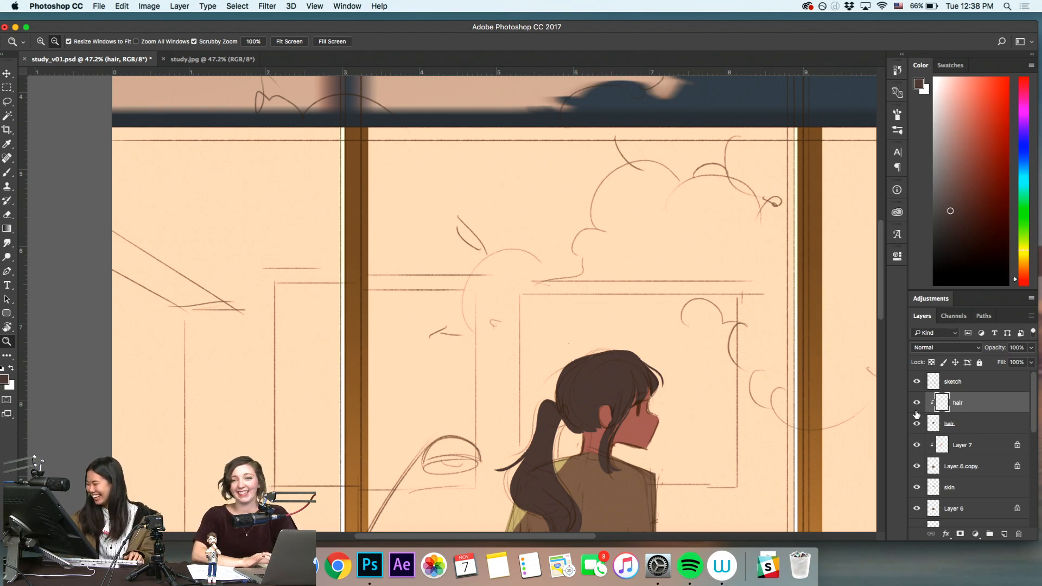
left_click(701, 404)
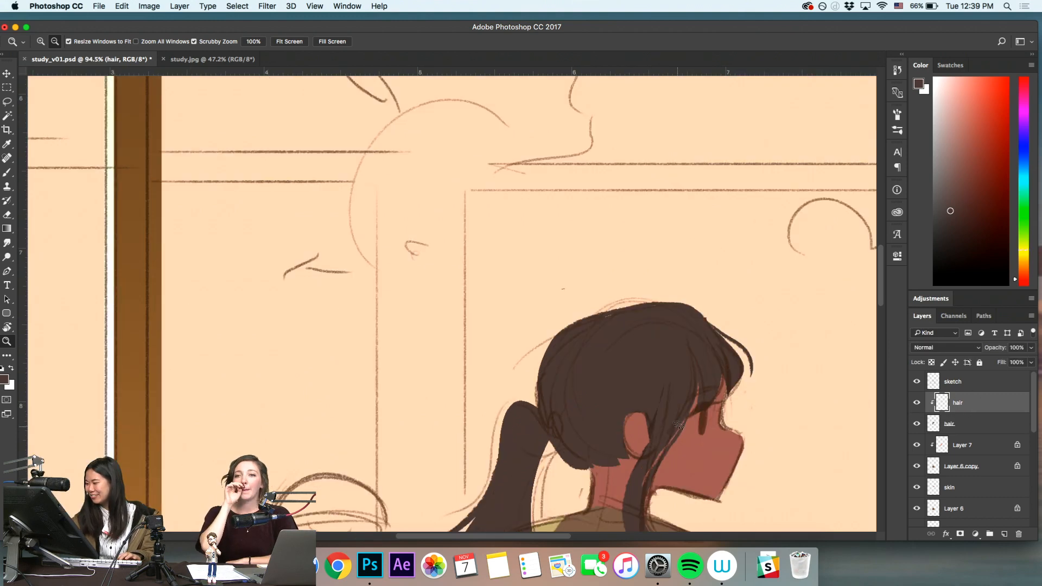
key("b")
key("z")
left_click_drag(719, 441, 674, 443)
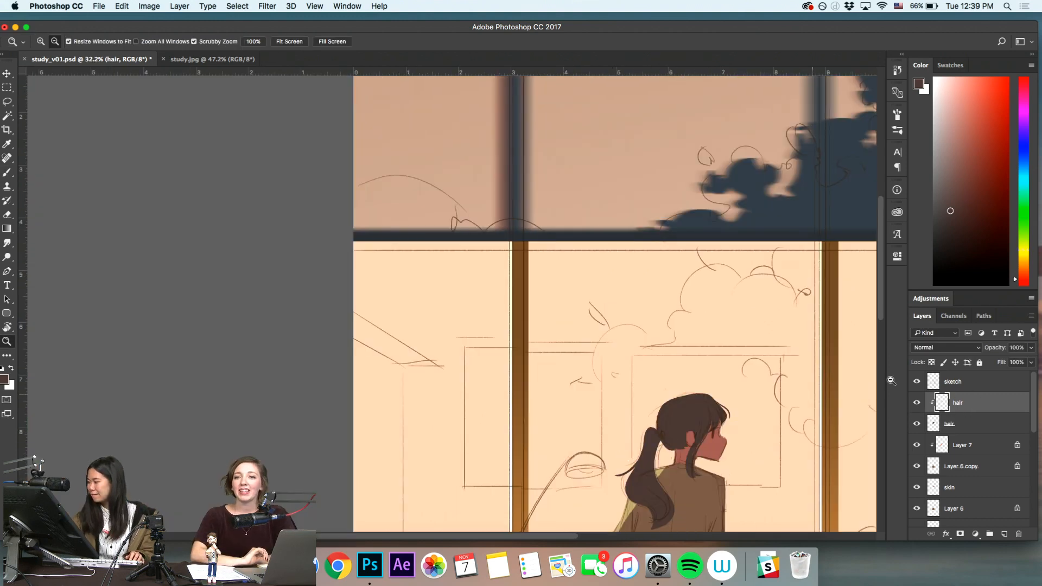
Select Layer 7 and try a Levels adjustment on it, closing the dialog without applying anything
left_click(967, 431)
left_click(985, 450)
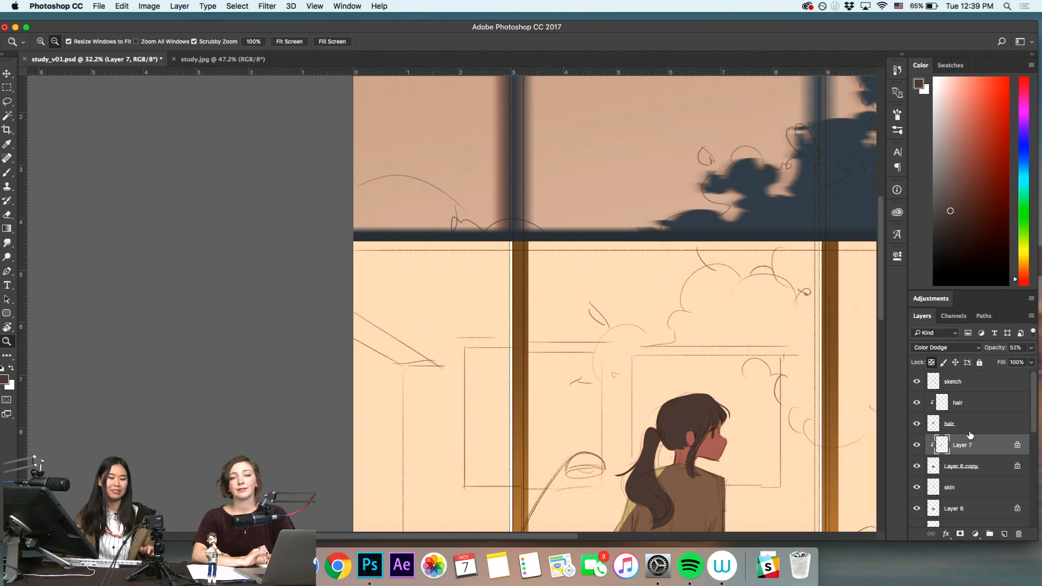
mouse_move(674, 407)
left_mouse_down()
mouse_move(715, 457)
mouse_move(662, 414)
left_mouse_up()
left_click_drag(712, 449, 648, 432)
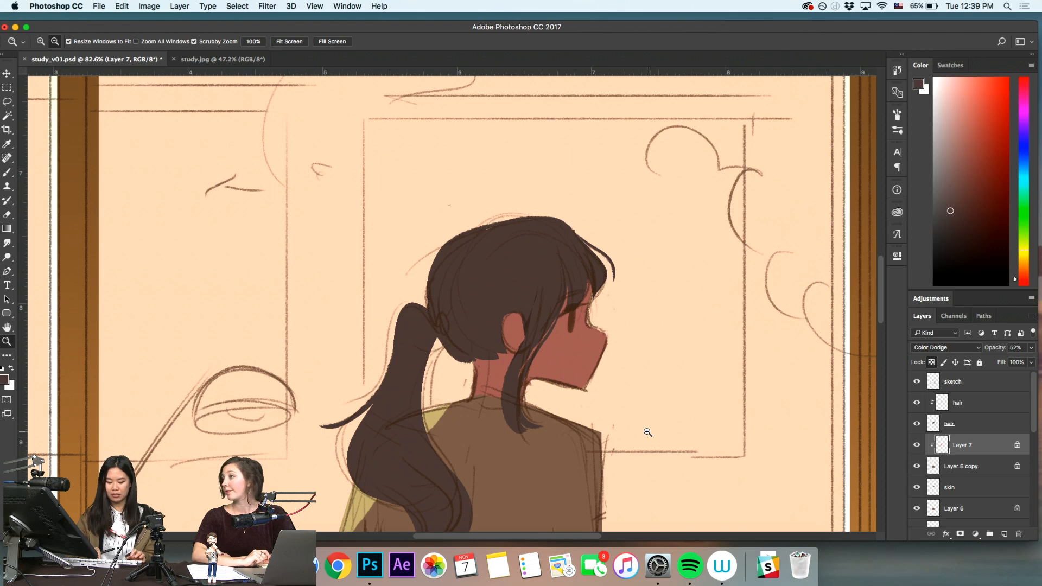
key("super+l")
mouse_move(251, 215)
left_mouse_down()
mouse_move(290, 215)
mouse_move(250, 215)
left_mouse_up()
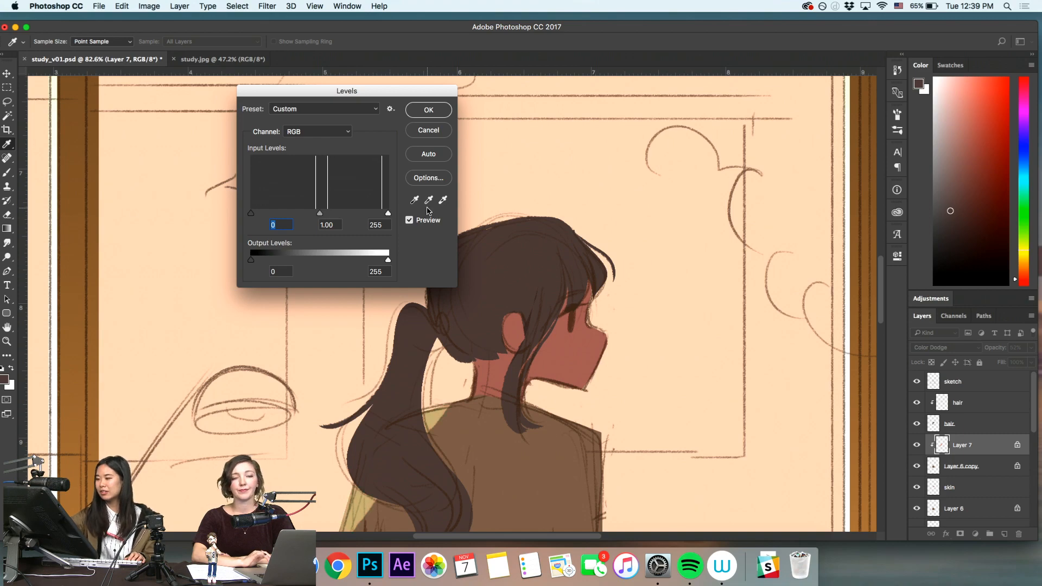
left_click(428, 133)
left_click(618, 438)
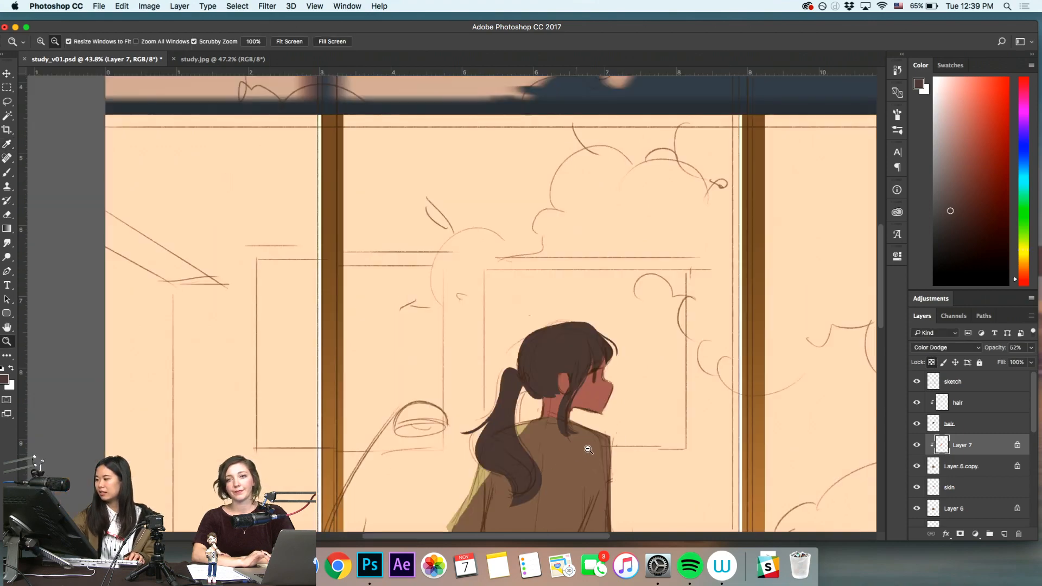
left_click(605, 448)
Switch to the study.jpg document and preview Levels with input black at 42 and input white at 209, then discard the adjustment
key("ctrl+Tab")
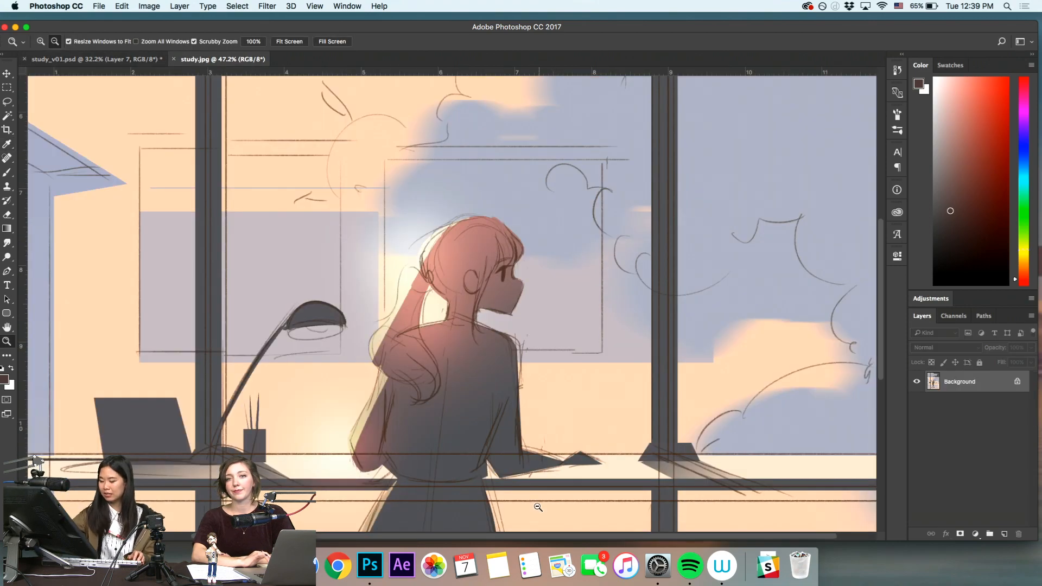
left_click_drag(633, 346, 542, 391)
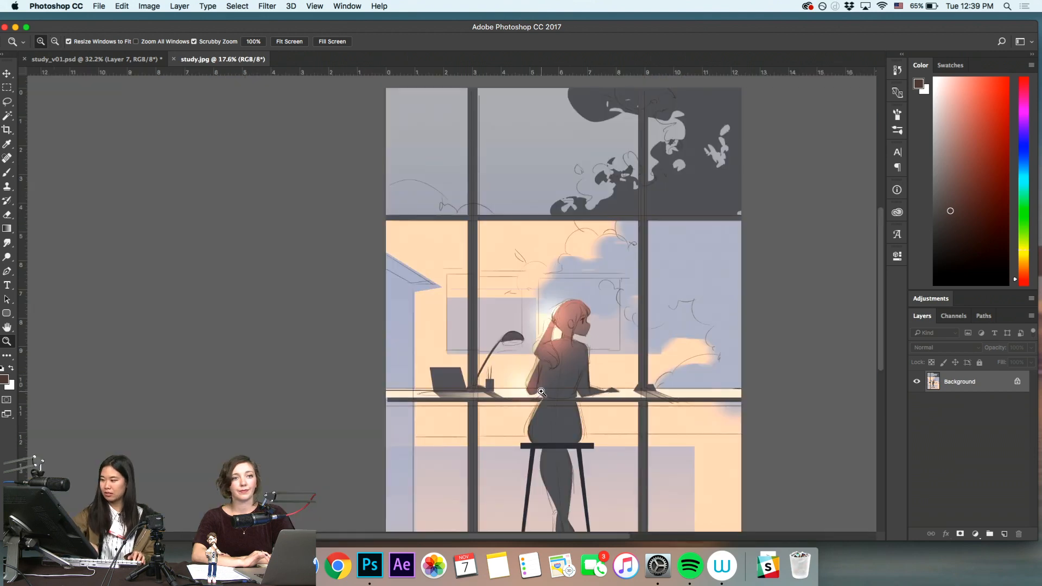
key("super+l")
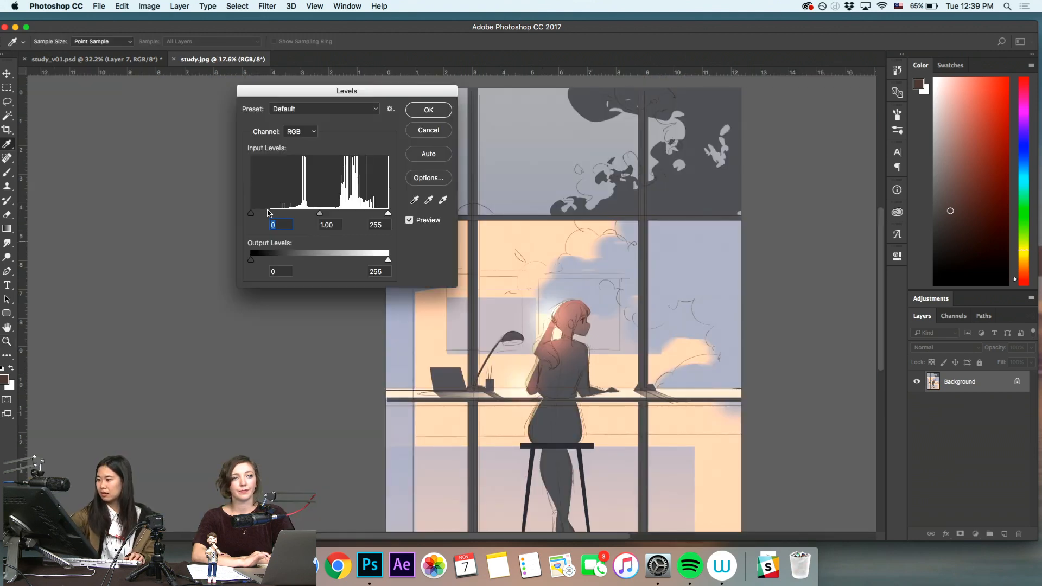
left_click_drag(275, 213, 275, 215)
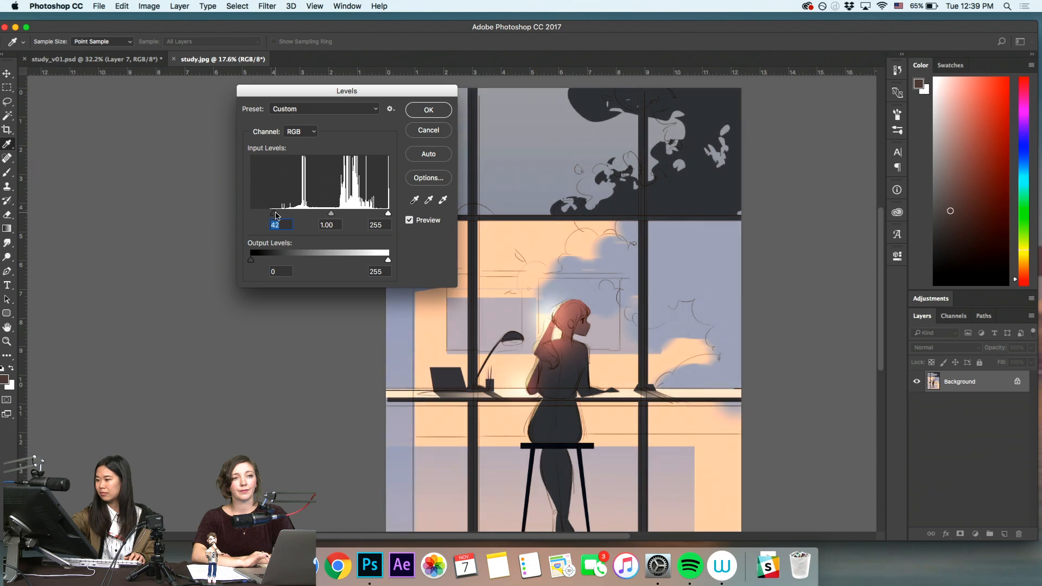
left_click_drag(388, 213, 363, 214)
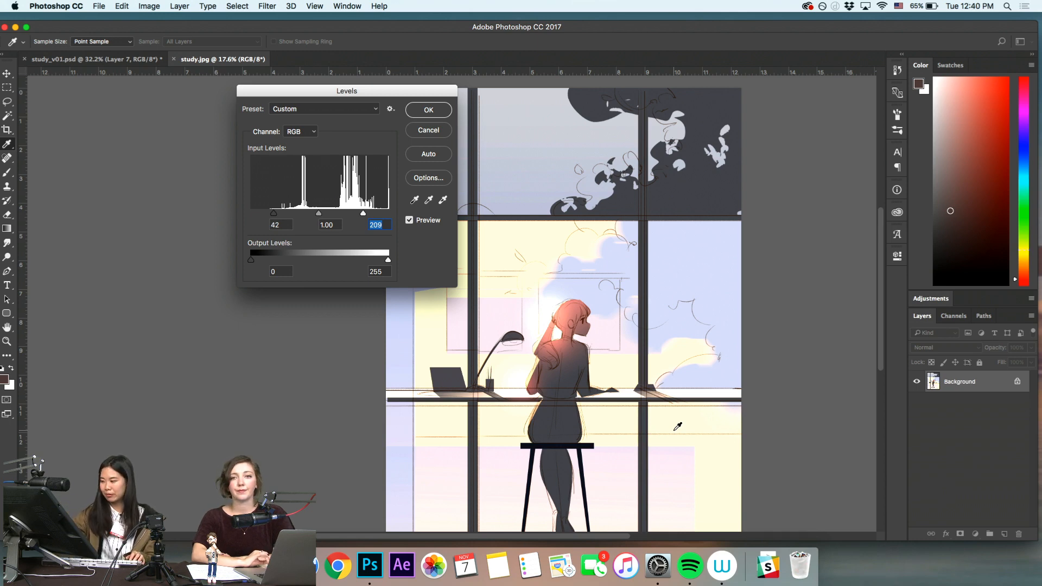
key("Escape")
key("z")
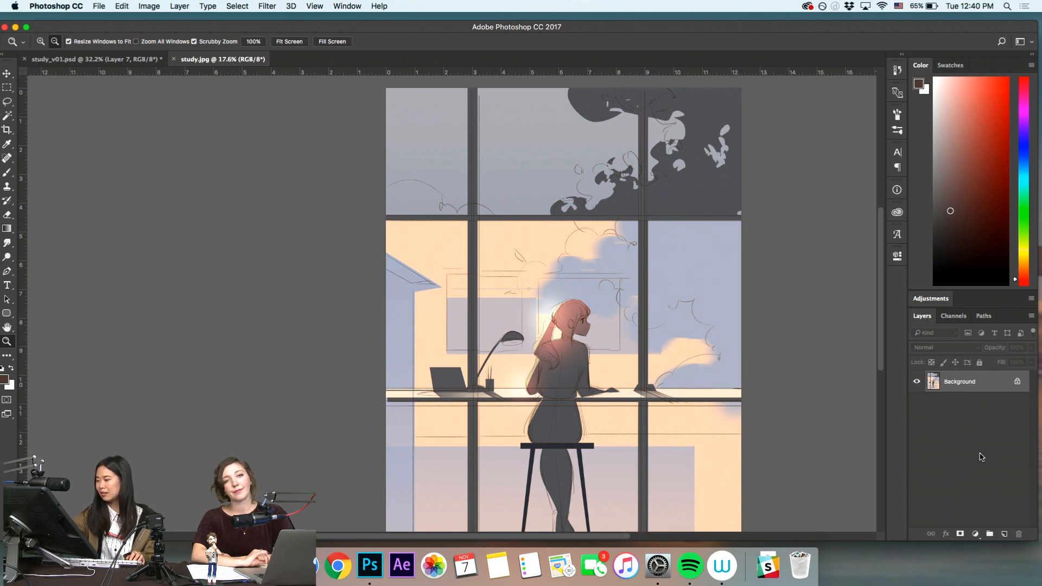
Replace the study.jpg background with a duplicate filled in pale pink, and add an empty layer above it
left_click_drag(1009, 391, 1005, 534)
left_click_drag(1002, 416, 1018, 535)
mouse_move(985, 380)
left_mouse_down()
mouse_move(1008, 532)
mouse_move(1019, 529)
mouse_move(977, 386)
left_mouse_up()
left_click_drag(952, 195, 944, 70)
key("alt+BackSpace")
left_click(1004, 534)
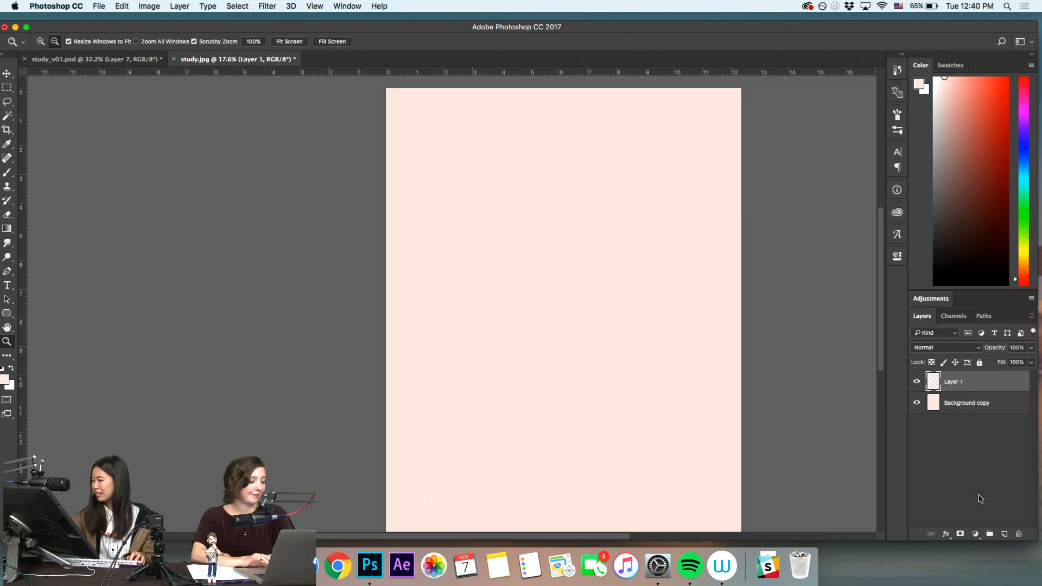
Draw a looping near-black brush line on the empty layer and shift it slightly down the canvas
left_click_drag(946, 215, 945, 244)
key("b")
mouse_move(502, 256)
left_mouse_down()
mouse_move(539, 354)
mouse_move(600, 353)
mouse_move(532, 229)
mouse_move(550, 160)
mouse_move(650, 202)
mouse_move(651, 306)
mouse_move(560, 323)
mouse_move(485, 266)
left_mouse_up()
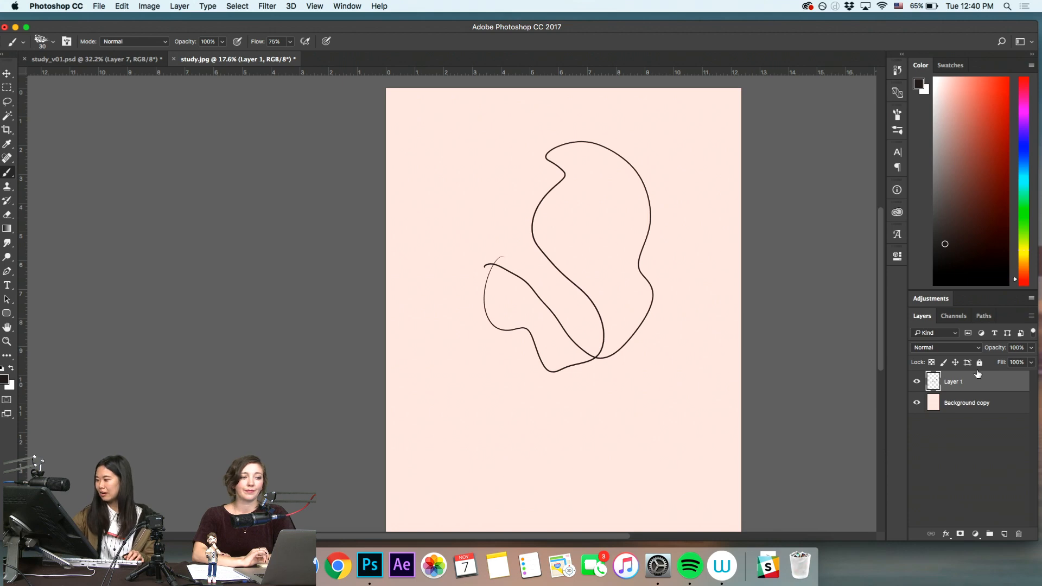
key("v")
left_click_drag(632, 336, 628, 357)
Fill the background copy with white and merge the line layer down into it
key("super+e")
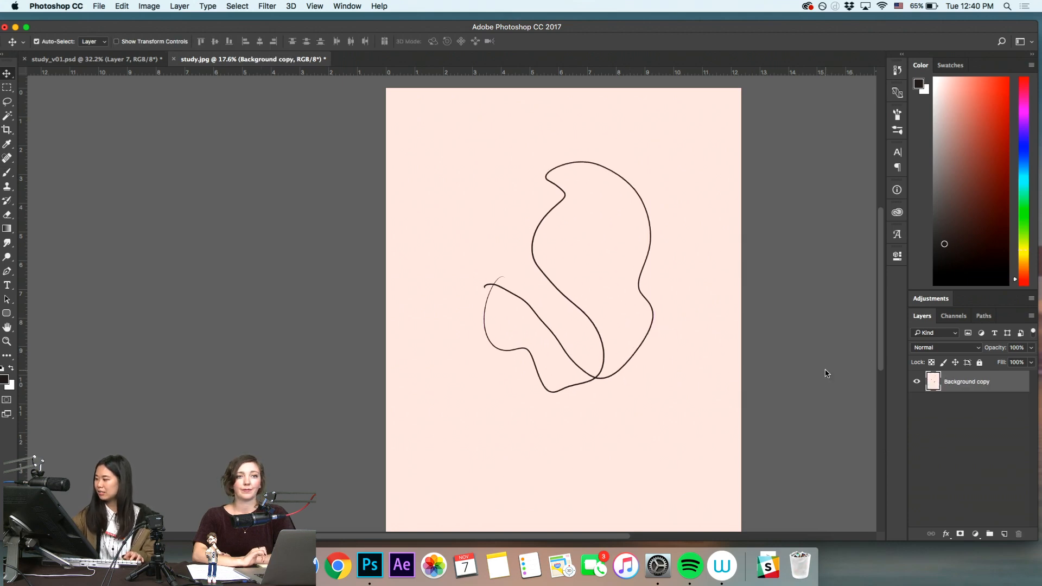
key("z")
key("super+z")
left_click(951, 403)
key("x")
key("alt+BackSpace")
left_click(981, 387)
key("super+e")
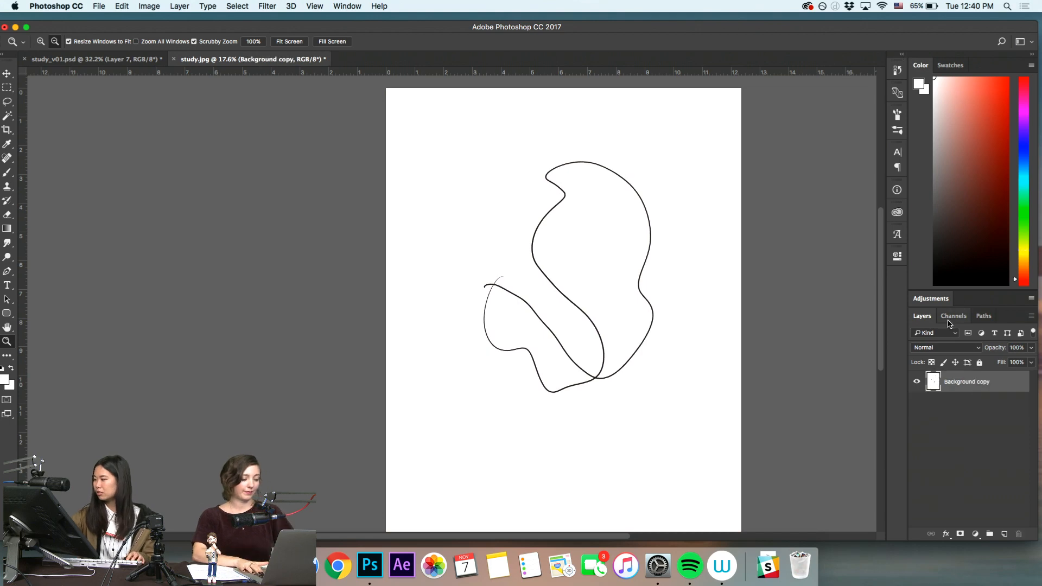
Load the RGB channel as a selection and add a new layer above the merged drawing
left_click(956, 319)
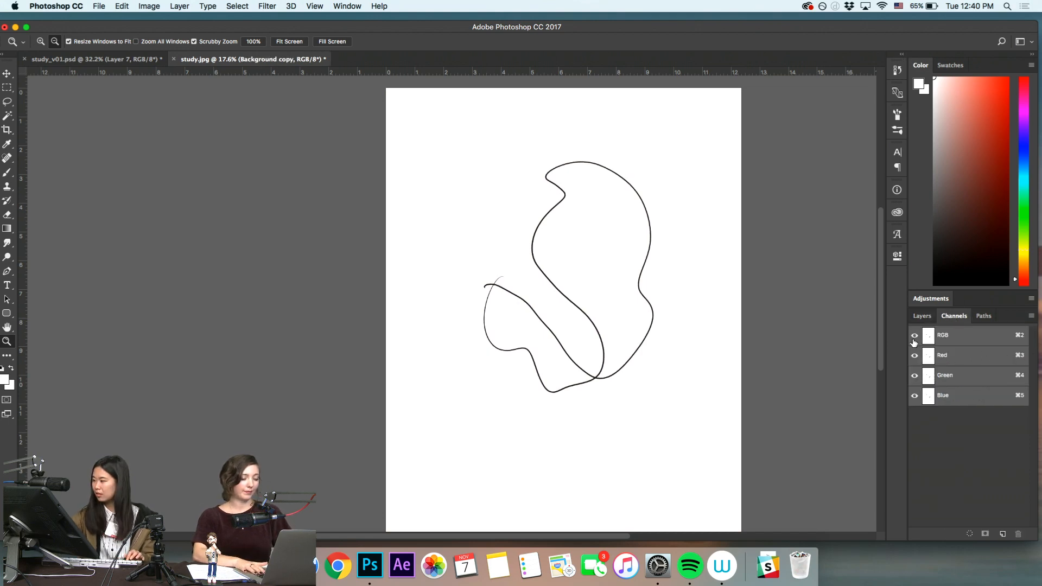
left_click(930, 341, "super")
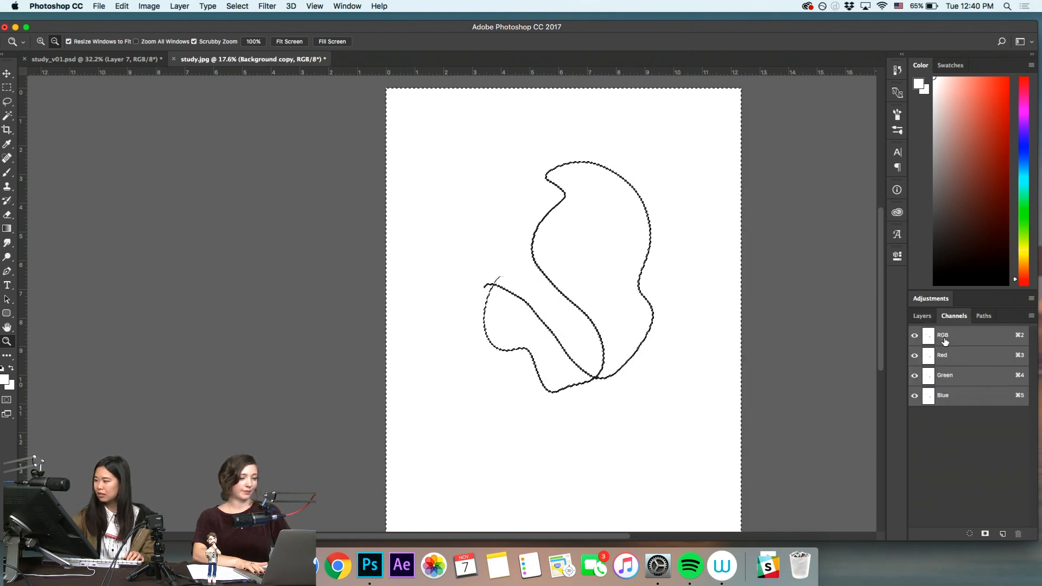
key("F7")
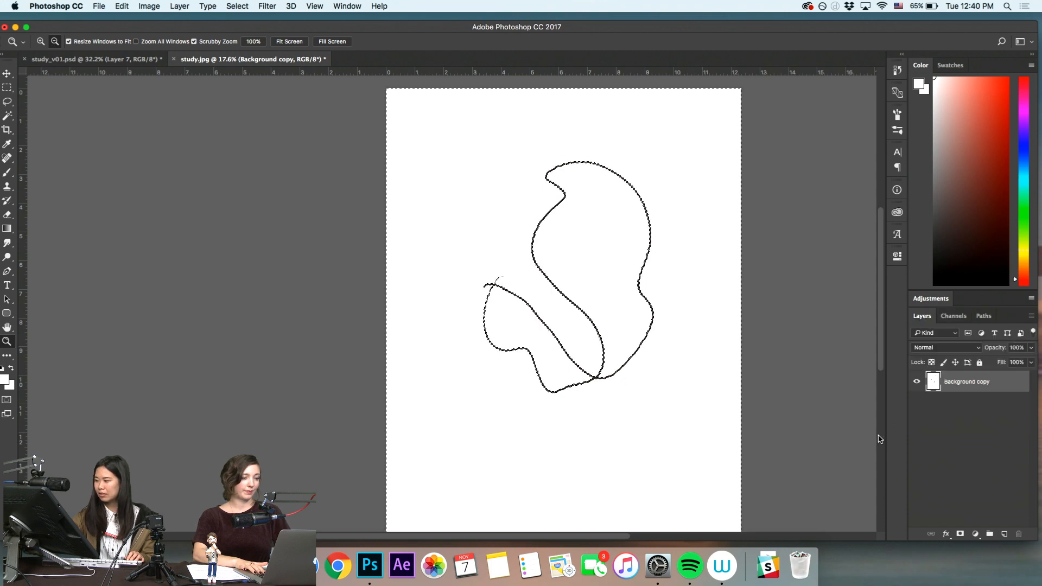
left_click(1005, 534)
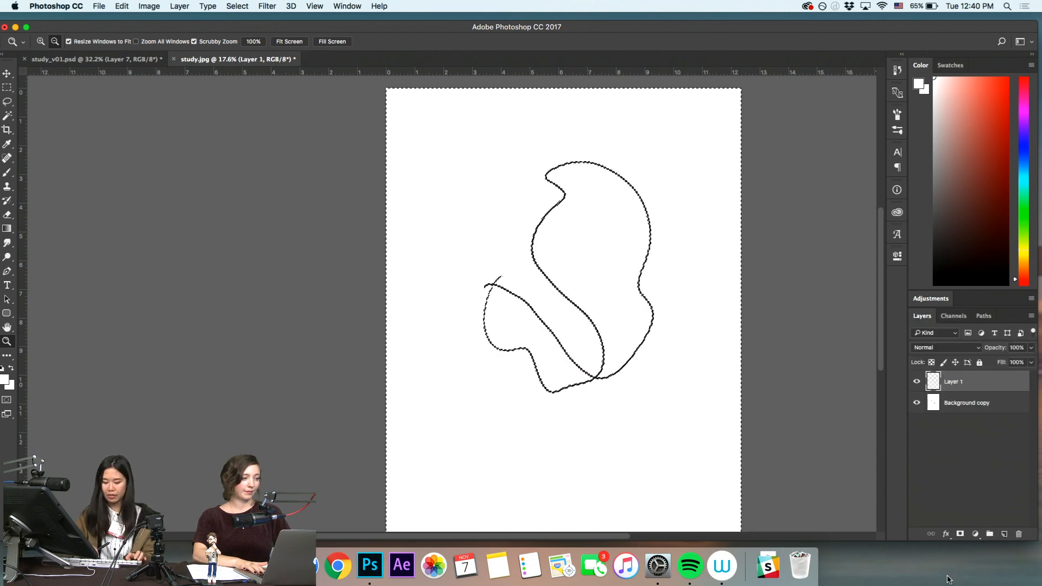
Invert the selection, fill the line on the new layer with coral red, and deselect
key("shift+super+i")
mouse_move(939, 207)
left_mouse_down()
mouse_move(932, 231)
mouse_move(979, 77)
left_mouse_up()
key("alt+BackSpace")
key("super+d")
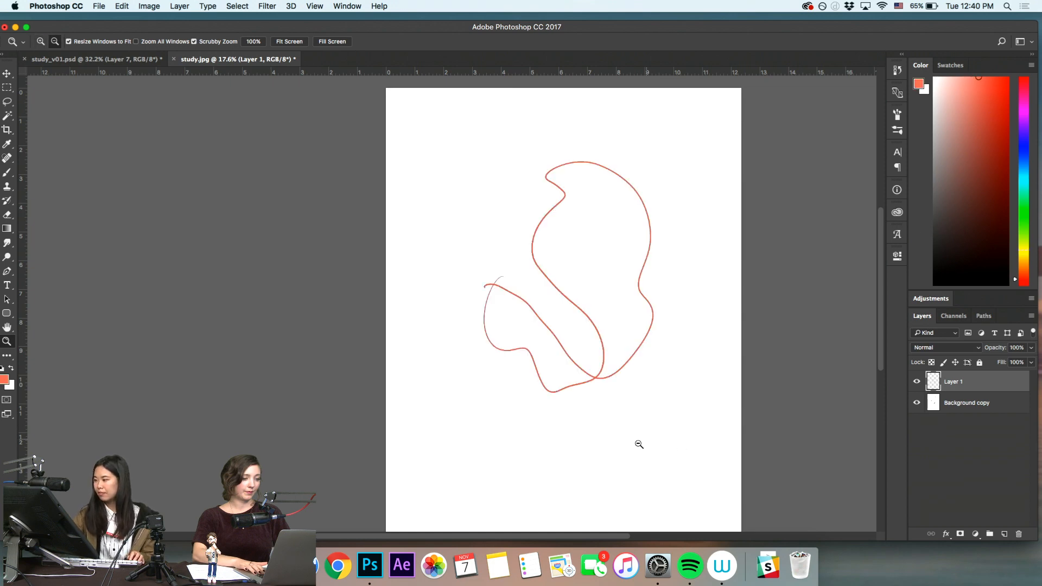
Hide the white background copy so that only the extracted coral line shows
left_click_drag(635, 447, 657, 437)
left_click(916, 403)
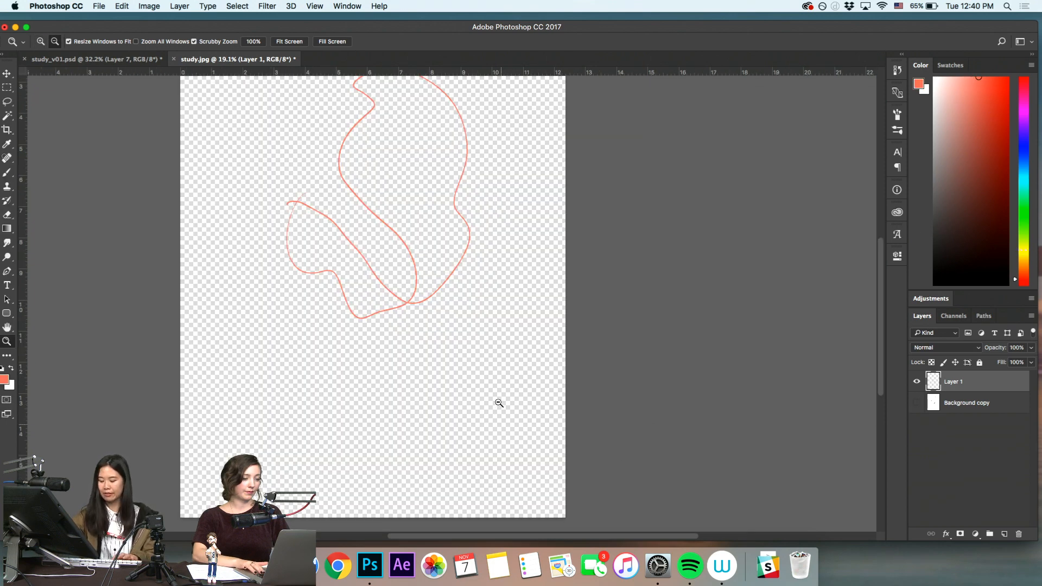
left_click_drag(445, 214, 487, 349)
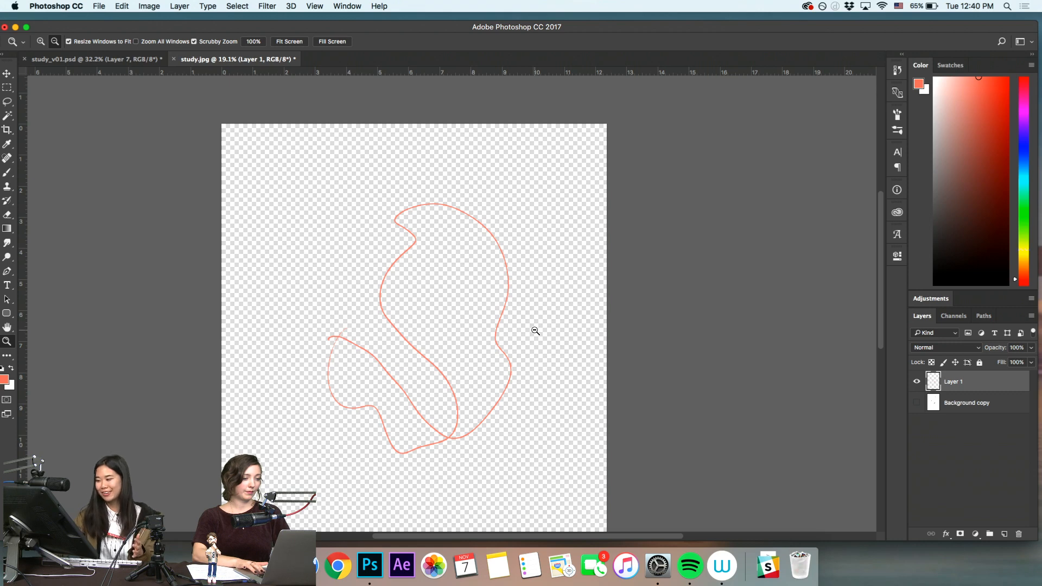
Add a new layer beneath the coral line and fill it with light peach pink
left_click(997, 402)
left_click(1005, 534)
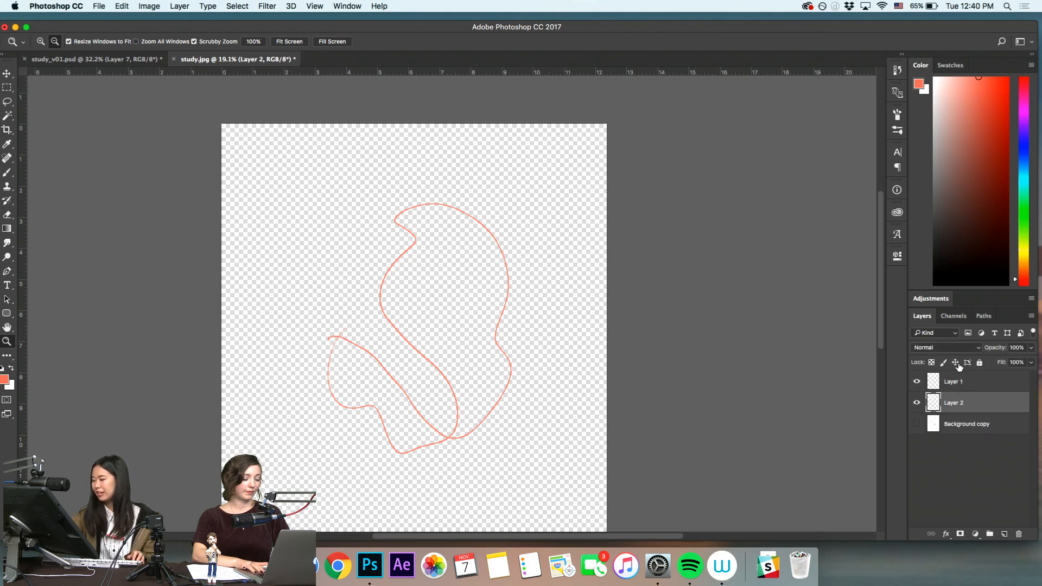
mouse_move(954, 97)
left_mouse_down()
mouse_move(933, 77)
mouse_move(952, 65)
left_mouse_up()
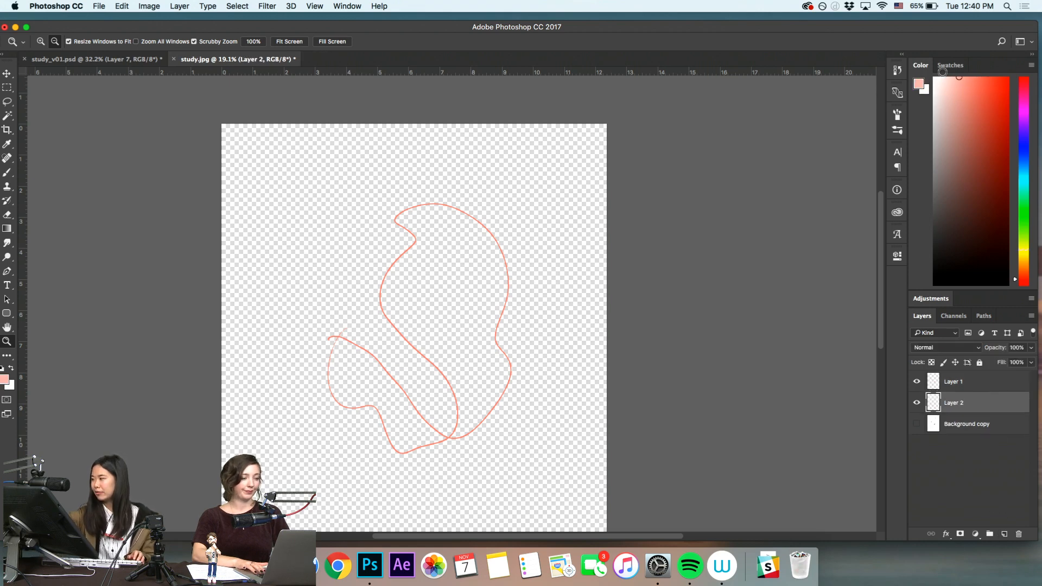
key("alt+BackSpace")
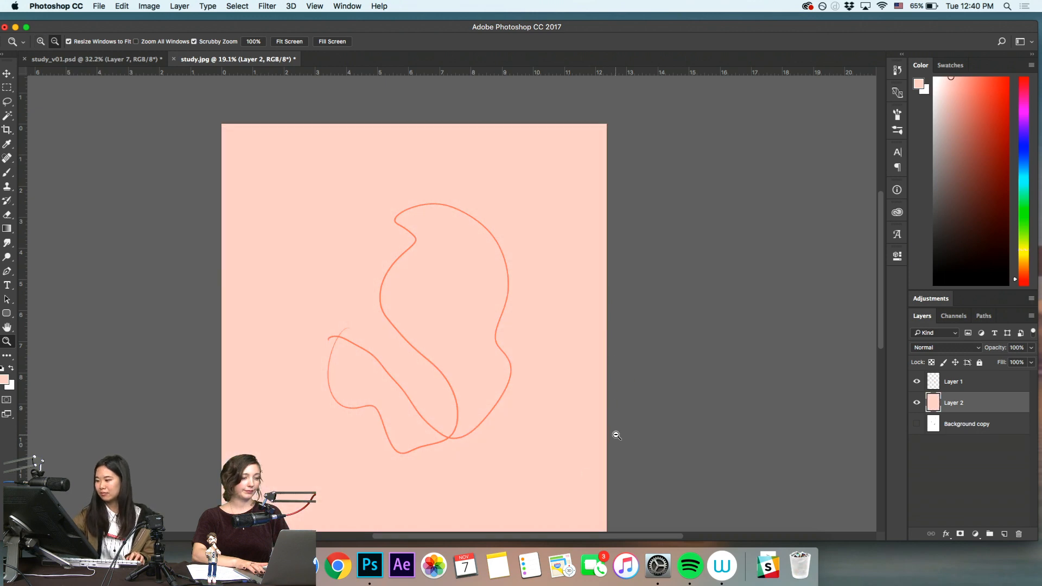
Compare the two open documents and close study.jpg without saving the changes
left_click(95, 59)
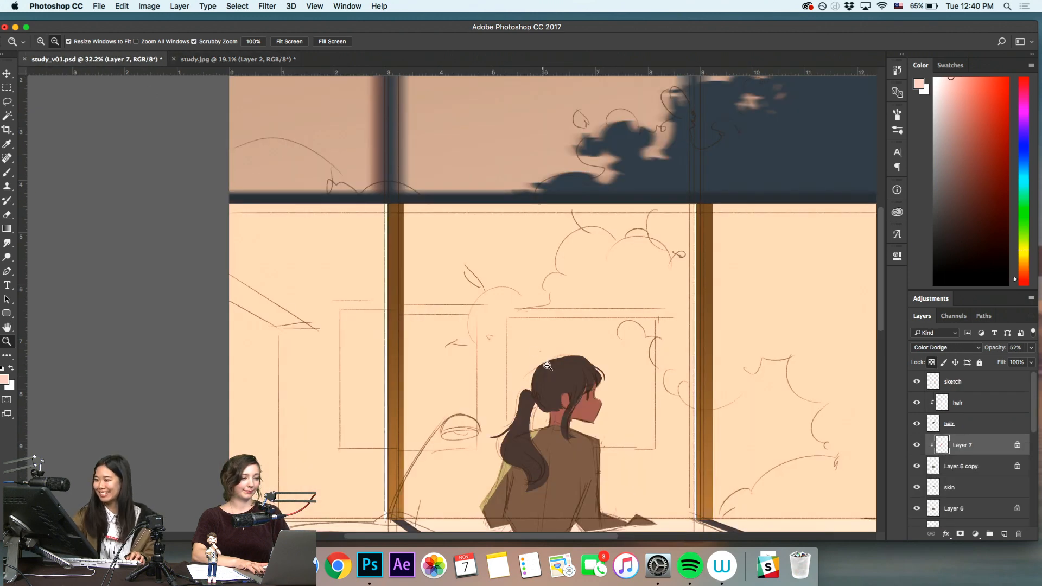
left_click(228, 59)
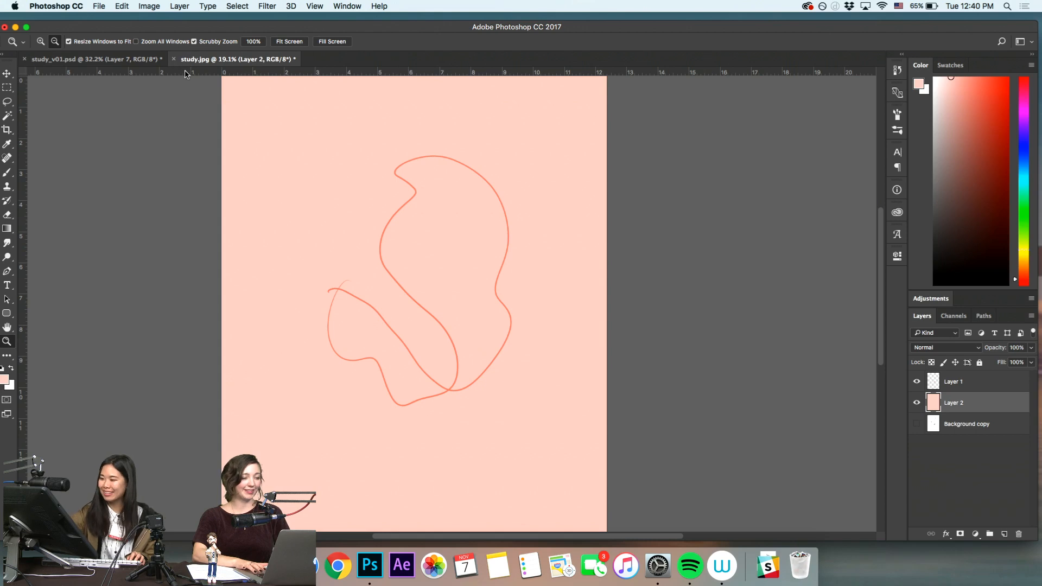
left_click(95, 59)
left_click(184, 59)
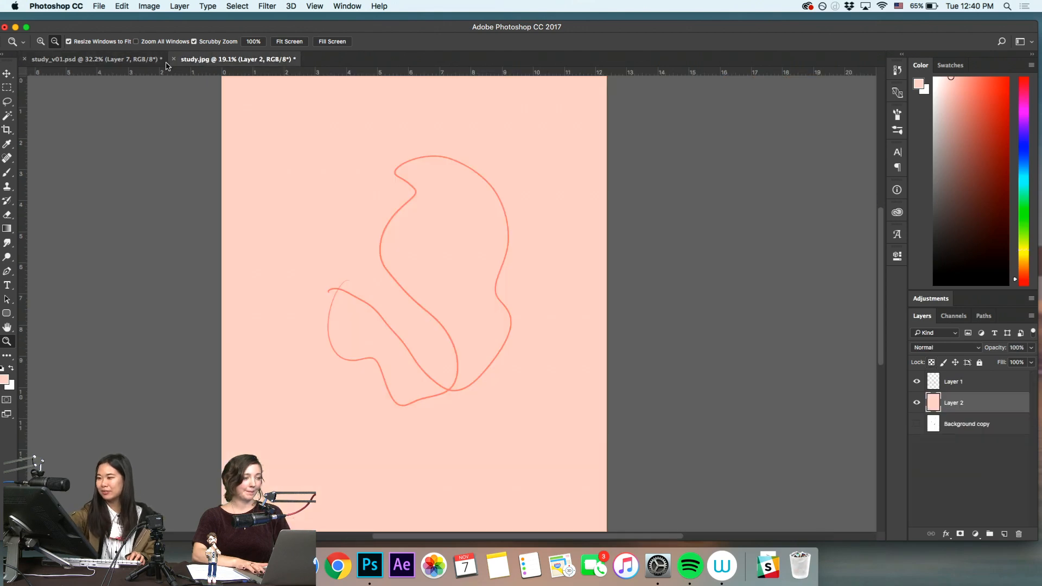
left_click(173, 59)
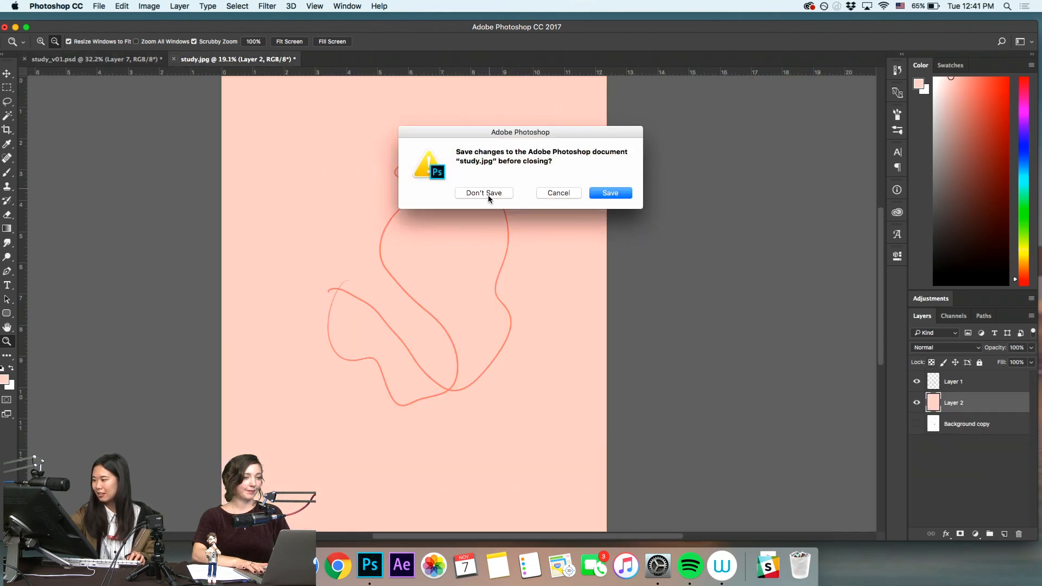
left_click(488, 194)
Reopen study.jpg from the desktop, return to the study_v01.psd document, and reposition the application window
left_click_drag(716, 30, 499, 56)
left_click_drag(1006, 278, 379, 87)
left_click_drag(496, 55, 788, 61)
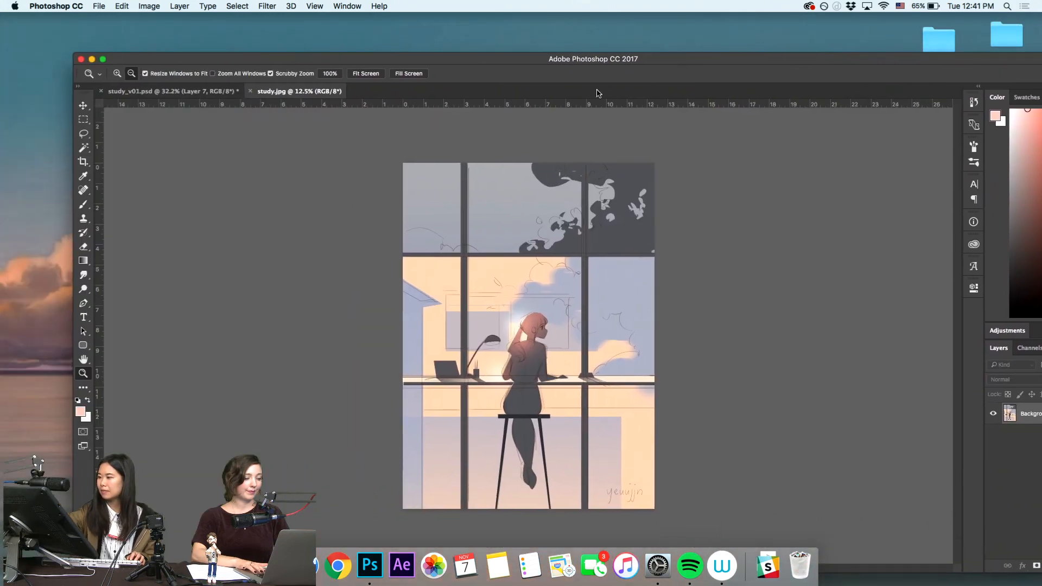
left_click(196, 94)
left_click_drag(614, 60, 553, 45)
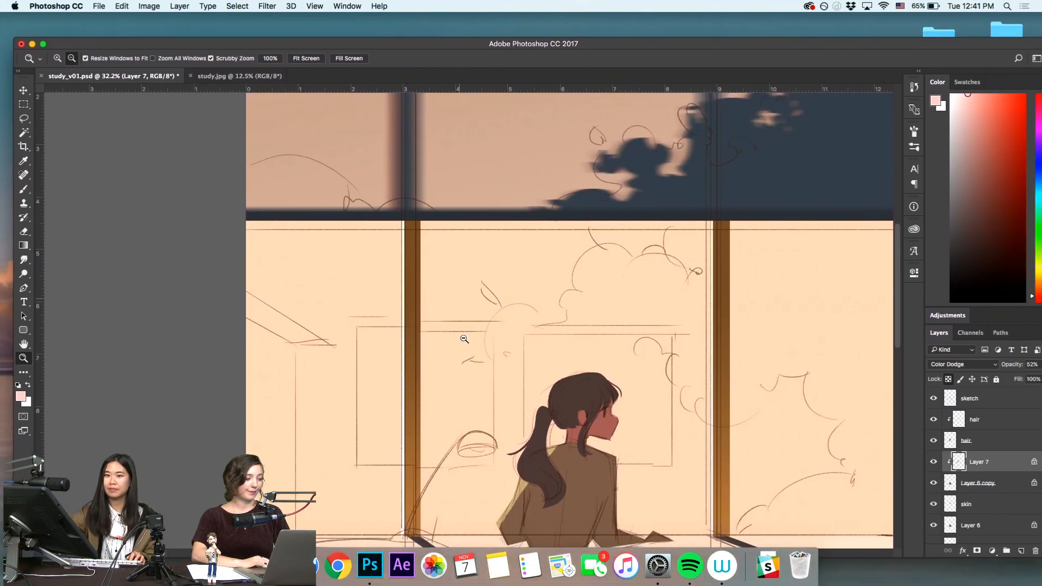
Unlock the transparent pixels of the Color Dodge layer named Layer 7
left_click_drag(466, 373, 479, 382)
left_click_drag(486, 337, 555, 341)
left_click_drag(561, 385, 572, 413)
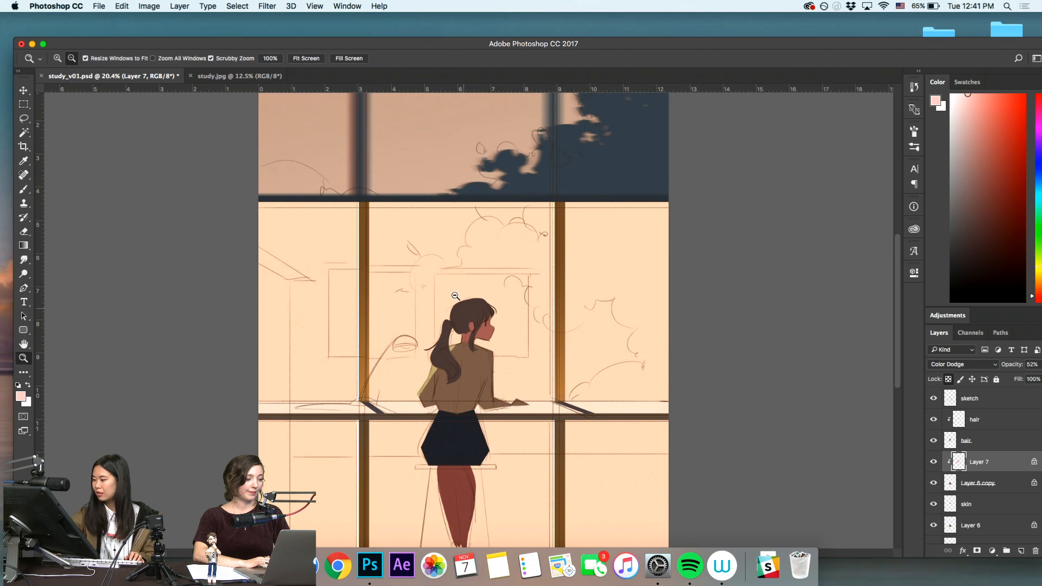
left_click_drag(459, 298, 518, 338)
left_click(977, 440)
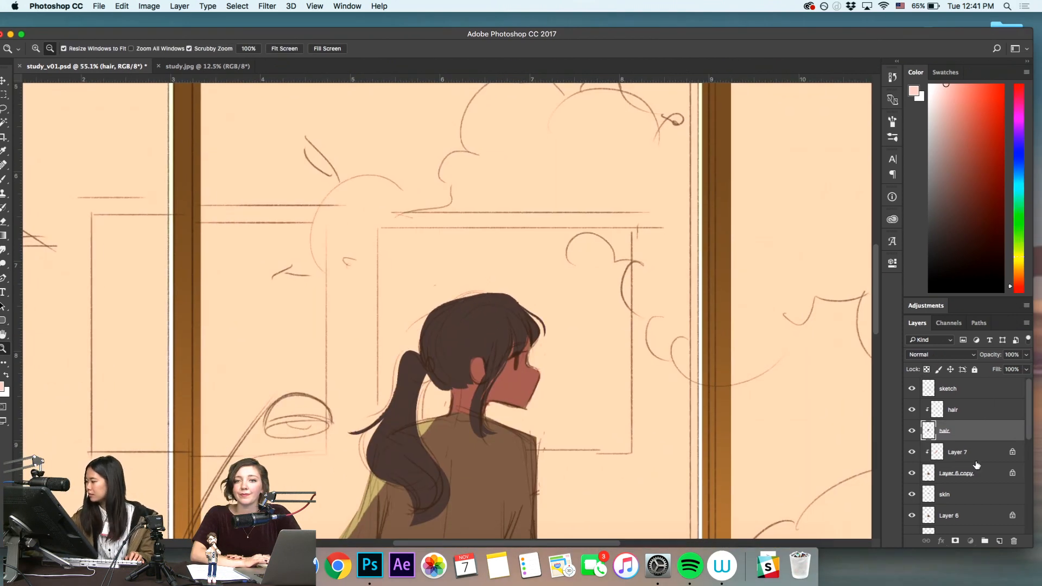
left_click(976, 458)
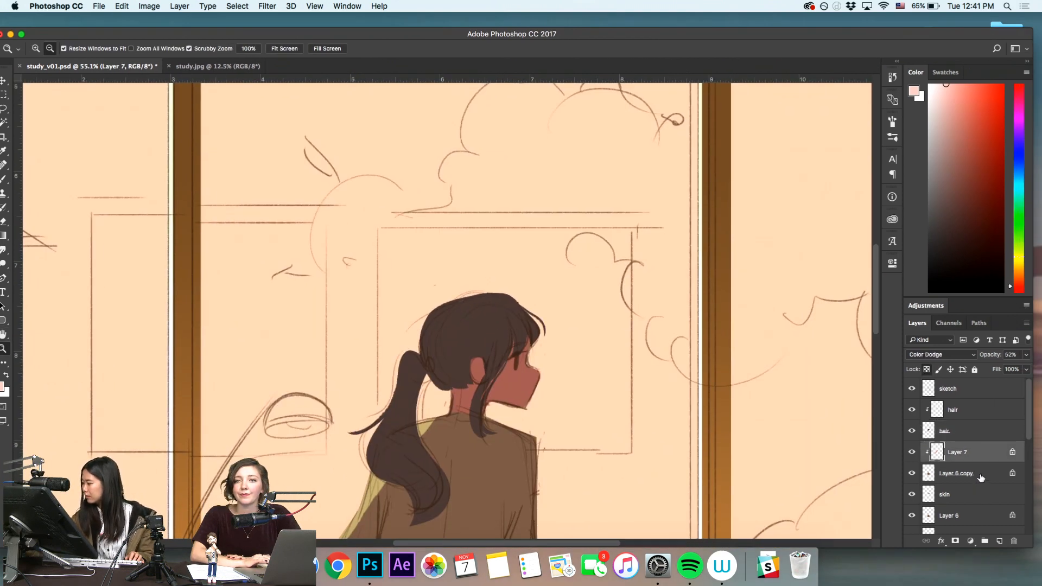
left_click(985, 475)
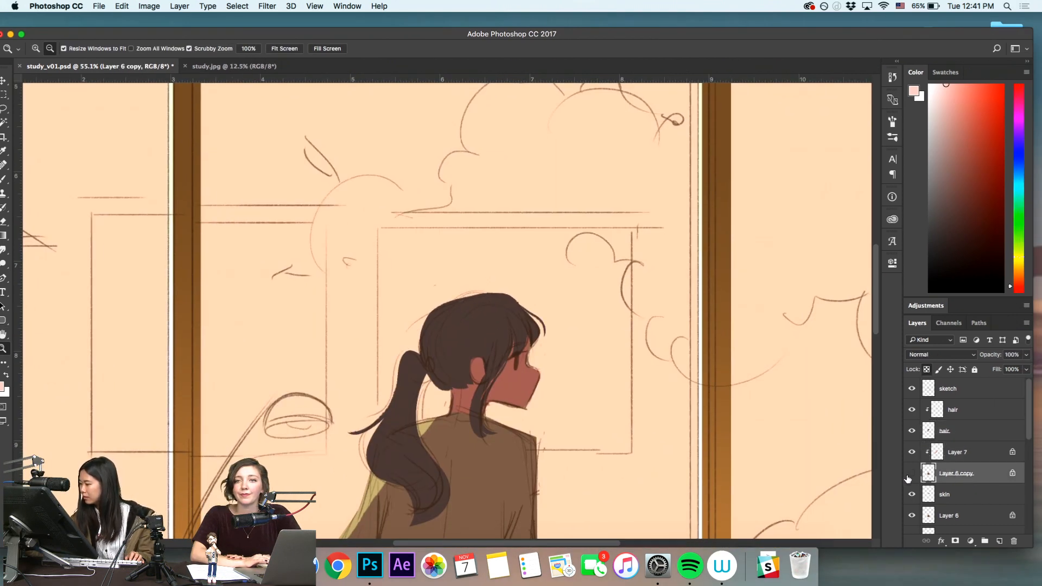
left_click(959, 459)
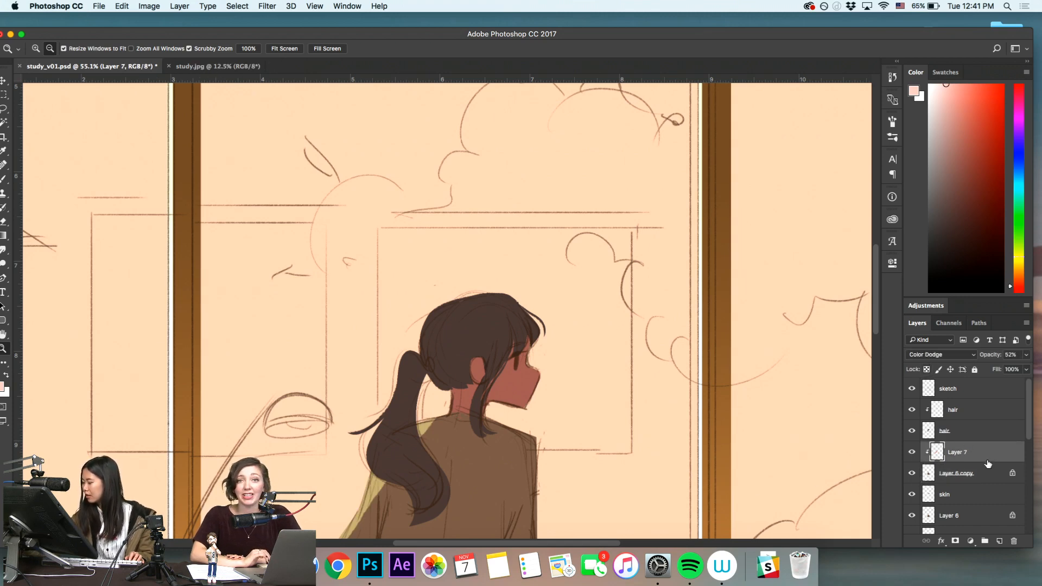
Add a new layer named "eyelashes" directly above the upper skin layer
left_click(947, 495)
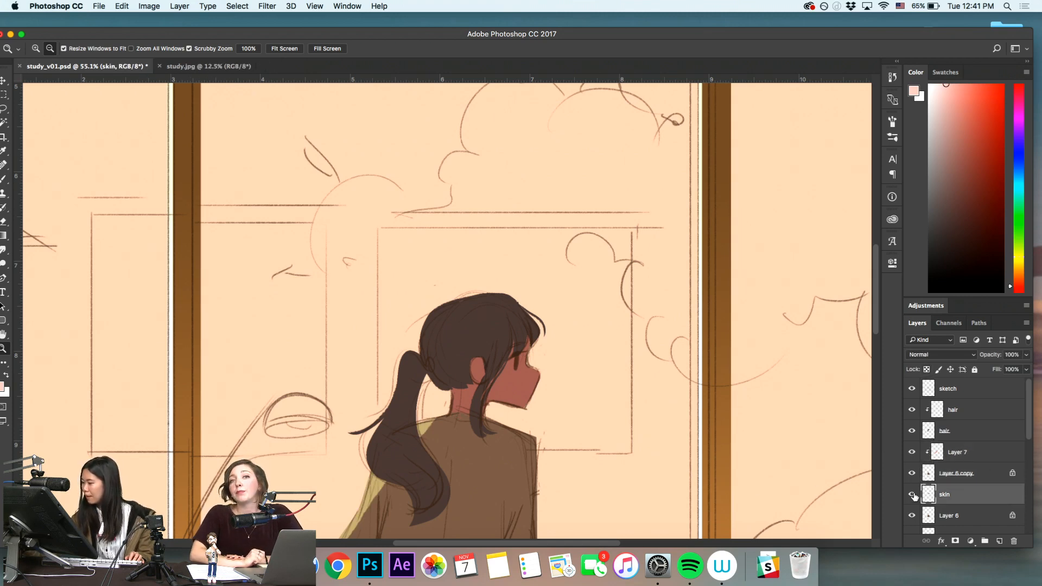
left_click(999, 541)
double_click(950, 495)
type("eyelashes")
key("Return")
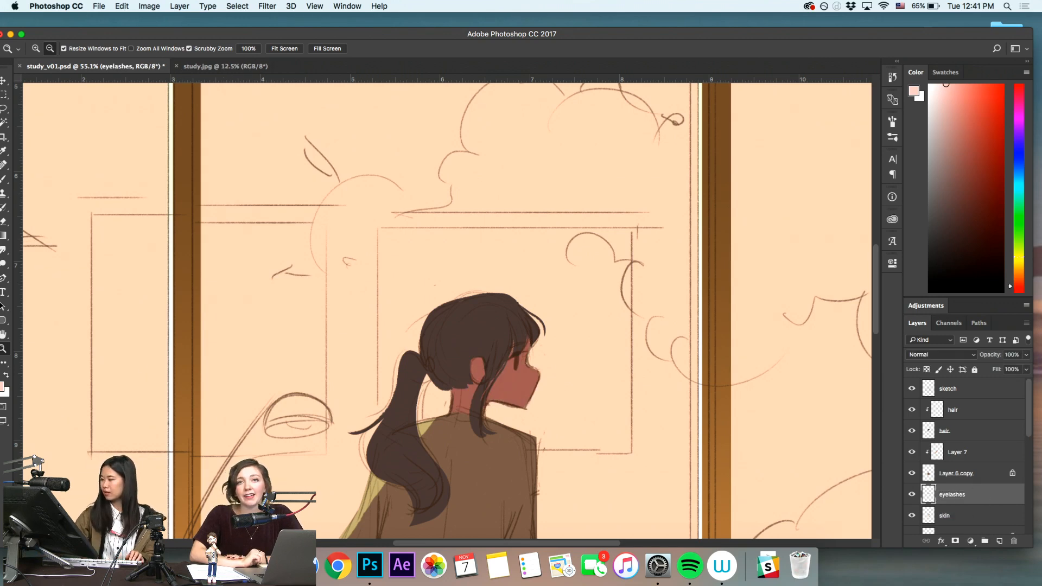
Sample the dark brown of the hair, lasso a pointed eyelash shape over the sketched eye and fill it
left_click_drag(505, 351, 575, 375)
left_click(528, 346, "alt")
key("l")
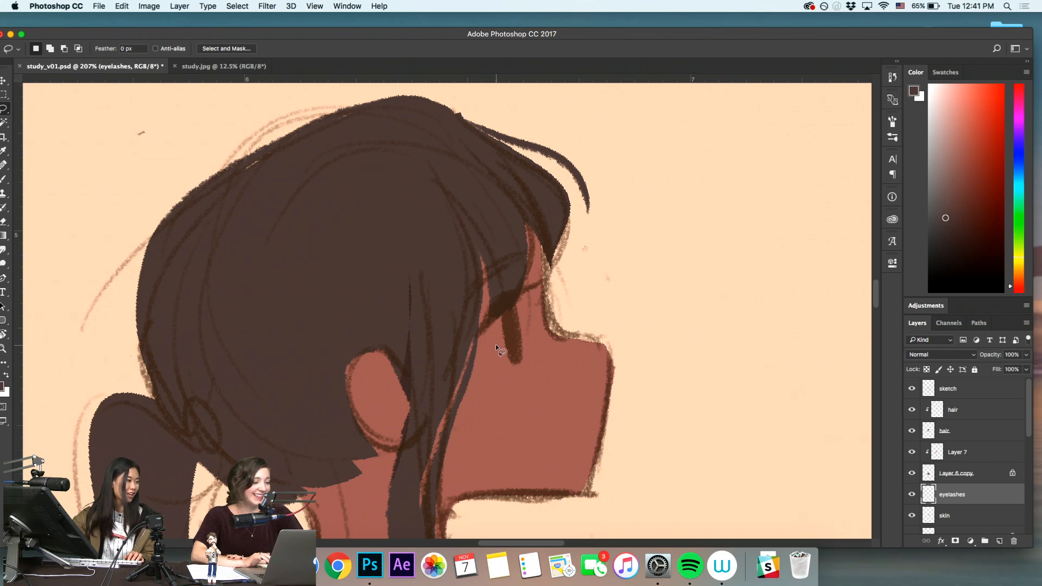
left_click_drag(489, 304, 565, 266)
key("alt+BackSpace")
key("super+d")
Nudge the filled eyelash slightly toward the back of the head
key("z")
key("r")
mouse_move(677, 319)
left_mouse_down()
mouse_move(652, 382)
mouse_move(619, 411)
left_mouse_up()
key("z")
key("r")
key("z")
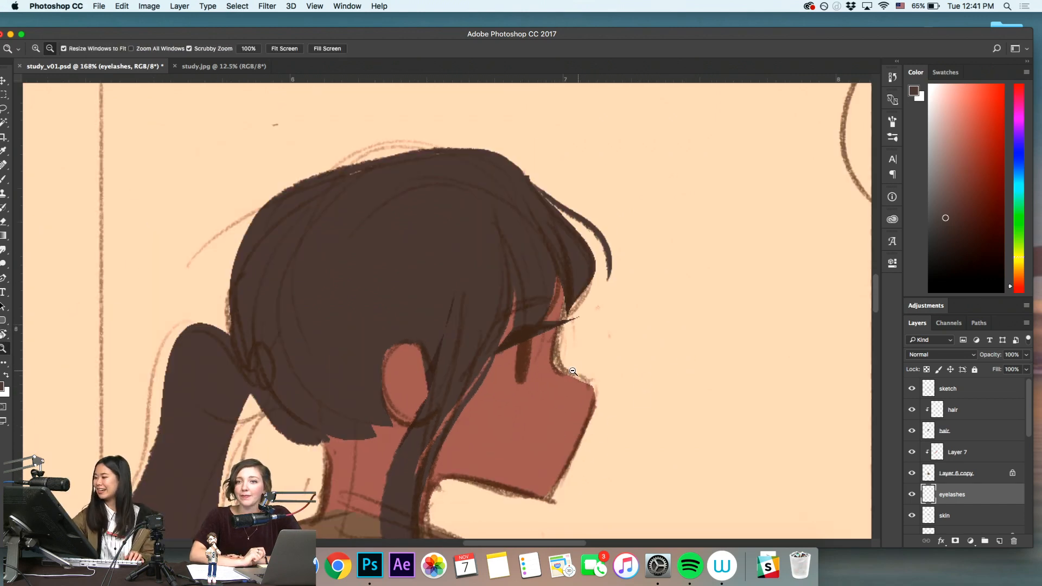
left_click_drag(577, 372, 588, 363)
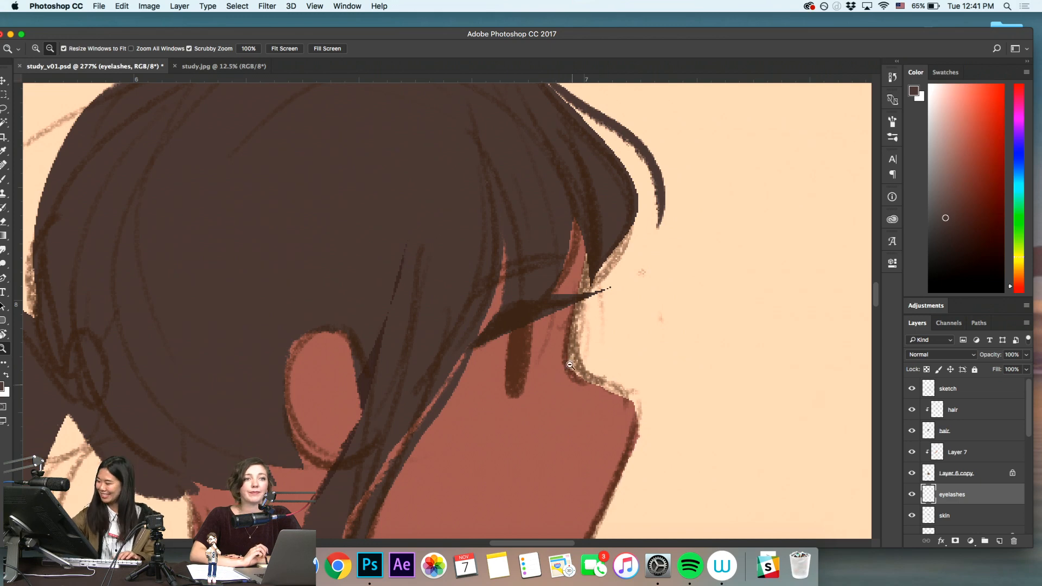
key("v")
left_click_drag(566, 307, 561, 306)
key("z")
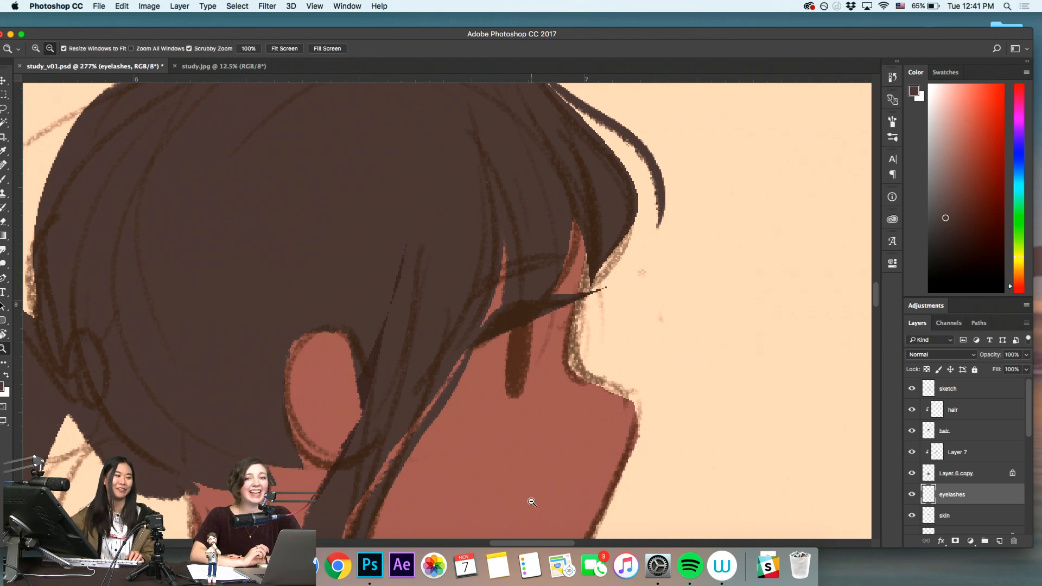
Add a new layer named "eyepupil" directly beneath the eyelashes layer
left_click(1000, 541, "super")
double_click(950, 515)
type("eyepupl")
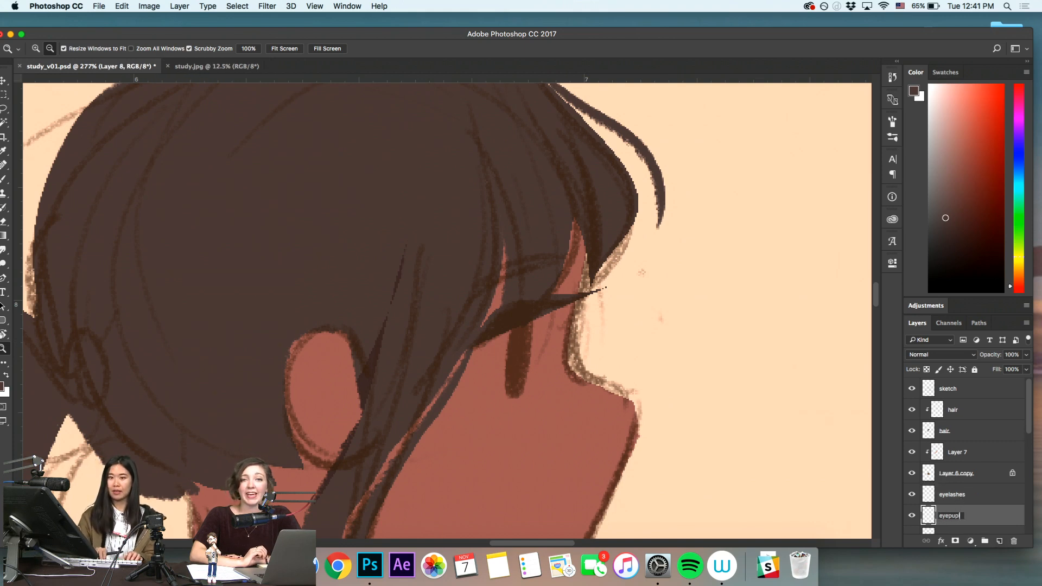
key("Return")
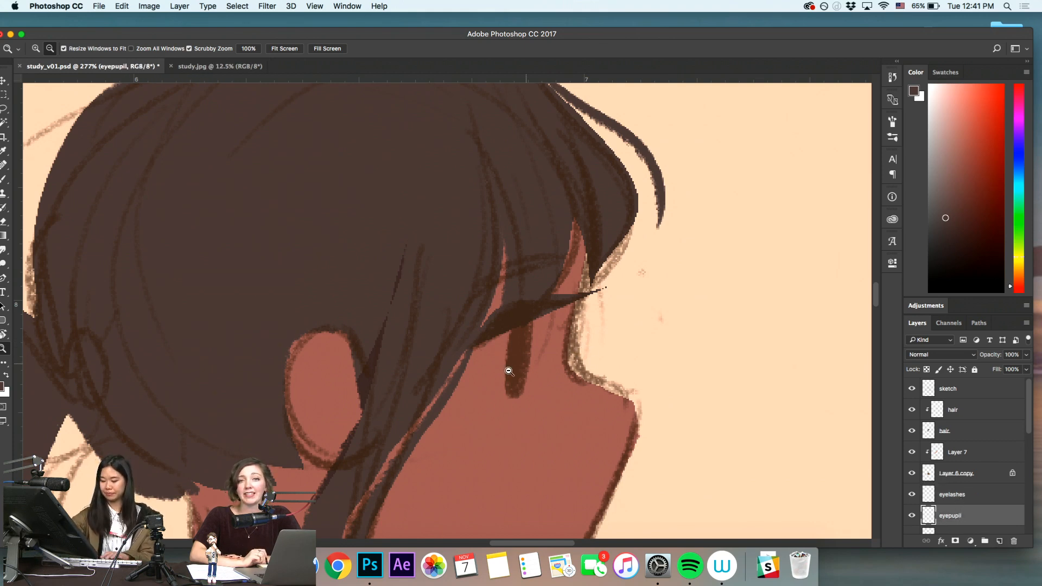
Lasso a narrow oval pupil below the eyelash and fill it with the dark brown
key("l")
left_click_drag(532, 312, 540, 371)
key("alt+BackSpace")
key("ctrl+d")
key("v")
key("z")
key("v")
key("z")
left_click_drag(560, 359, 485, 409)
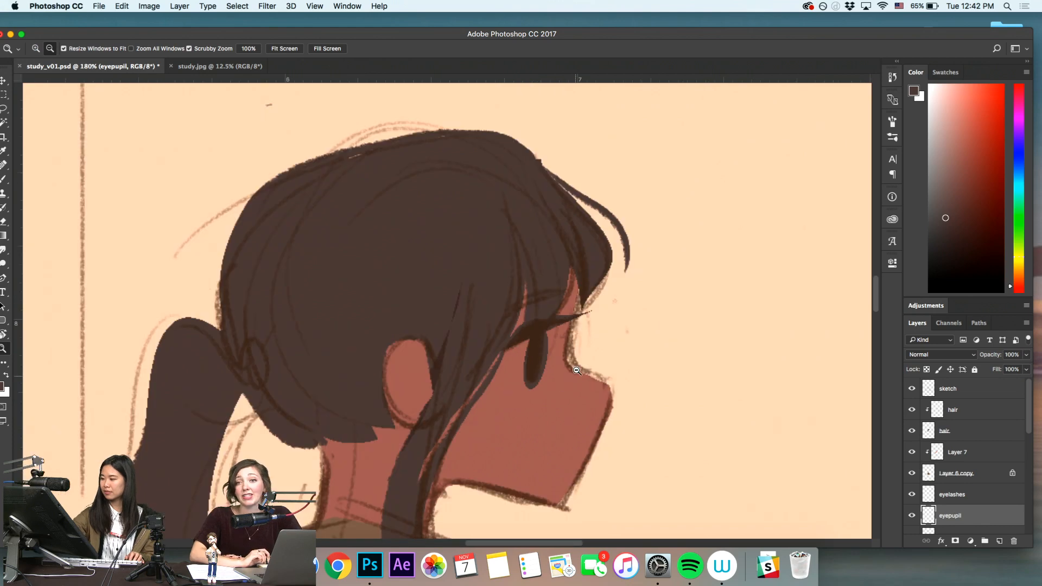
Adjust the pupil with Free Transform, shifting it slightly toward the back of the head
key("v")
key("super+t")
left_click_drag(548, 359, 544, 358)
key("Return")
left_click_drag(537, 406, 523, 427)
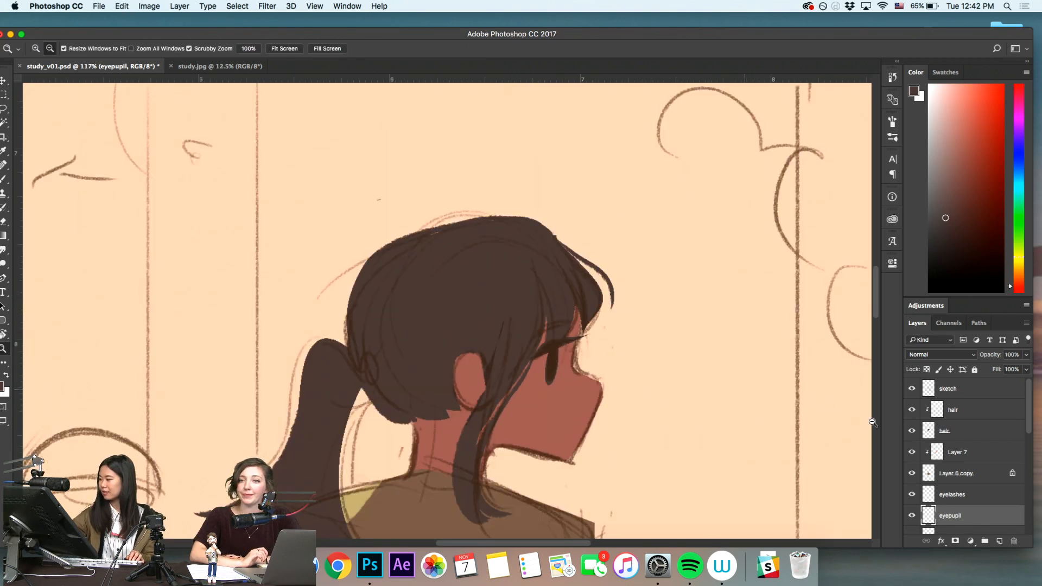
Examine how the finished eye reads up close and within the whole composition
left_click(952, 494)
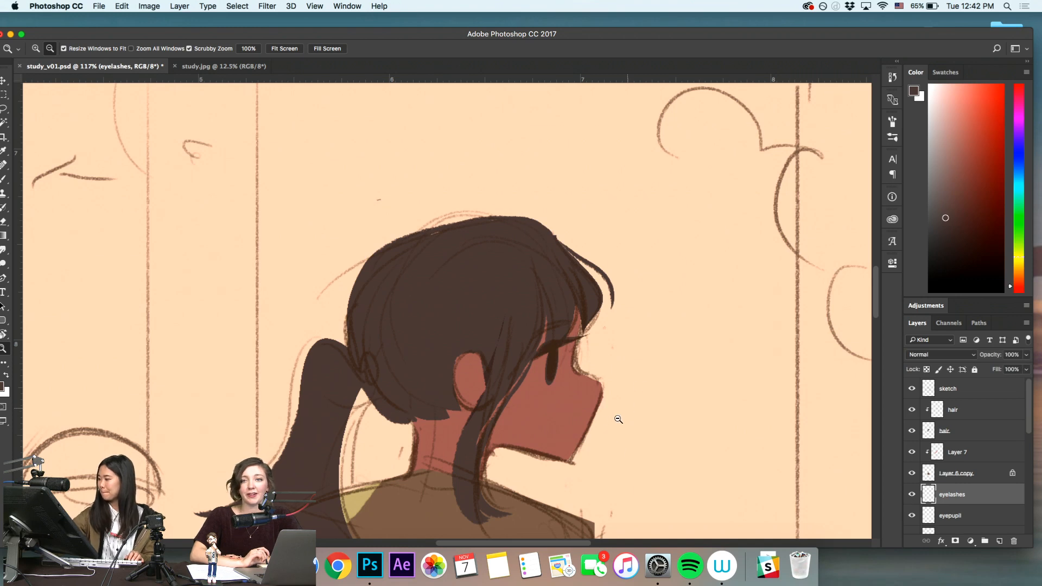
left_click_drag(623, 416, 595, 435)
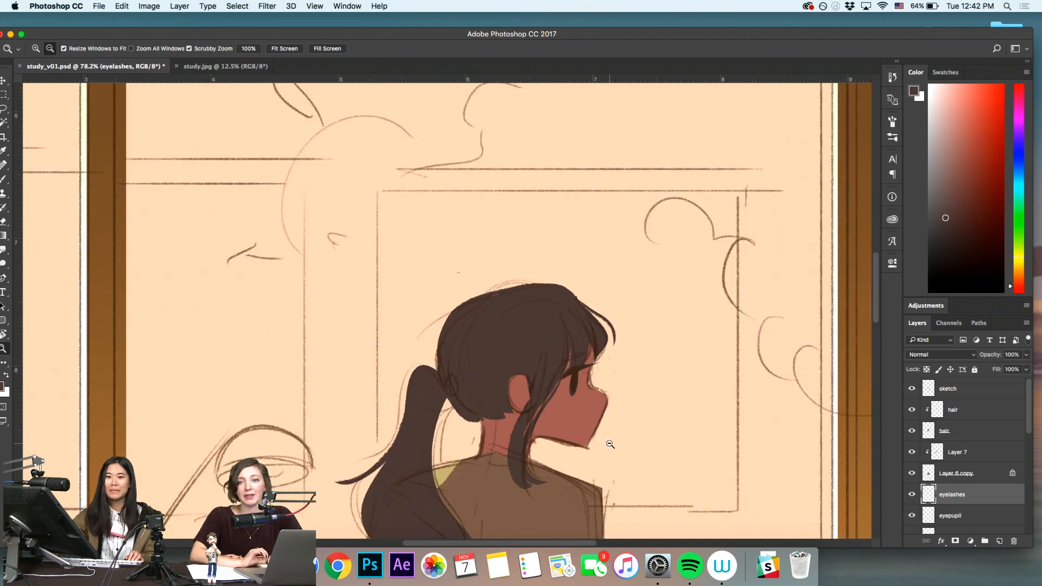
left_click_drag(546, 339, 655, 395)
left_click_drag(637, 477, 653, 490)
left_click_drag(660, 454, 607, 427)
left_click_drag(580, 381, 620, 499)
left_click_drag(645, 422, 539, 496)
left_click_drag(609, 464, 558, 472)
left_click_drag(591, 434, 609, 441)
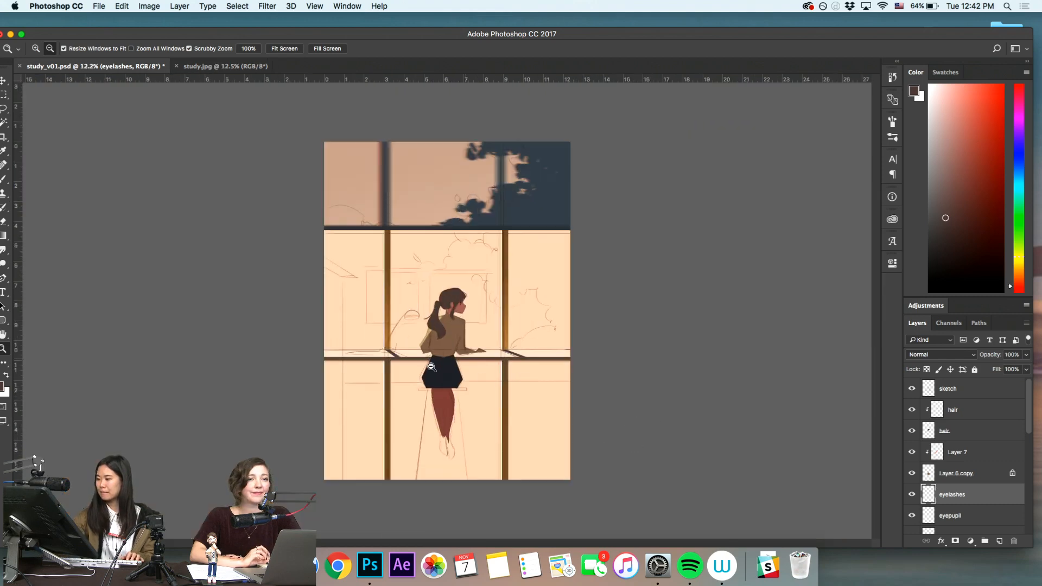
Rename the skin layer below the skirt layer as "leg"
left_click_drag(433, 361, 472, 456)
left_click_drag(1029, 428, 1027, 477)
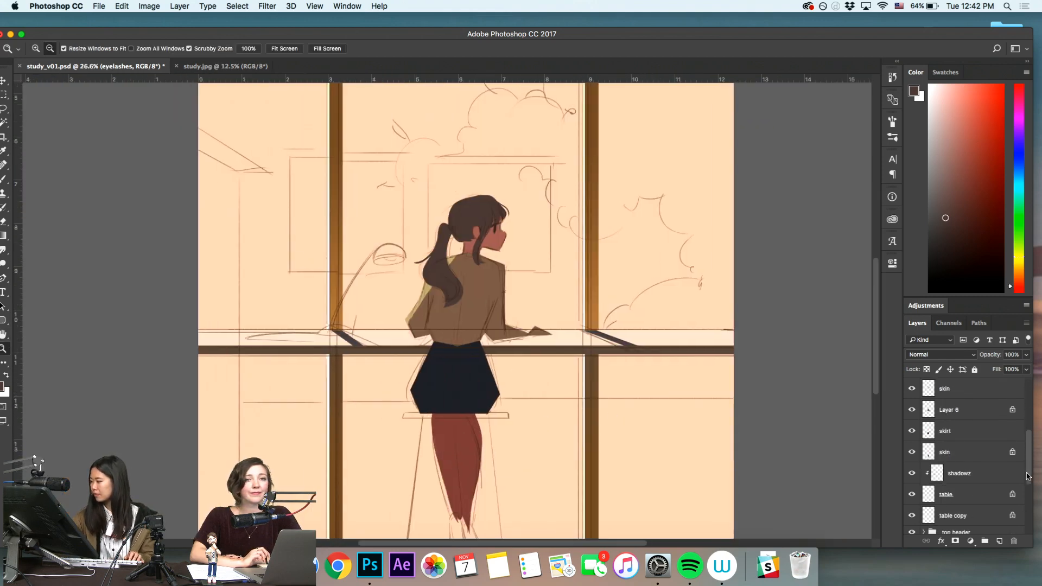
left_click(954, 452)
double_click(954, 451)
type("leg")
key("Return")
Add a new layer named "shoes" directly above the leg layer
left_click_drag(582, 339, 503, 494)
left_click_drag(580, 482, 528, 355)
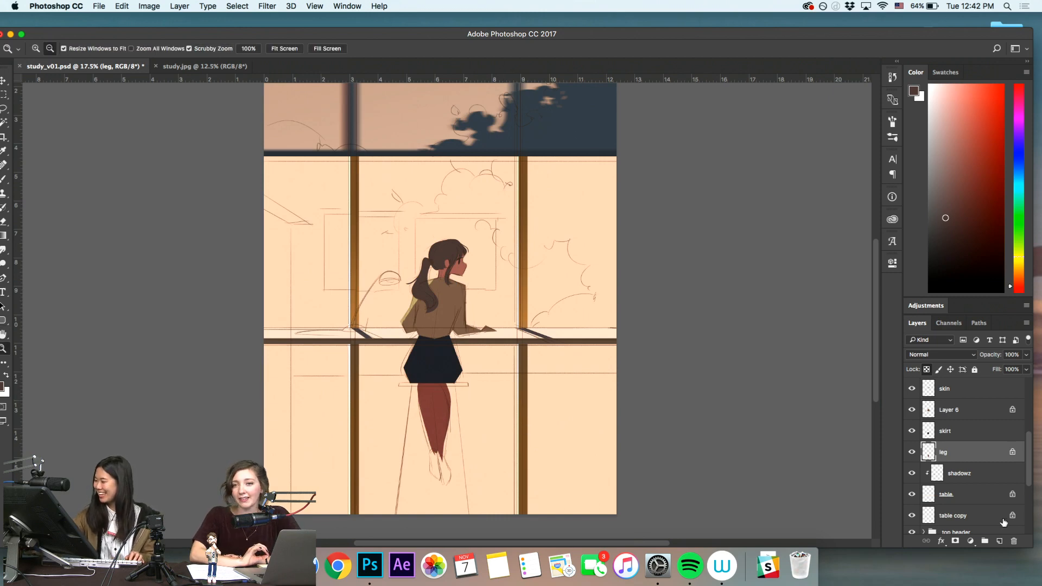
left_click(999, 541)
double_click(947, 452)
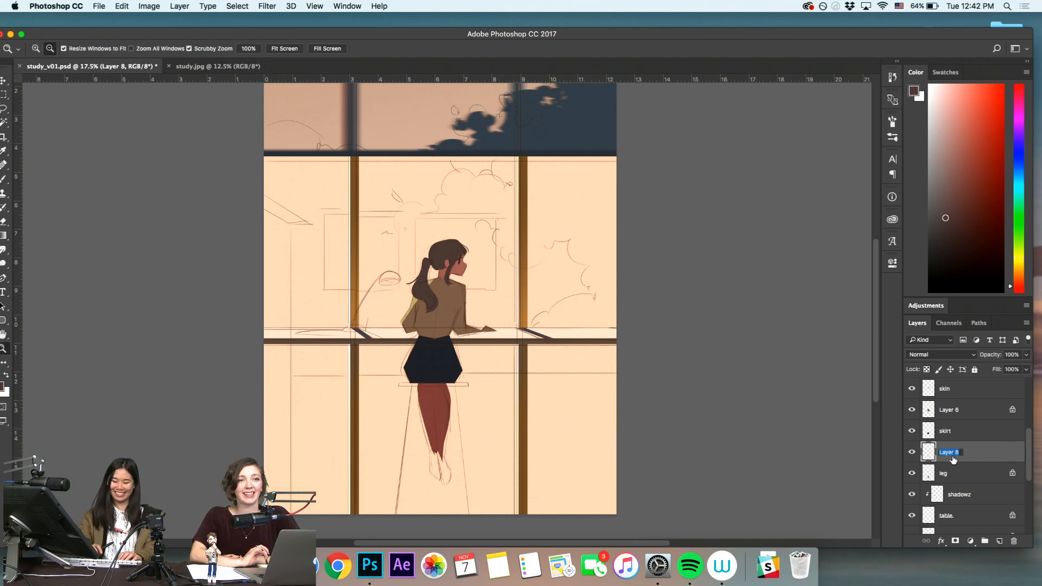
type("shoes")
key("Return")
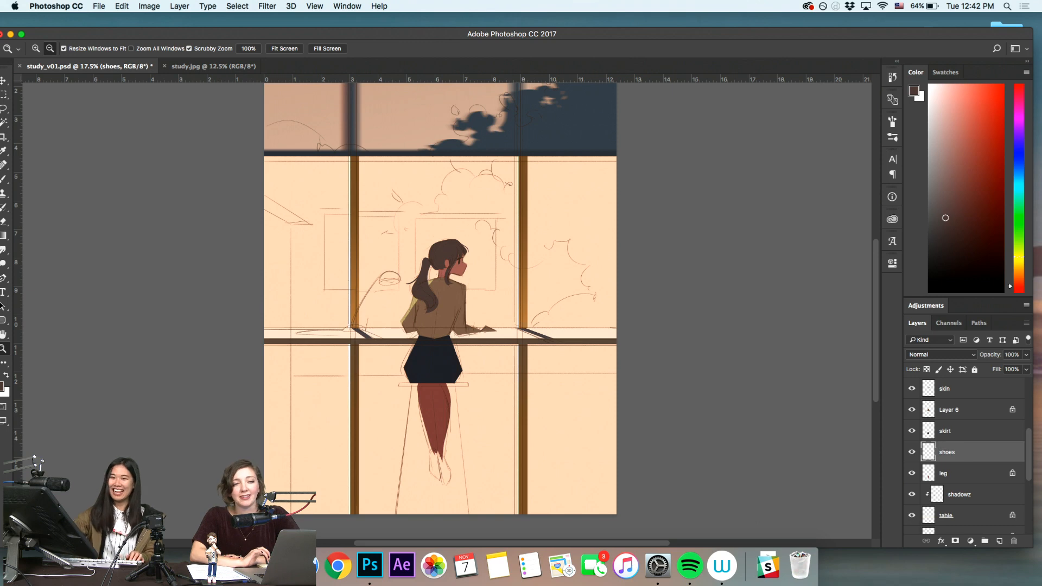
Unlock the leg layer's transparent pixels and lasso the left shoe's outline following the sketch, redrawing it until it fits
left_click(460, 392)
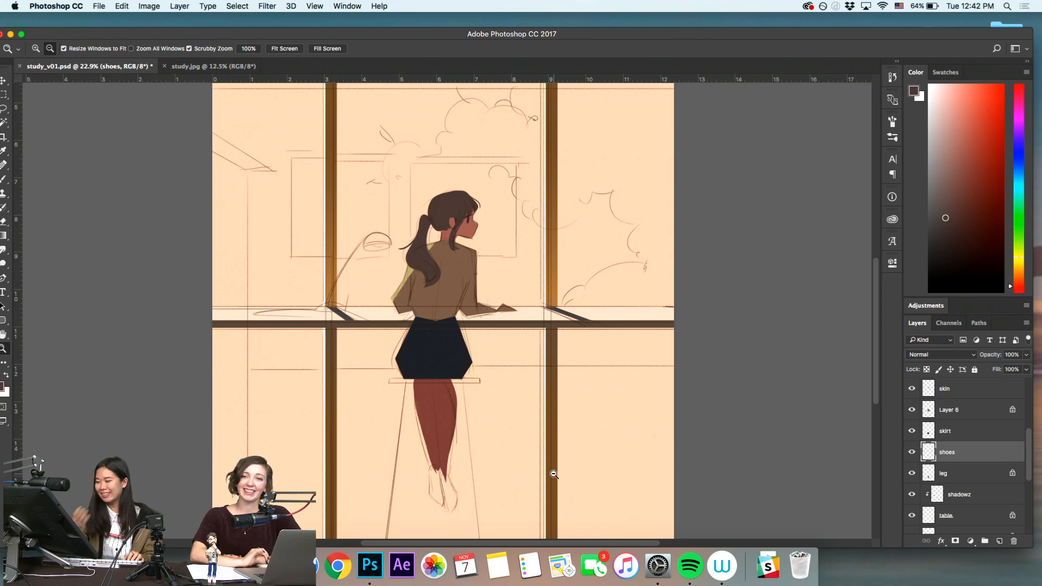
key("alt+bracketleft")
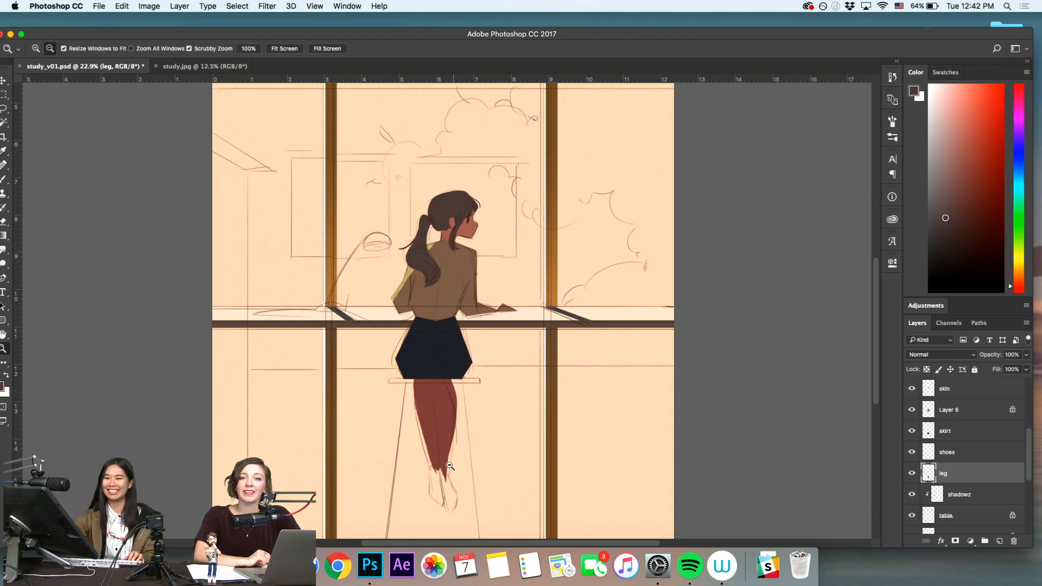
left_click_drag(446, 444, 458, 443)
key("l")
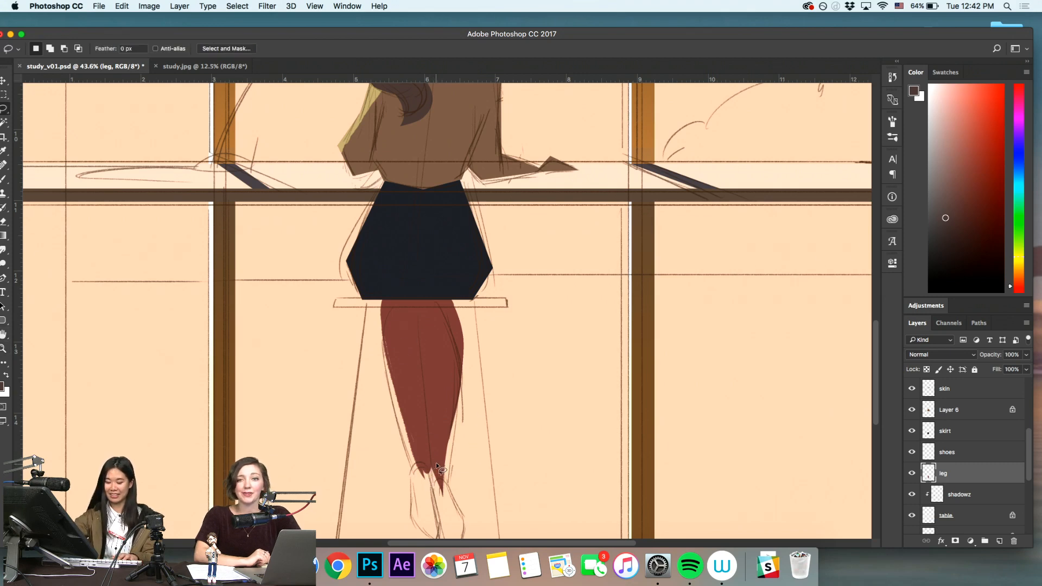
scroll(435, 463, "down", 3)
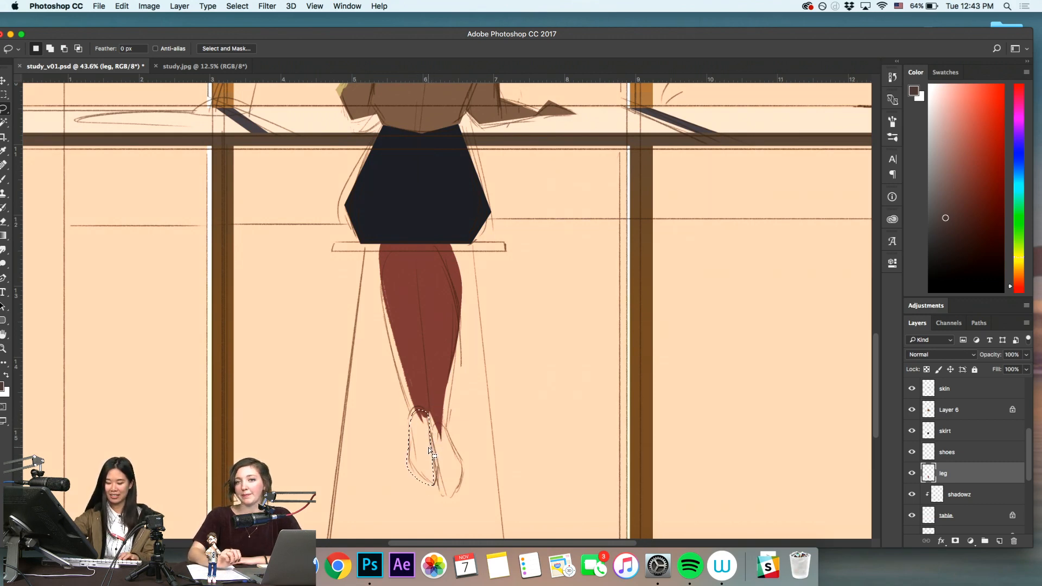
key("super+d")
mouse_move(426, 429)
left_mouse_down()
mouse_move(409, 414)
mouse_move(431, 469)
left_mouse_up()
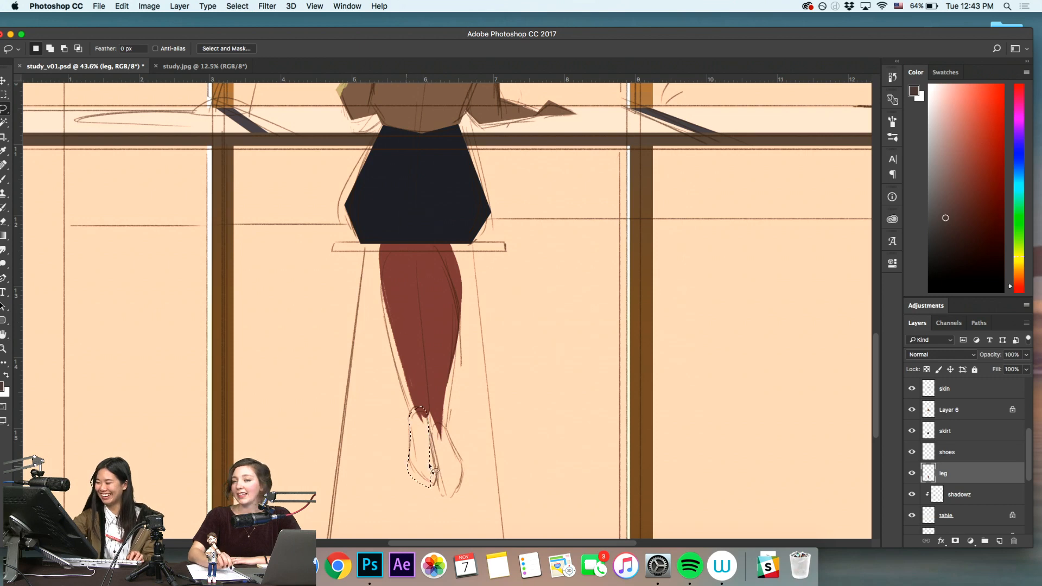
key("super+d")
mouse_move(430, 429)
left_mouse_down()
mouse_move(420, 405)
mouse_move(410, 452)
mouse_move(439, 485)
left_mouse_up()
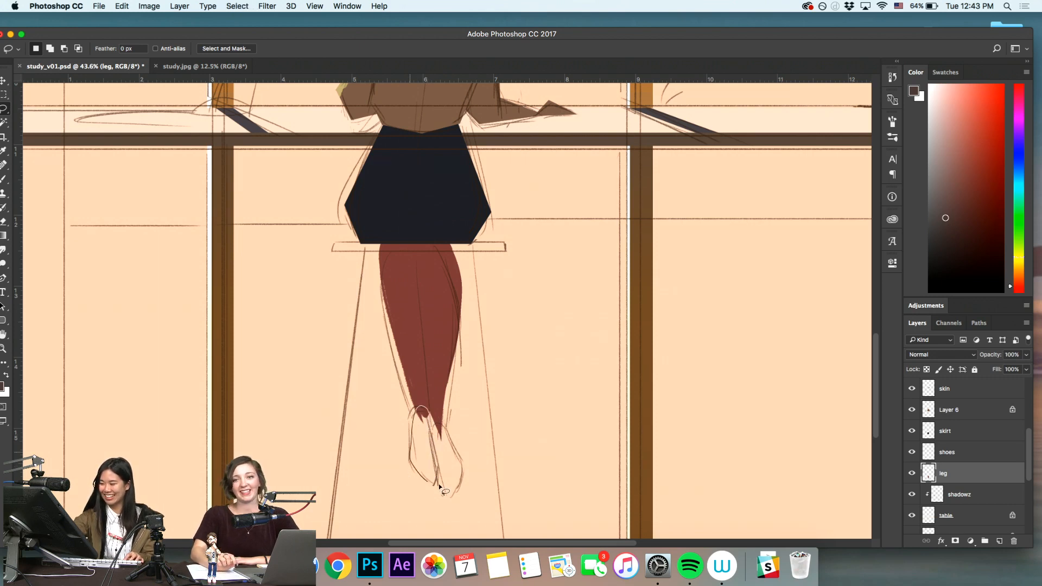
Sample the skirt's navy, lighten it to a muted slate blue, and fill the left shoe selection with it
key("b")
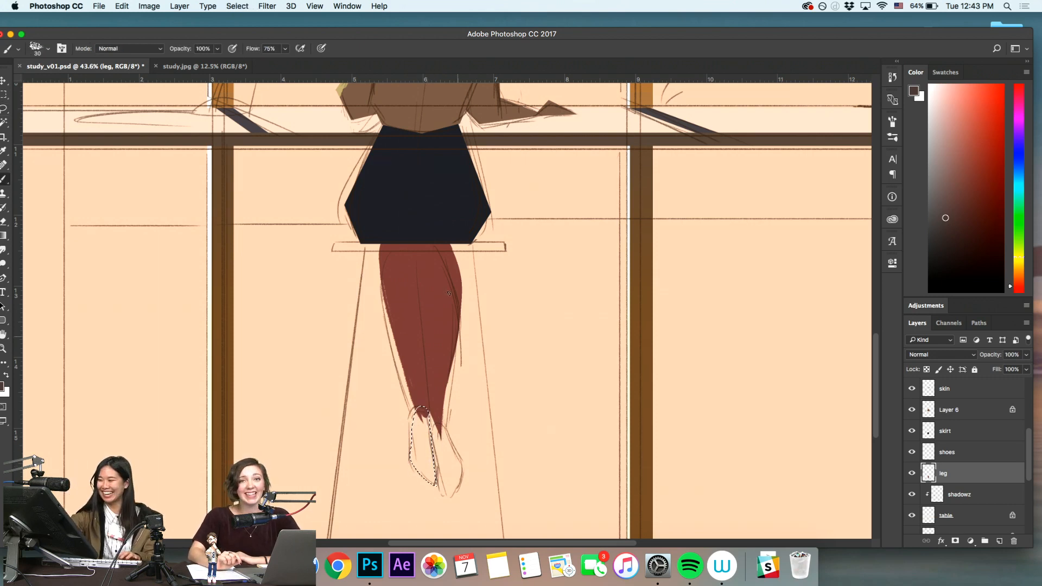
left_click(434, 188, "alt")
left_click(943, 220)
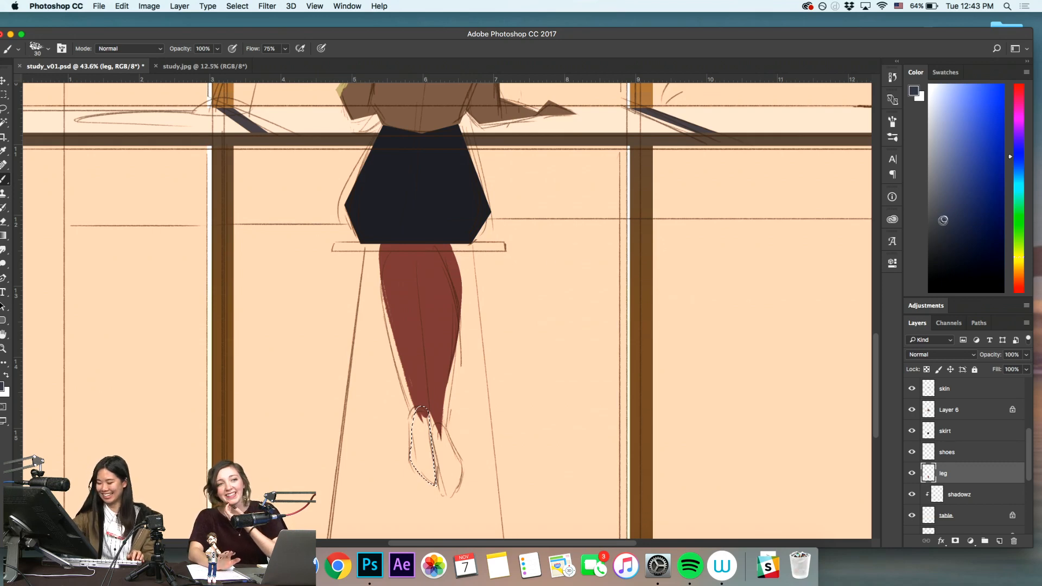
key("alt+BackSpace")
key("super+d")
key("z")
left_click(456, 449)
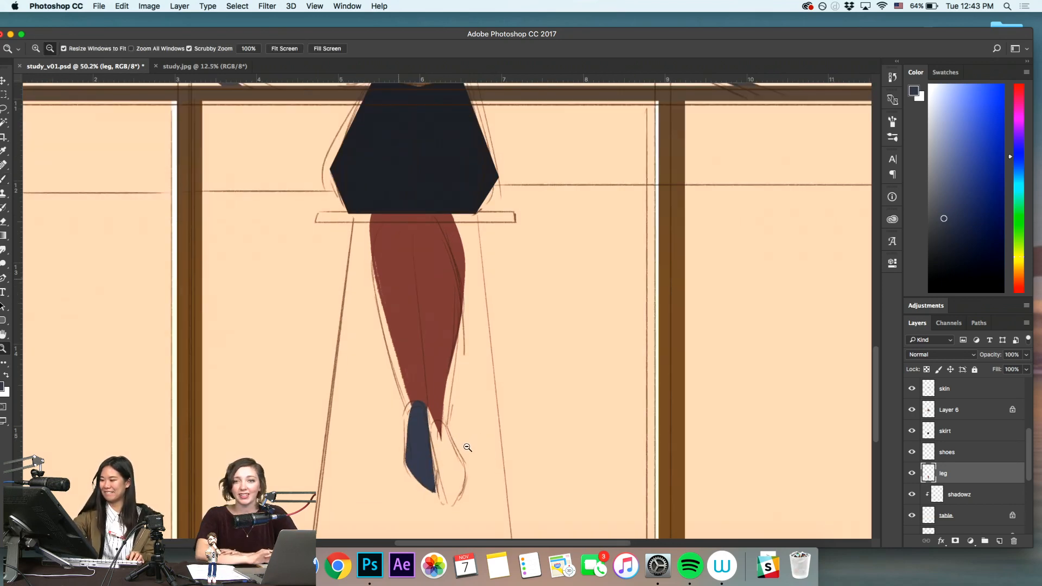
left_click(463, 453, "alt")
left_click_drag(477, 431, 670, 398)
Cut the blue left shoe out of the leg layer and paste it in place on the shoes layer
left_click(956, 452)
left_click(954, 473)
mouse_move(480, 460)
left_mouse_down()
mouse_move(434, 458)
mouse_move(461, 459)
left_mouse_up()
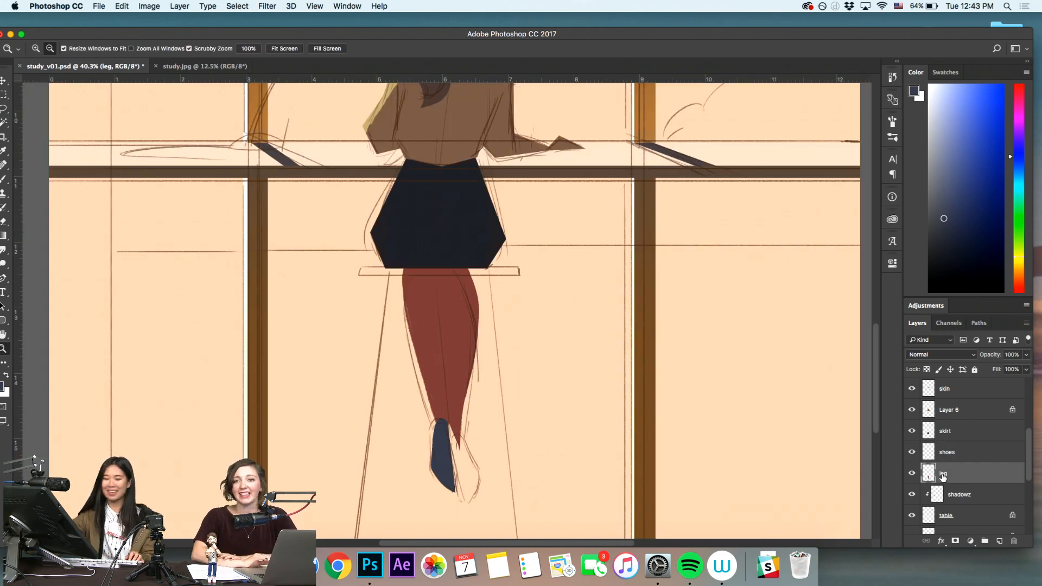
left_click(912, 473)
left_click(912, 474)
left_click(953, 457, "super")
key("super+x")
left_click(947, 456)
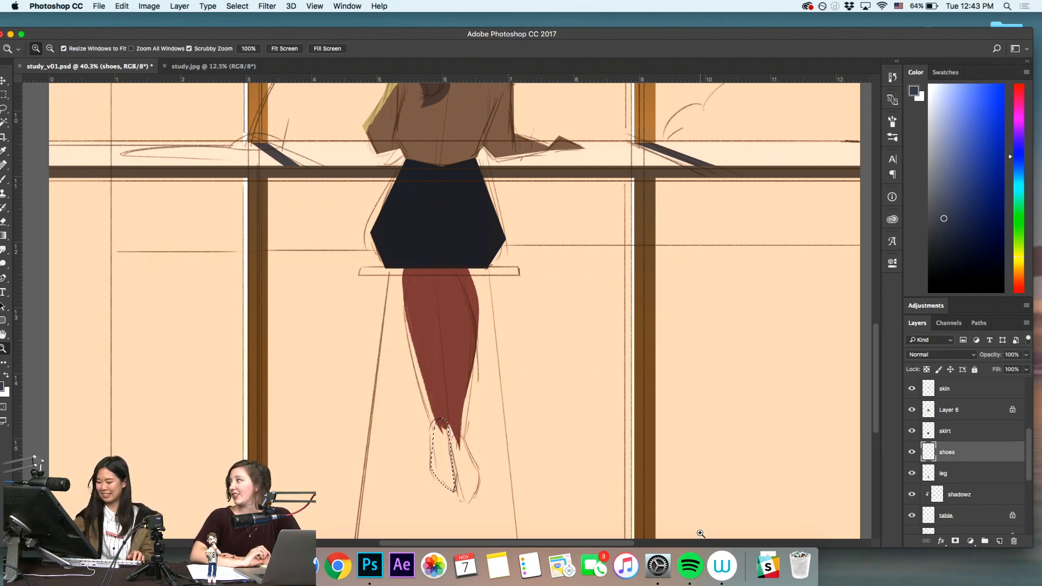
key("super+shift+v")
Rename the shoes layer as "L shoe" and make the leg layer active
double_click(948, 456)
type("L")
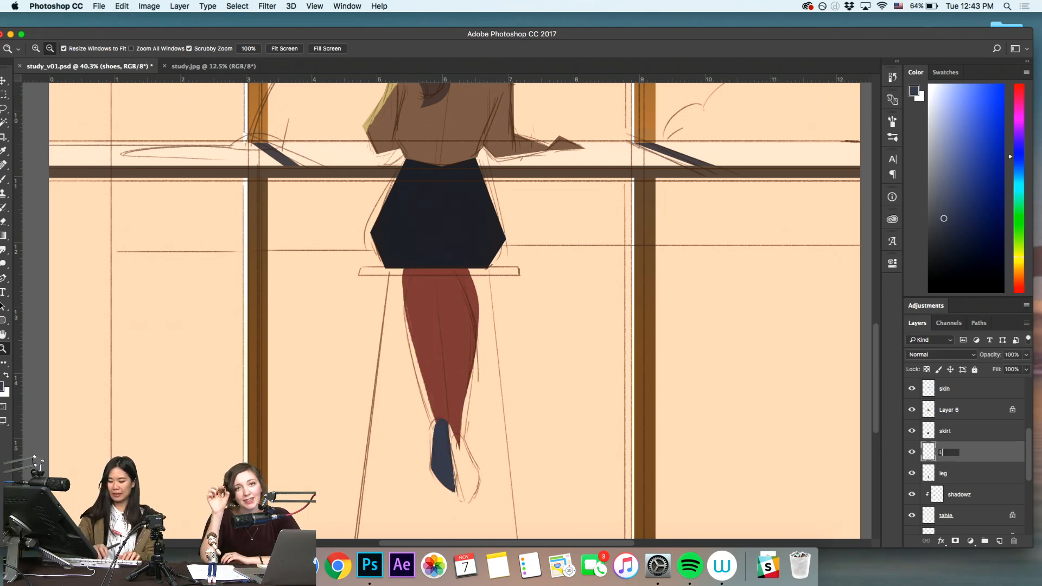
type(" shoe")
key("Return")
left_click(956, 474)
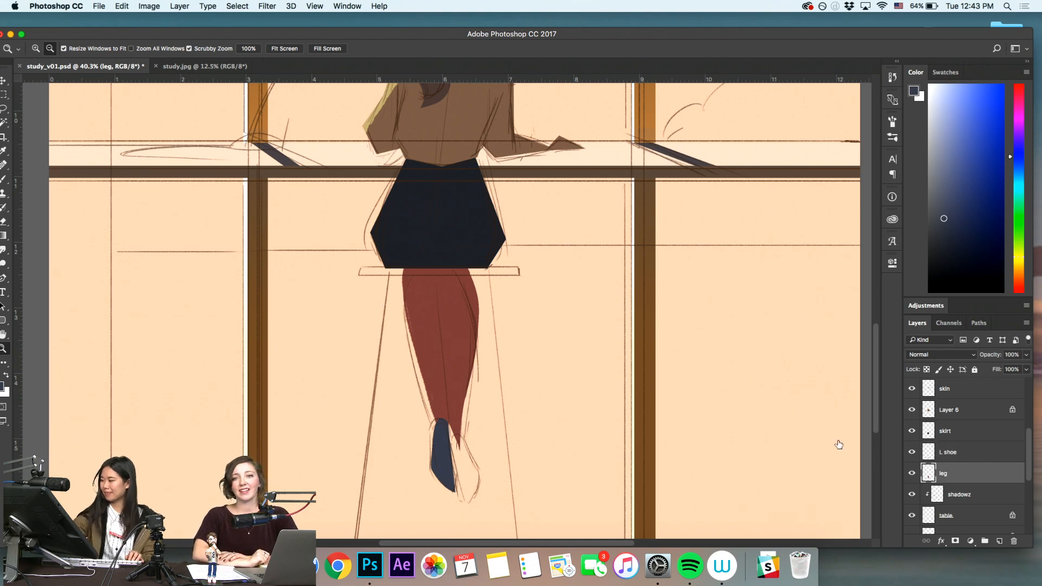
Sample the leg's reddish brown and brush a fuller curve along the calf's upper left edge on the leg layer
key("b")
scroll(435, 390, "up", 2)
left_click(431, 325, "alt")
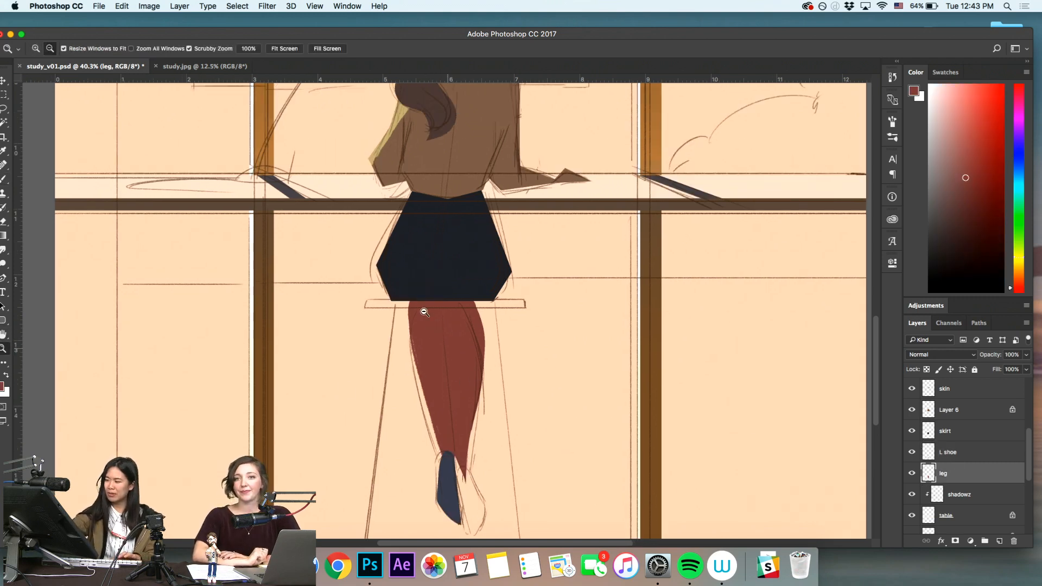
left_click_drag(410, 313, 427, 414)
key("super+z")
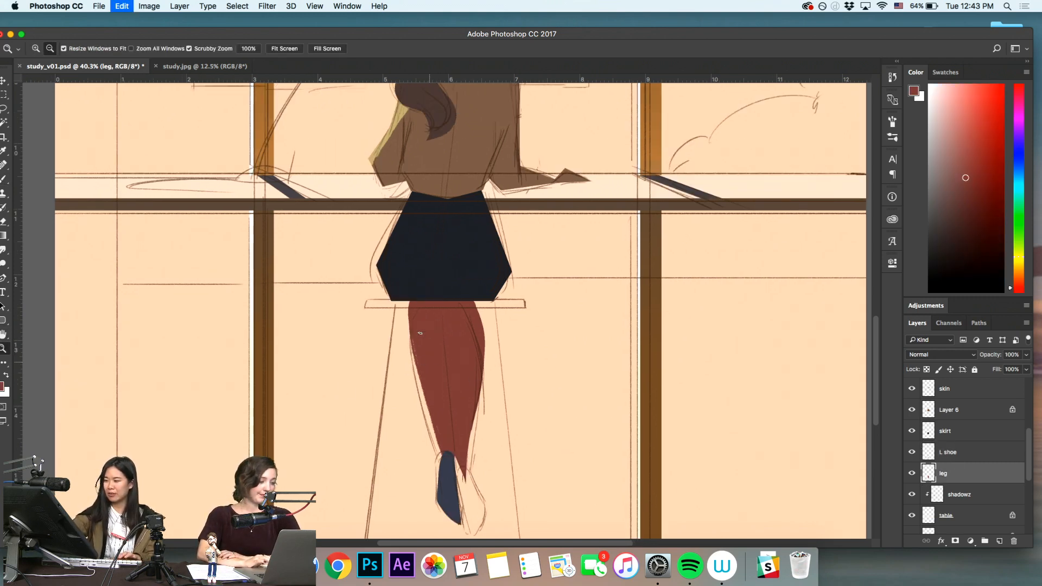
left_click_drag(409, 308, 422, 395)
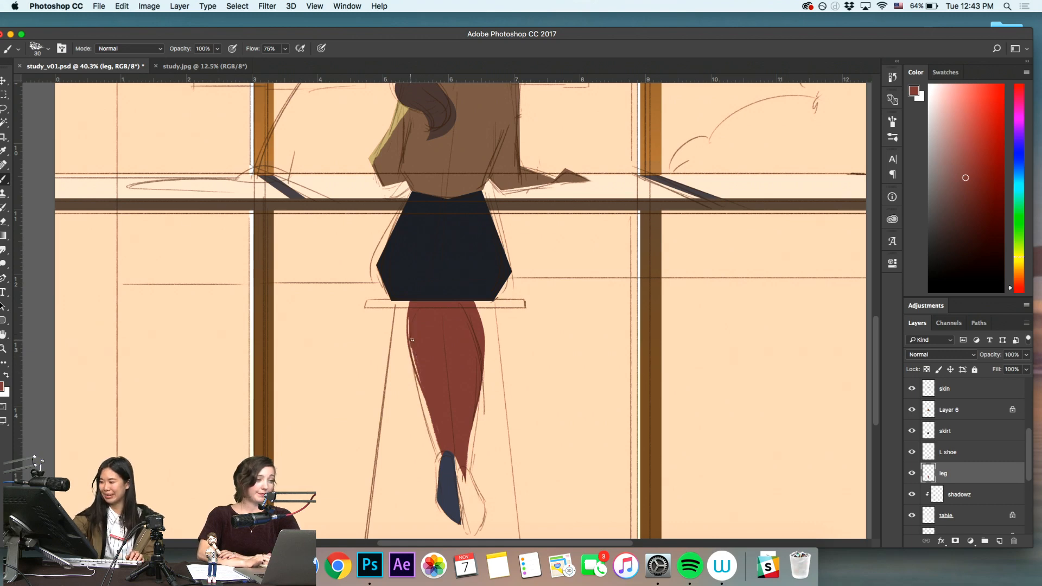
left_click_drag(416, 349, 420, 372)
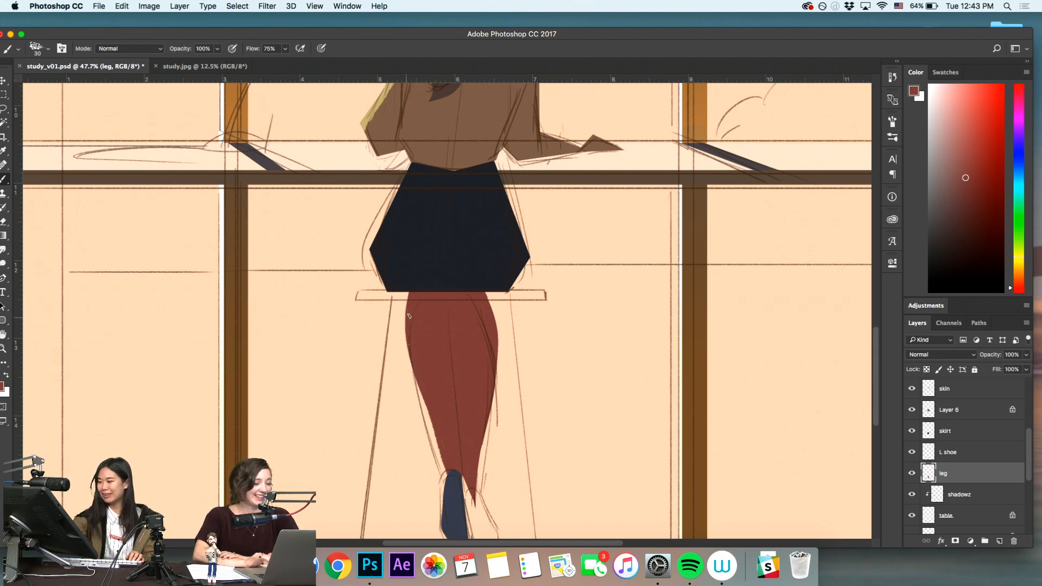
Smooth the leg's left contour from the stool seat down to the blue shoe with the brush and save the document
key("r")
left_click_drag(496, 456, 420, 438)
key("z")
left_click(420, 437, "alt")
key("r")
left_click_drag(453, 516, 398, 499)
key("z")
key("b")
key("r")
key("z")
mouse_move(387, 456)
left_mouse_down()
mouse_move(428, 503)
mouse_move(380, 527)
left_mouse_up()
key("b")
key("r")
key("b")
left_click_drag(408, 236, 399, 375)
key("z")
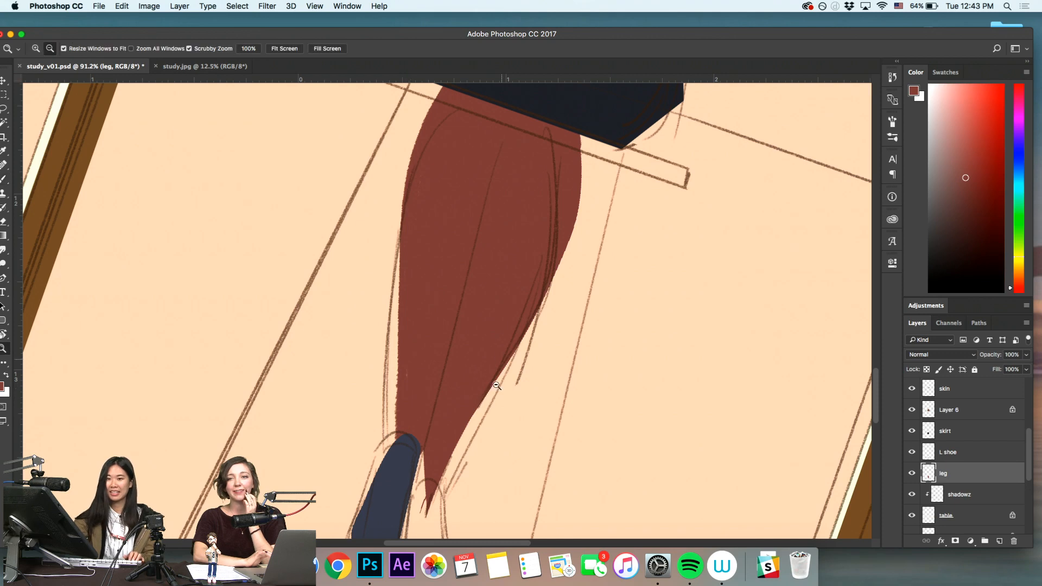
left_click_drag(499, 381, 403, 484)
key("r")
left_click_drag(575, 384, 550, 425)
key("z")
key("super+s")
left_click_drag(593, 365, 565, 381)
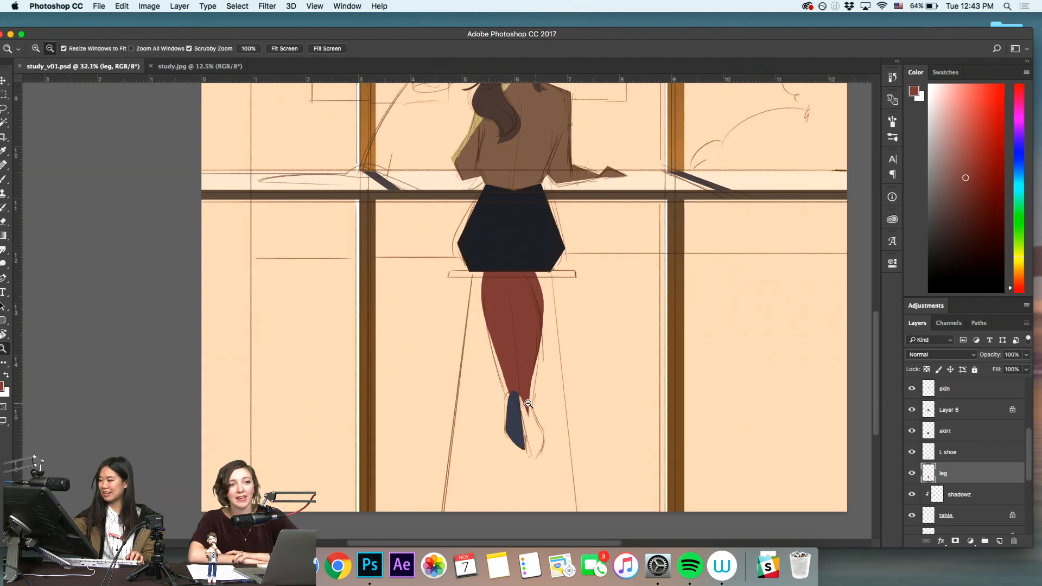
Add a new layer directly above the L shoe layer and name it "R shoe"
left_click(958, 452)
left_click(996, 542)
double_click(947, 453)
type("R shoe")
key("Return")
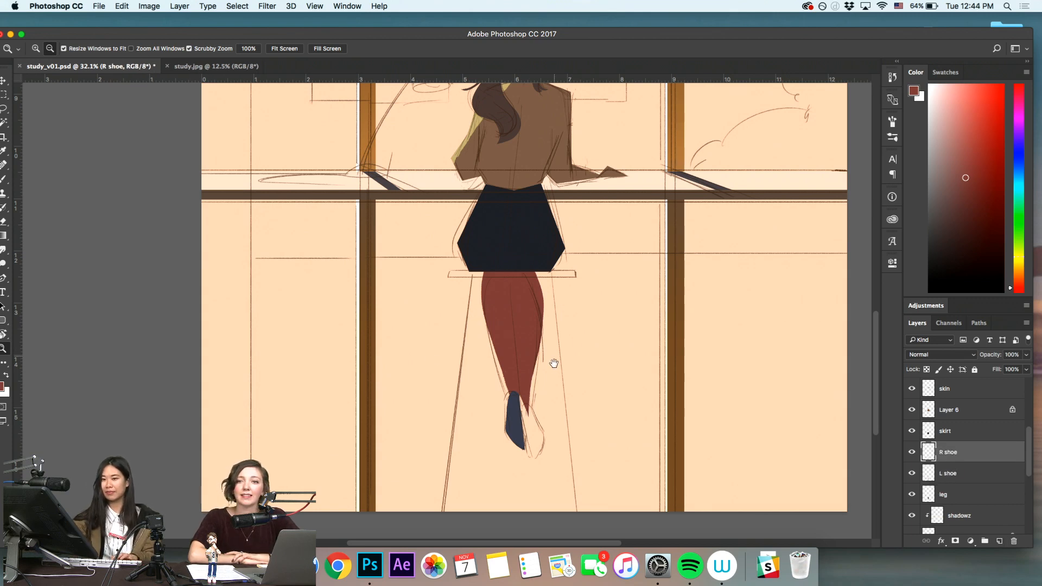
Sample the left shoe's slate blue and lasso the right shoe's outline following the sketch, redrawing it to fit
left_click_drag(534, 370, 501, 366)
left_click_drag(482, 412, 513, 404)
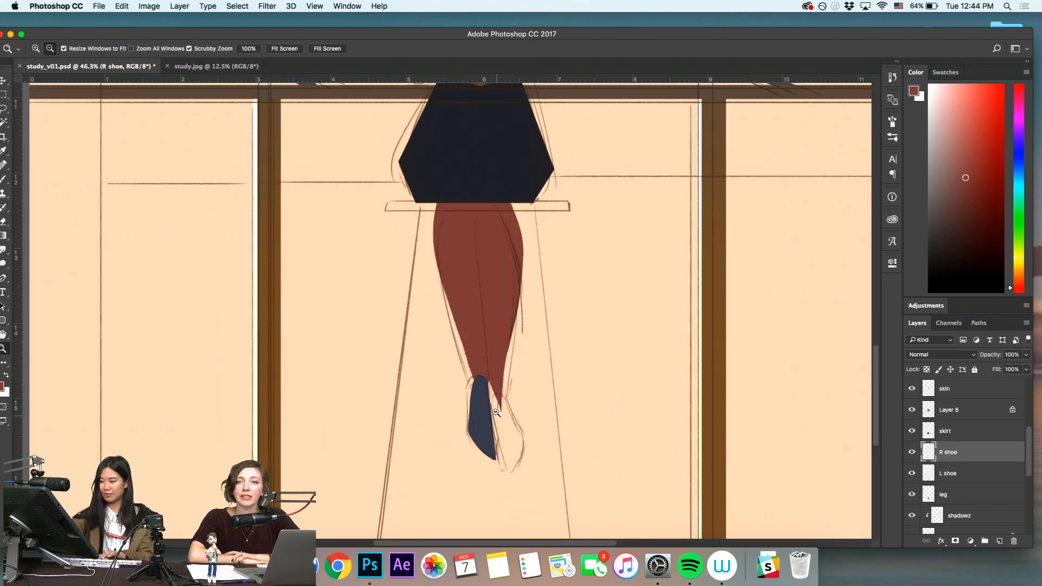
left_click(487, 410)
left_click_drag(494, 404, 533, 400)
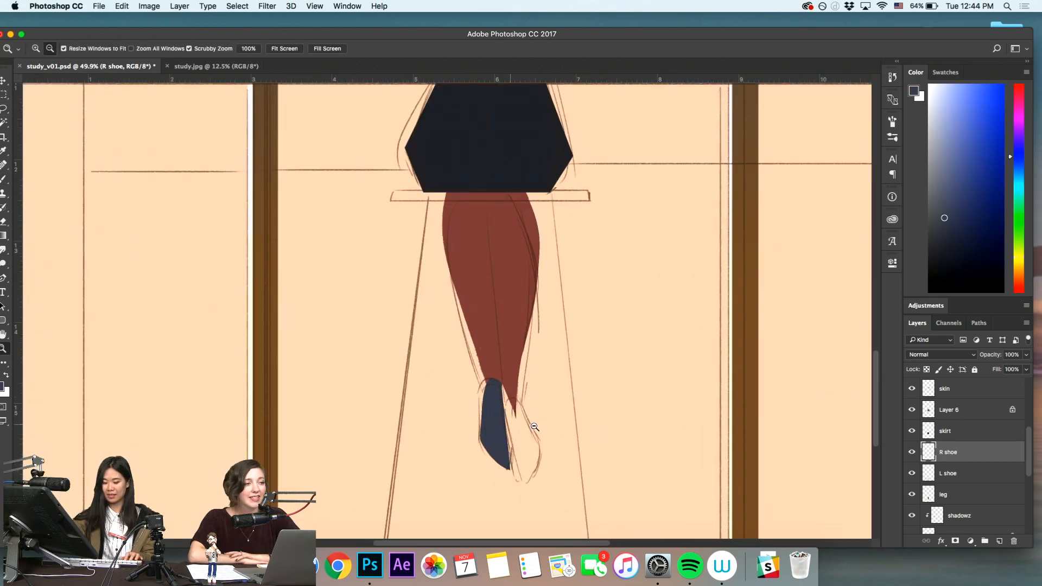
key("l")
mouse_move(513, 482)
left_mouse_down()
mouse_move(502, 401)
mouse_move(515, 397)
mouse_move(509, 421)
left_mouse_up()
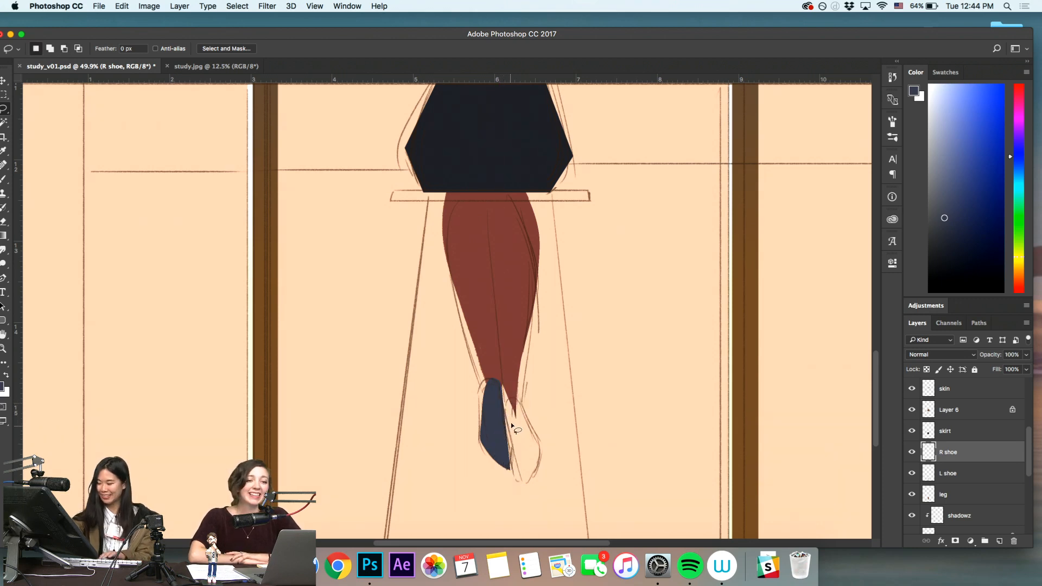
mouse_move(511, 478)
left_mouse_down()
mouse_move(530, 467)
mouse_move(517, 394)
mouse_move(504, 407)
mouse_move(511, 470)
mouse_move(525, 483)
mouse_move(537, 444)
mouse_move(515, 400)
left_mouse_up()
key("super+d")
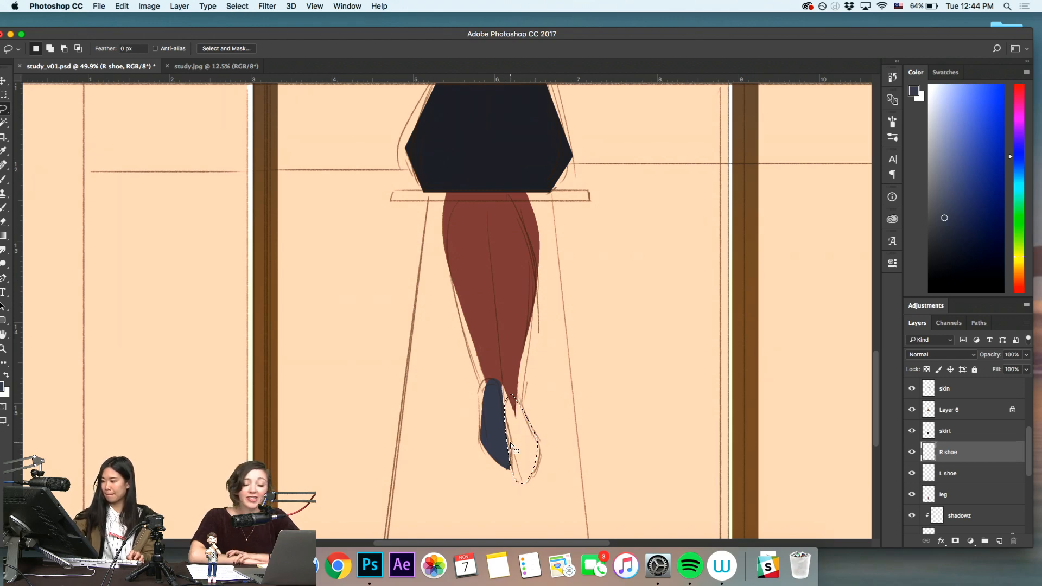
Fill the right shoe selection with the slate blue on the R shoe layer and deselect it
key("alt+BackSpace")
key("super+d")
key("alt+space")
key("e")
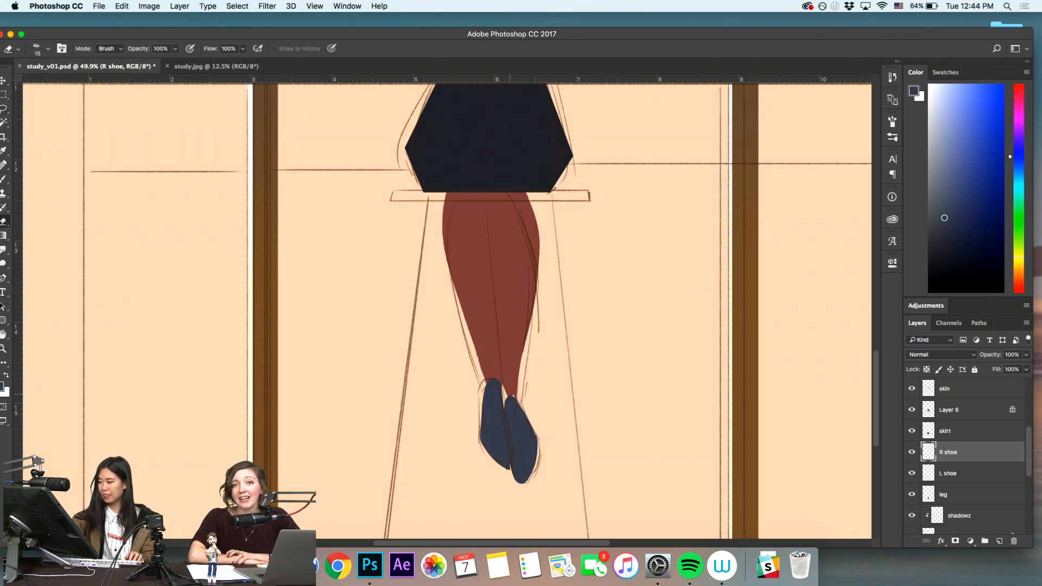
key("alt+space")
mouse_move(567, 461)
left_mouse_down()
mouse_move(513, 492)
mouse_move(577, 440)
mouse_move(533, 475)
left_mouse_up()
On the leg layer, sample the reddish brown, brush the ankle's right contour into the right shoe, and save the document
left_click(959, 494)
left_click(913, 496)
left_click(912, 495)
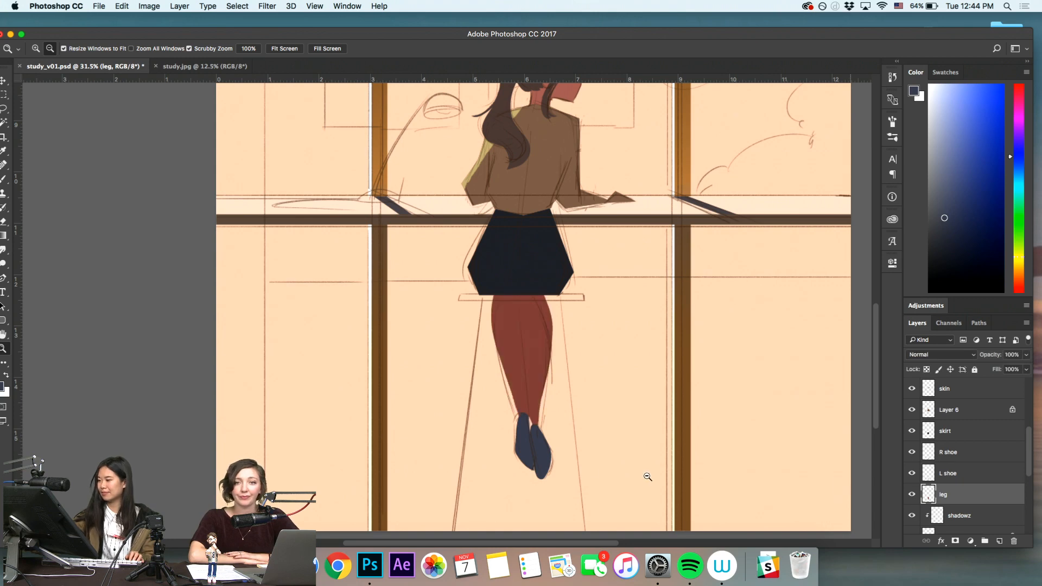
key("b")
left_click(548, 341, "alt")
key("alt+space")
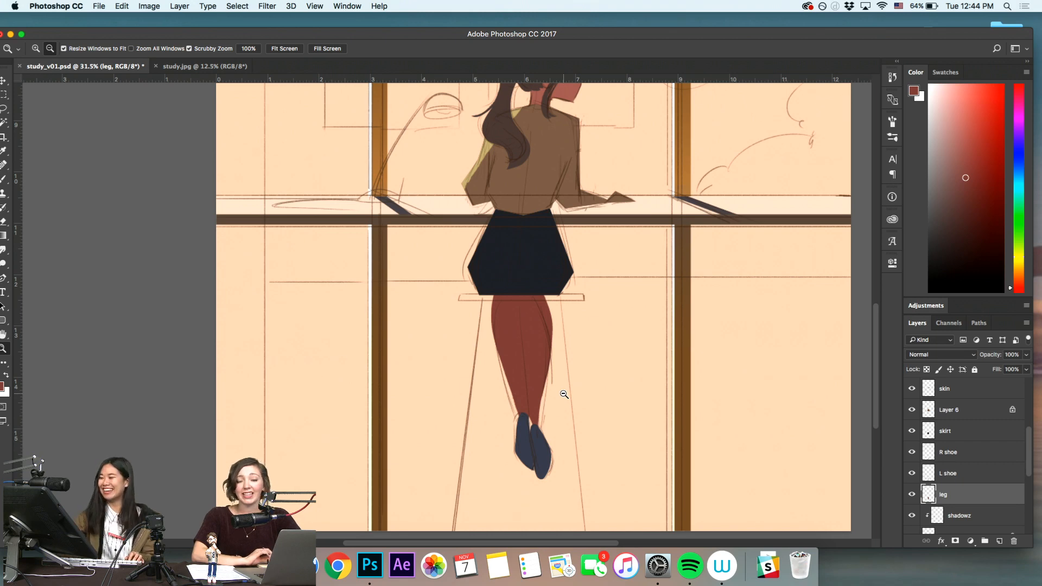
mouse_move(534, 417)
left_mouse_down()
mouse_move(546, 390)
mouse_move(542, 443)
mouse_move(544, 394)
left_mouse_up()
key("alt+super+z")
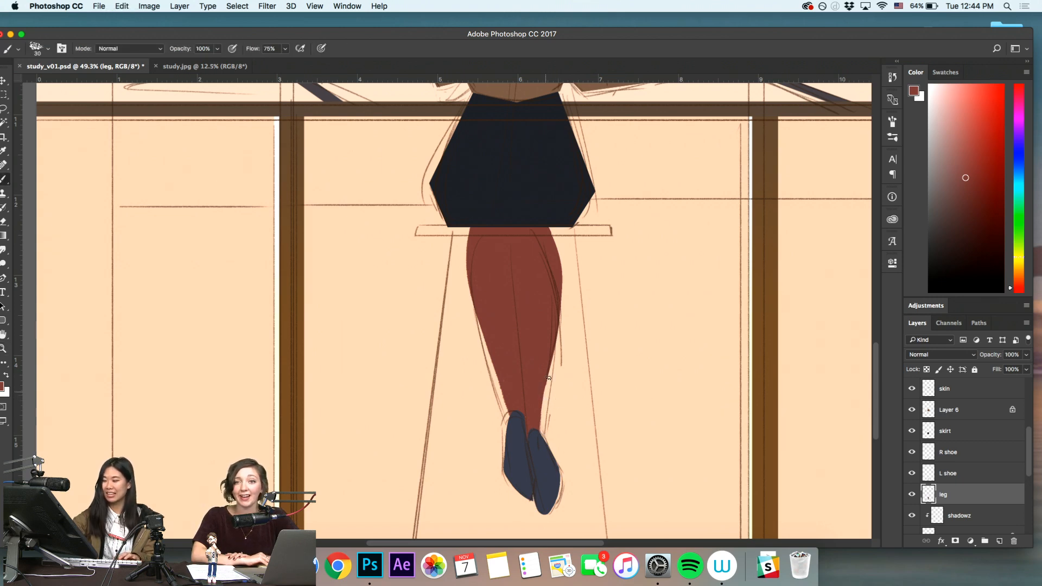
mouse_move(542, 434)
left_mouse_down()
mouse_move(544, 395)
mouse_move(576, 432)
left_mouse_up()
left_click_drag(558, 356, 538, 446)
key("super+s")
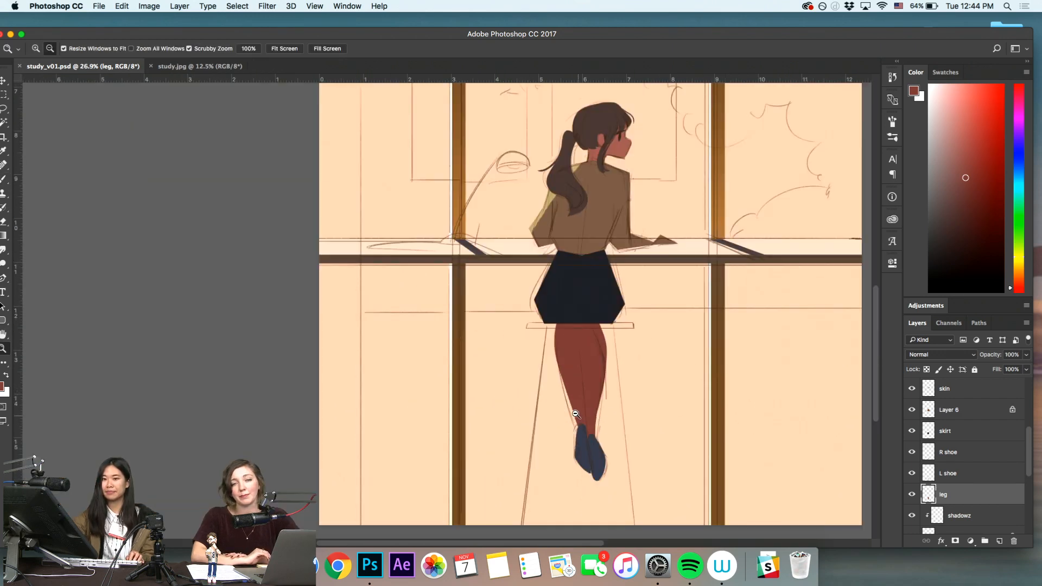
Make the brown top's layer, Layer 6, active and save the document
left_click_drag(703, 266, 592, 416)
left_click_drag(573, 426, 531, 463)
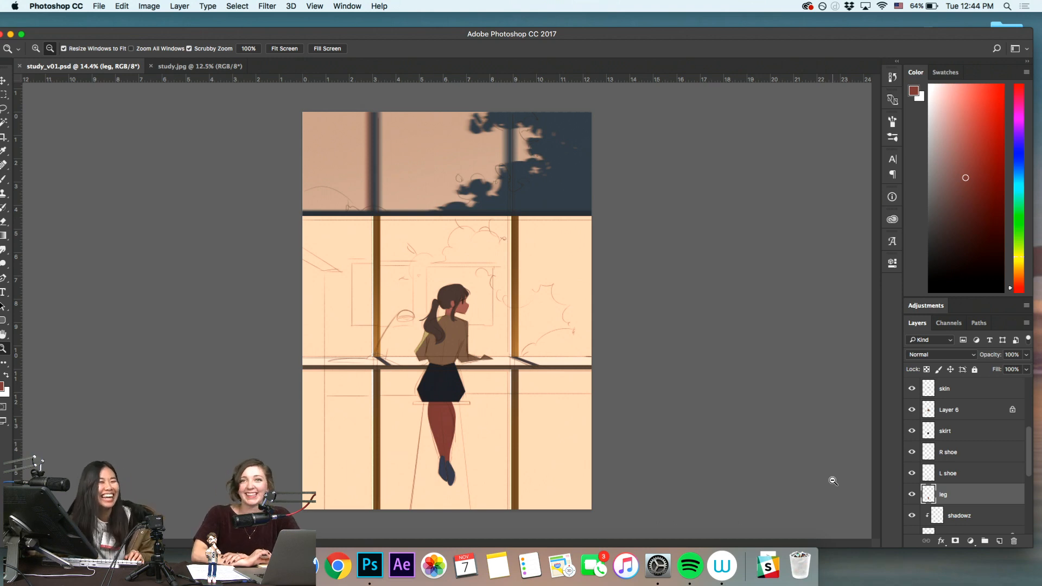
left_click_drag(834, 481, 860, 412)
left_click(956, 409)
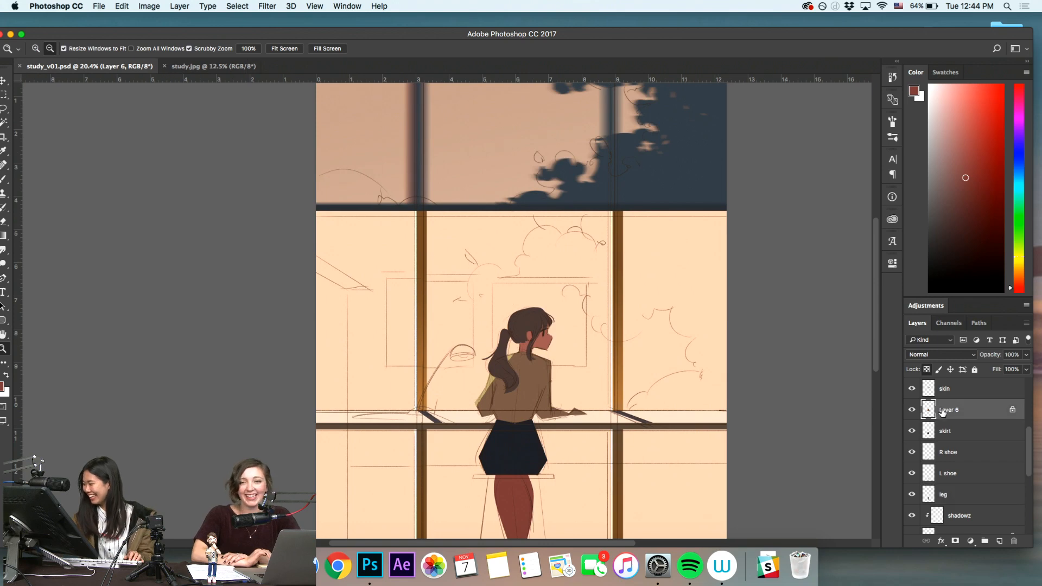
left_click(913, 411)
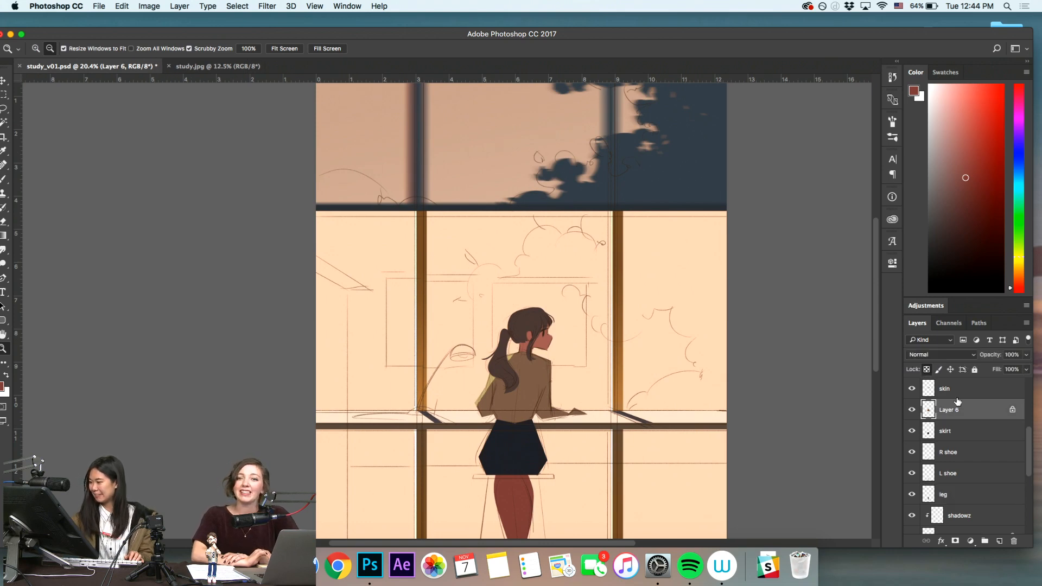
left_click(719, 483, "alt")
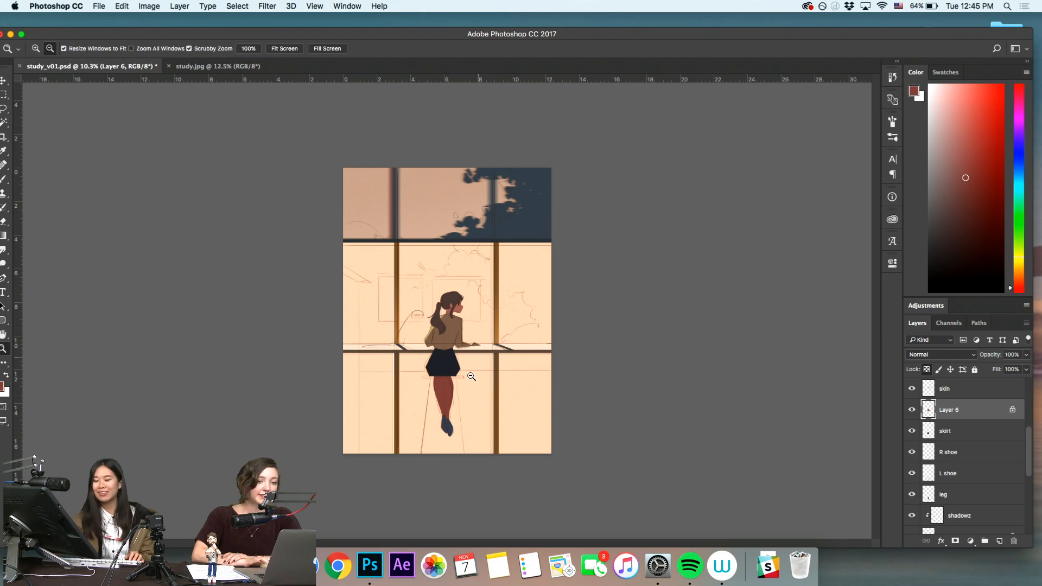
left_click_drag(472, 370, 537, 418)
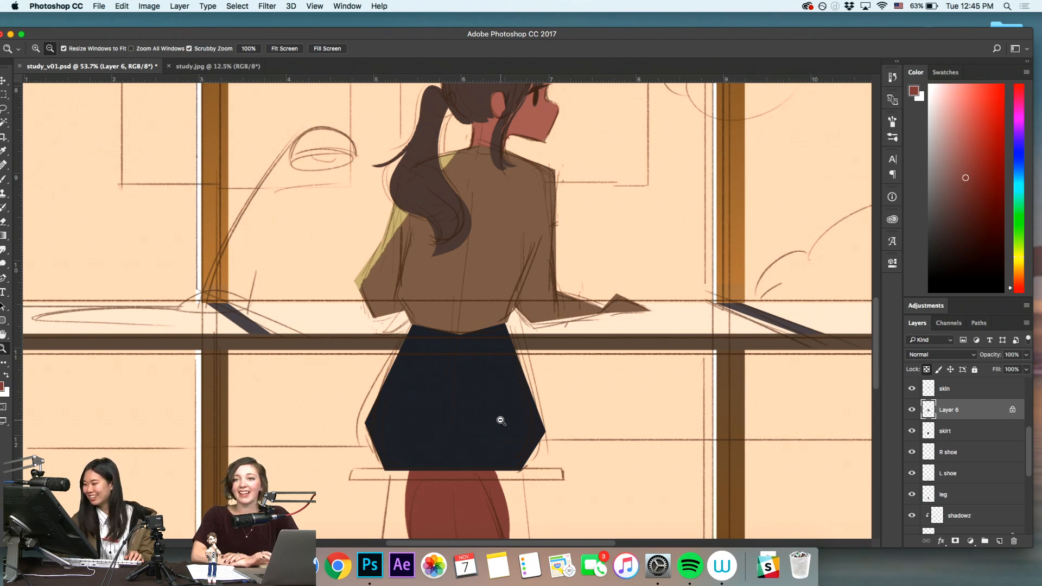
left_click_drag(599, 359, 560, 368)
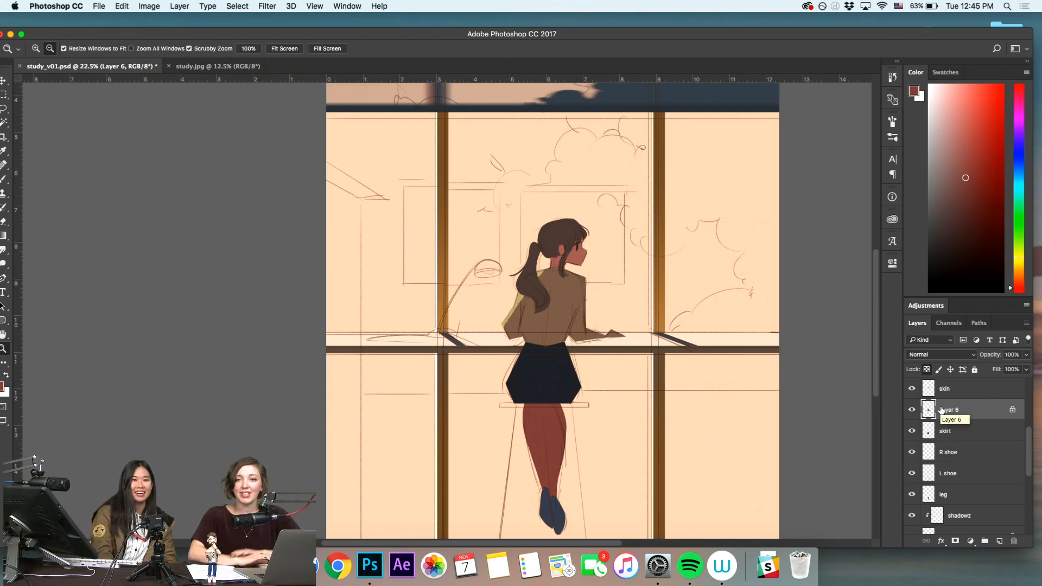
key("super+s")
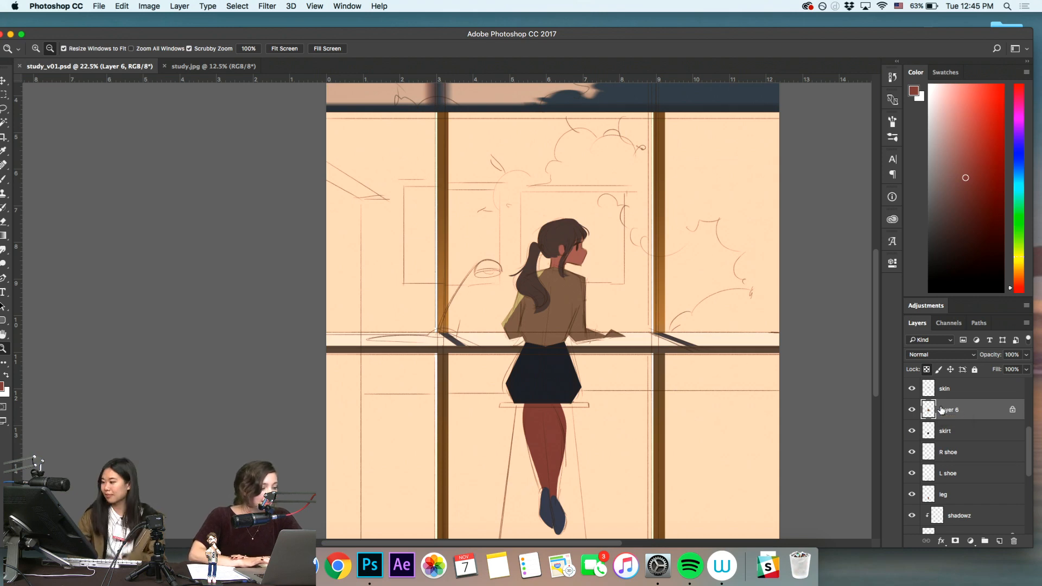
Examine the background layers at the bottom of the stack, toggling the wood poleszz layer's visibility to identify its content
left_click_drag(577, 390, 508, 359)
key("super+0")
left_click_drag(1029, 471, 1022, 522)
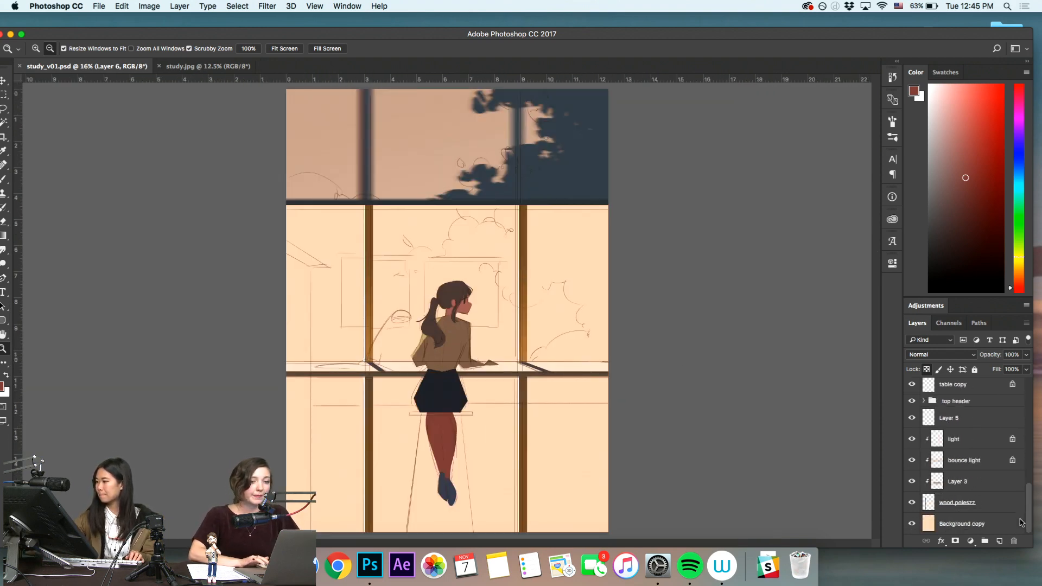
mouse_move(1030, 408)
left_mouse_down()
mouse_move(1029, 397)
mouse_move(1022, 533)
left_mouse_up()
left_click(954, 476)
left_click(955, 434)
left_click(972, 504)
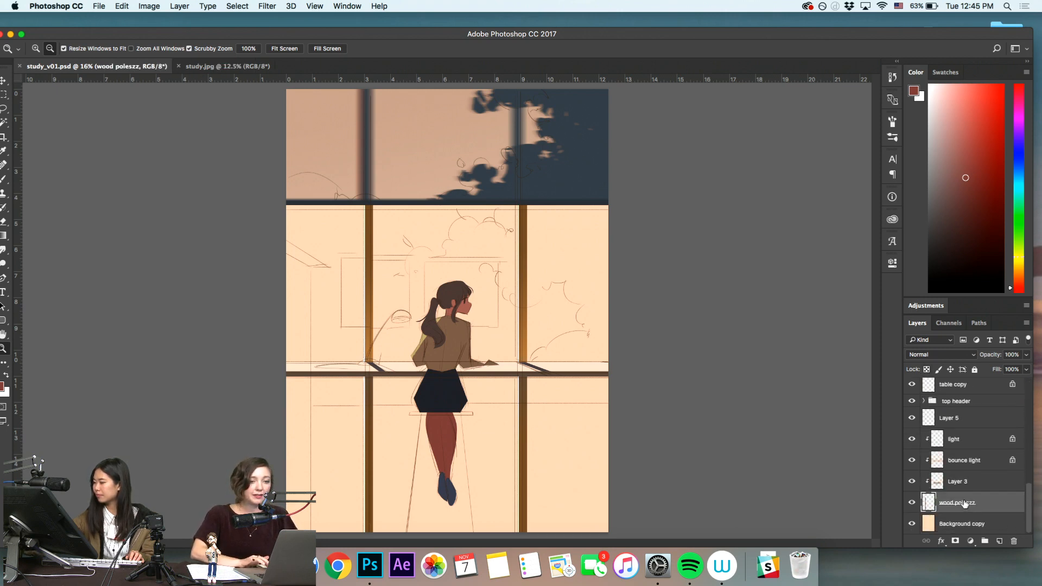
left_click(913, 504)
left_click(913, 503)
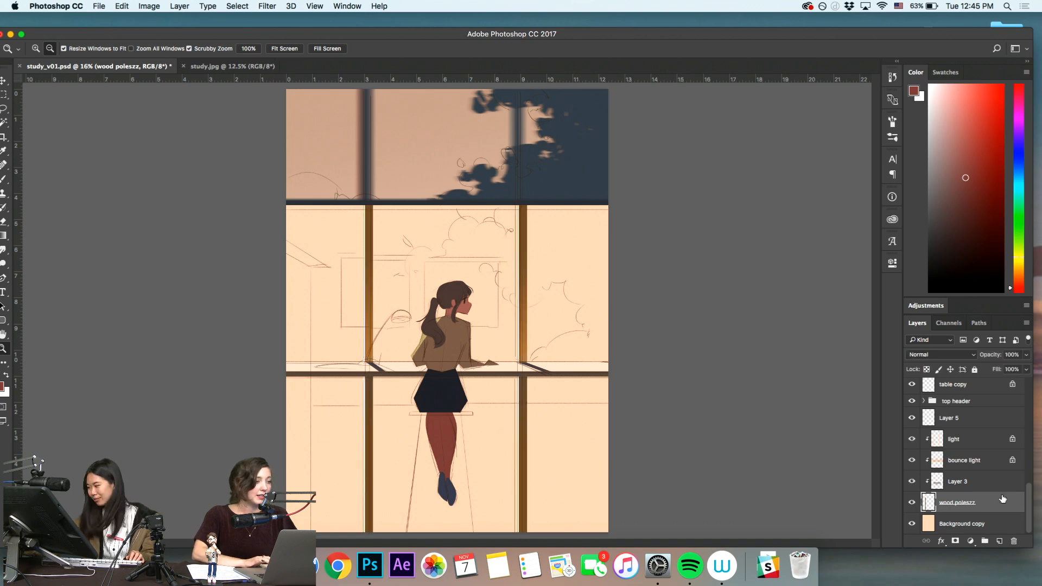
Delete Layer 5 and add a new layer named "tree background" between the top header group and the light layer
scroll(972, 488, "up", 3)
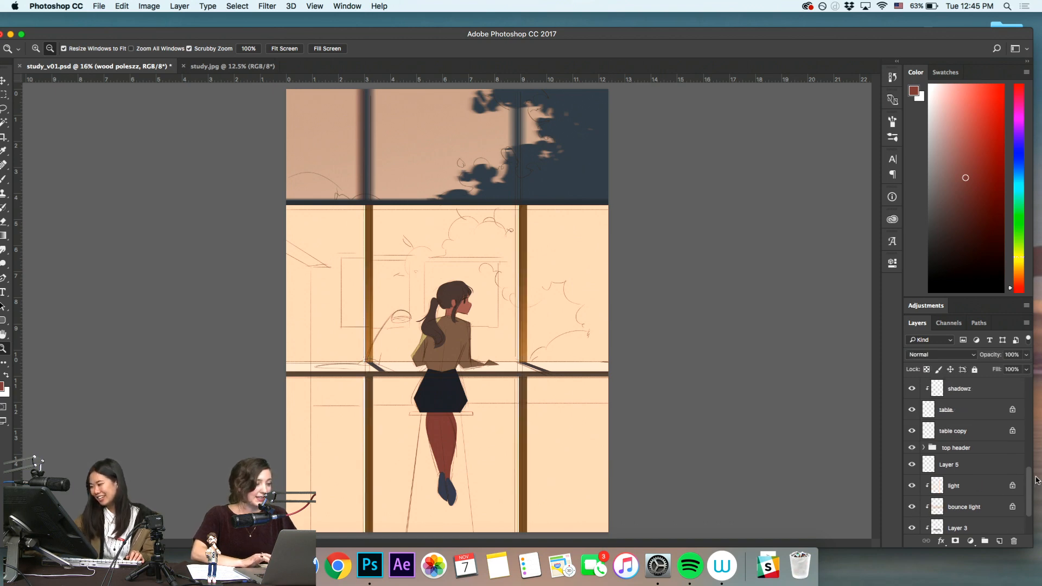
left_click(922, 486)
key("Delete")
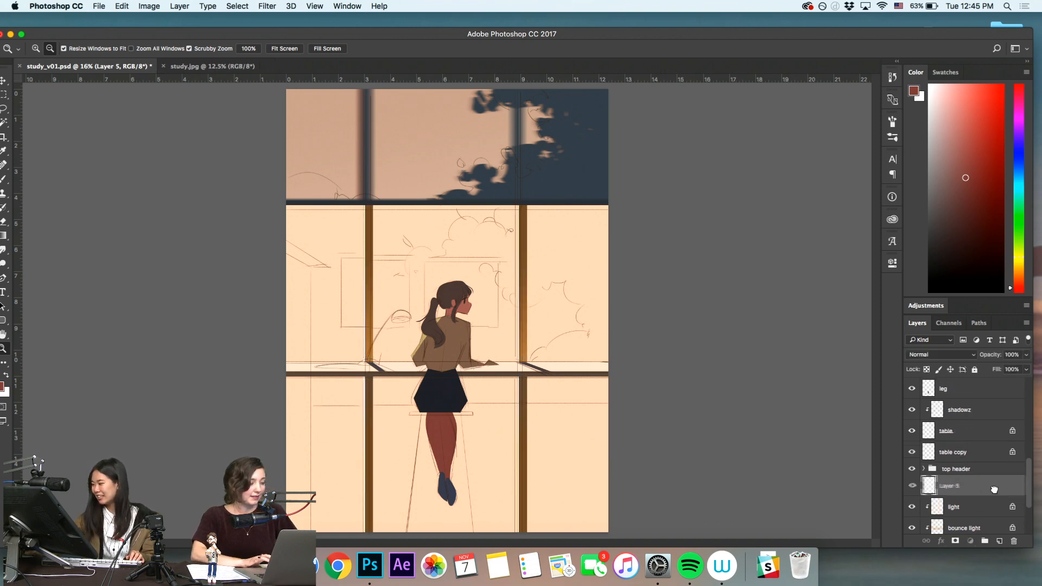
left_click(999, 541)
double_click(951, 486)
type("tree")
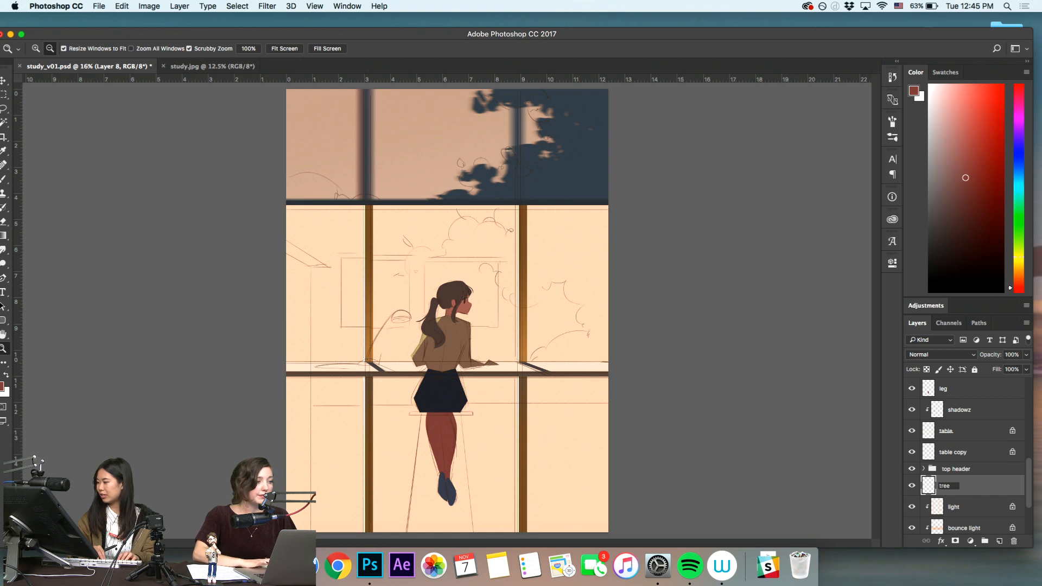
type(" background")
key("Return")
Sample the cream window background and shift the foreground colour to a muted olive green
left_click_drag(554, 300, 560, 402)
left_click_drag(557, 327, 547, 384)
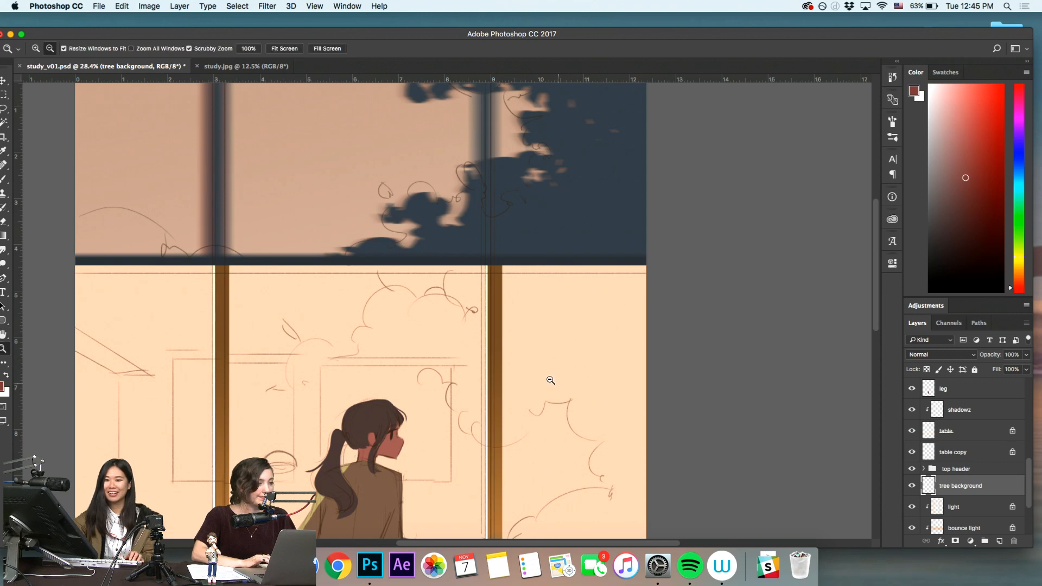
scroll(573, 391, "up", 1)
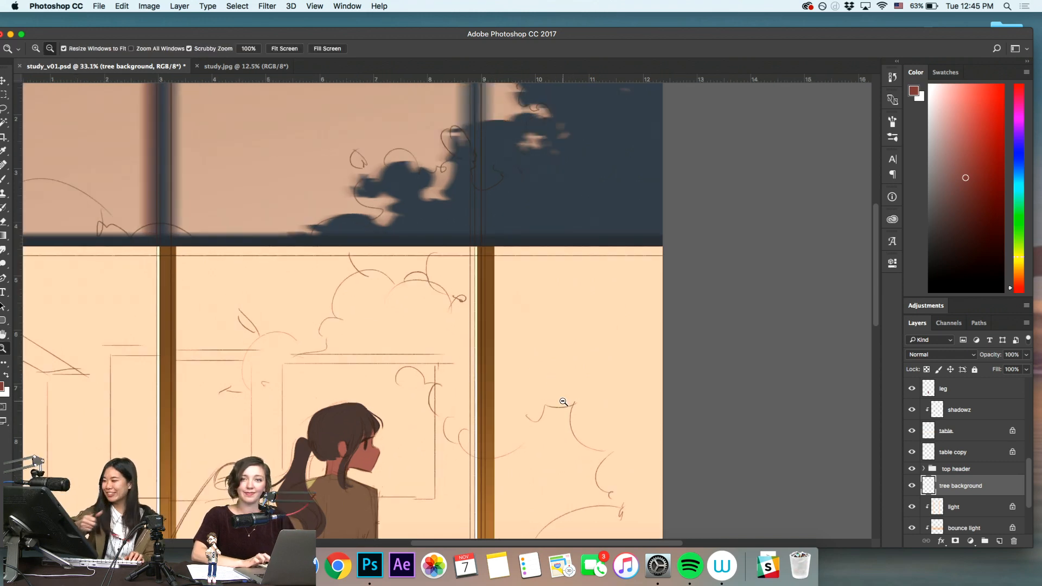
left_click(554, 297, "alt")
left_click_drag(952, 155, 952, 170)
left_click(1019, 256)
left_click_drag(698, 393, 630, 417)
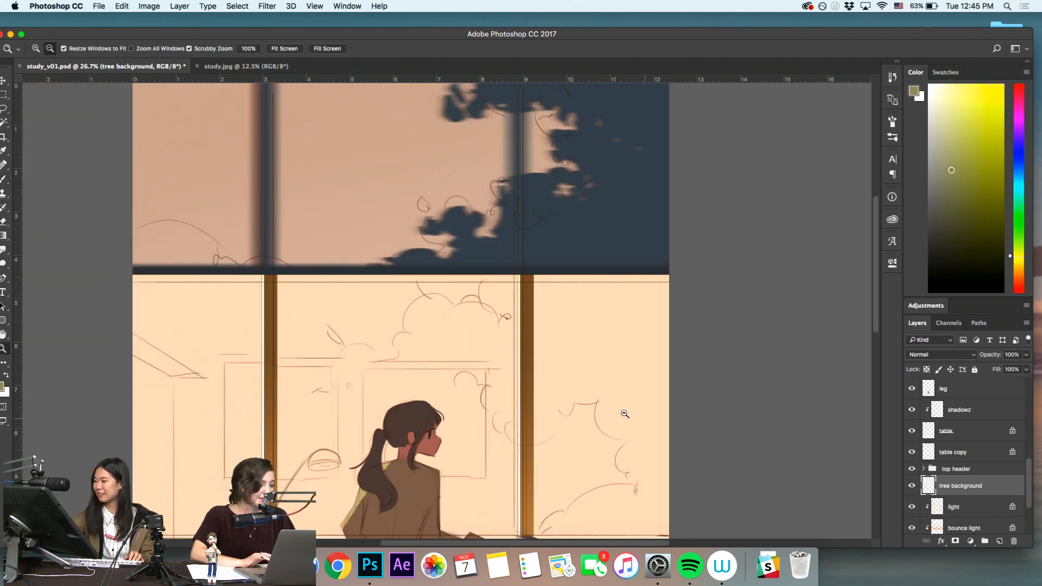
left_click(957, 185)
left_click_drag(1012, 260, 1012, 247)
left_click(951, 193)
left_click_drag(594, 389, 594, 421)
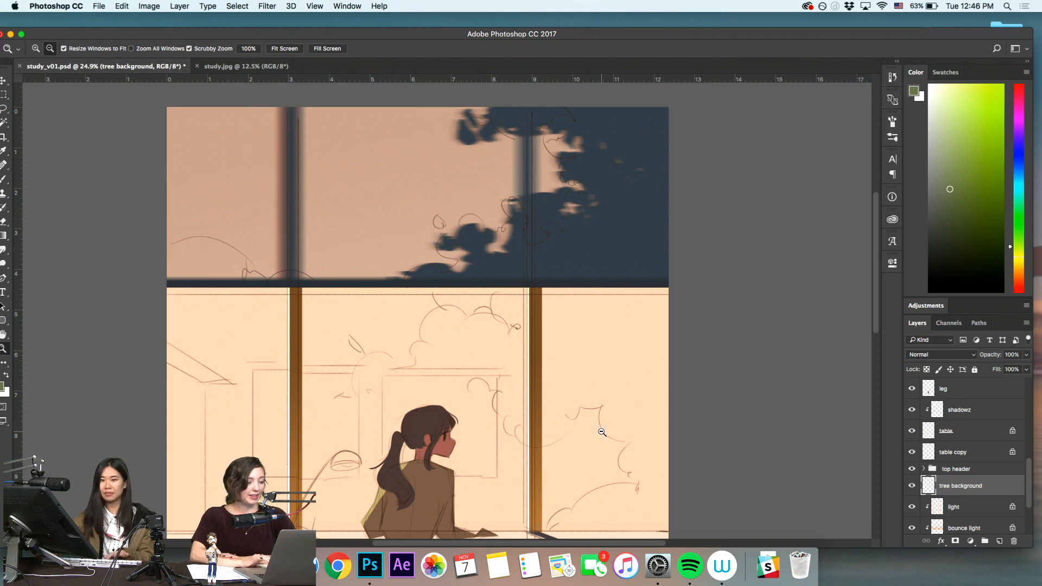
Lasso a scalloped tree foliage outline across the middle and right window panes, loosely following the sketch
key("l")
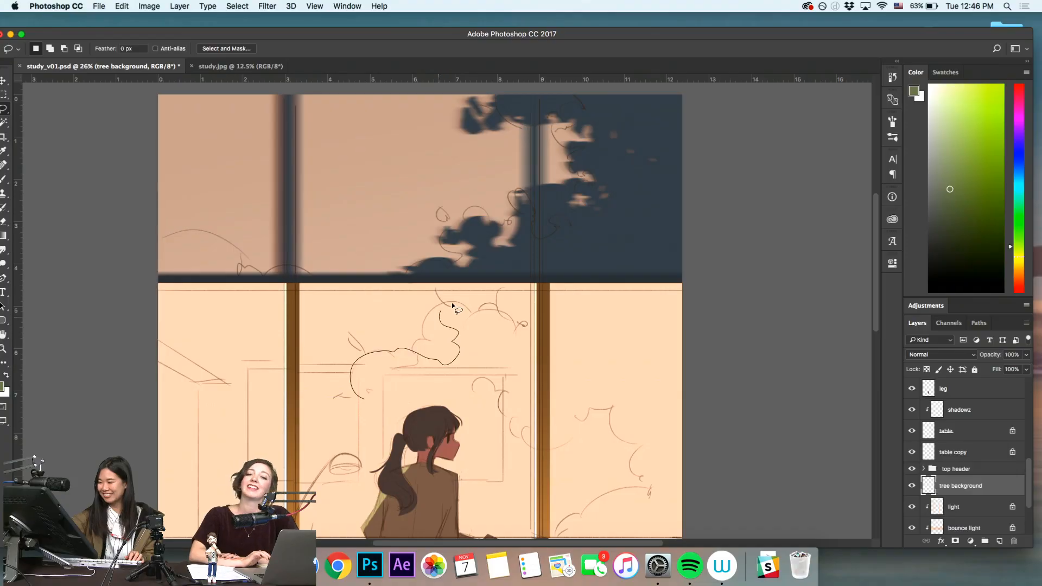
left_click_drag(454, 305, 497, 255)
mouse_move(613, 269)
left_mouse_down()
mouse_move(717, 358)
mouse_move(711, 429)
mouse_move(637, 462)
mouse_move(586, 464)
mouse_move(579, 406)
mouse_move(543, 419)
mouse_move(486, 401)
mouse_move(495, 367)
mouse_move(434, 396)
mouse_move(383, 378)
mouse_move(381, 404)
left_mouse_up()
Try filling the foliage selection with the olive green, and undo the fill and the deselection
key("alt+BackSpace")
key("super+d")
key("z")
key("super+alt+z")
key("super+alt+z")
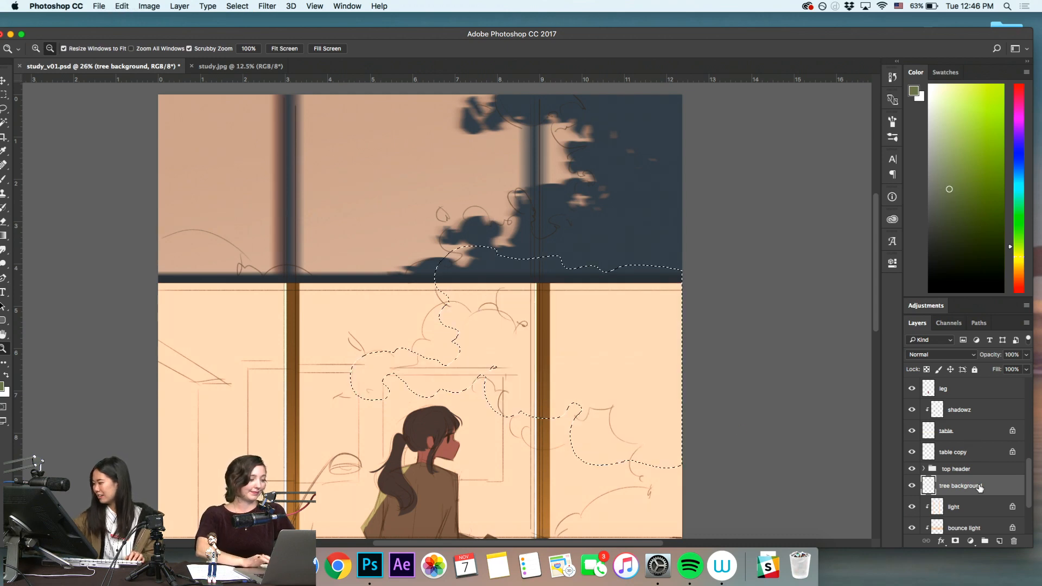
Move the tree background layer directly above Background copy and fill the foliage selection with a slightly yellower olive green, removing the selection
mouse_move(972, 486)
left_mouse_down()
mouse_move(999, 566)
mouse_move(972, 513)
left_mouse_up()
left_click(944, 185)
left_click(1017, 257)
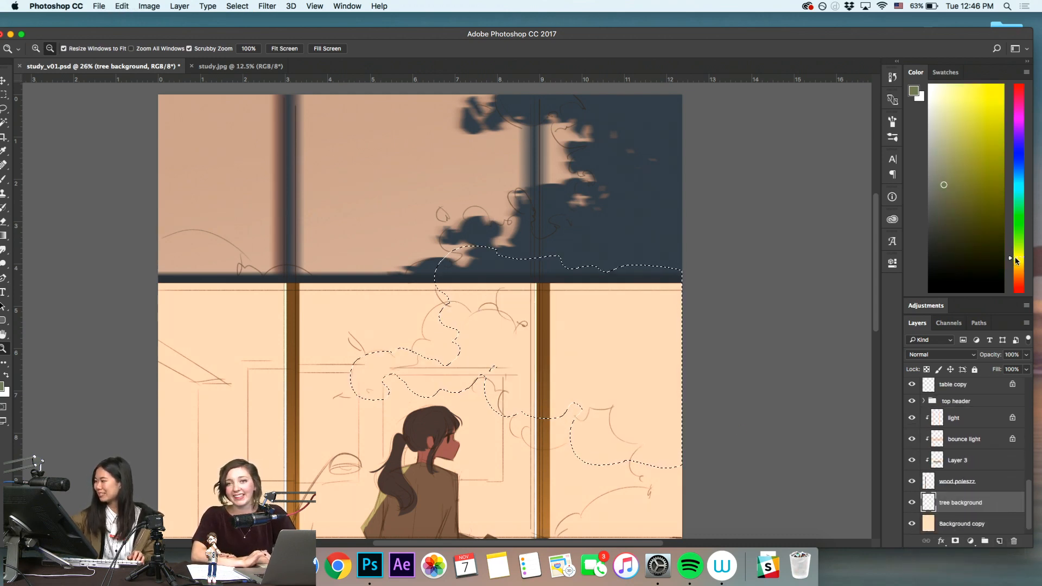
key("alt+BackSpace")
key("super+d")
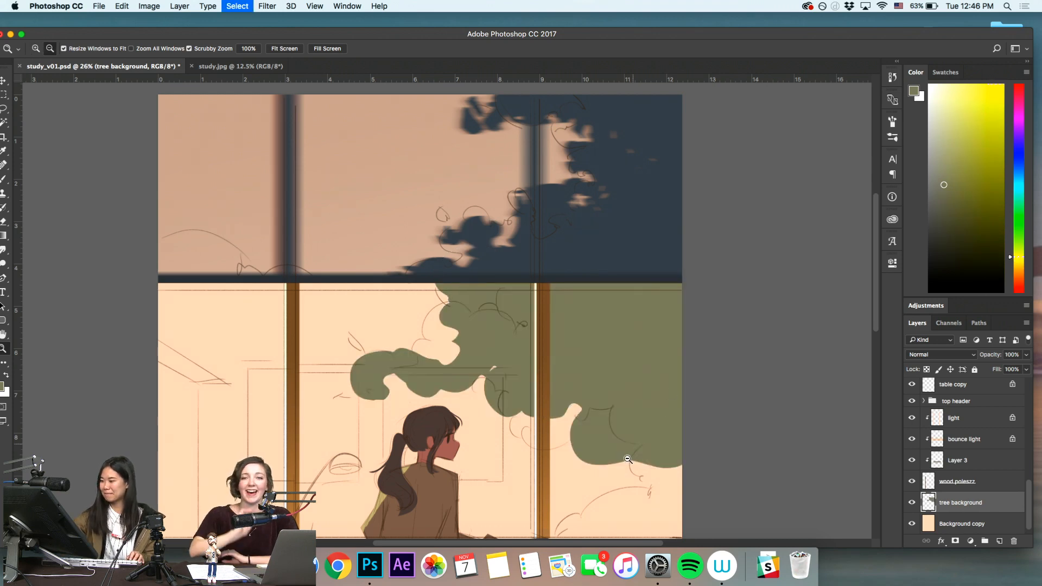
Erase a small leafy notch into the underside of the foliage clump at the far end of the middle-pane branch
left_click_drag(634, 433, 645, 431)
key("b")
key("z")
key("r")
left_click_drag(668, 346, 670, 288)
key("z")
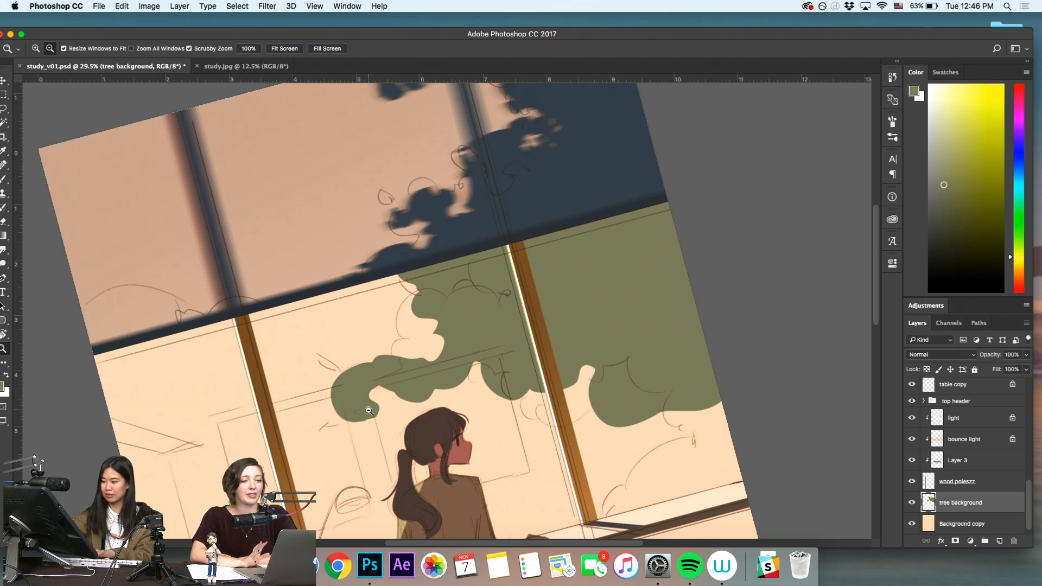
key("e")
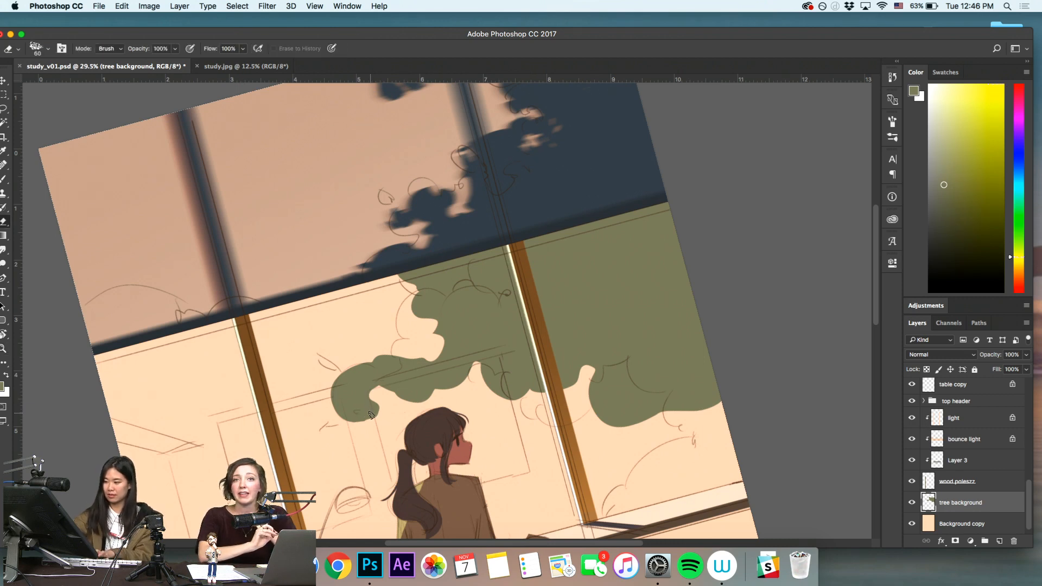
left_click_drag(372, 414, 367, 403)
Straighten the rotated canvas, then lasso an extra leaf clump in the middle pane's foliage notch and fill it with olive green
key("z")
key("r")
left_click_drag(691, 444, 660, 496)
key("z")
key("b")
key("l")
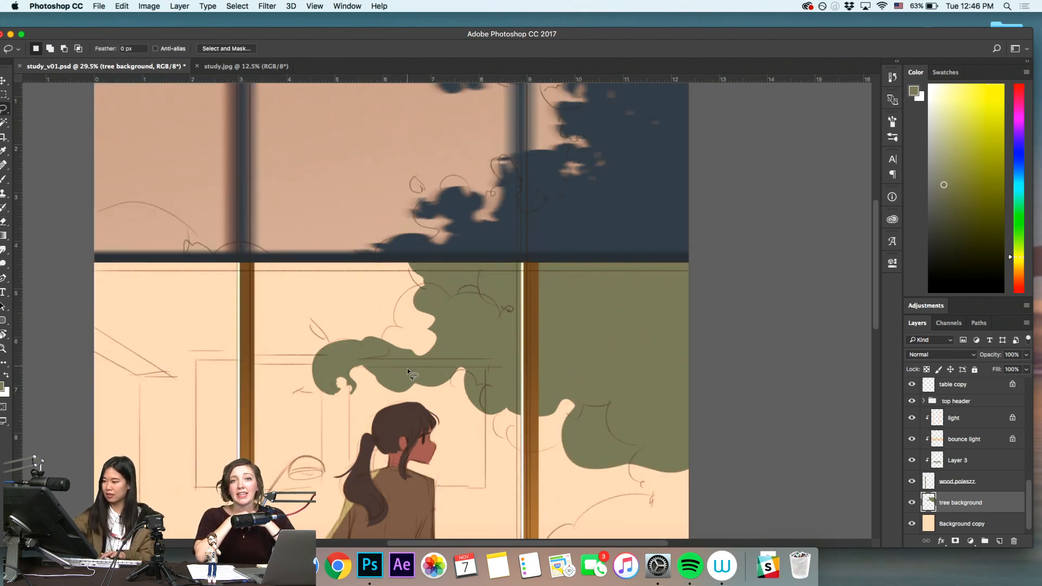
mouse_move(454, 361)
left_mouse_down()
mouse_move(432, 326)
mouse_move(435, 339)
mouse_move(452, 330)
mouse_move(435, 320)
mouse_move(454, 290)
mouse_move(433, 306)
mouse_move(446, 293)
mouse_move(479, 288)
mouse_move(455, 288)
left_mouse_up()
key("alt+BackSpace")
key("super+d")
Erase leafy gaps with a 200 px eraser in the middle-pane foliage and the lower-left edge of the right-pane clump
key("e")
left_click(453, 331)
key("bracketright")
key("bracketright")
key("bracketright")
key("bracketright")
mouse_move(584, 453)
left_mouse_down()
mouse_move(588, 471)
mouse_move(592, 443)
mouse_move(573, 443)
mouse_move(611, 412)
left_mouse_up()
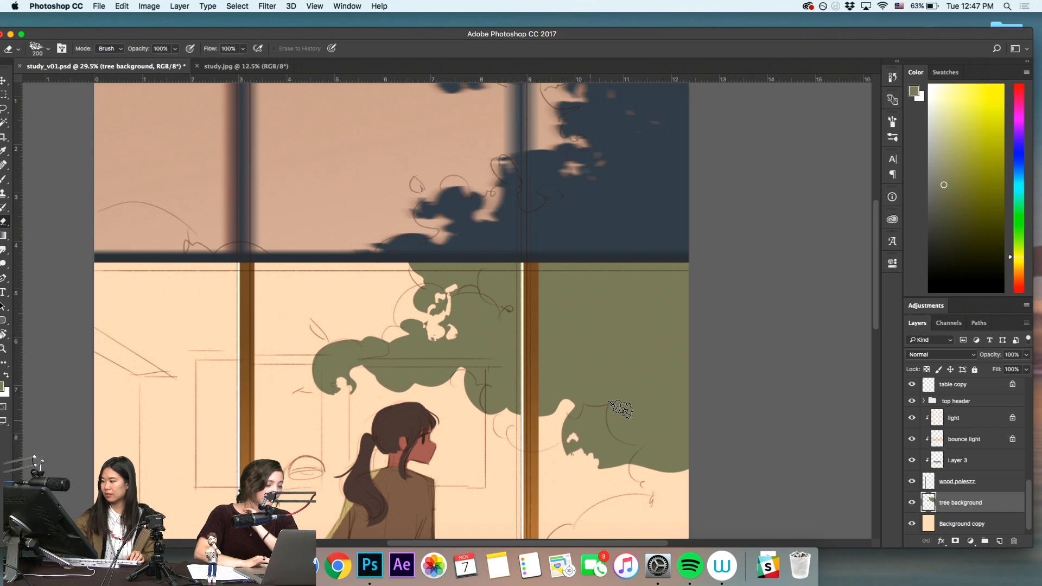
Erase irregular notches along the underside of the right-pane foliage to break up its smooth outline
key("z")
left_click(583, 452, "alt")
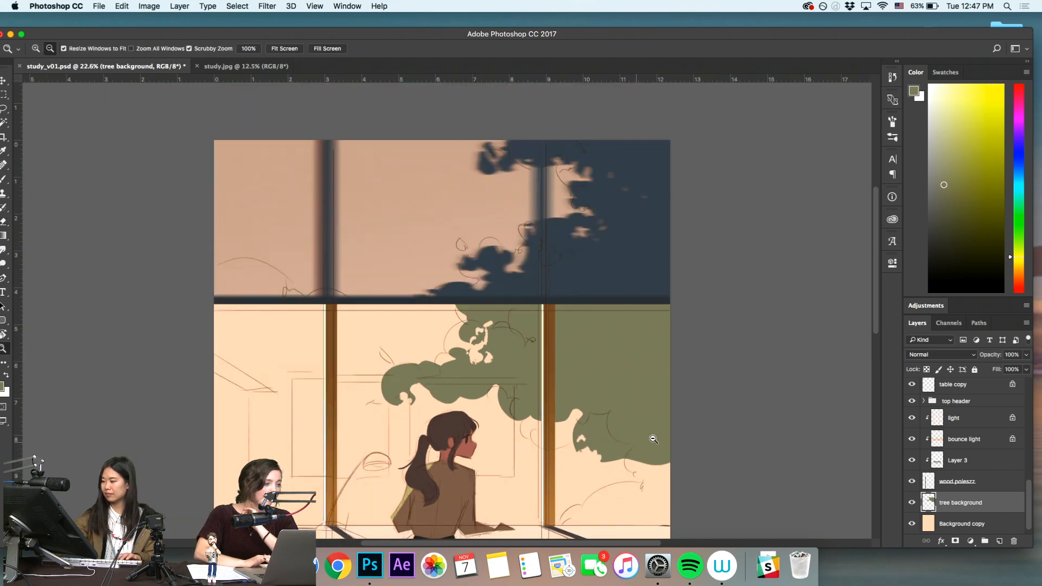
left_click(621, 450)
key("e")
mouse_move(617, 460)
left_mouse_down()
mouse_move(616, 450)
mouse_move(604, 473)
mouse_move(593, 469)
mouse_move(612, 465)
mouse_move(607, 457)
mouse_move(581, 468)
left_mouse_up()
Paint small olive leaf clusters with an 80 px brush along the right-pane foliage's lower edge, out to the canvas border
key("z")
key("b")
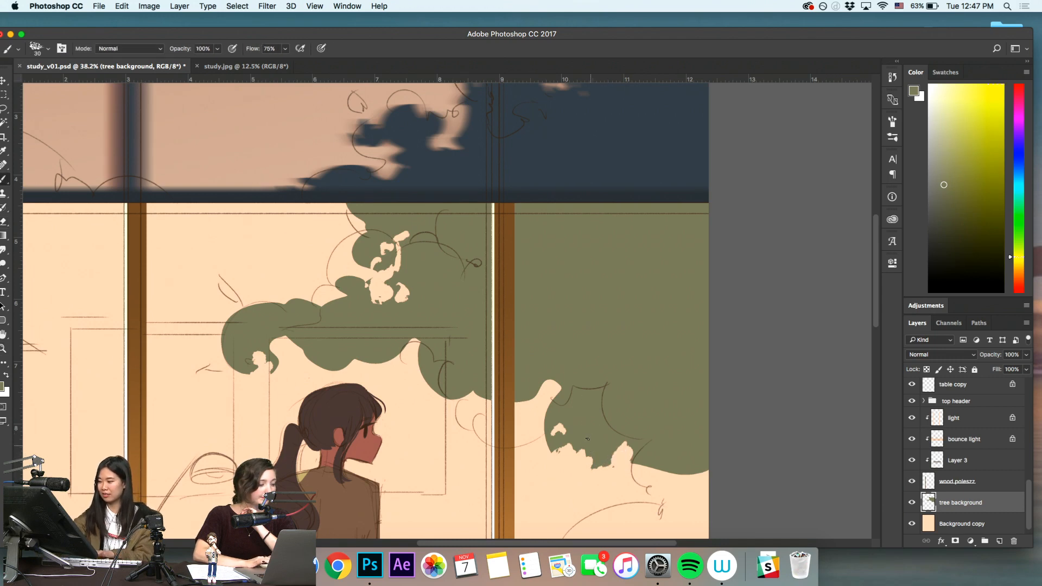
key("bracketright")
left_click_drag(584, 466, 580, 469)
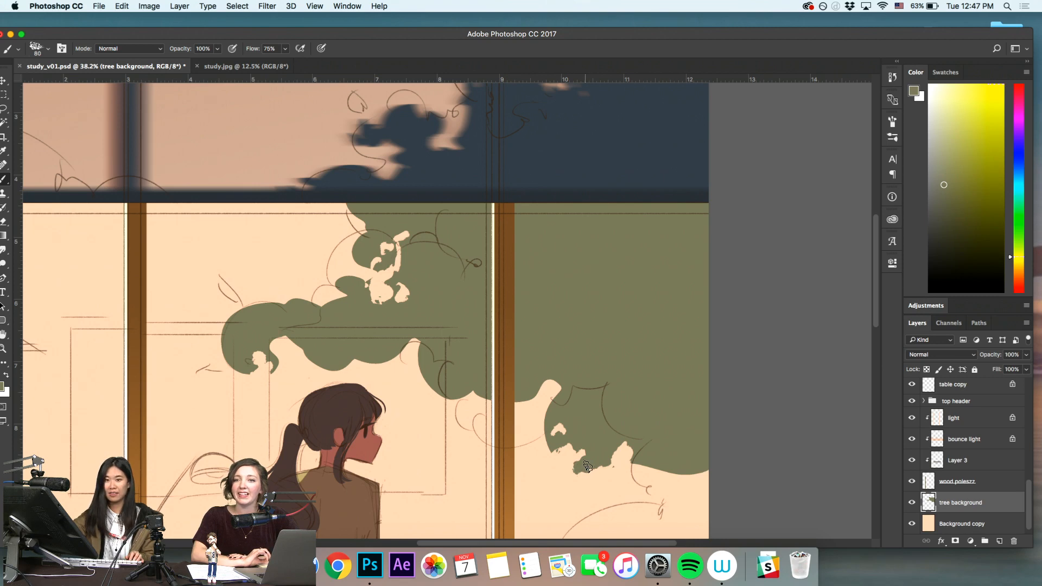
key("z")
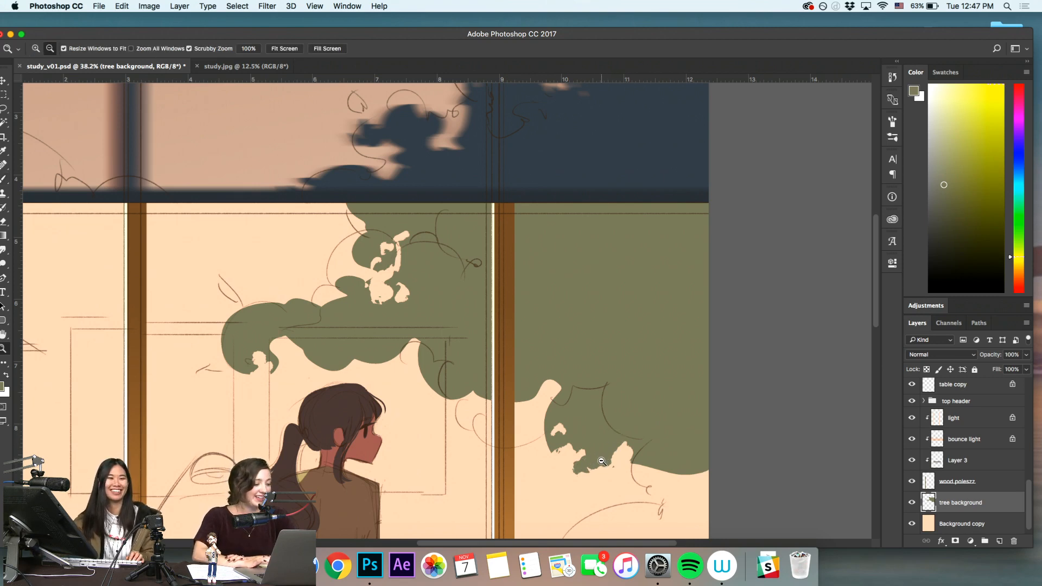
key("b")
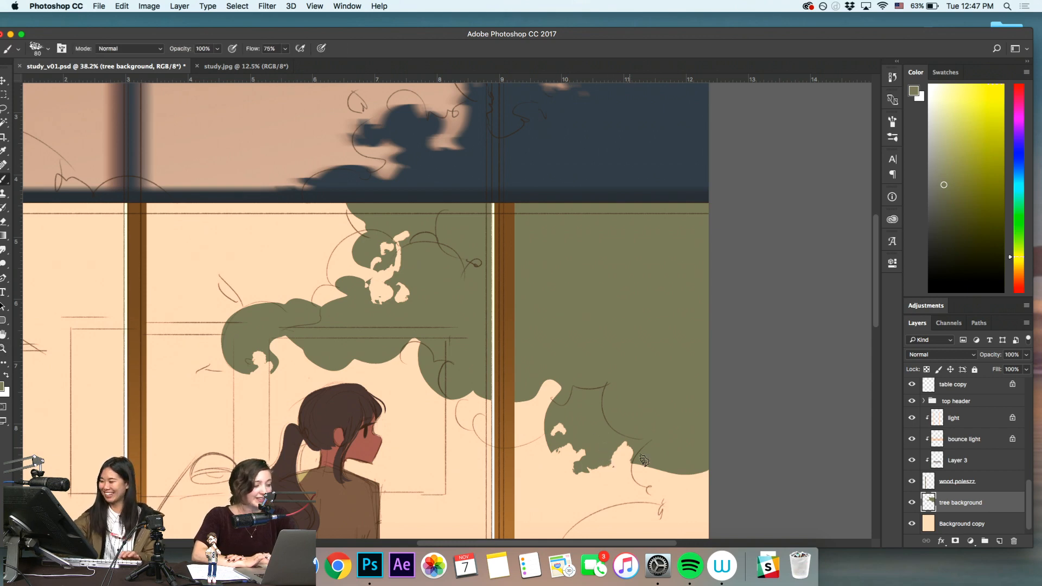
mouse_move(652, 470)
left_mouse_down()
mouse_move(685, 466)
mouse_move(685, 486)
mouse_move(707, 480)
mouse_move(703, 468)
left_mouse_up()
key("e")
key("z")
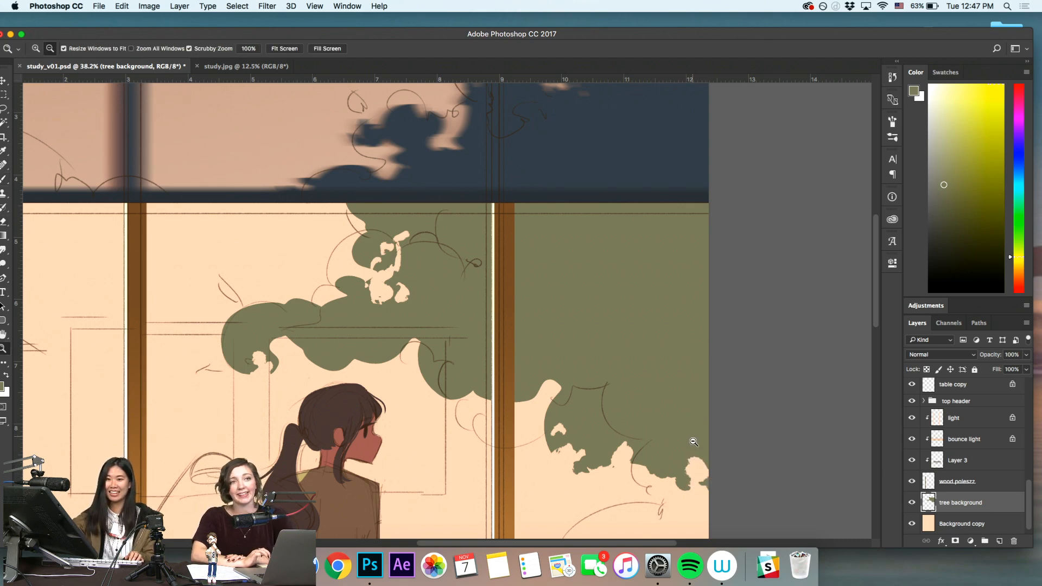
Paint olive leaf shapes onto the underside of the foliage beside the wooden pole separating the middle and right panes
left_click(733, 427, "alt")
key("e")
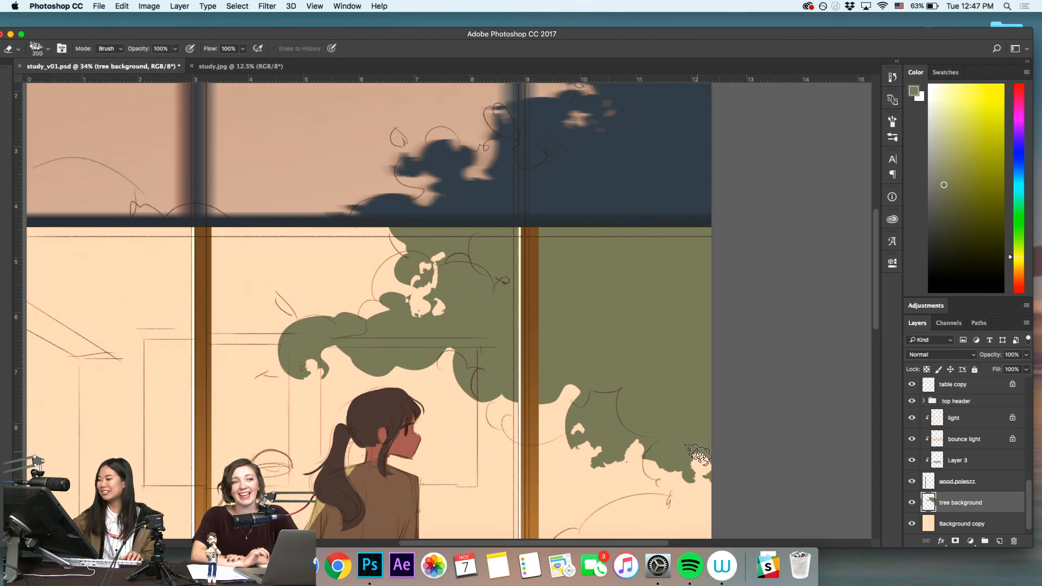
key("z")
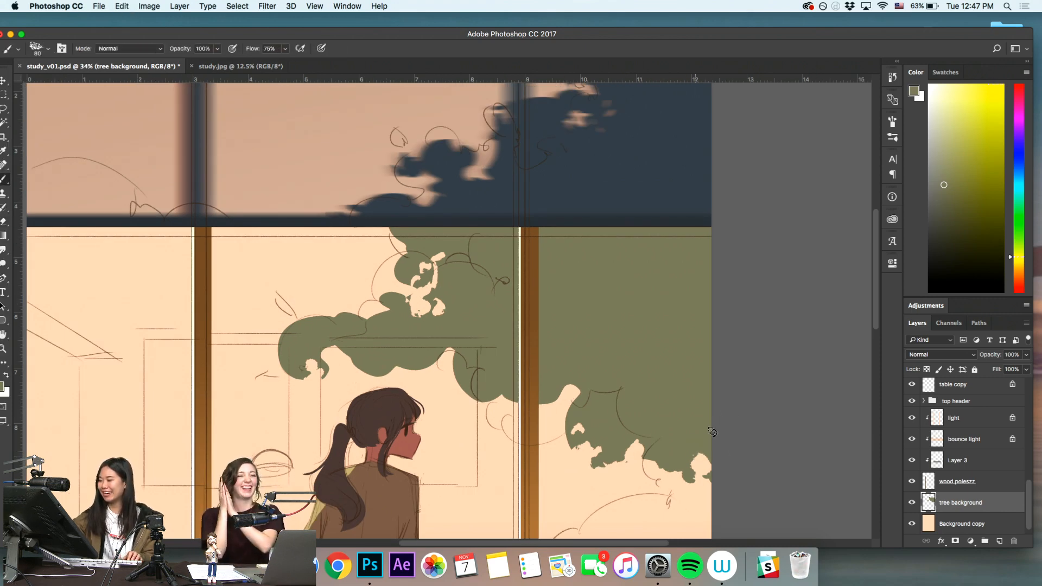
left_click_drag(577, 396, 583, 398)
key("b")
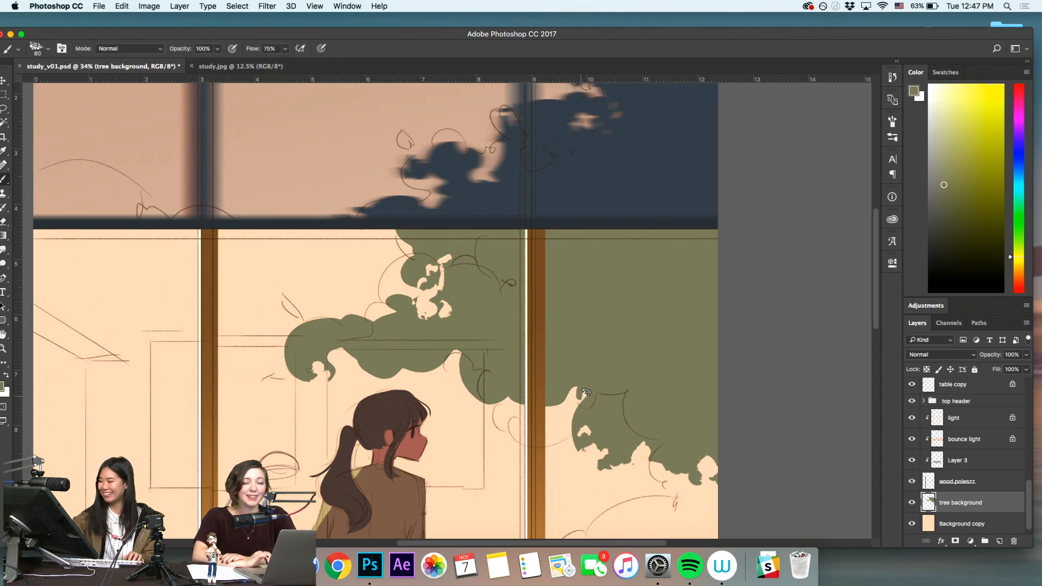
key("z")
left_click(592, 398)
key("b")
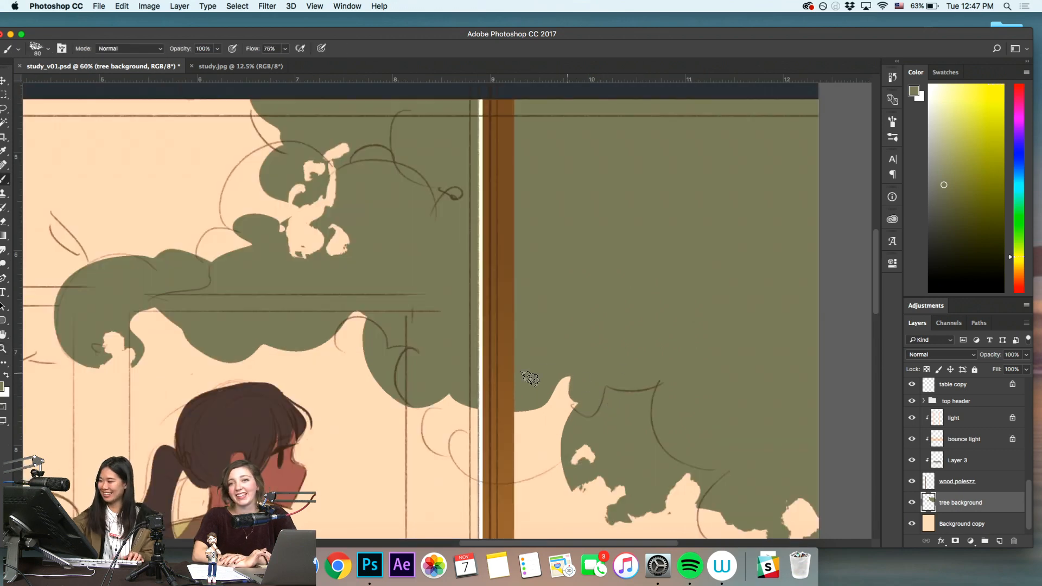
mouse_move(525, 416)
left_mouse_down()
mouse_move(519, 425)
mouse_move(535, 434)
mouse_move(507, 425)
left_mouse_up()
Erase a leafy gap in the middle-pane foliage just beside the wooden pole, undoing the stray erasing stroke
key("z")
key("e")
key("z")
left_click_drag(445, 382, 381, 407)
key("b")
key("e")
left_click_drag(441, 362, 455, 358)
key("super+z")
key("z")
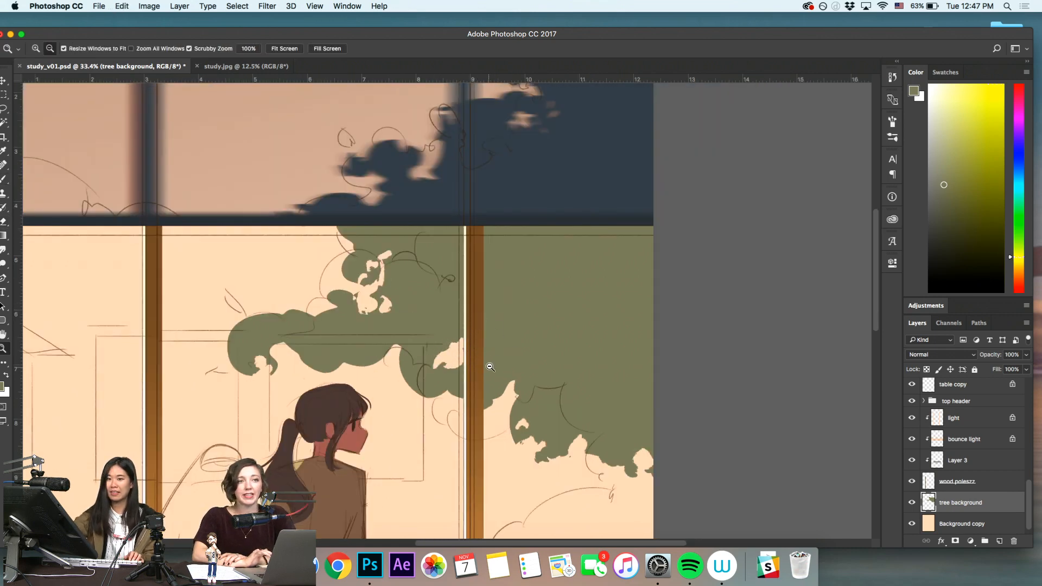
left_click_drag(538, 345, 490, 378)
key("e")
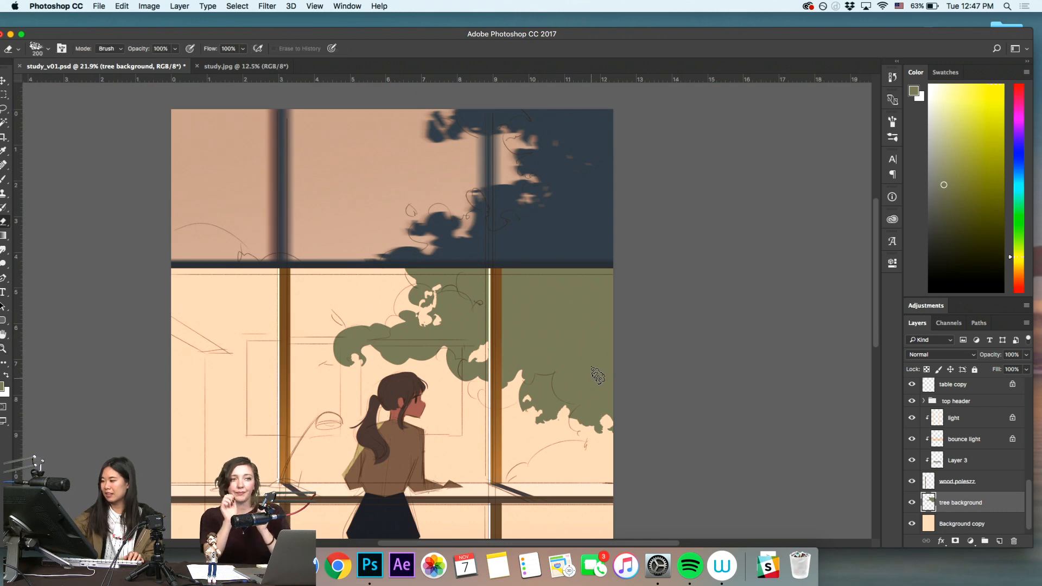
Undo the last stroke and erase light gaps through the interior and outer edge of the right-pane foliage
key("super+z")
key("z")
key("e")
left_click_drag(599, 389, 596, 397)
key("]")
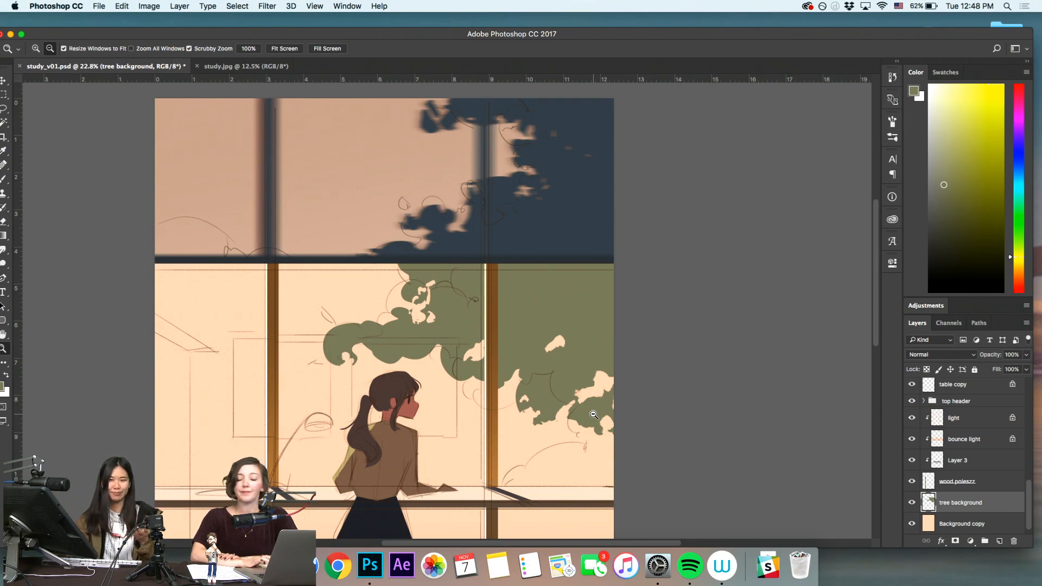
left_click_drag(565, 404, 631, 386)
left_click_drag(562, 365, 591, 431)
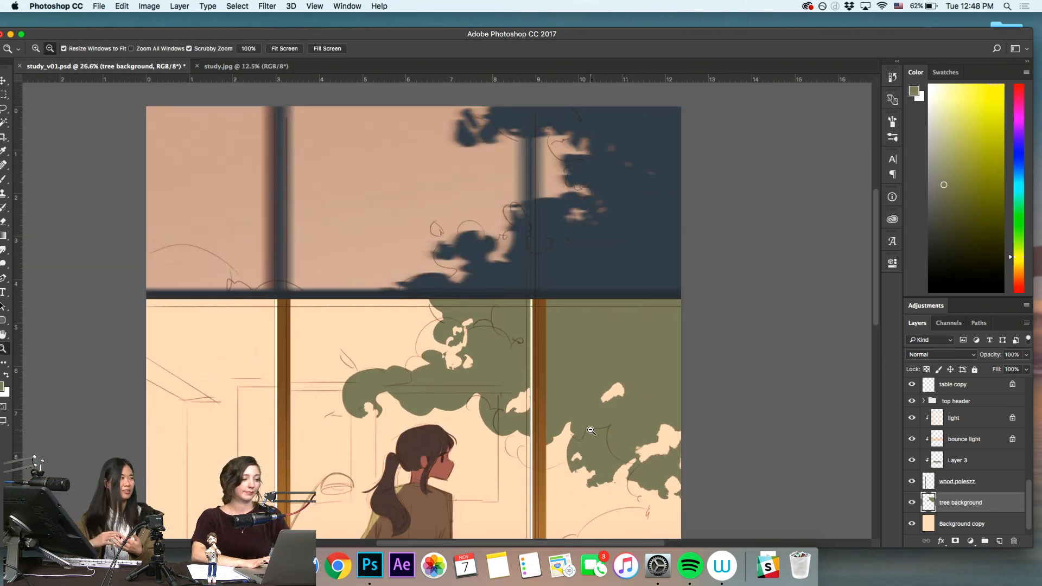
left_click_drag(592, 430, 440, 436)
left_click_drag(535, 453, 540, 413)
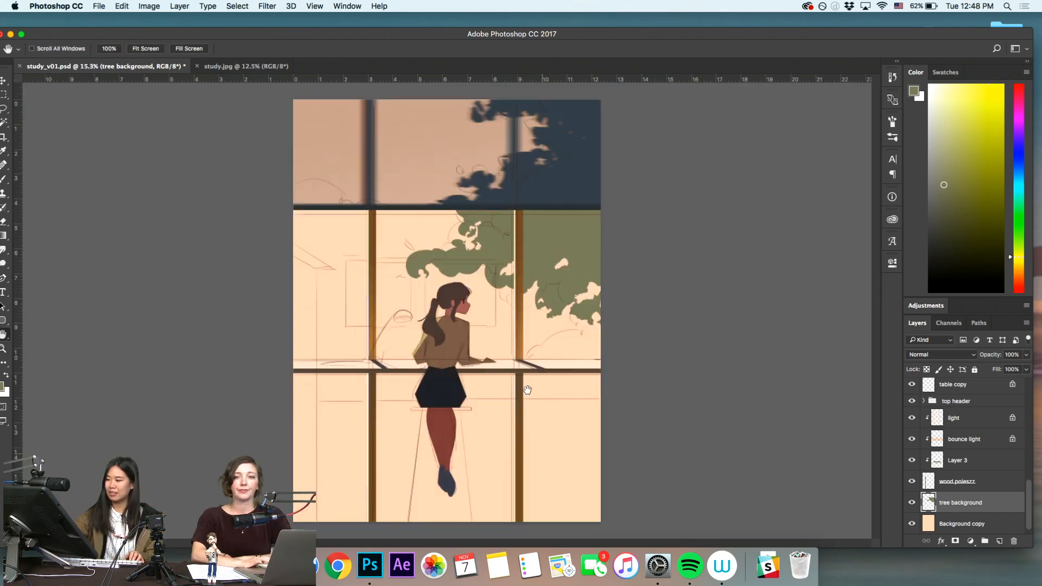
mouse_move(435, 288)
left_mouse_down()
mouse_move(543, 337)
mouse_move(587, 506)
left_mouse_up()
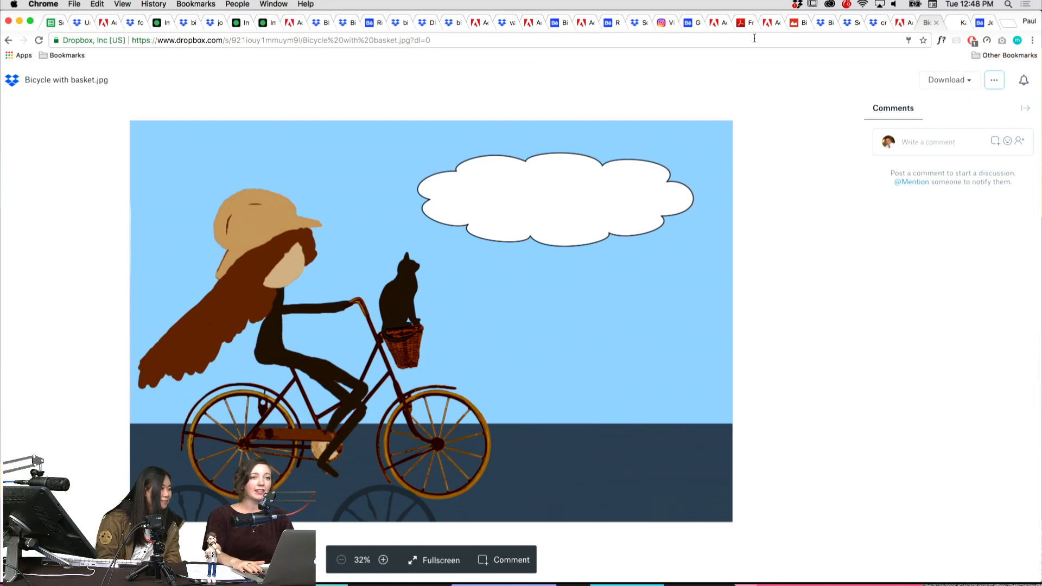
In Chrome, go back through the open submission tabs and examine each shared bicycle illustration, from the lamp-post road scene to bike.png
key("ctrl+shift+Tab")
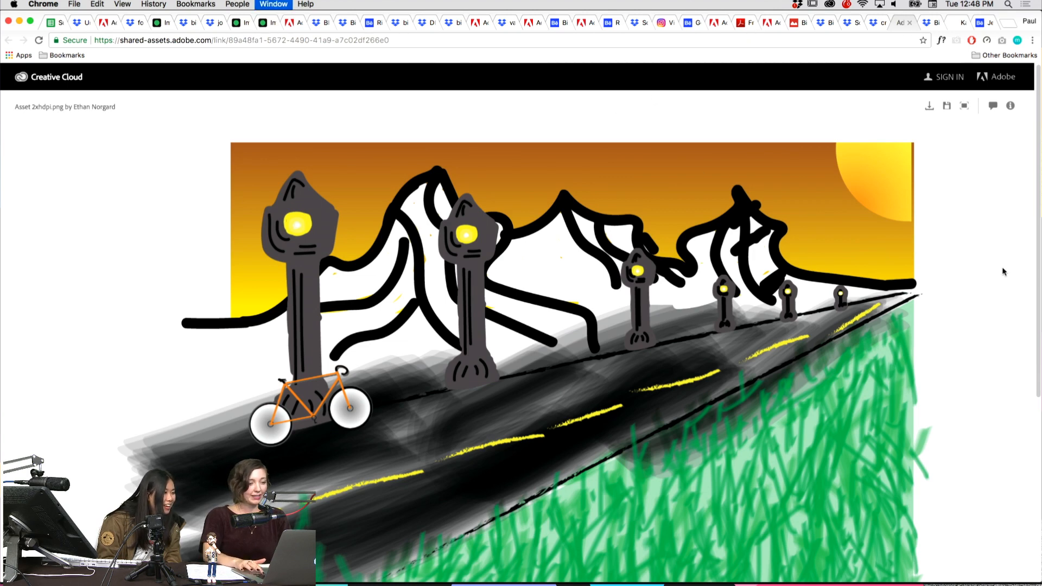
key("ctrl+shift+Tab")
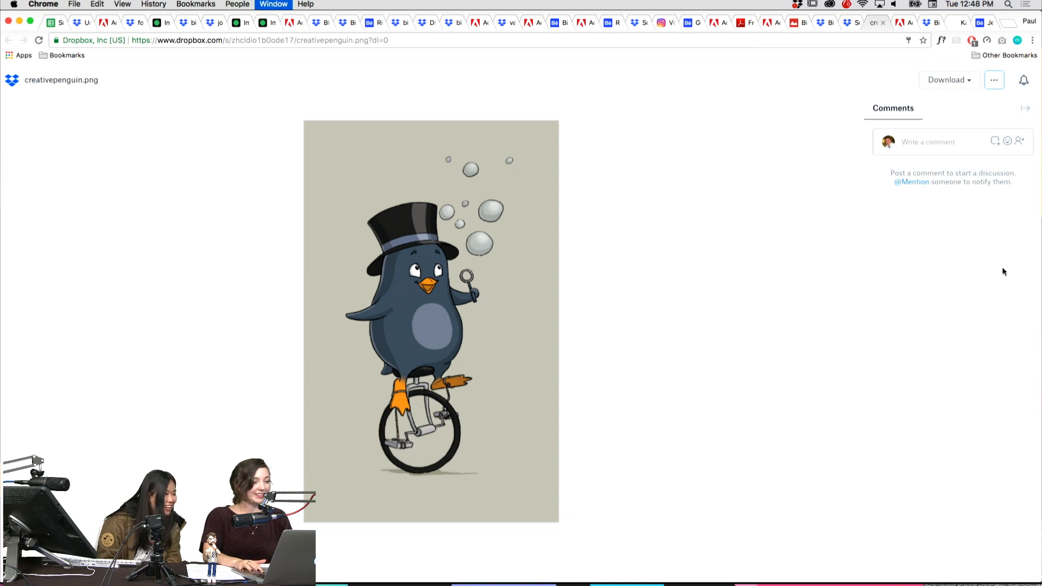
key("ctrl+shift+Tab")
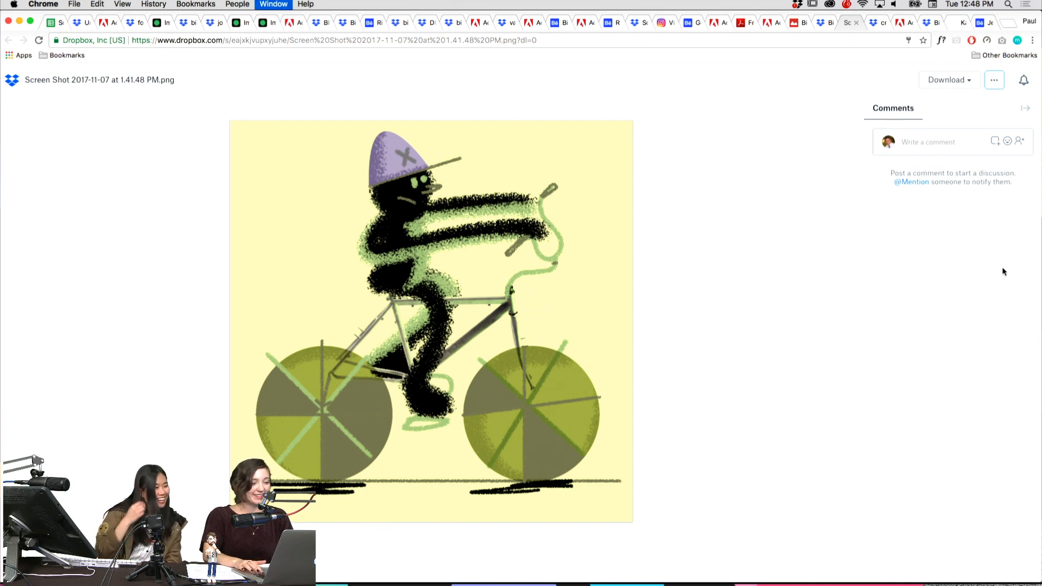
key("ctrl+shift+Tab")
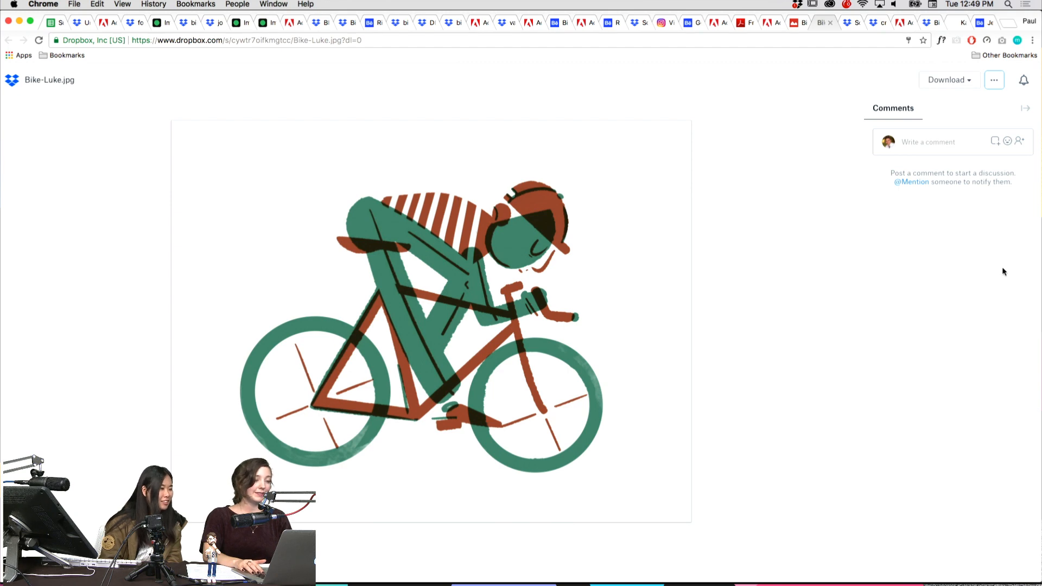
key("ctrl+shift+Tab")
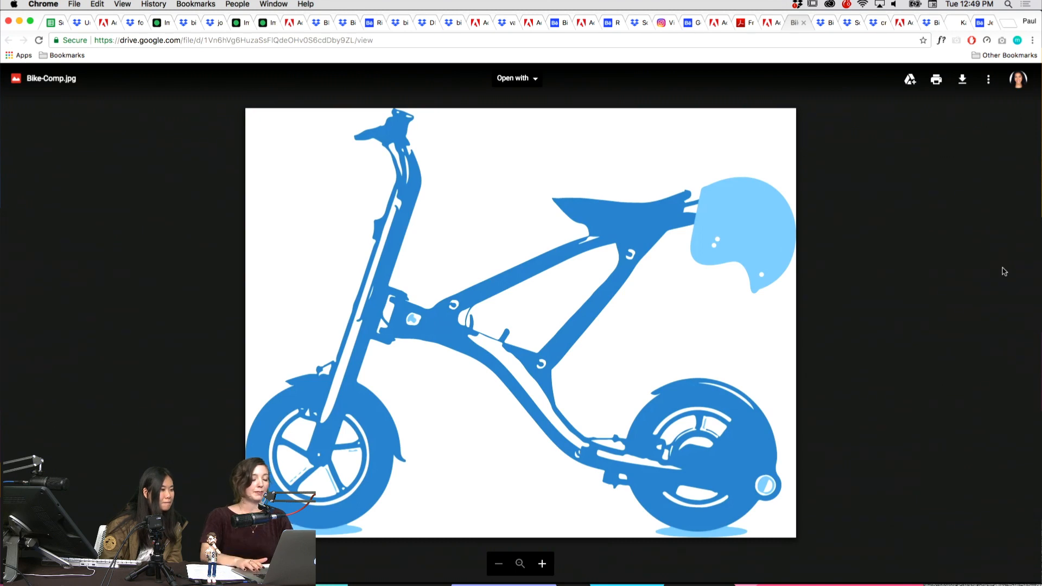
key("ctrl+shift+Tab")
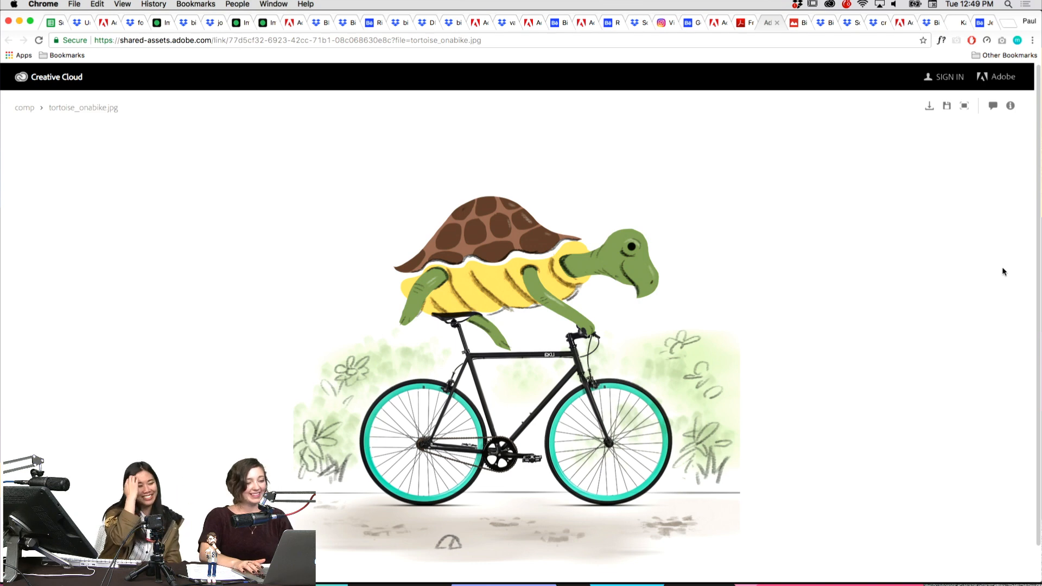
key("ctrl+shift+Tab")
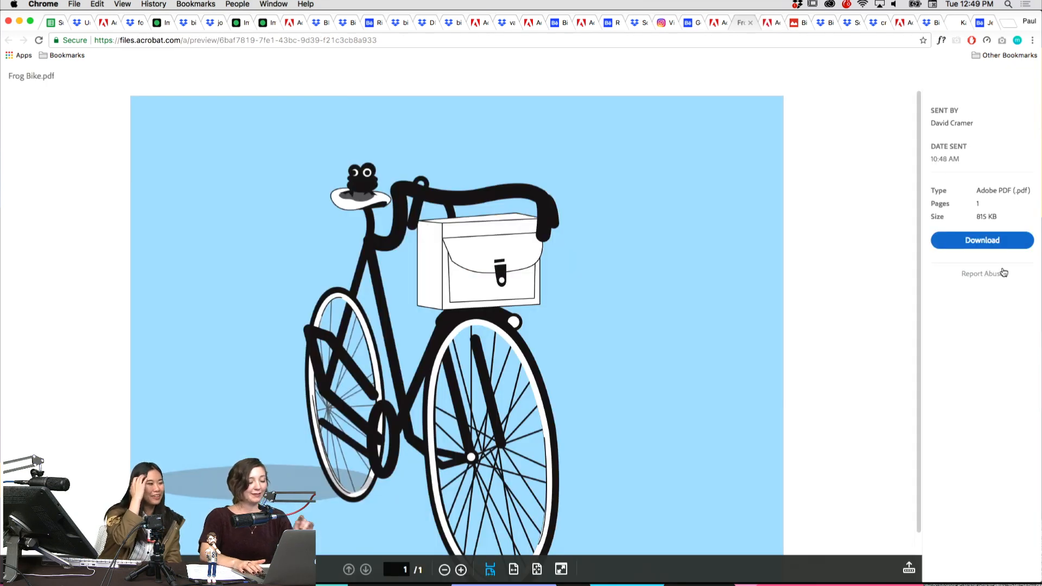
key("ctrl+shift+Tab")
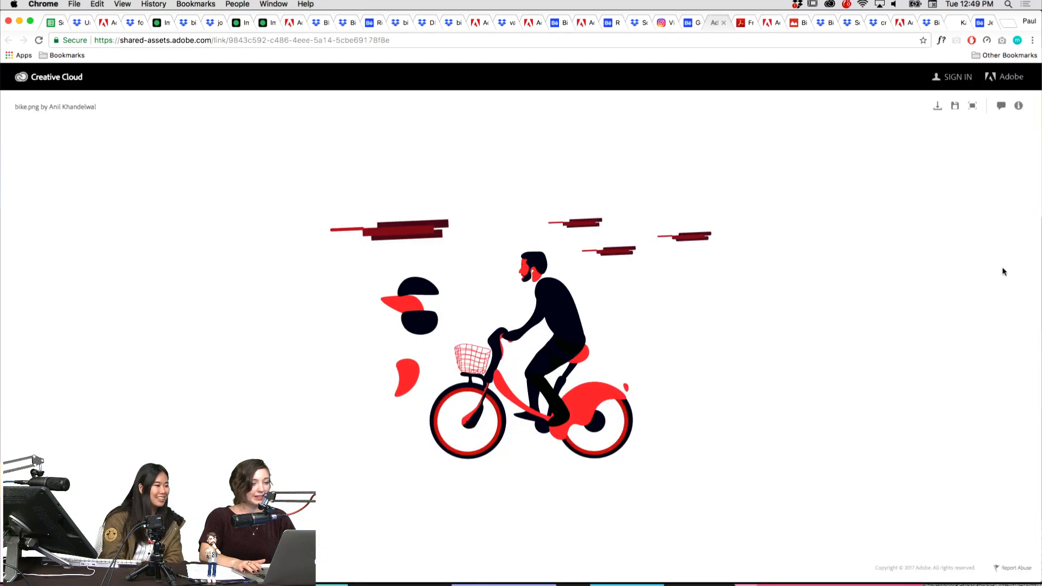
Go back through the submissions from Going for a Bike Ride to R I D E and examine the full R I D E illustration
key("ctrl+shift+Tab")
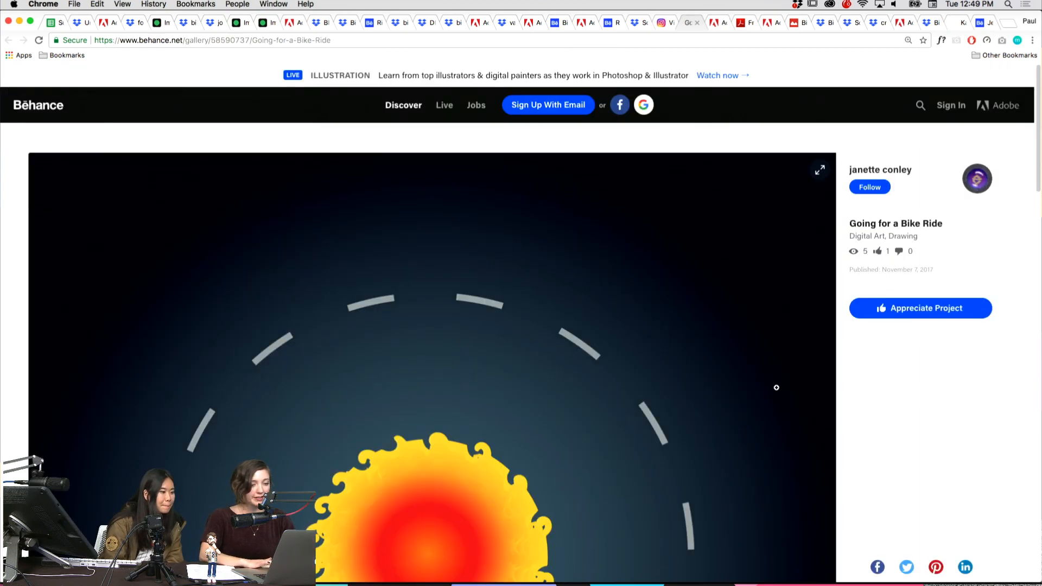
key("ctrl+shift+Tab")
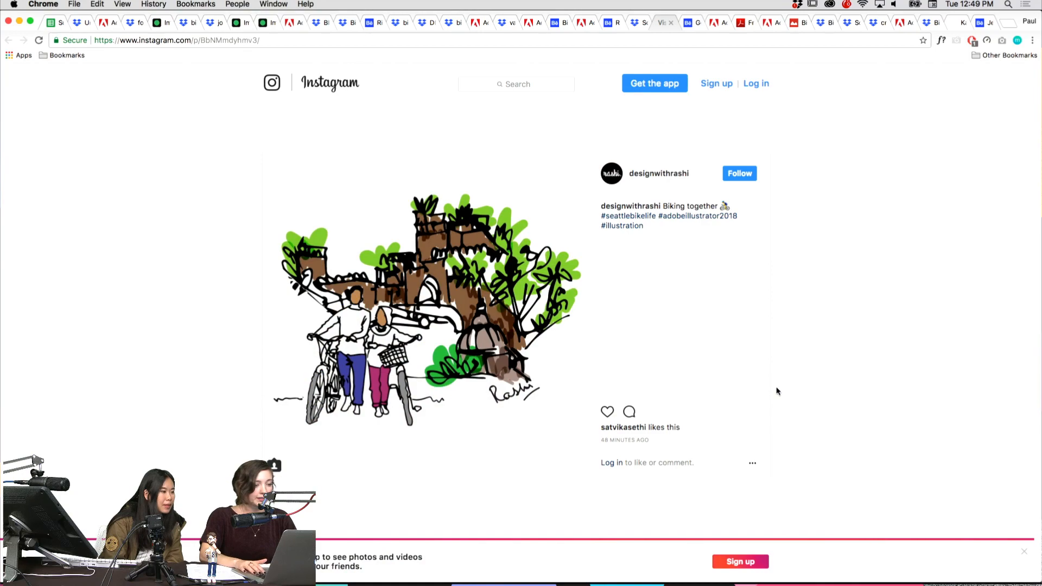
key("ctrl+shift+Tab")
key("ctrl+shift+Tab")
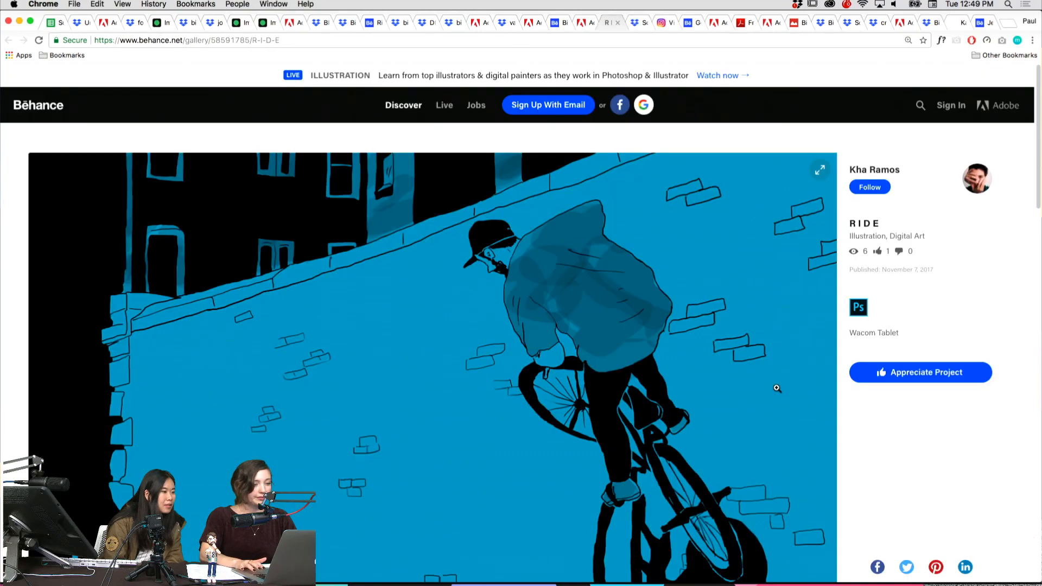
scroll(778, 389, "down", 4)
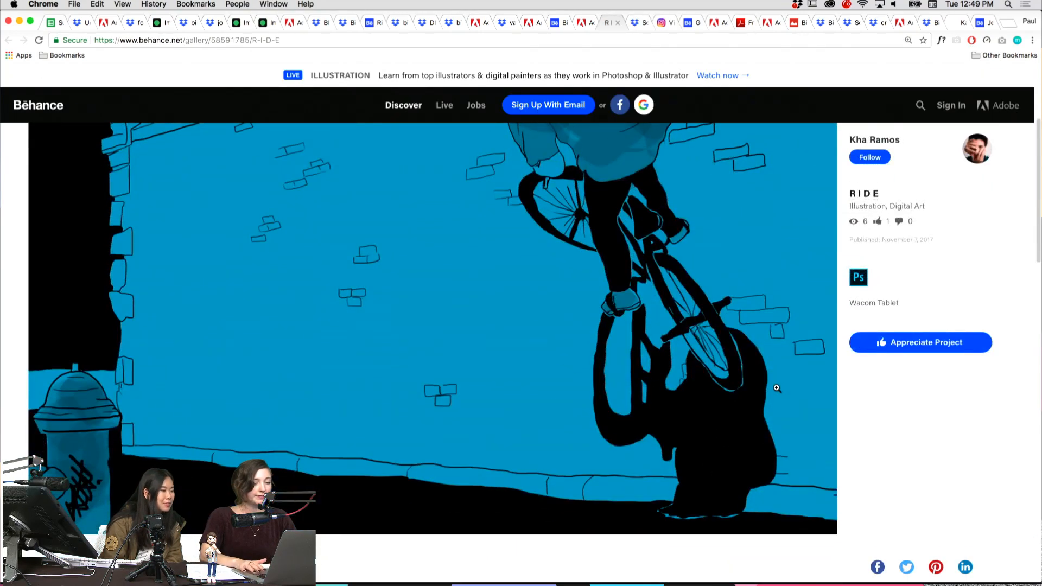
Close the submission tab just before R I D E and examine the Bike Girl illustration down to the wheels and back up
key("ctrl+shift+Tab")
key("super+w")
key("ctrl+shift+Tab")
scroll(777, 389, "down", 5)
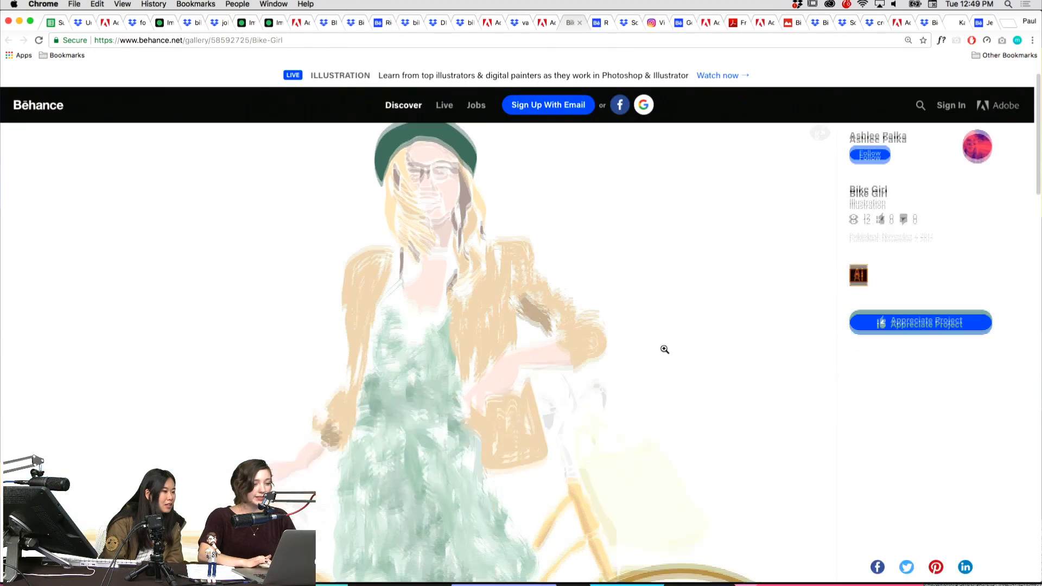
scroll(664, 350, "down", 5)
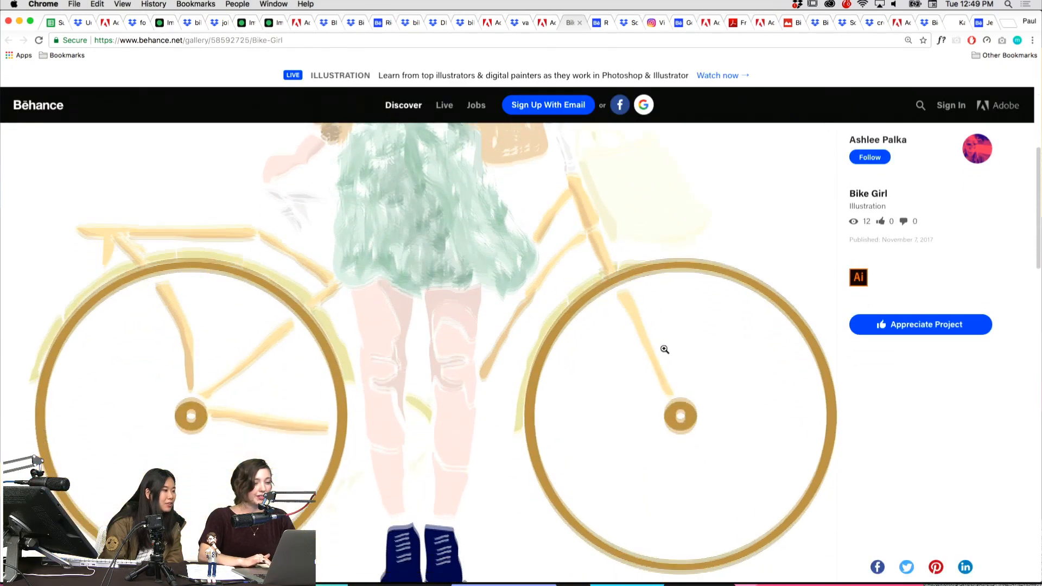
scroll(665, 350, "up", 6)
scroll(665, 350, "up", 2)
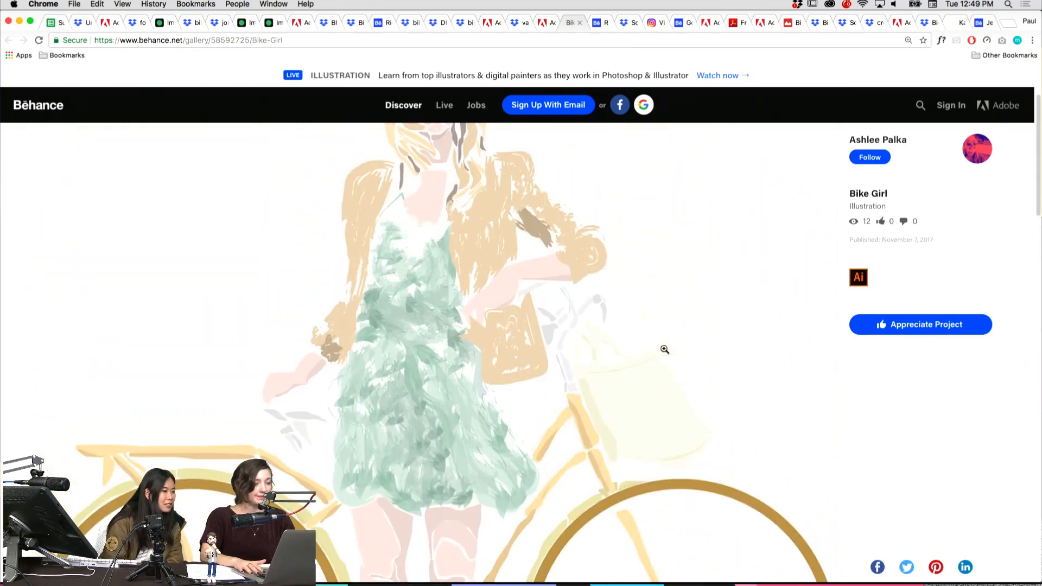
Go back through the earlier submissions and examine Picnic-Bikes.png, vacationpolaroid.jpg, bike.png, DIABLO.jpg and bike.jpg
key("ctrl+shift+Tab")
scroll(612, 369, "down", 5)
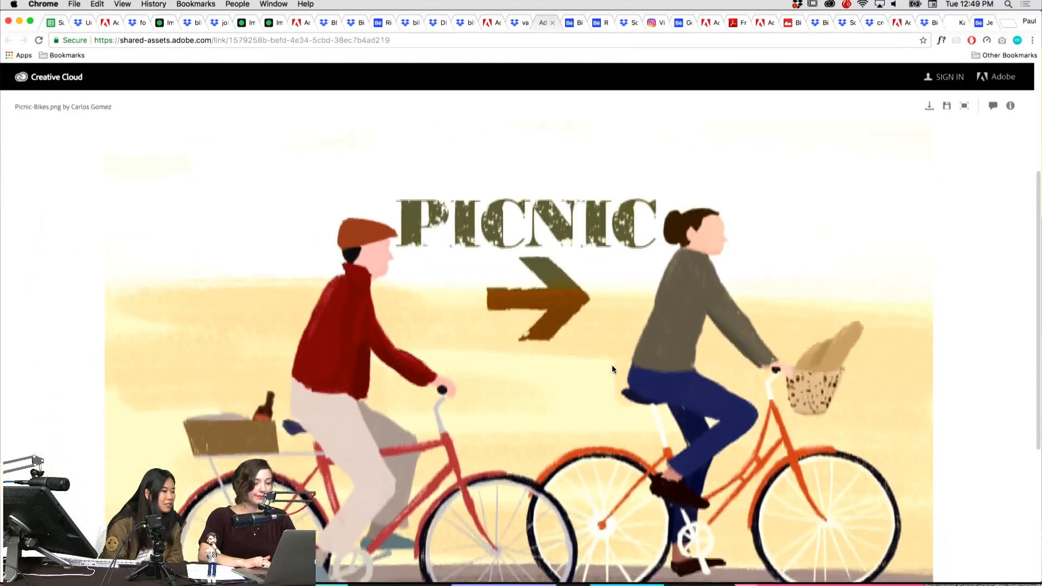
scroll(611, 365, "up", 5)
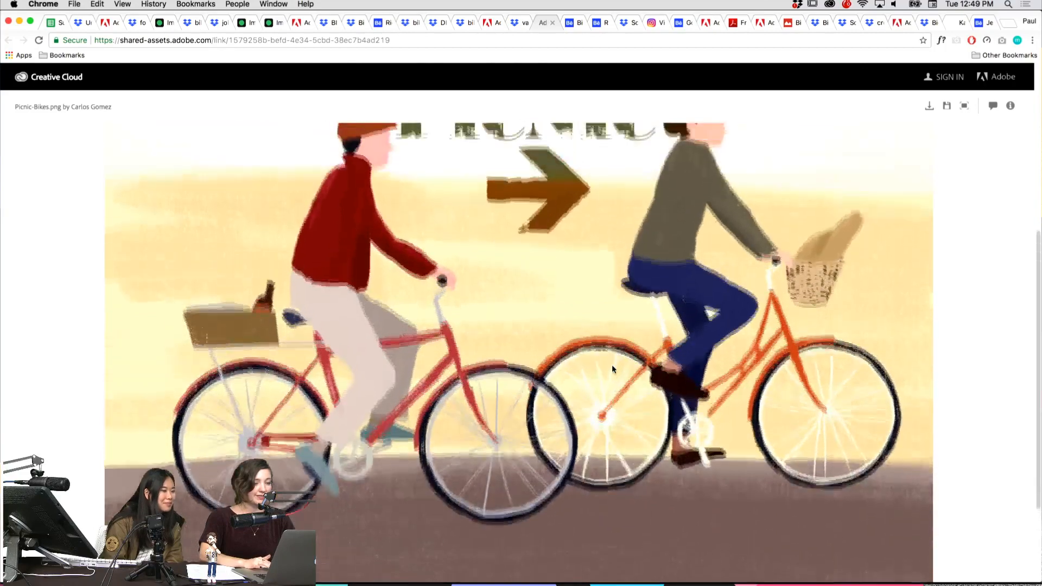
key("ctrl+shift+Tab")
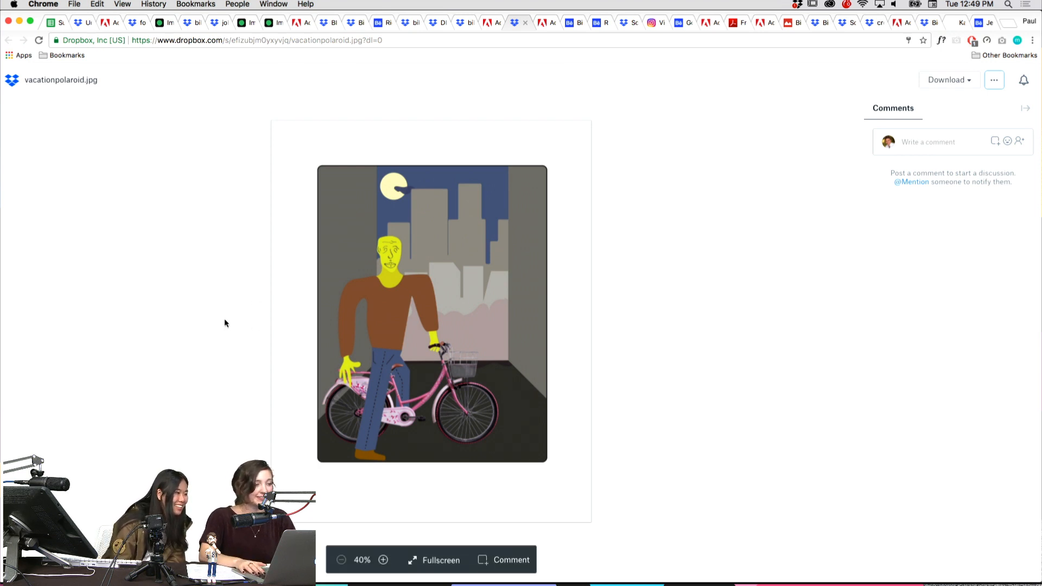
key("super+alt+Left")
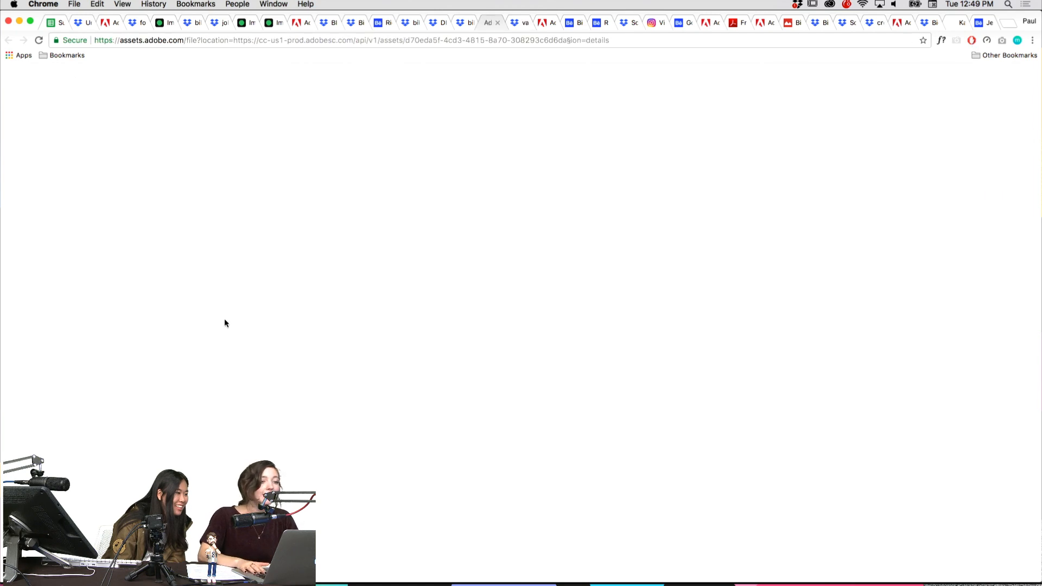
key("super+alt+Left")
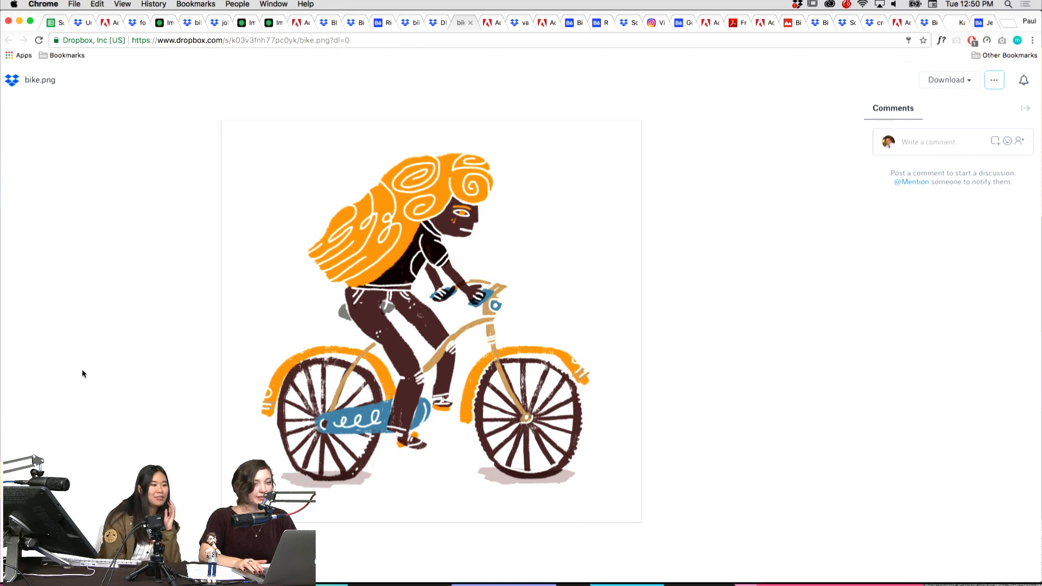
key("super+alt+Left")
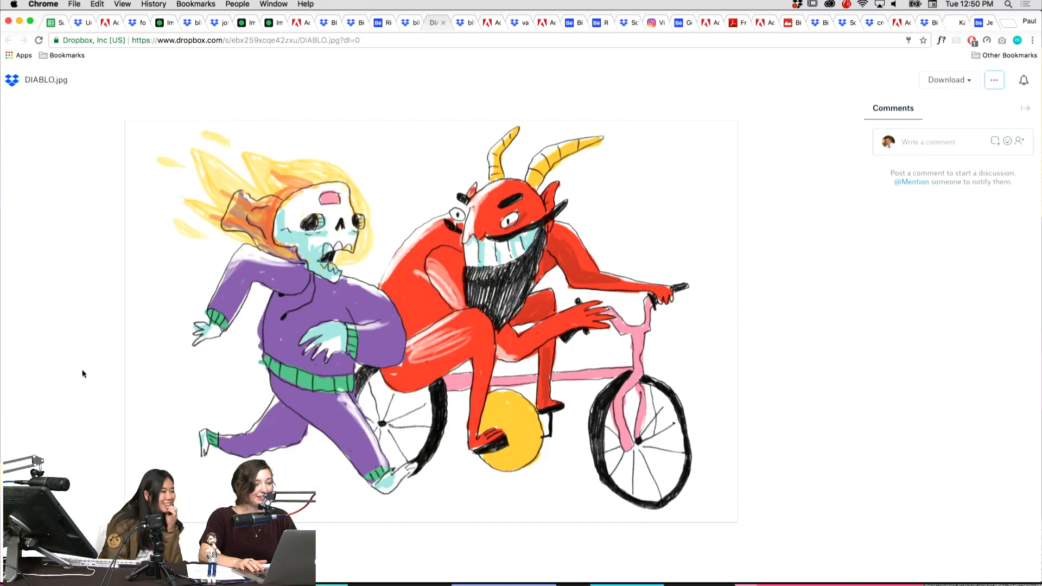
key("super+alt+Left")
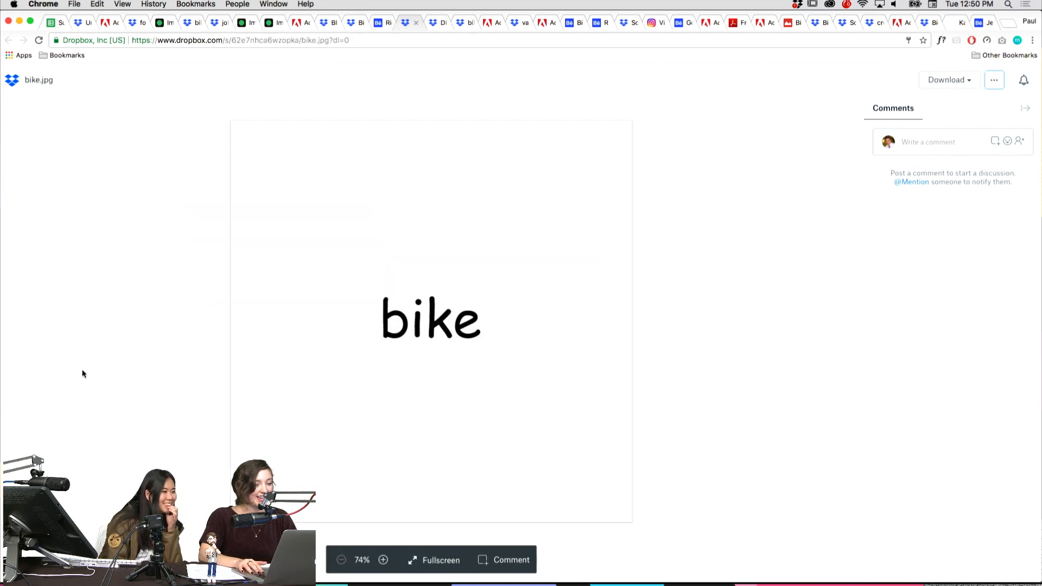
Examine the Ride character illustration, the moonlit Bike.jpg, the pastel cyclist-and-car sketch and the drawing of the woman standing with a bicycle
key("super+alt+Left")
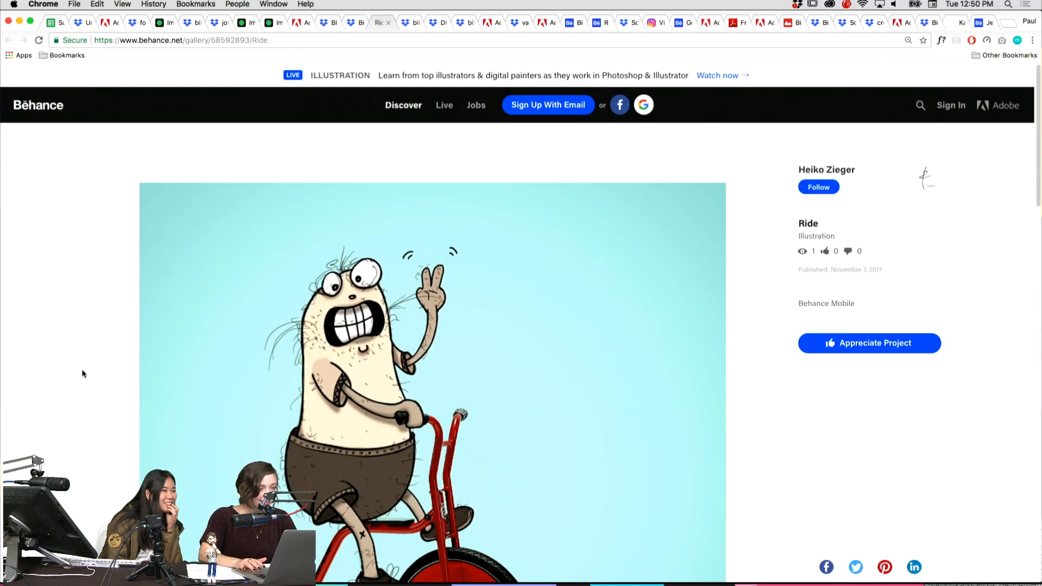
scroll(83, 373, "down", 2)
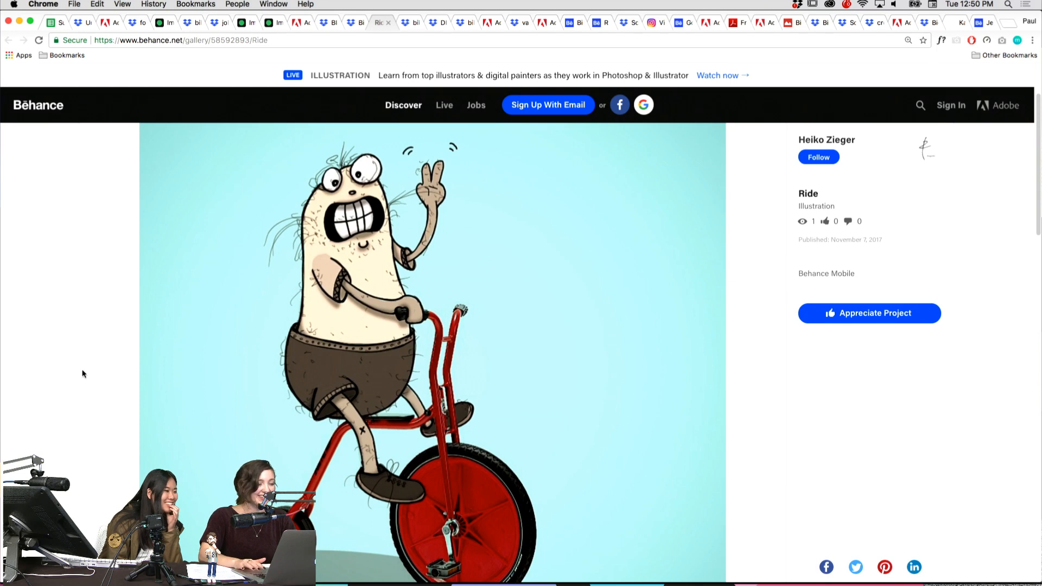
key("super+alt+Right")
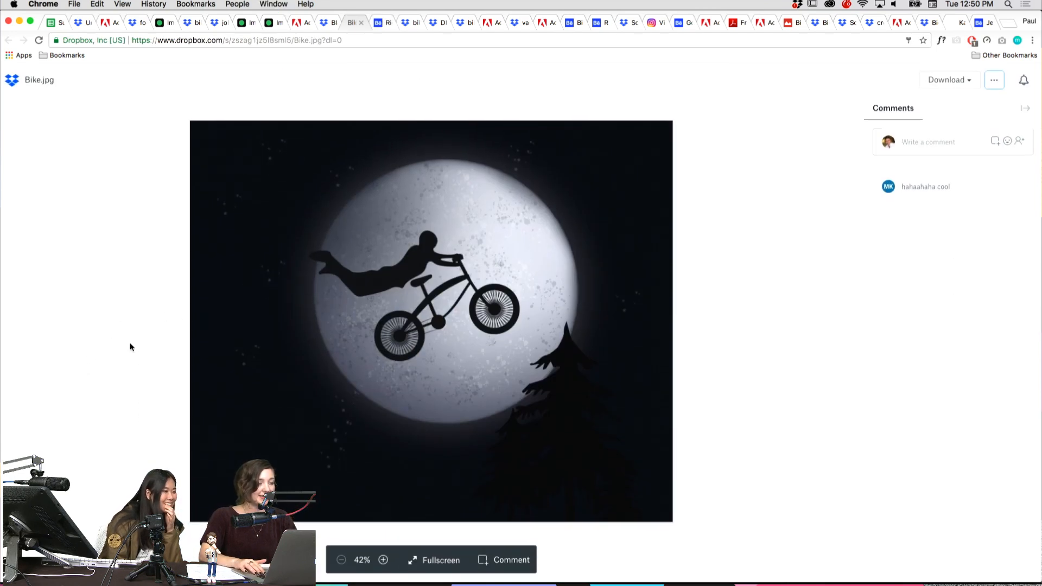
key("super+alt+Left")
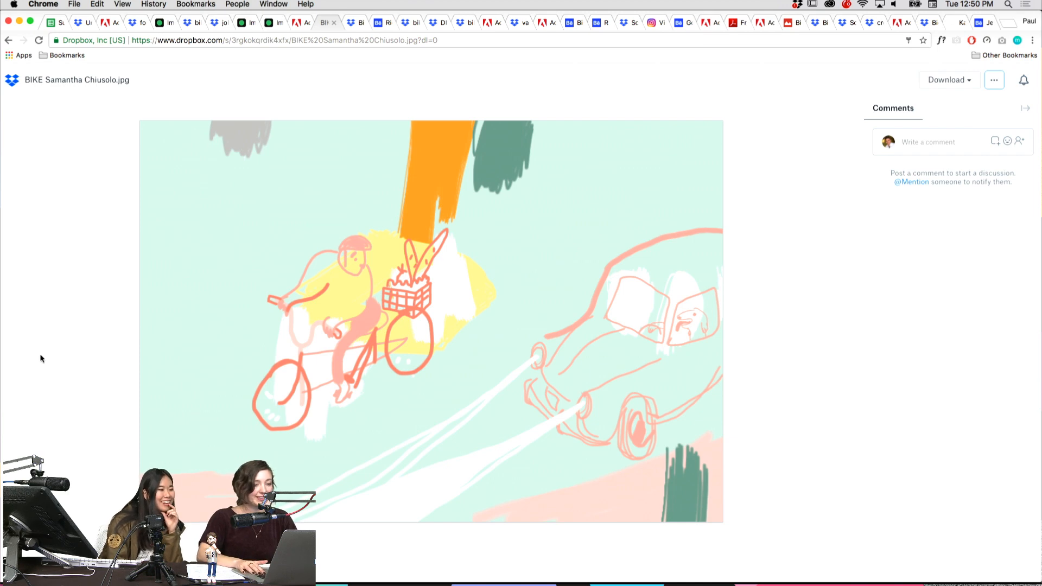
key("super+alt+Left")
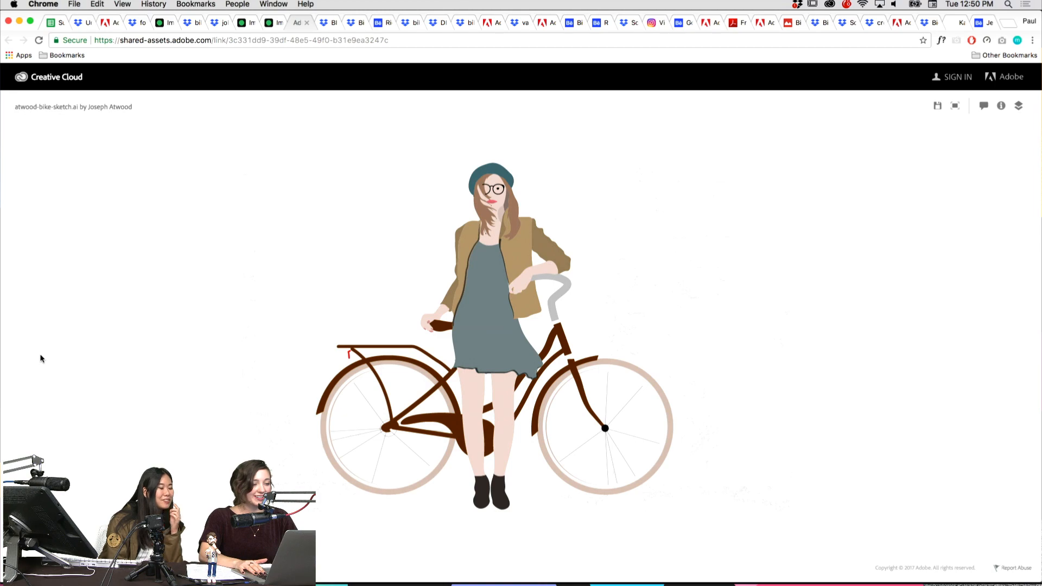
Examine the remaining submissions back from the purple Imgur rider, through the rainy cyclist and biketastrophy.png, to the red spiny creature
key("super+alt+Left")
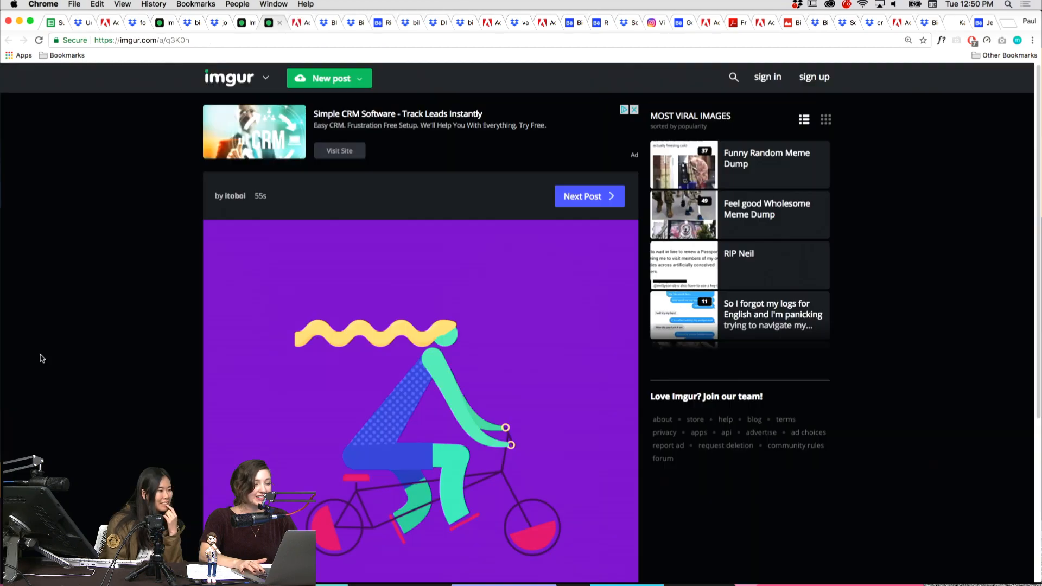
scroll(94, 389, "down", 3)
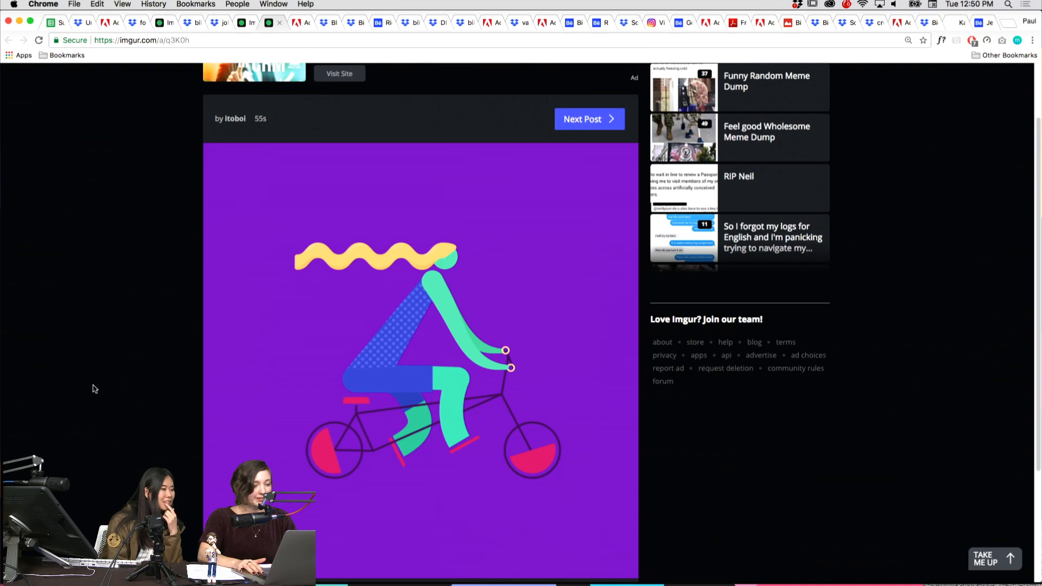
key("super+alt+Left")
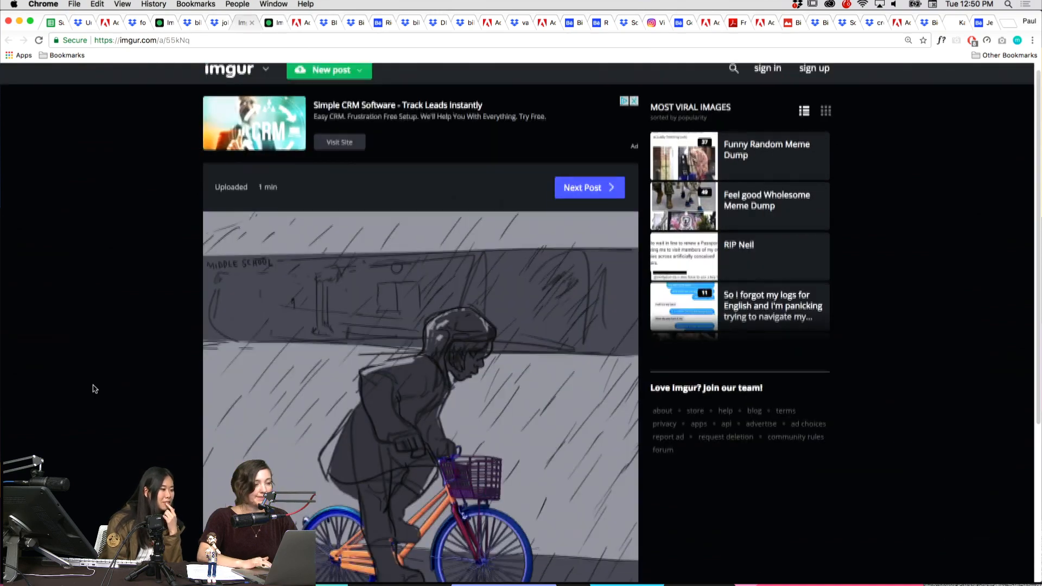
scroll(94, 388, "down", 5)
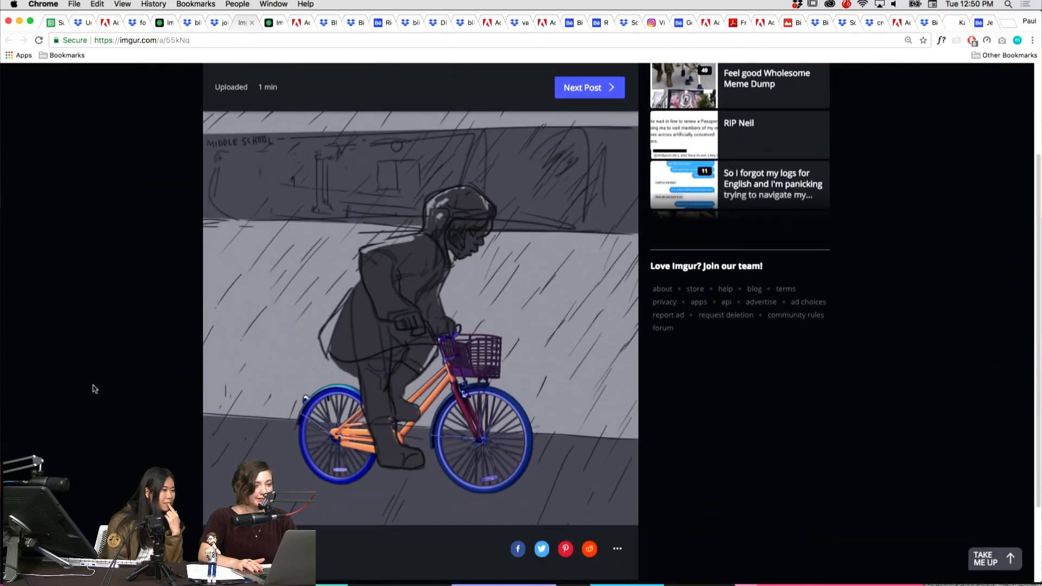
key("super+alt+Left")
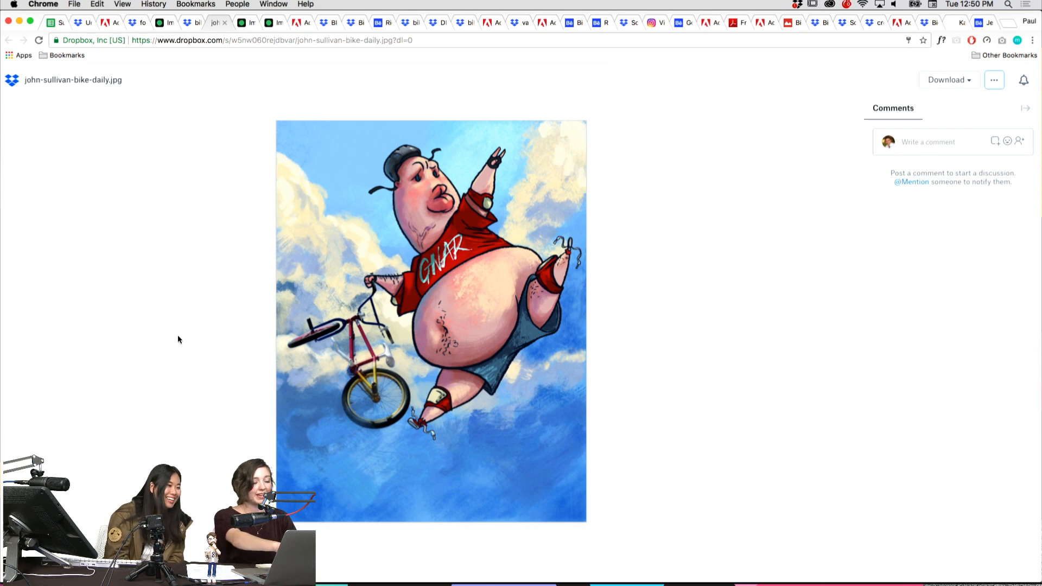
key("ctrl+shift+Tab")
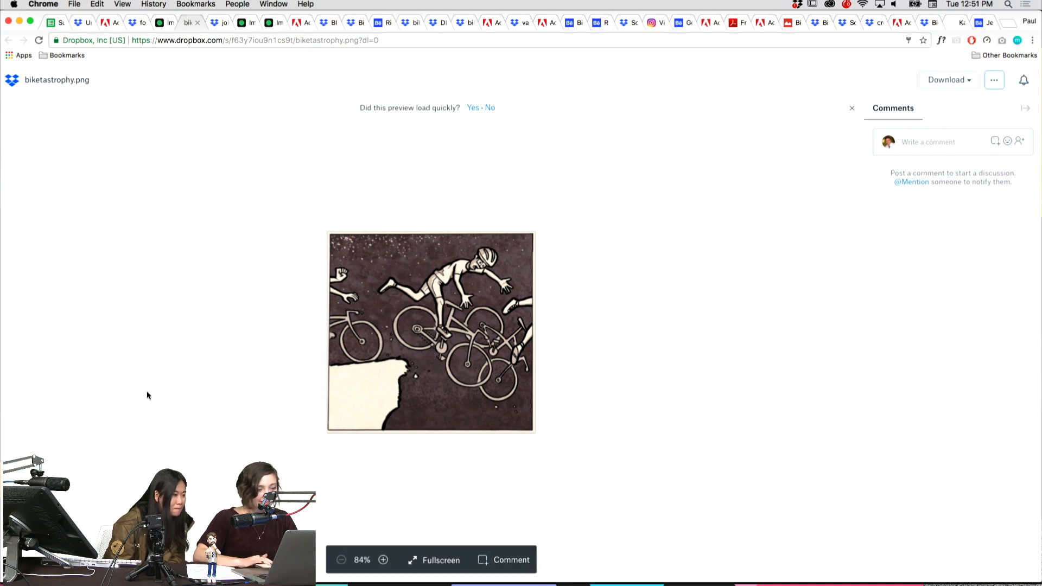
key("ctrl+shift+Tab")
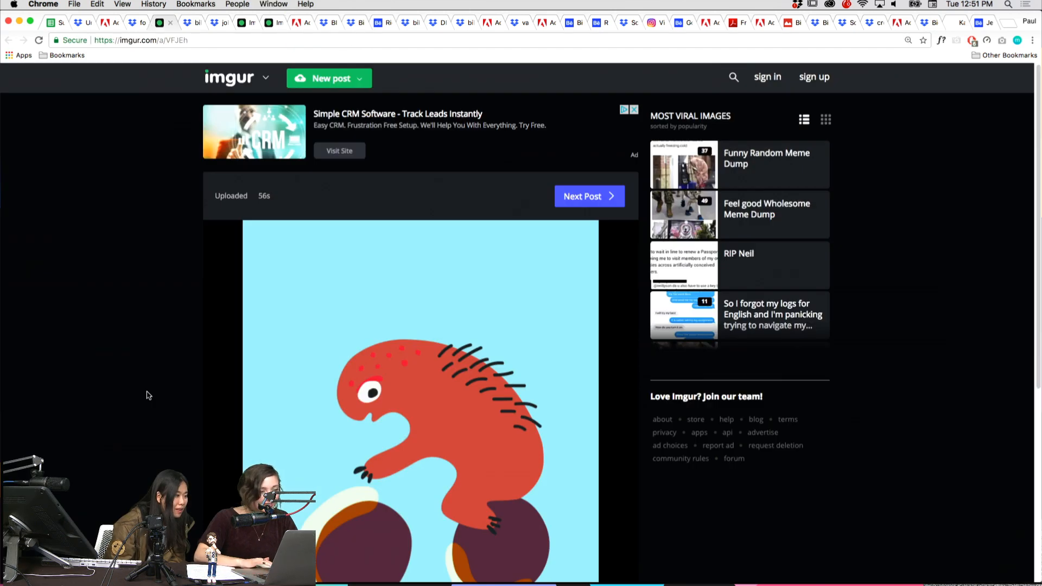
scroll(149, 395, "down", 3)
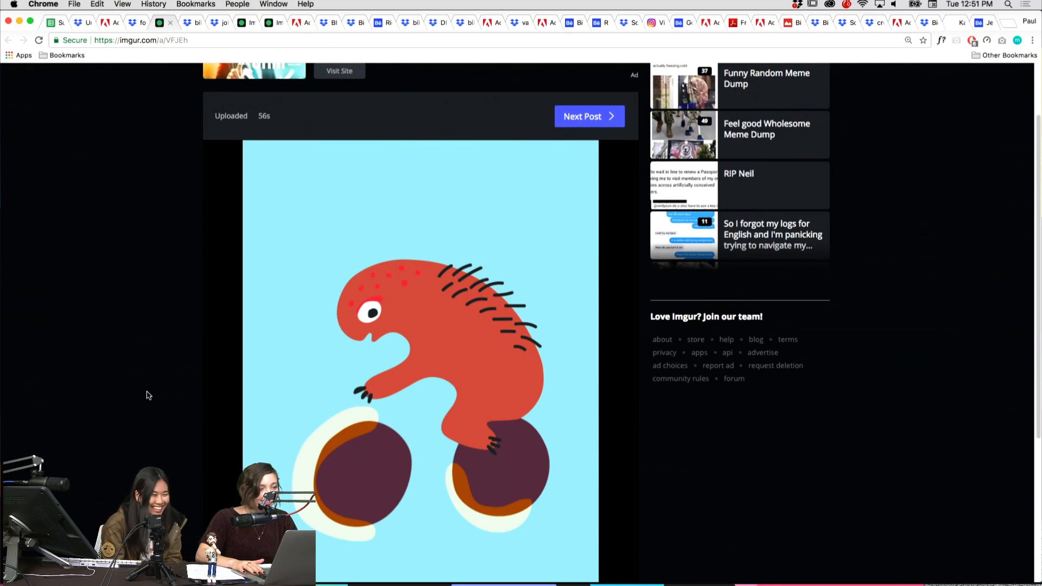
Close the forjenny.psd tab and the duplicate tab of the woman-with-bicycle sketch, and go back to Untitled-2.jpg
key("ctrl+shift+Tab")
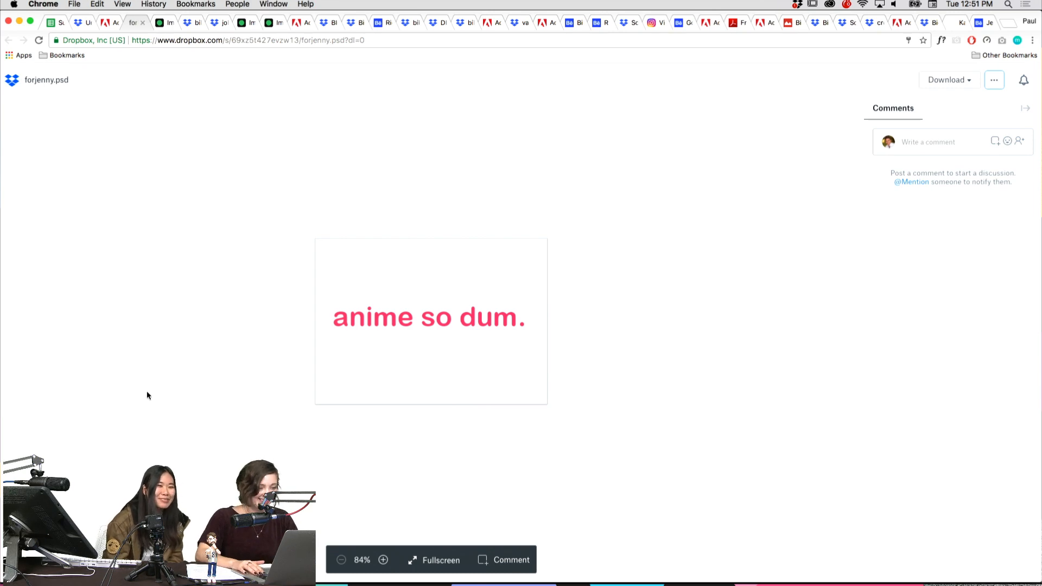
key("super+w")
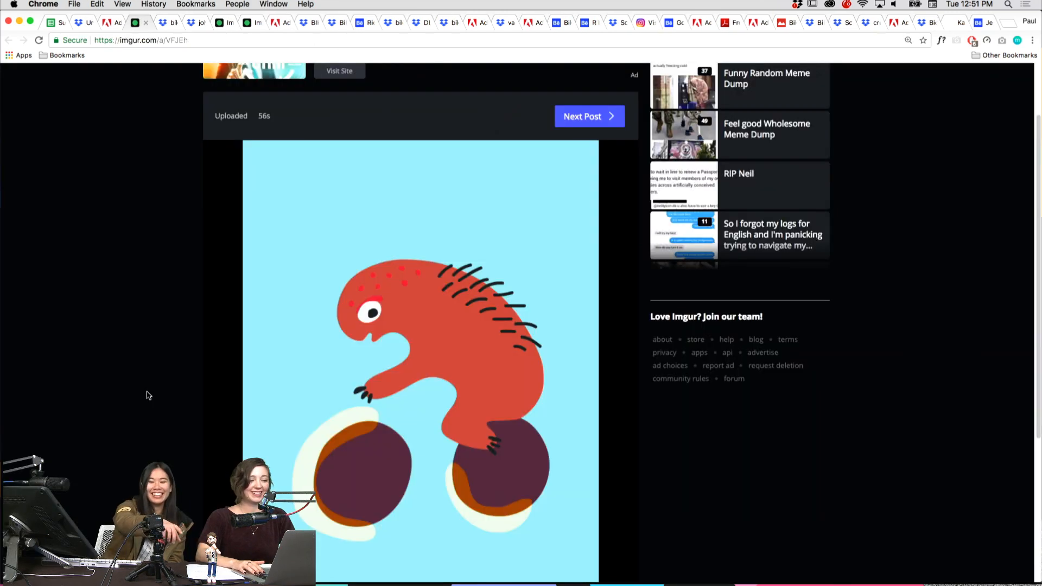
key("ctrl+shift+Tab")
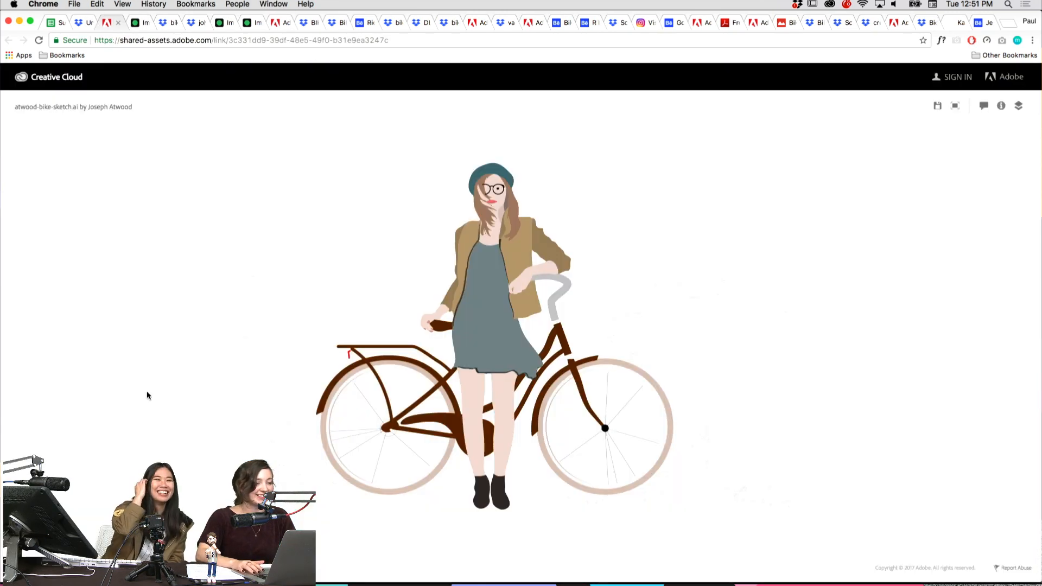
key("super+w")
key("ctrl+shift+Tab")
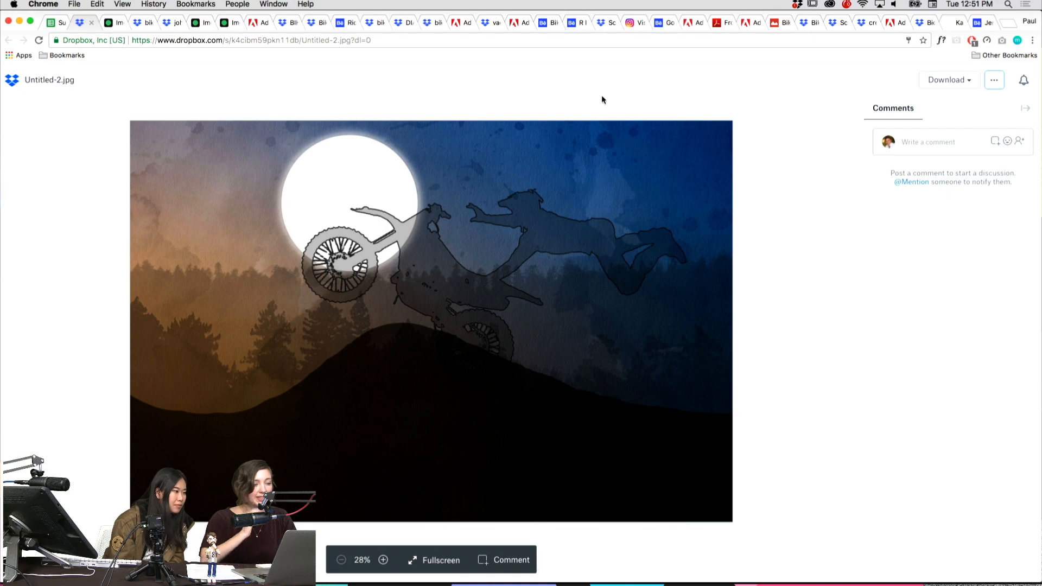
Return to the purple Imgur rider illustration and move its tab directly after the first tab
key("ctrl+Tab")
key("ctrl+Tab")
key("ctrl+Tab")
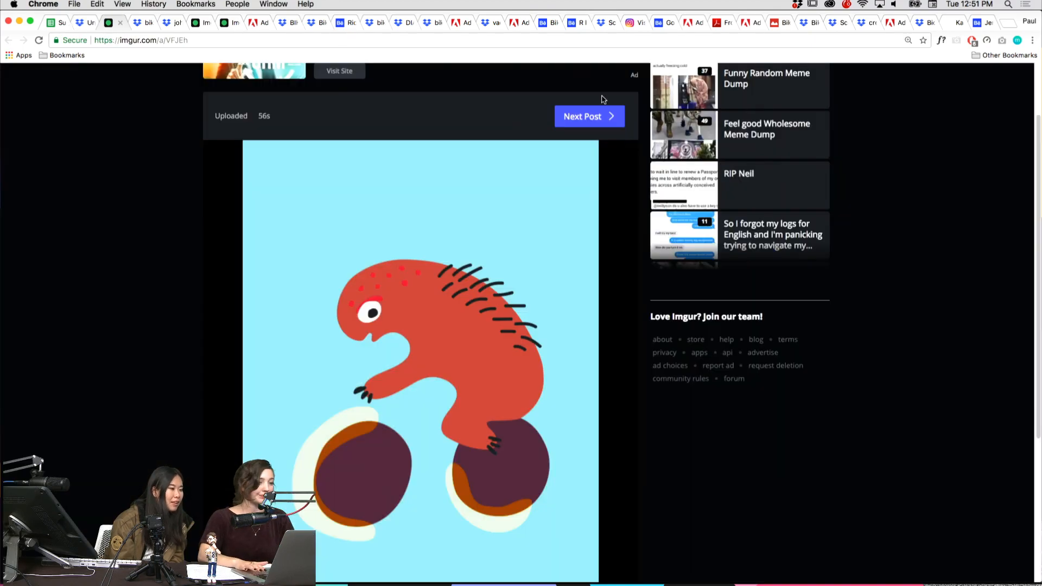
key("ctrl+Tab")
key("ctrl+Tab")
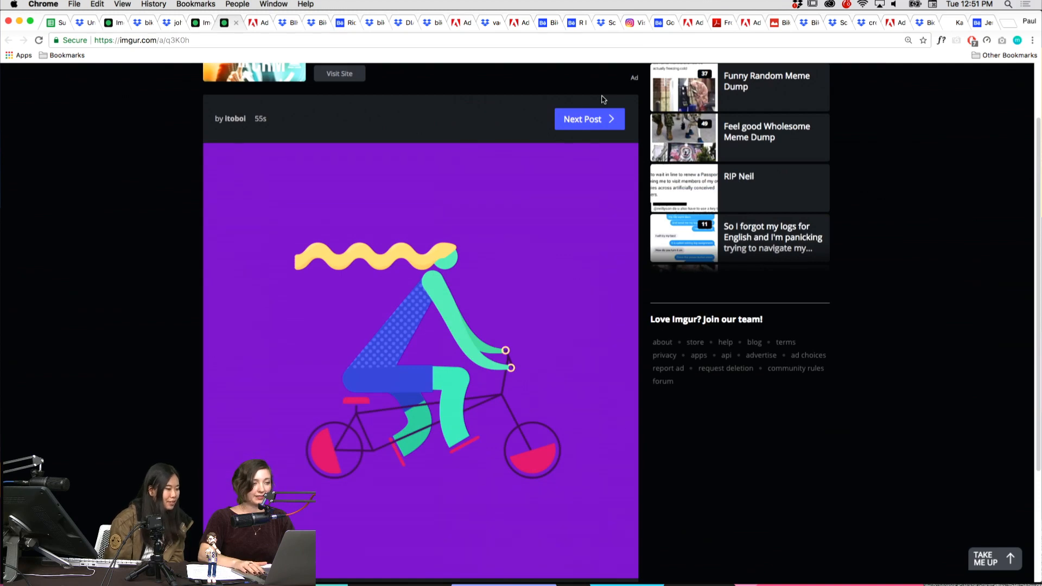
left_click_drag(226, 22, 100, 22)
View the rainy cyclist illustration again and advance through the following submissions to the moonlit Bike.jpg
left_click(227, 26)
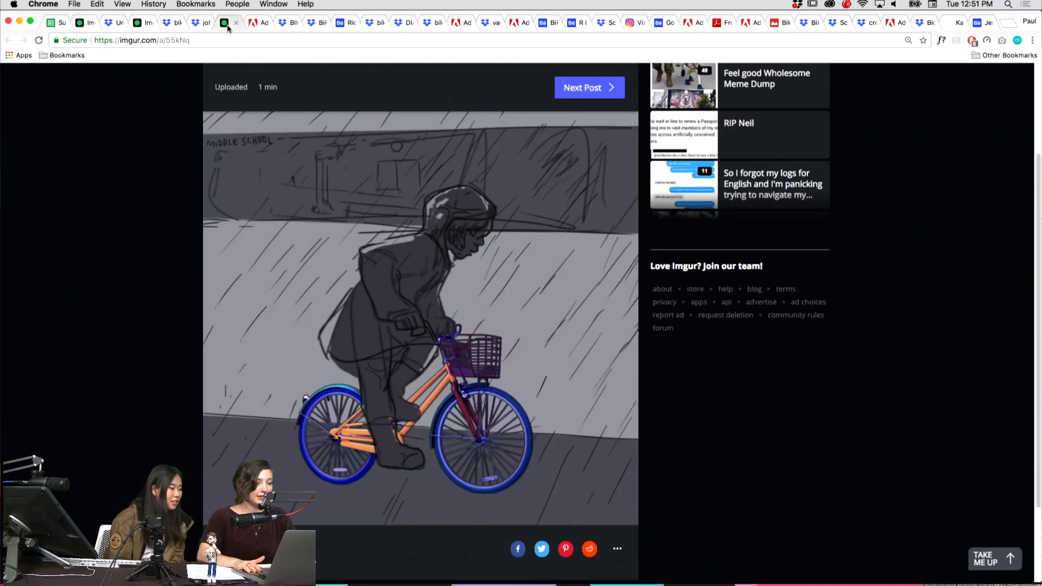
key("ctrl+Tab")
key("ctrl+Tab")
key("ctrl+Tab")
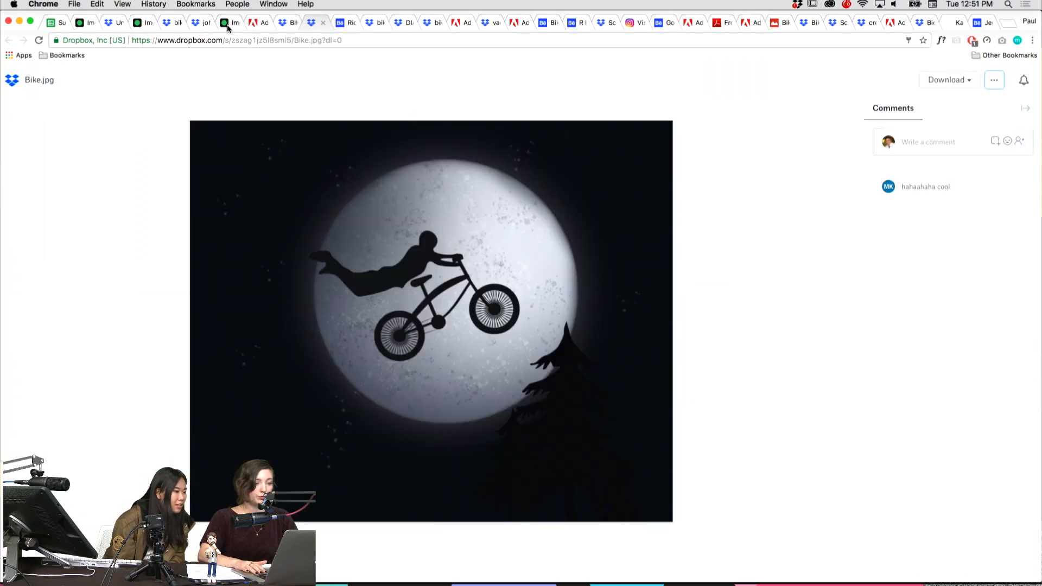
Examine the submissions following the moonlit Bike.jpg, through the lettered bike.jpg, up to the two picnic cyclists in Picnic-Bikes.png
key("ctrl+Tab")
key("ctrl+Tab")
key("ctrl+Tab")
key("ctrl+Tab")
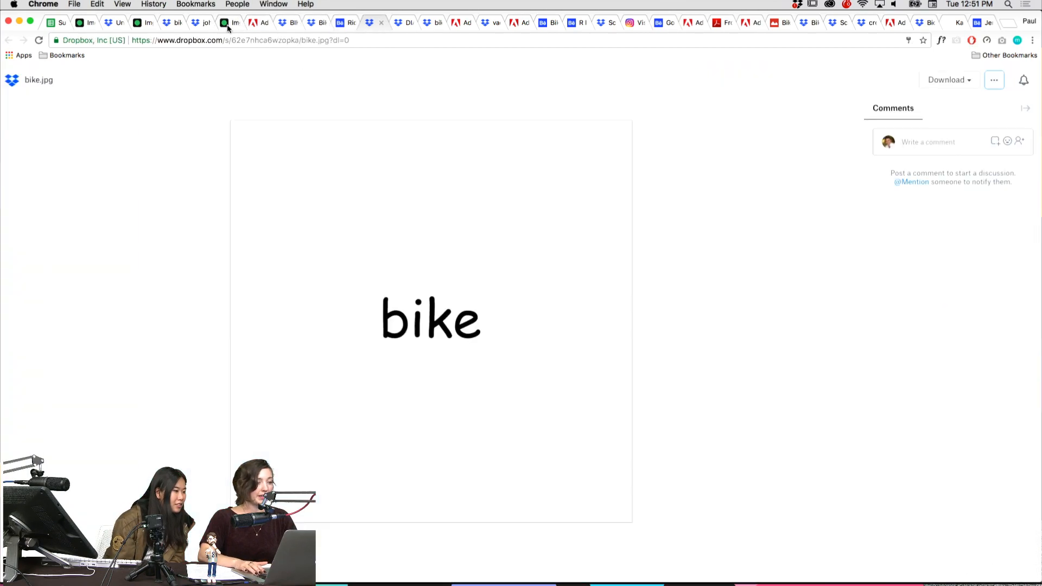
key("ctrl+Tab")
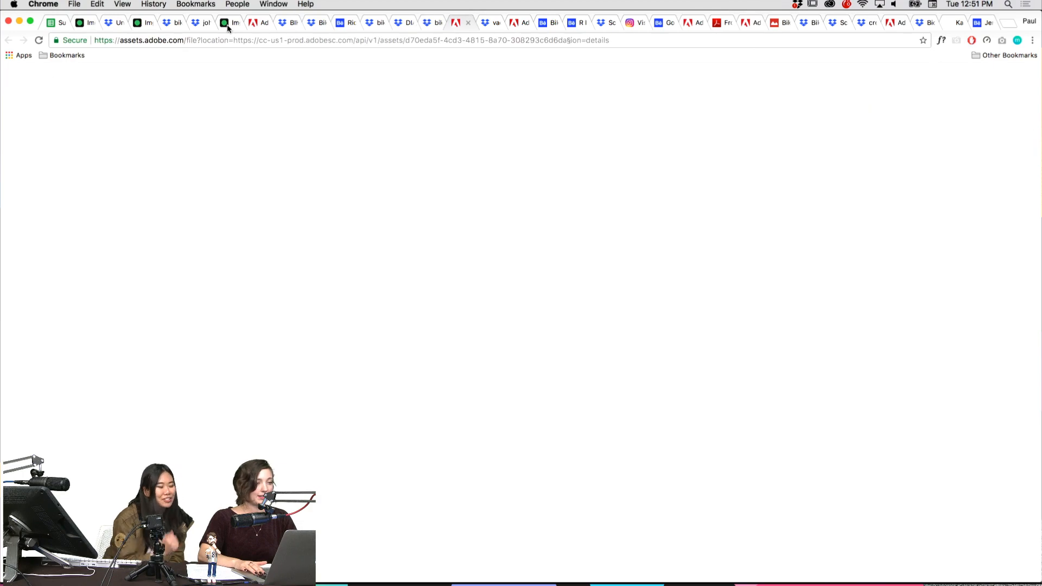
key("ctrl+Tab")
key("ctrl+Tab")
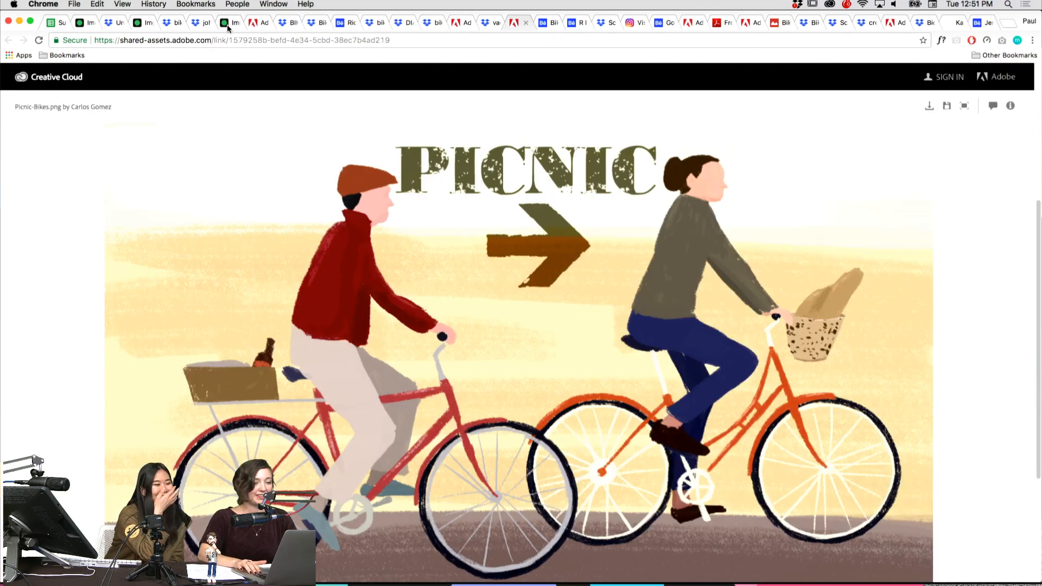
View the submissions after the picnic cyclists, through the motorcycle drawing and Going for a Bike Ride, to tortoise_onabike.jpg
key("ctrl+Tab")
key("ctrl+Tab")
key("ctrl+Tab")
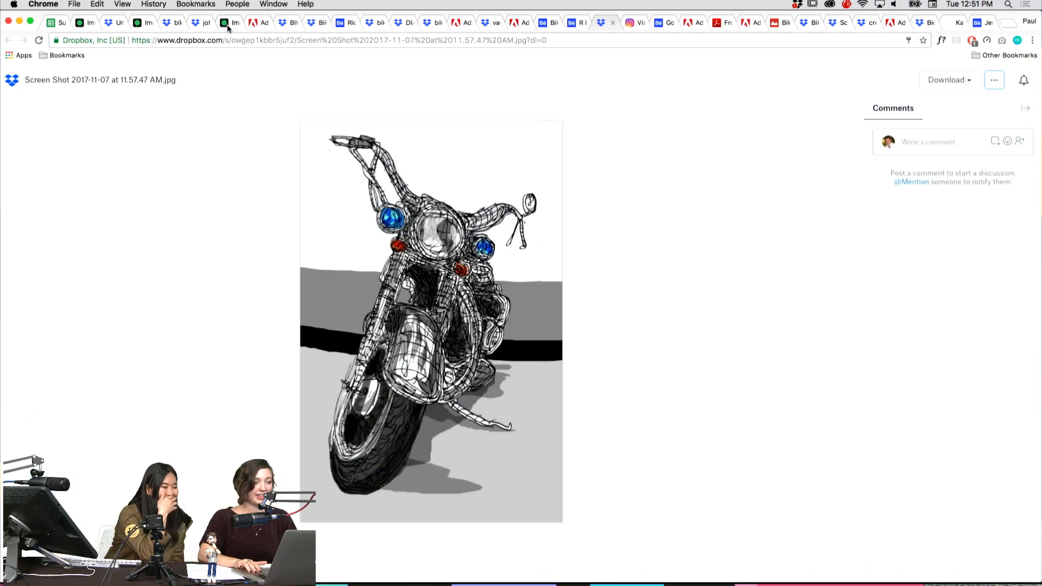
key("ctrl+Tab")
key("ctrl+Tab")
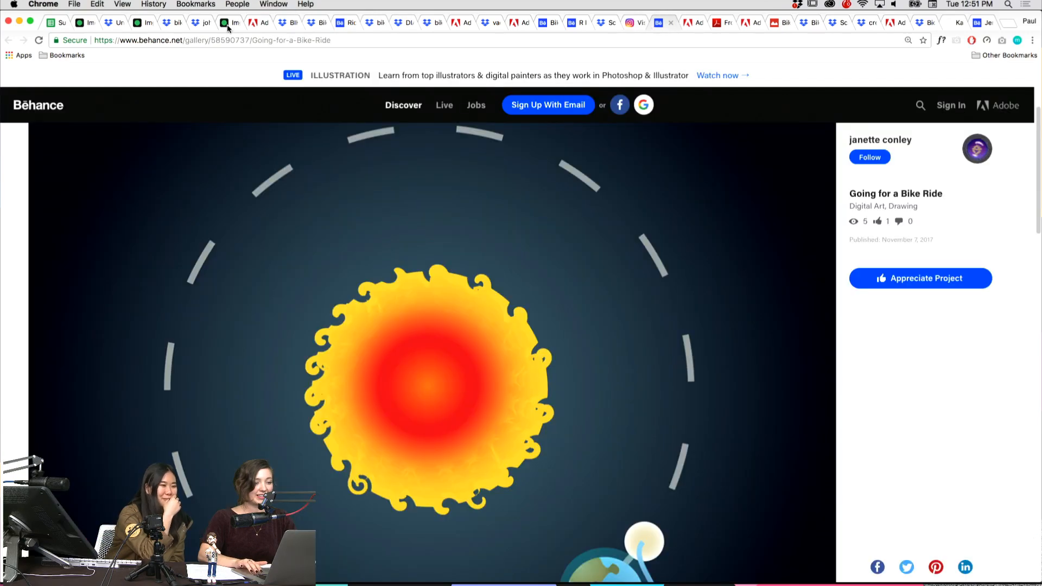
key("ctrl+Tab")
key("ctrl+Tab")
key("ctrl+Tab")
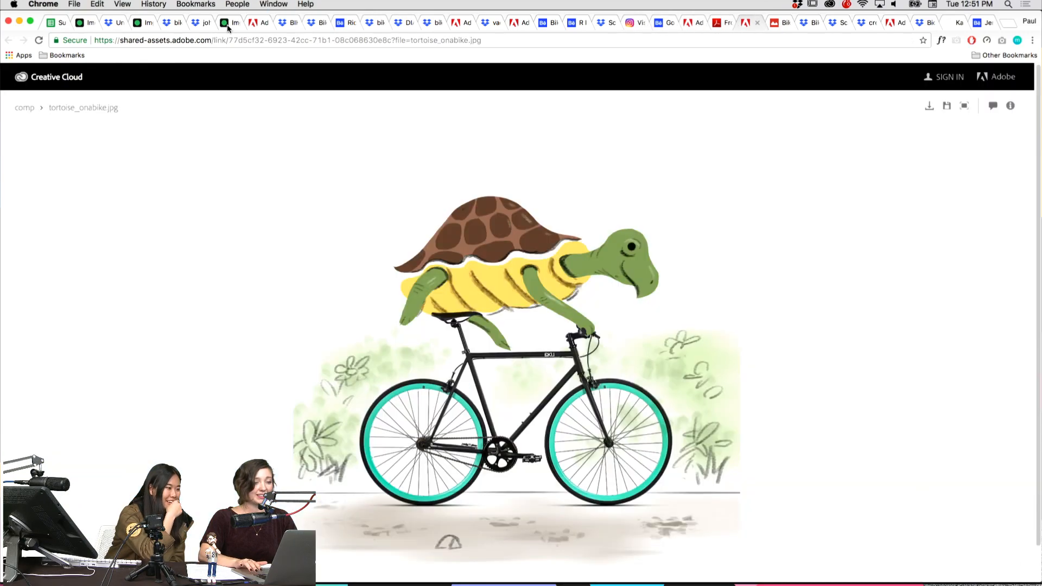
Bring up the green and red striped-shirt cyclist illustration and move its tab directly after the first tab
key("ctrl+Tab")
key("ctrl+Tab")
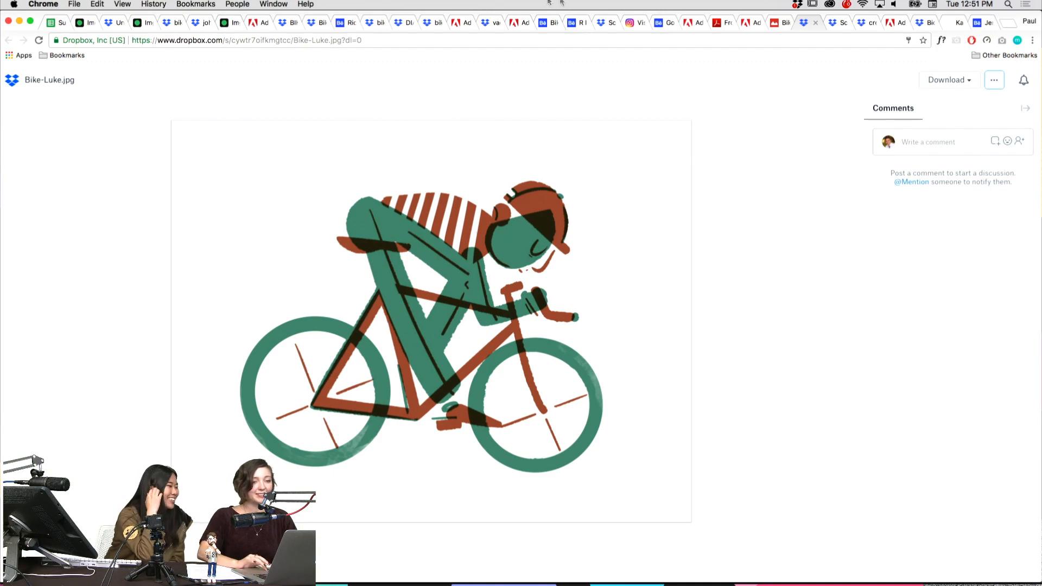
left_click_drag(804, 23, 90, 21)
Look through the last submissions, including the lamp-lined road in Asset 2xhdpi.png and the cat rider in Bicycle with basket.jpg
left_click(901, 26)
key("ctrl+shift+Tab")
key("ctrl+shift+Tab")
key("ctrl+shift+Tab")
key("ctrl+Tab")
key("ctrl+Tab")
key("ctrl+Tab")
key("ctrl+Tab")
key("ctrl+Tab")
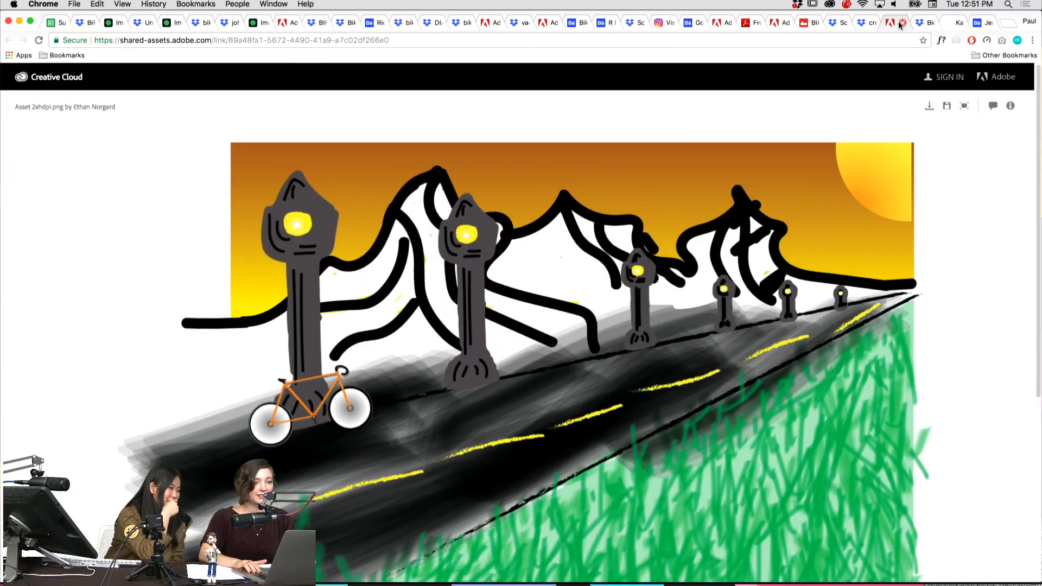
key("ctrl+shift+Tab")
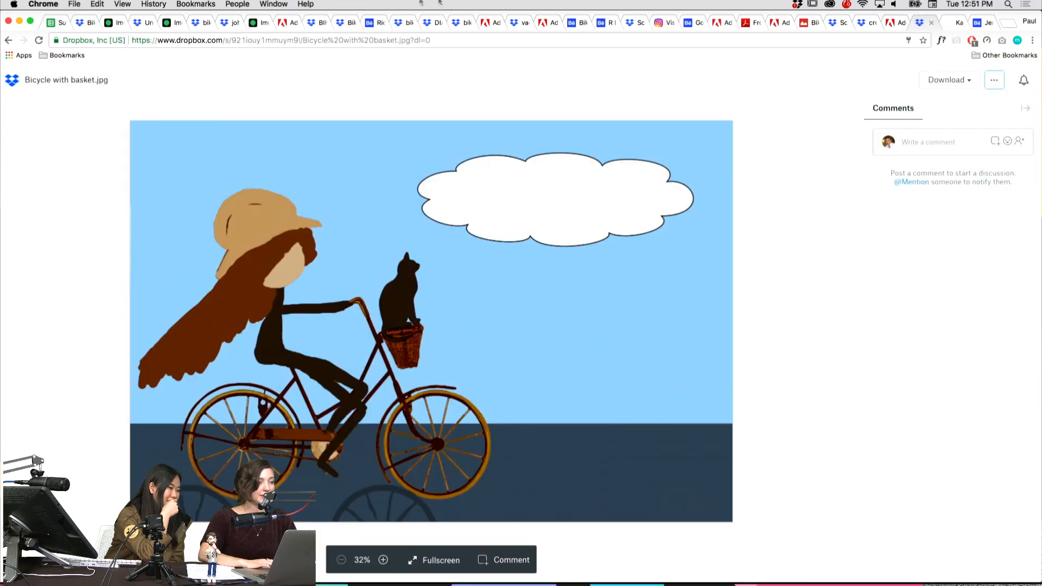
Compare the two favourites by alternating between the green and red cyclist and the purple Imgur rider illustration
left_click(77, 26)
key("ctrl+Tab")
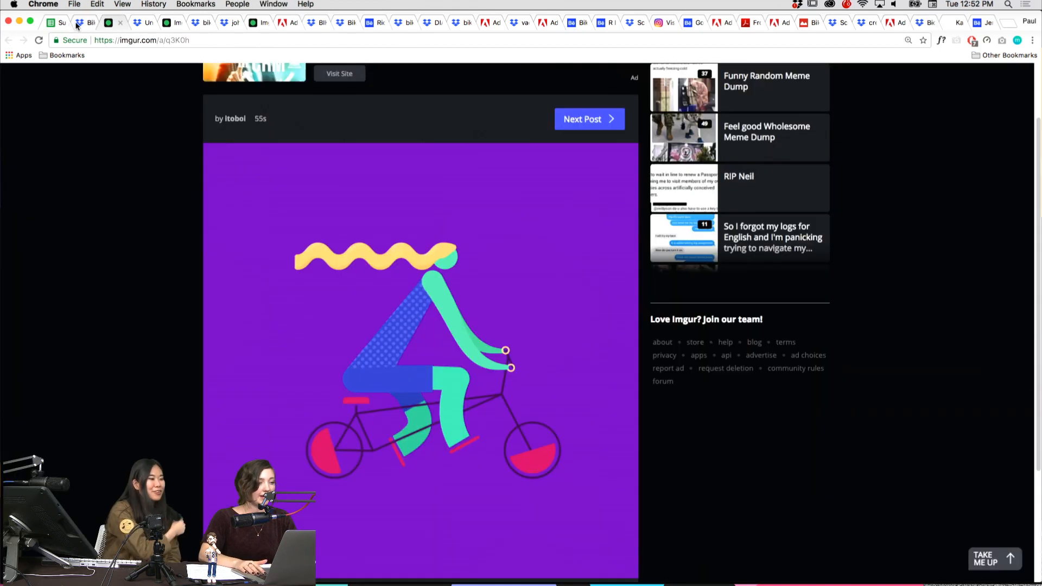
left_click(76, 27)
key("ctrl+Tab")
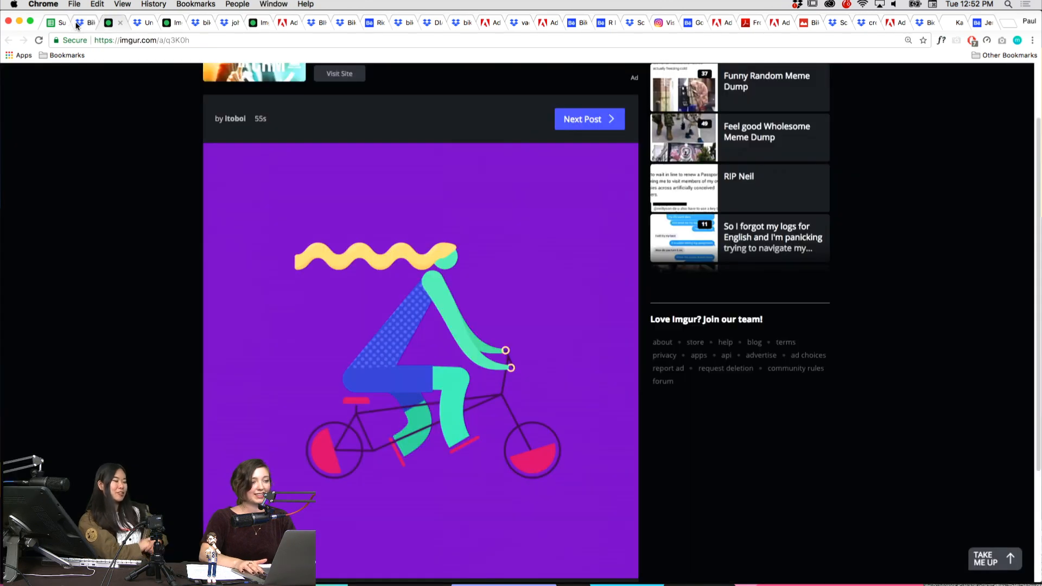
left_click(77, 26)
key("ctrl+Tab")
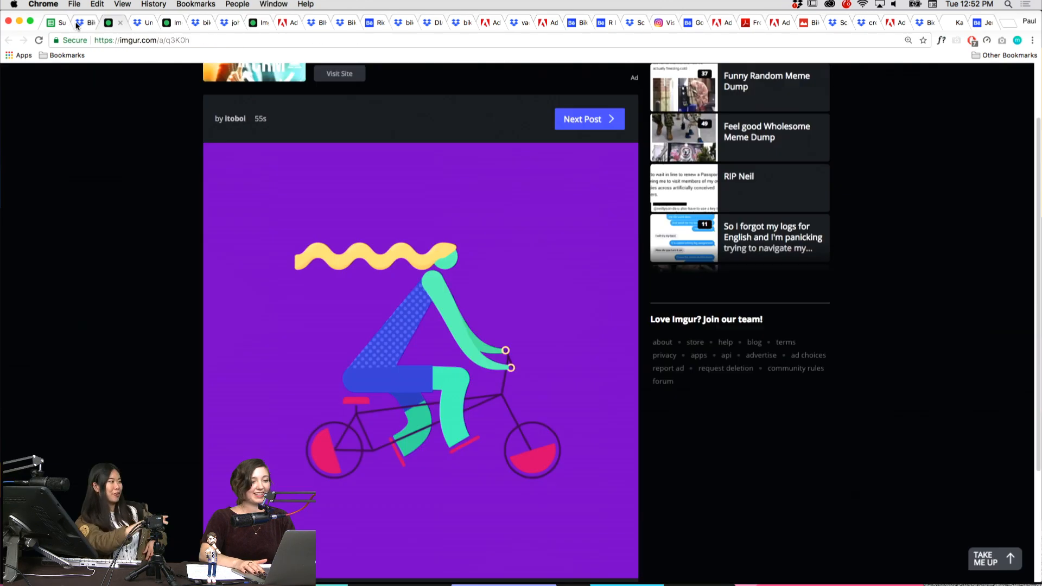
key("ctrl+shift+Tab")
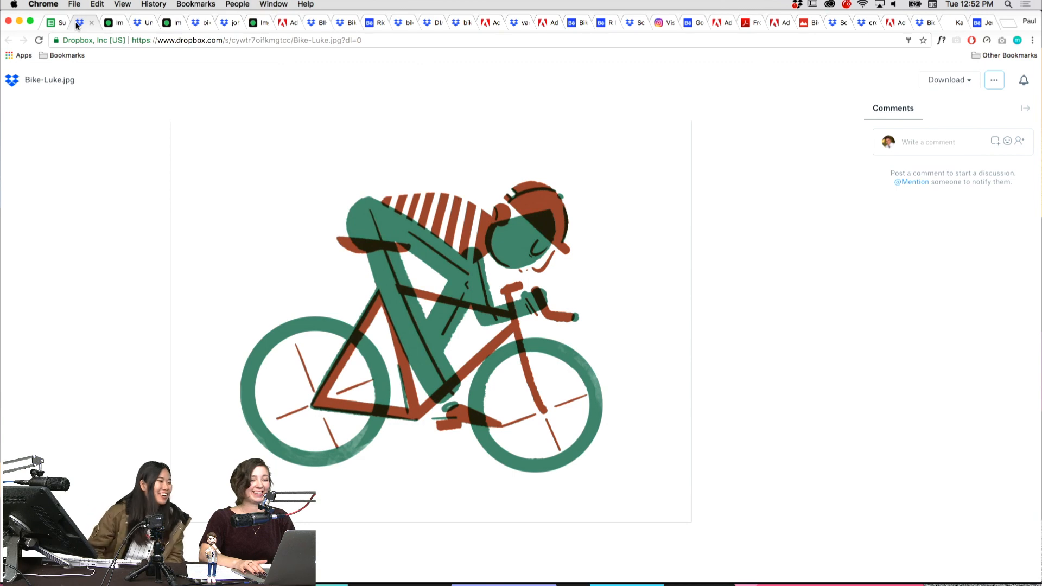
key("ctrl+Tab")
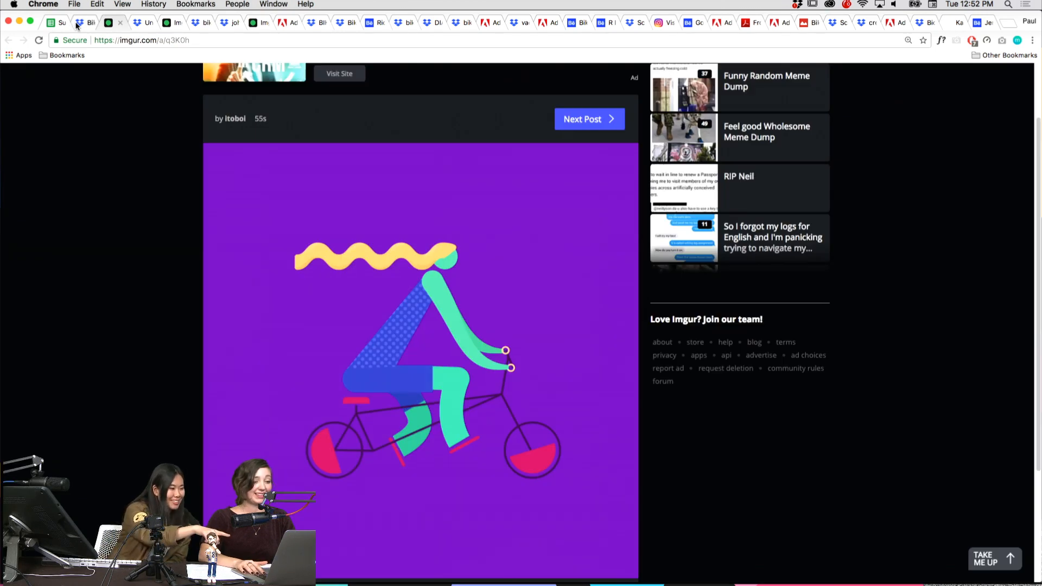